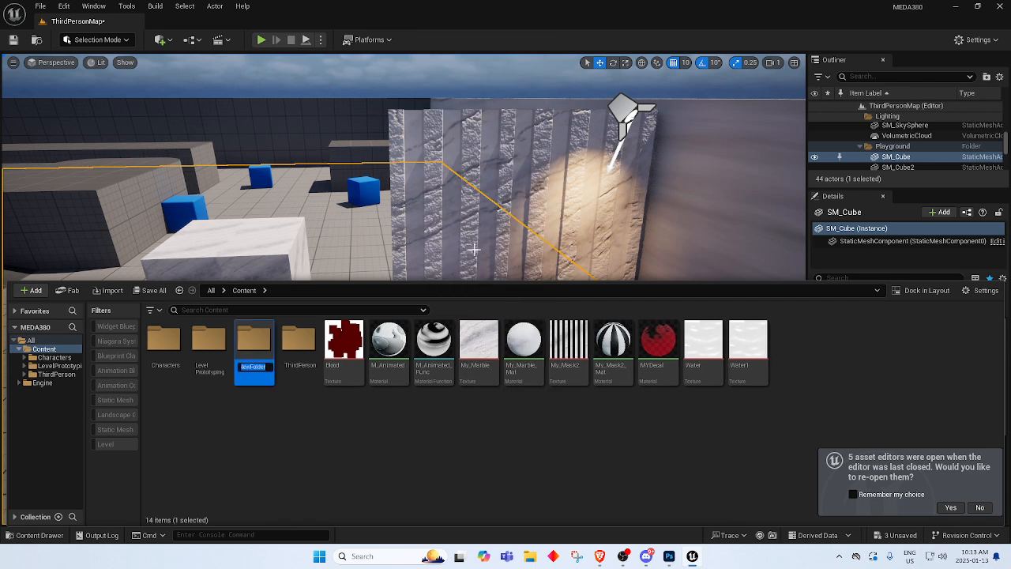
Name the new content folder MuMaterials and open it.
{"action": "type", "text": "Mu"}
{"action": "type", "text": "Mate"}
{"action": "type", "text": "rials"}
{"action": "key", "text": "Return"}
{"action": "key", "text": "Return"}
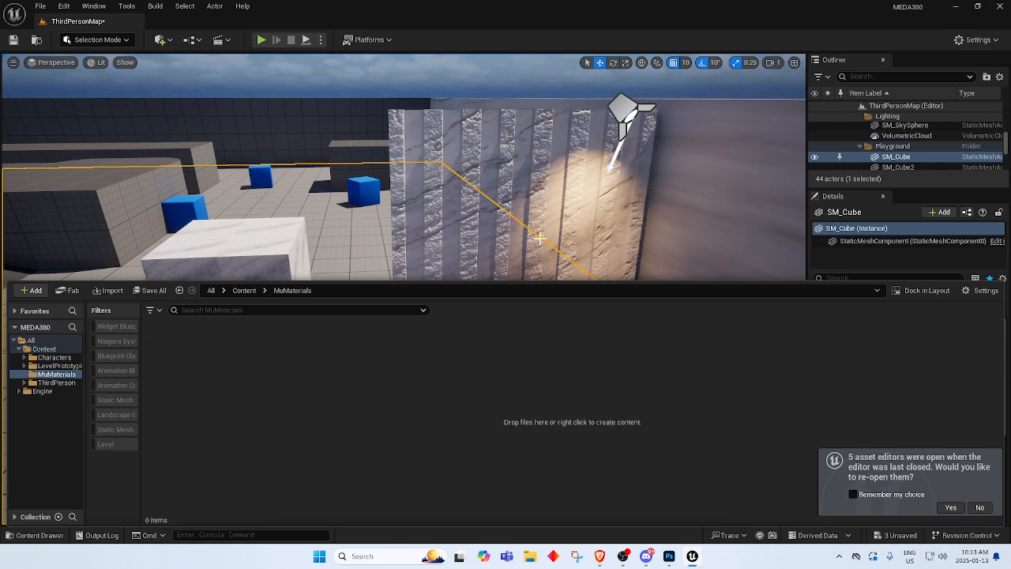
Rename the MuMaterials folder to MyMaterials and open it.
{"action": "left_click", "coordinate": [244, 290]}
{"action": "left_click", "coordinate": [262, 358]}
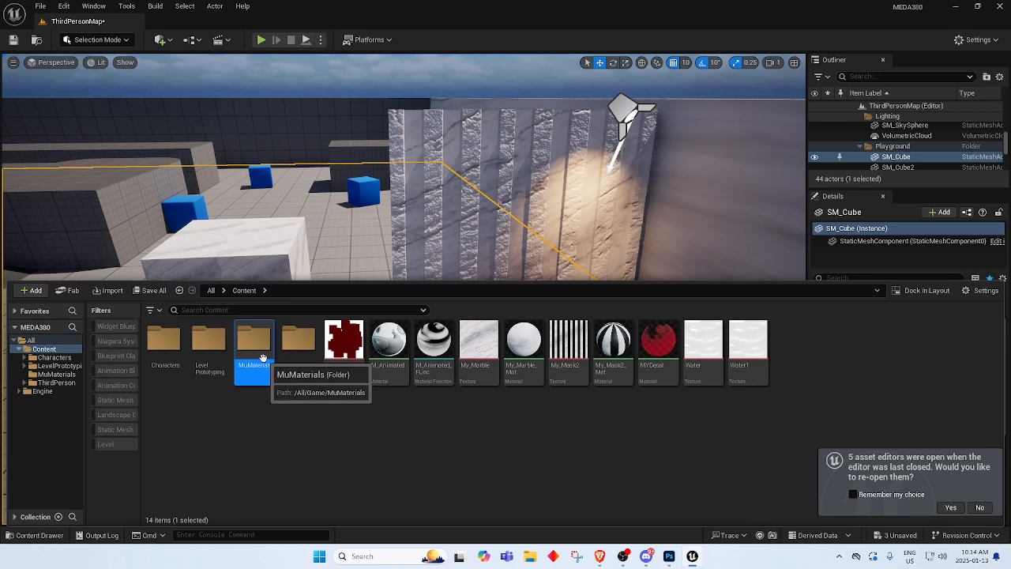
{"action": "key", "text": "F2"}
{"action": "left_click", "coordinate": [247, 366]}
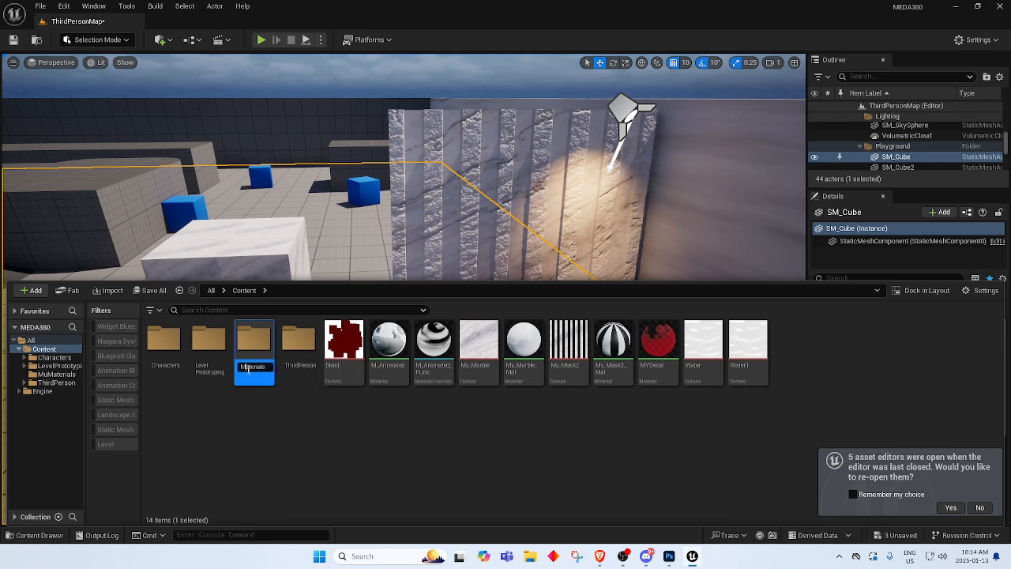
{"action": "key", "text": "BackSpace"}
{"action": "key", "text": "BackSpace"}
{"action": "type", "text": "My"}
{"action": "key", "text": "Return"}
{"action": "key", "text": "Return"}
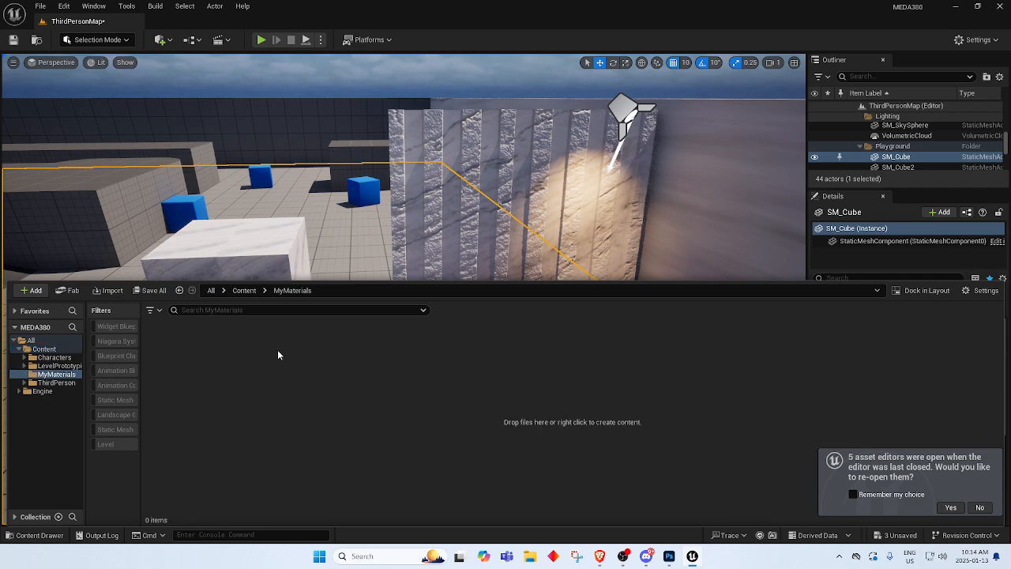
Create a new material named M_RockFace in the MyMaterials folder.
{"action": "right_click", "coordinate": [257, 391]}
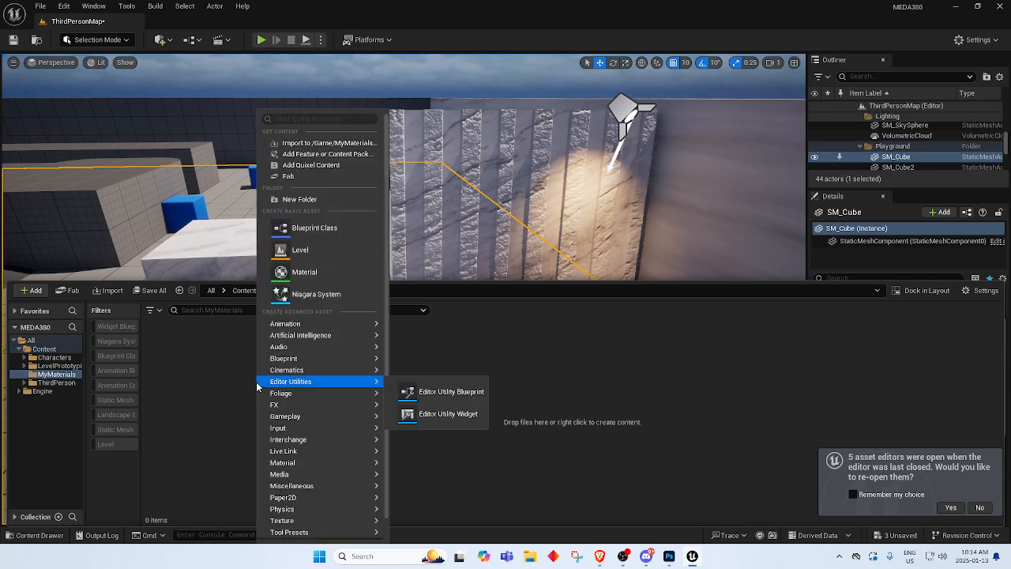
{"action": "left_click", "coordinate": [305, 273]}
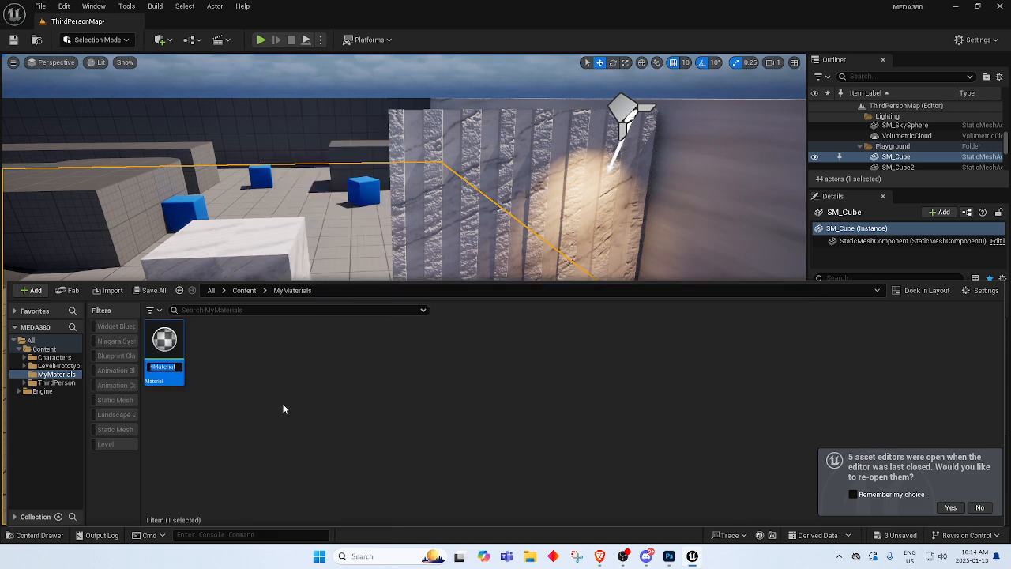
{"action": "type", "text": "M_"}
{"action": "type", "text": "Rock"}
{"action": "type", "text": "Face"}
{"action": "key", "text": "Return"}
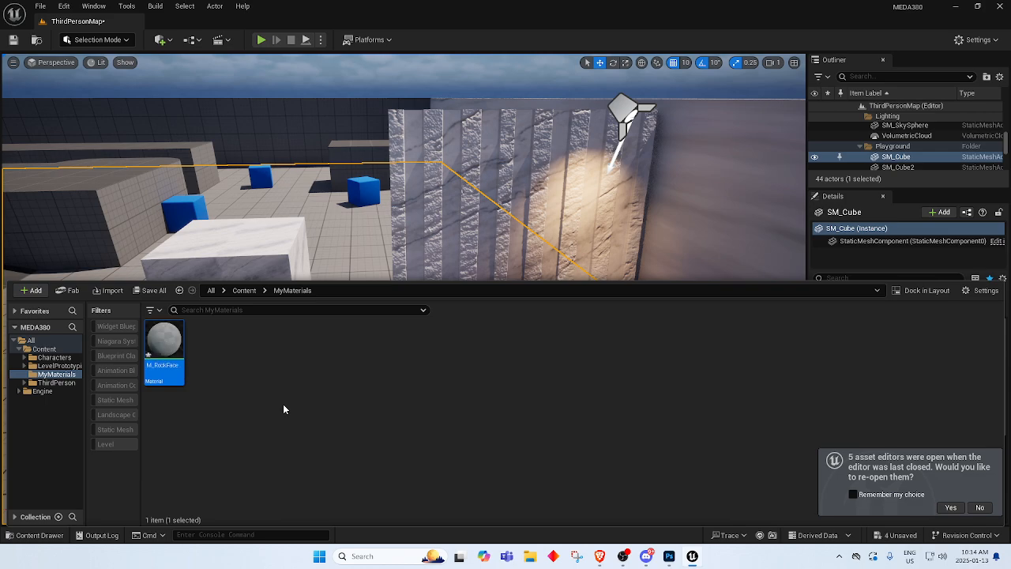
Open the M_RockFace material for editing and decline re-opening the previously open asset editors.
{"action": "key", "text": "Return"}
{"action": "scroll", "coordinate": [331, 305], "scroll_direction": "down", "scroll_amount": 1}
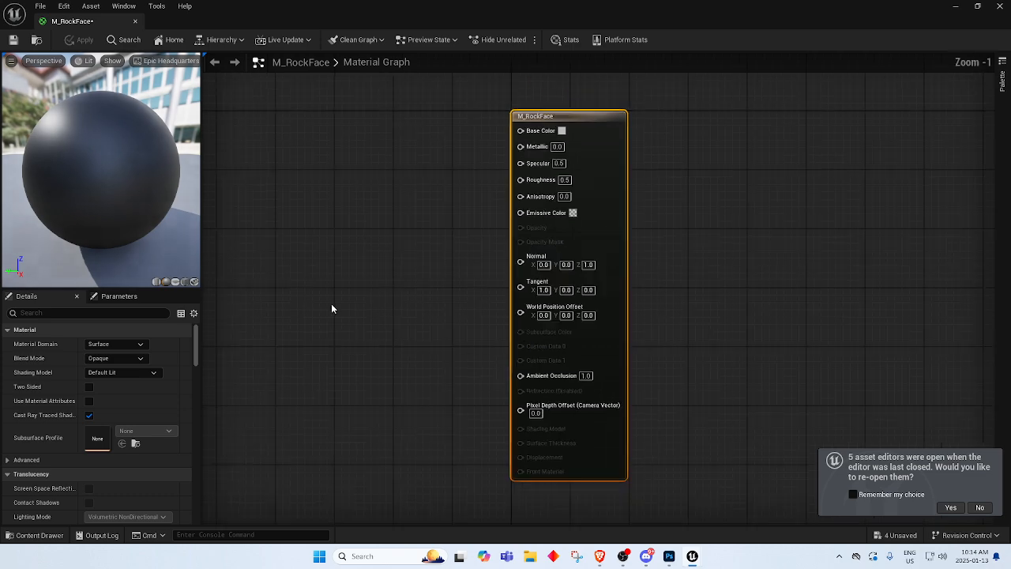
{"action": "right_click_drag", "start_coordinate": [331, 304], "coordinate": [372, 306]}
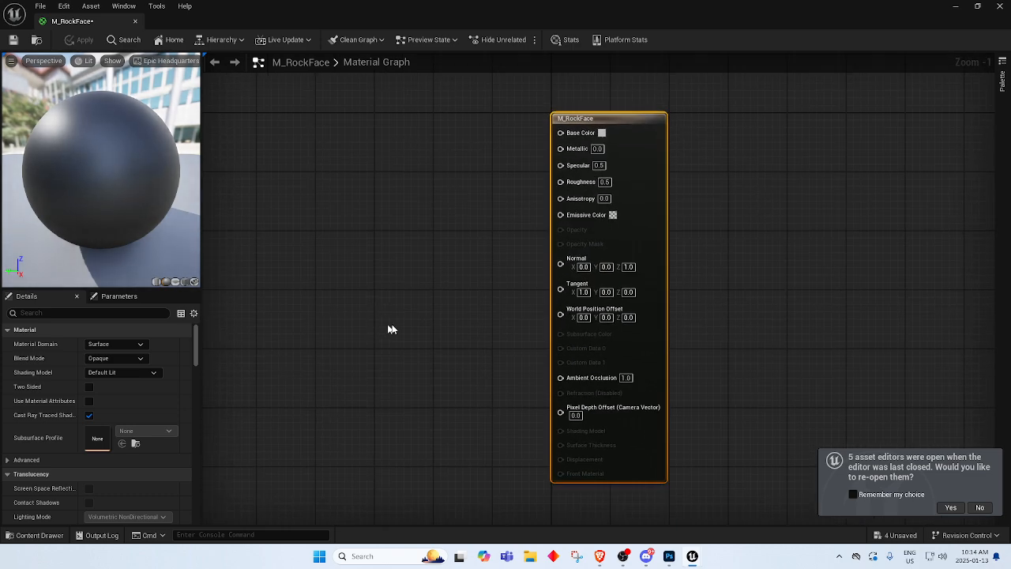
{"action": "left_click", "coordinate": [980, 508]}
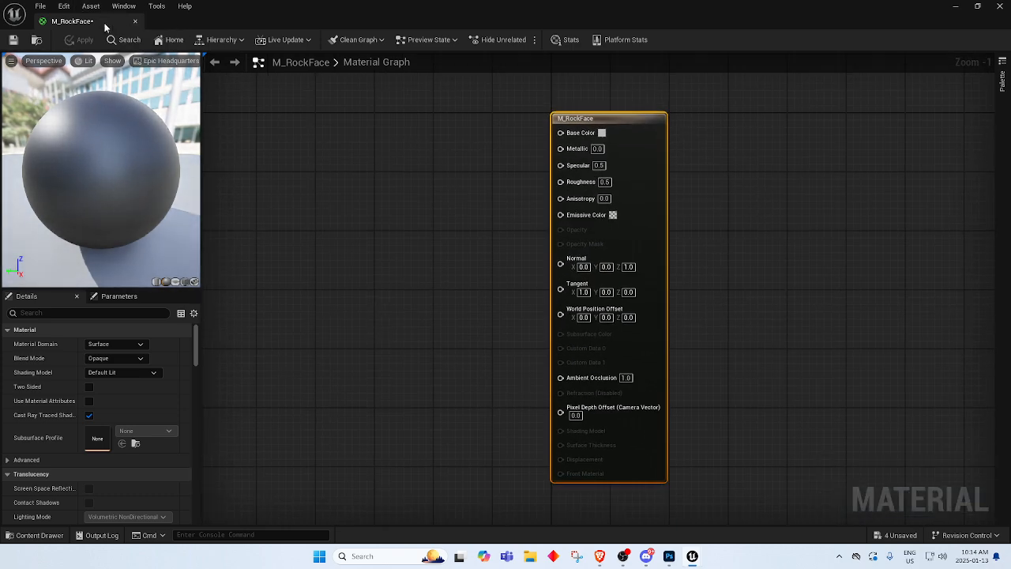
Dock the M_RockFace material editor beside the ThirdPersonMap level in the main window.
{"action": "left_click_drag", "start_coordinate": [104, 23], "coordinate": [194, 27]}
{"action": "scroll", "coordinate": [484, 191], "scroll_direction": "up", "scroll_amount": 1}
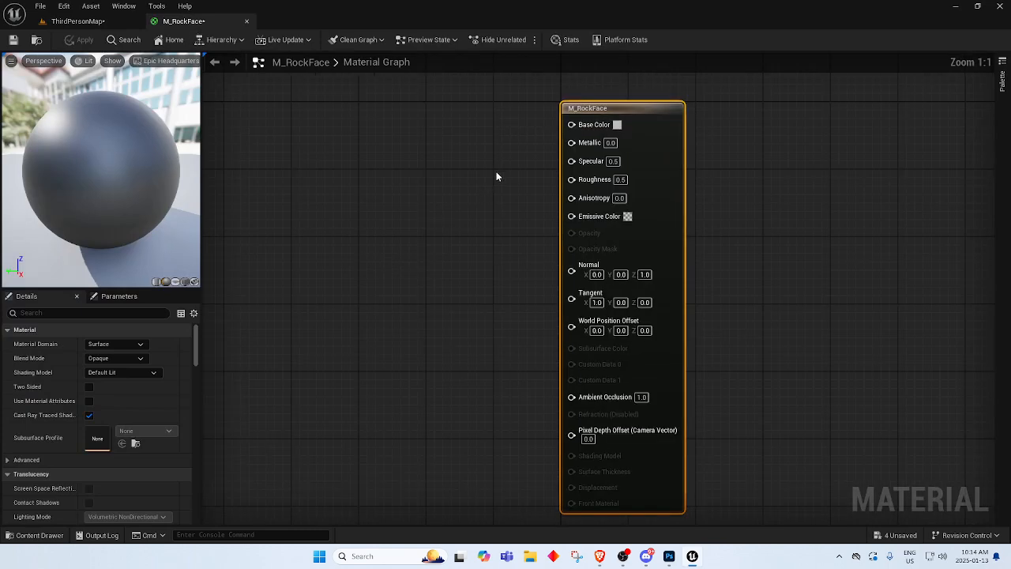
{"action": "right_click_drag", "start_coordinate": [492, 169], "coordinate": [463, 152]}
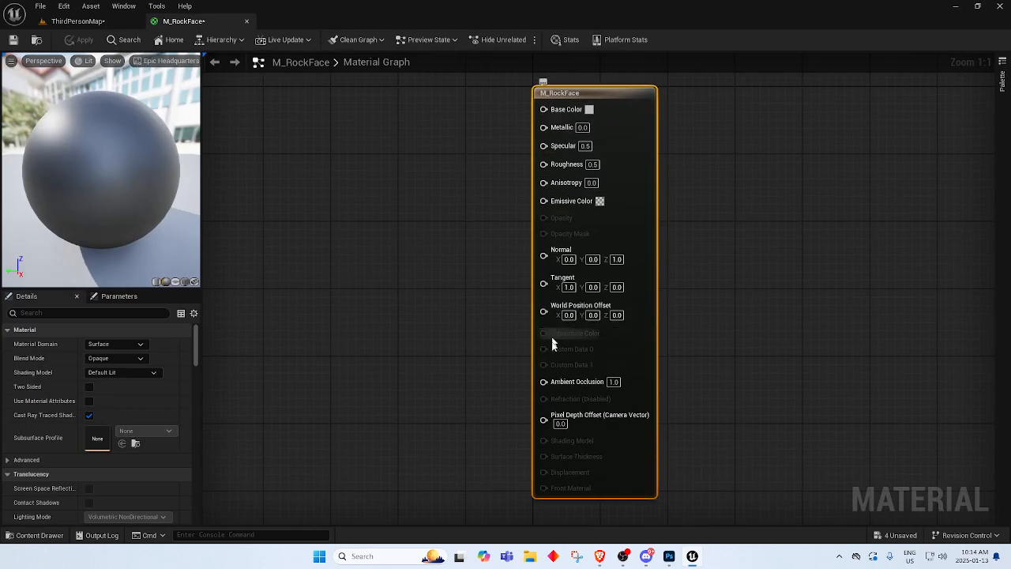
{"action": "mouse_move", "coordinate": [479, 120]}
{"action": "right_mouse_down"}
{"action": "mouse_move", "coordinate": [485, 149]}
{"action": "mouse_move", "coordinate": [484, 132]}
{"action": "right_mouse_up"}
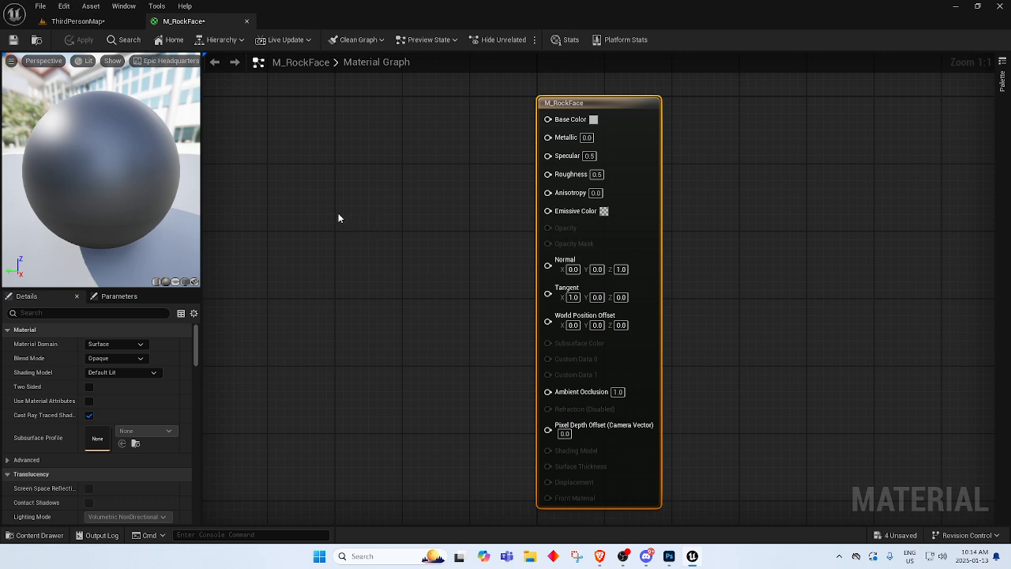
{"action": "mouse_move", "coordinate": [63, 152]}
{"action": "right_mouse_down"}
{"action": "mouse_move", "coordinate": [63, 189]}
{"action": "mouse_move", "coordinate": [64, 142]}
{"action": "right_mouse_up"}
{"action": "mouse_move", "coordinate": [63, 152]}
{"action": "left_mouse_down"}
{"action": "mouse_move", "coordinate": [87, 155]}
{"action": "mouse_move", "coordinate": [69, 138]}
{"action": "left_mouse_up"}
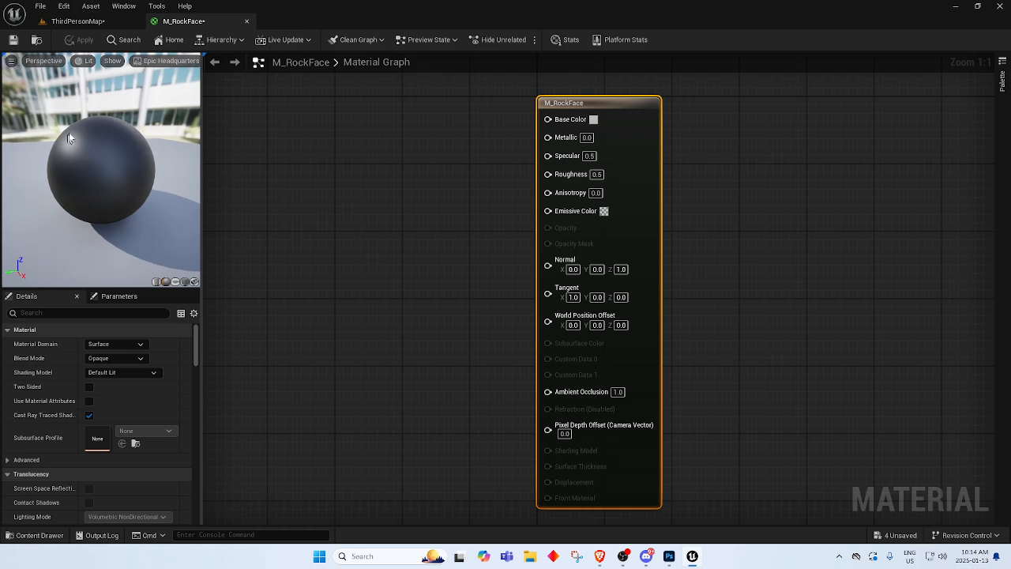
{"action": "right_click_drag", "start_coordinate": [397, 194], "coordinate": [416, 204]}
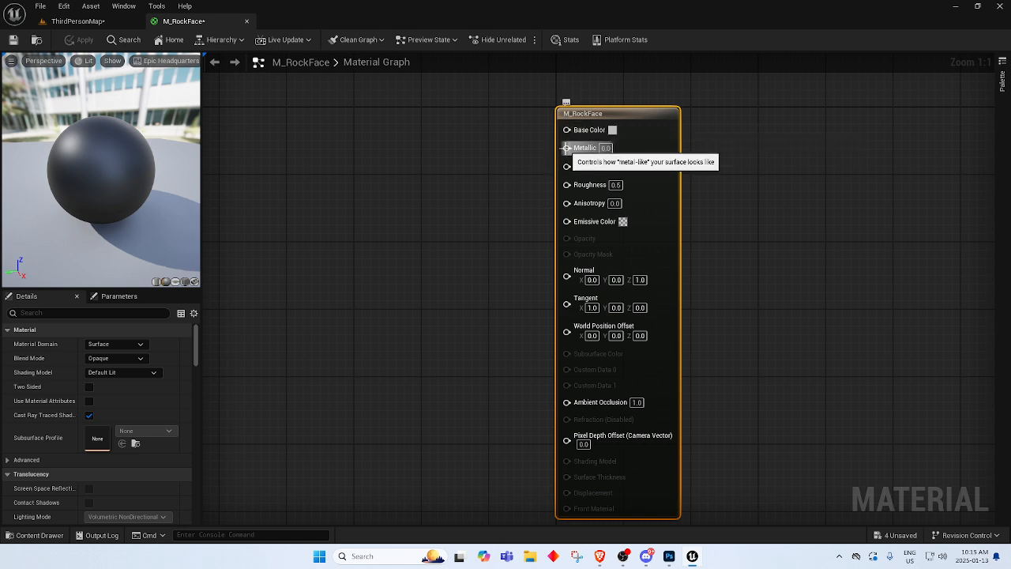
Set the Metallic input of M_RockFace to 1 and inspect the preview sphere.
{"action": "left_click", "coordinate": [607, 150]}
{"action": "mouse_move", "coordinate": [141, 207]}
{"action": "left_mouse_down"}
{"action": "mouse_move", "coordinate": [144, 219]}
{"action": "mouse_move", "coordinate": [145, 200]}
{"action": "left_mouse_up"}
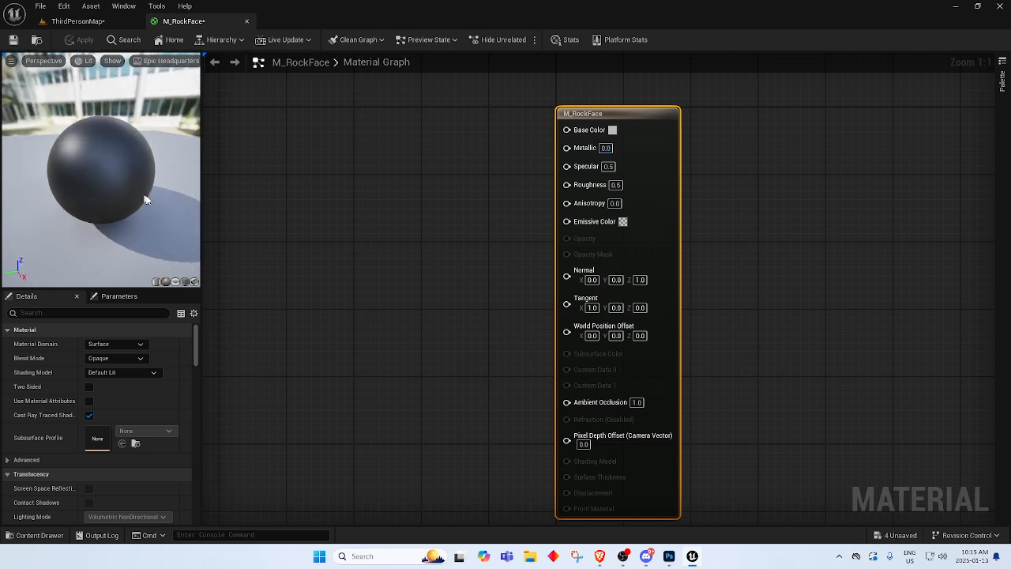
{"action": "left_click", "coordinate": [608, 150]}
{"action": "type", "text": "1"}
{"action": "key", "text": "Return"}
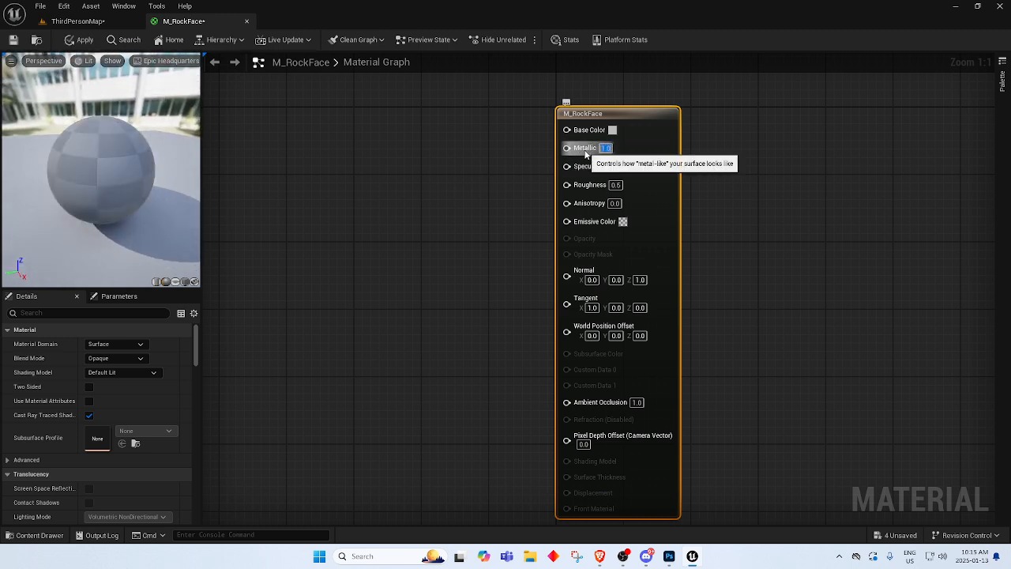
{"action": "left_click_drag", "start_coordinate": [102, 180], "coordinate": [140, 174]}
{"action": "scroll", "coordinate": [82, 138], "scroll_direction": "up", "scroll_amount": 3}
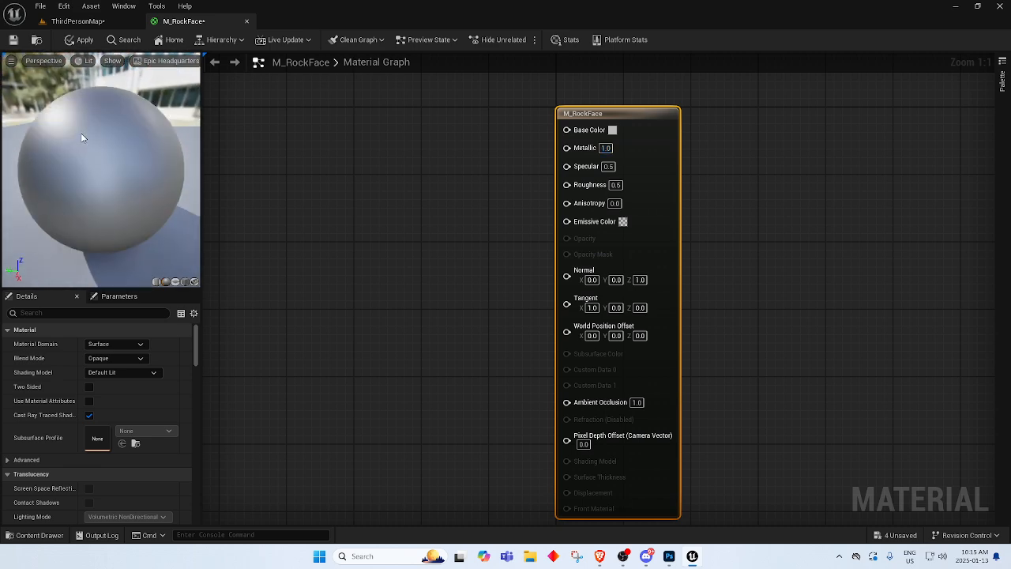
{"action": "left_click_drag", "start_coordinate": [72, 139], "coordinate": [98, 144]}
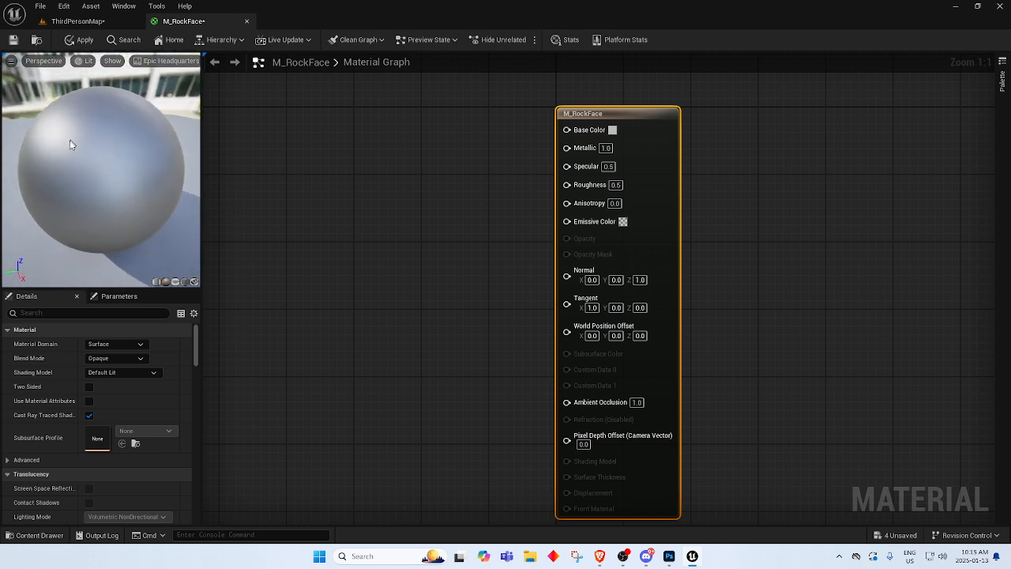
{"action": "scroll", "coordinate": [69, 142], "scroll_direction": "down", "scroll_amount": 3}
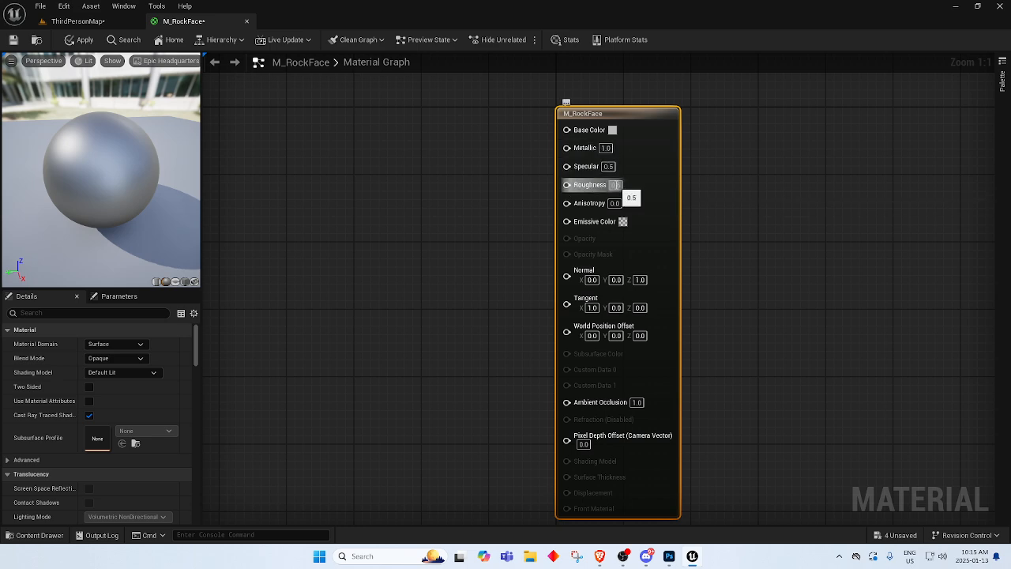
Set the Roughness input of M_RockFace to 0 and inspect the reflections on the preview sphere.
{"action": "left_click", "coordinate": [616, 185]}
{"action": "left_click_drag", "start_coordinate": [149, 226], "coordinate": [132, 201]}
{"action": "left_click", "coordinate": [616, 185]}
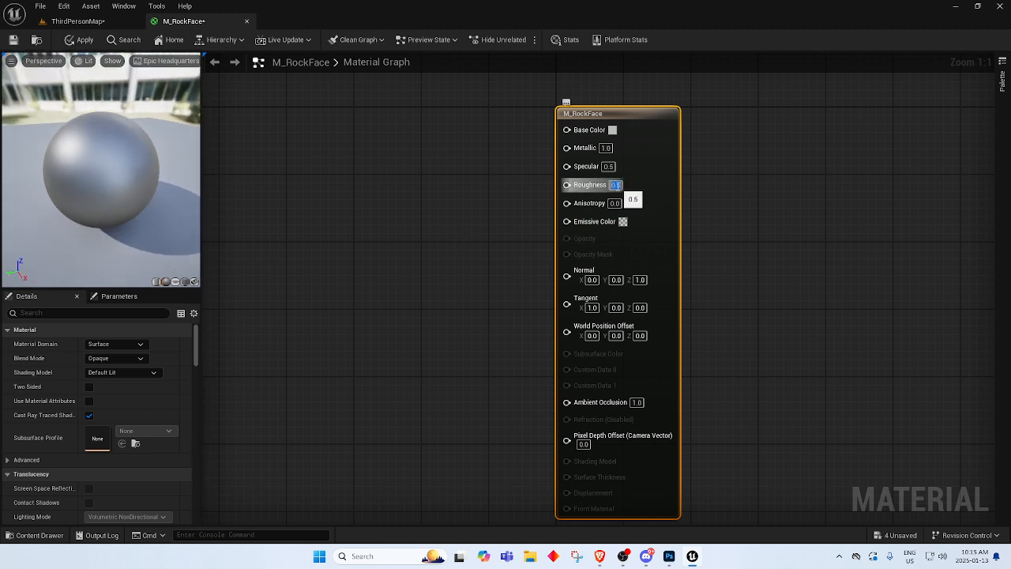
{"action": "type", "text": "0"}
{"action": "key", "text": "Return"}
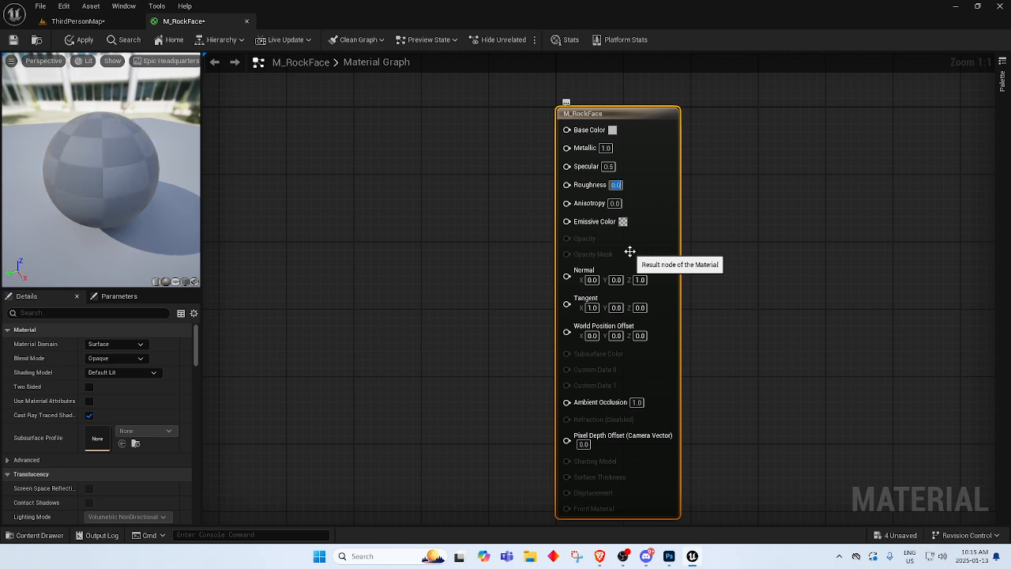
{"action": "left_click_drag", "start_coordinate": [108, 203], "coordinate": [130, 188]}
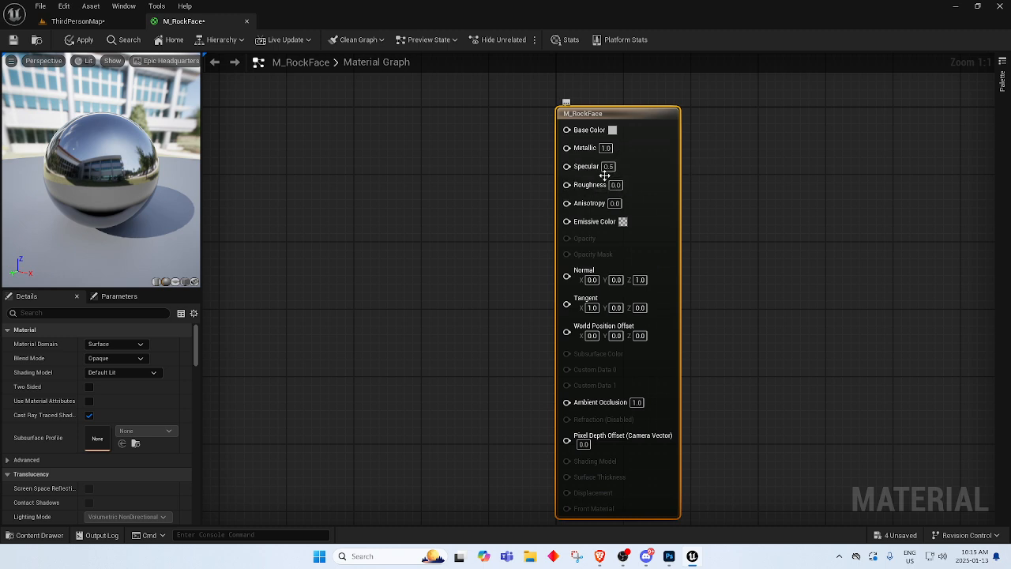
{"action": "mouse_move", "coordinate": [116, 171]}
{"action": "left_mouse_down"}
{"action": "mouse_move", "coordinate": [128, 197]}
{"action": "mouse_move", "coordinate": [124, 158]}
{"action": "left_mouse_up"}
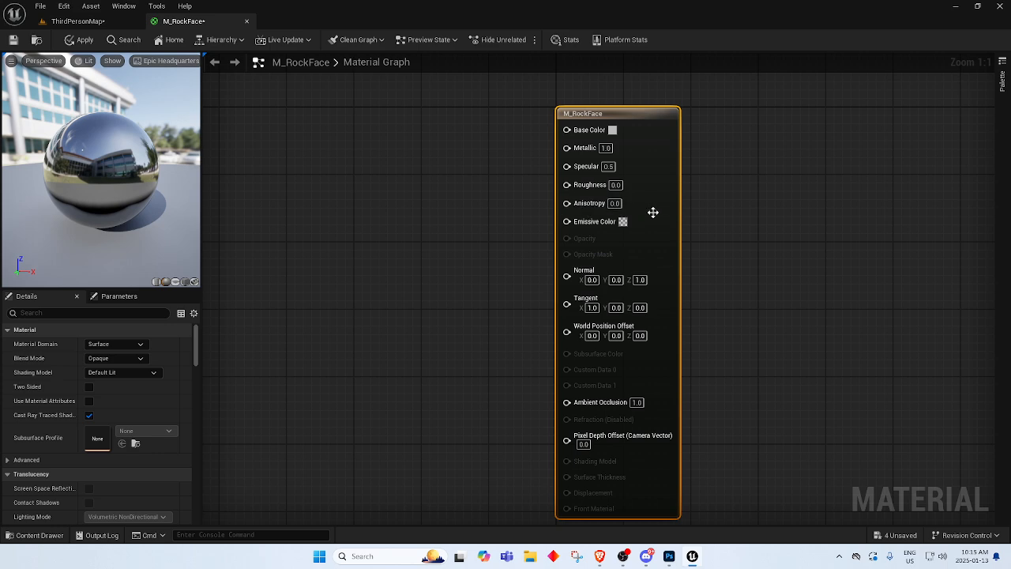
Set the Roughness input of M_RockFace to 1 and check the preview sphere.
{"action": "left_click", "coordinate": [616, 185]}
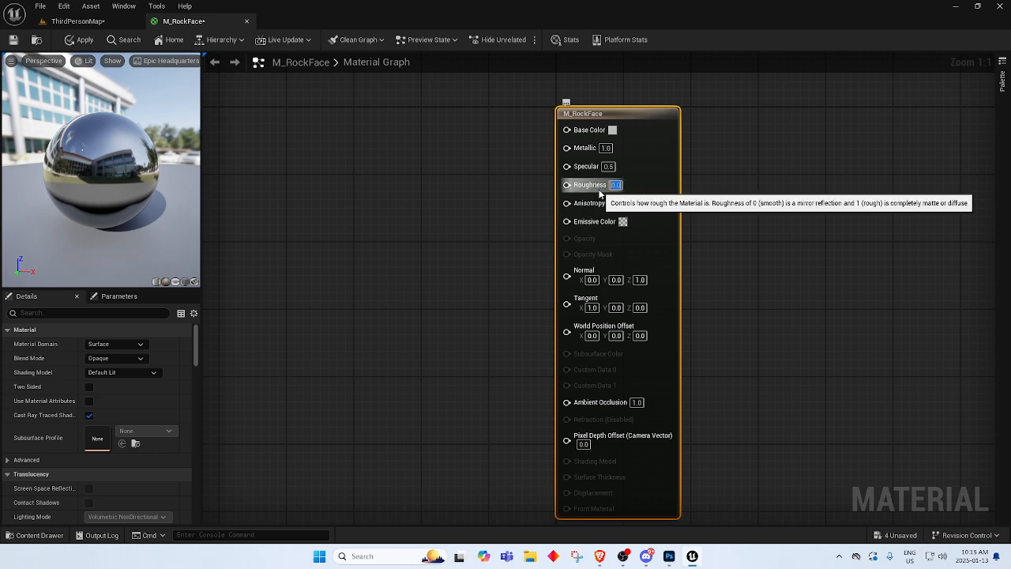
{"action": "type", "text": "1"}
{"action": "key", "text": "Return"}
{"action": "left_click_drag", "start_coordinate": [150, 200], "coordinate": [190, 188]}
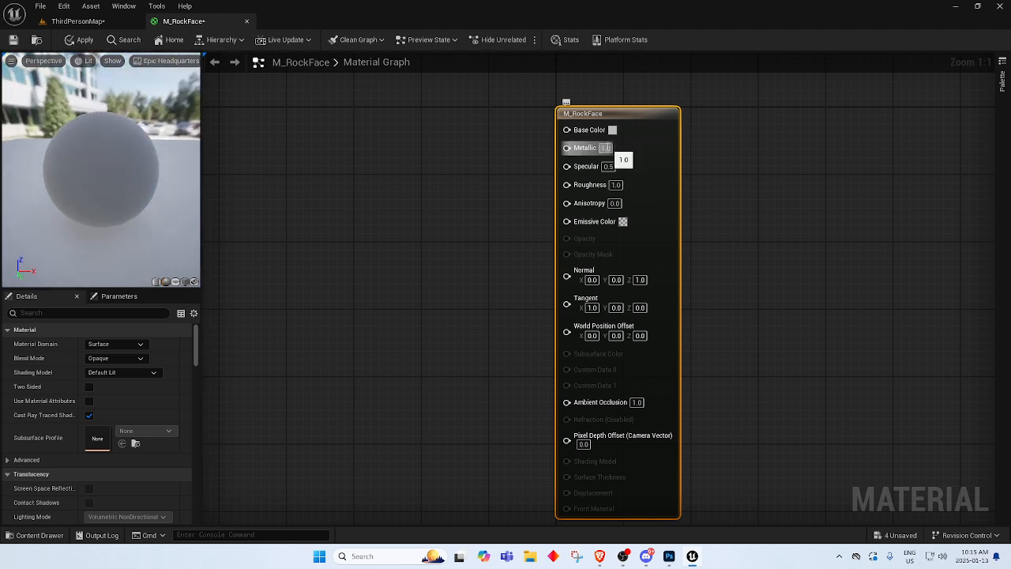
Set the Metallic input of M_RockFace to 0 and check the preview sphere.
{"action": "left_click", "coordinate": [606, 150]}
{"action": "type", "text": "0"}
{"action": "key", "text": "Return"}
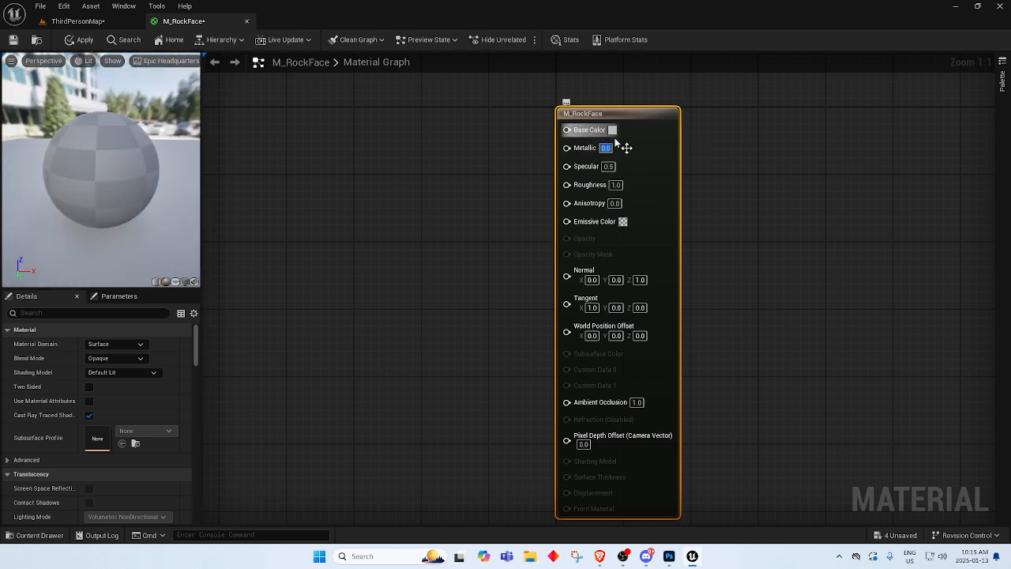
{"action": "left_click_drag", "start_coordinate": [114, 187], "coordinate": [100, 146]}
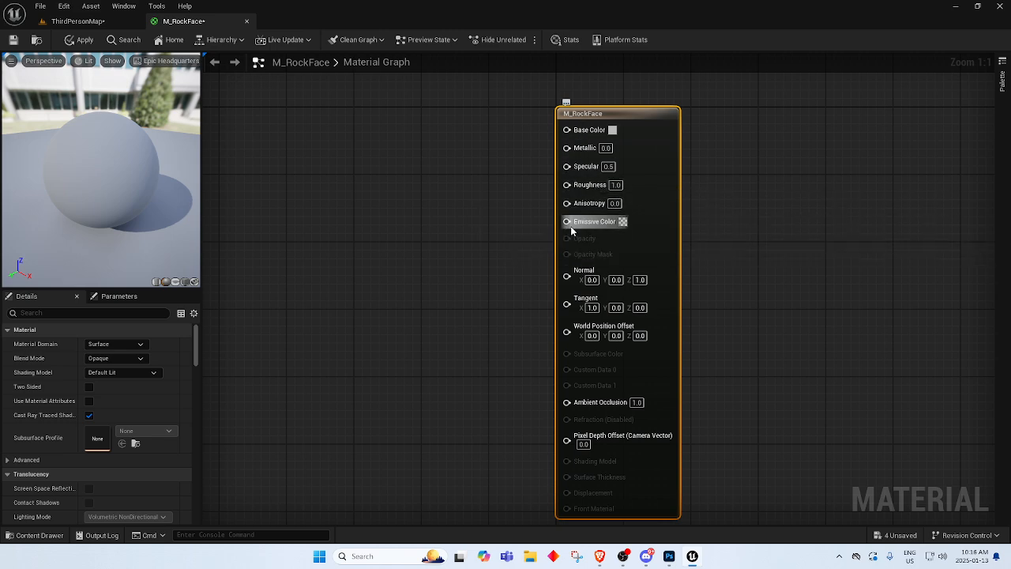
Set the Specular input of M_RockFace to 1 and inspect the preview sphere from several angles.
{"action": "left_click", "coordinate": [608, 166]}
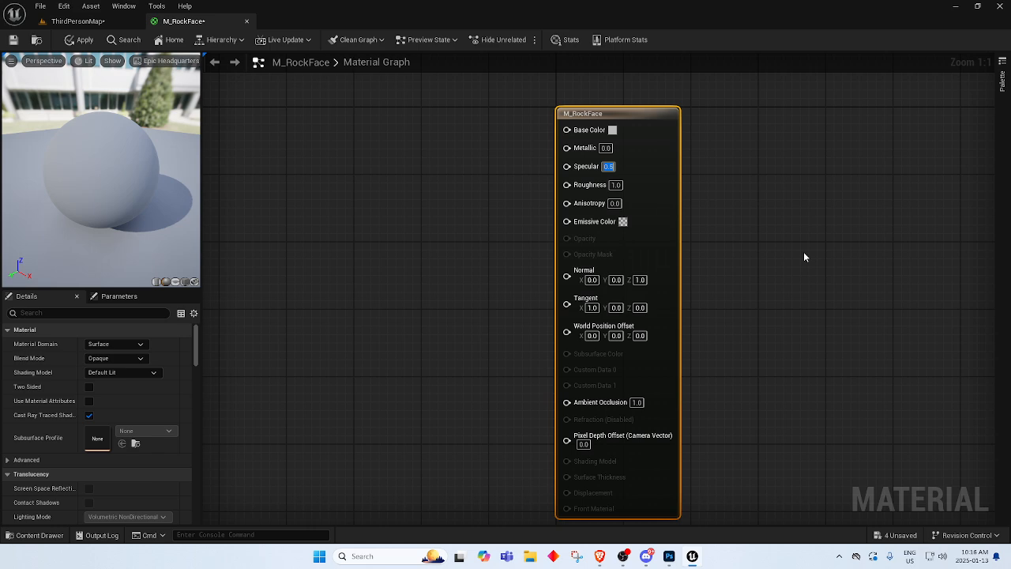
{"action": "type", "text": "1"}
{"action": "key", "text": "Return"}
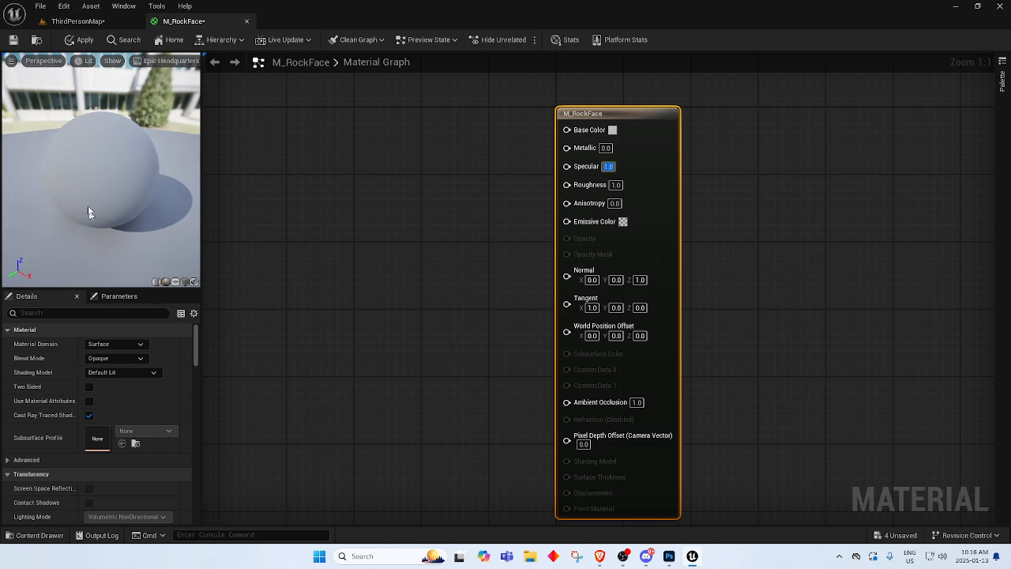
{"action": "left_click_drag", "start_coordinate": [91, 211], "coordinate": [177, 211]}
{"action": "left_click_drag", "start_coordinate": [101, 169], "coordinate": [193, 258]}
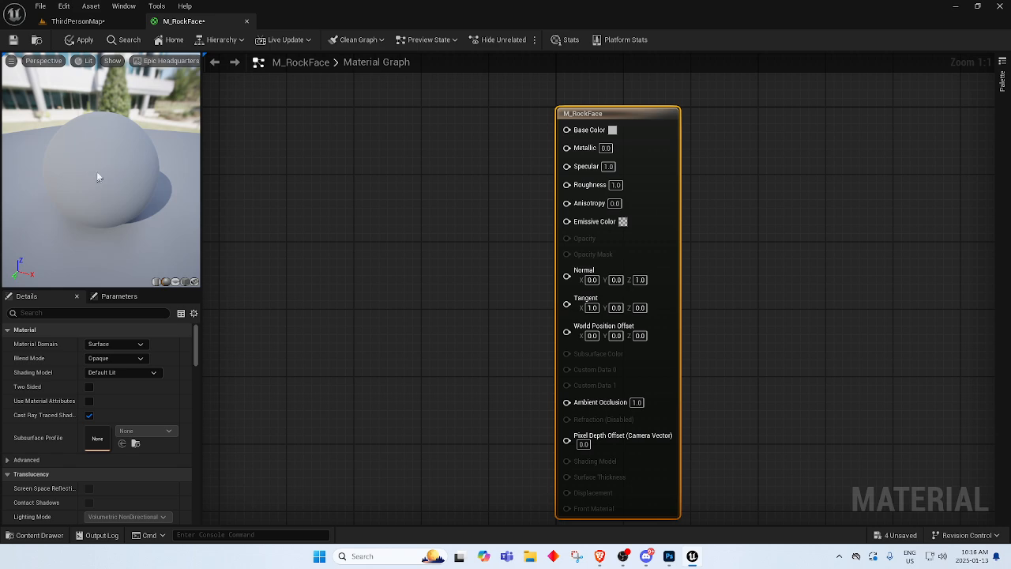
{"action": "left_click_drag", "start_coordinate": [97, 177], "coordinate": [119, 207]}
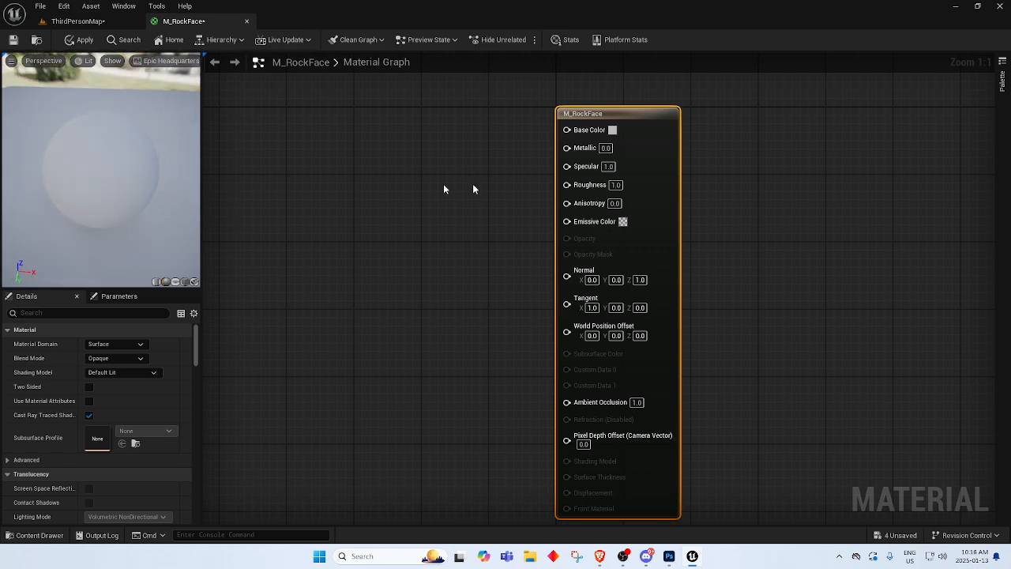
Set the Specular input of M_RockFace to 0.
{"action": "left_click", "coordinate": [608, 165]}
{"action": "type", "text": "0.50.0"}
{"action": "key", "text": "Return"}
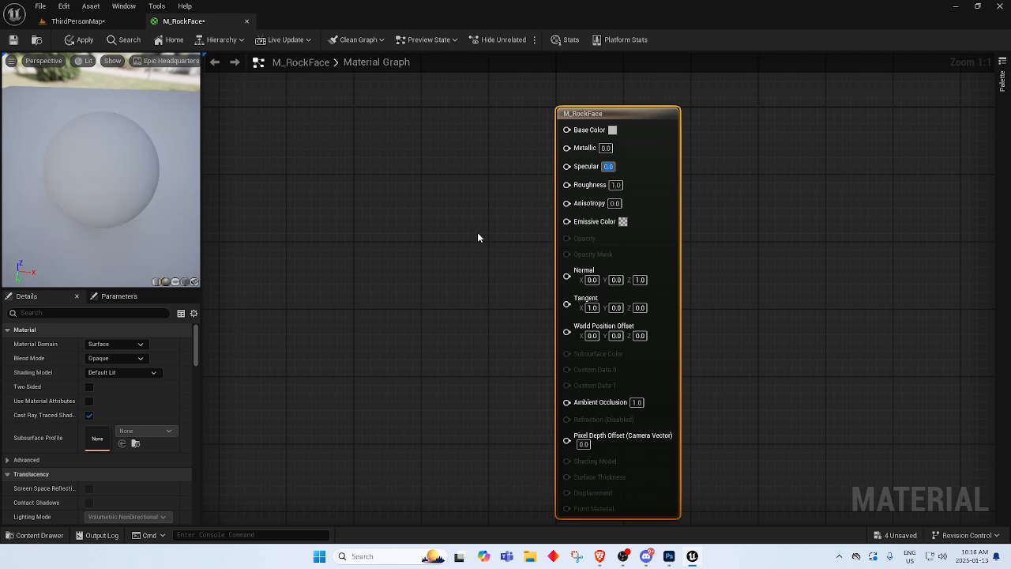
Set the Specular input of M_RockFace back to 1.0.
{"action": "type", "text": "1.0"}
{"action": "key", "text": "Return"}
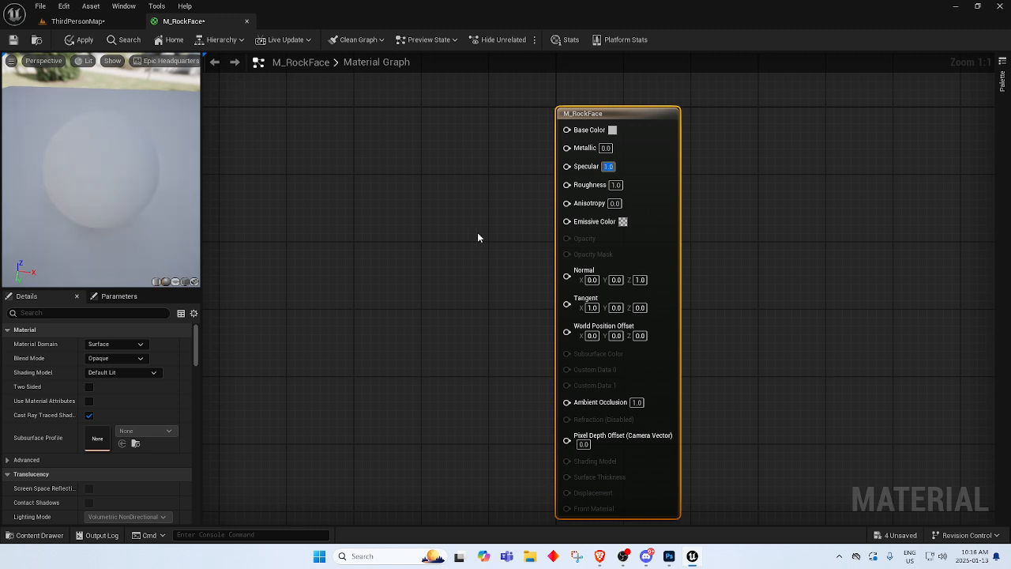
{"action": "left_click", "coordinate": [609, 167]}
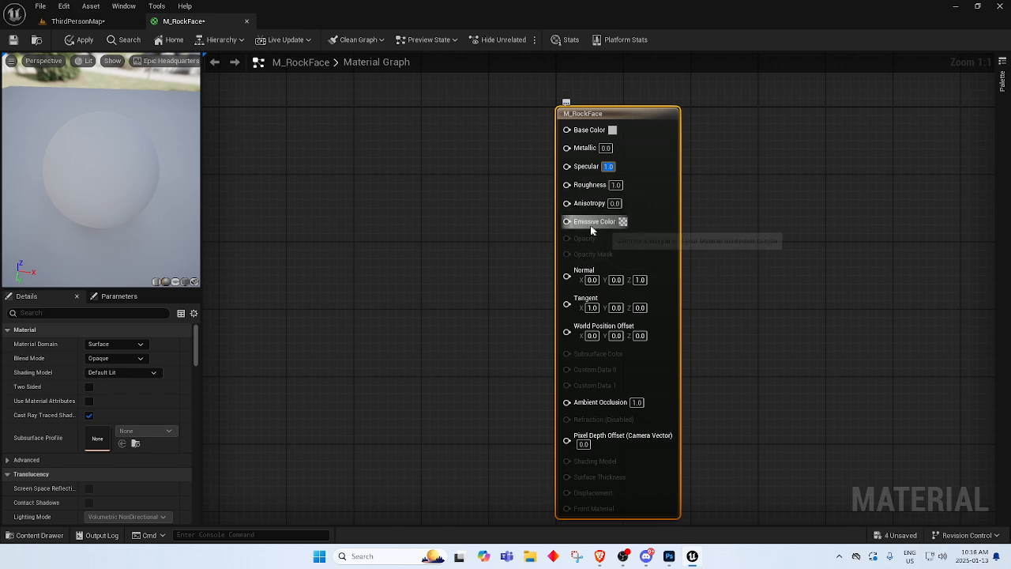
Add a Constant3Vector node to the material graph in the empty space beside the M_RockFace node.
{"action": "left_click", "coordinate": [504, 234]}
{"action": "right_click_drag", "start_coordinate": [485, 213], "coordinate": [566, 221]}
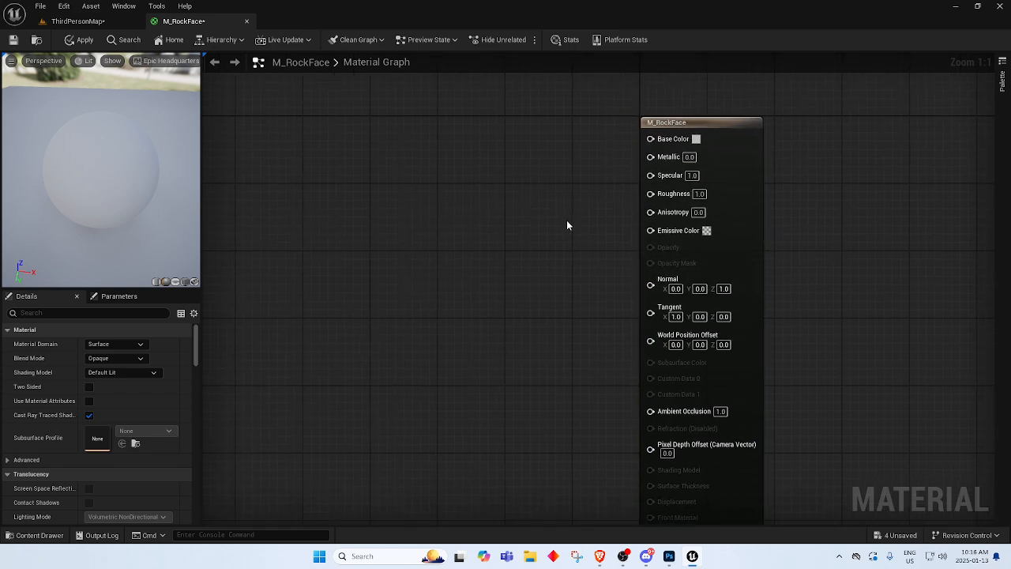
{"action": "scroll", "coordinate": [530, 218], "scroll_direction": "up", "scroll_amount": 1}
{"action": "left_click", "coordinate": [438, 171]}
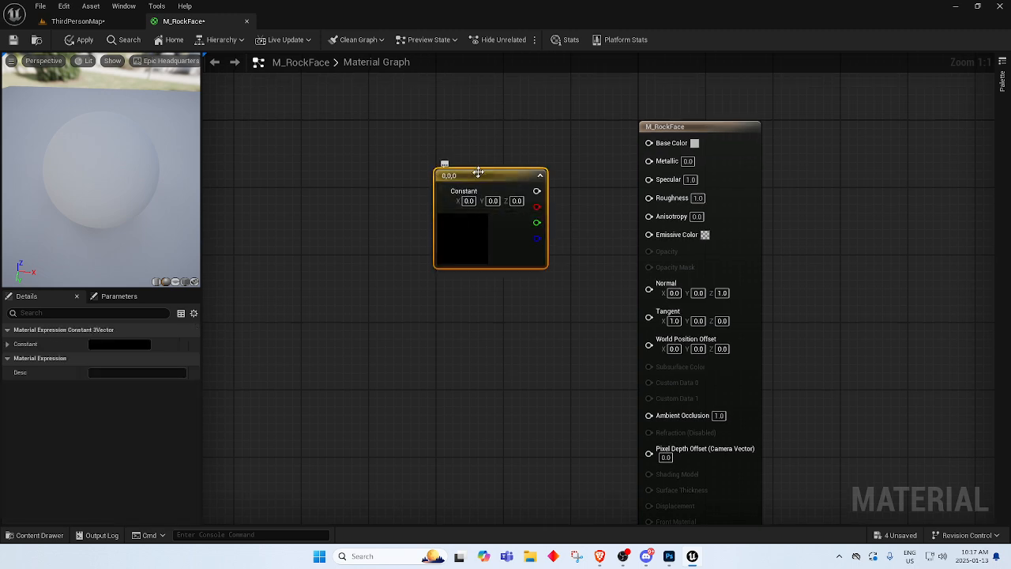
{"action": "left_click_drag", "start_coordinate": [478, 172], "coordinate": [429, 165]}
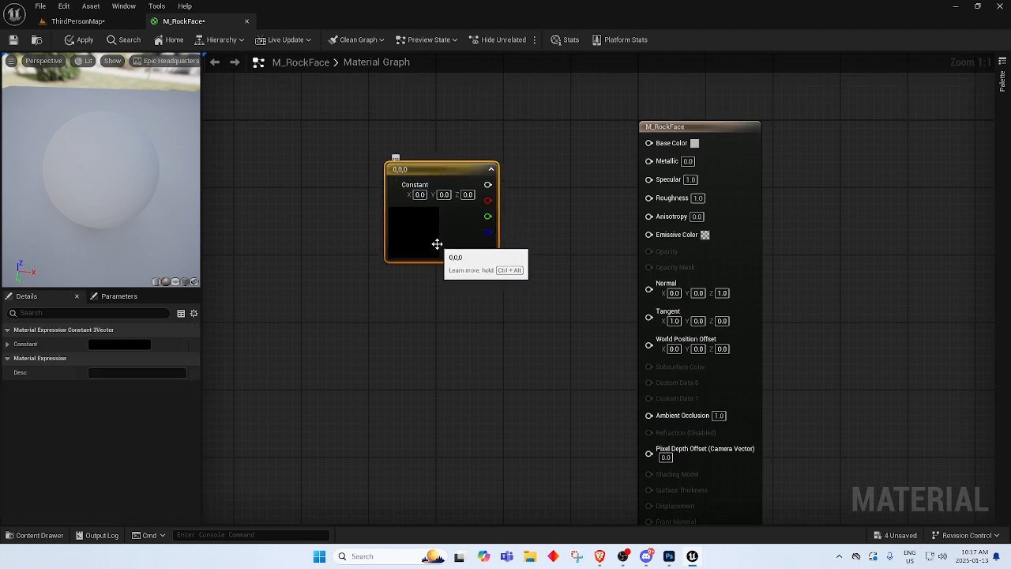
Set the vector constant to bright green (R 0.152227, G 1.0, B 0.110182) and connect it to M_RockFace's Emissive Color input.
{"action": "left_click", "coordinate": [111, 343]}
{"action": "left_click", "coordinate": [150, 393]}
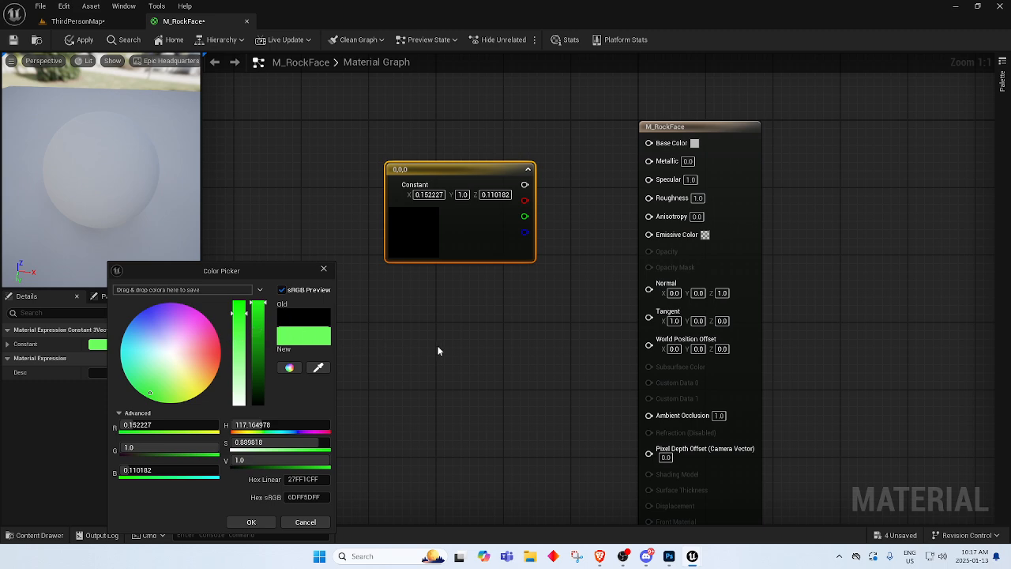
{"action": "left_click", "coordinate": [252, 525]}
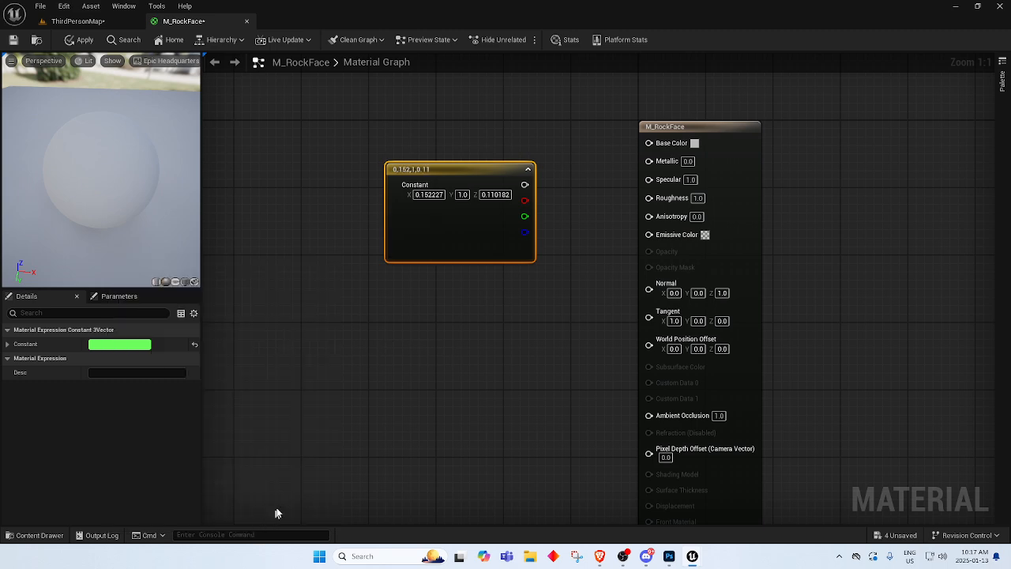
{"action": "double_click", "coordinate": [413, 229]}
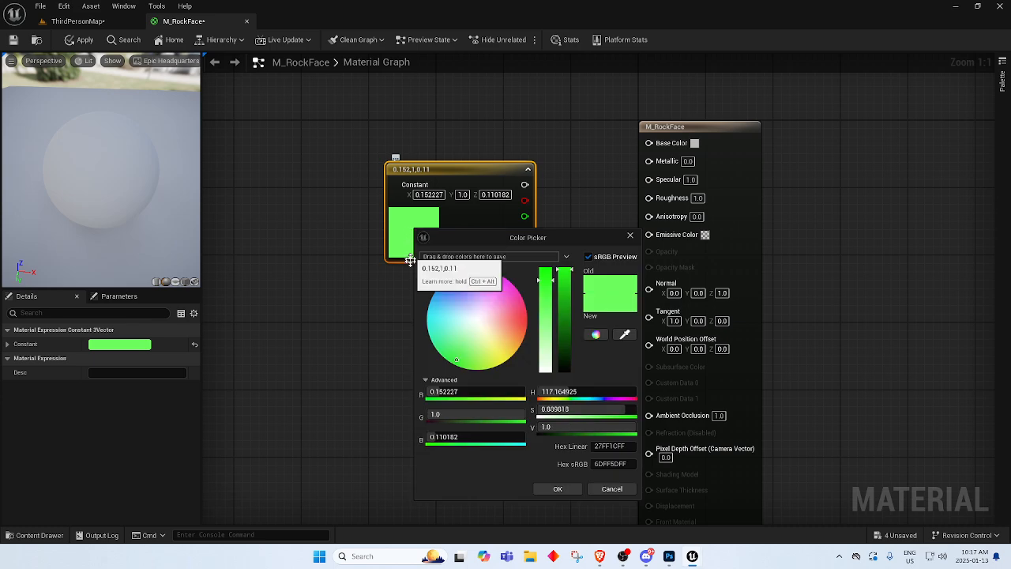
{"action": "left_click", "coordinate": [313, 316]}
{"action": "left_click_drag", "start_coordinate": [524, 187], "coordinate": [664, 235]}
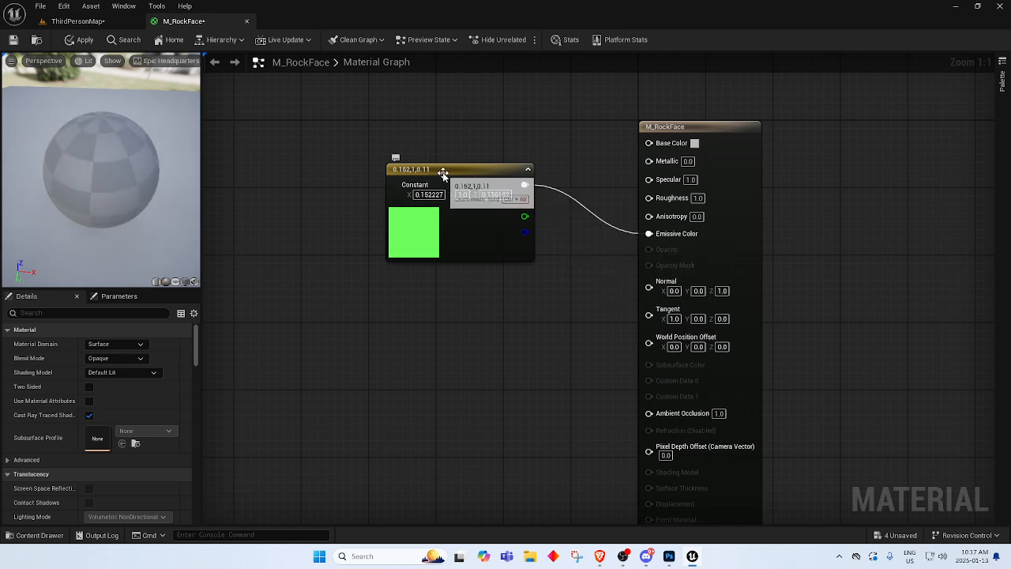
{"action": "left_click_drag", "start_coordinate": [430, 169], "coordinate": [371, 202]}
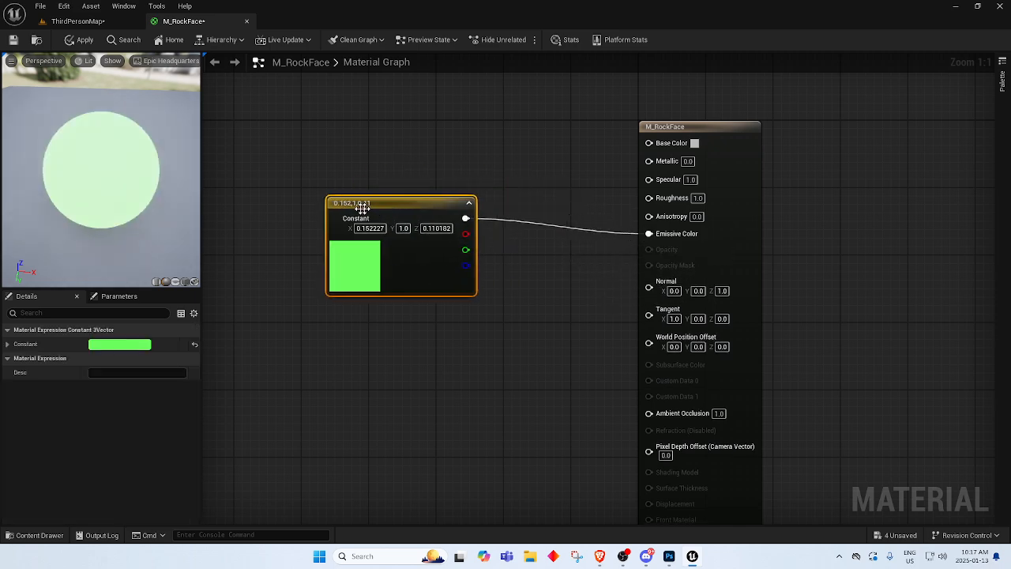
Assign M_RockFace to the blue cube nearest the ribbed wall in ThirdPersonMap and move that cube forward beside the blood decal.
{"action": "left_click", "coordinate": [75, 21]}
{"action": "left_click", "coordinate": [40, 536]}
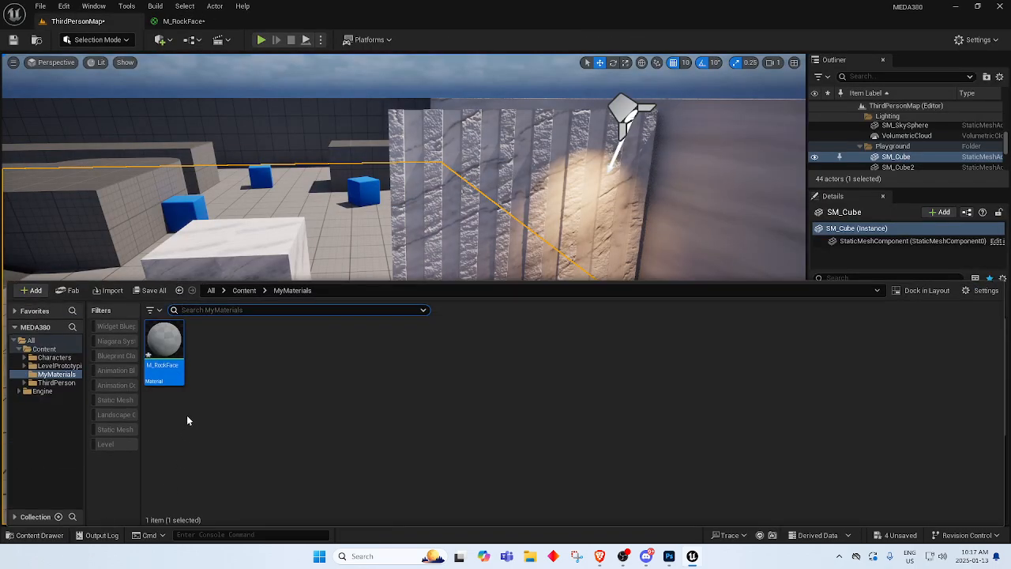
{"action": "left_click_drag", "start_coordinate": [164, 352], "coordinate": [365, 191]}
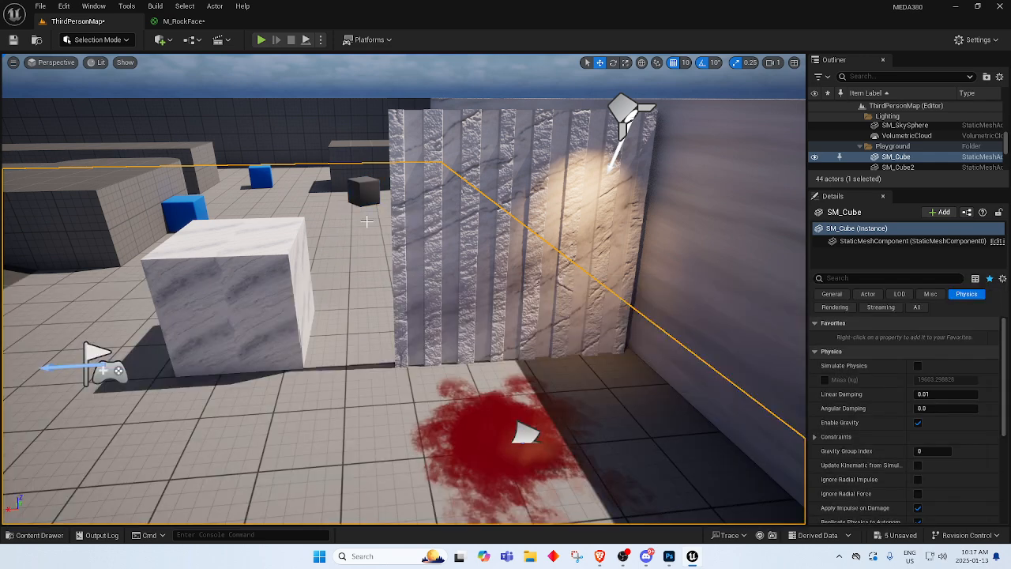
{"action": "left_click", "coordinate": [362, 194]}
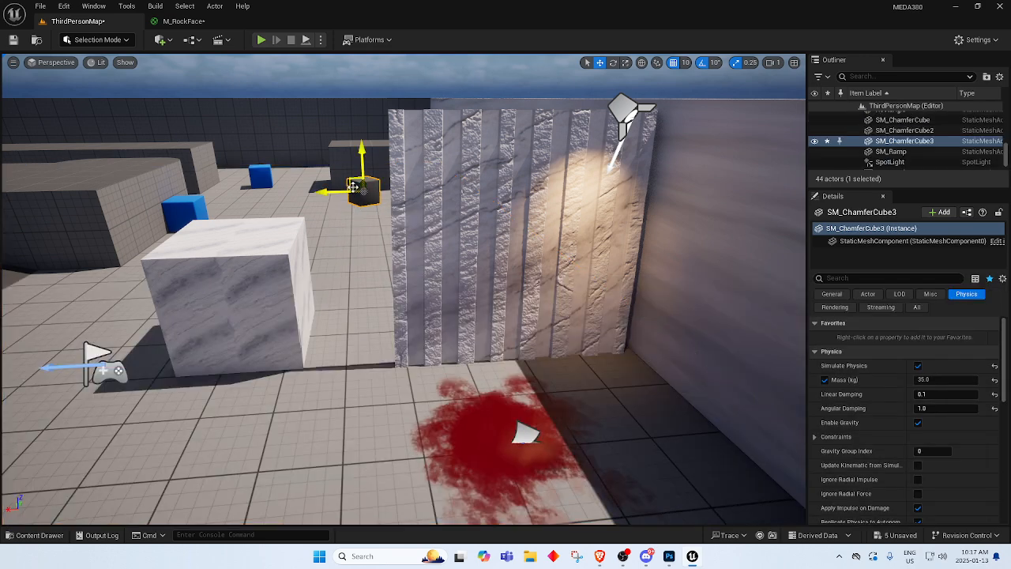
{"action": "left_click_drag", "start_coordinate": [356, 186], "coordinate": [320, 385]}
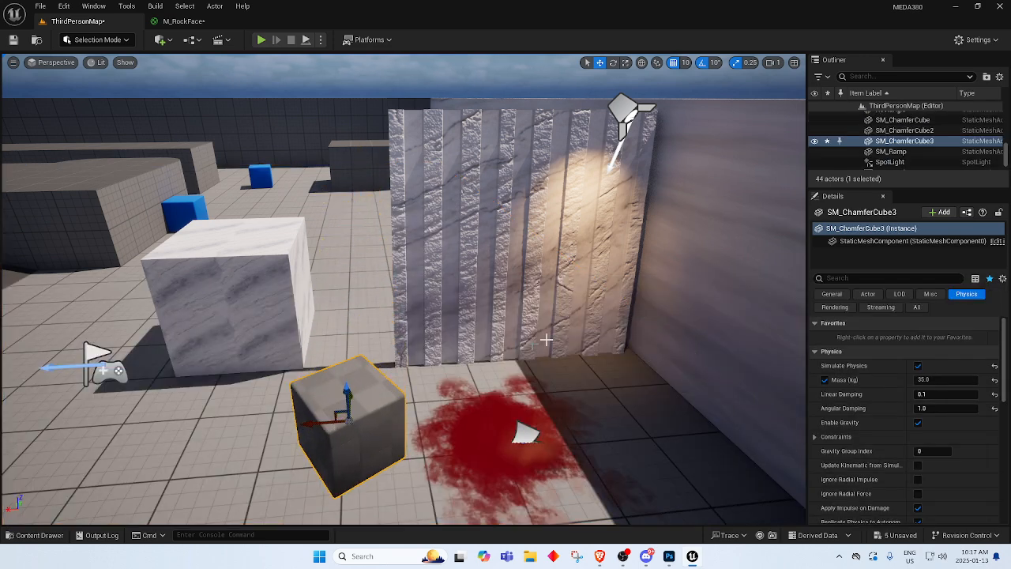
Find the level's DirectionalLight by filtering the actors for "light" and set its intensity to 0.2 lux.
{"action": "scroll", "coordinate": [908, 138], "scroll_direction": "up", "scroll_amount": 3}
{"action": "left_click", "coordinate": [895, 77]}
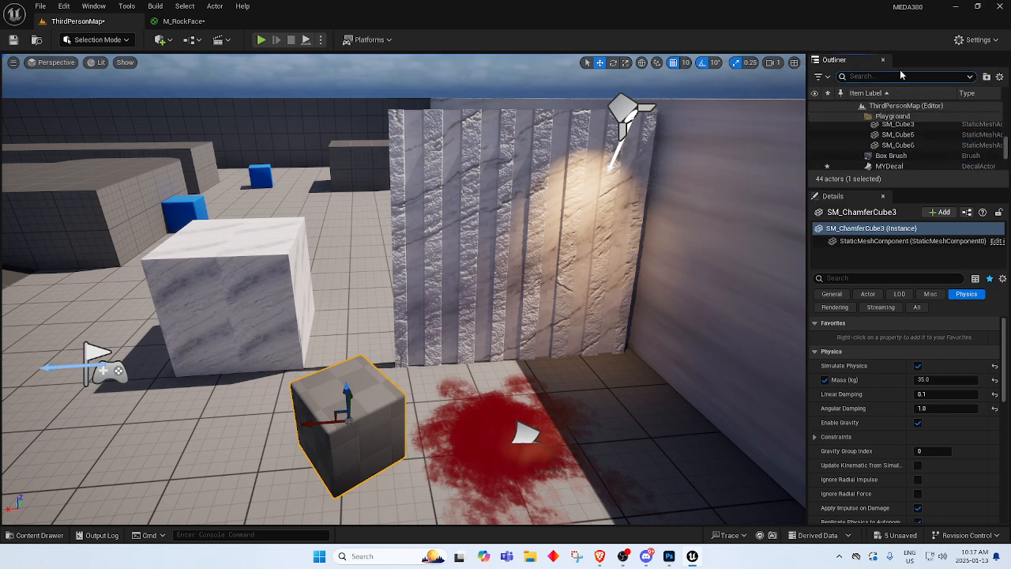
{"action": "type", "text": "light"}
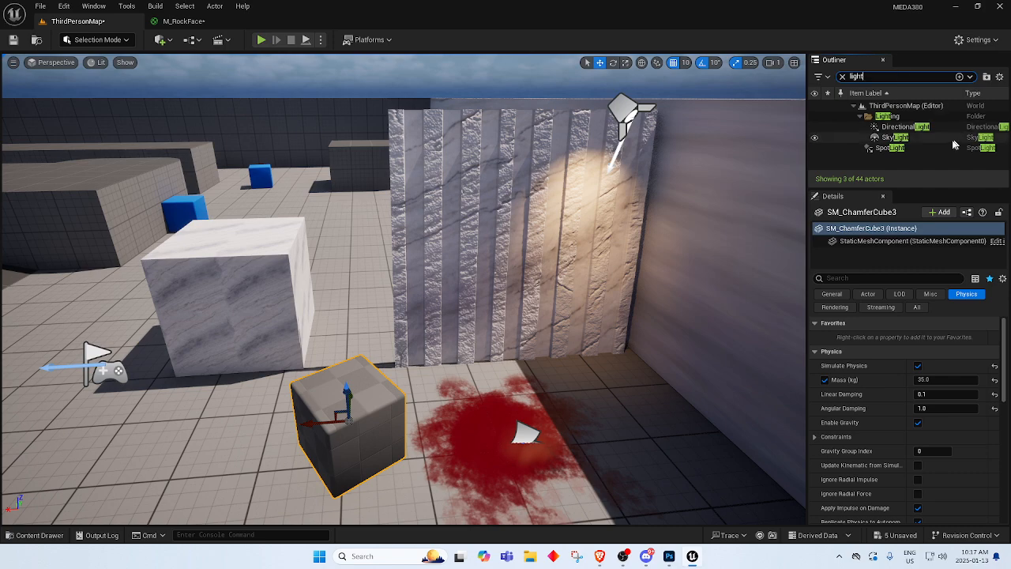
{"action": "left_click", "coordinate": [902, 126]}
{"action": "left_click", "coordinate": [945, 437]}
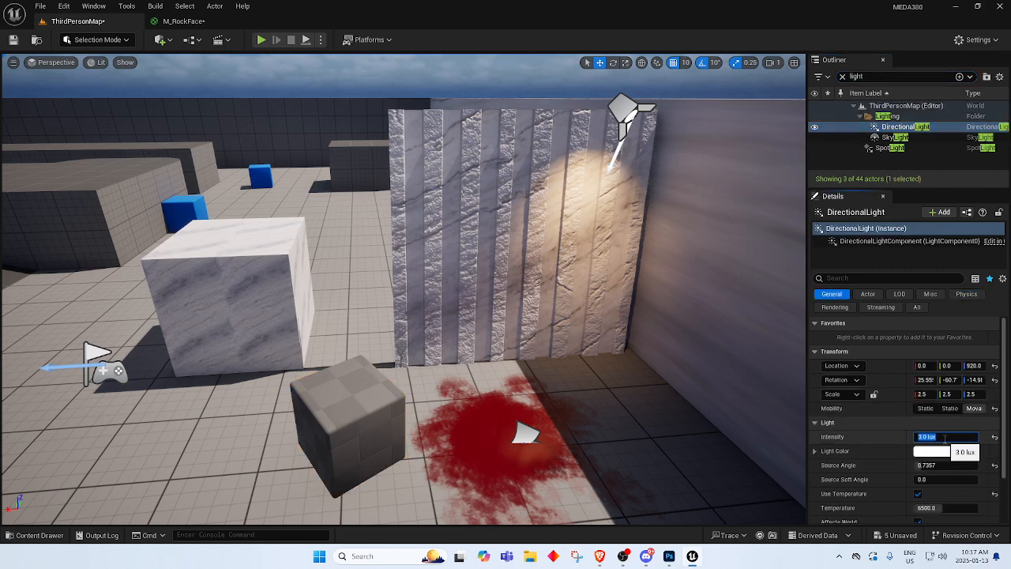
{"action": "type", "text": "0.2"}
{"action": "key", "text": "Return"}
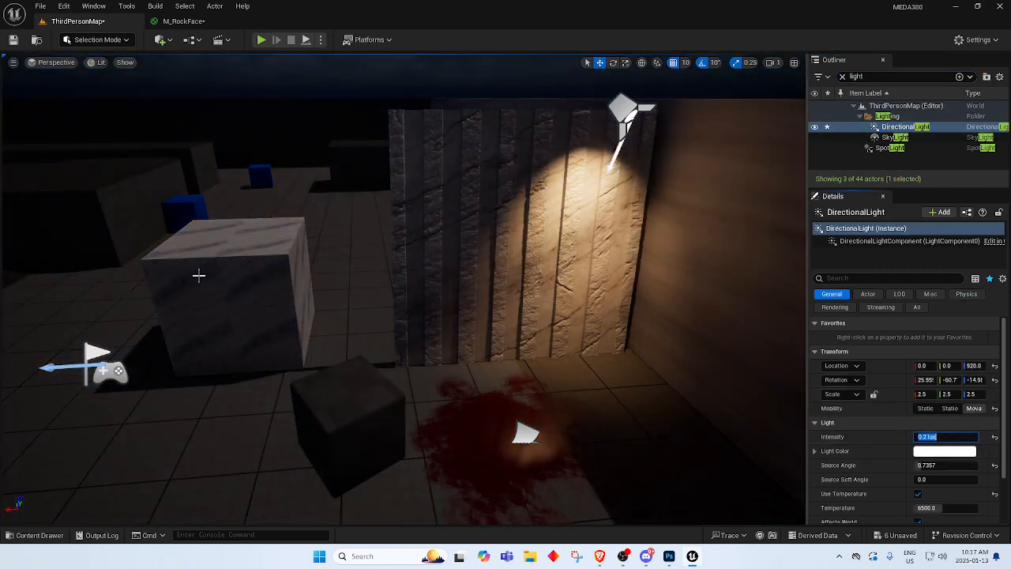
Select the cube with the new material, apply the pending M_RockFace changes, and return to ThirdPersonMap.
{"action": "left_click", "coordinate": [273, 245]}
{"action": "left_click", "coordinate": [485, 418]}
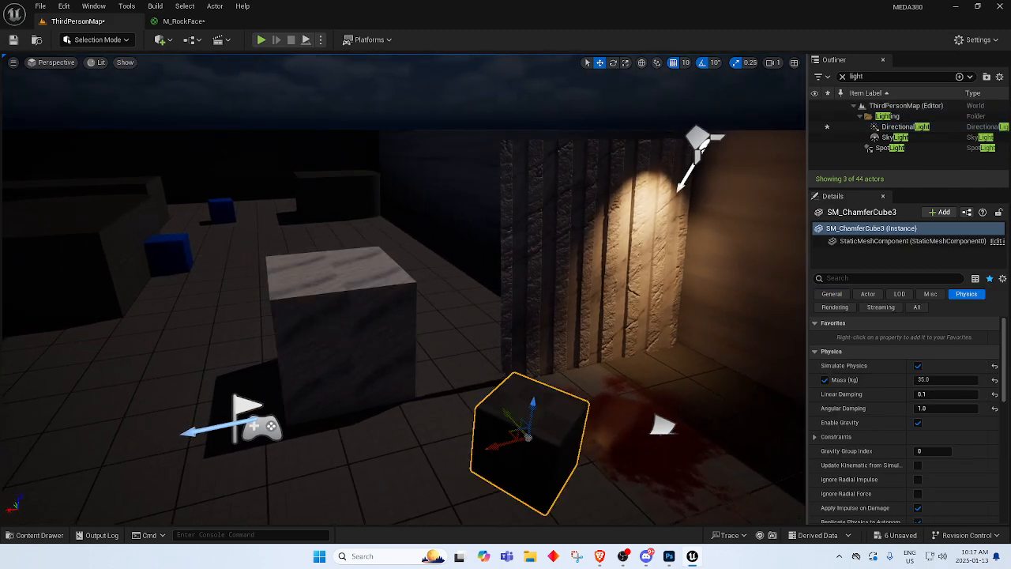
{"action": "left_click", "coordinate": [183, 20]}
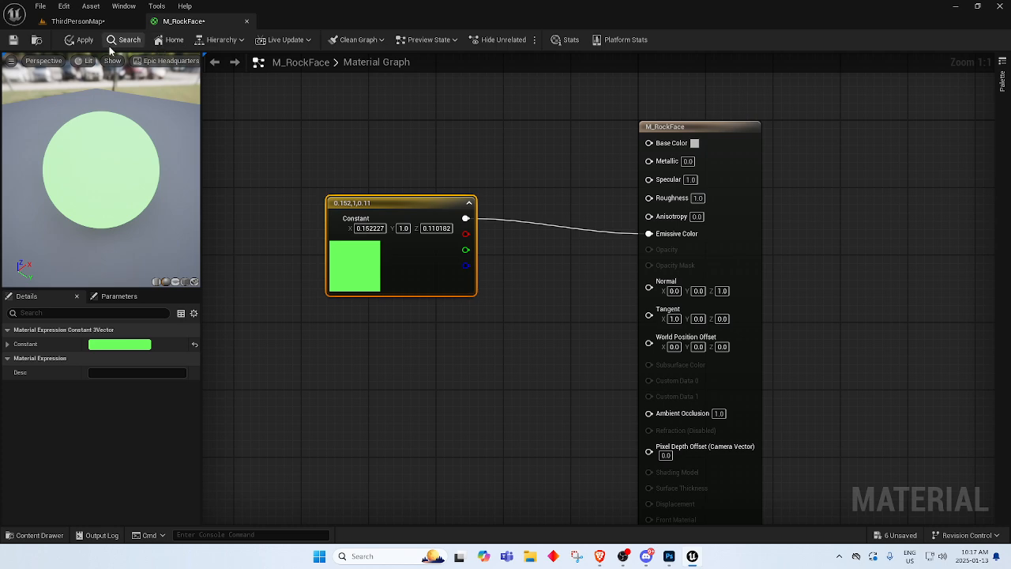
{"action": "left_click", "coordinate": [75, 36]}
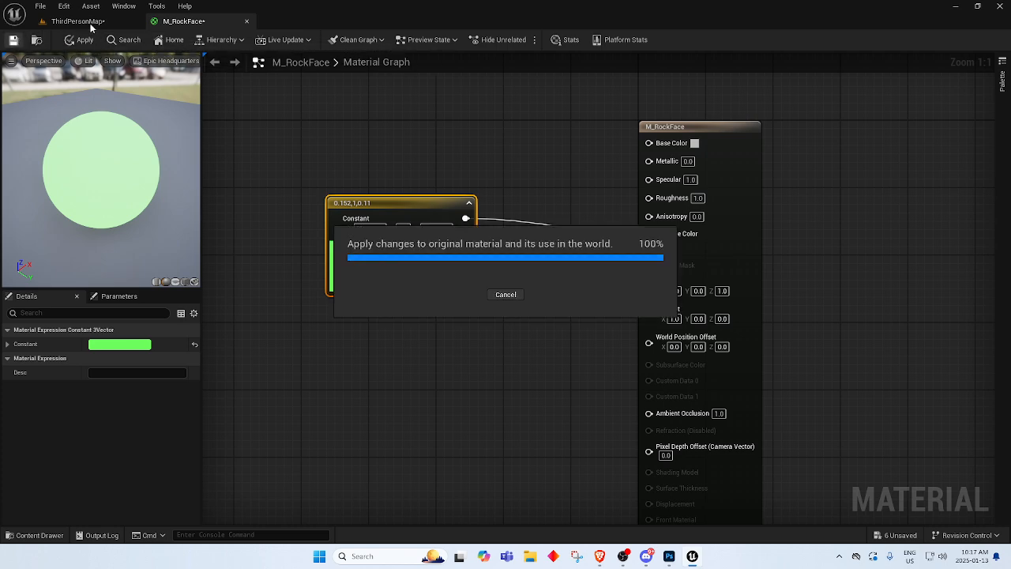
{"action": "left_click", "coordinate": [93, 22]}
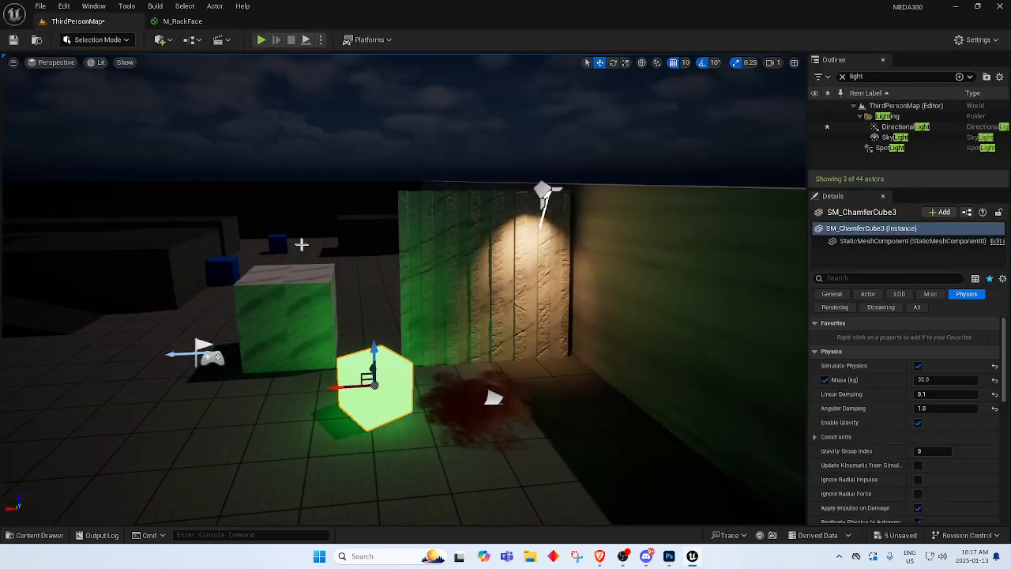
Examine from several angles how the emissive cube lights the marble block, ribbed wall and floor around it.
{"action": "left_click", "coordinate": [304, 207]}
{"action": "right_click_drag", "start_coordinate": [304, 207], "coordinate": [253, 221]}
{"action": "left_click", "coordinate": [545, 320]}
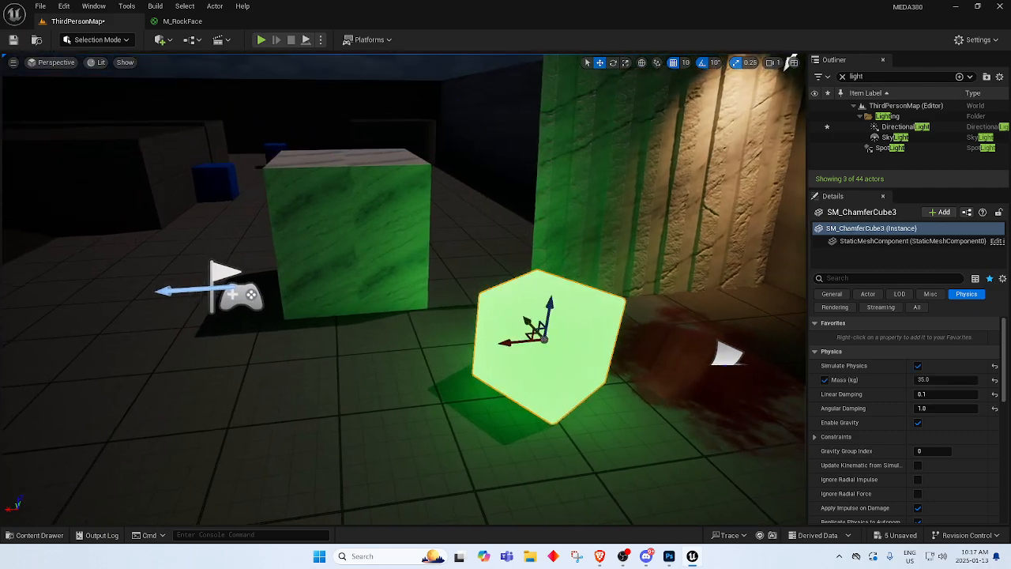
{"action": "right_click_drag", "start_coordinate": [544, 319], "coordinate": [427, 276]}
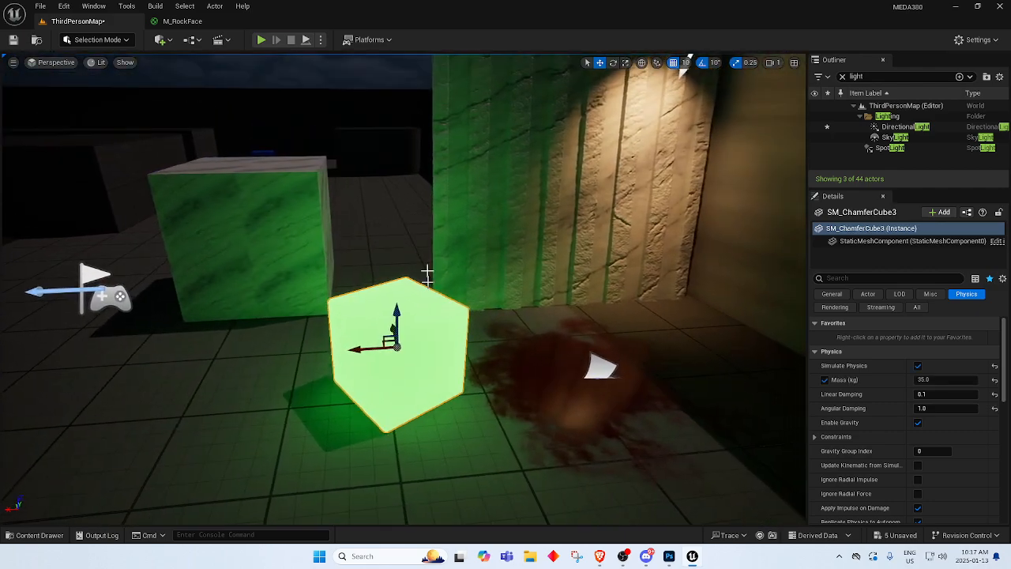
{"action": "left_click", "coordinate": [380, 162]}
{"action": "left_click", "coordinate": [382, 355]}
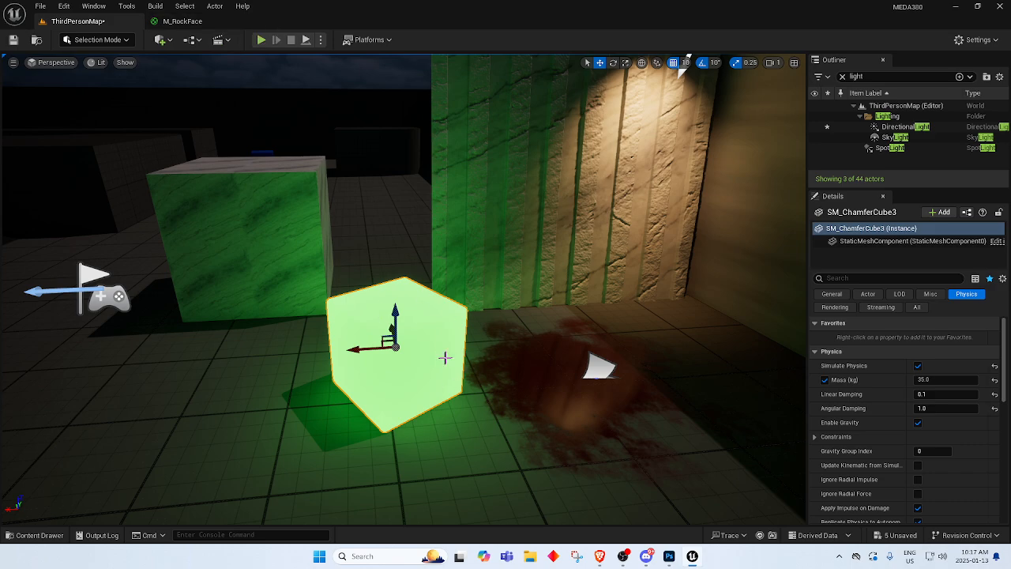
{"action": "right_click_drag", "start_coordinate": [502, 330], "coordinate": [394, 306]}
{"action": "key", "text": "w"}
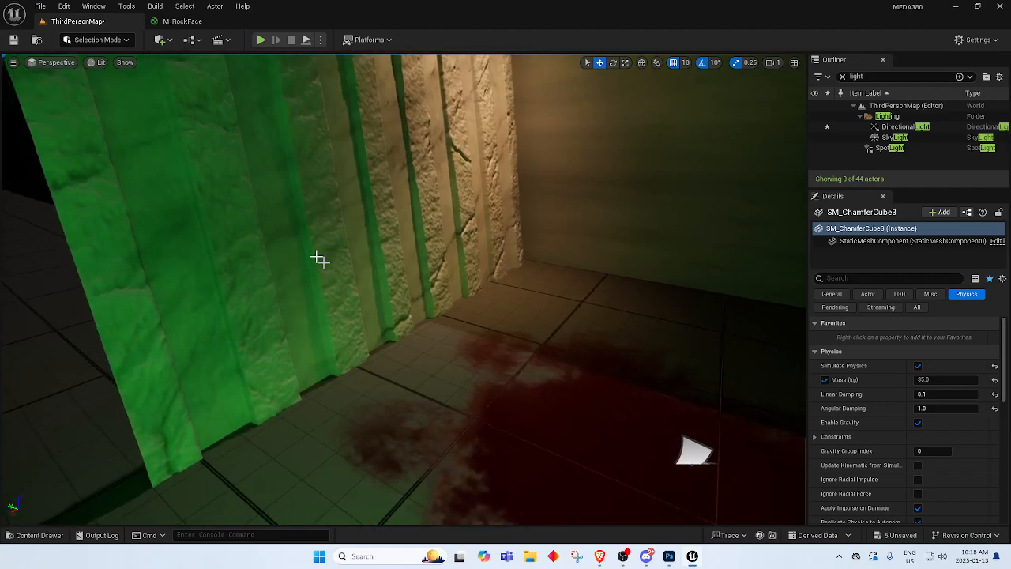
{"action": "key", "text": "s"}
{"action": "right_click_drag", "start_coordinate": [319, 259], "coordinate": [292, 217]}
Insert a Multiply node between the green vector constant and the Emissive Color input in the M_RockFace graph.
{"action": "left_click", "coordinate": [184, 22]}
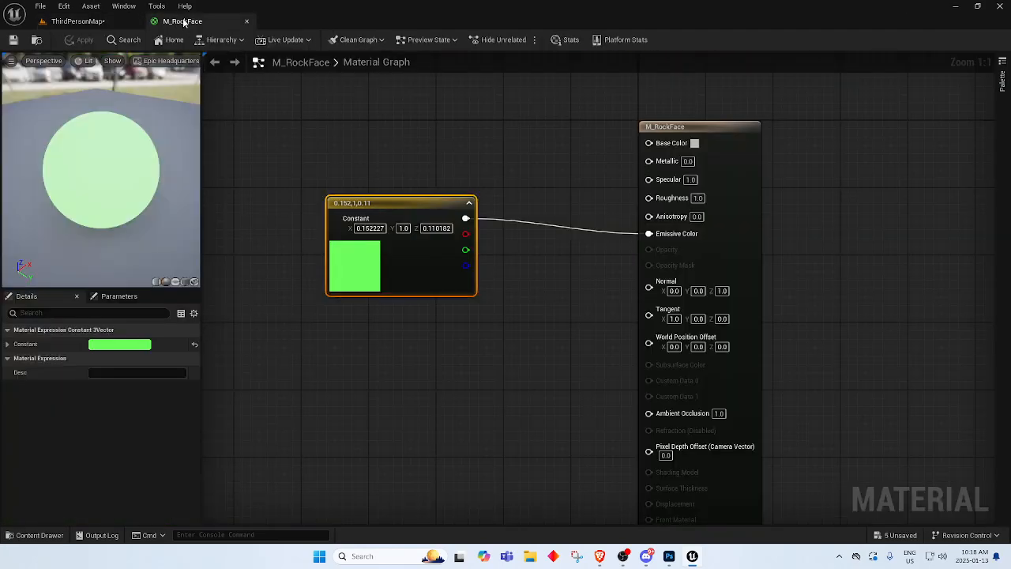
{"action": "left_click", "coordinate": [296, 198]}
{"action": "left_click_drag", "start_coordinate": [390, 203], "coordinate": [289, 212]}
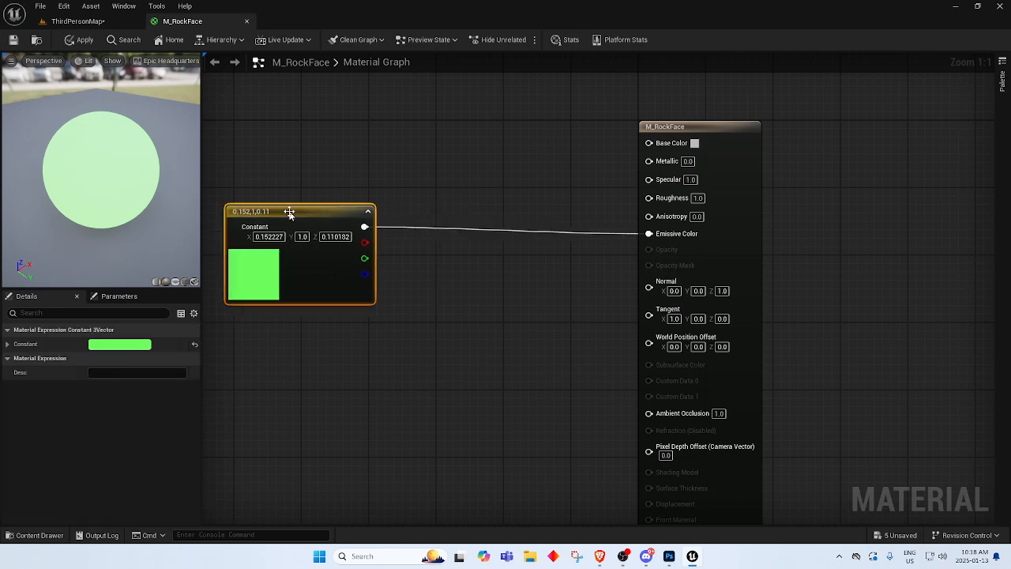
{"action": "left_click_drag", "start_coordinate": [366, 226], "coordinate": [425, 235]}
{"action": "type", "text": "multi"}
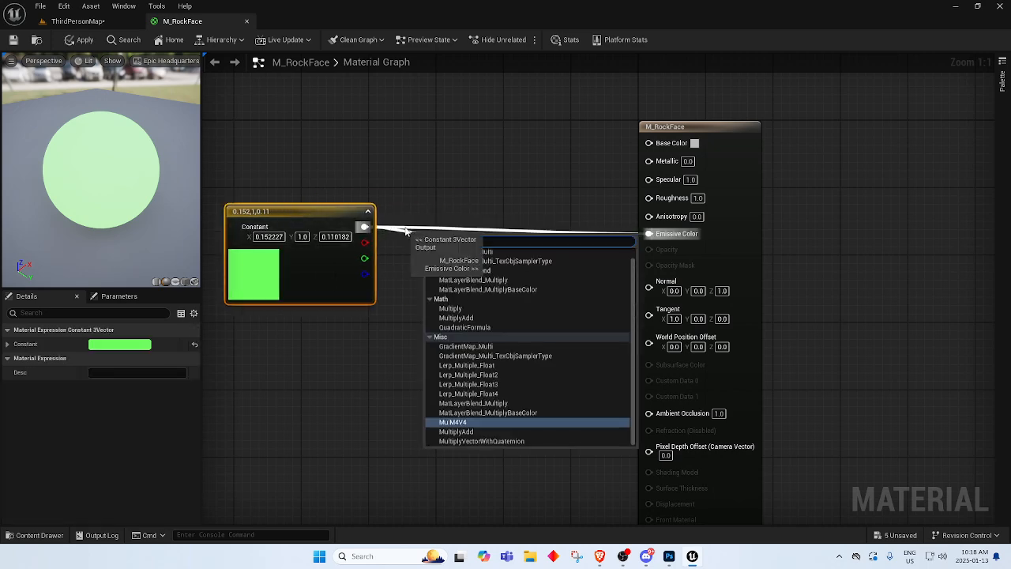
{"action": "key", "text": "Return"}
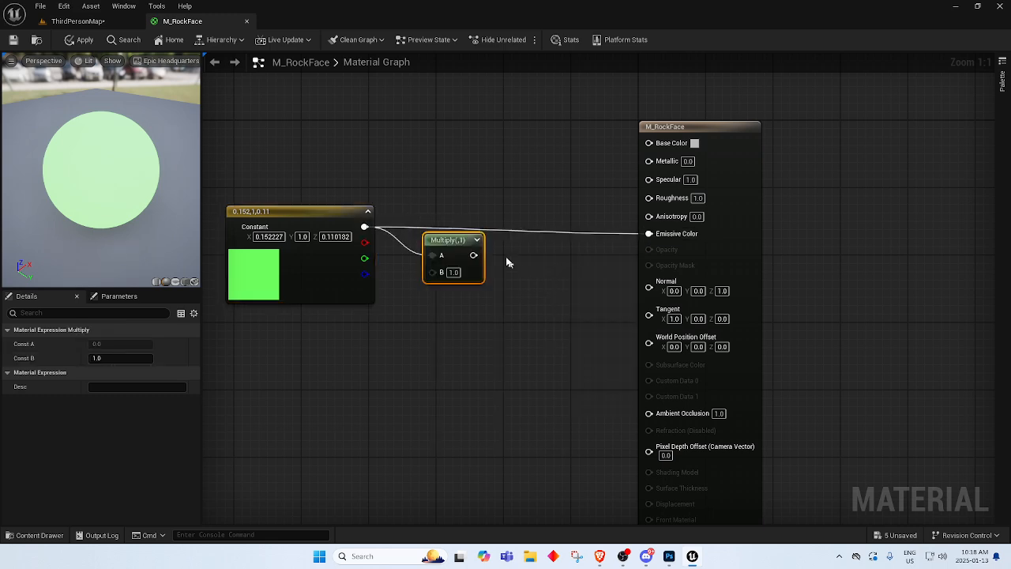
{"action": "left_click_drag", "start_coordinate": [472, 255], "coordinate": [544, 219]}
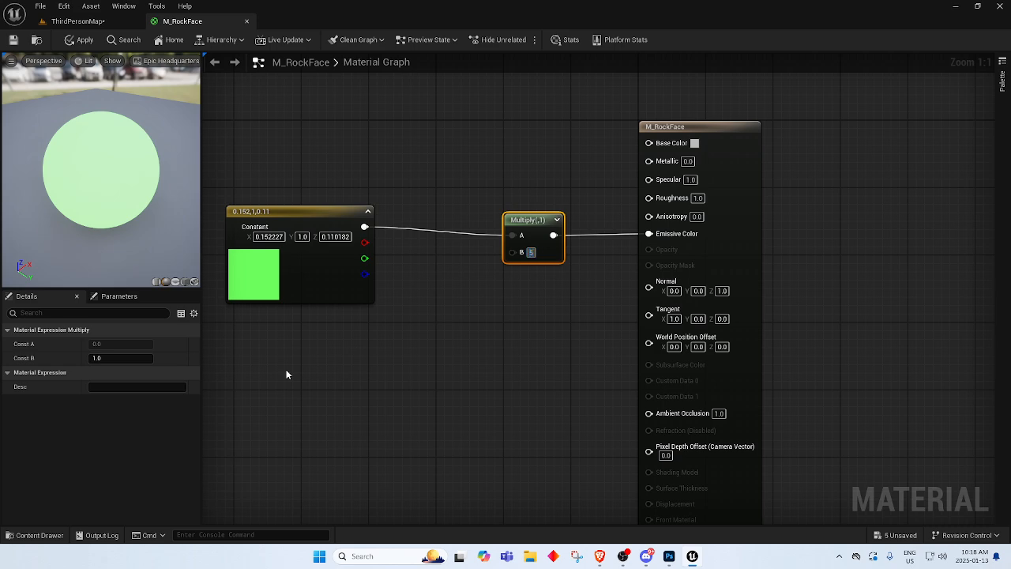
Try 5 as the Multiply node's B value, and raise it to 100 for a stronger glow.
{"action": "key", "text": "Return"}
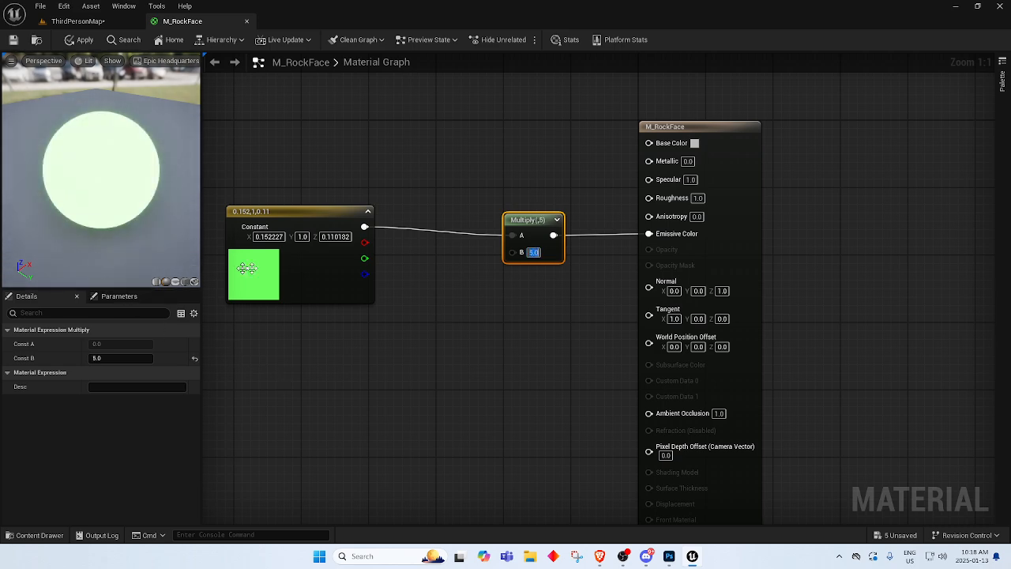
{"action": "type", "text": "100"}
{"action": "key", "text": "Return"}
{"action": "left_click", "coordinate": [498, 292]}
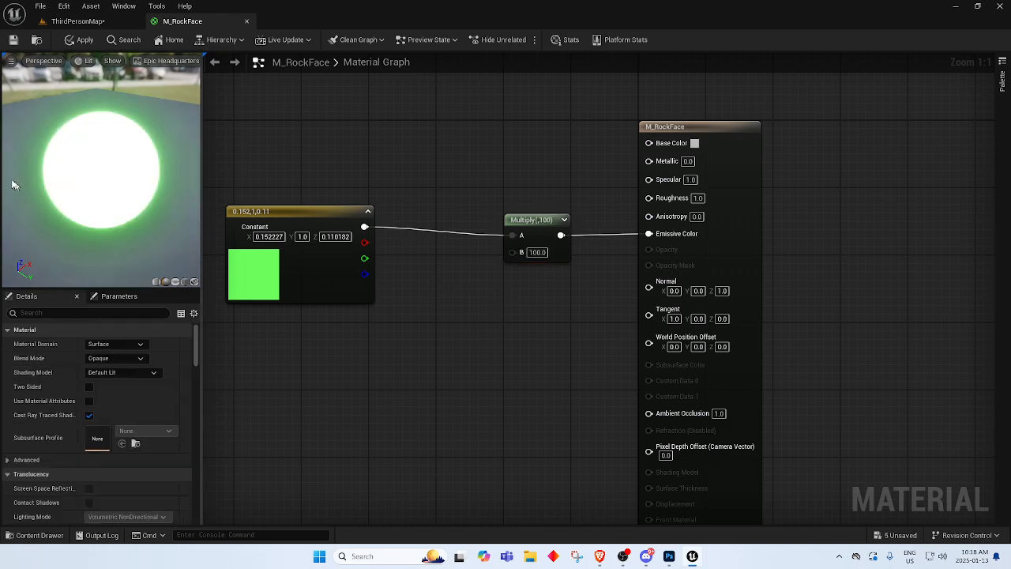
Undock the M_RockFace editor into its own window and save the material to inspect the stronger glow in the level.
{"action": "left_click_drag", "start_coordinate": [182, 22], "coordinate": [583, 231]}
{"action": "left_click", "coordinate": [558, 264]}
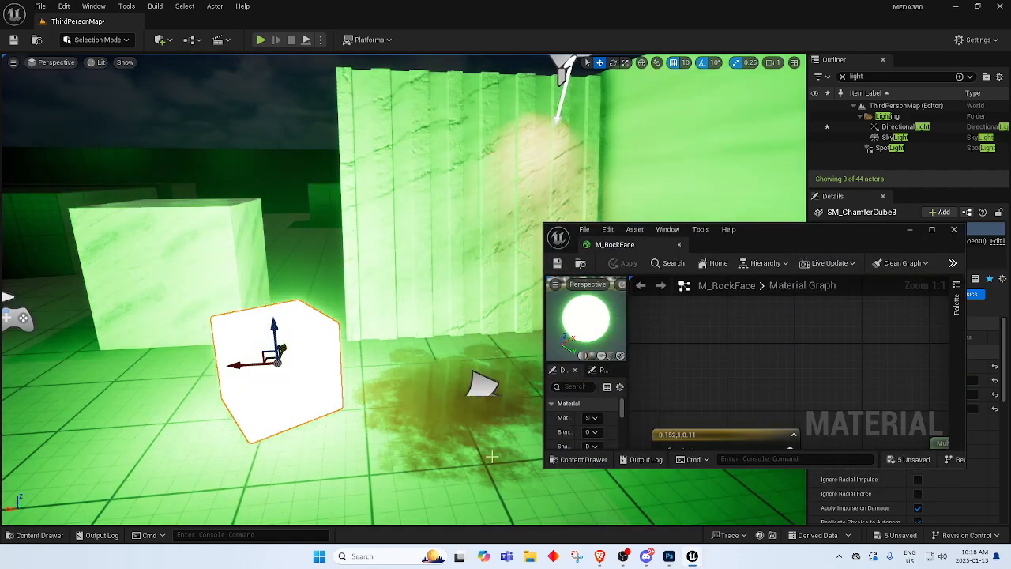
{"action": "scroll", "coordinate": [382, 373], "scroll_direction": "down", "scroll_amount": 8}
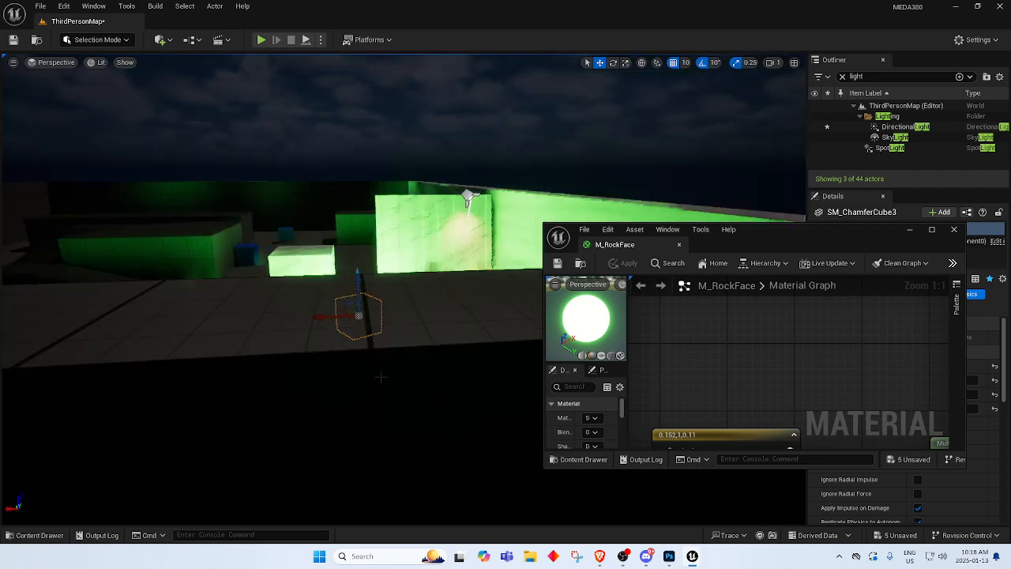
{"action": "scroll", "coordinate": [381, 373], "scroll_direction": "up", "scroll_amount": 5}
{"action": "right_click_drag", "start_coordinate": [383, 376], "coordinate": [465, 396]}
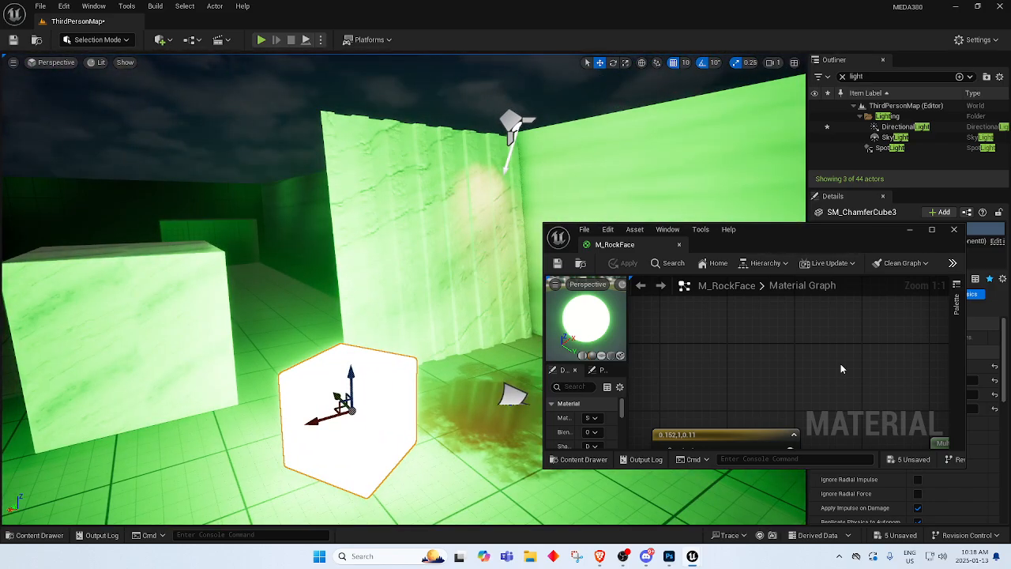
Maximize the M_RockFace editor window and move the green constant node up and away from the Multiply node.
{"action": "double_click", "coordinate": [921, 236]}
{"action": "right_click_drag", "start_coordinate": [480, 320], "coordinate": [594, 332]}
{"action": "left_click_drag", "start_coordinate": [482, 234], "coordinate": [419, 165]}
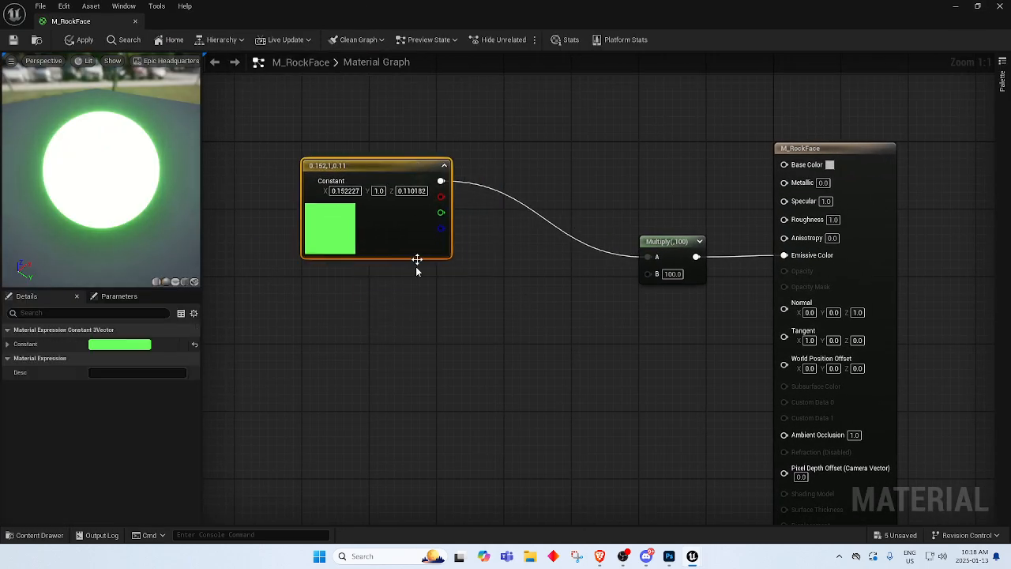
Add a Texture Sample node below the green constant and assign it the 90Degree_IES texture.
{"action": "right_click", "coordinate": [346, 322]}
{"action": "type", "text": "text"}
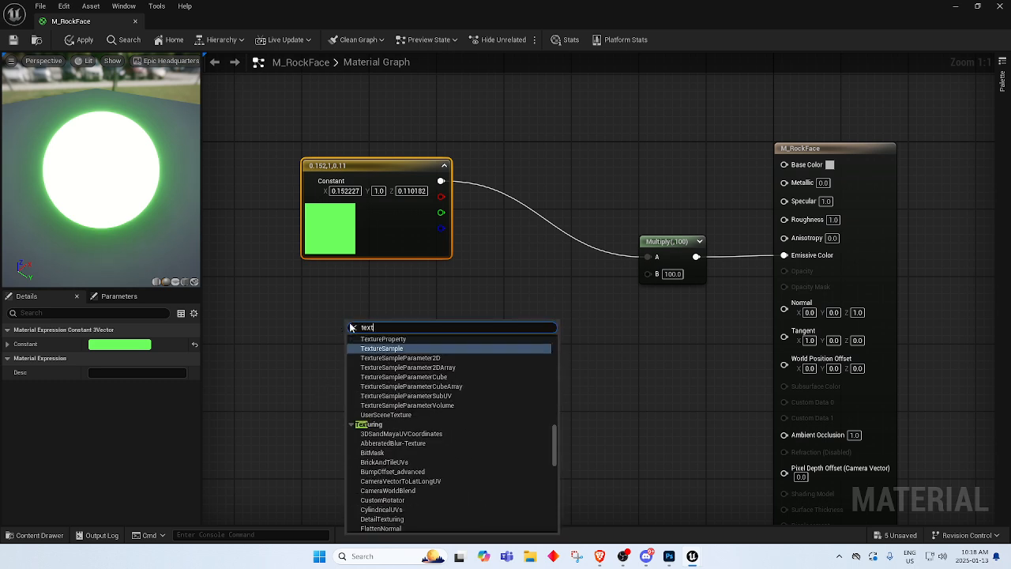
{"action": "key", "text": "Return"}
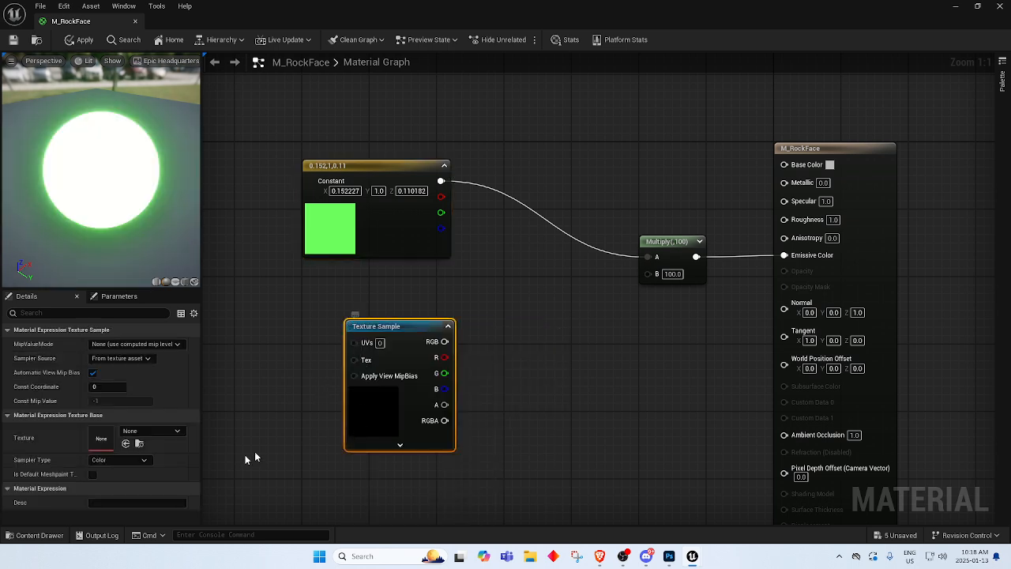
{"action": "left_click", "coordinate": [152, 431]}
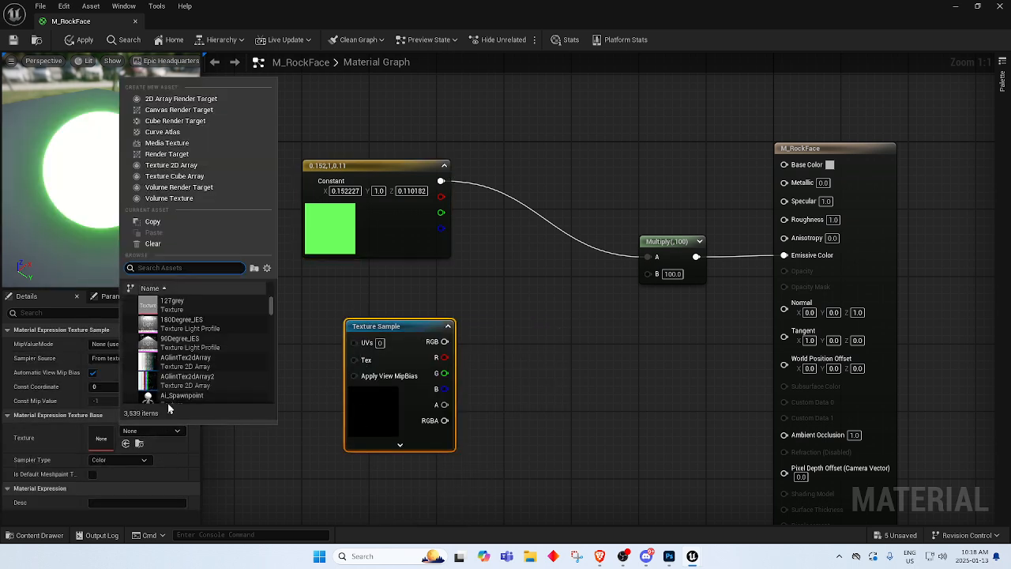
{"action": "left_click", "coordinate": [222, 348]}
{"action": "left_click", "coordinate": [599, 418]}
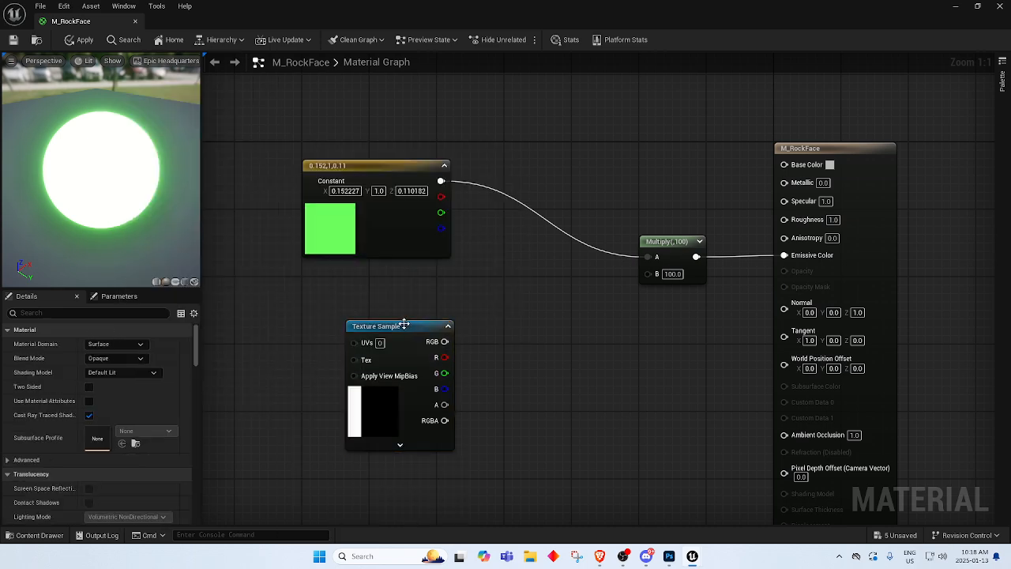
Connect the Texture Sample's RGB output to the Multiply node's B input and reposition the Texture Sample node.
{"action": "left_click_drag", "start_coordinate": [417, 327], "coordinate": [650, 273]}
{"action": "left_click", "coordinate": [521, 371]}
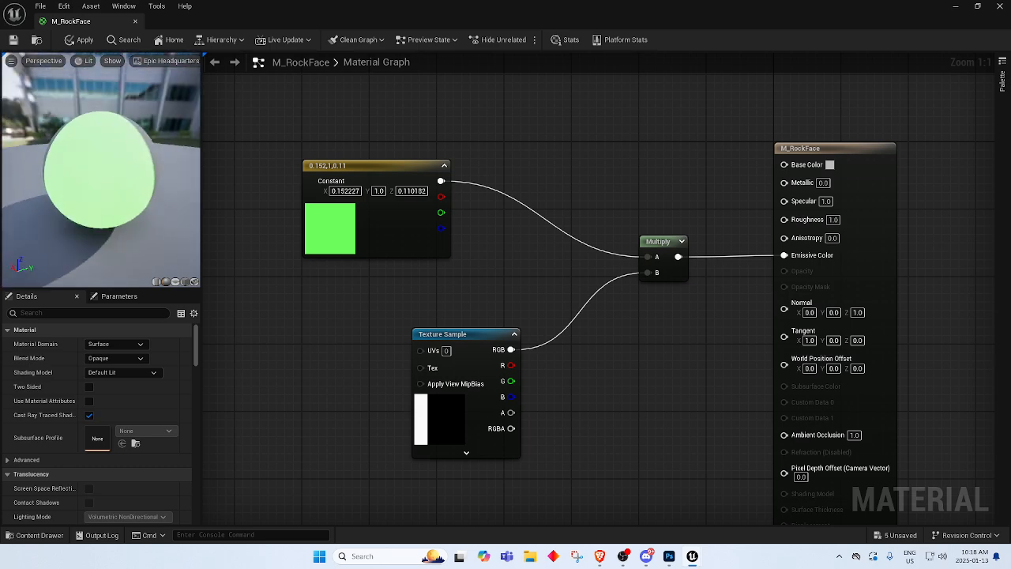
{"action": "left_click", "coordinate": [436, 420]}
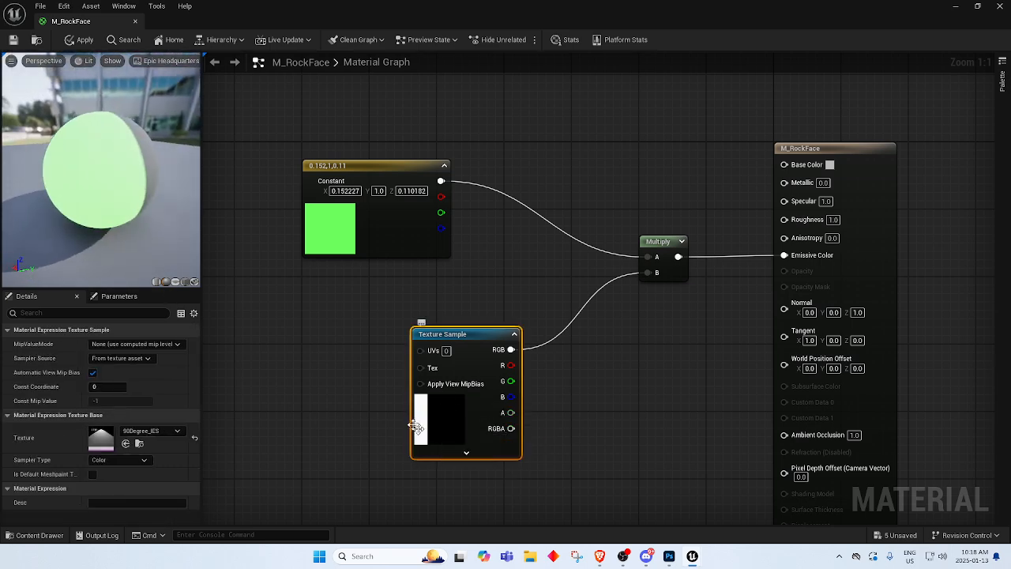
Undock the M_RockFace editor, save the material and inspect the texture-driven glow on the cube in the level.
{"action": "left_click_drag", "start_coordinate": [87, 22], "coordinate": [469, 123]}
{"action": "left_click", "coordinate": [467, 145]}
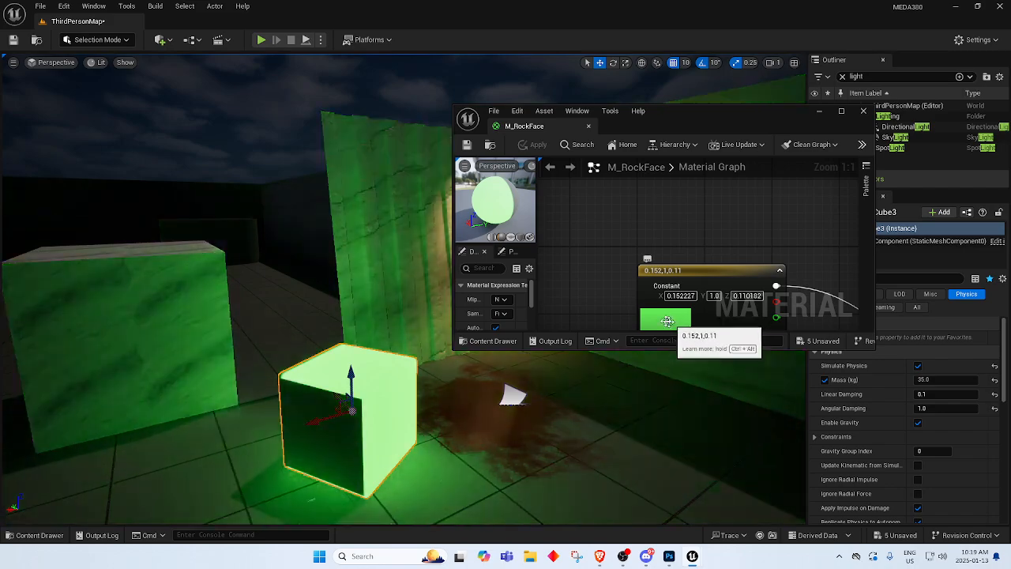
{"action": "mouse_move", "coordinate": [341, 429]}
{"action": "right_mouse_down"}
{"action": "mouse_move", "coordinate": [262, 429]}
{"action": "mouse_move", "coordinate": [436, 437]}
{"action": "mouse_move", "coordinate": [483, 461]}
{"action": "mouse_move", "coordinate": [349, 429]}
{"action": "mouse_move", "coordinate": [388, 444]}
{"action": "mouse_move", "coordinate": [333, 445]}
{"action": "right_mouse_up"}
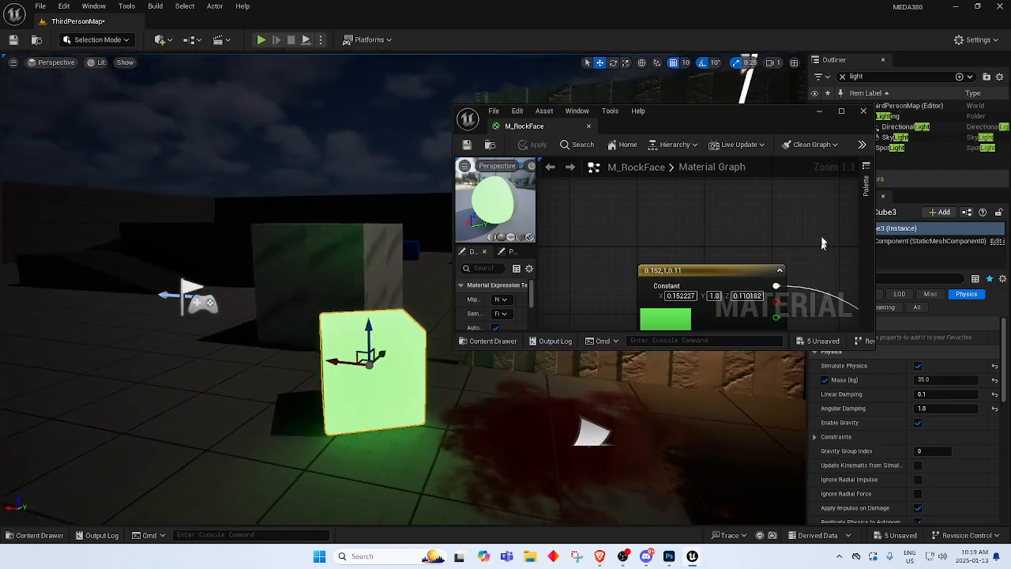
Maximize the M_RockFace editor and delete the Texture Sample, Multiply and green constant nodes from the graph.
{"action": "left_click", "coordinate": [842, 111]}
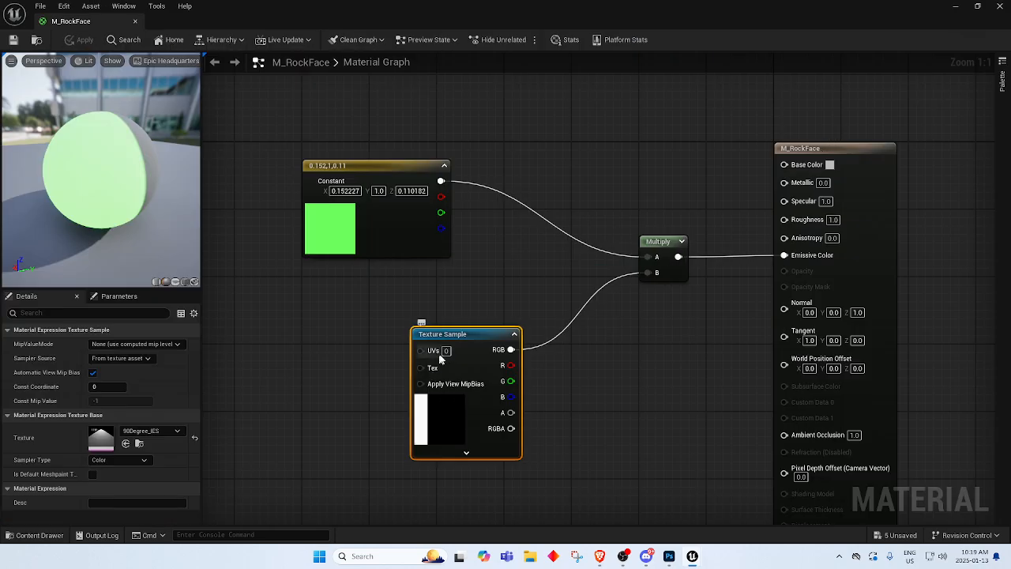
{"action": "key", "text": "Delete"}
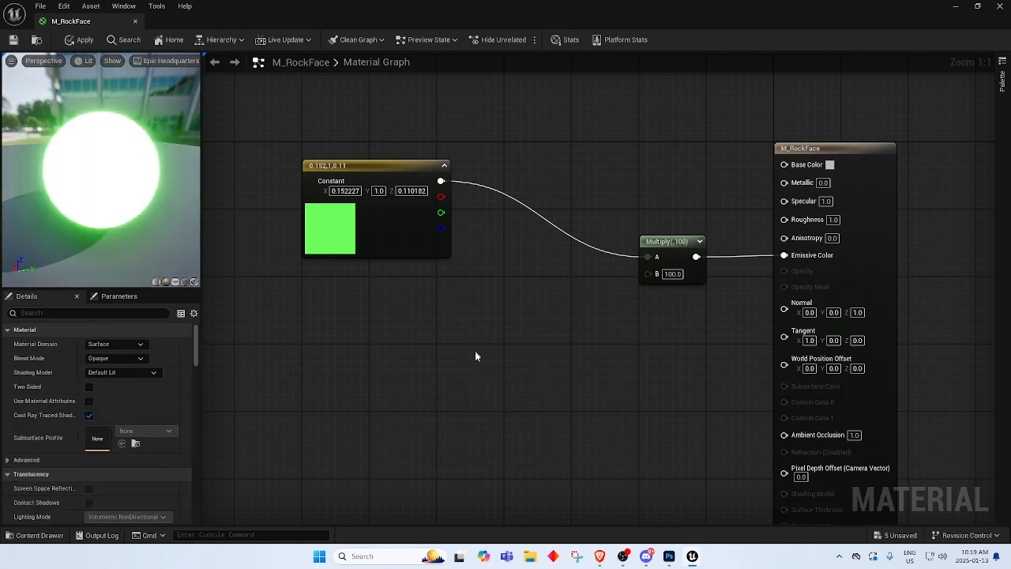
{"action": "left_click", "coordinate": [650, 273]}
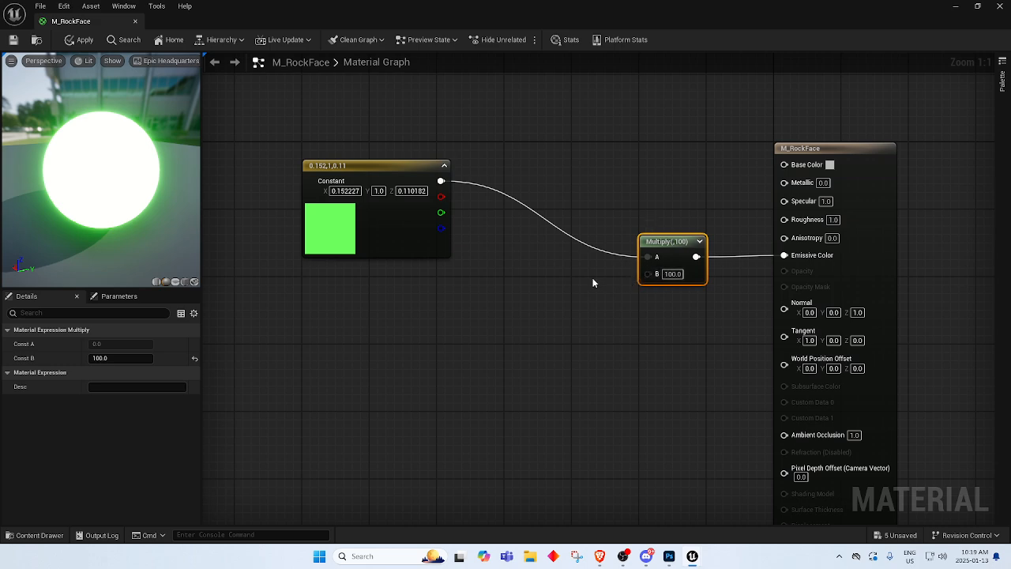
{"action": "key", "text": "Delete"}
{"action": "left_click", "coordinate": [420, 164]}
{"action": "key", "text": "Delete"}
Examine the M_RockFace output node's inputs and the available Material Domain options.
{"action": "right_click_drag", "start_coordinate": [575, 322], "coordinate": [411, 256]}
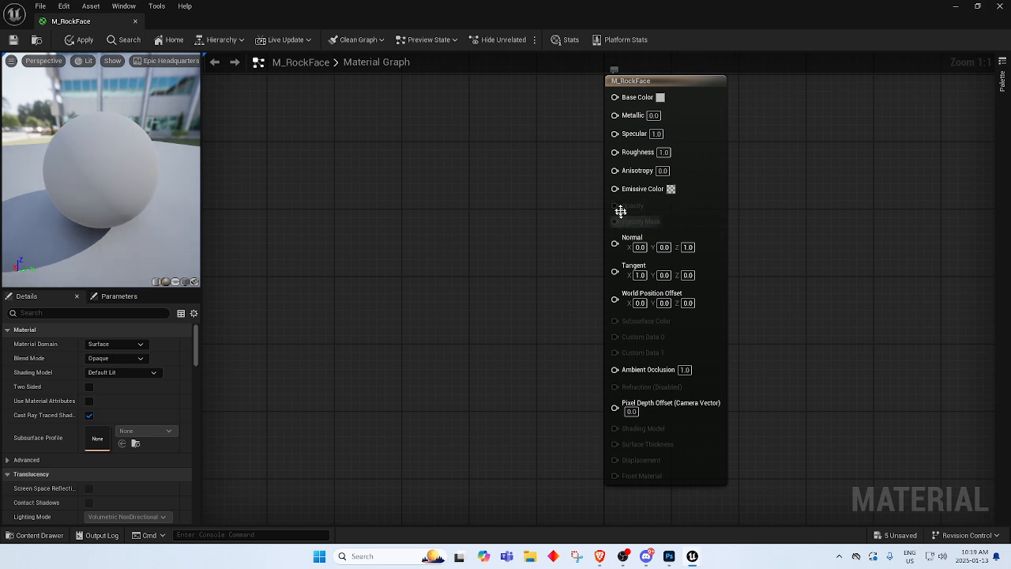
{"action": "right_click_drag", "start_coordinate": [543, 265], "coordinate": [517, 301]}
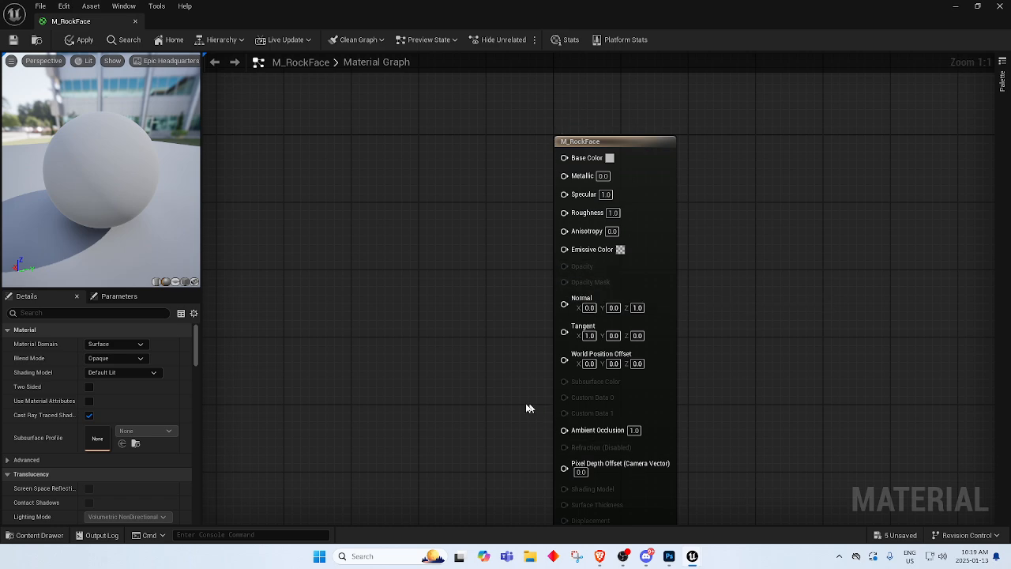
{"action": "right_click_drag", "start_coordinate": [530, 408], "coordinate": [519, 324]}
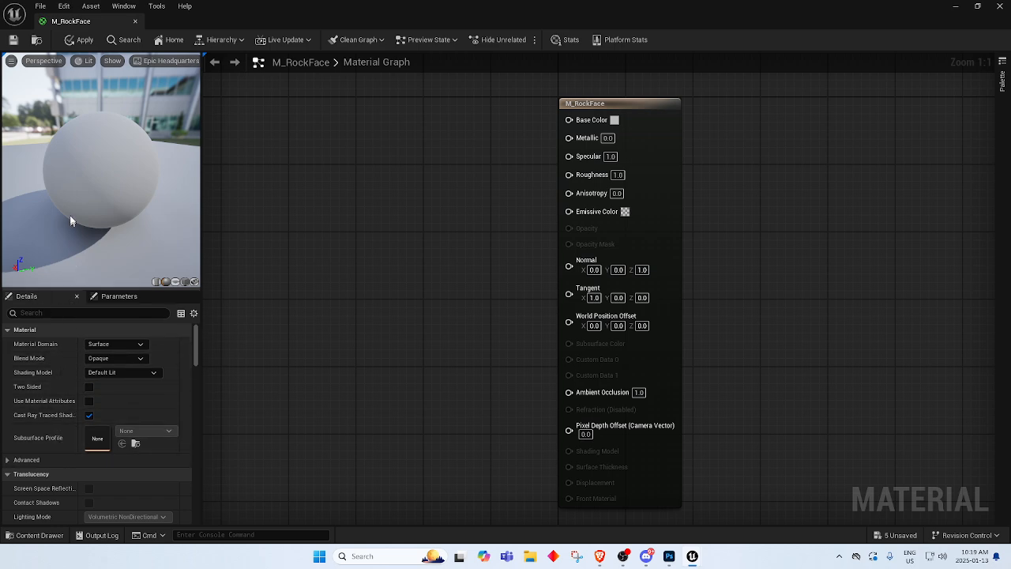
{"action": "left_click", "coordinate": [656, 104]}
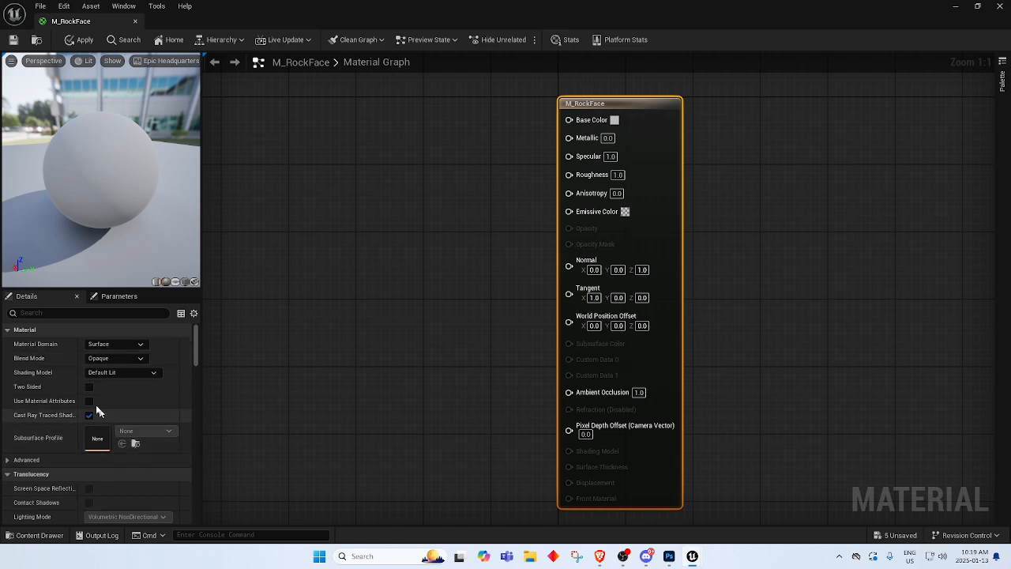
{"action": "left_click", "coordinate": [138, 344]}
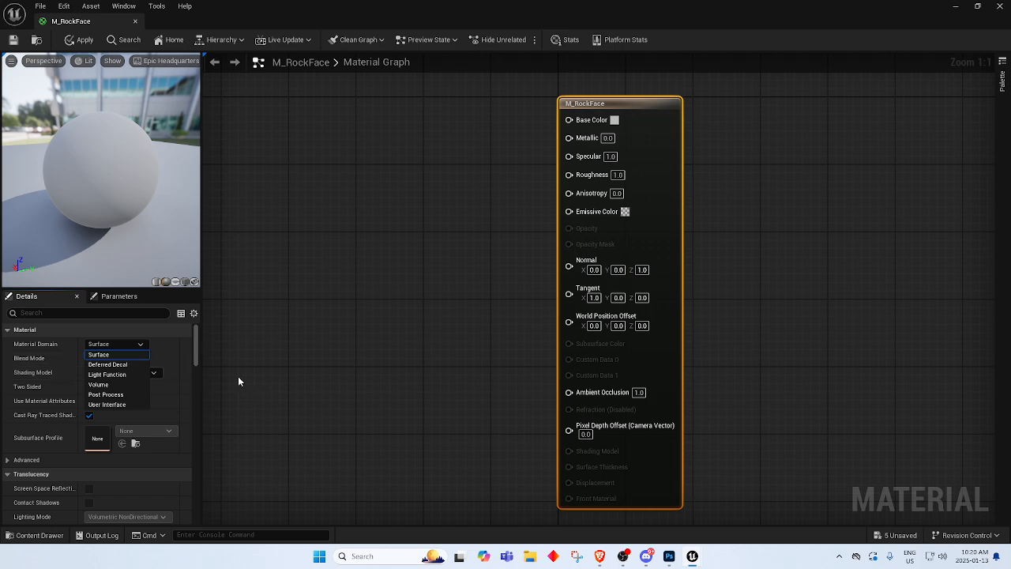
{"action": "left_click", "coordinate": [176, 345]}
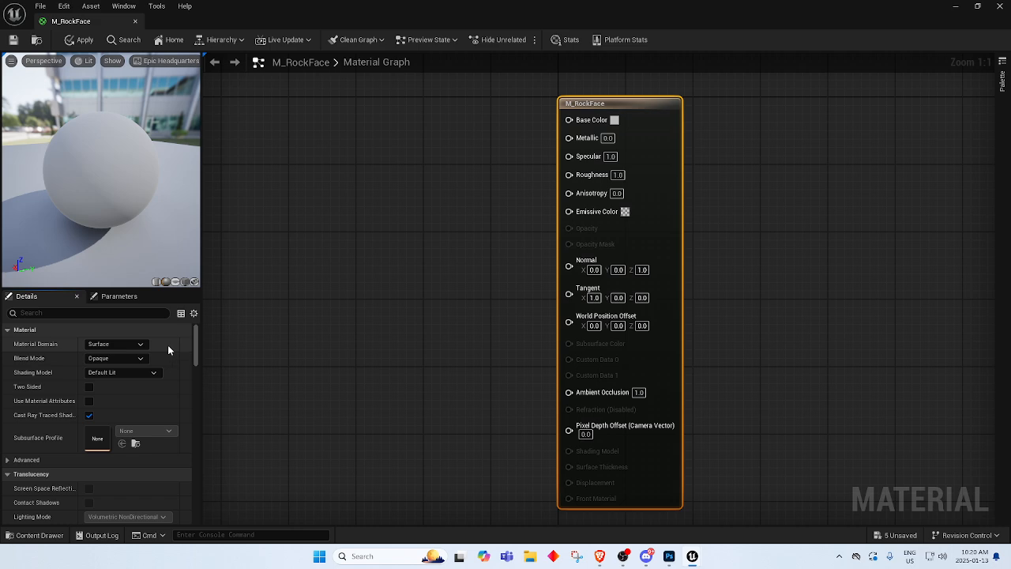
{"action": "left_click", "coordinate": [134, 345]}
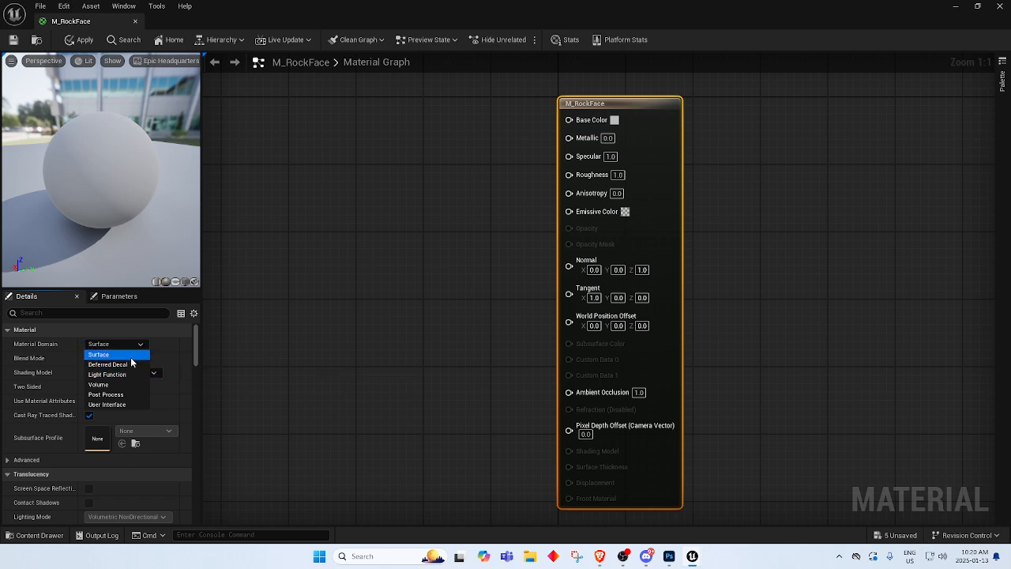
{"action": "left_click", "coordinate": [182, 340]}
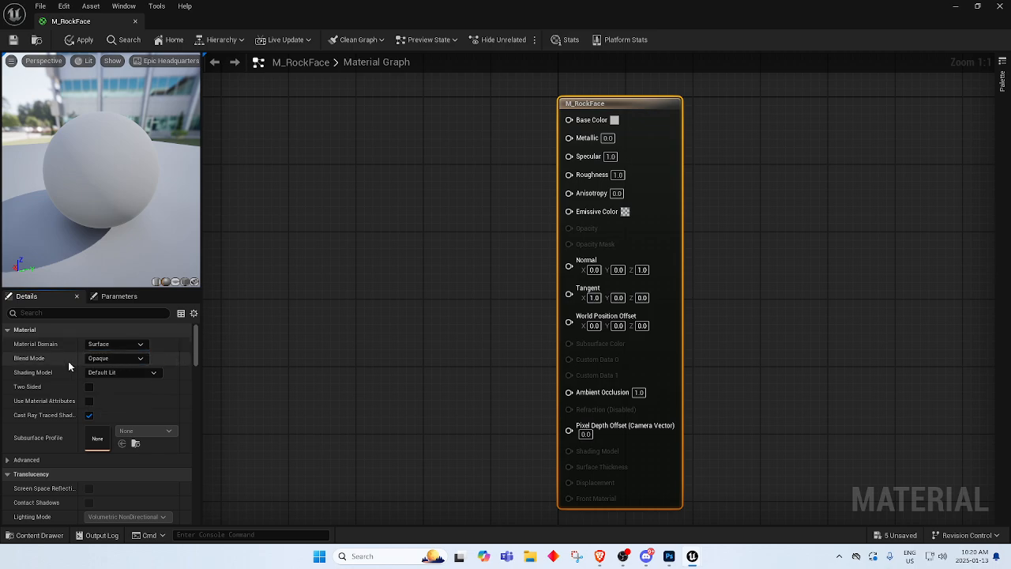
Try the Deferred Decal material domain on M_RockFace and check which inputs its output node offers.
{"action": "left_click", "coordinate": [126, 344]}
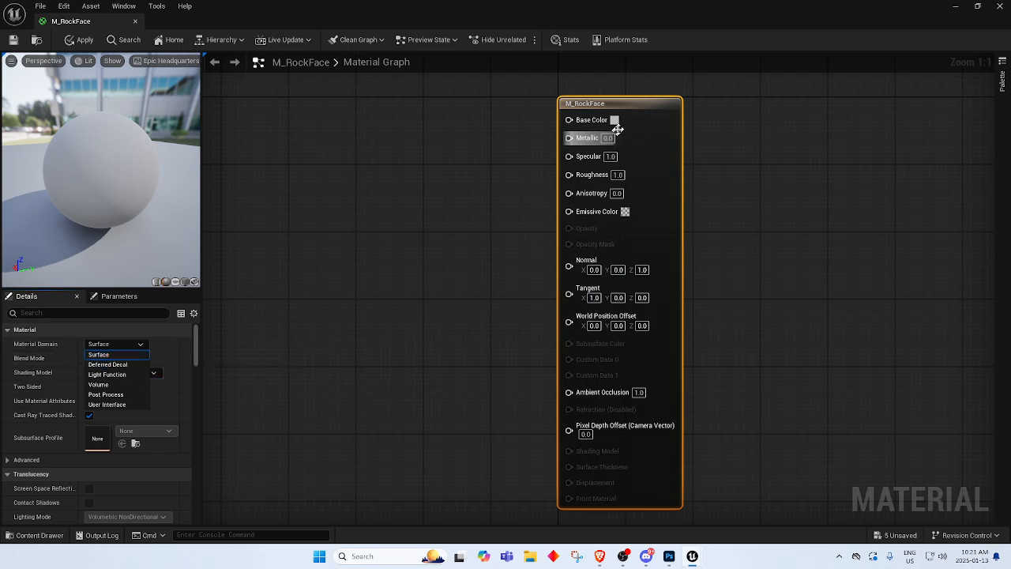
{"action": "left_click", "coordinate": [110, 365]}
{"action": "scroll", "coordinate": [502, 280], "scroll_direction": "down", "scroll_amount": 1}
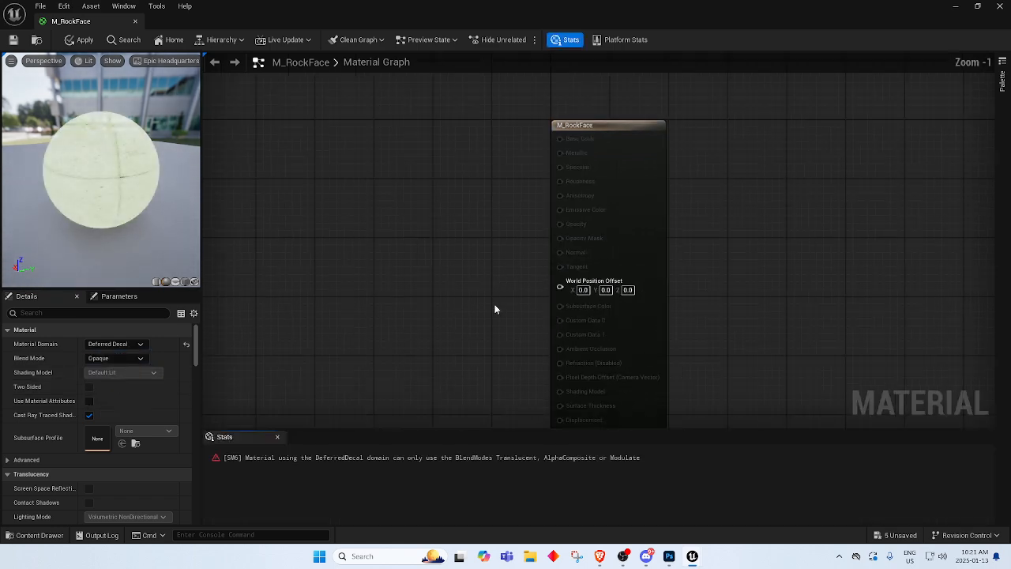
{"action": "right_click_drag", "start_coordinate": [494, 307], "coordinate": [492, 265]}
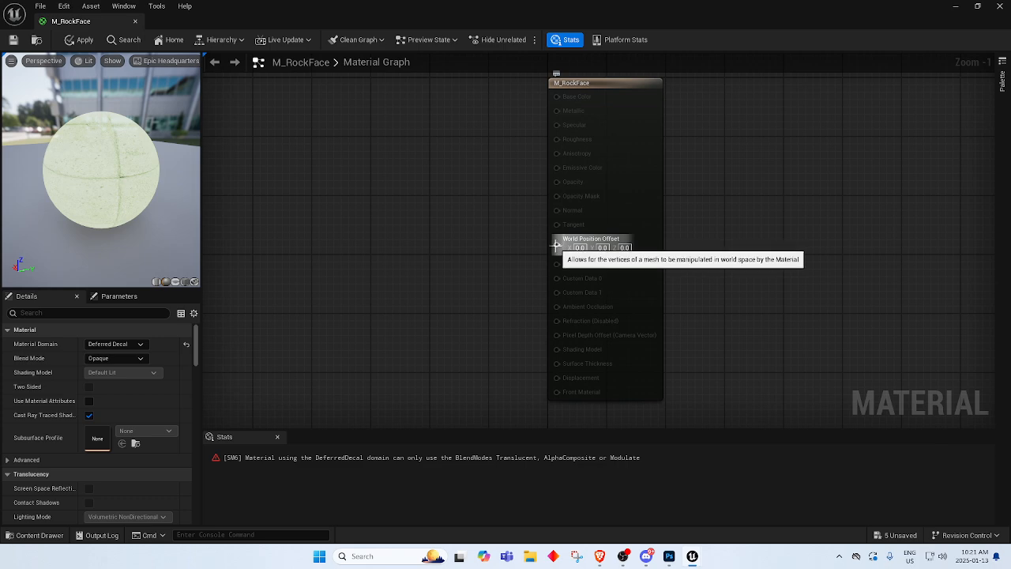
Try the Light Function material domain on M_RockFace, followed by the Volume domain.
{"action": "left_click", "coordinate": [140, 345]}
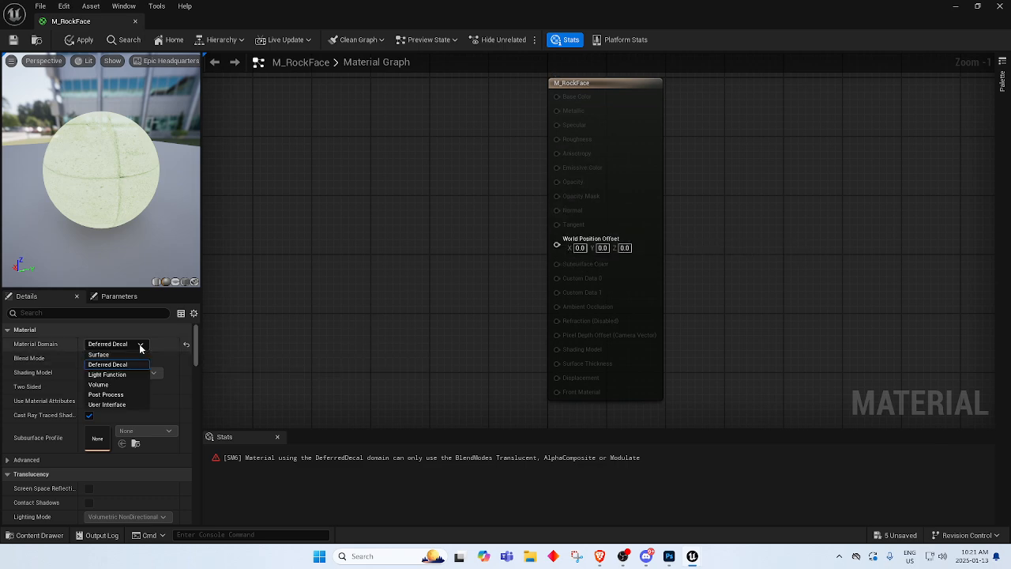
{"action": "left_click", "coordinate": [136, 376]}
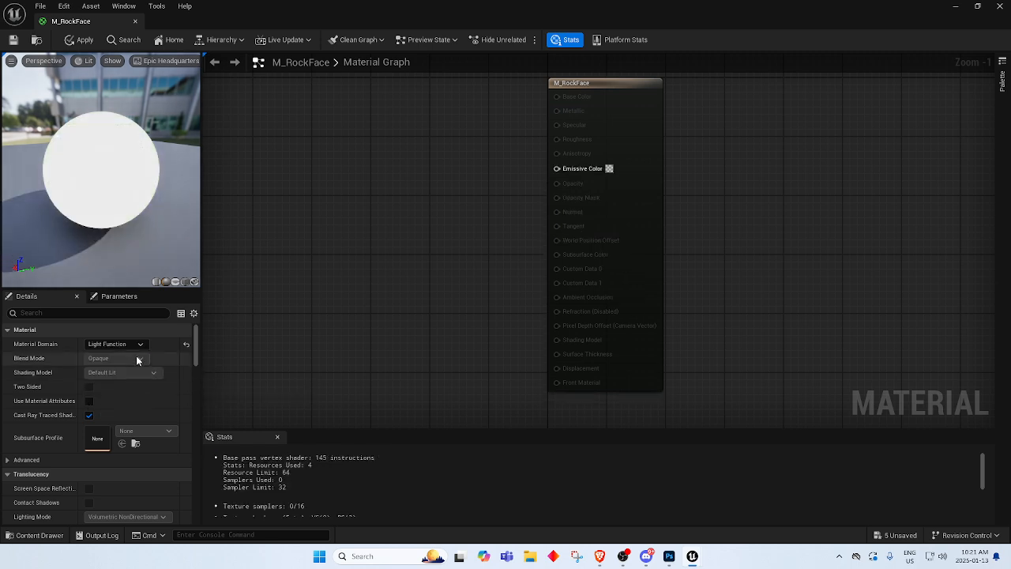
{"action": "left_click", "coordinate": [136, 346]}
{"action": "left_click", "coordinate": [134, 384]}
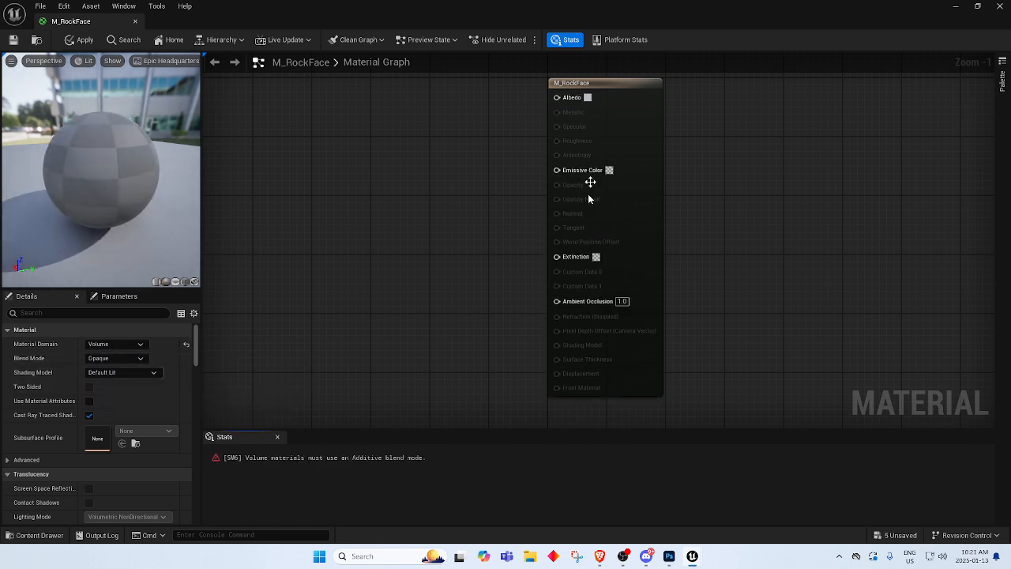
Try the User Interface material domain on M_RockFace and return the domain to Surface.
{"action": "left_click", "coordinate": [137, 345]}
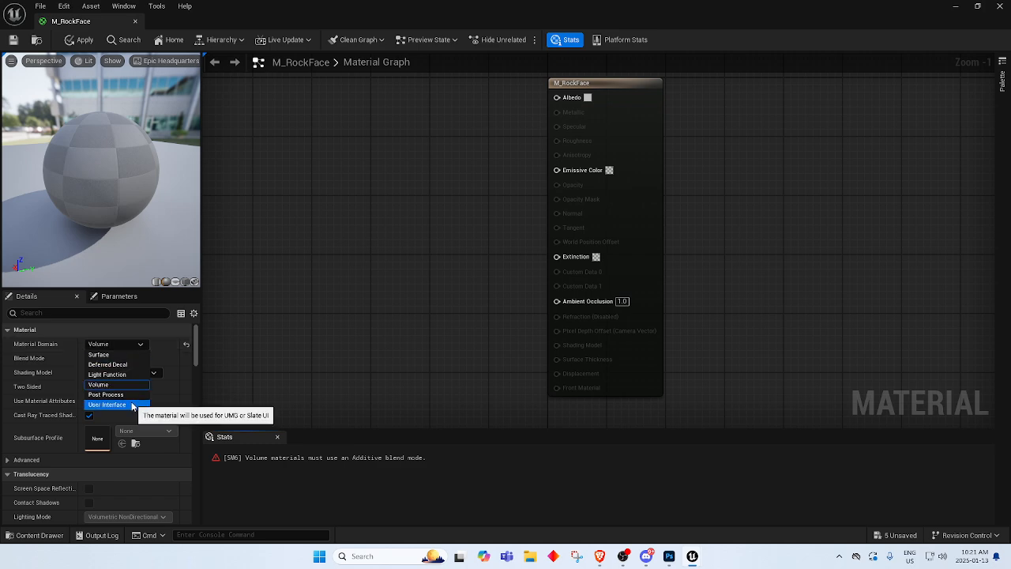
{"action": "left_click", "coordinate": [132, 405]}
{"action": "right_click_drag", "start_coordinate": [452, 158], "coordinate": [485, 261]}
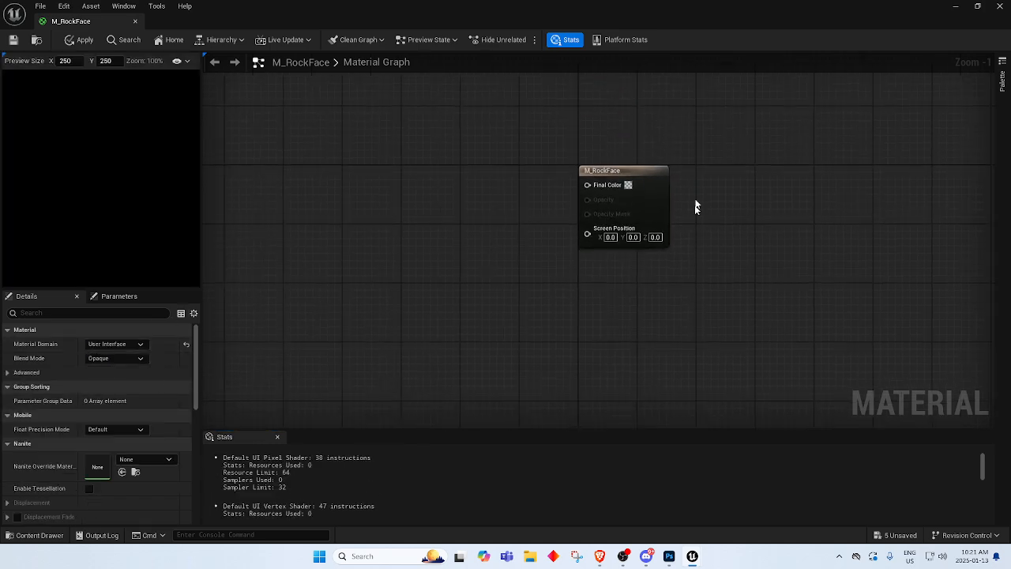
{"action": "left_click", "coordinate": [134, 343]}
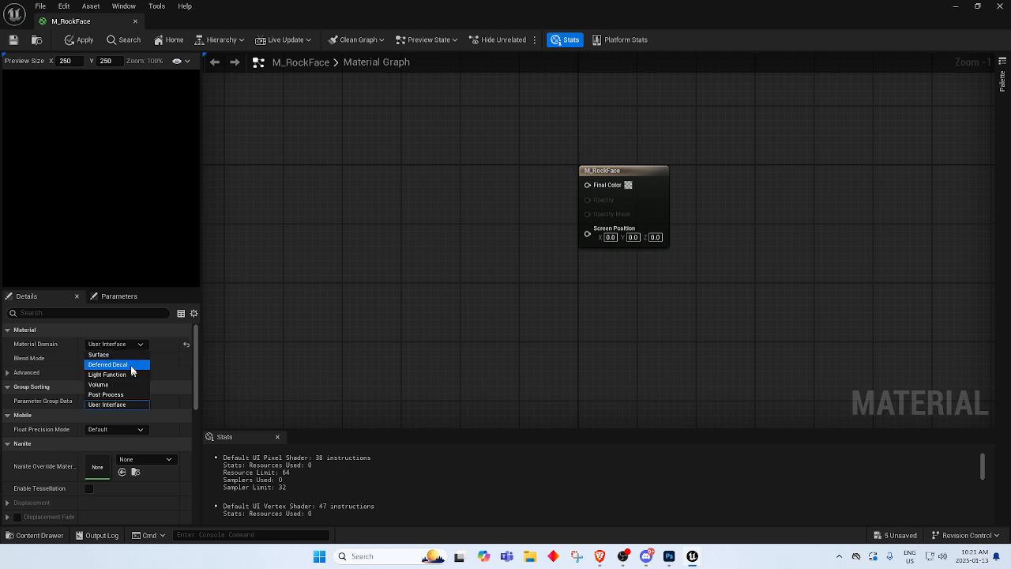
{"action": "left_click", "coordinate": [126, 355]}
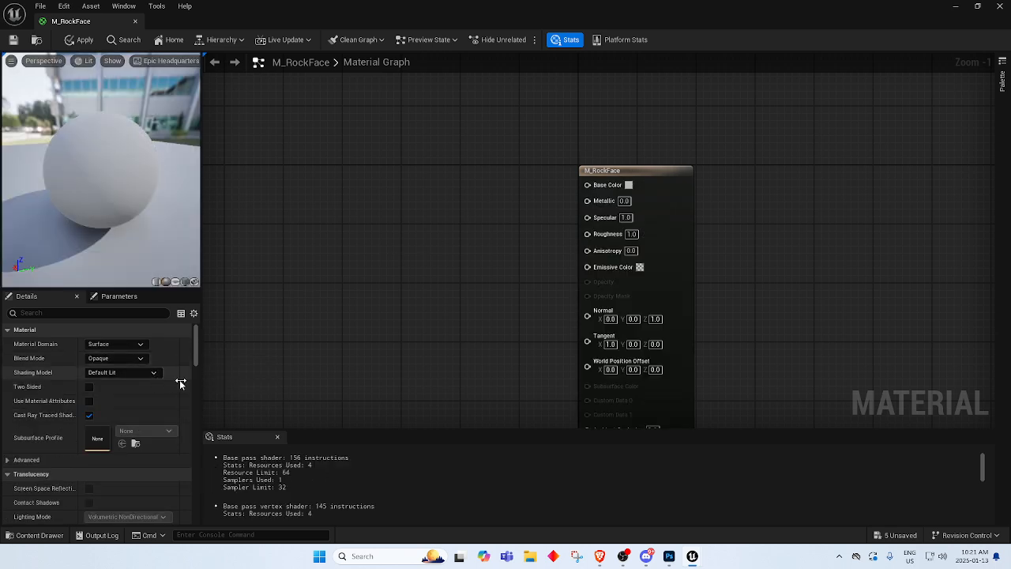
{"action": "right_click_drag", "start_coordinate": [514, 349], "coordinate": [447, 243]}
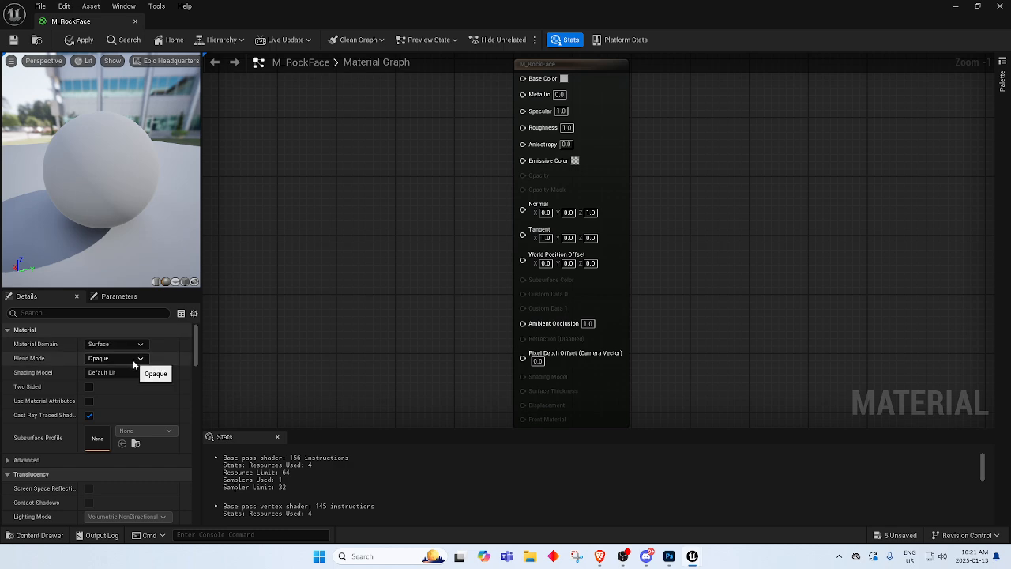
Look through the available Blend Mode options for M_RockFace without changing the mode.
{"action": "left_click", "coordinate": [133, 359]}
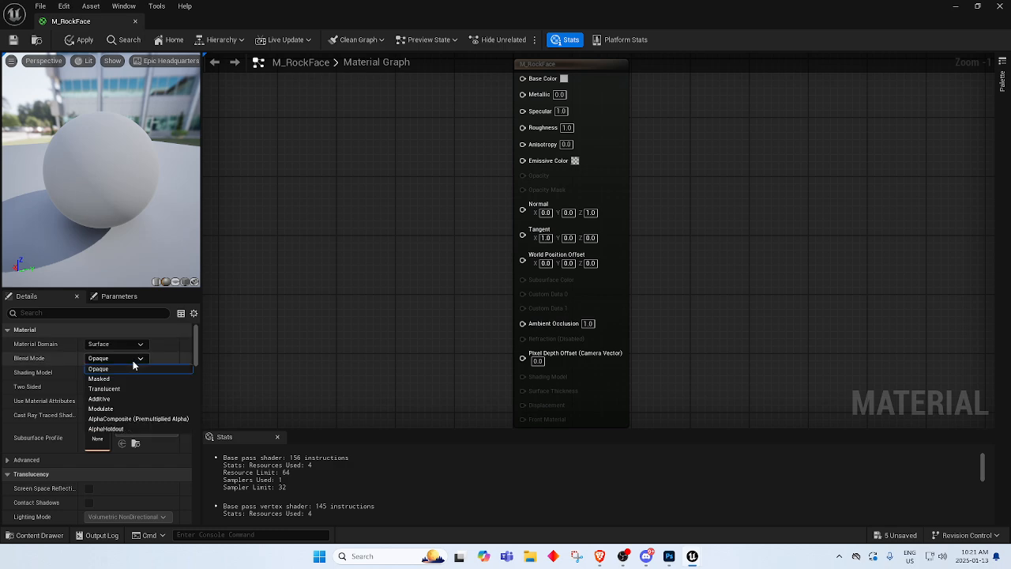
{"action": "left_click", "coordinate": [363, 275]}
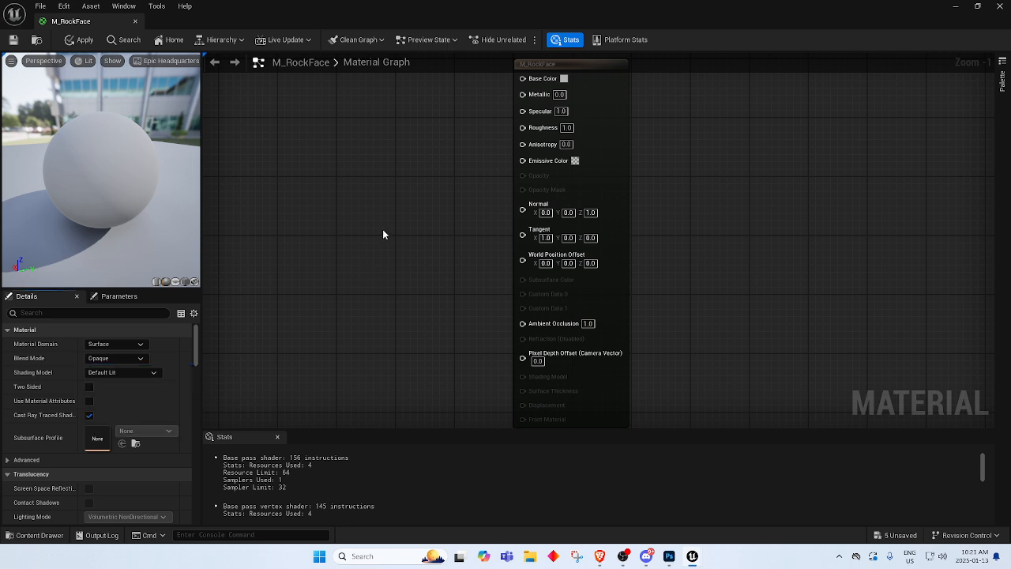
{"action": "right_click_drag", "start_coordinate": [384, 230], "coordinate": [407, 280]}
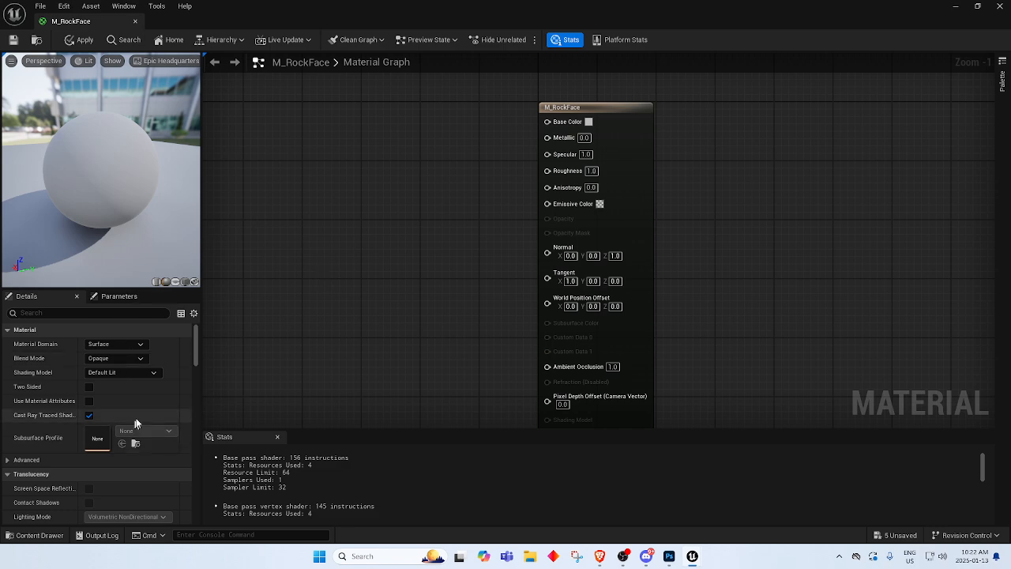
Set M_RockFace's Blend Mode to Masked and bring the output node's inputs into view.
{"action": "left_click", "coordinate": [133, 360]}
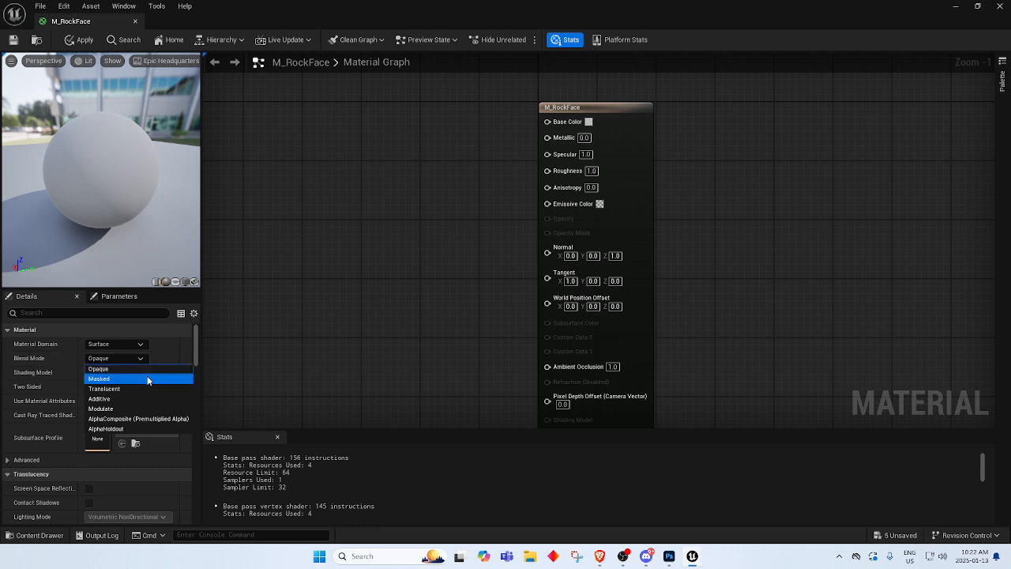
{"action": "left_click", "coordinate": [146, 379]}
{"action": "right_click_drag", "start_coordinate": [424, 338], "coordinate": [466, 293]}
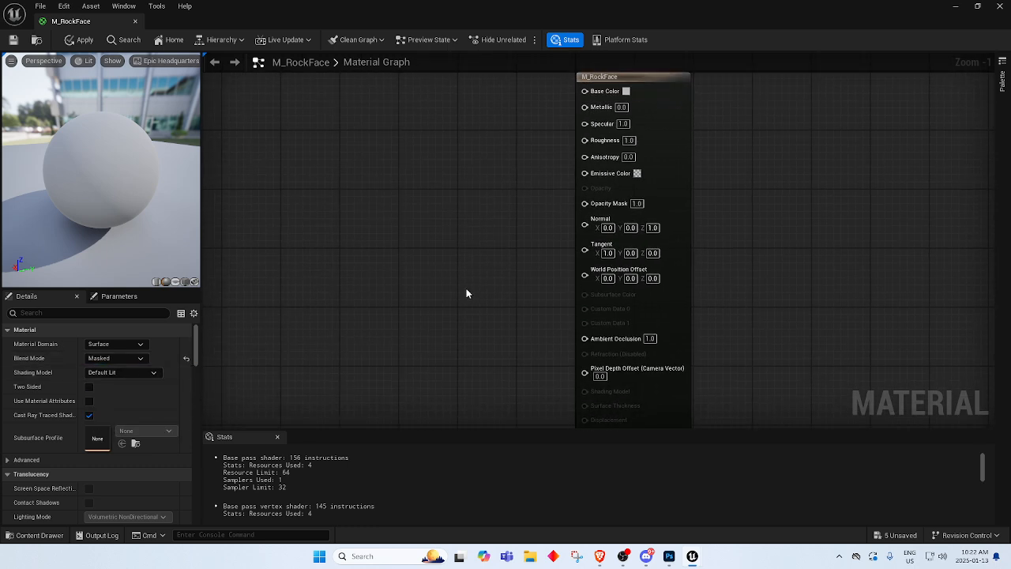
Switch to Discord, read the general channel's messages about the landscape visibility mask, and return to Unreal's M_RockFace graph.
{"action": "mouse_move", "coordinate": [585, 204]}
{"action": "left_click", "coordinate": [647, 557]}
{"action": "scroll", "coordinate": [355, 306], "scroll_direction": "up", "scroll_amount": 6}
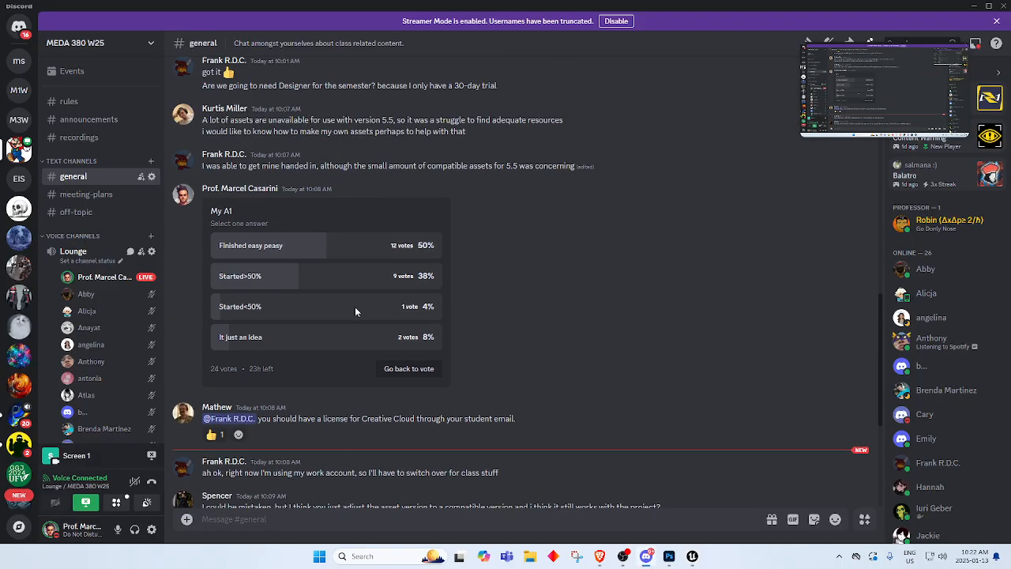
{"action": "scroll", "coordinate": [354, 293], "scroll_direction": "up", "scroll_amount": 5}
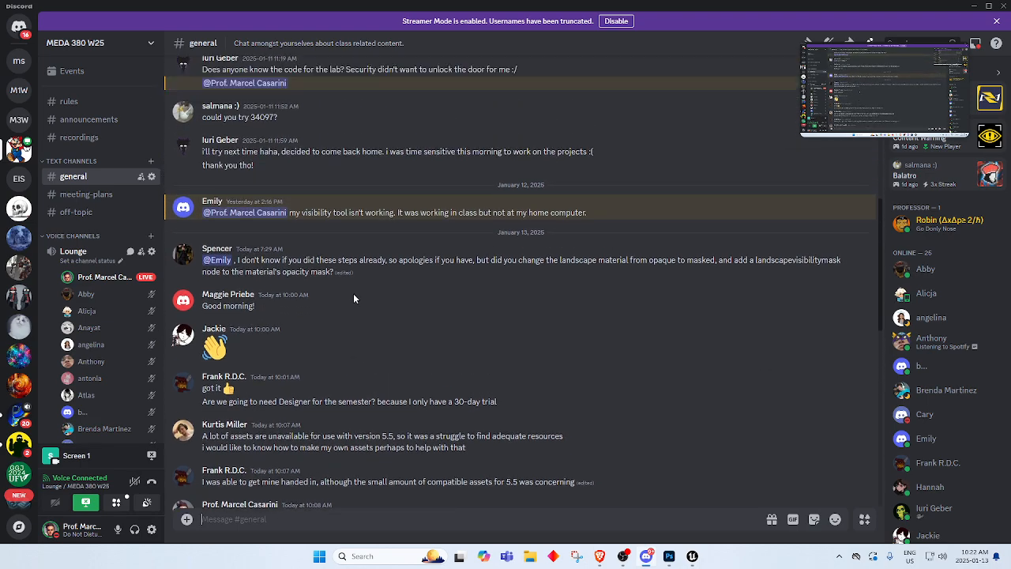
{"action": "scroll", "coordinate": [367, 293], "scroll_direction": "down", "scroll_amount": 5}
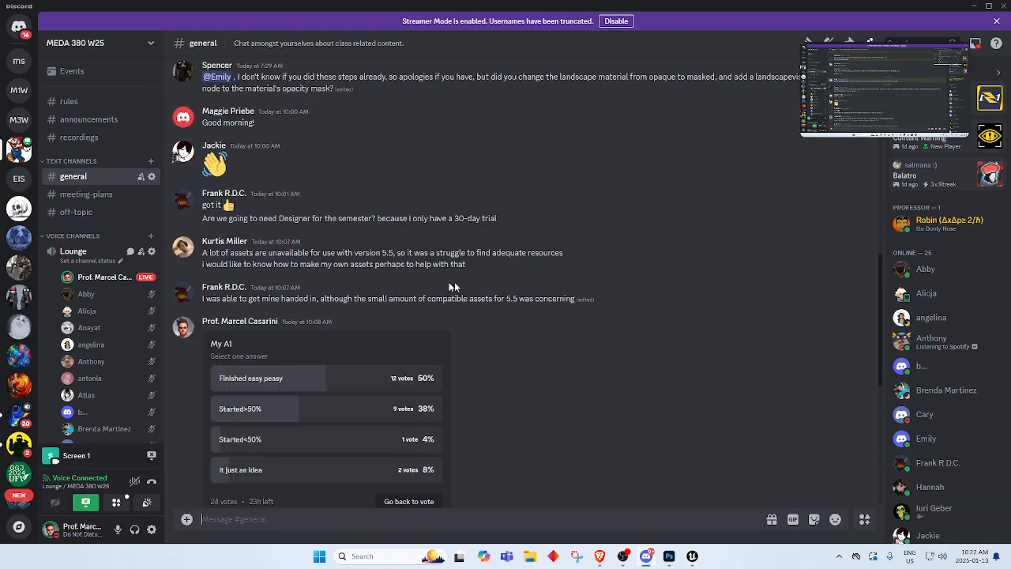
{"action": "key", "text": "alt+Tab"}
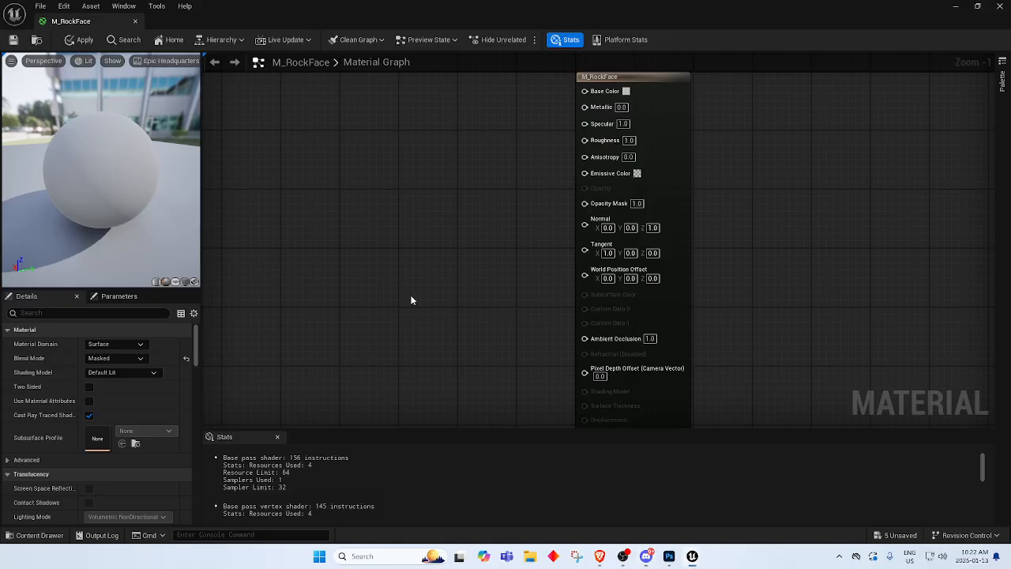
{"action": "right_click_drag", "start_coordinate": [415, 286], "coordinate": [463, 299]}
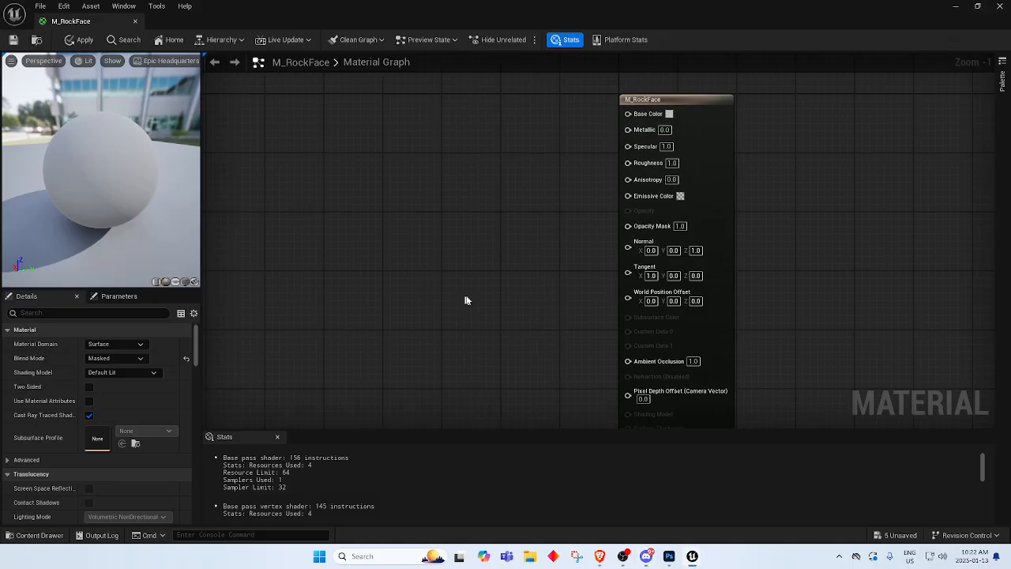
{"action": "right_click_drag", "start_coordinate": [538, 271], "coordinate": [503, 291]}
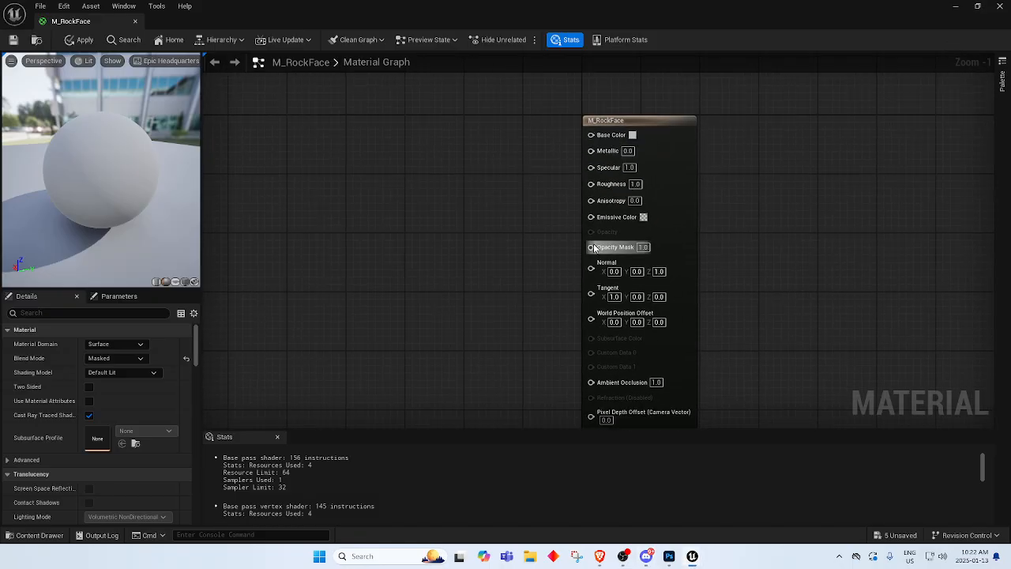
{"action": "left_click", "coordinate": [104, 360]}
{"action": "left_click", "coordinate": [395, 316]}
Add a LandscapeVisibilityMask node wired into M_RockFace's Opacity Mask input and place it beside the output node.
{"action": "right_click_drag", "start_coordinate": [584, 252], "coordinate": [556, 263]}
{"action": "left_click_drag", "start_coordinate": [557, 263], "coordinate": [481, 296]}
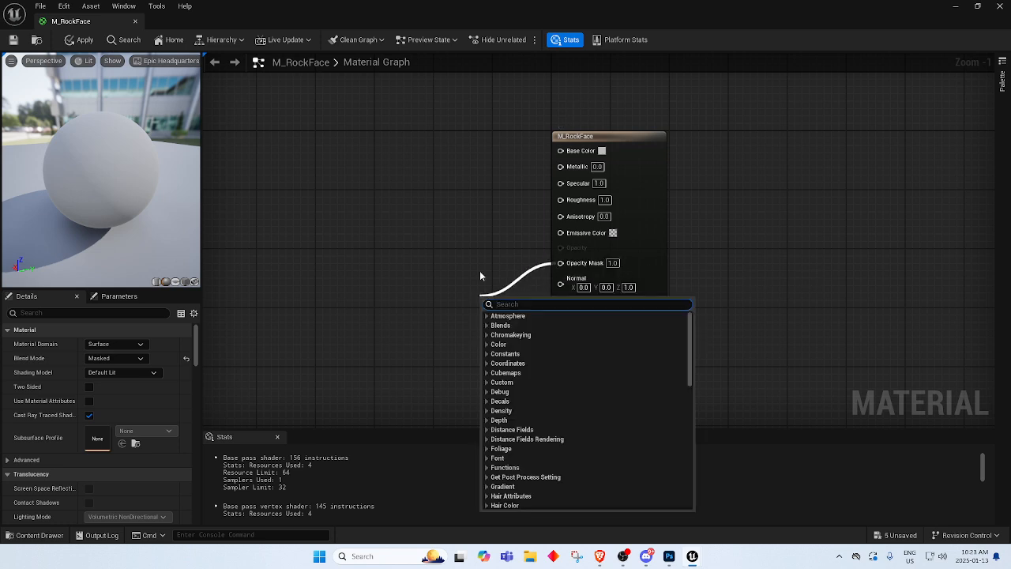
{"action": "type", "text": "ladnsc"}
{"action": "key", "text": "BackSpace"}
{"action": "key", "text": "BackSpace"}
{"action": "key", "text": "BackSpace"}
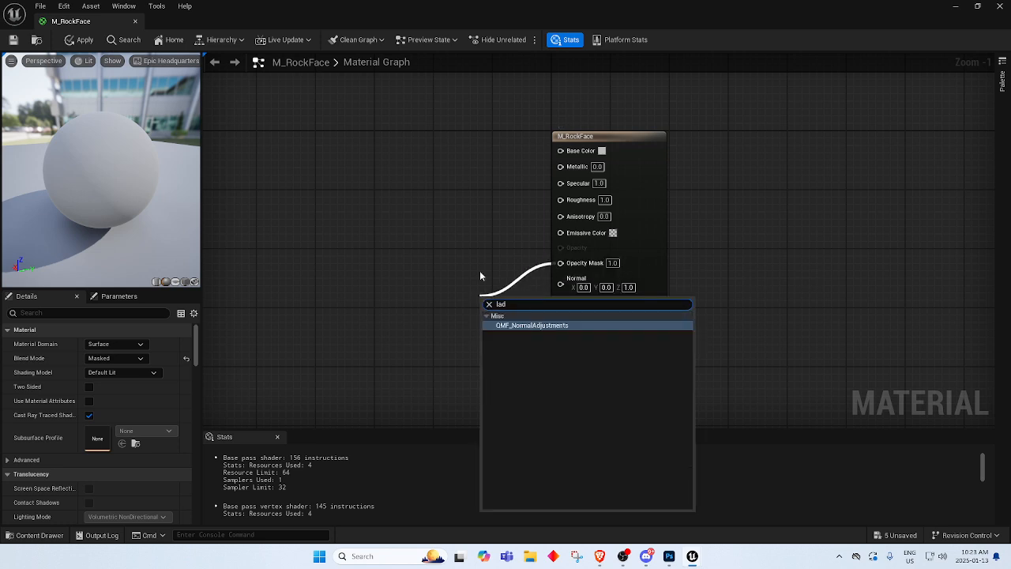
{"action": "type", "text": "sc"}
{"action": "key", "text": "BackSpace"}
{"action": "key", "text": "BackSpace"}
{"action": "key", "text": "BackSpace"}
{"action": "type", "text": "nd"}
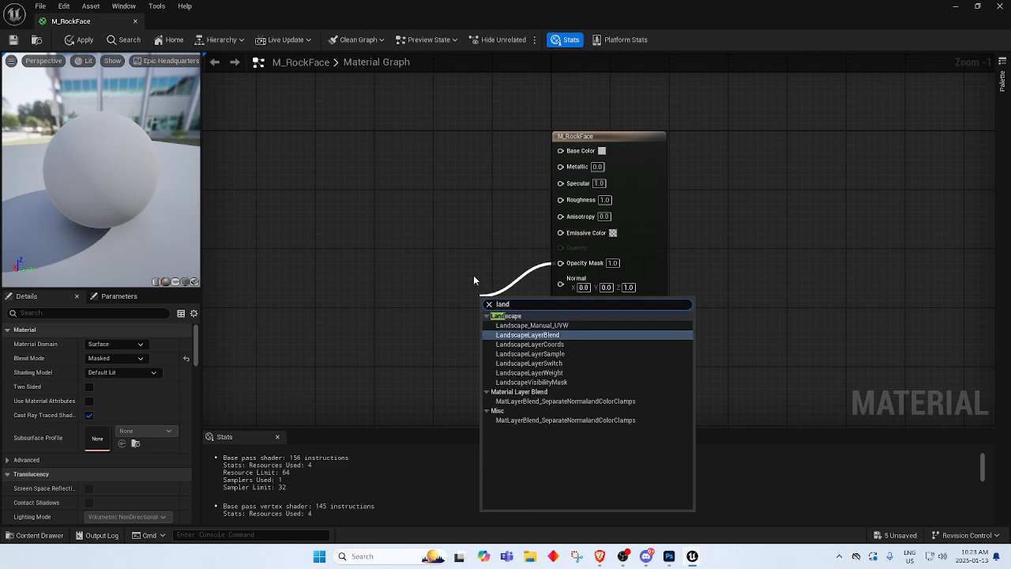
{"action": "left_click", "coordinate": [565, 383]}
{"action": "left_click_drag", "start_coordinate": [523, 307], "coordinate": [458, 274]}
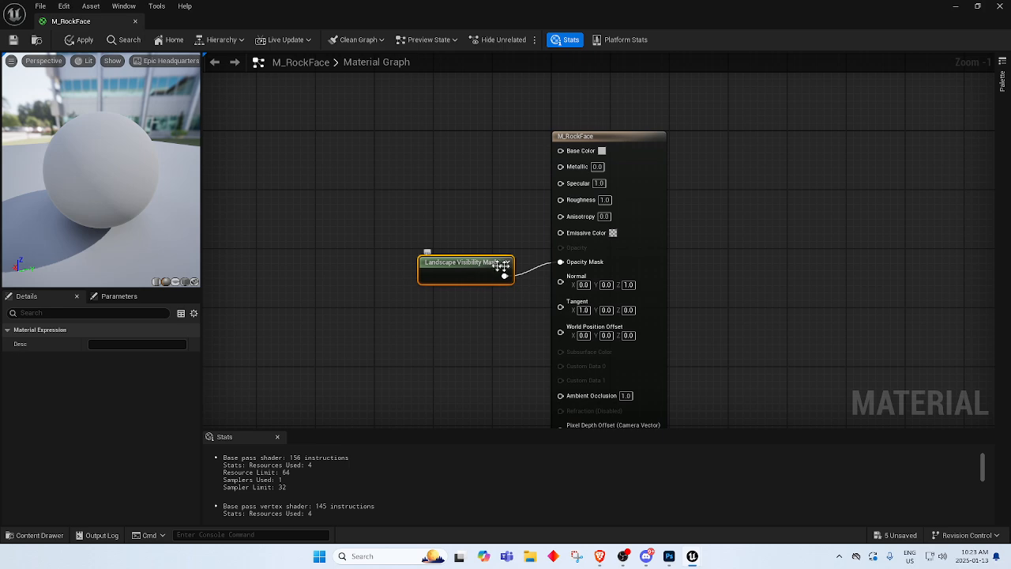
Delete the Landscape Visibility Mask node from the material graph.
{"action": "left_click", "coordinate": [631, 140]}
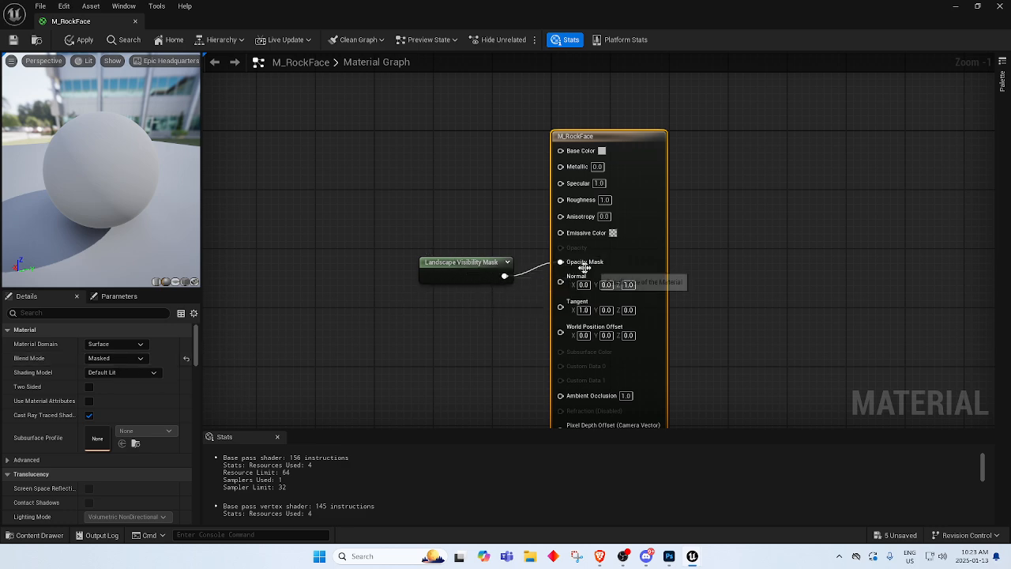
{"action": "left_click_drag", "start_coordinate": [505, 320], "coordinate": [477, 253]}
{"action": "key", "text": "Delete"}
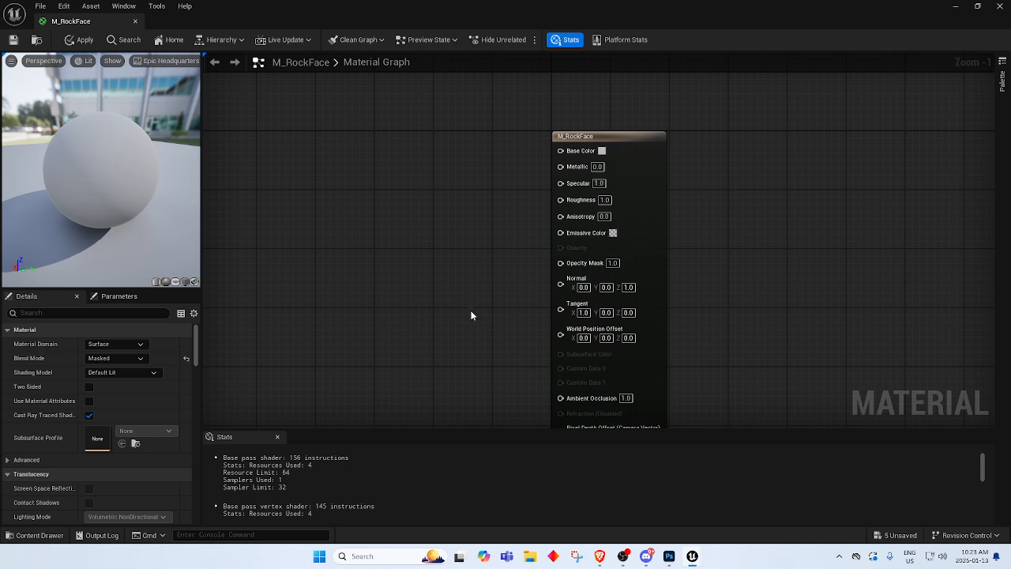
{"action": "right_click_drag", "start_coordinate": [445, 330], "coordinate": [474, 279]}
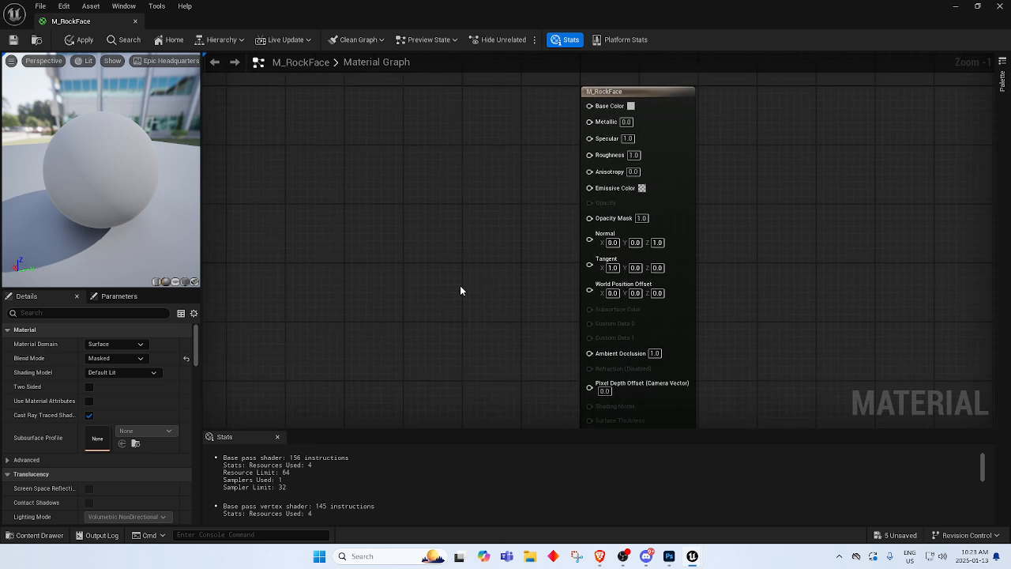
{"action": "left_click", "coordinate": [115, 358]}
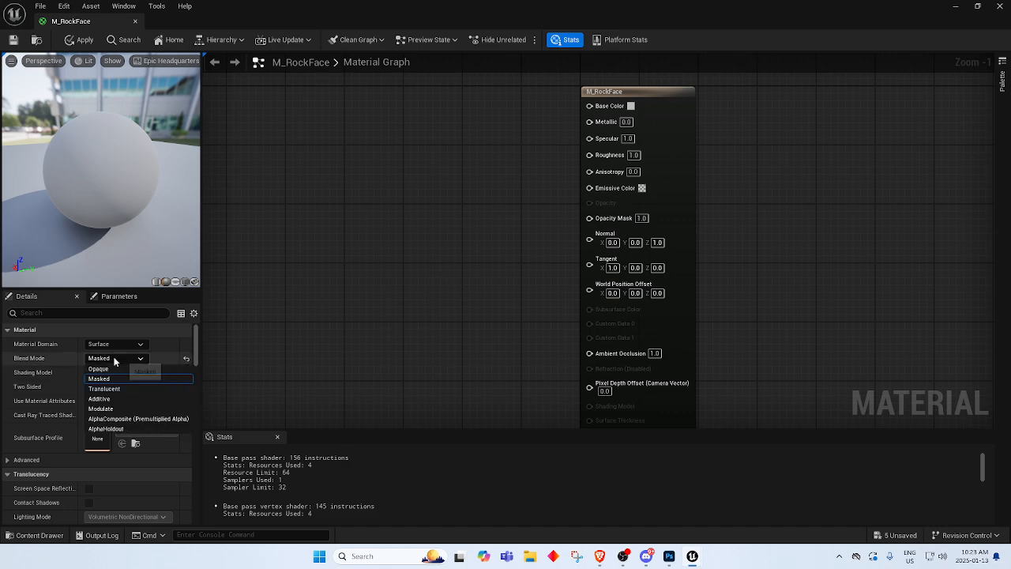
{"action": "left_click", "coordinate": [374, 298]}
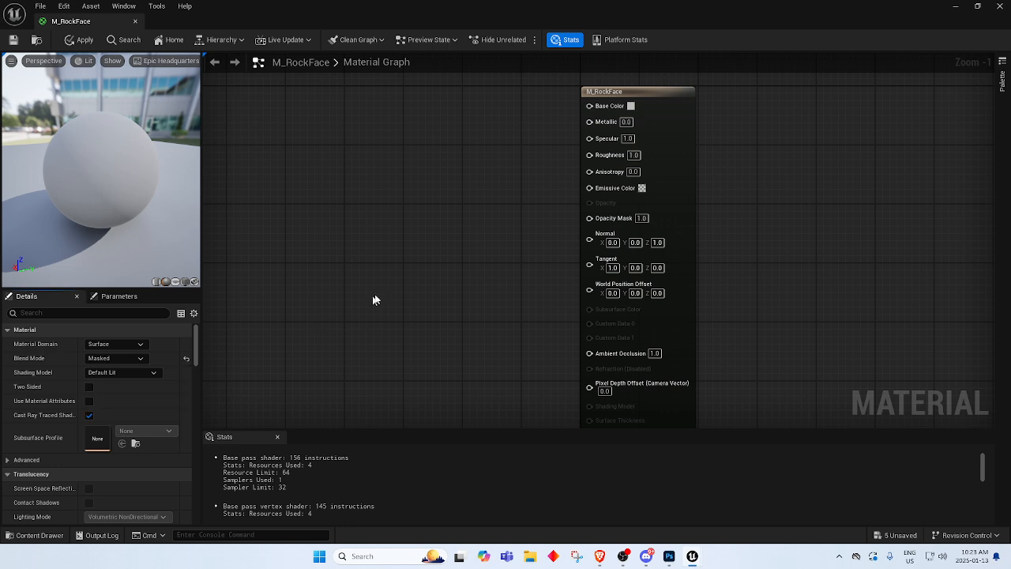
{"action": "right_click_drag", "start_coordinate": [374, 299], "coordinate": [359, 323]}
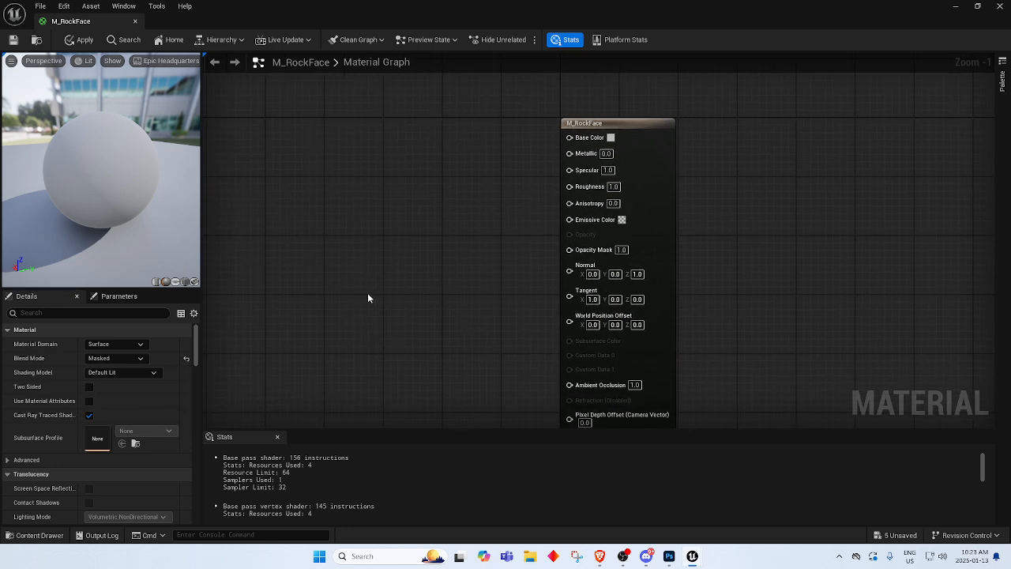
{"action": "right_click_drag", "start_coordinate": [363, 295], "coordinate": [411, 301]}
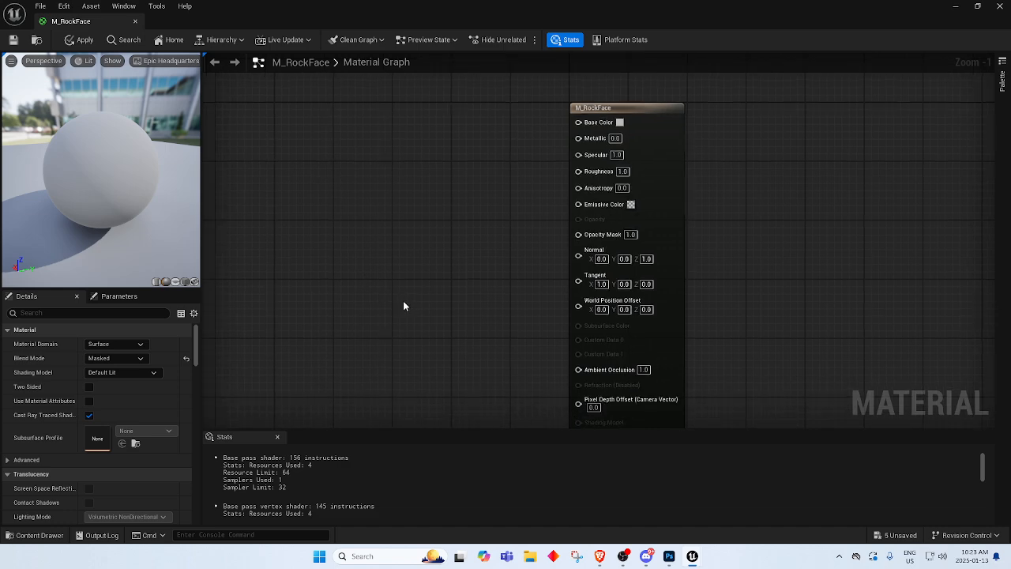
{"action": "right_click_drag", "start_coordinate": [399, 305], "coordinate": [418, 323]}
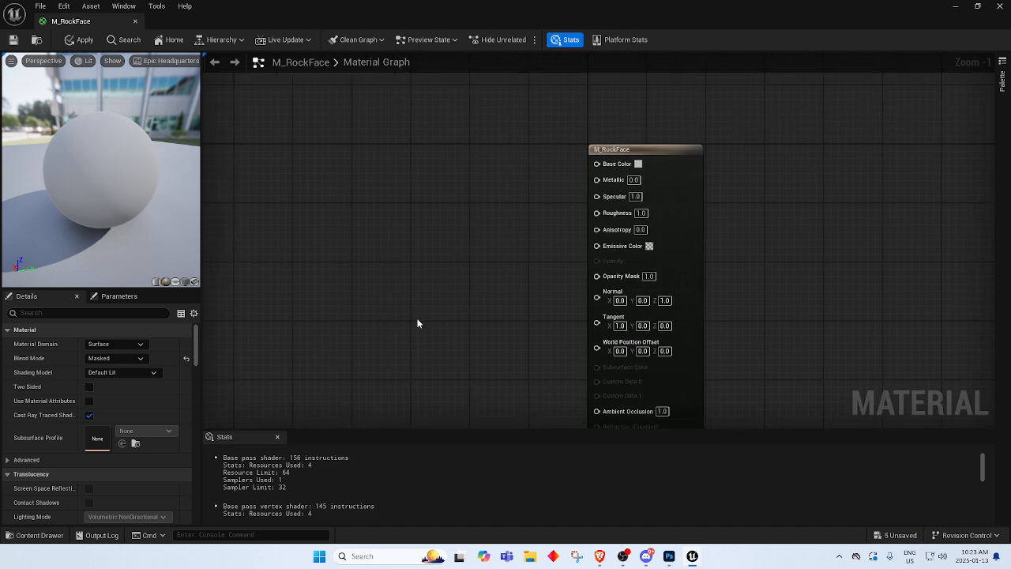
Add a Texture Sample node to the material graph and assign it the AnalogHat texture.
{"action": "right_click", "coordinate": [355, 298]}
{"action": "type", "text": "text"}
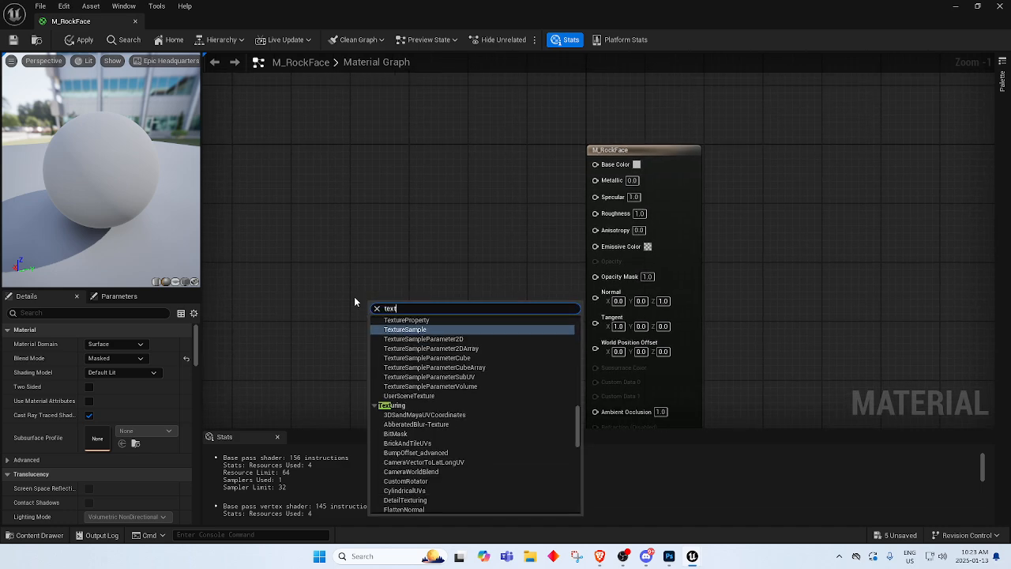
{"action": "key", "text": "Return"}
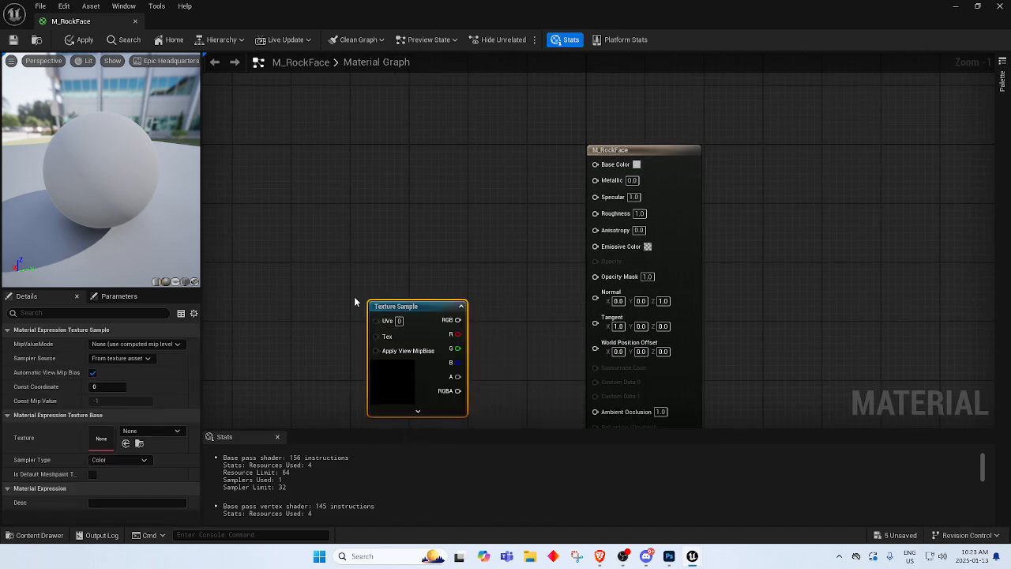
{"action": "left_click", "coordinate": [147, 431]}
{"action": "scroll", "coordinate": [215, 369], "scroll_direction": "up", "scroll_amount": 10}
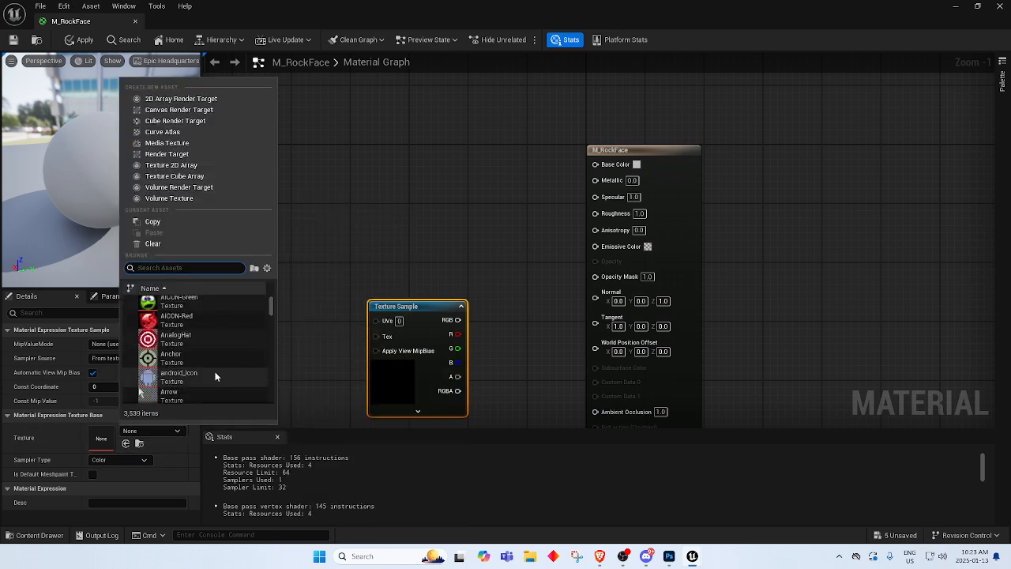
{"action": "left_click", "coordinate": [217, 340]}
Connect the Texture Sample's RGB output to Base Color and preview the material on a cube.
{"action": "left_click_drag", "start_coordinate": [413, 306], "coordinate": [596, 164]}
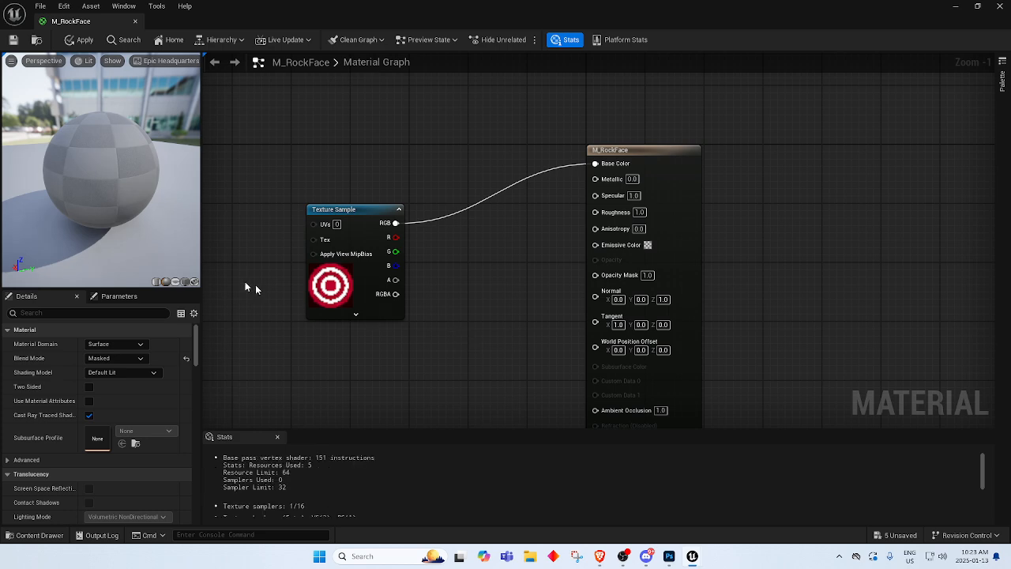
{"action": "left_click", "coordinate": [185, 282]}
{"action": "left_click_drag", "start_coordinate": [144, 216], "coordinate": [88, 194]}
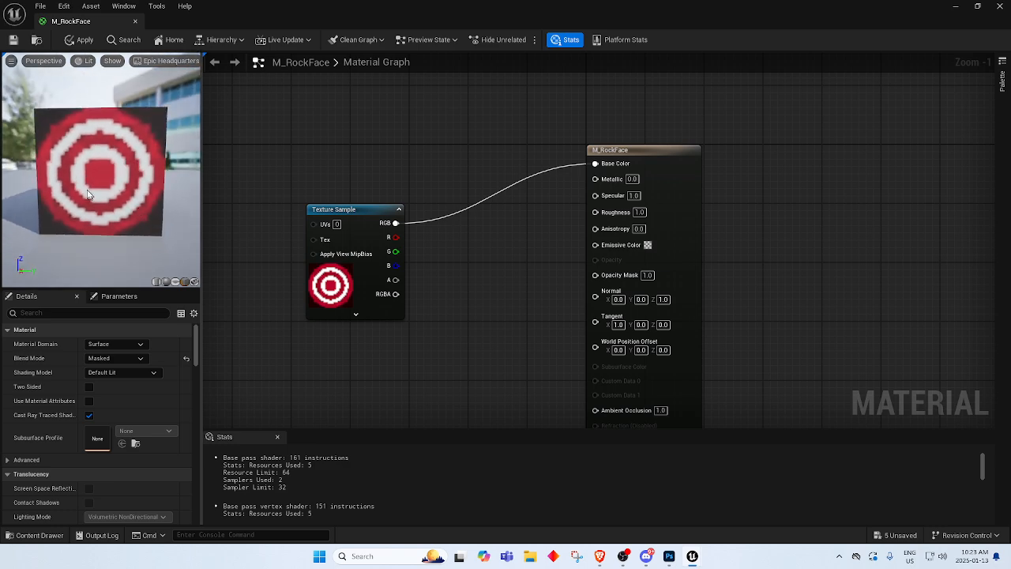
Open the AnalogHat texture to examine its corners at 1,600% zoom, and return to the M_RockFace graph.
{"action": "left_click", "coordinate": [330, 287]}
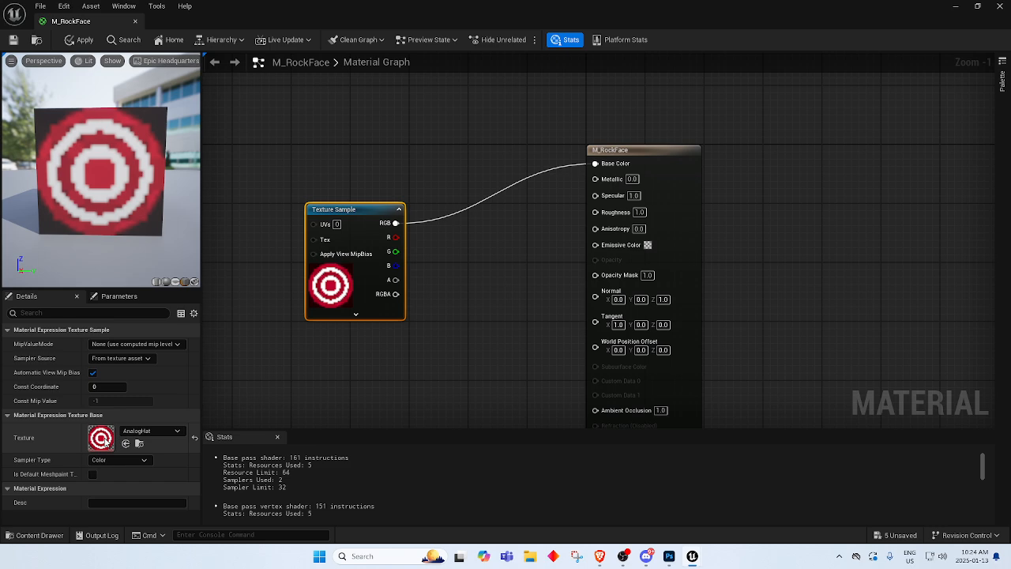
{"action": "double_click", "coordinate": [102, 437]}
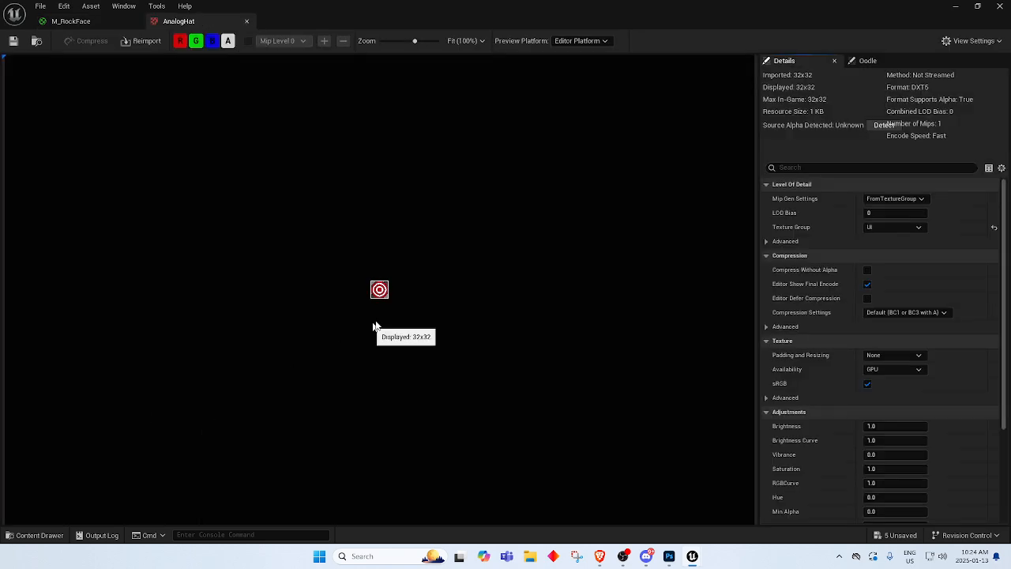
{"action": "scroll", "coordinate": [384, 300], "scroll_direction": "up", "scroll_amount": 5}
{"action": "scroll", "coordinate": [387, 305], "scroll_direction": "up", "scroll_amount": 10}
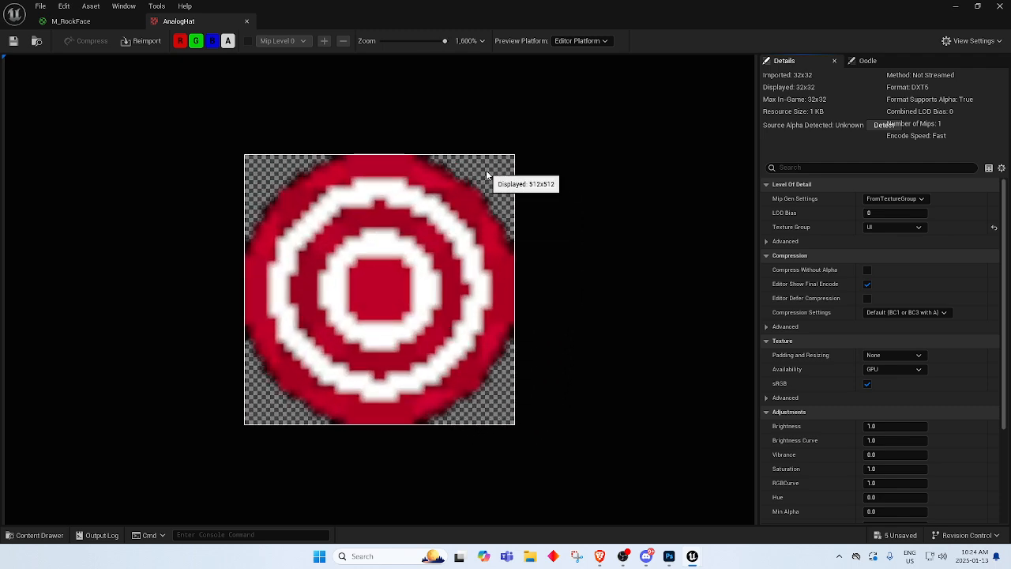
{"action": "left_click", "coordinate": [67, 21]}
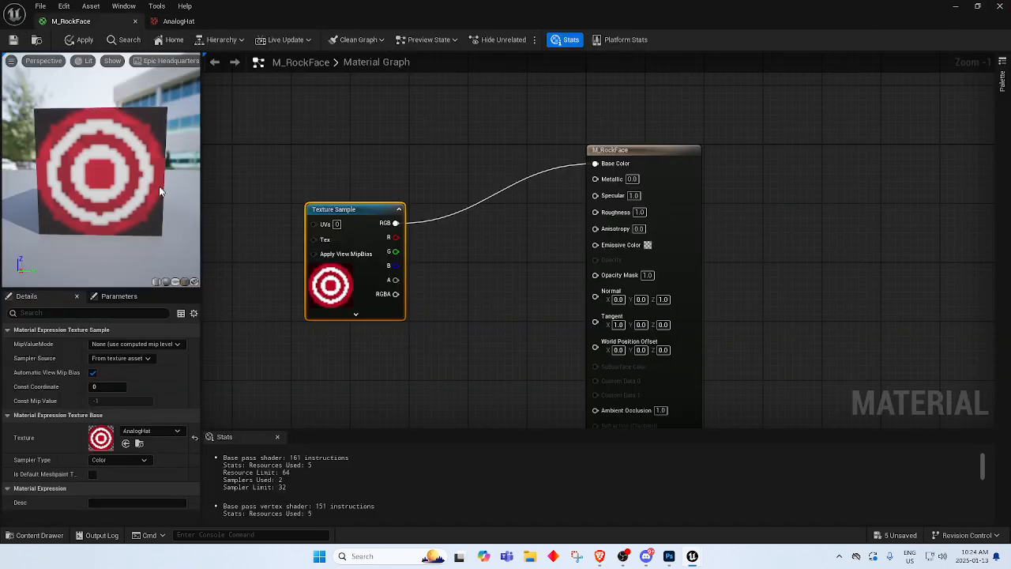
Connect the Texture Sample's alpha output to Opacity Mask and inspect the cutout on the preview cube from several angles.
{"action": "scroll", "coordinate": [441, 295], "scroll_direction": "up", "scroll_amount": 1}
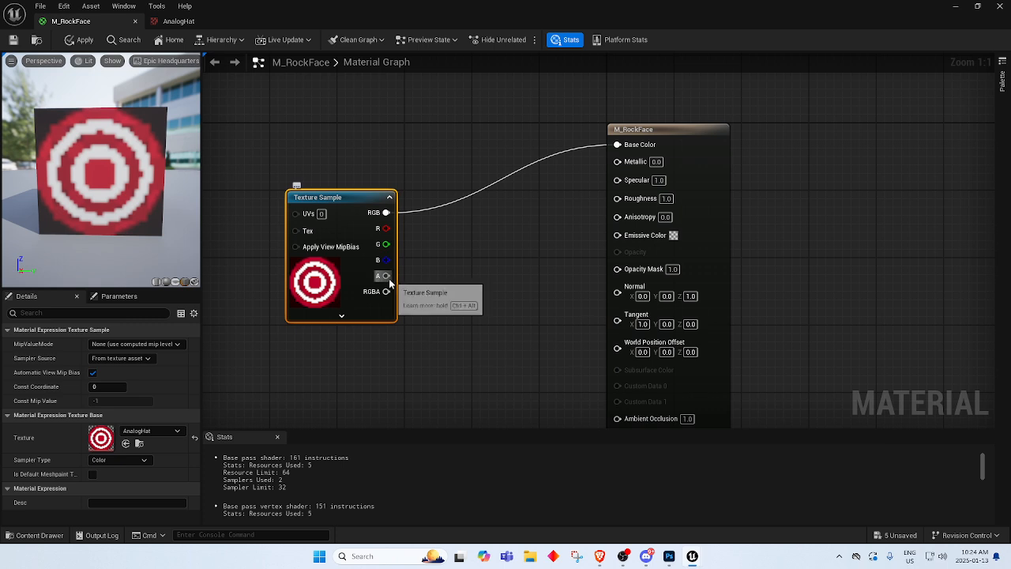
{"action": "left_click_drag", "start_coordinate": [386, 275], "coordinate": [619, 272]}
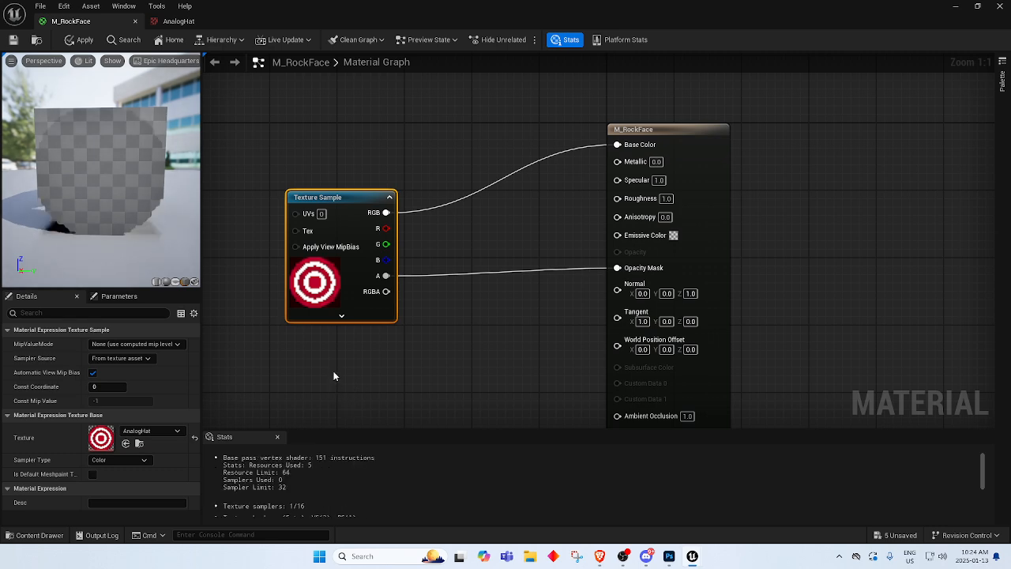
{"action": "left_click_drag", "start_coordinate": [90, 210], "coordinate": [107, 193]}
{"action": "right_click_drag", "start_coordinate": [458, 343], "coordinate": [544, 285]}
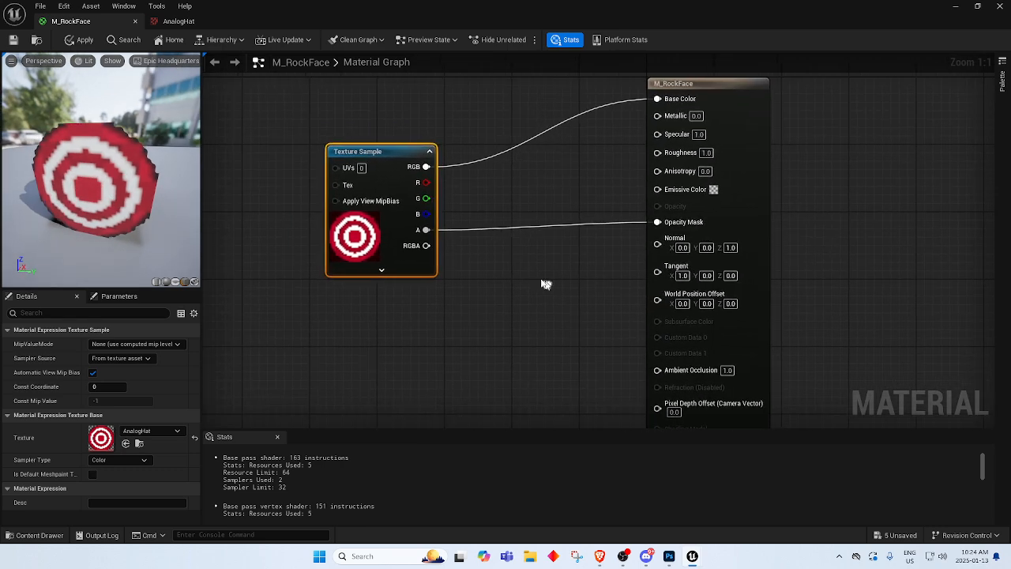
{"action": "mouse_move", "coordinate": [135, 162]}
{"action": "left_mouse_down"}
{"action": "mouse_move", "coordinate": [118, 154]}
{"action": "mouse_move", "coordinate": [134, 162]}
{"action": "left_mouse_up"}
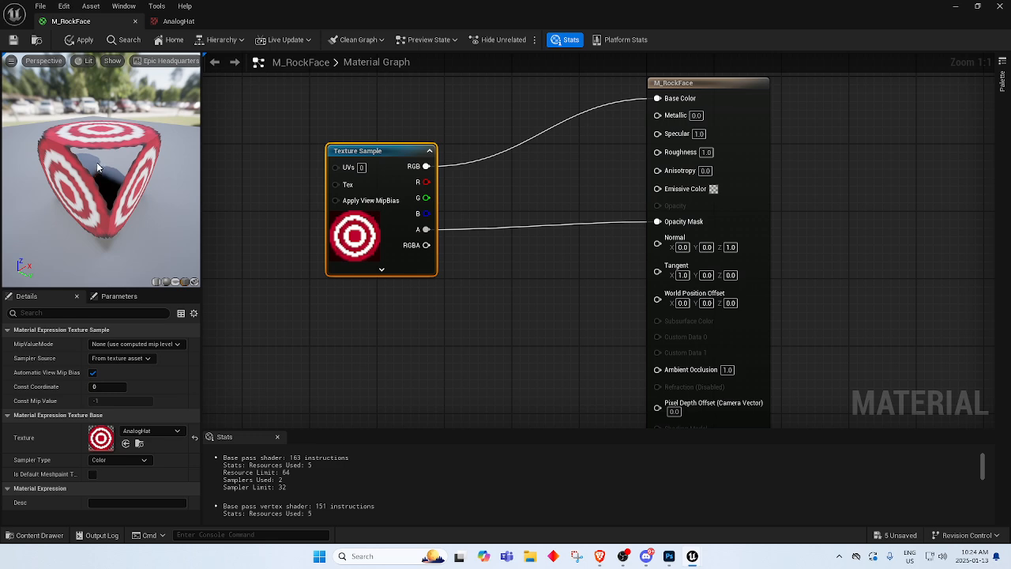
Set M_RockFace's Blend Mode to Translucent.
{"action": "left_click", "coordinate": [473, 307]}
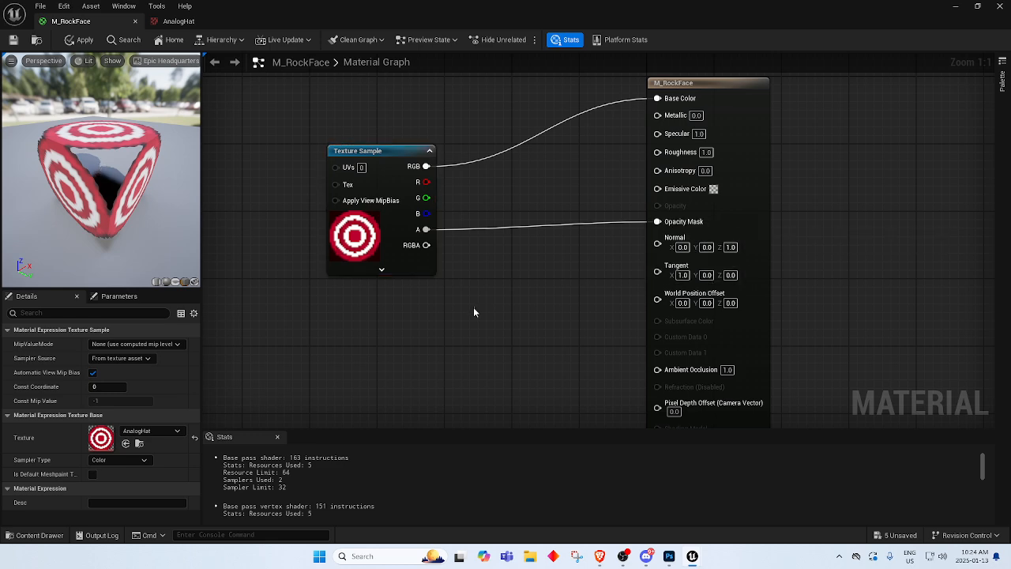
{"action": "right_click_drag", "start_coordinate": [474, 307], "coordinate": [469, 309]}
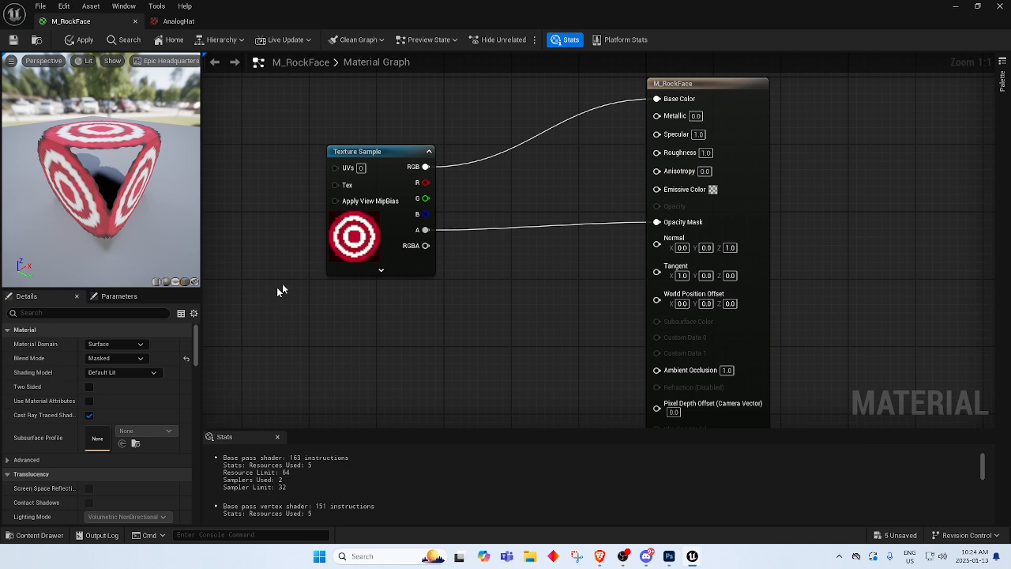
{"action": "left_click", "coordinate": [130, 358]}
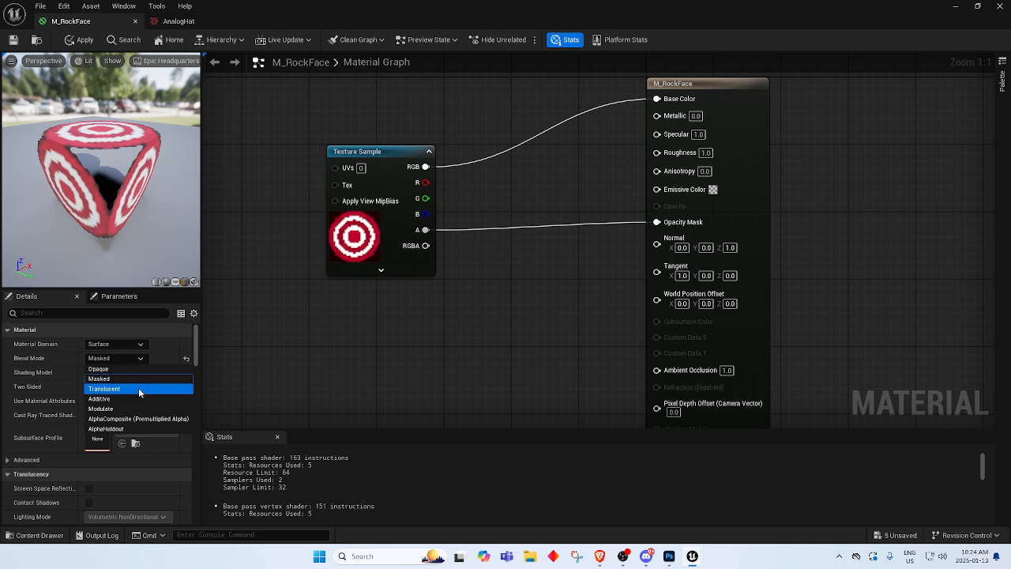
{"action": "left_click", "coordinate": [138, 387]}
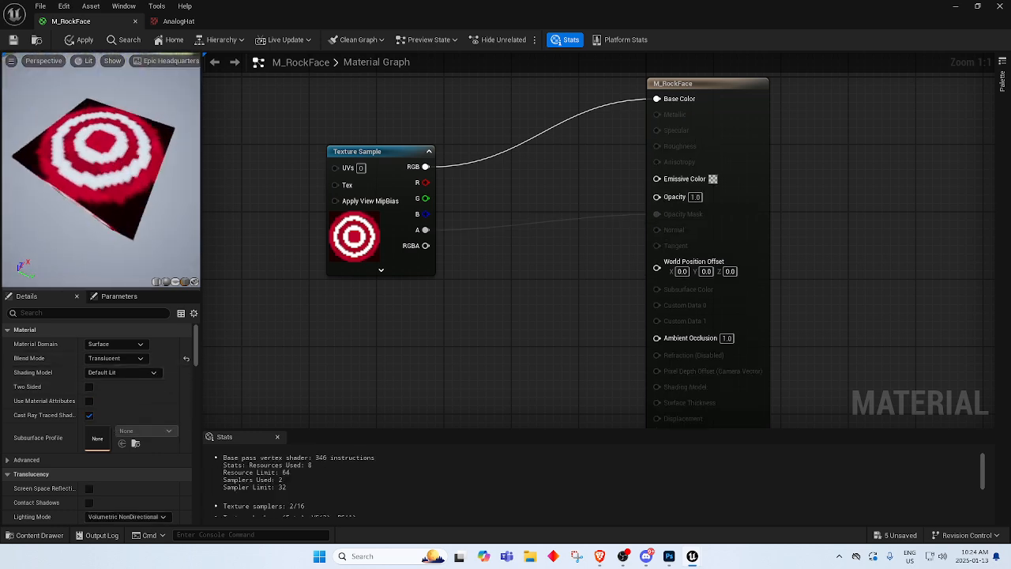
Connect the Texture Sample's alpha output to Opacity and inspect the translucent cube from several angles.
{"action": "left_click_drag", "start_coordinate": [118, 189], "coordinate": [133, 154]}
{"action": "right_click_drag", "start_coordinate": [553, 249], "coordinate": [537, 284]}
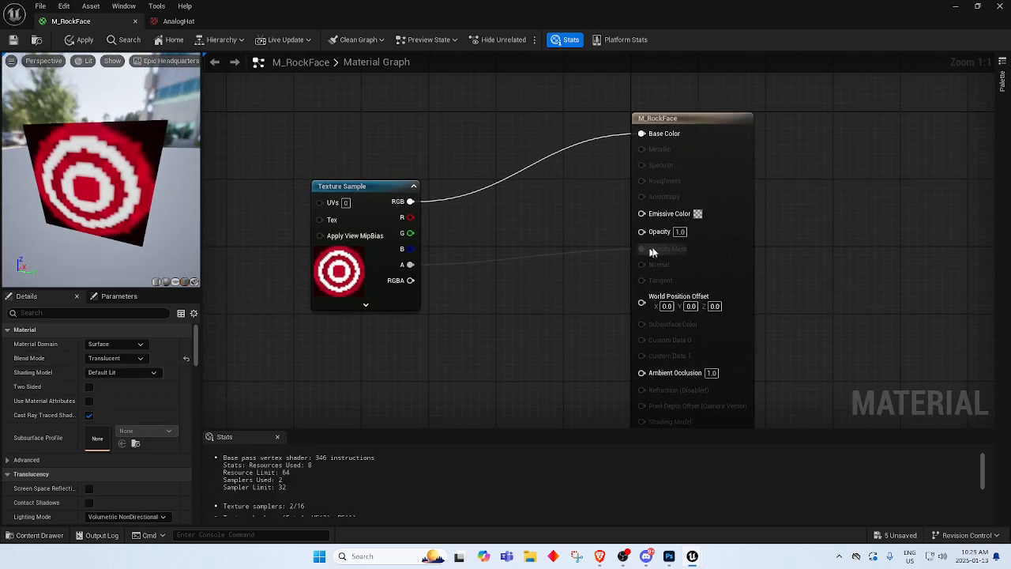
{"action": "left_click_drag", "start_coordinate": [119, 190], "coordinate": [142, 175]}
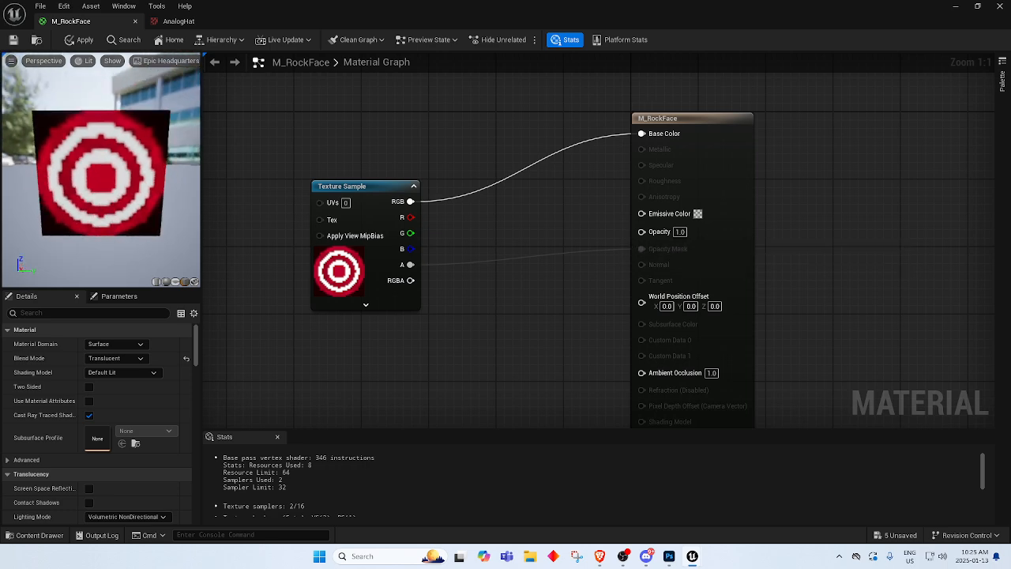
{"action": "left_click_drag", "start_coordinate": [115, 143], "coordinate": [115, 142]}
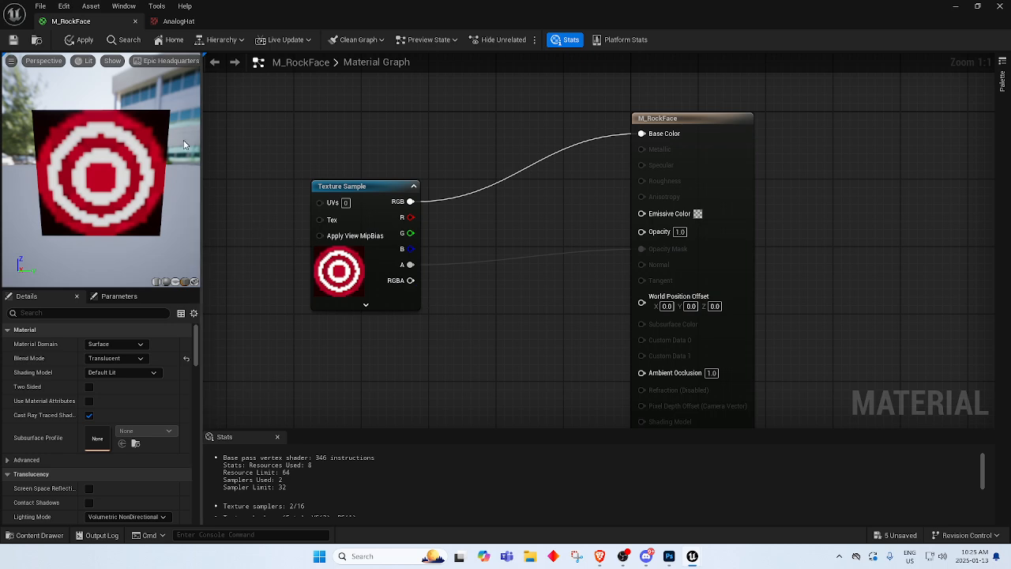
{"action": "left_click_drag", "start_coordinate": [407, 265], "coordinate": [642, 233]}
{"action": "left_click_drag", "start_coordinate": [147, 186], "coordinate": [163, 129]}
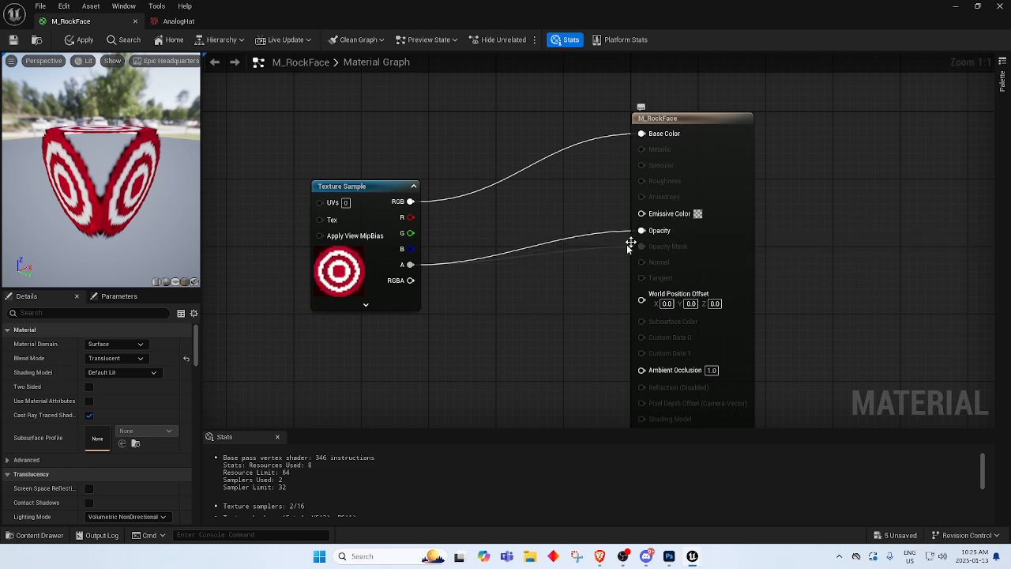
{"action": "left_click_drag", "start_coordinate": [101, 159], "coordinate": [139, 169]}
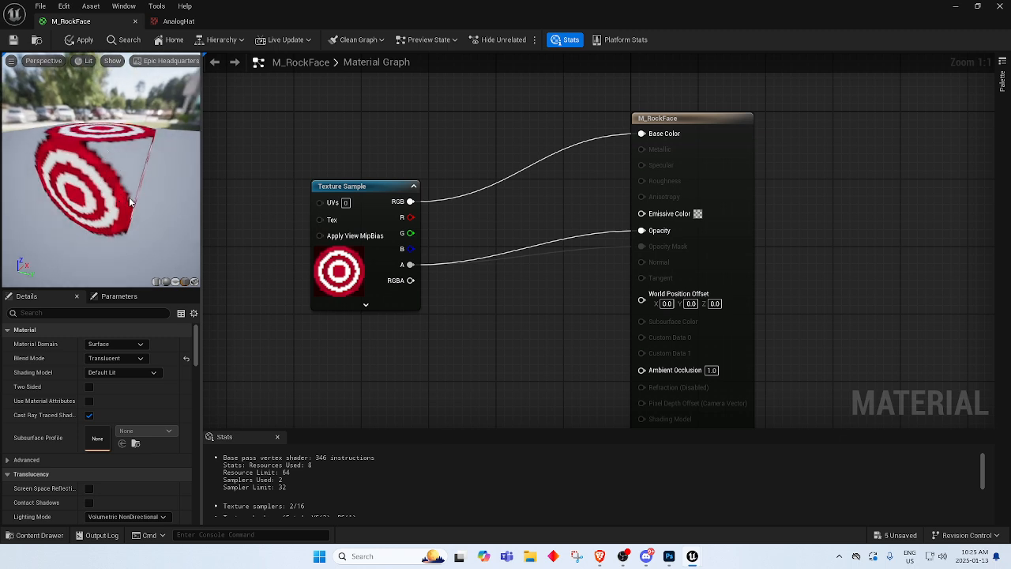
{"action": "mouse_move", "coordinate": [139, 222]}
{"action": "left_mouse_down"}
{"action": "mouse_move", "coordinate": [93, 223]}
{"action": "mouse_move", "coordinate": [126, 234]}
{"action": "left_mouse_up"}
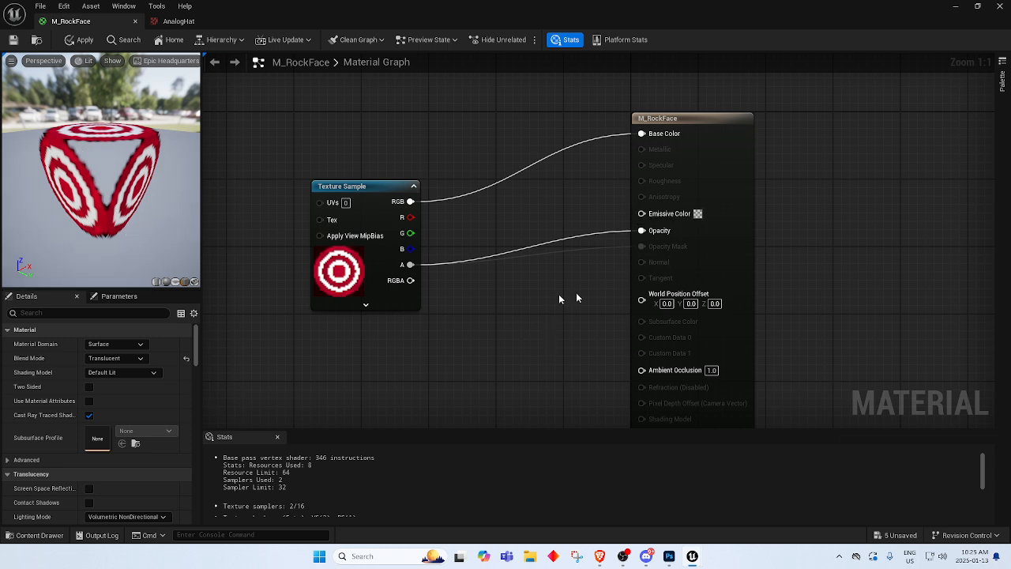
{"action": "right_click_drag", "start_coordinate": [559, 298], "coordinate": [507, 259]}
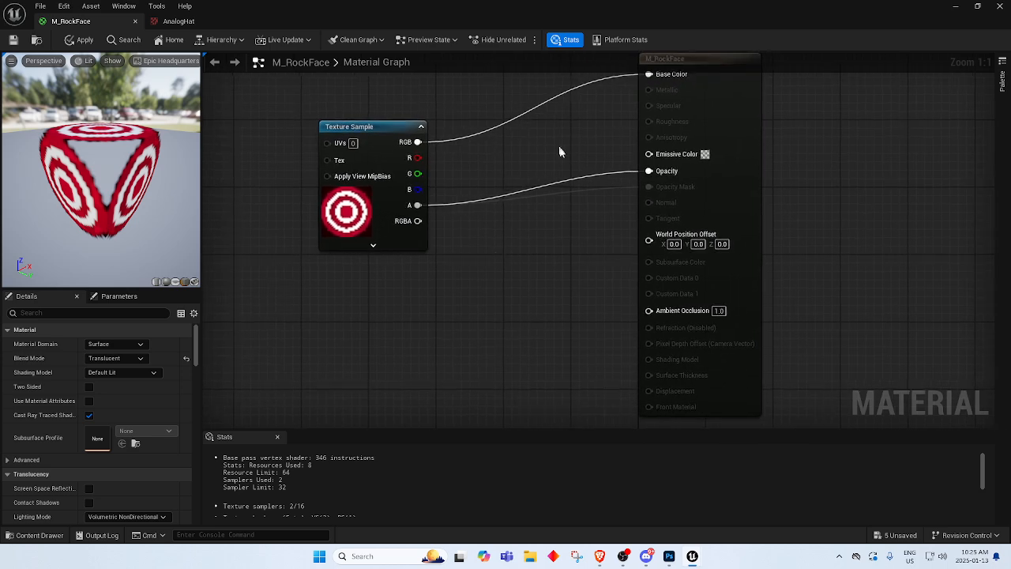
{"action": "right_click_drag", "start_coordinate": [559, 151], "coordinate": [551, 244]}
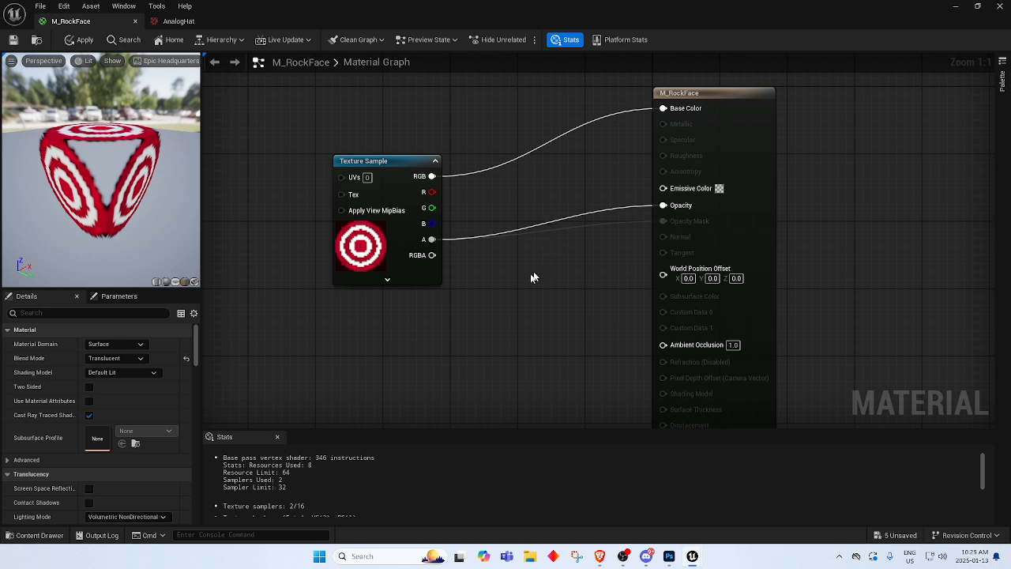
{"action": "left_click_drag", "start_coordinate": [98, 248], "coordinate": [79, 207]}
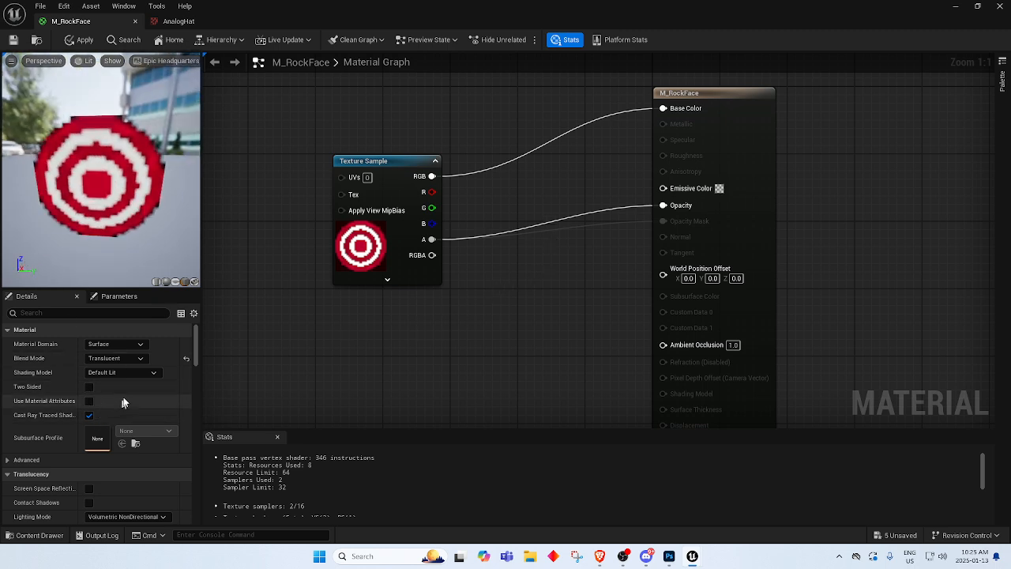
Set M_RockFace's Blend Mode back to Masked and inspect the cutout on the preview cube.
{"action": "left_click", "coordinate": [138, 360]}
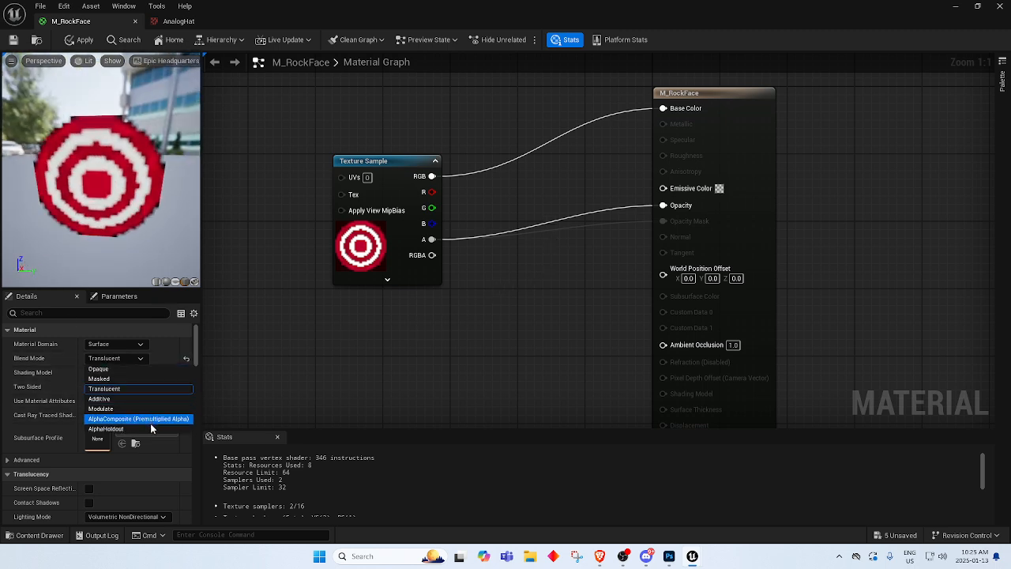
{"action": "left_click", "coordinate": [135, 380]}
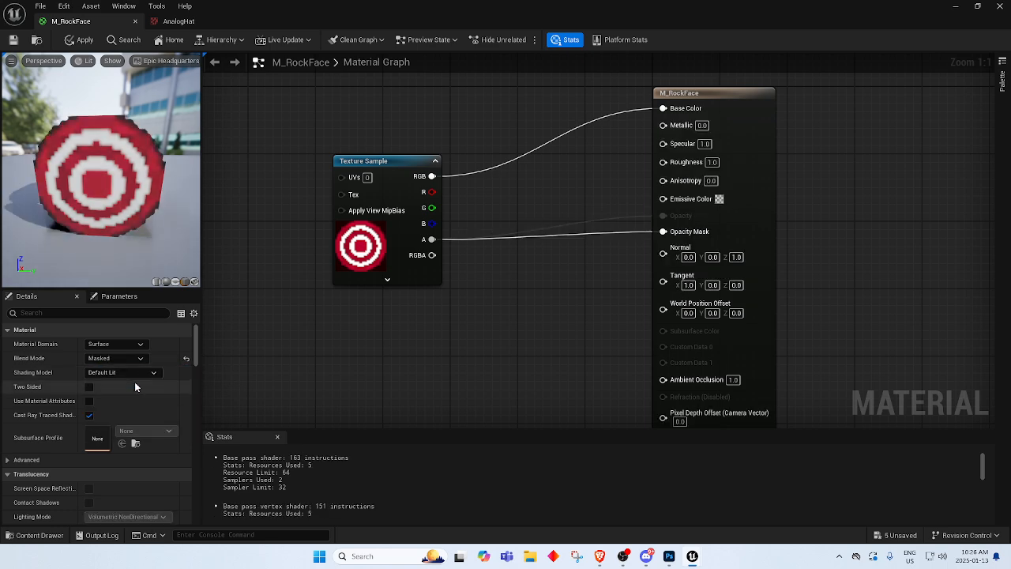
{"action": "scroll", "coordinate": [103, 180], "scroll_direction": "up", "scroll_amount": 6}
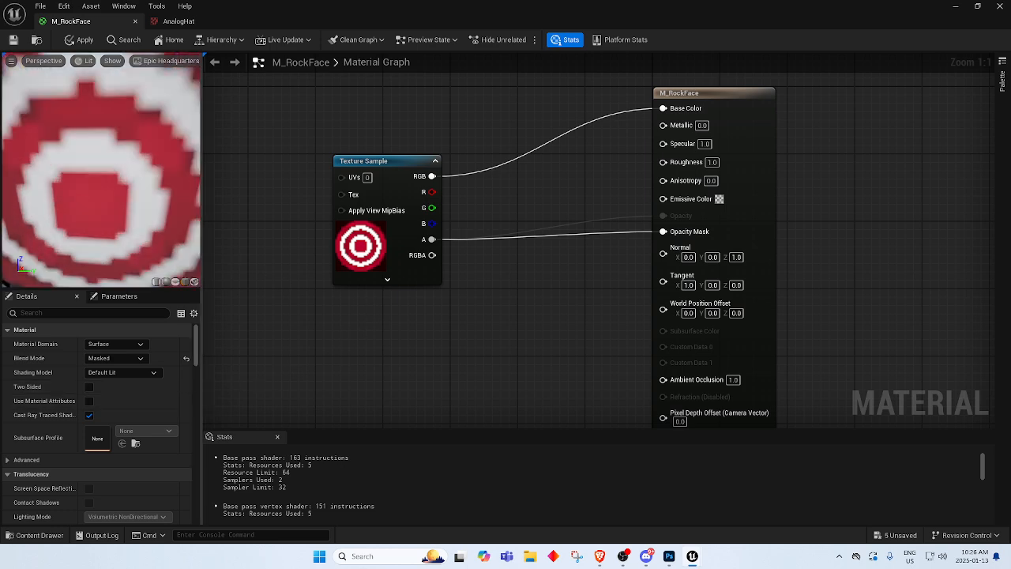
{"action": "scroll", "coordinate": [102, 180], "scroll_direction": "down", "scroll_amount": 5}
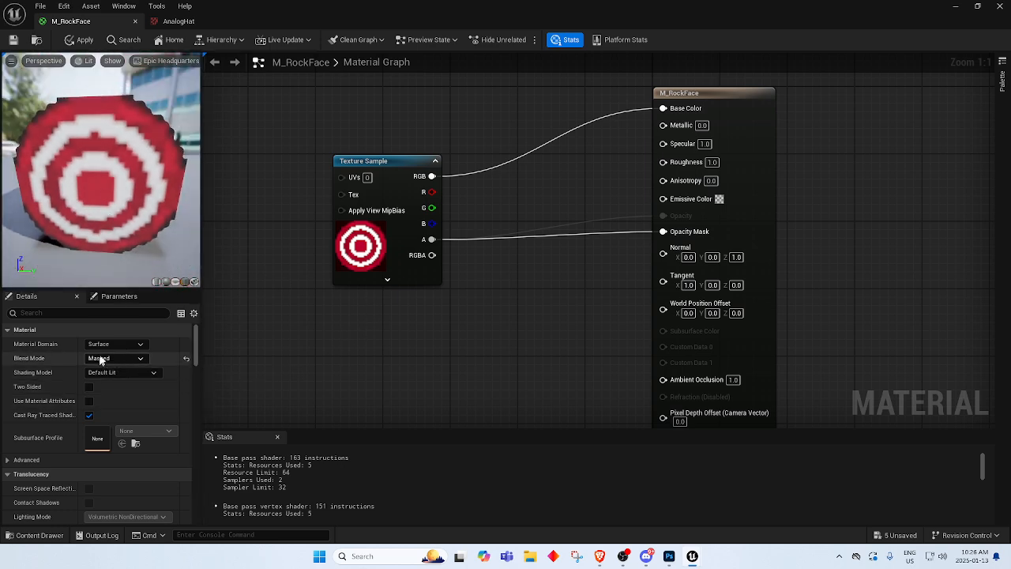
{"action": "left_click_drag", "start_coordinate": [103, 181], "coordinate": [139, 156]}
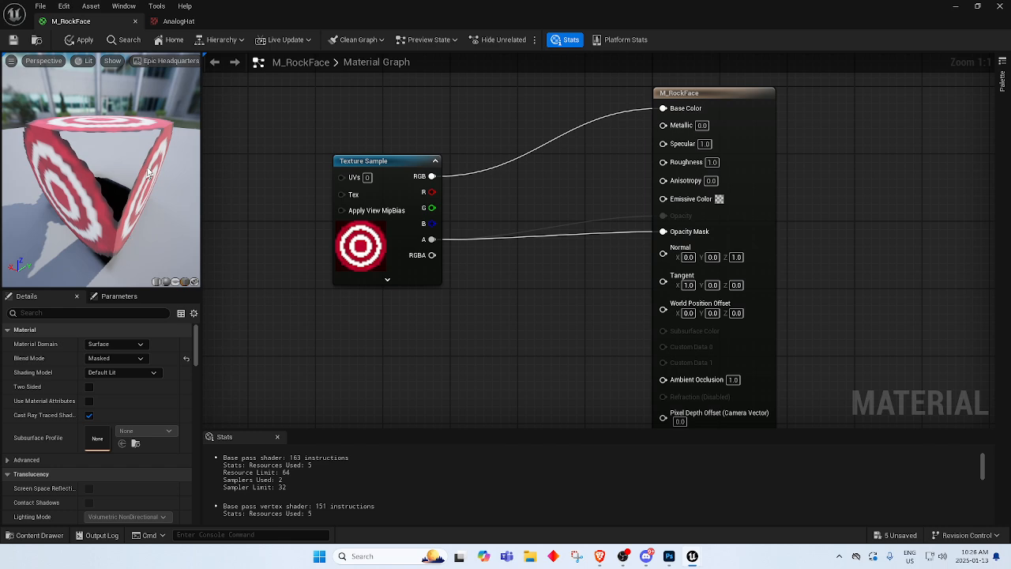
Preview the masked material on a plane and inspect the plane from the front and the back.
{"action": "left_click", "coordinate": [174, 281]}
{"action": "right_click_drag", "start_coordinate": [133, 214], "coordinate": [122, 183]}
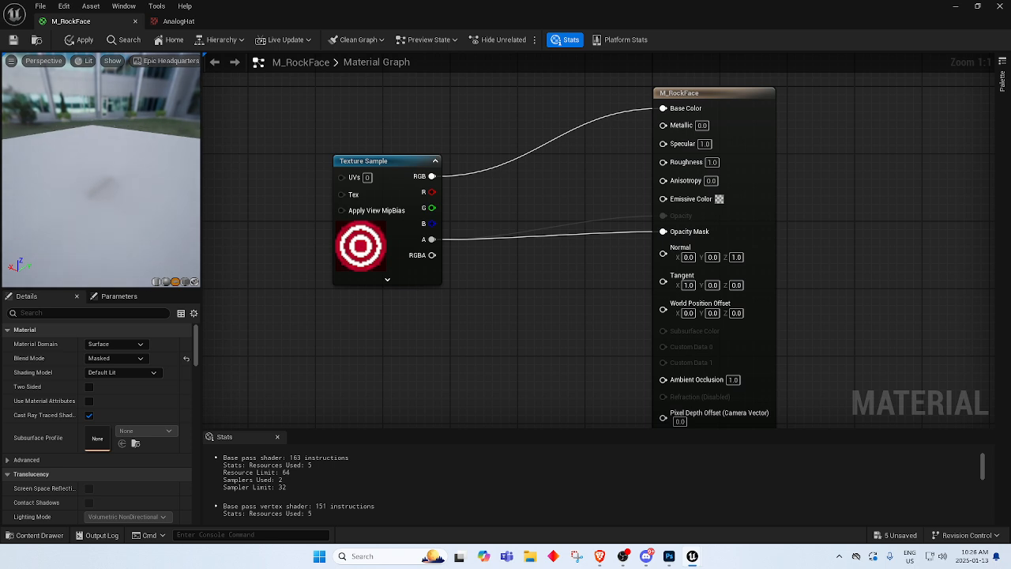
{"action": "left_click_drag", "start_coordinate": [123, 184], "coordinate": [193, 163]}
{"action": "right_click_drag", "start_coordinate": [73, 167], "coordinate": [84, 189]}
{"action": "left_click_drag", "start_coordinate": [84, 189], "coordinate": [166, 173]}
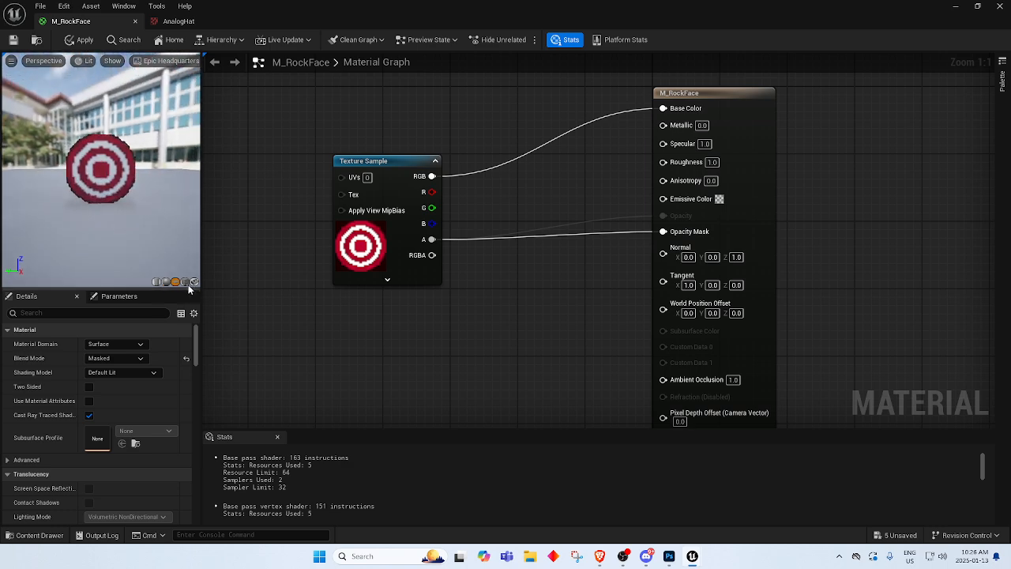
{"action": "left_click", "coordinate": [185, 283]}
{"action": "left_click", "coordinate": [175, 282]}
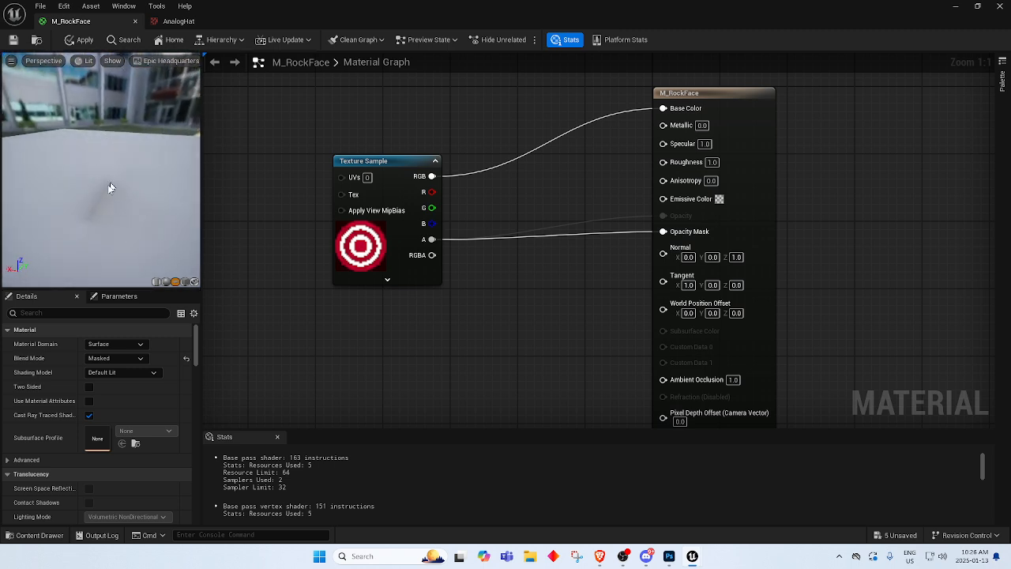
{"action": "left_click_drag", "start_coordinate": [96, 199], "coordinate": [68, 195]}
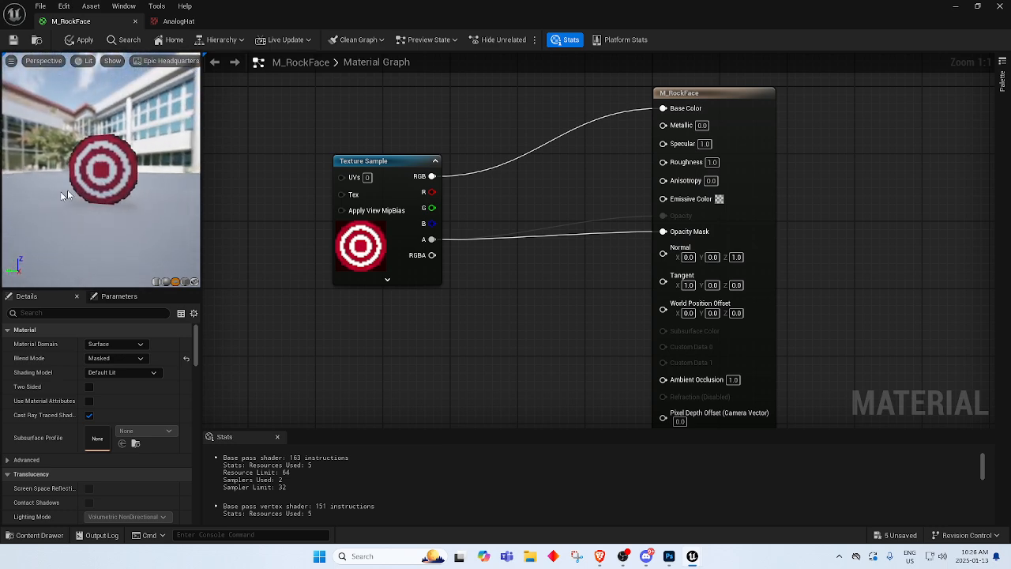
{"action": "scroll", "coordinate": [111, 175], "scroll_direction": "up", "scroll_amount": 3}
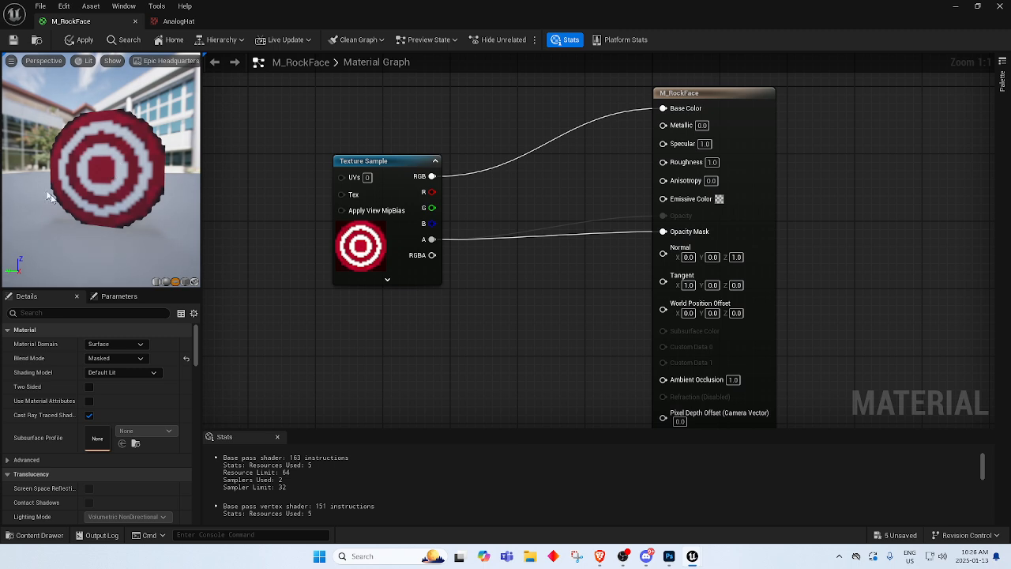
{"action": "scroll", "coordinate": [92, 182], "scroll_direction": "down", "scroll_amount": 2}
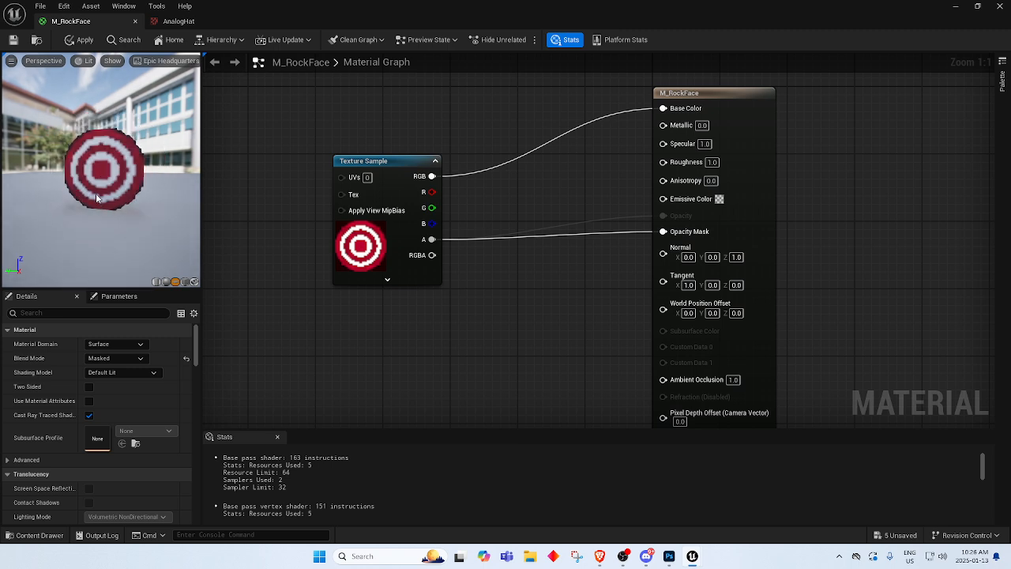
{"action": "left_click_drag", "start_coordinate": [111, 182], "coordinate": [64, 194]}
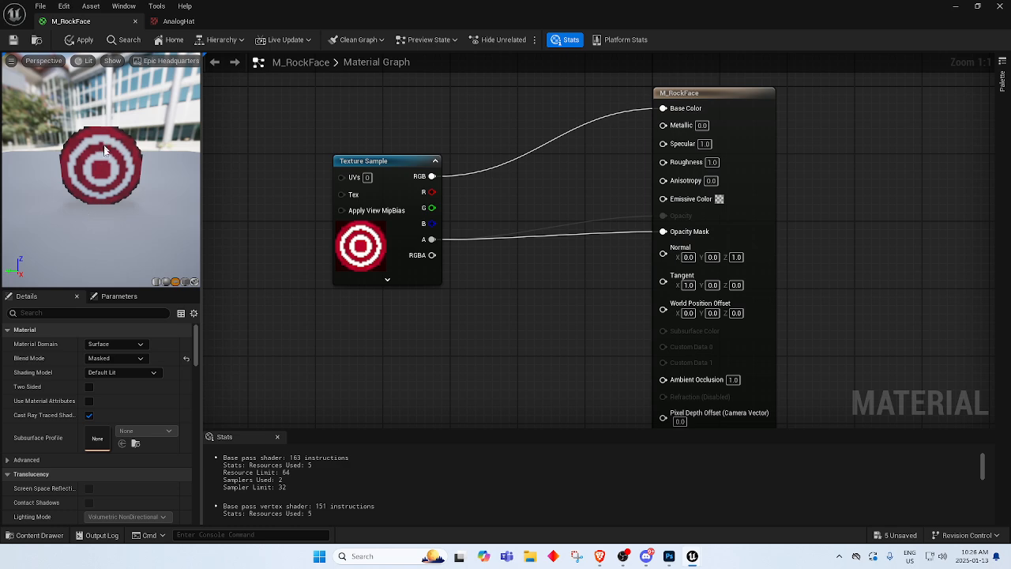
{"action": "mouse_move", "coordinate": [124, 171]}
{"action": "left_mouse_down"}
{"action": "mouse_move", "coordinate": [169, 175]}
{"action": "mouse_move", "coordinate": [122, 171]}
{"action": "mouse_move", "coordinate": [150, 193]}
{"action": "mouse_move", "coordinate": [178, 190]}
{"action": "mouse_move", "coordinate": [133, 183]}
{"action": "left_mouse_up"}
{"action": "left_click", "coordinate": [377, 242]}
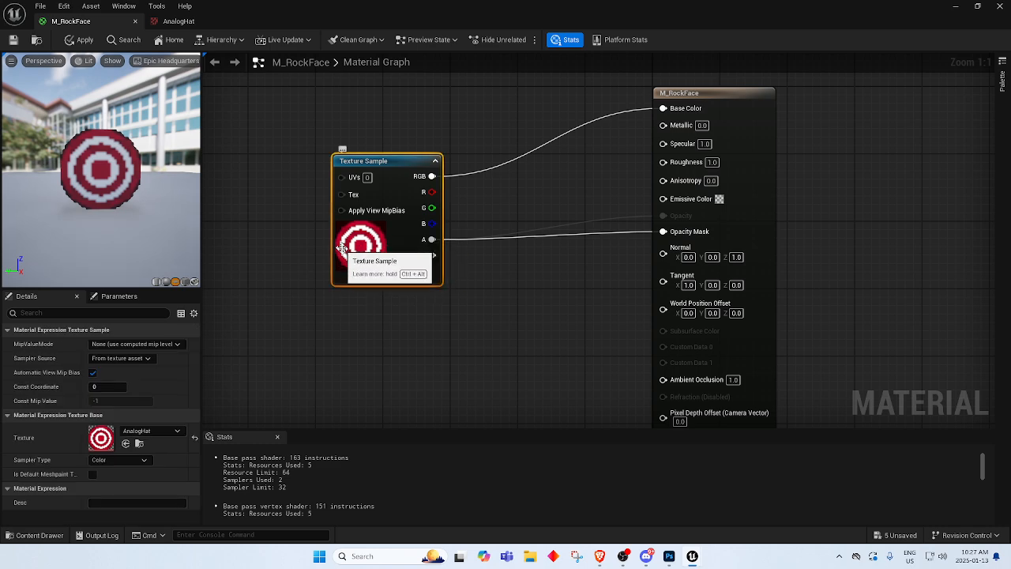
{"action": "left_click", "coordinate": [286, 291]}
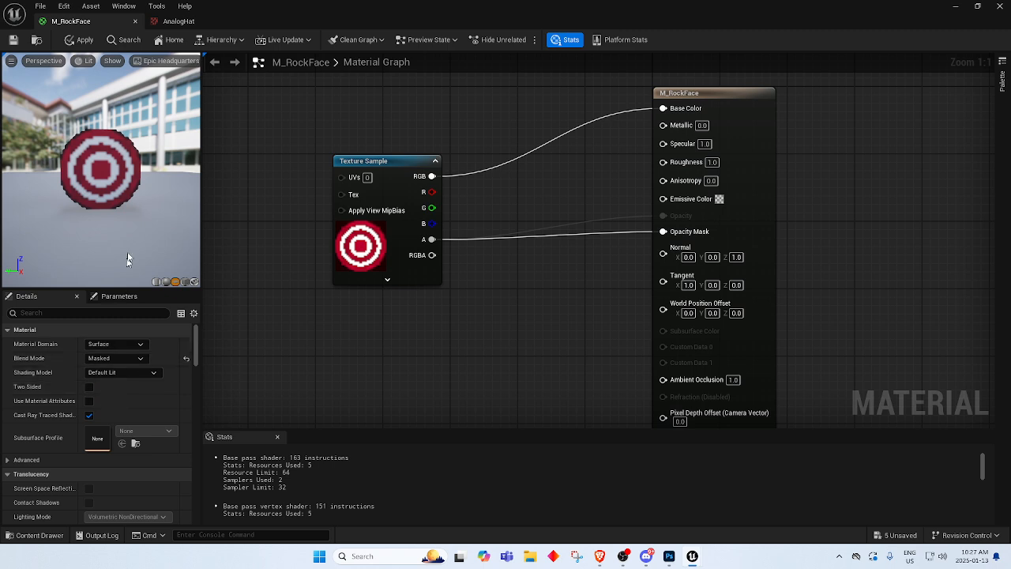
Enable Two Sided for M_RockFace and inspect both faces of the preview plane and its shadow.
{"action": "mouse_move", "coordinate": [129, 259]}
{"action": "left_mouse_down"}
{"action": "mouse_move", "coordinate": [24, 271]}
{"action": "mouse_move", "coordinate": [133, 258]}
{"action": "left_mouse_up"}
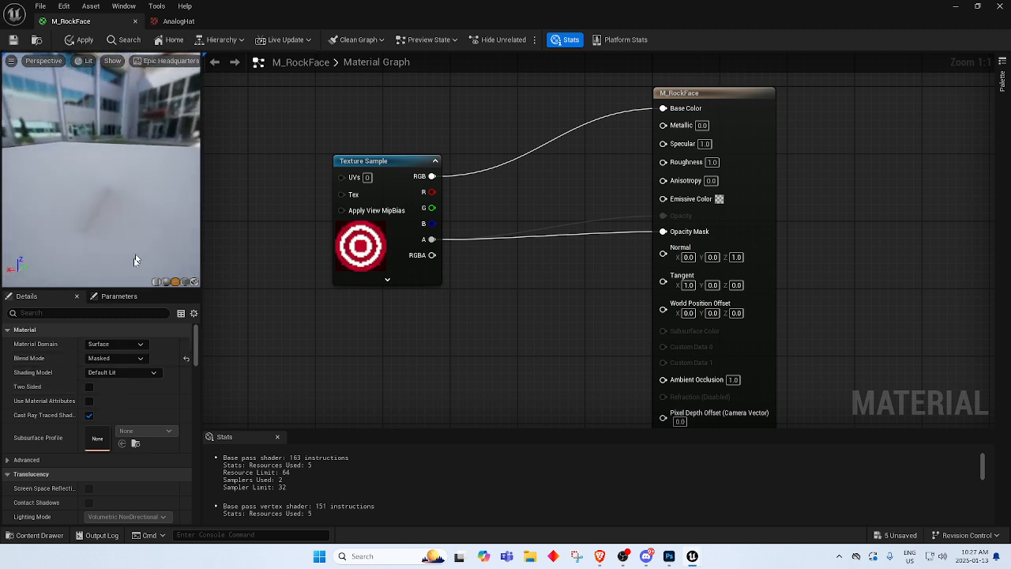
{"action": "left_click", "coordinate": [89, 387]}
{"action": "left_click_drag", "start_coordinate": [124, 255], "coordinate": [134, 153]}
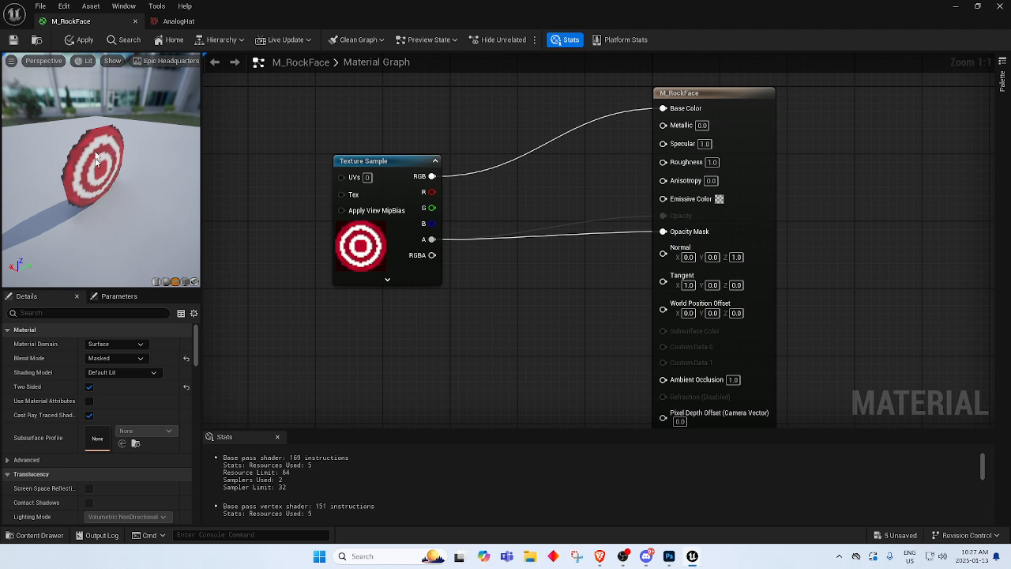
{"action": "mouse_move", "coordinate": [93, 225]}
{"action": "left_mouse_down"}
{"action": "mouse_move", "coordinate": [135, 193]}
{"action": "mouse_move", "coordinate": [79, 212]}
{"action": "left_mouse_up"}
{"action": "scroll", "coordinate": [100, 215], "scroll_direction": "up", "scroll_amount": 5}
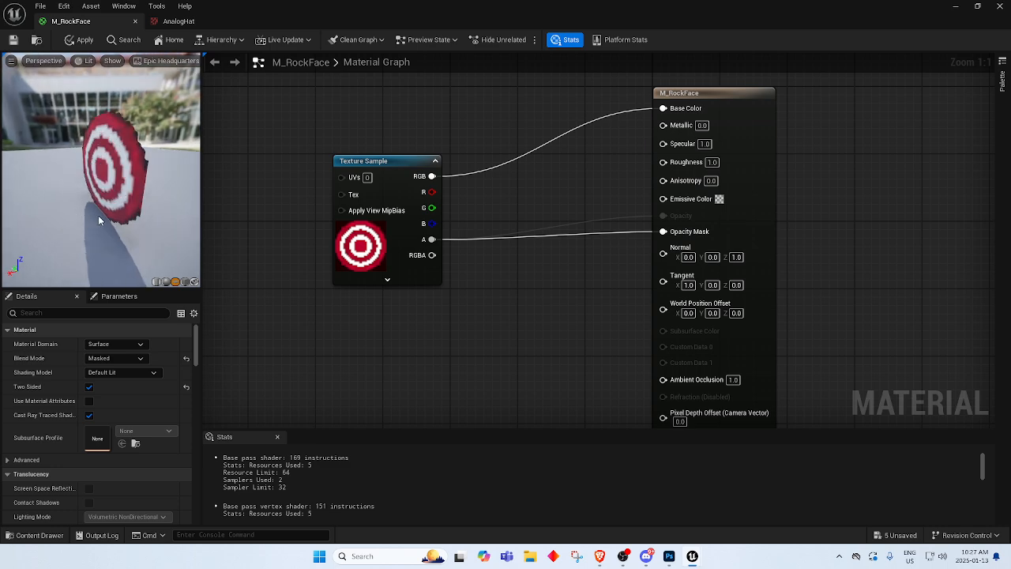
{"action": "scroll", "coordinate": [105, 217], "scroll_direction": "down", "scroll_amount": 5}
{"action": "scroll", "coordinate": [106, 216], "scroll_direction": "up", "scroll_amount": 2}
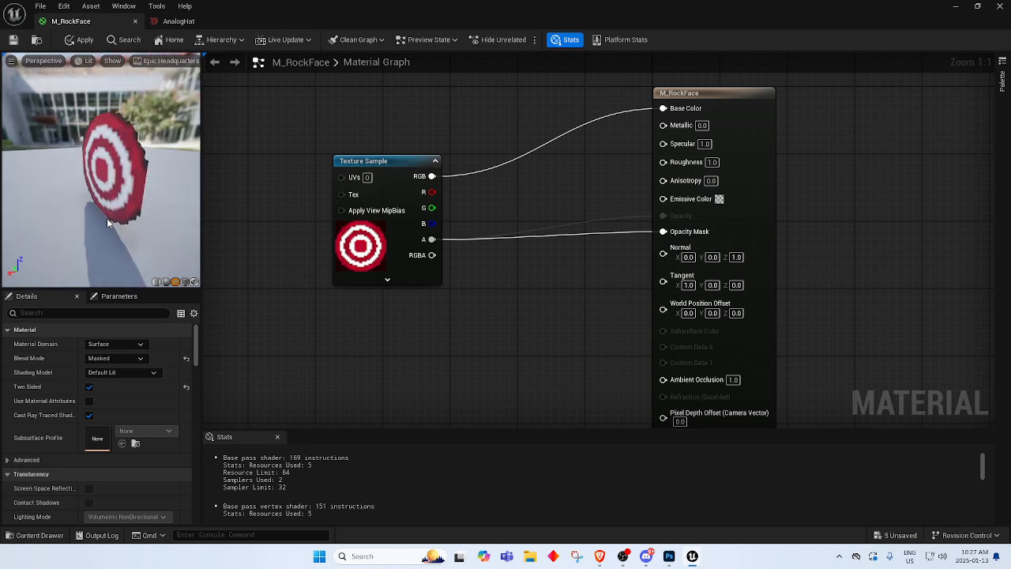
{"action": "scroll", "coordinate": [101, 214], "scroll_direction": "down", "scroll_amount": 2}
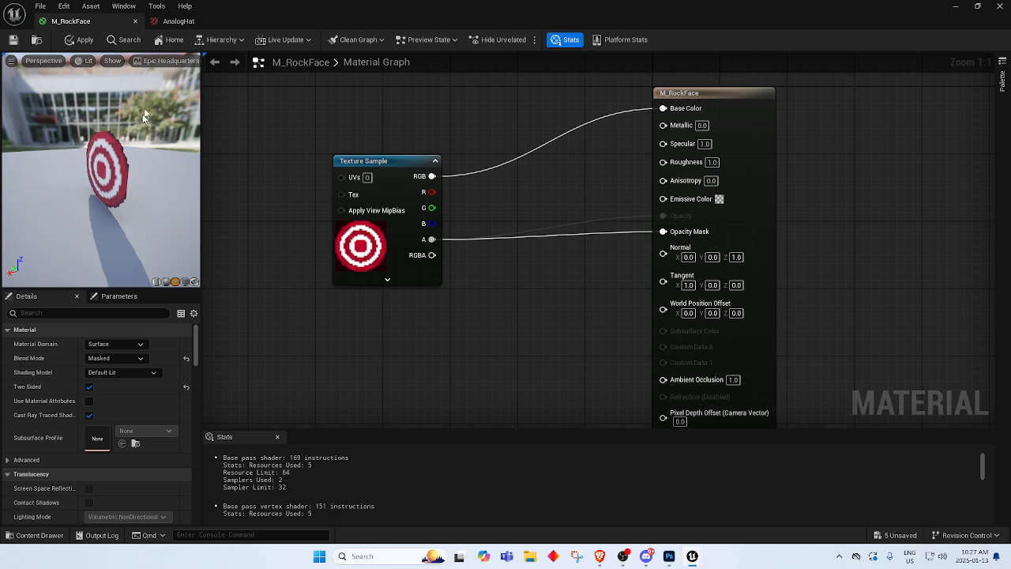
{"action": "scroll", "coordinate": [69, 199], "scroll_direction": "down", "scroll_amount": 1}
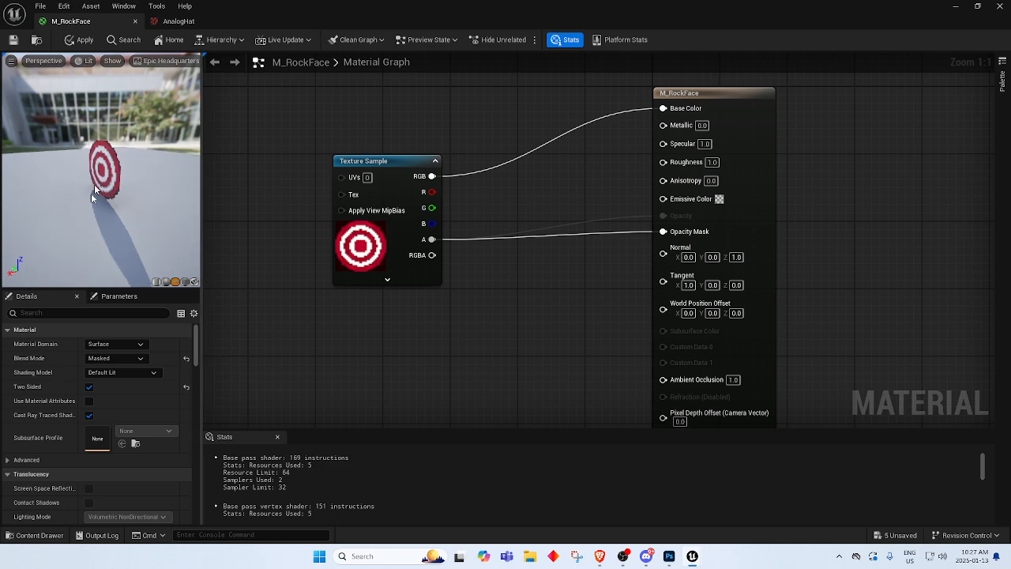
{"action": "scroll", "coordinate": [95, 185], "scroll_direction": "up", "scroll_amount": 2}
{"action": "scroll", "coordinate": [146, 107], "scroll_direction": "down", "scroll_amount": 2}
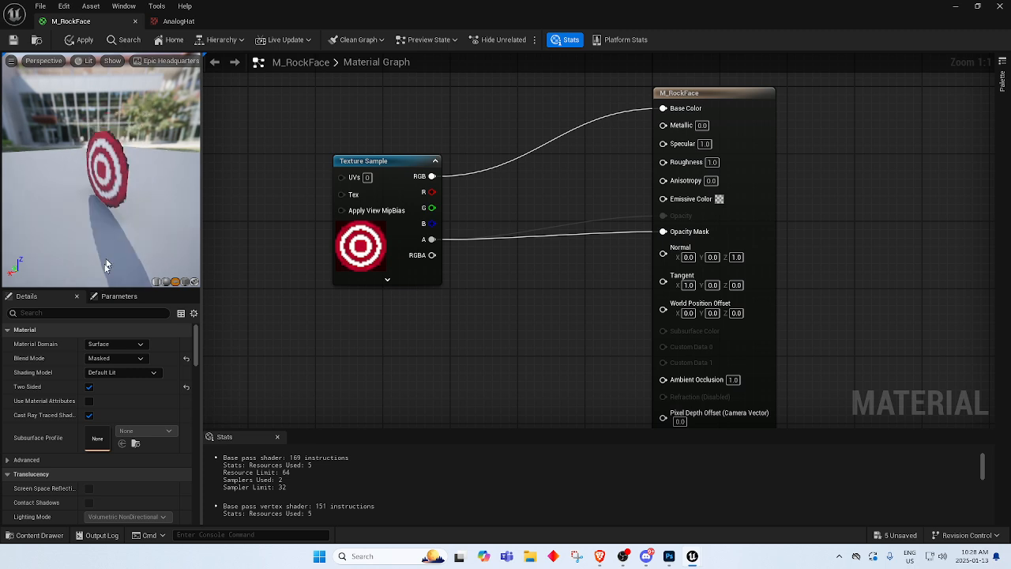
Disable Two Sided for M_RockFace and compare the back and front of the preview plane.
{"action": "left_click", "coordinate": [89, 388]}
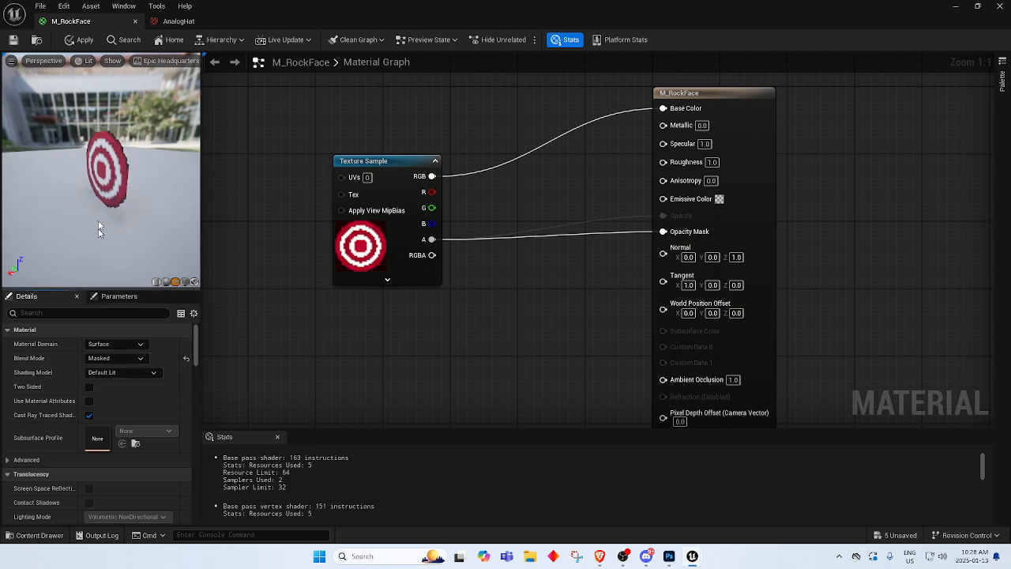
{"action": "left_click_drag", "start_coordinate": [132, 169], "coordinate": [143, 175]}
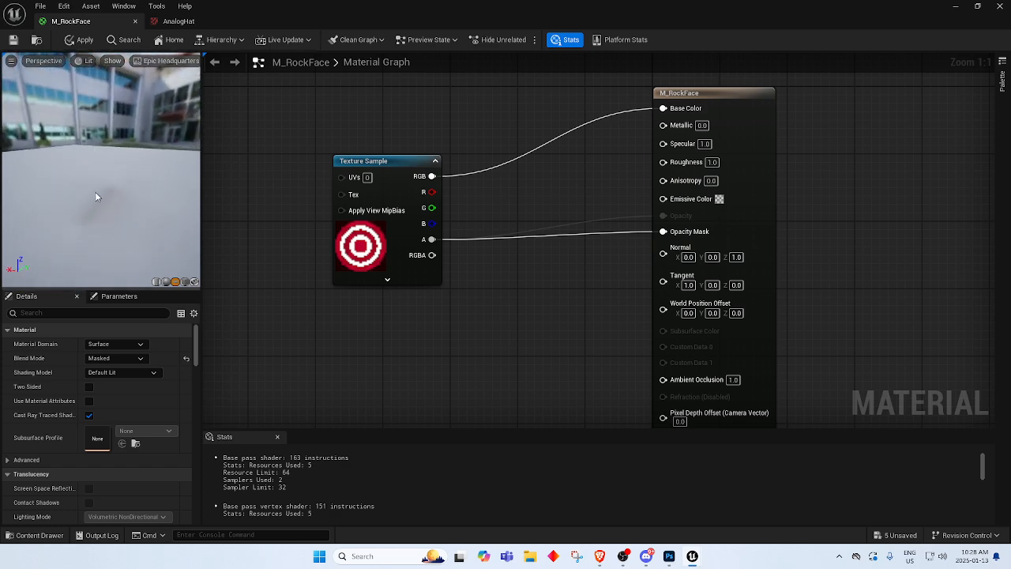
{"action": "left_click_drag", "start_coordinate": [95, 197], "coordinate": [72, 210]}
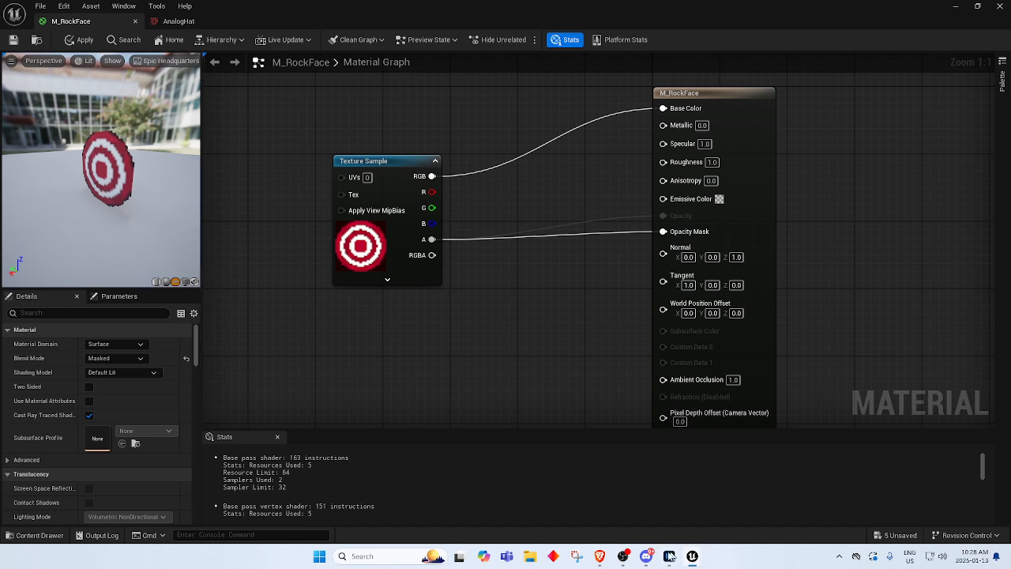
Switch to Discord and look through the participants in the Lounge voice channel.
{"action": "left_click", "coordinate": [646, 556]}
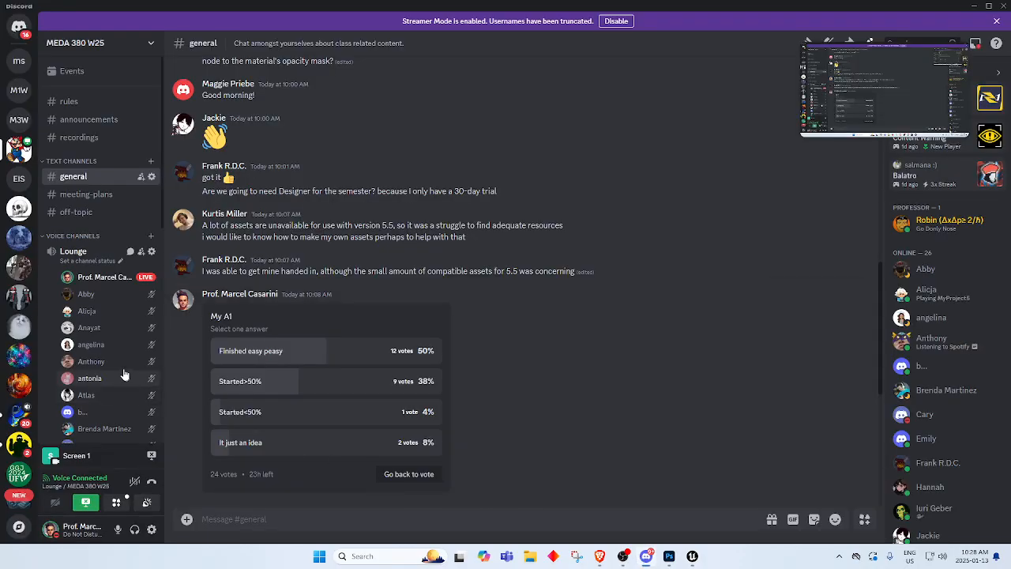
{"action": "scroll", "coordinate": [123, 372], "scroll_direction": "down", "scroll_amount": 2}
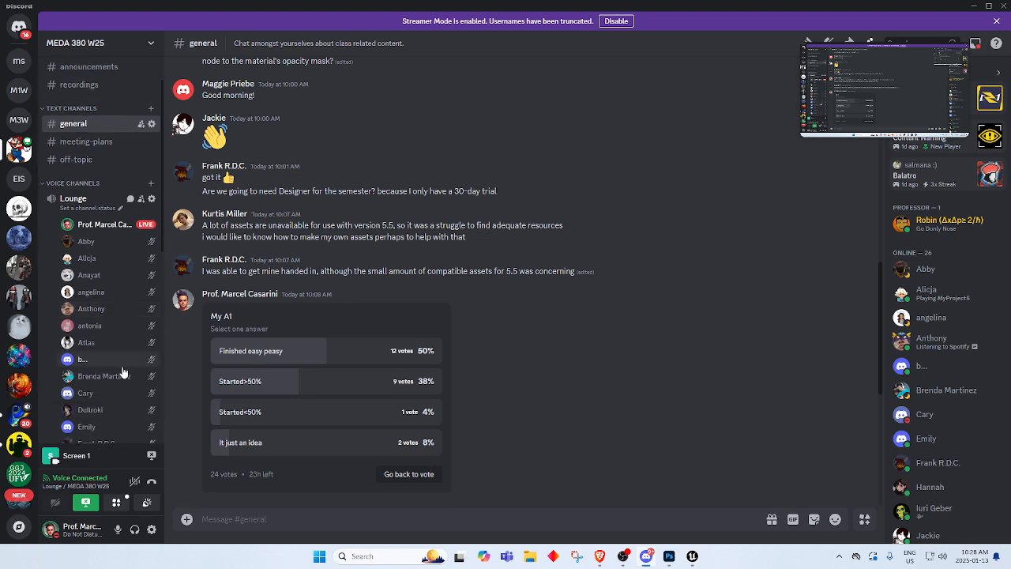
Server-mute the one participant without a mute mark in the Lounge voice channel, and return to Unreal Editor's M_RockFace graph.
{"action": "scroll", "coordinate": [121, 372], "scroll_direction": "down", "scroll_amount": 3}
{"action": "scroll", "coordinate": [121, 371], "scroll_direction": "down", "scroll_amount": 3}
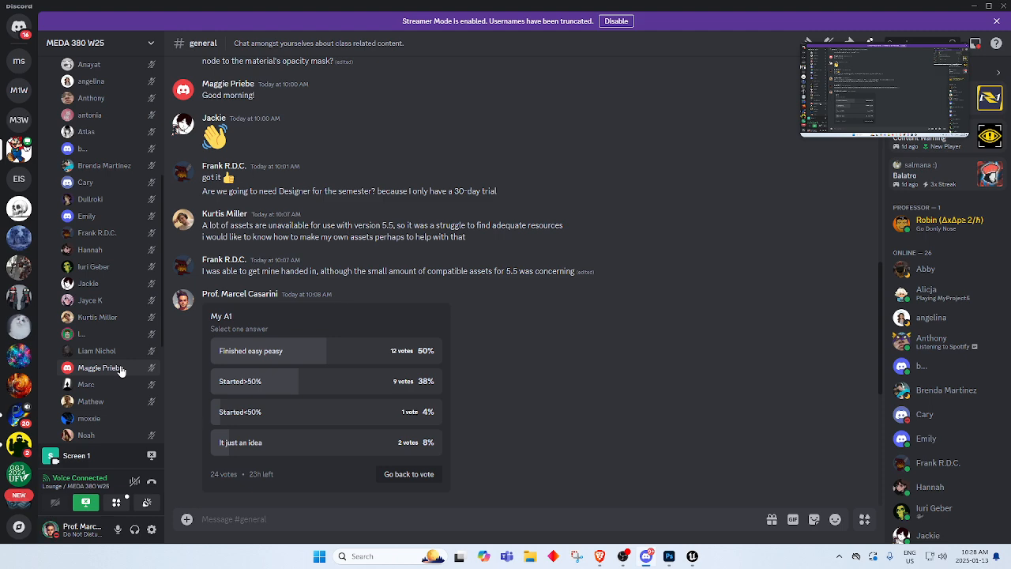
{"action": "scroll", "coordinate": [121, 372], "scroll_direction": "down", "scroll_amount": 2}
{"action": "right_click", "coordinate": [120, 315]}
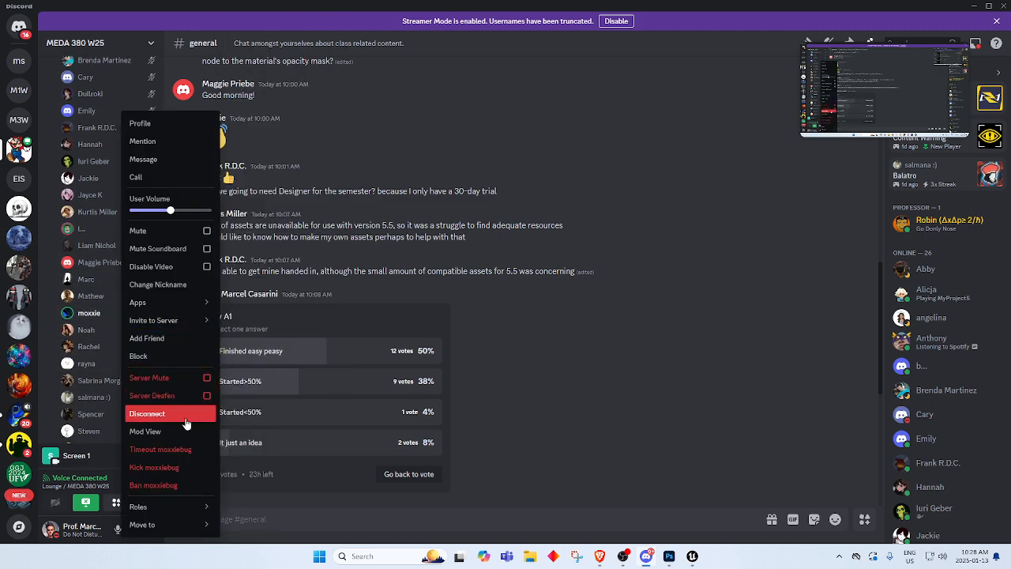
{"action": "left_click", "coordinate": [186, 380]}
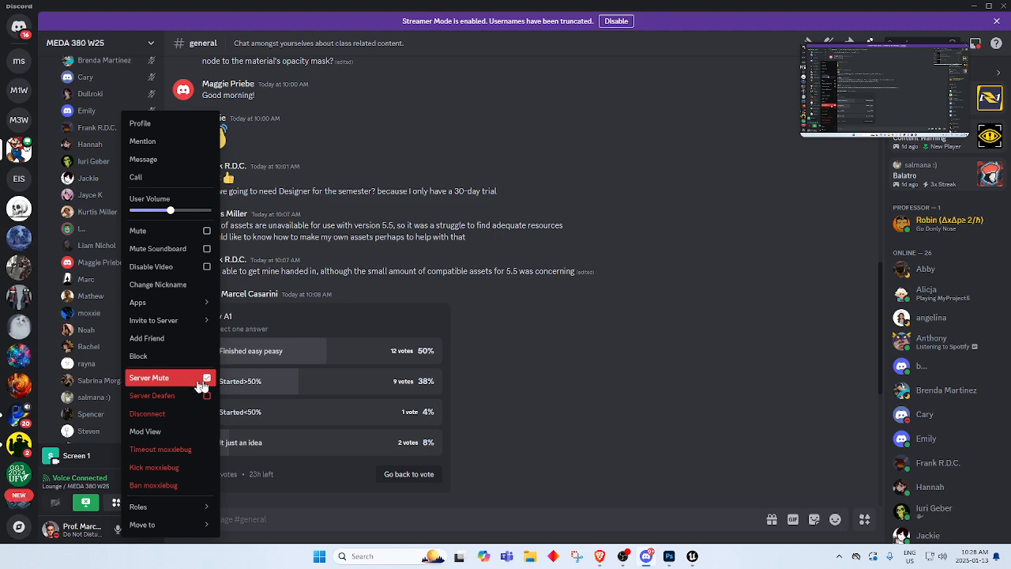
{"action": "left_click", "coordinate": [528, 407]}
{"action": "scroll", "coordinate": [117, 365], "scroll_direction": "up", "scroll_amount": 8}
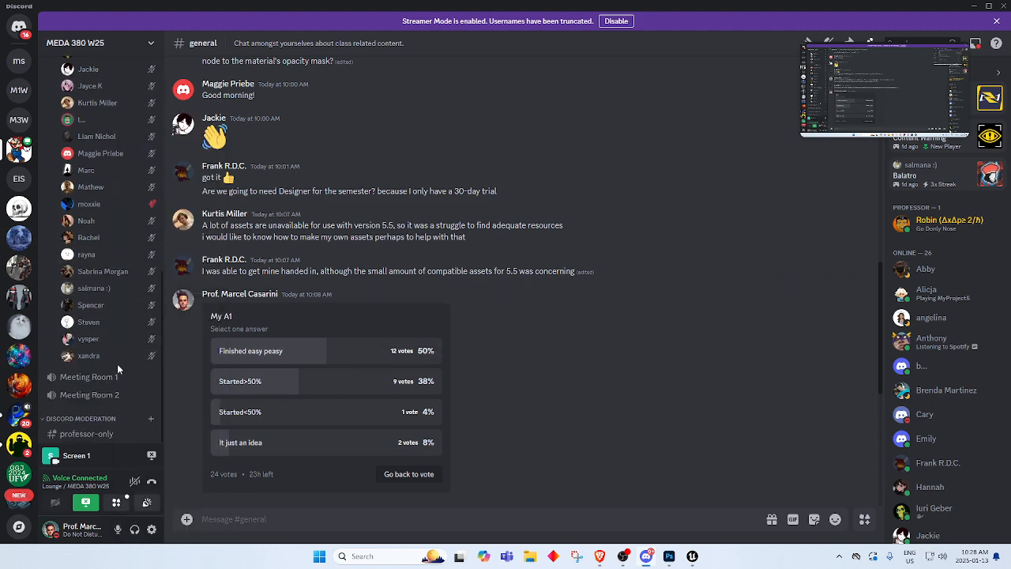
{"action": "left_click", "coordinate": [973, 6]}
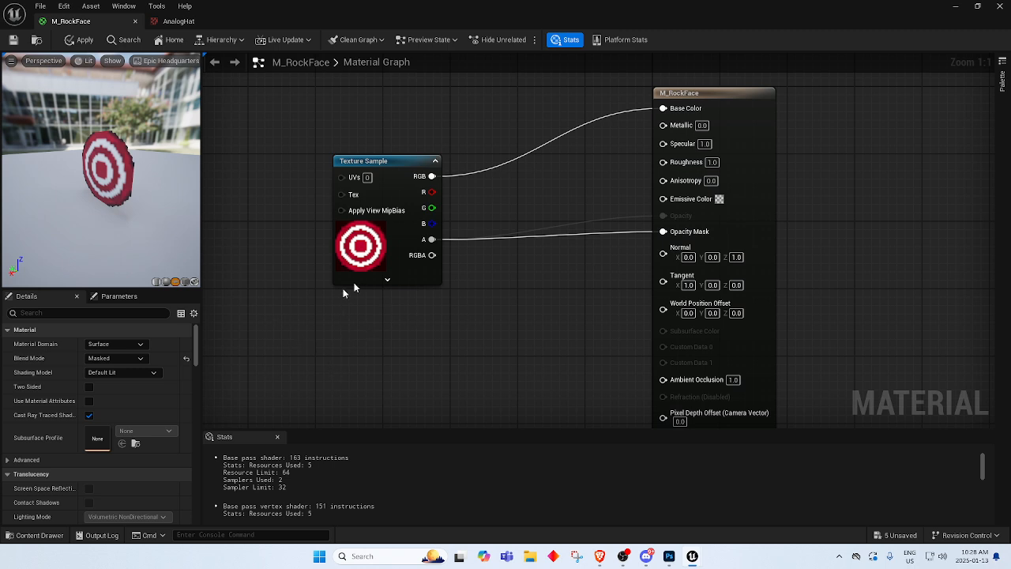
Dock the M_RockFace and AnalogHat editors into the main level editor window and show ThirdPersonMap.
{"action": "mouse_move", "coordinate": [692, 558]}
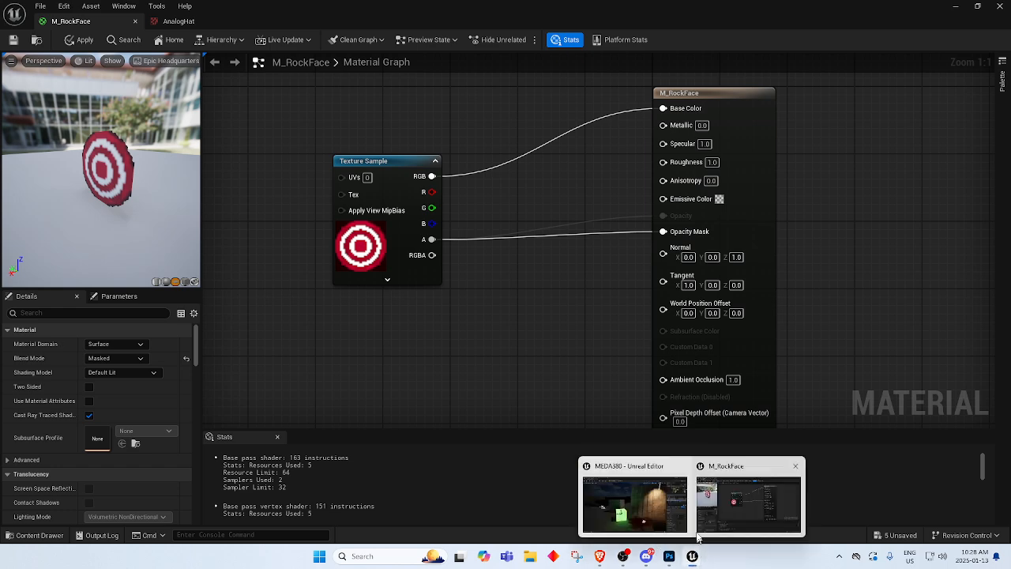
{"action": "left_click", "coordinate": [664, 505]}
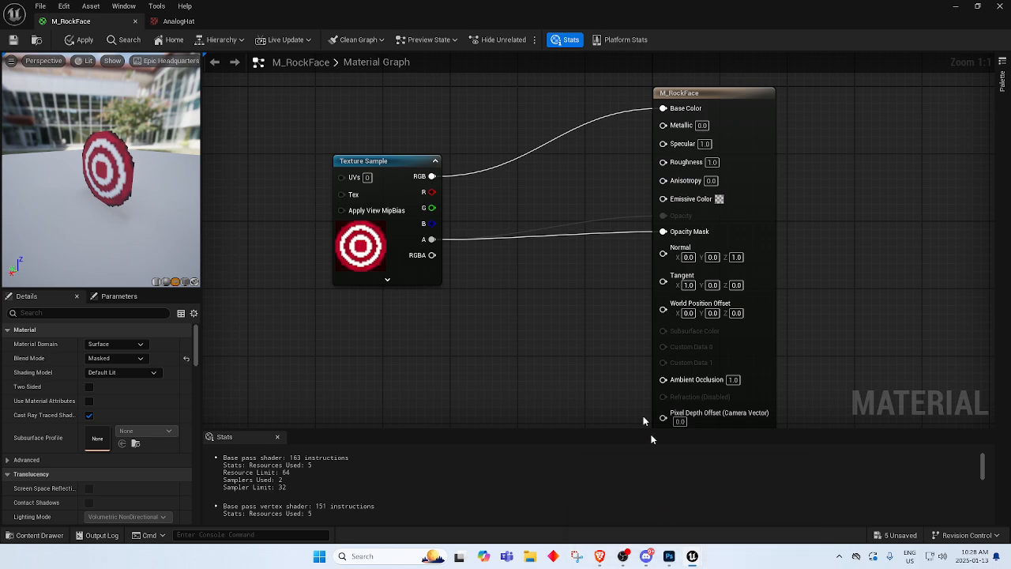
{"action": "left_click_drag", "start_coordinate": [92, 21], "coordinate": [381, 135]}
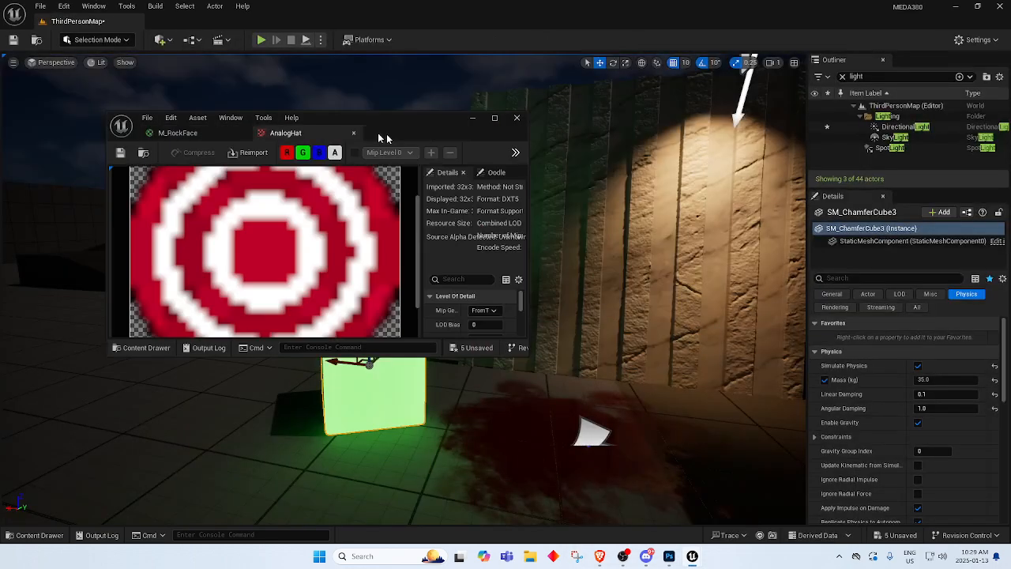
{"action": "left_click_drag", "start_coordinate": [178, 132], "coordinate": [223, 23]}
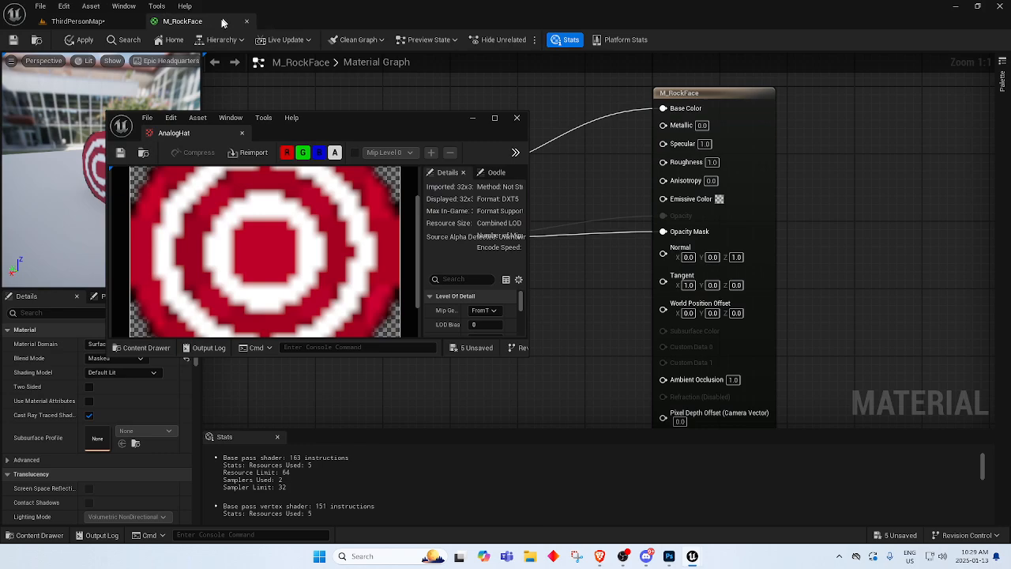
{"action": "left_click_drag", "start_coordinate": [220, 132], "coordinate": [299, 21]}
{"action": "left_click", "coordinate": [77, 21]}
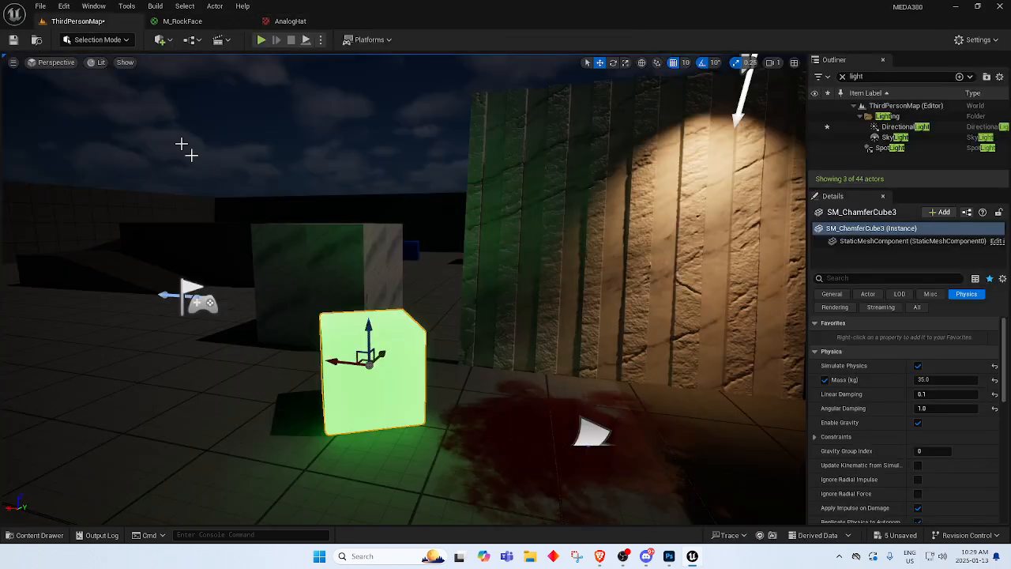
Move the SpotLight behind the ribbed wall to Y 1330, rotate it to shine back toward the room, and inspect the light passing through.
{"action": "mouse_move", "coordinate": [435, 312]}
{"action": "right_mouse_down"}
{"action": "mouse_move", "coordinate": [537, 336]}
{"action": "mouse_move", "coordinate": [506, 316]}
{"action": "mouse_move", "coordinate": [463, 332]}
{"action": "mouse_move", "coordinate": [431, 309]}
{"action": "right_mouse_up"}
{"action": "left_click", "coordinate": [372, 238]}
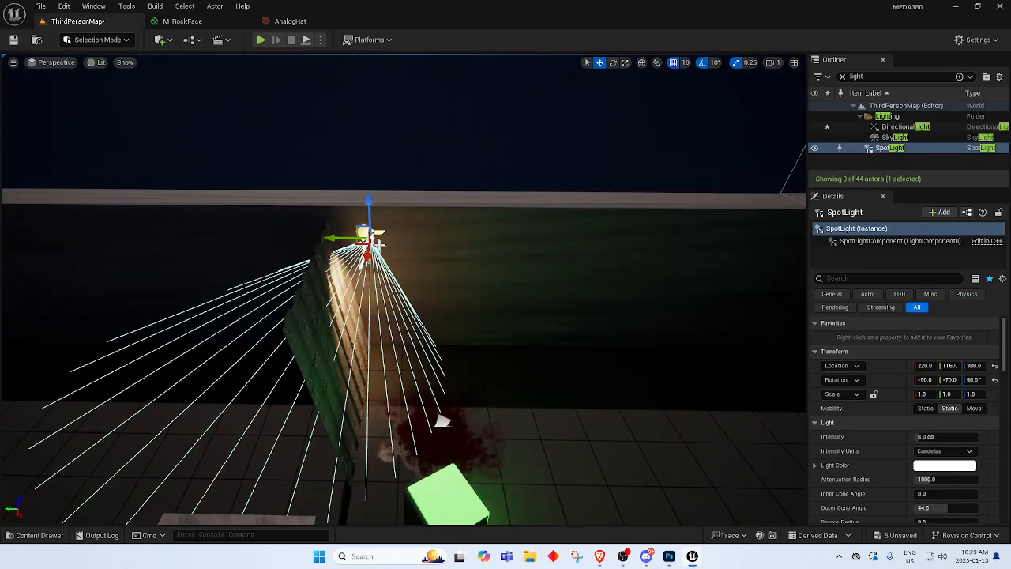
{"action": "left_click_drag", "start_coordinate": [332, 237], "coordinate": [246, 235]}
{"action": "key", "text": "e"}
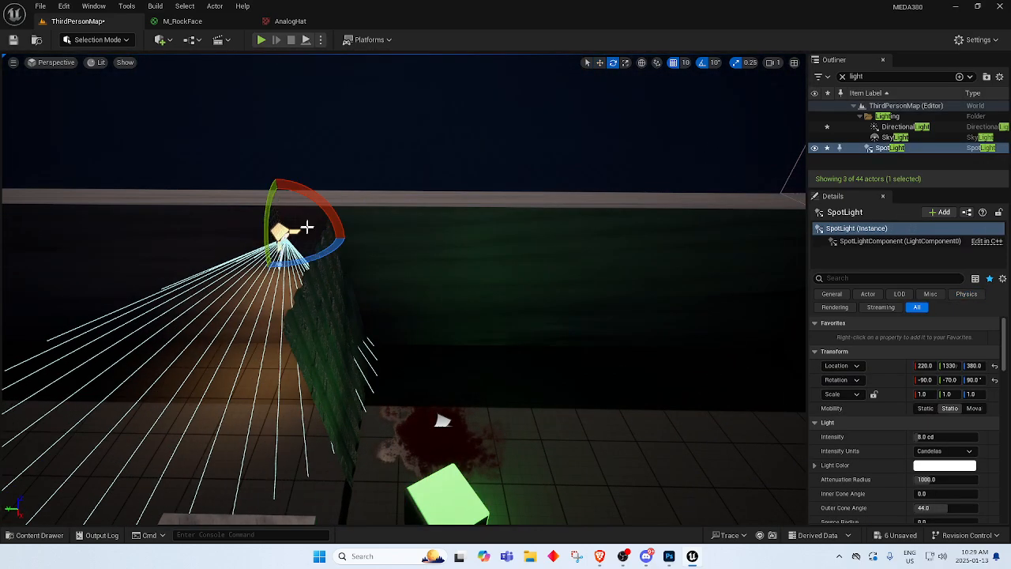
{"action": "left_click_drag", "start_coordinate": [321, 199], "coordinate": [277, 183]}
{"action": "key", "text": "q"}
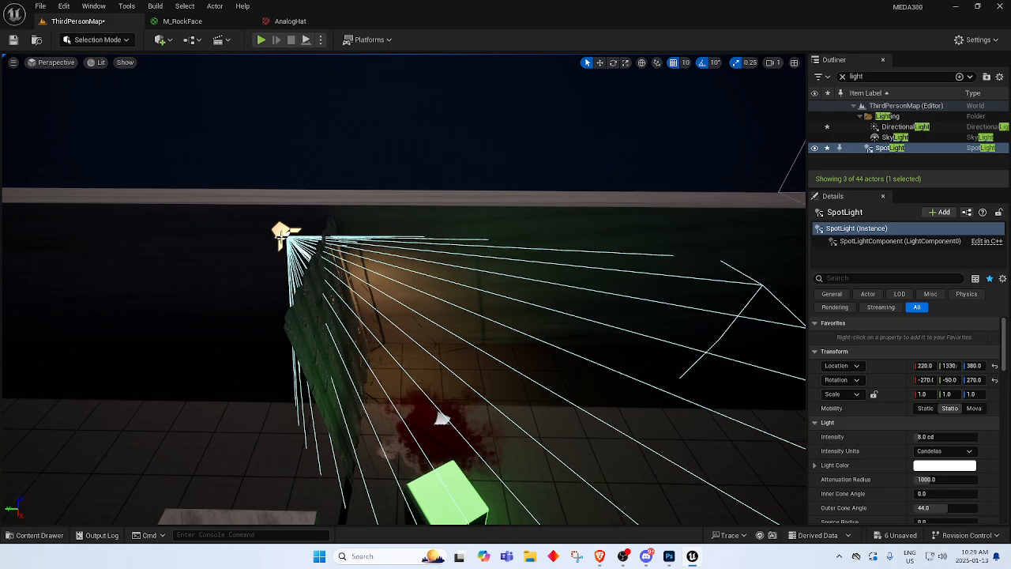
{"action": "right_click_drag", "start_coordinate": [285, 233], "coordinate": [131, 257]}
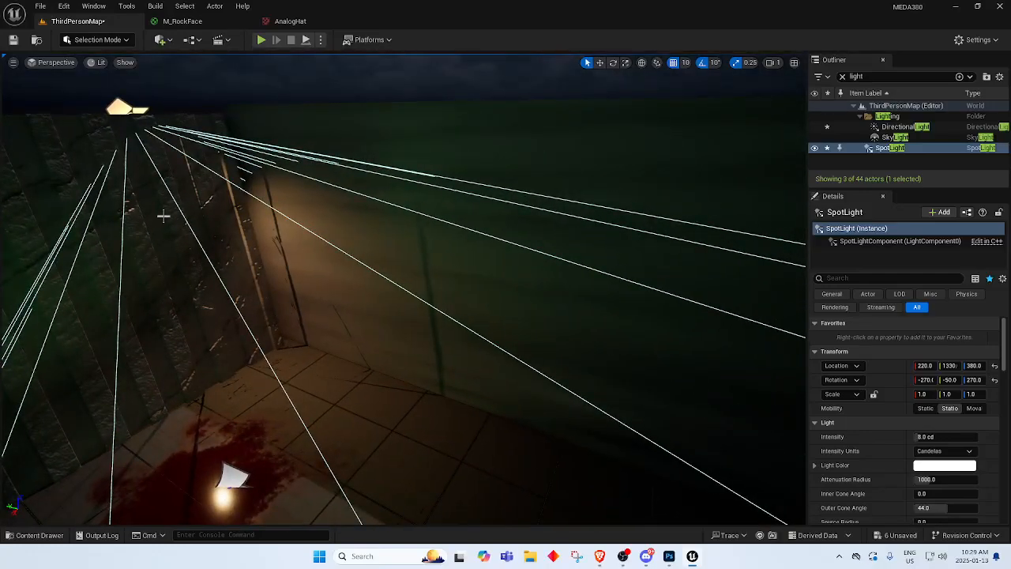
{"action": "right_click_drag", "start_coordinate": [241, 270], "coordinate": [217, 228]}
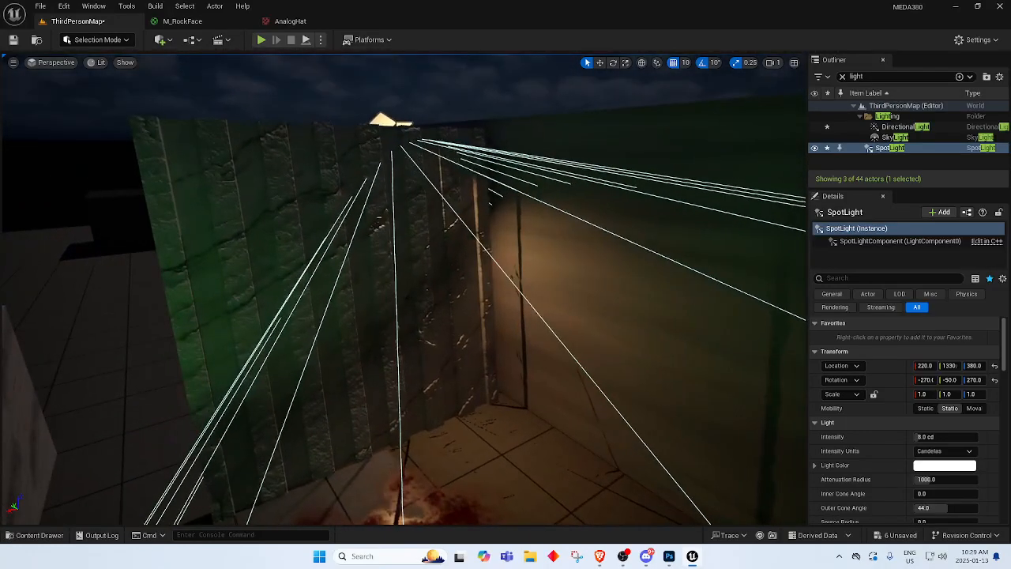
Select the ribbed Rectangle wall in the level and browse to the project's top-level Content folder.
{"action": "left_click", "coordinate": [217, 228]}
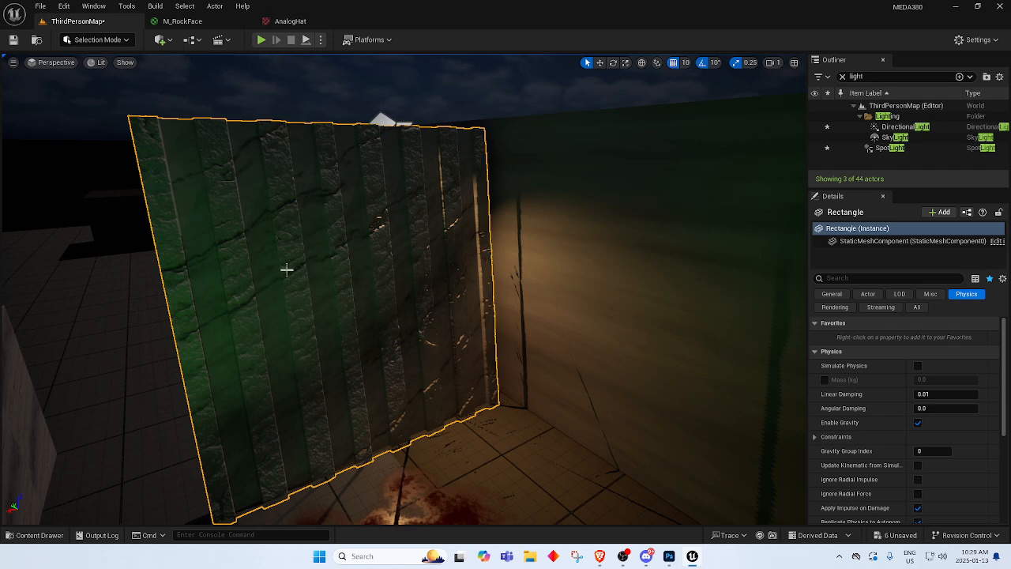
{"action": "left_click", "coordinate": [38, 536]}
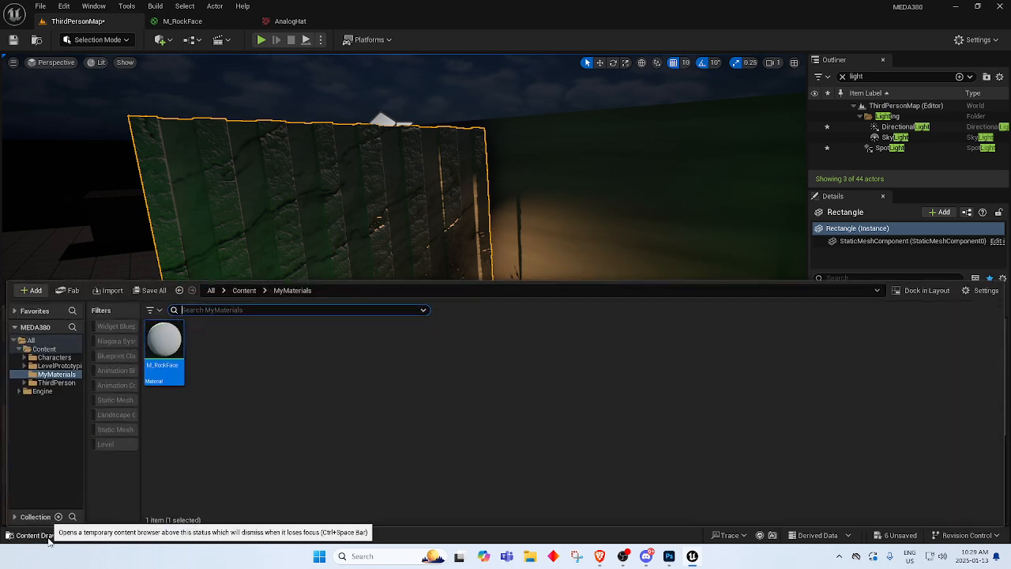
{"action": "left_click", "coordinate": [248, 290]}
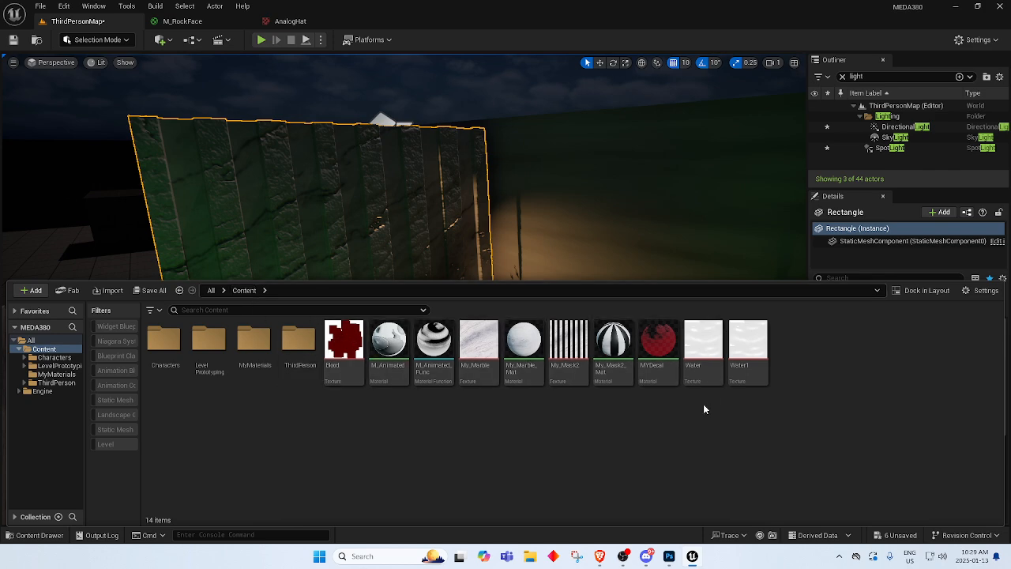
{"action": "double_click", "coordinate": [466, 362]}
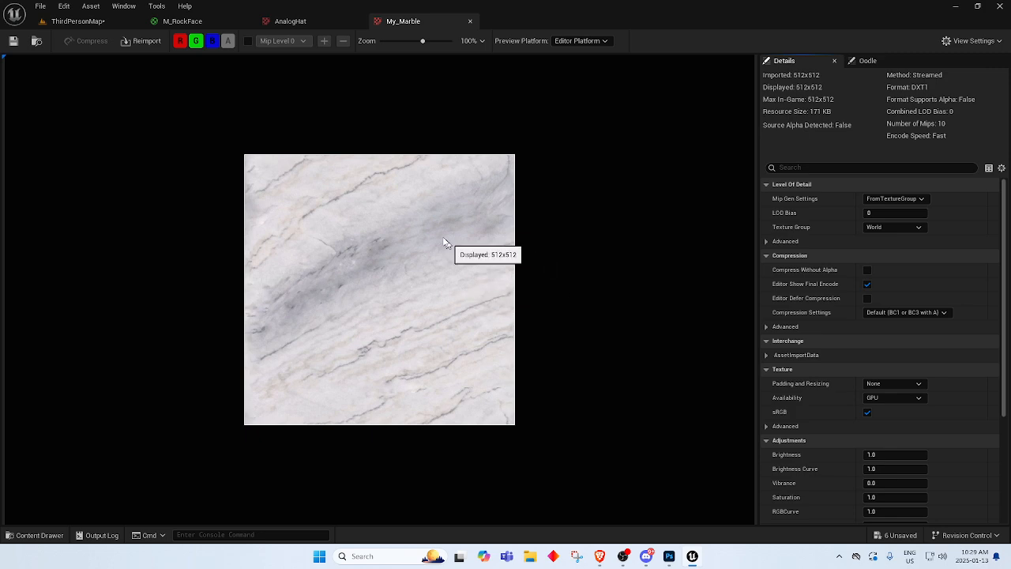
{"action": "left_click", "coordinate": [470, 20]}
{"action": "left_click", "coordinate": [106, 20]}
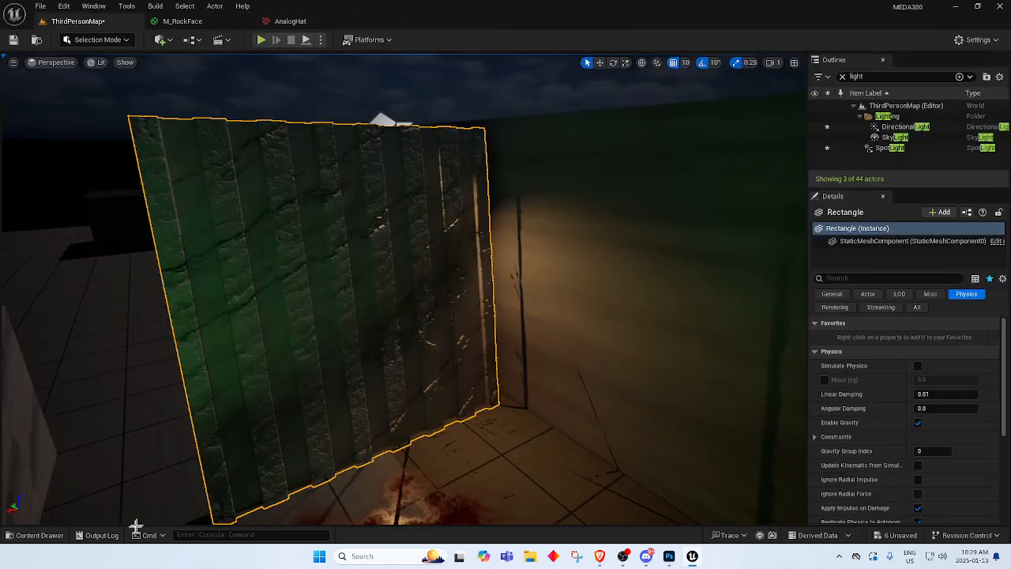
Open the My_Marble_Mat material from the Content folder and enable its Two Sided option.
{"action": "left_click", "coordinate": [35, 535]}
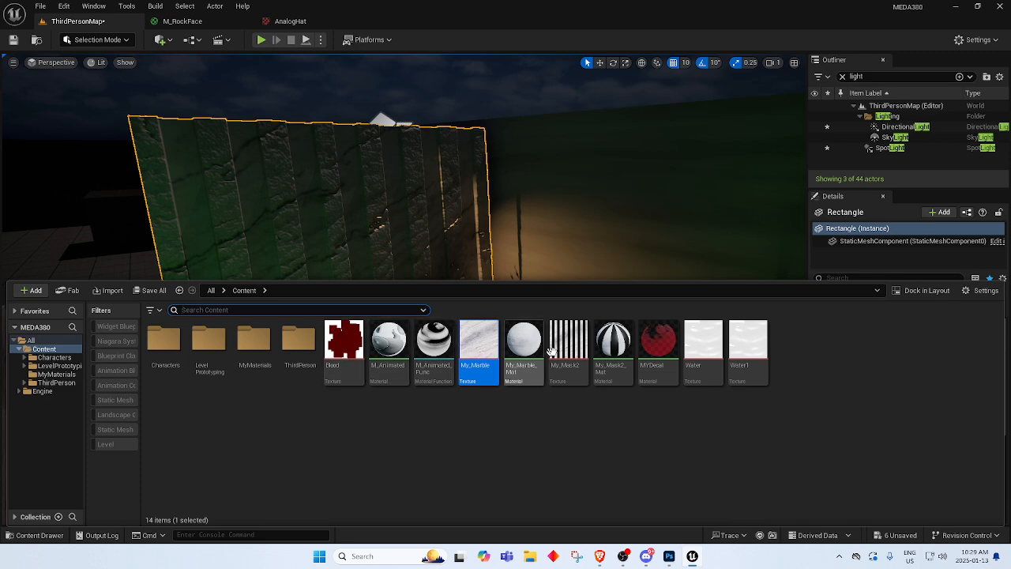
{"action": "left_click", "coordinate": [528, 354]}
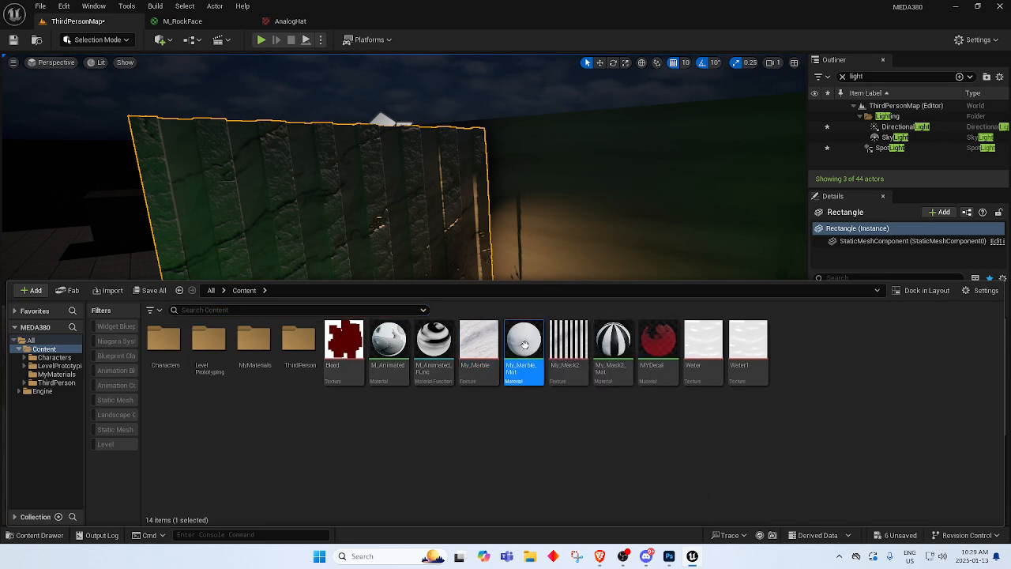
{"action": "double_click", "coordinate": [528, 354]}
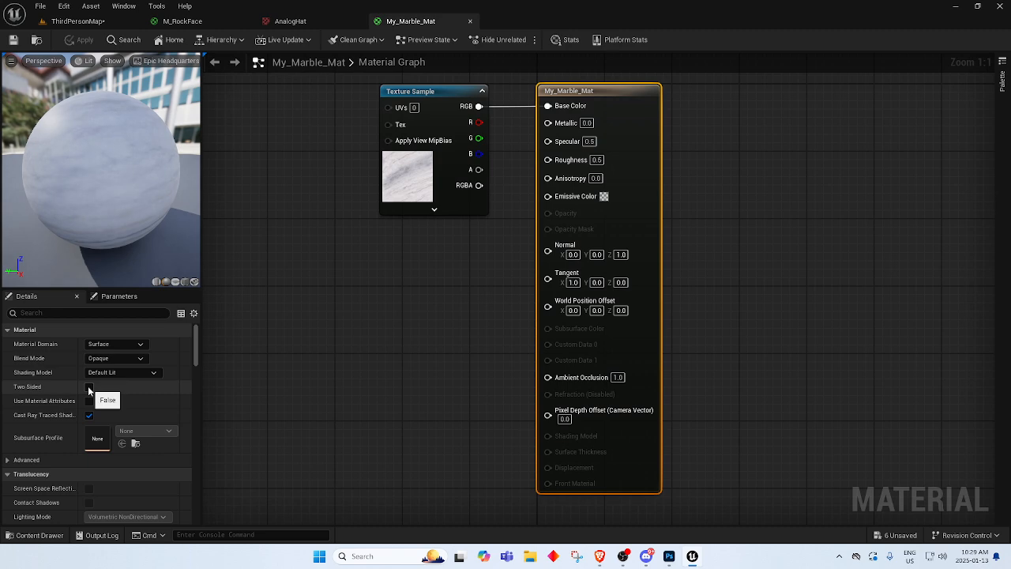
{"action": "left_click", "coordinate": [89, 386]}
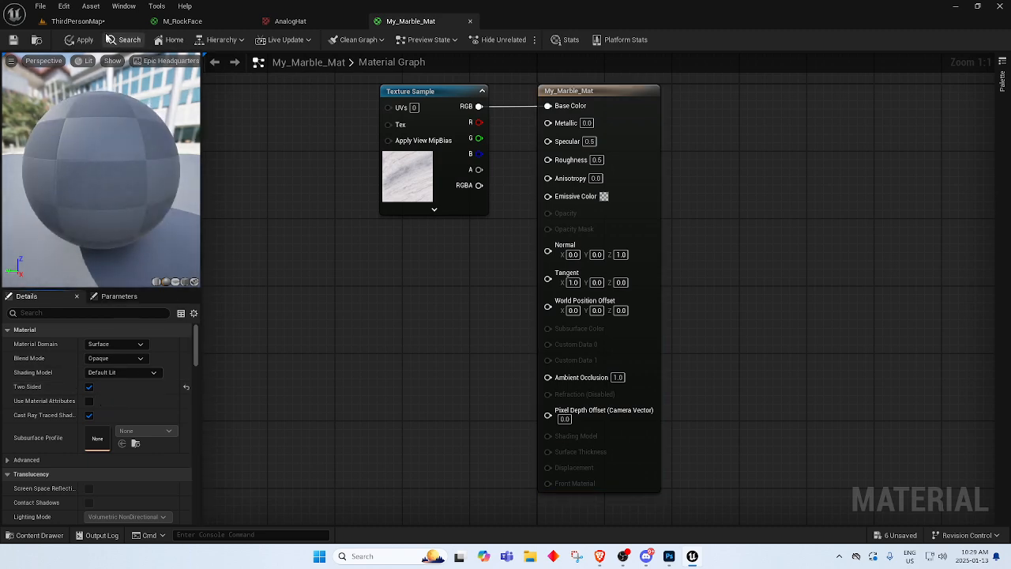
Float the My_Marble_Mat editor over ThirdPersonMap, save the material while watching the walls, and minimize its window.
{"action": "left_click_drag", "start_coordinate": [407, 22], "coordinate": [486, 165]}
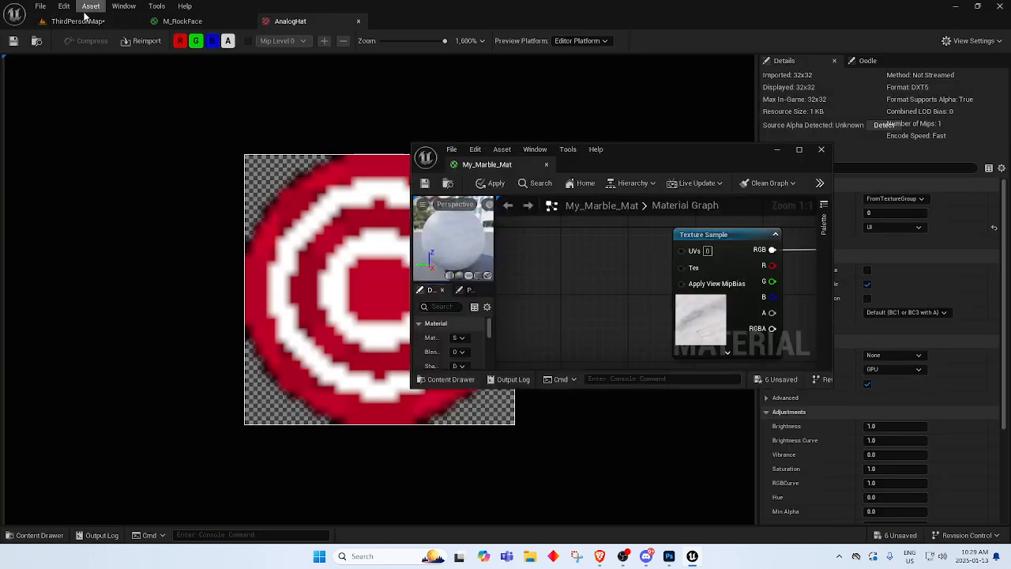
{"action": "left_click", "coordinate": [77, 21]}
{"action": "left_click_drag", "start_coordinate": [656, 162], "coordinate": [851, 165]}
{"action": "left_click", "coordinate": [620, 187]}
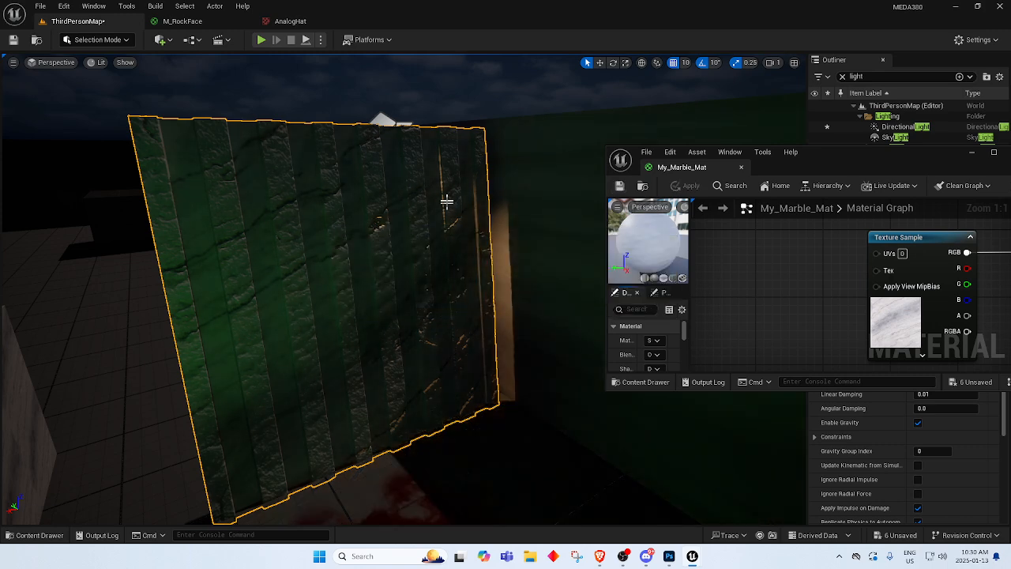
{"action": "left_click", "coordinate": [971, 152]}
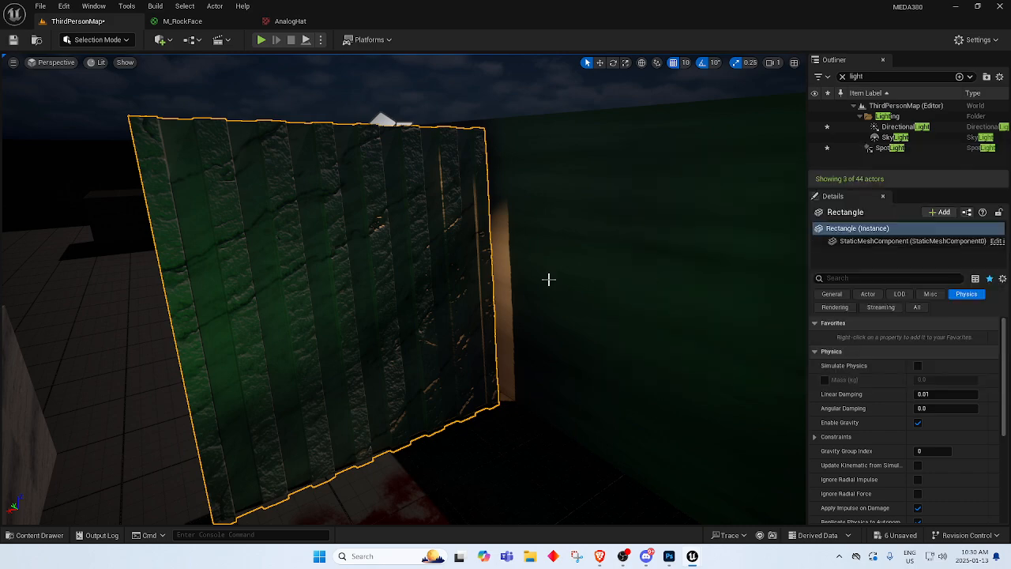
Move the SpotLight to X 340, Y 1660 farther behind the ribbed wall and inspect the lighting from the front.
{"action": "right_click_drag", "start_coordinate": [546, 277], "coordinate": [557, 283]}
{"action": "mouse_move", "coordinate": [446, 341]}
{"action": "right_mouse_down"}
{"action": "mouse_move", "coordinate": [467, 345]}
{"action": "mouse_move", "coordinate": [446, 342]}
{"action": "right_mouse_up"}
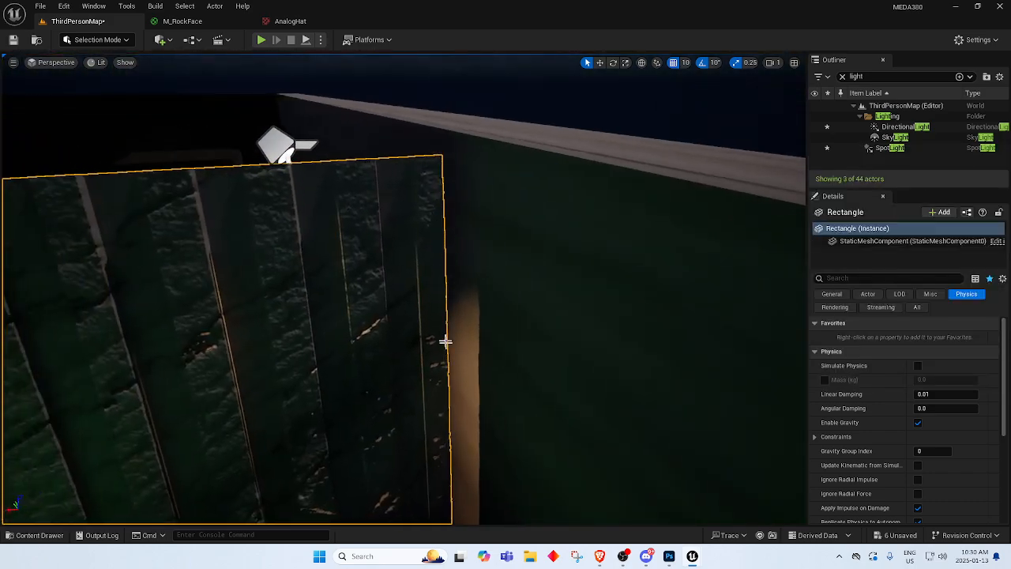
{"action": "left_click", "coordinate": [267, 140]}
{"action": "right_click_drag", "start_coordinate": [333, 199], "coordinate": [333, 199]}
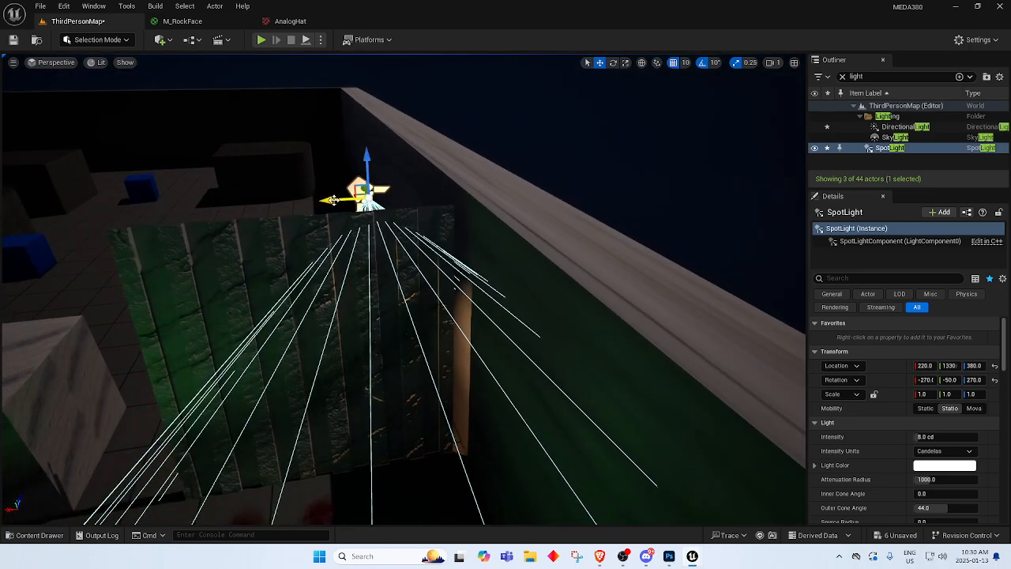
{"action": "left_click_drag", "start_coordinate": [333, 199], "coordinate": [244, 199]}
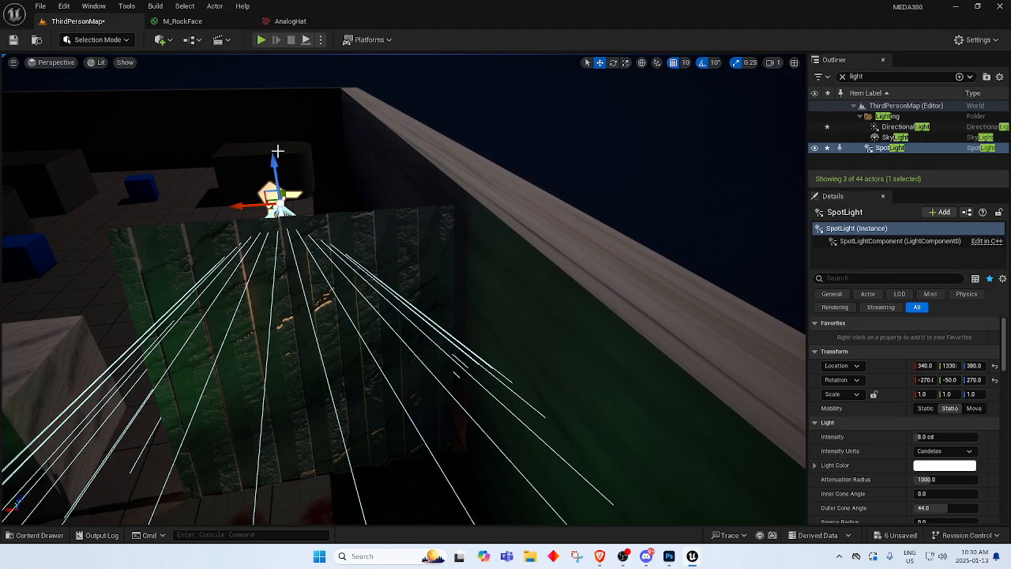
{"action": "mouse_move", "coordinate": [303, 242]}
{"action": "right_mouse_down"}
{"action": "mouse_move", "coordinate": [298, 232]}
{"action": "mouse_move", "coordinate": [303, 242]}
{"action": "right_mouse_up"}
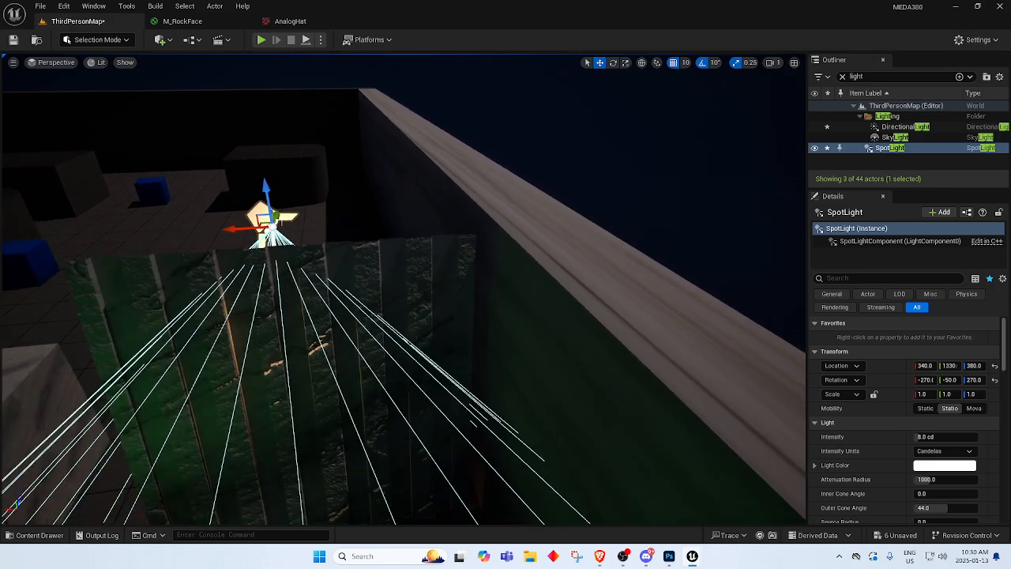
{"action": "left_click_drag", "start_coordinate": [283, 215], "coordinate": [293, 158]}
{"action": "right_click_drag", "start_coordinate": [286, 185], "coordinate": [474, 174]}
{"action": "right_click_drag", "start_coordinate": [318, 306], "coordinate": [355, 309]}
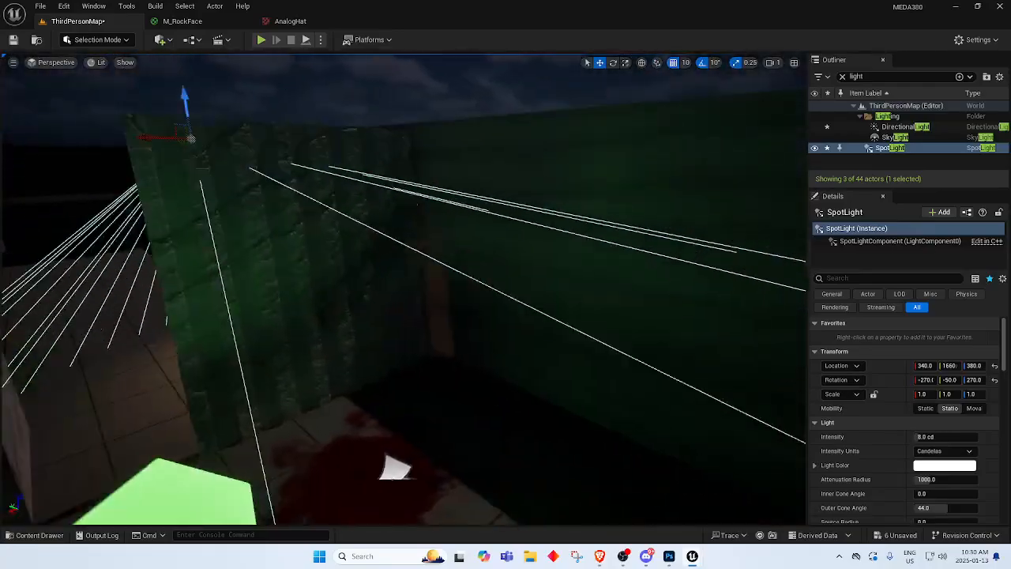
{"action": "right_click_drag", "start_coordinate": [235, 271], "coordinate": [273, 276]}
{"action": "mouse_move", "coordinate": [278, 316]}
{"action": "right_mouse_down"}
{"action": "mouse_move", "coordinate": [237, 312]}
{"action": "mouse_move", "coordinate": [277, 316]}
{"action": "right_mouse_up"}
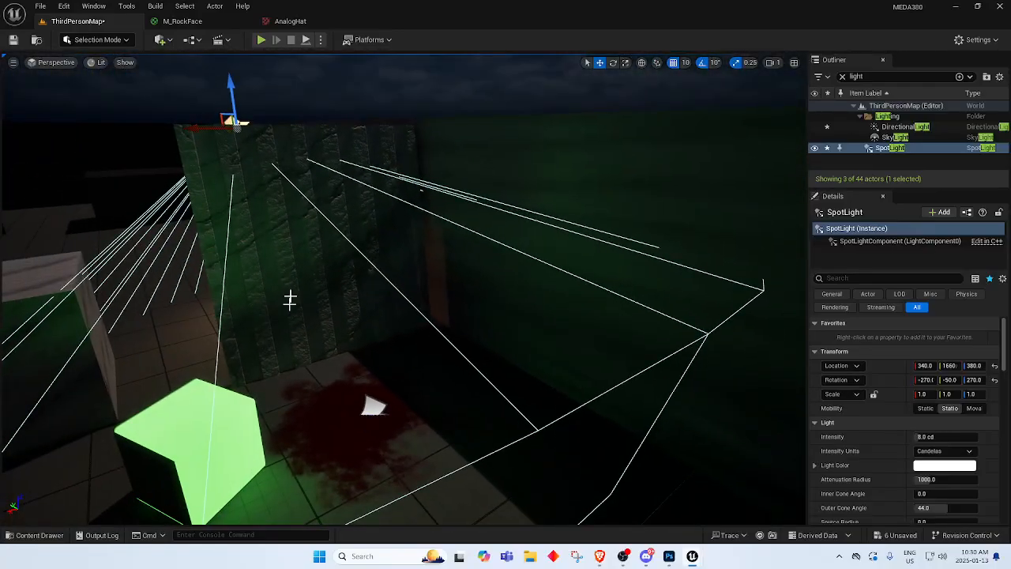
Return to the M_RockFace material and enable its Two Sided option.
{"action": "left_click", "coordinate": [198, 21]}
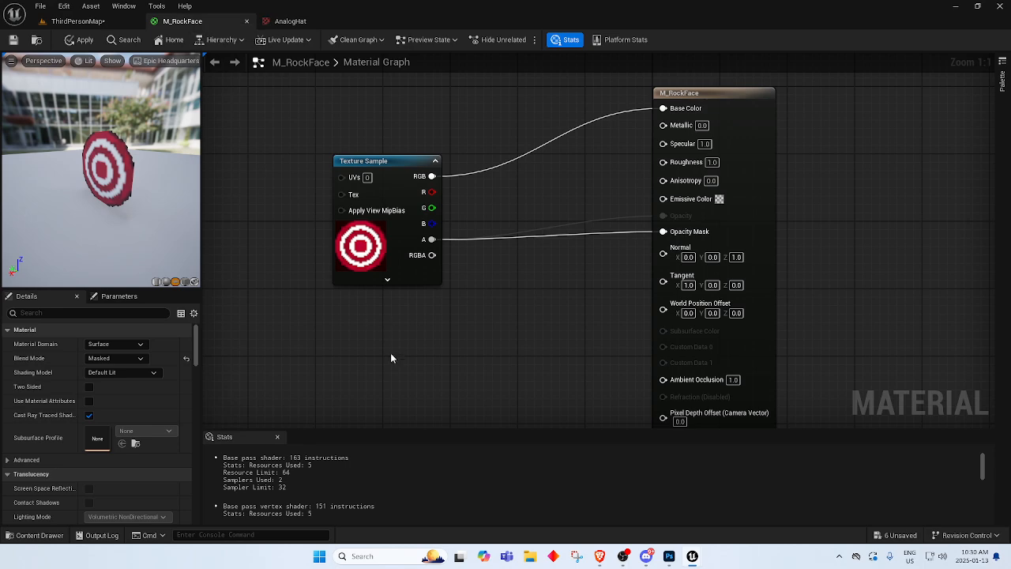
{"action": "left_click", "coordinate": [88, 386]}
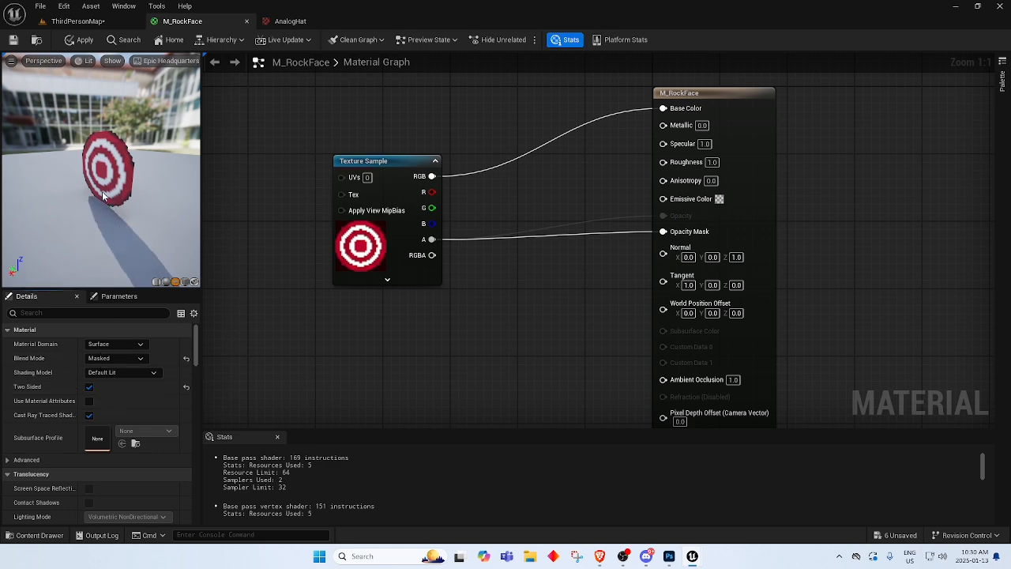
Turn M_RockFace's Two Sided option off and back on to compare the preview plane.
{"action": "left_click", "coordinate": [88, 386]}
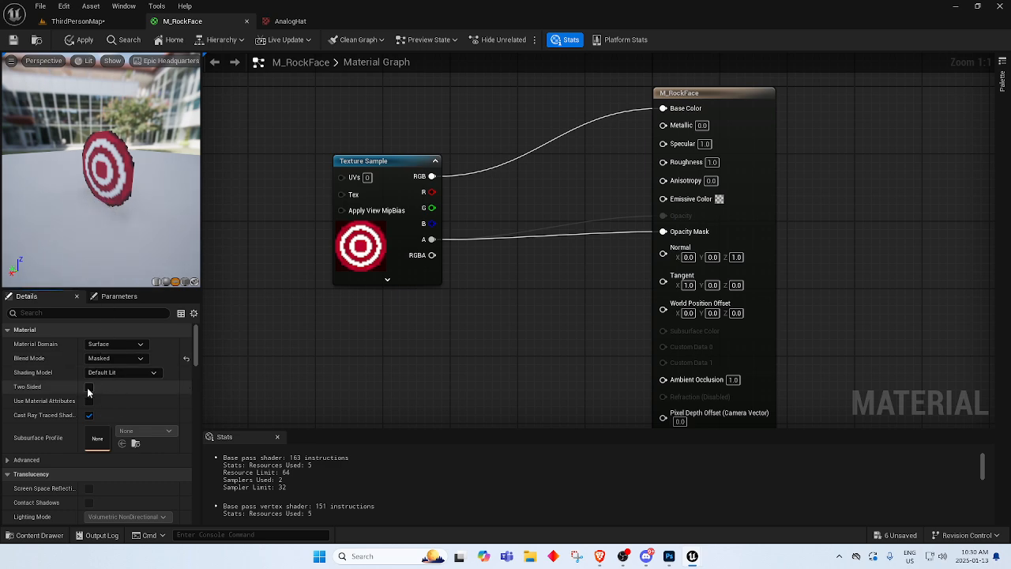
{"action": "left_click", "coordinate": [88, 387]}
{"action": "left_click_drag", "start_coordinate": [180, 243], "coordinate": [181, 243]}
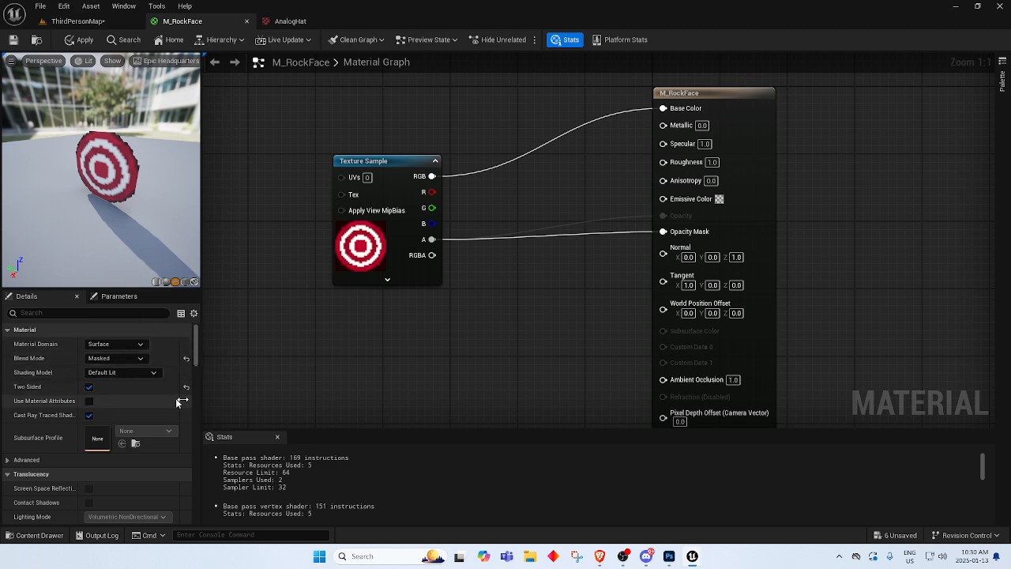
Reposition the AnalogHat Texture Sample node and connect its RGB output to the material's Normal input as well.
{"action": "right_click_drag", "start_coordinate": [506, 346], "coordinate": [513, 323]}
{"action": "left_click_drag", "start_coordinate": [348, 130], "coordinate": [373, 78]}
{"action": "right_click_drag", "start_coordinate": [602, 246], "coordinate": [541, 324]}
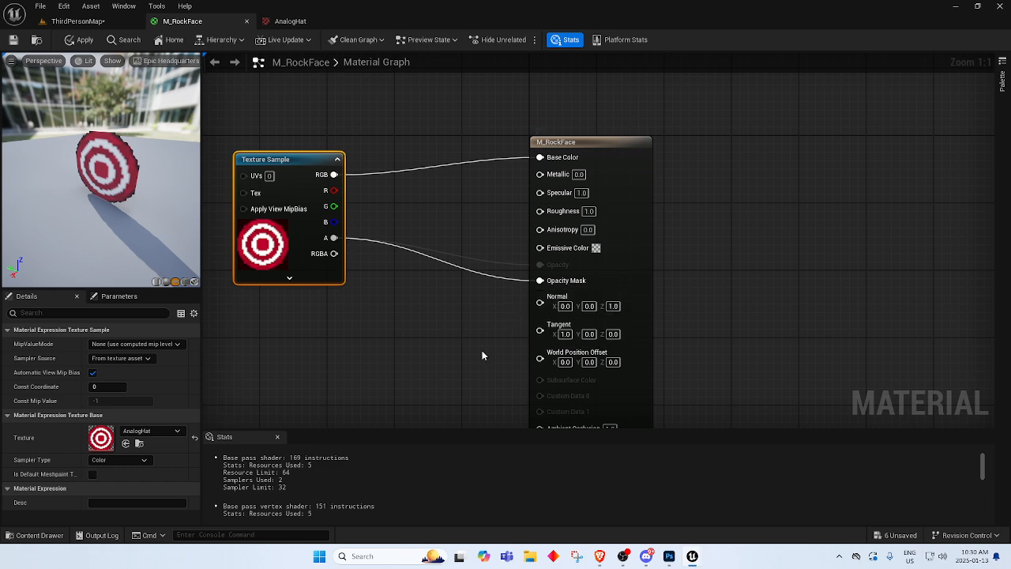
{"action": "right_click_drag", "start_coordinate": [484, 376], "coordinate": [465, 303]}
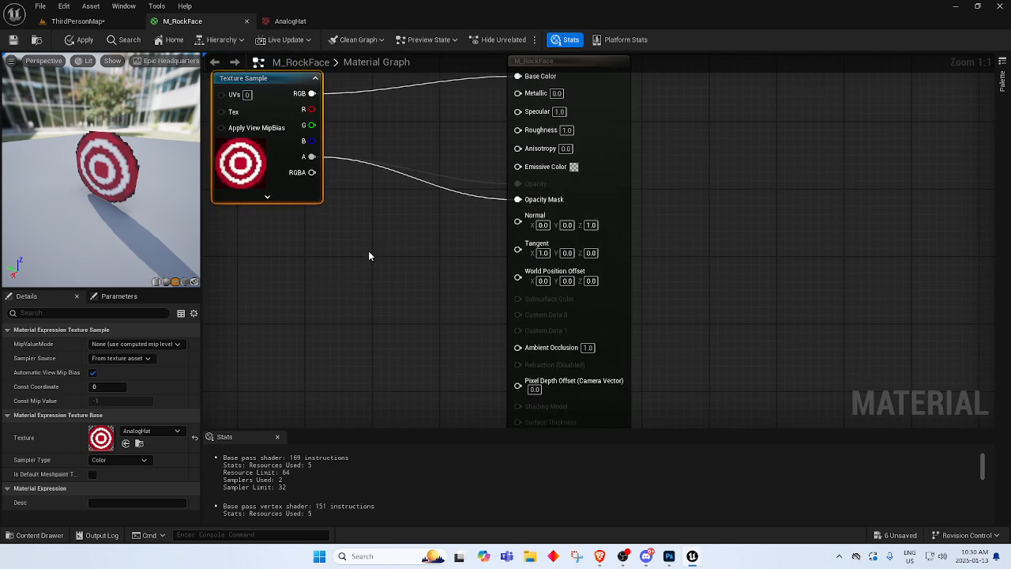
{"action": "scroll", "coordinate": [104, 173], "scroll_direction": "down", "scroll_amount": 2}
{"action": "scroll", "coordinate": [102, 179], "scroll_direction": "up", "scroll_amount": 5}
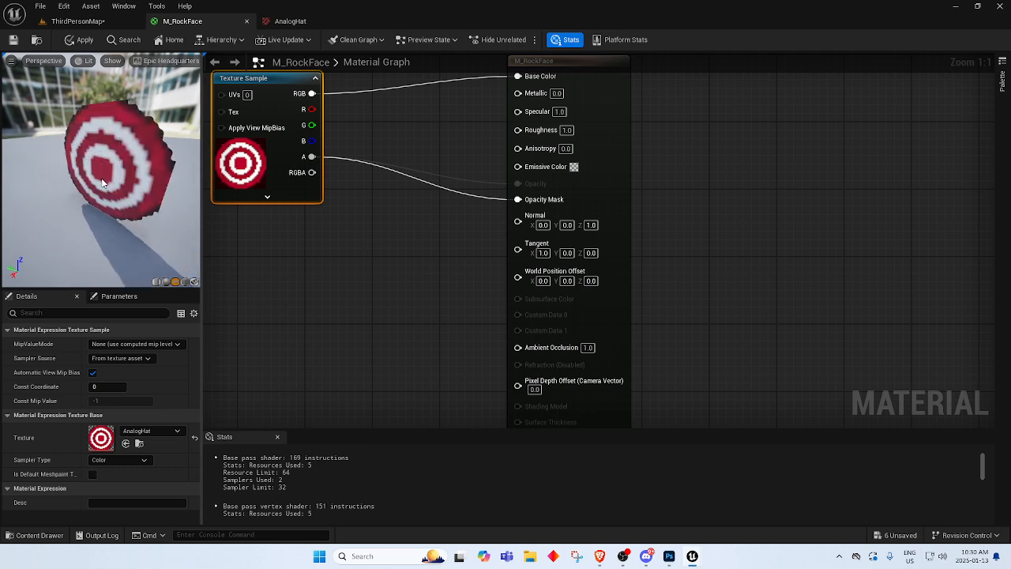
{"action": "scroll", "coordinate": [418, 293], "scroll_direction": "down", "scroll_amount": 1}
{"action": "right_click_drag", "start_coordinate": [418, 293], "coordinate": [459, 293]}
{"action": "left_click_drag", "start_coordinate": [349, 125], "coordinate": [527, 242]}
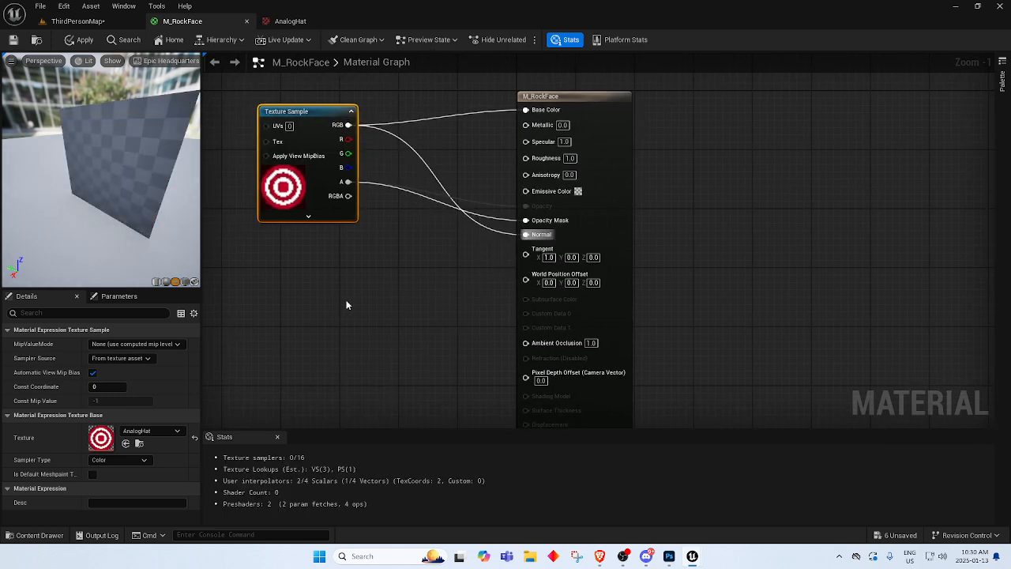
Inspect the preview plane from the front and disconnect the Texture Sample's alpha output from Opacity Mask.
{"action": "left_click_drag", "start_coordinate": [166, 241], "coordinate": [206, 237]}
{"action": "left_click", "coordinate": [357, 279]}
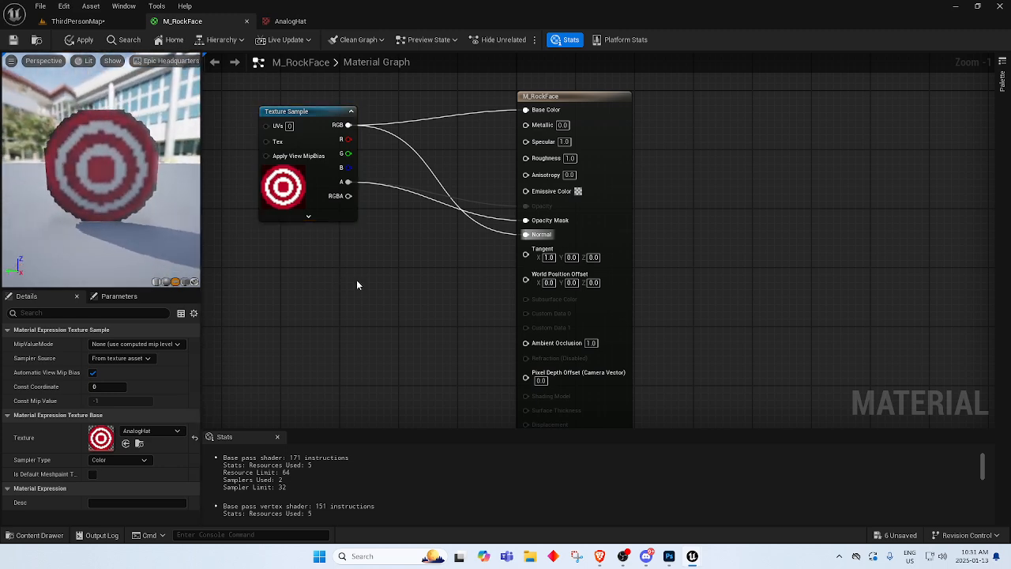
{"action": "left_click", "coordinate": [348, 181], "text": "alt"}
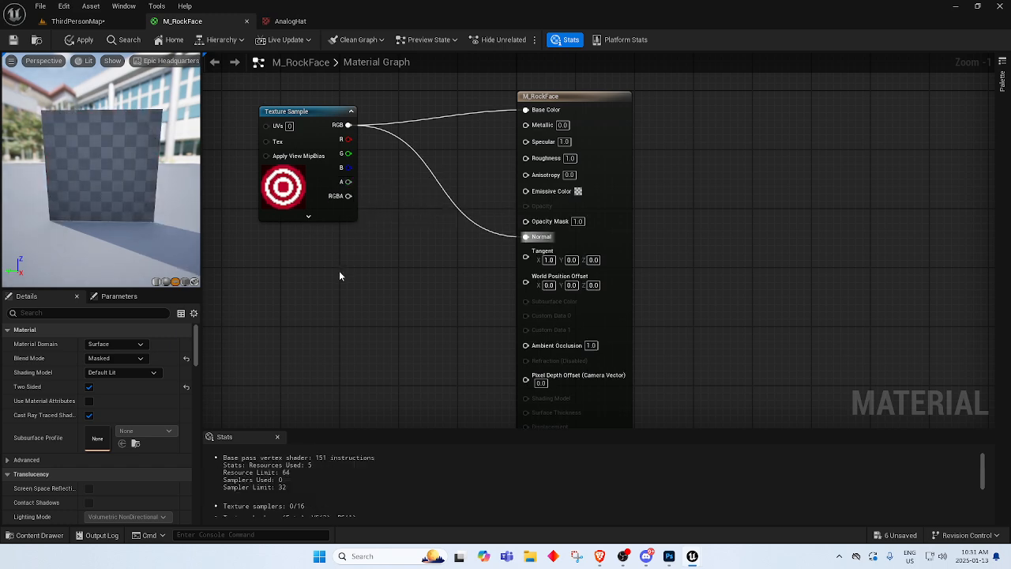
Add a second Texture Sample node below the first and assign it the BaseFlattenNormalMap_VT texture.
{"action": "right_click_drag", "start_coordinate": [339, 301], "coordinate": [335, 306]}
{"action": "type", "text": "text"}
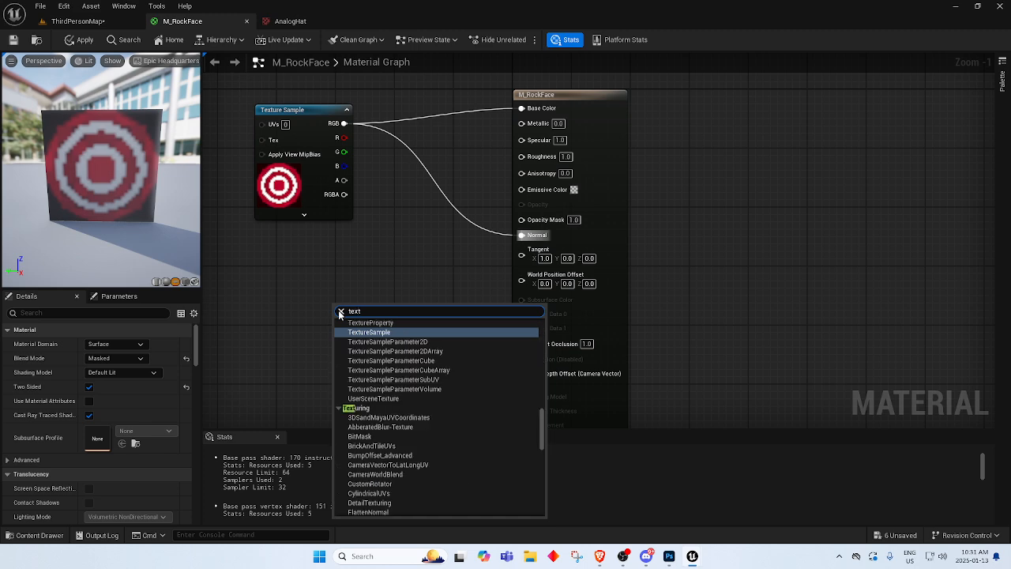
{"action": "key", "text": "Return"}
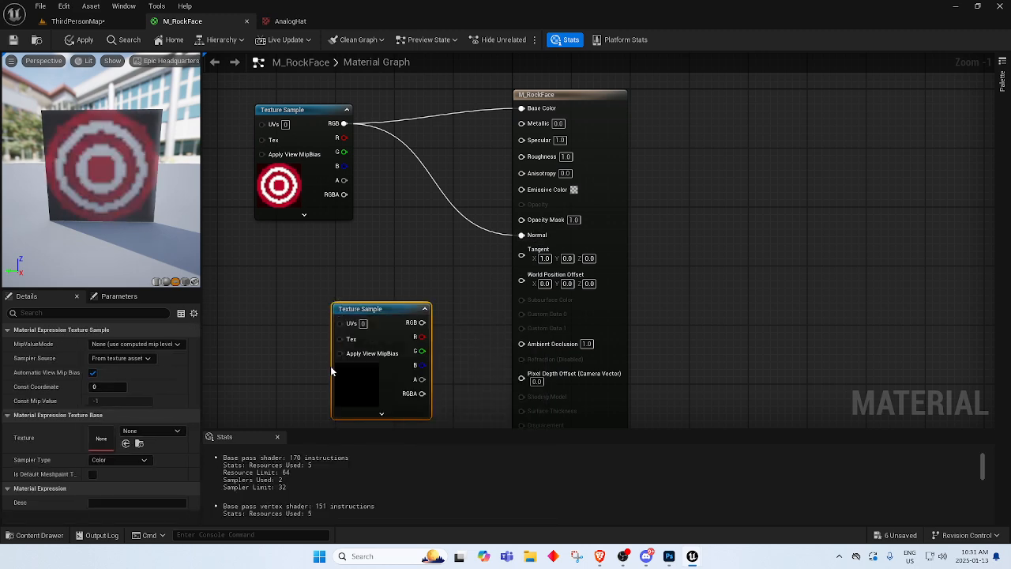
{"action": "left_click", "coordinate": [150, 430]}
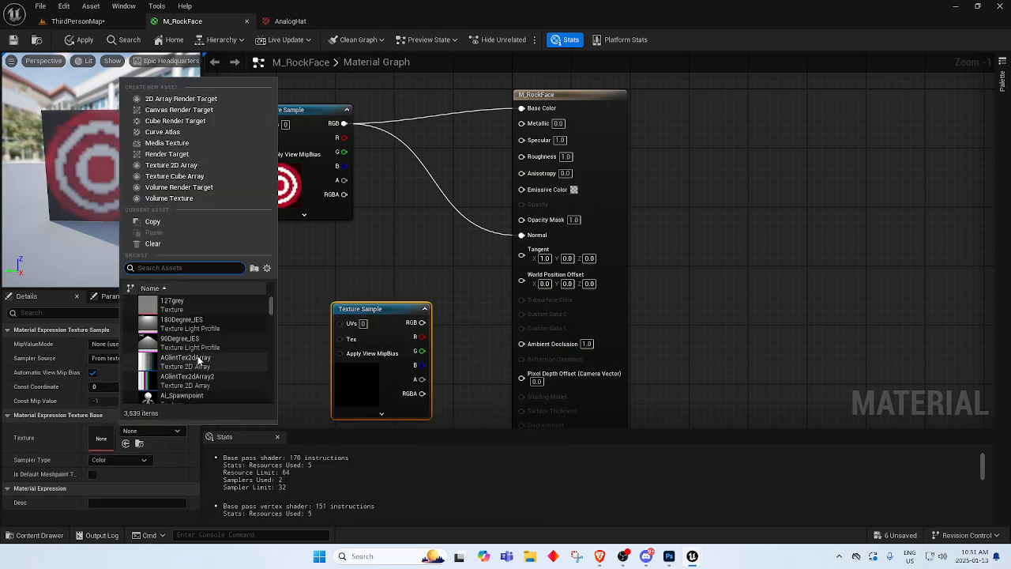
{"action": "scroll", "coordinate": [210, 362], "scroll_direction": "down", "scroll_amount": 5}
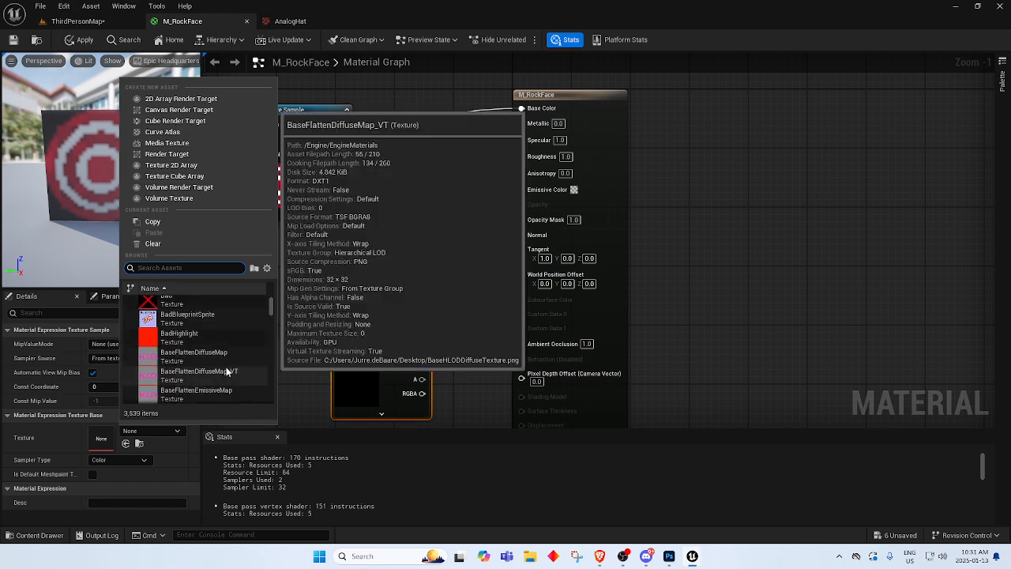
{"action": "scroll", "coordinate": [224, 370], "scroll_direction": "down", "scroll_amount": 3}
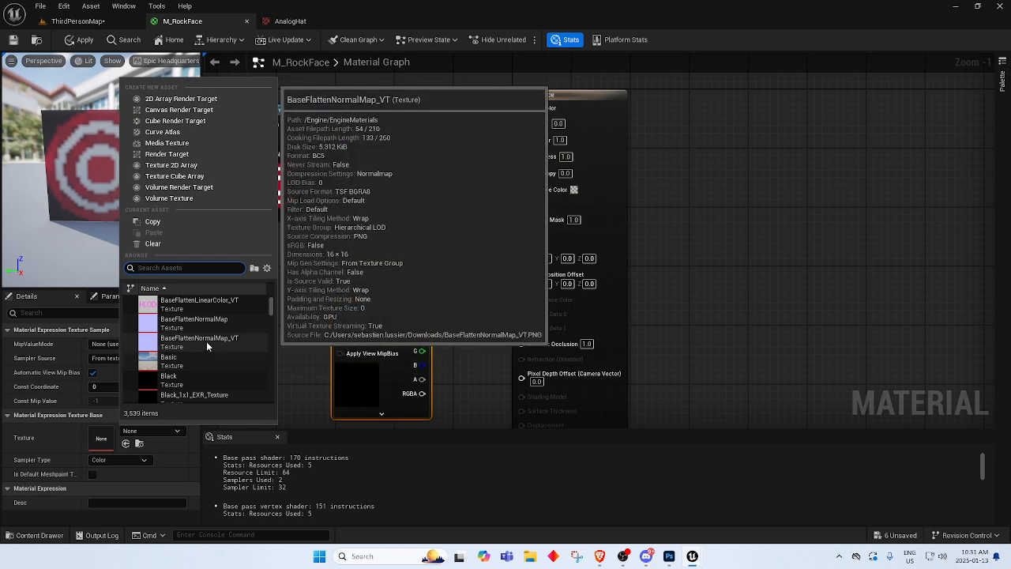
{"action": "left_click", "coordinate": [206, 342]}
Open the BaseFlattenNormalMap_VT texture, examine it enlarged, and return to the M_RockFace graph.
{"action": "double_click", "coordinate": [103, 434]}
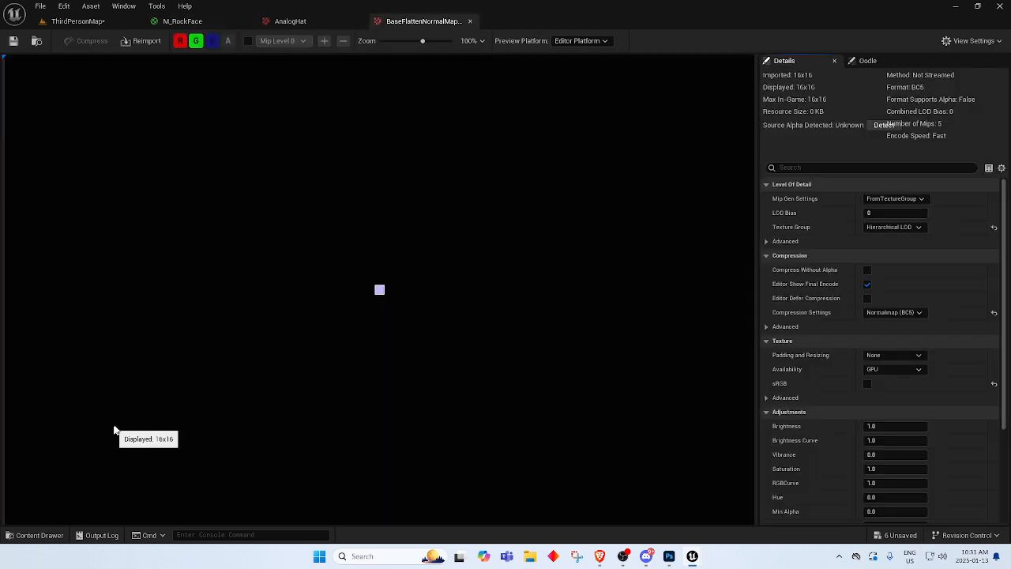
{"action": "scroll", "coordinate": [382, 295], "scroll_direction": "up", "scroll_amount": 8}
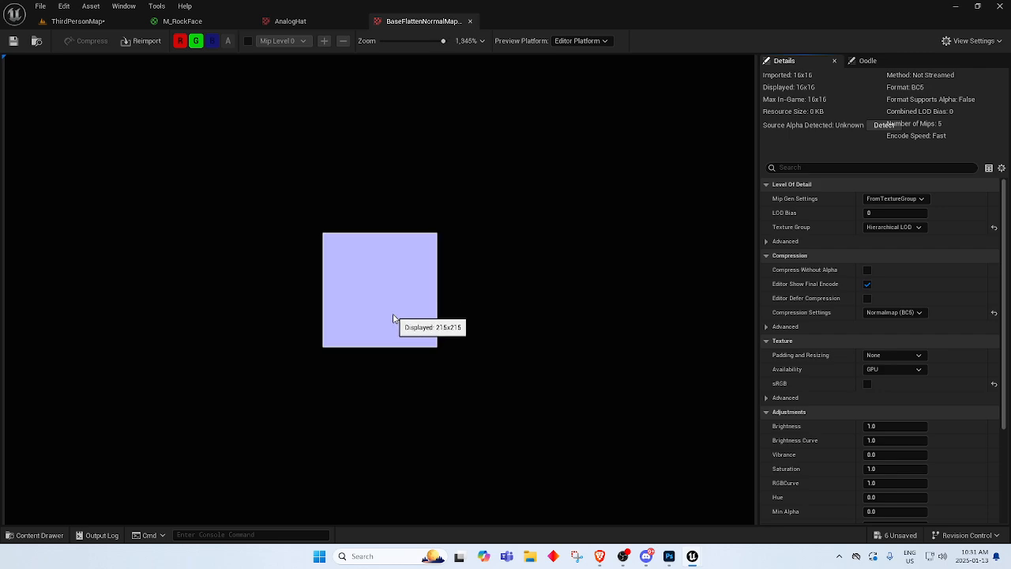
{"action": "left_click", "coordinate": [101, 23]}
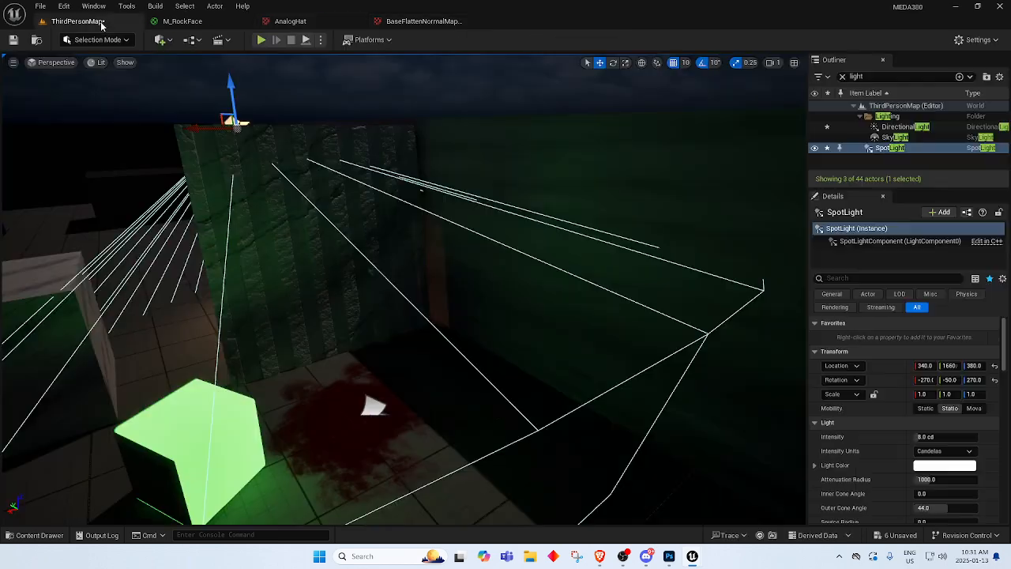
{"action": "left_click", "coordinate": [183, 22]}
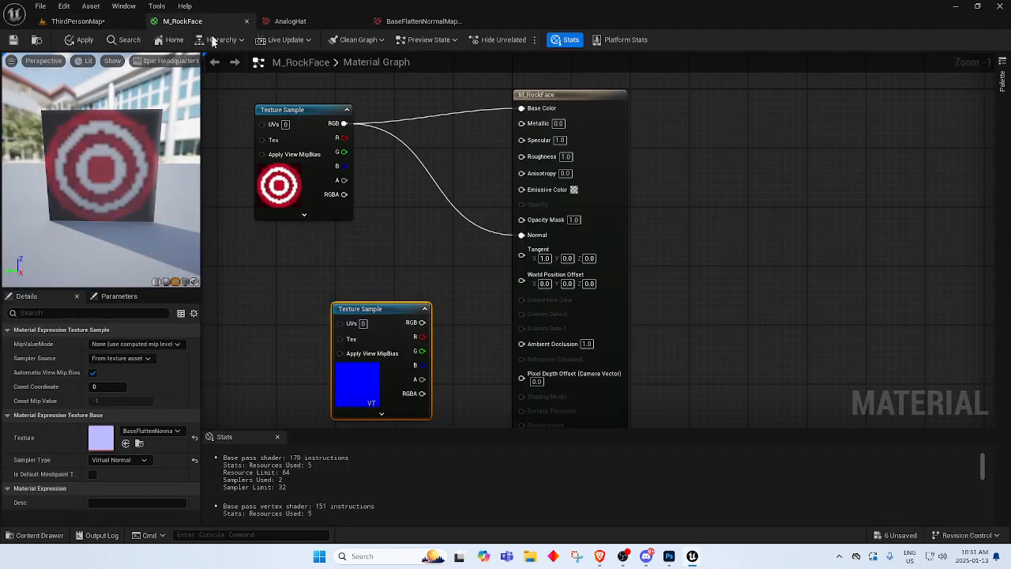
Search the textures for "nor" and assign DefaultNormal_Uncompressed to the second Texture Sample node.
{"action": "left_click", "coordinate": [150, 431]}
{"action": "scroll", "coordinate": [194, 370], "scroll_direction": "down", "scroll_amount": 1}
{"action": "scroll", "coordinate": [194, 369], "scroll_direction": "down", "scroll_amount": 1}
{"action": "left_click", "coordinate": [171, 261]}
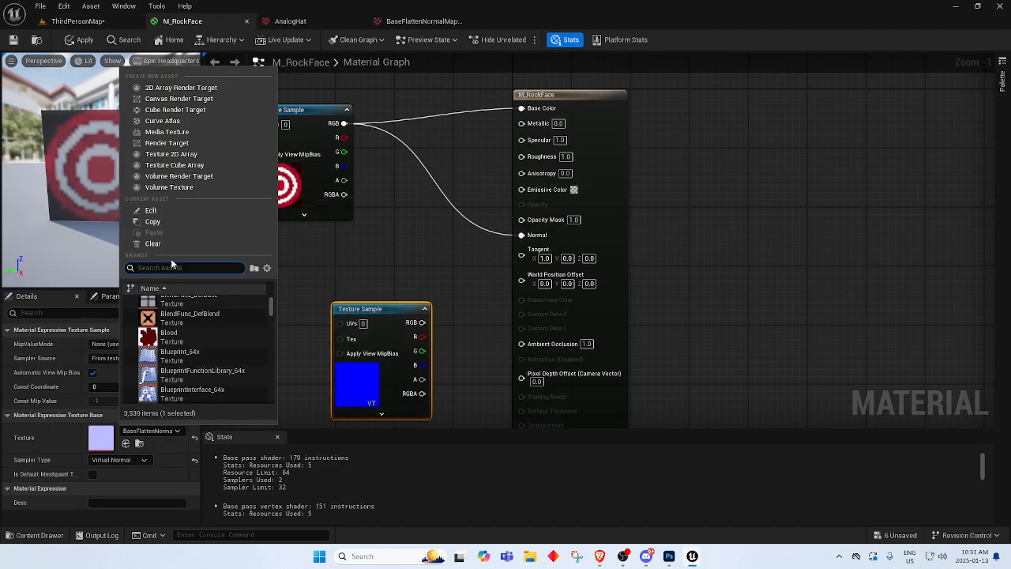
{"action": "type", "text": "nor"}
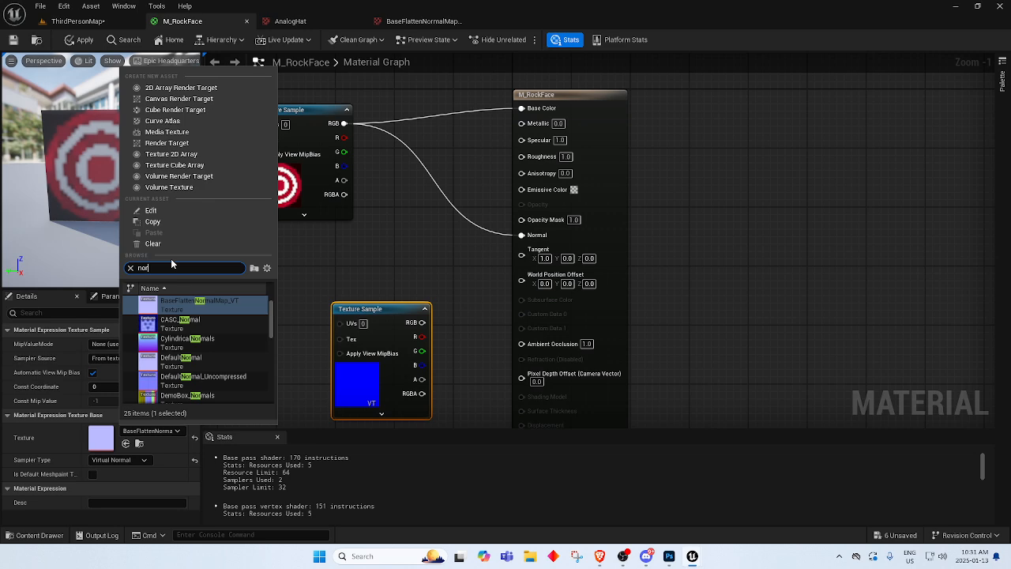
{"action": "scroll", "coordinate": [211, 386], "scroll_direction": "down", "scroll_amount": 1}
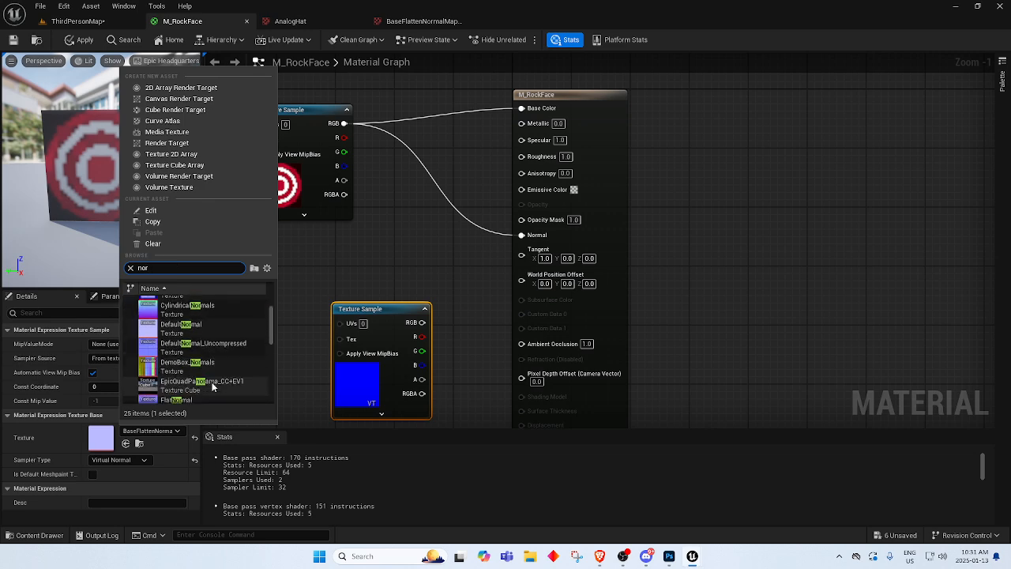
{"action": "left_click", "coordinate": [237, 344]}
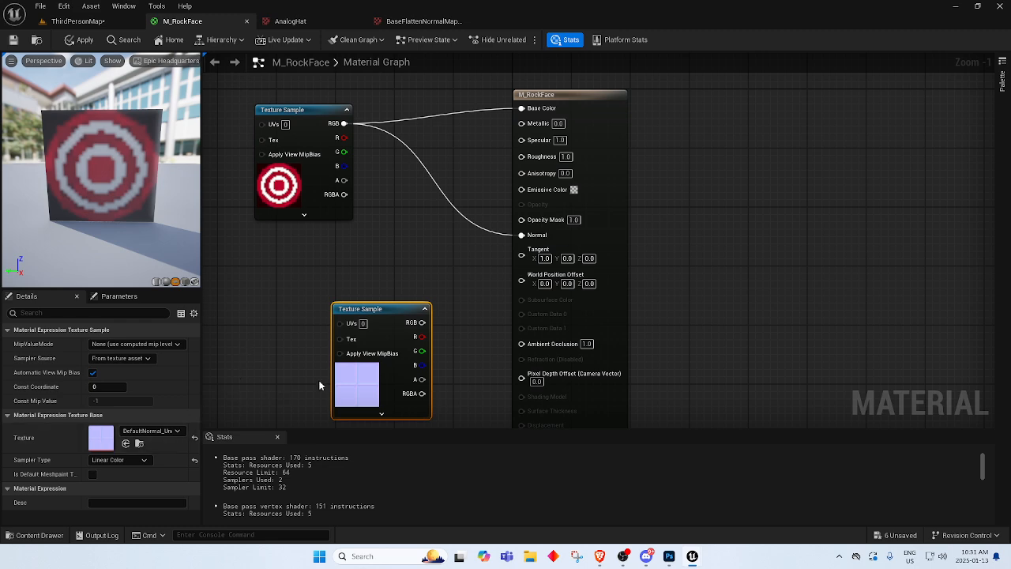
Open the DefaultNormal_Uncompressed texture from the EngineMaterials folder and examine its colour pattern enlarged.
{"action": "double_click", "coordinate": [346, 384]}
{"action": "left_click", "coordinate": [282, 265]}
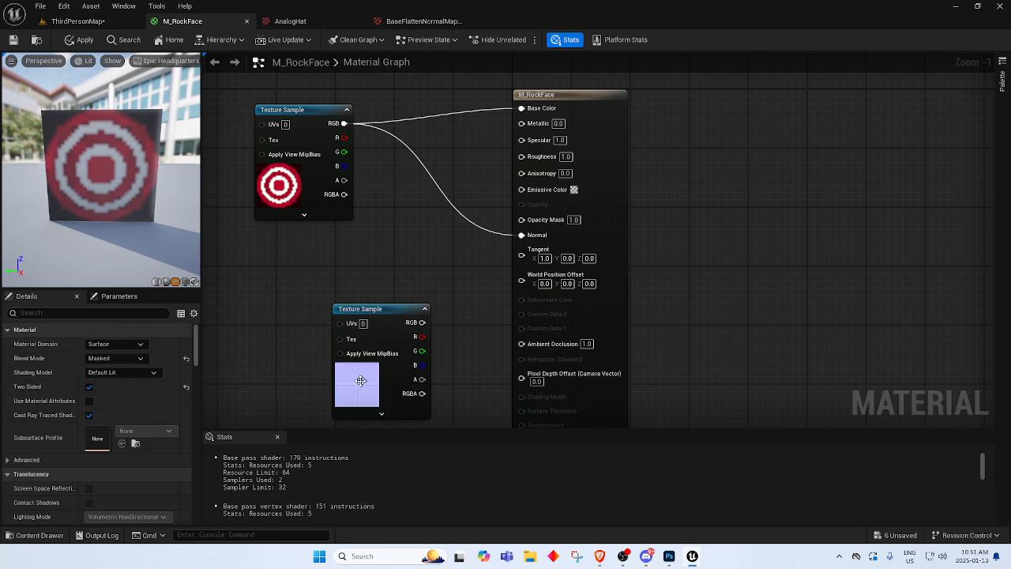
{"action": "double_click", "coordinate": [357, 384]}
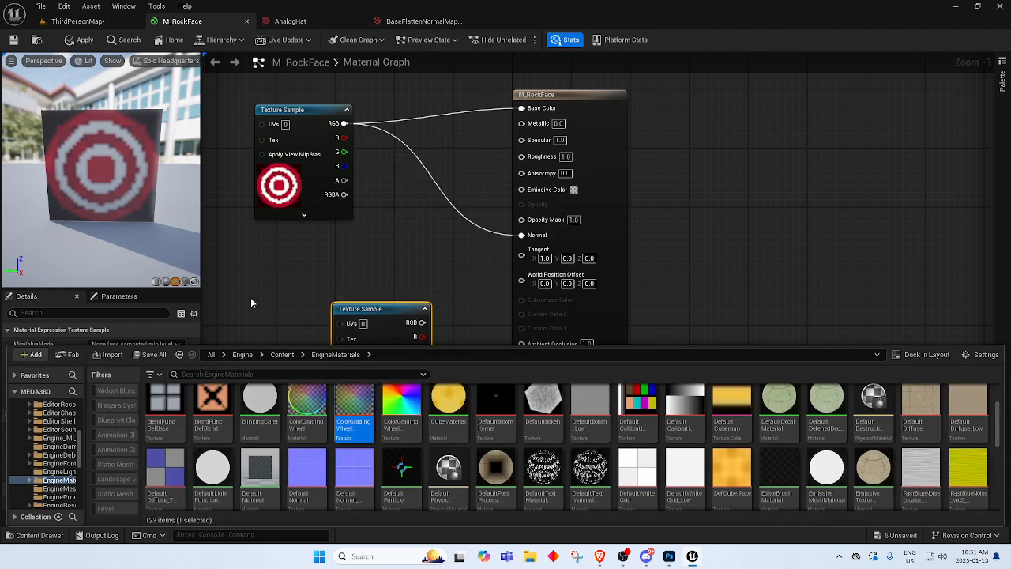
{"action": "double_click", "coordinate": [355, 467]}
{"action": "scroll", "coordinate": [380, 301], "scroll_direction": "up", "scroll_amount": 5}
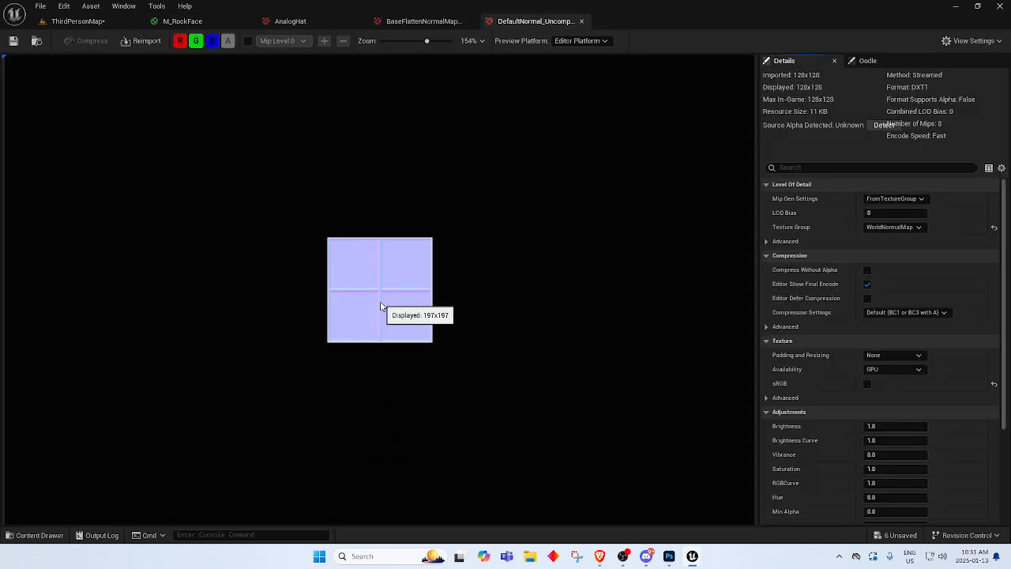
{"action": "scroll", "coordinate": [408, 303], "scroll_direction": "up", "scroll_amount": 3}
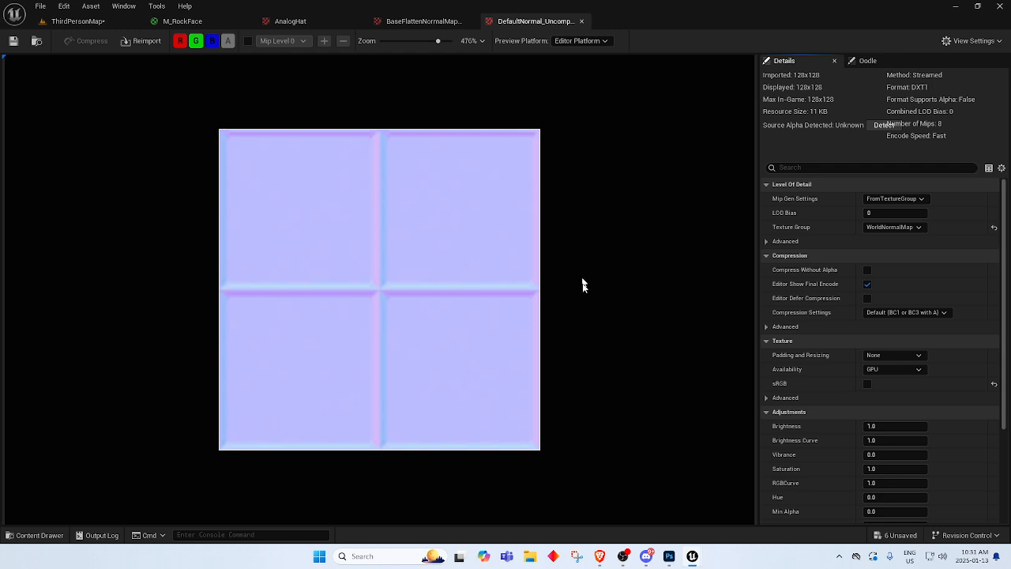
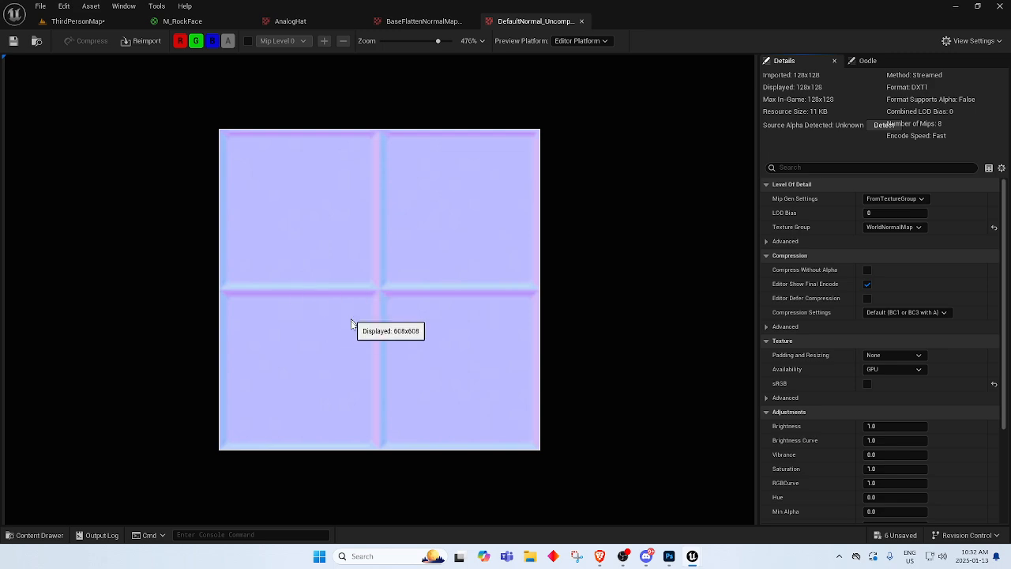
Return to M_RockFace and replace the first Texture Sample's texture with My_Marble.
{"action": "left_click", "coordinate": [196, 23]}
{"action": "right_click_drag", "start_coordinate": [323, 256], "coordinate": [375, 258]}
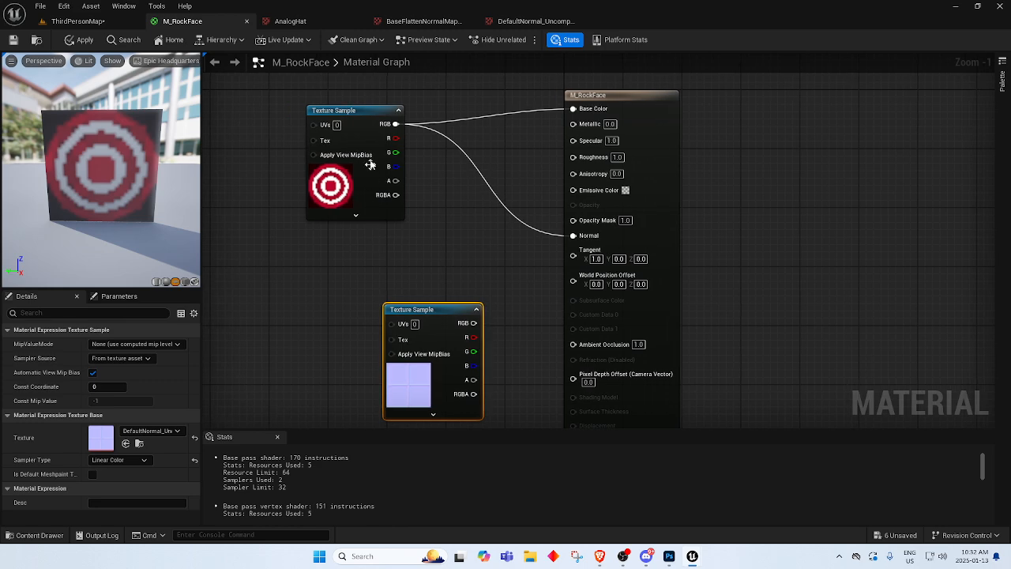
{"action": "left_click", "coordinate": [341, 187]}
{"action": "left_click", "coordinate": [150, 431]}
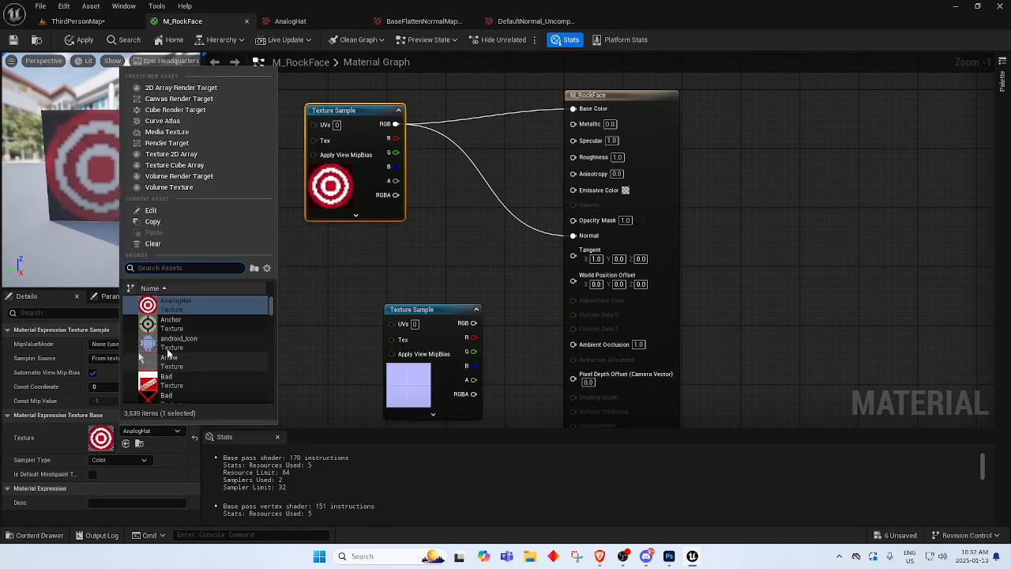
{"action": "type", "text": "marble"}
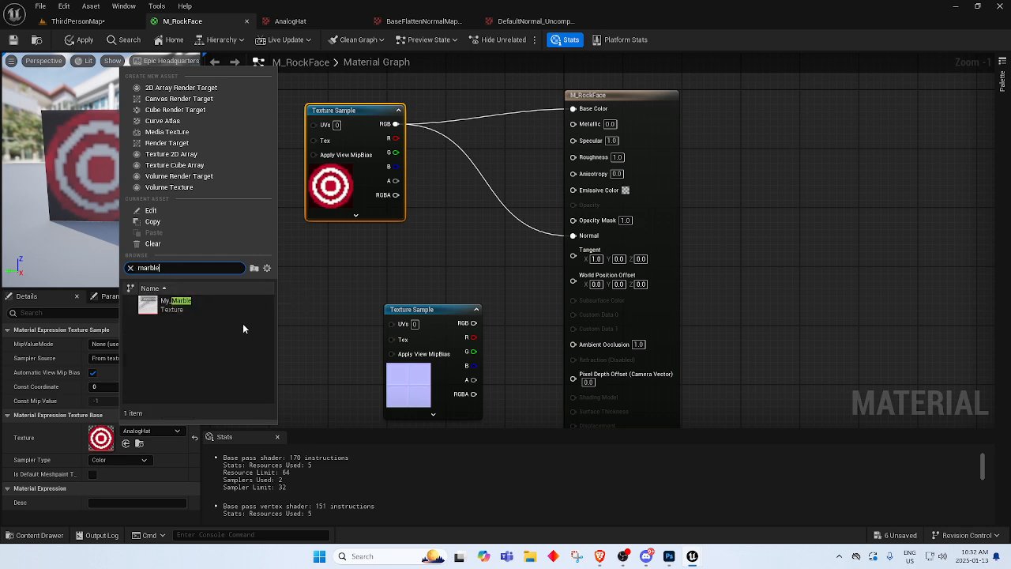
{"action": "left_click", "coordinate": [226, 304]}
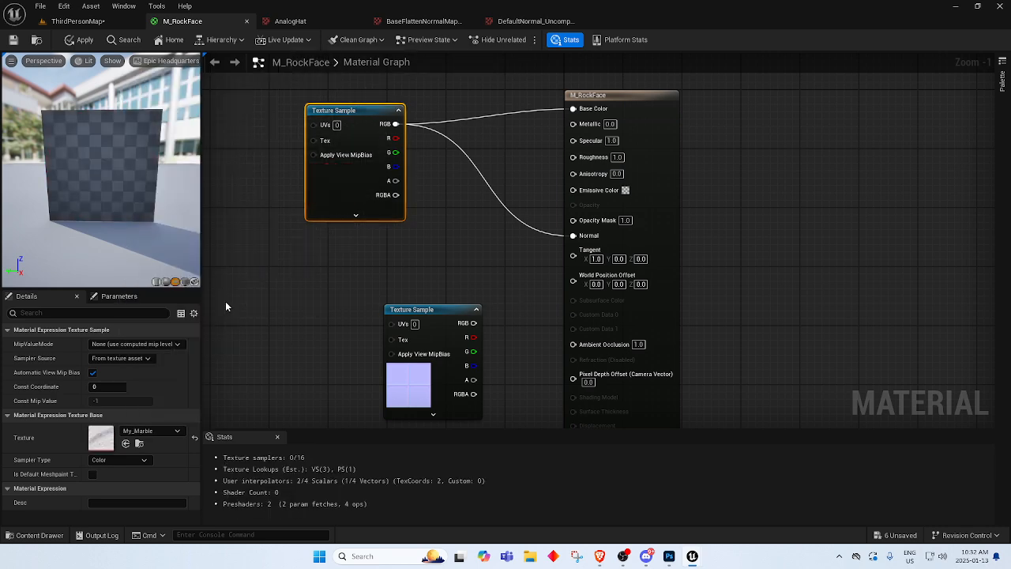
Examine the marble surface on the preview plane up close and from several angles.
{"action": "scroll", "coordinate": [99, 165], "scroll_direction": "up", "scroll_amount": 5}
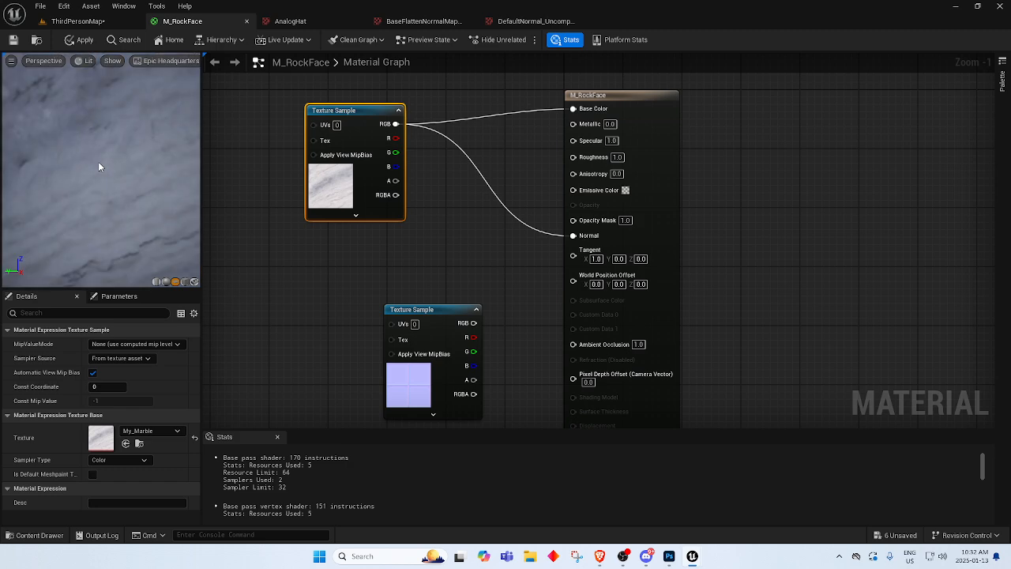
{"action": "scroll", "coordinate": [99, 166], "scroll_direction": "down", "scroll_amount": 3}
{"action": "mouse_move", "coordinate": [100, 167]}
{"action": "left_mouse_down"}
{"action": "mouse_move", "coordinate": [178, 166]}
{"action": "mouse_move", "coordinate": [89, 180]}
{"action": "left_mouse_up"}
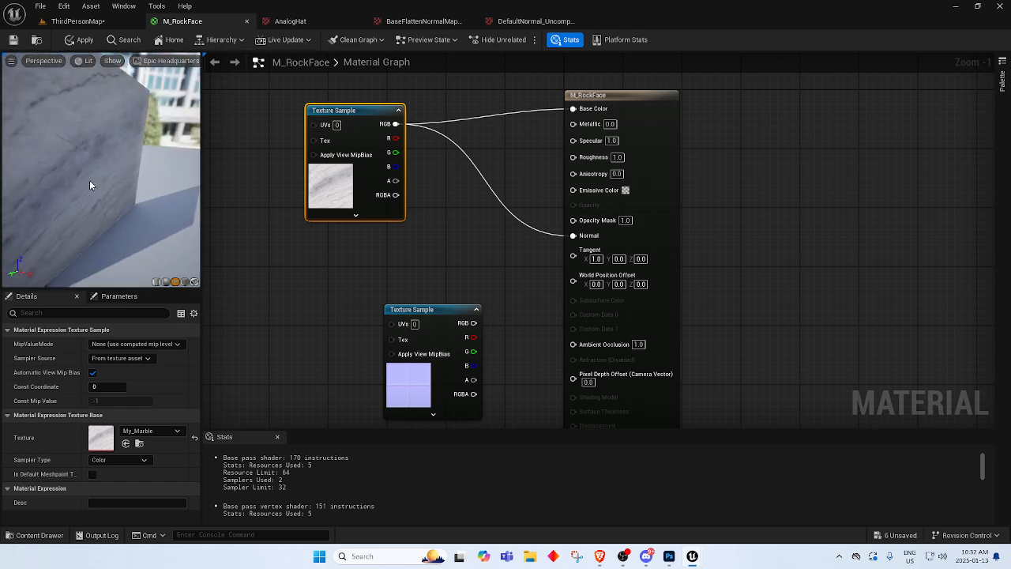
{"action": "scroll", "coordinate": [94, 181], "scroll_direction": "down", "scroll_amount": 6}
{"action": "scroll", "coordinate": [116, 181], "scroll_direction": "up", "scroll_amount": 5}
{"action": "scroll", "coordinate": [115, 175], "scroll_direction": "down", "scroll_amount": 4}
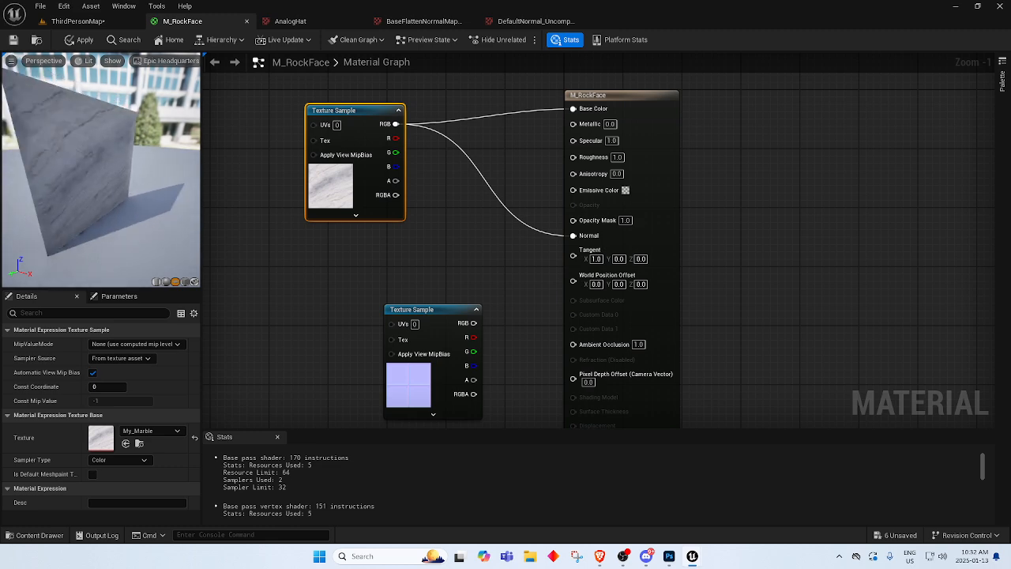
{"action": "left_click_drag", "start_coordinate": [144, 192], "coordinate": [82, 202]}
{"action": "scroll", "coordinate": [132, 200], "scroll_direction": "down", "scroll_amount": 3}
{"action": "scroll", "coordinate": [130, 192], "scroll_direction": "up", "scroll_amount": 6}
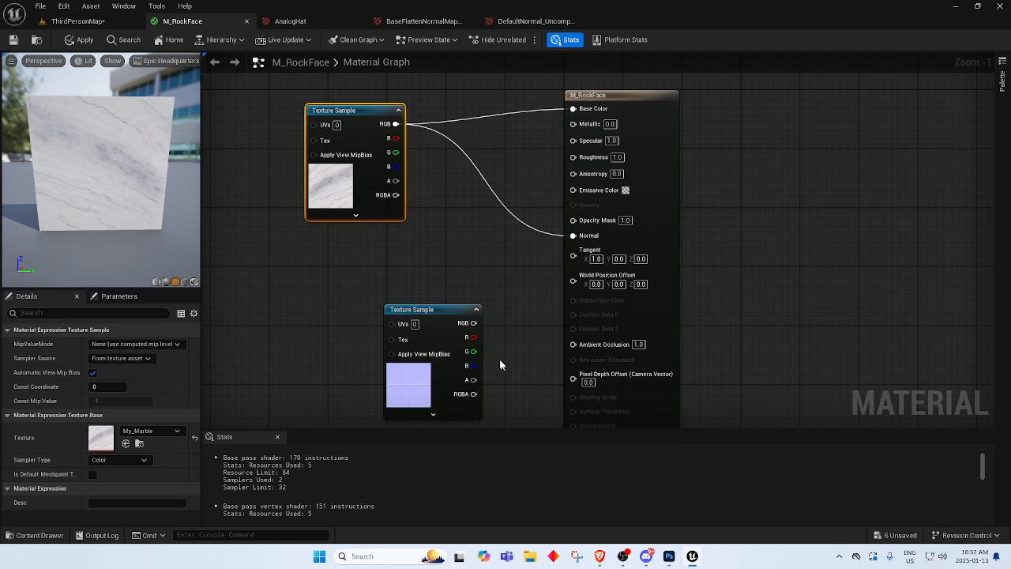
Move the DefaultNormal_Uncompressed Texture Sample node closer beneath the My_Marble node and deselect it.
{"action": "left_click_drag", "start_coordinate": [445, 320], "coordinate": [380, 298]}
{"action": "left_click", "coordinate": [469, 341]}
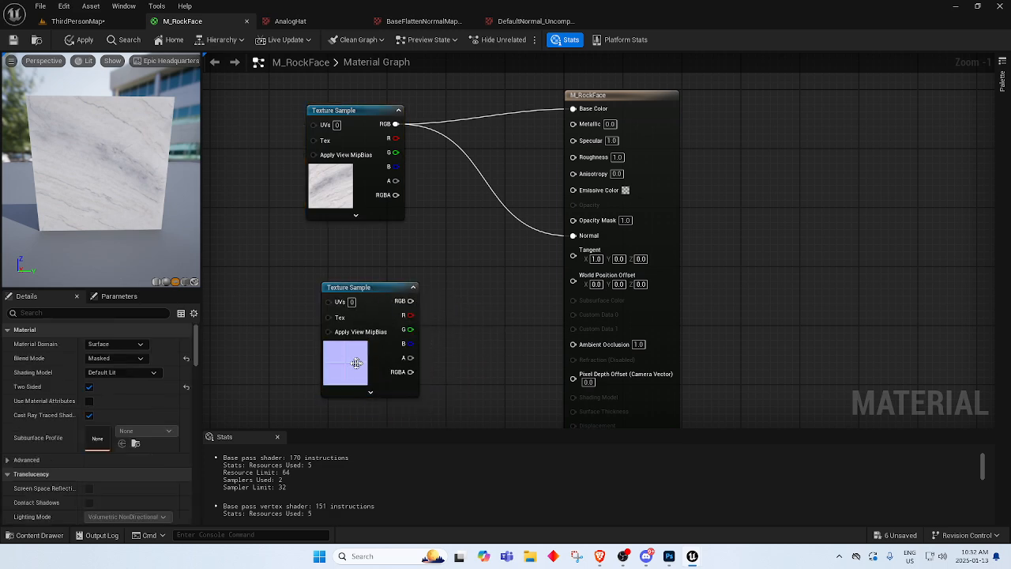
Connect the DefaultNormal_Uncompressed sample's RGB output to the material's Normal input and examine the marble plane from several angles.
{"action": "left_click", "coordinate": [335, 361]}
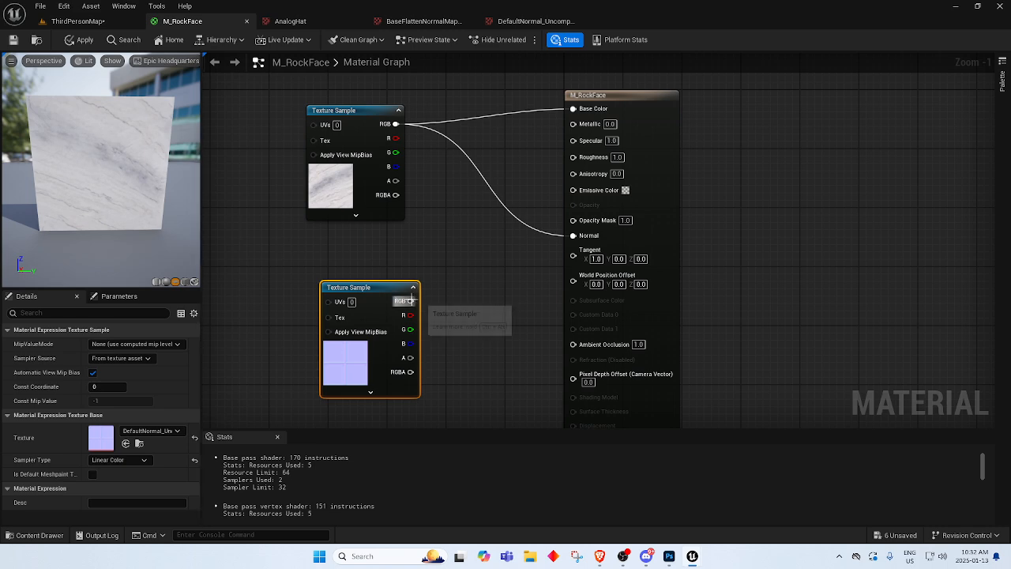
{"action": "left_click_drag", "start_coordinate": [410, 301], "coordinate": [574, 236]}
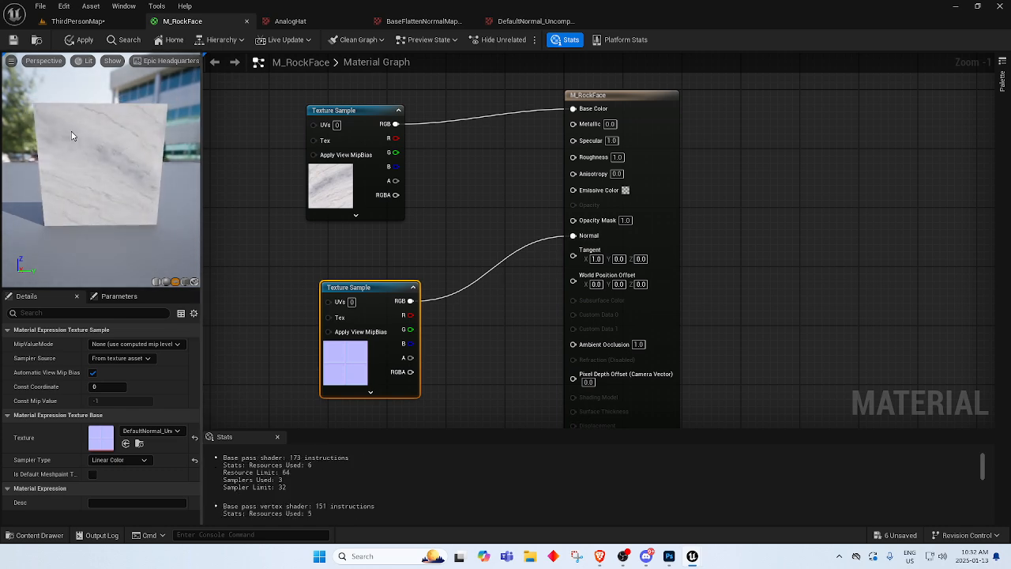
{"action": "scroll", "coordinate": [77, 147], "scroll_direction": "up", "scroll_amount": 5}
{"action": "scroll", "coordinate": [77, 147], "scroll_direction": "down", "scroll_amount": 5}
{"action": "scroll", "coordinate": [77, 148], "scroll_direction": "up", "scroll_amount": 5}
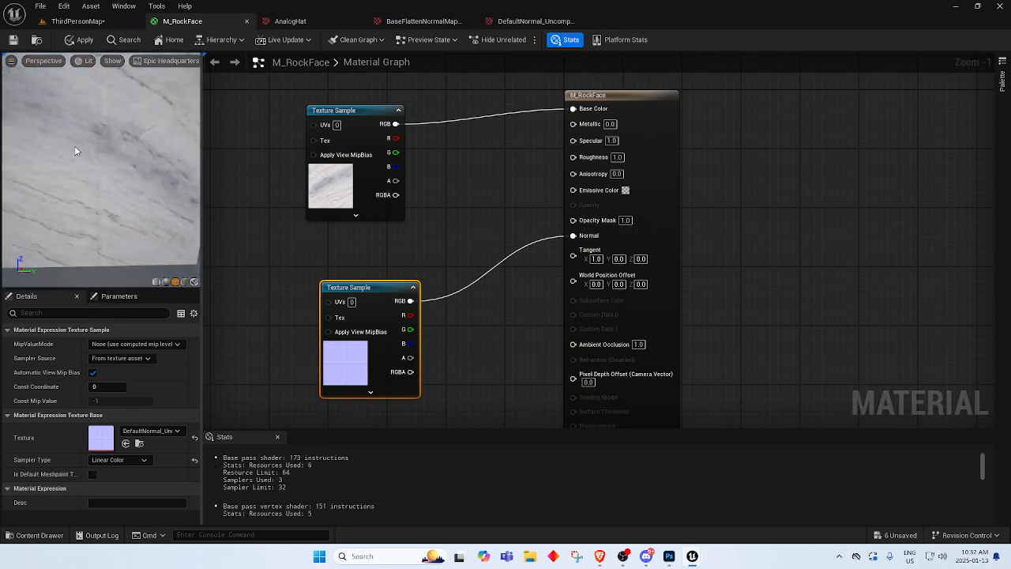
{"action": "left_click_drag", "start_coordinate": [77, 148], "coordinate": [90, 168]}
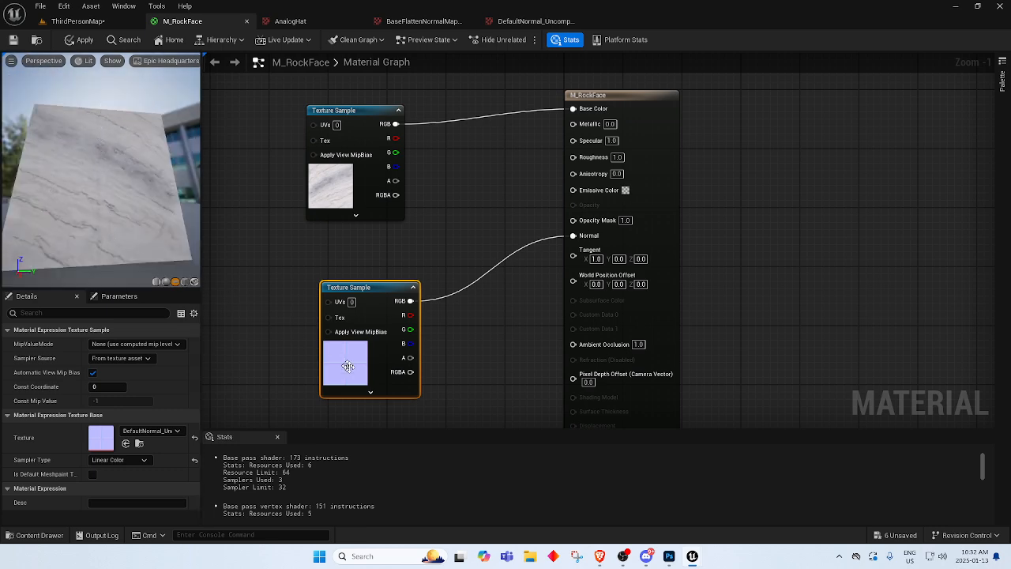
{"action": "left_click_drag", "start_coordinate": [104, 178], "coordinate": [60, 188]}
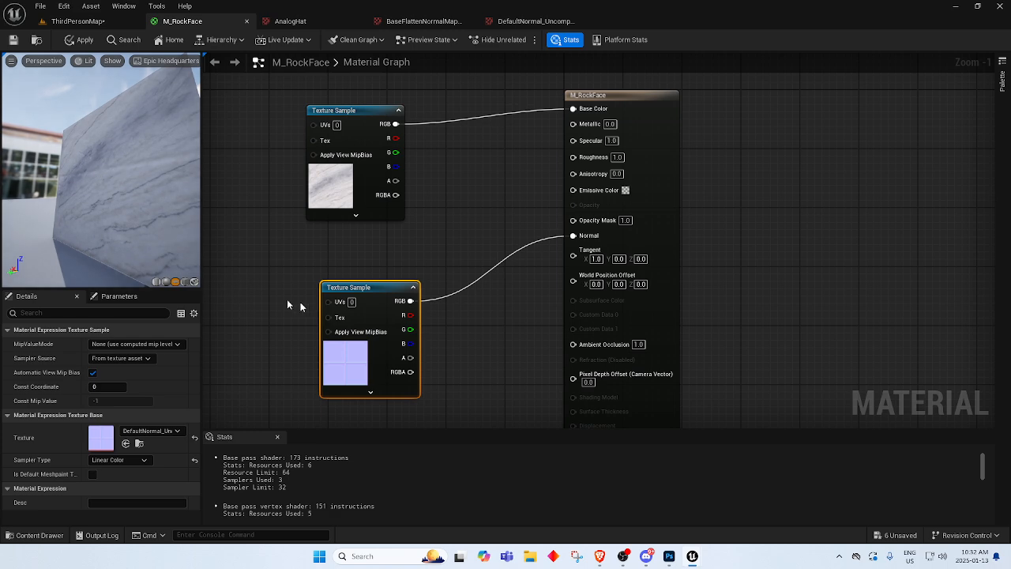
Insert a Multiply node with B set to 5 between the normal map sample and the Normal input, and check the preview.
{"action": "left_click_drag", "start_coordinate": [385, 289], "coordinate": [573, 236]}
{"action": "type", "text": "multiply"}
{"action": "key", "text": "Return"}
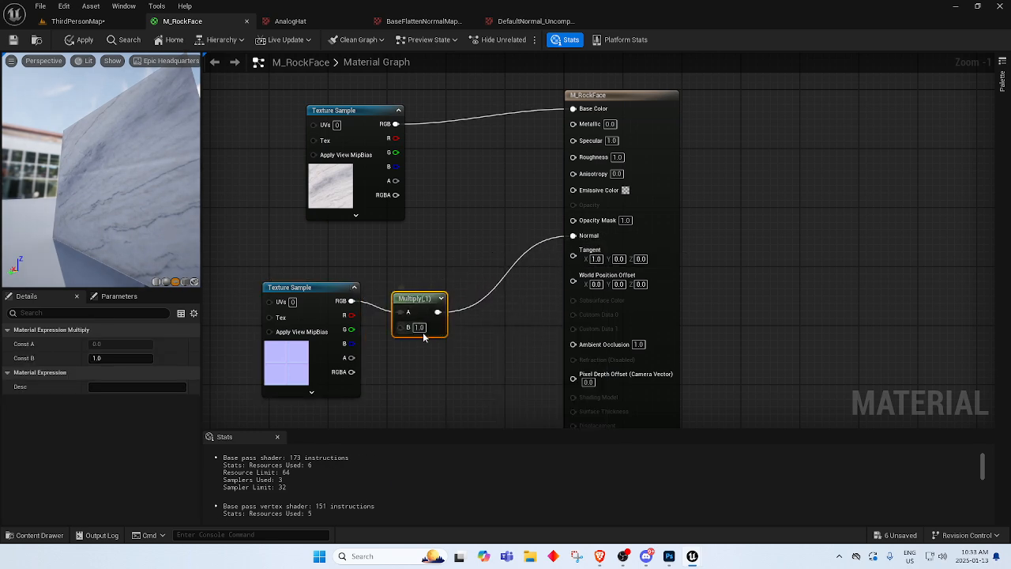
{"action": "type", "text": "5"}
{"action": "key", "text": "Return"}
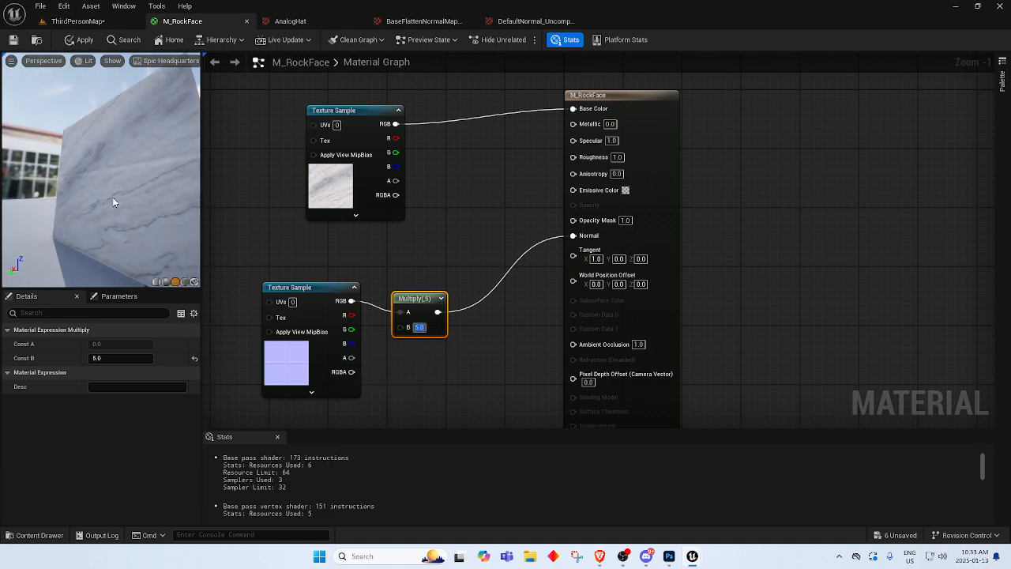
{"action": "mouse_move", "coordinate": [115, 203]}
{"action": "left_mouse_down"}
{"action": "mouse_move", "coordinate": [186, 203]}
{"action": "mouse_move", "coordinate": [155, 194]}
{"action": "mouse_move", "coordinate": [185, 155]}
{"action": "mouse_move", "coordinate": [111, 191]}
{"action": "left_mouse_up"}
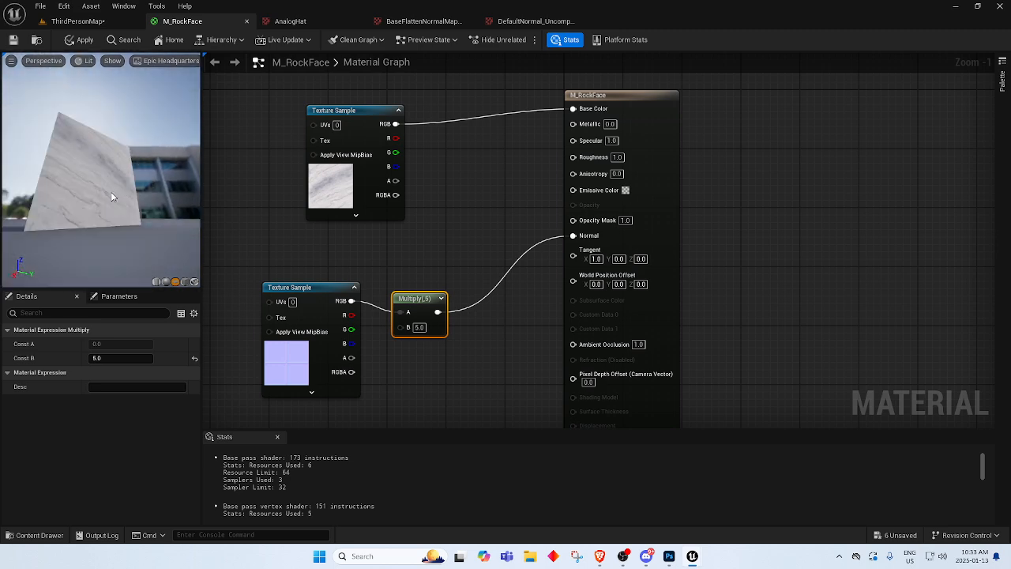
Replace the My_Marble texture in the first Texture Sample with the red LandscapeThumbnailWeightmap texture.
{"action": "left_click", "coordinate": [324, 181]}
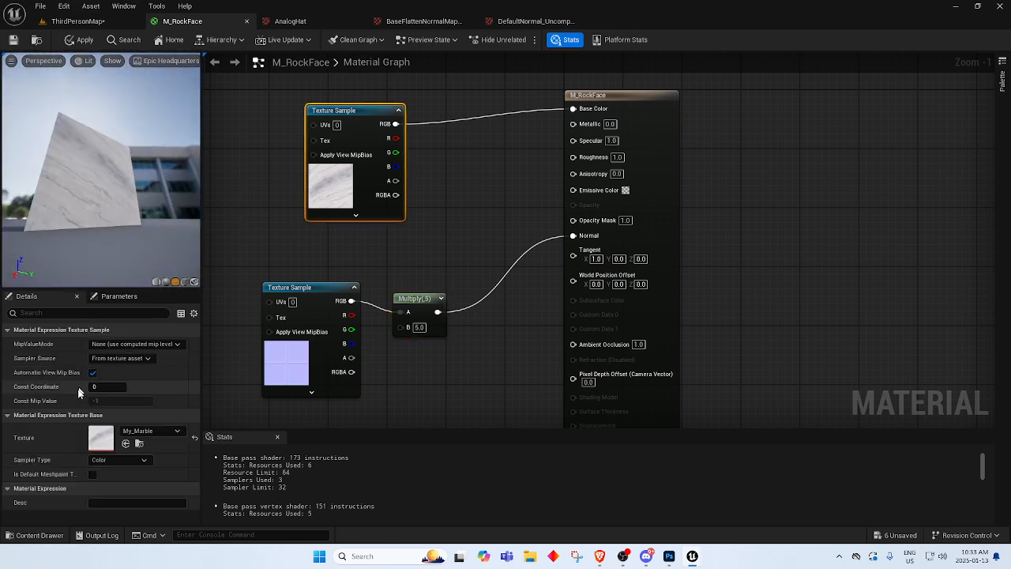
{"action": "left_click", "coordinate": [151, 430]}
{"action": "scroll", "coordinate": [194, 332], "scroll_direction": "up", "scroll_amount": 2}
{"action": "scroll", "coordinate": [194, 332], "scroll_direction": "up", "scroll_amount": 5}
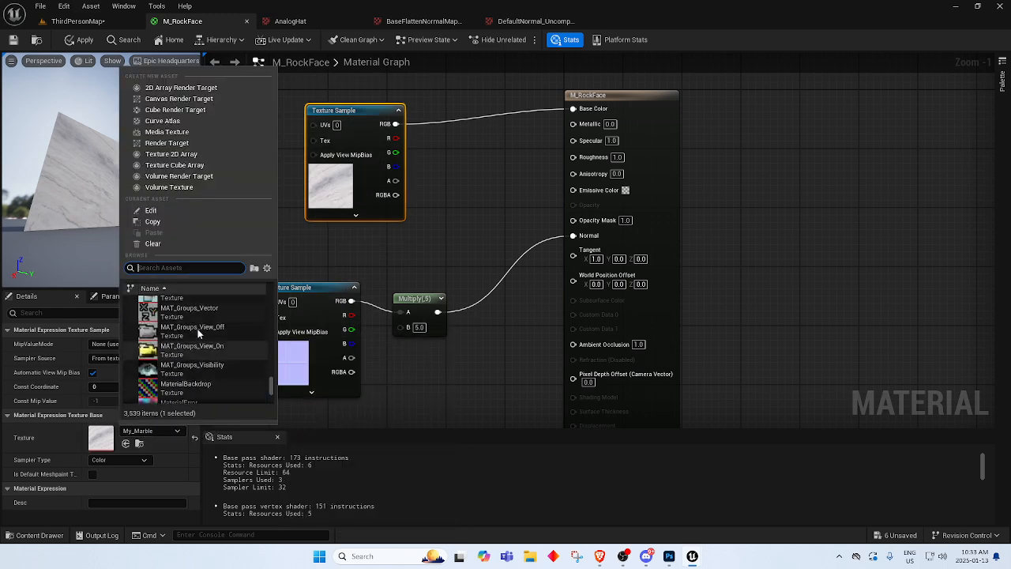
{"action": "scroll", "coordinate": [199, 332], "scroll_direction": "up", "scroll_amount": 6}
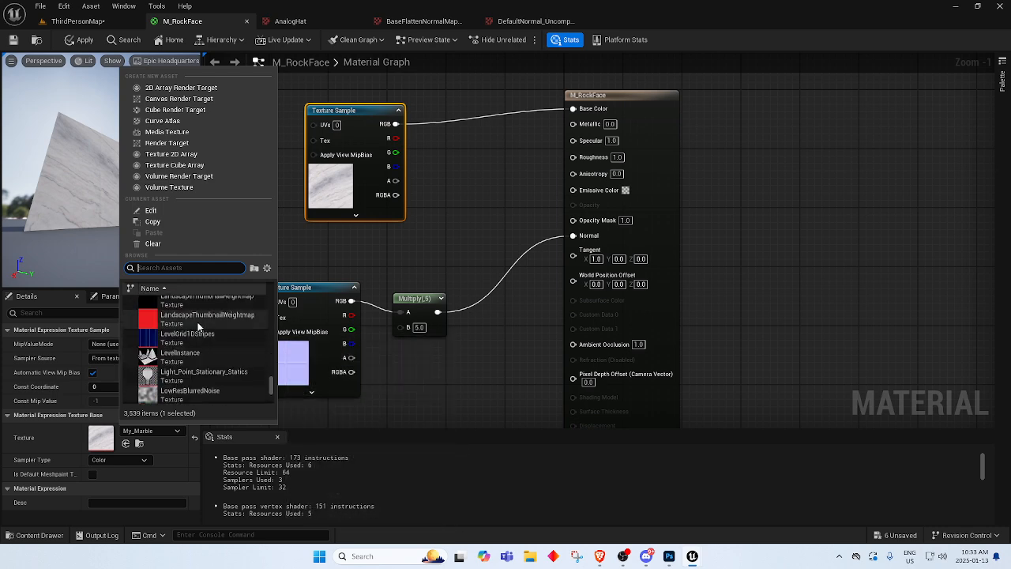
{"action": "left_click", "coordinate": [209, 385]}
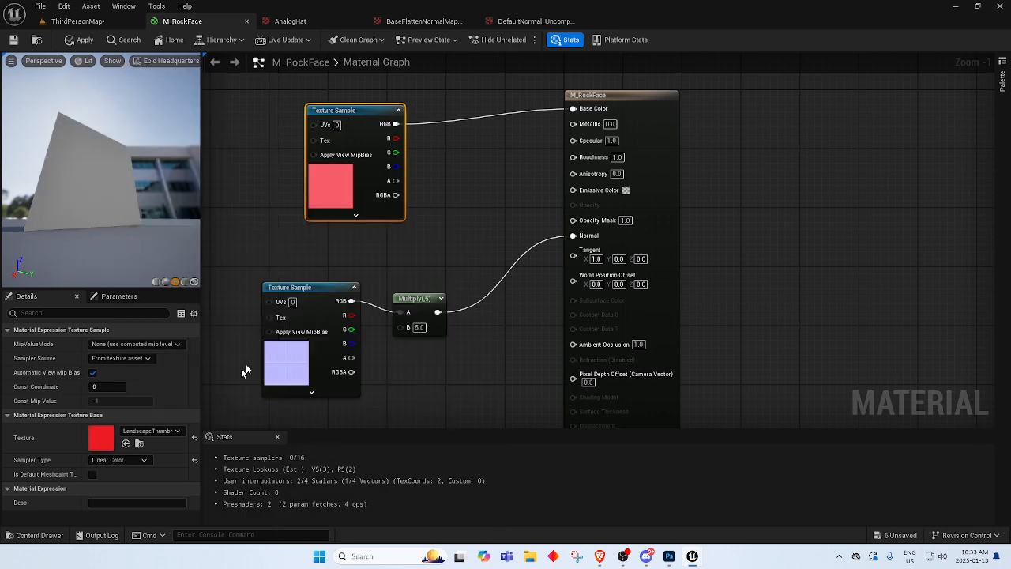
Examine the normal map's effect on the red preview plane up close and at grazing angles.
{"action": "scroll", "coordinate": [79, 172], "scroll_direction": "up", "scroll_amount": 4}
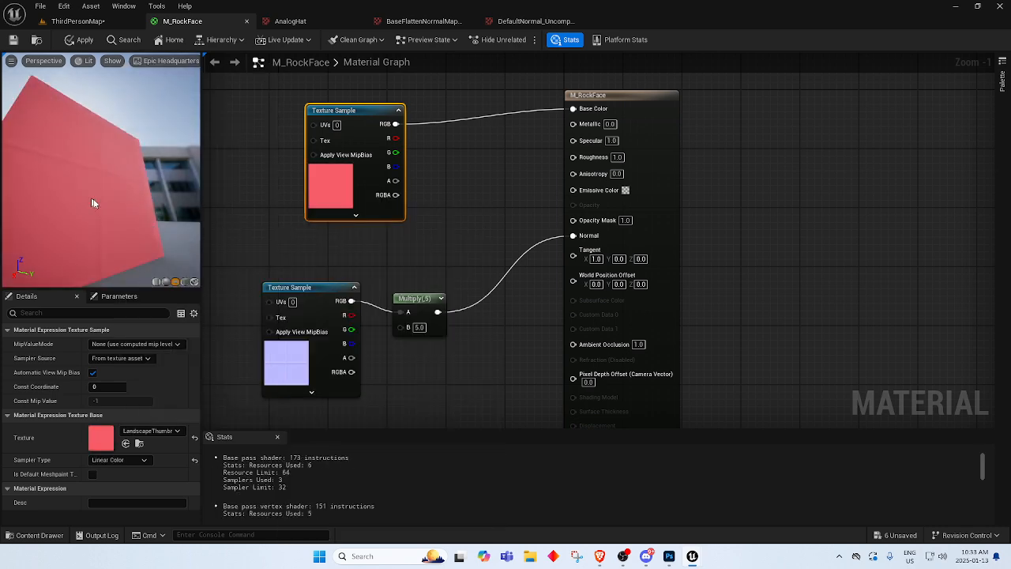
{"action": "left_click_drag", "start_coordinate": [95, 203], "coordinate": [36, 207]}
{"action": "left_click_drag", "start_coordinate": [101, 180], "coordinate": [61, 181]}
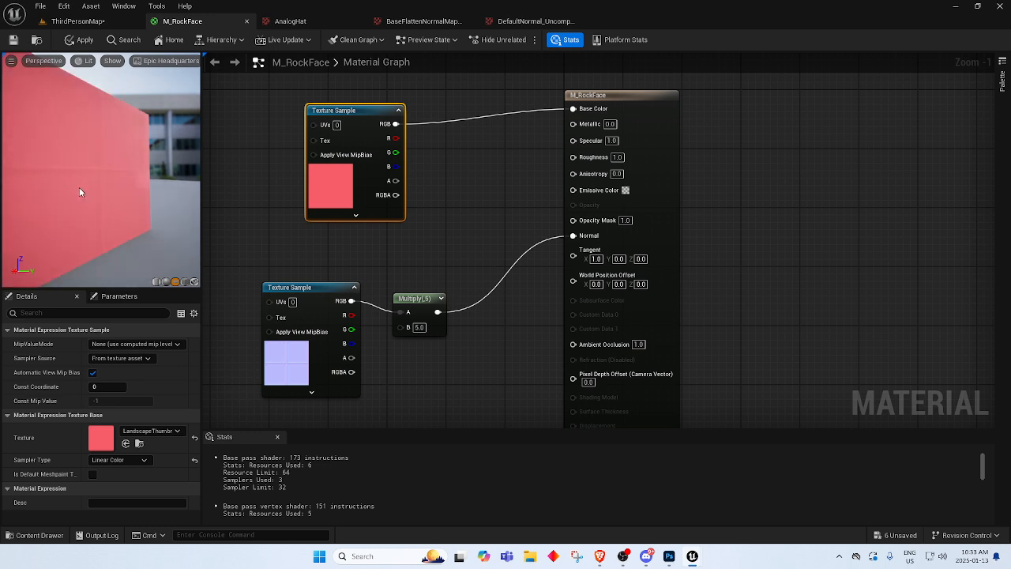
{"action": "scroll", "coordinate": [302, 260], "scroll_direction": "down", "scroll_amount": 1}
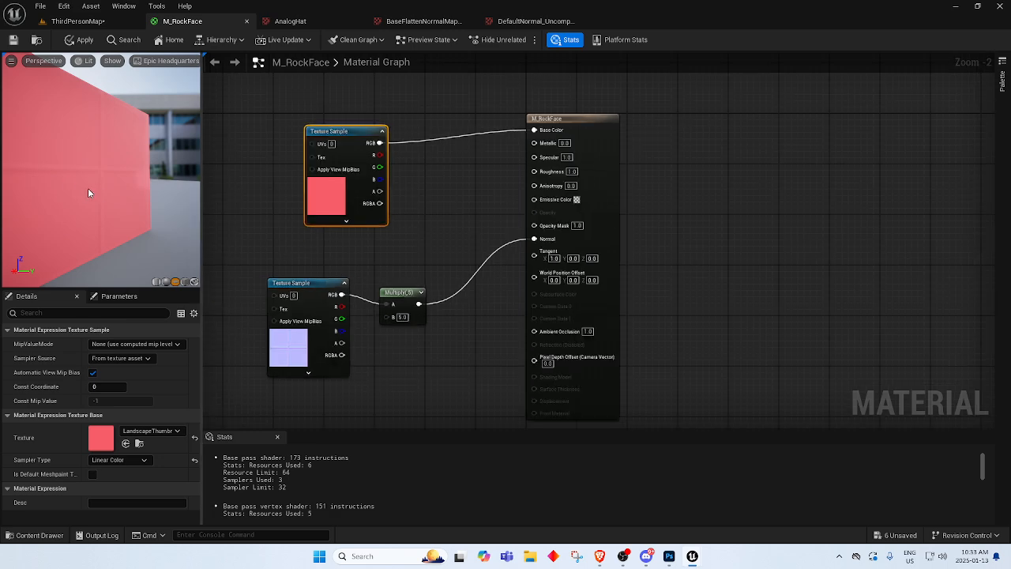
{"action": "scroll", "coordinate": [88, 193], "scroll_direction": "down", "scroll_amount": 3}
{"action": "mouse_move", "coordinate": [88, 193]}
{"action": "right_mouse_down"}
{"action": "mouse_move", "coordinate": [89, 211]}
{"action": "mouse_move", "coordinate": [89, 190]}
{"action": "right_mouse_up"}
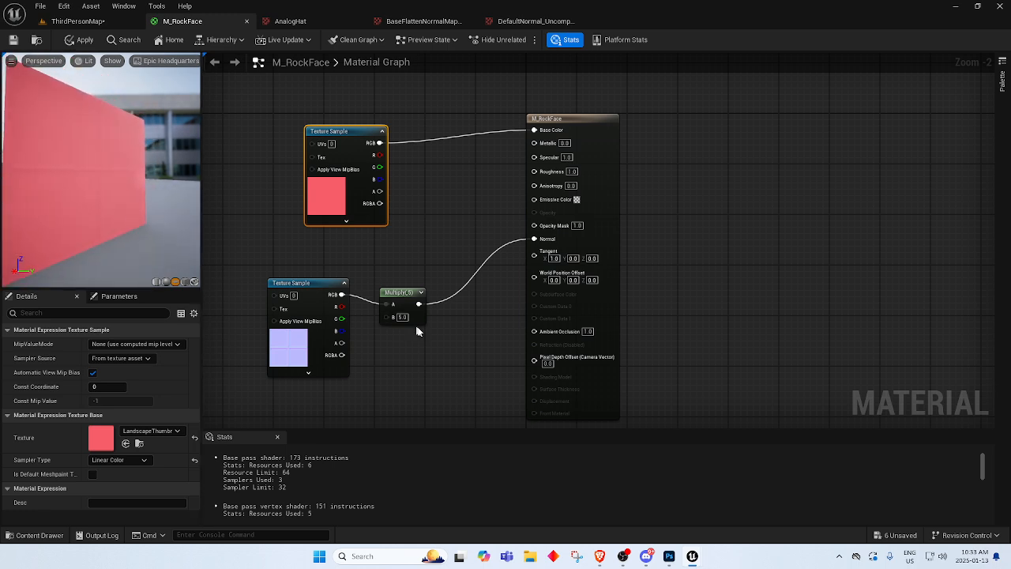
Delete the normal map Texture Sample and the Multiply node from the graph.
{"action": "left_click_drag", "start_coordinate": [416, 374], "coordinate": [265, 274]}
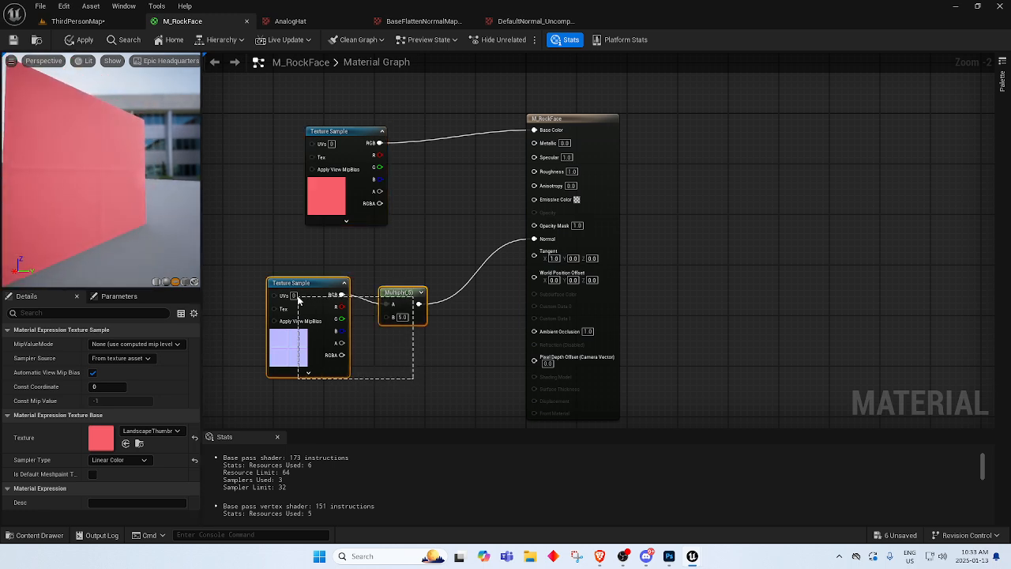
{"action": "left_click", "coordinate": [313, 286]}
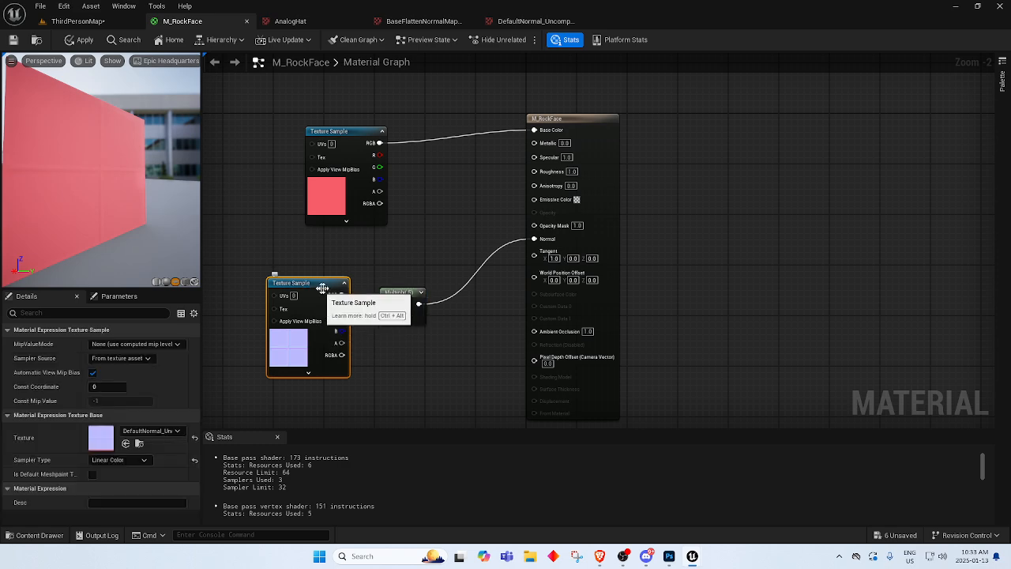
{"action": "key", "text": "Delete"}
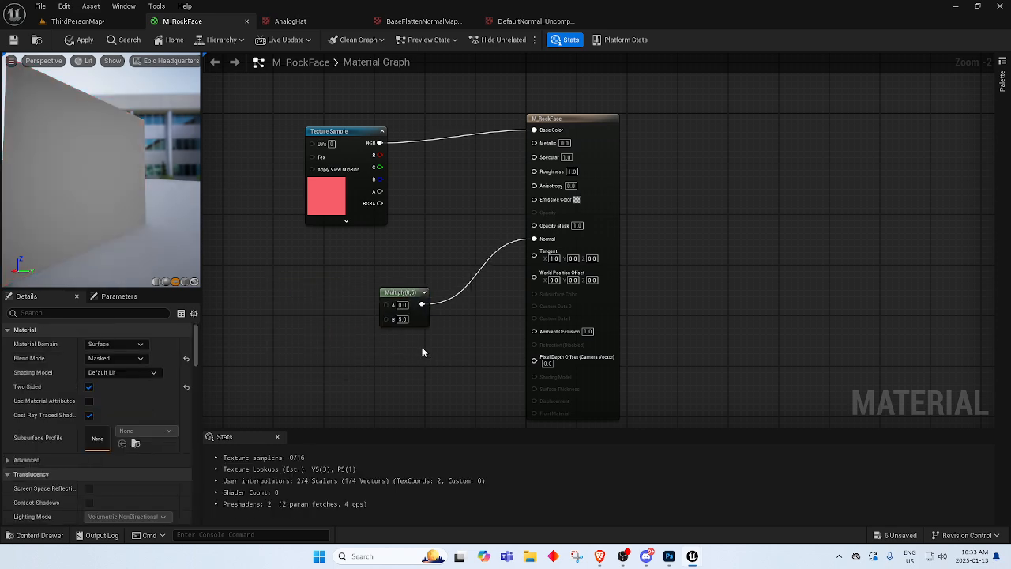
{"action": "left_click", "coordinate": [385, 296]}
{"action": "key", "text": "Delete"}
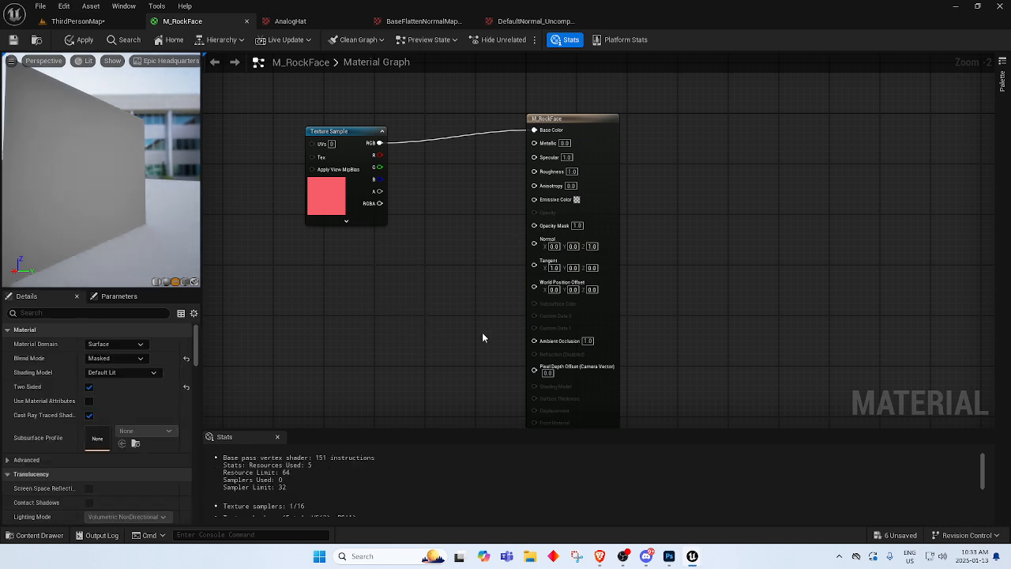
Look at the spotlit textured wall in the ThirdPersonMap level and return to M_RockFace.
{"action": "right_click_drag", "start_coordinate": [482, 332], "coordinate": [518, 311]}
{"action": "scroll", "coordinate": [492, 266], "scroll_direction": "up", "scroll_amount": 2}
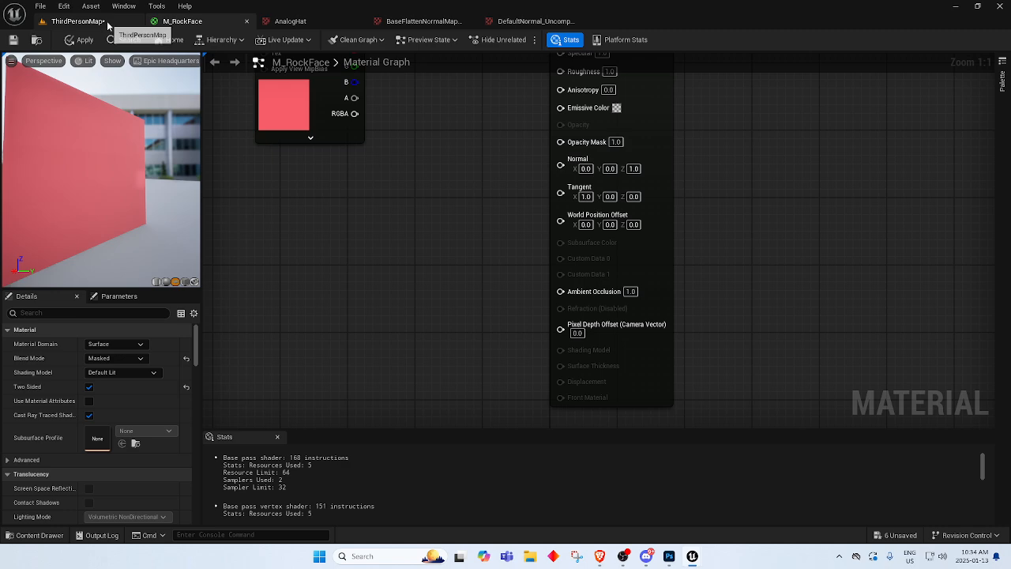
{"action": "left_click", "coordinate": [78, 21]}
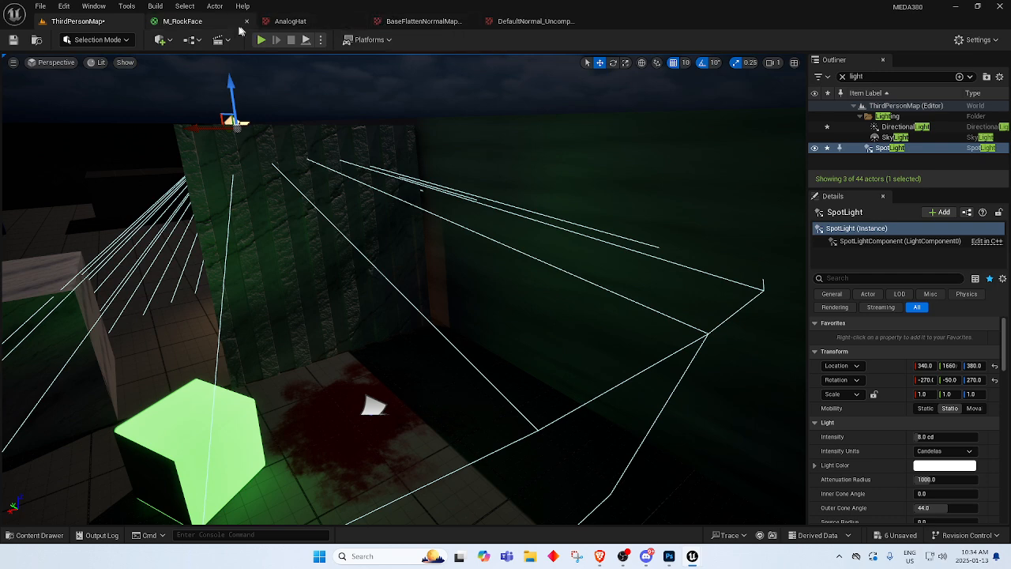
{"action": "left_click", "coordinate": [192, 26]}
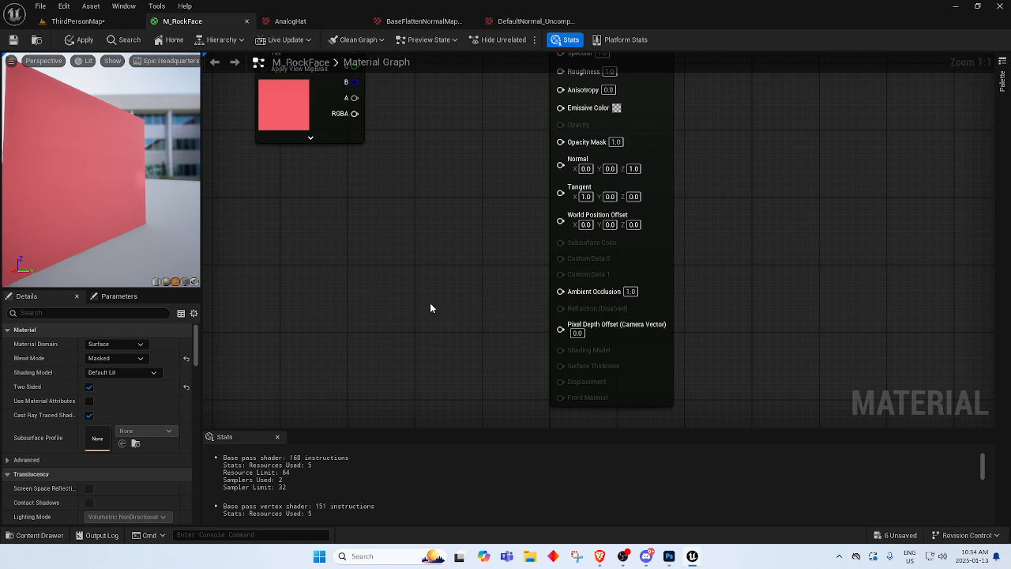
Try to pull a connection from the M_RockFace node's Displacement input and examine the node's remaining inputs.
{"action": "right_click_drag", "start_coordinate": [391, 319], "coordinate": [427, 316]}
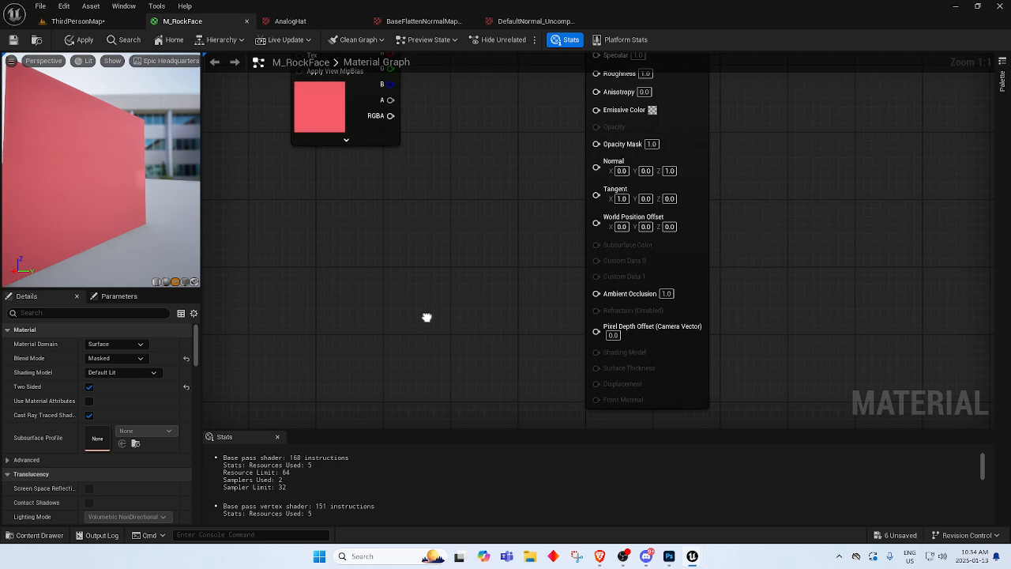
{"action": "left_click_drag", "start_coordinate": [613, 389], "coordinate": [471, 382]}
{"action": "left_click", "coordinate": [553, 408]}
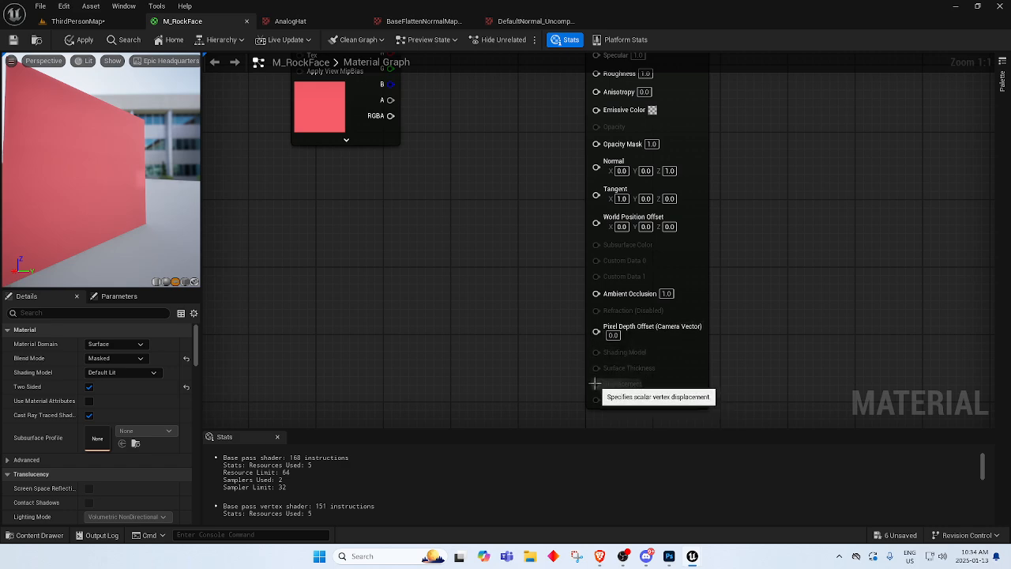
{"action": "left_click_drag", "start_coordinate": [593, 386], "coordinate": [519, 380]}
{"action": "left_click", "coordinate": [478, 383]}
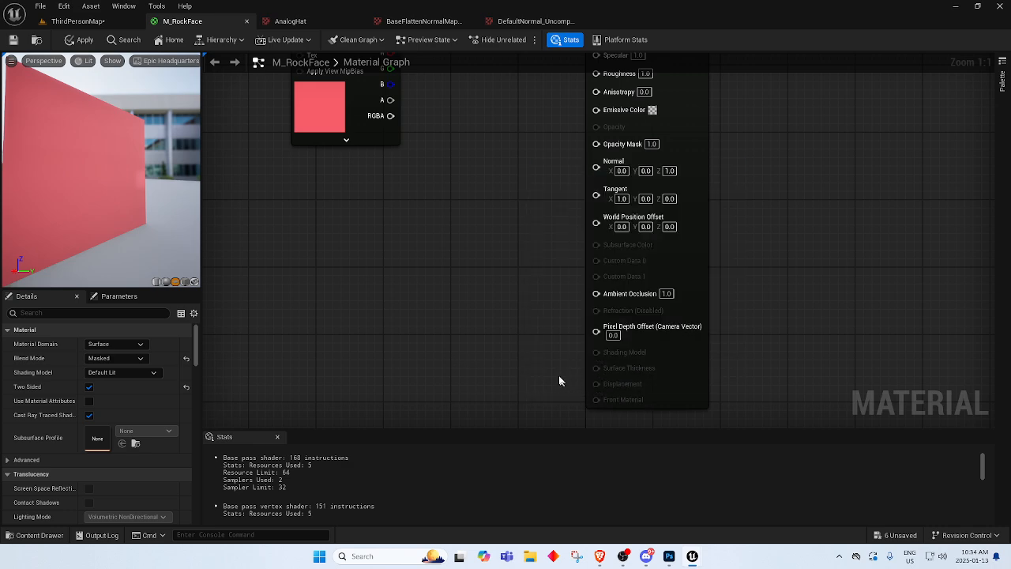
{"action": "scroll", "coordinate": [557, 373], "scroll_direction": "down", "scroll_amount": 4}
{"action": "right_click_drag", "start_coordinate": [488, 329], "coordinate": [541, 381]}
{"action": "scroll", "coordinate": [598, 361], "scroll_direction": "up", "scroll_amount": 2}
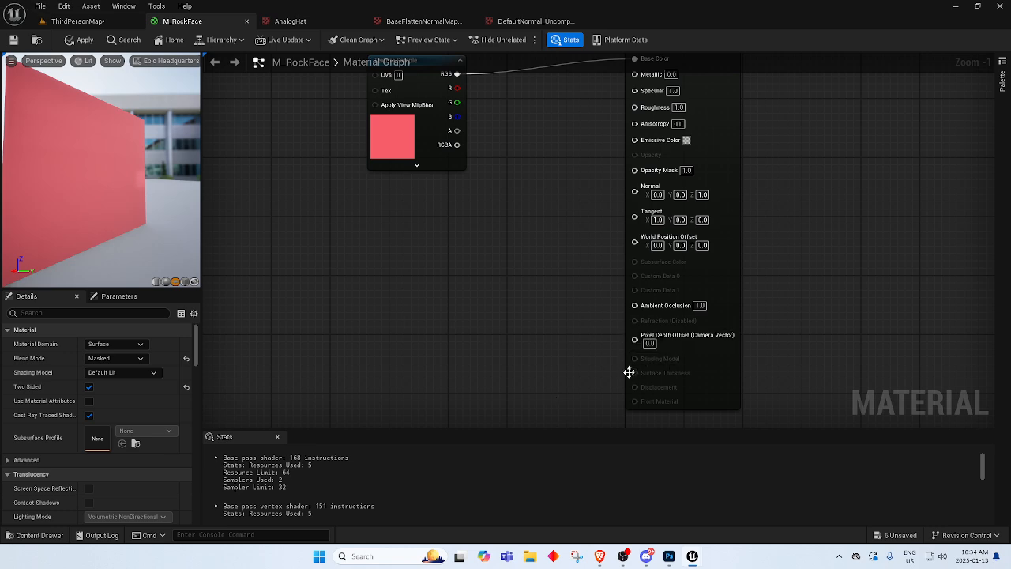
{"action": "scroll", "coordinate": [476, 349], "scroll_direction": "down", "scroll_amount": 1}
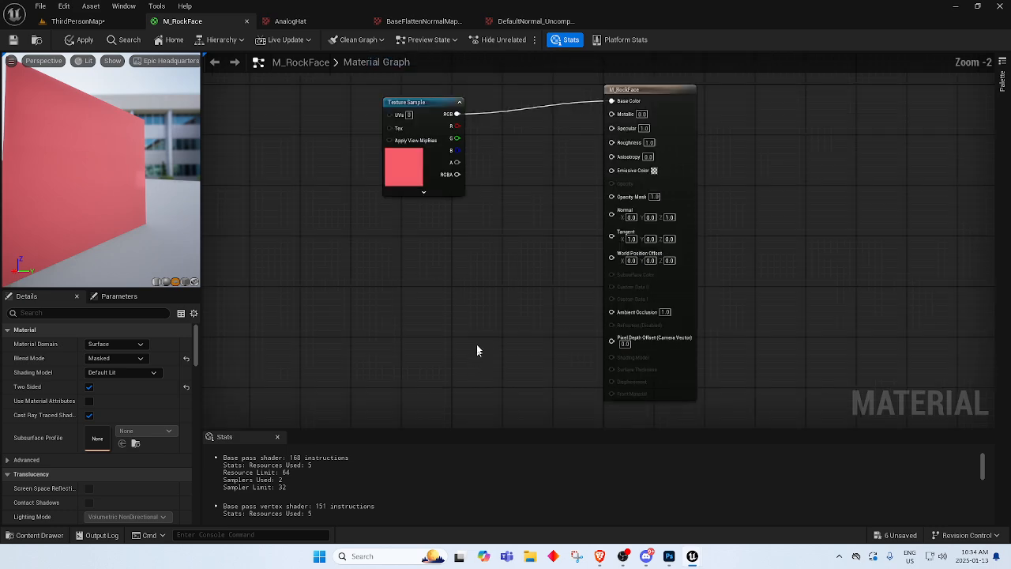
{"action": "right_click_drag", "start_coordinate": [473, 306], "coordinate": [467, 266]}
{"action": "right_click_drag", "start_coordinate": [586, 315], "coordinate": [590, 350]}
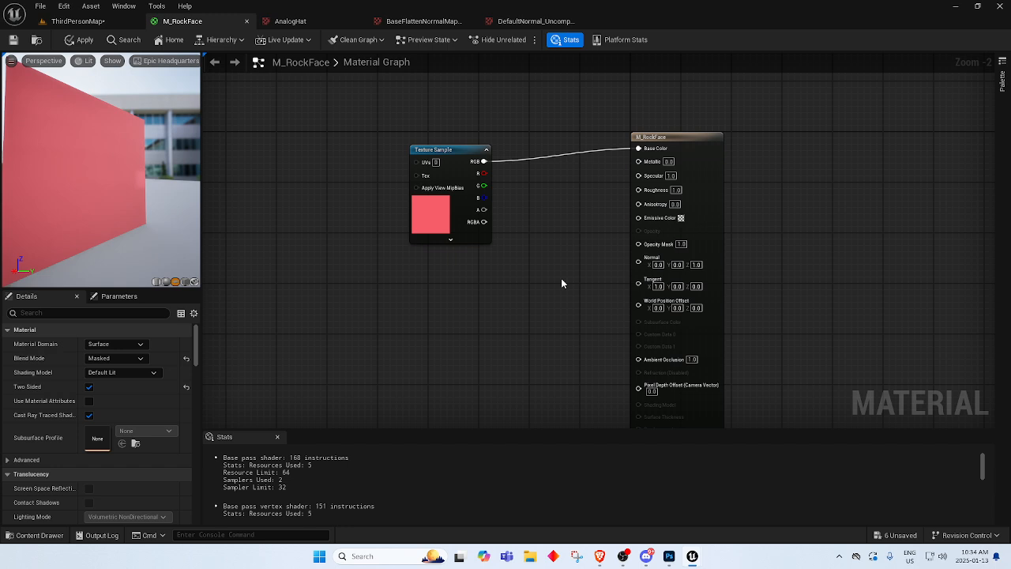
Switch to Discord, read the newest messages in the general channel, and minimize the window.
{"action": "left_click", "coordinate": [646, 557]}
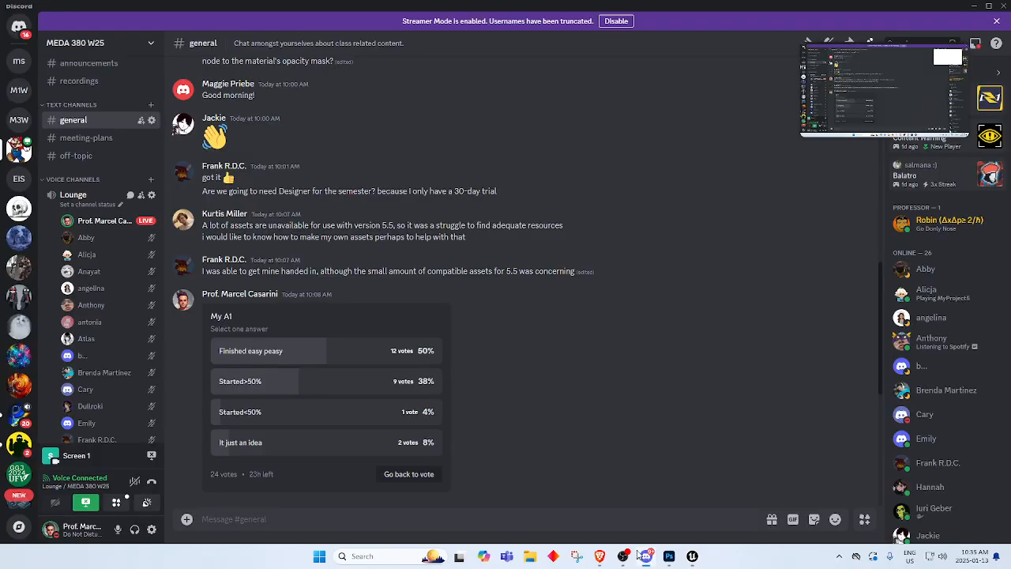
{"action": "scroll", "coordinate": [482, 430], "scroll_direction": "down", "scroll_amount": 5}
{"action": "scroll", "coordinate": [497, 433], "scroll_direction": "down", "scroll_amount": 3}
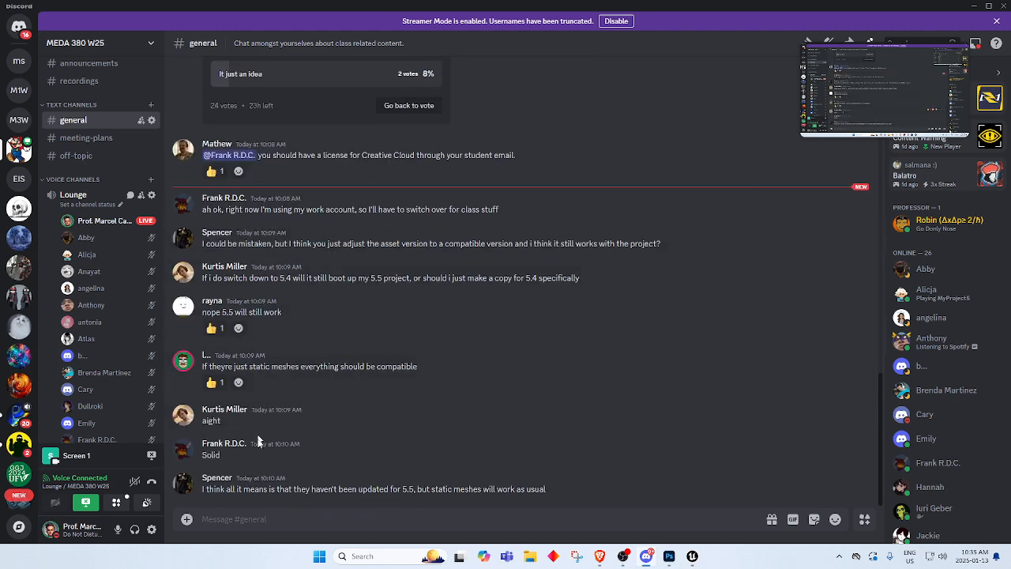
{"action": "left_click", "coordinate": [243, 522]}
{"action": "left_click", "coordinate": [975, 6]}
Delete the remaining red Texture Sample node from the M_RockFace graph.
{"action": "right_click_drag", "start_coordinate": [463, 353], "coordinate": [515, 337]}
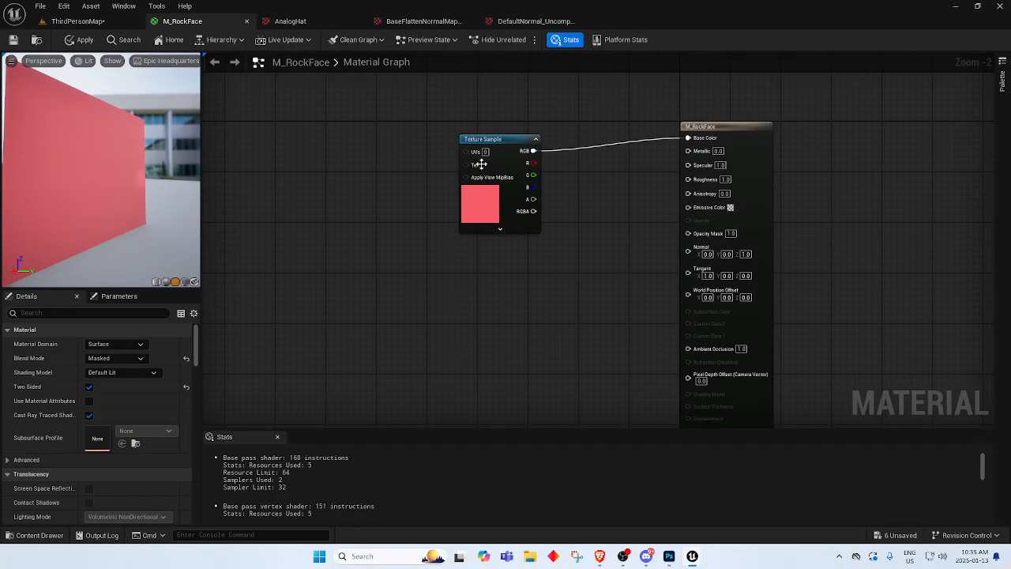
{"action": "left_click", "coordinate": [491, 139]}
{"action": "key", "text": "Delete"}
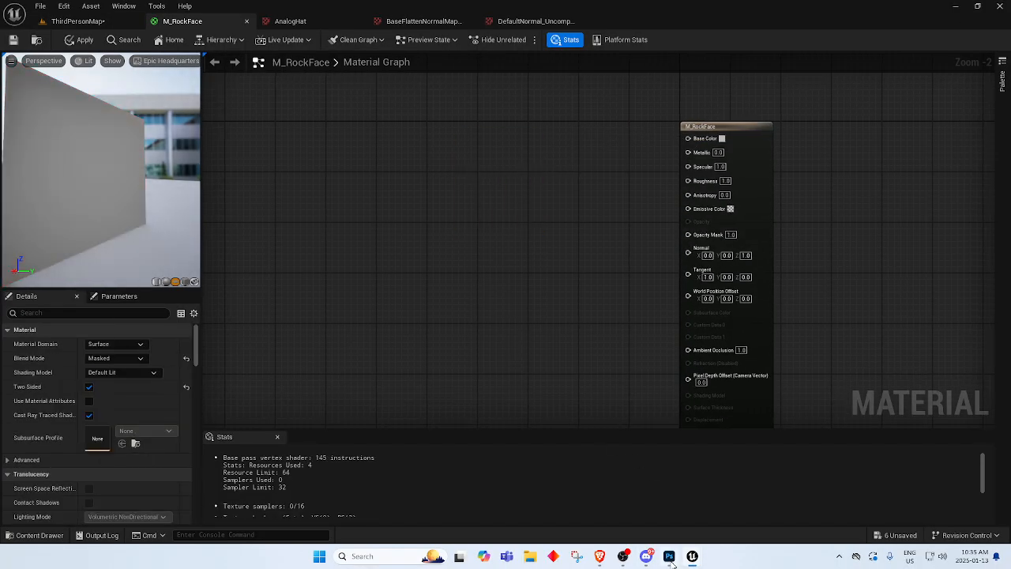
Switch to Photoshop, open the new document settings and go over the resolution, width and height values.
{"action": "left_click", "coordinate": [671, 558]}
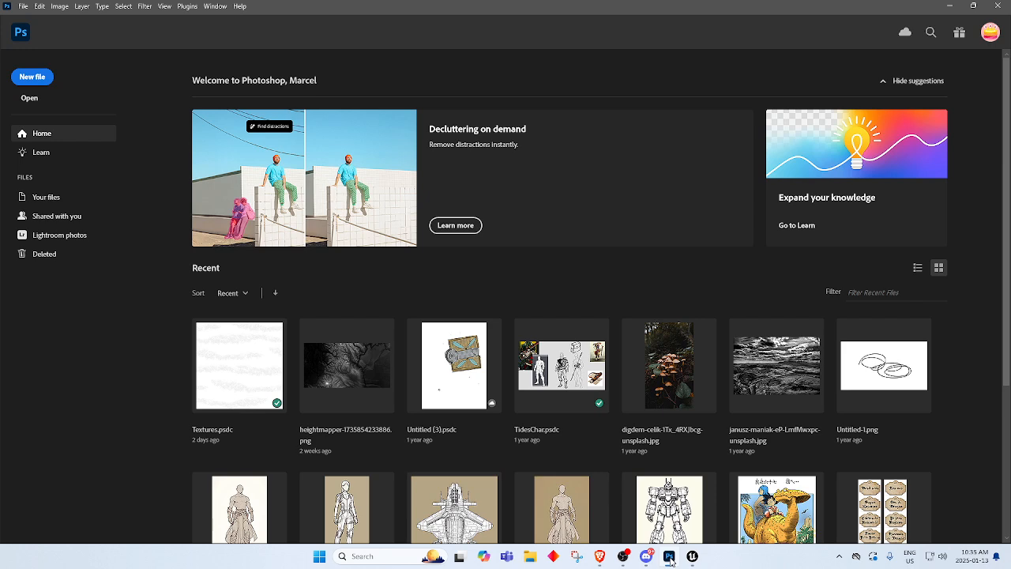
{"action": "left_click", "coordinate": [34, 79]}
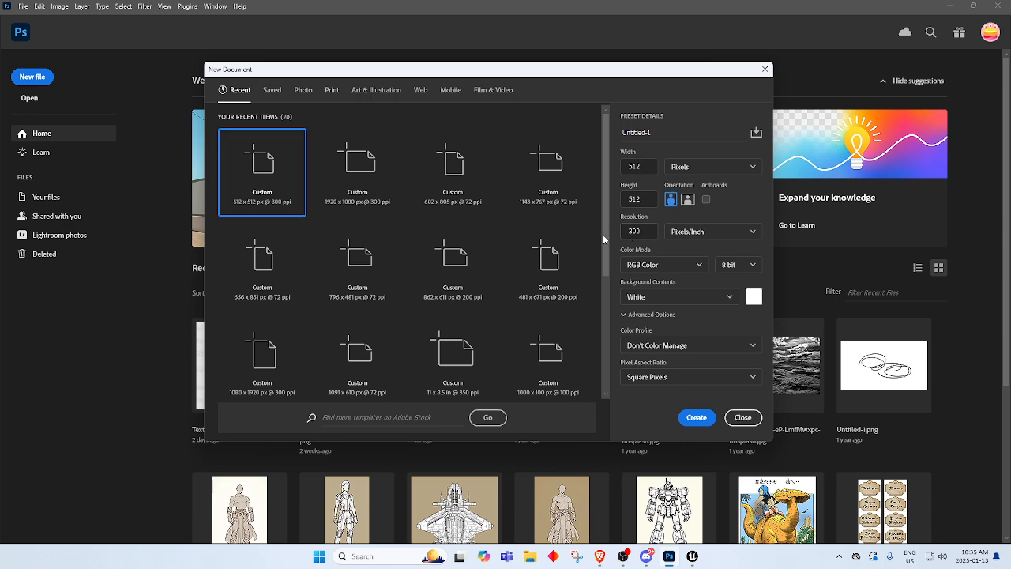
{"action": "double_click", "coordinate": [635, 231]}
{"action": "left_click", "coordinate": [650, 167]}
{"action": "left_click", "coordinate": [644, 202]}
{"action": "left_click", "coordinate": [647, 168]}
{"action": "left_click", "coordinate": [644, 199]}
{"action": "left_click", "coordinate": [643, 167]}
{"action": "left_click", "coordinate": [641, 199]}
{"action": "left_click", "coordinate": [646, 167]}
Switch to the Brave browser and search the web for "image definition ratio" in a new tab.
{"action": "left_click", "coordinate": [600, 558]}
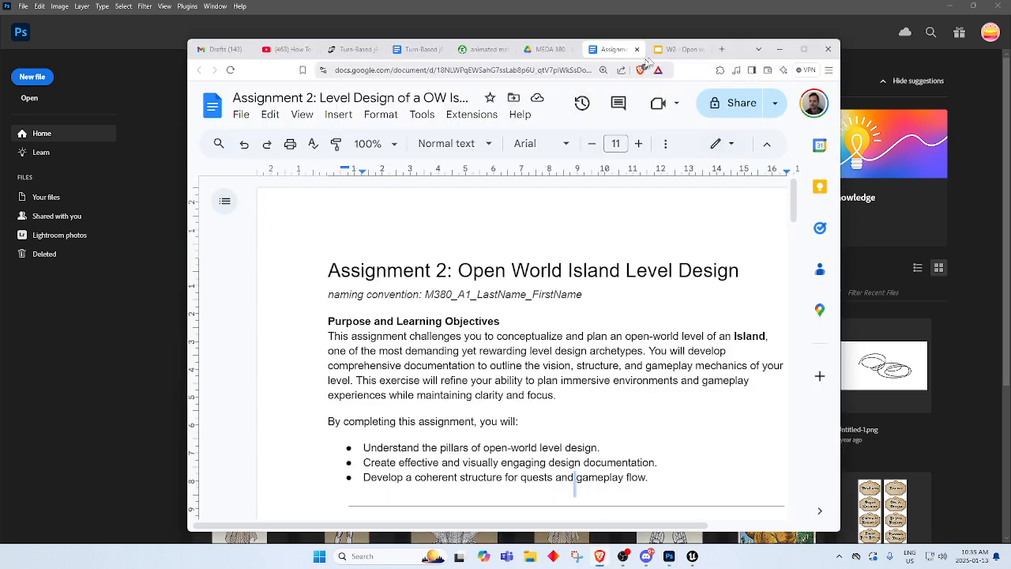
{"action": "left_click", "coordinate": [721, 49]}
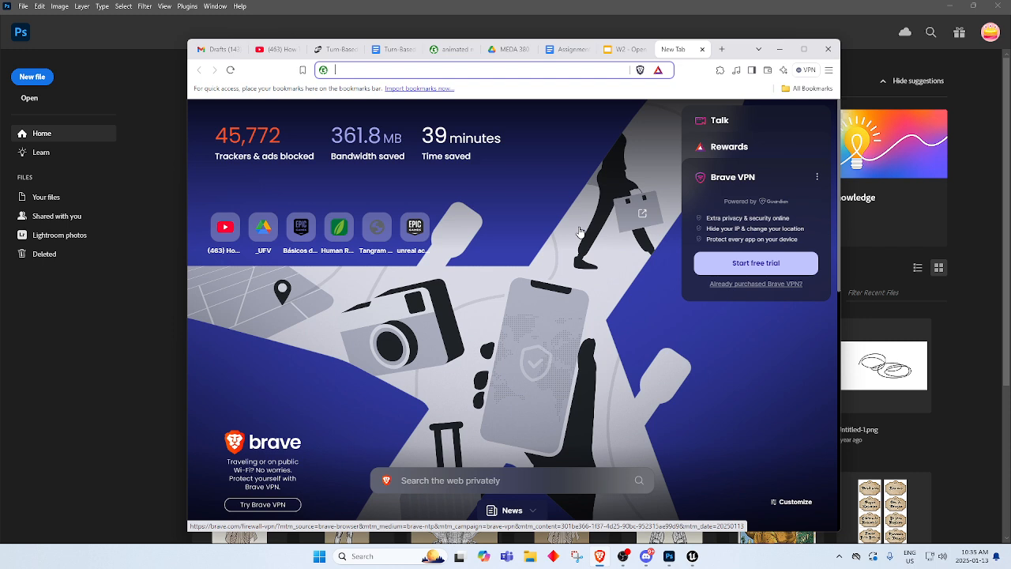
{"action": "type", "text": "image"}
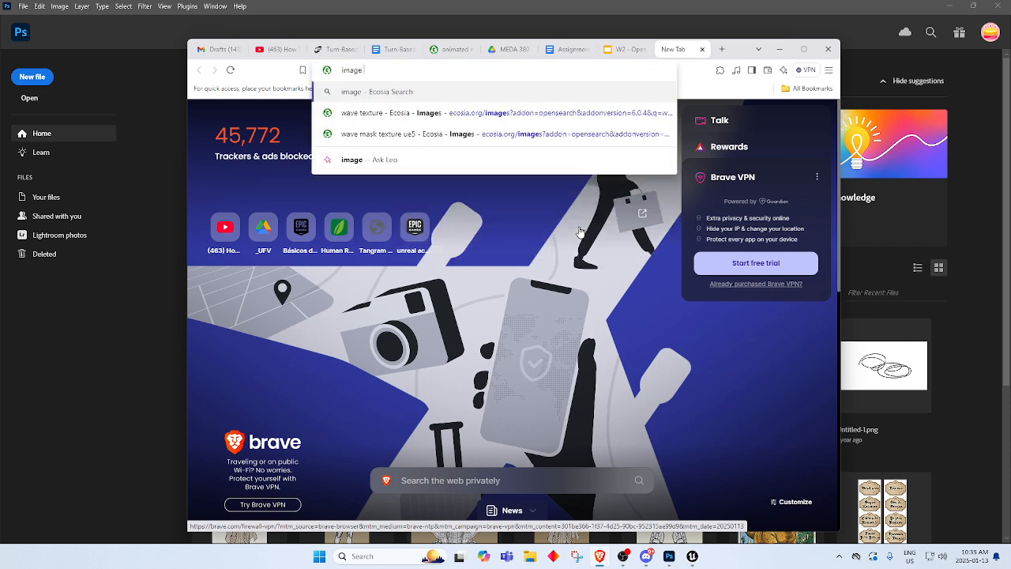
{"action": "type", "text": " defini"}
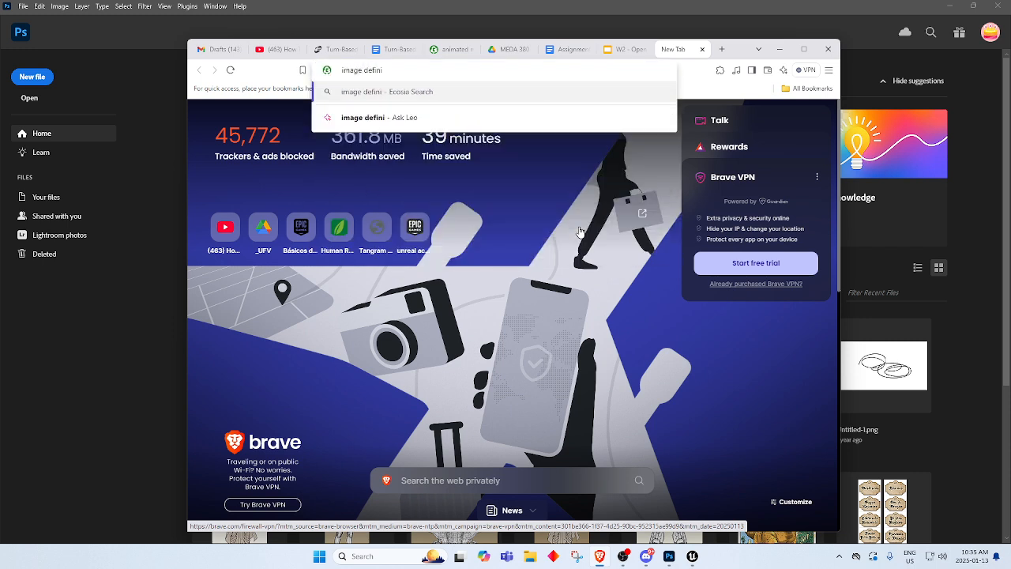
{"action": "type", "text": "tion ratio"}
{"action": "key", "text": "Return"}
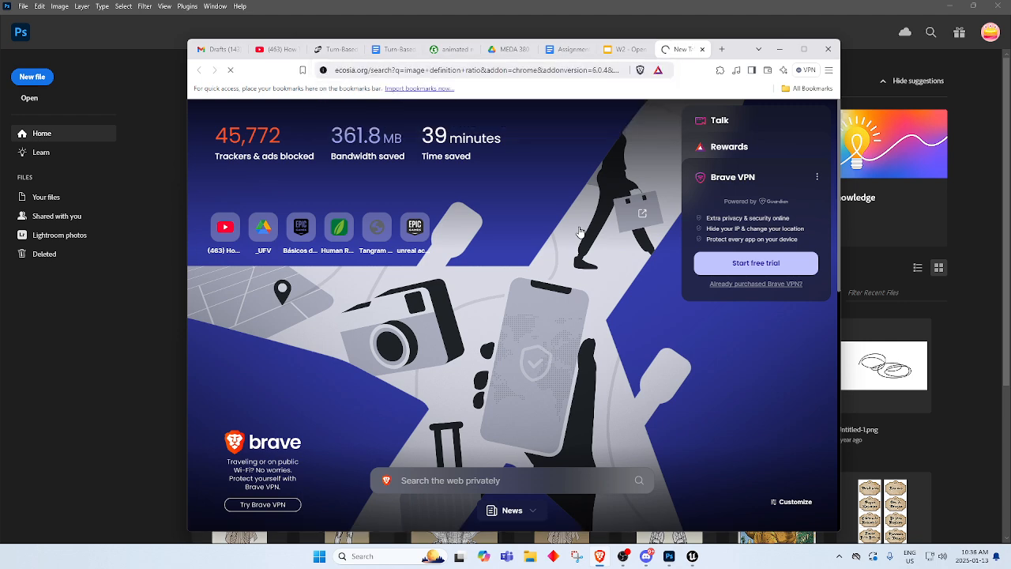
Look through the results, skim the article "What is Aspect Ratio and How to Use It in Photography" and return to the results.
{"action": "scroll", "coordinate": [280, 226], "scroll_direction": "down", "scroll_amount": 1}
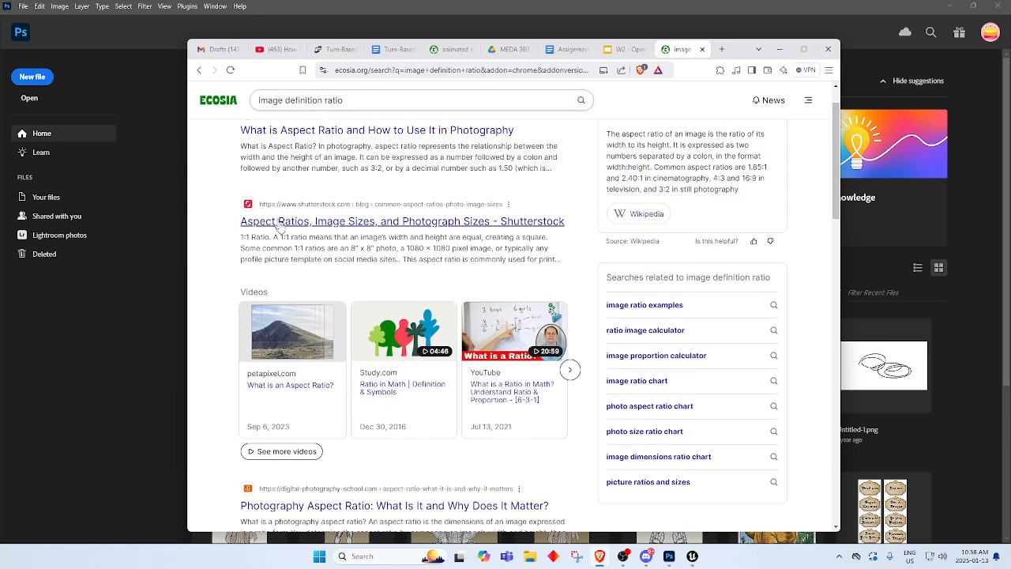
{"action": "scroll", "coordinate": [316, 286], "scroll_direction": "down", "scroll_amount": 3}
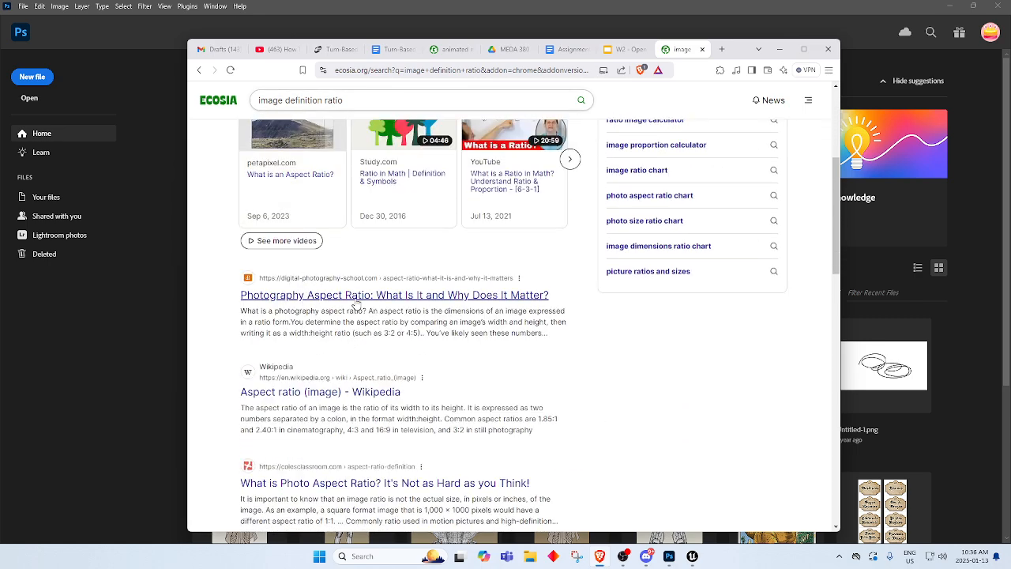
{"action": "scroll", "coordinate": [331, 296], "scroll_direction": "up", "scroll_amount": 4}
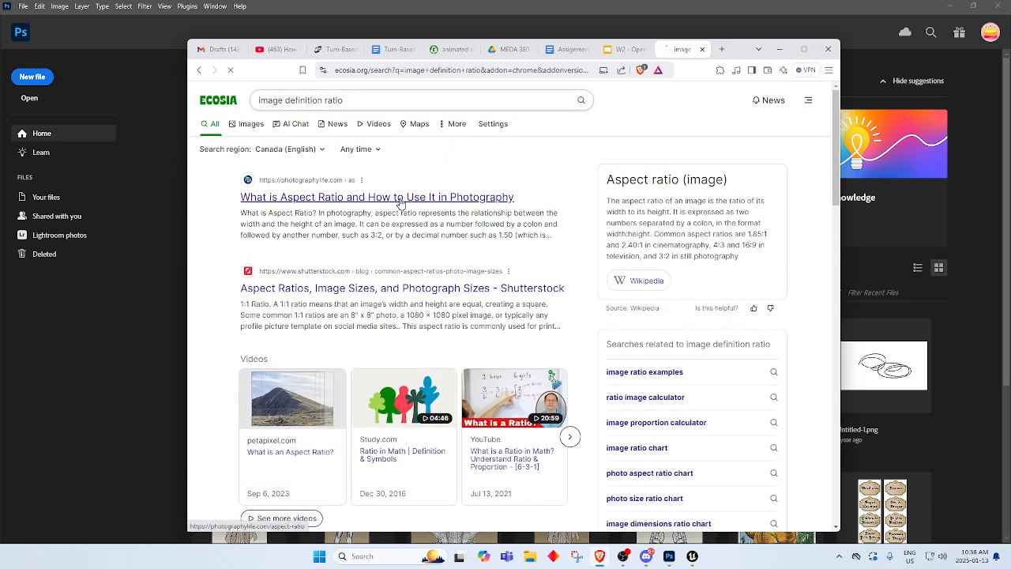
{"action": "left_click", "coordinate": [401, 197]}
{"action": "scroll", "coordinate": [296, 222], "scroll_direction": "down", "scroll_amount": 2}
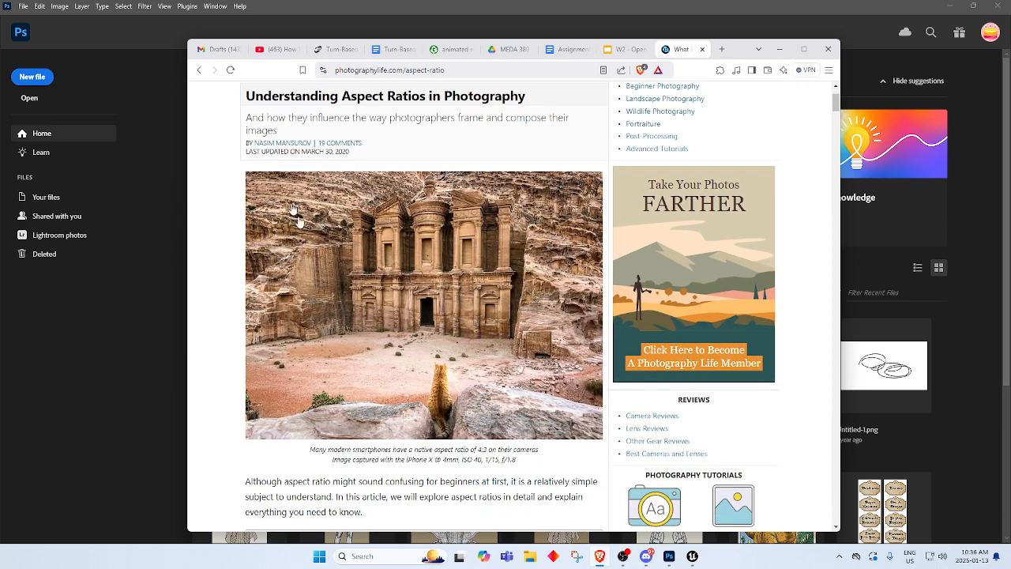
{"action": "left_click", "coordinate": [199, 70]}
Change the web search to "texture definition ratio".
{"action": "left_click_drag", "start_coordinate": [278, 102], "coordinate": [203, 100]}
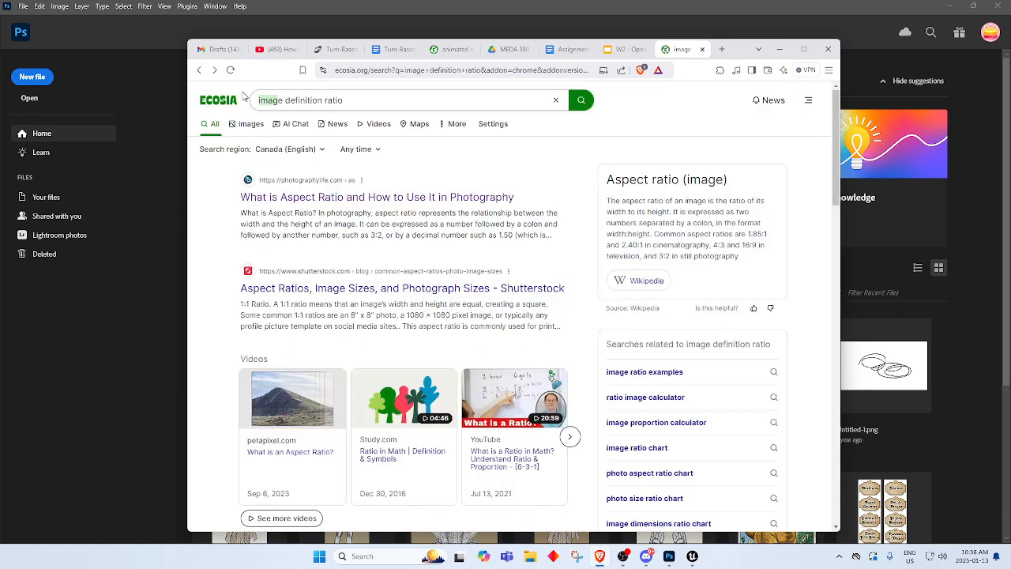
{"action": "key", "text": "BackSpace"}
{"action": "type", "text": "texture"}
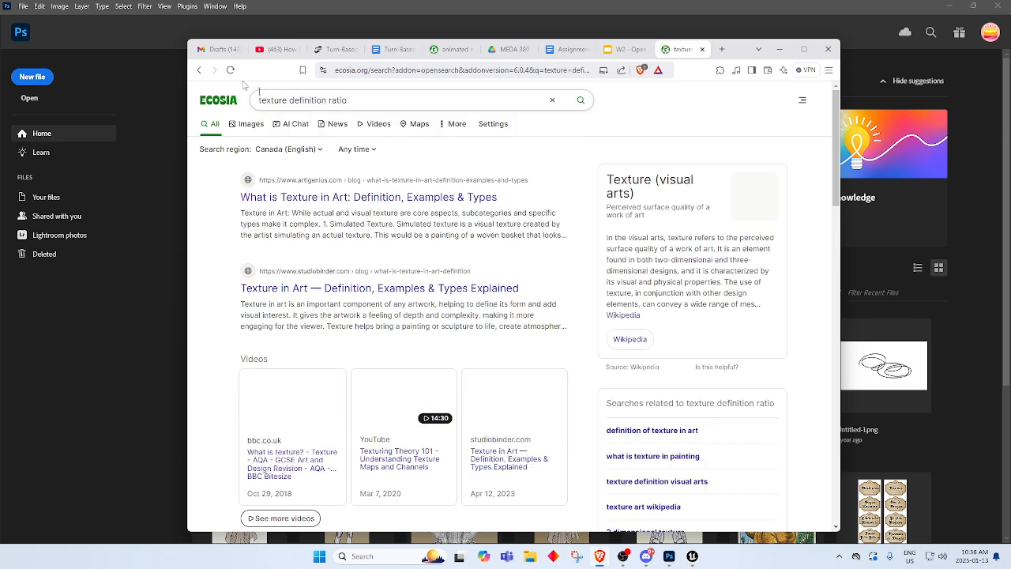
Skim the article "What is Texture in Art: Definition, Examples & Types" and return to the search results.
{"action": "left_click", "coordinate": [335, 202]}
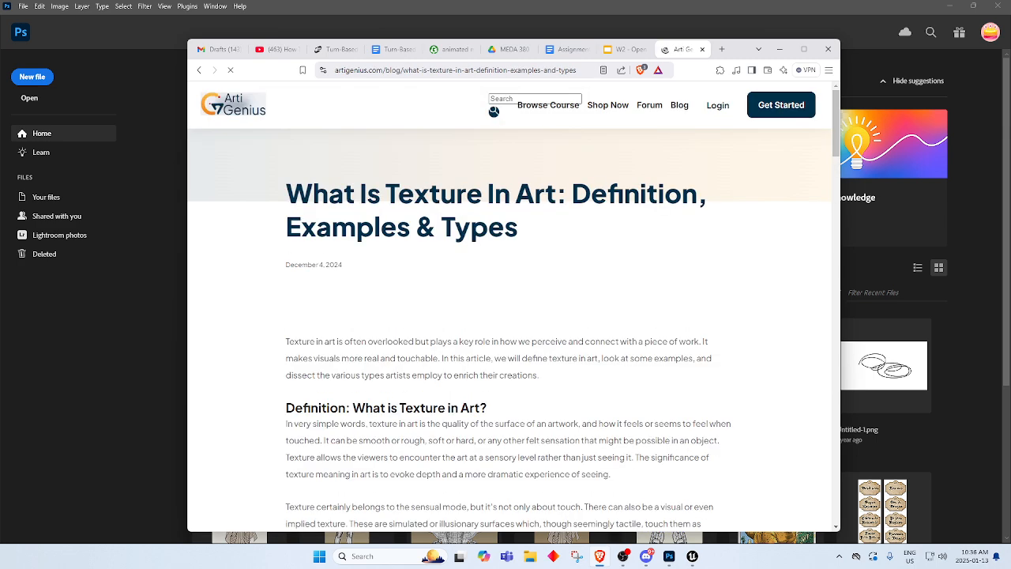
{"action": "scroll", "coordinate": [314, 258], "scroll_direction": "down", "scroll_amount": 3}
{"action": "scroll", "coordinate": [314, 258], "scroll_direction": "down", "scroll_amount": 15}
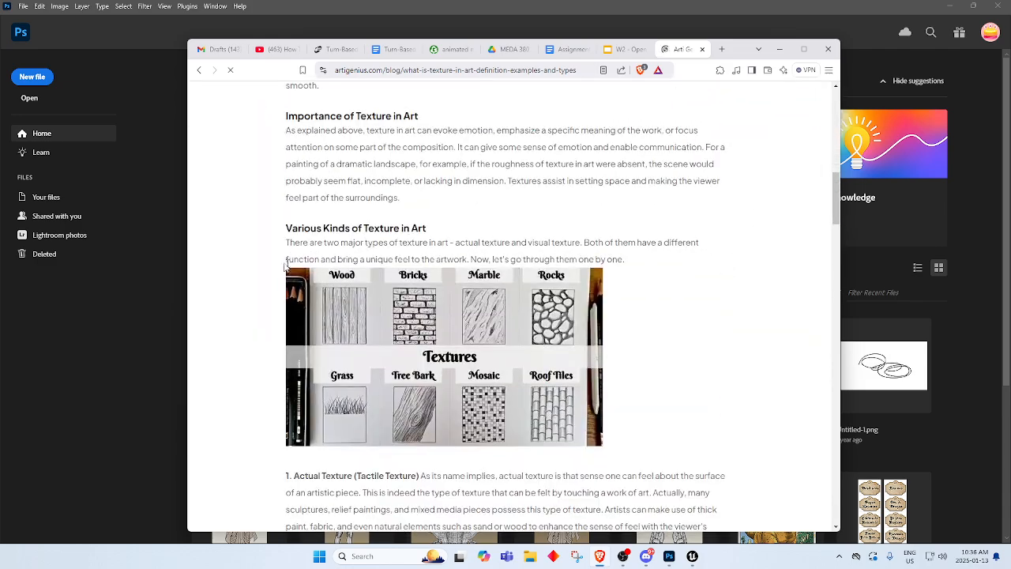
{"action": "scroll", "coordinate": [510, 308], "scroll_direction": "down", "scroll_amount": 15}
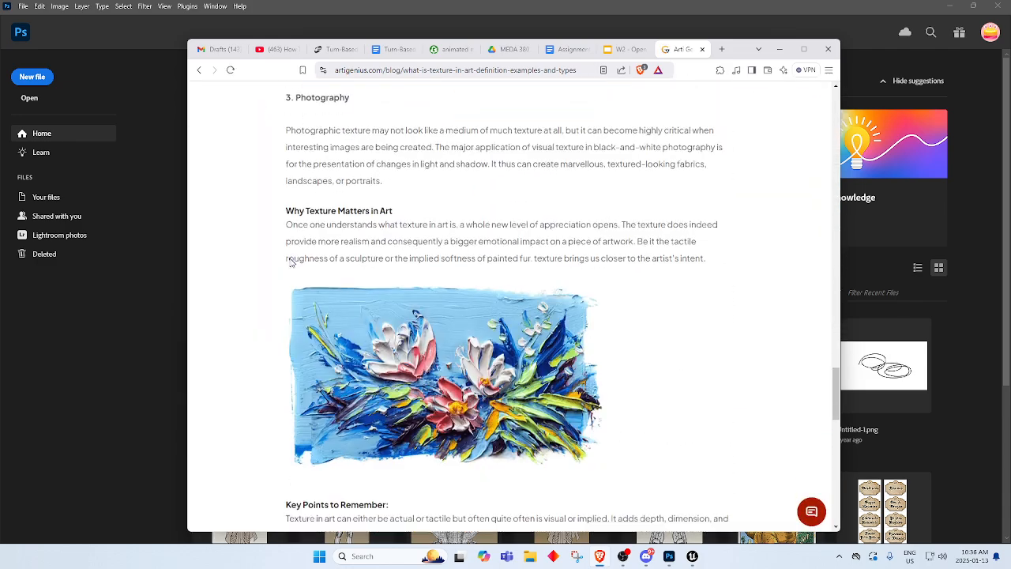
{"action": "left_click", "coordinate": [203, 72]}
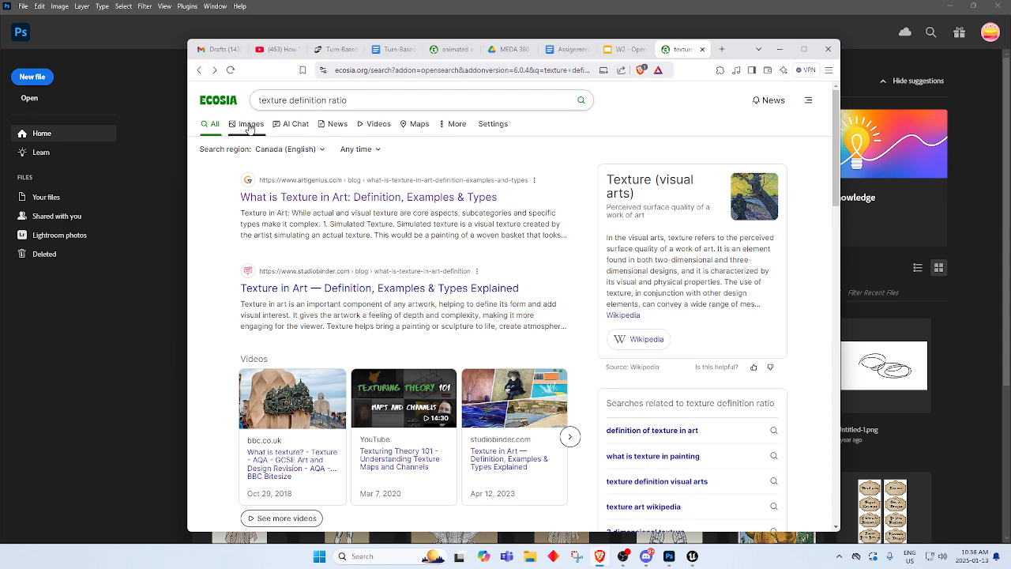
Show image results for the search, preview the texture ratio table and look through the images for a texture resolution chart.
{"action": "left_click", "coordinate": [250, 124]}
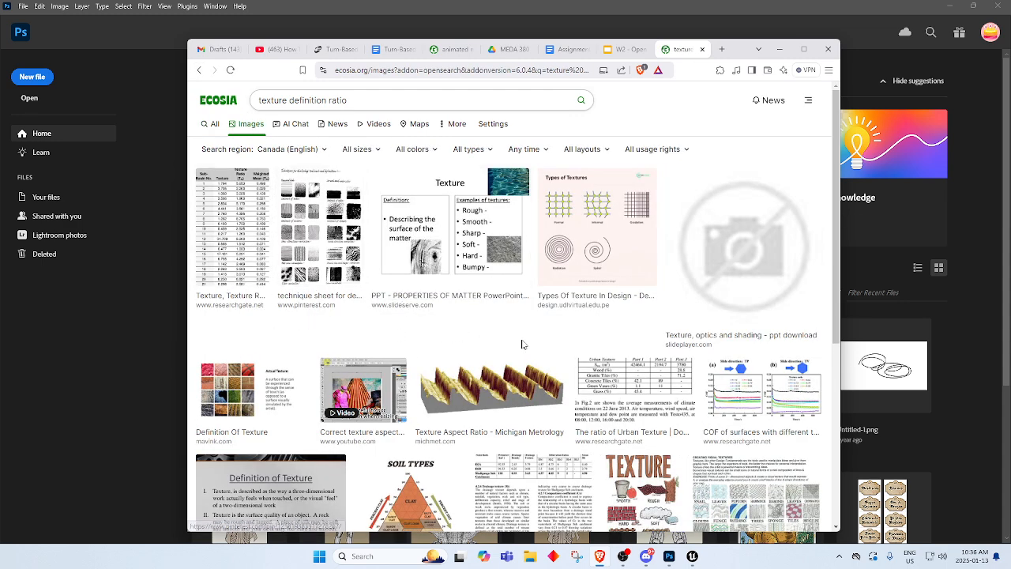
{"action": "left_click", "coordinate": [229, 234]}
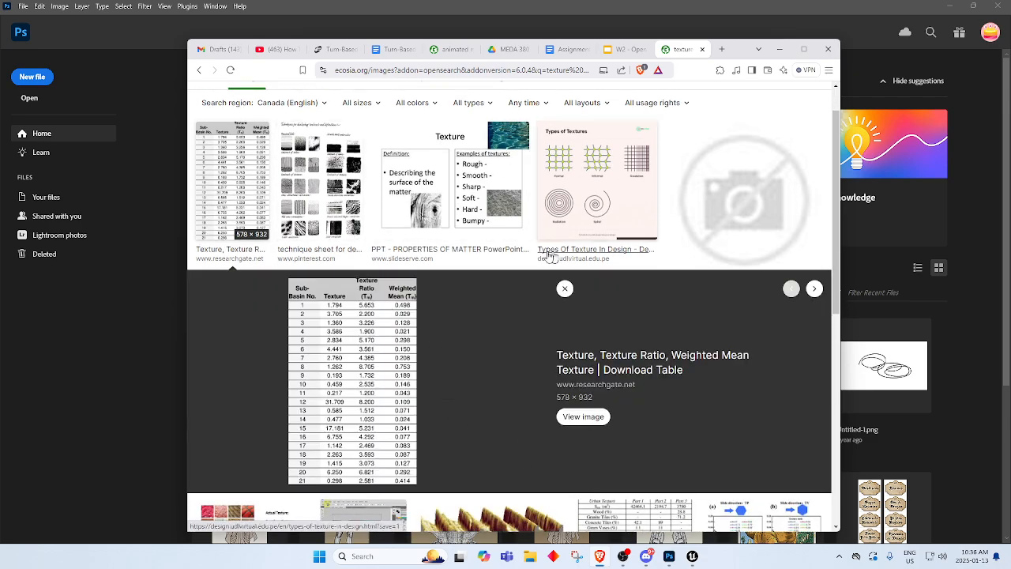
{"action": "scroll", "coordinate": [474, 300], "scroll_direction": "down", "scroll_amount": 4}
{"action": "scroll", "coordinate": [474, 320], "scroll_direction": "down", "scroll_amount": 3}
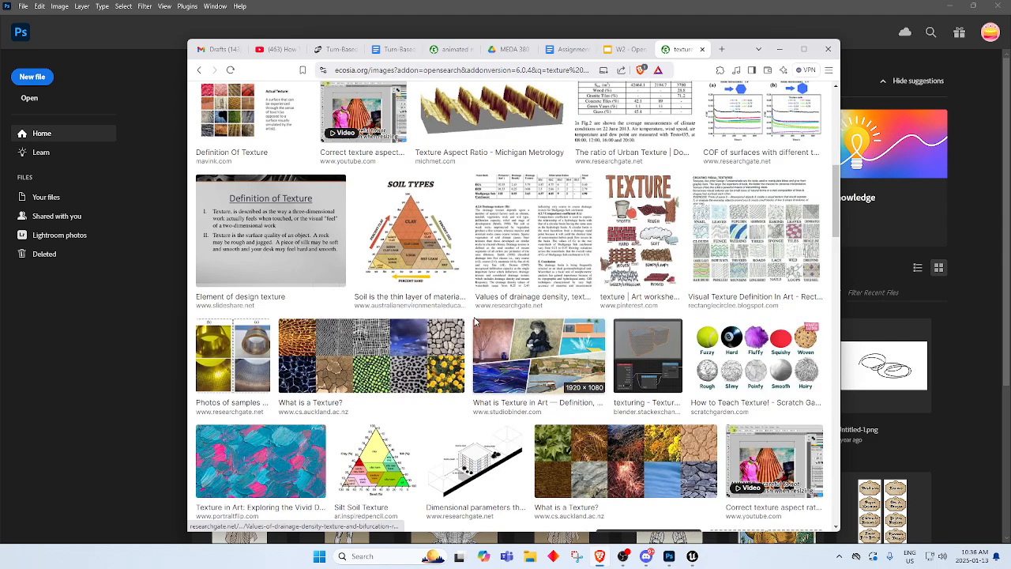
{"action": "scroll", "coordinate": [453, 326], "scroll_direction": "down", "scroll_amount": 7}
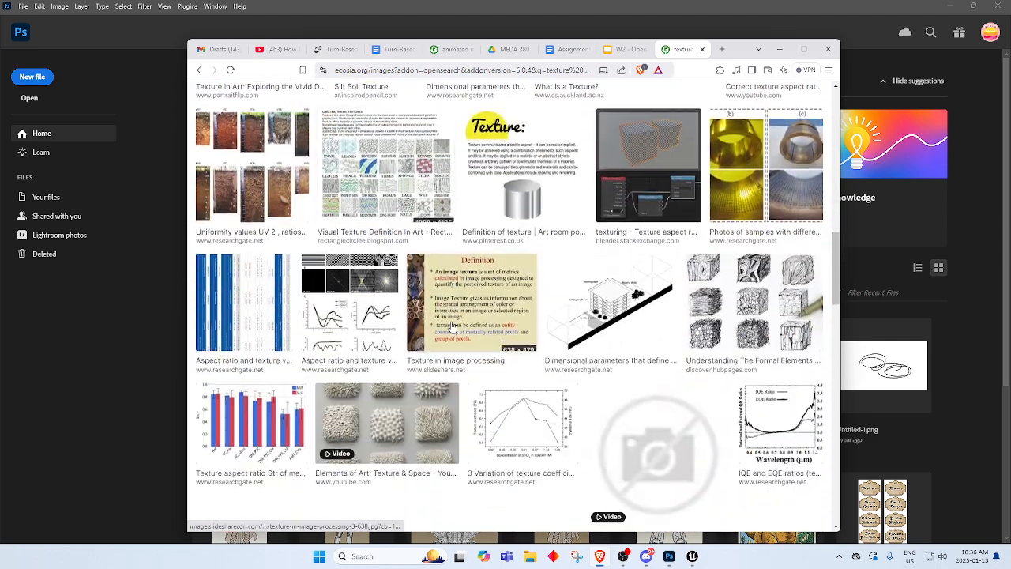
{"action": "scroll", "coordinate": [452, 324], "scroll_direction": "down", "scroll_amount": 6}
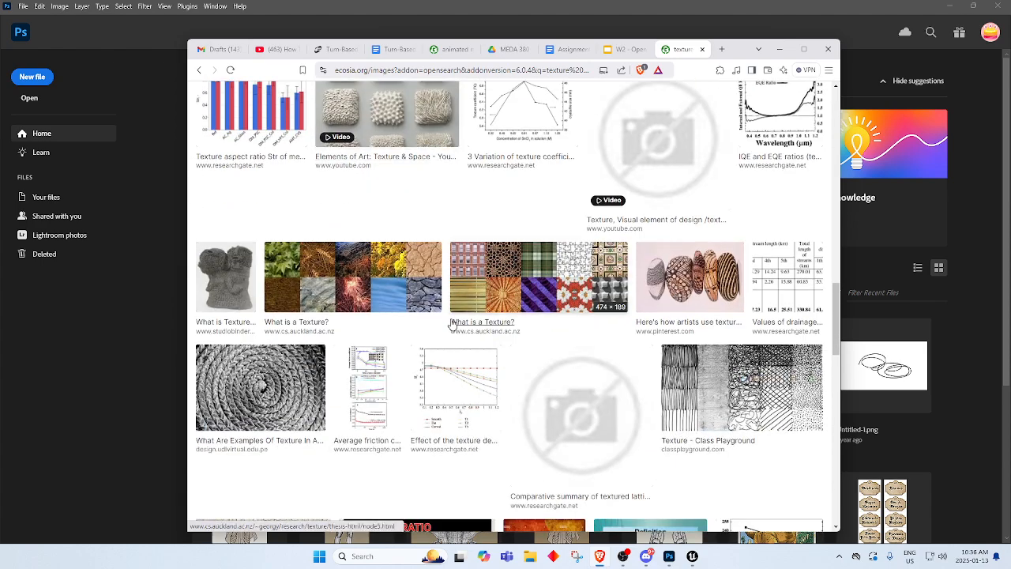
{"action": "scroll", "coordinate": [452, 318], "scroll_direction": "up", "scroll_amount": 15}
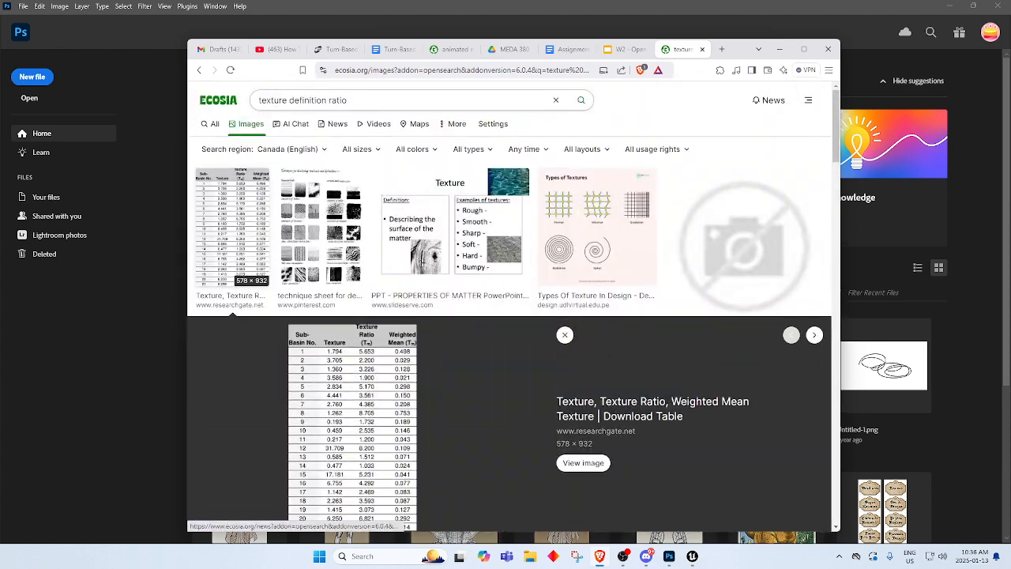
Refine the image search to "texture definition ratio 512".
{"action": "left_click", "coordinate": [352, 101]}
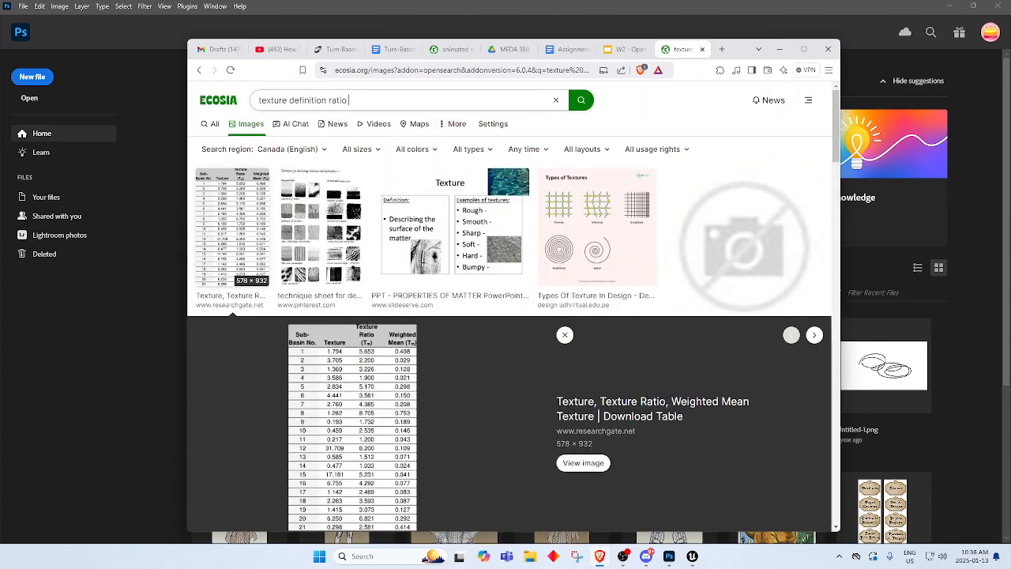
{"action": "type", "text": "512"}
{"action": "key", "text": "Return"}
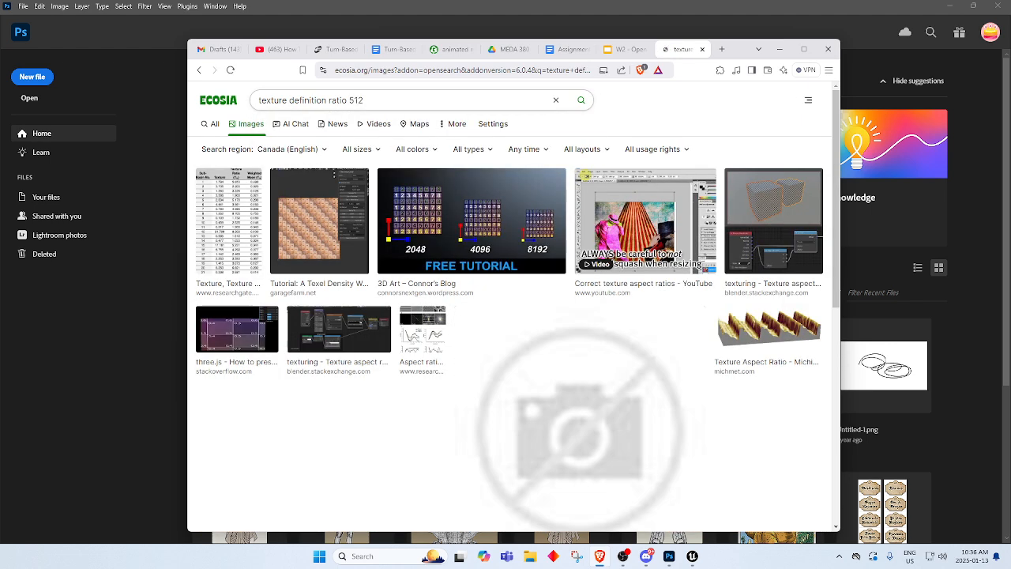
Preview the texel density, 2048/4096/8192 and three.js texture scale images, and look through the remaining image results.
{"action": "left_click", "coordinate": [324, 230]}
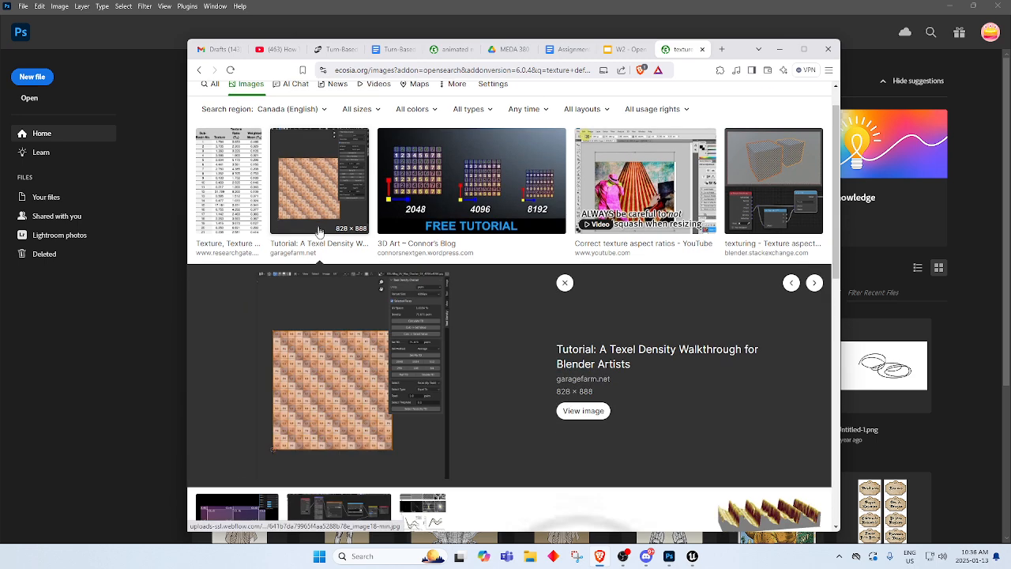
{"action": "left_click", "coordinate": [476, 182]}
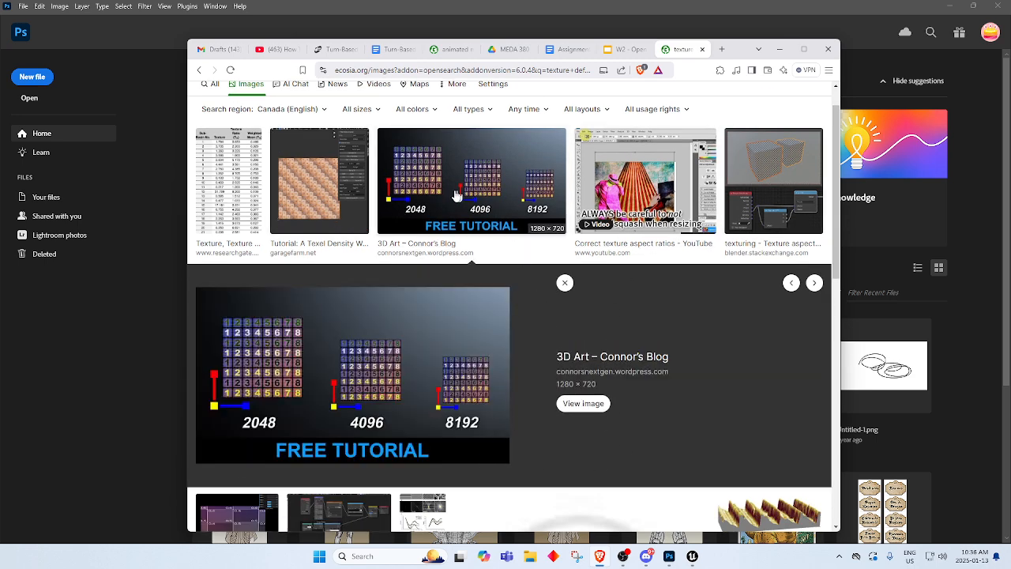
{"action": "left_click", "coordinate": [314, 210]}
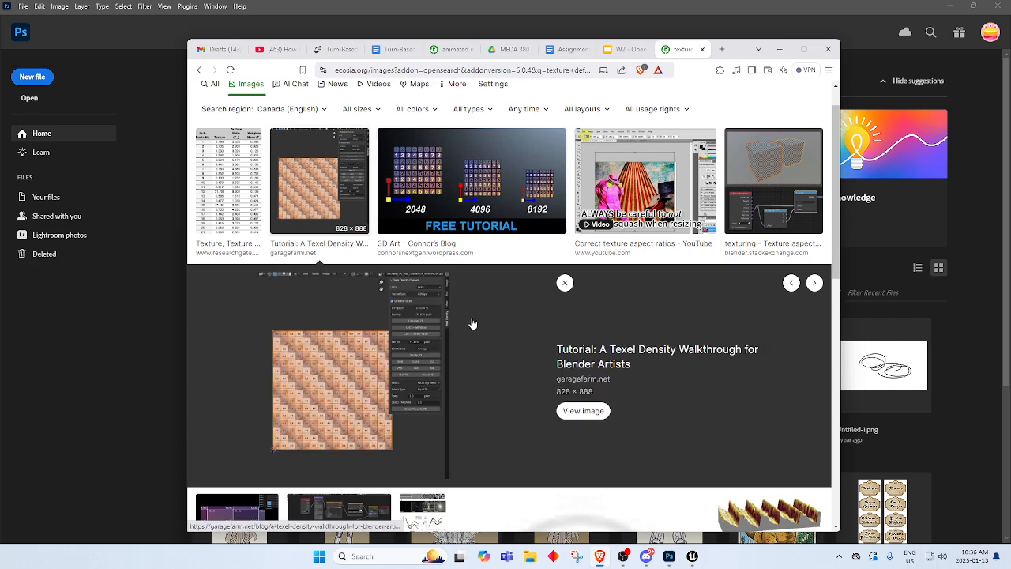
{"action": "scroll", "coordinate": [475, 328], "scroll_direction": "down", "scroll_amount": 3}
{"action": "left_click", "coordinate": [236, 267]}
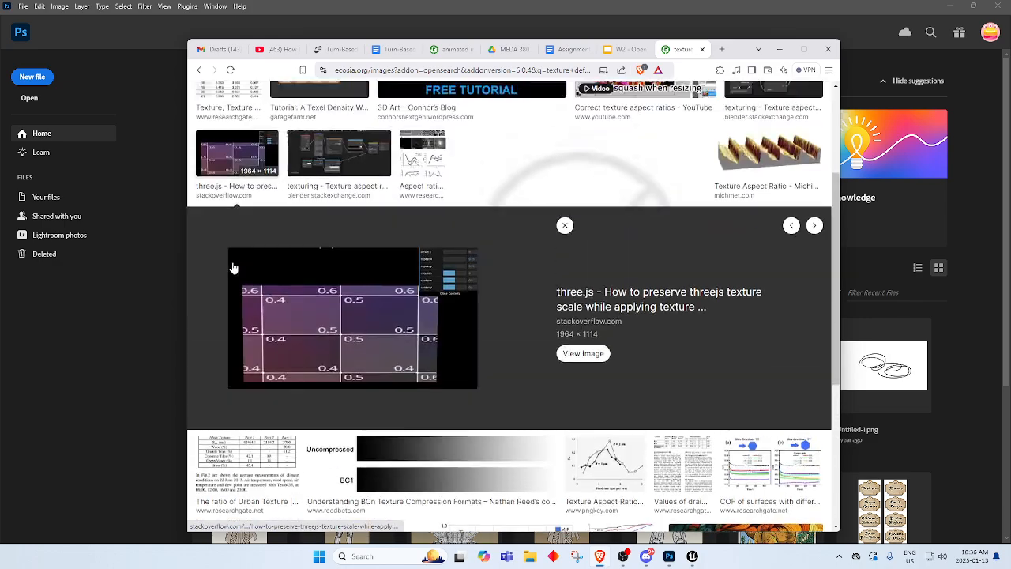
{"action": "scroll", "coordinate": [435, 339], "scroll_direction": "down", "scroll_amount": 4}
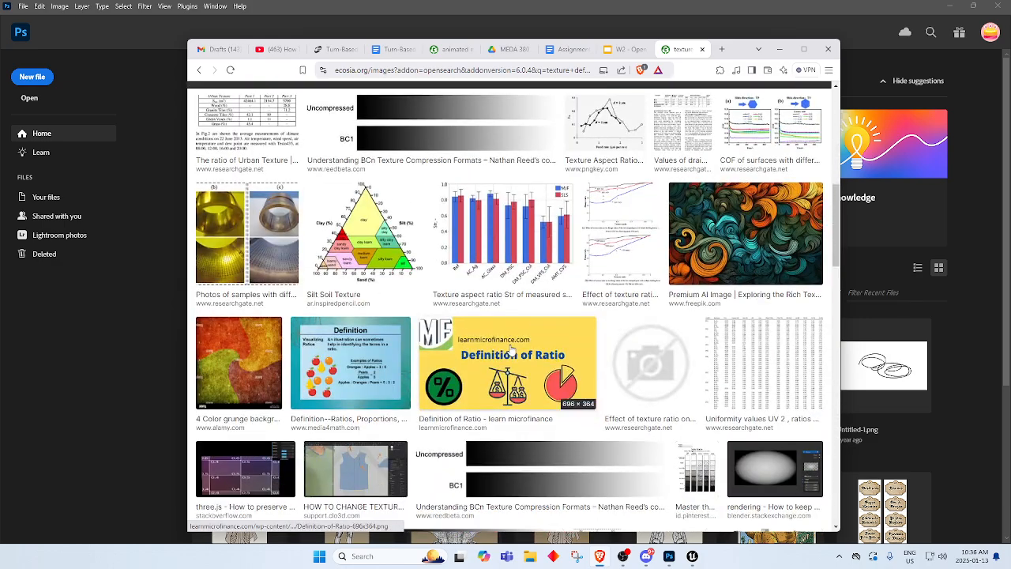
{"action": "scroll", "coordinate": [506, 348], "scroll_direction": "up", "scroll_amount": 7}
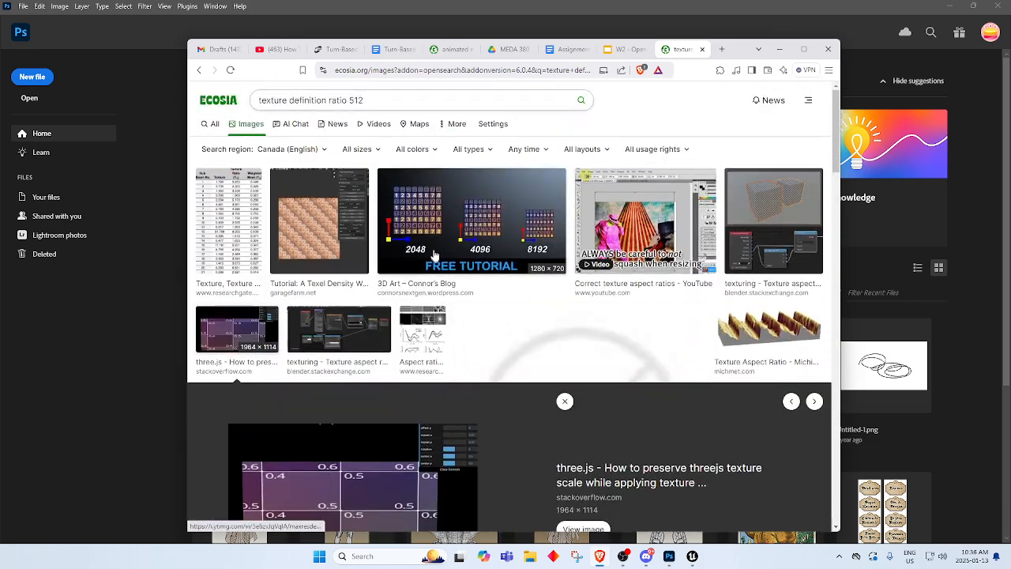
Change the image search to "texture definition ratio 1080" and preview the "Understanding Video Aspect Ratio" resolution comparison image.
{"action": "double_click", "coordinate": [356, 101]}
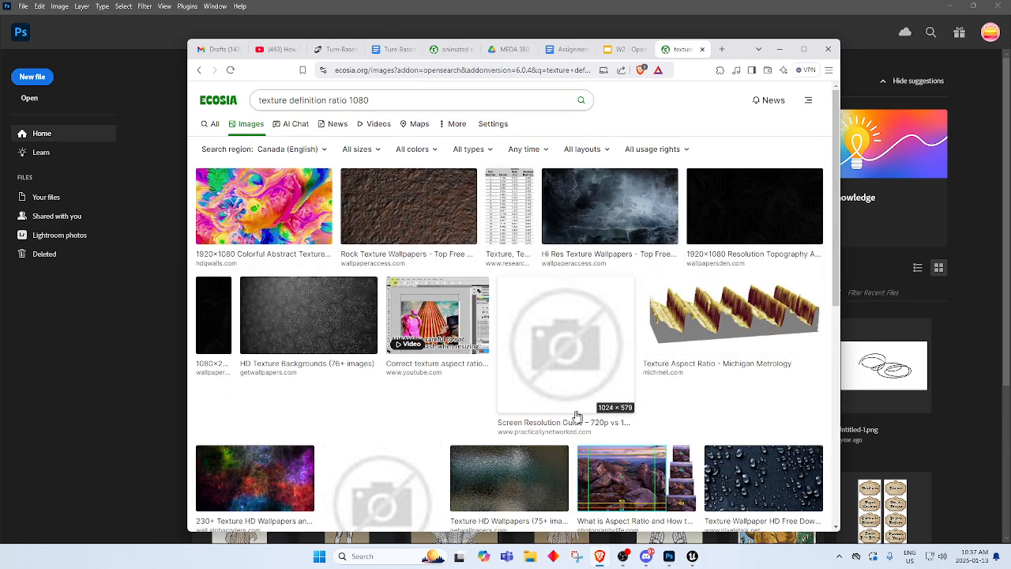
{"action": "scroll", "coordinate": [377, 364], "scroll_direction": "down", "scroll_amount": 7}
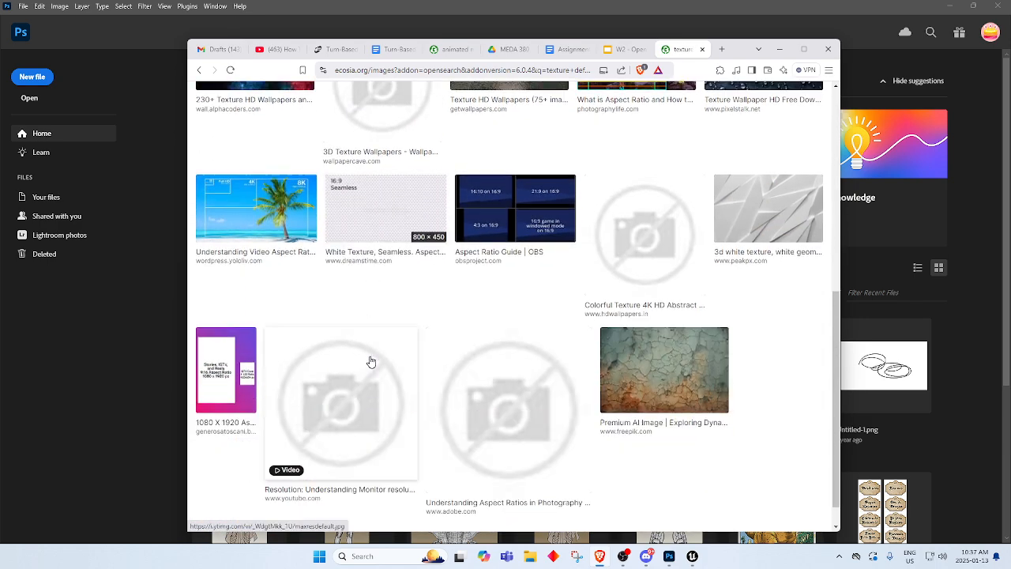
{"action": "left_click", "coordinate": [273, 185]}
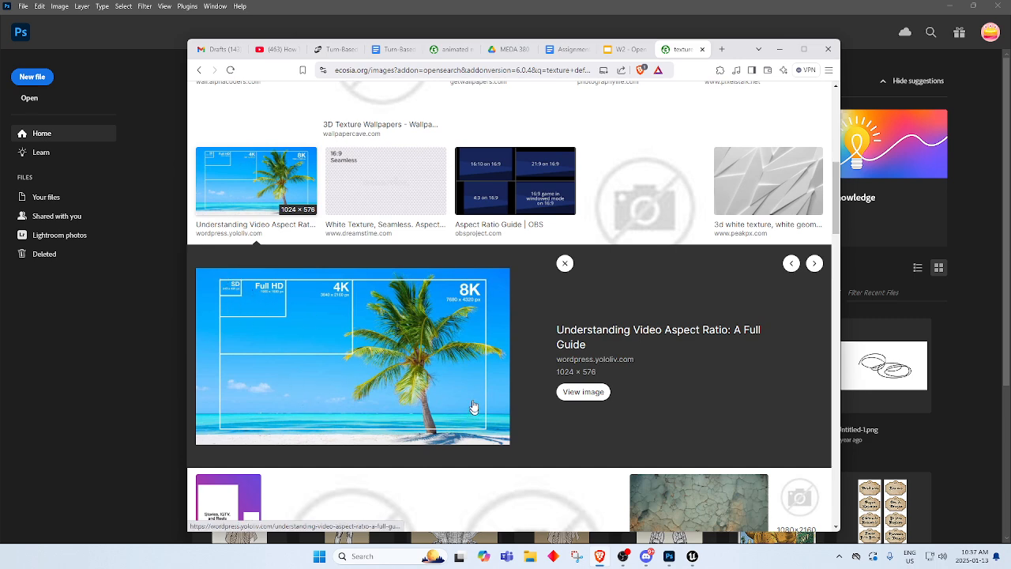
{"action": "scroll", "coordinate": [401, 376], "scroll_direction": "down", "scroll_amount": 5}
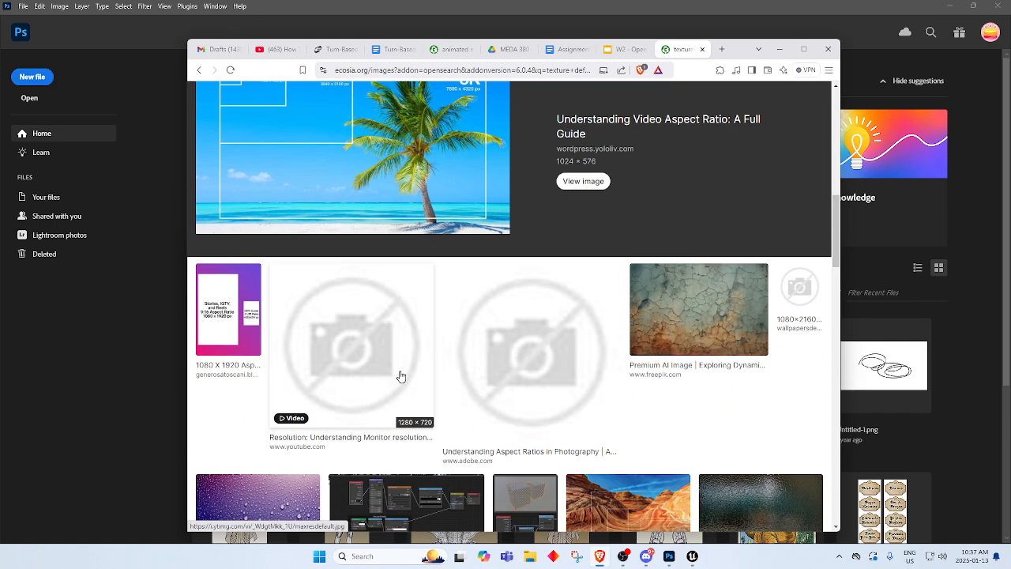
Look through more image results for display aspect ratio and resolution charts, and return to Photoshop.
{"action": "scroll", "coordinate": [401, 376], "scroll_direction": "down", "scroll_amount": 2}
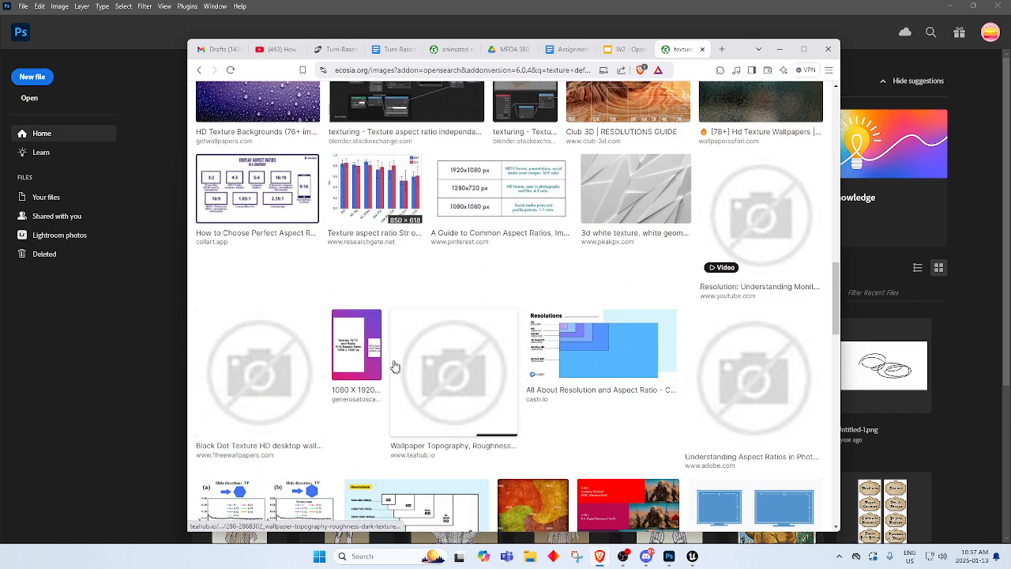
{"action": "left_click", "coordinate": [258, 196]}
{"action": "scroll", "coordinate": [421, 371], "scroll_direction": "down", "scroll_amount": 5}
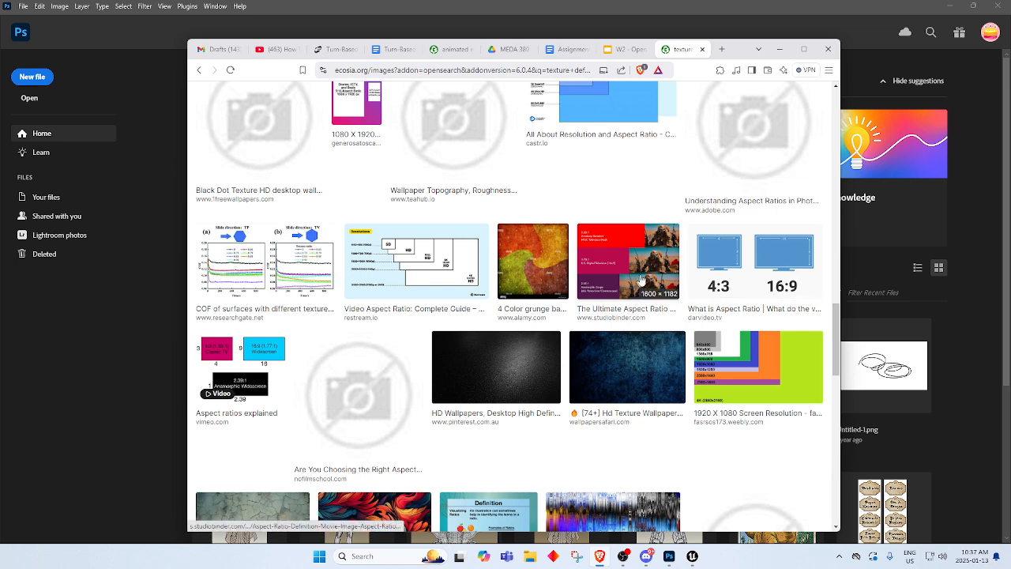
{"action": "left_click", "coordinate": [779, 49]}
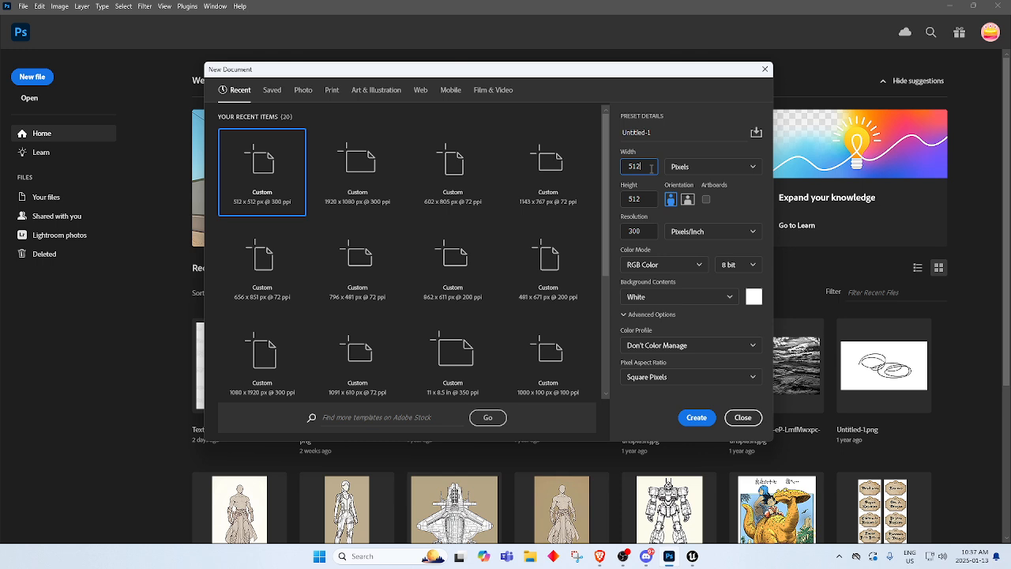
Create a 512 × 512 pixel document at 300 pixels/inch without adding the new tools, and add an empty layer above the background.
{"action": "left_click", "coordinate": [659, 157]}
{"action": "left_click", "coordinate": [636, 165]}
{"action": "left_click", "coordinate": [644, 198]}
{"action": "left_click", "coordinate": [643, 166]}
{"action": "left_click", "coordinate": [648, 202]}
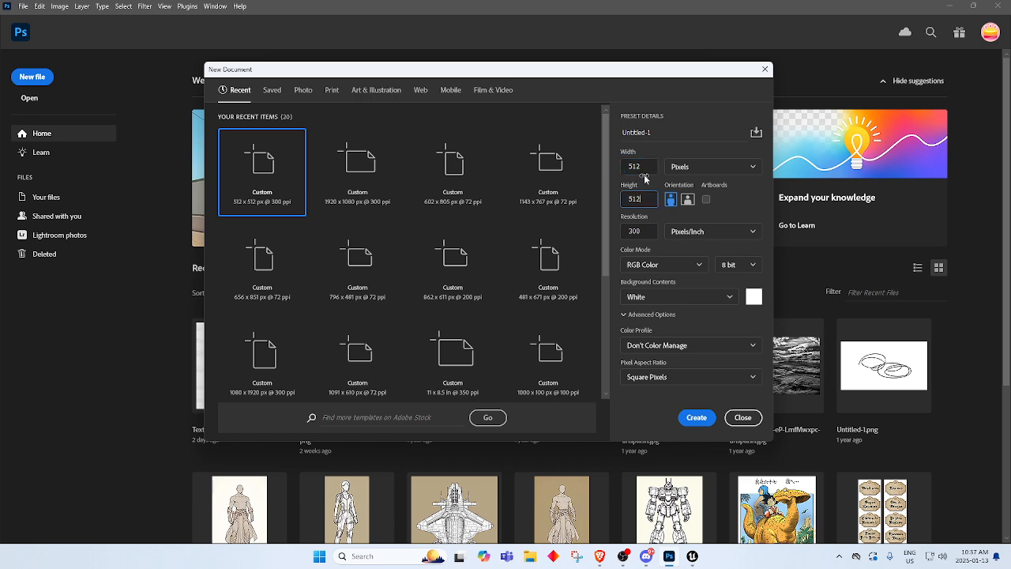
{"action": "left_click", "coordinate": [648, 199]}
{"action": "left_click", "coordinate": [645, 168]}
{"action": "left_click", "coordinate": [649, 198]}
{"action": "left_click", "coordinate": [695, 417]}
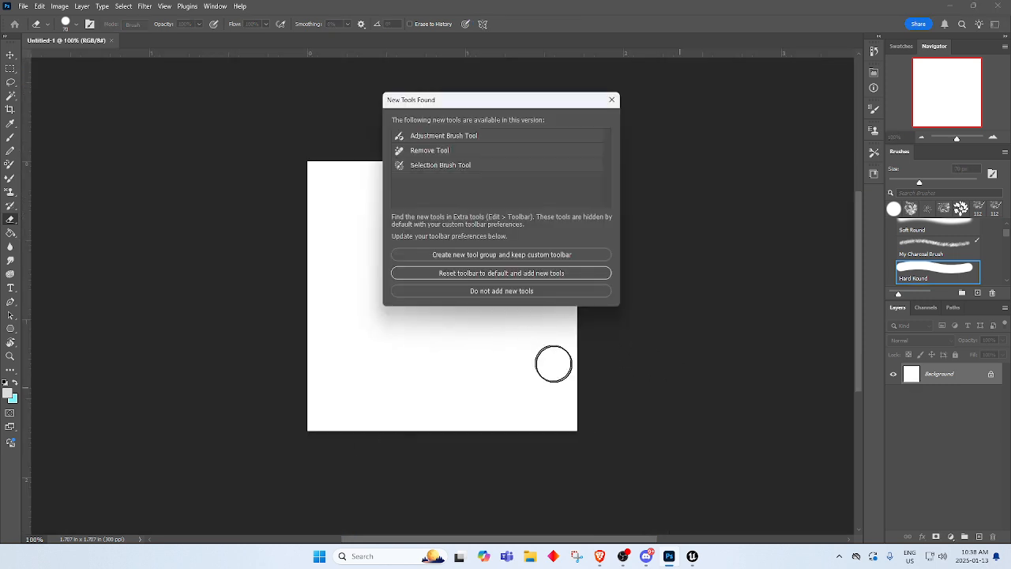
{"action": "left_click", "coordinate": [612, 101]}
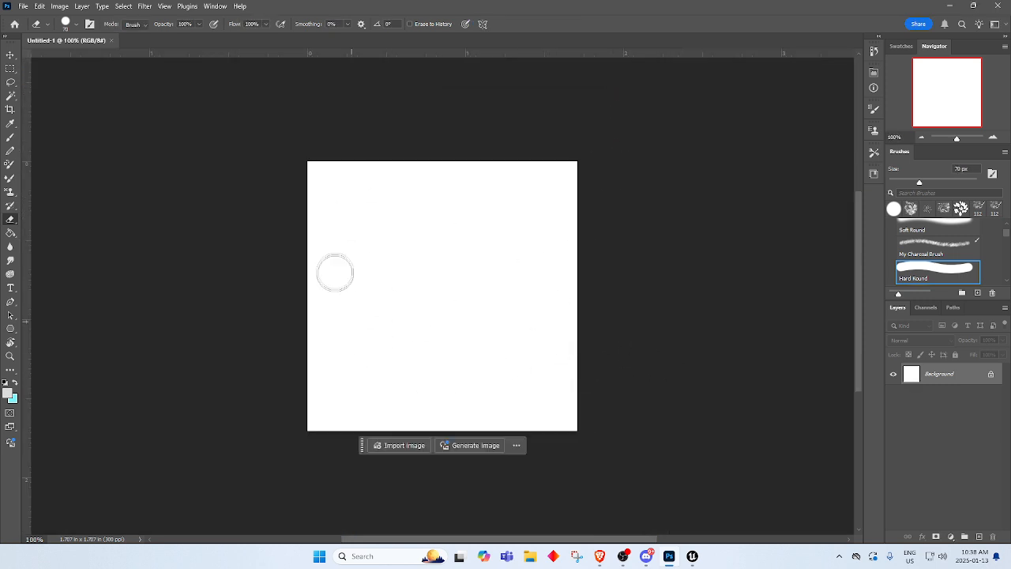
{"action": "left_click", "coordinate": [980, 538]}
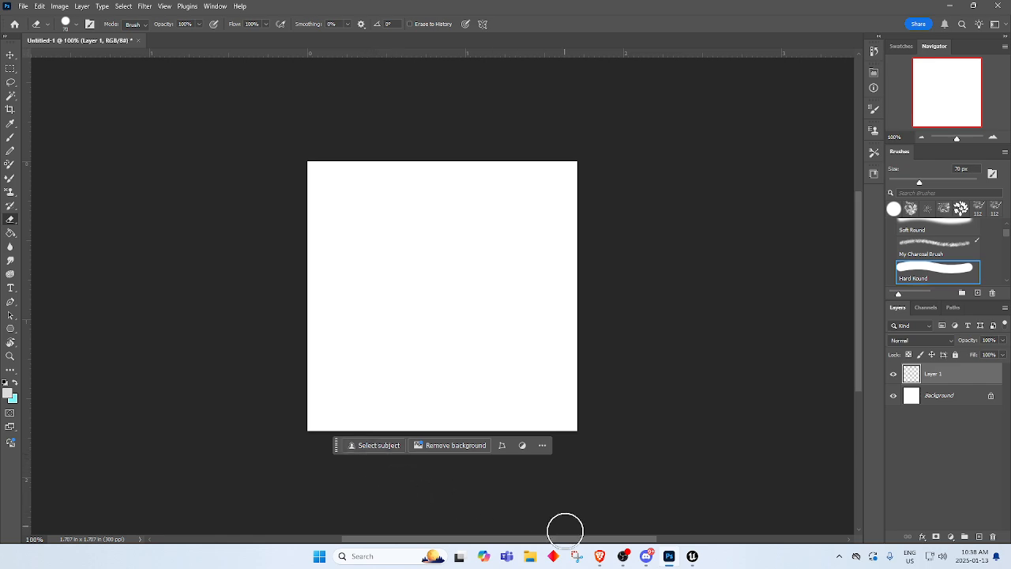
Switch to the Brave browser, search the web for "free images" and open the Pexels site.
{"action": "left_click", "coordinate": [600, 556]}
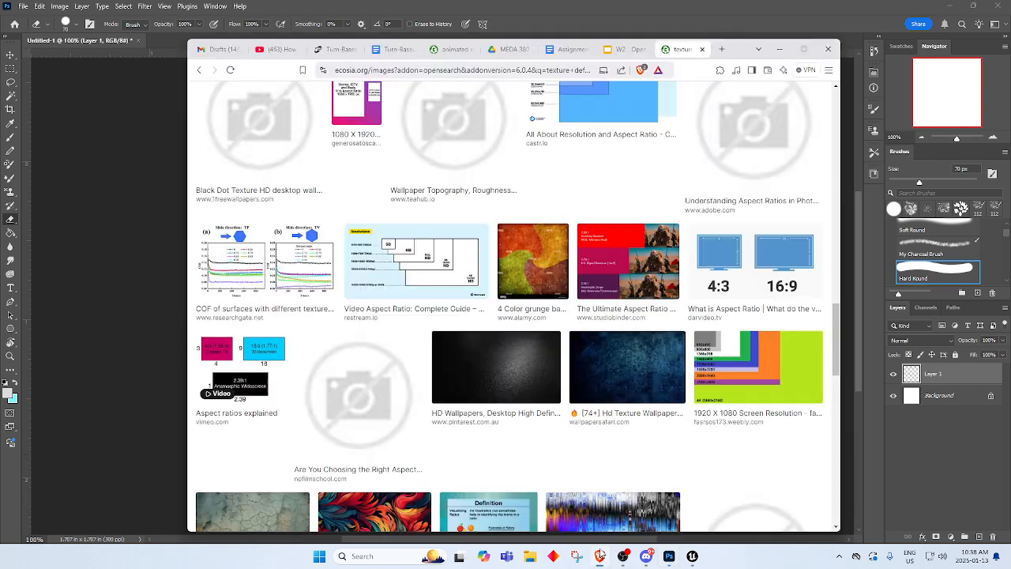
{"action": "left_click", "coordinate": [460, 69]}
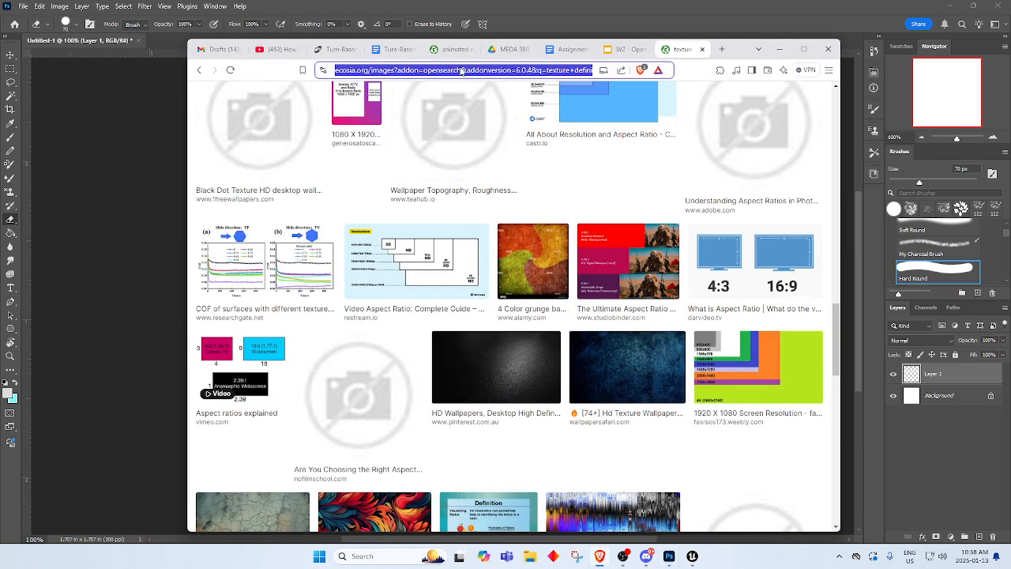
{"action": "type", "text": "free images"}
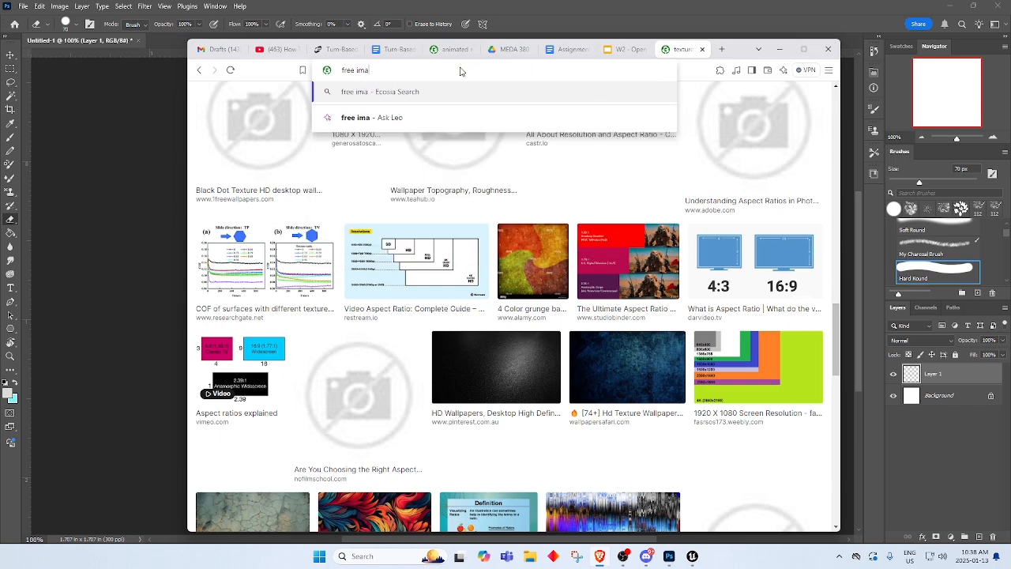
{"action": "key", "text": "Return"}
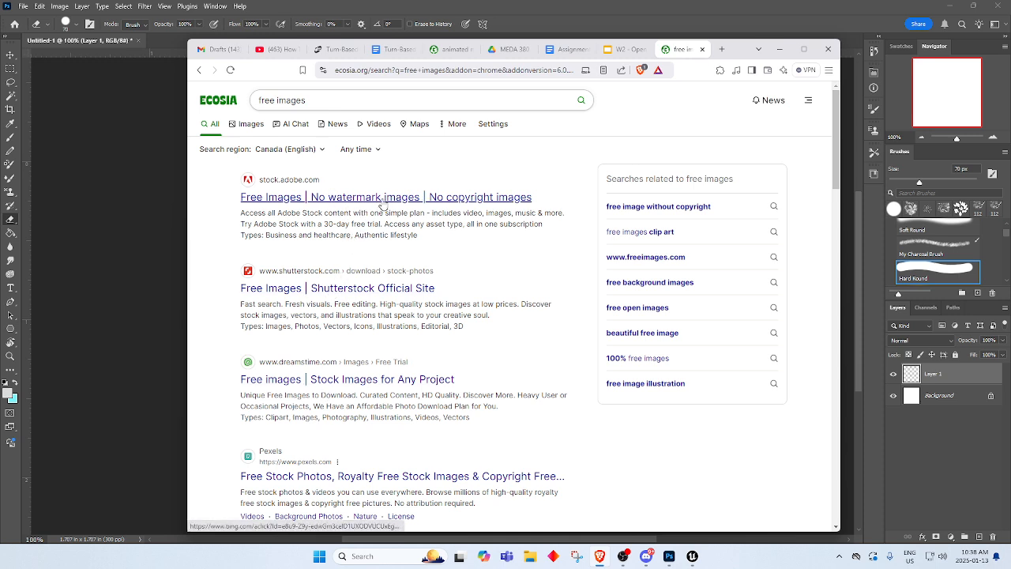
{"action": "scroll", "coordinate": [383, 204], "scroll_direction": "down", "scroll_amount": 2}
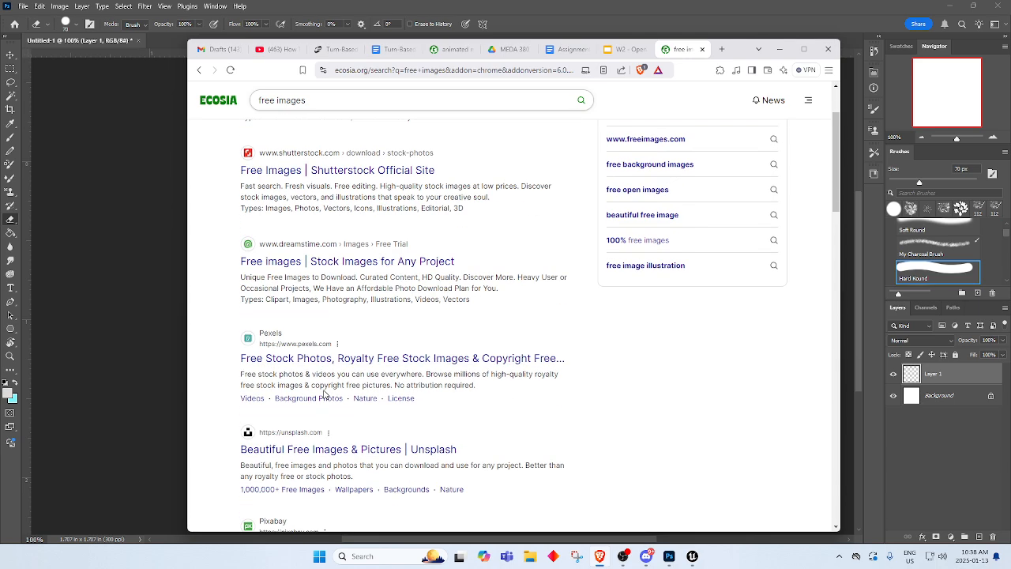
{"action": "scroll", "coordinate": [324, 393], "scroll_direction": "down", "scroll_amount": 1}
{"action": "left_click", "coordinate": [344, 307]}
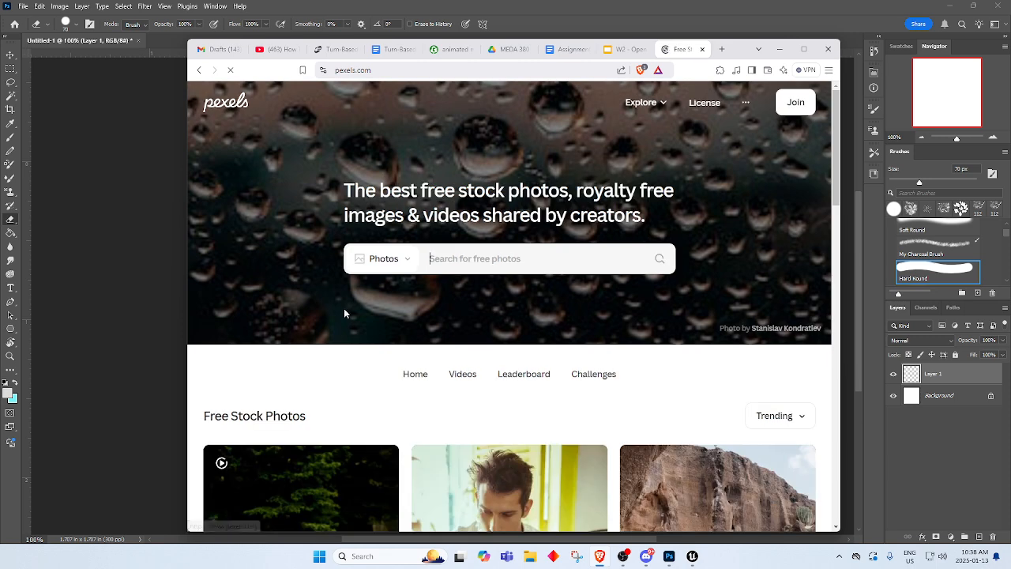
Search Pexels for "rock texture" photos.
{"action": "scroll", "coordinate": [353, 328], "scroll_direction": "down", "scroll_amount": 2}
{"action": "scroll", "coordinate": [352, 327], "scroll_direction": "up", "scroll_amount": 1}
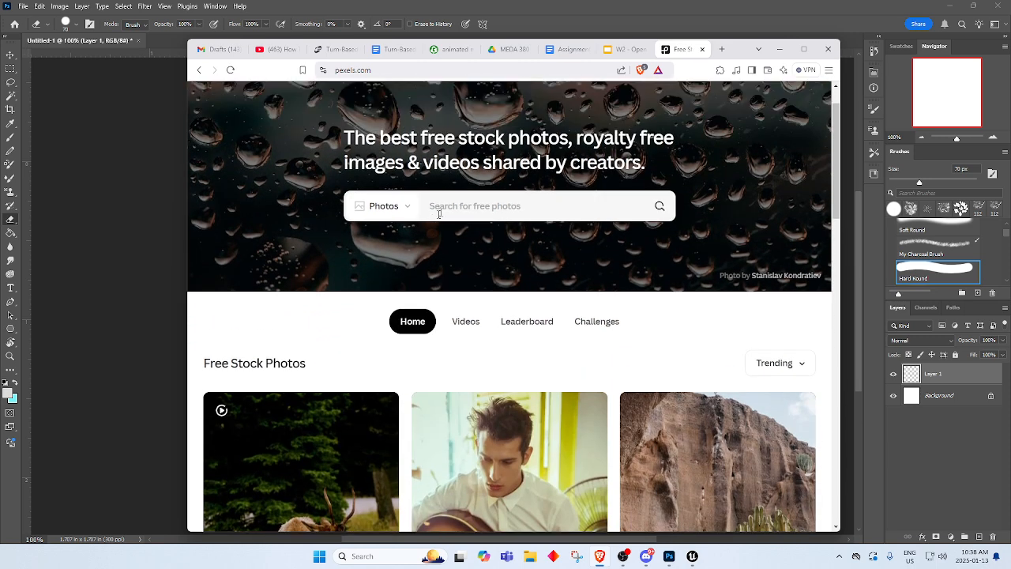
{"action": "left_click", "coordinate": [431, 205]}
{"action": "type", "text": "rock tec"}
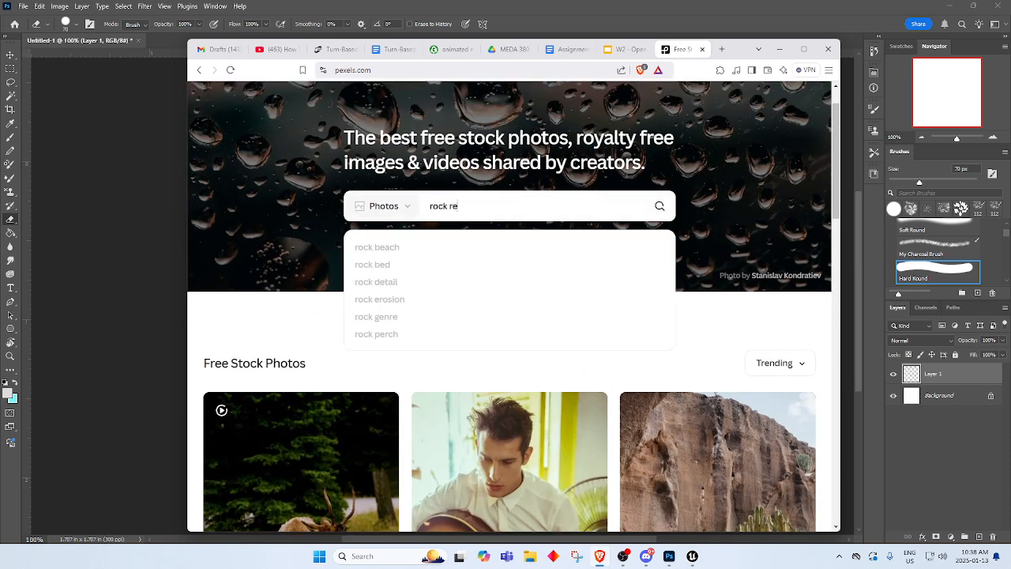
{"action": "type", "text": "t"}
{"action": "key", "text": "BackSpace"}
{"action": "key", "text": "BackSpace"}
{"action": "type", "text": "xtyre"}
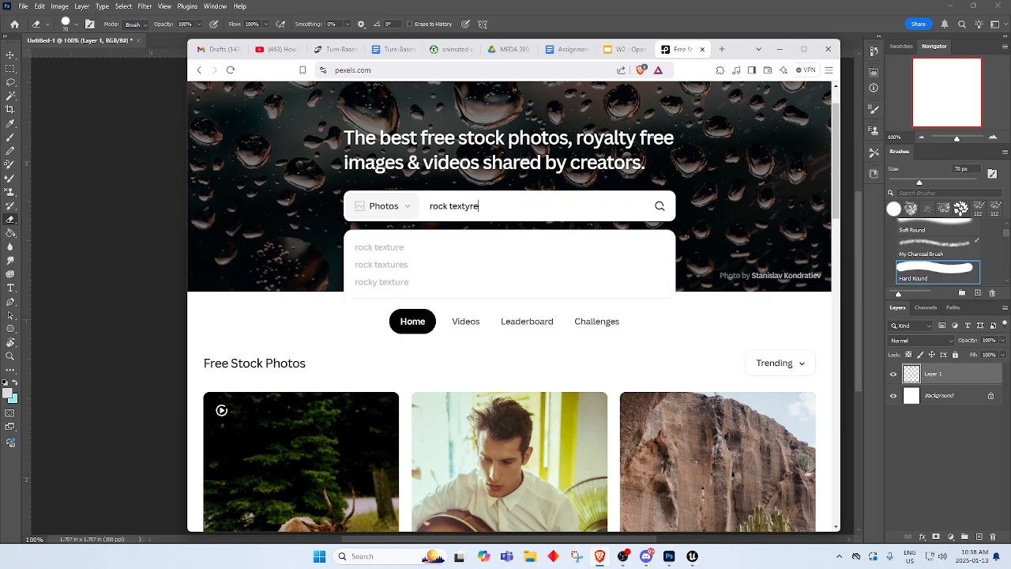
{"action": "key", "text": "BackSpace"}
{"action": "key", "text": "BackSpace"}
{"action": "key", "text": "BackSpace"}
{"action": "key", "text": "BackSpace"}
{"action": "type", "text": "ture"}
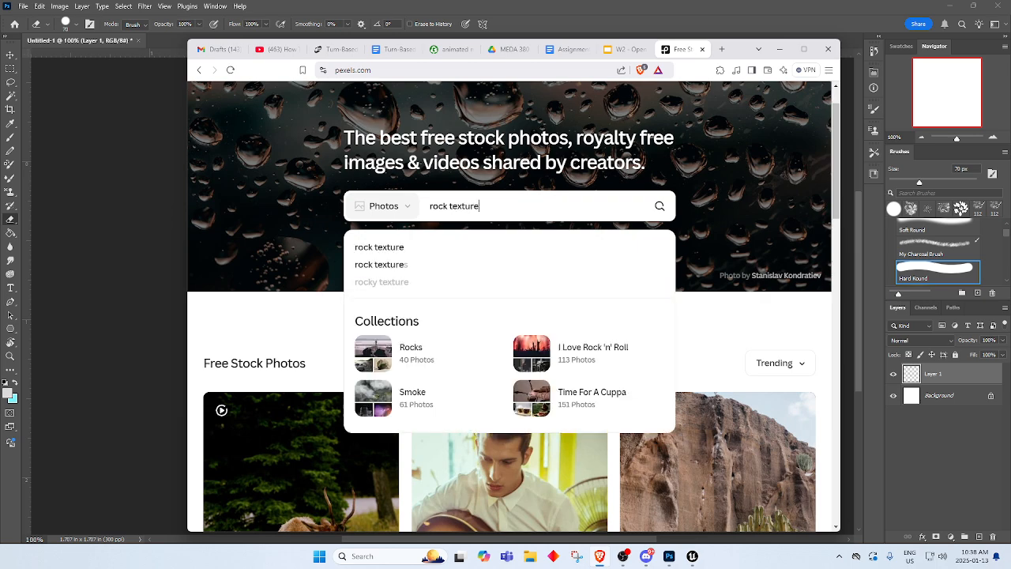
{"action": "key", "text": "Return"}
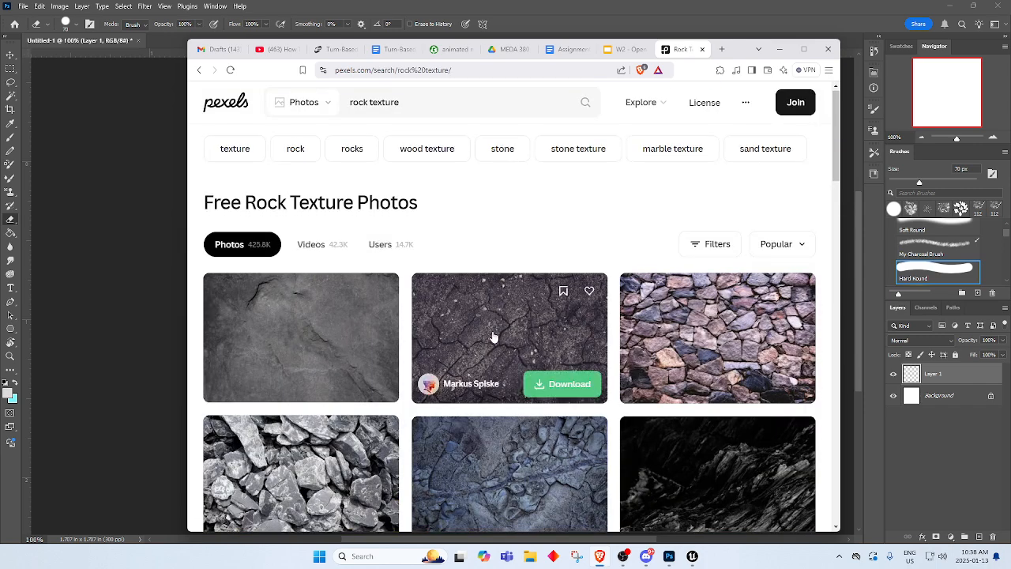
Look through the rock texture photos for a surface suitable as a rock face texture.
{"action": "scroll", "coordinate": [492, 334], "scroll_direction": "down", "scroll_amount": 1}
{"action": "scroll", "coordinate": [650, 411], "scroll_direction": "down", "scroll_amount": 3}
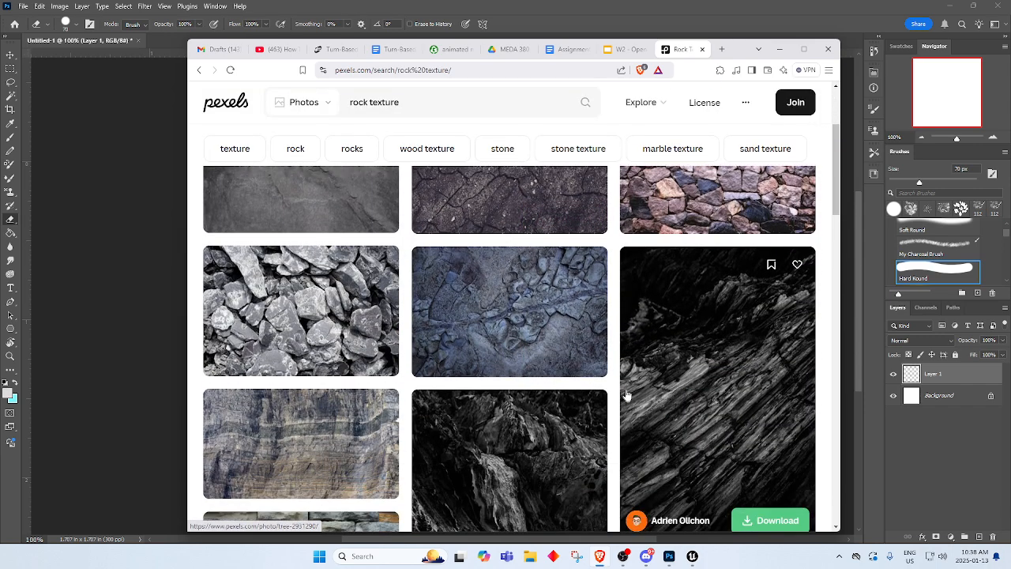
{"action": "scroll", "coordinate": [647, 373], "scroll_direction": "down", "scroll_amount": 1}
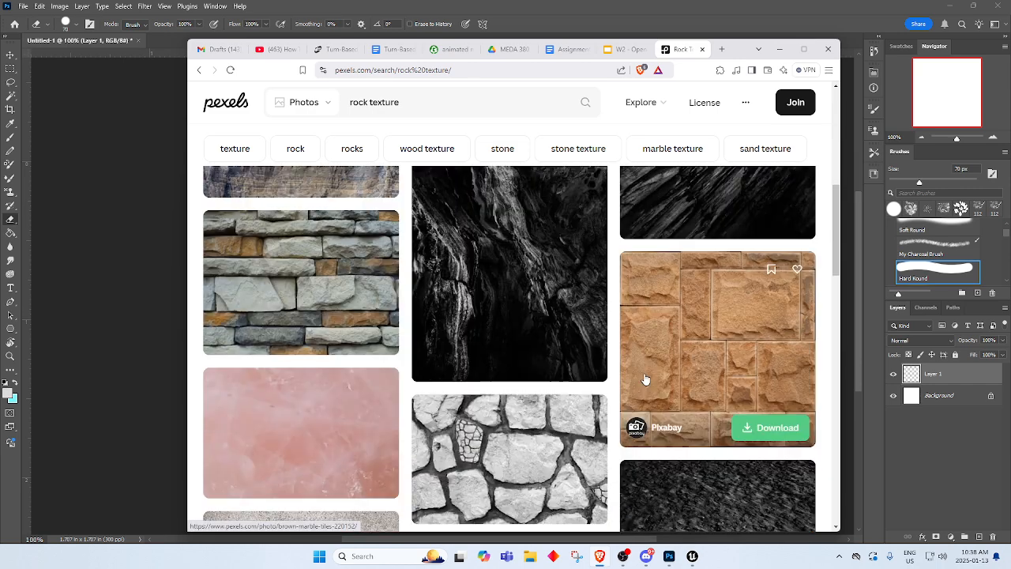
{"action": "scroll", "coordinate": [644, 379], "scroll_direction": "down", "scroll_amount": 3}
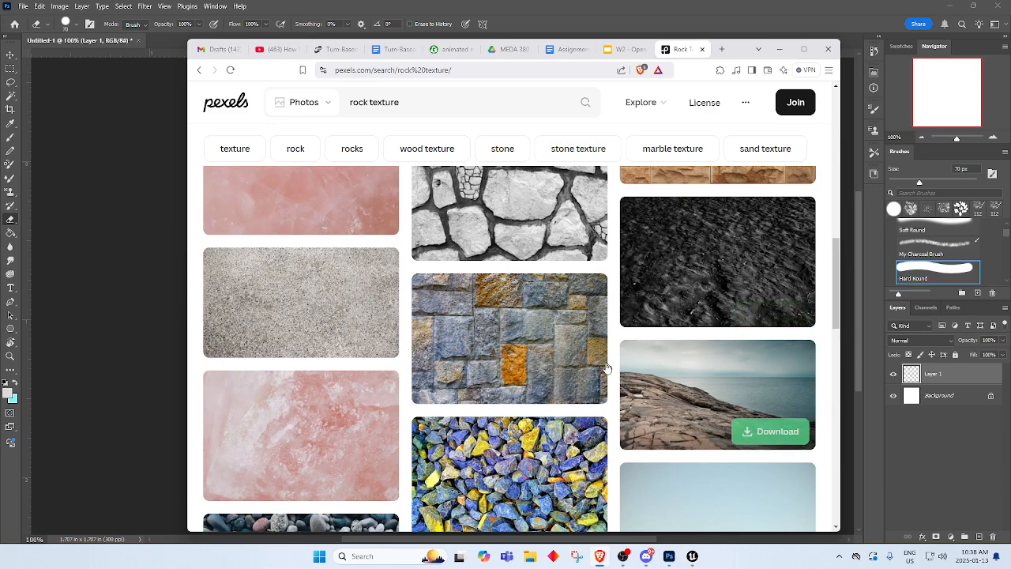
{"action": "scroll", "coordinate": [474, 354], "scroll_direction": "down", "scroll_amount": 2}
{"action": "scroll", "coordinate": [478, 352], "scroll_direction": "down", "scroll_amount": 1}
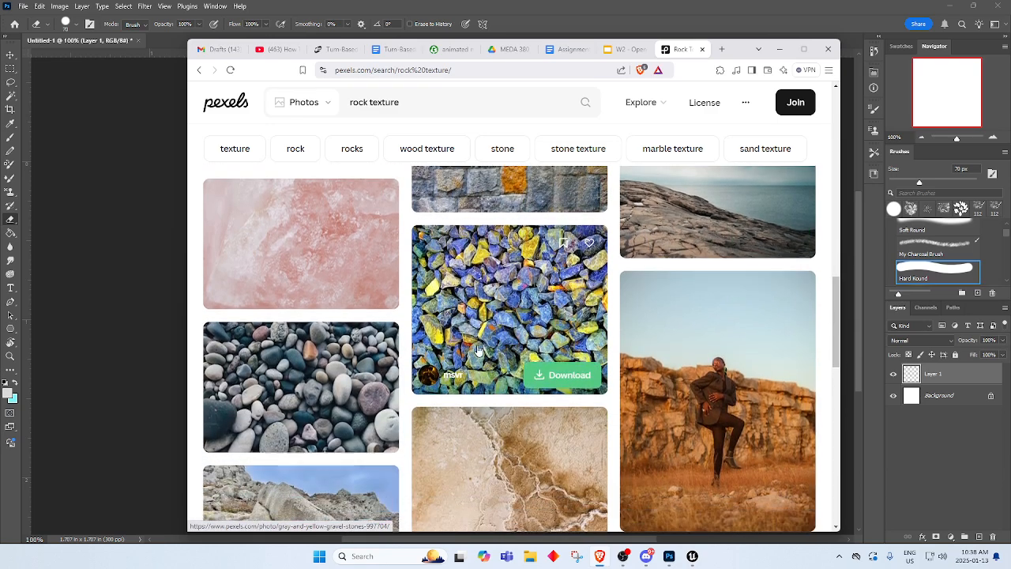
{"action": "scroll", "coordinate": [478, 352], "scroll_direction": "up", "scroll_amount": 3}
{"action": "scroll", "coordinate": [493, 457], "scroll_direction": "down", "scroll_amount": 2}
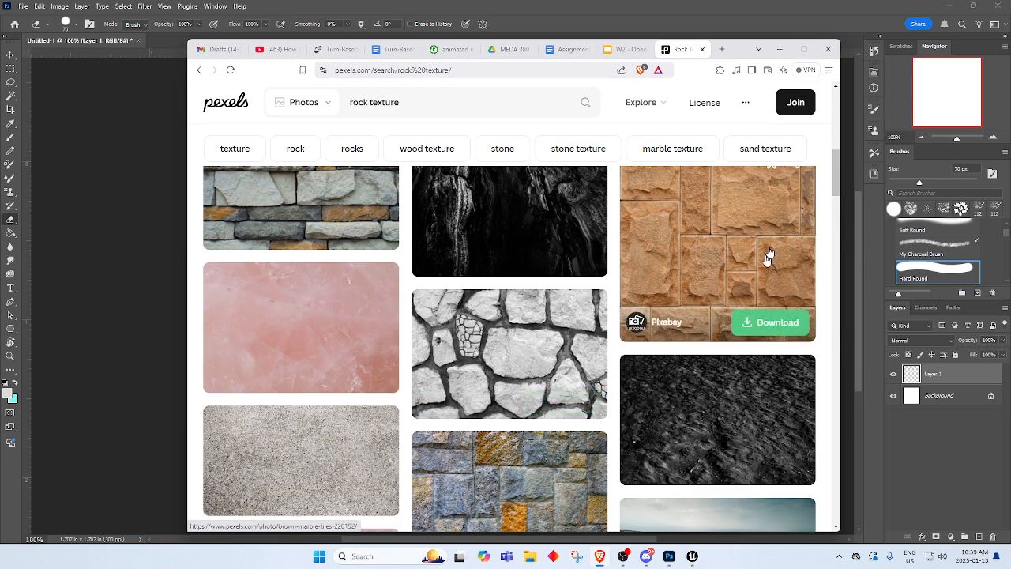
{"action": "scroll", "coordinate": [485, 355], "scroll_direction": "down", "scroll_amount": 3}
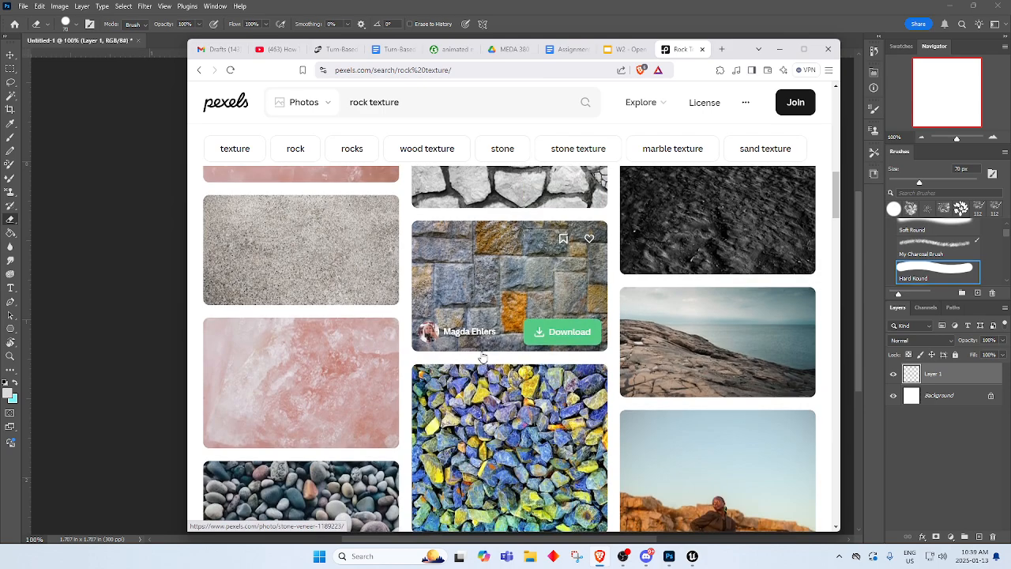
Open the speckled grey "Full Frame Shot of Abstract Pattern" photo, copy the image and return to the photo results.
{"action": "left_click", "coordinate": [336, 259]}
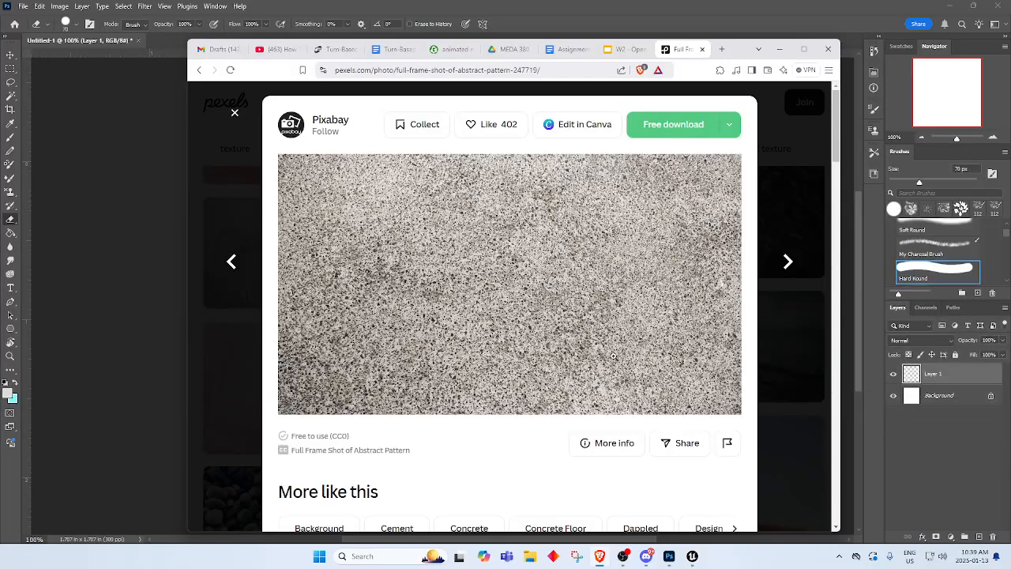
{"action": "right_click", "coordinate": [500, 281]}
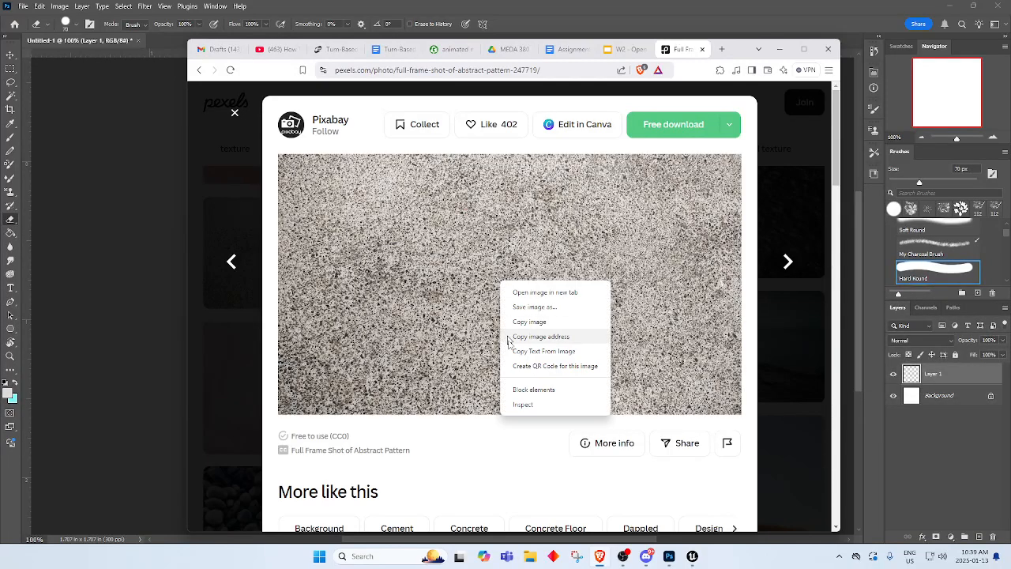
{"action": "left_click", "coordinate": [545, 322]}
{"action": "key", "text": "Escape"}
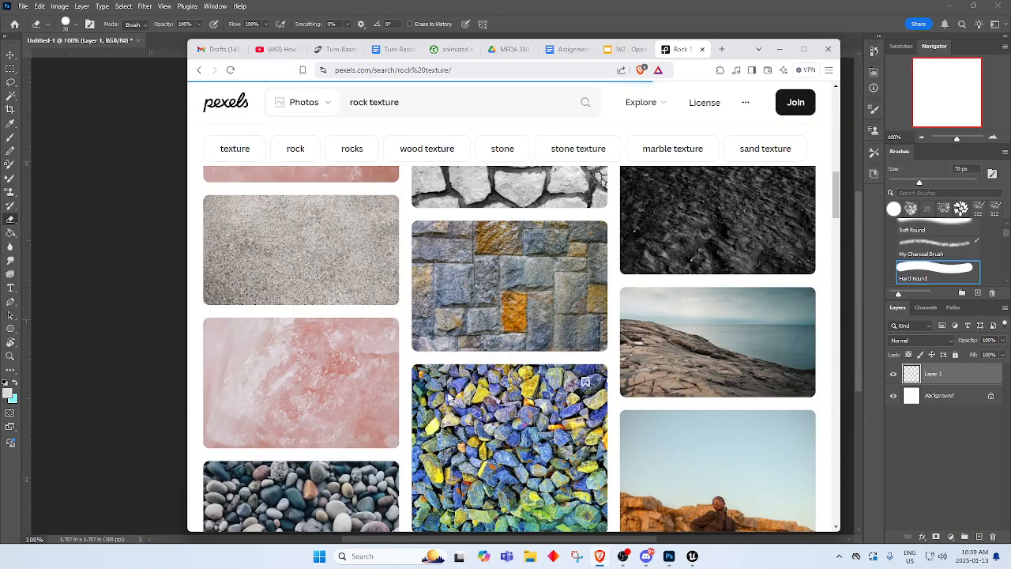
Browse further rock texture photos, preview the close-up of natural rock with earthy tones, and return to Photoshop.
{"action": "scroll", "coordinate": [516, 392], "scroll_direction": "down", "scroll_amount": 5}
{"action": "scroll", "coordinate": [516, 393], "scroll_direction": "down", "scroll_amount": 3}
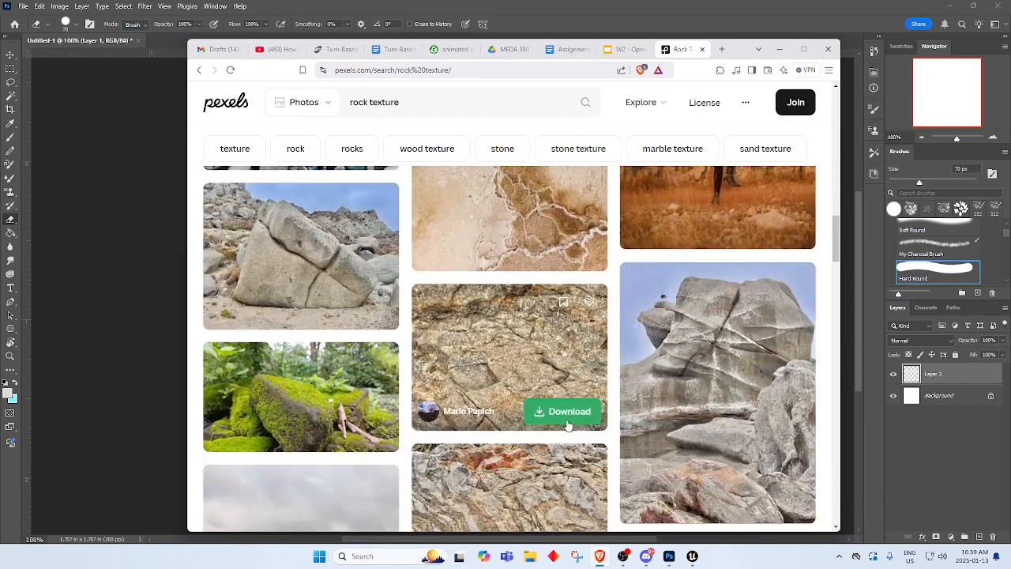
{"action": "scroll", "coordinate": [684, 435], "scroll_direction": "up", "scroll_amount": 1}
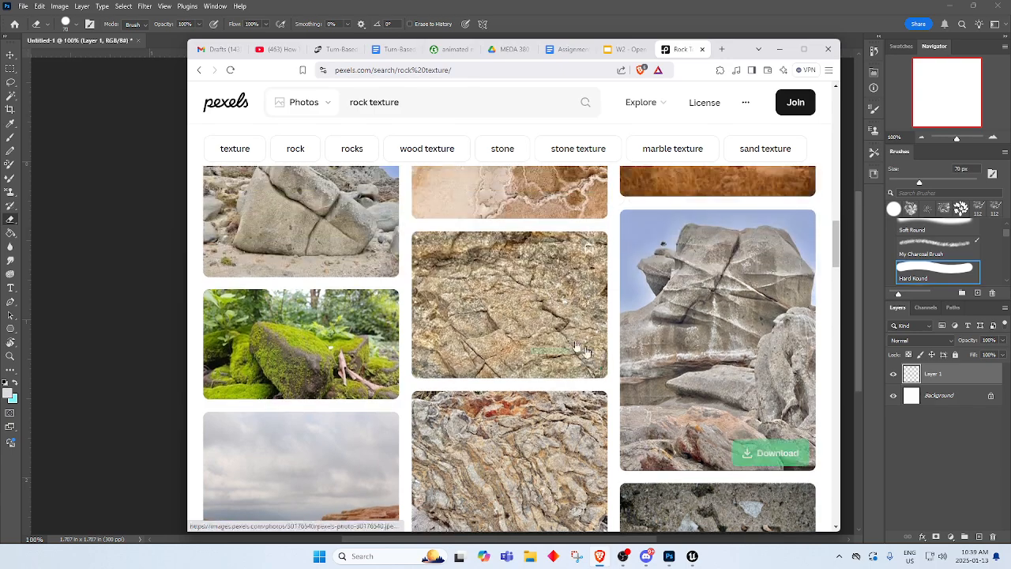
{"action": "left_click", "coordinate": [565, 342]}
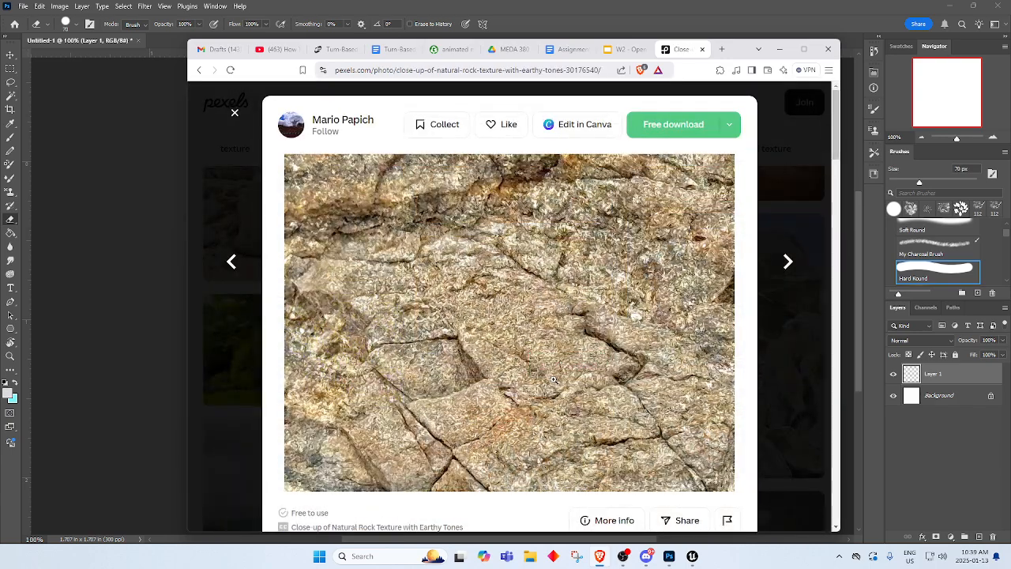
{"action": "key", "text": "Escape"}
{"action": "scroll", "coordinate": [513, 380], "scroll_direction": "down", "scroll_amount": 7}
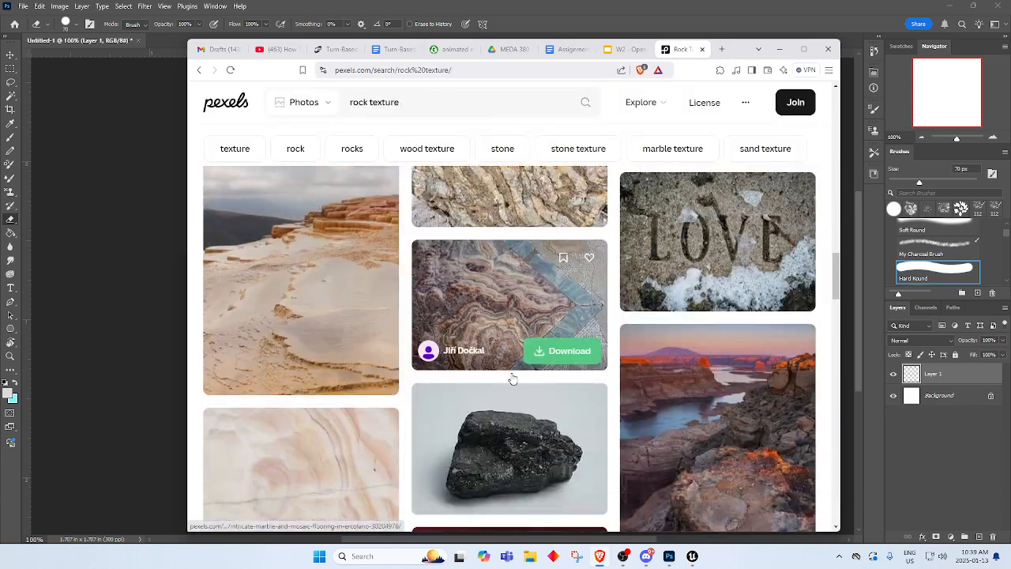
{"action": "scroll", "coordinate": [512, 380], "scroll_direction": "down", "scroll_amount": 8}
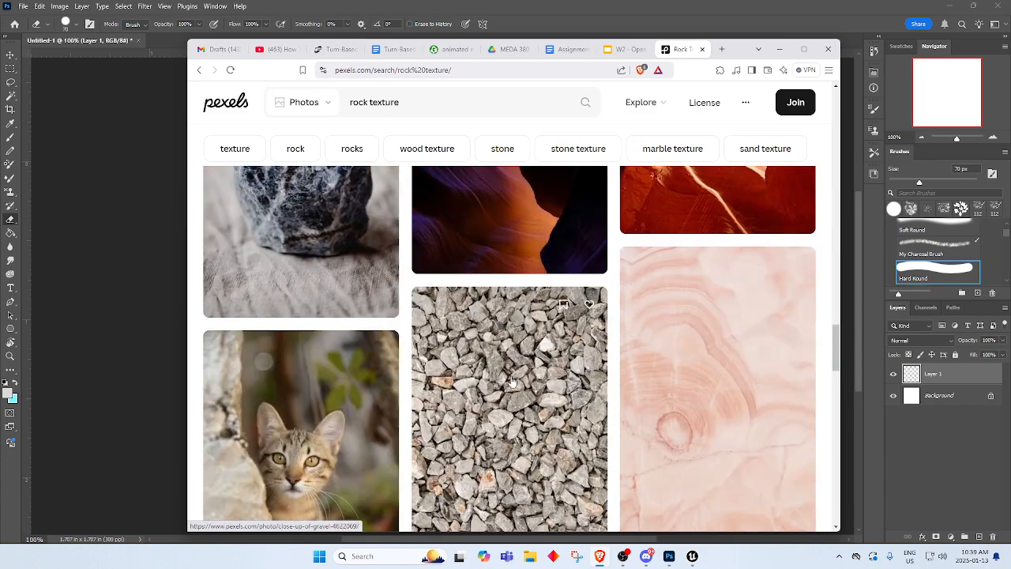
{"action": "scroll", "coordinate": [512, 380], "scroll_direction": "down", "scroll_amount": 8}
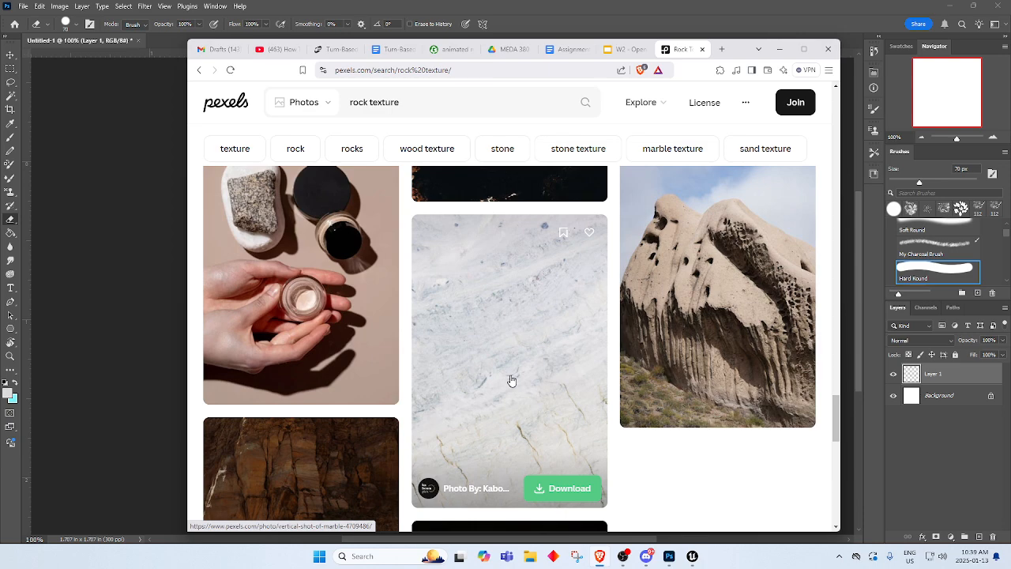
{"action": "scroll", "coordinate": [512, 381], "scroll_direction": "down", "scroll_amount": 3}
{"action": "scroll", "coordinate": [514, 381], "scroll_direction": "up", "scroll_amount": 3}
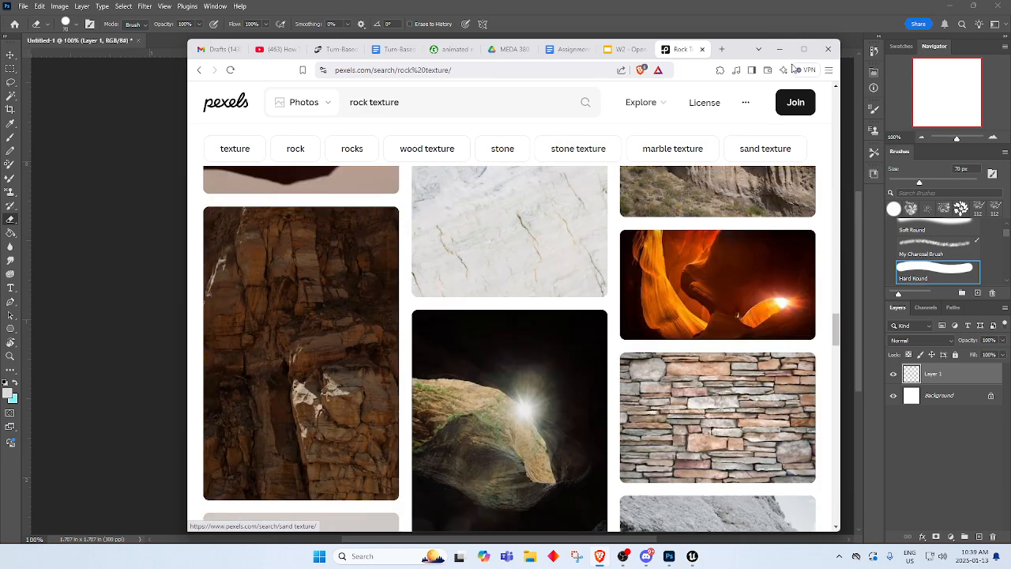
{"action": "left_click", "coordinate": [780, 50]}
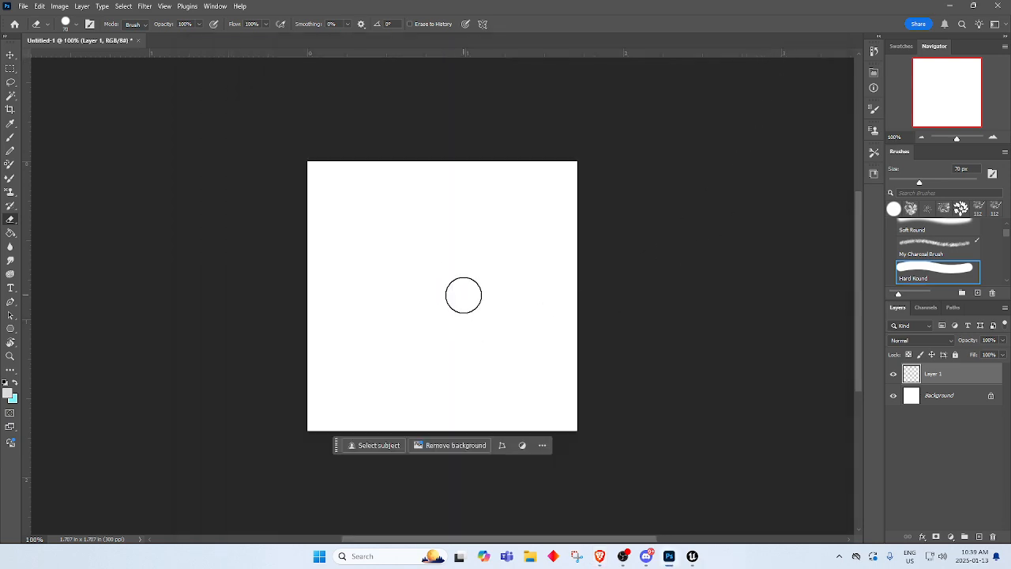
Paste the copied speckled rock photo as the canvas texture and enable Pattern Preview to show it tiled.
{"action": "key", "text": "ctrl+v"}
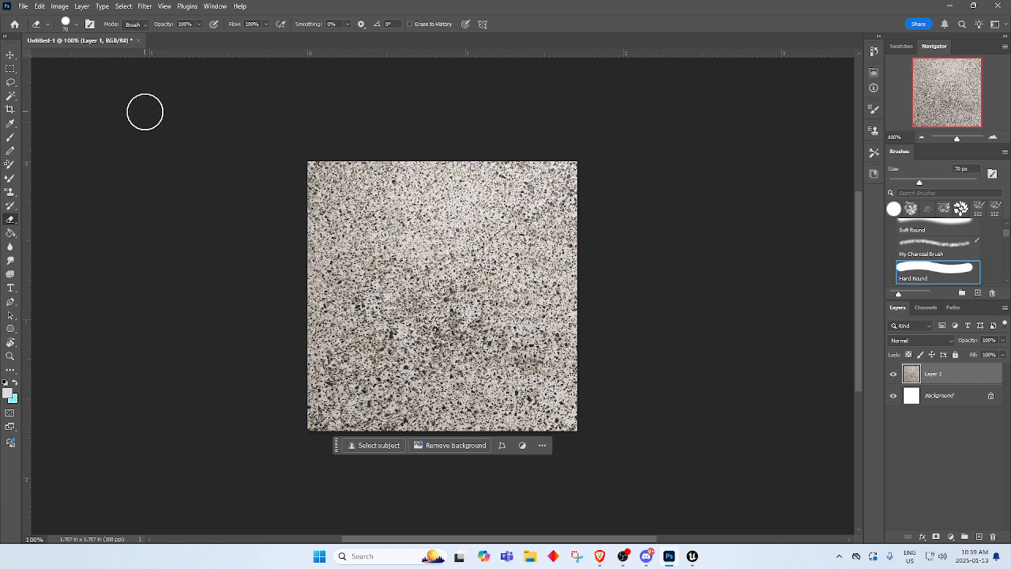
{"action": "left_click", "coordinate": [164, 7]}
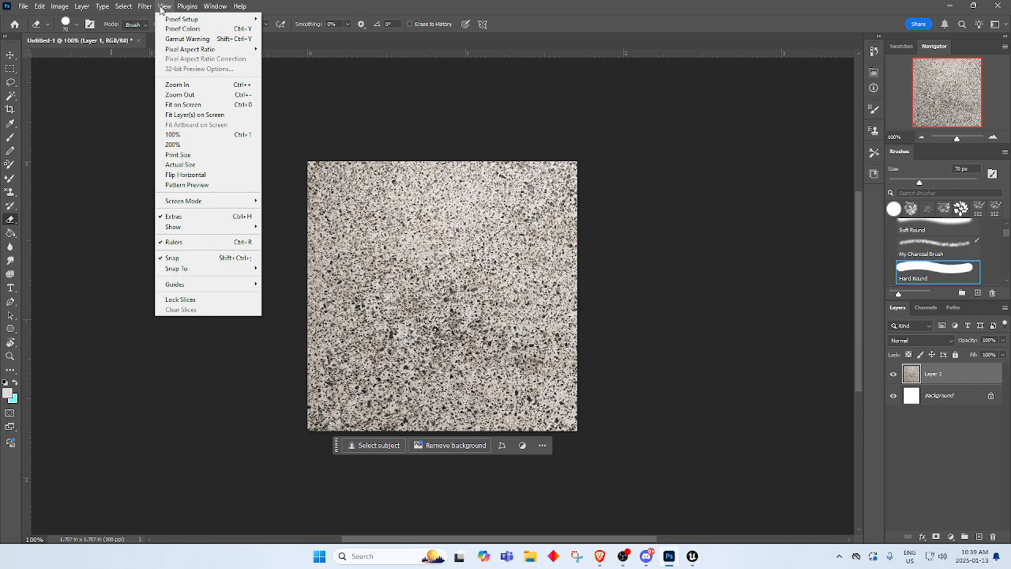
{"action": "left_click", "coordinate": [210, 185]}
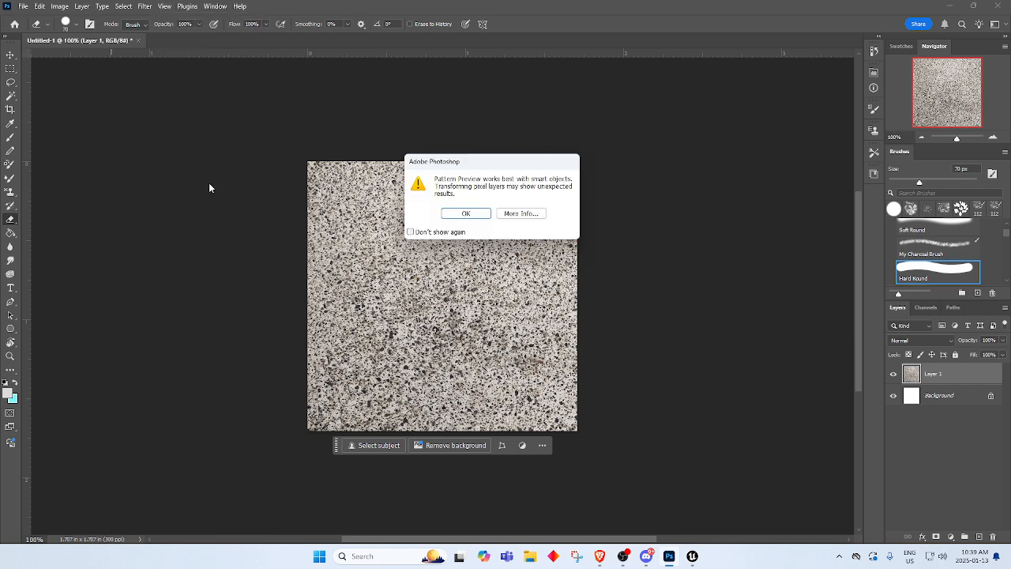
{"action": "left_click", "coordinate": [466, 213]}
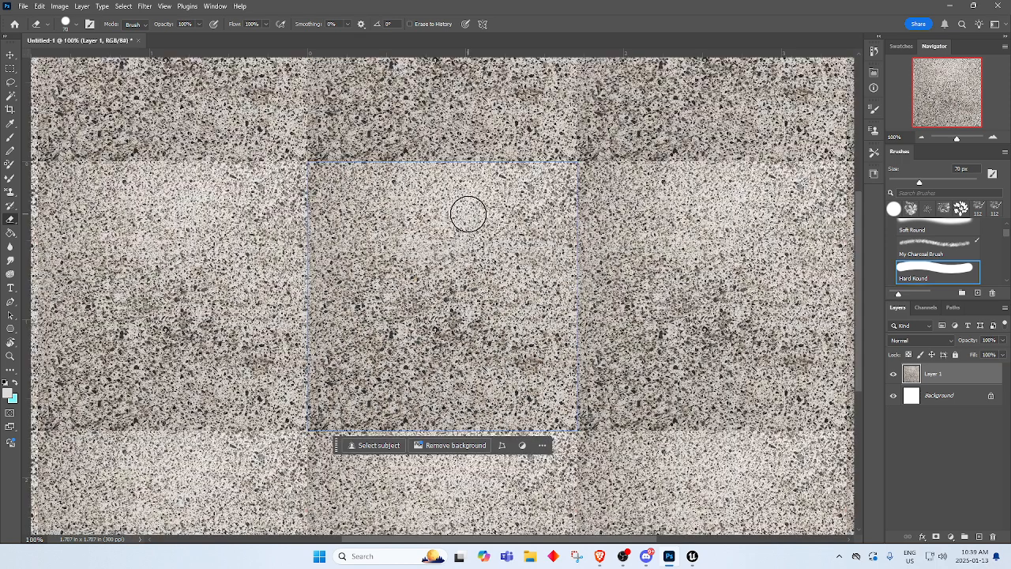
{"action": "left_click", "coordinate": [164, 8]}
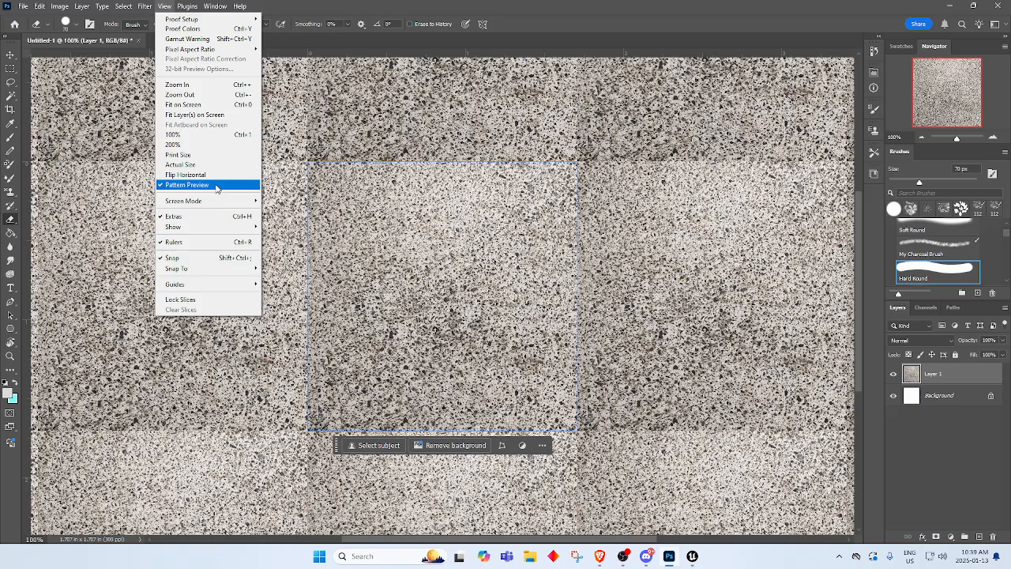
{"action": "left_click", "coordinate": [702, 322]}
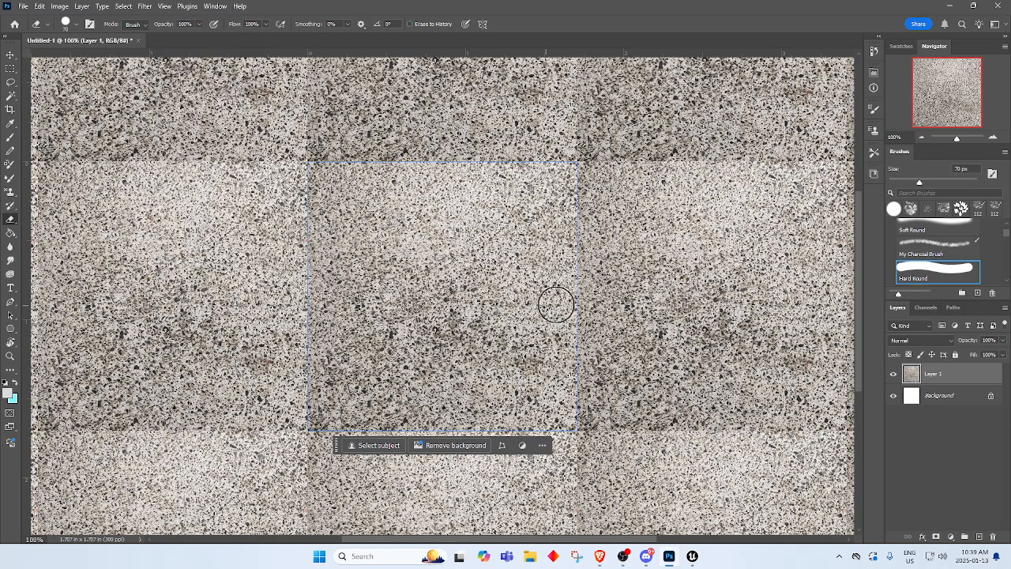
Examine how the rock texture repeats across the tiled preview and where its seams show.
{"action": "left_click", "coordinate": [920, 139]}
{"action": "left_click", "coordinate": [921, 139]}
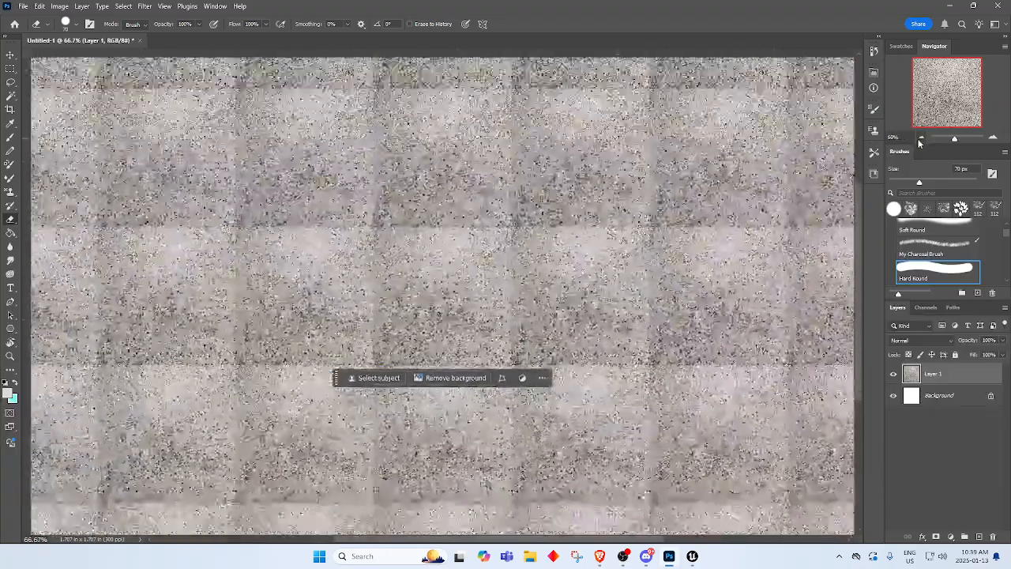
{"action": "left_click", "coordinate": [920, 140]}
{"action": "left_click", "coordinate": [919, 142]}
{"action": "left_click", "coordinate": [919, 141]}
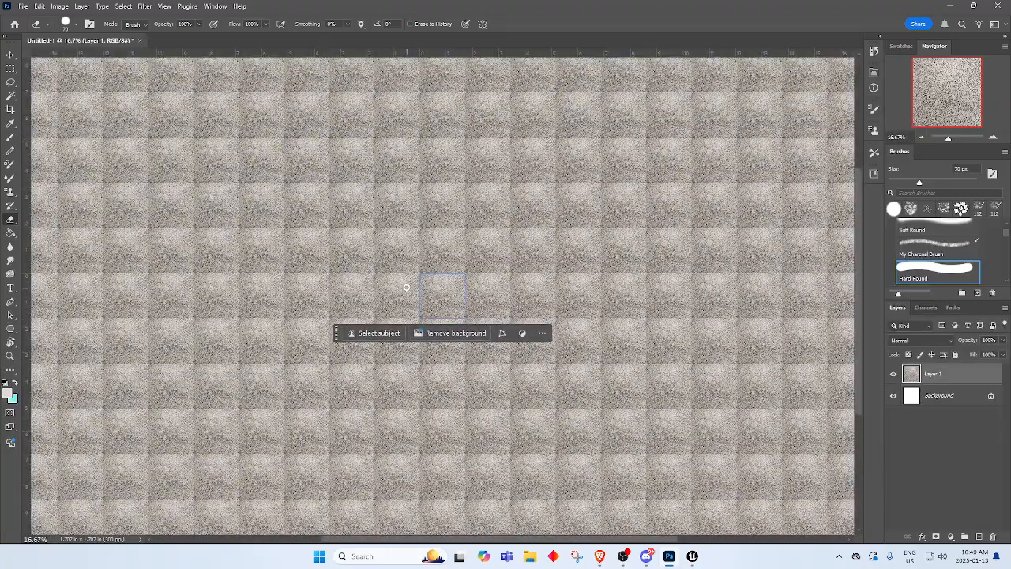
{"action": "scroll", "coordinate": [447, 312], "scroll_direction": "up", "scroll_amount": 1}
{"action": "scroll", "coordinate": [442, 304], "scroll_direction": "down", "scroll_amount": 2}
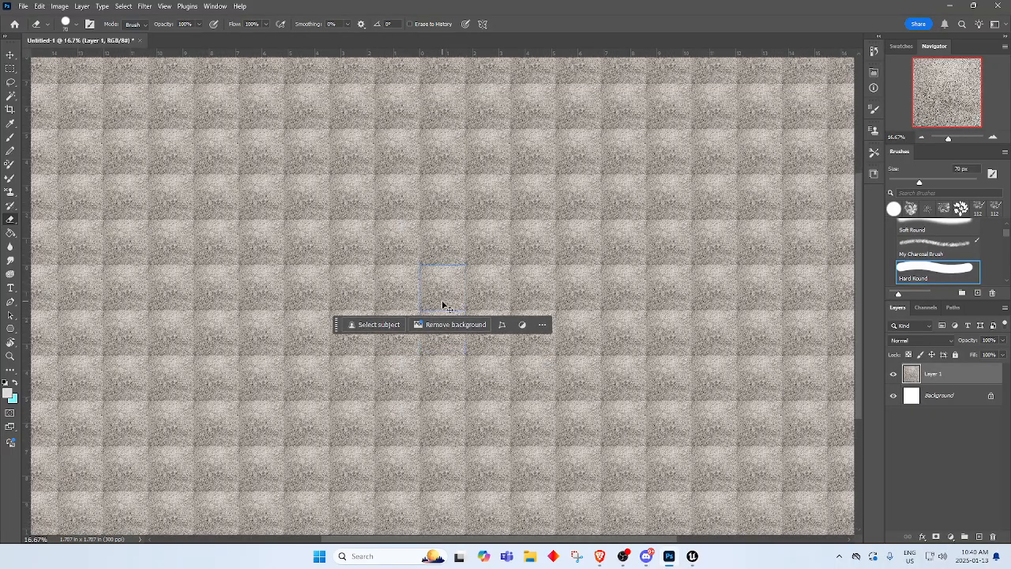
{"action": "scroll", "coordinate": [441, 300], "scroll_direction": "up", "scroll_amount": 3, "text": "alt"}
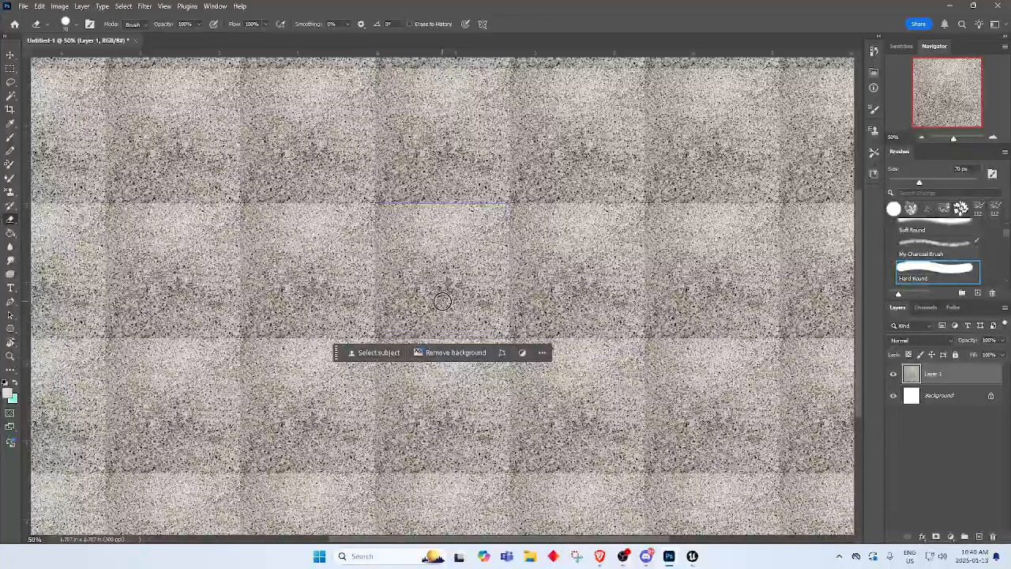
Move the rock layer diagonally by about half a tile so its seams cross at the canvas centre.
{"action": "left_click", "coordinate": [11, 55]}
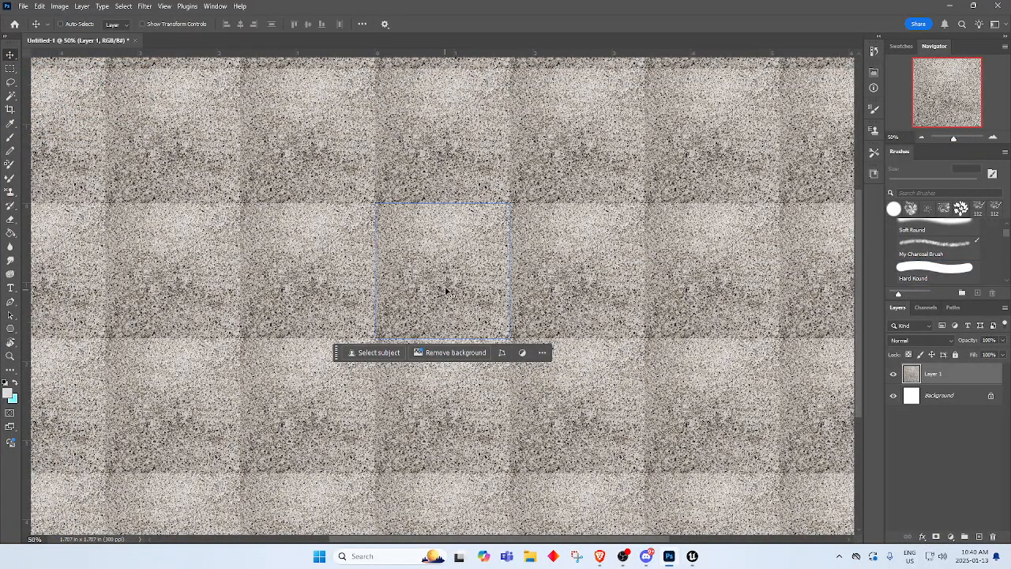
{"action": "left_click_drag", "start_coordinate": [445, 292], "coordinate": [507, 354]}
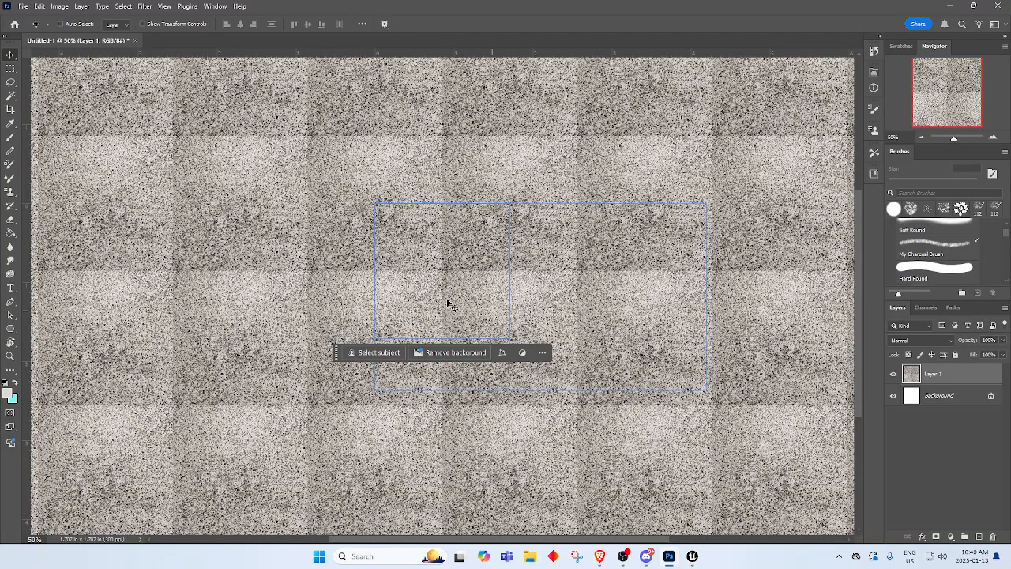
{"action": "key", "text": "ctrl+plus"}
{"action": "key", "text": "ctrl+plus"}
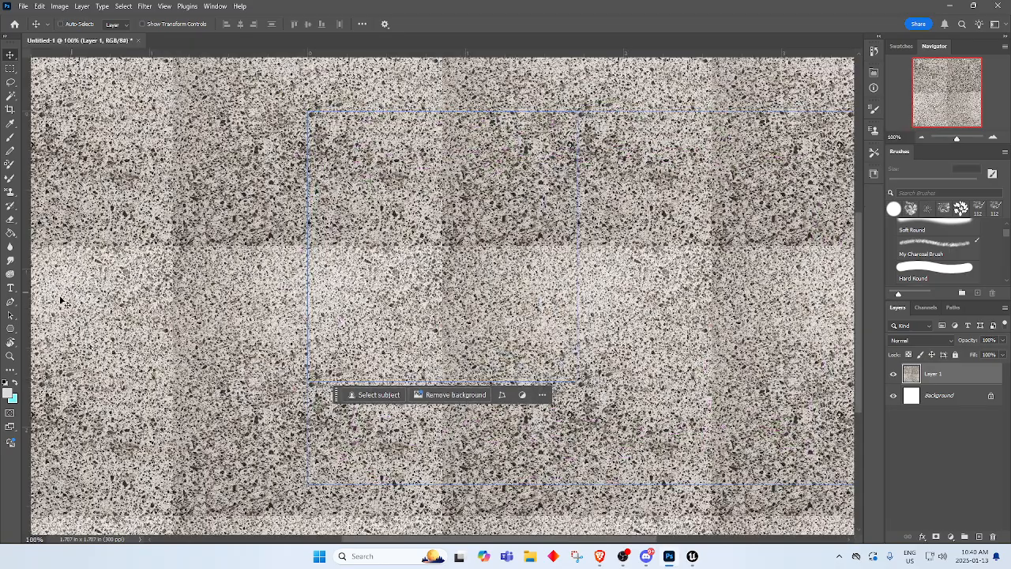
With the Healing Brush, sample clean rock and try healing the lower vertical seam, undoing the last stroke.
{"action": "left_click", "coordinate": [11, 372]}
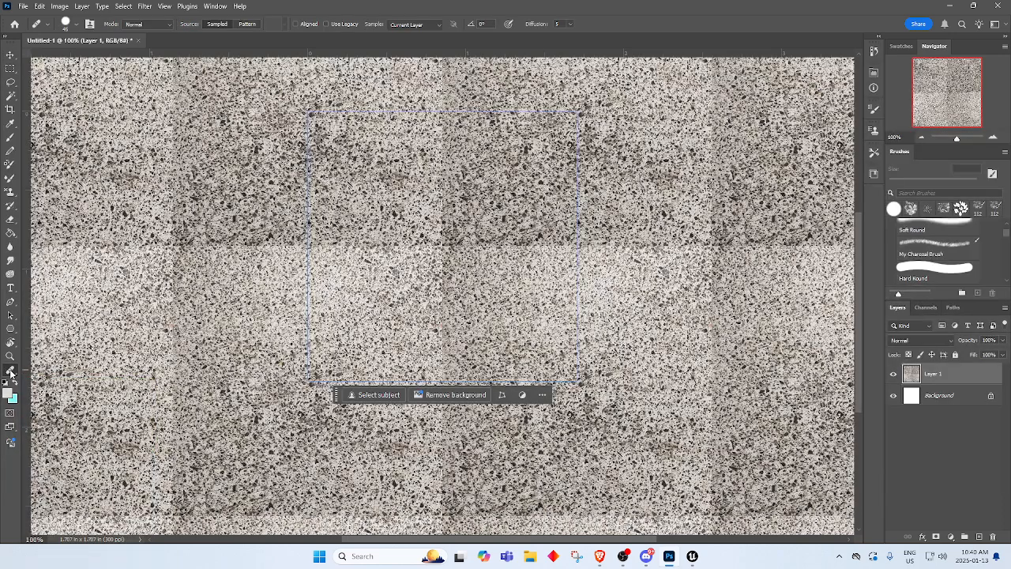
{"action": "right_click", "coordinate": [11, 371]}
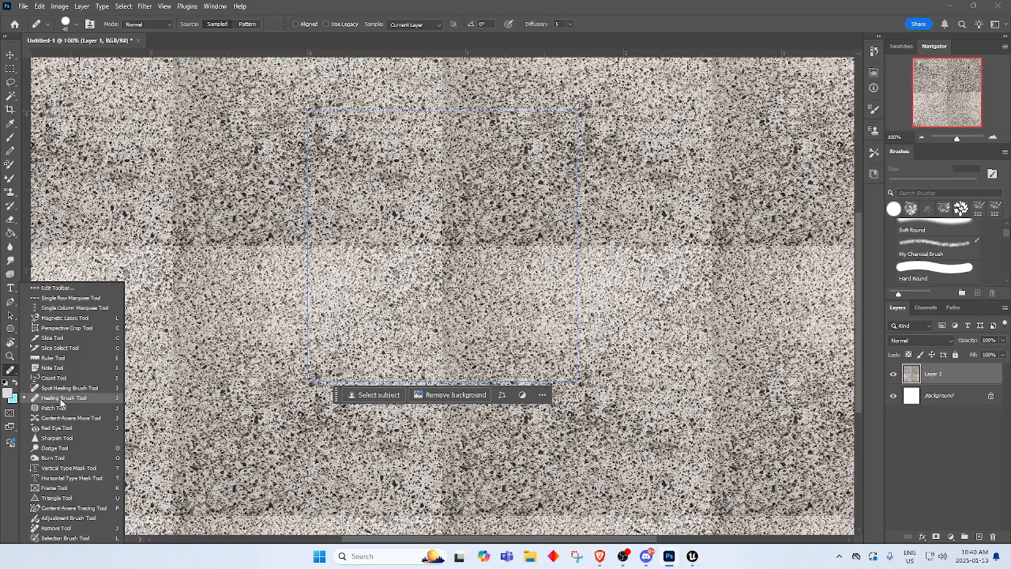
{"action": "left_click", "coordinate": [61, 399]}
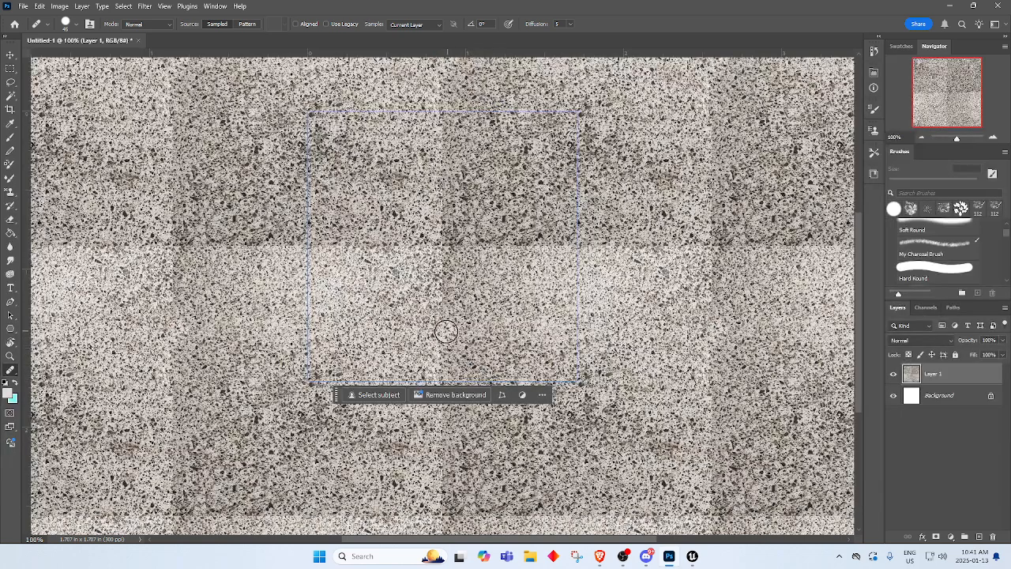
{"action": "mouse_move", "coordinate": [445, 332]}
{"action": "left_mouse_down"}
{"action": "mouse_move", "coordinate": [442, 314]}
{"action": "mouse_move", "coordinate": [445, 341]}
{"action": "left_mouse_up"}
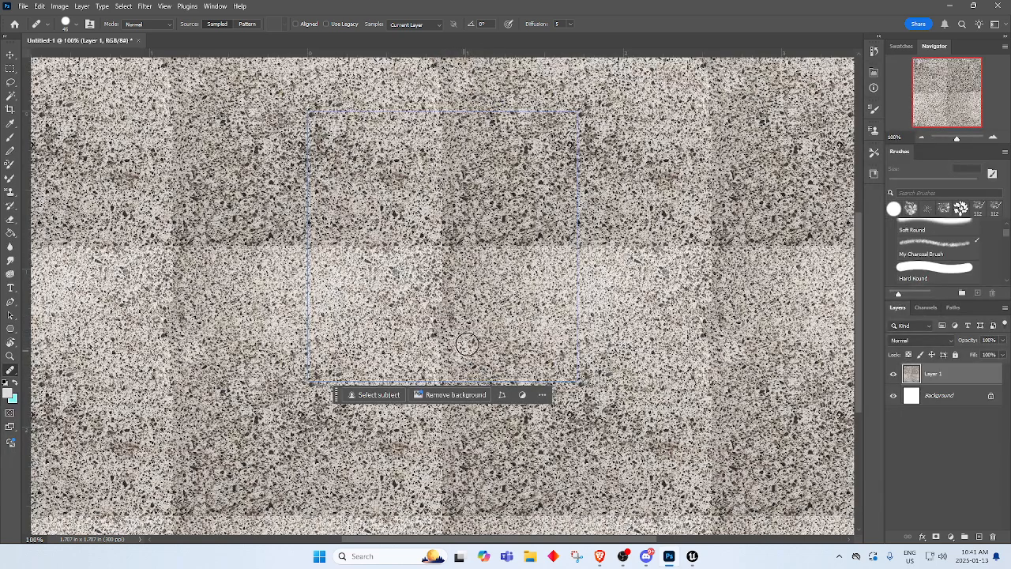
{"action": "left_click", "coordinate": [441, 287]}
{"action": "left_click", "coordinate": [377, 290], "text": "alt"}
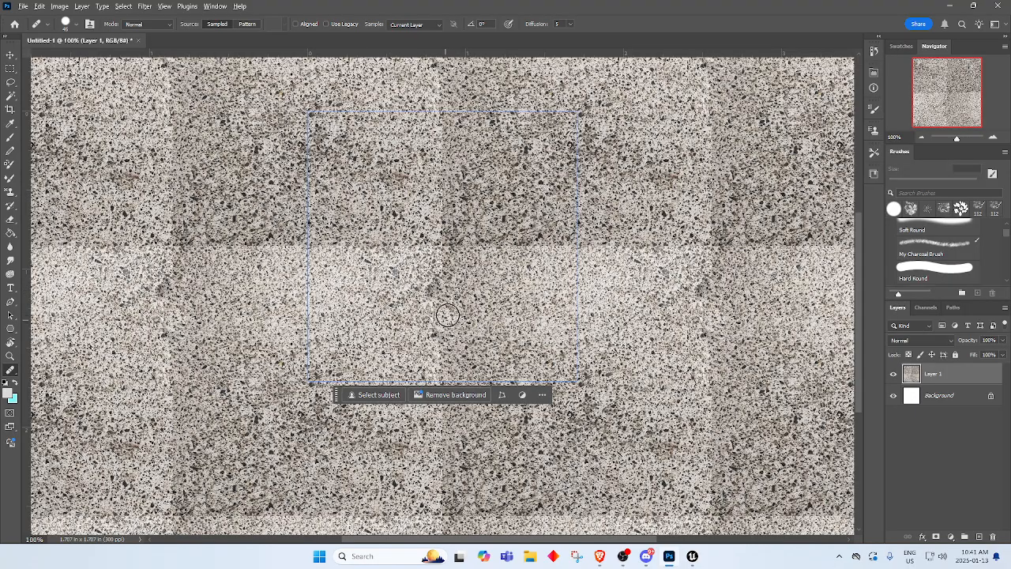
{"action": "mouse_move", "coordinate": [436, 269]}
{"action": "left_mouse_down"}
{"action": "mouse_move", "coordinate": [430, 361]}
{"action": "mouse_move", "coordinate": [437, 184]}
{"action": "mouse_move", "coordinate": [433, 275]}
{"action": "left_mouse_up"}
{"action": "key", "text": "ctrl+z"}
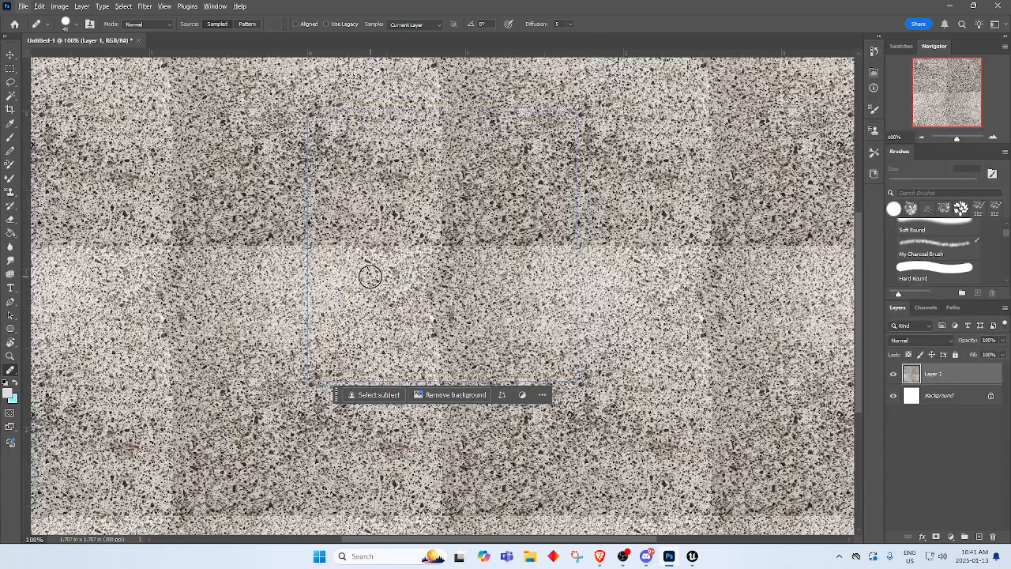
Heal the vertical seam in the lower half of the tile, resampling clean rock from its right side.
{"action": "mouse_move", "coordinate": [423, 281]}
{"action": "left_mouse_down"}
{"action": "mouse_move", "coordinate": [440, 252]}
{"action": "mouse_move", "coordinate": [438, 268]}
{"action": "left_mouse_up"}
{"action": "left_click_drag", "start_coordinate": [443, 307], "coordinate": [435, 323]}
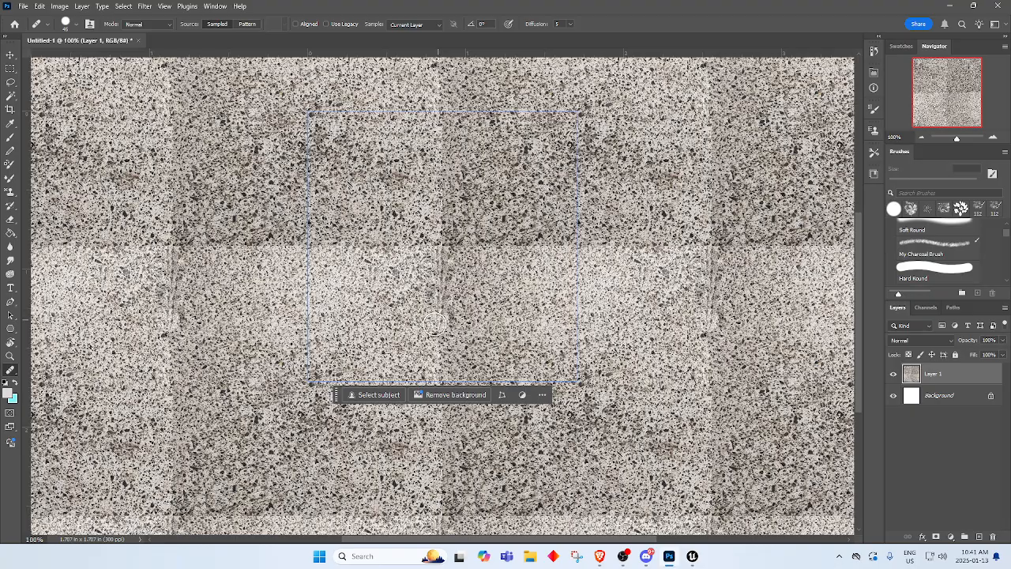
{"action": "left_click", "coordinate": [503, 288], "text": "alt"}
{"action": "left_click", "coordinate": [446, 278]}
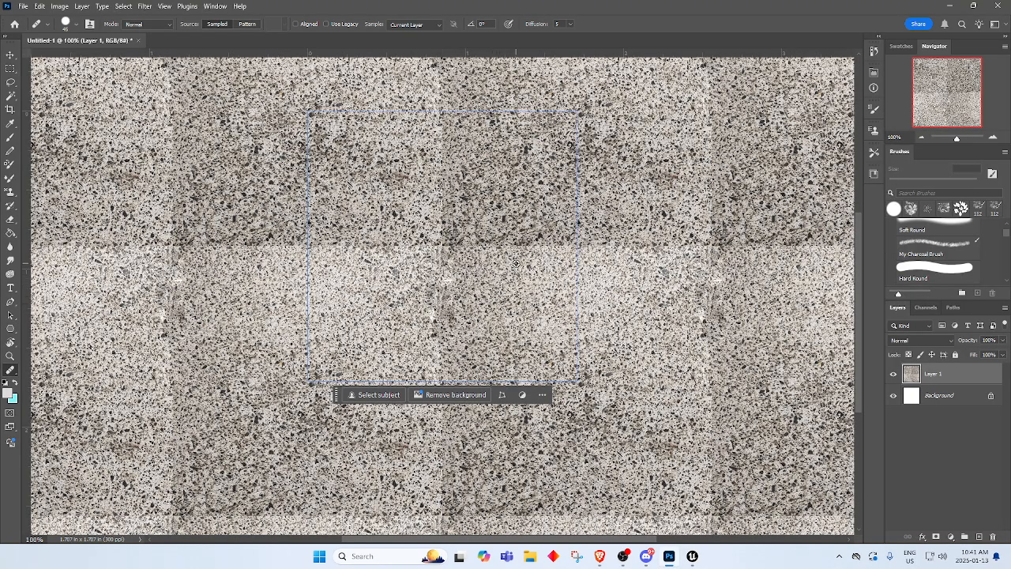
{"action": "left_click", "coordinate": [441, 310]}
{"action": "left_click", "coordinate": [514, 284], "text": "alt"}
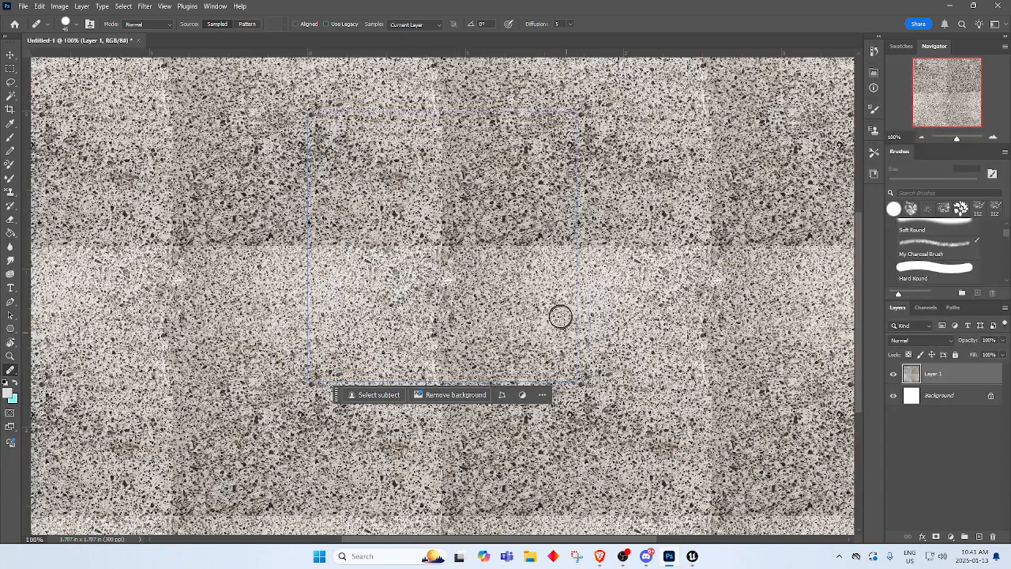
Heal the vertical seam in the upper half of the tile with rock sampled from the upper-left quadrant.
{"action": "left_click", "coordinate": [384, 197], "text": "alt"}
{"action": "left_click", "coordinate": [441, 139]}
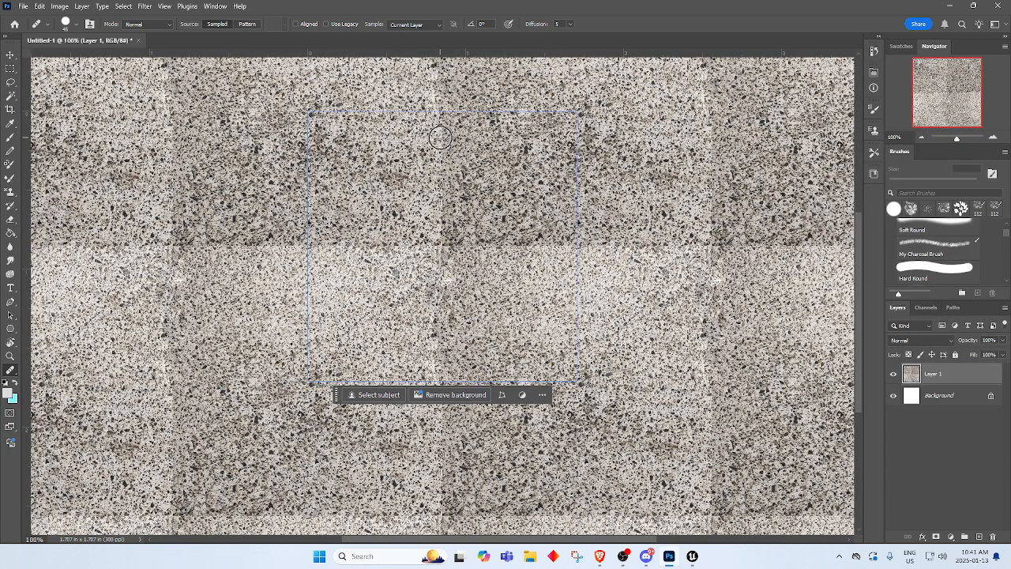
{"action": "left_click", "coordinate": [442, 161]}
{"action": "left_click", "coordinate": [452, 195]}
{"action": "left_click", "coordinate": [441, 212]}
{"action": "left_click", "coordinate": [443, 221]}
{"action": "left_click", "coordinate": [444, 231]}
{"action": "left_click", "coordinate": [479, 215]}
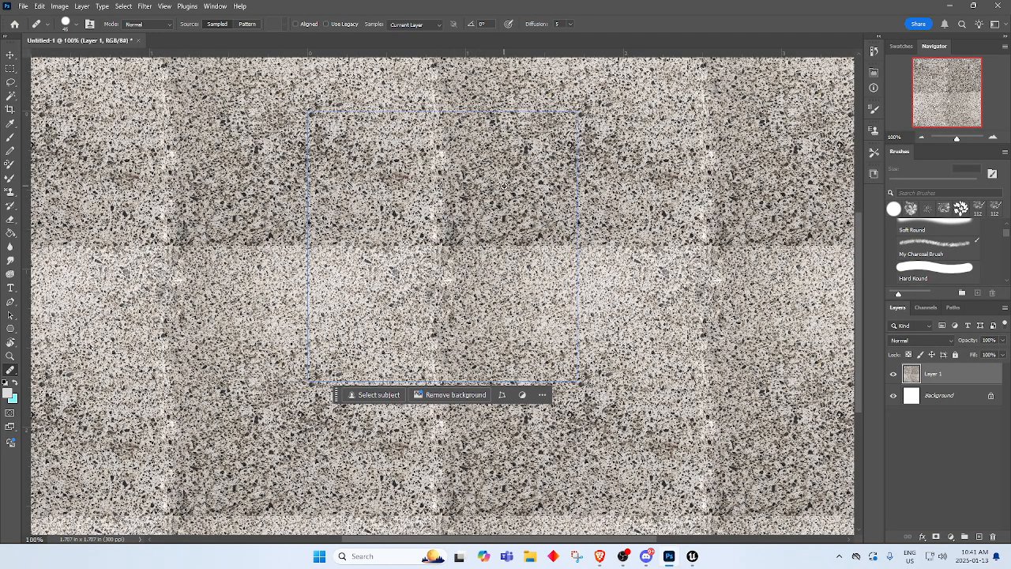
Rework the upper vertical seam using healing samples from the right side of the tile.
{"action": "left_click", "coordinate": [505, 186], "text": "alt"}
{"action": "left_click", "coordinate": [441, 179]}
{"action": "left_click", "coordinate": [444, 180]}
{"action": "left_click", "coordinate": [443, 141]}
{"action": "left_click", "coordinate": [442, 127]}
{"action": "left_click", "coordinate": [443, 159]}
{"action": "left_click", "coordinate": [441, 198]}
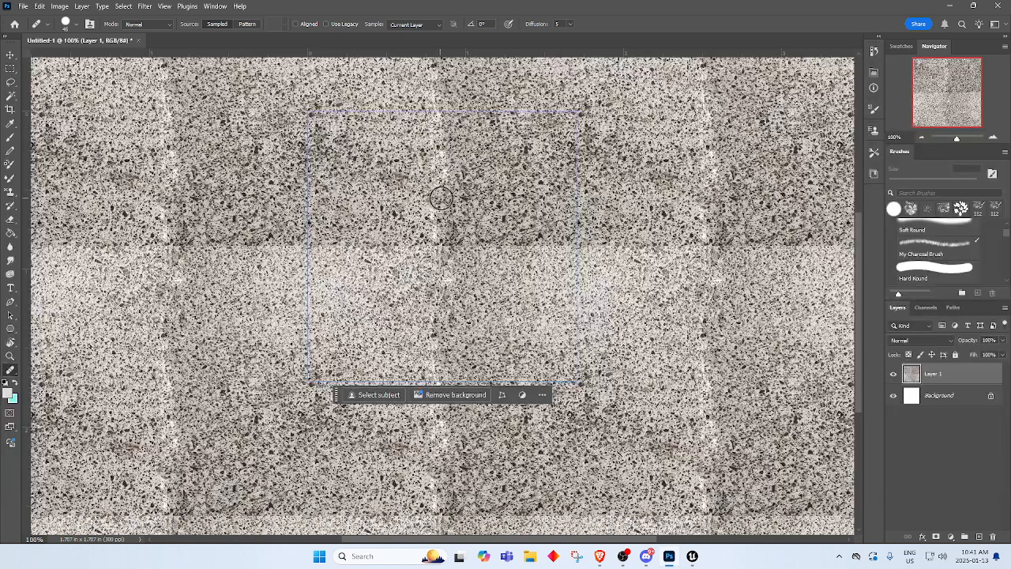
{"action": "left_click", "coordinate": [455, 208]}
{"action": "left_click", "coordinate": [448, 226]}
{"action": "left_click", "coordinate": [454, 215]}
{"action": "mouse_move", "coordinate": [454, 211]}
{"action": "left_mouse_down"}
{"action": "mouse_move", "coordinate": [448, 152]}
{"action": "mouse_move", "coordinate": [429, 214]}
{"action": "mouse_move", "coordinate": [428, 203]}
{"action": "left_mouse_up"}
{"action": "left_click", "coordinate": [448, 142]}
{"action": "left_click", "coordinate": [490, 251], "text": "alt"}
{"action": "left_click", "coordinate": [445, 165]}
{"action": "left_click", "coordinate": [429, 138]}
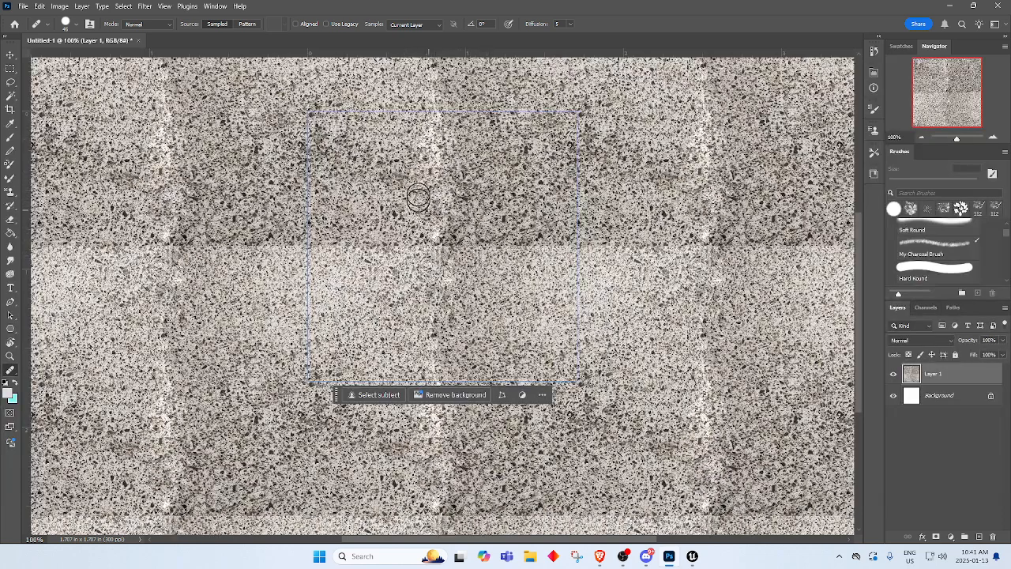
Heal the left half of the horizontal seam, blending the dark upper rock into the light lower rock.
{"action": "left_click", "coordinate": [377, 303]}
{"action": "mouse_move", "coordinate": [326, 245]}
{"action": "left_mouse_down"}
{"action": "mouse_move", "coordinate": [439, 247]}
{"action": "mouse_move", "coordinate": [326, 246]}
{"action": "left_mouse_up"}
{"action": "left_click", "coordinate": [390, 278]}
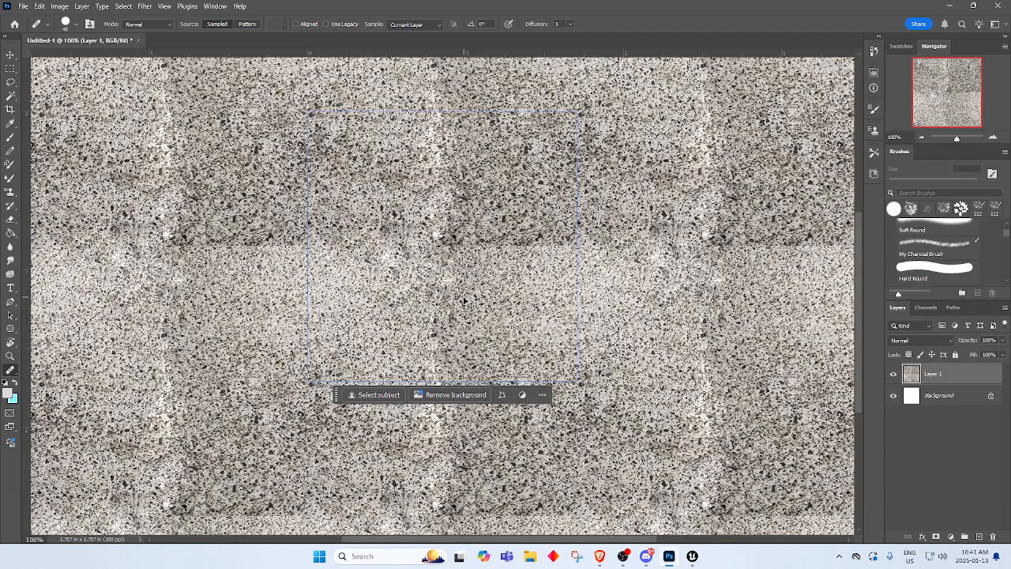
{"action": "left_click_drag", "start_coordinate": [441, 298], "coordinate": [402, 292]}
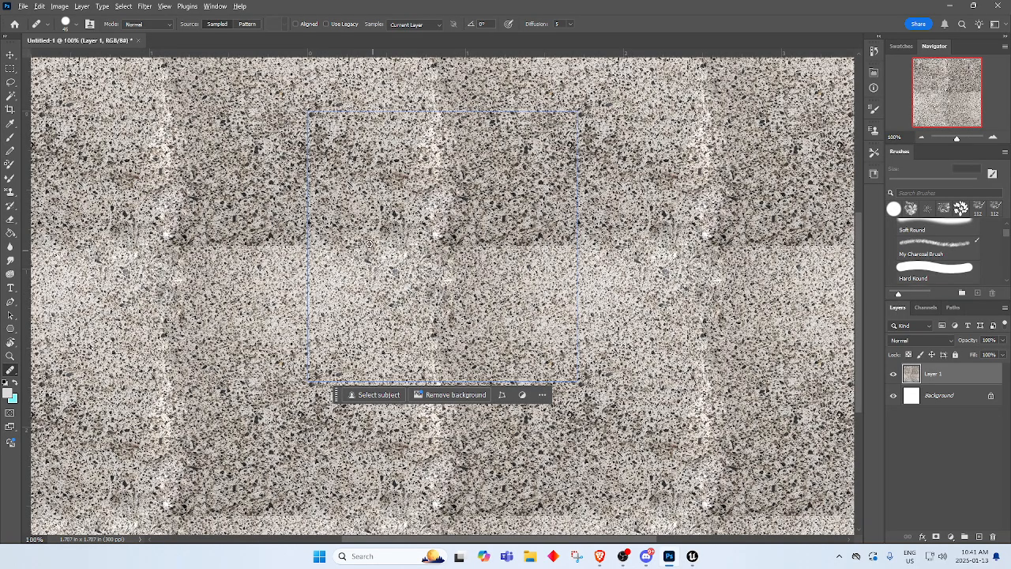
{"action": "left_click", "coordinate": [366, 190], "text": "alt"}
{"action": "mouse_move", "coordinate": [397, 245]}
{"action": "left_mouse_down"}
{"action": "mouse_move", "coordinate": [383, 270]}
{"action": "mouse_move", "coordinate": [339, 249]}
{"action": "mouse_move", "coordinate": [339, 284]}
{"action": "left_mouse_up"}
{"action": "left_click", "coordinate": [356, 245]}
{"action": "left_click", "coordinate": [403, 277]}
{"action": "left_click", "coordinate": [428, 246]}
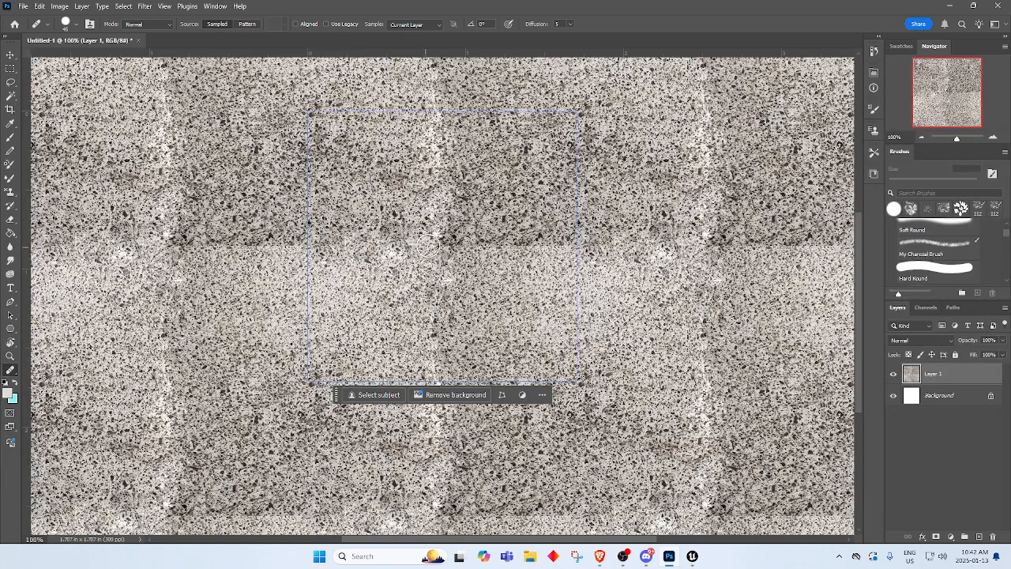
Heal the horizontal seam from the tile's centre to its right edge with newly sampled rock.
{"action": "left_click_drag", "start_coordinate": [448, 247], "coordinate": [455, 256]}
{"action": "left_click", "coordinate": [461, 267]}
{"action": "left_click", "coordinate": [493, 262], "text": "alt"}
{"action": "left_click", "coordinate": [494, 240]}
{"action": "left_click", "coordinate": [481, 243]}
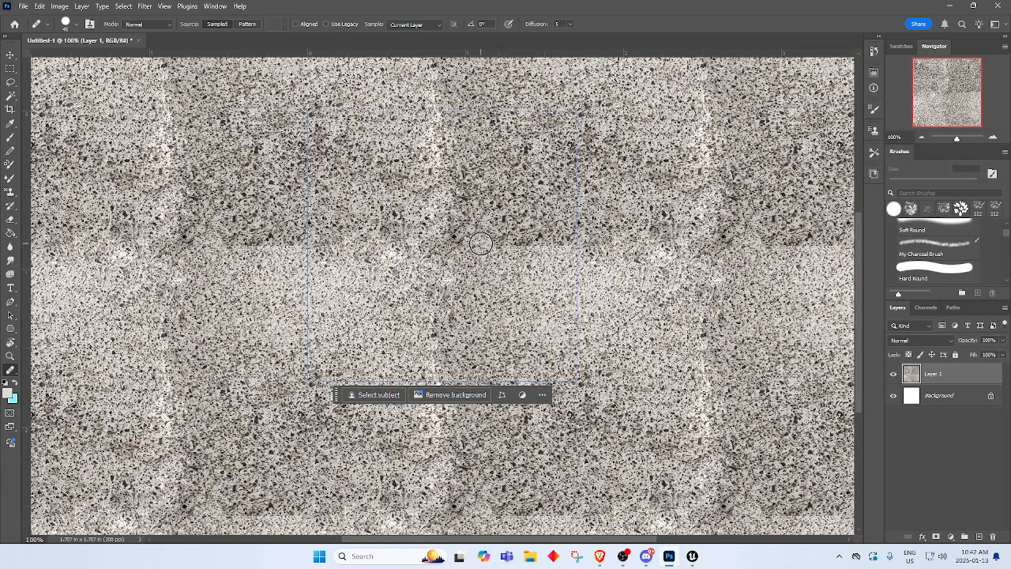
{"action": "left_click", "coordinate": [462, 246]}
{"action": "left_click", "coordinate": [478, 251]}
{"action": "left_click", "coordinate": [512, 249]}
{"action": "left_click", "coordinate": [529, 230]}
{"action": "left_click", "coordinate": [540, 245]}
{"action": "left_click", "coordinate": [496, 248]}
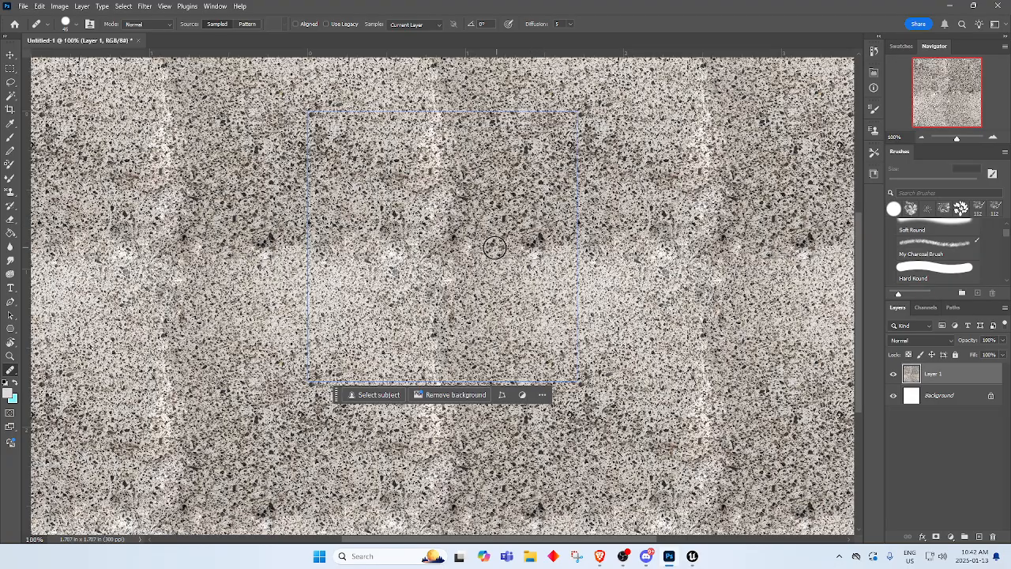
{"action": "left_click", "coordinate": [503, 253]}
{"action": "left_click", "coordinate": [557, 250]}
{"action": "left_click", "coordinate": [562, 254]}
{"action": "left_click", "coordinate": [528, 255]}
{"action": "left_click", "coordinate": [540, 238]}
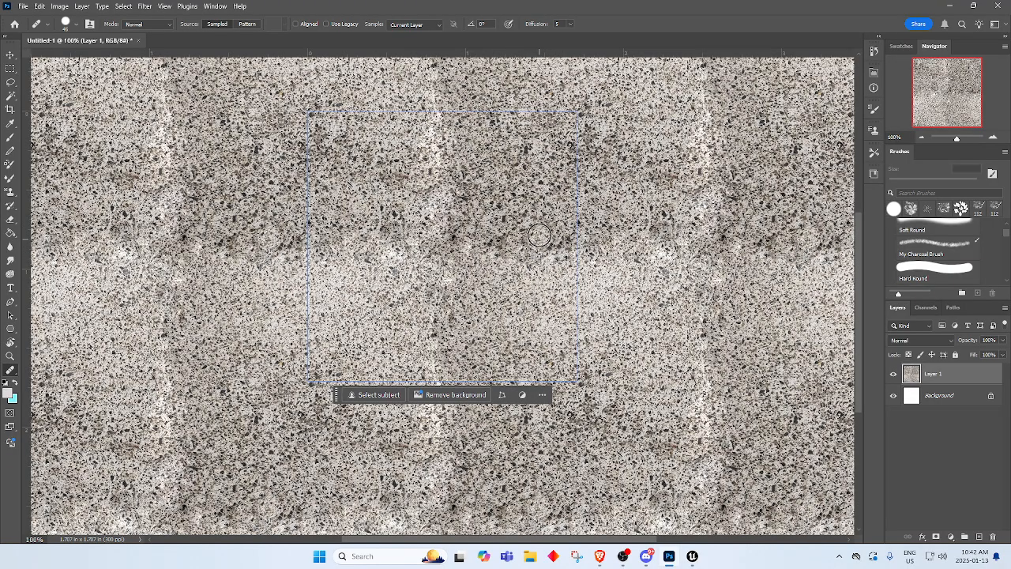
Touch up the upper-right quadrant and the bright streak left along the vertical seam.
{"action": "left_click", "coordinate": [497, 197]}
{"action": "left_click", "coordinate": [520, 174]}
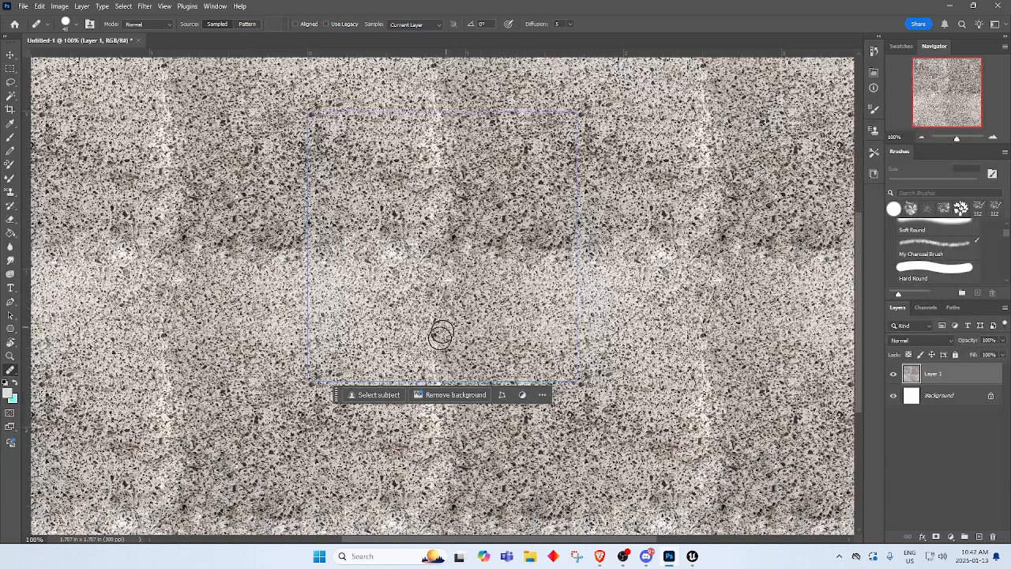
{"action": "left_click", "coordinate": [392, 131], "text": "alt"}
{"action": "left_click", "coordinate": [431, 130]}
{"action": "left_click", "coordinate": [440, 138]}
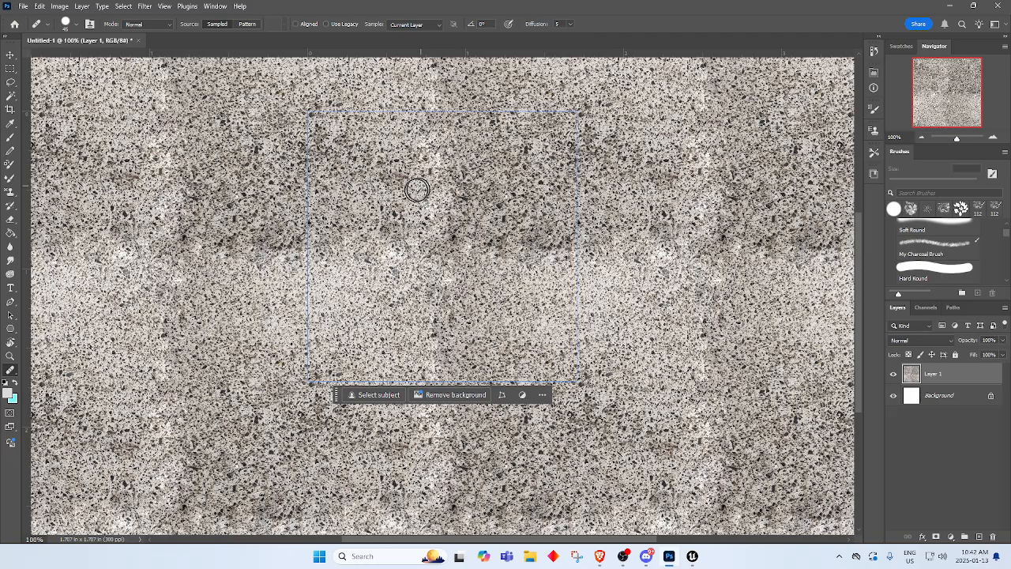
{"action": "left_click", "coordinate": [446, 322]}
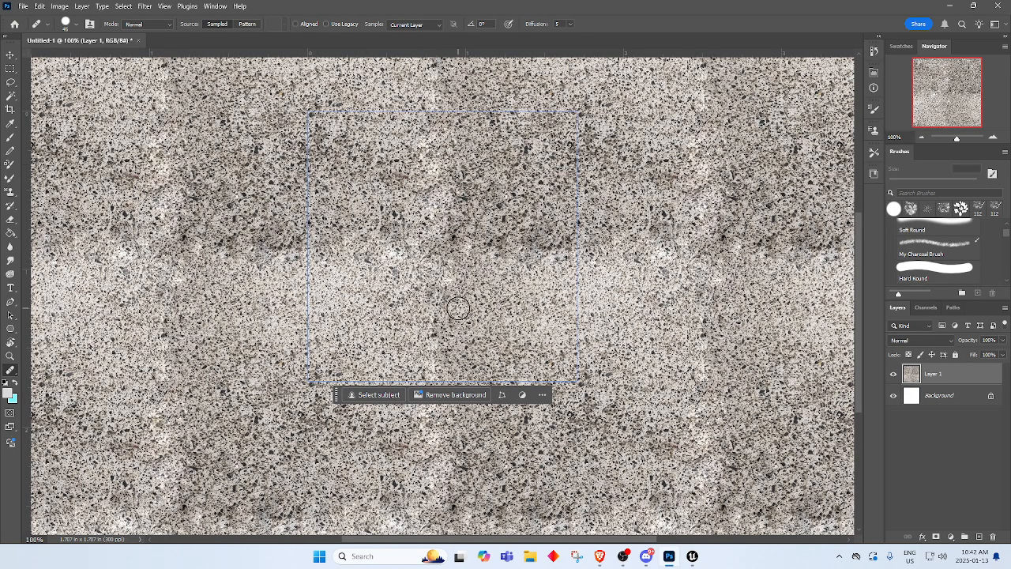
Enlarge the healing brush to 80 px and smooth the remaining vertical seam in the tiled texture.
{"action": "scroll", "coordinate": [459, 313], "scroll_direction": "down", "scroll_amount": 3, "text": "alt"}
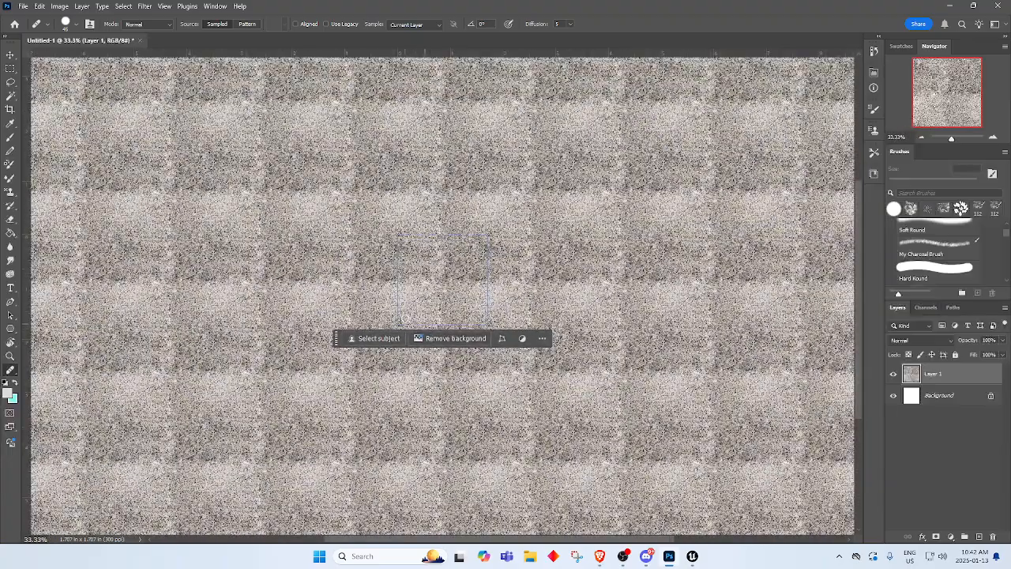
{"action": "key", "text": "bracketright"}
{"action": "key", "text": "bracketright"}
{"action": "key", "text": "bracketright"}
{"action": "key", "text": "bracketright"}
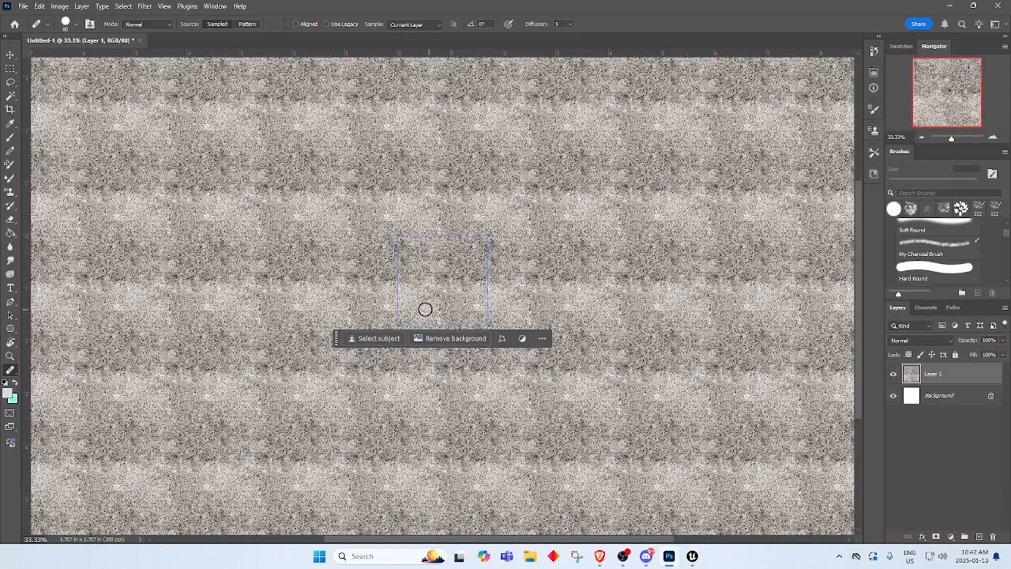
Try evening out the light lower band with broad healing strokes sampled from the darker upper rock, and undo them.
{"action": "left_click", "coordinate": [475, 257], "text": "alt"}
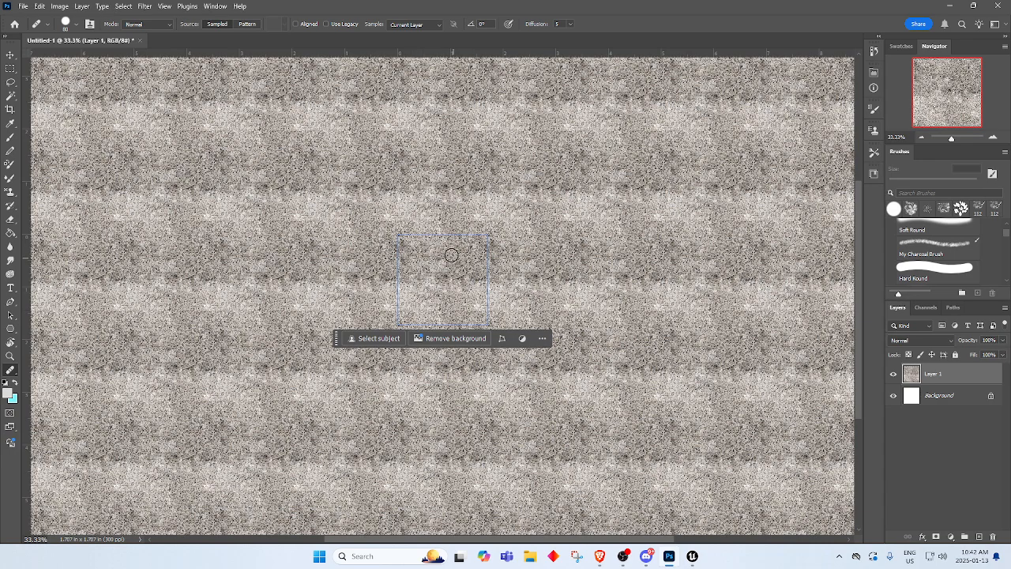
{"action": "mouse_move", "coordinate": [440, 303]}
{"action": "left_mouse_down"}
{"action": "mouse_move", "coordinate": [479, 309]}
{"action": "mouse_move", "coordinate": [456, 300]}
{"action": "mouse_move", "coordinate": [440, 313]}
{"action": "mouse_move", "coordinate": [478, 295]}
{"action": "mouse_move", "coordinate": [447, 287]}
{"action": "mouse_move", "coordinate": [451, 261]}
{"action": "mouse_move", "coordinate": [407, 283]}
{"action": "mouse_move", "coordinate": [447, 267]}
{"action": "mouse_move", "coordinate": [434, 268]}
{"action": "mouse_move", "coordinate": [408, 307]}
{"action": "mouse_move", "coordinate": [481, 271]}
{"action": "mouse_move", "coordinate": [452, 244]}
{"action": "mouse_move", "coordinate": [406, 253]}
{"action": "mouse_move", "coordinate": [477, 244]}
{"action": "mouse_move", "coordinate": [463, 319]}
{"action": "left_mouse_up"}
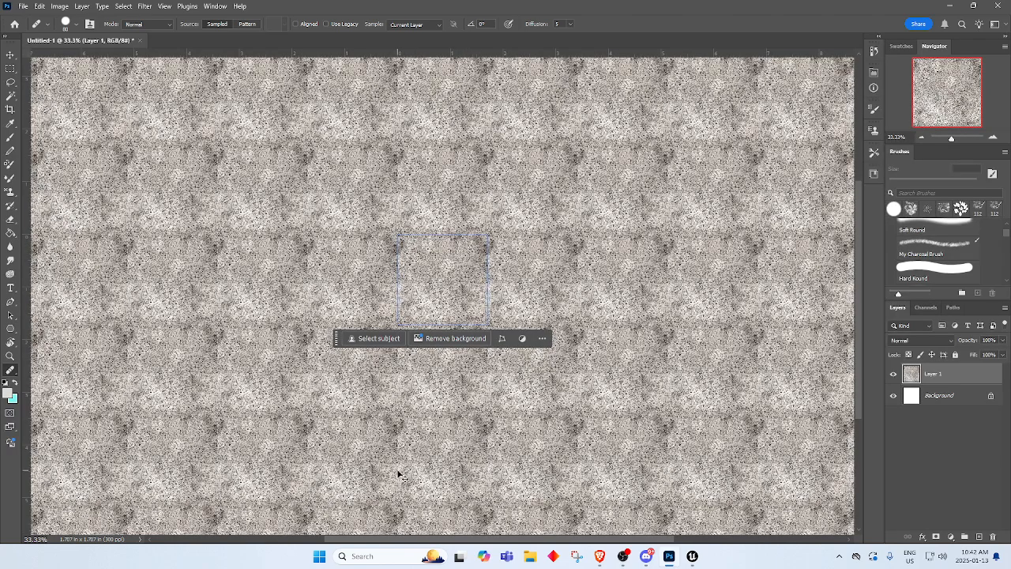
{"action": "key", "text": "ctrl+z"}
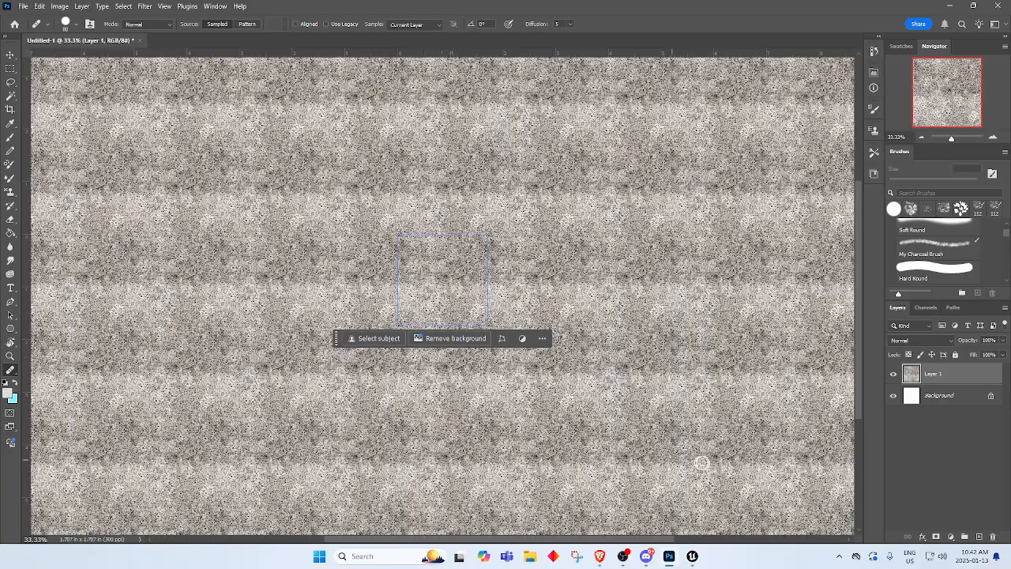
Blend the horizontal seam across the middle of the granite tile with the Healing Brush, sampling from nearby granite.
{"action": "key", "text": "ctrl+plus"}
{"action": "key", "text": "ctrl+plus"}
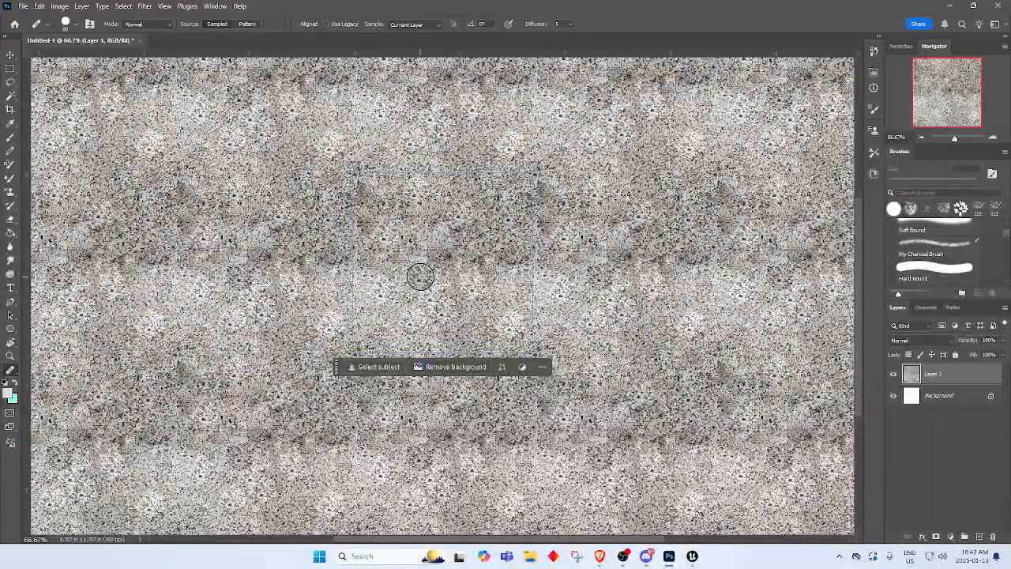
{"action": "left_click_drag", "start_coordinate": [420, 277], "coordinate": [428, 279]}
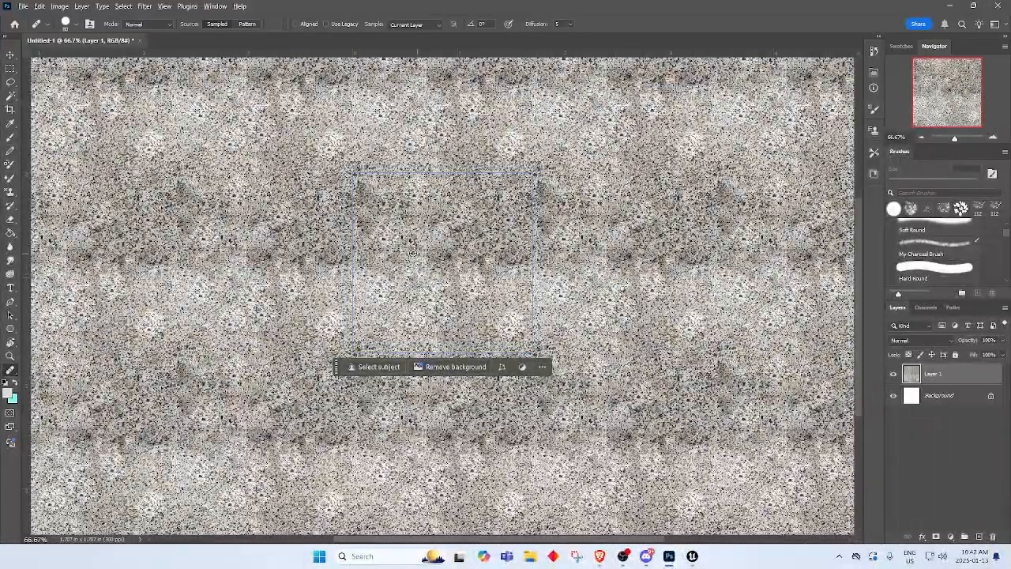
{"action": "left_click", "coordinate": [390, 292], "text": "alt"}
{"action": "left_click_drag", "start_coordinate": [370, 264], "coordinate": [431, 260]}
{"action": "left_click", "coordinate": [488, 289]}
{"action": "left_click", "coordinate": [492, 299], "text": "alt"}
{"action": "left_click_drag", "start_coordinate": [517, 263], "coordinate": [445, 258]}
{"action": "mouse_move", "coordinate": [474, 316]}
{"action": "left_mouse_down"}
{"action": "mouse_move", "coordinate": [432, 326]}
{"action": "mouse_move", "coordinate": [411, 317]}
{"action": "left_mouse_up"}
{"action": "key", "text": "ctrl+minus"}
{"action": "key", "text": "ctrl+minus"}
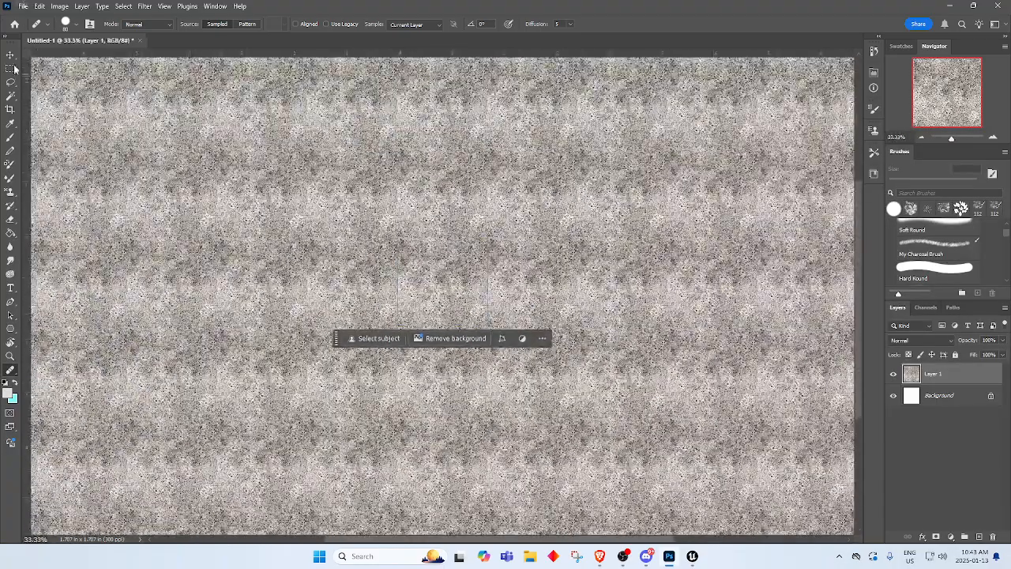
Move the granite layer to test how the pattern repeats, and undo the last changes.
{"action": "key", "text": "v"}
{"action": "left_click_drag", "start_coordinate": [479, 287], "coordinate": [389, 383]}
{"action": "key", "text": "ctrl+z"}
{"action": "key", "text": "ctrl+z"}
{"action": "key", "text": "ctrl+z"}
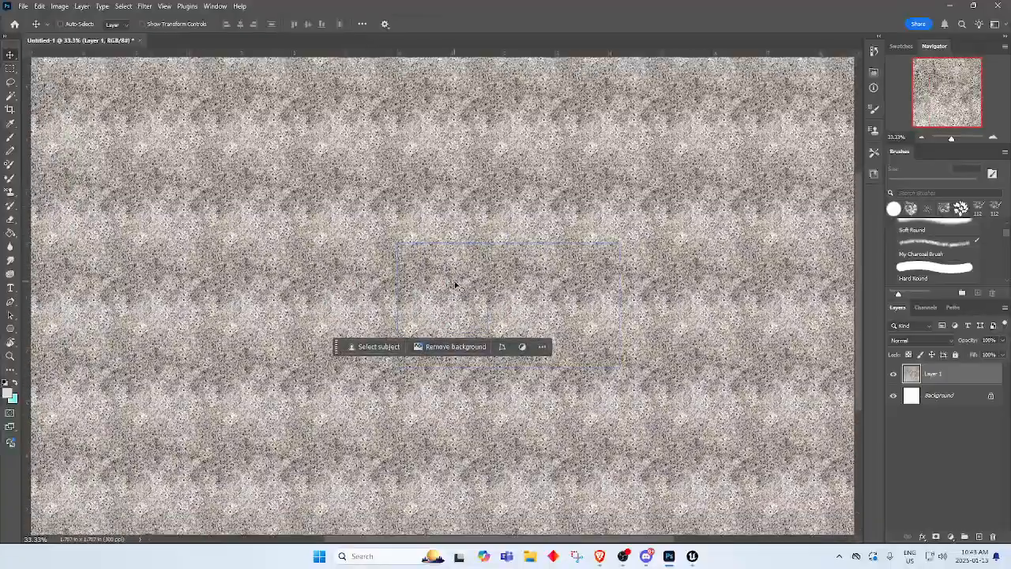
Export the granite tile as a PNG named T_Granite_B into a new MyTextures folder inside Downloads.
{"action": "key", "text": "ctrl+plus"}
{"action": "key", "text": "ctrl+plus"}
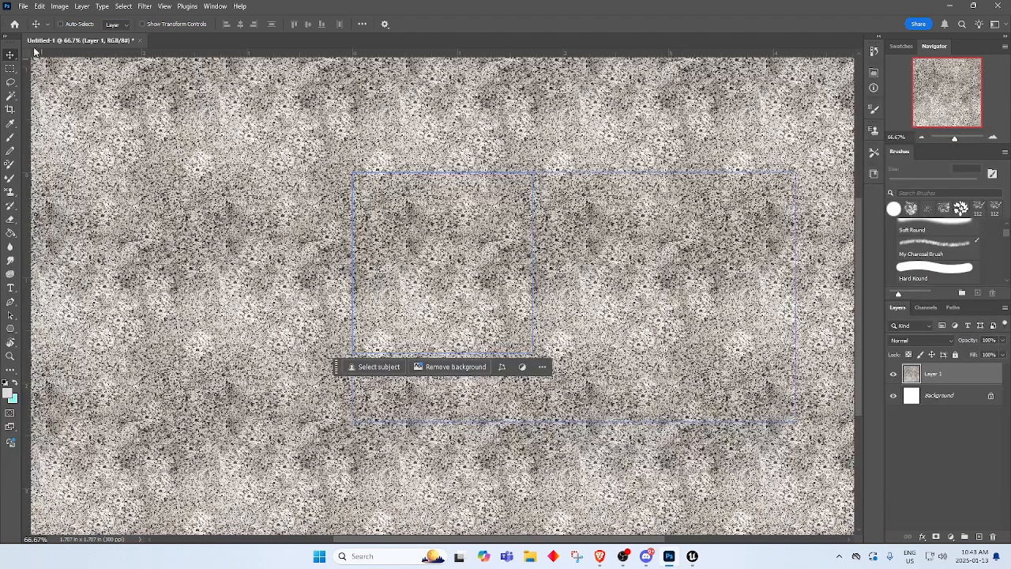
{"action": "left_click", "coordinate": [24, 7]}
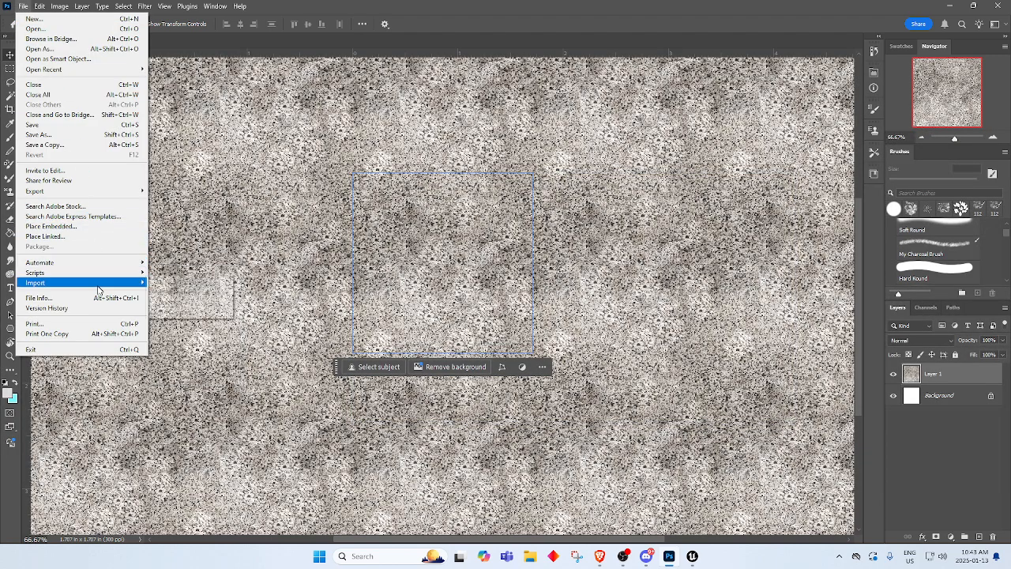
{"action": "mouse_move", "coordinate": [122, 194]}
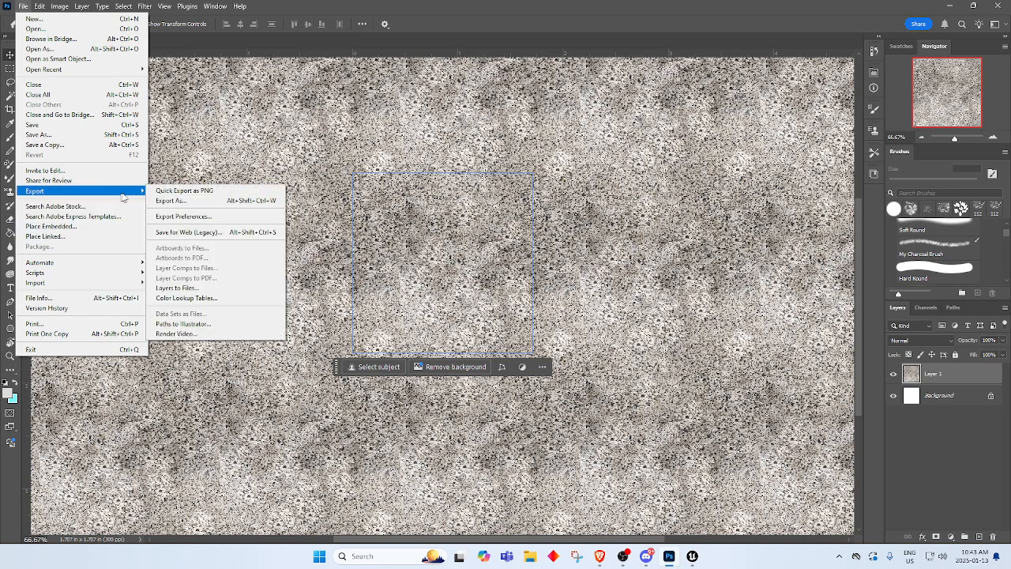
{"action": "left_click", "coordinate": [188, 192]}
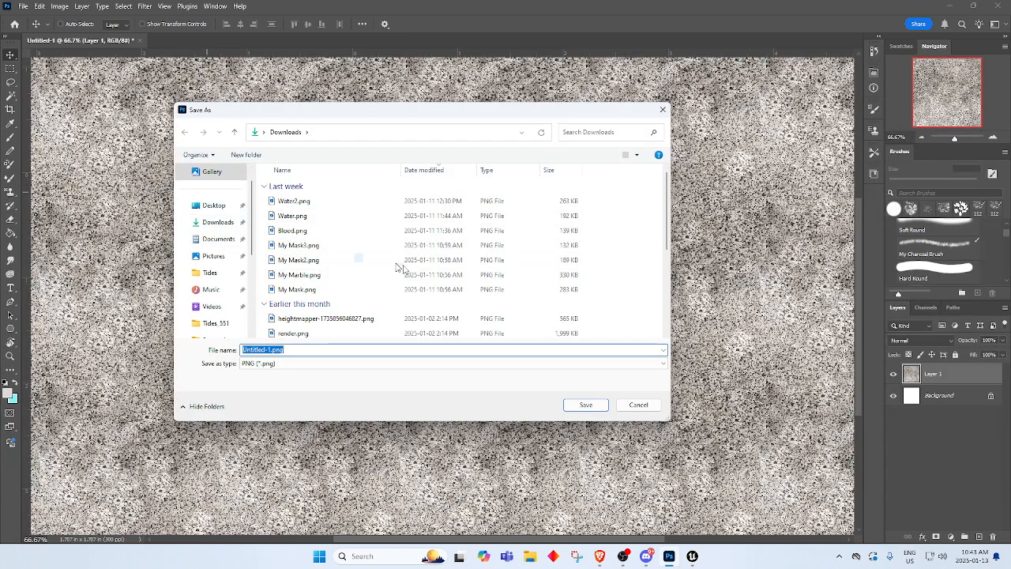
{"action": "right_click", "coordinate": [636, 284]}
{"action": "mouse_move", "coordinate": [680, 404]}
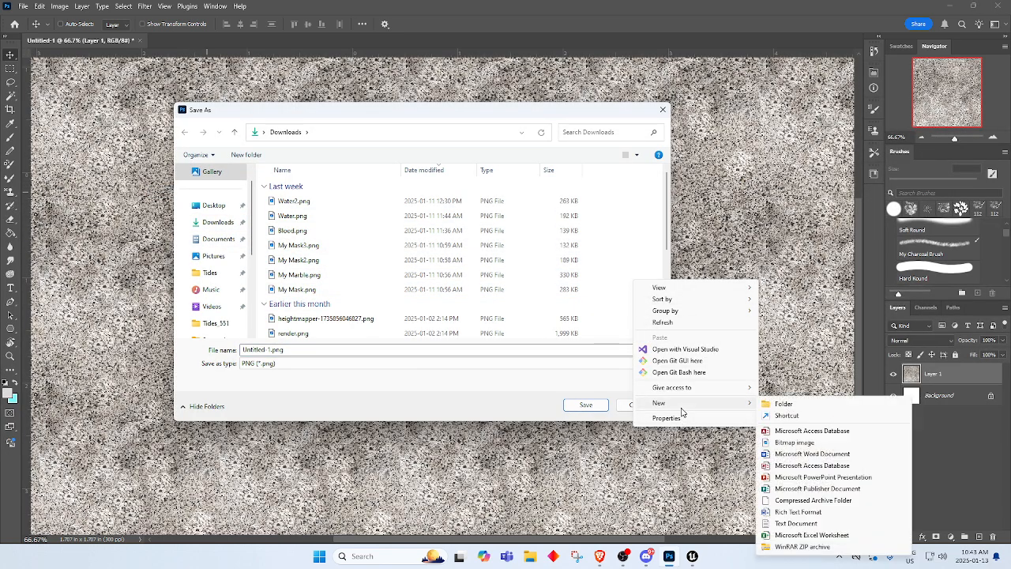
{"action": "left_click", "coordinate": [780, 404]}
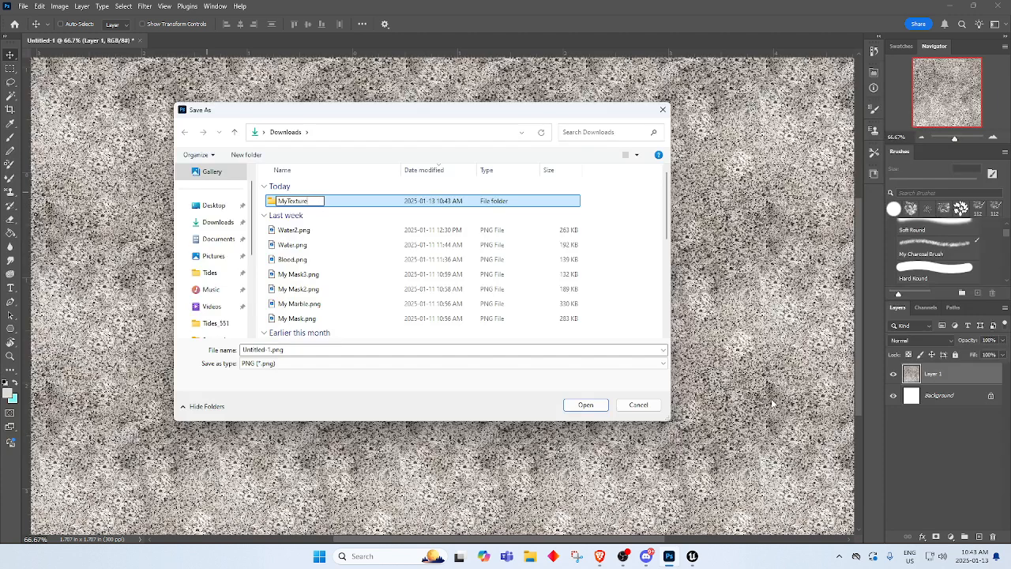
{"action": "key", "text": "Return"}
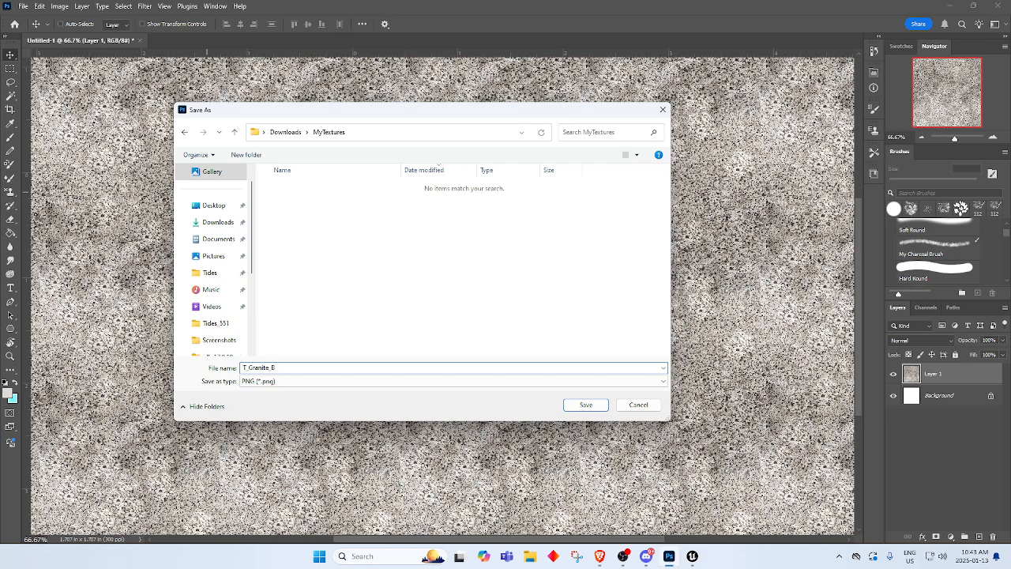
{"action": "key", "text": "Return"}
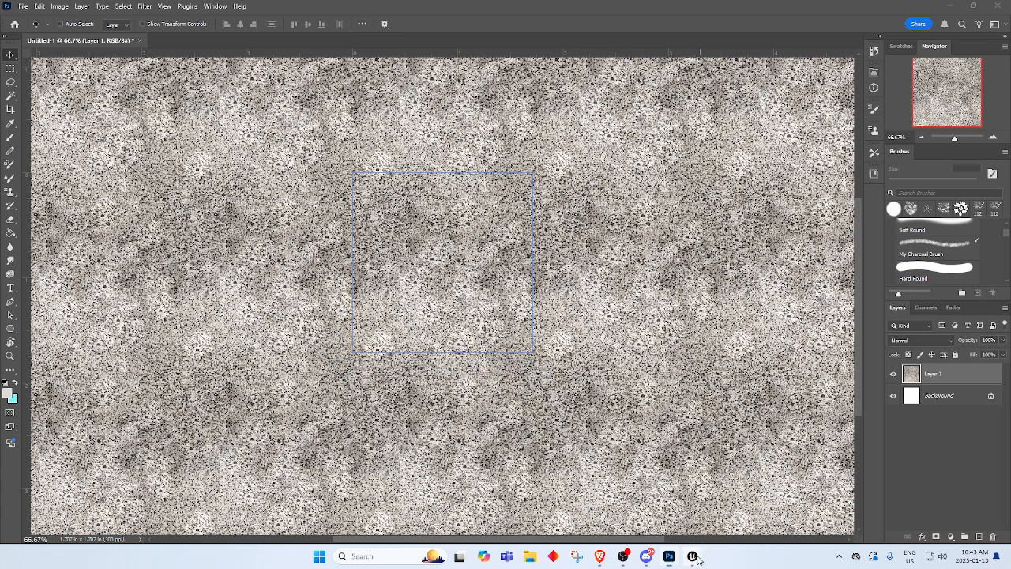
Switch to Unreal Editor and dock the floating My_Marble_Mat window with the main editor's other open assets.
{"action": "mouse_move", "coordinate": [697, 555]}
{"action": "mouse_move", "coordinate": [731, 513]}
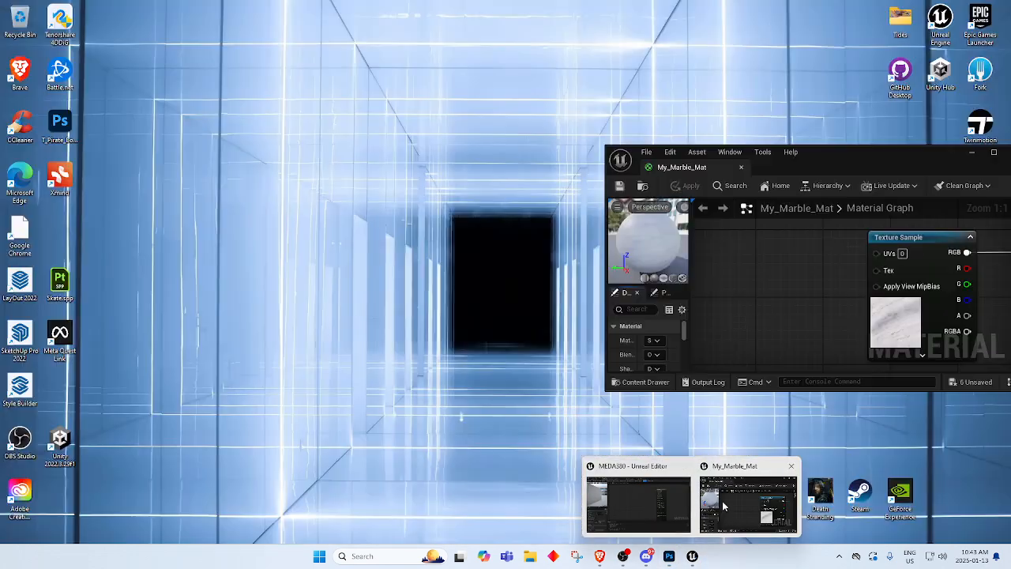
{"action": "left_click", "coordinate": [739, 506]}
{"action": "left_click_drag", "start_coordinate": [863, 160], "coordinate": [519, 93]}
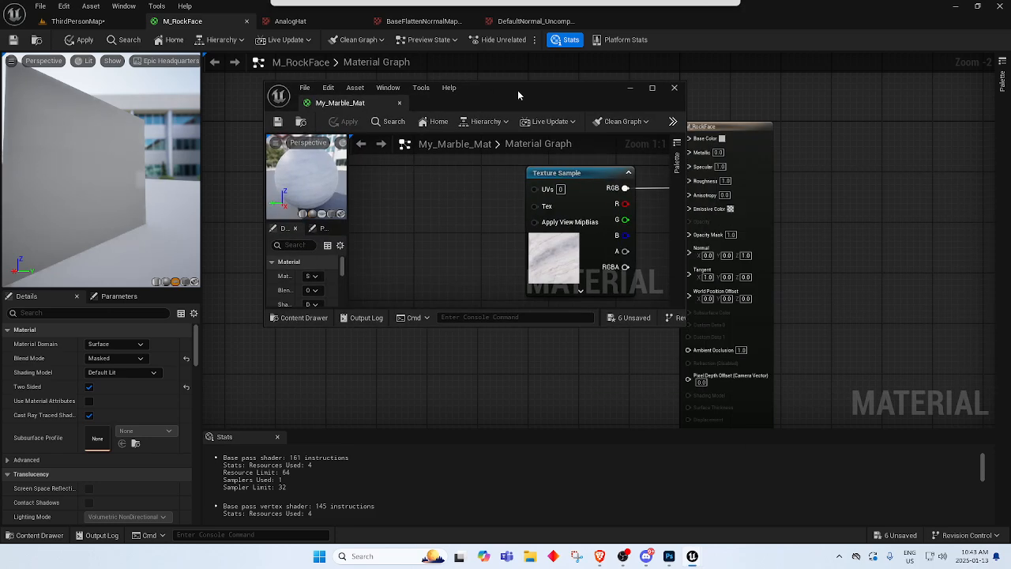
{"action": "left_click_drag", "start_coordinate": [320, 106], "coordinate": [267, 36]}
Add a TextureSample node to the M_RockFace material graph.
{"action": "right_click_drag", "start_coordinate": [506, 235], "coordinate": [429, 243]}
{"action": "right_click", "coordinate": [414, 195]}
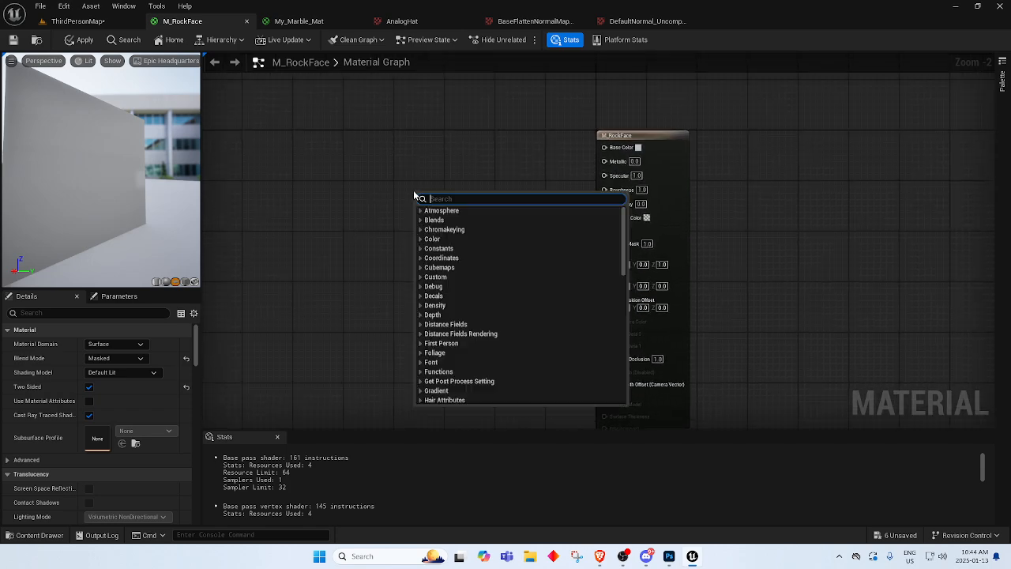
{"action": "type", "text": "text"}
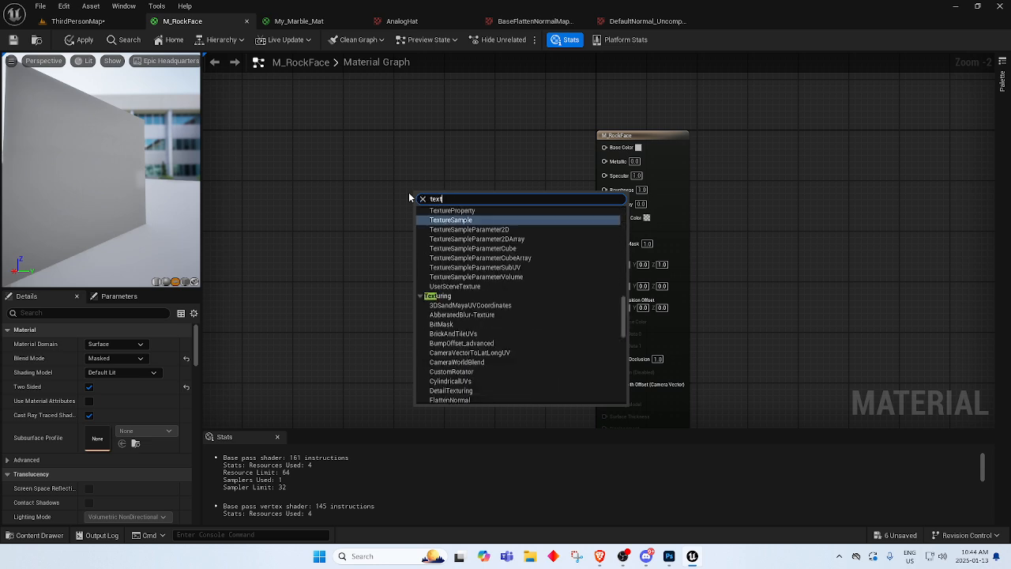
{"action": "key", "text": "Return"}
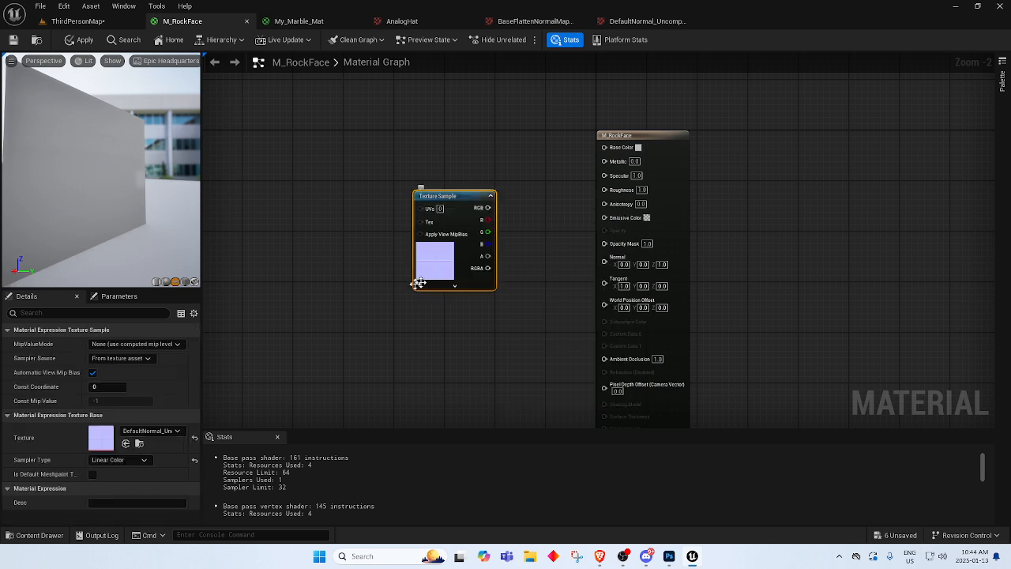
{"action": "left_click", "coordinate": [150, 430]}
{"action": "left_click", "coordinate": [230, 177]}
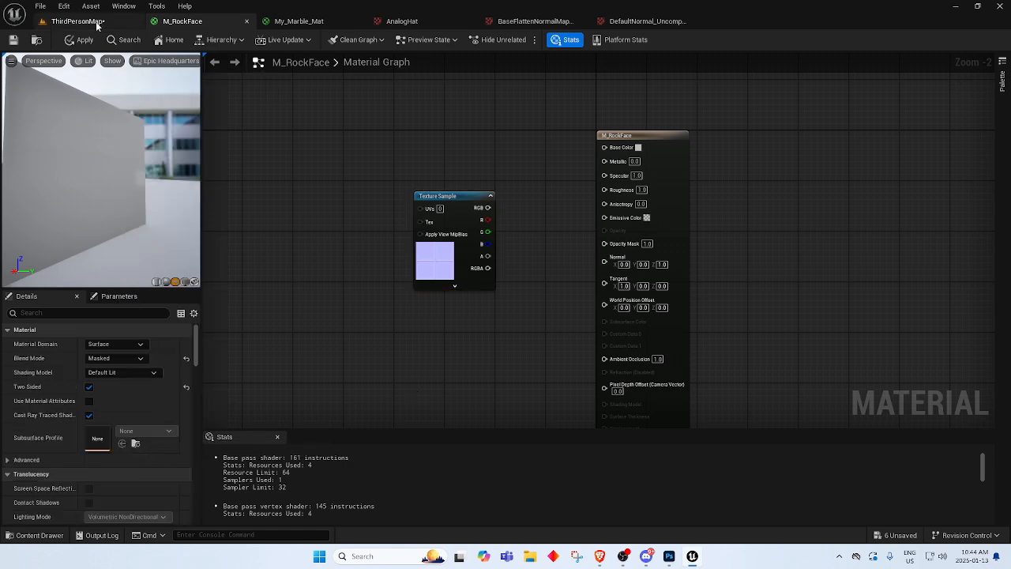
Return to ThirdPersonMap and open the project's MyMaterials content folder.
{"action": "left_click", "coordinate": [69, 21]}
{"action": "left_click", "coordinate": [34, 537]}
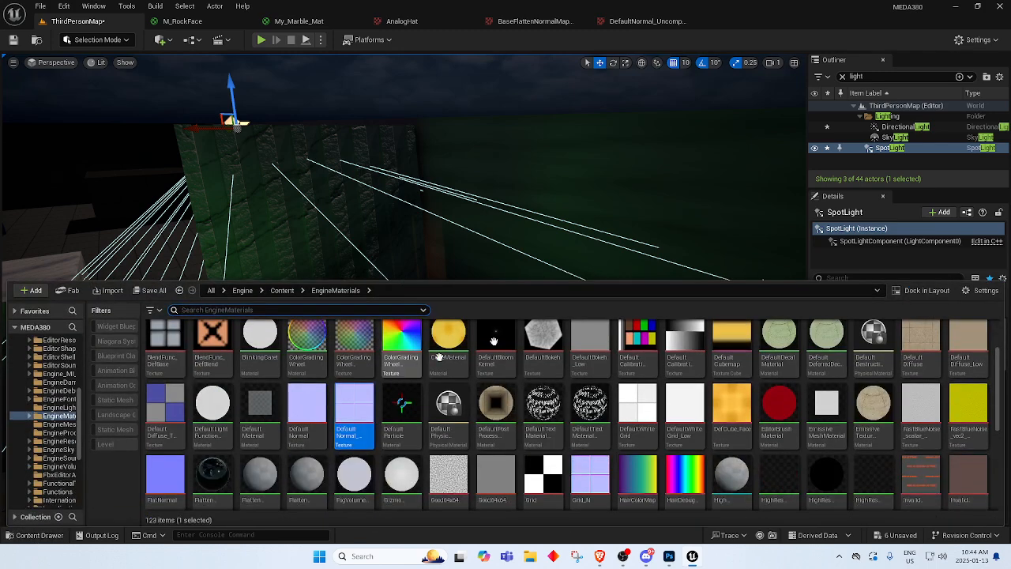
{"action": "scroll", "coordinate": [57, 371], "scroll_direction": "up", "scroll_amount": 5}
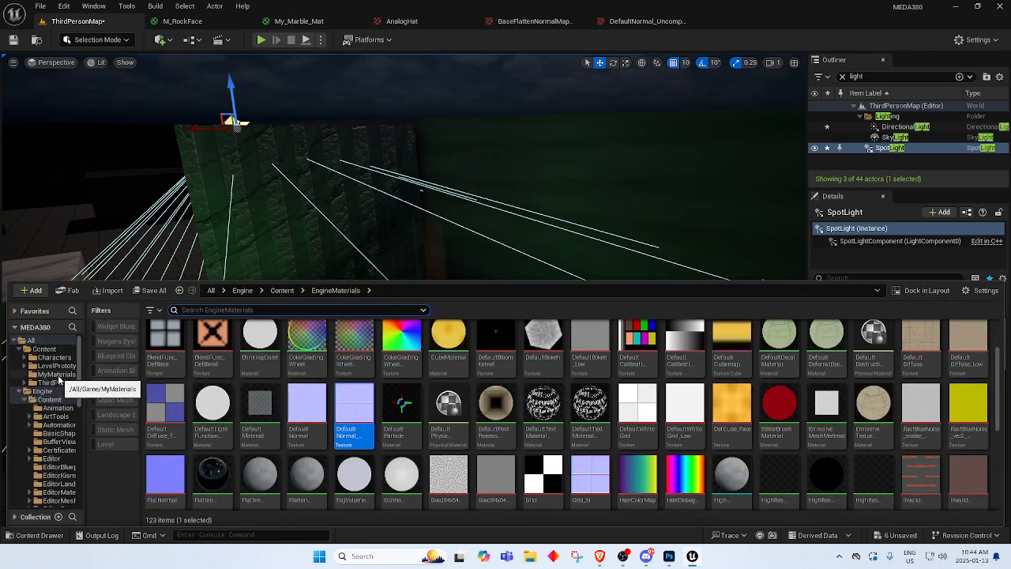
{"action": "left_click", "coordinate": [47, 350]}
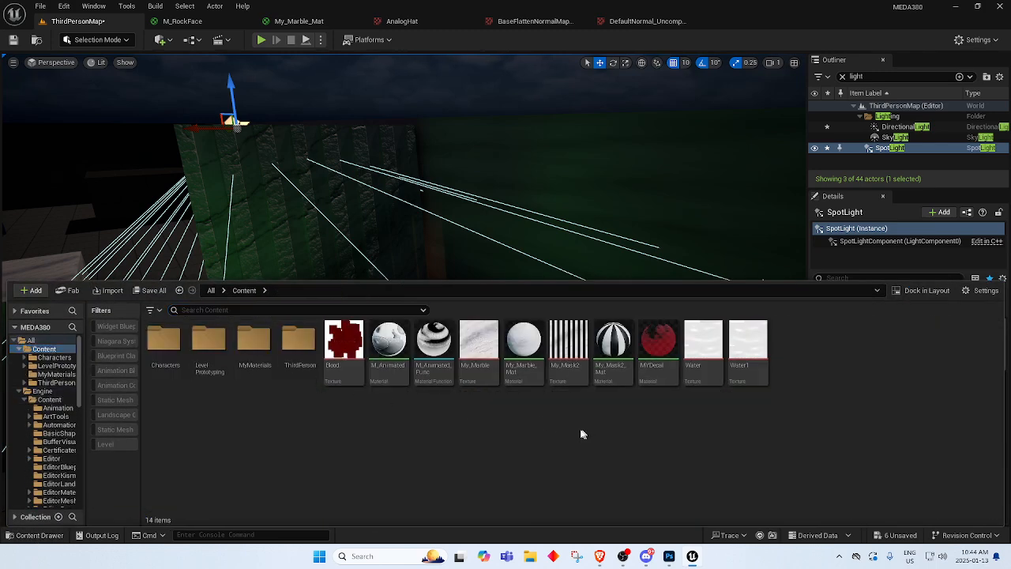
{"action": "double_click", "coordinate": [248, 348]}
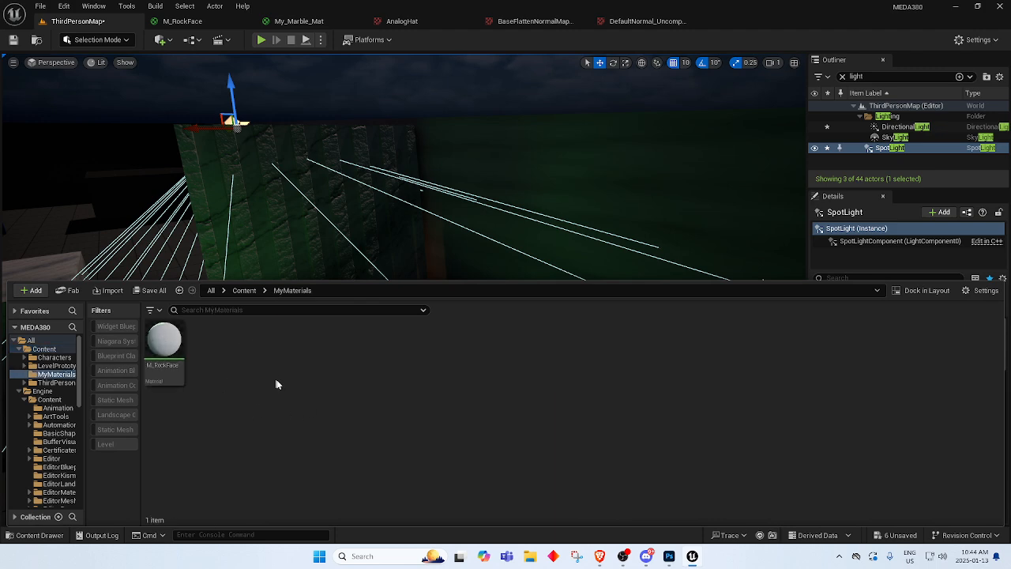
Import T_Granite_B.png from the Downloads MyTextures folder into MyMaterials.
{"action": "left_click", "coordinate": [108, 294]}
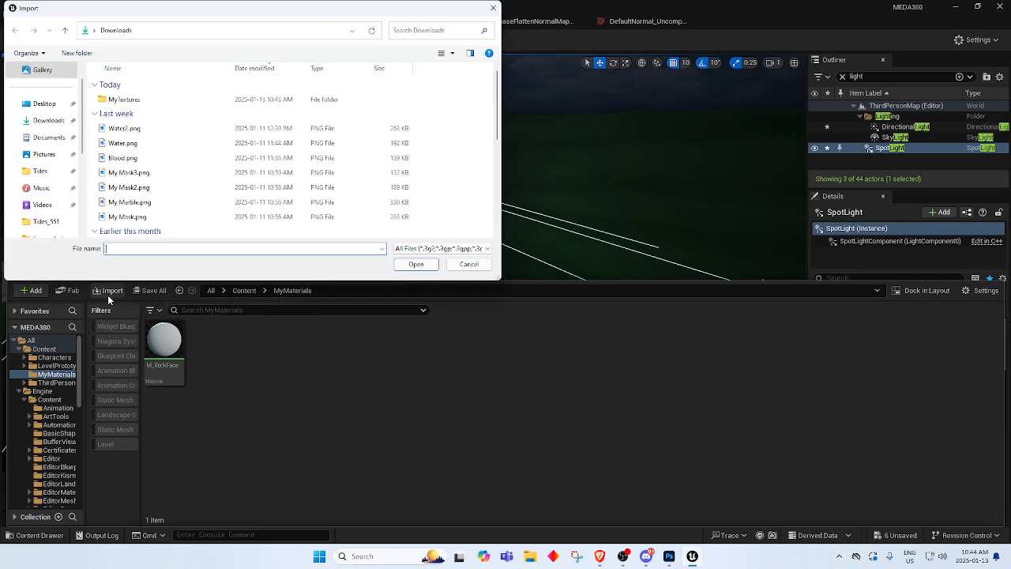
{"action": "double_click", "coordinate": [126, 99]}
{"action": "left_click", "coordinate": [151, 104]}
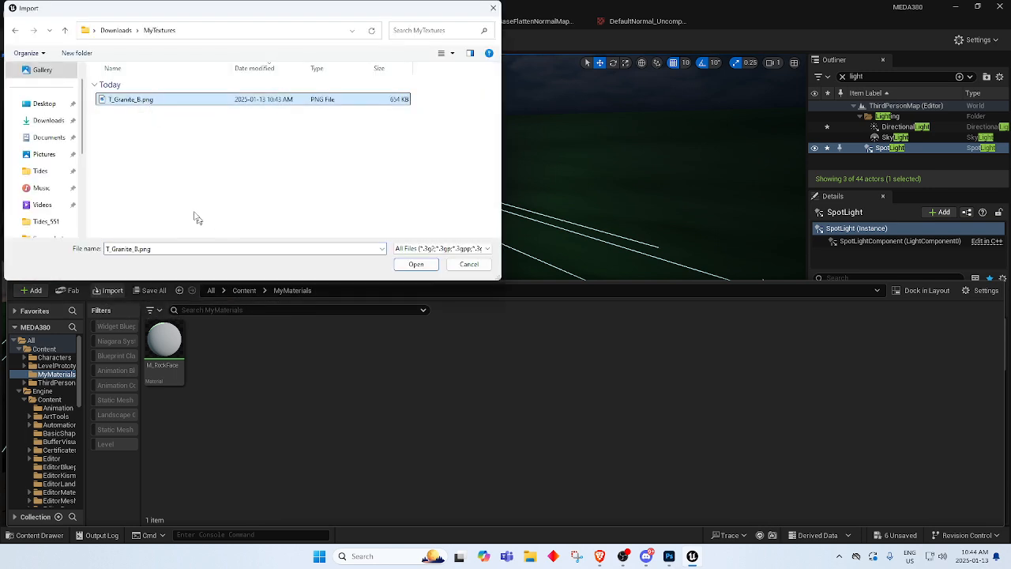
{"action": "left_click", "coordinate": [417, 265]}
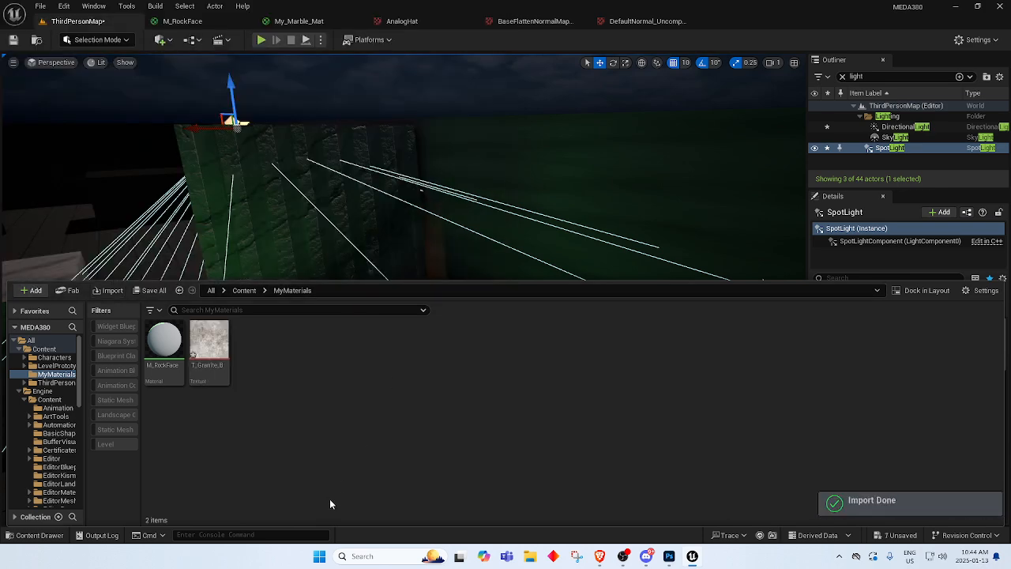
Switch to File Explorer and try bringing T_Granite_B.png from the MyTextures folder directly into MyMaterials.
{"action": "left_click", "coordinate": [531, 556]}
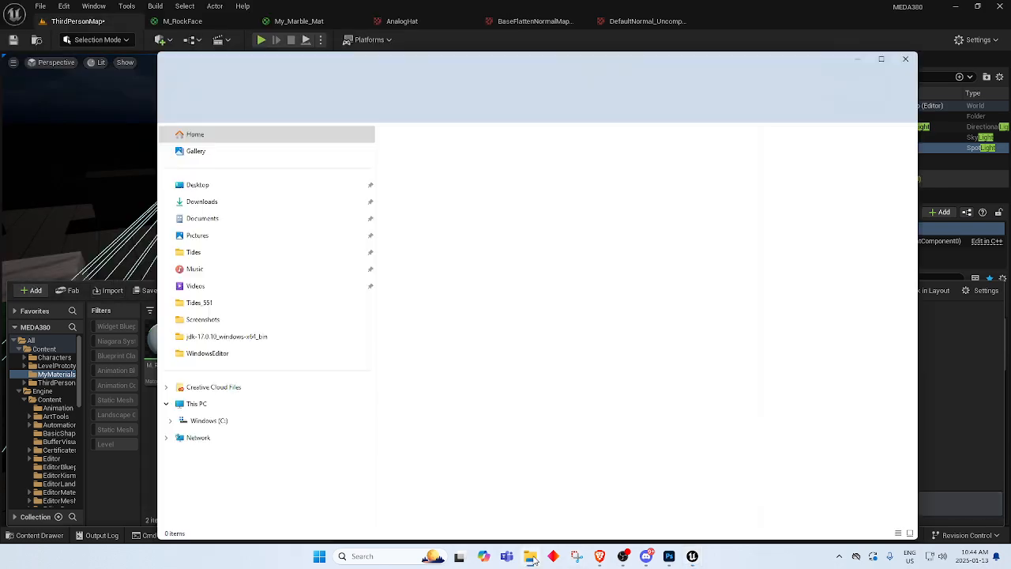
{"action": "left_click", "coordinate": [237, 203]}
{"action": "left_click_drag", "start_coordinate": [551, 66], "coordinate": [829, 312]}
{"action": "double_click", "coordinate": [701, 405]}
{"action": "left_click_drag", "start_coordinate": [702, 405], "coordinate": [377, 445]}
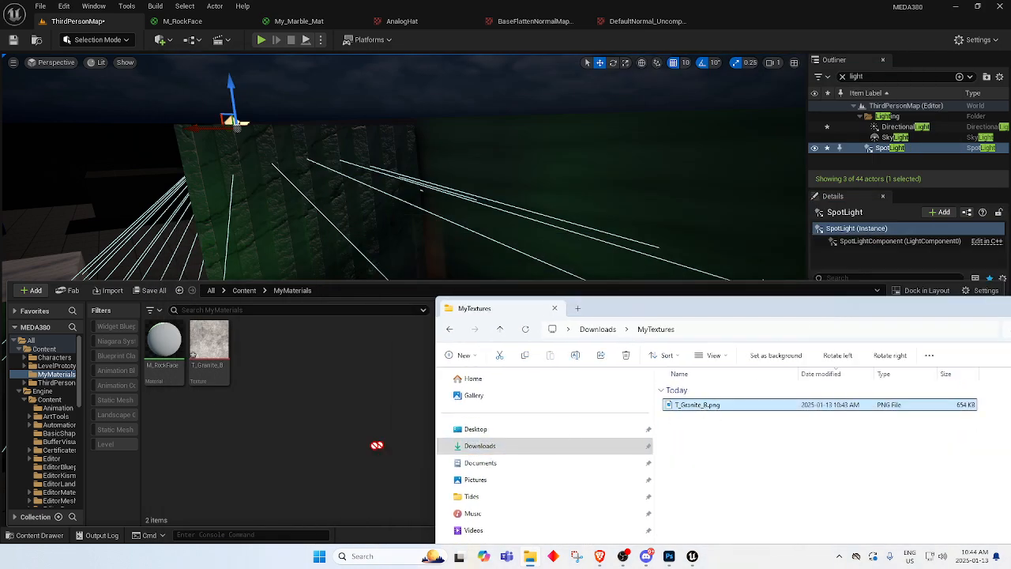
{"action": "left_click_drag", "start_coordinate": [255, 454], "coordinate": [756, 464]}
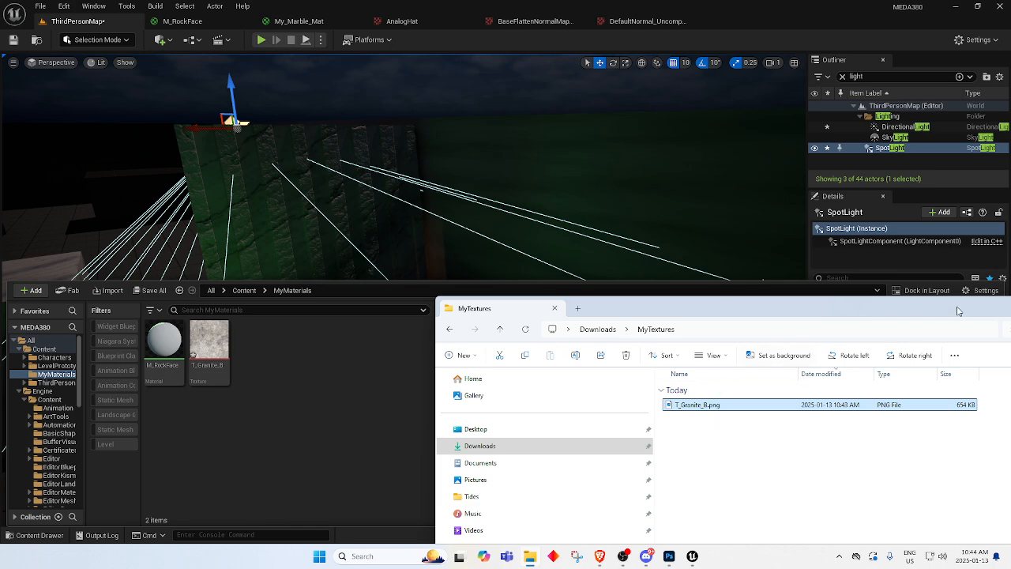
{"action": "left_click_drag", "start_coordinate": [959, 311], "coordinate": [751, 332]}
{"action": "left_click", "coordinate": [911, 319]}
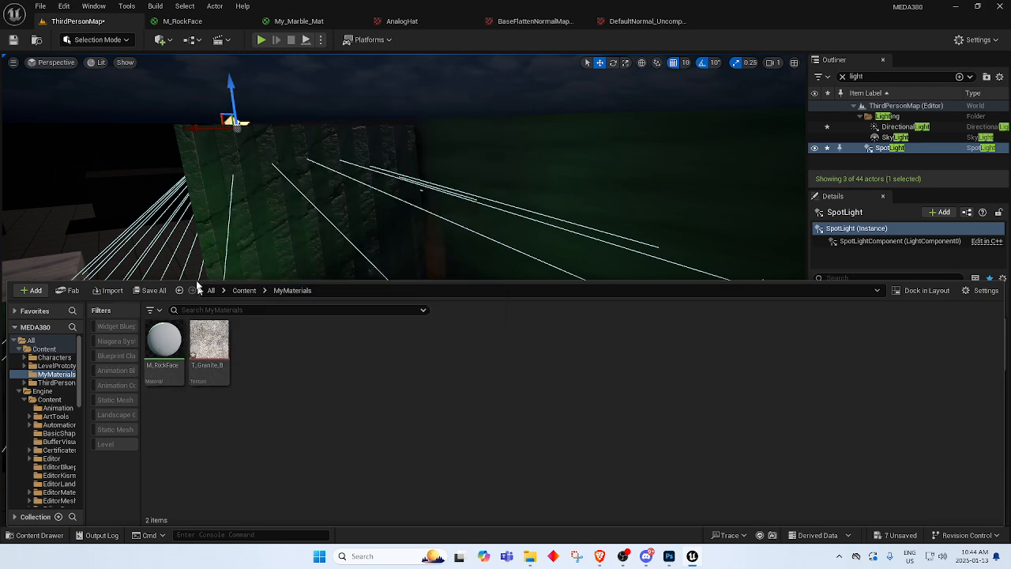
In the M_RockFace graph, reposition the Texture Sample node and connect its RGB output to Base Color.
{"action": "left_click", "coordinate": [175, 25]}
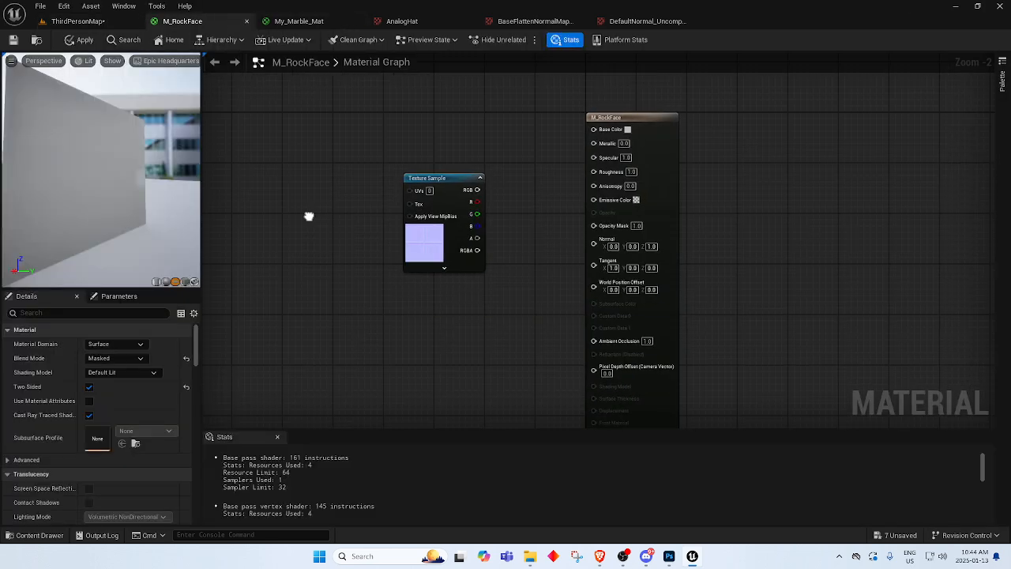
{"action": "left_click_drag", "start_coordinate": [440, 202], "coordinate": [388, 160]}
{"action": "left_click_drag", "start_coordinate": [419, 130], "coordinate": [601, 117]}
{"action": "left_click_drag", "start_coordinate": [387, 127], "coordinate": [375, 103]}
{"action": "right_click_drag", "start_coordinate": [368, 266], "coordinate": [515, 325]}
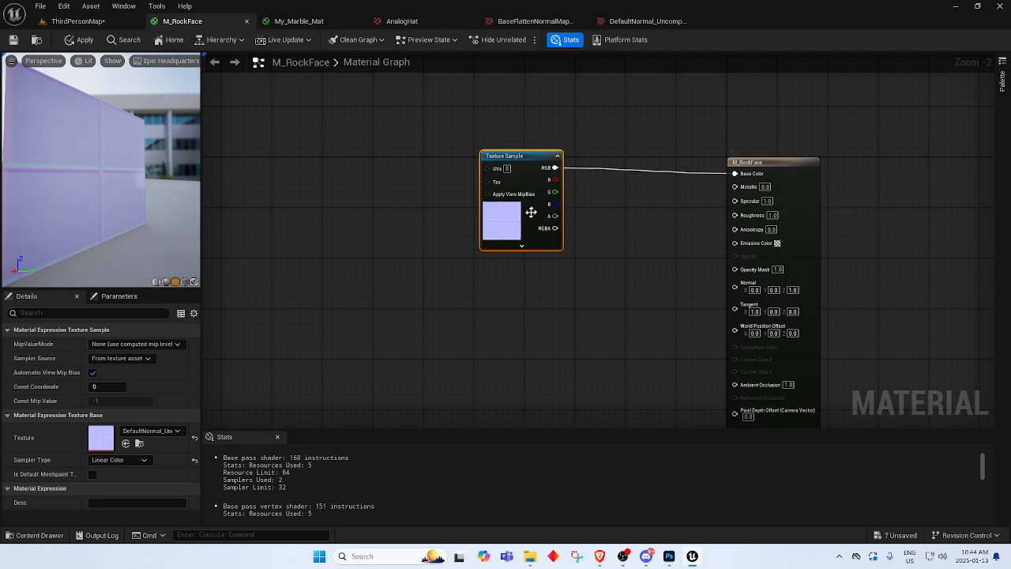
{"action": "left_click", "coordinate": [150, 431]}
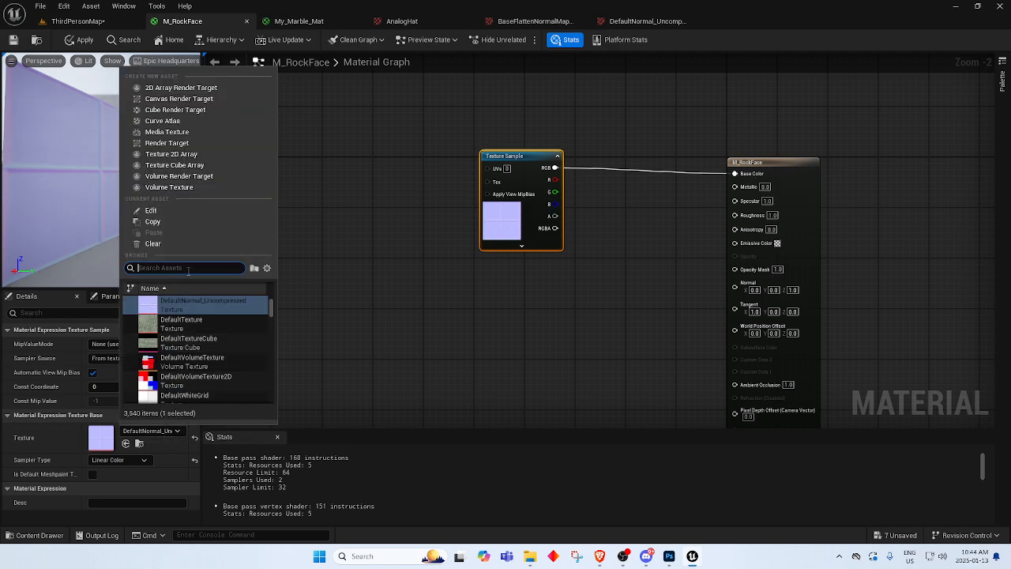
{"action": "type", "text": "M_gran"}
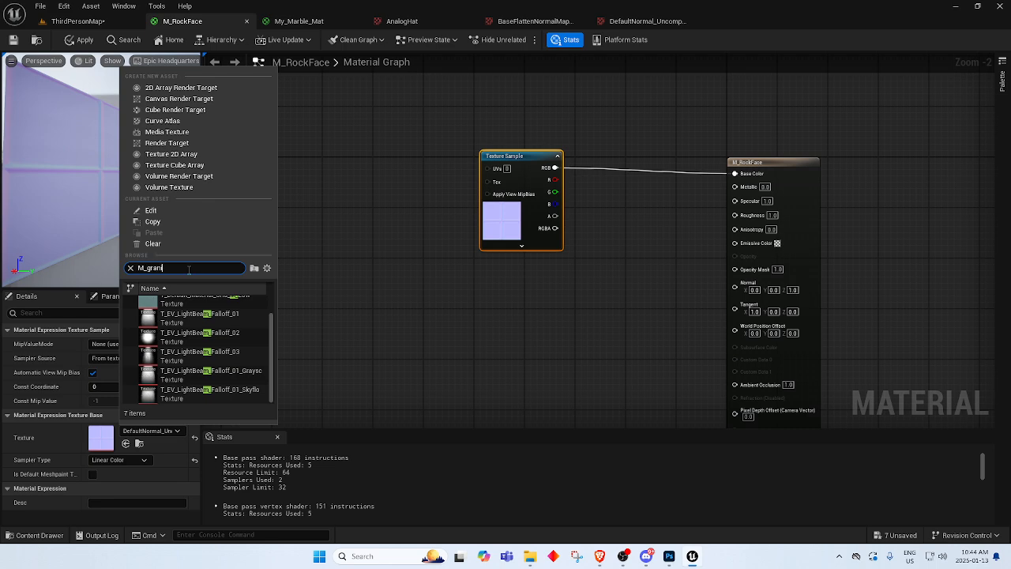
{"action": "key", "text": "BackSpace"}
{"action": "key", "text": "BackSpace"}
{"action": "key", "text": "BackSpace"}
{"action": "key", "text": "BackSpace"}
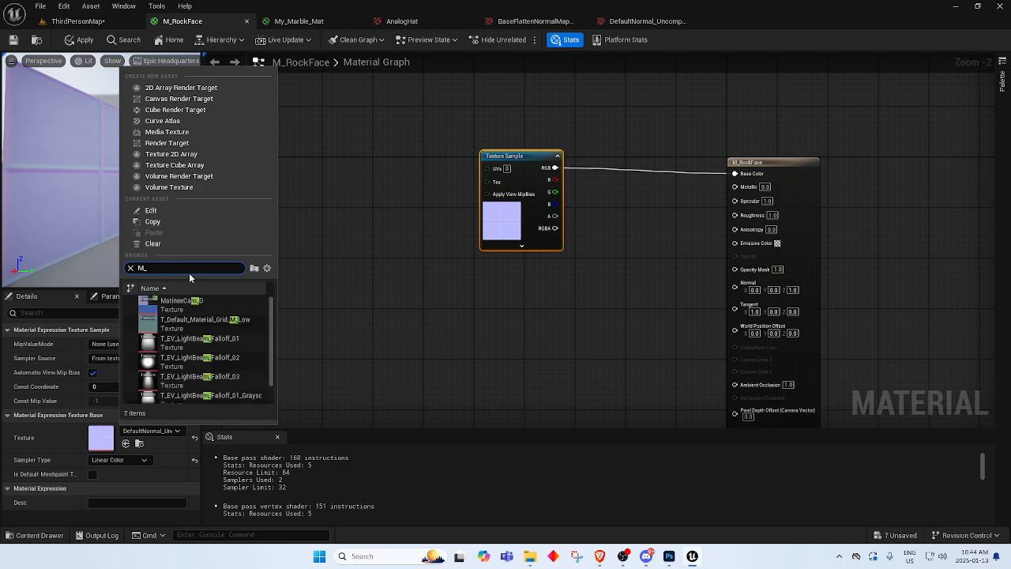
{"action": "type", "text": "R"}
{"action": "key", "text": "BackSpace"}
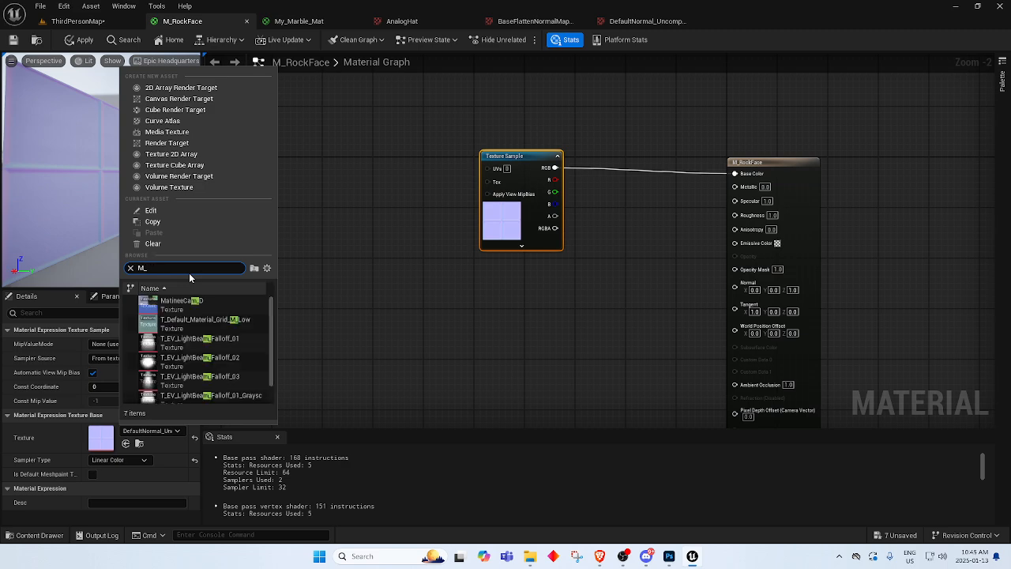
{"action": "left_click", "coordinate": [131, 268]}
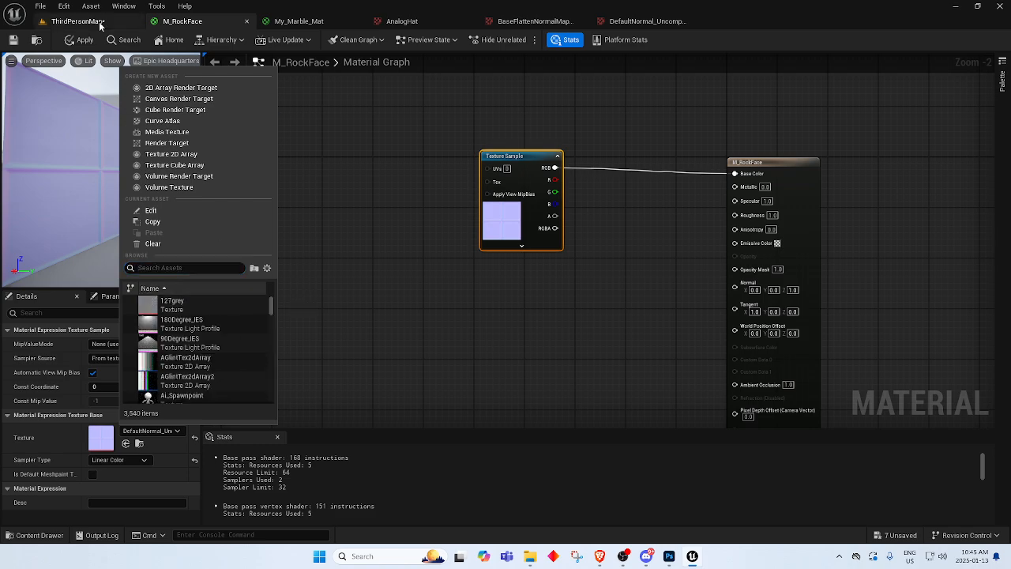
Check the imported granite texture's exact name in the MyMaterials folder from ThirdPersonMap.
{"action": "left_click", "coordinate": [77, 21]}
{"action": "left_click", "coordinate": [35, 535]}
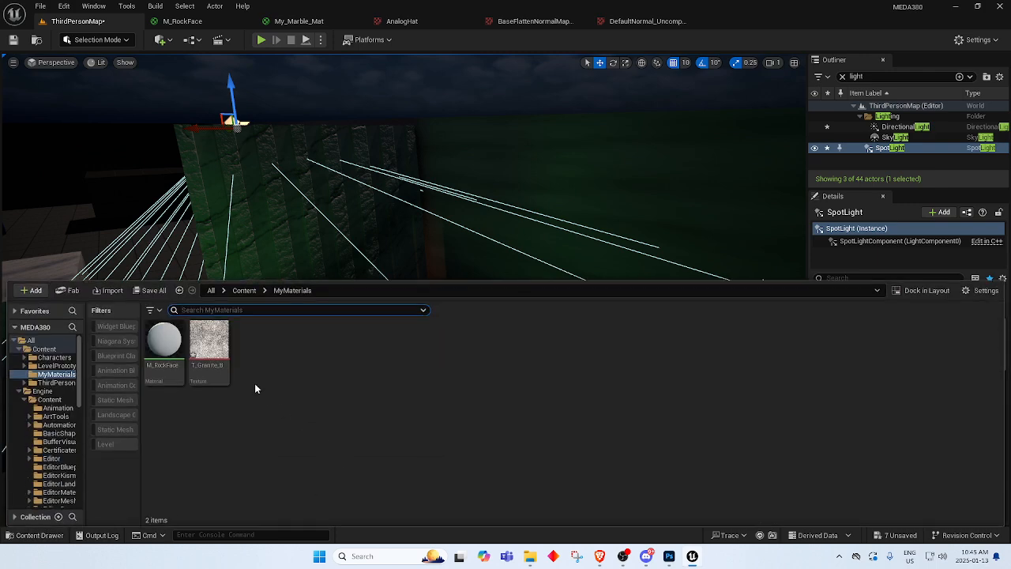
{"action": "left_click", "coordinate": [220, 358]}
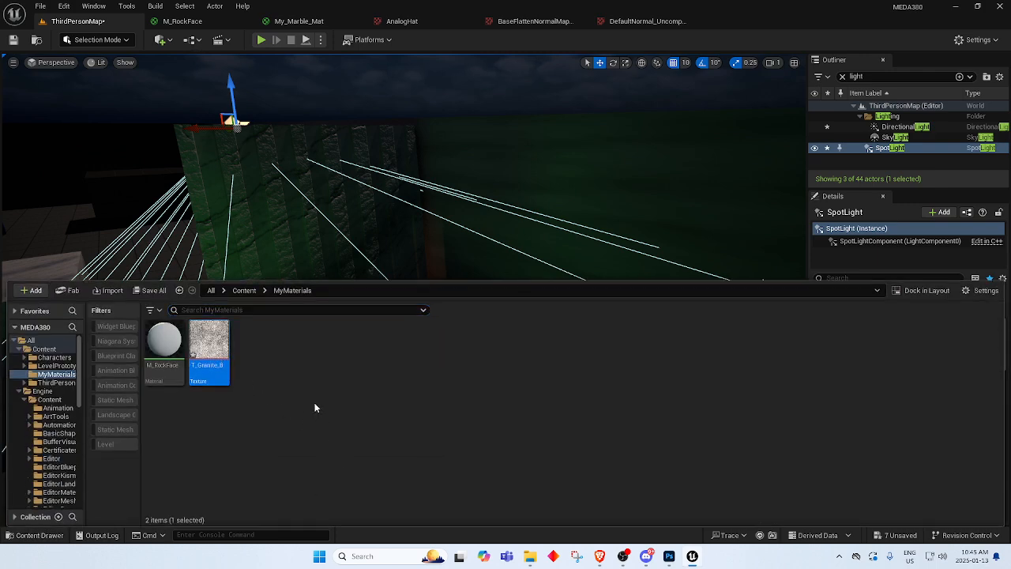
Return to M_RockFace and assign T_Granite_B as the texture of the Texture Sample node, viewing it in the material preview.
{"action": "left_click", "coordinate": [182, 21]}
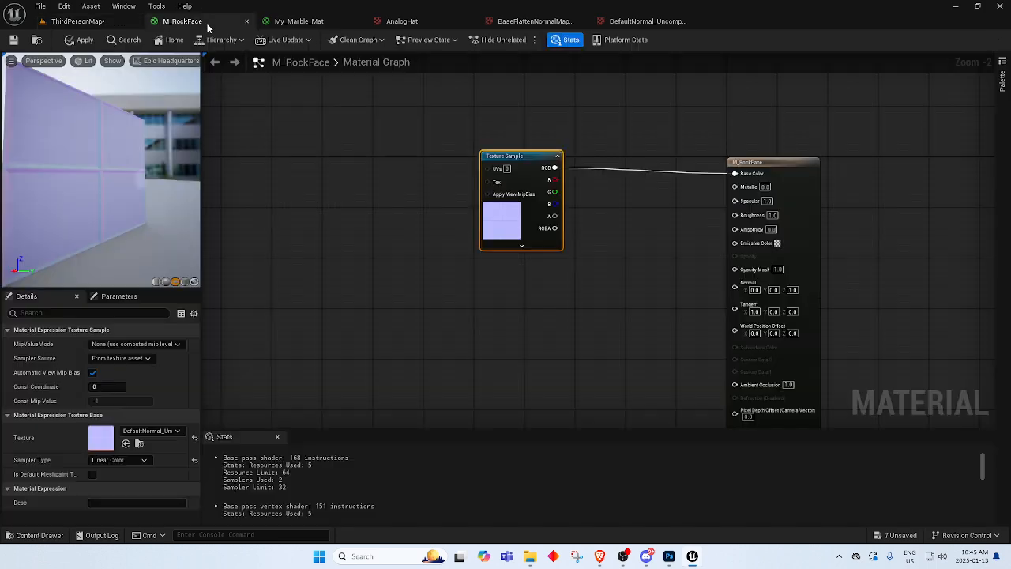
{"action": "left_click", "coordinate": [300, 222]}
{"action": "left_click", "coordinate": [518, 204]}
{"action": "left_click", "coordinate": [150, 430]}
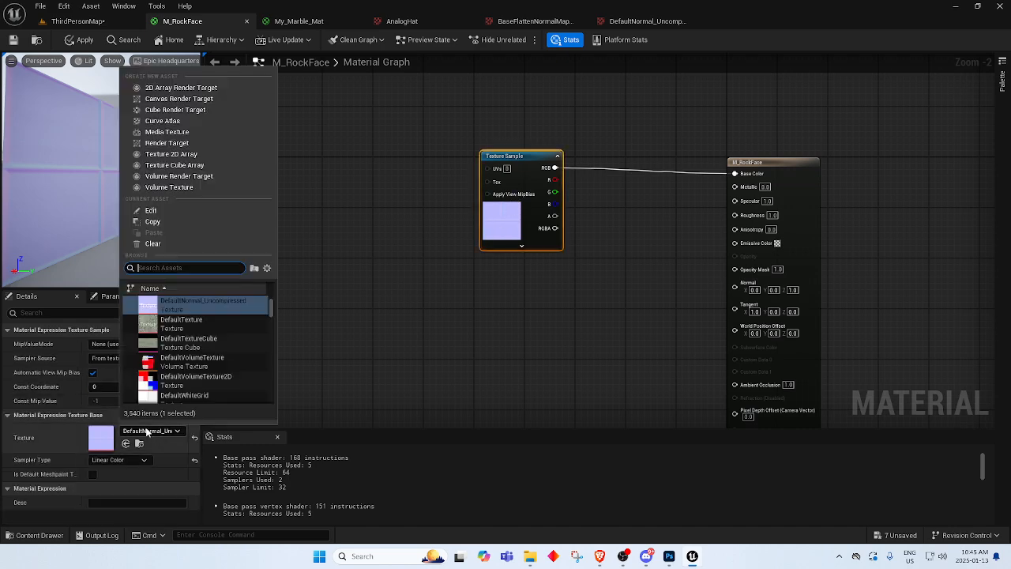
{"action": "type", "text": "T_gra"}
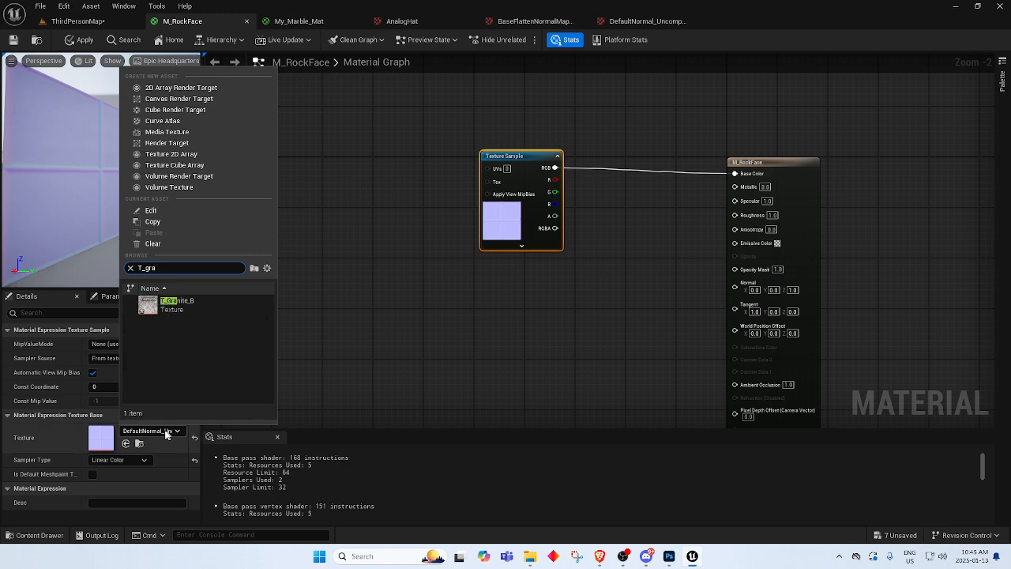
{"action": "left_click", "coordinate": [197, 310]}
{"action": "right_click_drag", "start_coordinate": [470, 322], "coordinate": [418, 346]}
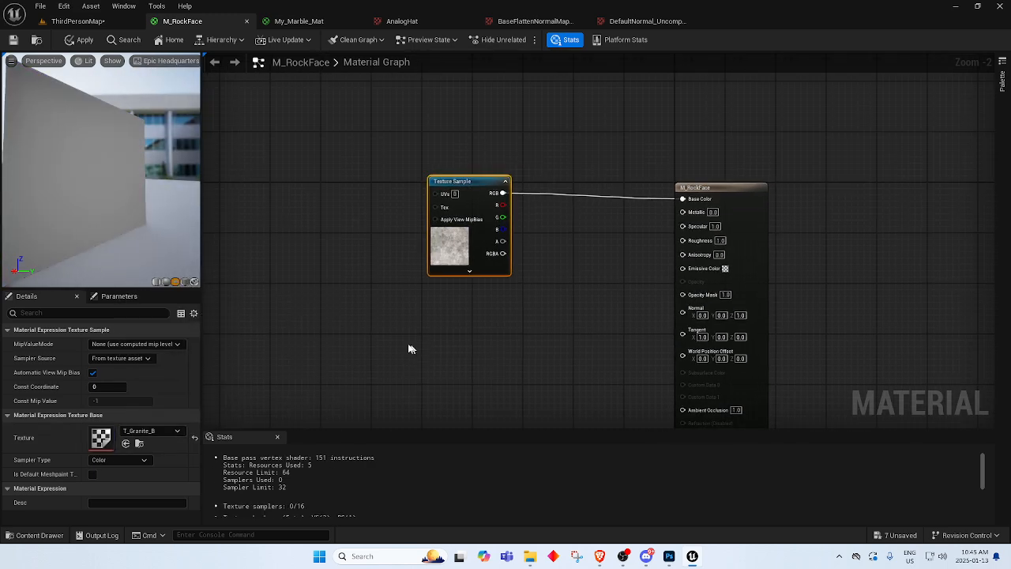
{"action": "left_click_drag", "start_coordinate": [75, 206], "coordinate": [109, 206]}
{"action": "mouse_move", "coordinate": [109, 205]}
{"action": "right_mouse_down"}
{"action": "mouse_move", "coordinate": [109, 158]}
{"action": "mouse_move", "coordinate": [109, 202]}
{"action": "right_mouse_up"}
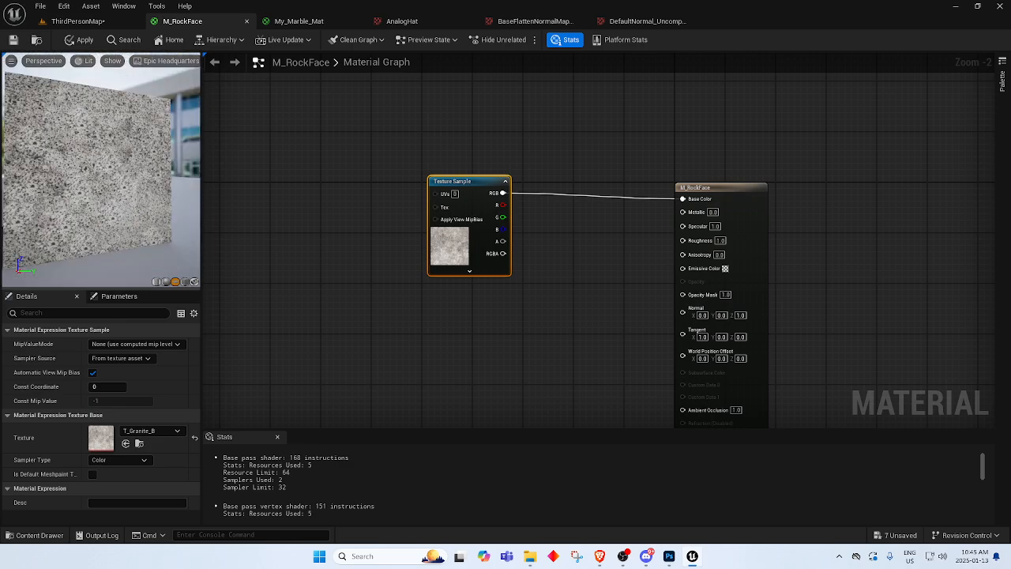
{"action": "left_click_drag", "start_coordinate": [109, 201], "coordinate": [96, 168]}
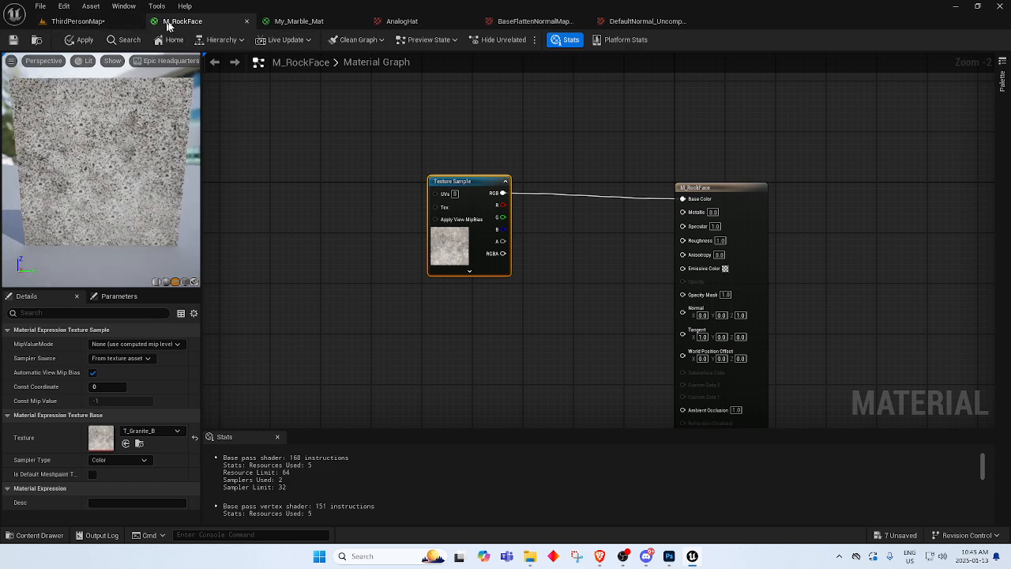
Undock the M_RockFace editor into a floating window over ThirdPersonMap and save the material.
{"action": "left_click_drag", "start_coordinate": [167, 24], "coordinate": [366, 127]}
{"action": "left_click", "coordinate": [78, 21]}
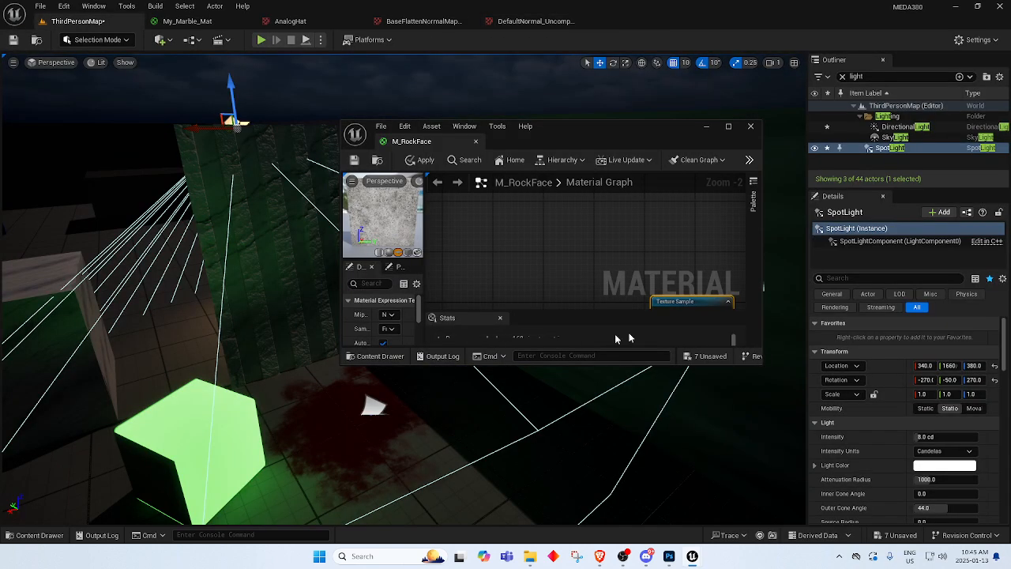
{"action": "left_click", "coordinate": [354, 161]}
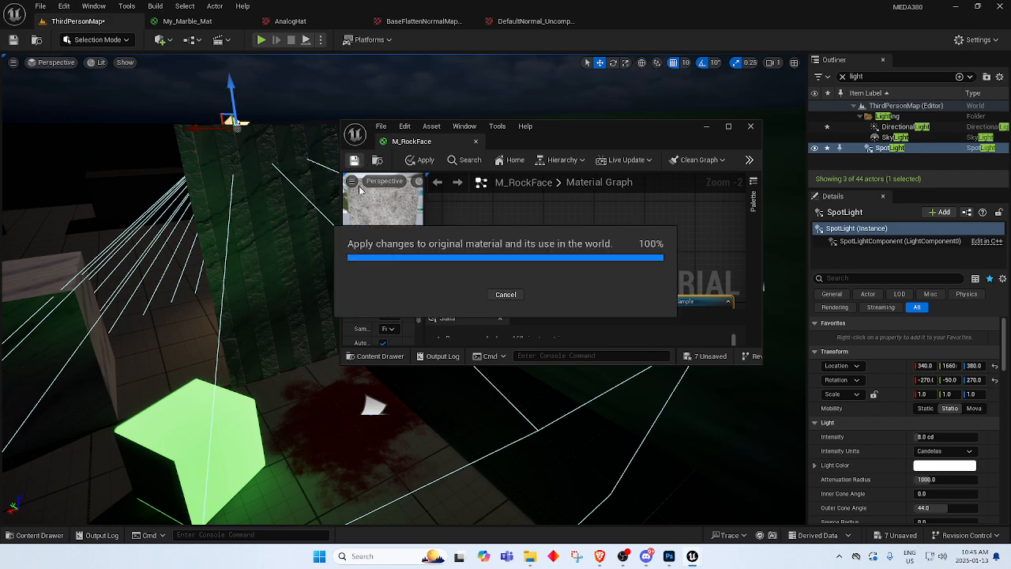
Set the SpotLight's intensity to 10 cd.
{"action": "right_click_drag", "start_coordinate": [307, 408], "coordinate": [300, 387]}
{"action": "key", "text": "w"}
{"action": "key", "text": "s"}
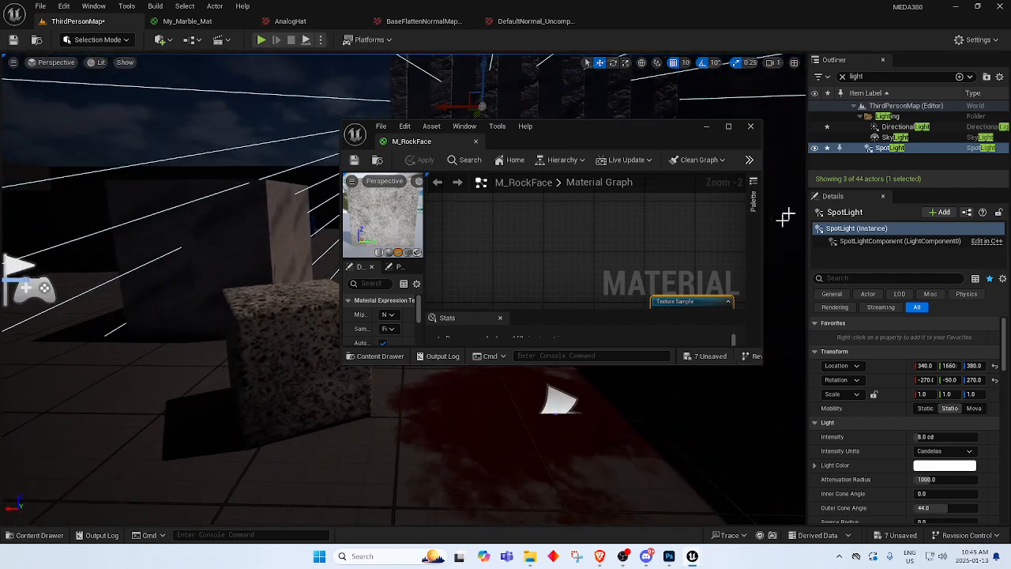
{"action": "left_click", "coordinate": [899, 76]}
{"action": "left_click", "coordinate": [899, 76]}
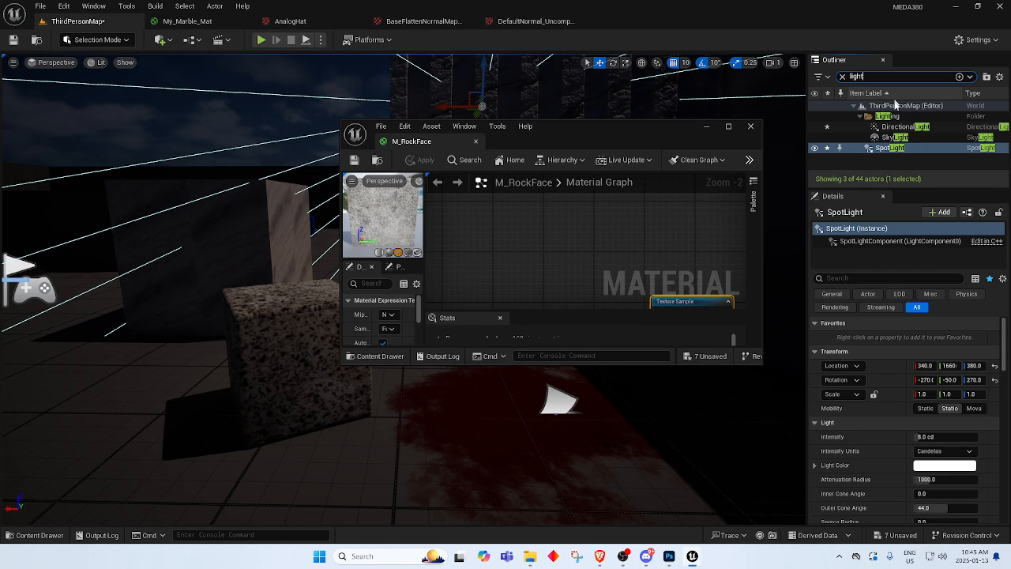
{"action": "left_click", "coordinate": [924, 150]}
{"action": "left_click", "coordinate": [932, 436]}
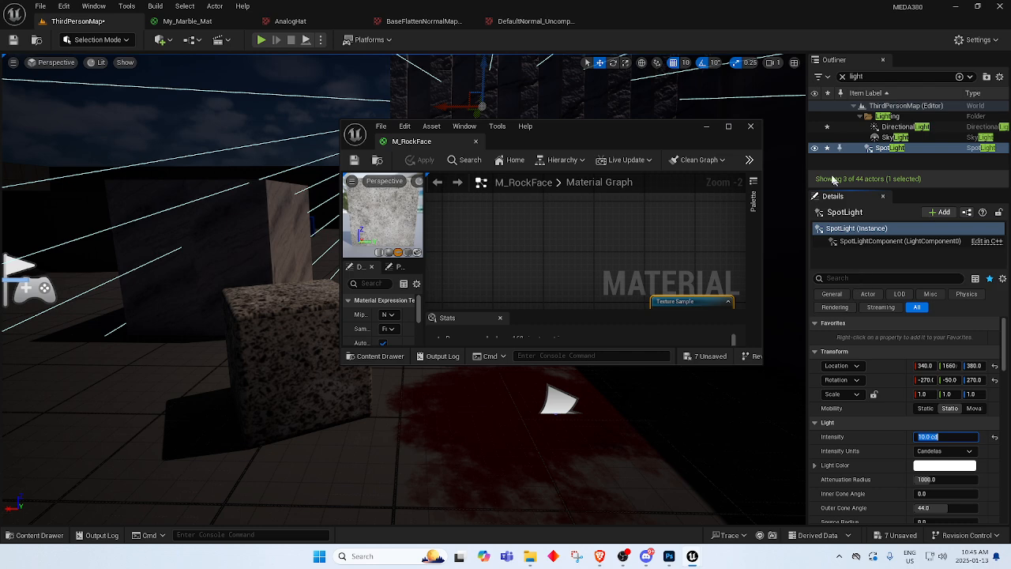
Set the DirectionalLight's intensity to 3 lux to brighten the level.
{"action": "left_click", "coordinate": [896, 137]}
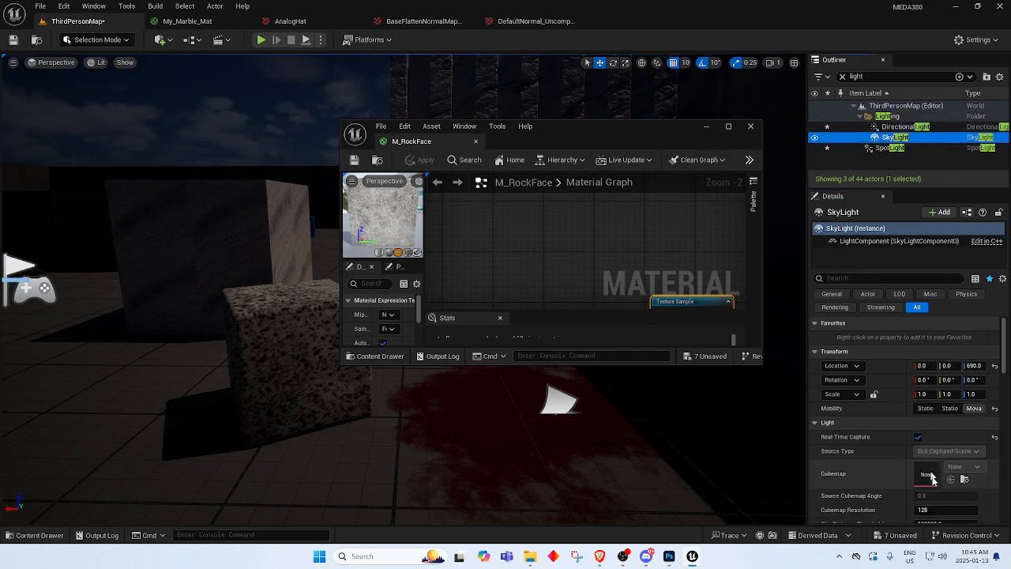
{"action": "left_click", "coordinate": [934, 128]}
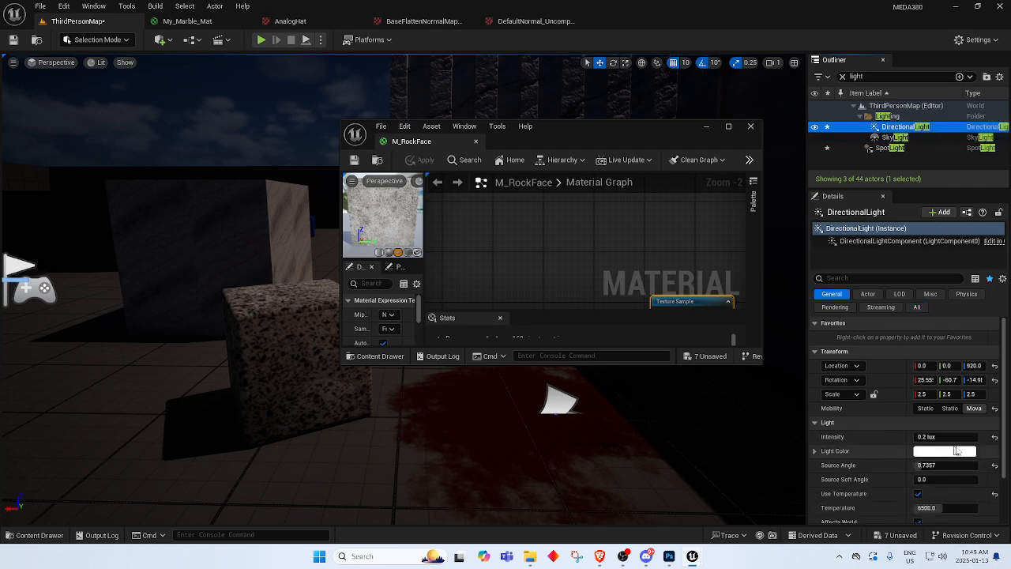
{"action": "left_click", "coordinate": [995, 438]}
{"action": "left_click", "coordinate": [951, 437]}
{"action": "type", "text": "3"}
{"action": "key", "text": "Return"}
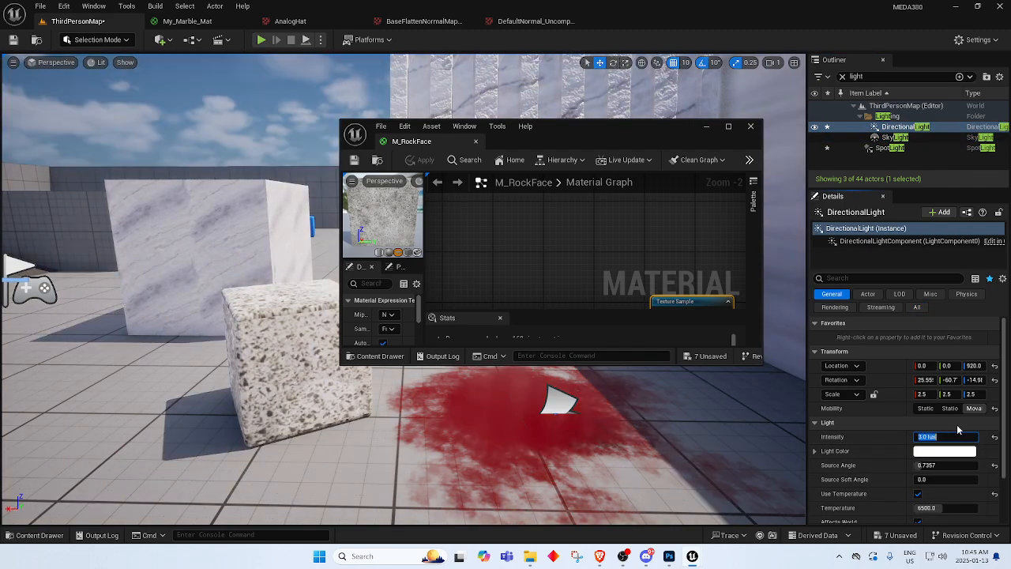
Select the speckled chamfer cube in the level and rotate it about its vertical axis.
{"action": "left_click", "coordinate": [261, 360]}
{"action": "mouse_move", "coordinate": [261, 360]}
{"action": "right_mouse_down"}
{"action": "mouse_move", "coordinate": [316, 379]}
{"action": "mouse_move", "coordinate": [300, 395]}
{"action": "mouse_move", "coordinate": [276, 379]}
{"action": "mouse_move", "coordinate": [296, 355]}
{"action": "mouse_move", "coordinate": [304, 367]}
{"action": "mouse_move", "coordinate": [280, 360]}
{"action": "right_mouse_up"}
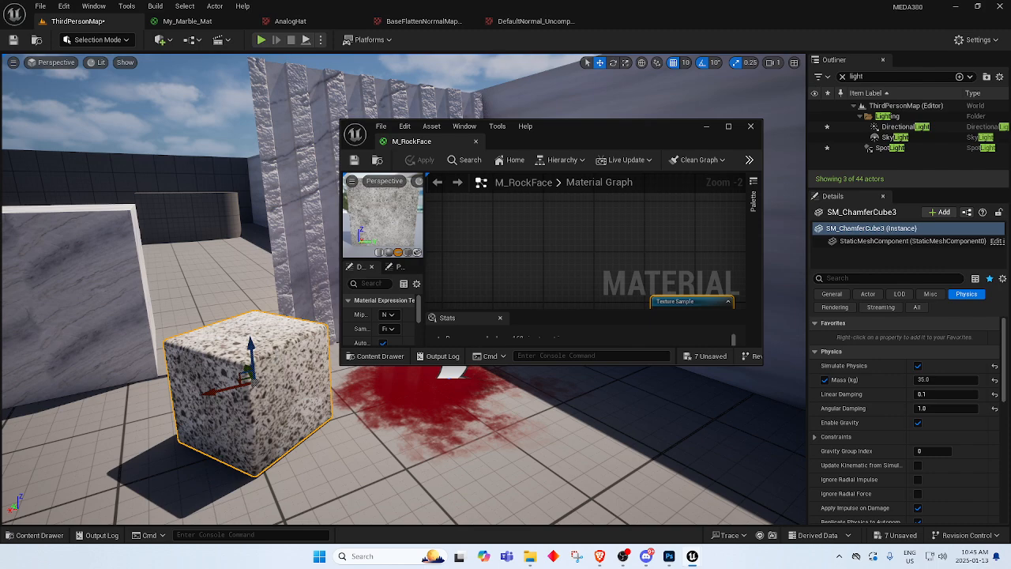
{"action": "key", "text": "e"}
{"action": "left_click_drag", "start_coordinate": [272, 369], "coordinate": [332, 378]}
{"action": "mouse_move", "coordinate": [271, 369]}
{"action": "right_mouse_down"}
{"action": "mouse_move", "coordinate": [237, 369]}
{"action": "mouse_move", "coordinate": [271, 369]}
{"action": "right_mouse_up"}
{"action": "right_click_drag", "start_coordinate": [191, 347], "coordinate": [190, 348]}
Try applying M_RockFace from MyMaterials to the front face of the marble box brush, and undo it.
{"action": "left_click", "coordinate": [166, 338]}
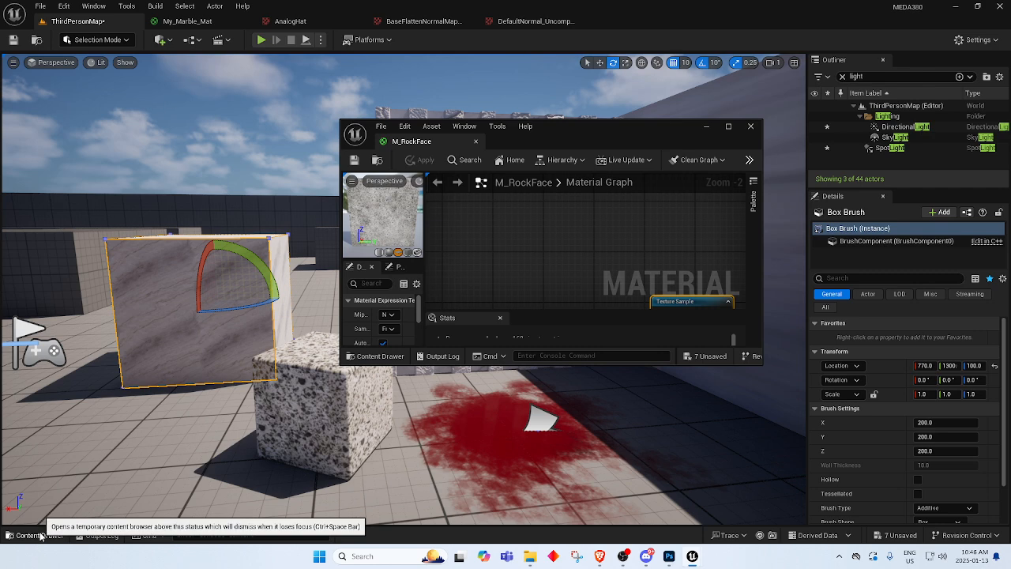
{"action": "scroll", "coordinate": [906, 459], "scroll_direction": "down", "scroll_amount": 3}
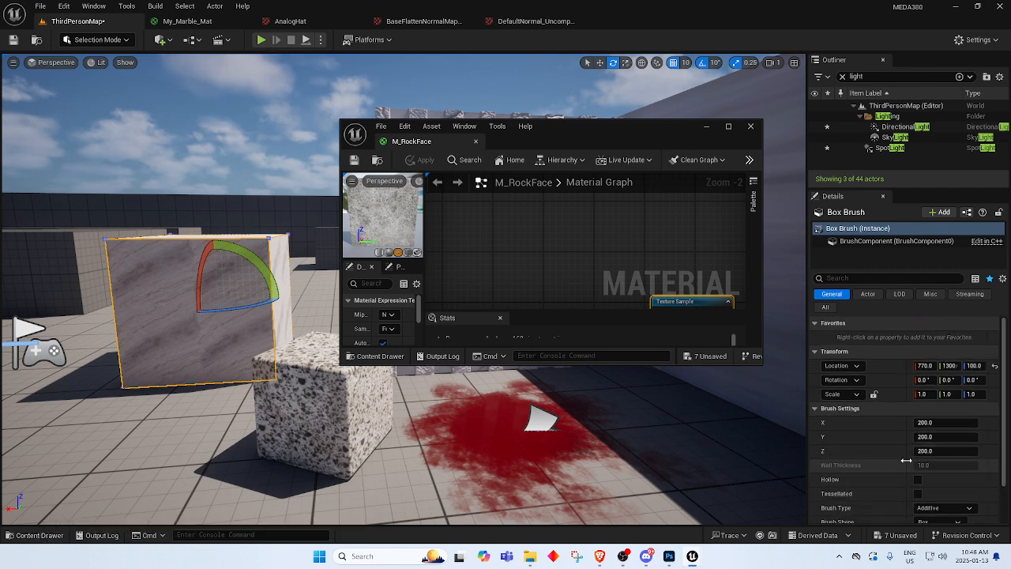
{"action": "left_click", "coordinate": [35, 535]}
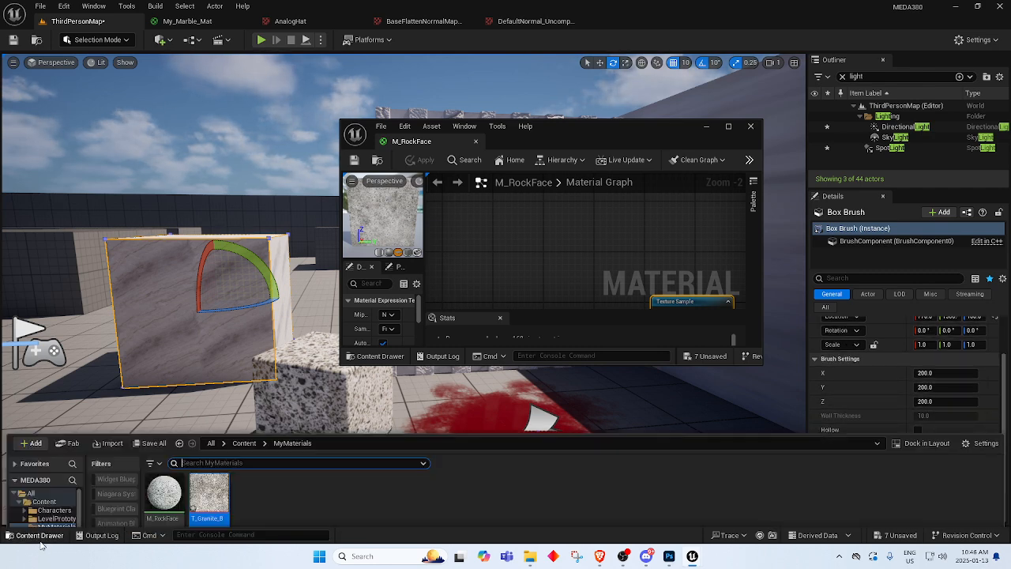
{"action": "left_click_drag", "start_coordinate": [167, 350], "coordinate": [173, 277]}
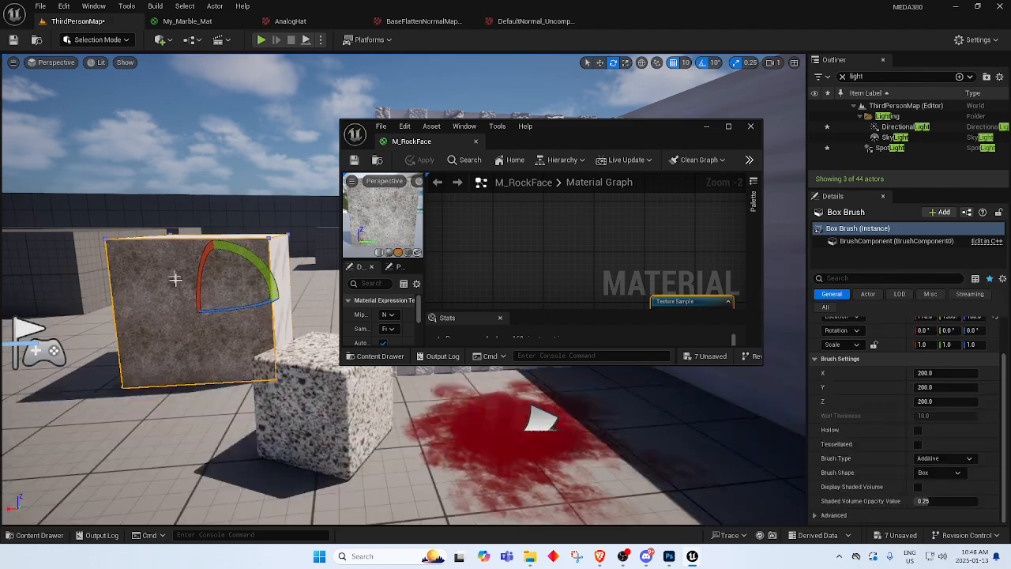
{"action": "right_click_drag", "start_coordinate": [173, 277], "coordinate": [187, 315]}
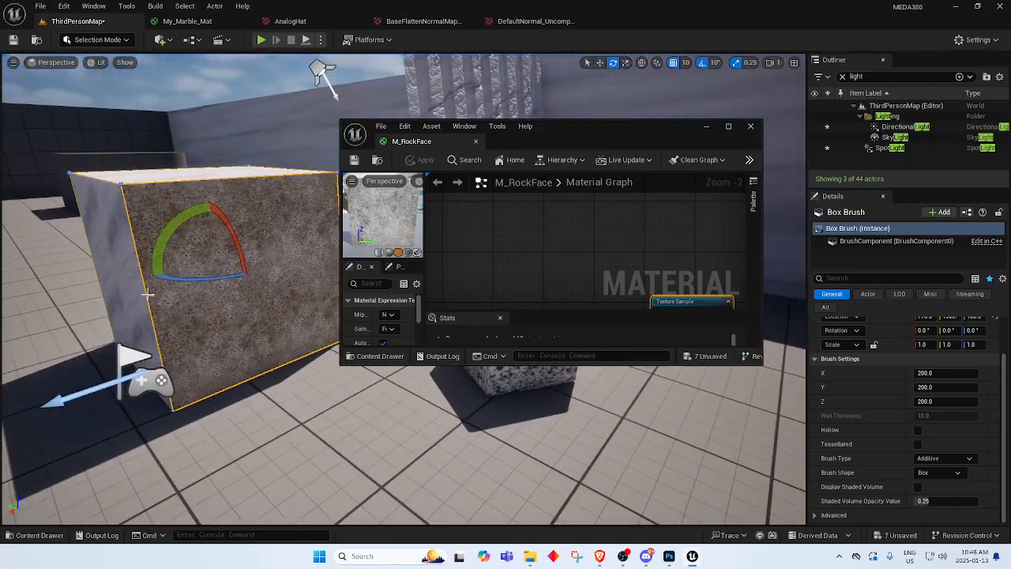
{"action": "key", "text": "ctrl+z"}
Place a box geometry brush on the level floor and move it to open ground away from the marble box.
{"action": "left_click", "coordinate": [166, 39]}
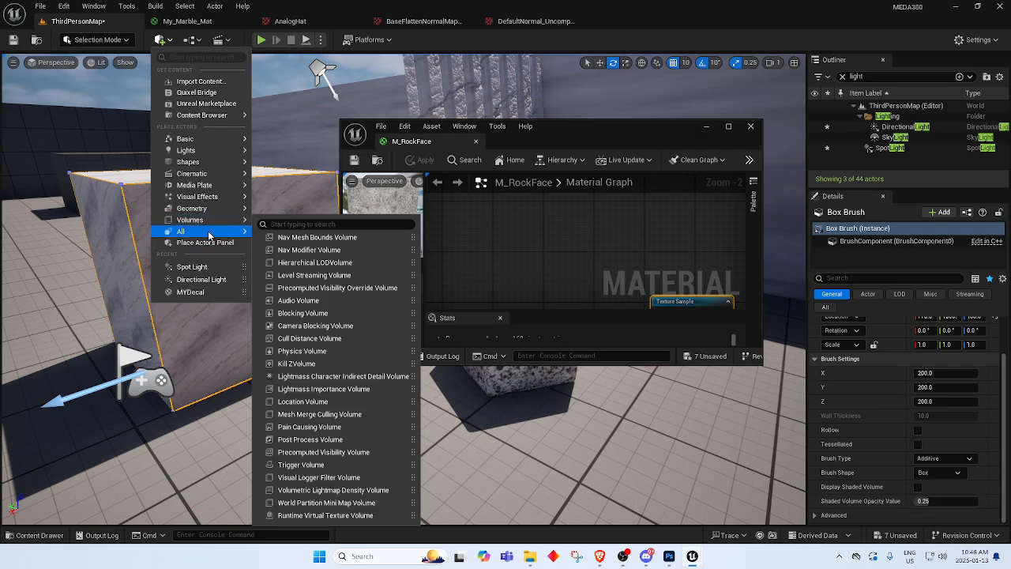
{"action": "mouse_move", "coordinate": [216, 207]}
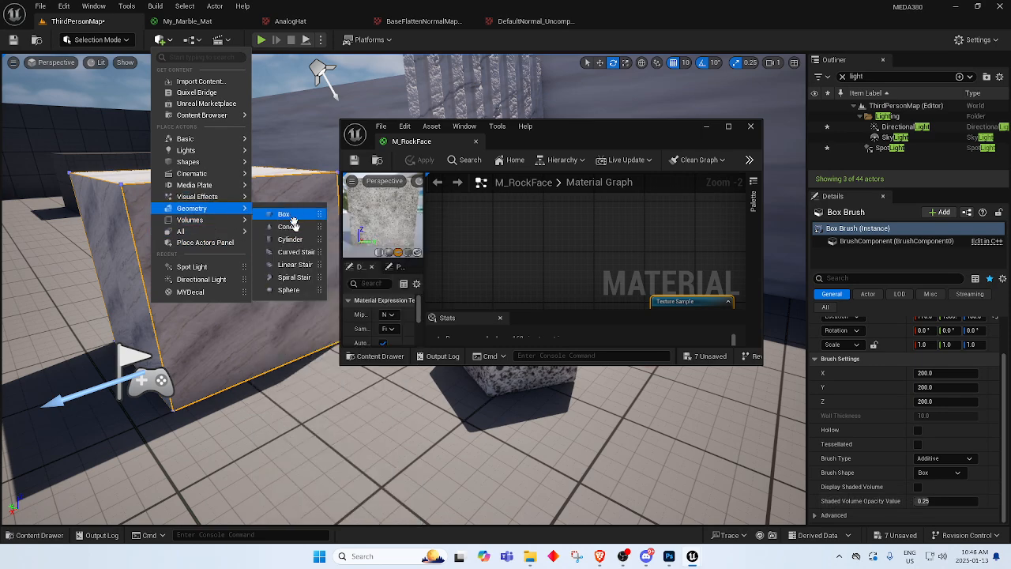
{"action": "mouse_move", "coordinate": [291, 219]}
{"action": "left_mouse_down"}
{"action": "mouse_move", "coordinate": [350, 482]}
{"action": "mouse_move", "coordinate": [412, 422]}
{"action": "left_mouse_up"}
{"action": "mouse_move", "coordinate": [413, 422]}
{"action": "right_mouse_down"}
{"action": "mouse_move", "coordinate": [430, 403]}
{"action": "mouse_move", "coordinate": [409, 420]}
{"action": "right_mouse_up"}
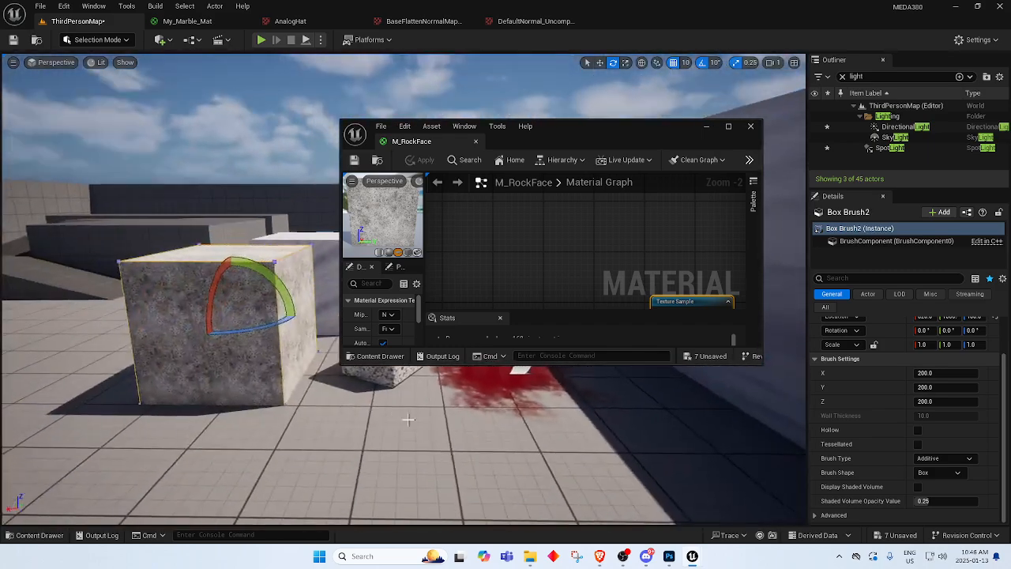
{"action": "key", "text": "w"}
{"action": "left_click_drag", "start_coordinate": [214, 311], "coordinate": [75, 311]}
{"action": "mouse_move", "coordinate": [171, 340]}
{"action": "right_mouse_down"}
{"action": "mouse_move", "coordinate": [103, 352]}
{"action": "mouse_move", "coordinate": [177, 360]}
{"action": "right_mouse_up"}
{"action": "left_click_drag", "start_coordinate": [706, 145], "coordinate": [739, 142]}
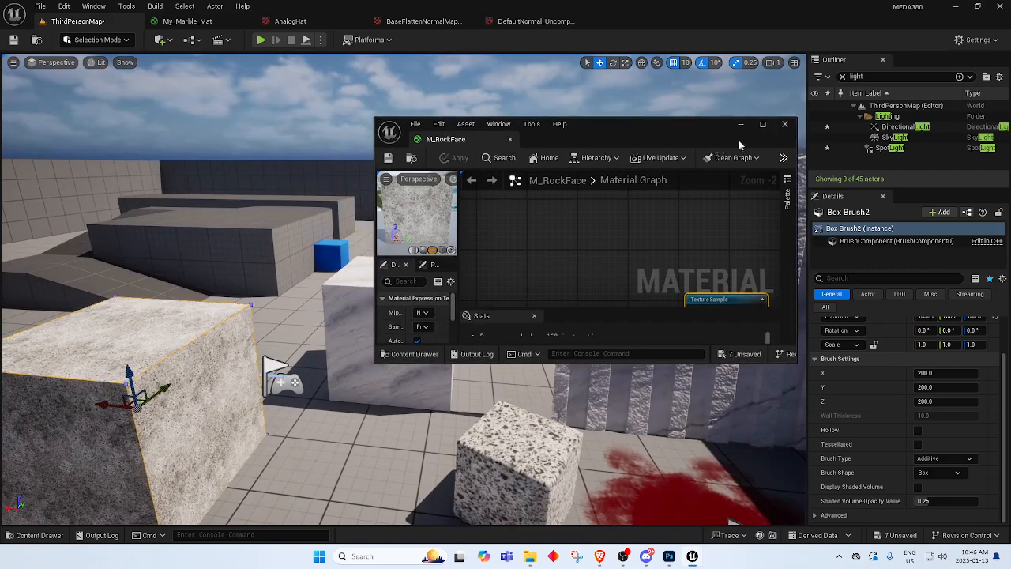
{"action": "mouse_move", "coordinate": [233, 342]}
{"action": "right_mouse_down"}
{"action": "mouse_move", "coordinate": [234, 372]}
{"action": "mouse_move", "coordinate": [217, 377]}
{"action": "mouse_move", "coordinate": [233, 342]}
{"action": "right_mouse_up"}
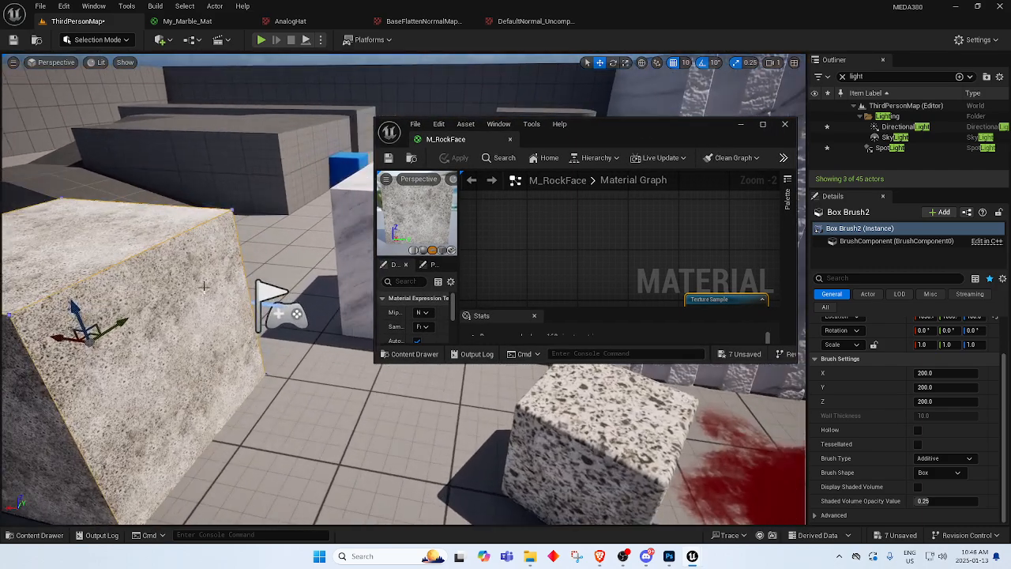
Maximize the M_RockFace editor and reposition the Texture Sample node so that its RGB output lines up with Base Color.
{"action": "left_click", "coordinate": [763, 125]}
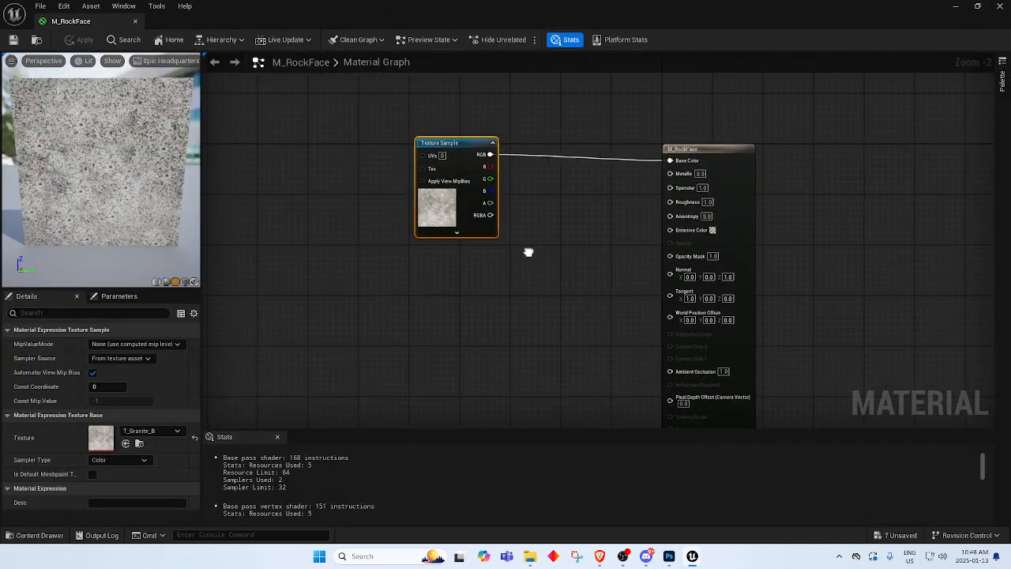
{"action": "left_click_drag", "start_coordinate": [146, 192], "coordinate": [98, 192]}
{"action": "scroll", "coordinate": [542, 271], "scroll_direction": "up", "scroll_amount": 2}
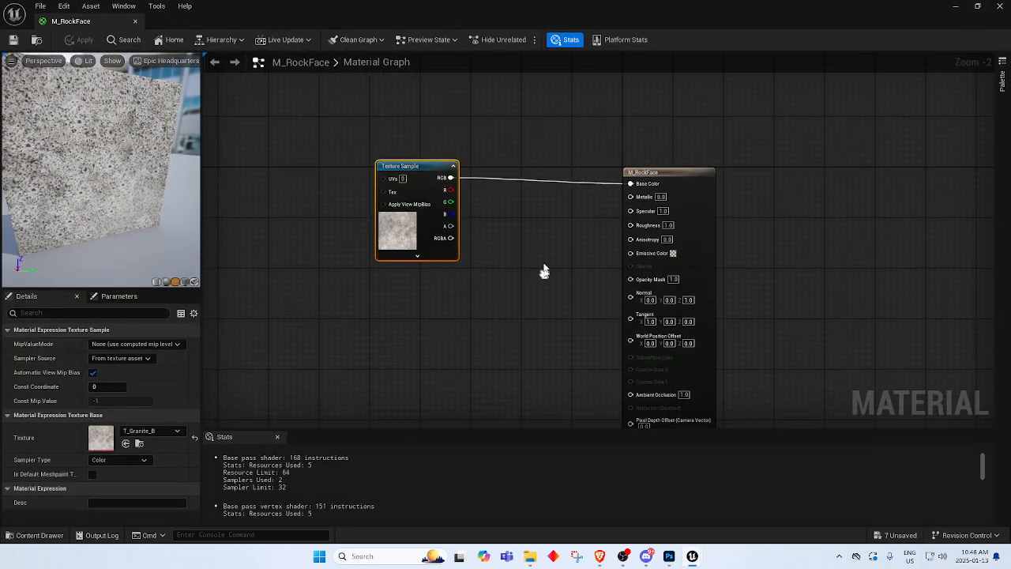
{"action": "left_click_drag", "start_coordinate": [400, 143], "coordinate": [417, 151]}
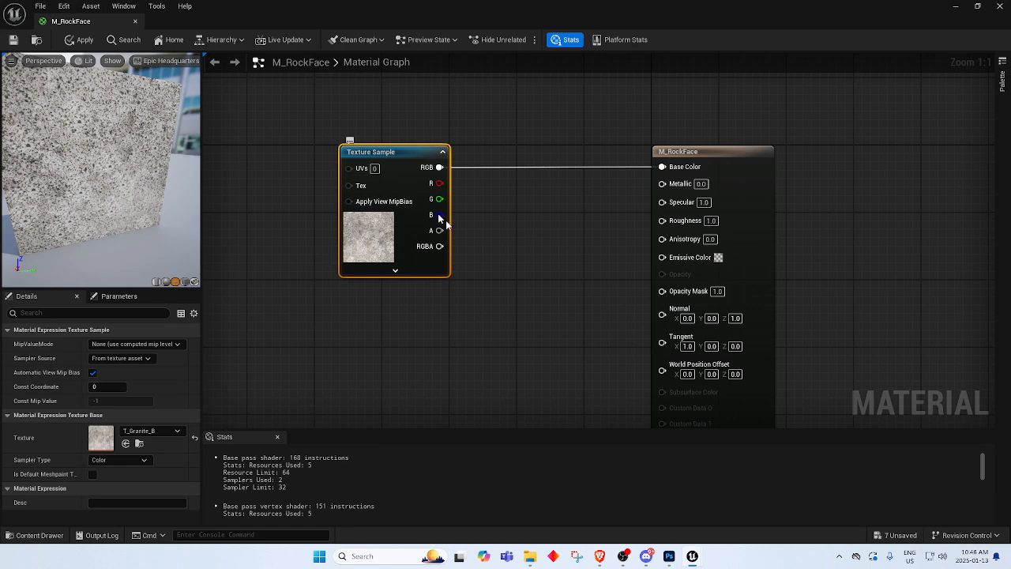
Connect the Texture Sample's RGB output to the Roughness input of M_RockFace and apply the material changes.
{"action": "right_click_drag", "start_coordinate": [545, 272], "coordinate": [520, 255]}
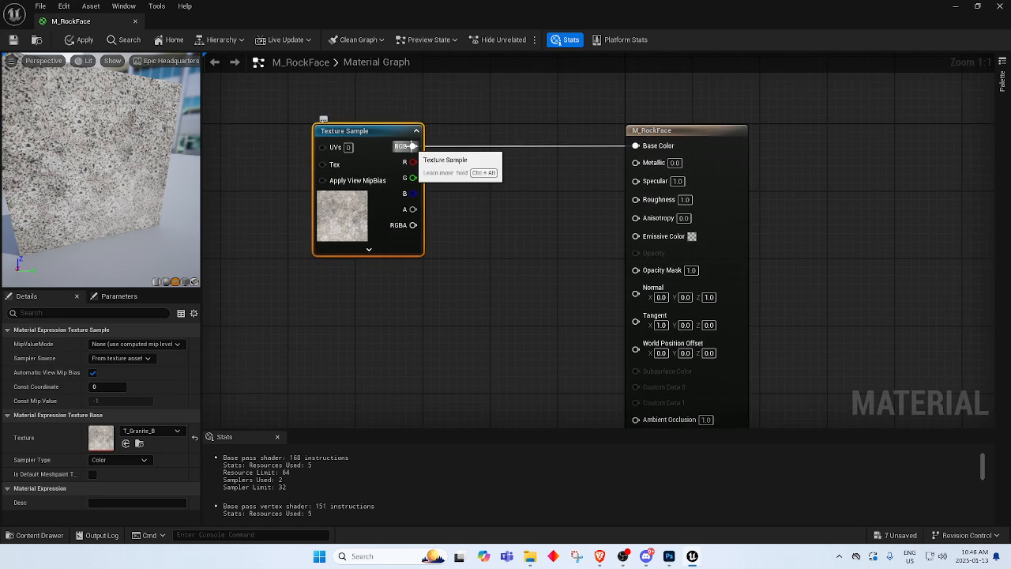
{"action": "left_click_drag", "start_coordinate": [413, 146], "coordinate": [635, 204]}
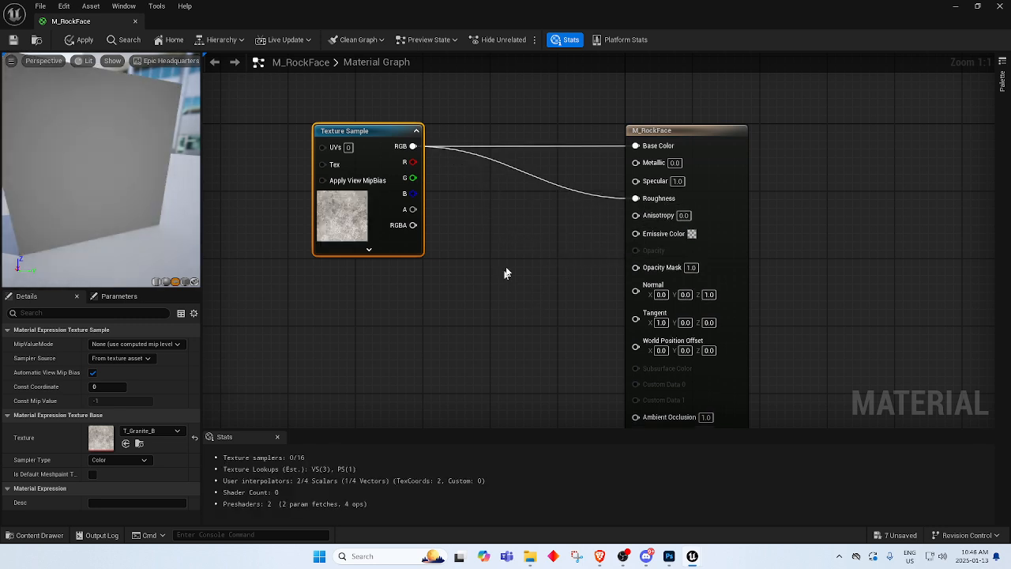
{"action": "scroll", "coordinate": [119, 192], "scroll_direction": "up", "scroll_amount": 5}
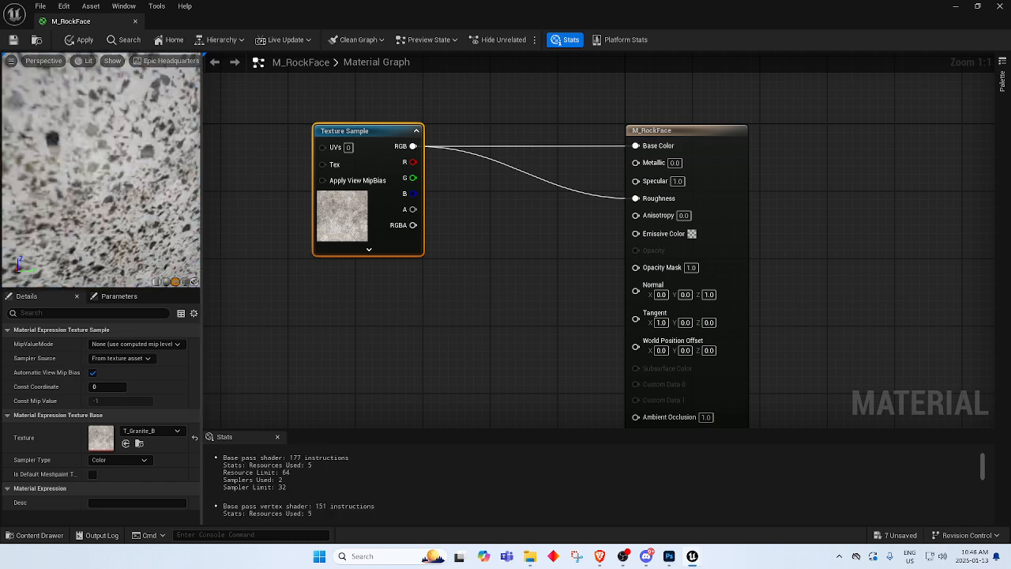
{"action": "scroll", "coordinate": [119, 192], "scroll_direction": "down", "scroll_amount": 4}
{"action": "left_click_drag", "start_coordinate": [119, 192], "coordinate": [64, 184]}
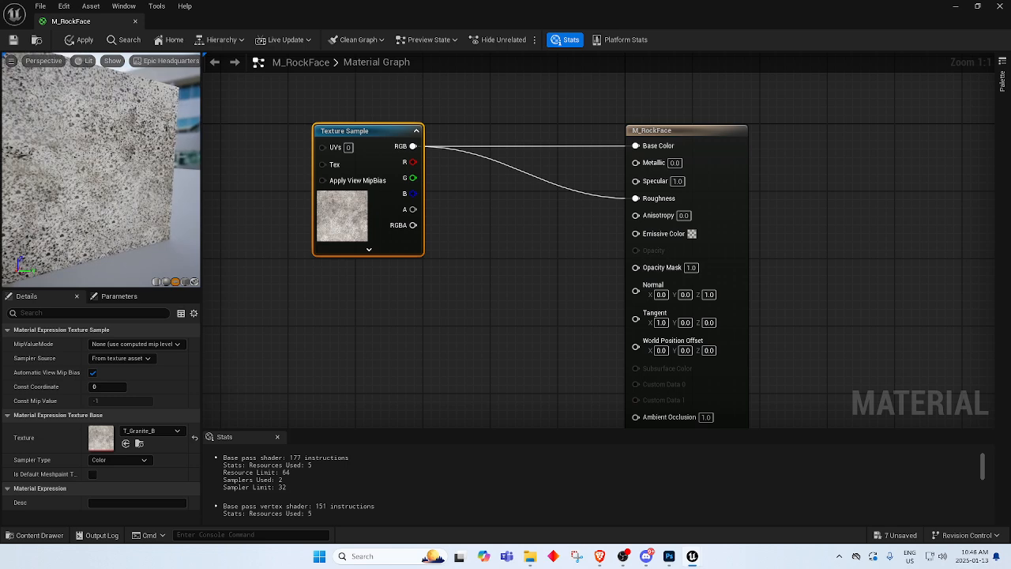
{"action": "left_click", "coordinate": [84, 40]}
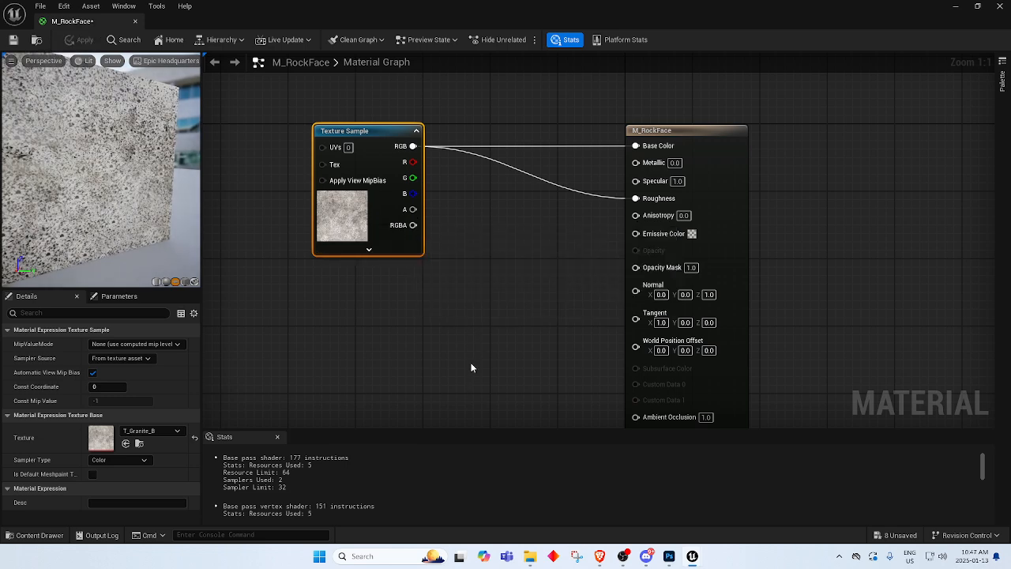
Inspect the preview's reflections, break the Roughness connection and set the Roughness value to 0.2 for comparison.
{"action": "right_click_drag", "start_coordinate": [423, 318], "coordinate": [471, 319]}
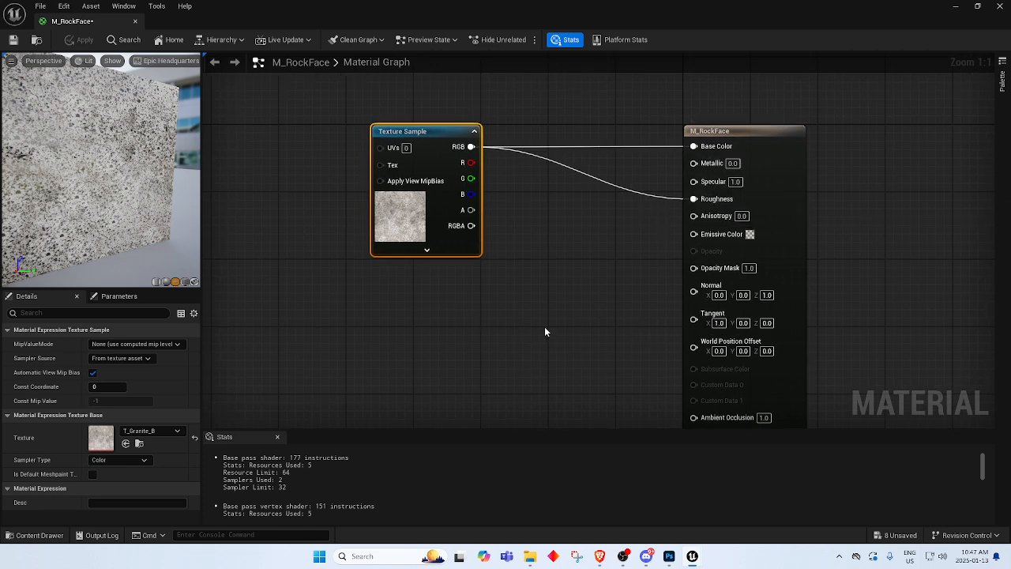
{"action": "scroll", "coordinate": [92, 215], "scroll_direction": "down", "scroll_amount": 3}
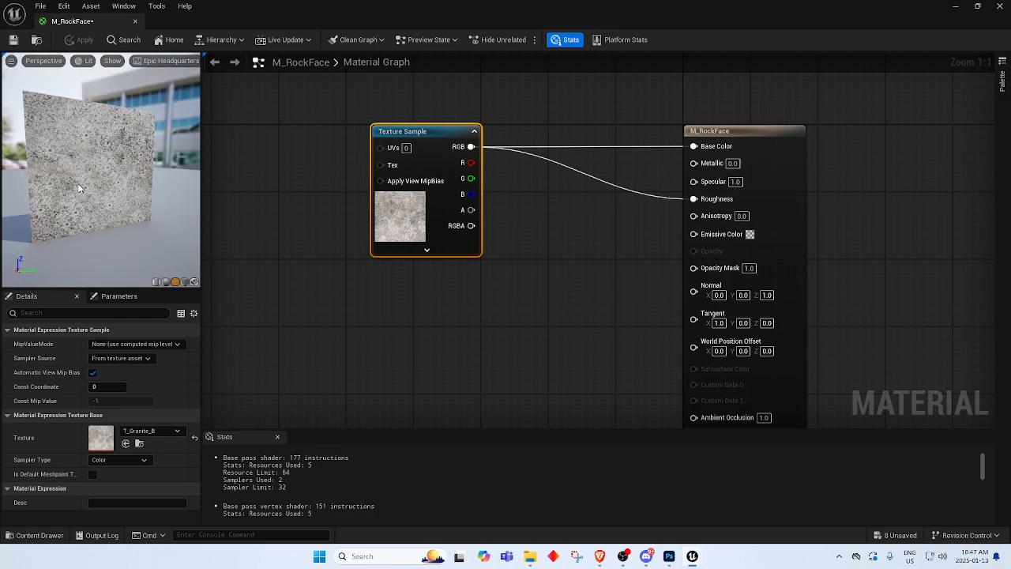
{"action": "left_click_drag", "start_coordinate": [79, 188], "coordinate": [137, 204]}
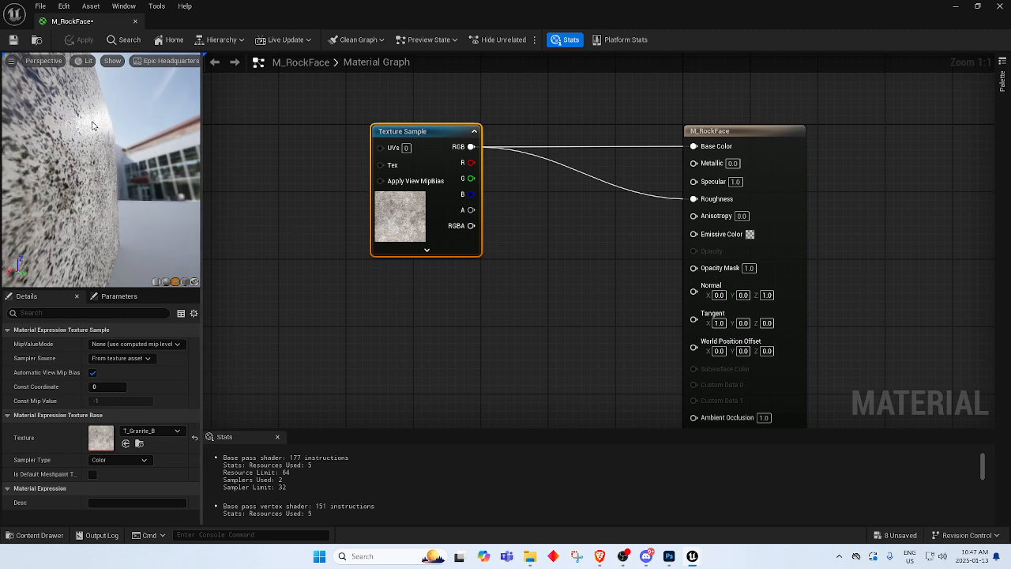
{"action": "left_click_drag", "start_coordinate": [82, 138], "coordinate": [89, 139]}
{"action": "mouse_move", "coordinate": [102, 170]}
{"action": "left_mouse_down"}
{"action": "mouse_move", "coordinate": [63, 170]}
{"action": "mouse_move", "coordinate": [102, 170]}
{"action": "left_mouse_up"}
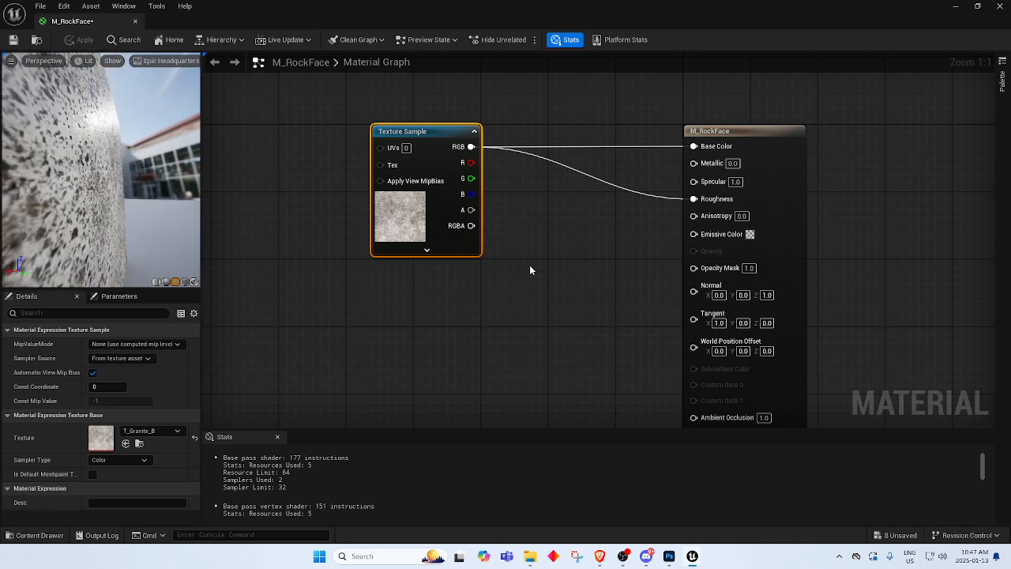
{"action": "left_click", "coordinate": [660, 195], "text": "alt"}
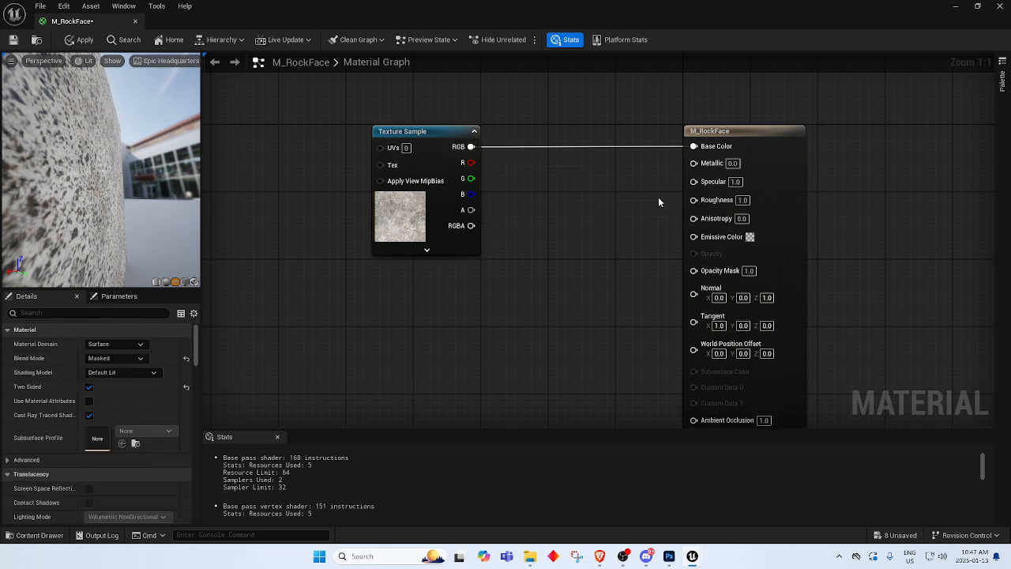
{"action": "left_click", "coordinate": [743, 200]}
{"action": "type", "text": "0.2"}
{"action": "key", "text": "Return"}
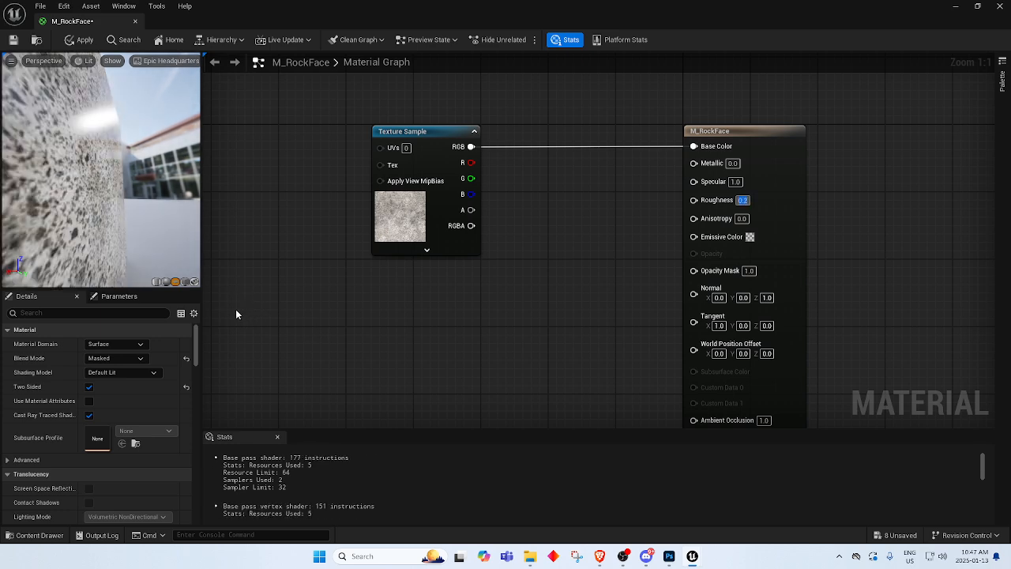
{"action": "left_click_drag", "start_coordinate": [139, 229], "coordinate": [98, 189]}
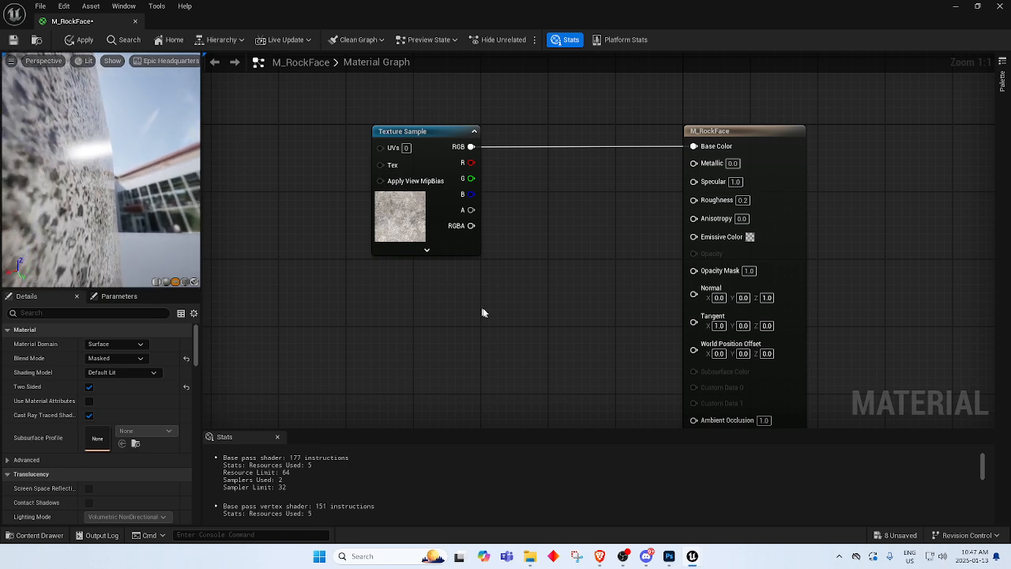
Reconnect the Texture Sample's RGB output to Roughness and check the highlights on the preview.
{"action": "left_click_drag", "start_coordinate": [472, 147], "coordinate": [695, 199]}
{"action": "left_click_drag", "start_coordinate": [142, 226], "coordinate": [198, 218]}
{"action": "scroll", "coordinate": [328, 322], "scroll_direction": "down", "scroll_amount": 1}
{"action": "scroll", "coordinate": [378, 341], "scroll_direction": "up", "scroll_amount": 1}
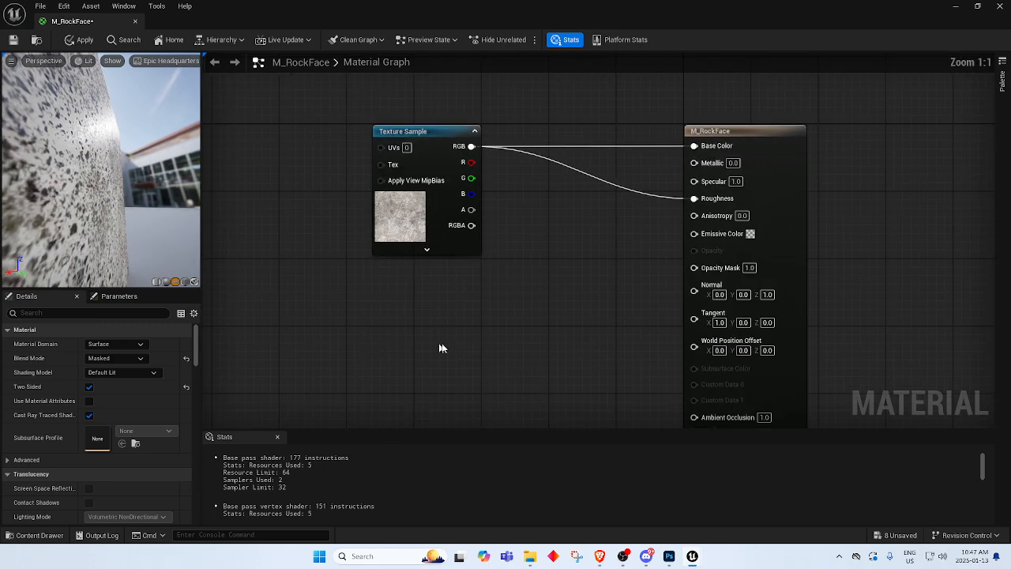
Add a Multiply node and a three-component vector constant to the graph below the Texture Sample.
{"action": "right_click_drag", "start_coordinate": [510, 282], "coordinate": [544, 242]}
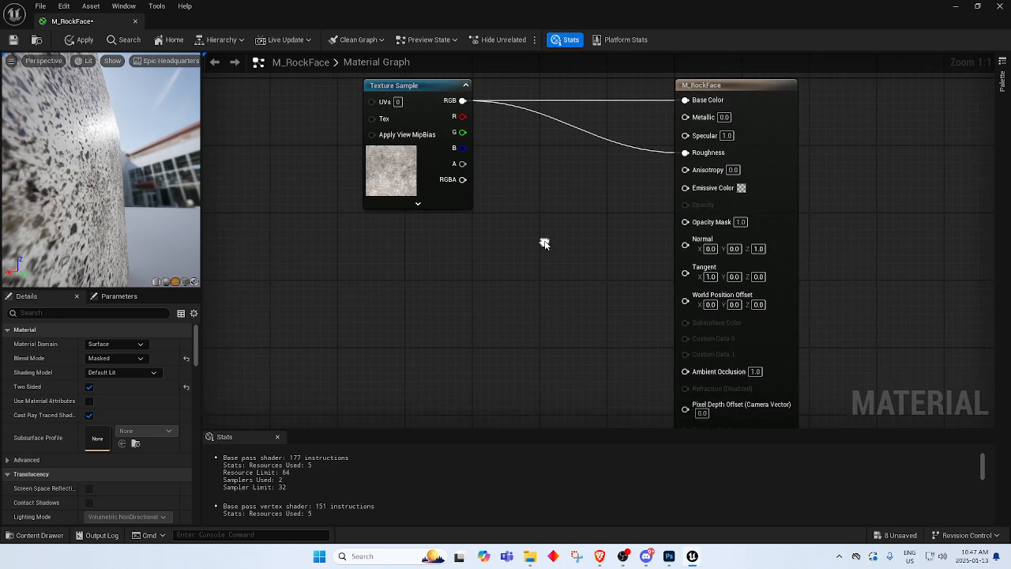
{"action": "right_click", "coordinate": [369, 278]}
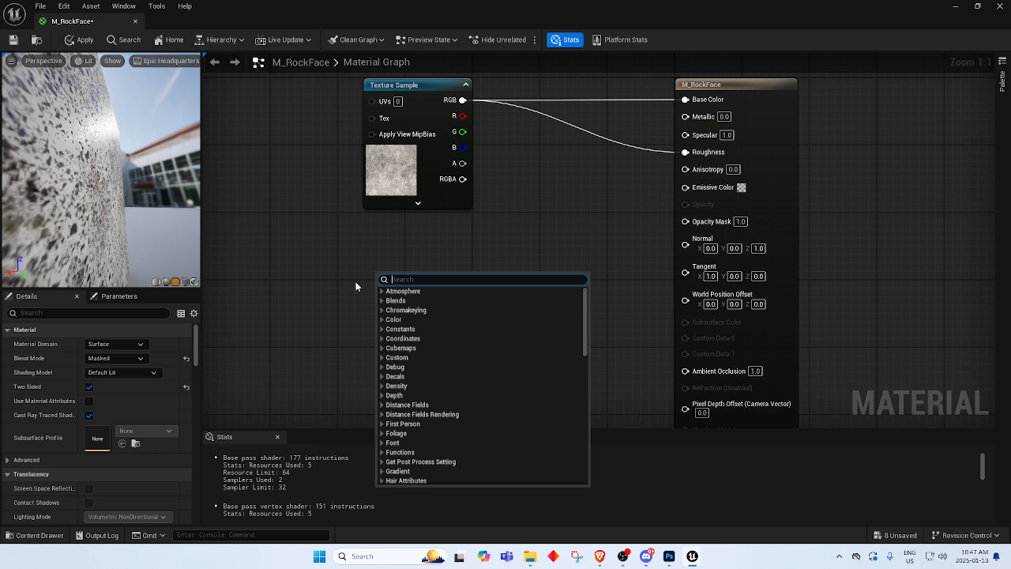
{"action": "type", "text": "multiply"}
{"action": "key", "text": "Return"}
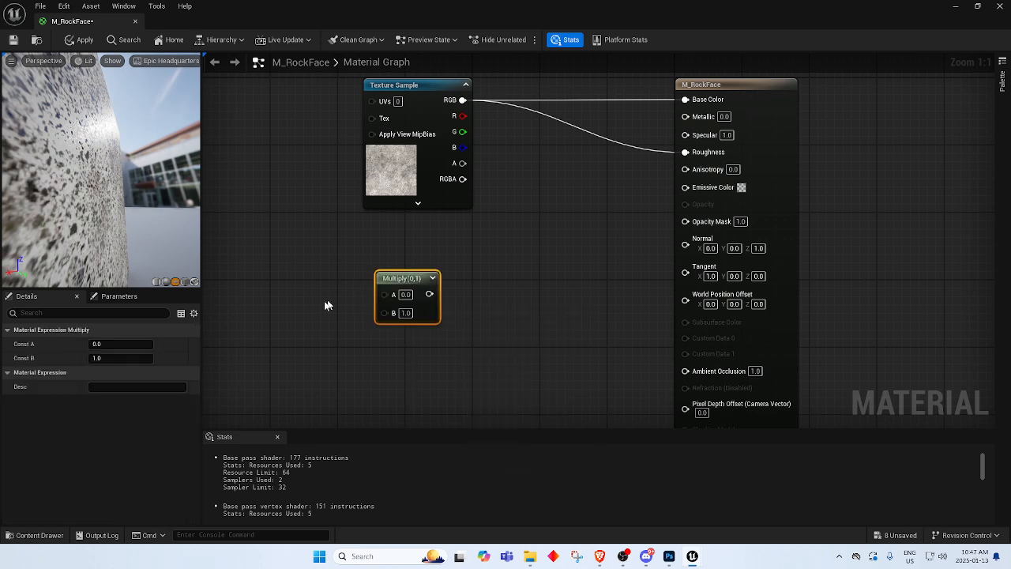
{"action": "left_click", "coordinate": [296, 311]}
{"action": "right_click", "coordinate": [271, 271]}
{"action": "type", "text": "333333333333333"}
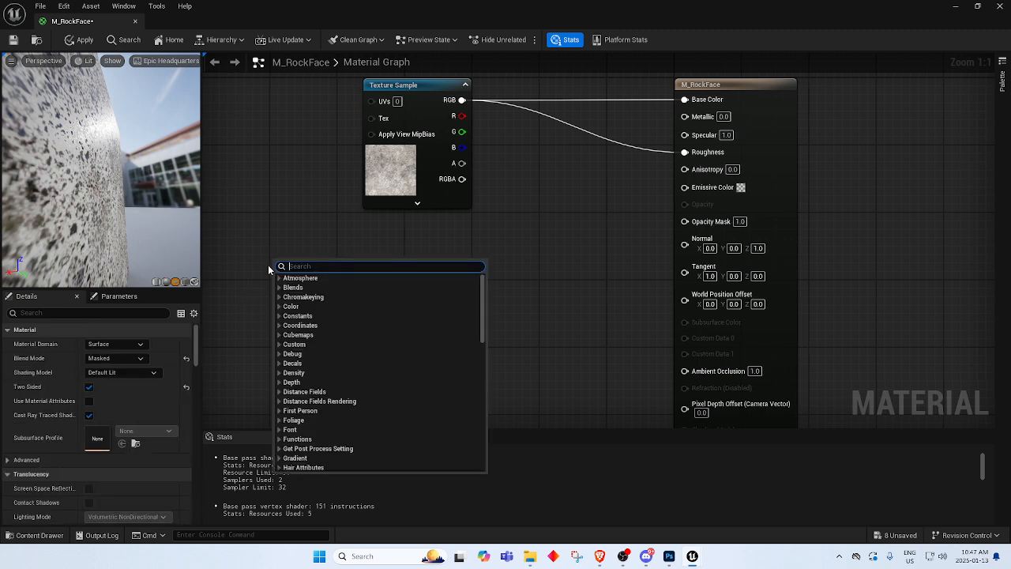
{"action": "key", "text": "Escape"}
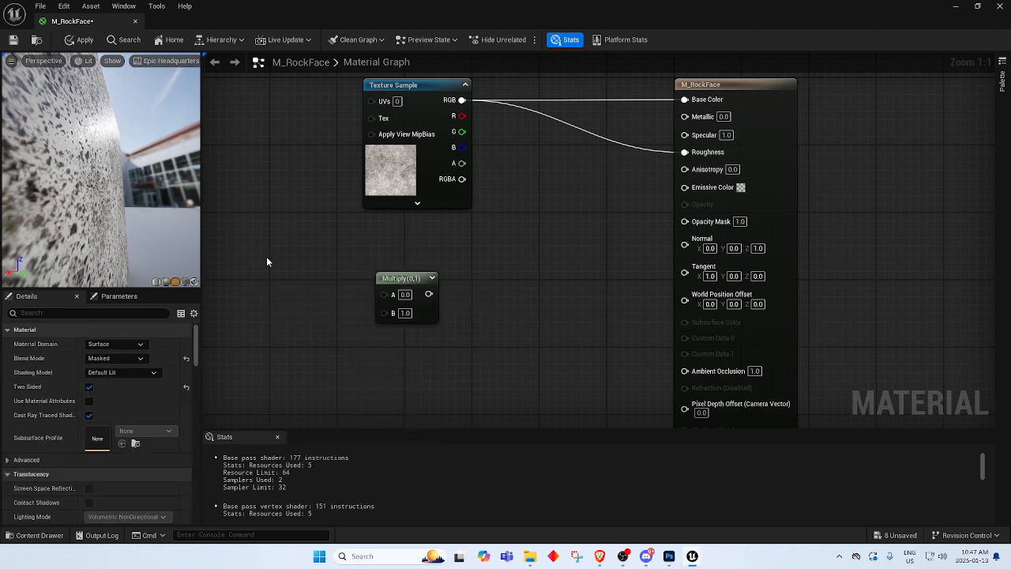
{"action": "left_click", "coordinate": [267, 266]}
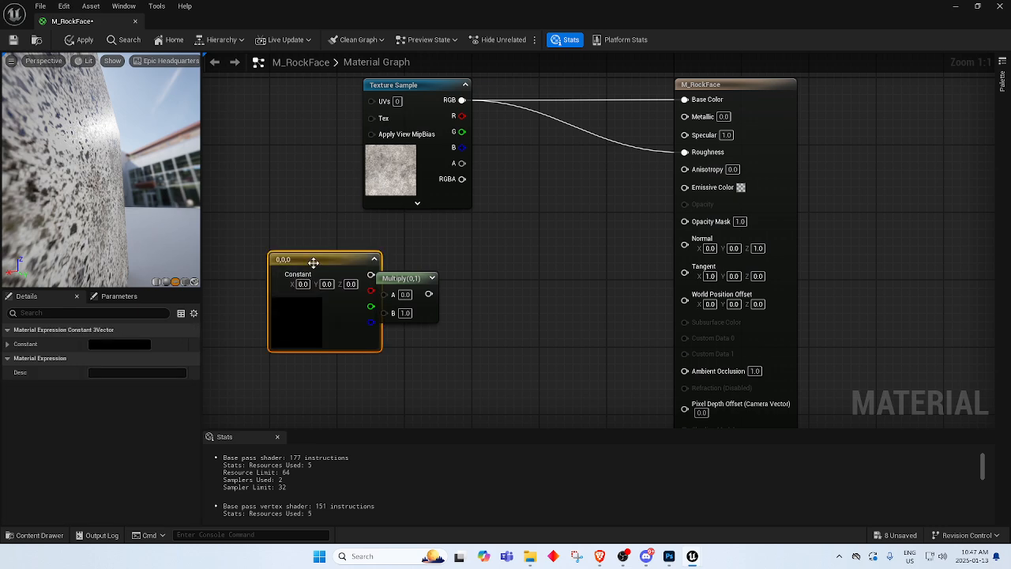
Wire the constant into Multiply's A and the texture's RGB into B, feeding the Multiply output to Roughness and Opacity Mask.
{"action": "left_click_drag", "start_coordinate": [329, 252], "coordinate": [481, 262]}
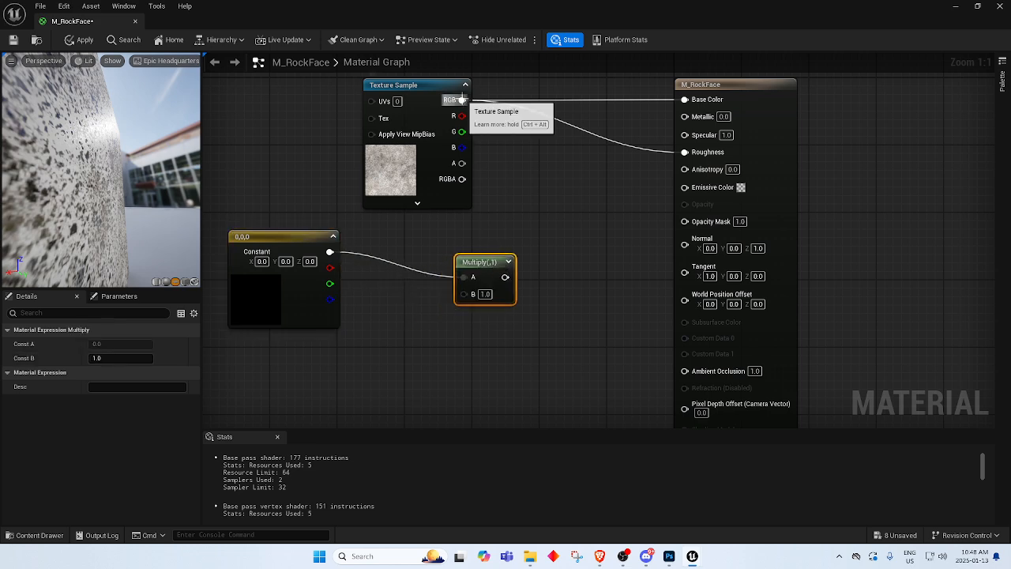
{"action": "left_click_drag", "start_coordinate": [461, 100], "coordinate": [678, 155]}
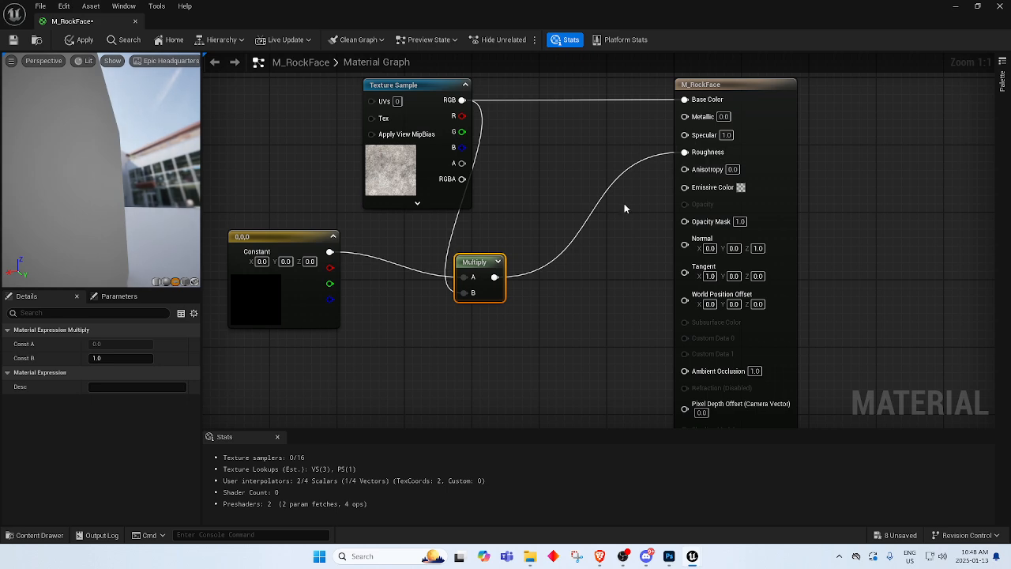
{"action": "left_click_drag", "start_coordinate": [494, 276], "coordinate": [681, 221]}
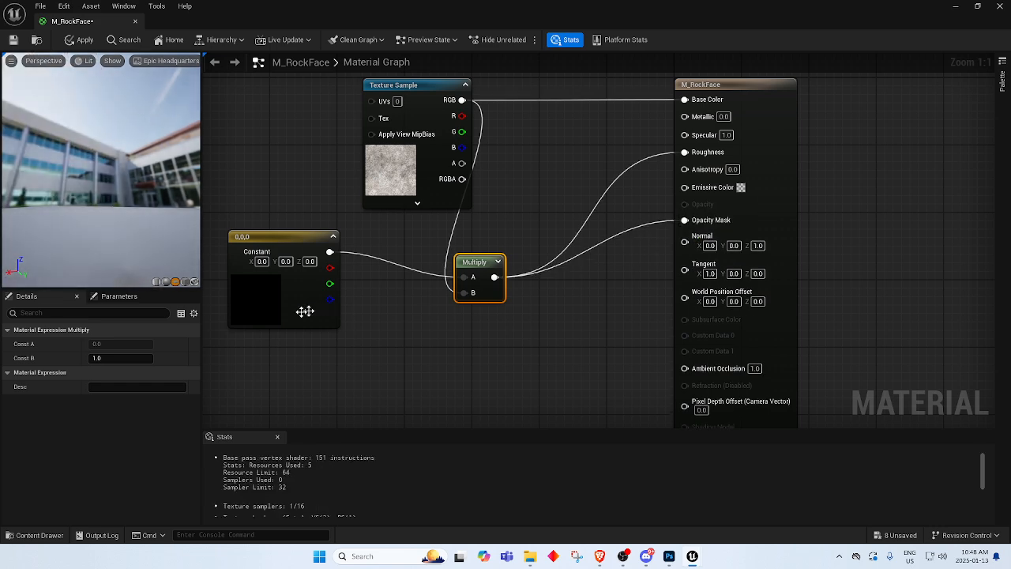
Set the vector constant's color to a pinkish red with R 1.0, G 0.0 and B 0.08449.
{"action": "left_click", "coordinate": [259, 314]}
{"action": "left_click", "coordinate": [111, 345]}
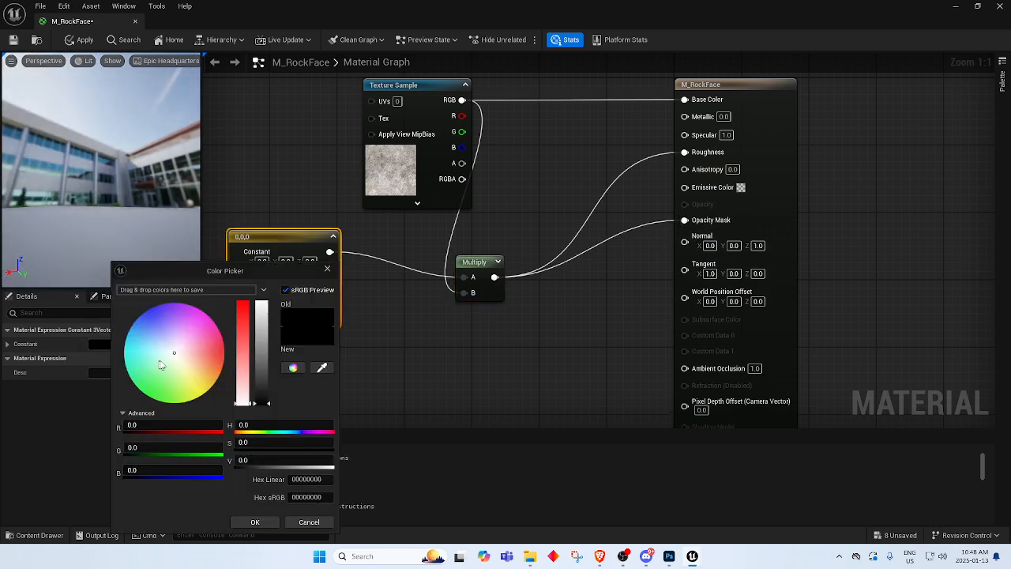
{"action": "left_click_drag", "start_coordinate": [160, 364], "coordinate": [225, 348]}
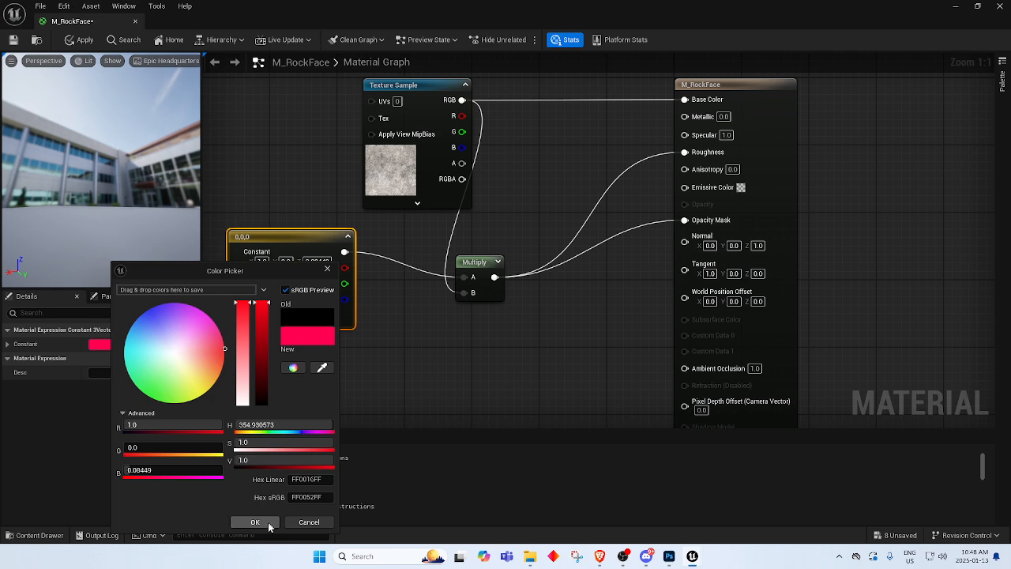
{"action": "left_click", "coordinate": [256, 522]}
{"action": "left_click", "coordinate": [403, 381]}
{"action": "right_click_drag", "start_coordinate": [406, 355], "coordinate": [461, 350]}
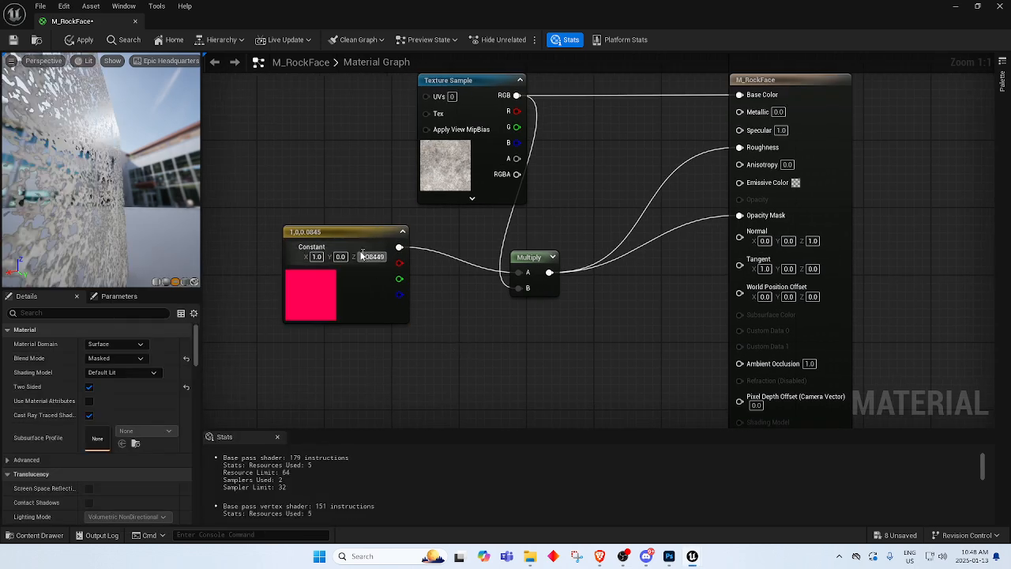
Inspect the masked preview, connect the Multiply output to Emissive Color and break its Opacity Mask connection.
{"action": "scroll", "coordinate": [121, 214], "scroll_direction": "down", "scroll_amount": 5}
{"action": "left_click_drag", "start_coordinate": [120, 214], "coordinate": [109, 164]}
{"action": "scroll", "coordinate": [109, 164], "scroll_direction": "up", "scroll_amount": 5}
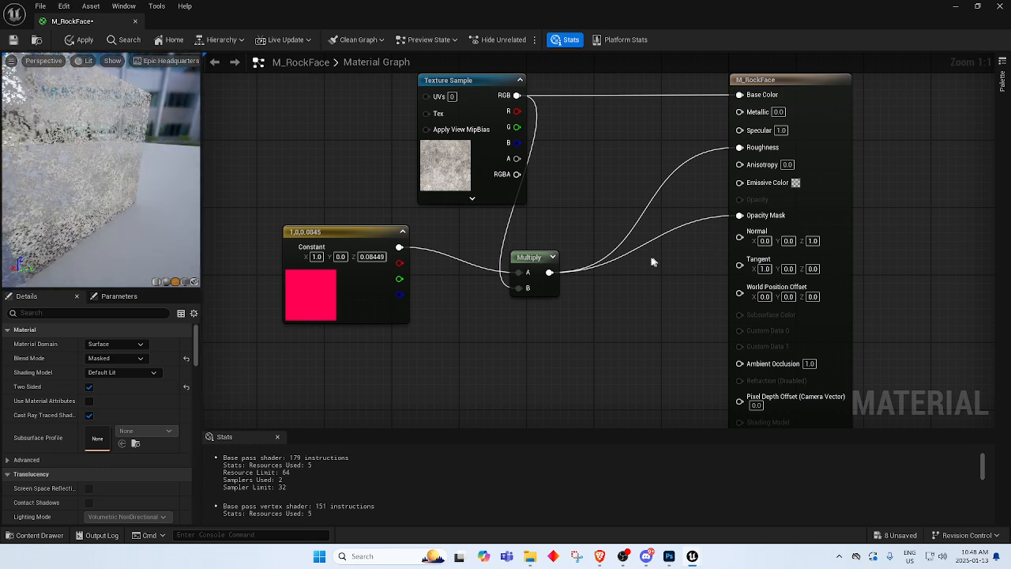
{"action": "left_click_drag", "start_coordinate": [556, 276], "coordinate": [741, 182]}
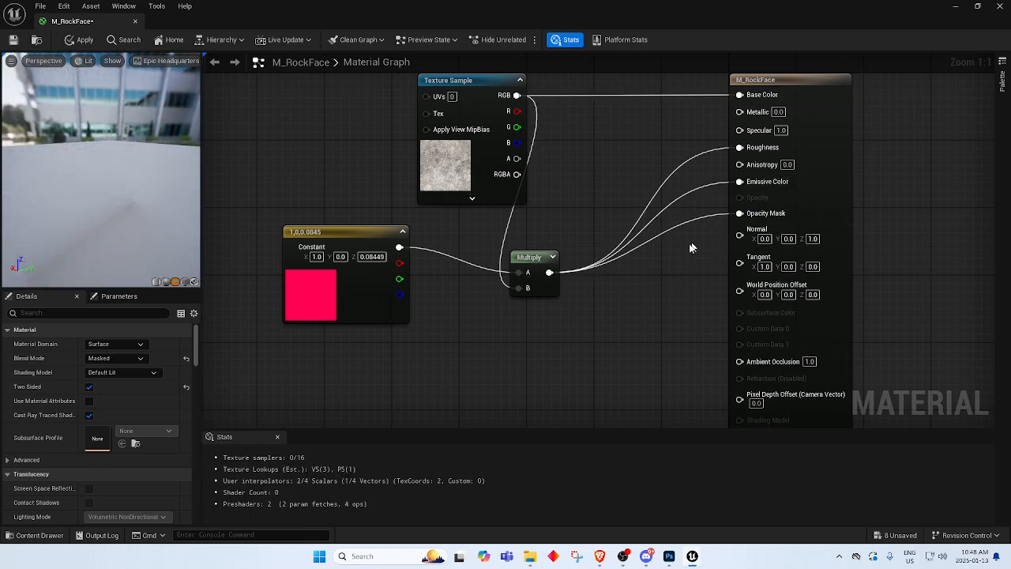
{"action": "left_click", "coordinate": [689, 224], "text": "alt"}
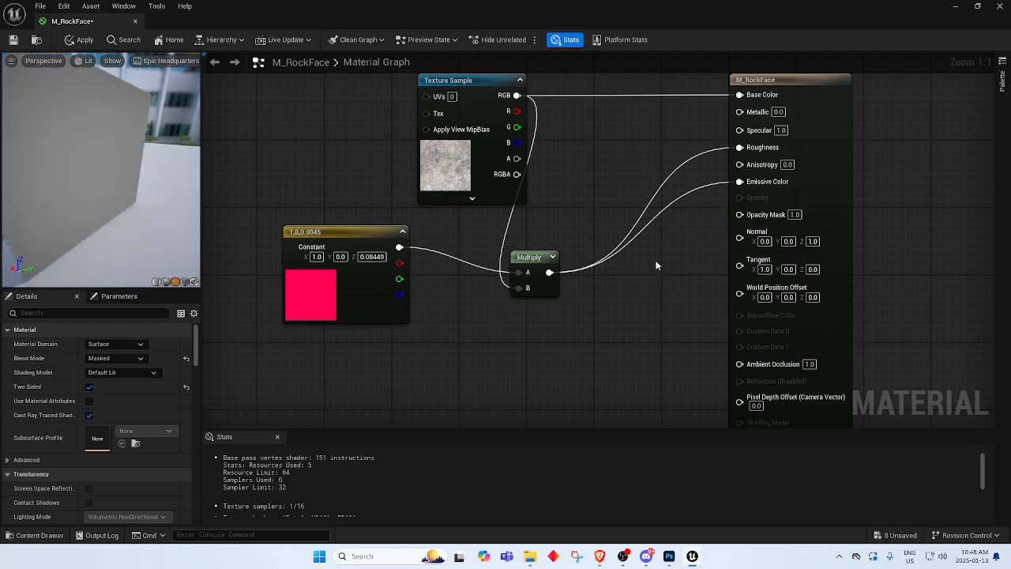
Connect the Texture Sample's RGB output directly to Roughness in place of the Multiply output and view the preview.
{"action": "scroll", "coordinate": [655, 261], "scroll_direction": "down", "scroll_amount": 1}
{"action": "left_click_drag", "start_coordinate": [537, 116], "coordinate": [728, 163]}
{"action": "left_click_drag", "start_coordinate": [152, 200], "coordinate": [138, 172]}
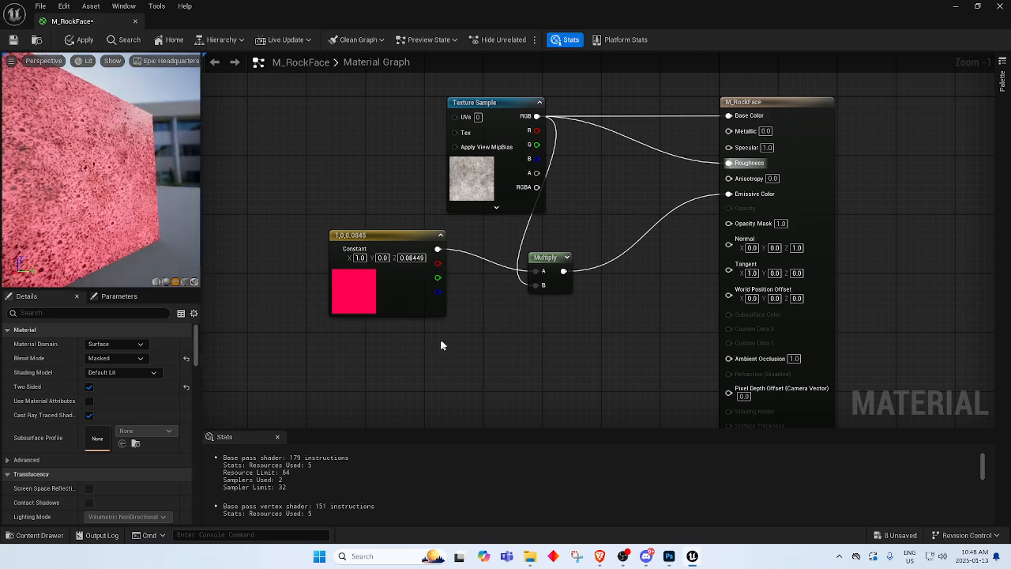
Replace the Multiply node with an Add node combining the red constant and texture RGB, and connect its output to Opacity Mask.
{"action": "left_click", "coordinate": [540, 264]}
{"action": "key", "text": "Delete"}
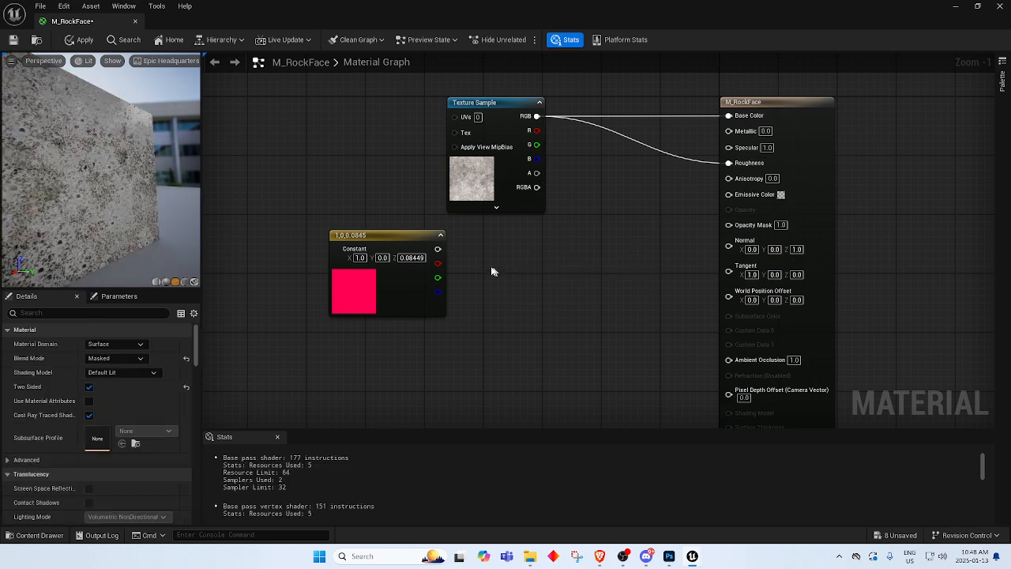
{"action": "left_click_drag", "start_coordinate": [438, 249], "coordinate": [497, 272]}
{"action": "type", "text": "add"}
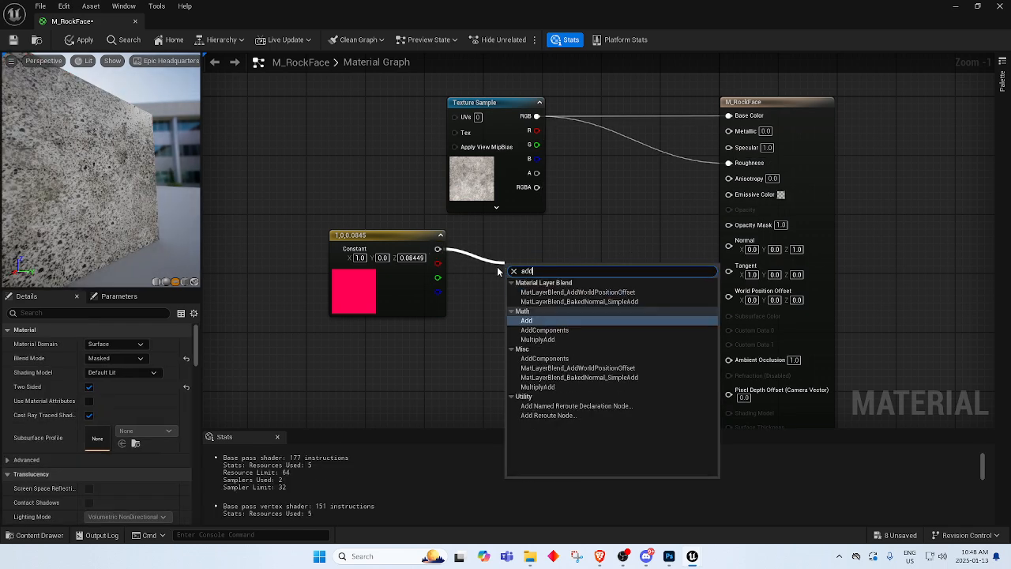
{"action": "left_click", "coordinate": [578, 326]}
{"action": "left_click_drag", "start_coordinate": [537, 117], "coordinate": [730, 230]}
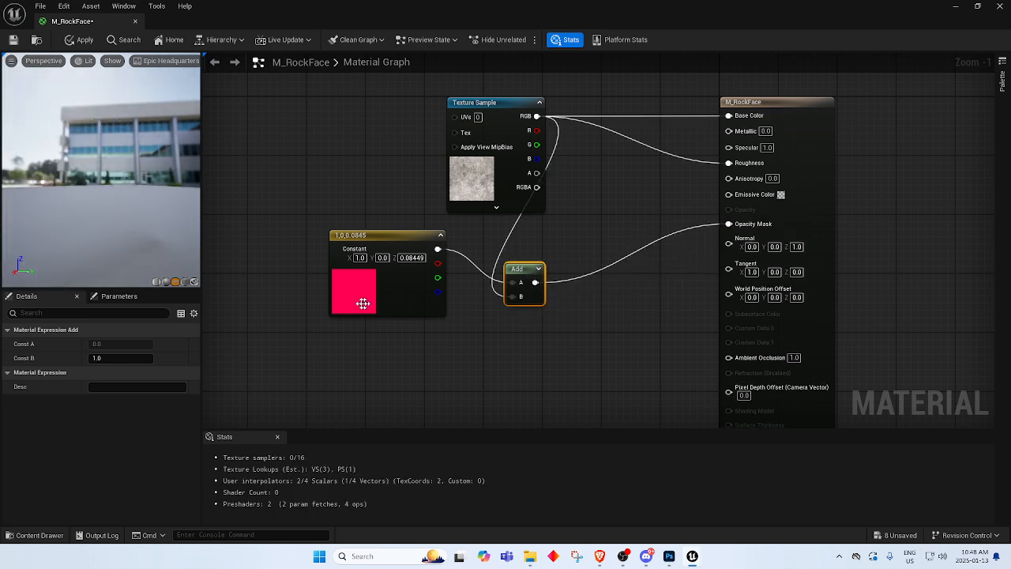
{"action": "left_click_drag", "start_coordinate": [99, 217], "coordinate": [130, 204]}
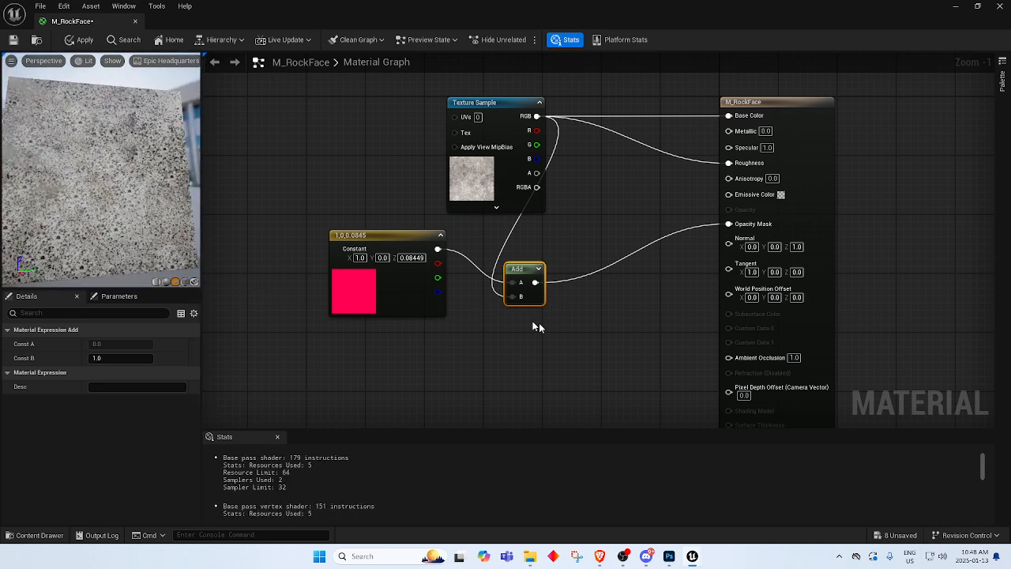
Delete the Add node and the red vector constant from the material graph.
{"action": "left_click", "coordinate": [594, 356]}
{"action": "left_click", "coordinate": [523, 289]}
{"action": "key", "text": "Delete"}
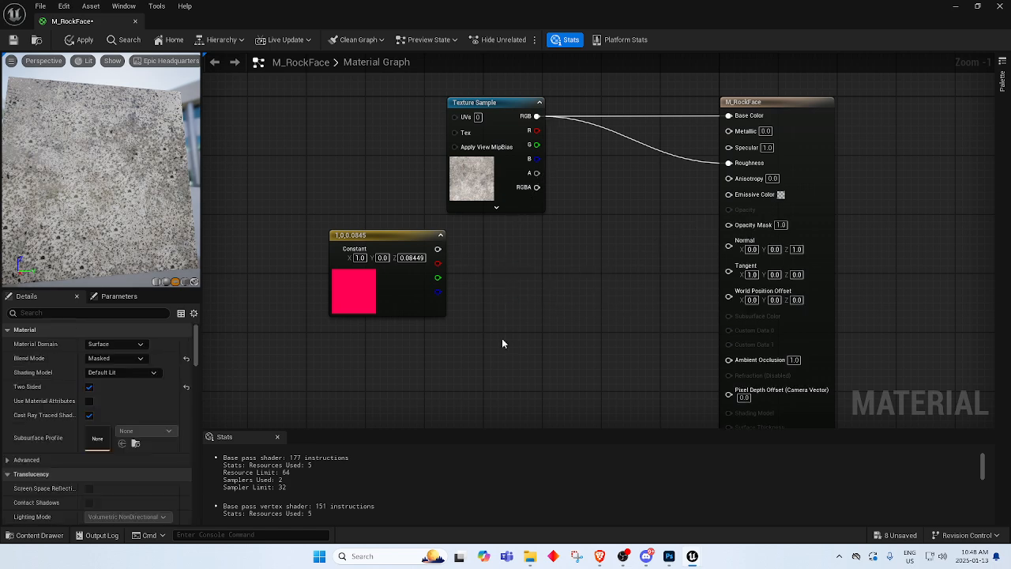
{"action": "left_click", "coordinate": [387, 277]}
{"action": "key", "text": "Delete"}
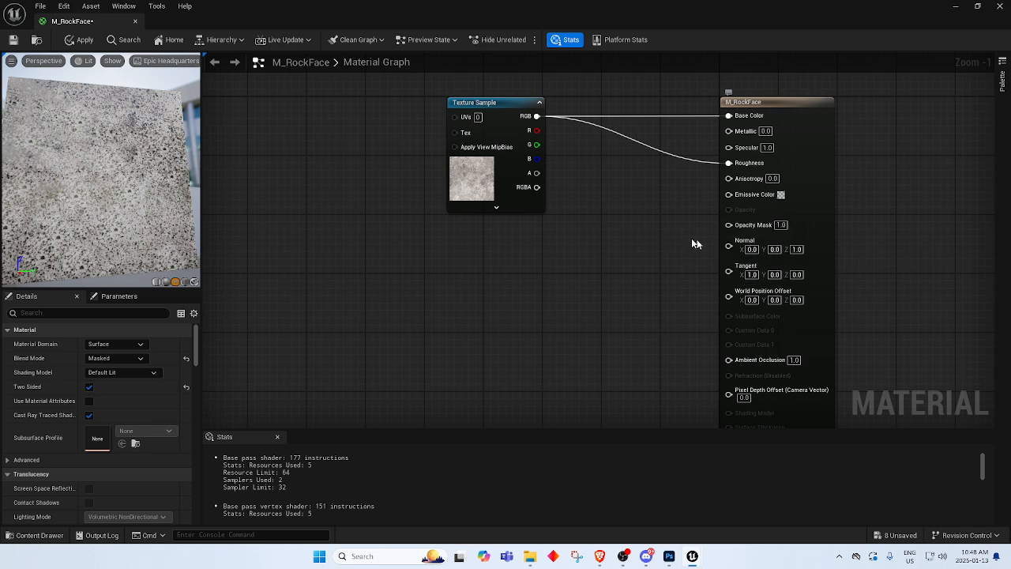
Inspect the granite surface in the material preview from a grazing angle and up close.
{"action": "left_click_drag", "start_coordinate": [178, 211], "coordinate": [69, 201]}
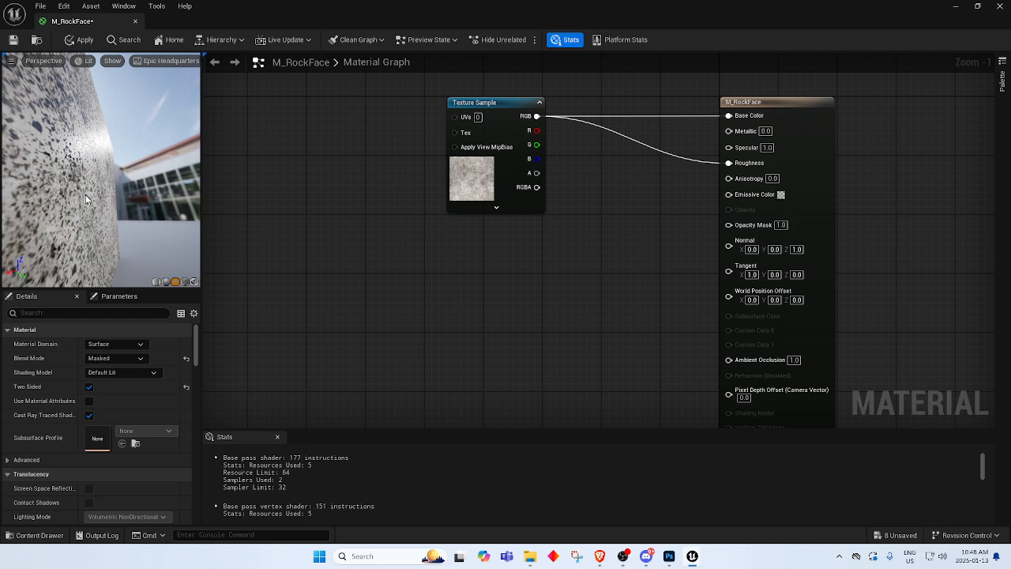
{"action": "scroll", "coordinate": [82, 196], "scroll_direction": "down", "scroll_amount": 3}
{"action": "scroll", "coordinate": [82, 196], "scroll_direction": "up", "scroll_amount": 3}
{"action": "left_click_drag", "start_coordinate": [81, 196], "coordinate": [105, 198]}
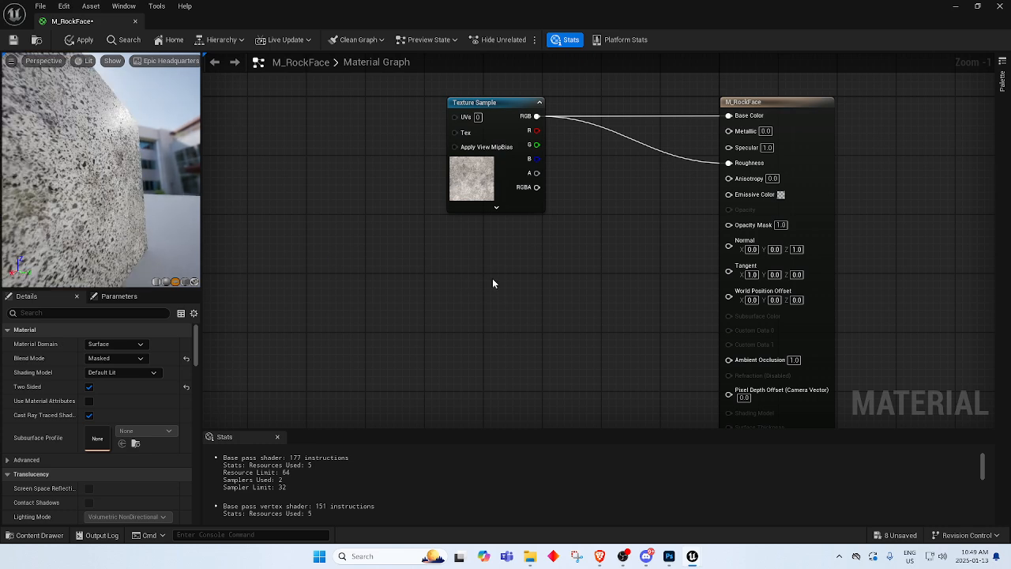
{"action": "right_click_drag", "start_coordinate": [495, 280], "coordinate": [548, 283]}
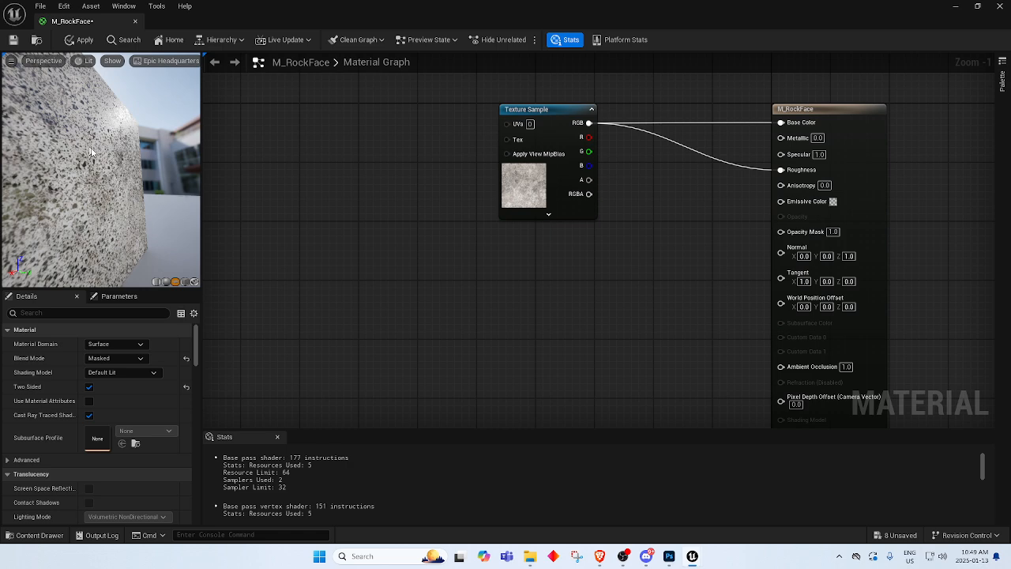
{"action": "right_click_drag", "start_coordinate": [586, 314], "coordinate": [563, 317]}
Connect the Texture Sample's RGB output to the Normal input and inspect its effect in the material preview.
{"action": "left_click_drag", "start_coordinate": [567, 126], "coordinate": [759, 250]}
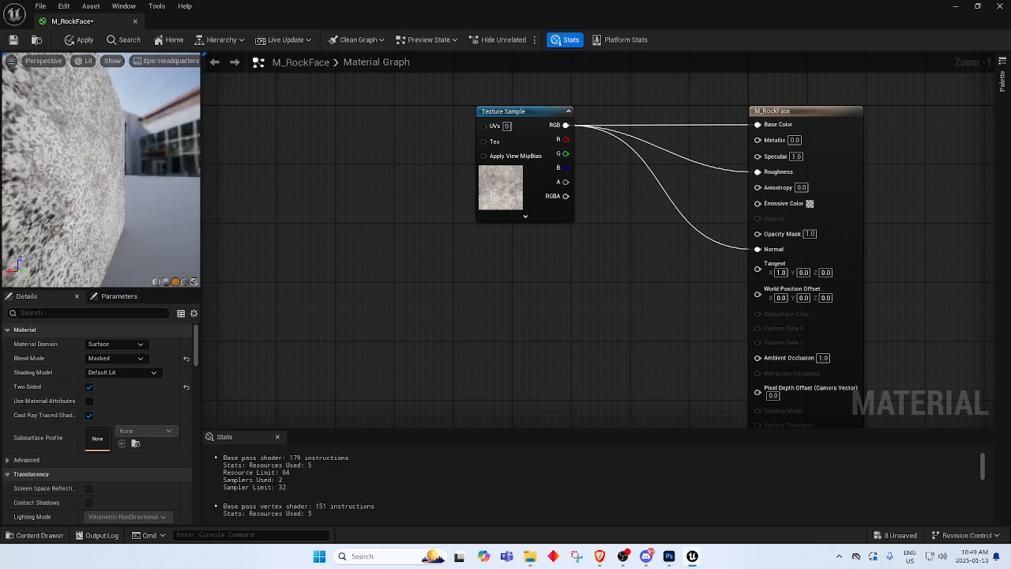
{"action": "left_click_drag", "start_coordinate": [107, 203], "coordinate": [144, 144]}
{"action": "scroll", "coordinate": [107, 204], "scroll_direction": "down", "scroll_amount": 8}
{"action": "scroll", "coordinate": [109, 171], "scroll_direction": "up", "scroll_amount": 5}
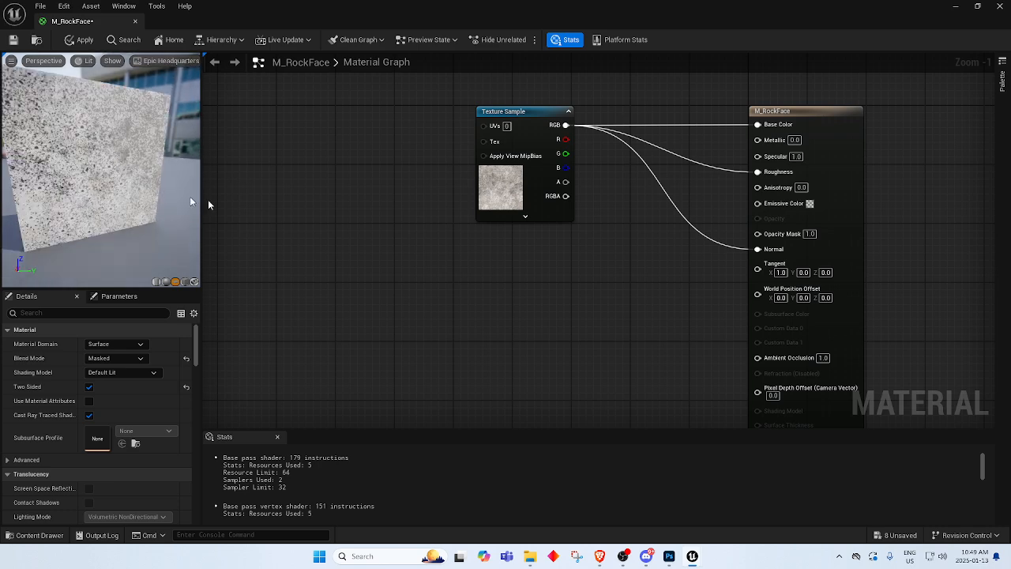
Break the connection between the Texture Sample's RGB output and the Normal input.
{"action": "right_click_drag", "start_coordinate": [738, 259], "coordinate": [624, 284]}
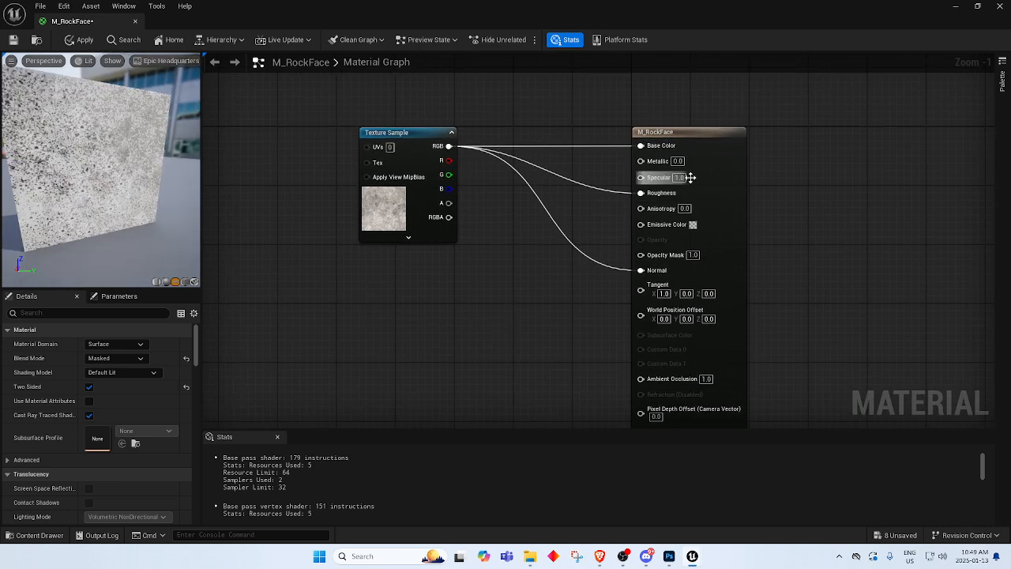
{"action": "left_click", "coordinate": [376, 211]}
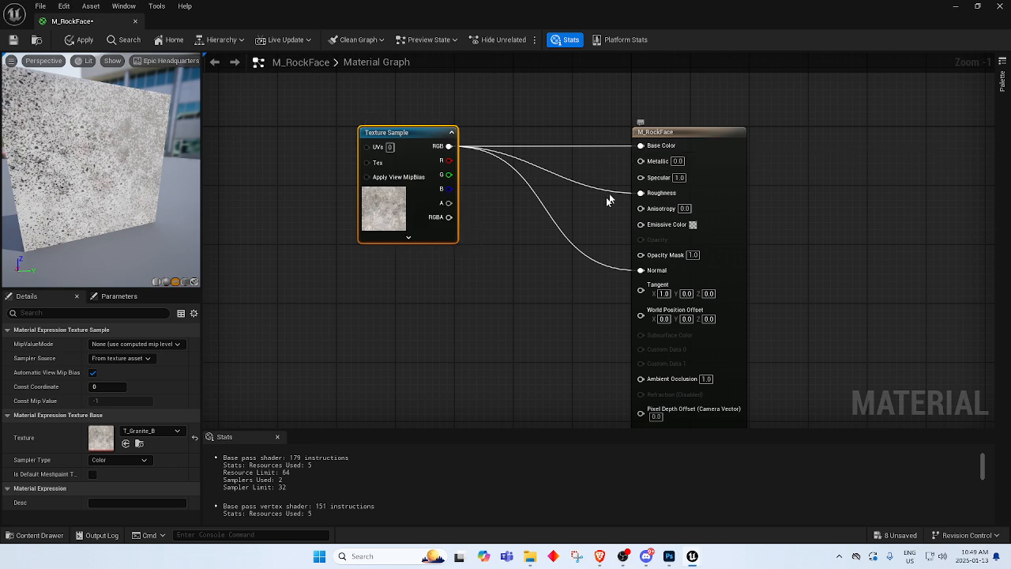
{"action": "right_click_drag", "start_coordinate": [517, 338], "coordinate": [573, 309]}
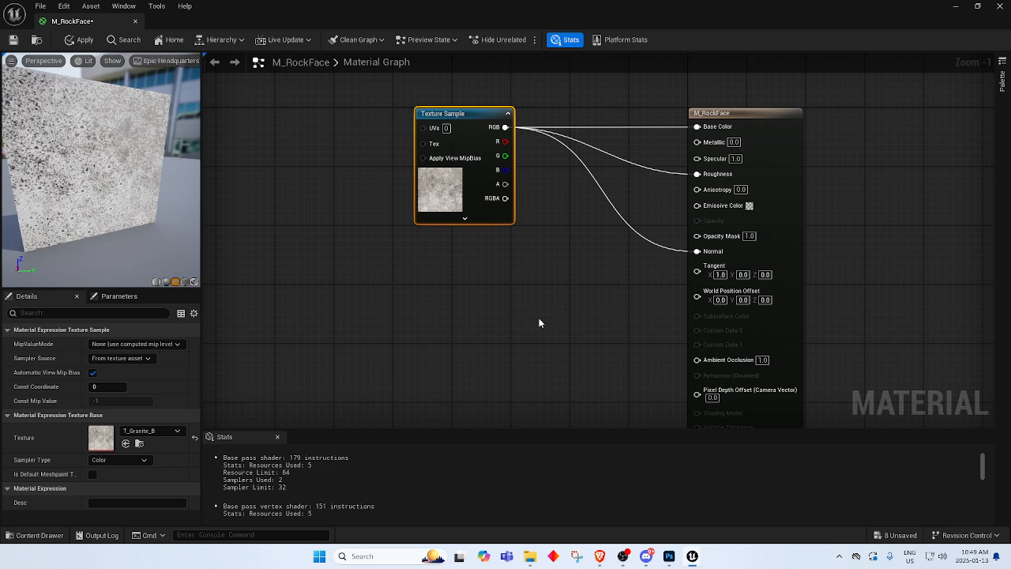
{"action": "right_click_drag", "start_coordinate": [539, 323], "coordinate": [552, 277]}
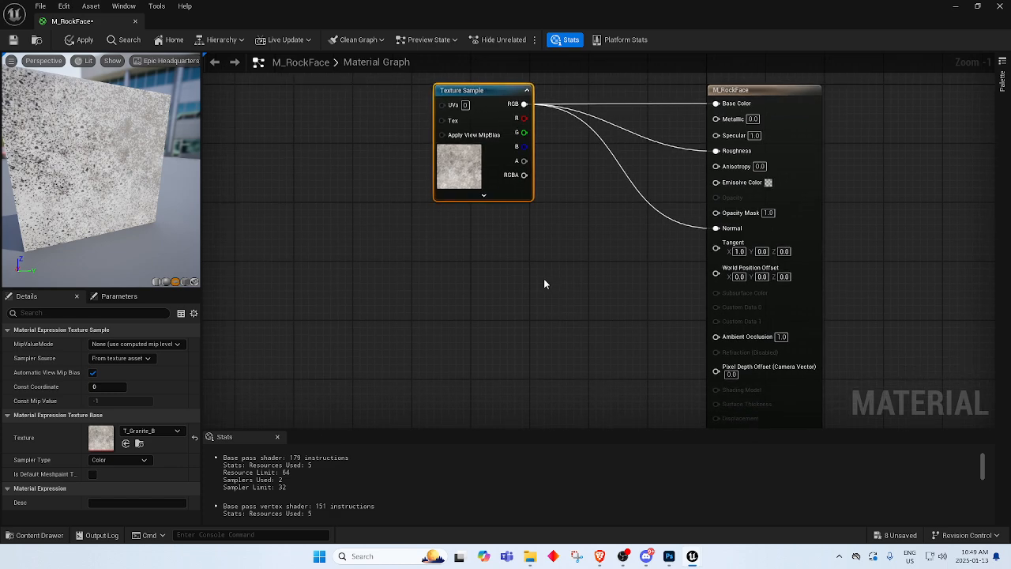
{"action": "left_click", "coordinate": [650, 207]}
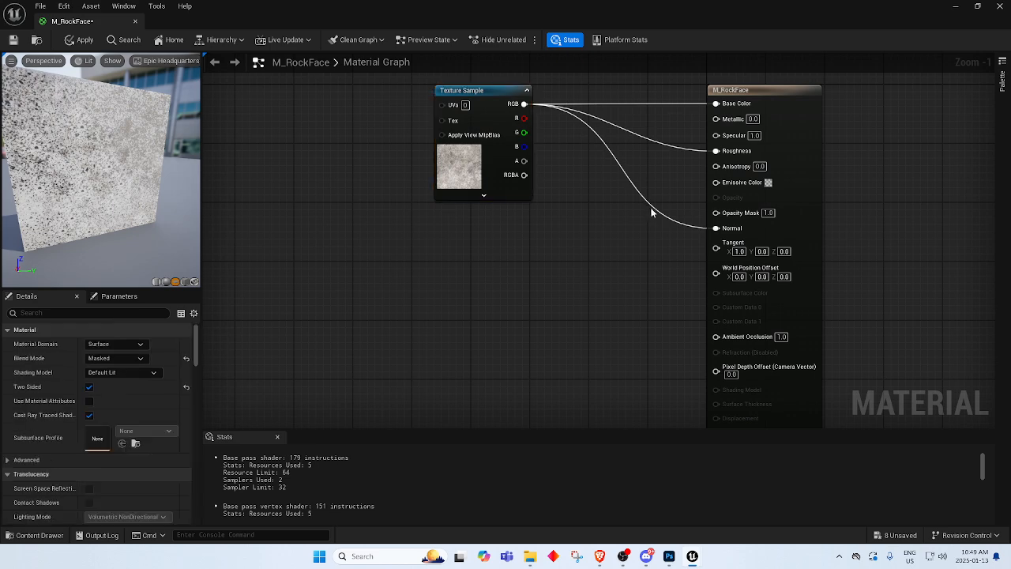
{"action": "left_click", "coordinate": [653, 208], "text": "alt"}
{"action": "right_click_drag", "start_coordinate": [716, 243], "coordinate": [788, 261]}
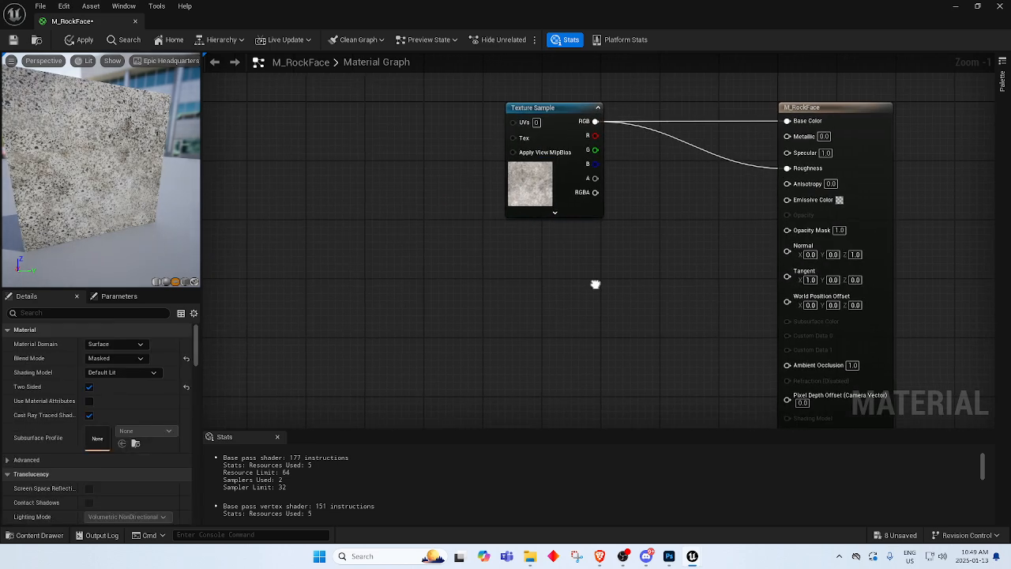
{"action": "mouse_move", "coordinate": [551, 105]}
{"action": "left_mouse_down"}
{"action": "mouse_move", "coordinate": [551, 129]}
{"action": "mouse_move", "coordinate": [551, 114]}
{"action": "left_mouse_up"}
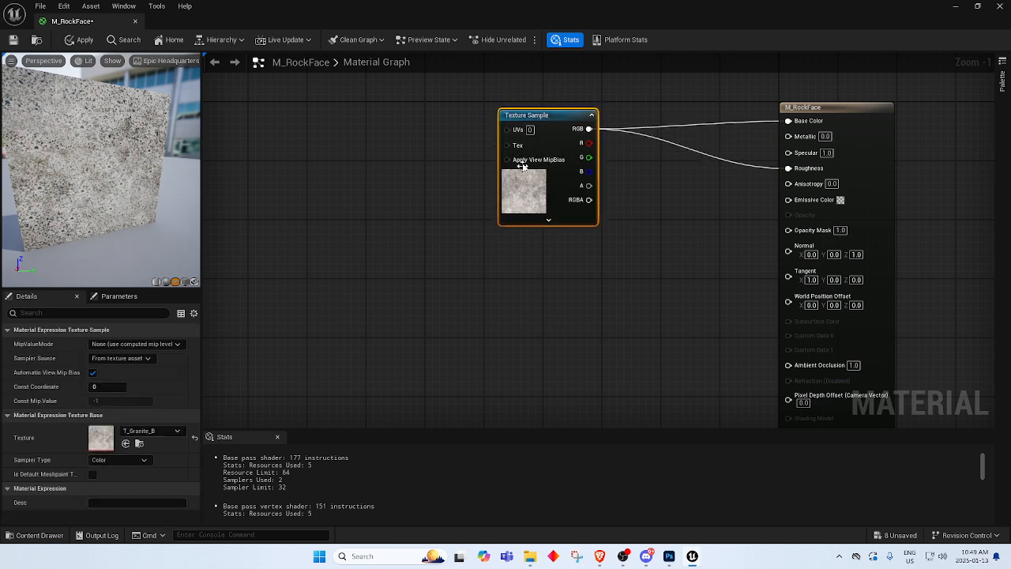
{"action": "left_click", "coordinate": [465, 283]}
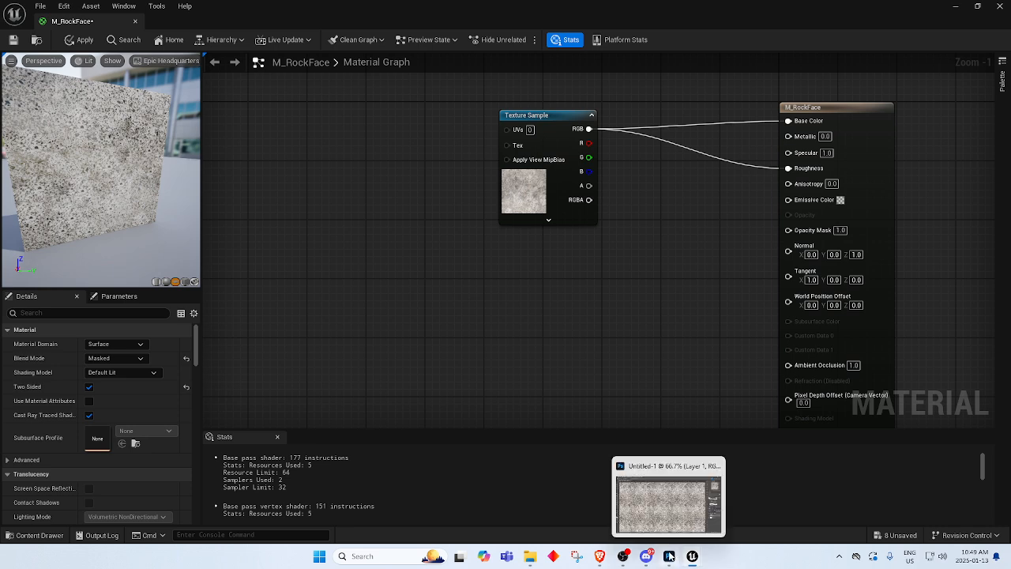
Switch to Photoshop, hide Layer 1 and add a new empty layer above it.
{"action": "left_click", "coordinate": [670, 556]}
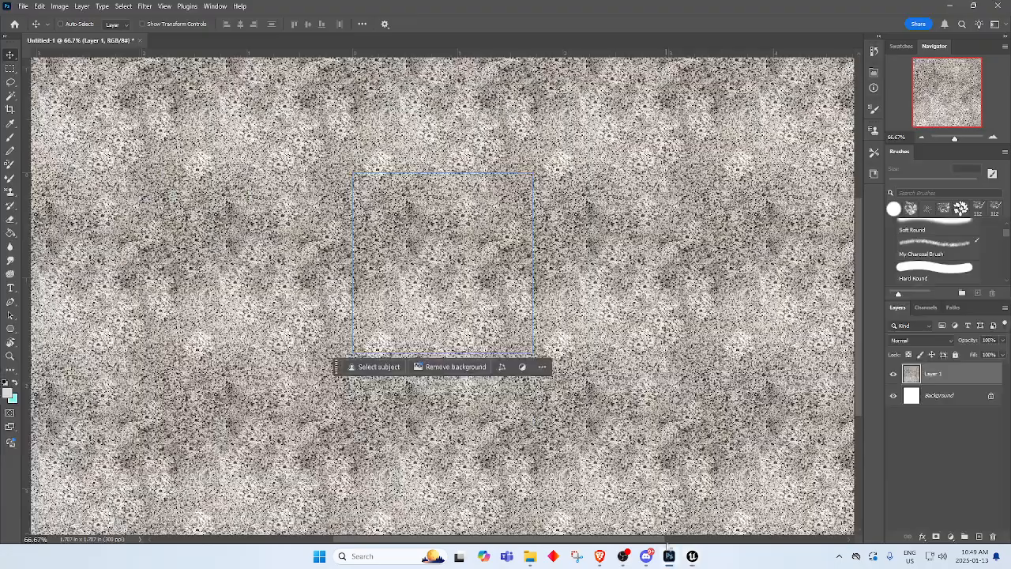
{"action": "left_click", "coordinate": [893, 378]}
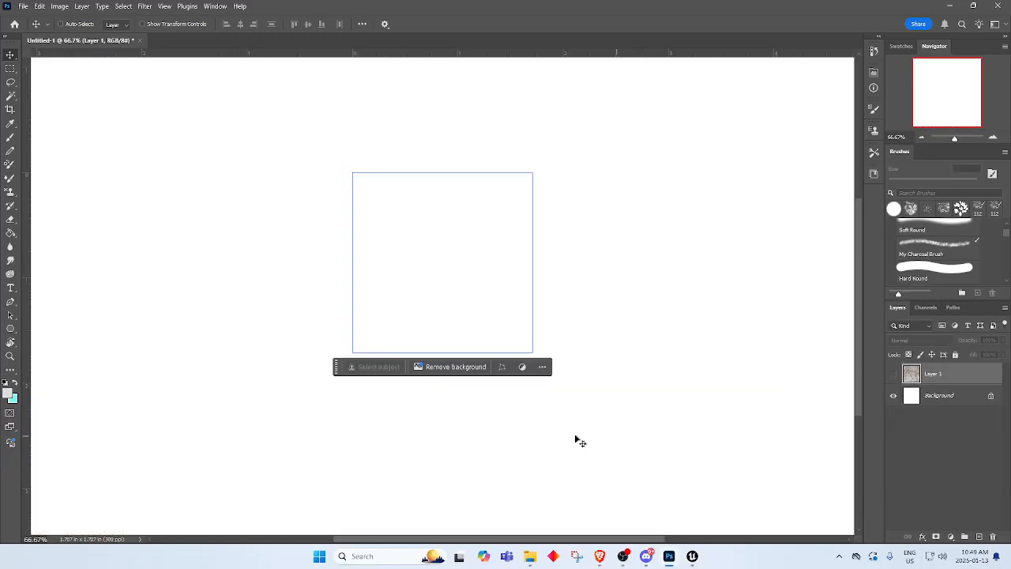
{"action": "left_click", "coordinate": [60, 6]}
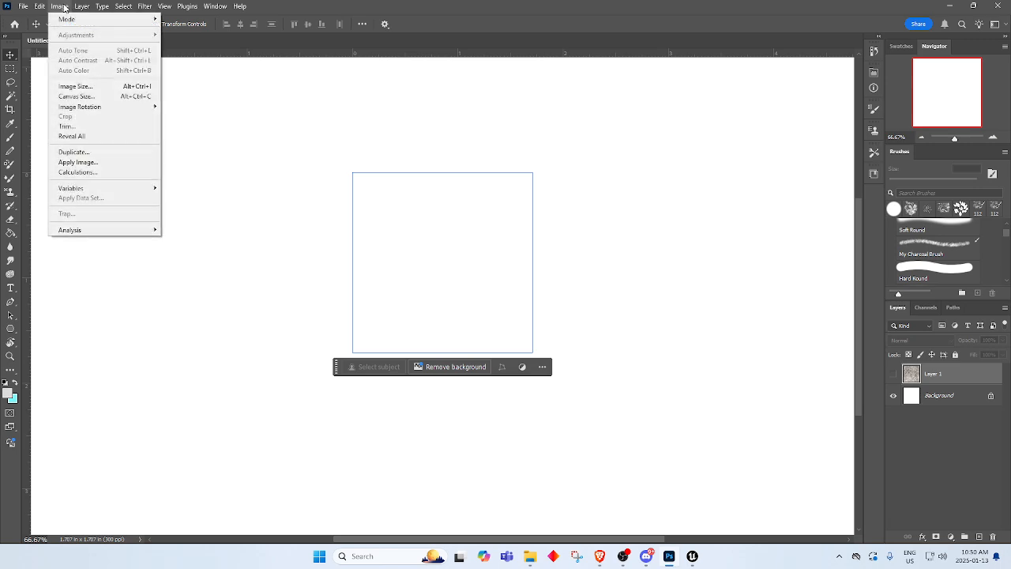
{"action": "mouse_move", "coordinate": [83, 7]}
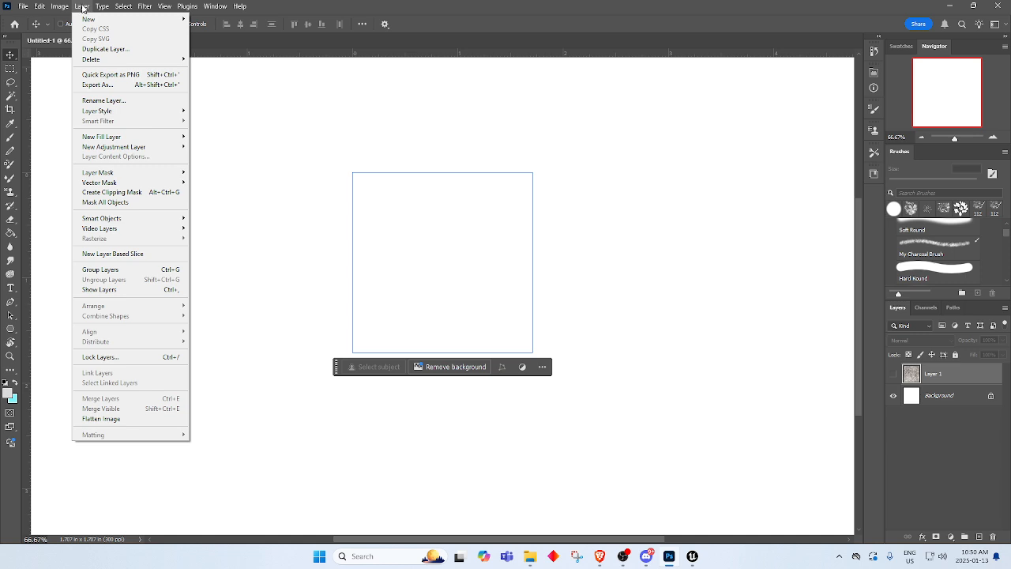
{"action": "left_click", "coordinate": [940, 496]}
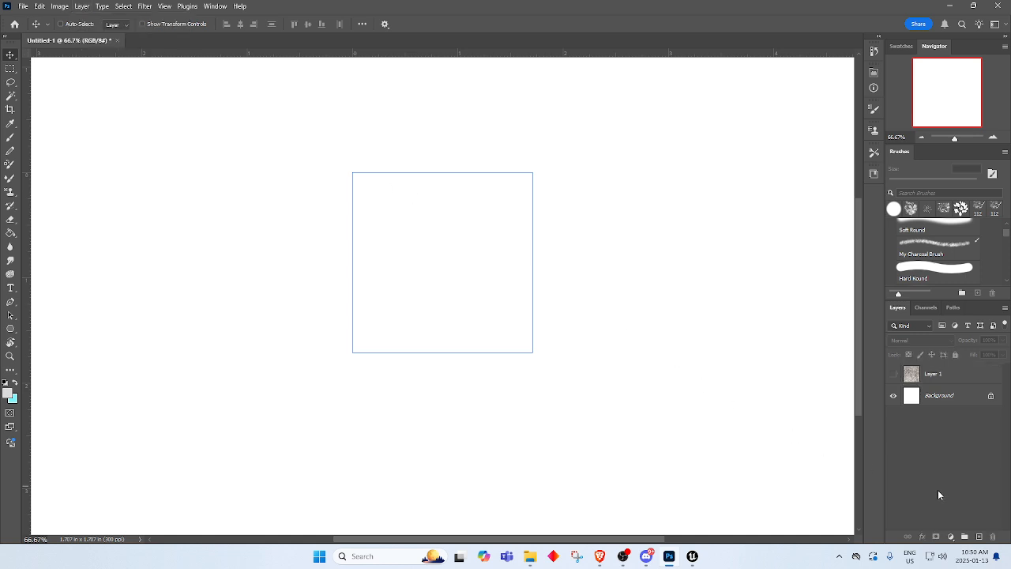
{"action": "left_click", "coordinate": [979, 537]}
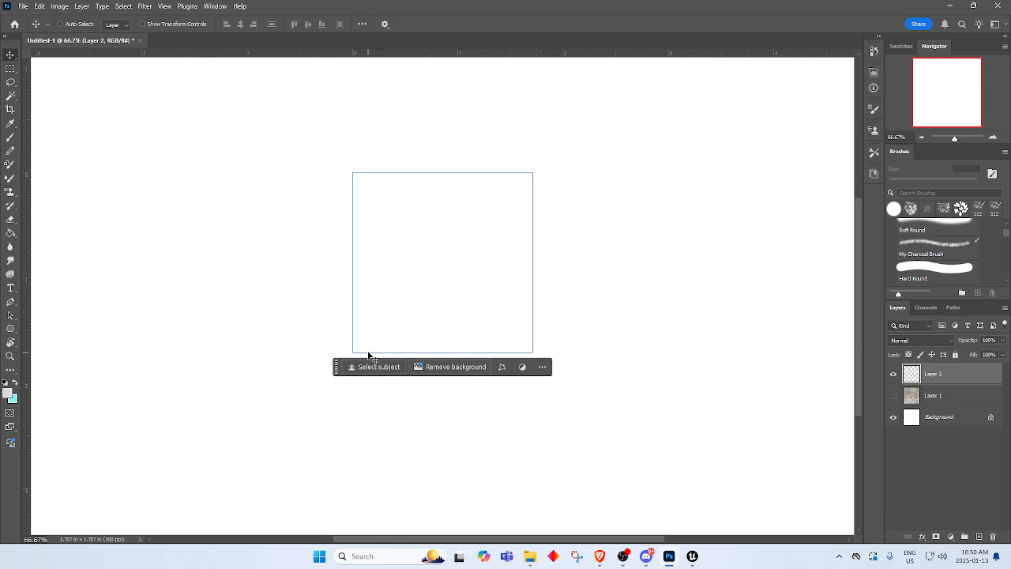
Hide the Contextual Task Bar.
{"action": "left_click", "coordinate": [542, 367]}
{"action": "left_click", "coordinate": [540, 369]}
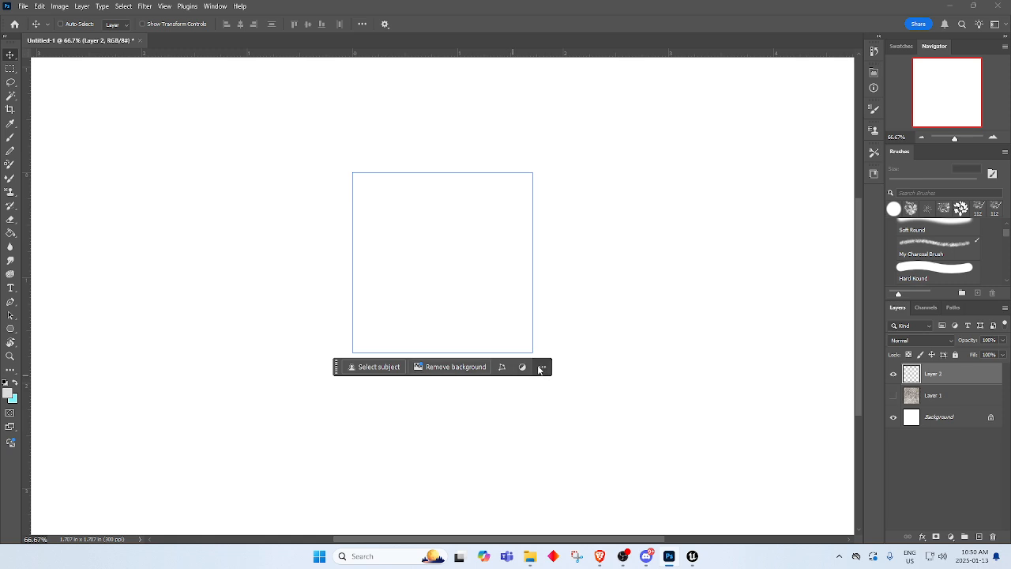
{"action": "left_click", "coordinate": [60, 6]}
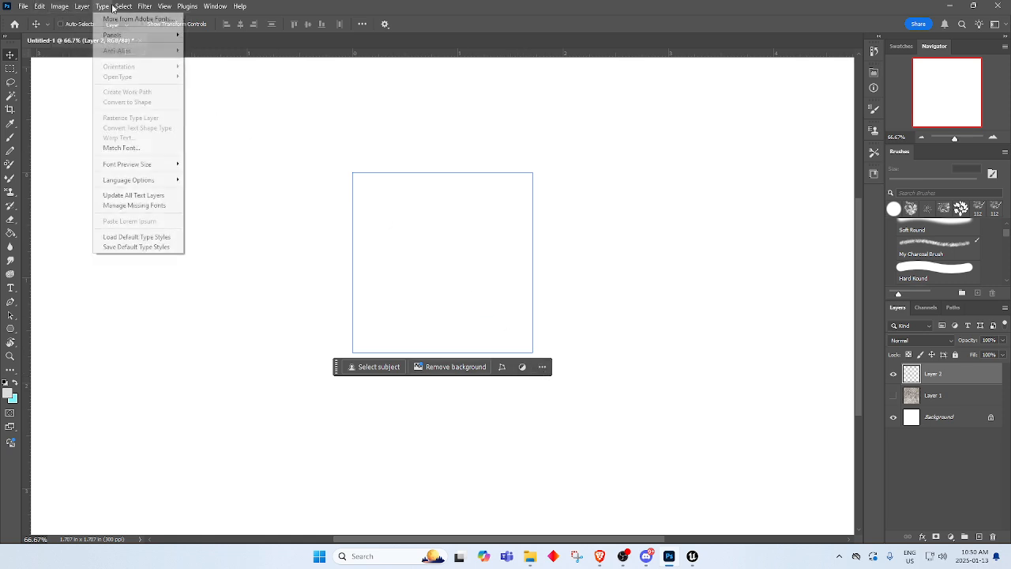
{"action": "left_click", "coordinate": [164, 6]}
{"action": "left_click", "coordinate": [169, 6]}
{"action": "mouse_move", "coordinate": [215, 6]}
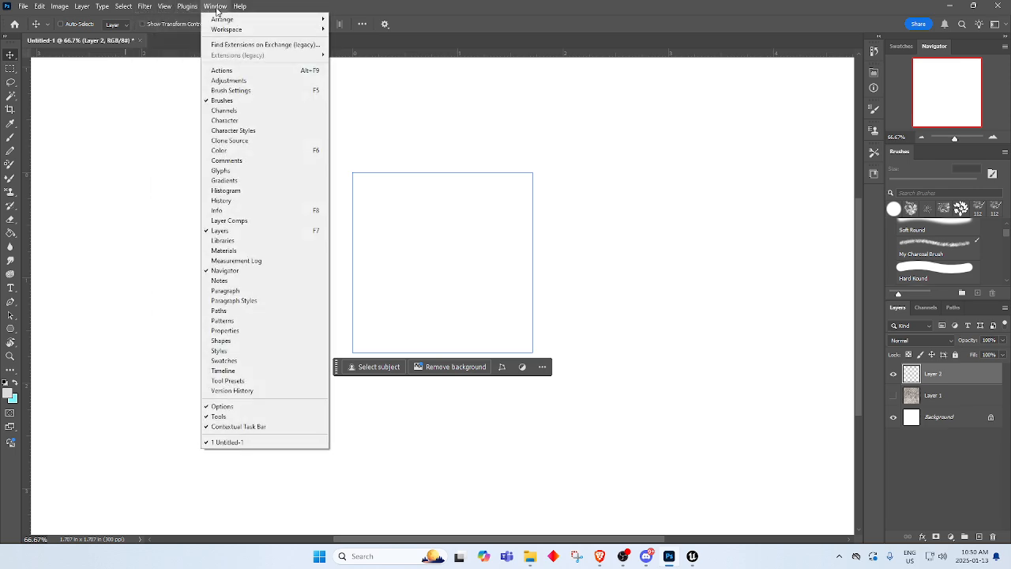
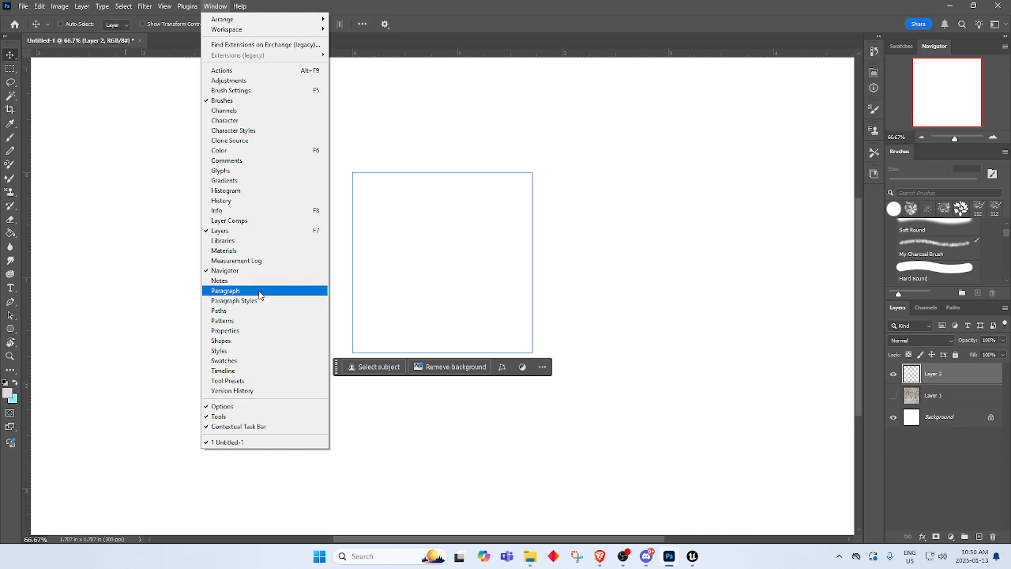
{"action": "left_click", "coordinate": [286, 429]}
Show the Contextual Task Bar again.
{"action": "left_click", "coordinate": [163, 7]}
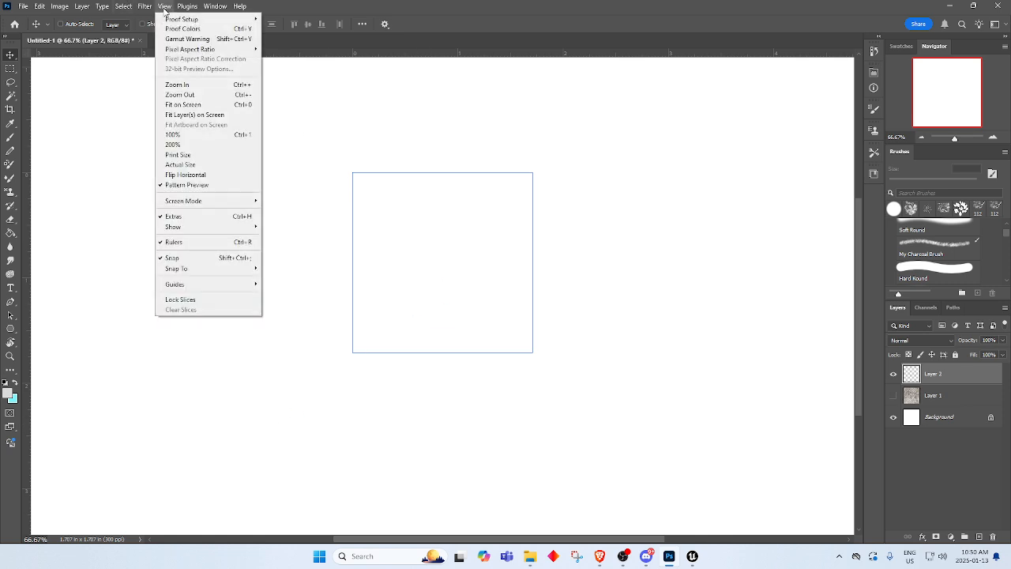
{"action": "left_click", "coordinate": [144, 7]}
{"action": "left_click", "coordinate": [147, 6]}
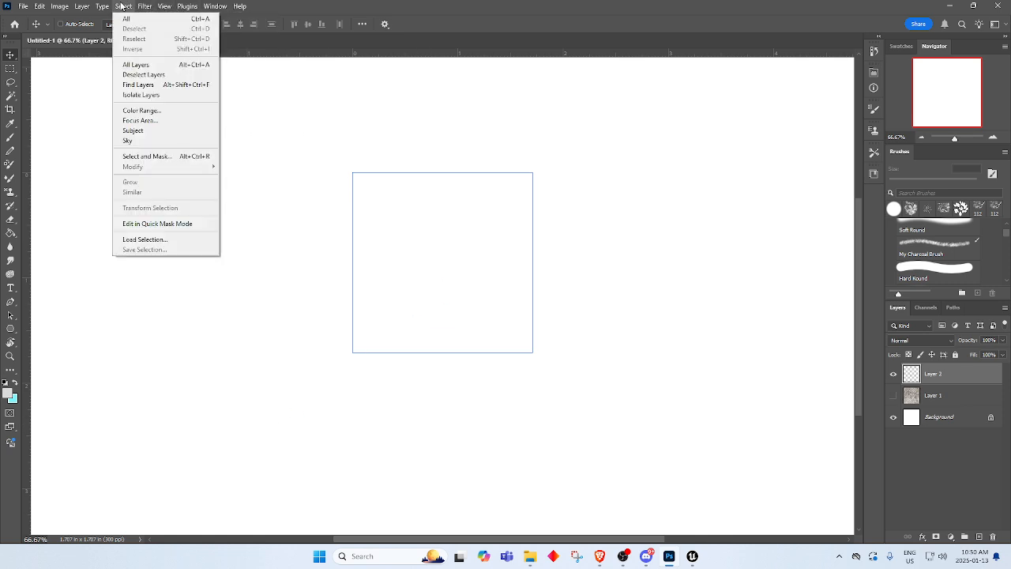
{"action": "mouse_move", "coordinate": [164, 6]}
{"action": "left_click", "coordinate": [200, 7]}
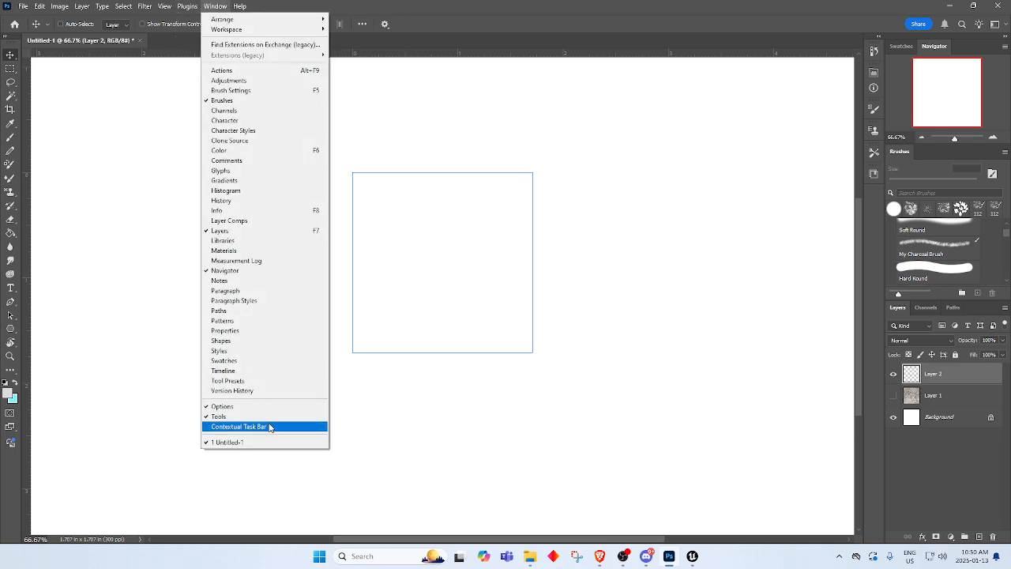
{"action": "left_click", "coordinate": [269, 427]}
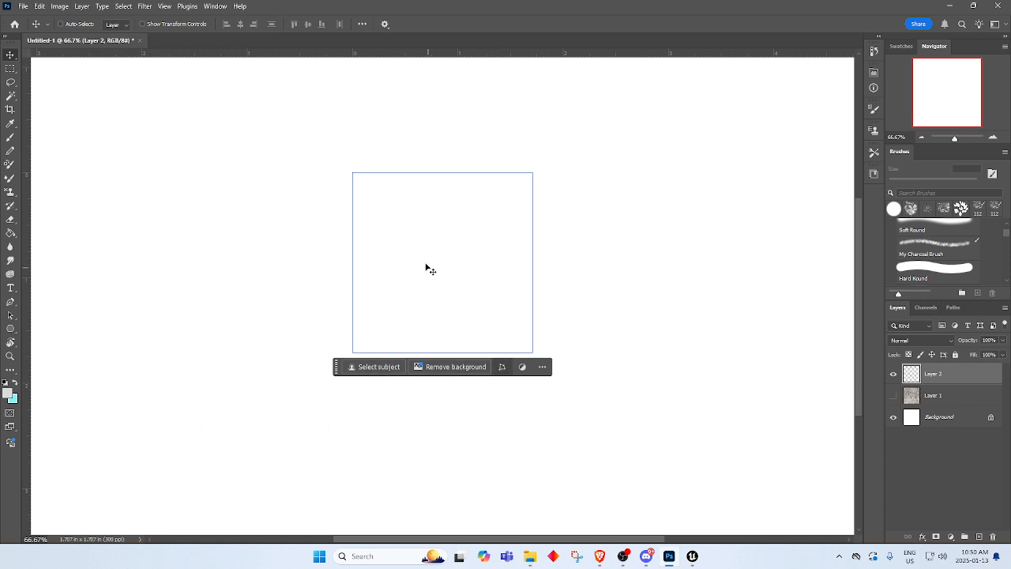
Move the Contextual Task Bar slightly farther below the canvas and check its additional options.
{"action": "left_click_drag", "start_coordinate": [337, 367], "coordinate": [330, 391]}
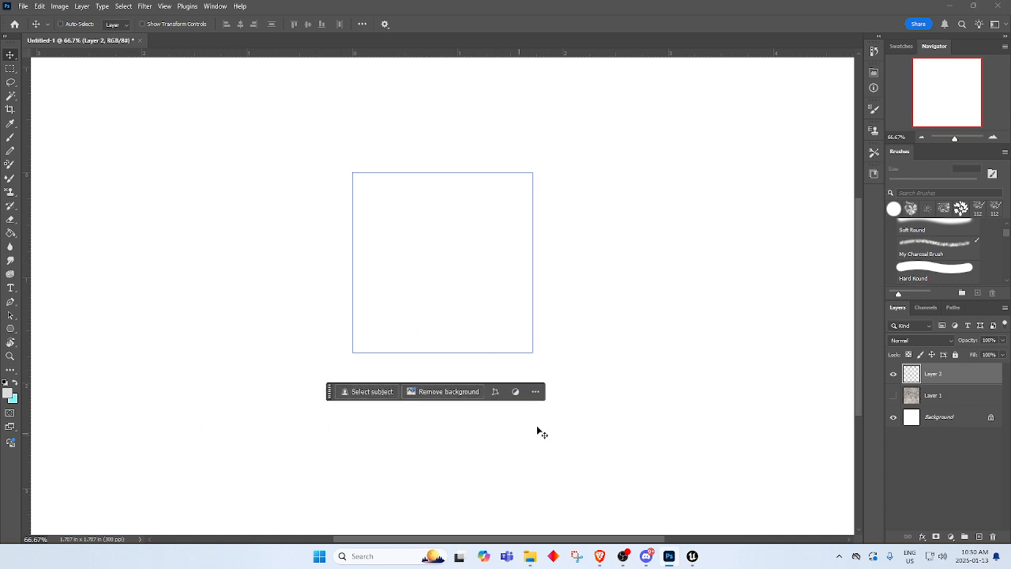
{"action": "left_click", "coordinate": [536, 392]}
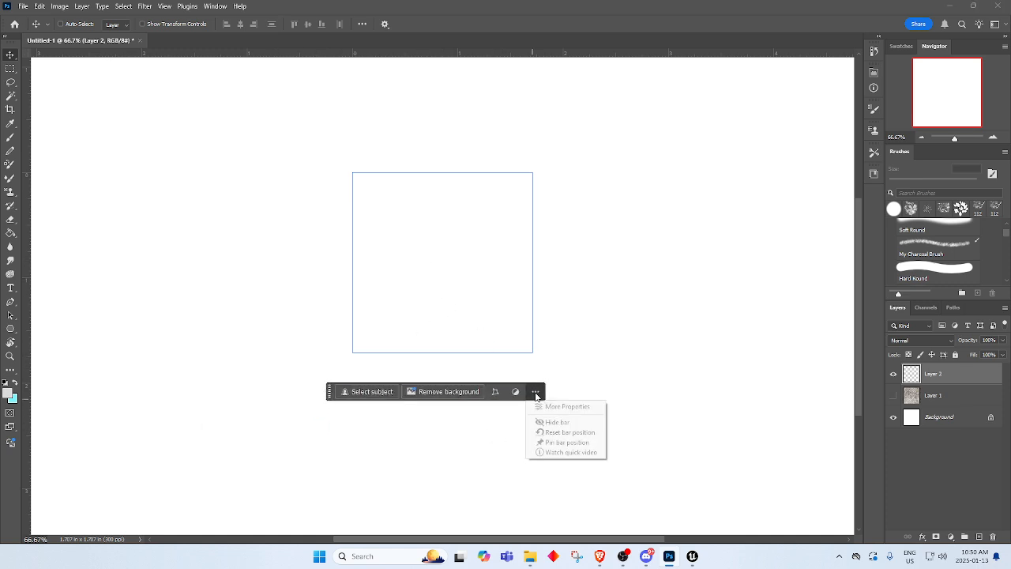
{"action": "left_click", "coordinate": [328, 394]}
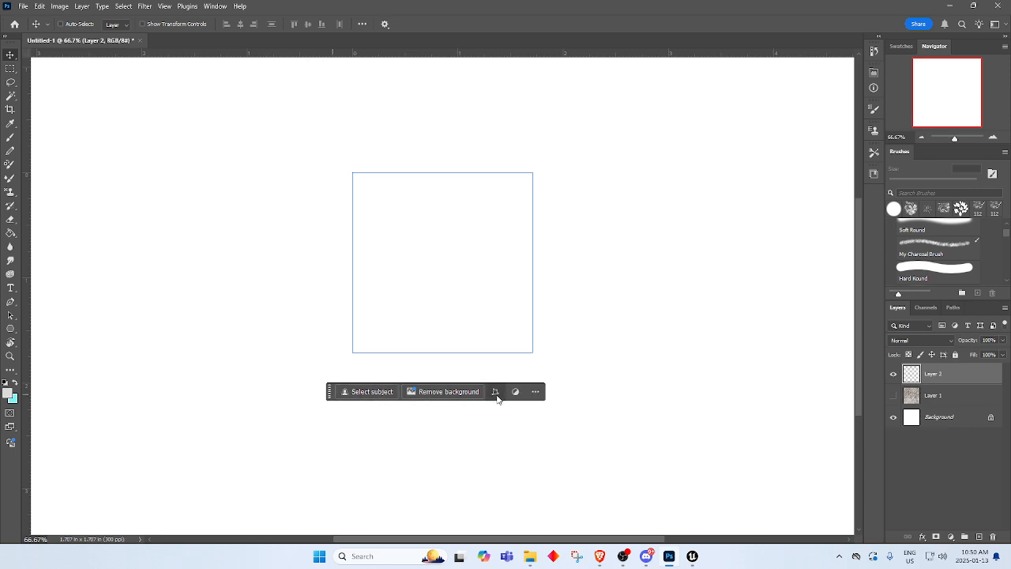
Marquee-select the whole canvas and run Generative Fill with the prompt "Granite seamless texture", agreeing to the generative AI guidelines.
{"action": "left_click", "coordinate": [11, 68]}
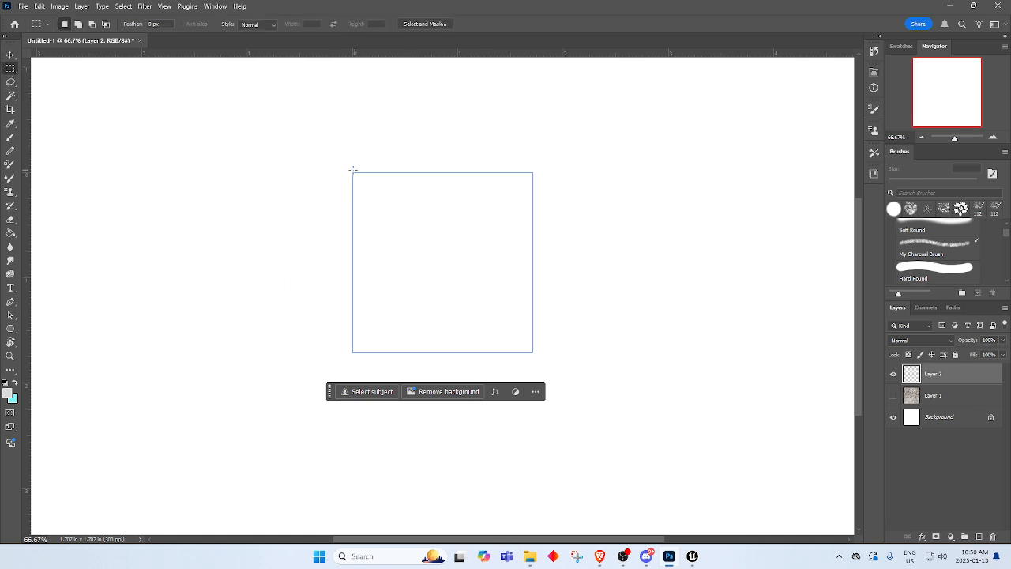
{"action": "left_click_drag", "start_coordinate": [353, 169], "coordinate": [533, 353]}
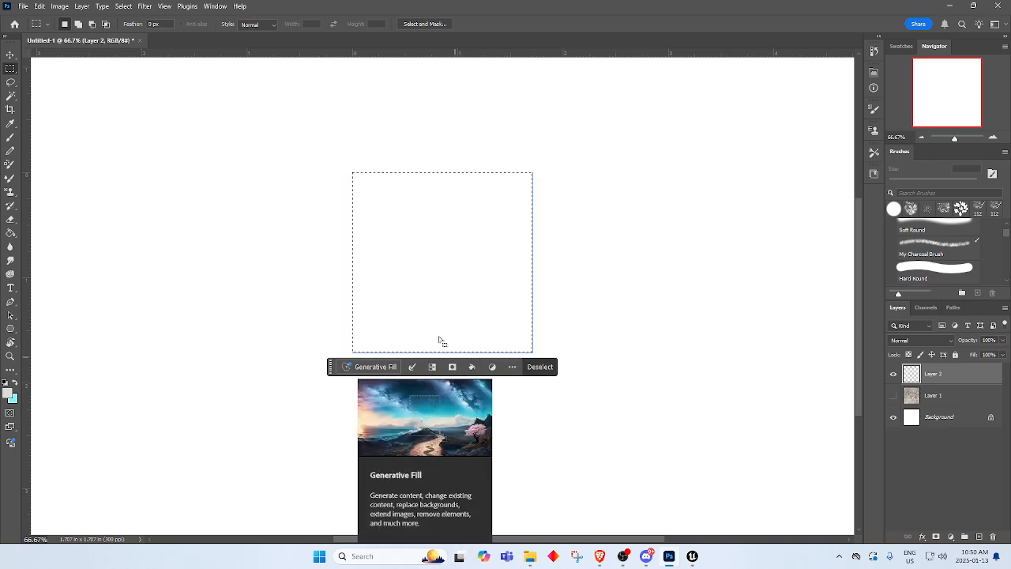
{"action": "left_click", "coordinate": [376, 367]}
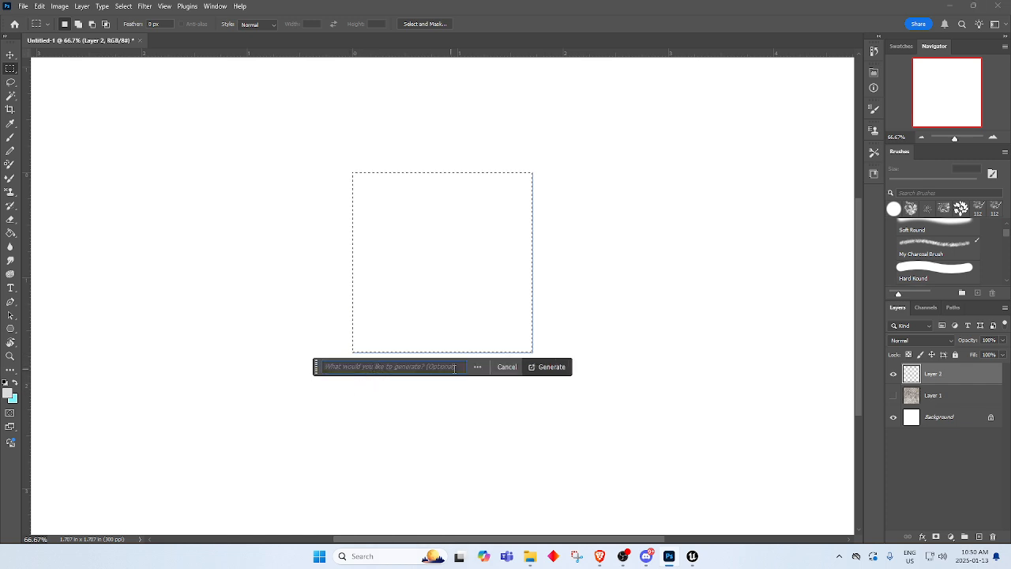
{"action": "left_click_drag", "start_coordinate": [459, 369], "coordinate": [328, 371]}
{"action": "type", "text": "Granite seamle"}
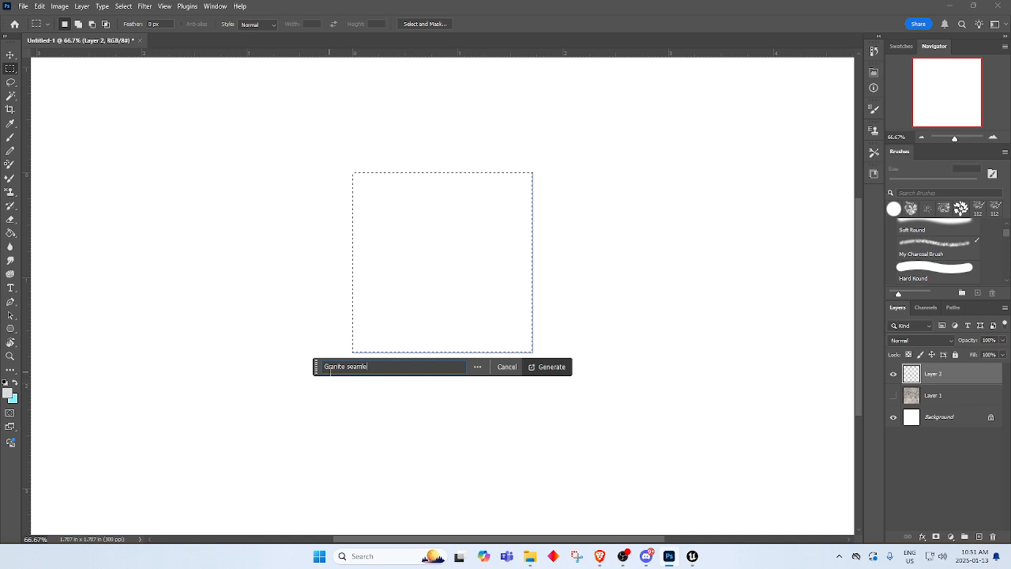
{"action": "type", "text": "ss texture"}
{"action": "key", "text": "Return"}
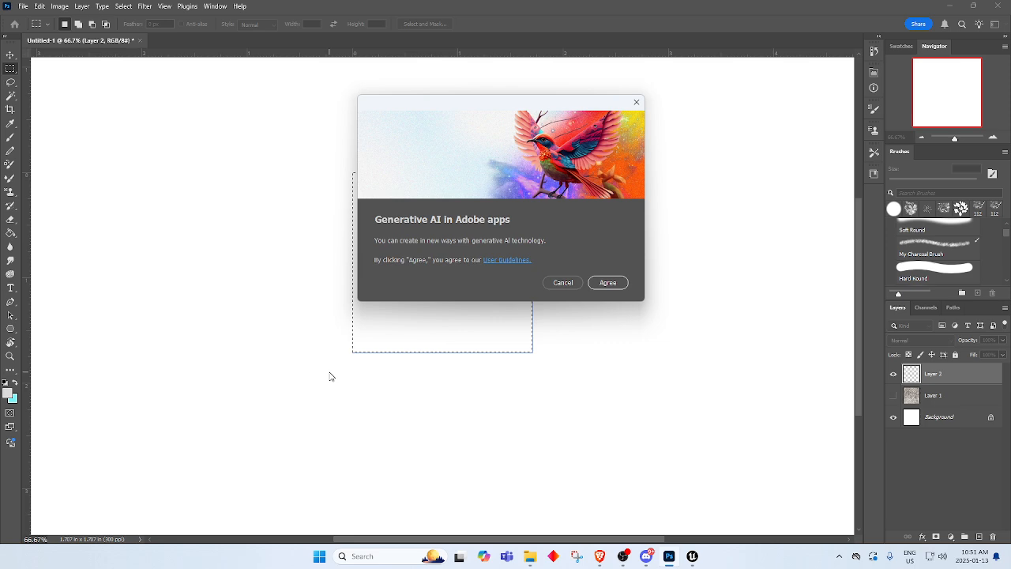
{"action": "left_click", "coordinate": [606, 282]}
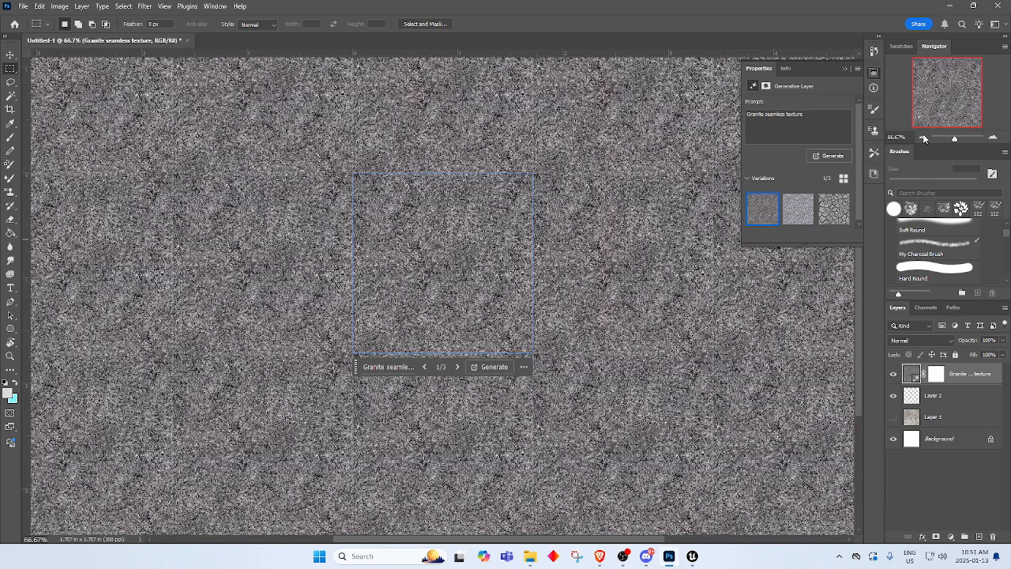
Compare the three generated granite variations as a repeating pattern, ending on the first one.
{"action": "left_click", "coordinate": [924, 138]}
{"action": "left_click", "coordinate": [923, 138]}
{"action": "left_click", "coordinate": [923, 138]}
{"action": "left_click", "coordinate": [923, 139]}
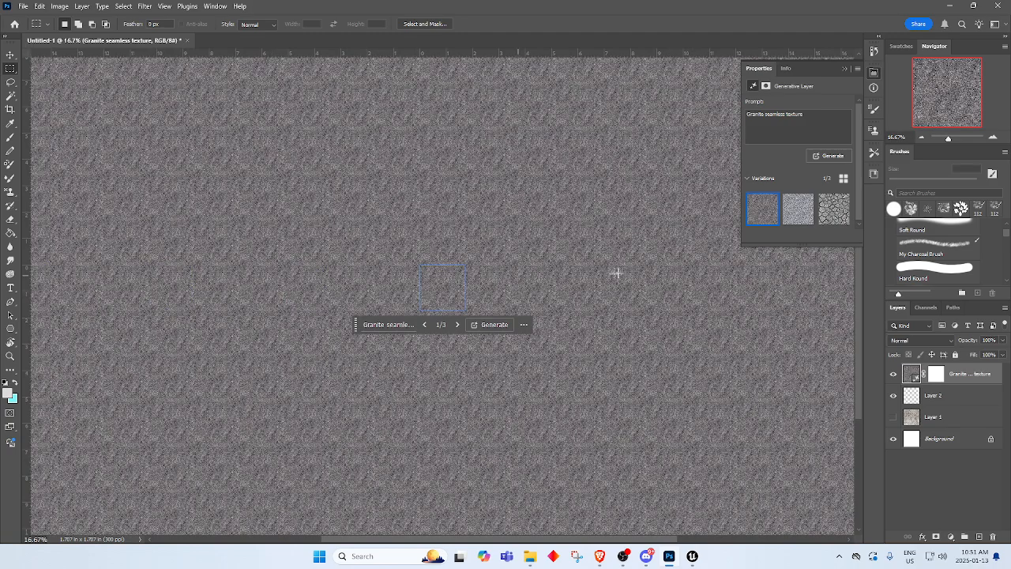
{"action": "left_click", "coordinate": [798, 216]}
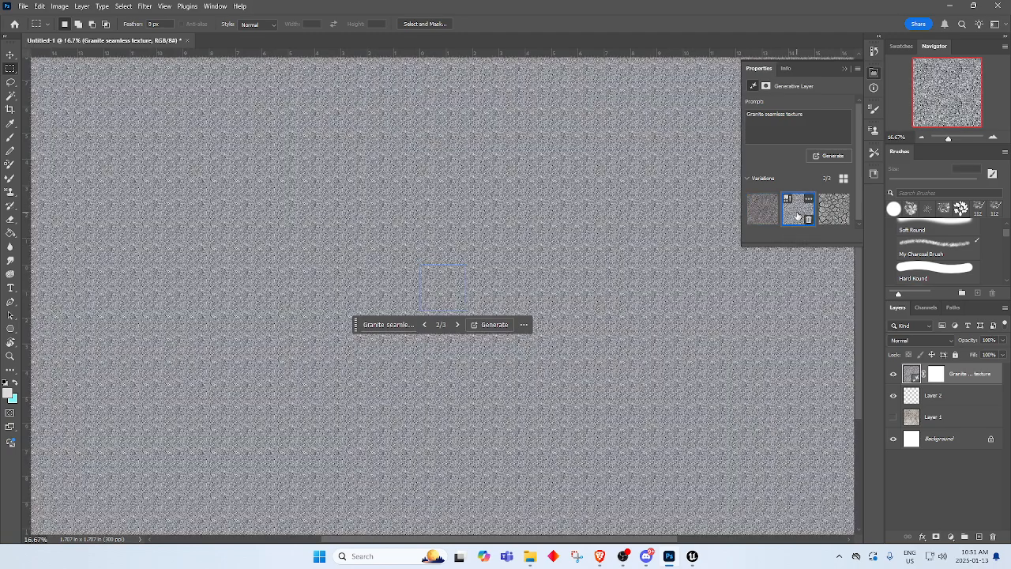
{"action": "left_click", "coordinate": [828, 215]}
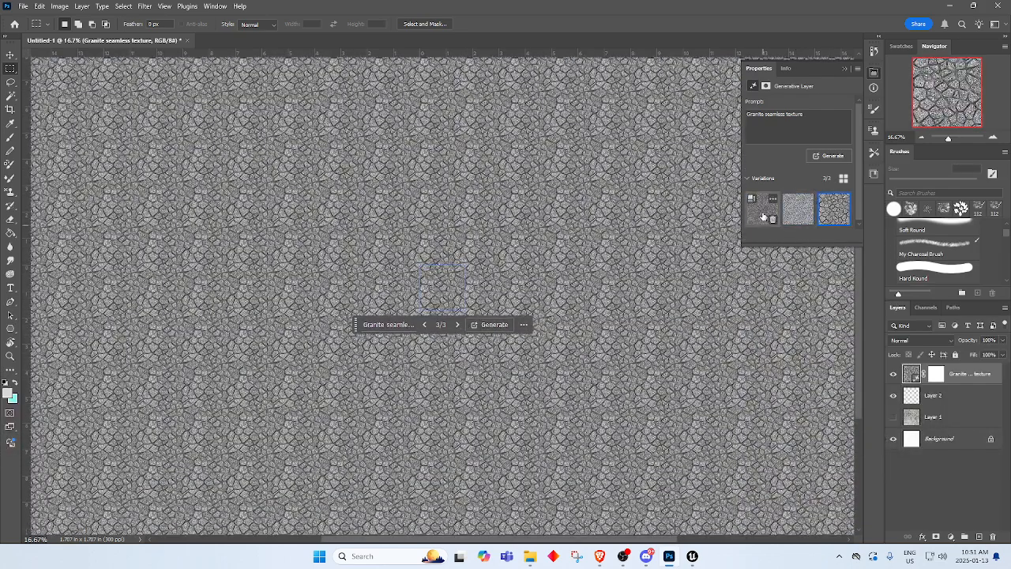
{"action": "left_click", "coordinate": [763, 212]}
Change the generative layer's prompt to "rock seamless texture" and generate new variations.
{"action": "double_click", "coordinate": [757, 117]}
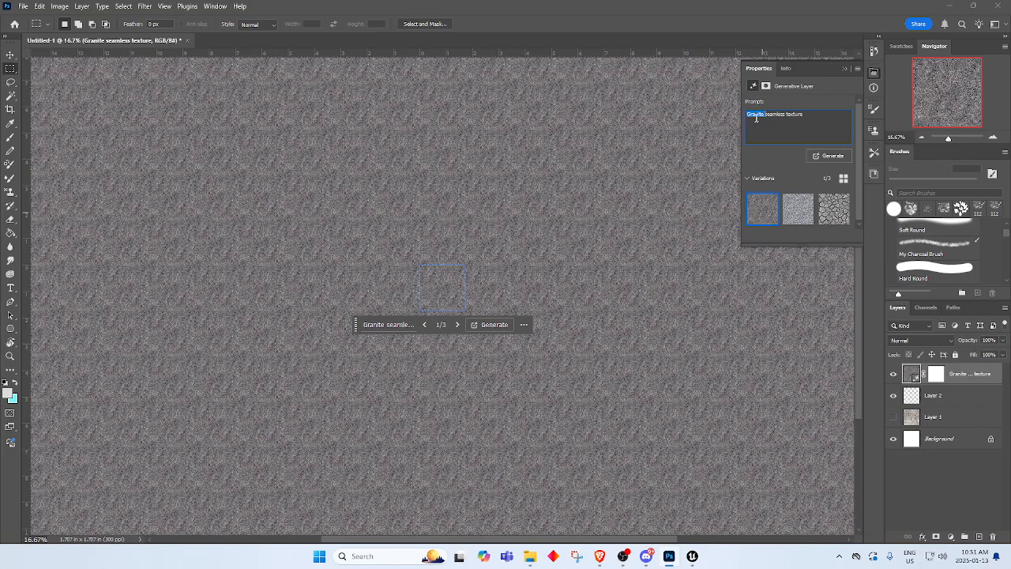
{"action": "type", "text": "rock"}
{"action": "key", "text": "Return"}
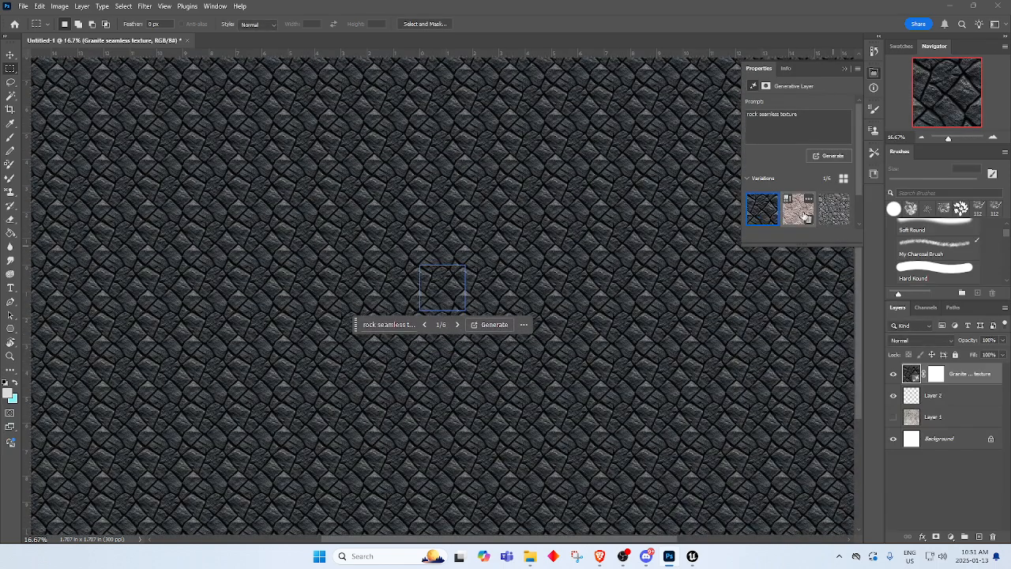
Preview the second and third rock variations and inspect the third one's tiling up close.
{"action": "left_click", "coordinate": [806, 216]}
{"action": "left_click", "coordinate": [828, 212]}
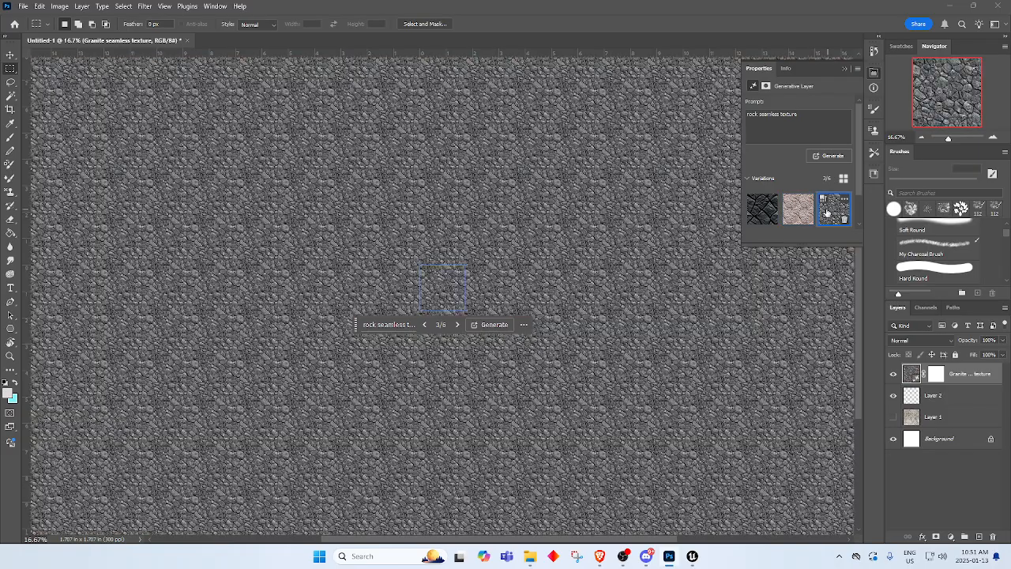
{"action": "key", "text": "ctrl+plus"}
{"action": "key", "text": "ctrl+plus"}
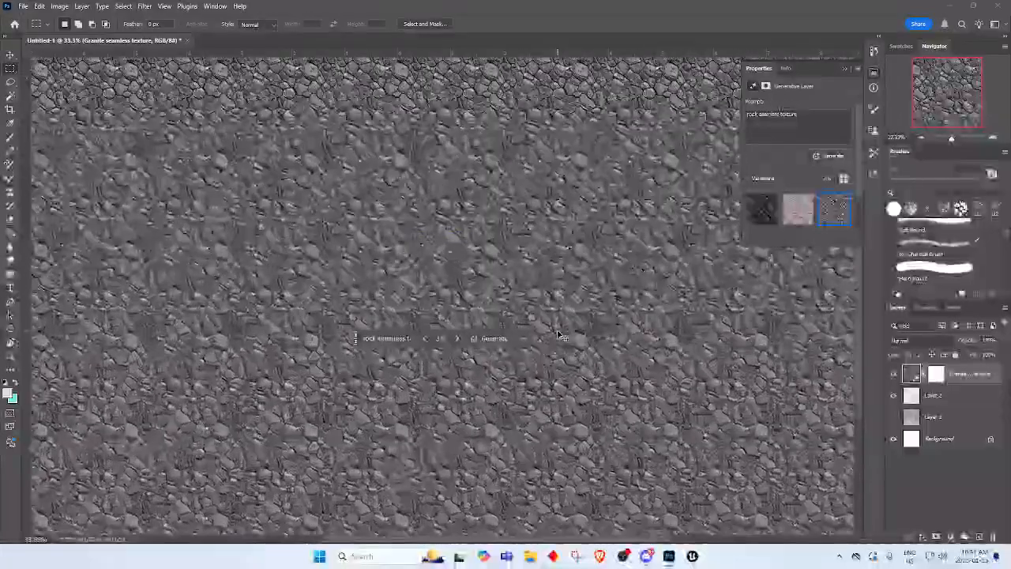
{"action": "key", "text": "ctrl+plus"}
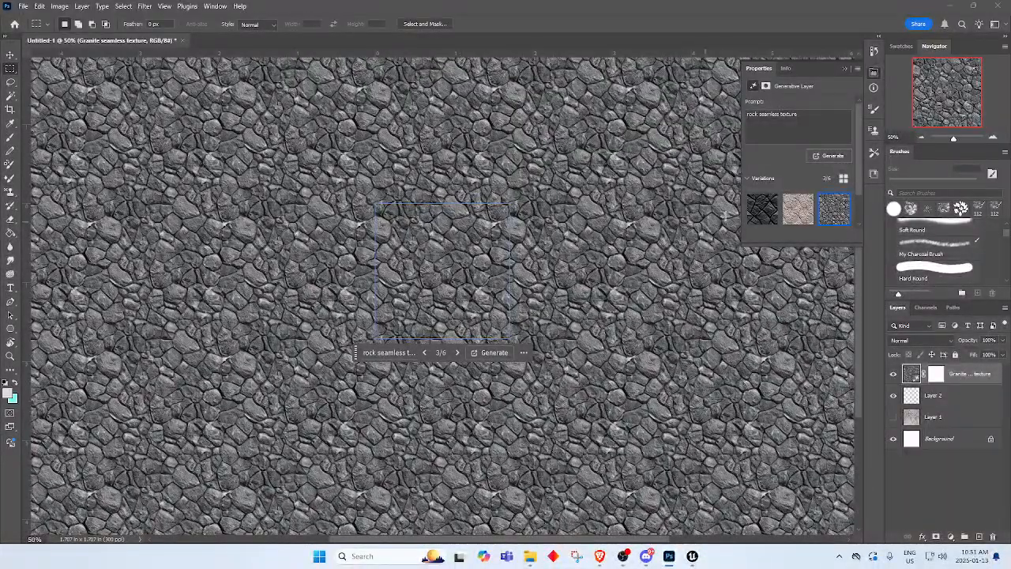
Change the generative layer's prompt to "marble seamless texture" and generate new variations.
{"action": "left_click_drag", "start_coordinate": [777, 114], "coordinate": [729, 113]}
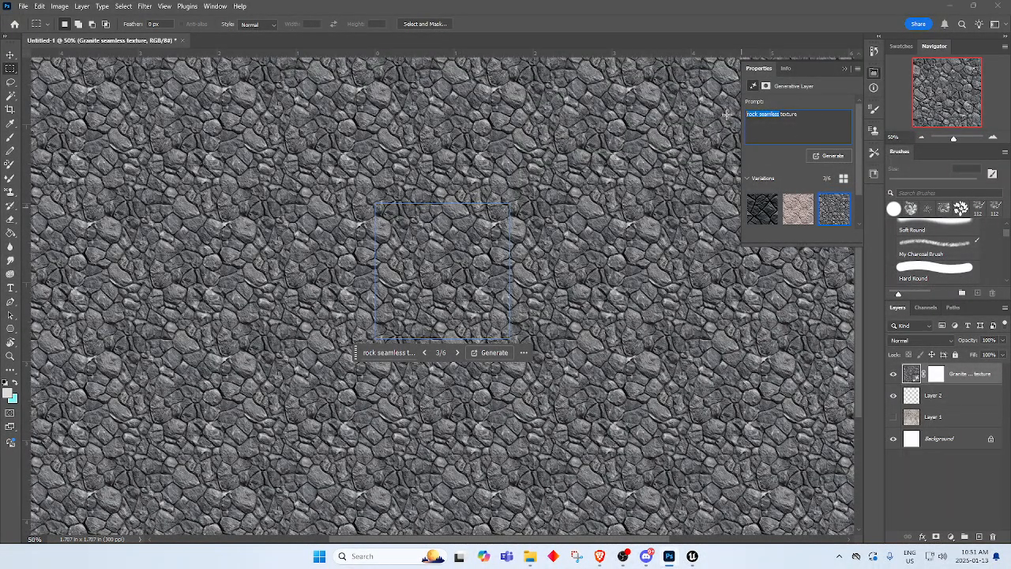
{"action": "left_click", "coordinate": [752, 116]}
{"action": "type", "text": "marble"}
{"action": "key", "text": "Return"}
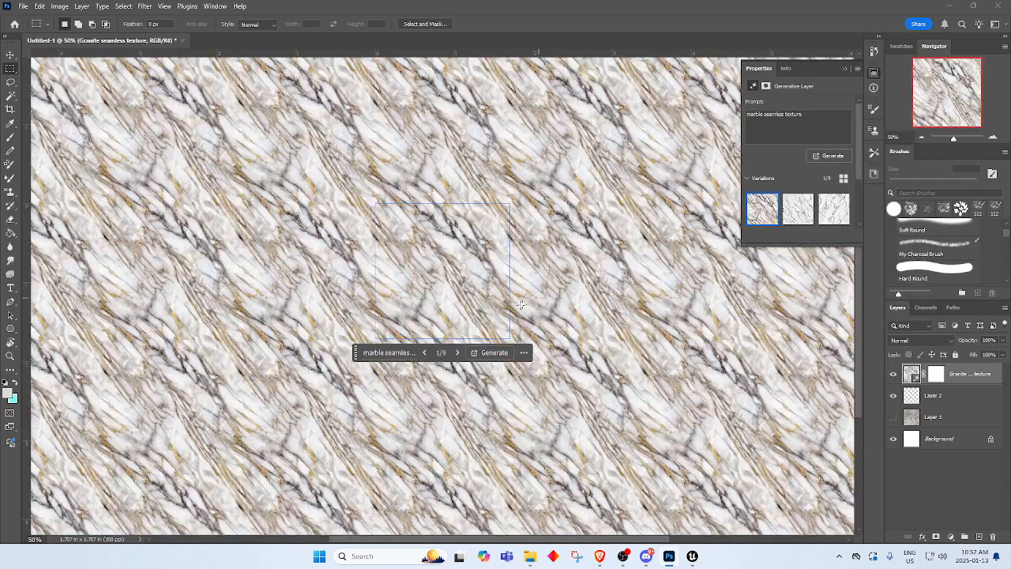
Compare the three marble variations for visible repetition, ending on the first one.
{"action": "scroll", "coordinate": [524, 374], "scroll_direction": "down", "scroll_amount": 5}
{"action": "scroll", "coordinate": [553, 371], "scroll_direction": "up", "scroll_amount": 4}
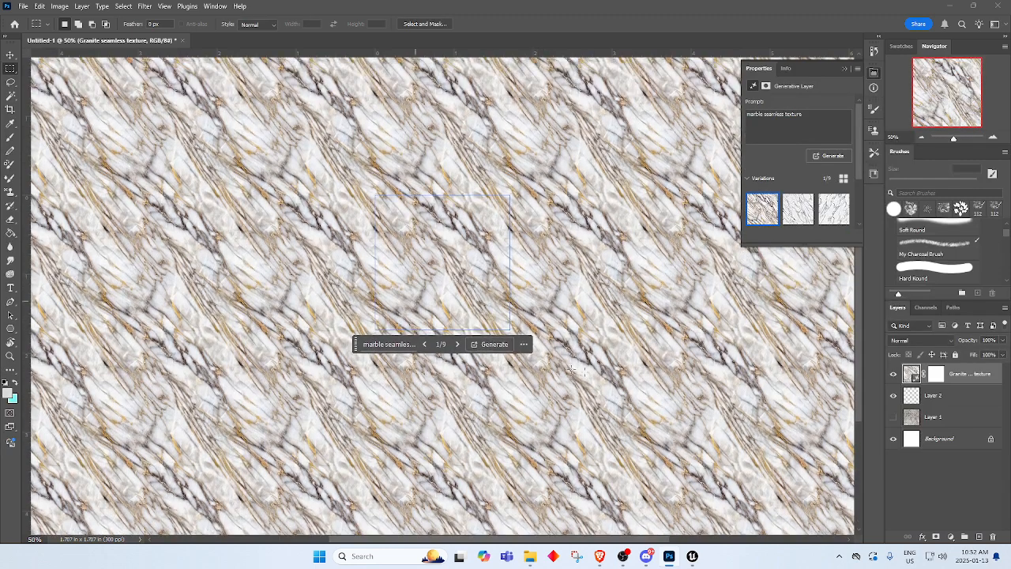
{"action": "left_click", "coordinate": [798, 207]}
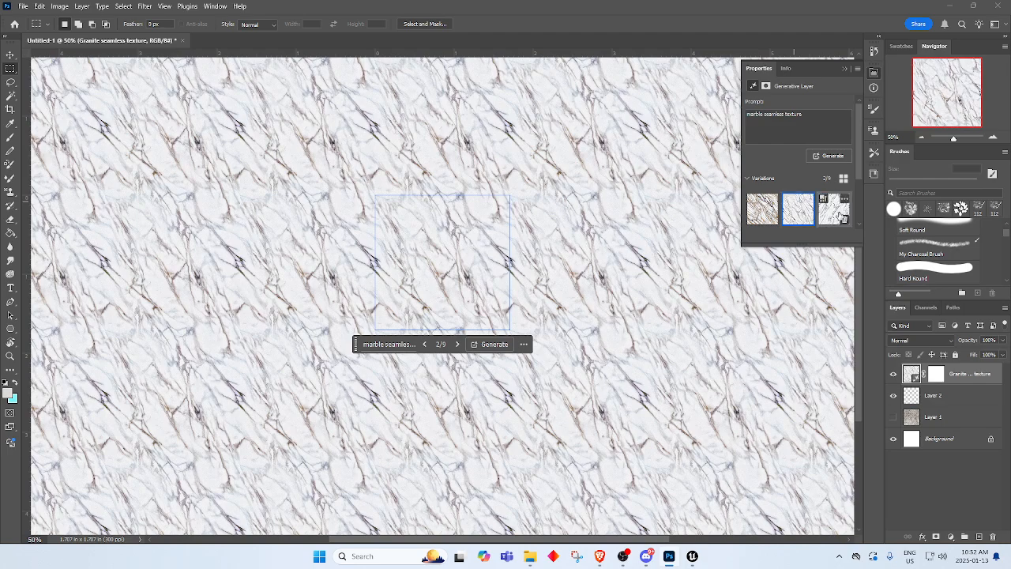
{"action": "left_click", "coordinate": [836, 211]}
{"action": "left_click", "coordinate": [764, 210]}
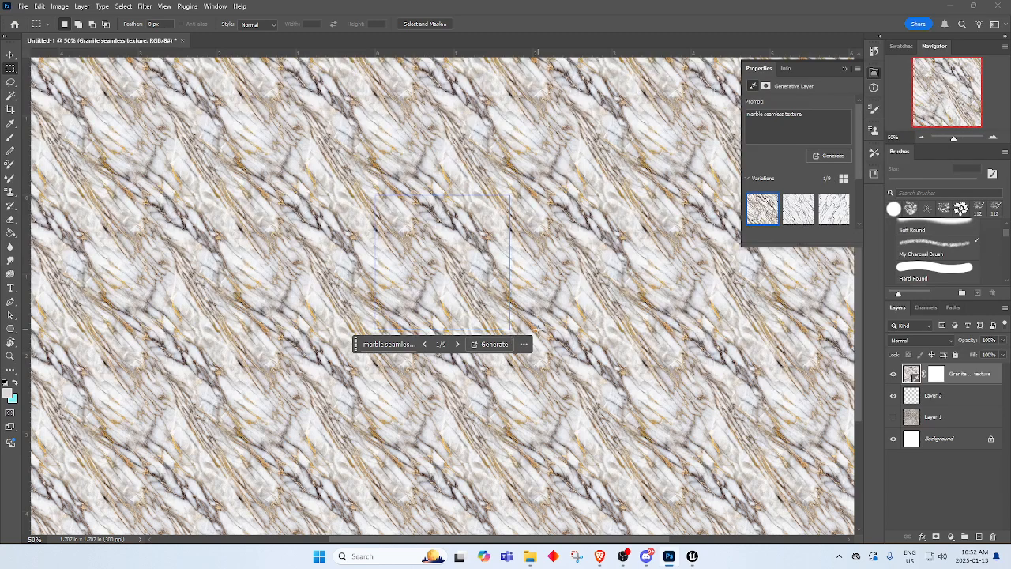
{"action": "scroll", "coordinate": [449, 287], "scroll_direction": "up", "scroll_amount": 3}
{"action": "scroll", "coordinate": [449, 287], "scroll_direction": "down", "scroll_amount": 2}
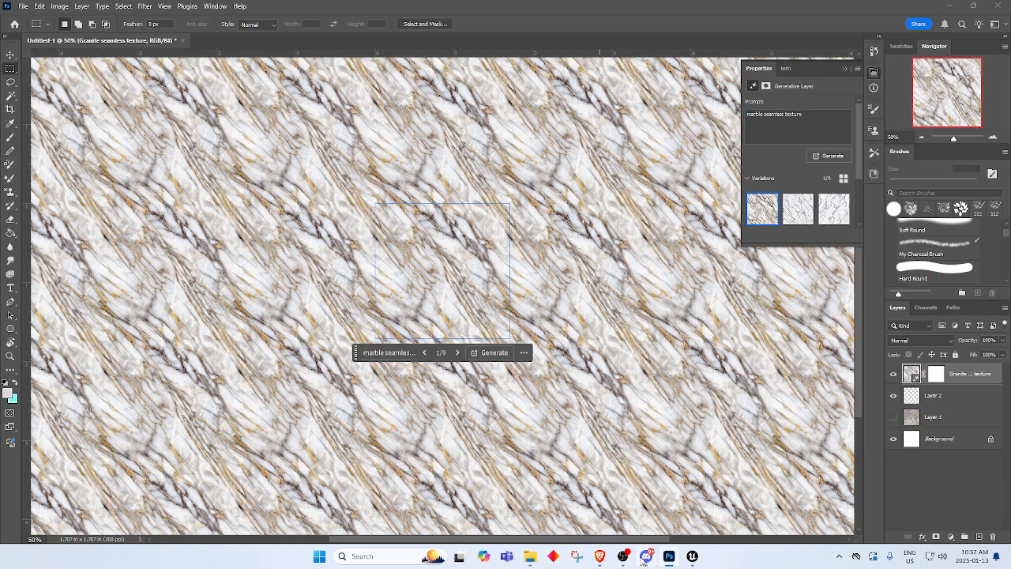
Check the class's general channel in Discord and return to Photoshop.
{"action": "left_click", "coordinate": [646, 556]}
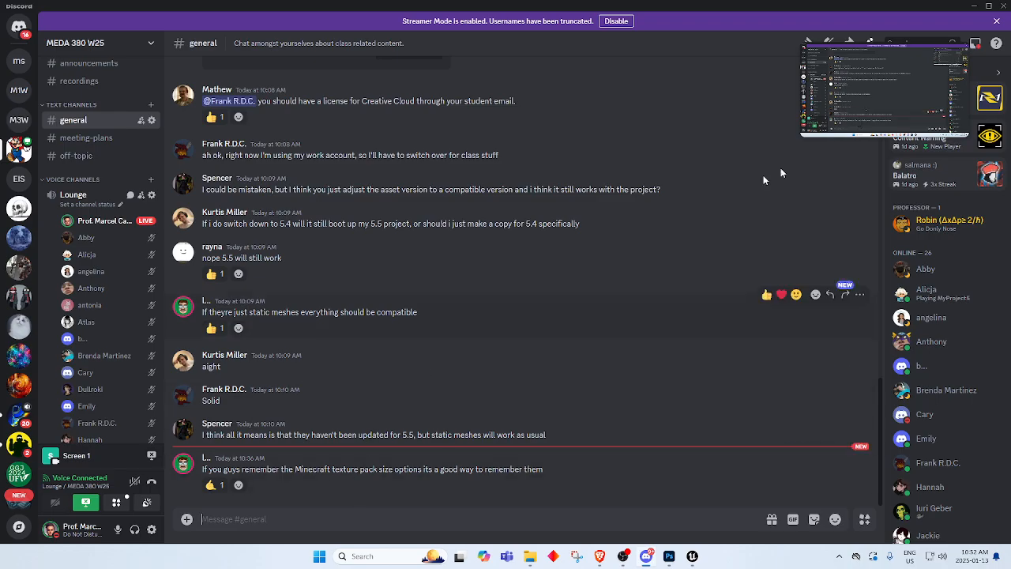
{"action": "left_click", "coordinate": [971, 6]}
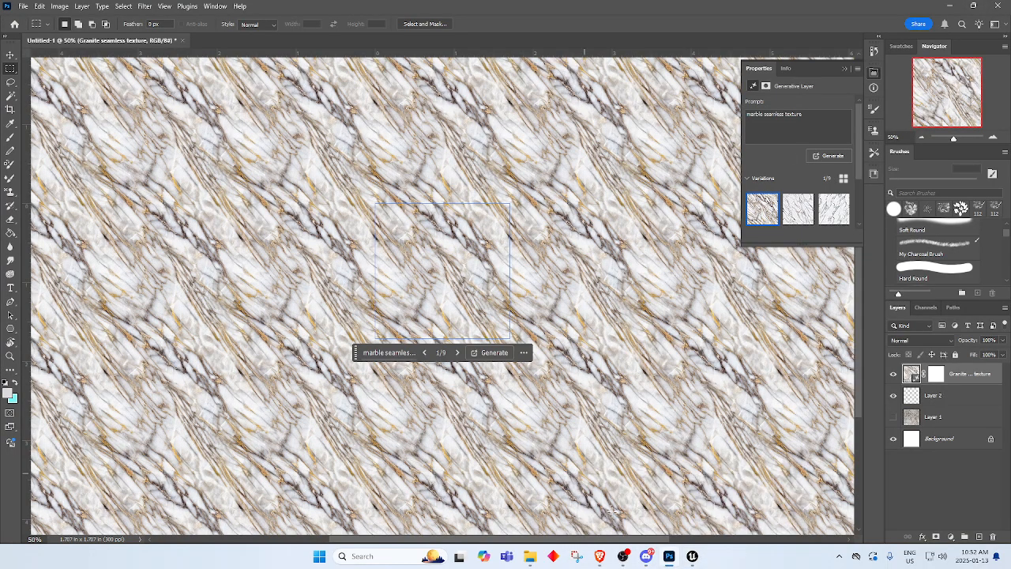
Switch to the M_RockFace material in Unreal Editor and align the Texture Sample node's RGB output with Base Color.
{"action": "mouse_move", "coordinate": [690, 557]}
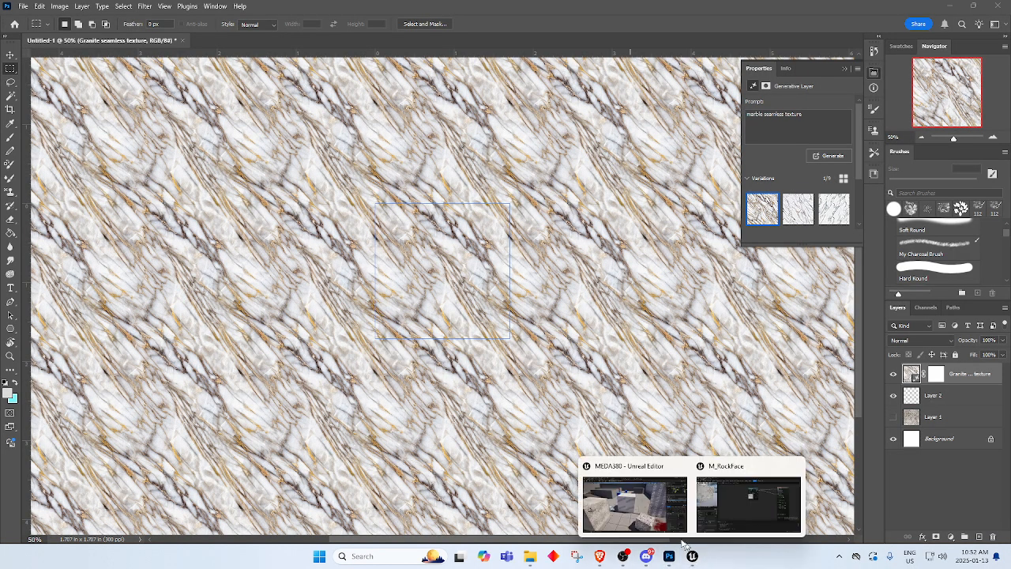
{"action": "left_click", "coordinate": [723, 510]}
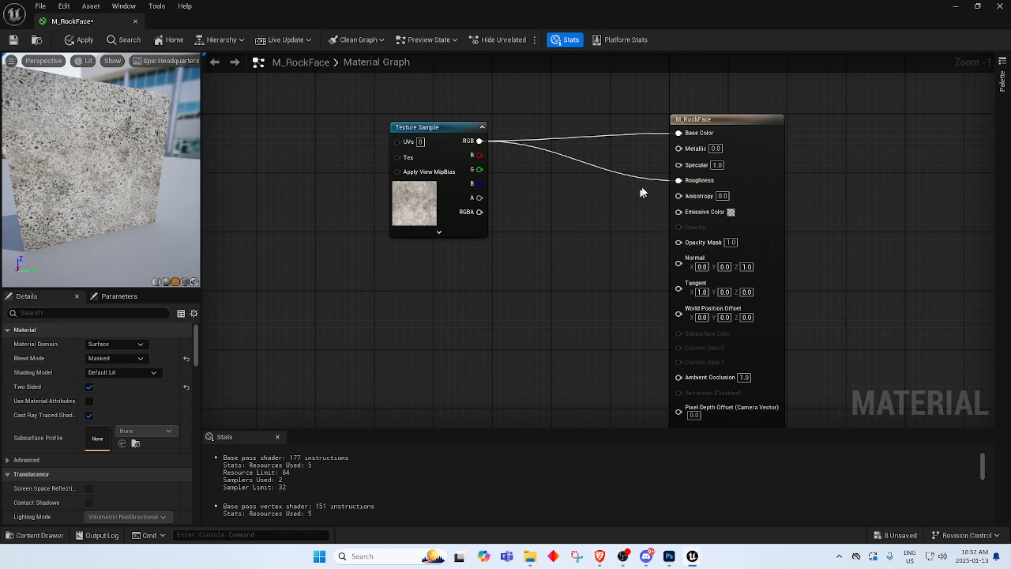
{"action": "left_click_drag", "start_coordinate": [444, 130], "coordinate": [448, 122]}
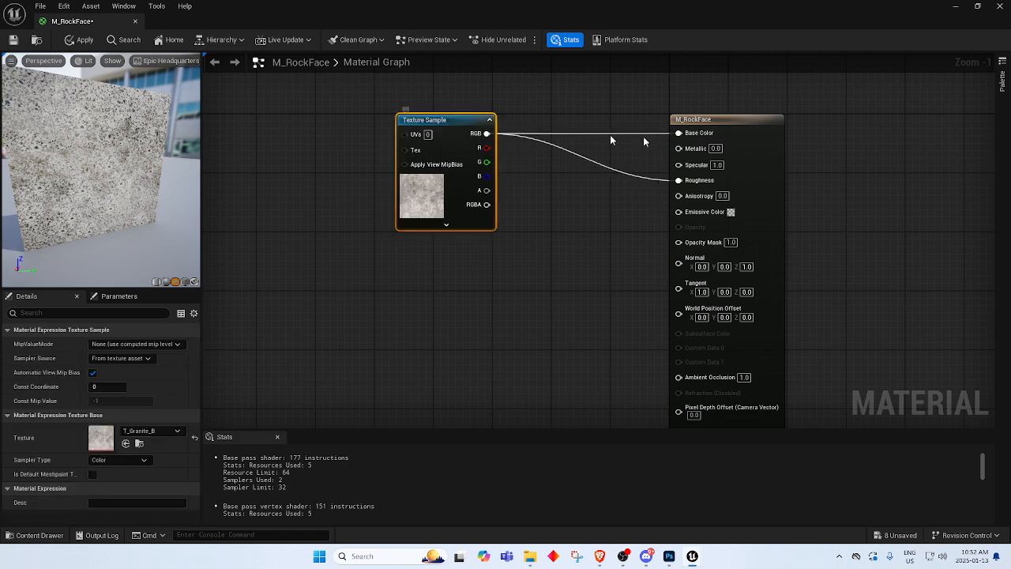
{"action": "right_click_drag", "start_coordinate": [520, 309], "coordinate": [521, 242]}
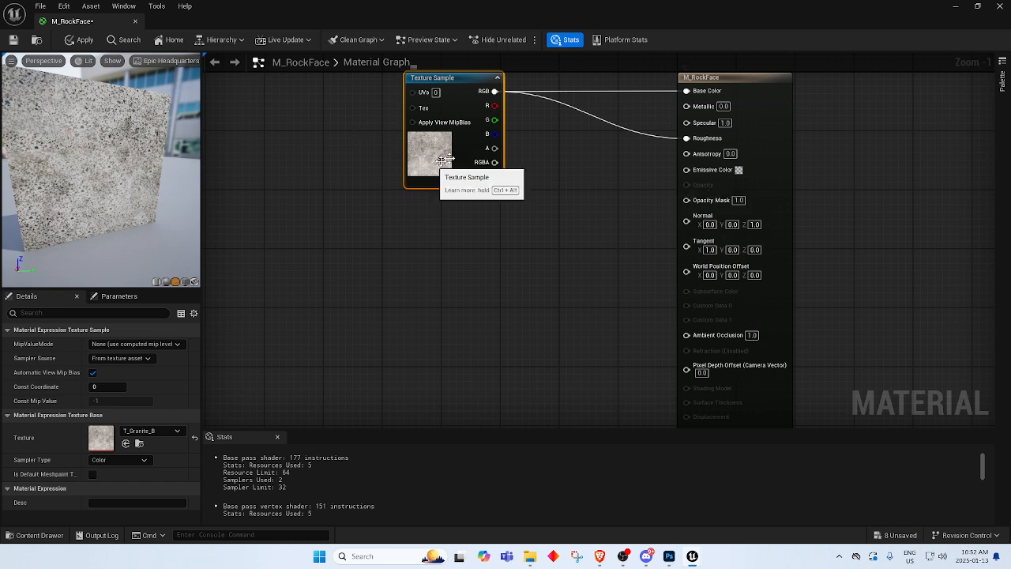
Minimize the open windows, search Windows for "desi" and launch Adobe Substance 3D Designer.
{"action": "left_click", "coordinate": [956, 7]}
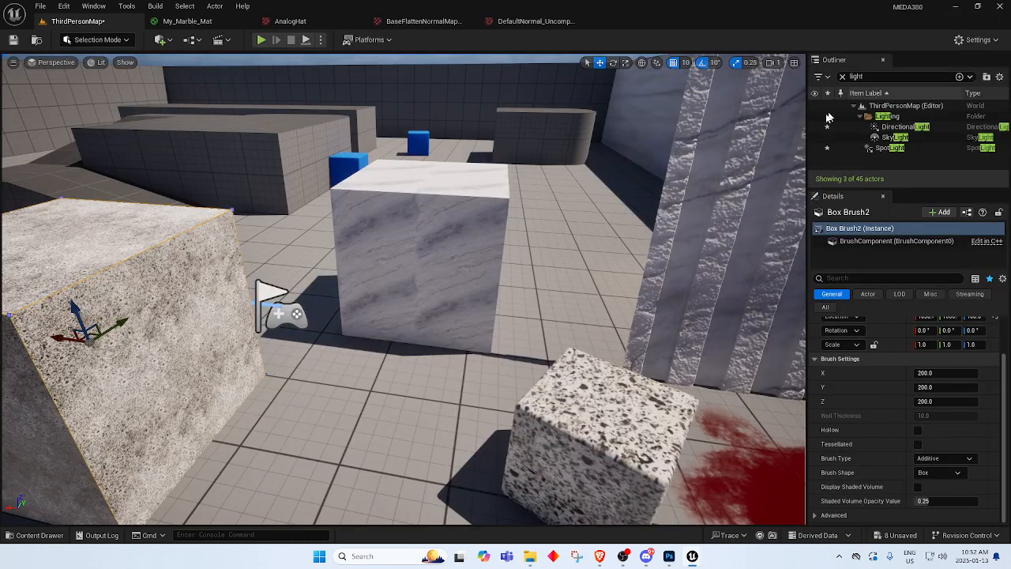
{"action": "left_click", "coordinate": [957, 7]}
{"action": "left_click", "coordinate": [956, 9]}
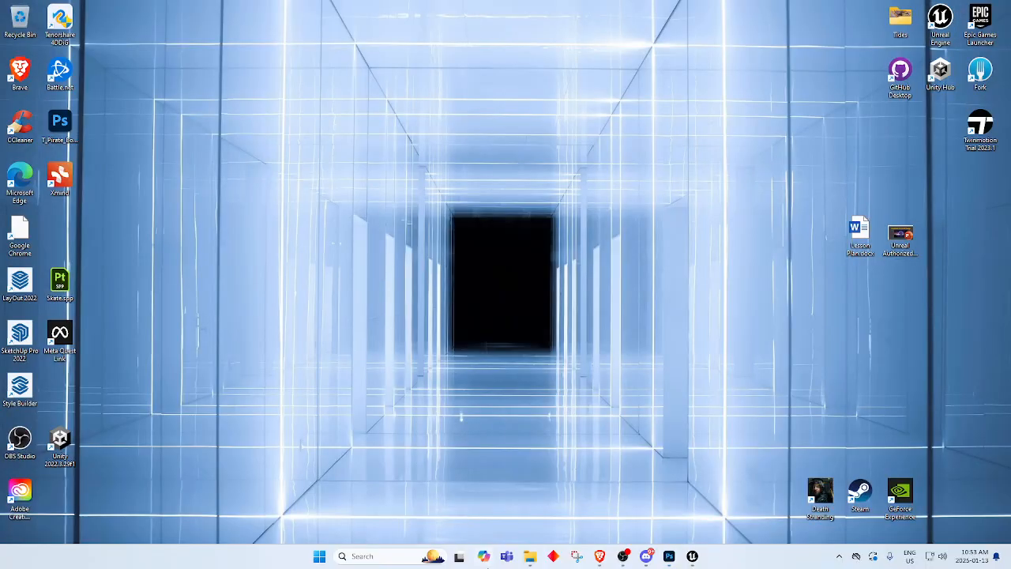
{"action": "left_click", "coordinate": [402, 551]}
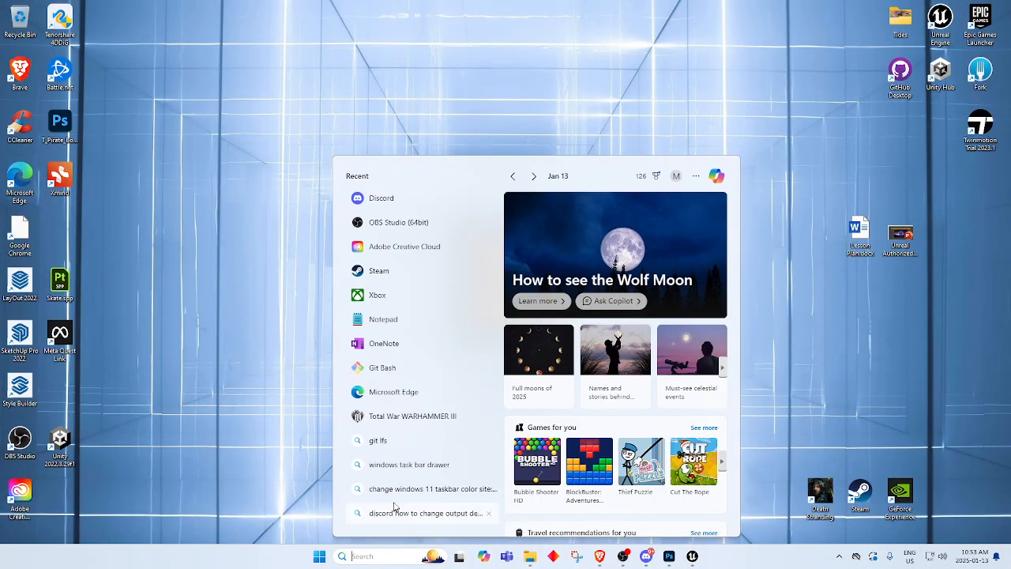
{"action": "type", "text": "desi"}
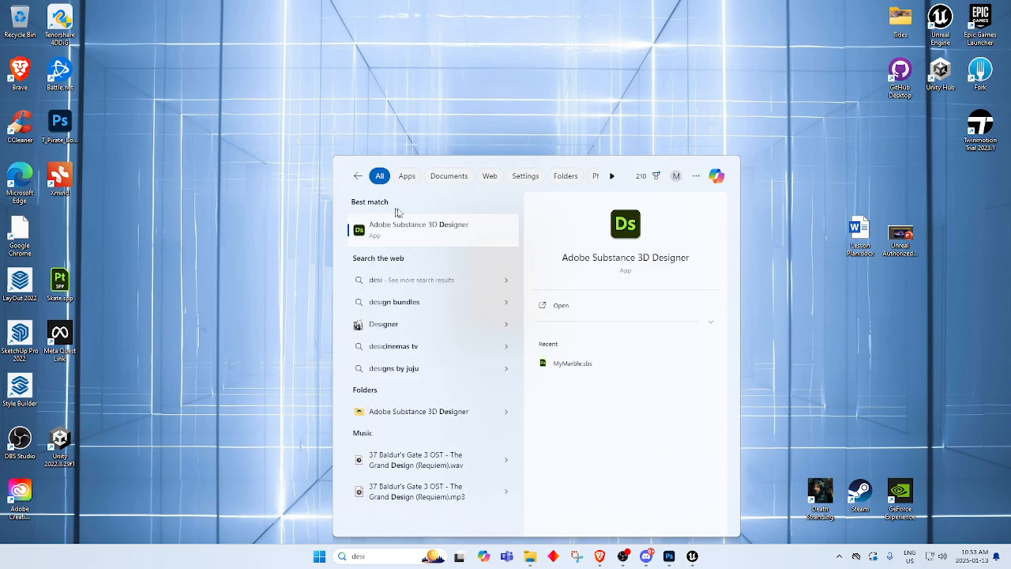
{"action": "left_click", "coordinate": [430, 230]}
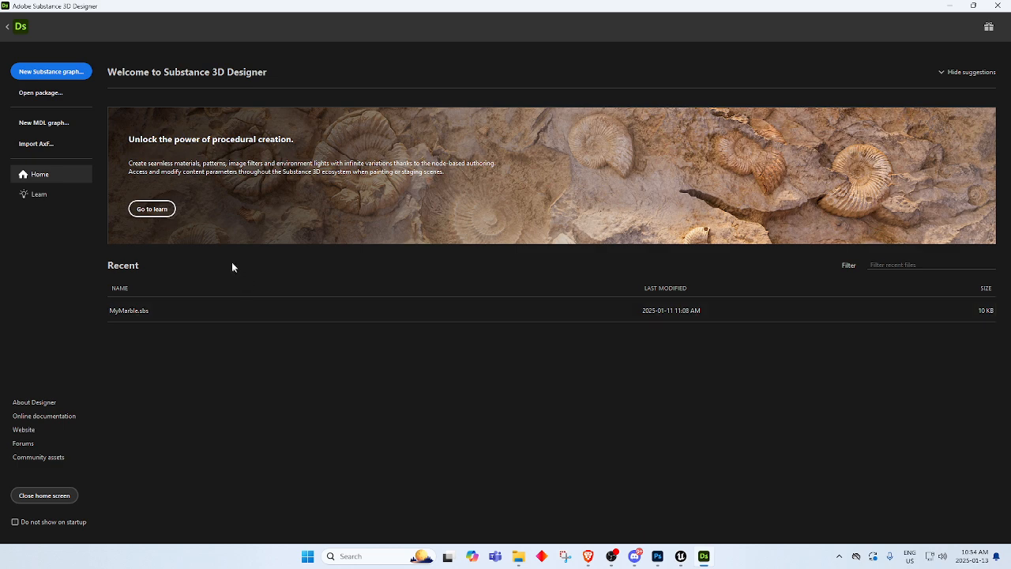
Start a new Substance graph from the Empty template and name it MyGranite.
{"action": "left_click", "coordinate": [57, 75]}
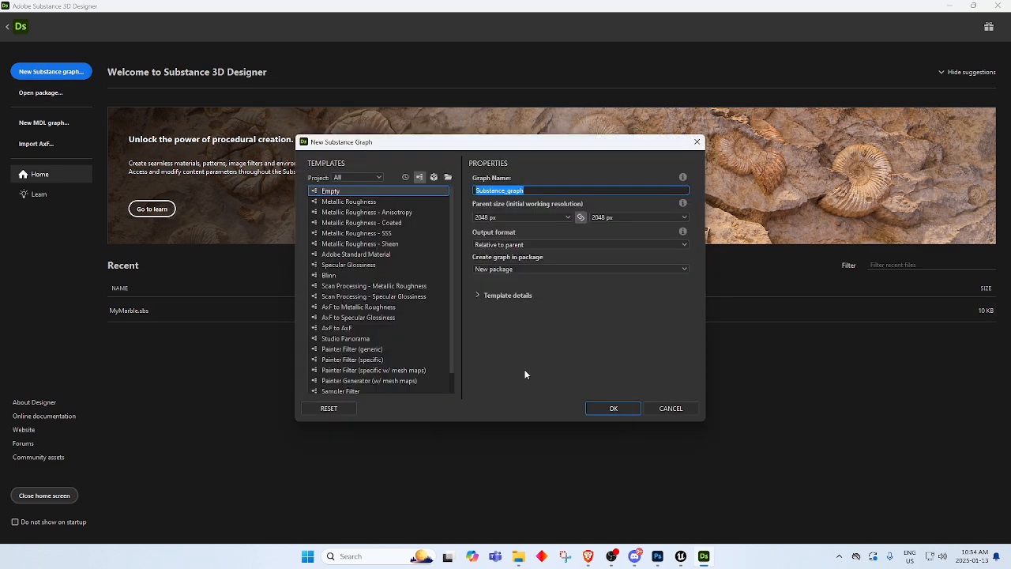
{"action": "left_click", "coordinate": [376, 194]}
{"action": "key", "text": "Tab"}
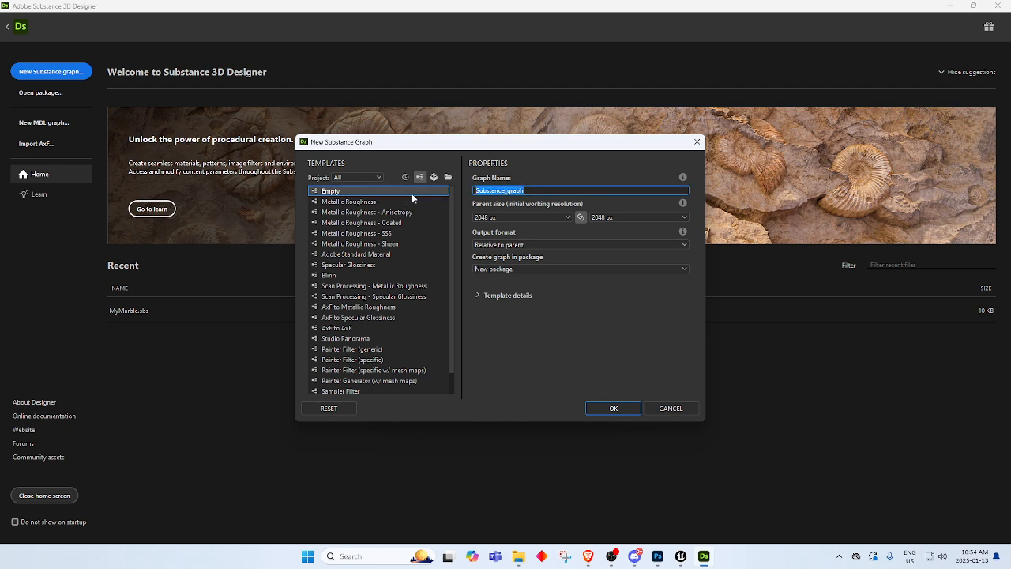
{"action": "type", "text": "MyGranite"}
Set the new graph's parent size to 2048 px and create it in a new package.
{"action": "left_click", "coordinate": [568, 219]}
{"action": "left_click", "coordinate": [568, 218]}
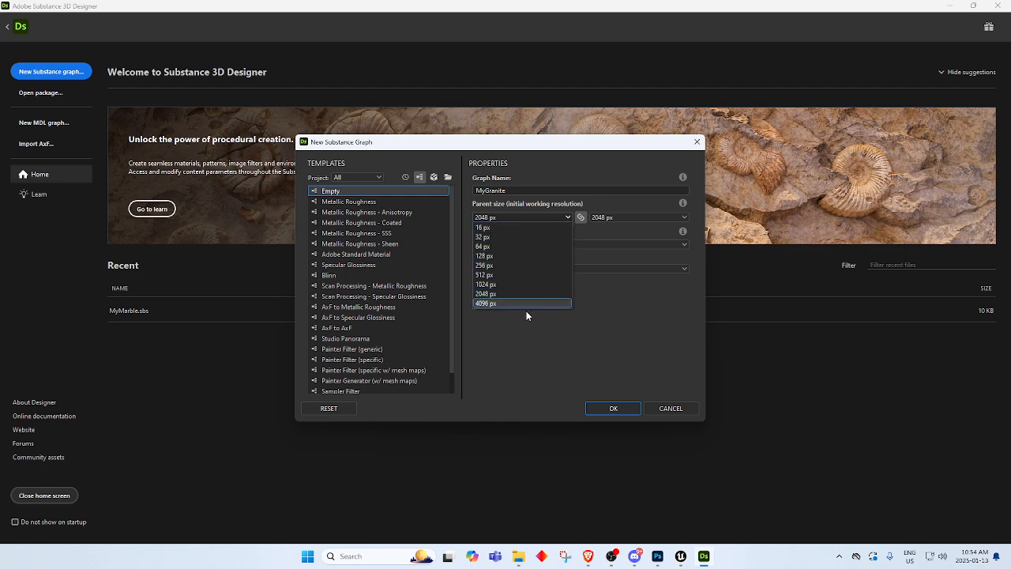
{"action": "left_click", "coordinate": [566, 354]}
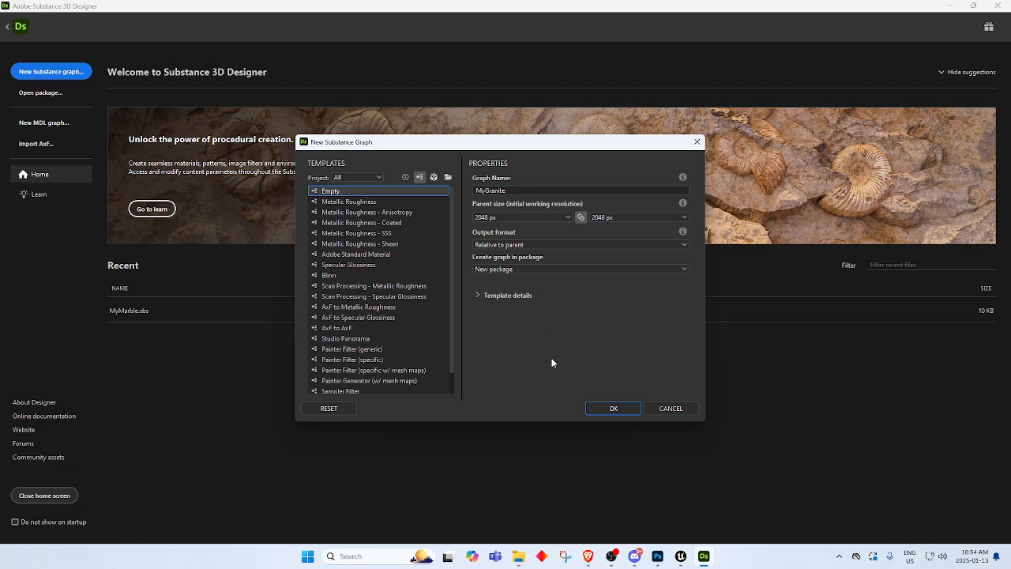
{"action": "left_click", "coordinate": [566, 217]}
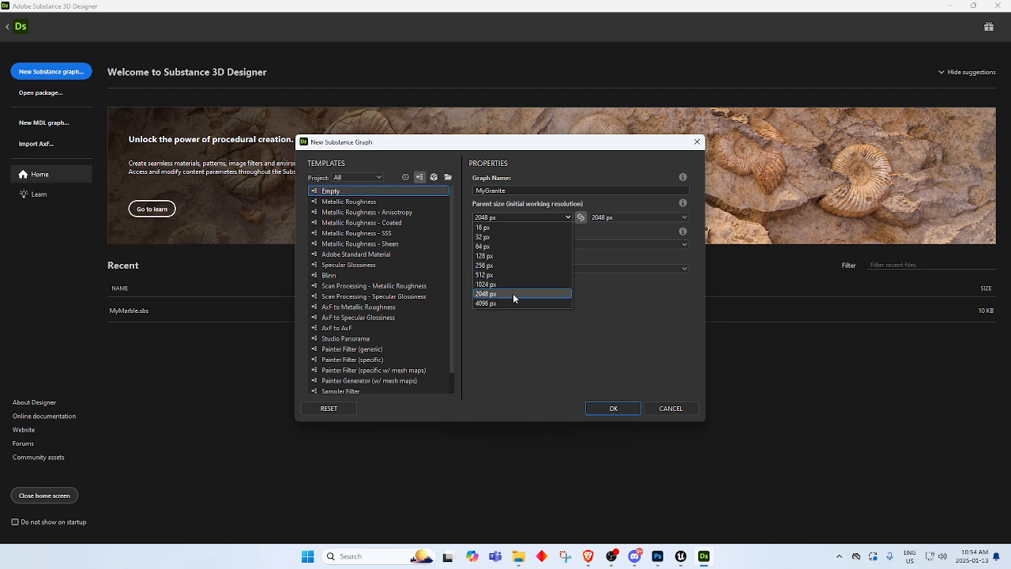
{"action": "left_click", "coordinate": [511, 299]}
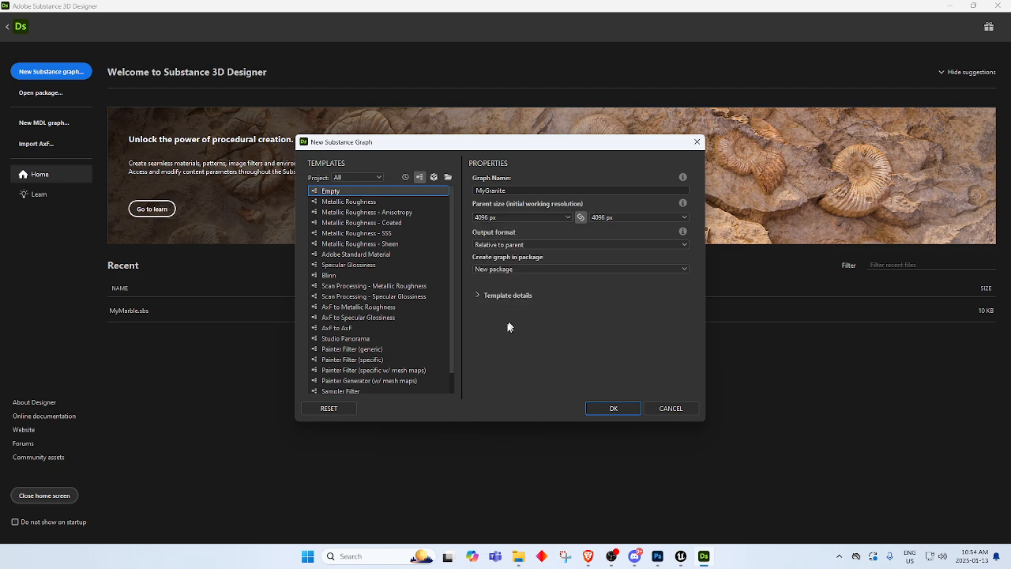
{"action": "left_click", "coordinate": [568, 217]}
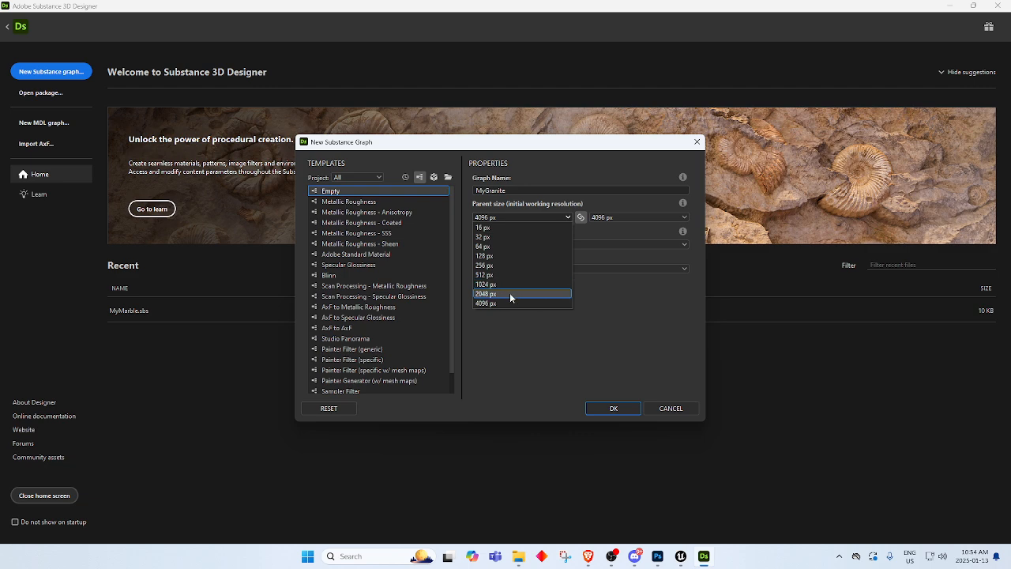
{"action": "left_click", "coordinate": [512, 294]}
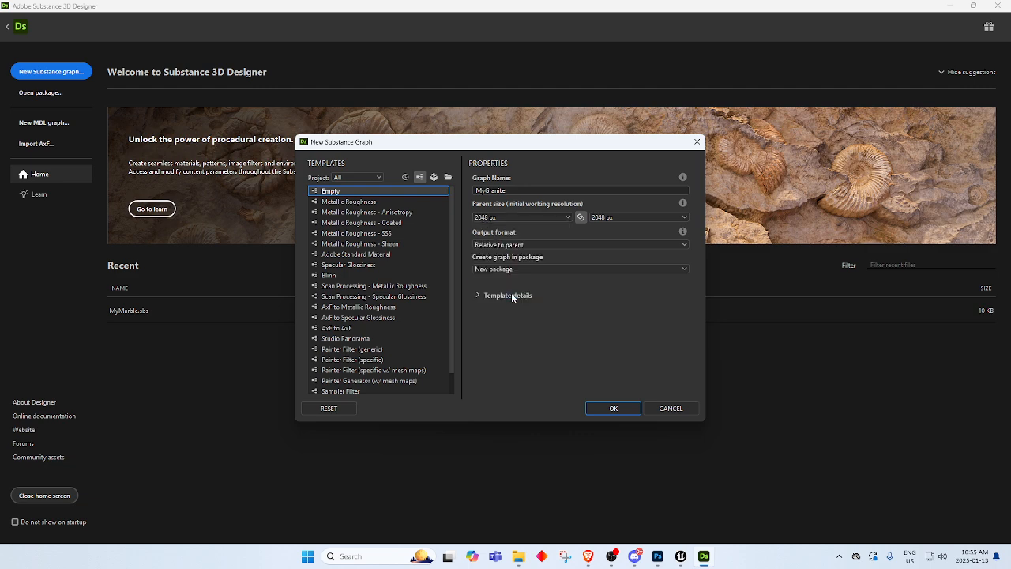
{"action": "left_click", "coordinate": [501, 218]}
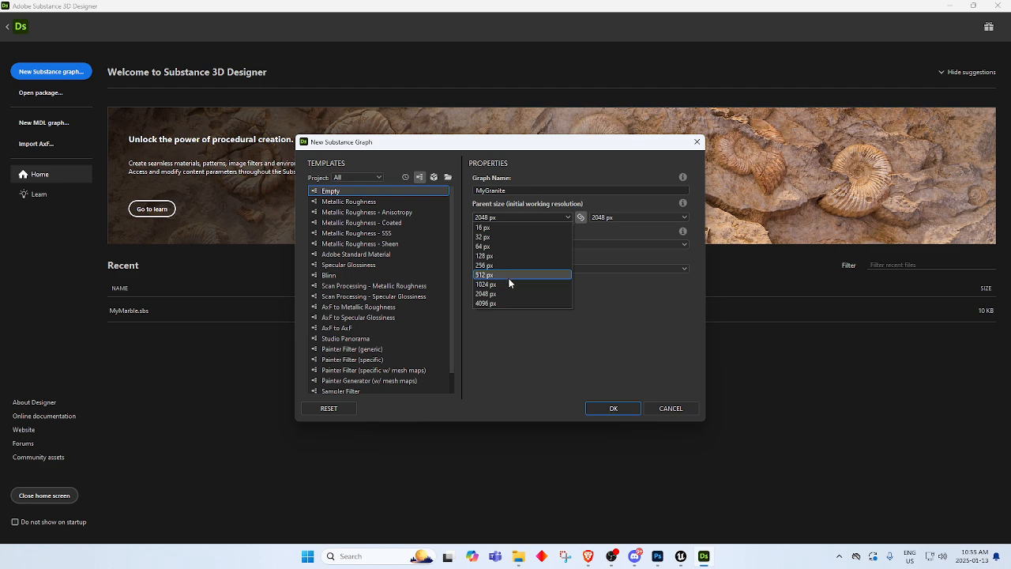
{"action": "left_click", "coordinate": [587, 343]}
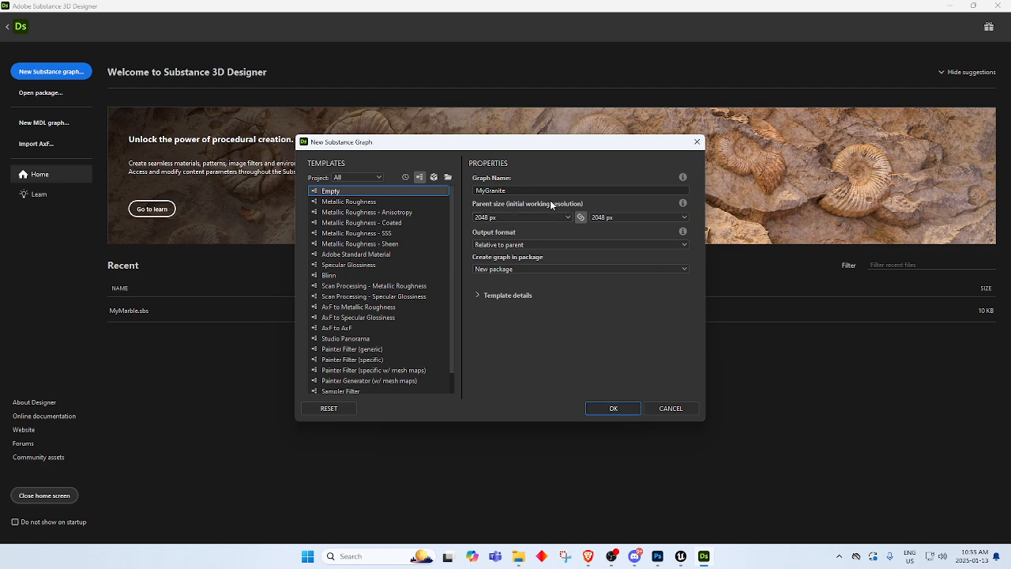
{"action": "left_click", "coordinate": [627, 410]}
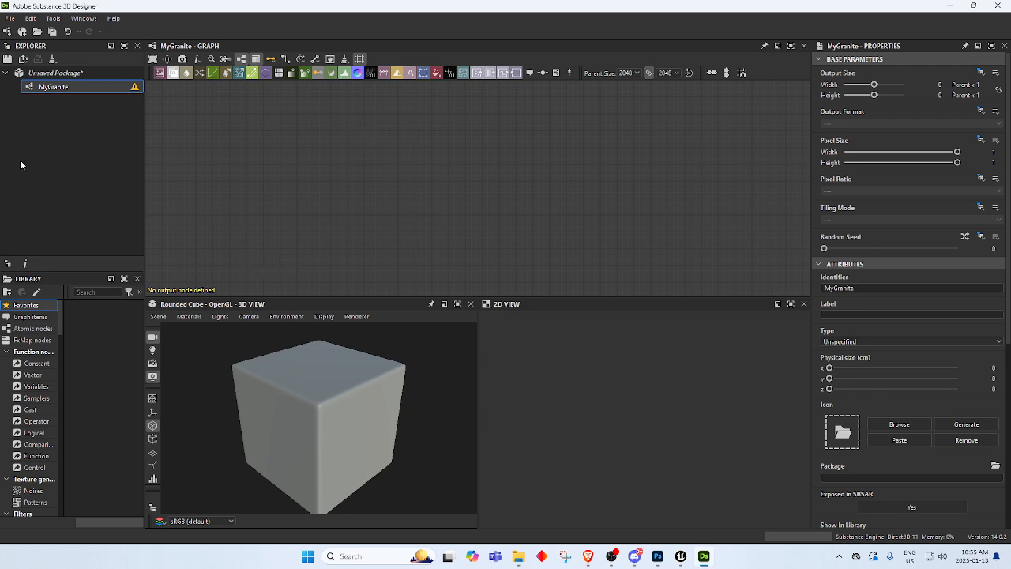
View the properties of the unsaved package and of its MyGranite graph.
{"action": "left_click", "coordinate": [7, 20]}
{"action": "mouse_move", "coordinate": [87, 19]}
{"action": "left_click", "coordinate": [22, 155]}
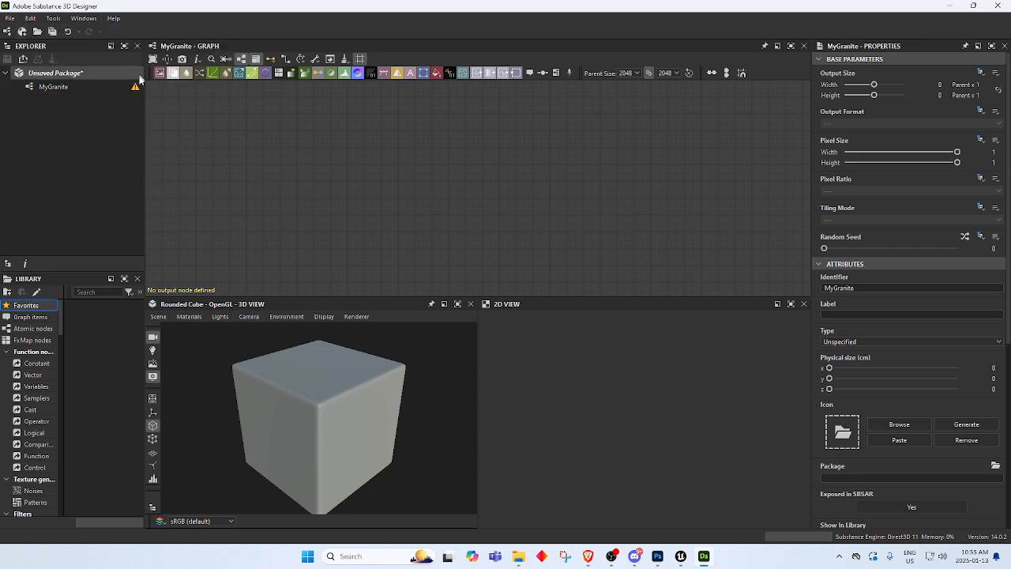
{"action": "left_click", "coordinate": [60, 76]}
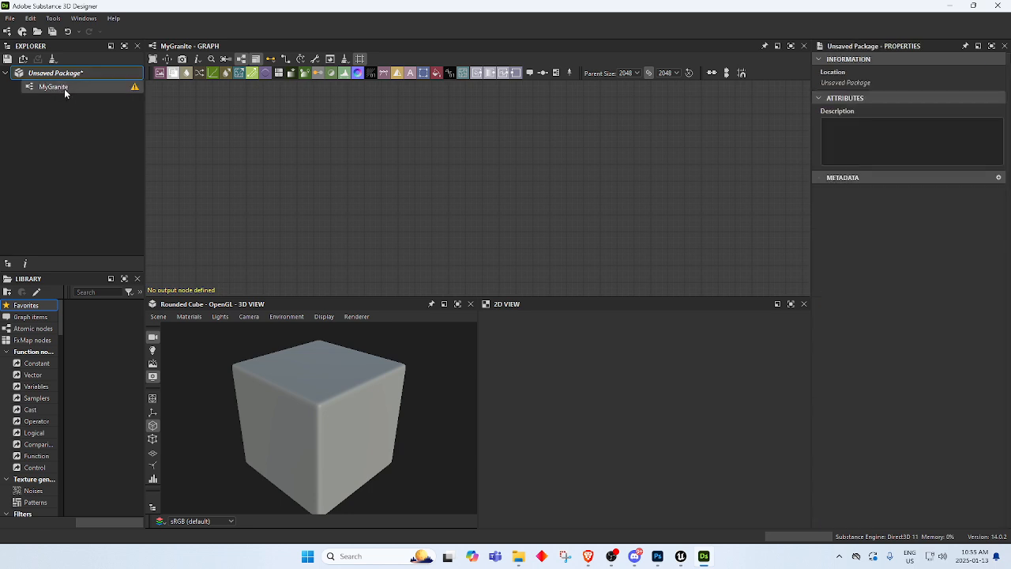
{"action": "left_click", "coordinate": [70, 87]}
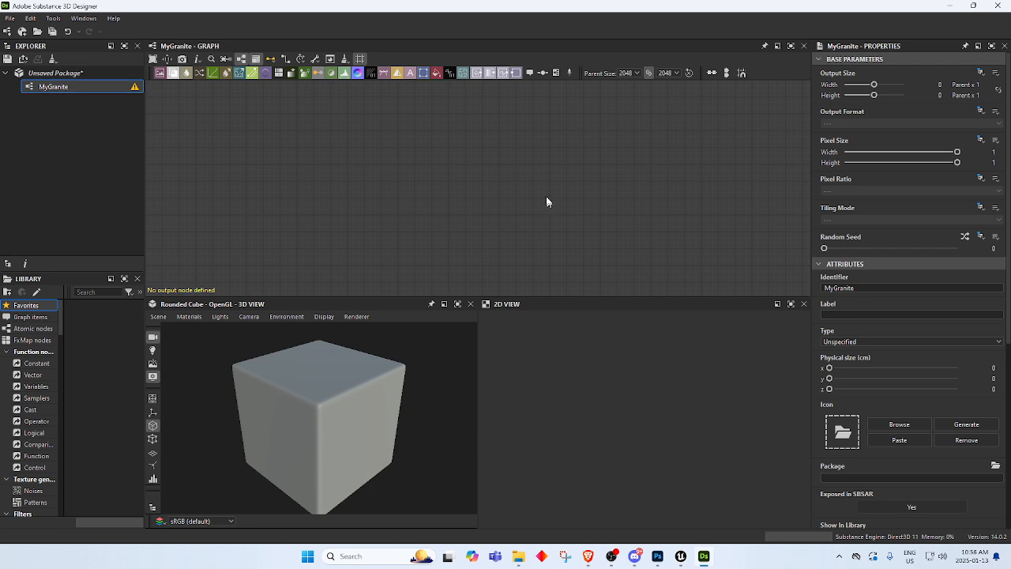
Switch to Unreal Editor, look over the My_Marble_Mat material graph and return to Substance 3D Designer.
{"action": "left_click", "coordinate": [682, 556]}
{"action": "left_click", "coordinate": [226, 21]}
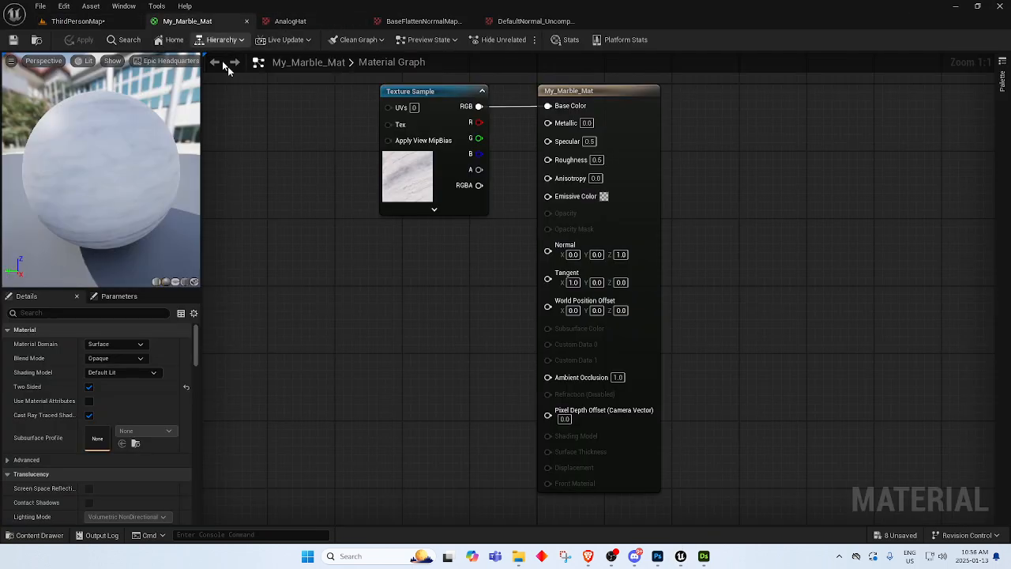
{"action": "scroll", "coordinate": [387, 273], "scroll_direction": "down", "scroll_amount": 5}
{"action": "right_click_drag", "start_coordinate": [482, 376], "coordinate": [702, 356]}
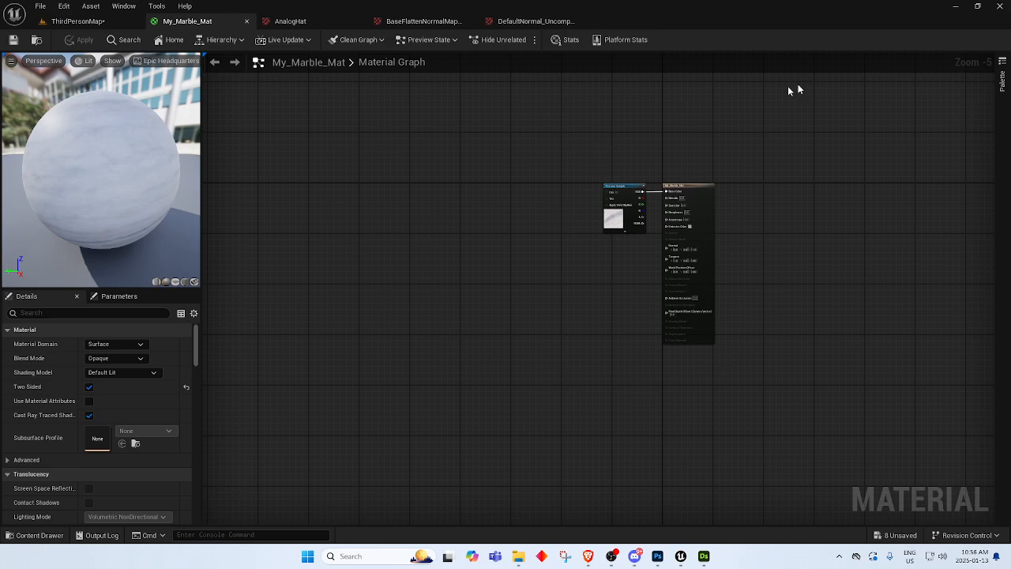
{"action": "left_click", "coordinate": [956, 6]}
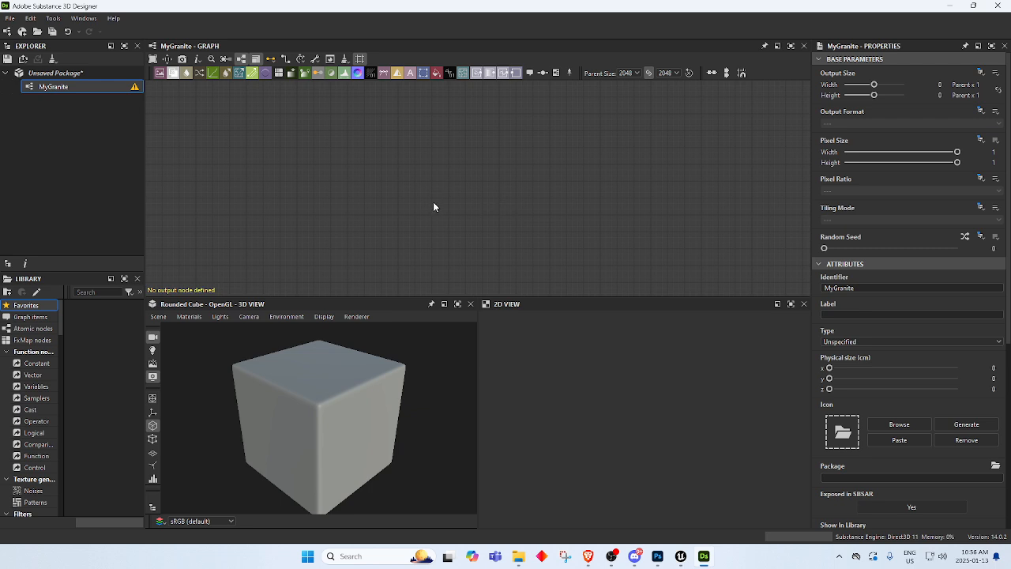
Look through the graph's list of available nodes, inspect the 3D preview cube and widen the library's category list.
{"action": "key", "text": "space"}
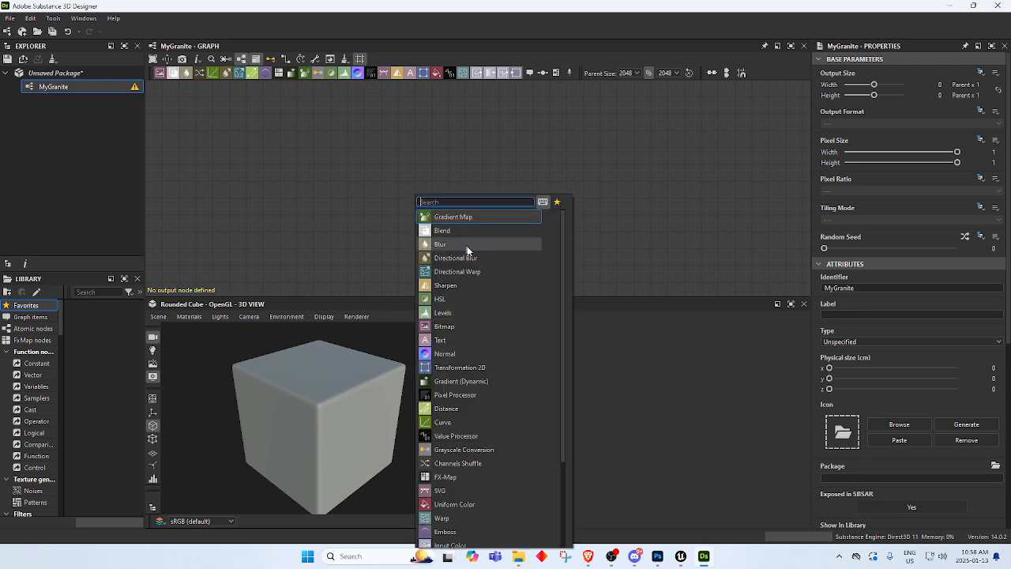
{"action": "left_click", "coordinate": [294, 199]}
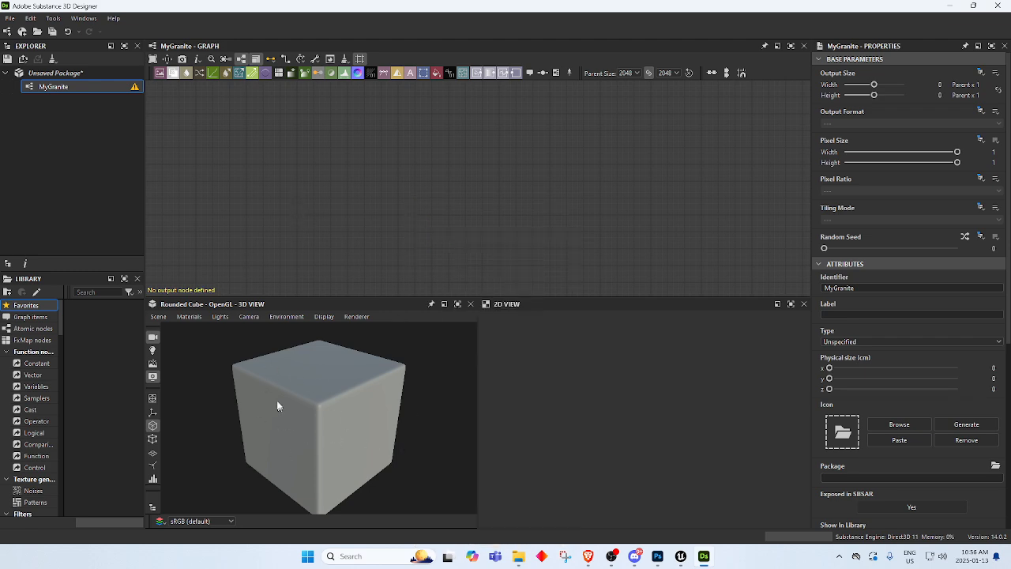
{"action": "left_click_drag", "start_coordinate": [276, 406], "coordinate": [274, 366]}
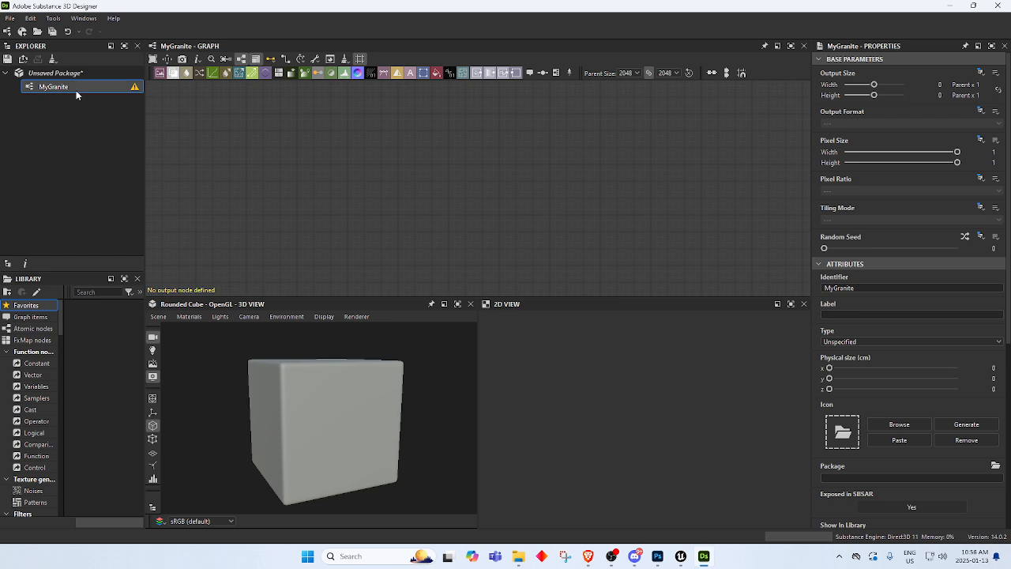
{"action": "left_click_drag", "start_coordinate": [63, 325], "coordinate": [115, 323]}
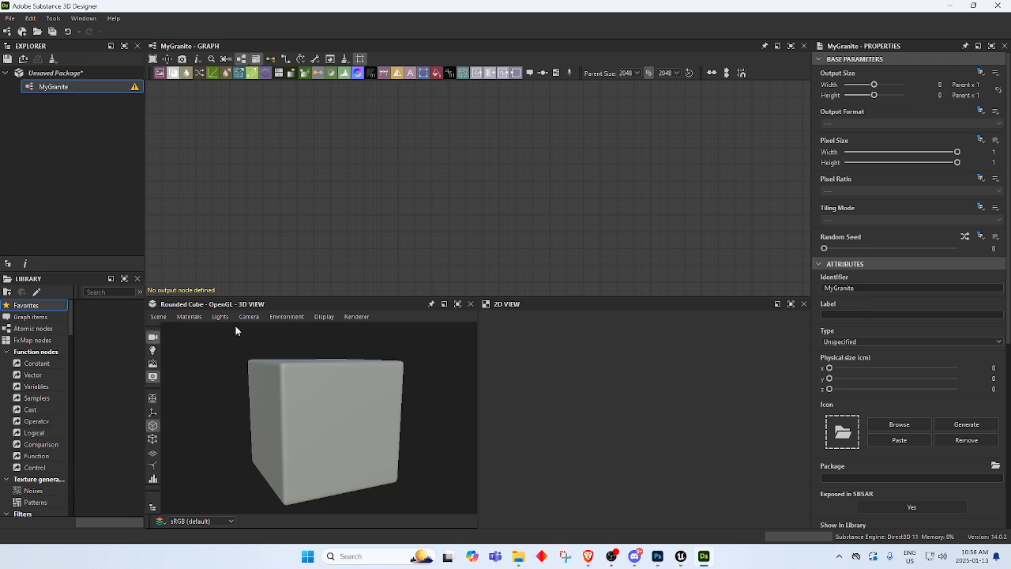
{"action": "left_click", "coordinate": [93, 182]}
{"action": "right_click", "coordinate": [321, 171]}
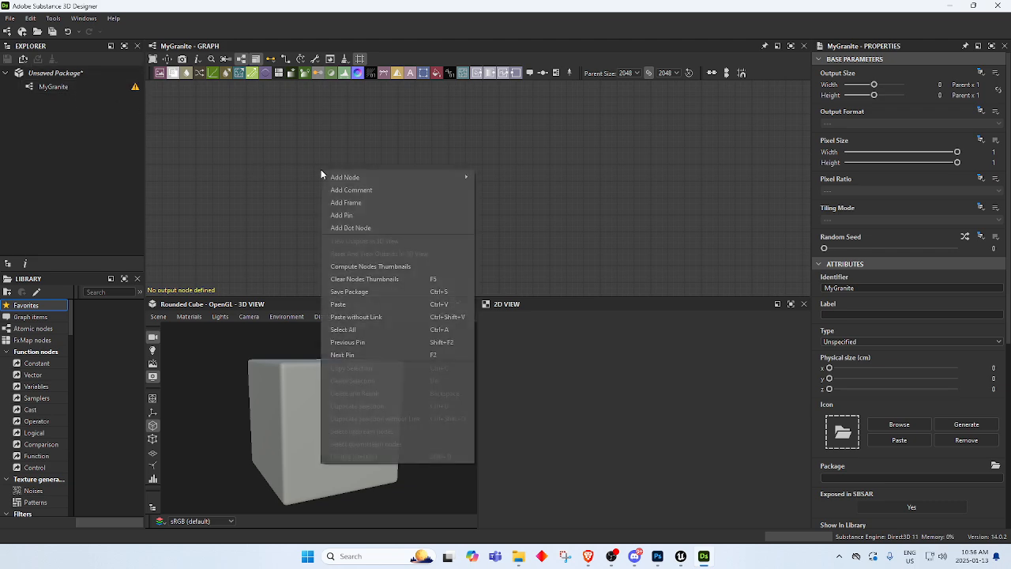
{"action": "mouse_move", "coordinate": [366, 179]}
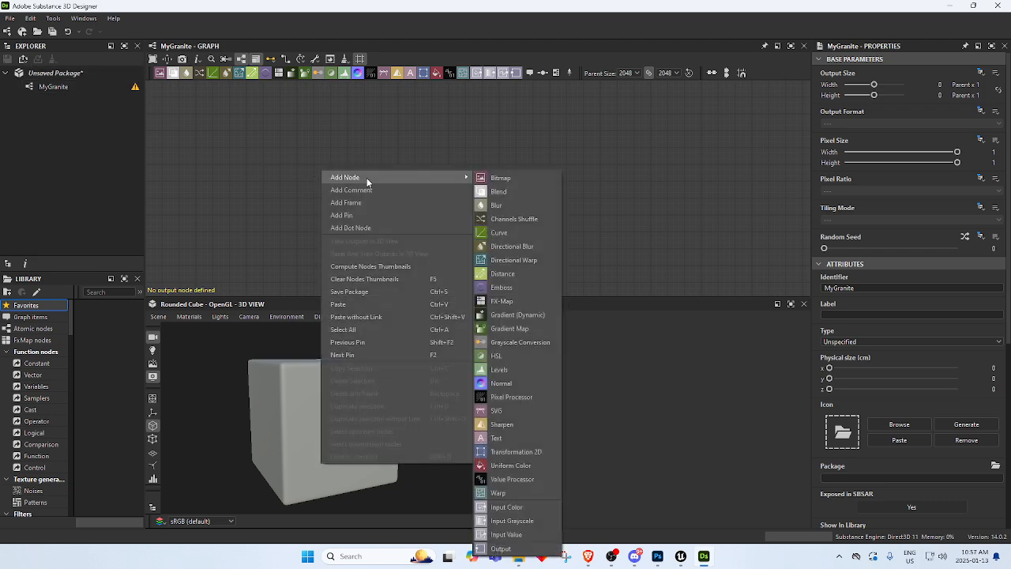
{"action": "left_click", "coordinate": [534, 177]}
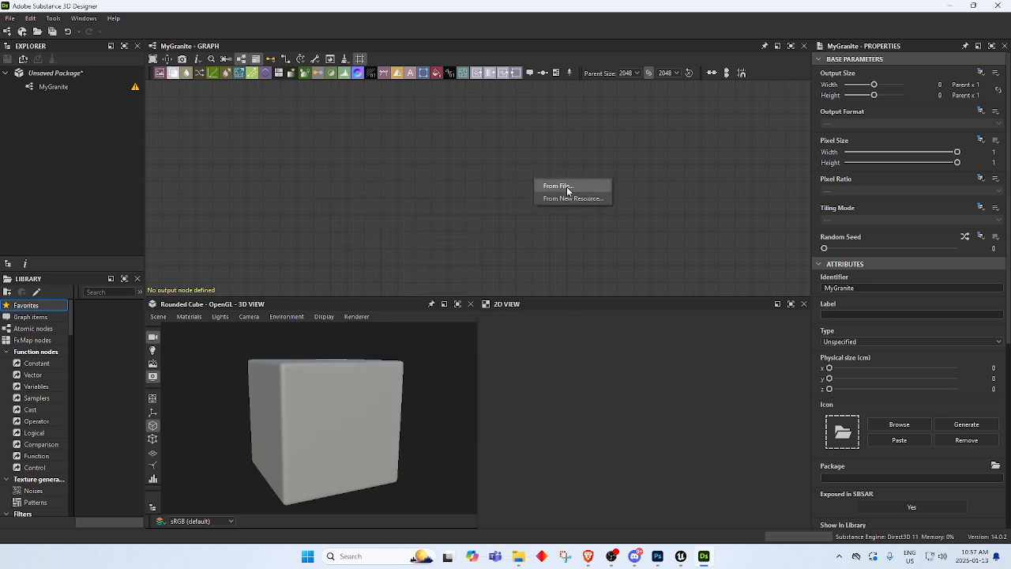
{"action": "left_click", "coordinate": [567, 186]}
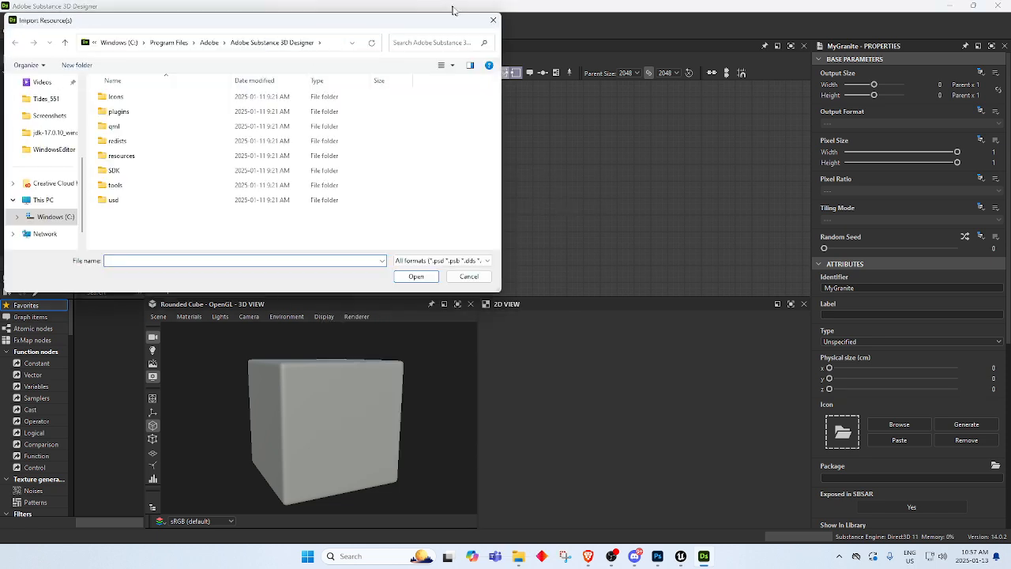
{"action": "left_click", "coordinate": [493, 22]}
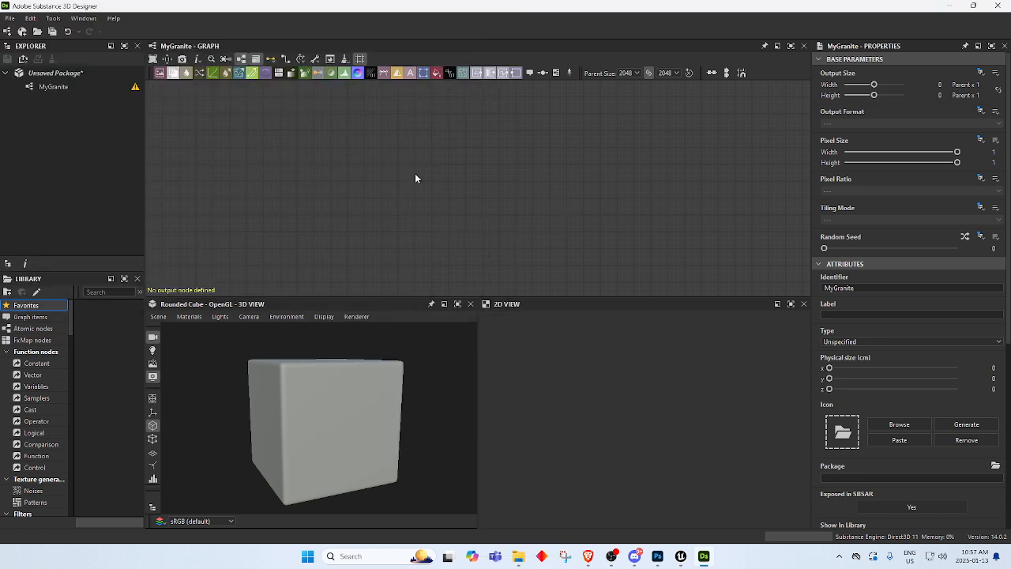
Add a Bitmap node to the MyGranite graph from T_Granite_B.png in Downloads > MyTextures, importing the file as a package resource.
{"action": "right_click", "coordinate": [335, 167]}
{"action": "mouse_move", "coordinate": [381, 172]}
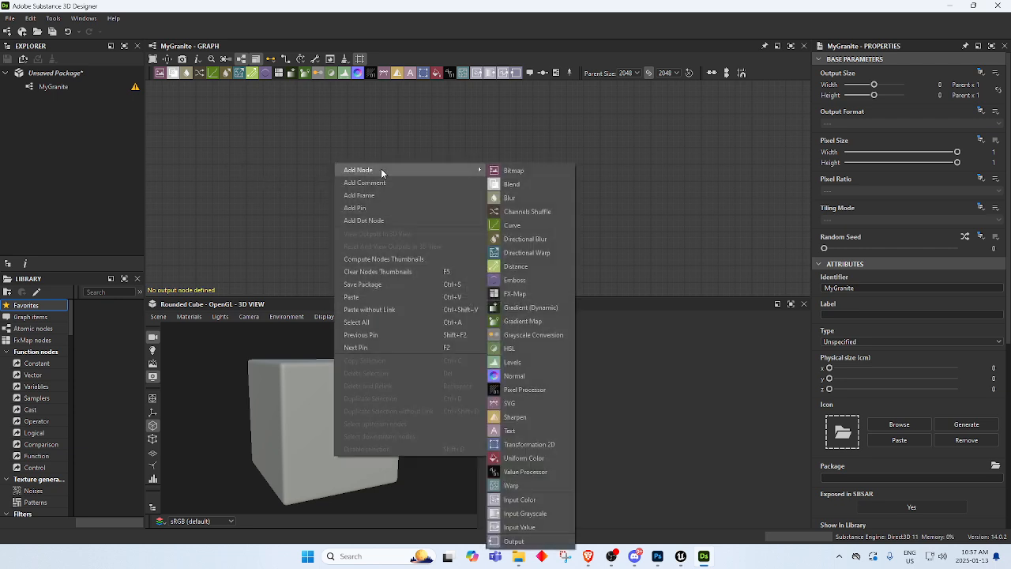
{"action": "left_click", "coordinate": [536, 172]}
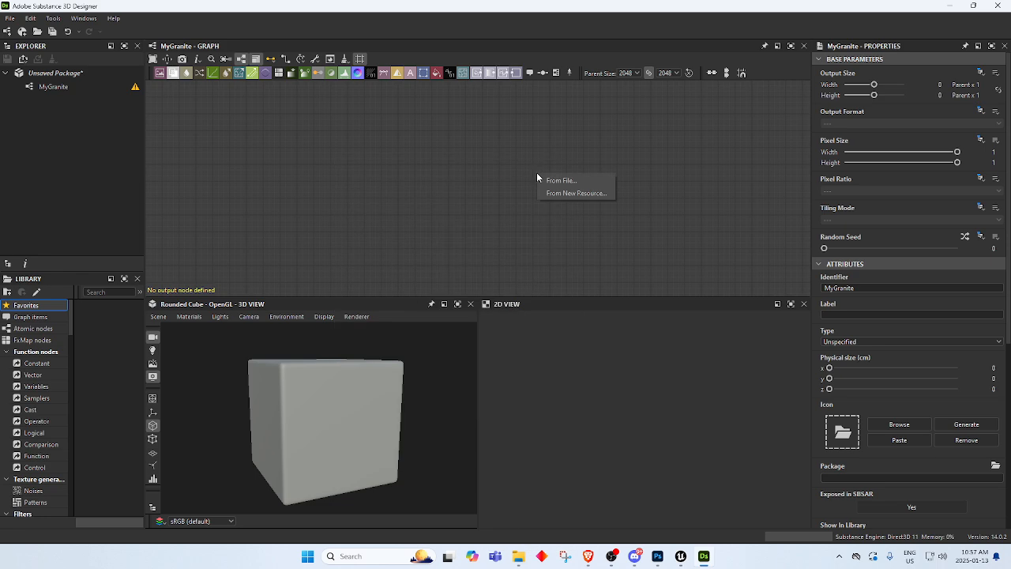
{"action": "left_click", "coordinate": [586, 182]}
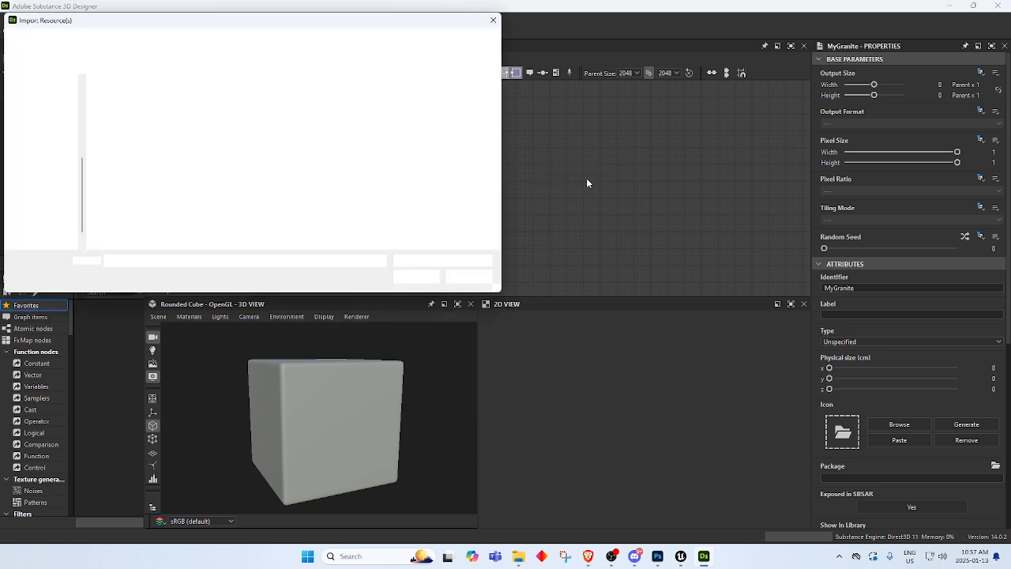
{"action": "left_click_drag", "start_coordinate": [398, 25], "coordinate": [633, 167]}
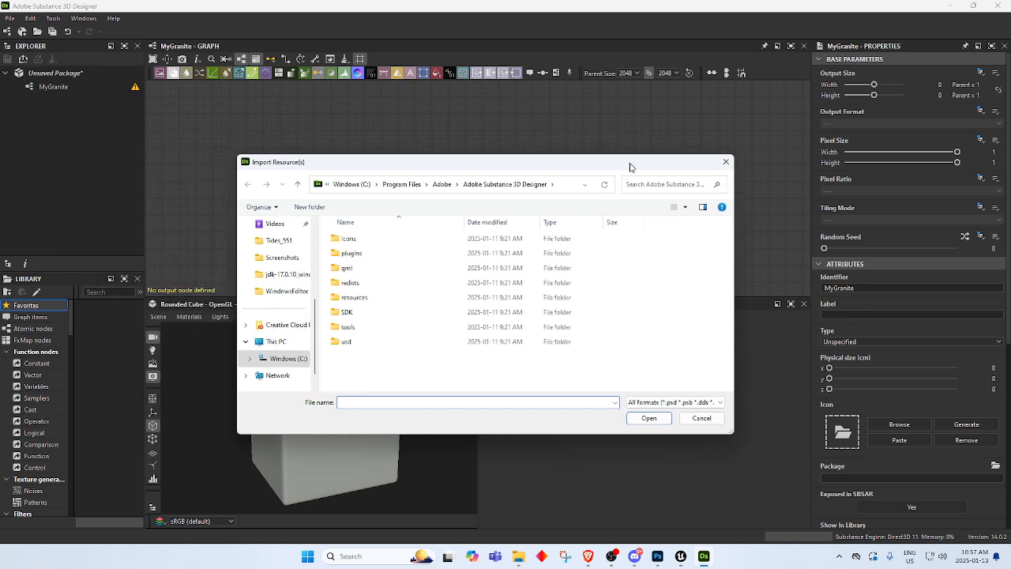
{"action": "scroll", "coordinate": [278, 294], "scroll_direction": "up", "scroll_amount": 3}
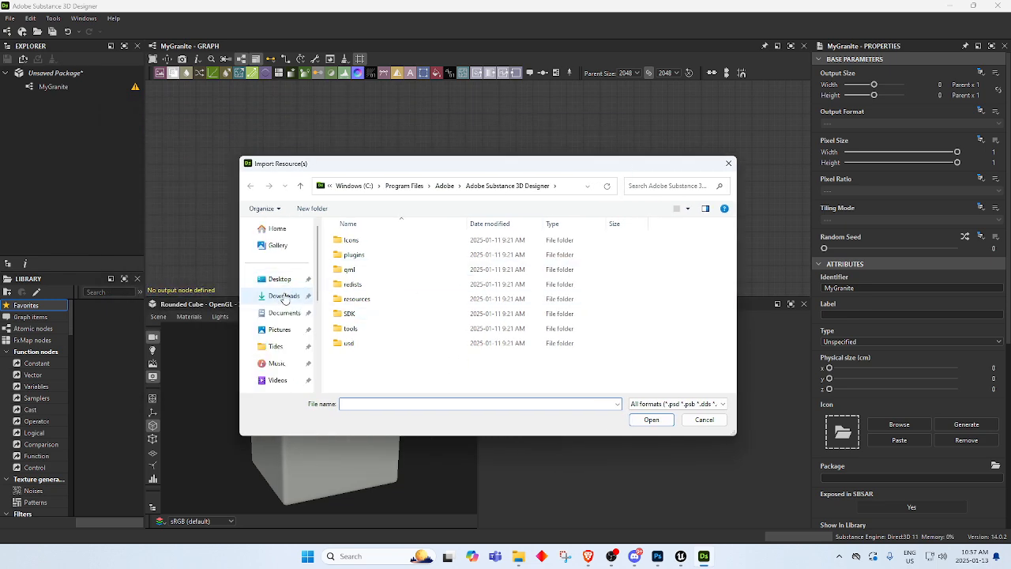
{"action": "left_click", "coordinate": [282, 295]}
{"action": "double_click", "coordinate": [368, 256]}
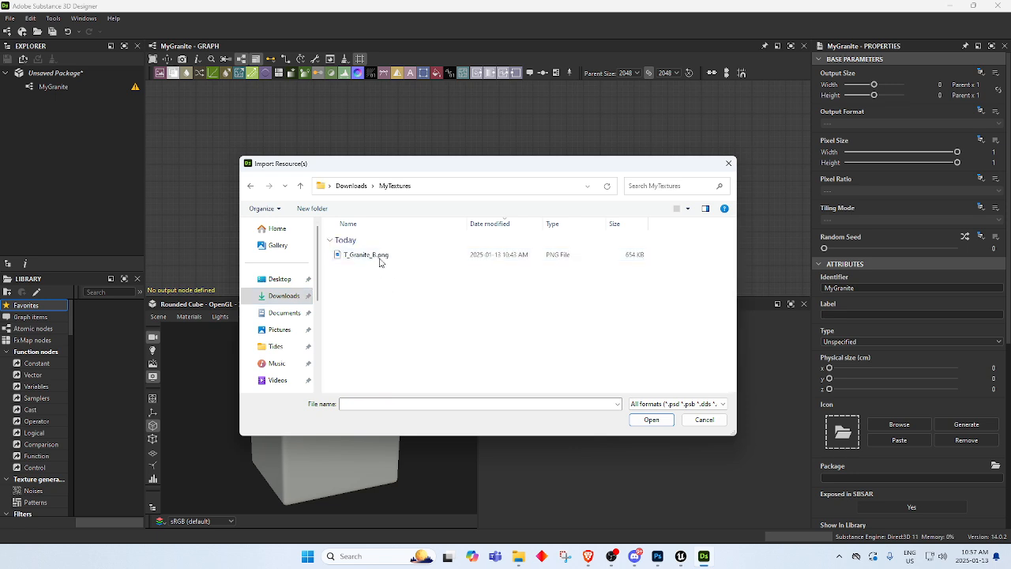
{"action": "left_click", "coordinate": [381, 257]}
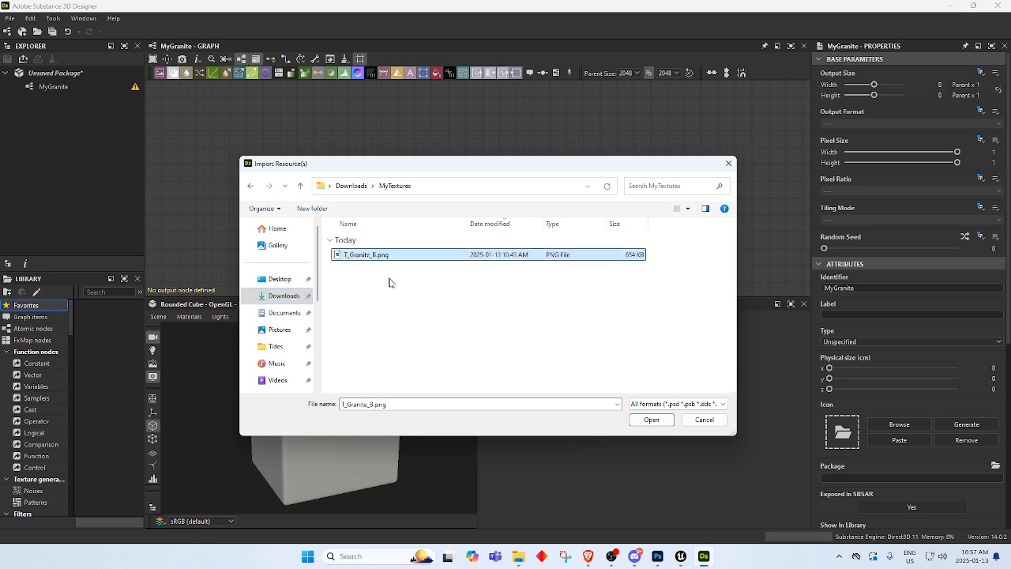
{"action": "left_click", "coordinate": [651, 419]}
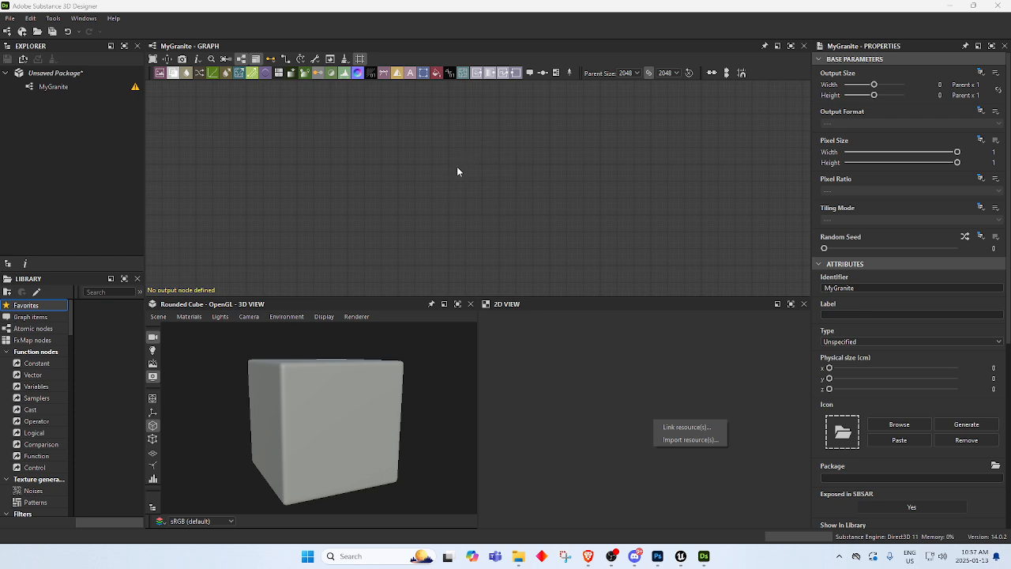
{"action": "left_click", "coordinate": [698, 441]}
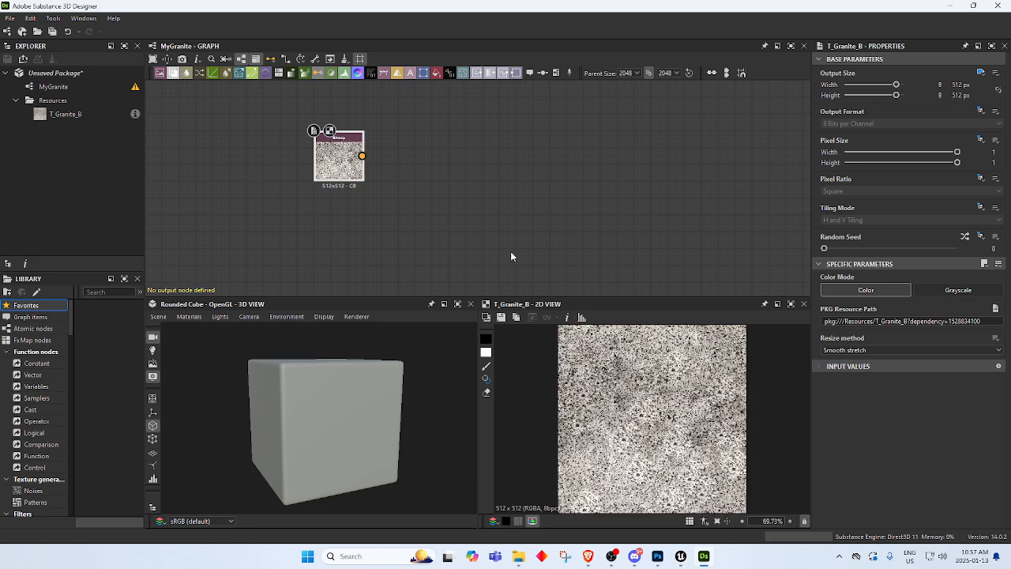
Add a Normal node to the graph and place it below and beside the Bitmap node.
{"action": "right_click", "coordinate": [565, 245]}
{"action": "middle_click_drag", "start_coordinate": [567, 247], "coordinate": [637, 280]}
{"action": "scroll", "coordinate": [459, 171], "scroll_direction": "up", "scroll_amount": 2}
{"action": "scroll", "coordinate": [460, 176], "scroll_direction": "down", "scroll_amount": 4}
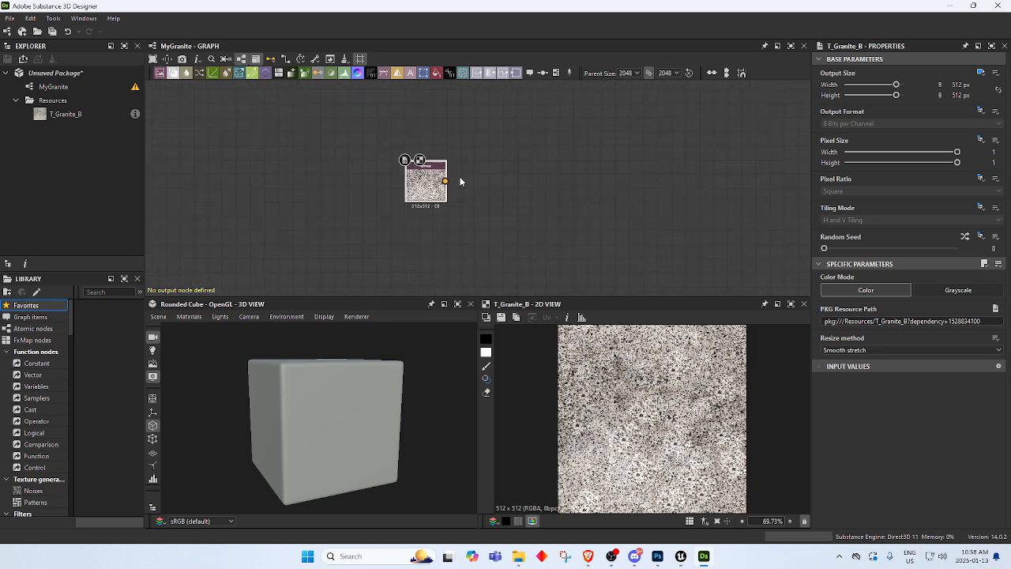
{"action": "middle_click_drag", "start_coordinate": [558, 193], "coordinate": [443, 181]}
{"action": "scroll", "coordinate": [432, 170], "scroll_direction": "up", "scroll_amount": 3}
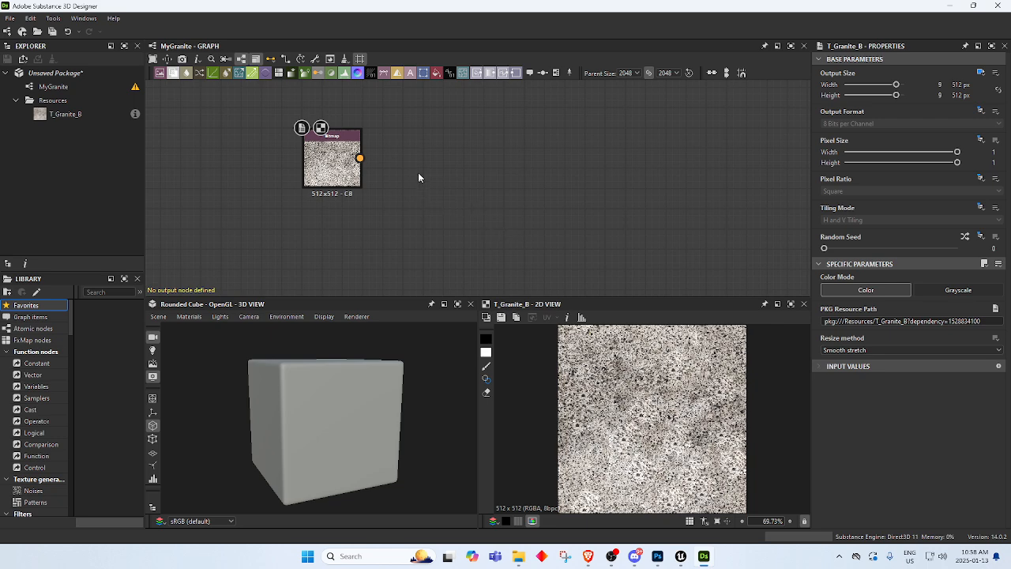
{"action": "left_click", "coordinate": [357, 72]}
{"action": "left_click_drag", "start_coordinate": [467, 179], "coordinate": [424, 237]}
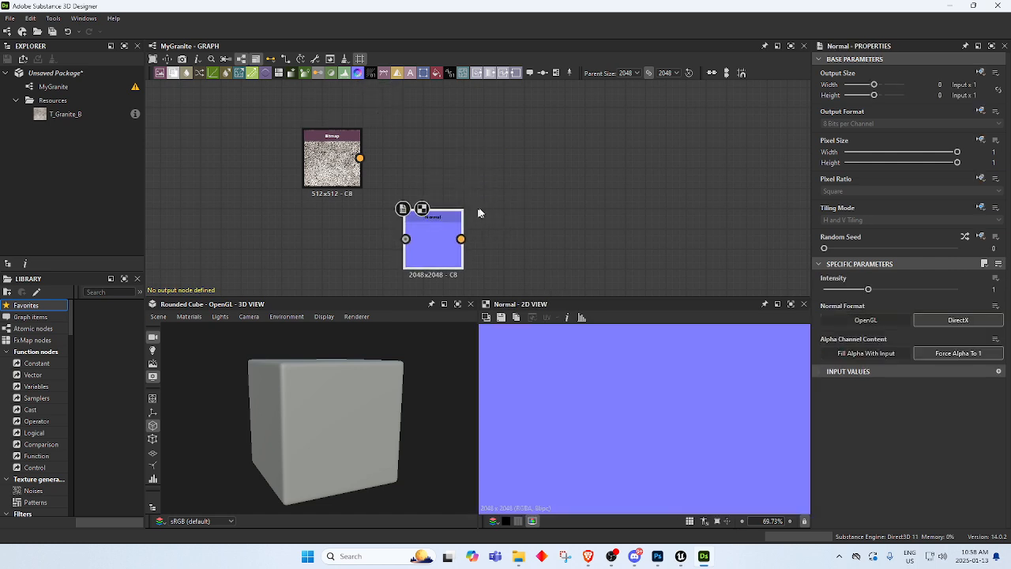
Look through the addable node types and search the node list for "normal".
{"action": "right_click", "coordinate": [512, 168]}
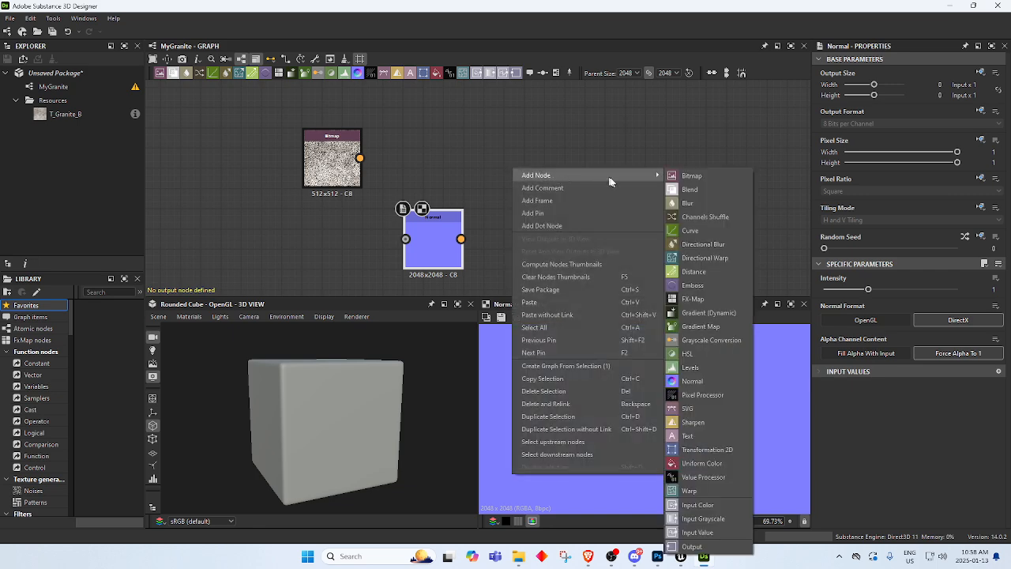
{"action": "mouse_move", "coordinate": [632, 180]}
{"action": "left_click", "coordinate": [489, 126]}
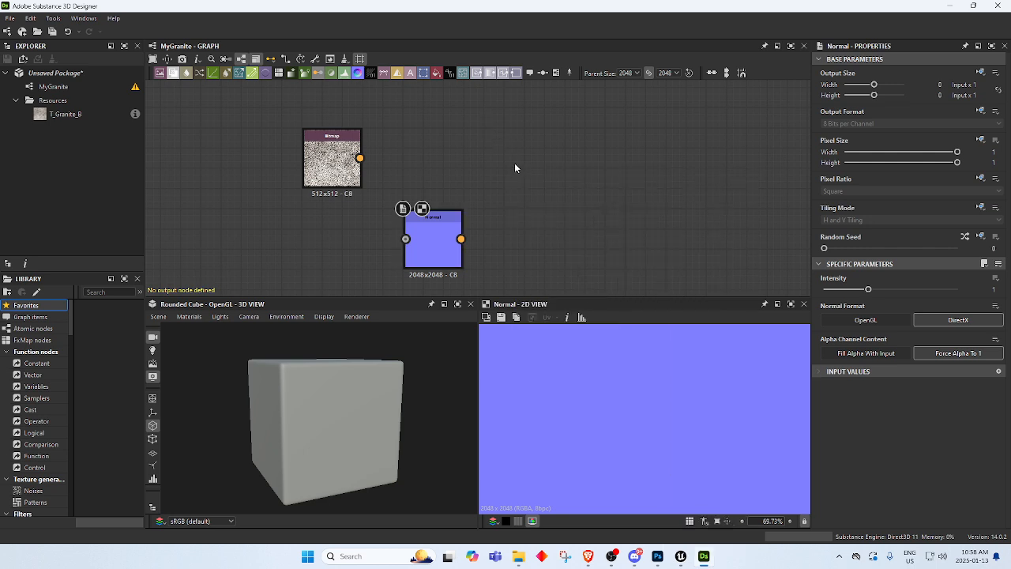
{"action": "key", "text": "space"}
{"action": "type", "text": "n"}
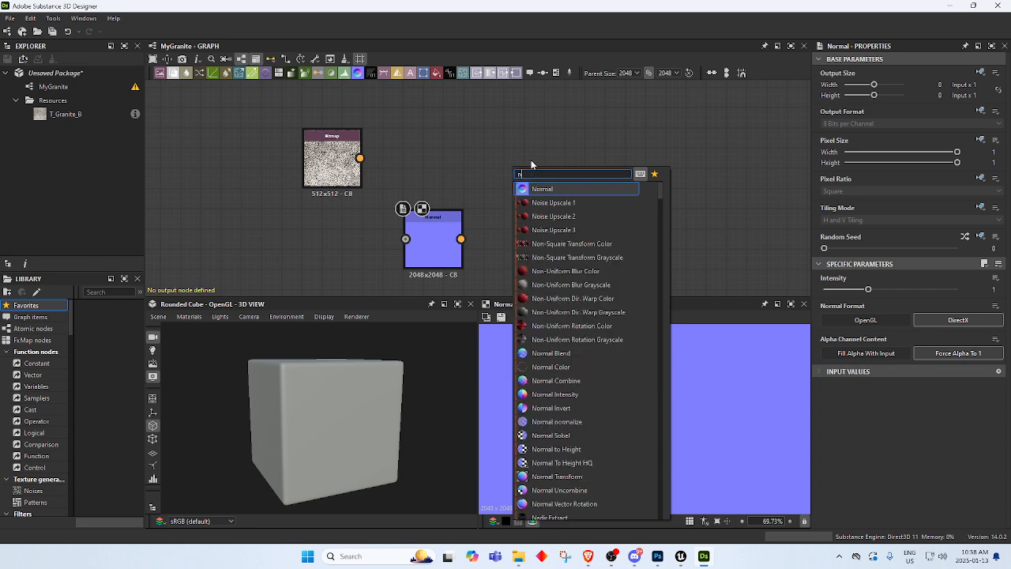
{"action": "type", "text": "ormal"}
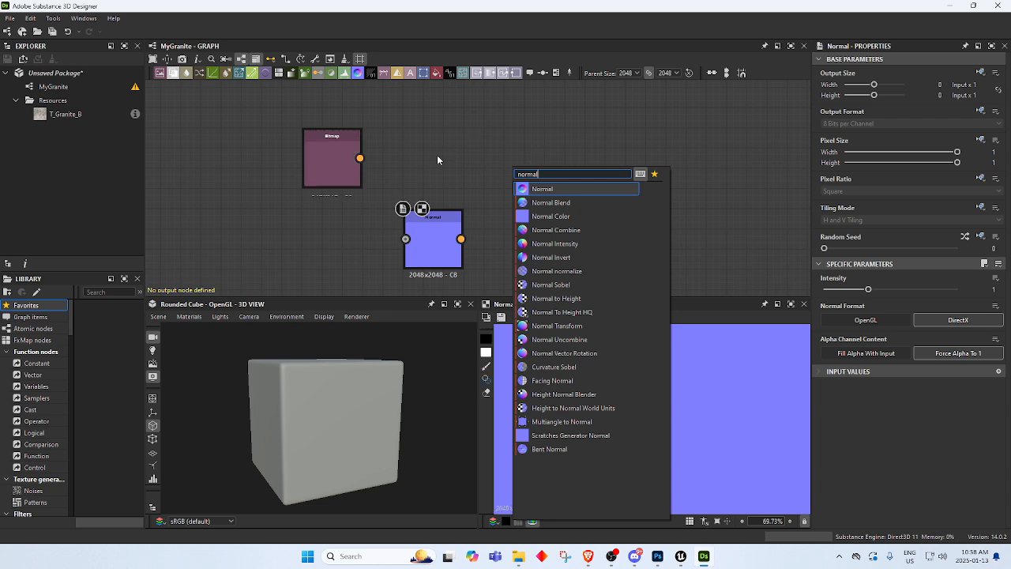
{"action": "key", "text": "Escape"}
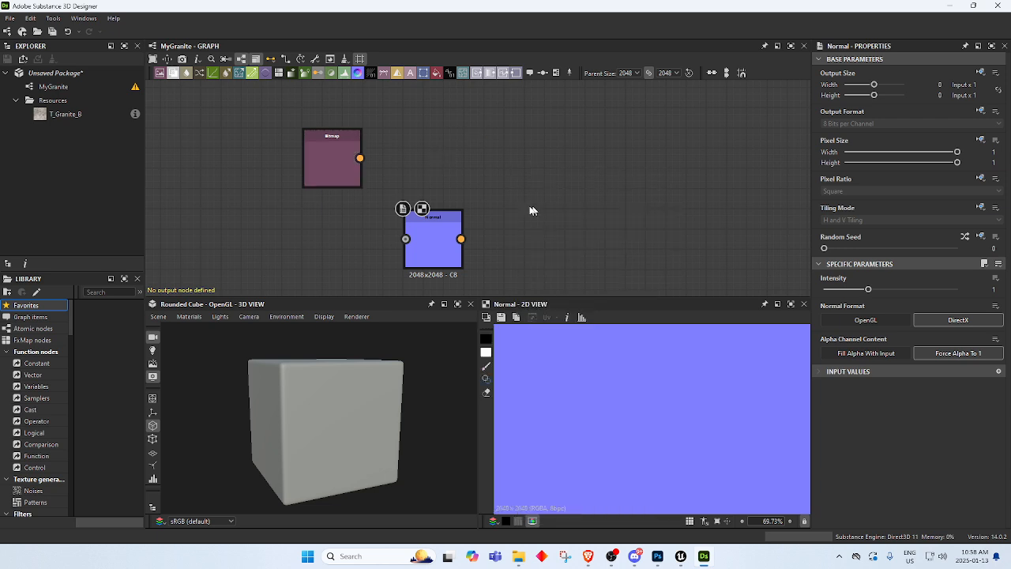
Find "base" in the node list and add a Base Material node to the graph beyond the Bitmap and Normal nodes.
{"action": "right_click", "coordinate": [558, 169]}
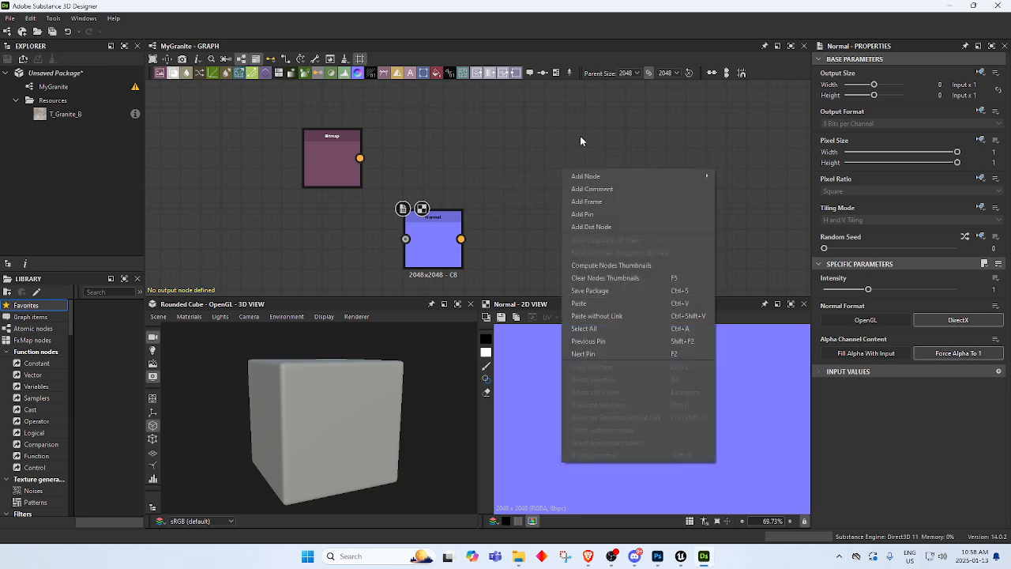
{"action": "left_click", "coordinate": [577, 155]}
{"action": "key", "text": "space"}
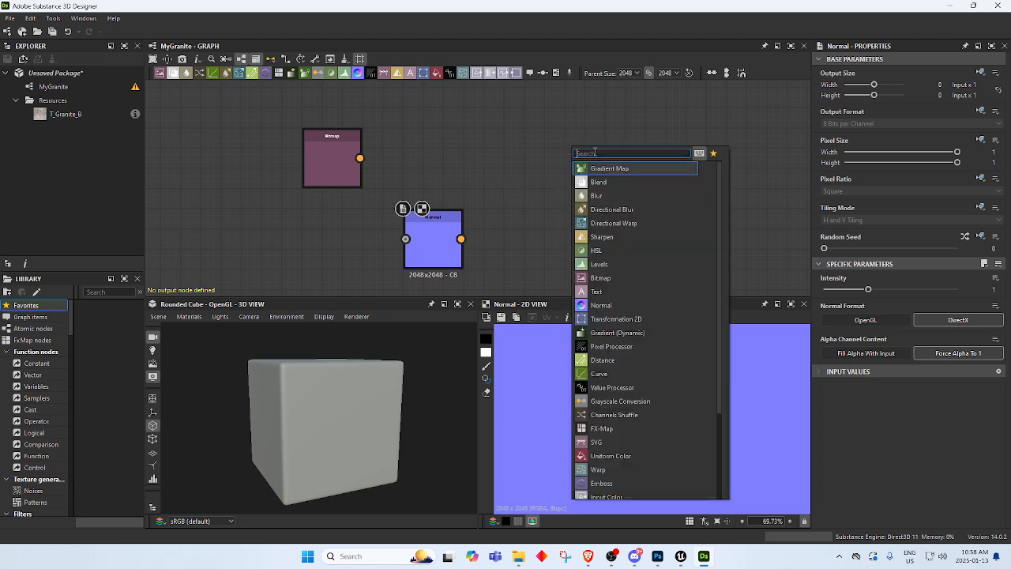
{"action": "type", "text": "base"}
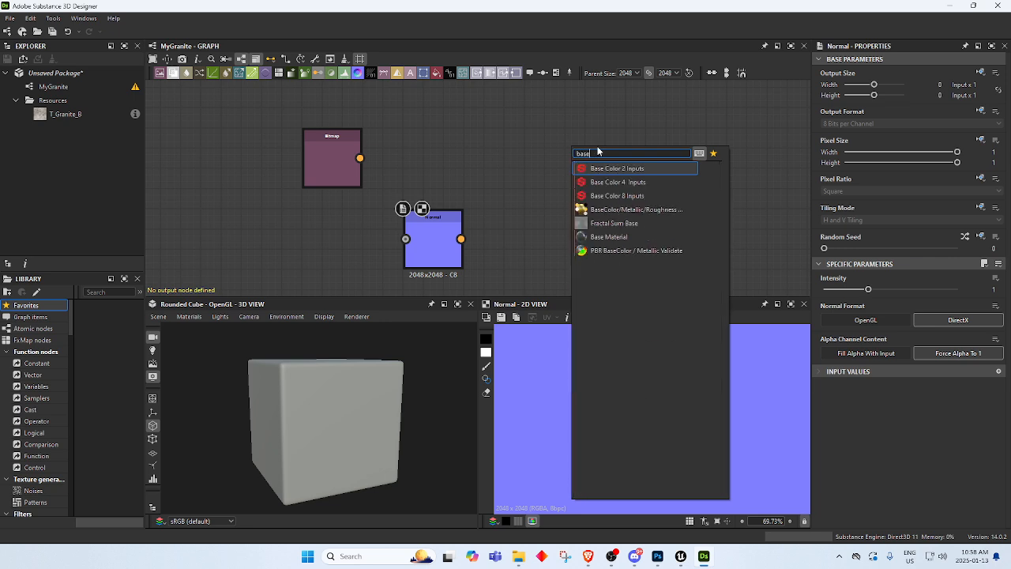
{"action": "left_click", "coordinate": [635, 240]}
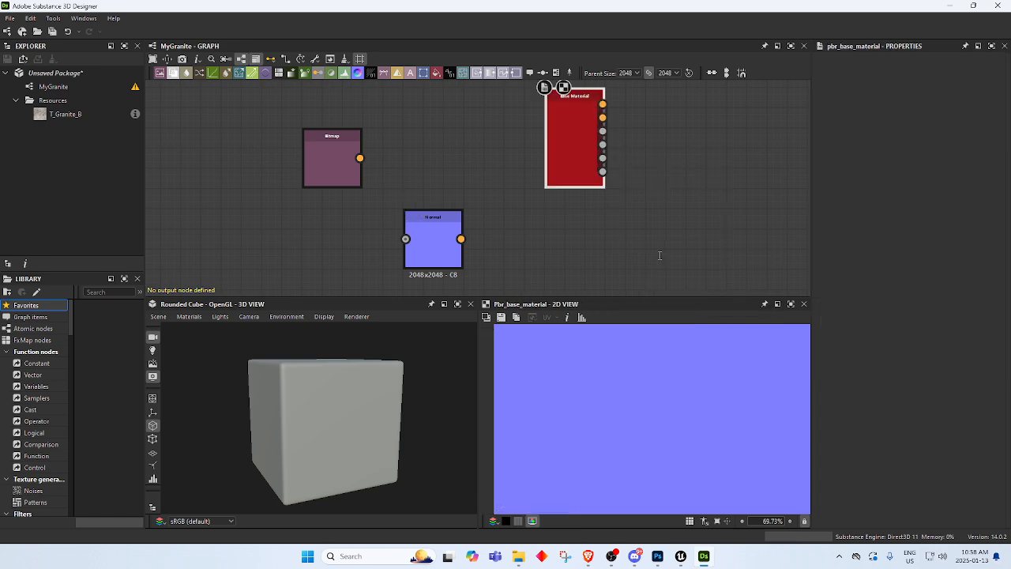
{"action": "right_click", "coordinate": [625, 261]}
{"action": "left_click_drag", "start_coordinate": [624, 261], "coordinate": [506, 176]}
{"action": "middle_click_drag", "start_coordinate": [504, 176], "coordinate": [500, 229]}
{"action": "left_click", "coordinate": [500, 228]}
{"action": "scroll", "coordinate": [574, 185], "scroll_direction": "up", "scroll_amount": 4}
{"action": "scroll", "coordinate": [604, 181], "scroll_direction": "down", "scroll_amount": 2}
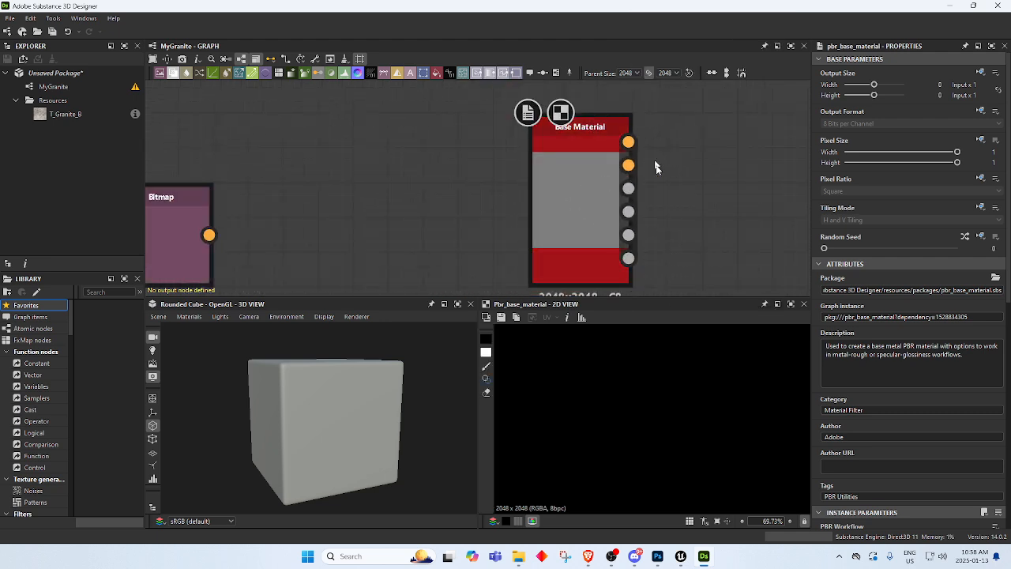
Switch to Unreal Editor, check the input pins of the My_Marble_Mat material node and return to Substance 3D Designer.
{"action": "left_click", "coordinate": [680, 557]}
{"action": "scroll", "coordinate": [708, 213], "scroll_direction": "up", "scroll_amount": 3}
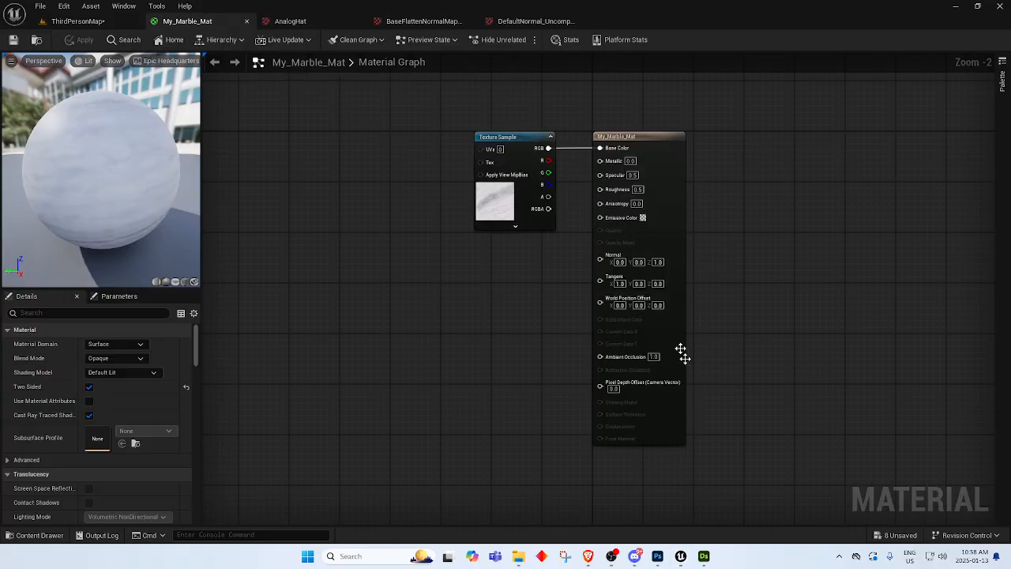
{"action": "mouse_move", "coordinate": [708, 559]}
{"action": "left_click", "coordinate": [704, 557]}
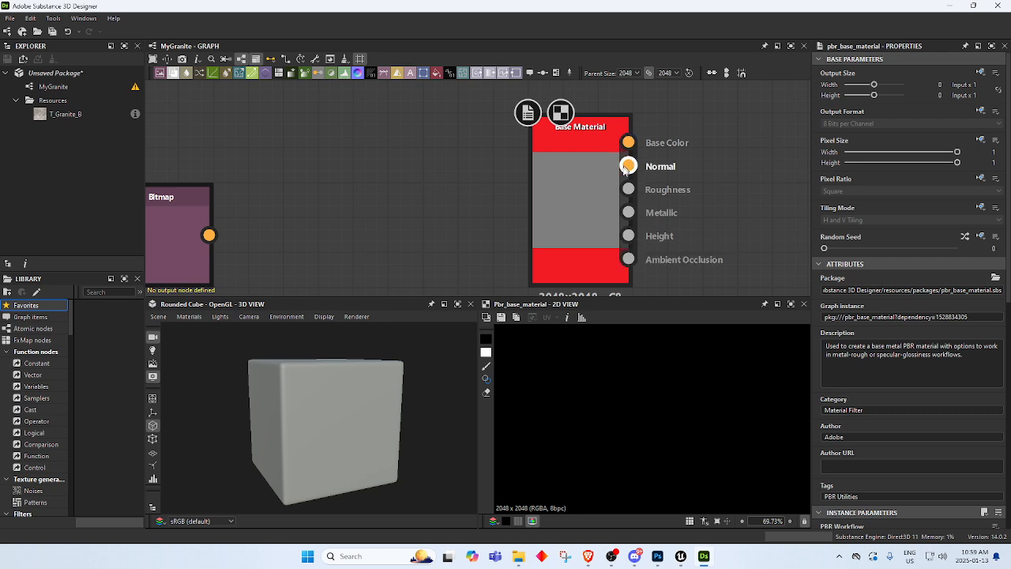
Examine the output connectors of the Base Material node and compare them with those of the Bitmap node.
{"action": "scroll", "coordinate": [460, 207], "scroll_direction": "down", "scroll_amount": 3}
{"action": "right_click", "coordinate": [463, 197]}
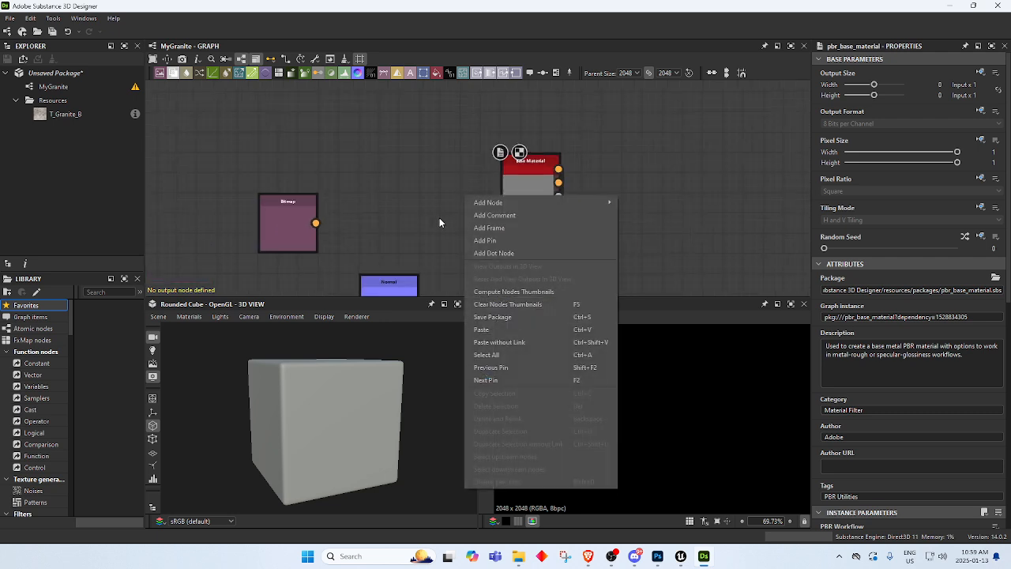
{"action": "left_click", "coordinate": [439, 223]}
{"action": "scroll", "coordinate": [427, 213], "scroll_direction": "up", "scroll_amount": 8}
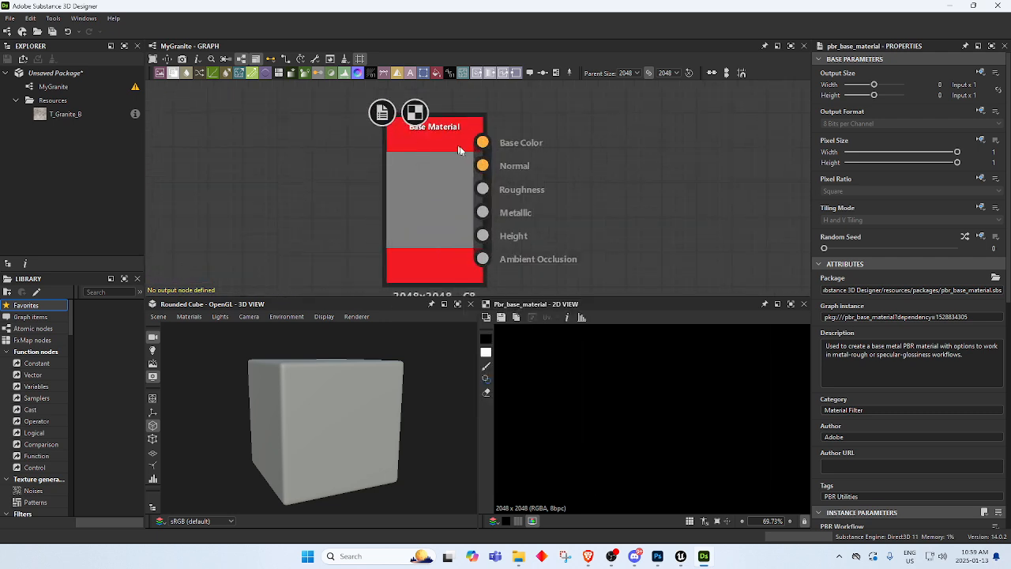
{"action": "left_click", "coordinate": [407, 166]}
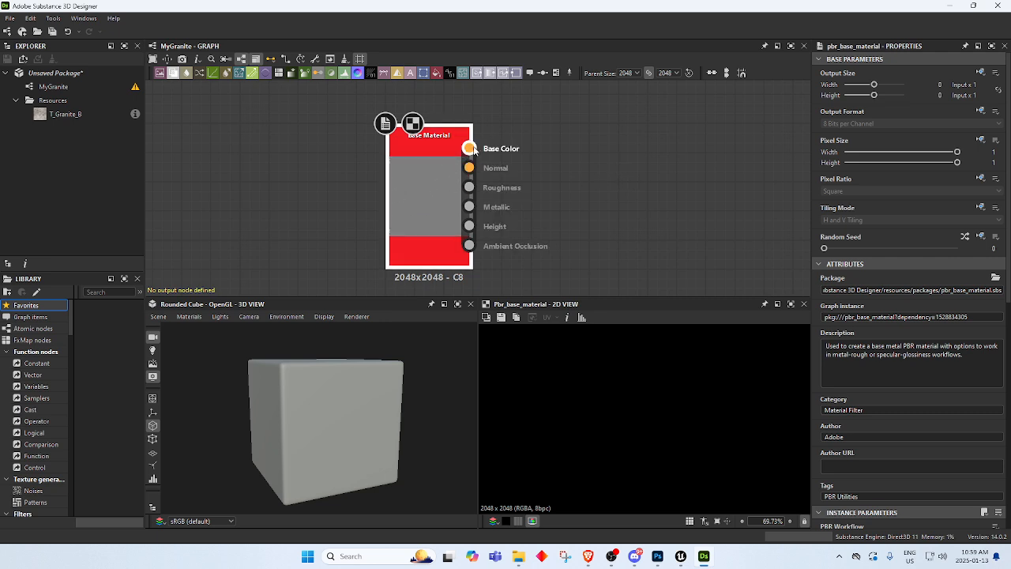
{"action": "right_click", "coordinate": [443, 167]}
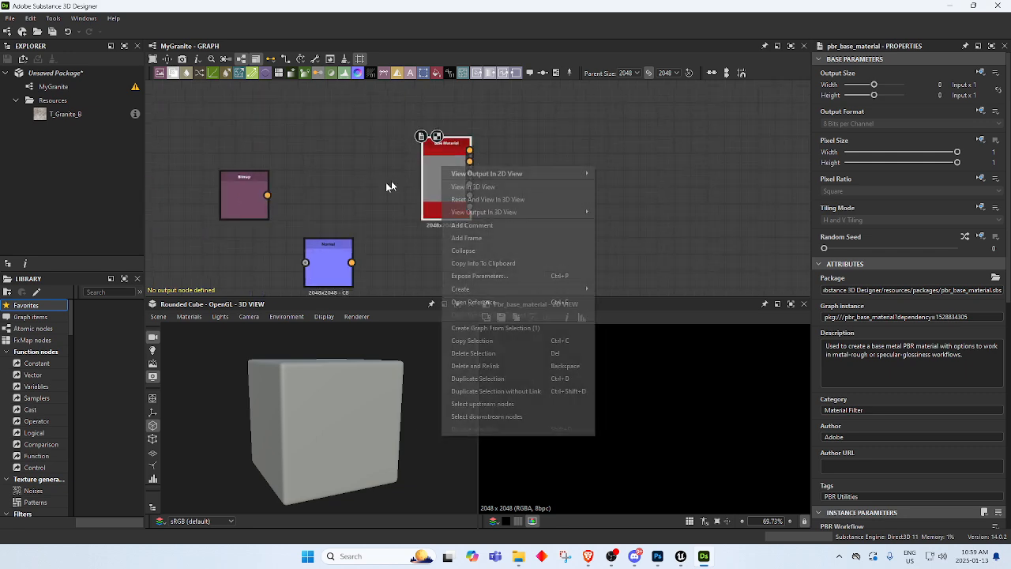
{"action": "left_click_drag", "start_coordinate": [444, 175], "coordinate": [476, 159]}
{"action": "scroll", "coordinate": [241, 215], "scroll_direction": "up", "scroll_amount": 1}
{"action": "scroll", "coordinate": [242, 215], "scroll_direction": "down", "scroll_amount": 2}
{"action": "left_click", "coordinate": [241, 196]}
{"action": "scroll", "coordinate": [237, 209], "scroll_direction": "up", "scroll_amount": 6}
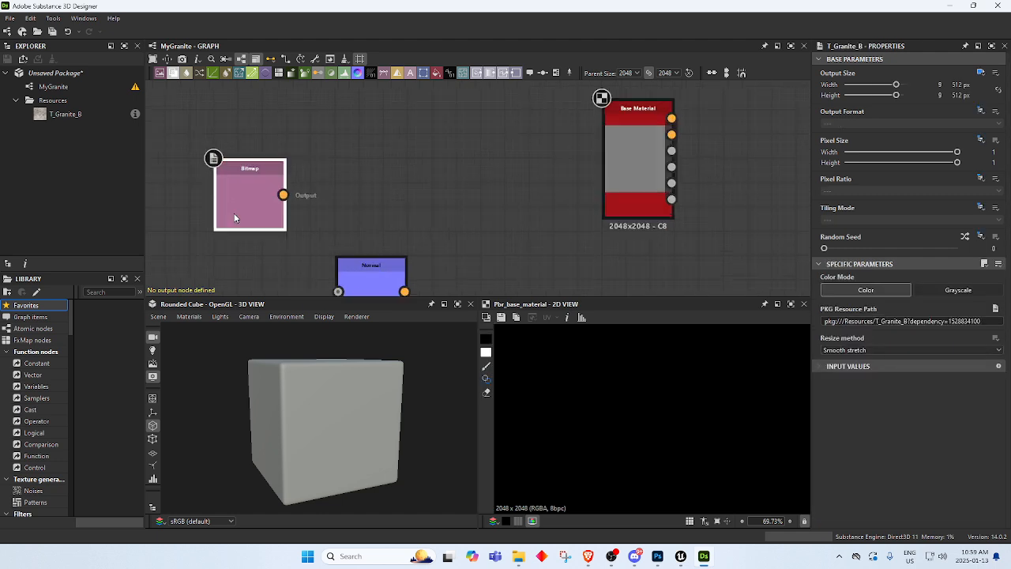
{"action": "scroll", "coordinate": [296, 240], "scroll_direction": "down", "scroll_amount": 5}
{"action": "left_click", "coordinate": [381, 247]}
{"action": "right_click", "coordinate": [327, 216]}
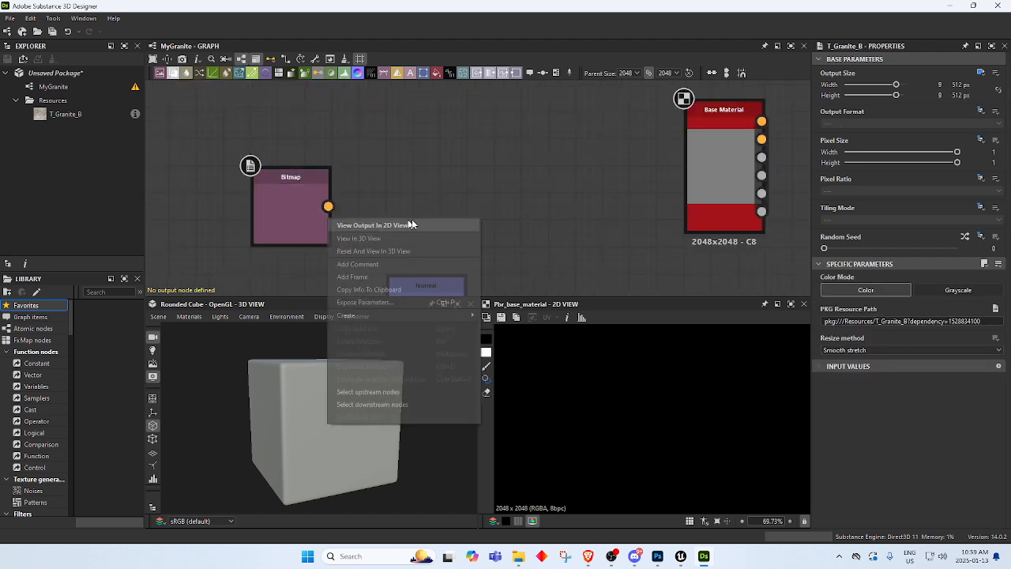
{"action": "left_click", "coordinate": [570, 187]}
Add an Output node connected to the Normal output of the Base Material node.
{"action": "middle_click_drag", "start_coordinate": [576, 194], "coordinate": [335, 189]}
{"action": "middle_click_drag", "start_coordinate": [415, 187], "coordinate": [351, 225]}
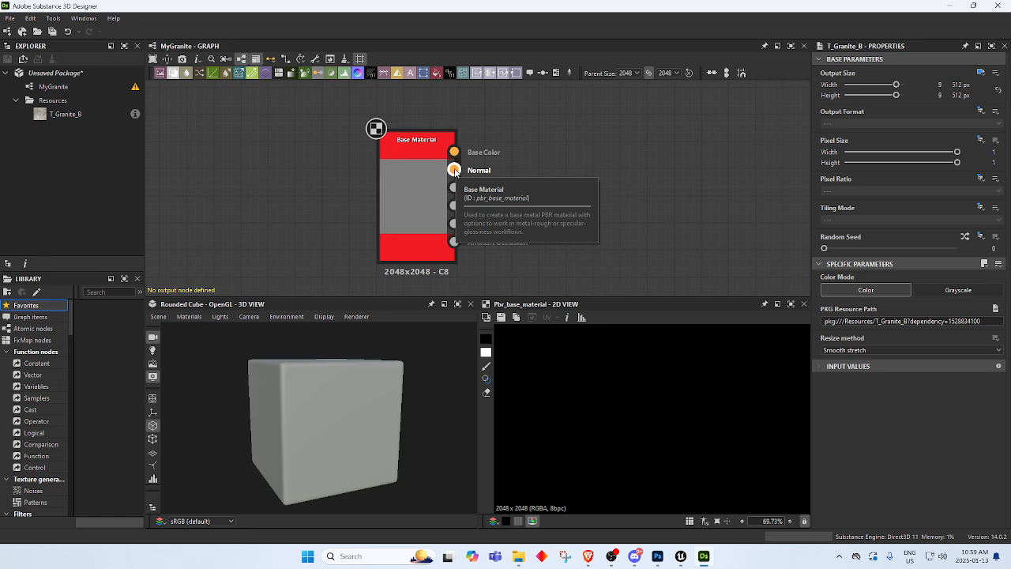
{"action": "left_click_drag", "start_coordinate": [454, 170], "coordinate": [552, 169]}
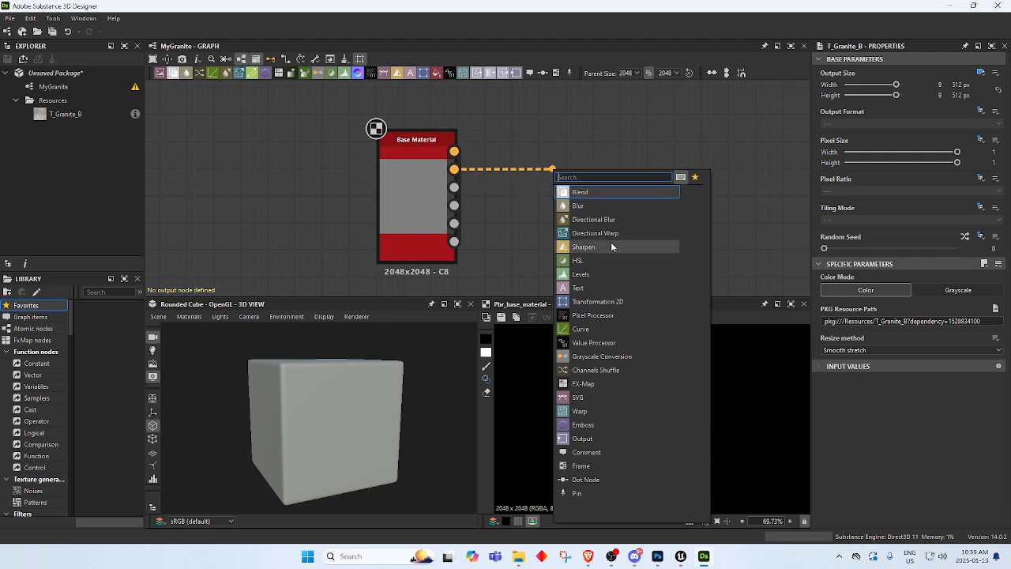
{"action": "type", "text": "out"}
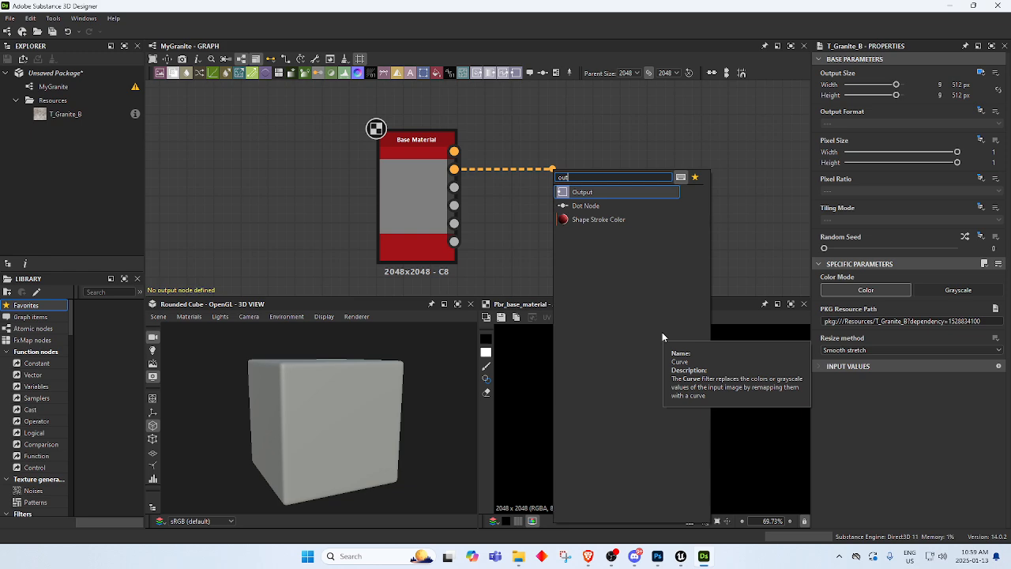
{"action": "left_click", "coordinate": [613, 193]}
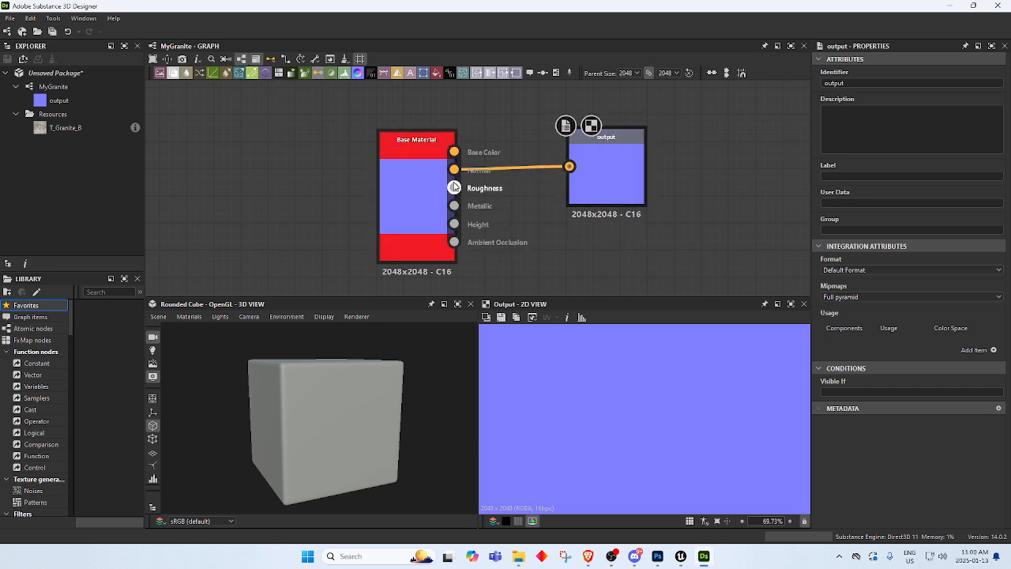
Move the Normal node up between the Bitmap and Base Material nodes.
{"action": "scroll", "coordinate": [332, 209], "scroll_direction": "down", "scroll_amount": 2}
{"action": "right_click", "coordinate": [357, 182]}
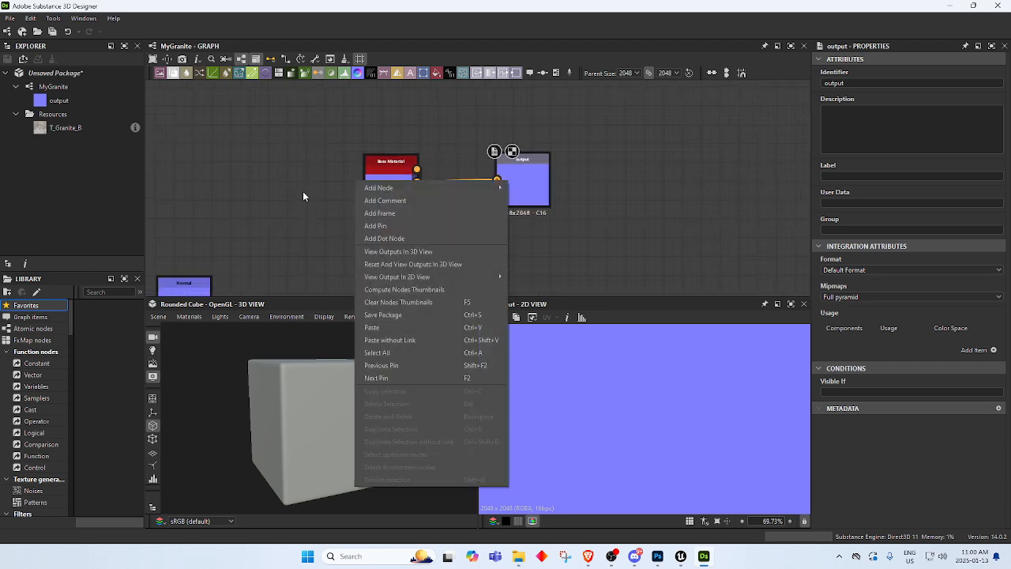
{"action": "middle_click_drag", "start_coordinate": [342, 187], "coordinate": [490, 168]}
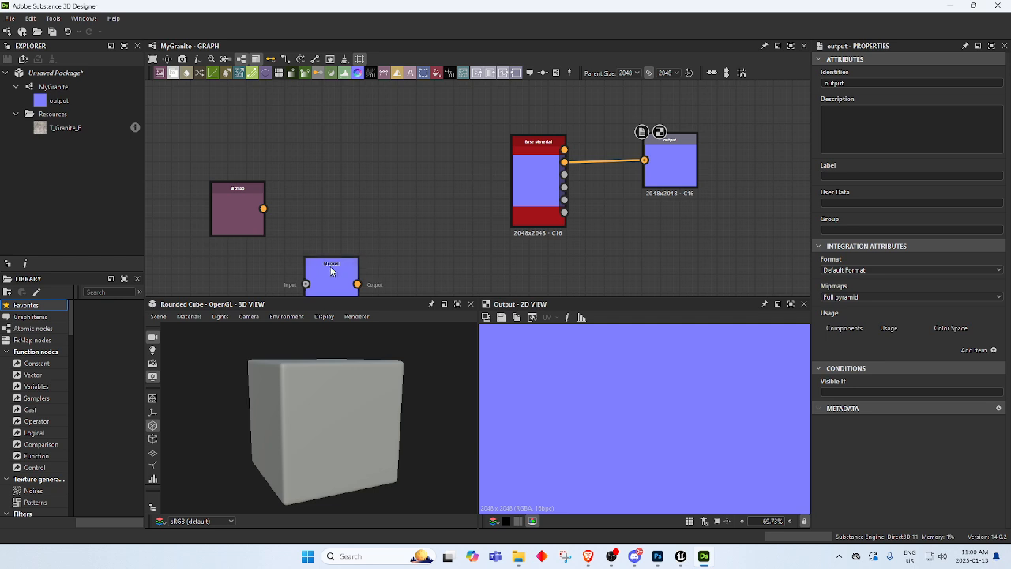
{"action": "left_click_drag", "start_coordinate": [331, 271], "coordinate": [386, 214]}
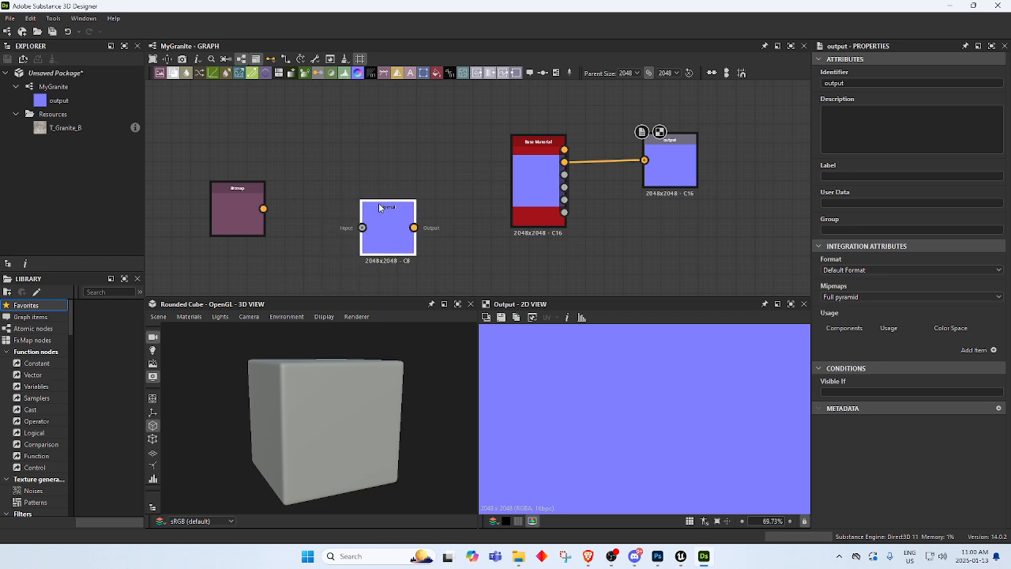
Set the Base Material node's user-defined Normal and Base Color maps to True.
{"action": "left_click", "coordinate": [532, 153]}
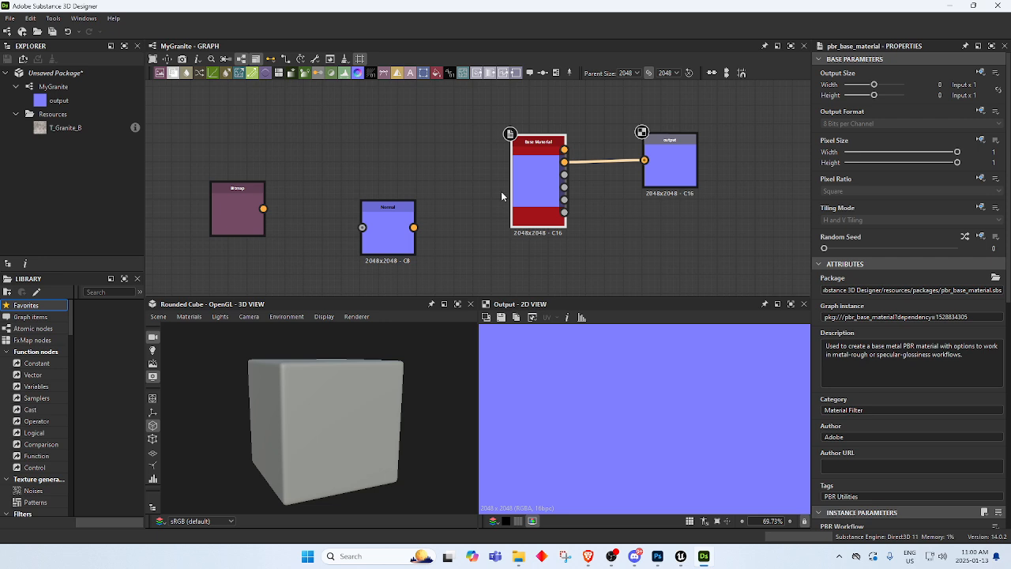
{"action": "scroll", "coordinate": [886, 382], "scroll_direction": "down", "scroll_amount": 5}
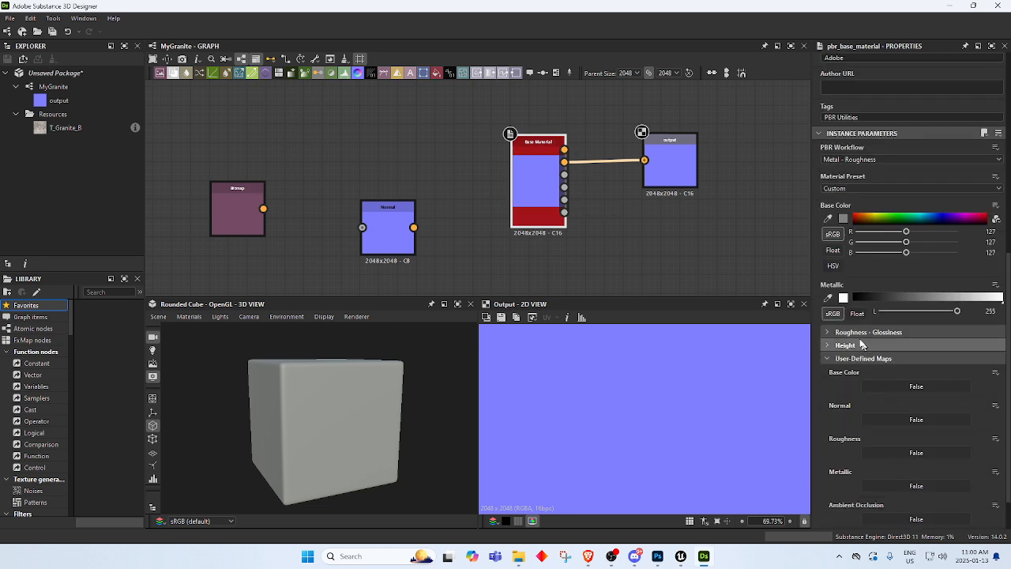
{"action": "scroll", "coordinate": [925, 324], "scroll_direction": "down", "scroll_amount": 2}
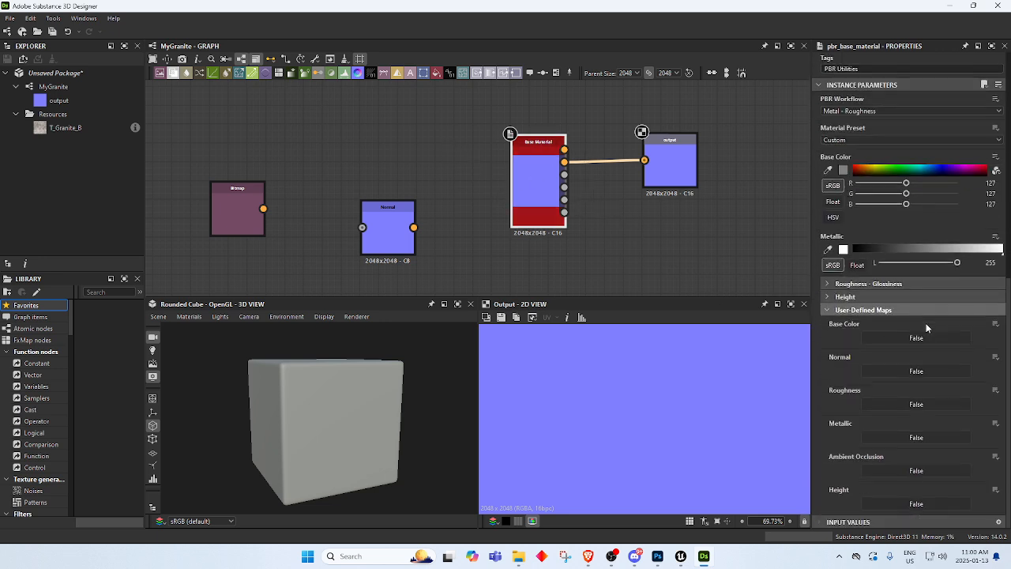
{"action": "left_click", "coordinate": [917, 371]}
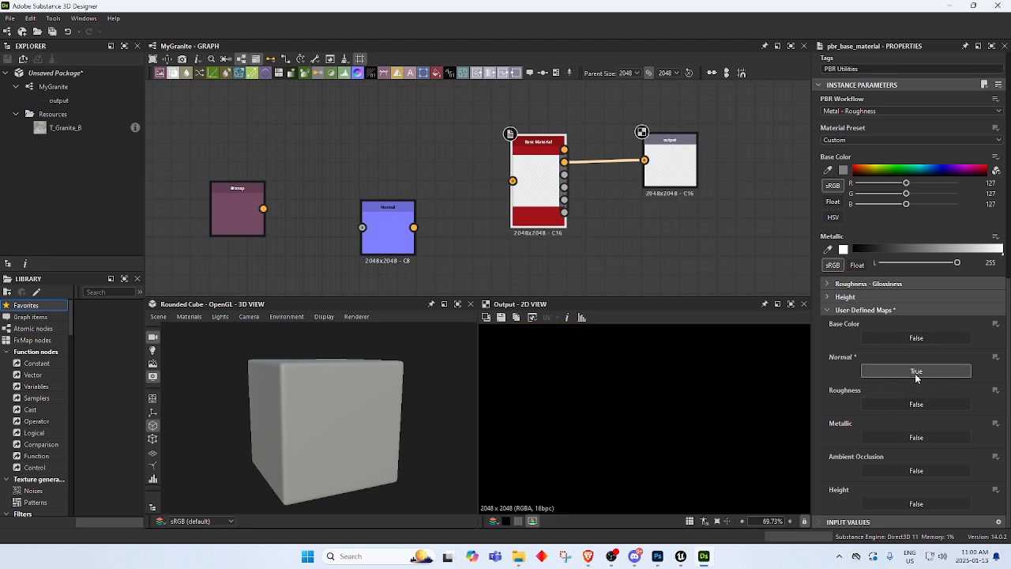
{"action": "left_click", "coordinate": [916, 339]}
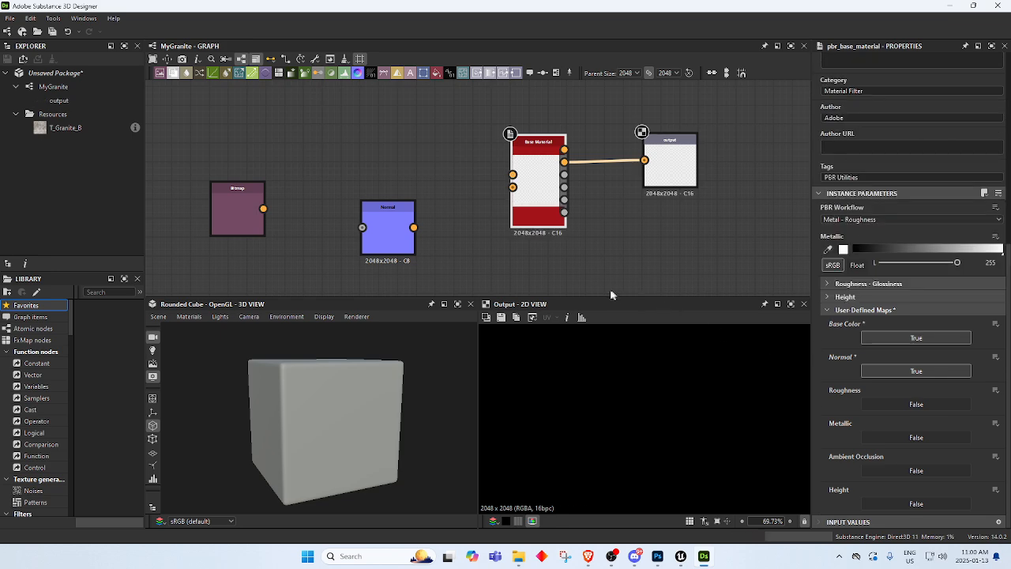
Move the Bitmap node above the Normal node and connect them to the Base Material's Base Color and Normal inputs respectively.
{"action": "left_click_drag", "start_coordinate": [243, 183], "coordinate": [319, 106]}
{"action": "left_click_drag", "start_coordinate": [339, 132], "coordinate": [513, 179]}
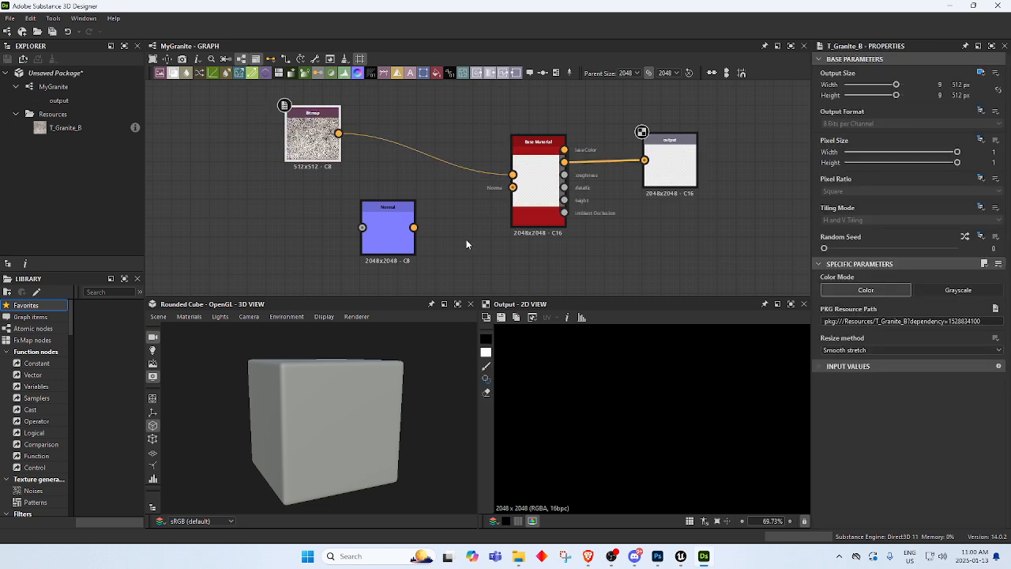
{"action": "left_click_drag", "start_coordinate": [414, 228], "coordinate": [513, 187]}
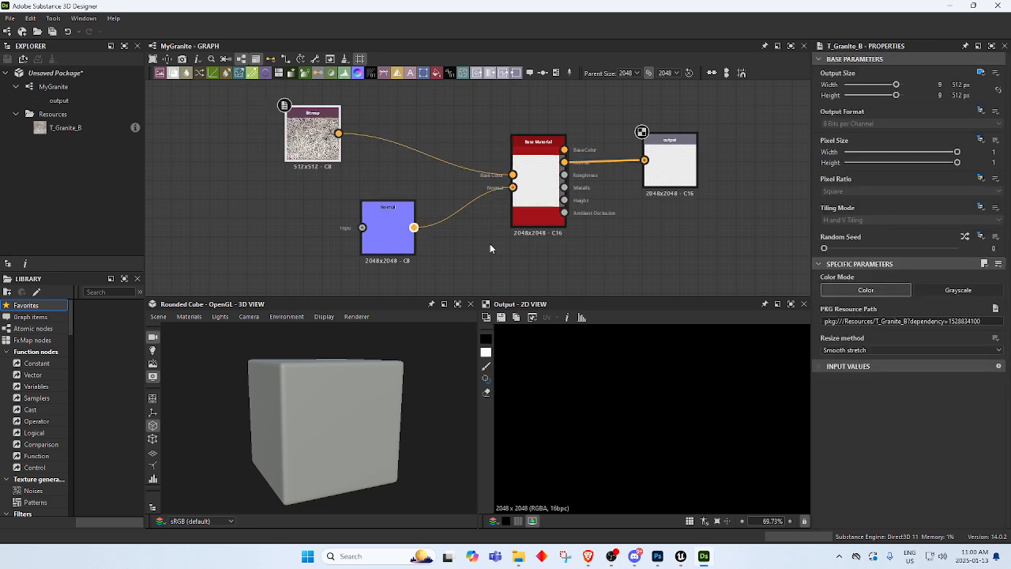
Spread the Bitmap and Normal nodes apart and apply the Base Material node to the rounded cube in the 3D view.
{"action": "left_click", "coordinate": [395, 208]}
{"action": "left_click", "coordinate": [318, 116]}
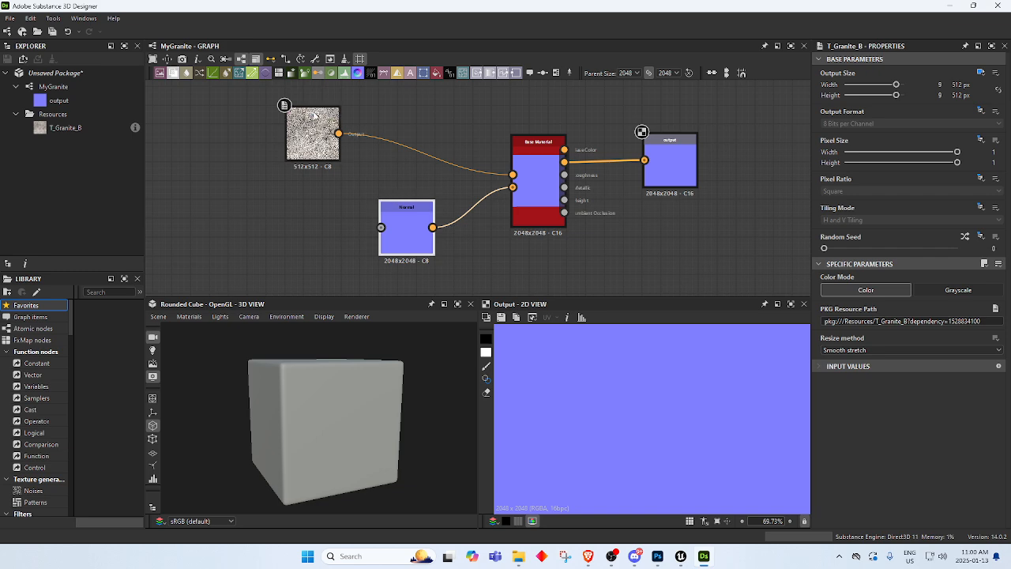
{"action": "left_click_drag", "start_coordinate": [318, 116], "coordinate": [243, 126]}
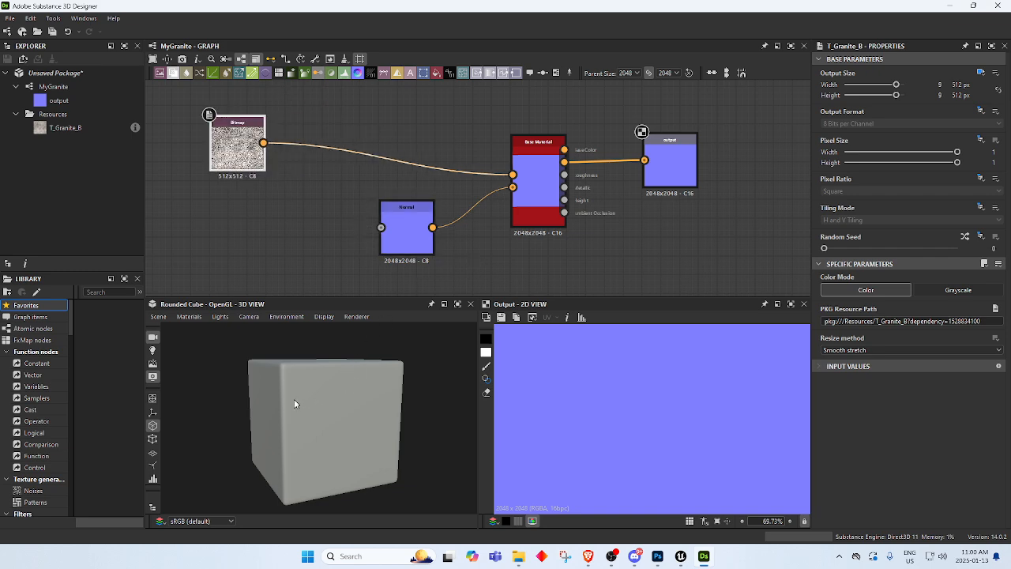
{"action": "left_click_drag", "start_coordinate": [542, 183], "coordinate": [319, 422]}
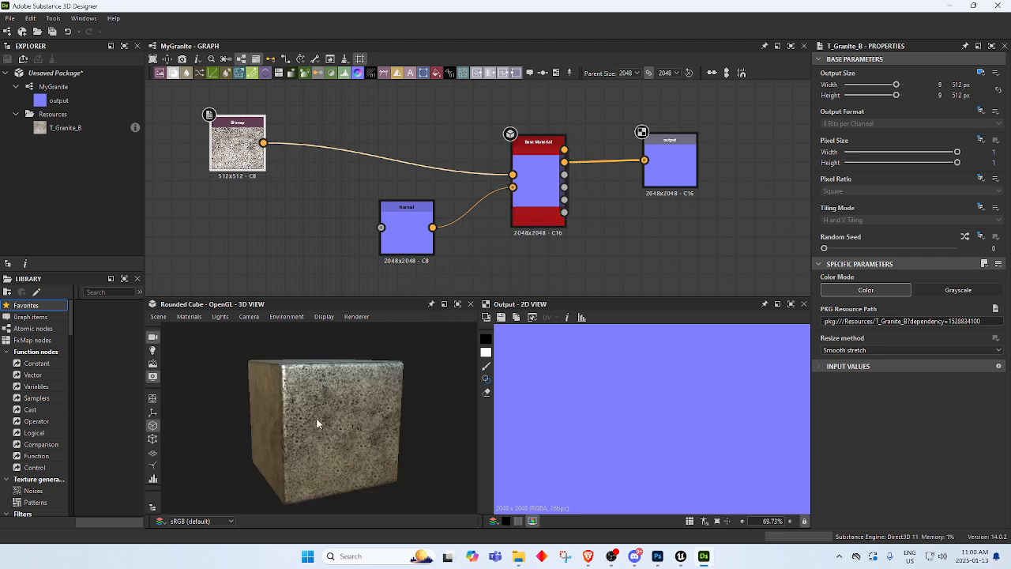
{"action": "left_click_drag", "start_coordinate": [545, 181], "coordinate": [308, 417]}
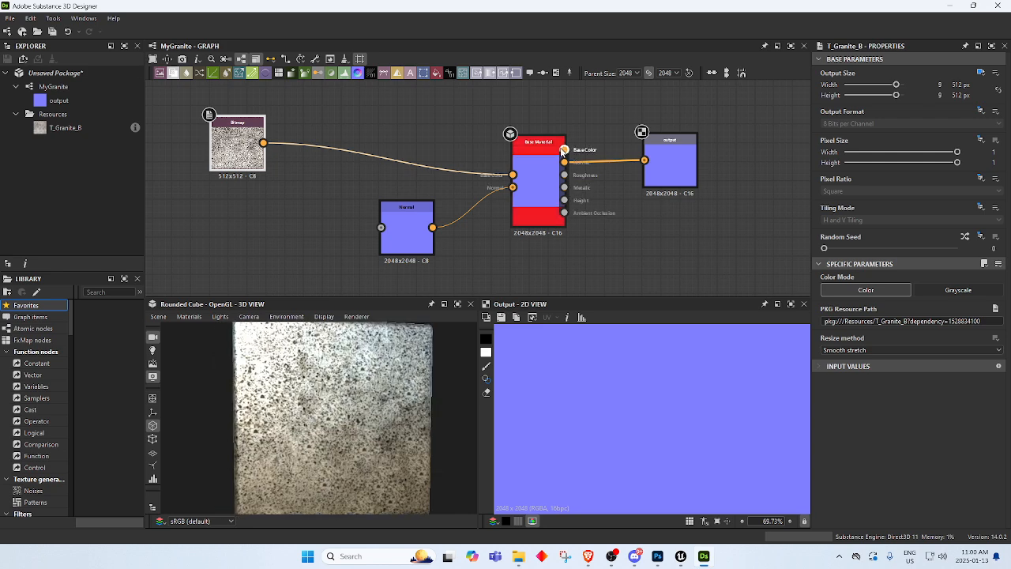
Set the Base Material node's user-defined Metallic map to True and inspect the material on the cube.
{"action": "left_click", "coordinate": [541, 197]}
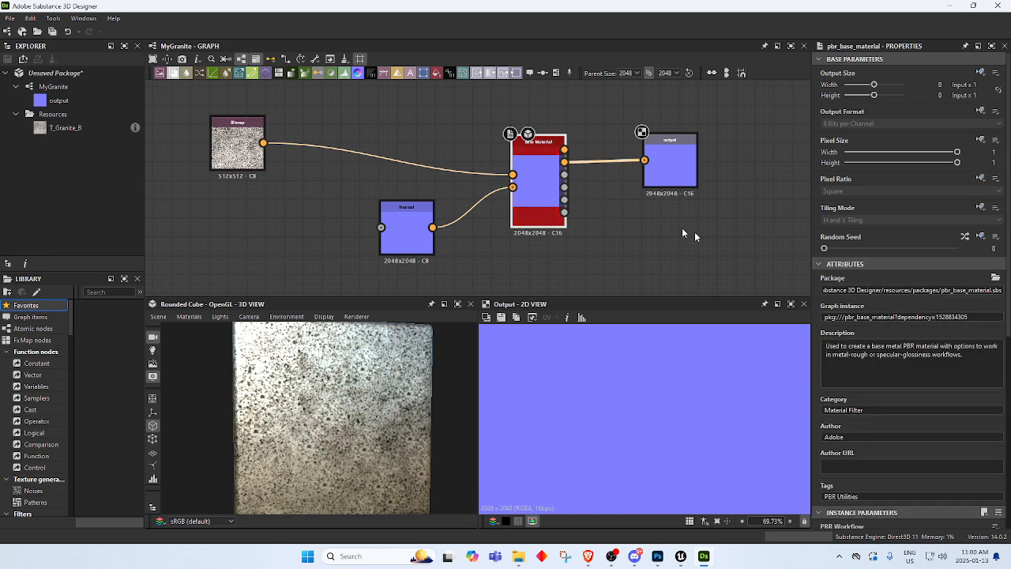
{"action": "scroll", "coordinate": [919, 421], "scroll_direction": "down", "scroll_amount": 8}
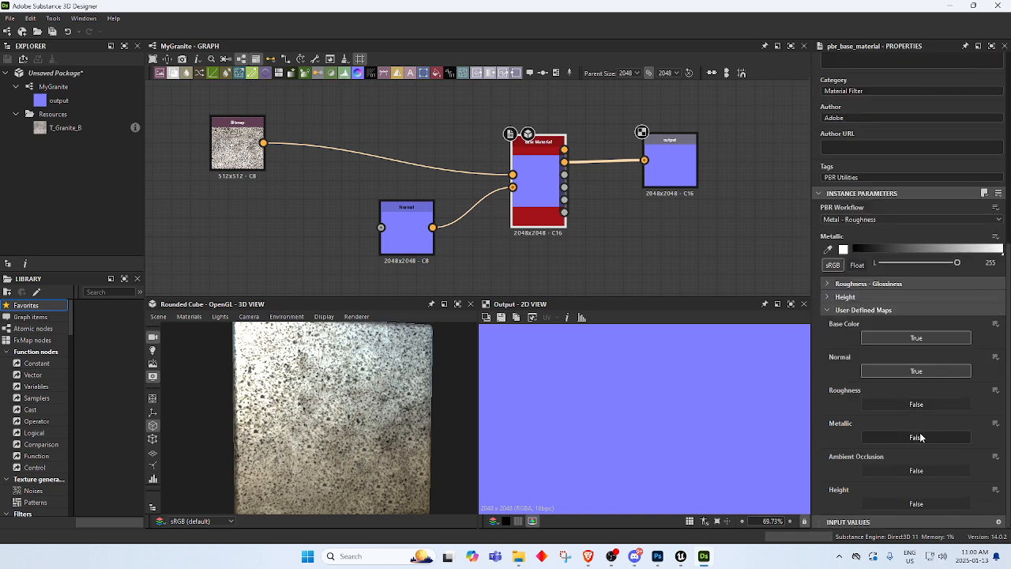
{"action": "left_click", "coordinate": [916, 437]}
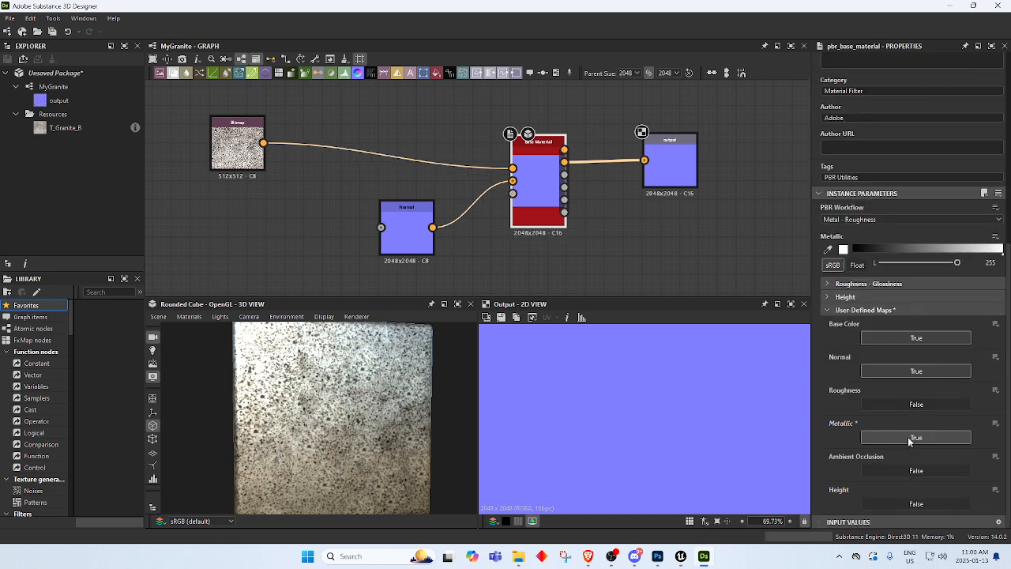
{"action": "left_click_drag", "start_coordinate": [360, 405], "coordinate": [333, 384]}
{"action": "scroll", "coordinate": [470, 236], "scroll_direction": "down", "scroll_amount": 2}
{"action": "scroll", "coordinate": [358, 236], "scroll_direction": "up", "scroll_amount": 2}
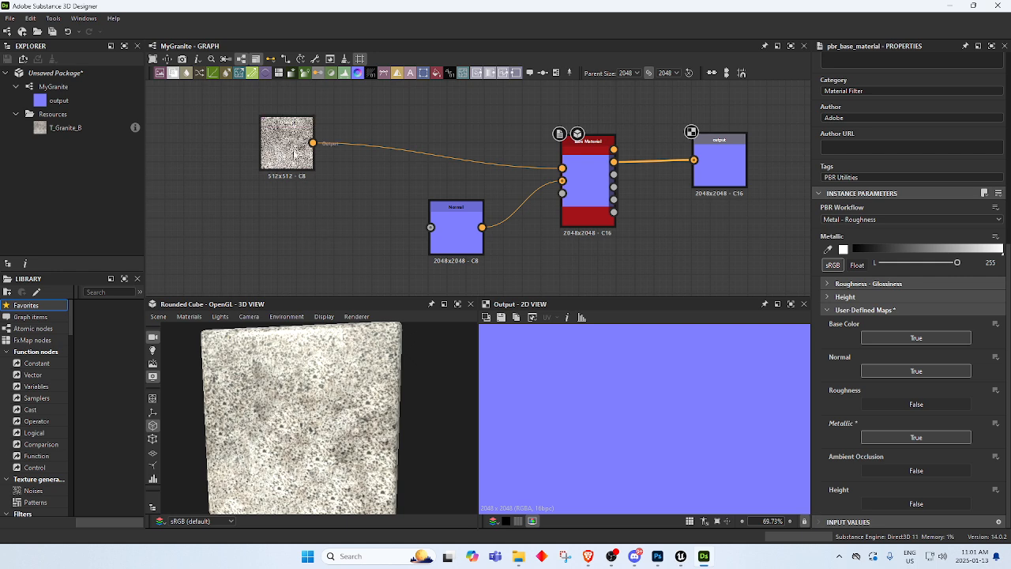
Move the Bitmap node farther from the Base Material node and shift the Normal node slightly up.
{"action": "left_click_drag", "start_coordinate": [294, 150], "coordinate": [256, 159]}
{"action": "left_click_drag", "start_coordinate": [456, 216], "coordinate": [456, 208]}
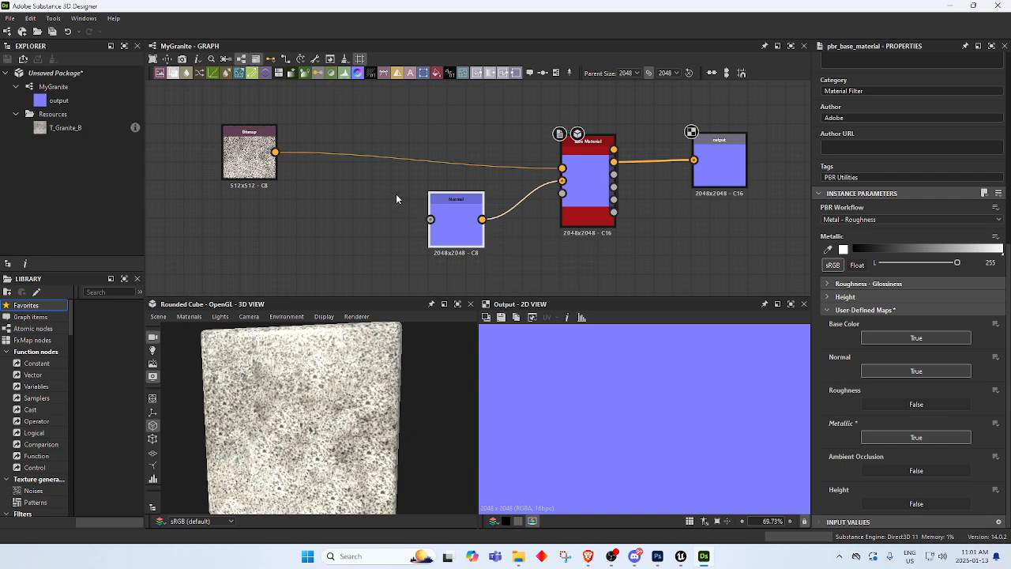
{"action": "left_click", "coordinate": [292, 223]}
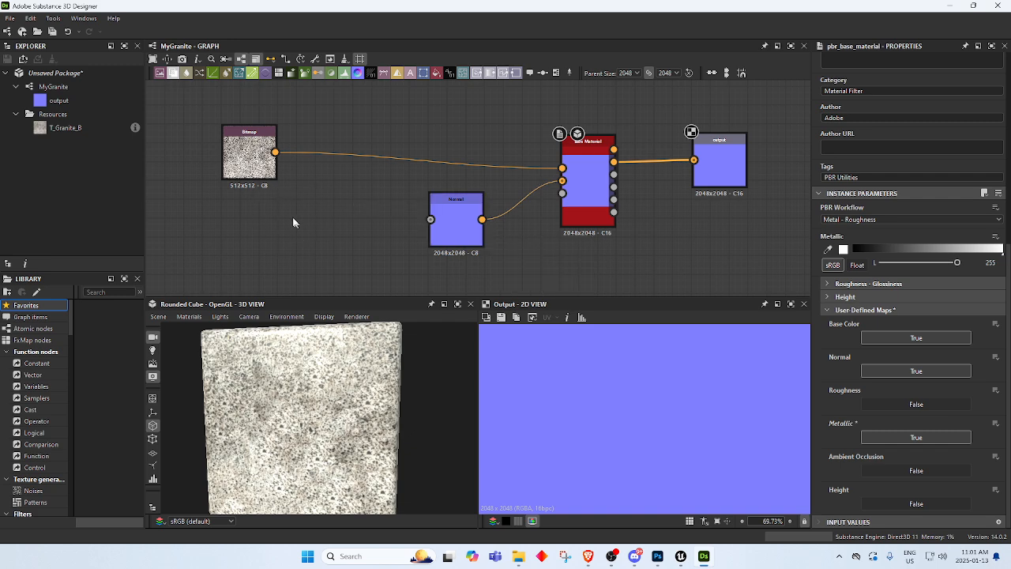
Try to connect the Bitmap output directly to the Normal node's input, and delete that link.
{"action": "left_click_drag", "start_coordinate": [248, 154], "coordinate": [431, 223]}
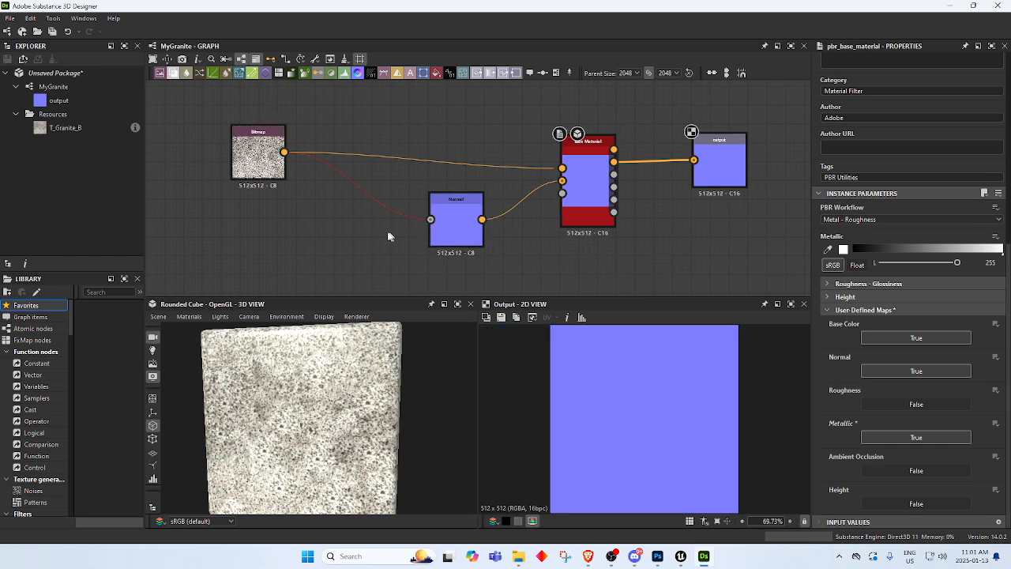
{"action": "scroll", "coordinate": [324, 214], "scroll_direction": "up", "scroll_amount": 1}
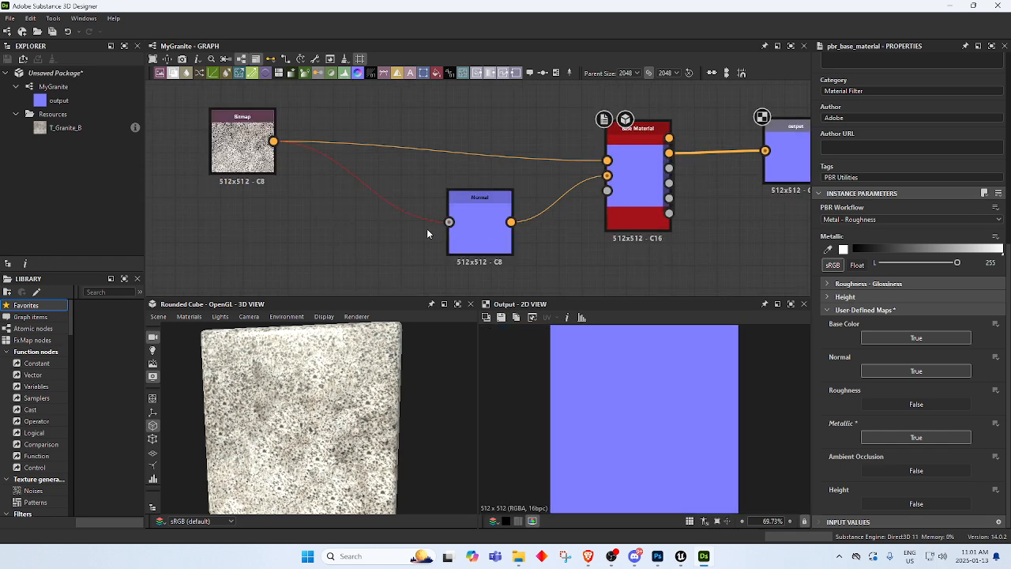
{"action": "middle_click_drag", "start_coordinate": [332, 230], "coordinate": [410, 235]}
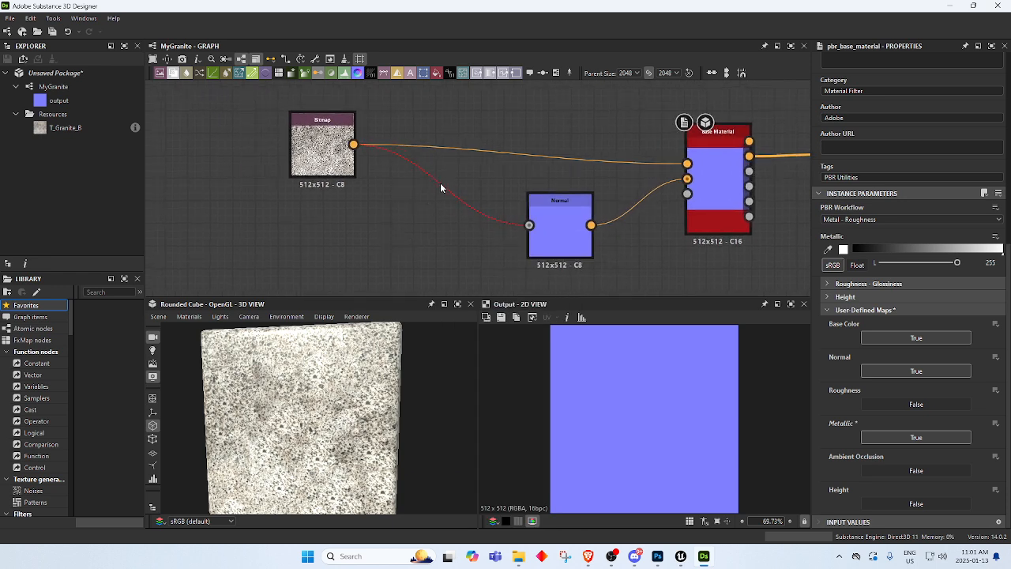
{"action": "left_click", "coordinate": [441, 187]}
{"action": "key", "text": "Delete"}
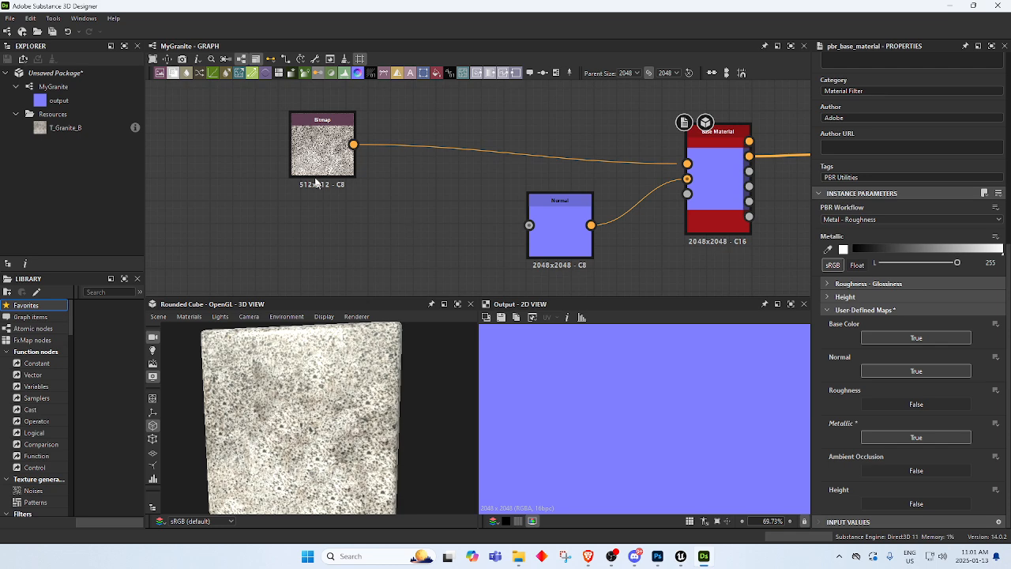
Retry the direct Bitmap-to-Normal connection, examine the link and the Normal input's requirements, and remove the link again.
{"action": "left_click_drag", "start_coordinate": [354, 144], "coordinate": [529, 225]}
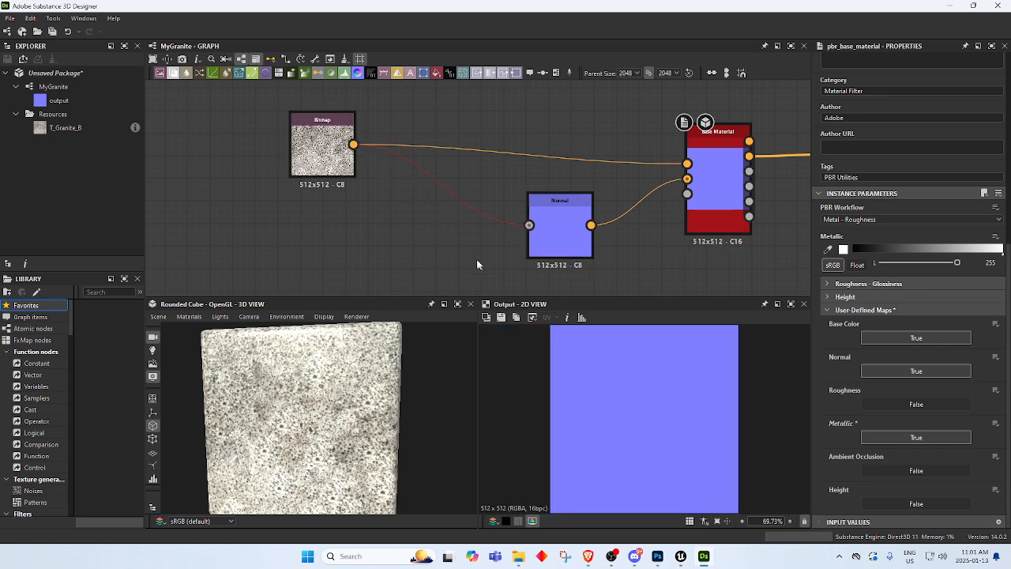
{"action": "left_click", "coordinate": [472, 212]}
{"action": "scroll", "coordinate": [490, 222], "scroll_direction": "up", "scroll_amount": 3}
{"action": "left_click", "coordinate": [485, 247]}
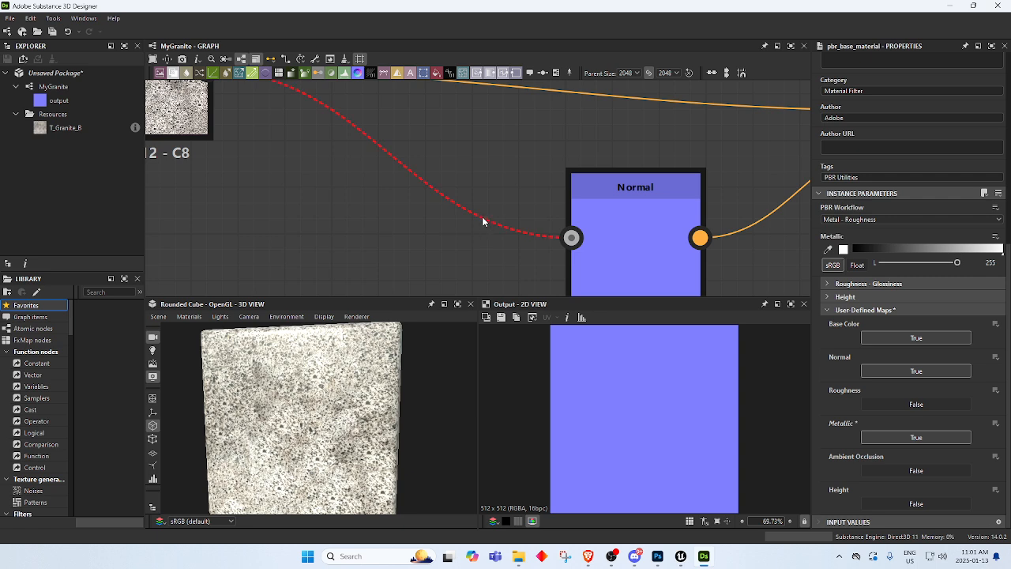
{"action": "left_click", "coordinate": [483, 222]}
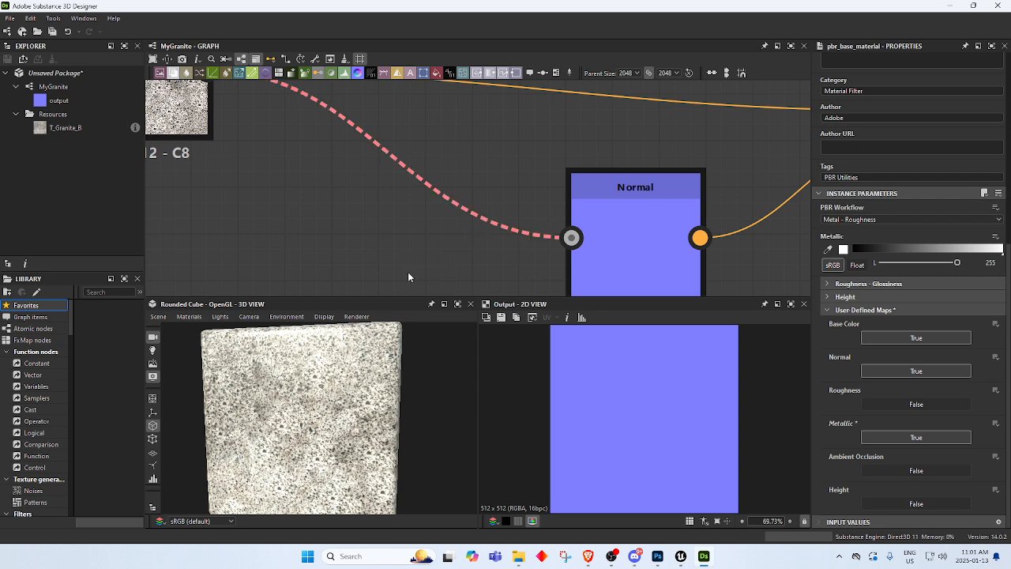
{"action": "scroll", "coordinate": [451, 201], "scroll_direction": "down", "scroll_amount": 3}
{"action": "right_click", "coordinate": [465, 206]}
{"action": "left_click", "coordinate": [448, 197]}
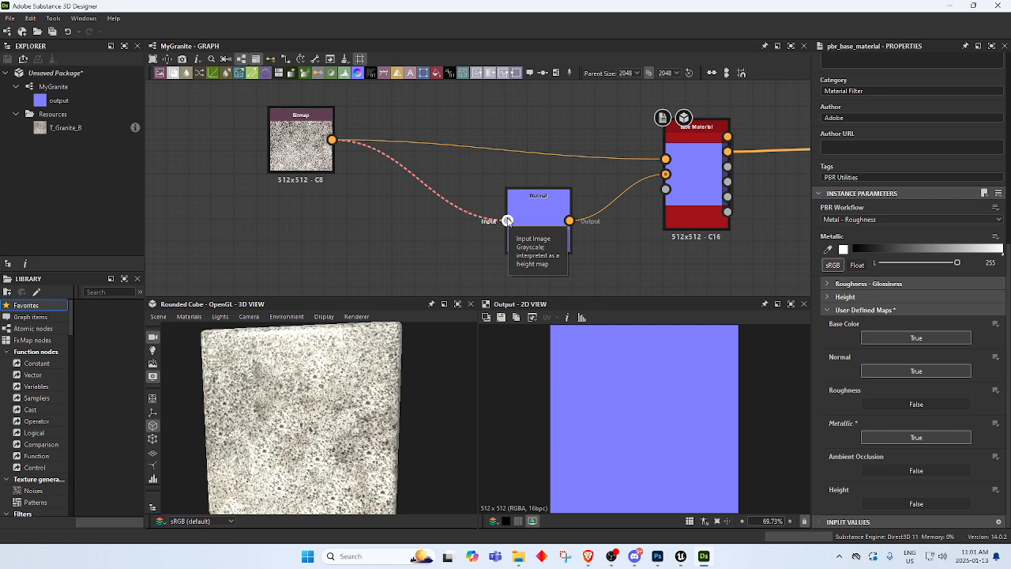
{"action": "left_click", "coordinate": [320, 156]}
{"action": "left_click", "coordinate": [452, 207]}
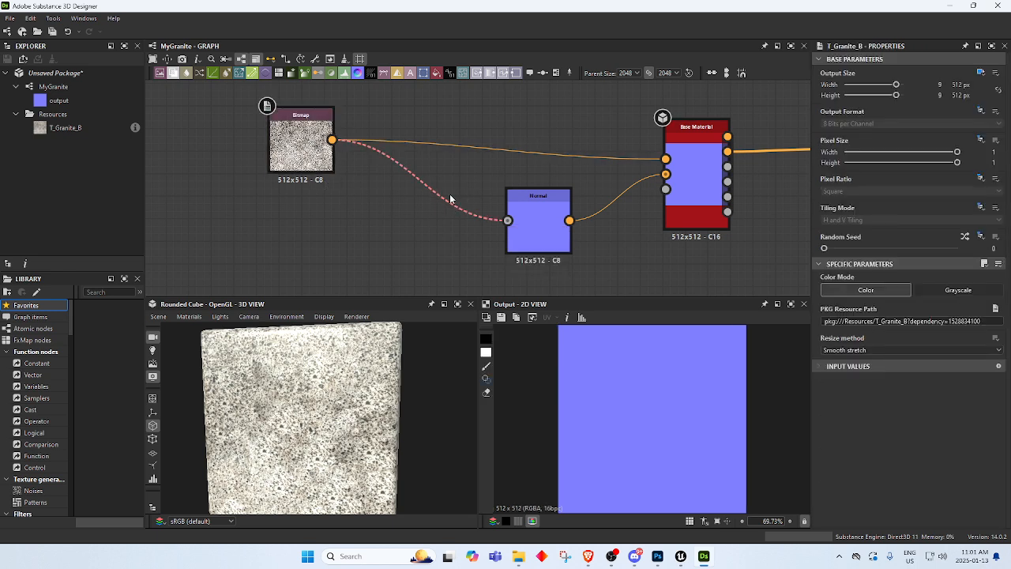
{"action": "key", "text": "Delete"}
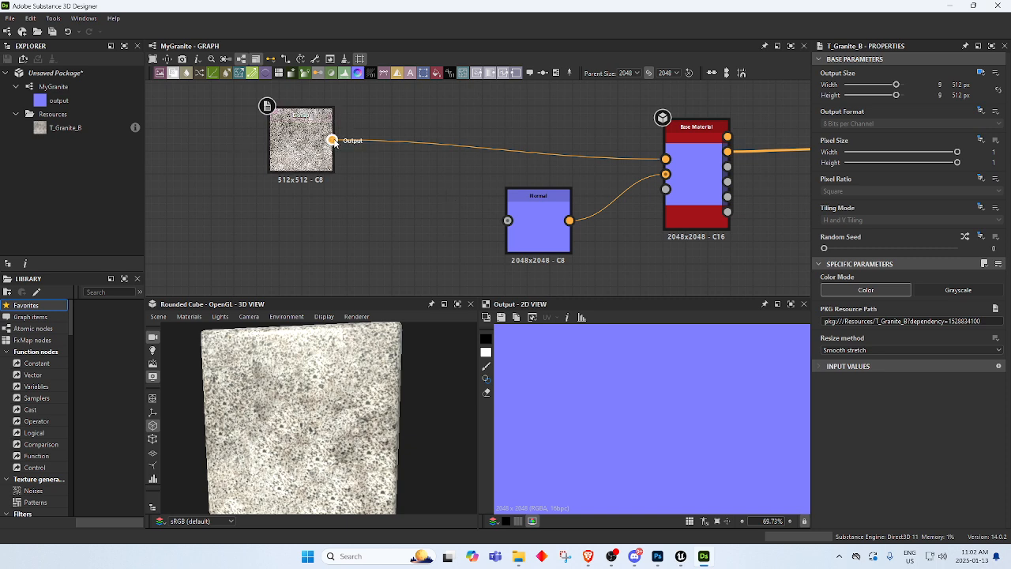
Add a Grayscale Conversion node fed by the Bitmap node's output.
{"action": "left_click_drag", "start_coordinate": [332, 140], "coordinate": [394, 249]}
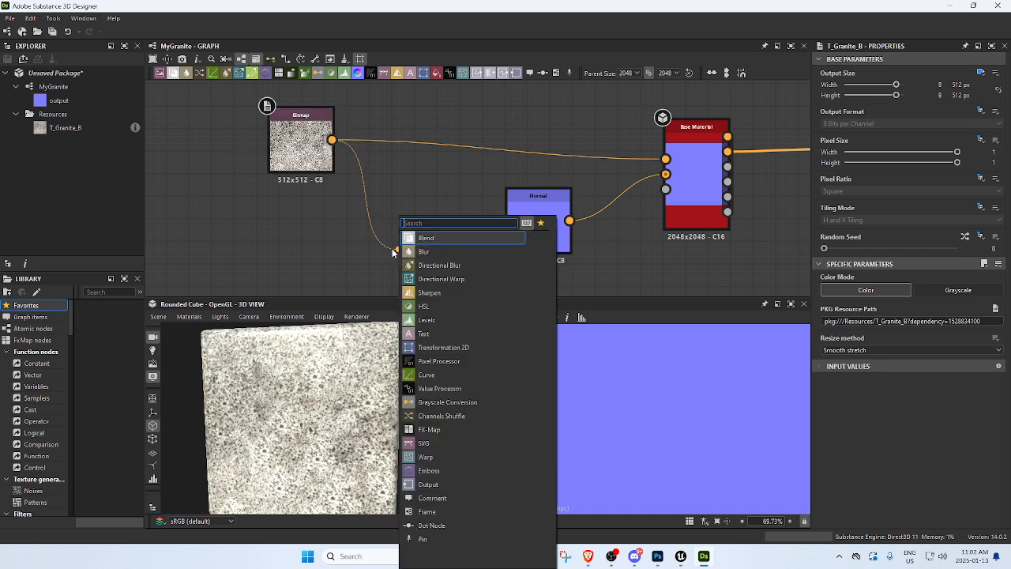
{"action": "type", "text": "grea"}
{"action": "key", "text": "BackSpace"}
{"action": "key", "text": "BackSpace"}
{"action": "type", "text": "a"}
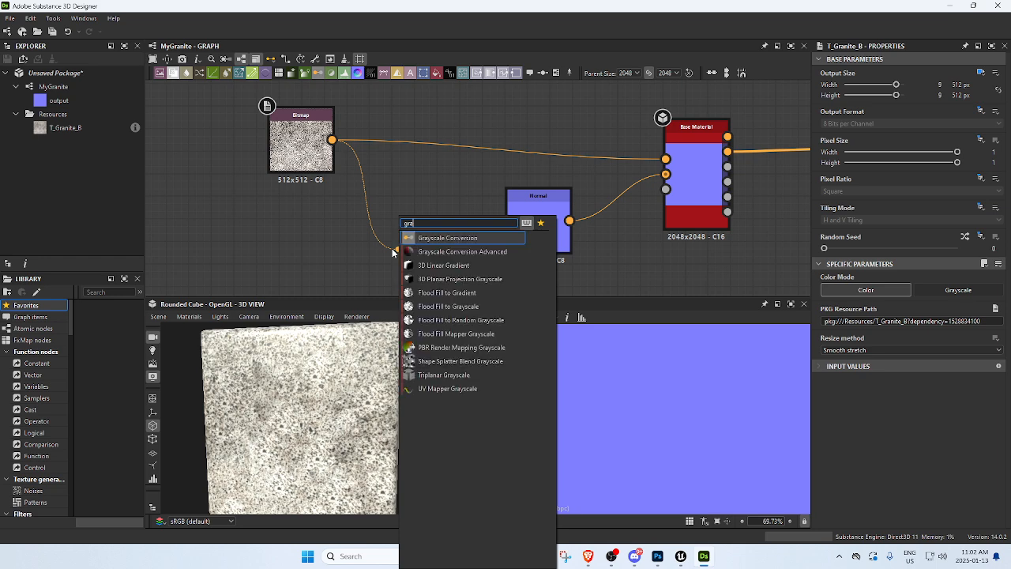
{"action": "type", "text": "yscale"}
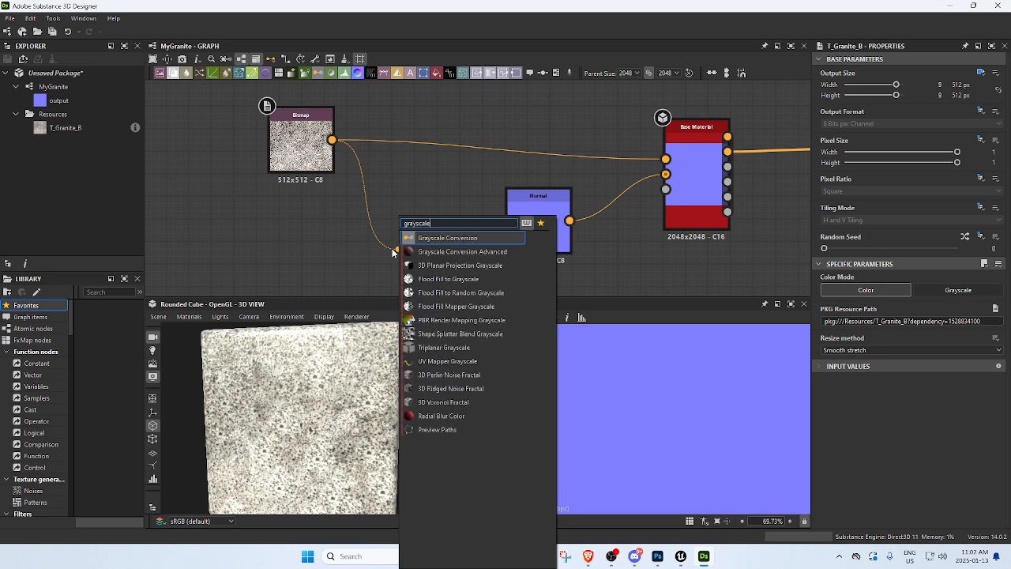
{"action": "left_click", "coordinate": [434, 245]}
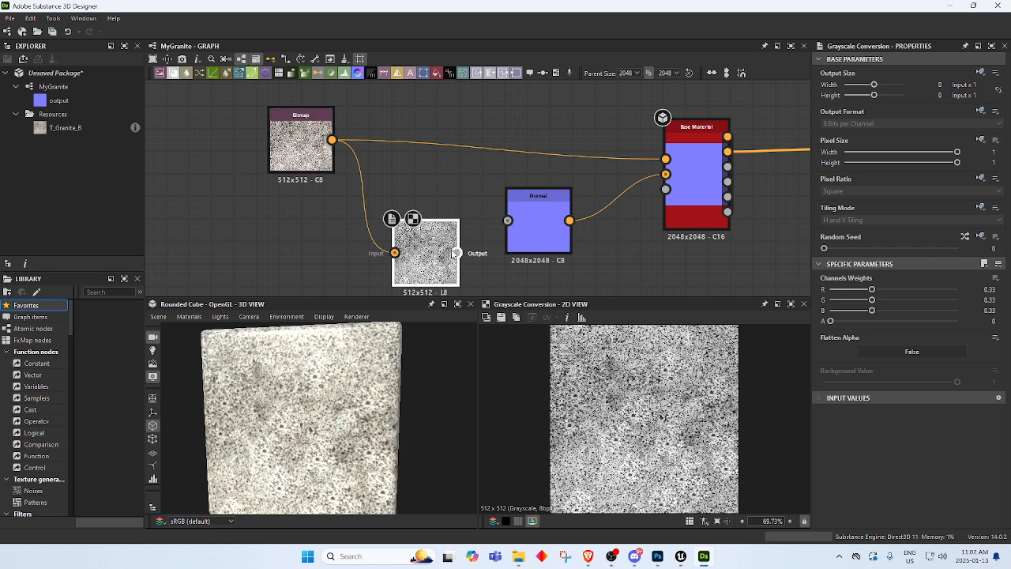
Place the Grayscale Conversion node between Bitmap and Normal, connect its output to the Normal input, and inspect the cube.
{"action": "left_click_drag", "start_coordinate": [436, 243], "coordinate": [414, 221]}
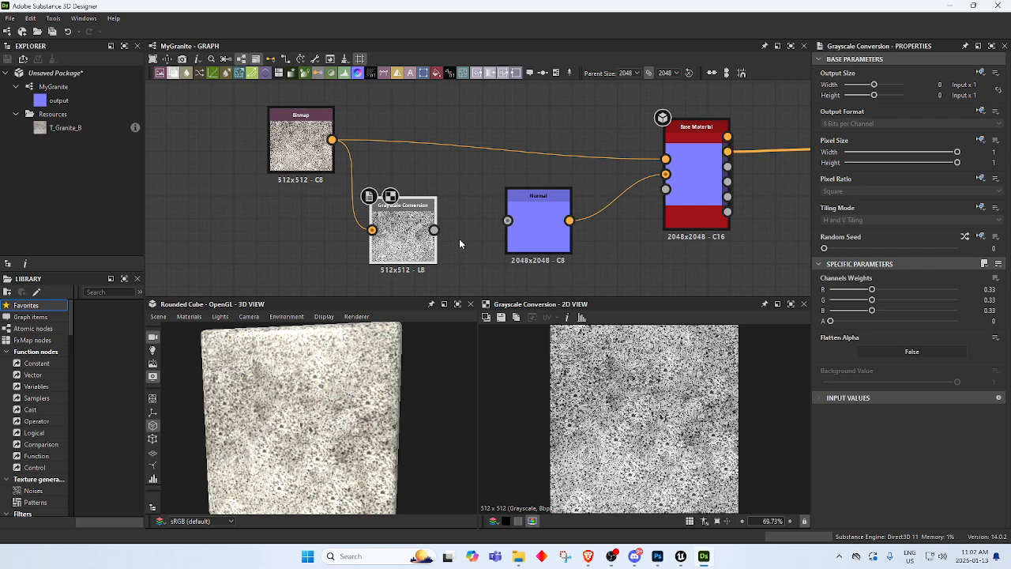
{"action": "left_click_drag", "start_coordinate": [434, 230], "coordinate": [535, 226]}
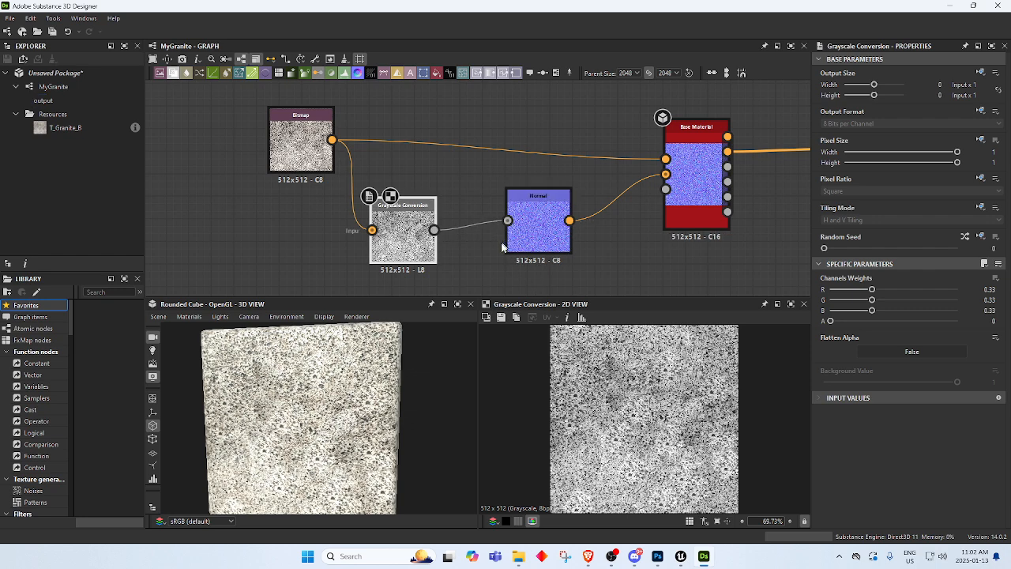
{"action": "left_click_drag", "start_coordinate": [289, 417], "coordinate": [299, 440]}
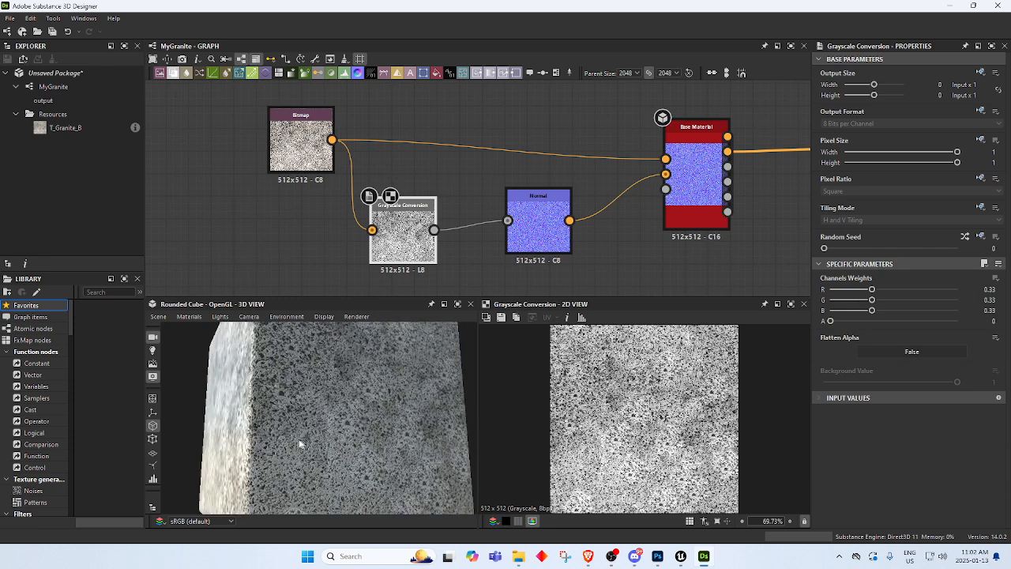
{"action": "left_click_drag", "start_coordinate": [253, 397], "coordinate": [290, 376]}
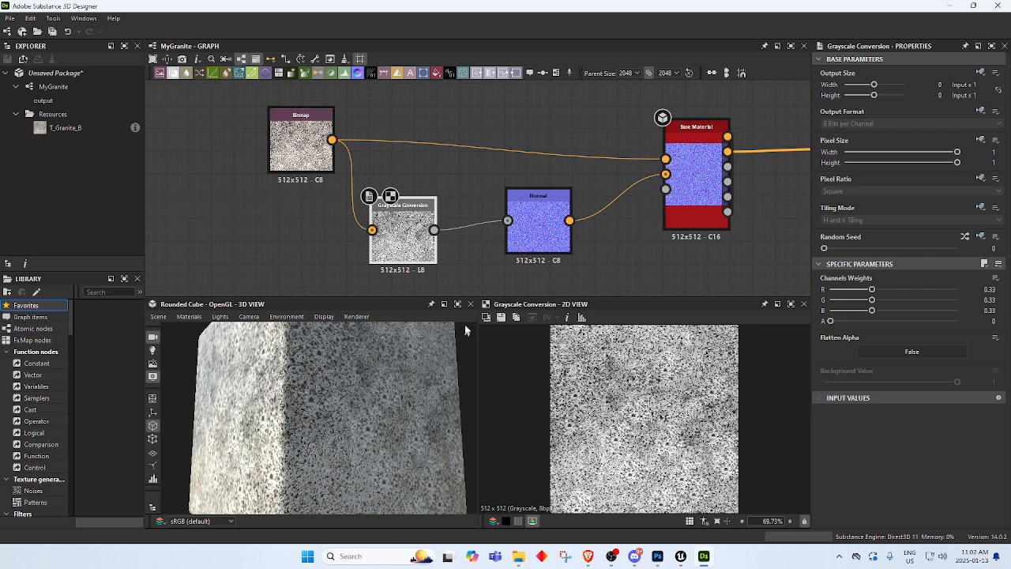
Test the Normal node's intensity at 3 and at 0, comparing the surface relief on the cube.
{"action": "left_click", "coordinate": [538, 229]}
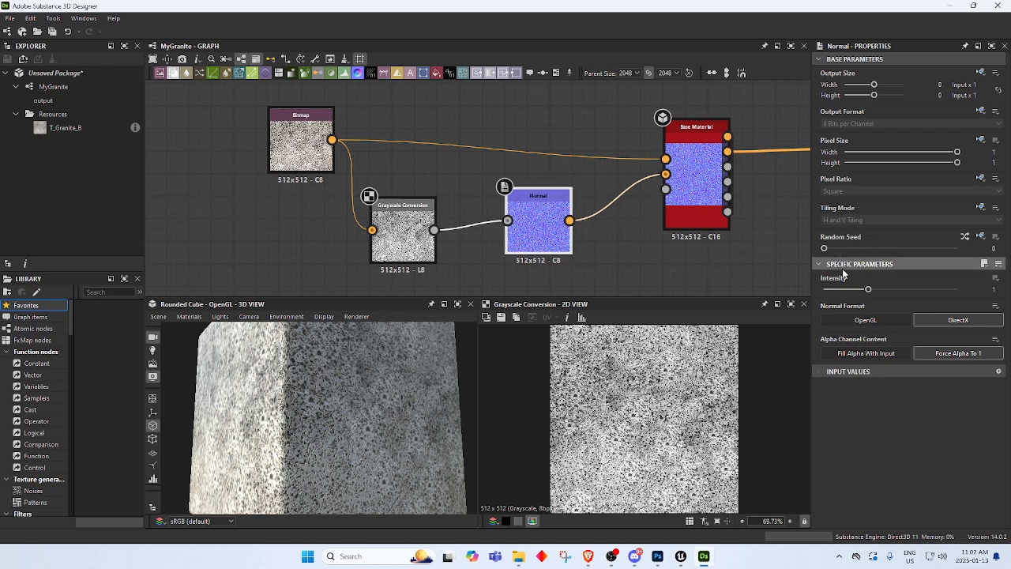
{"action": "left_click_drag", "start_coordinate": [870, 291], "coordinate": [972, 286]}
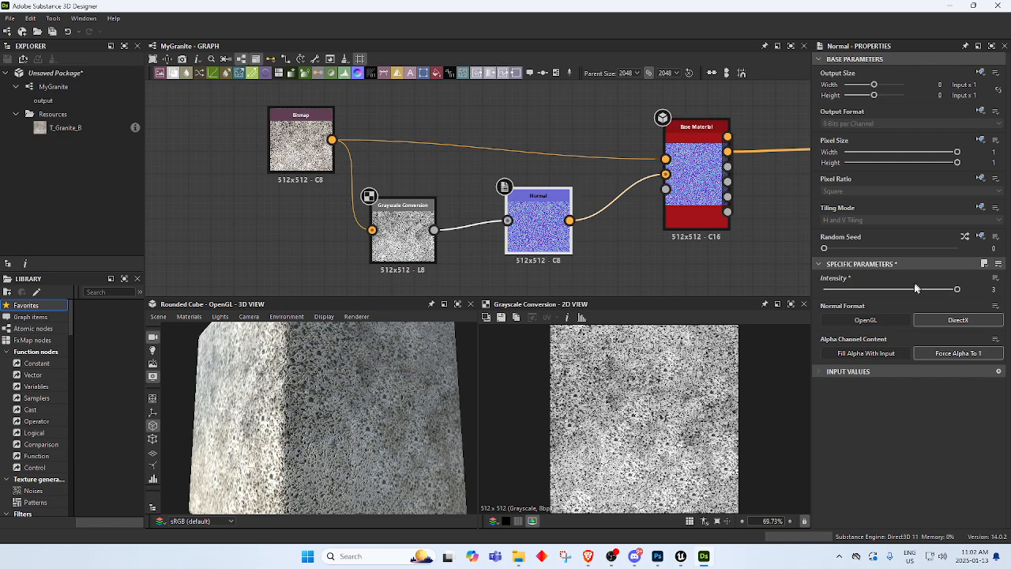
{"action": "left_click_drag", "start_coordinate": [316, 405], "coordinate": [331, 437]}
{"action": "left_click_drag", "start_coordinate": [332, 385], "coordinate": [340, 466]}
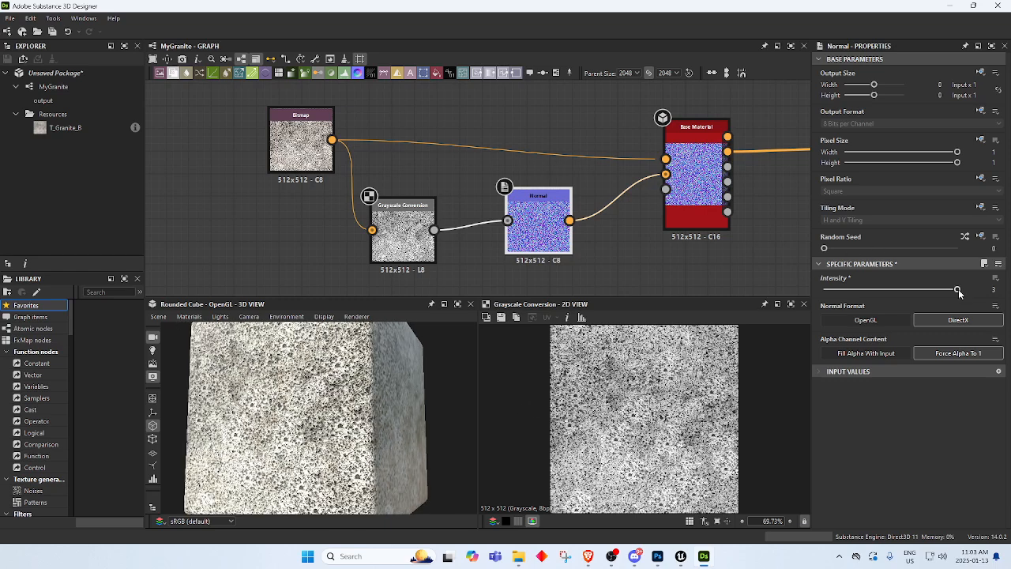
{"action": "left_click_drag", "start_coordinate": [958, 290], "coordinate": [824, 289]}
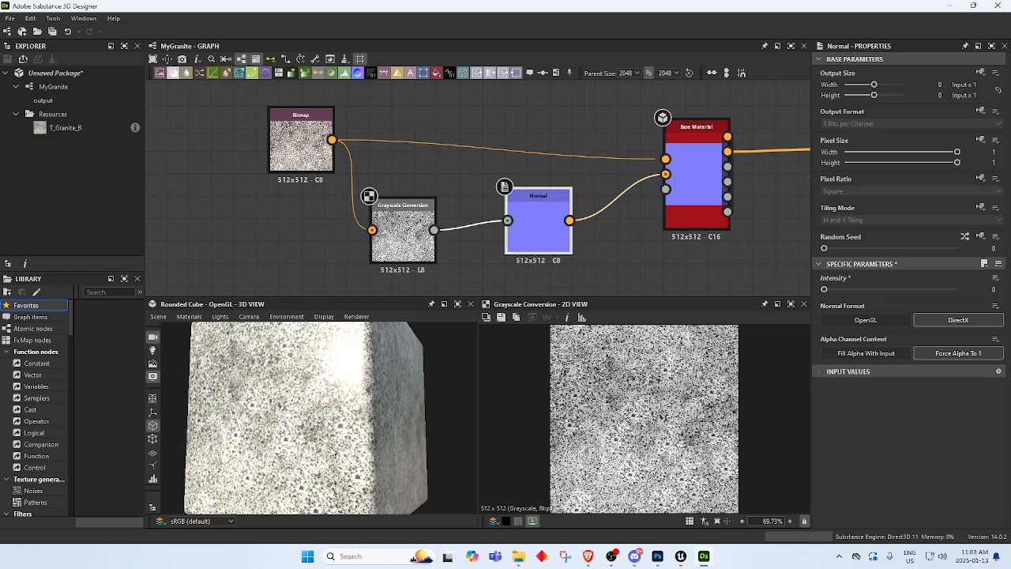
{"action": "left_click_drag", "start_coordinate": [333, 453], "coordinate": [297, 374]}
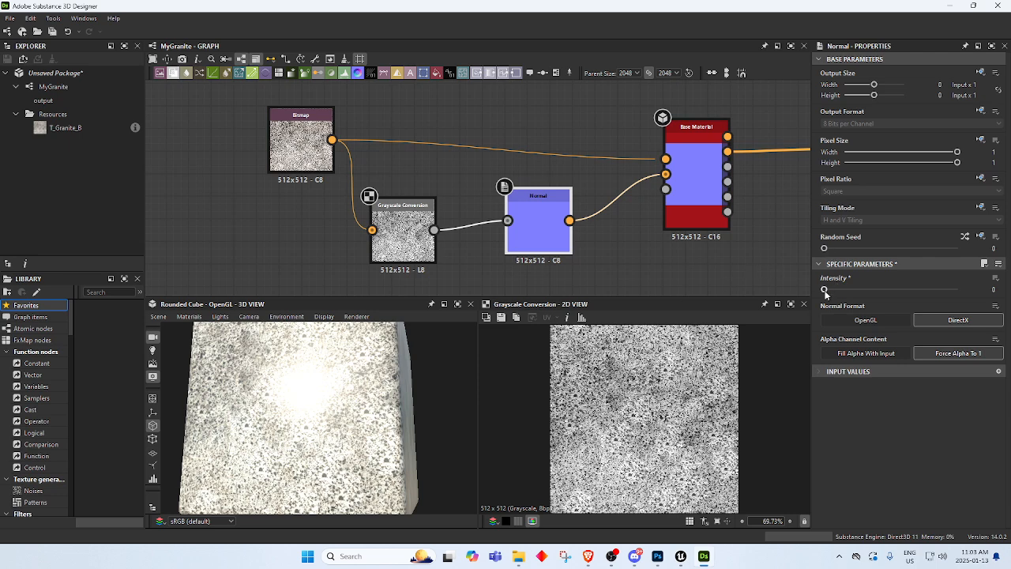
Set the Normal node's intensity to 2.07 and check the cube's surface.
{"action": "left_click_drag", "start_coordinate": [825, 290], "coordinate": [916, 303]}
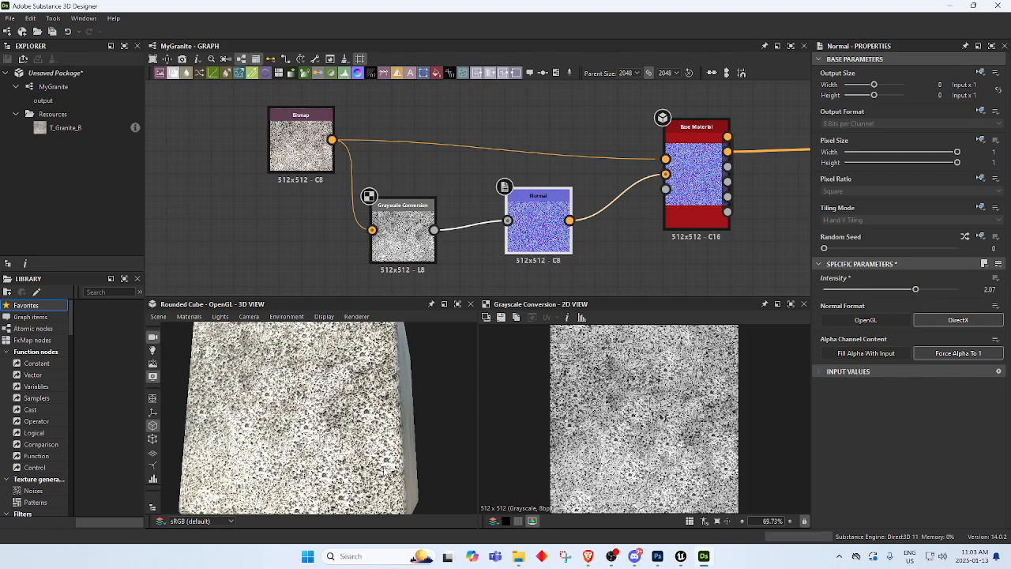
{"action": "left_click_drag", "start_coordinate": [388, 473], "coordinate": [313, 394]}
{"action": "scroll", "coordinate": [311, 232], "scroll_direction": "down", "scroll_amount": 2}
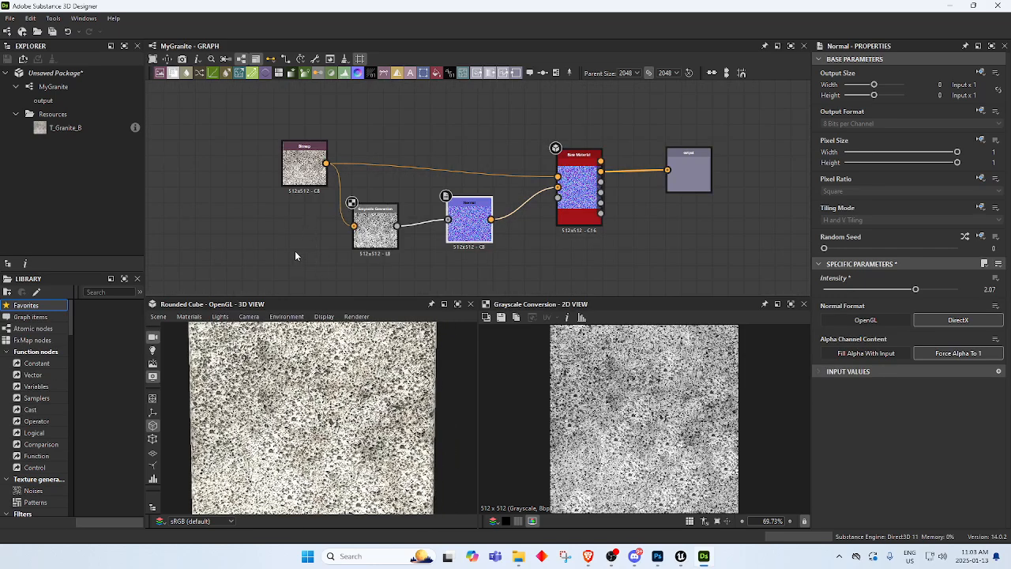
Move the Grayscale Conversion node farther from the Normal node to make room between them.
{"action": "right_click", "coordinate": [308, 241]}
{"action": "left_click", "coordinate": [281, 251]}
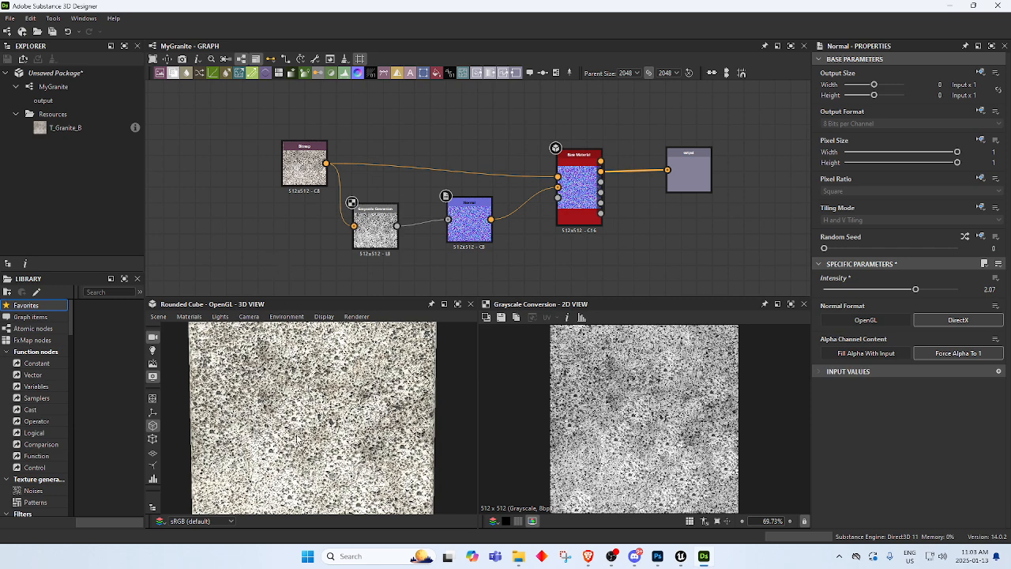
{"action": "scroll", "coordinate": [355, 226], "scroll_direction": "up", "scroll_amount": 2}
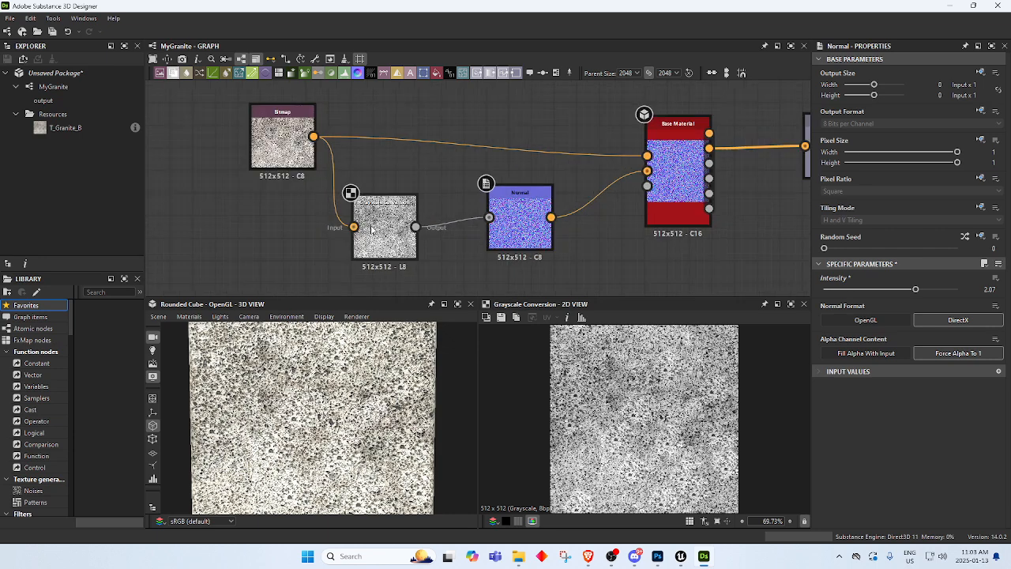
{"action": "left_click_drag", "start_coordinate": [393, 215], "coordinate": [351, 237]}
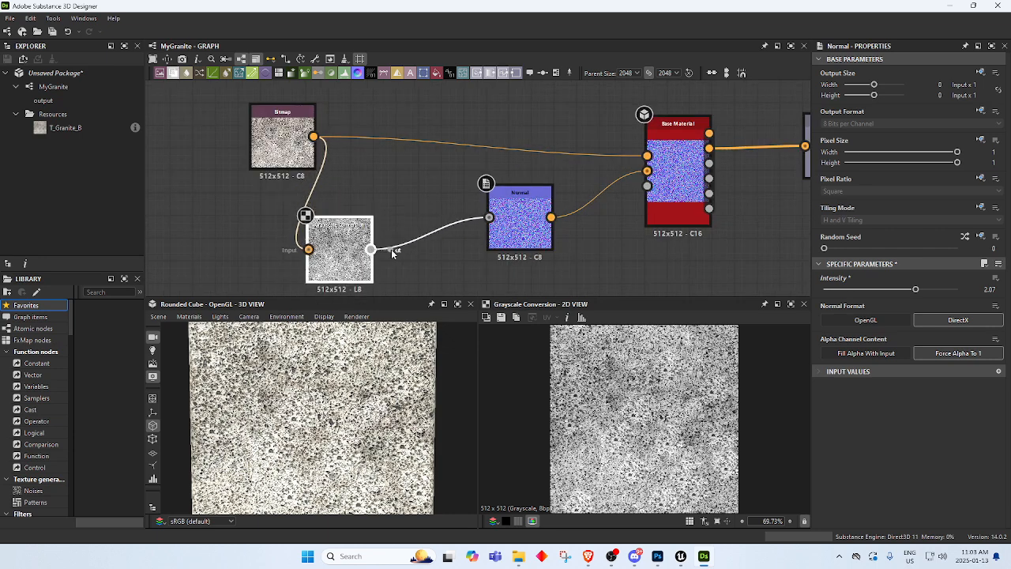
Insert an Invert Grayscale node between Grayscale Conversion and Normal, with its output connected to the Normal input.
{"action": "key", "text": "space"}
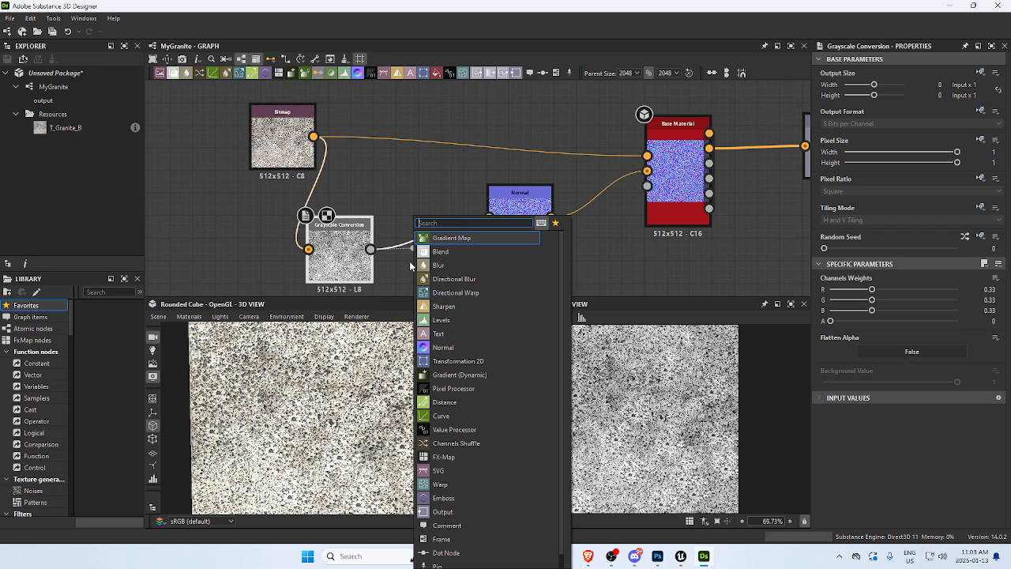
{"action": "type", "text": "hus"}
{"action": "key", "text": "BackSpace"}
{"action": "key", "text": "BackSpace"}
{"action": "key", "text": "BackSpace"}
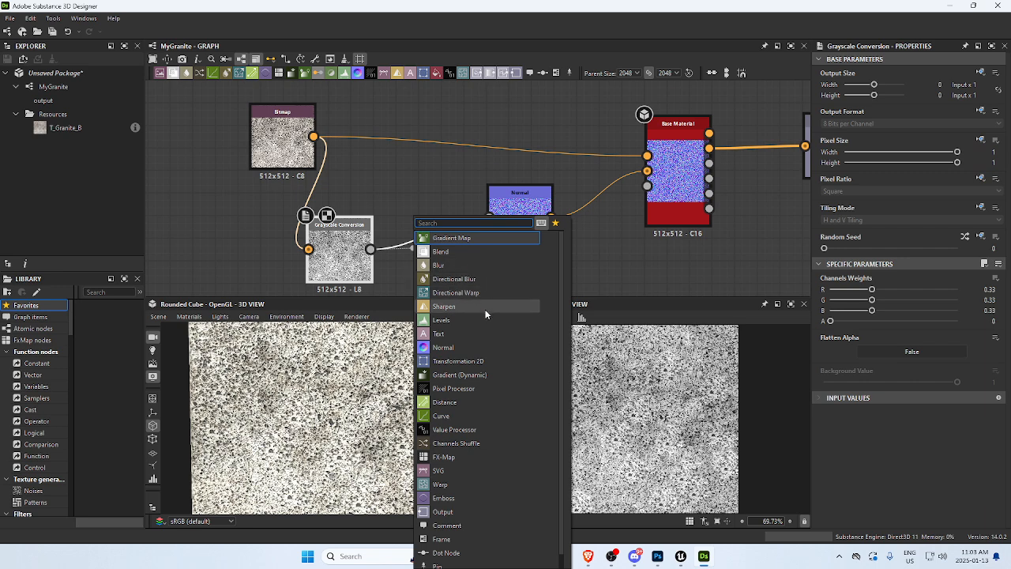
{"action": "type", "text": "invert"}
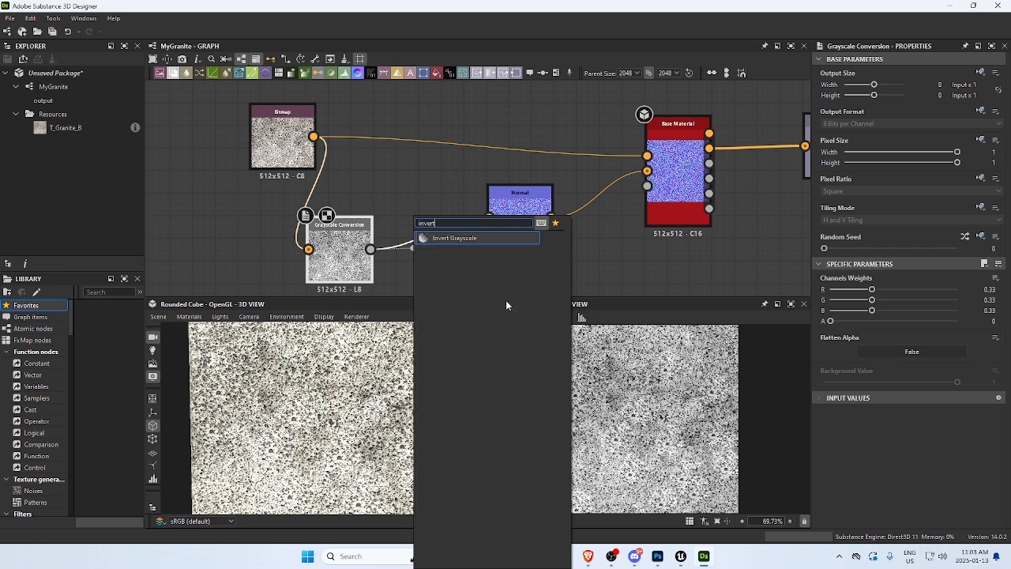
{"action": "key", "text": "Return"}
{"action": "left_click_drag", "start_coordinate": [457, 226], "coordinate": [435, 226]}
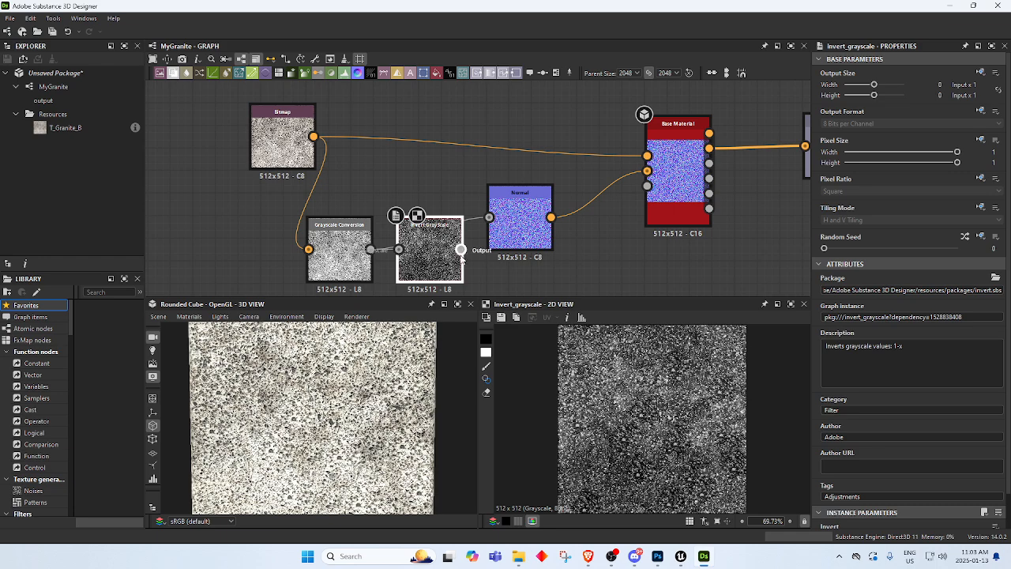
{"action": "left_click_drag", "start_coordinate": [462, 251], "coordinate": [499, 221]}
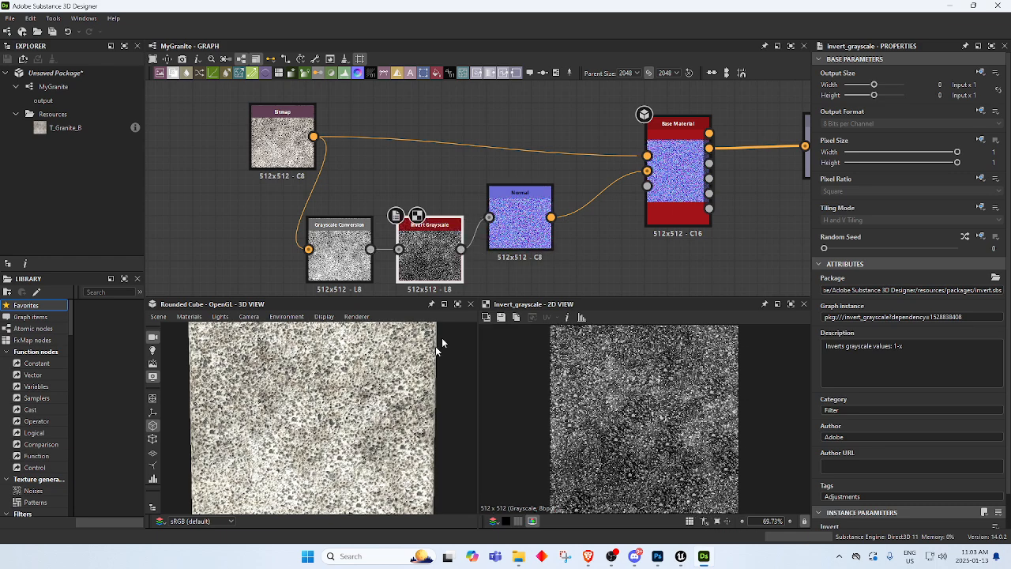
Examine the inverted surface relief on the rounded cube up close and from several angles.
{"action": "left_click_drag", "start_coordinate": [441, 339], "coordinate": [339, 405]}
{"action": "scroll", "coordinate": [338, 396], "scroll_direction": "up", "scroll_amount": 3}
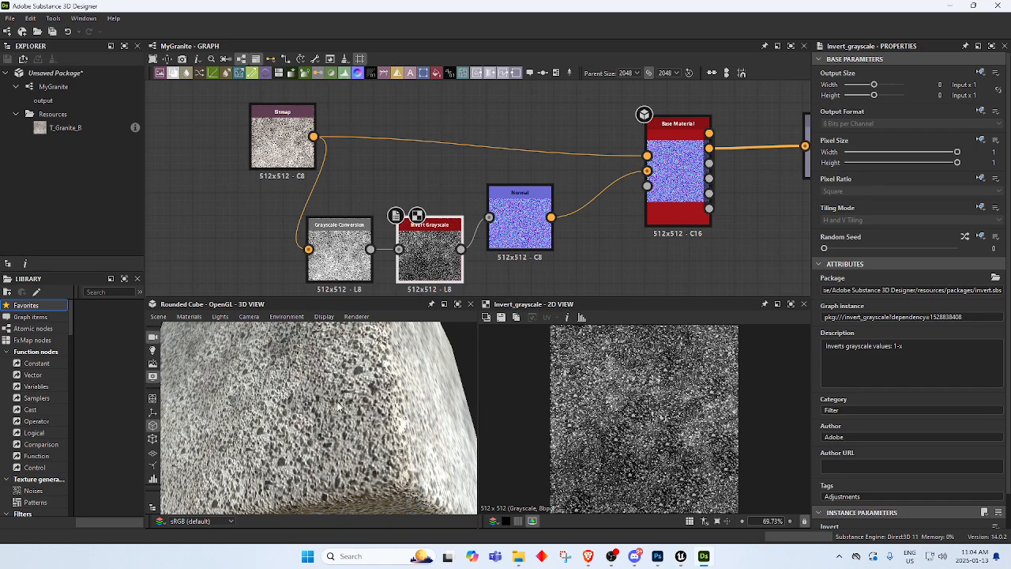
{"action": "scroll", "coordinate": [337, 416], "scroll_direction": "down", "scroll_amount": 3}
{"action": "scroll", "coordinate": [337, 411], "scroll_direction": "up", "scroll_amount": 6}
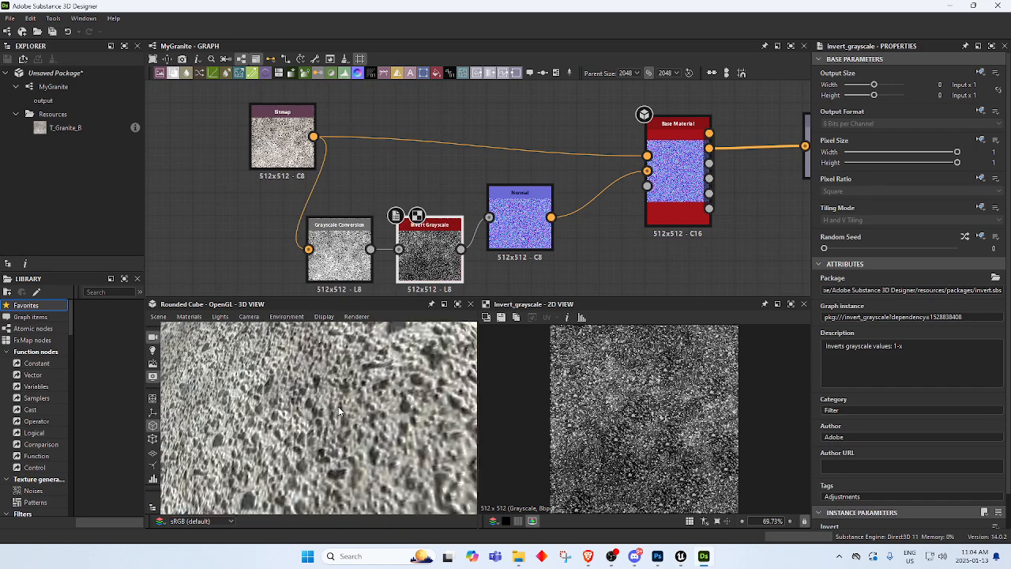
{"action": "scroll", "coordinate": [337, 436], "scroll_direction": "down", "scroll_amount": 2}
{"action": "left_click_drag", "start_coordinate": [336, 435], "coordinate": [324, 480]}
{"action": "scroll", "coordinate": [315, 419], "scroll_direction": "down", "scroll_amount": 3}
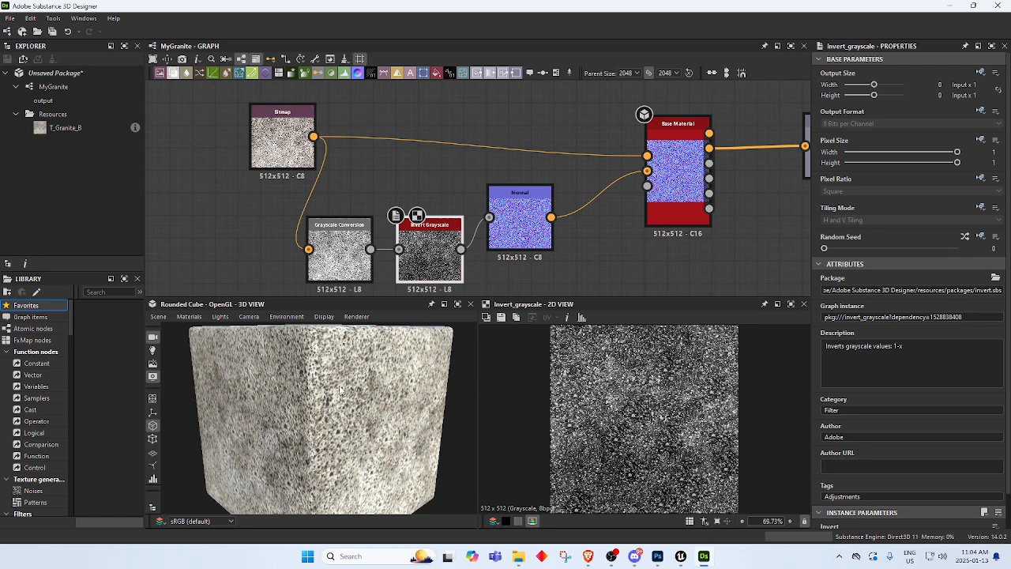
{"action": "mouse_move", "coordinate": [328, 401]}
{"action": "left_mouse_down"}
{"action": "mouse_move", "coordinate": [350, 386]}
{"action": "mouse_move", "coordinate": [325, 385]}
{"action": "left_mouse_up"}
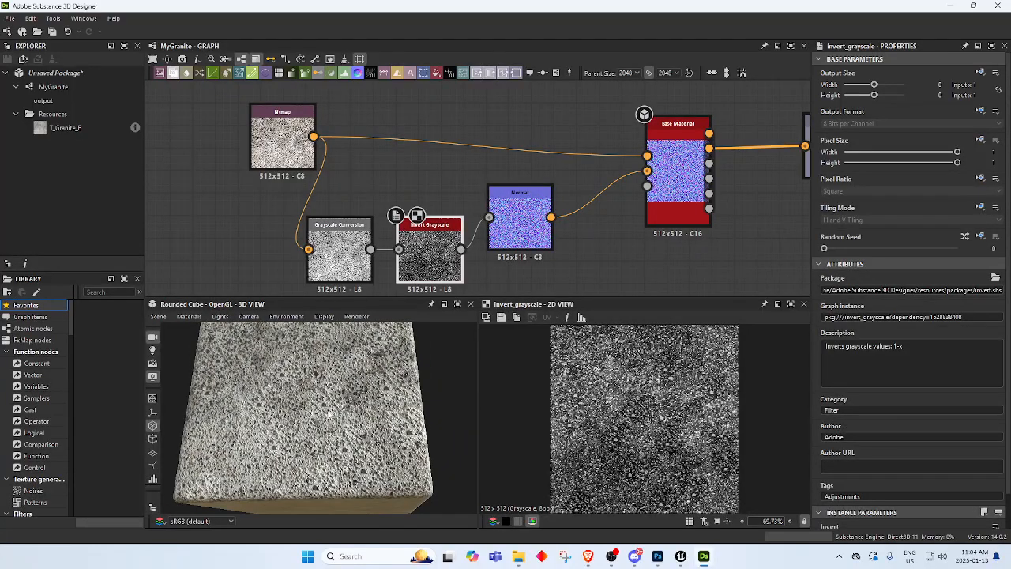
{"action": "left_click_drag", "start_coordinate": [354, 425], "coordinate": [321, 441]}
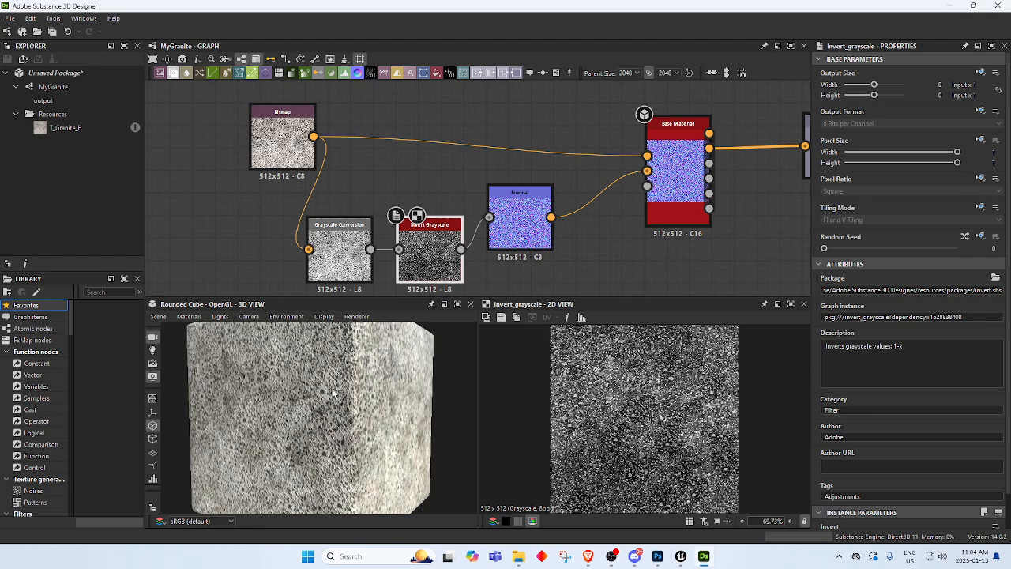
{"action": "left_click_drag", "start_coordinate": [334, 393], "coordinate": [377, 434]}
Set the Normal node's intensity to 1 and check the relief on the cube.
{"action": "left_click", "coordinate": [520, 217]}
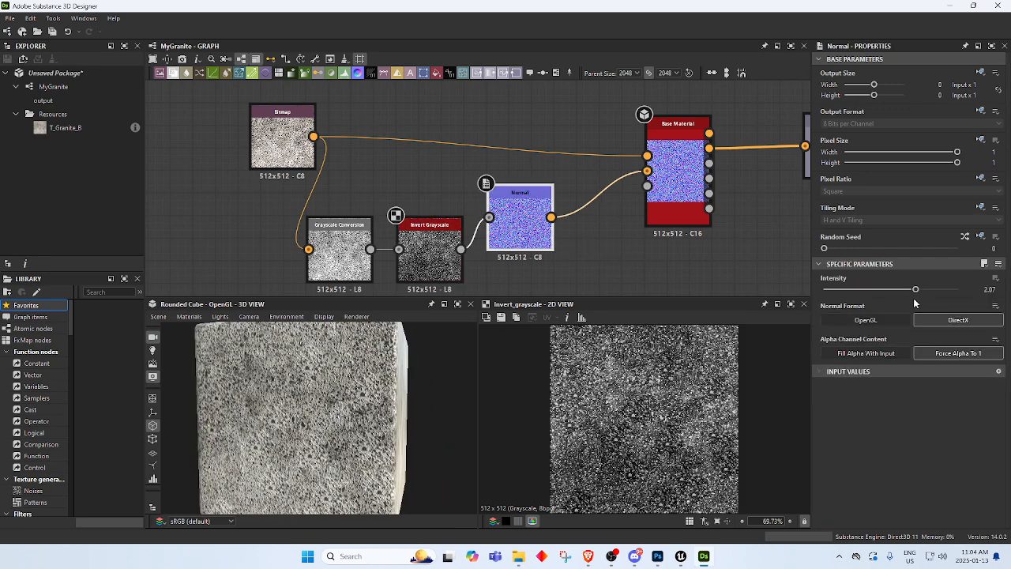
{"action": "left_click_drag", "start_coordinate": [917, 290], "coordinate": [881, 290]}
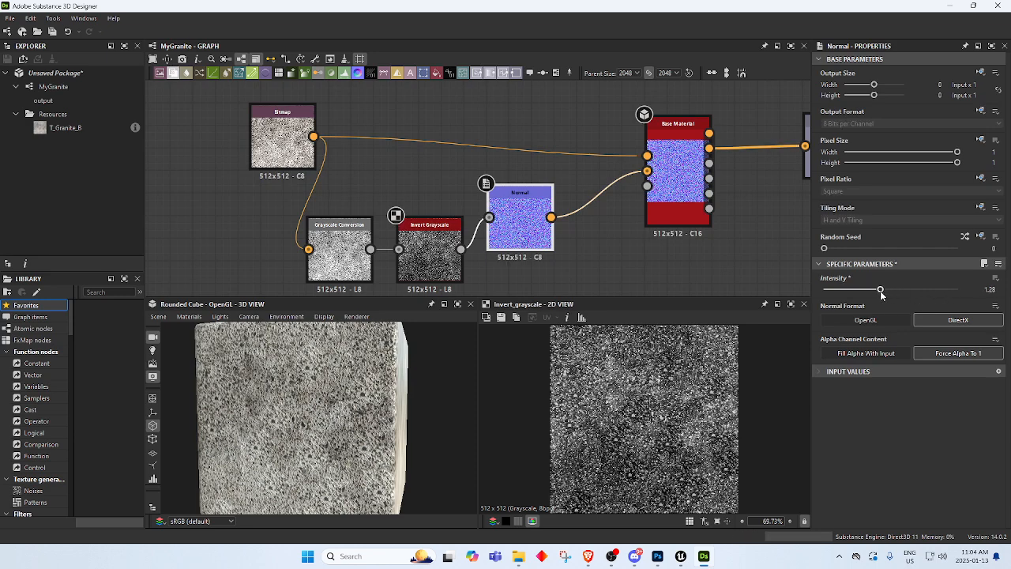
{"action": "double_click", "coordinate": [988, 290]}
{"action": "type", "text": "1"}
{"action": "key", "text": "Return"}
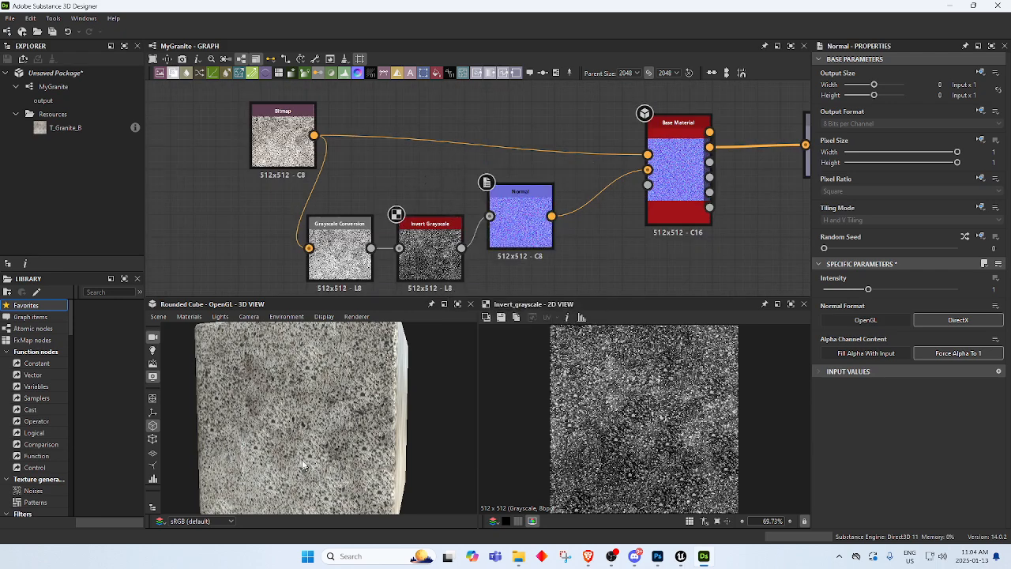
{"action": "left_click_drag", "start_coordinate": [303, 463], "coordinate": [366, 382]}
Review the node graph and check the output node's properties and available commands.
{"action": "scroll", "coordinate": [604, 263], "scroll_direction": "down", "scroll_amount": 3}
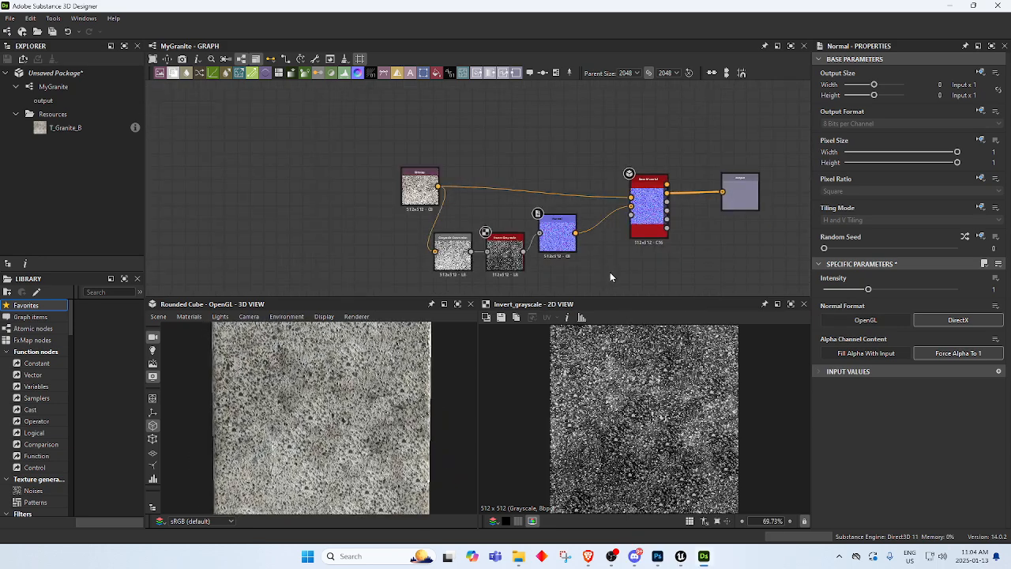
{"action": "scroll", "coordinate": [647, 245], "scroll_direction": "up", "scroll_amount": 3}
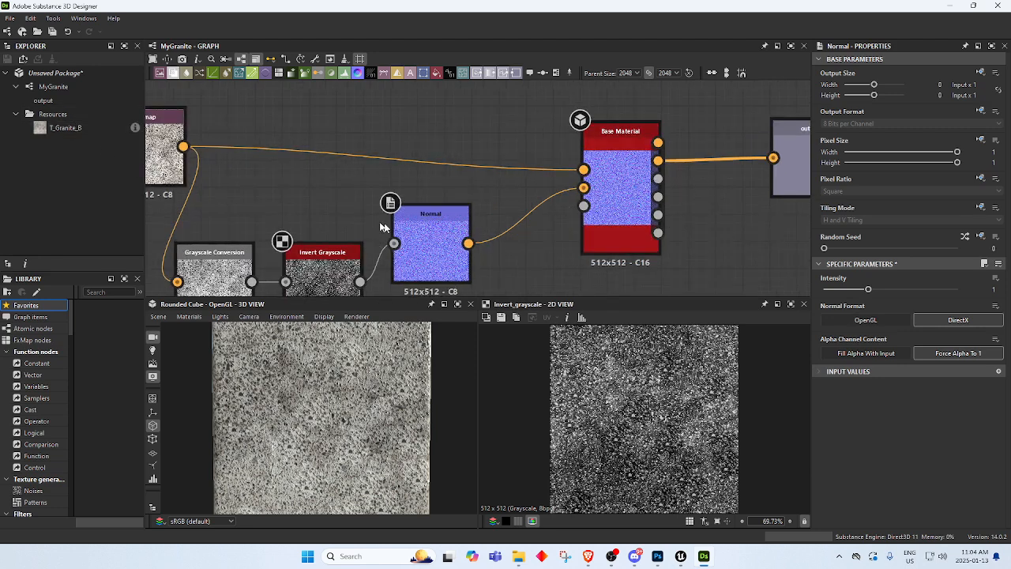
{"action": "right_click", "coordinate": [706, 219]}
{"action": "middle_click_drag", "start_coordinate": [709, 235], "coordinate": [535, 231]}
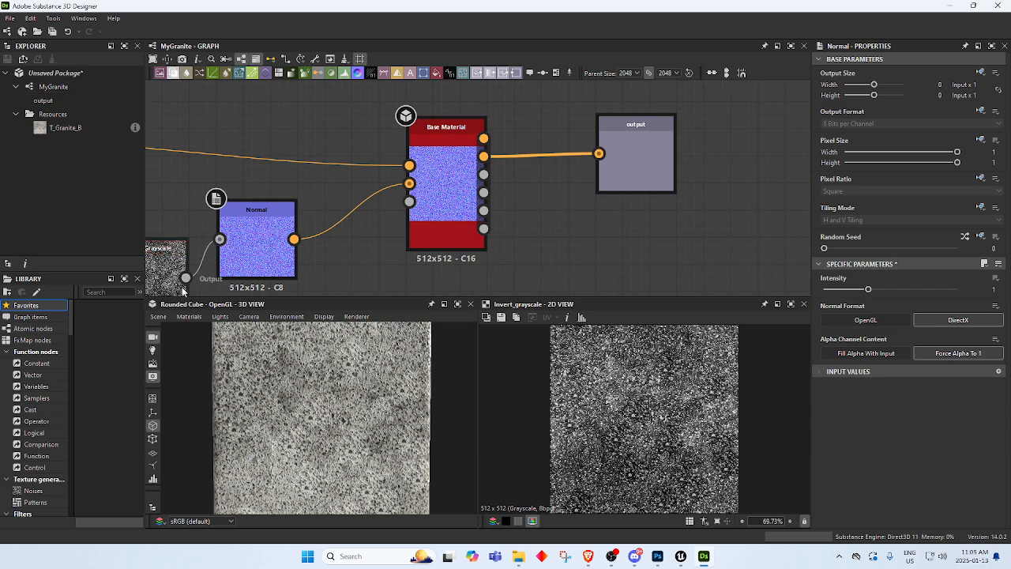
{"action": "left_click", "coordinate": [632, 158]}
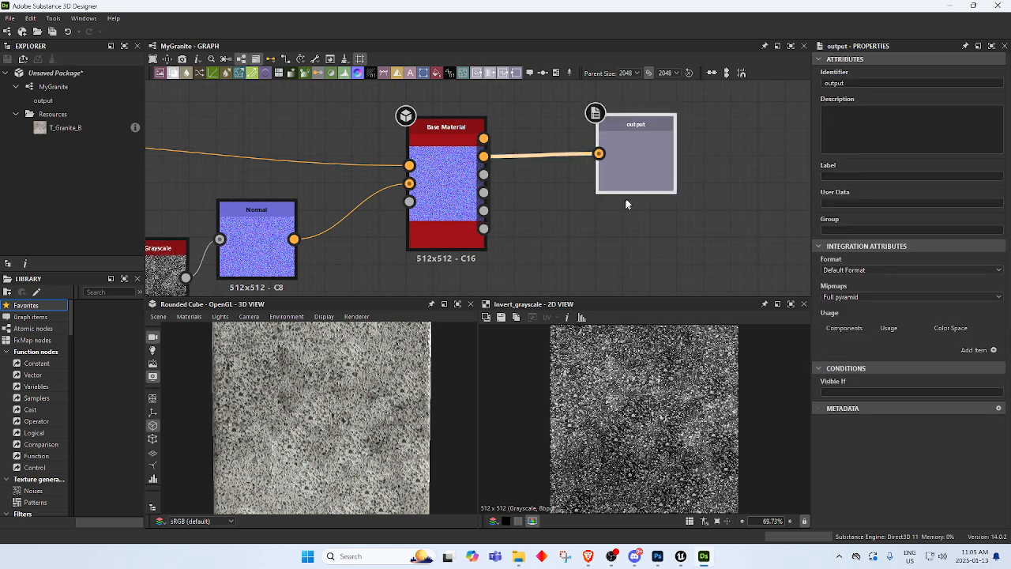
{"action": "right_click", "coordinate": [641, 145]}
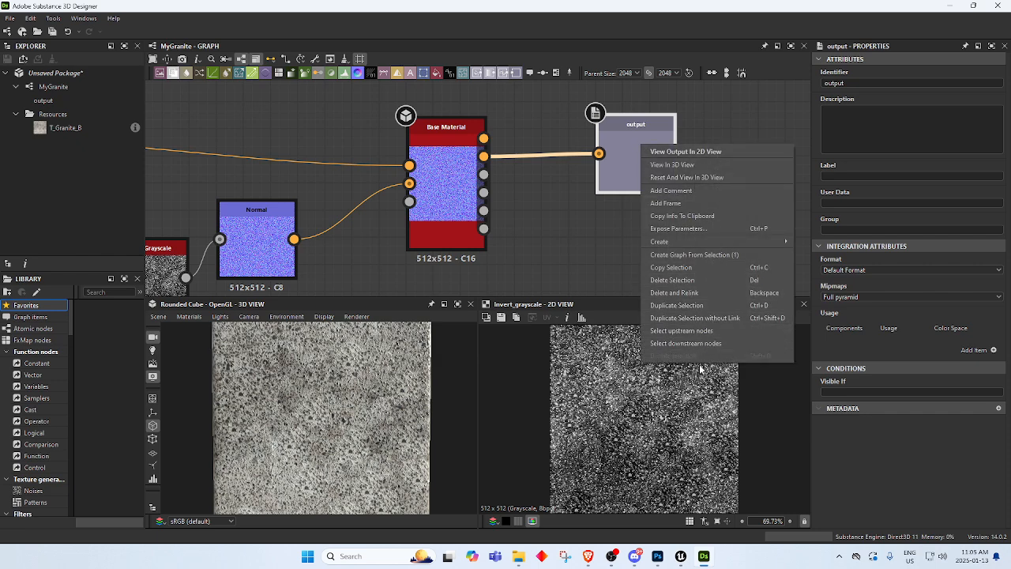
{"action": "left_click", "coordinate": [562, 259]}
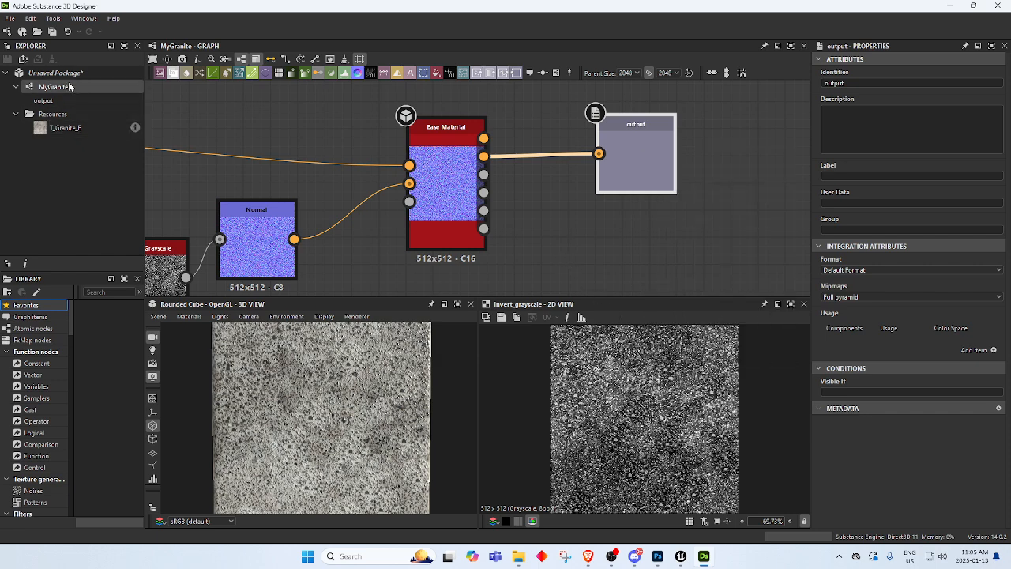
Open the output export settings for the MyGranite graph.
{"action": "right_click", "coordinate": [52, 88]}
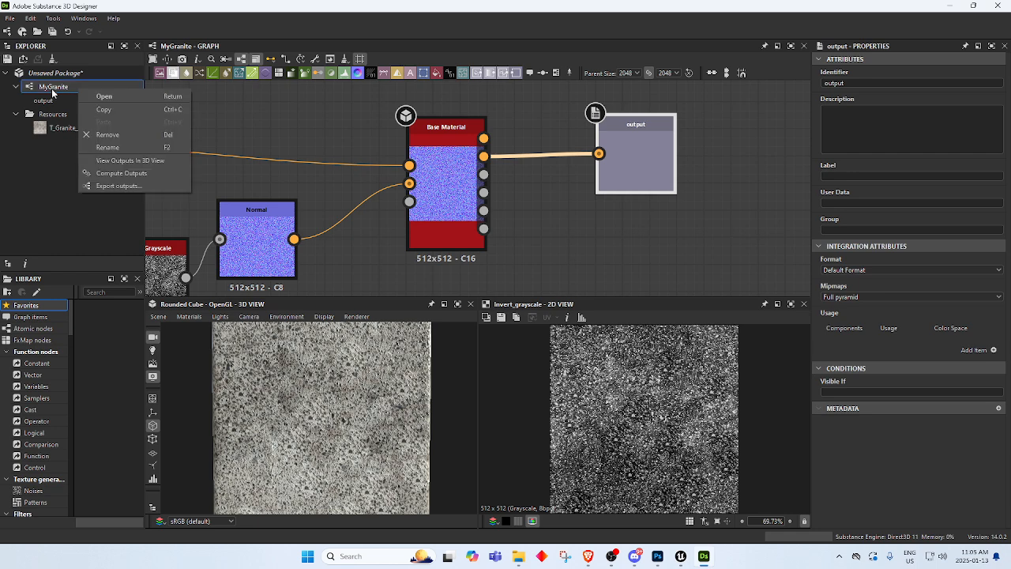
{"action": "left_click", "coordinate": [51, 88]}
{"action": "right_click", "coordinate": [65, 85]}
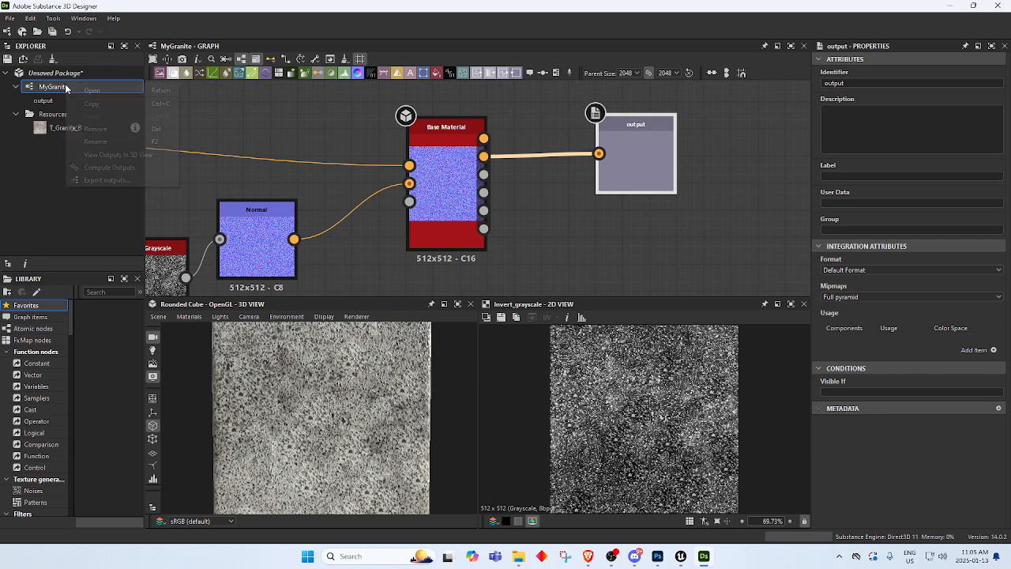
{"action": "left_click", "coordinate": [100, 181]}
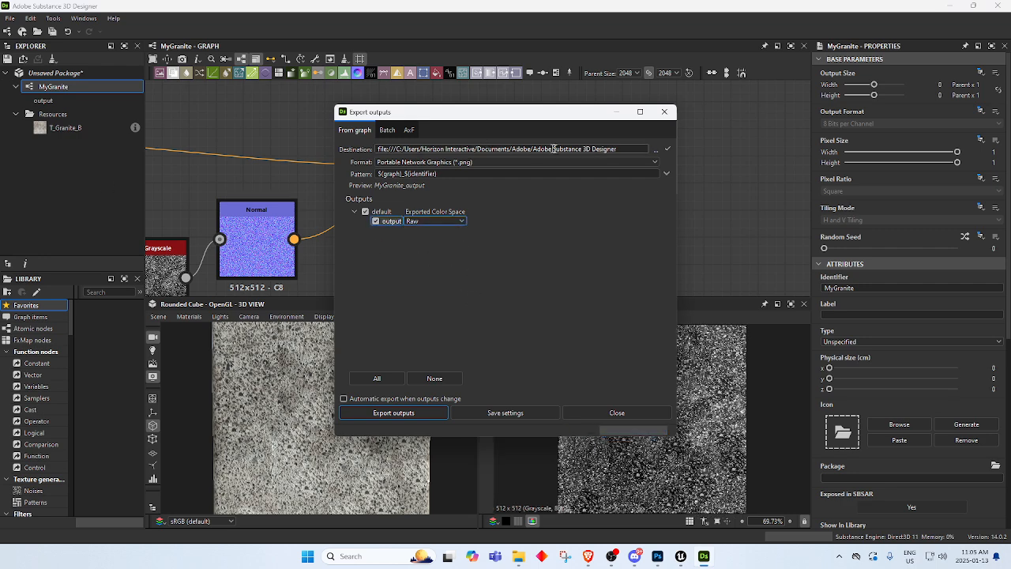
{"action": "triple_click", "coordinate": [614, 148]}
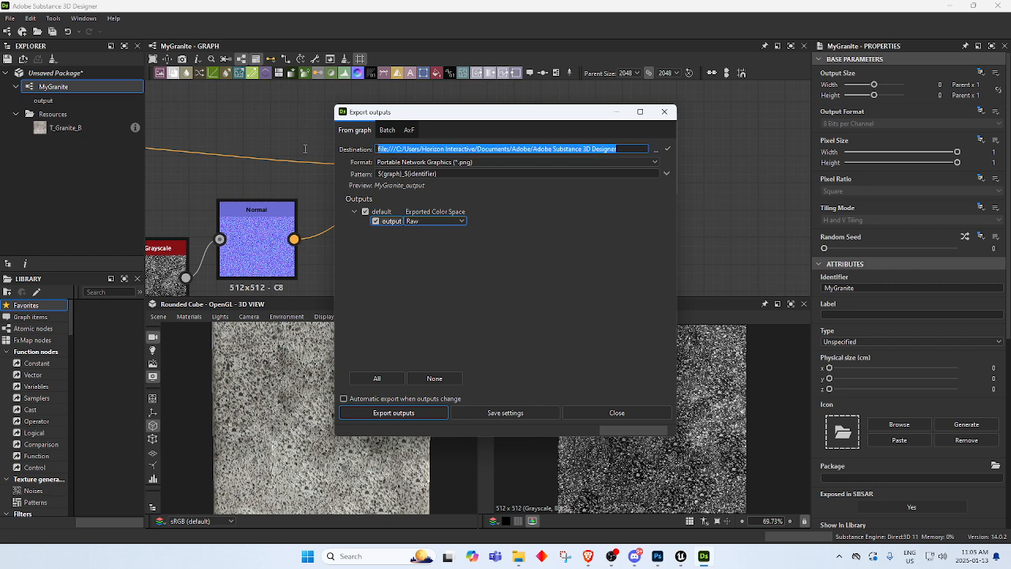
{"action": "left_click", "coordinate": [656, 151]}
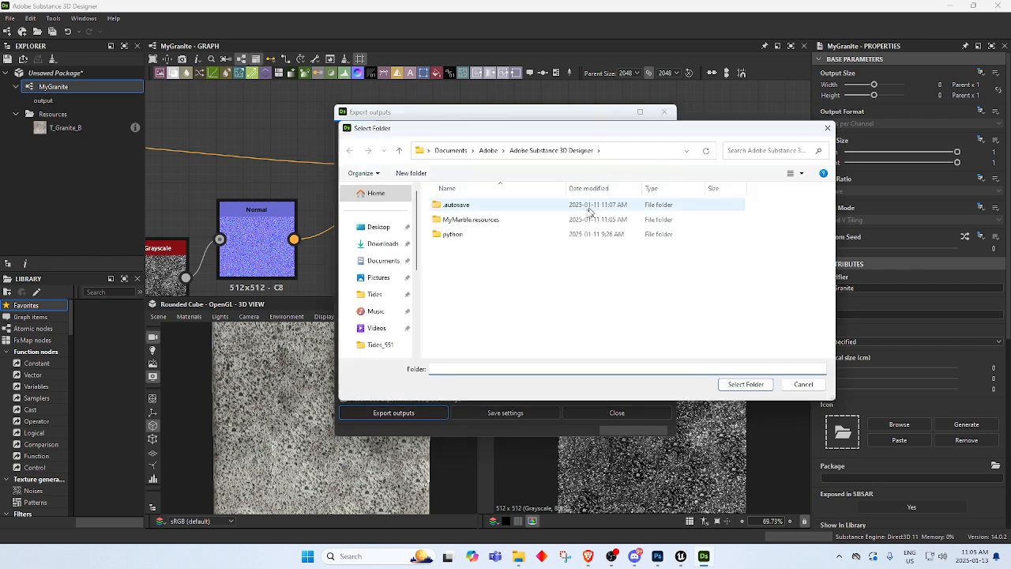
{"action": "left_click", "coordinate": [376, 244]}
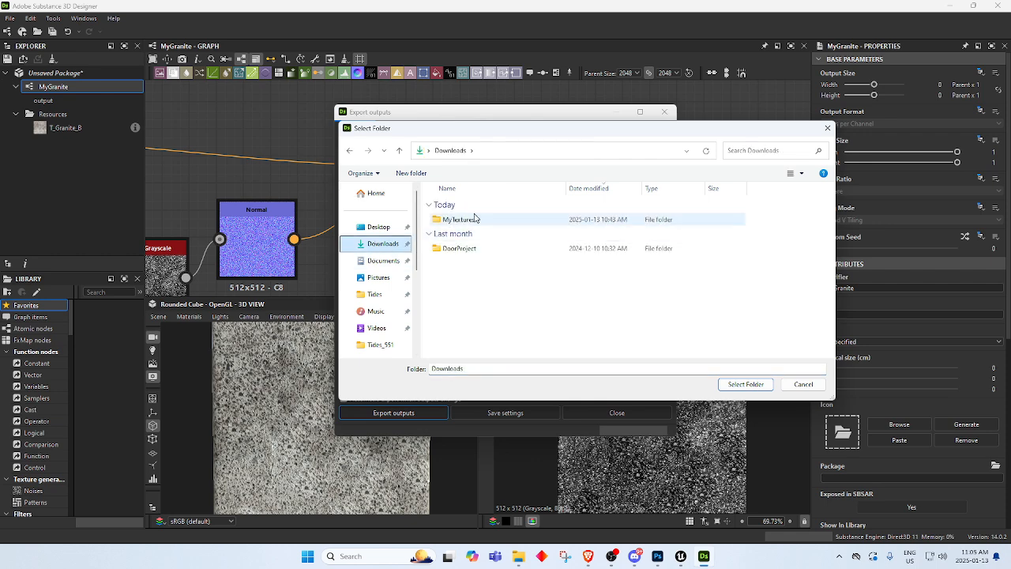
{"action": "double_click", "coordinate": [494, 220]}
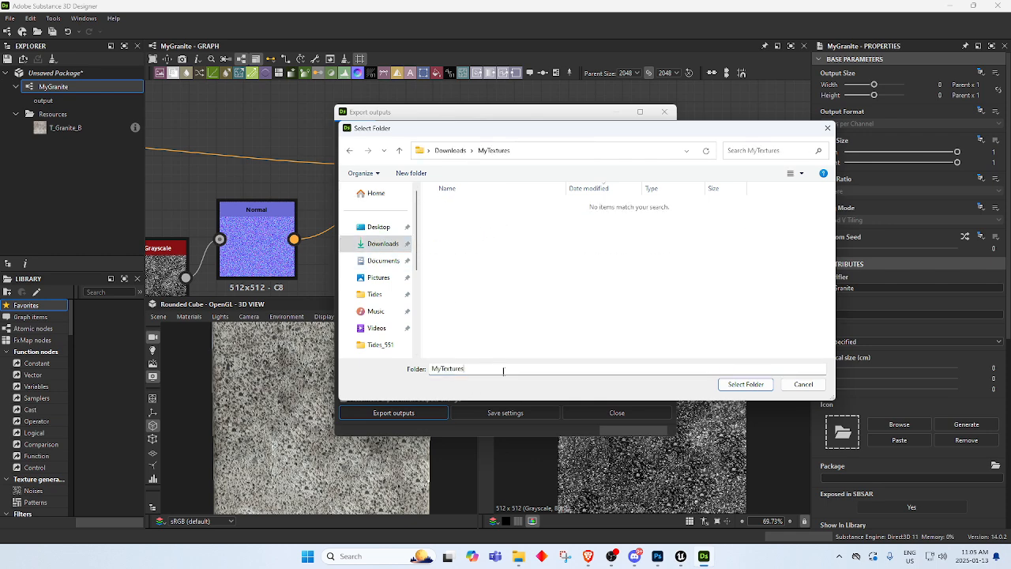
{"action": "left_click_drag", "start_coordinate": [504, 371], "coordinate": [391, 365]}
{"action": "type", "text": "T_Gra"}
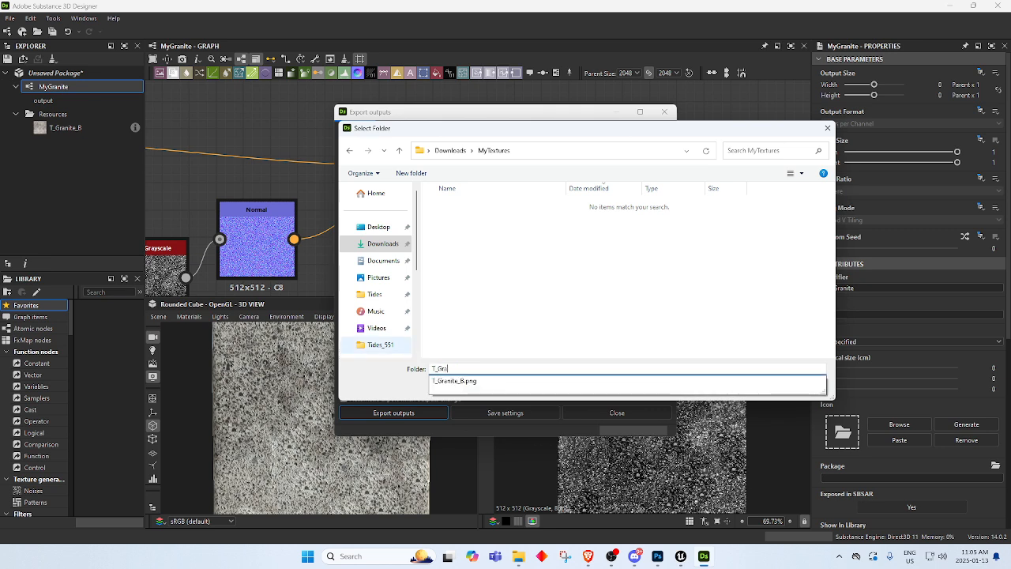
{"action": "type", "text": "nite_"}
{"action": "type", "text": "I"}
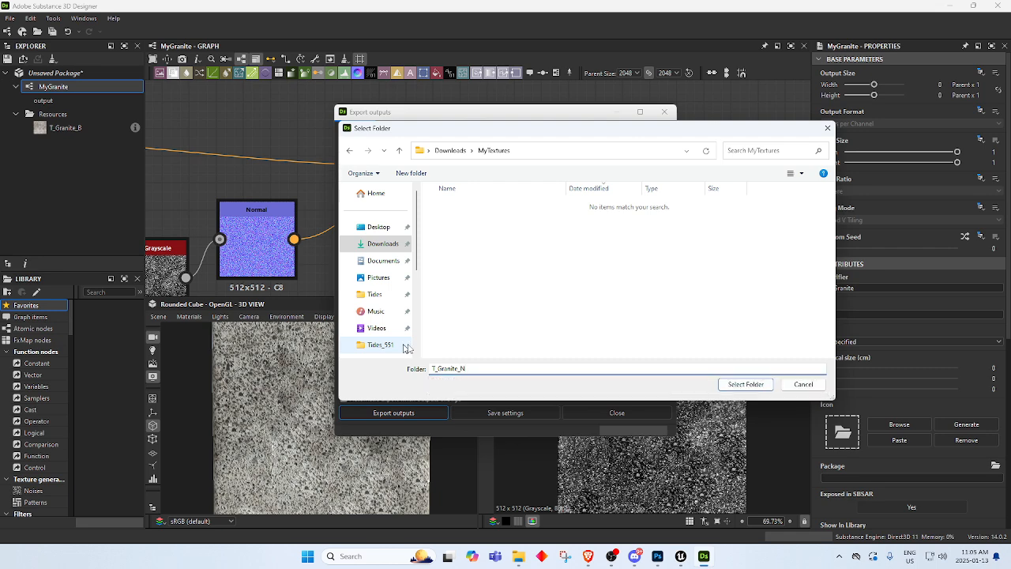
{"action": "left_click", "coordinate": [740, 385]}
{"action": "left_click", "coordinate": [576, 282]}
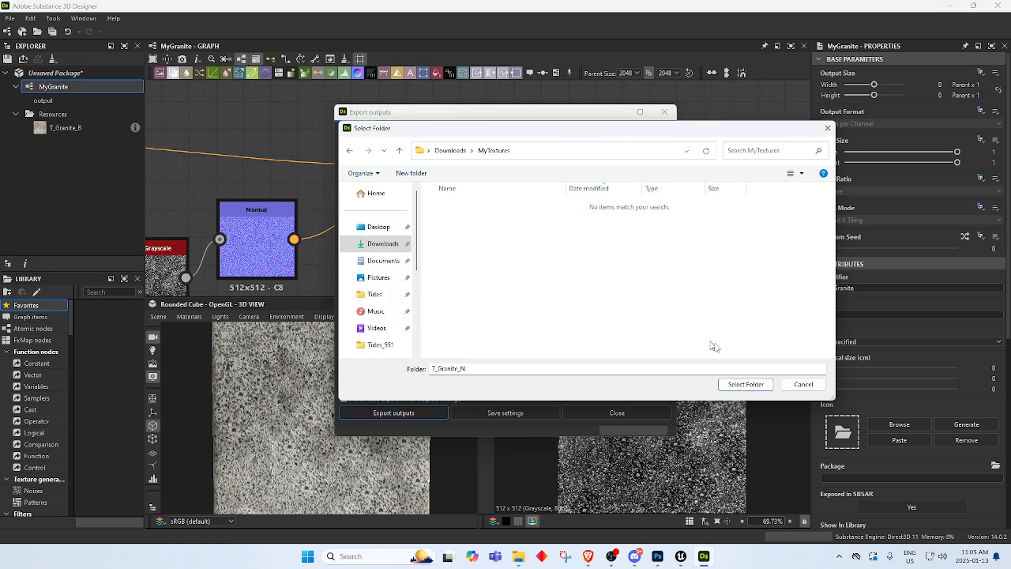
{"action": "left_click", "coordinate": [802, 383]}
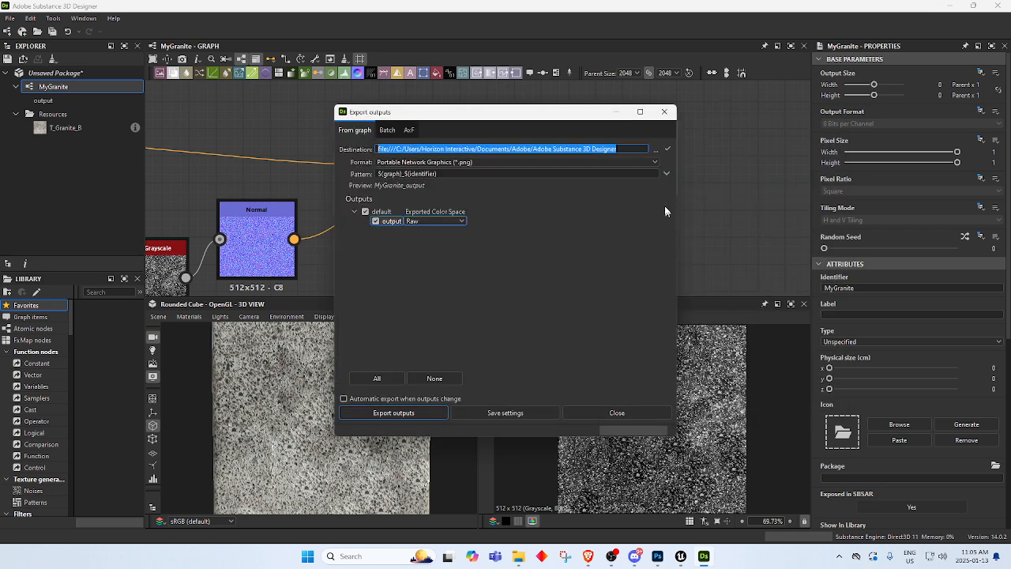
Set the export destination to the MyTextures folder in Downloads.
{"action": "left_click", "coordinate": [657, 149]}
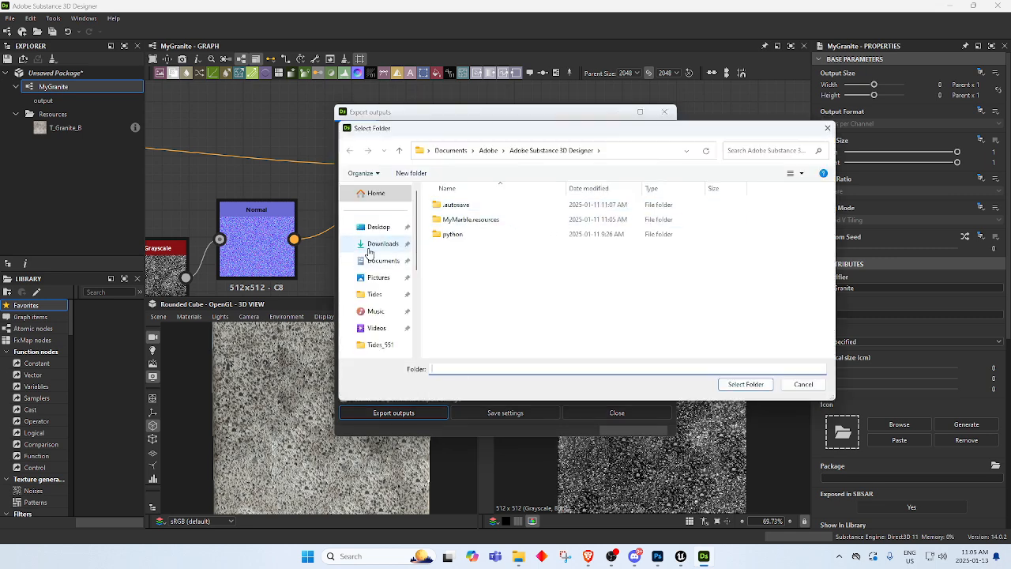
{"action": "left_click", "coordinate": [452, 219]}
{"action": "left_click", "coordinate": [745, 384]}
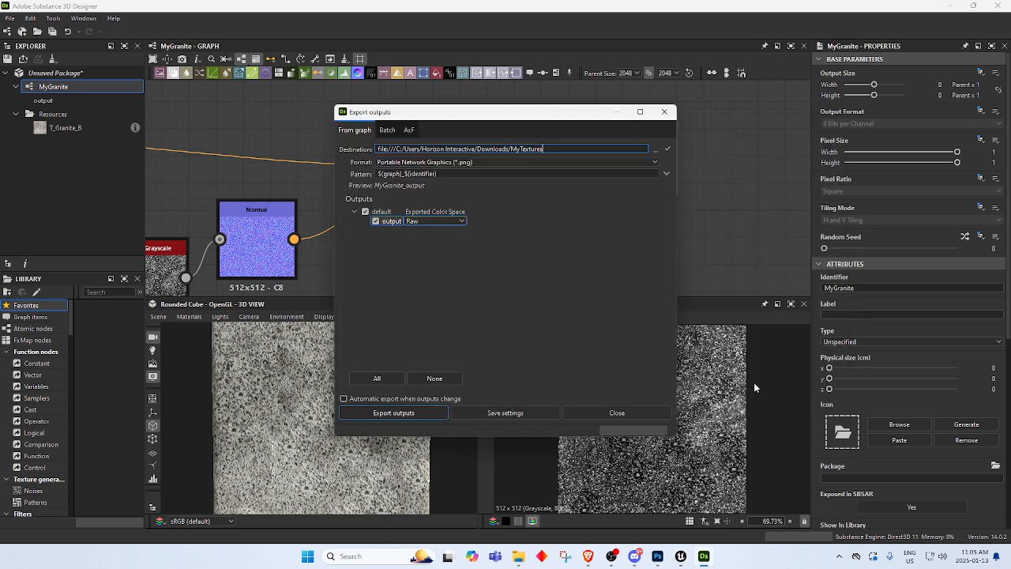
Export the graph's output as a Portable Network Graphics file to the MyTextures folder using the $(graph)_$(identifier) pattern.
{"action": "left_click", "coordinate": [410, 174]}
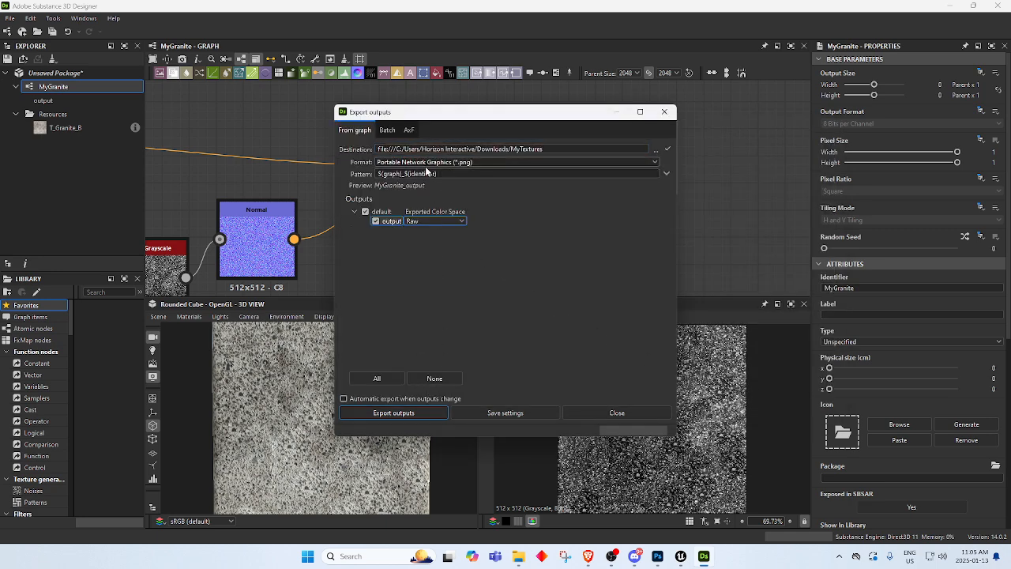
{"action": "left_click", "coordinate": [450, 162]}
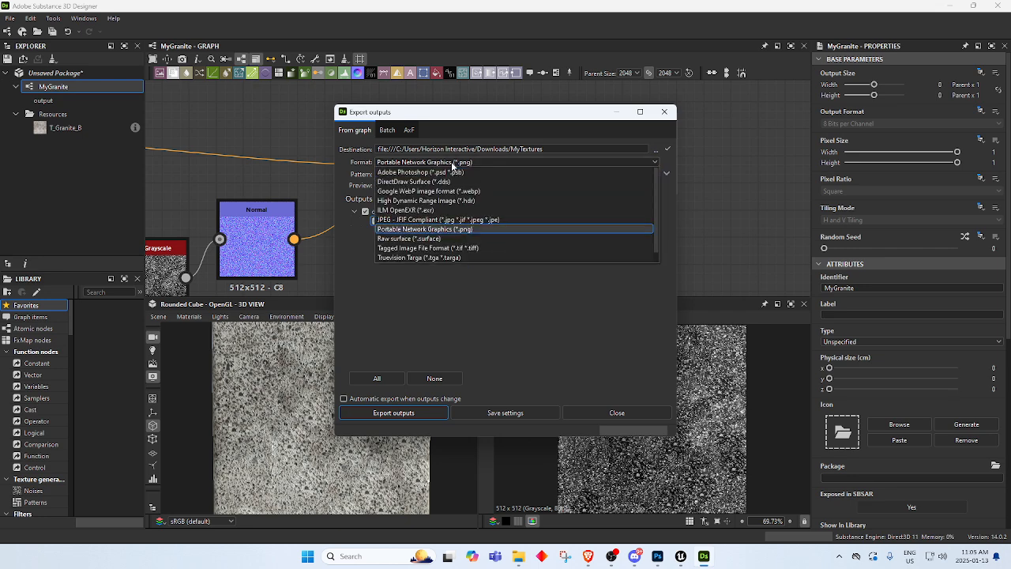
{"action": "left_click", "coordinate": [452, 163]}
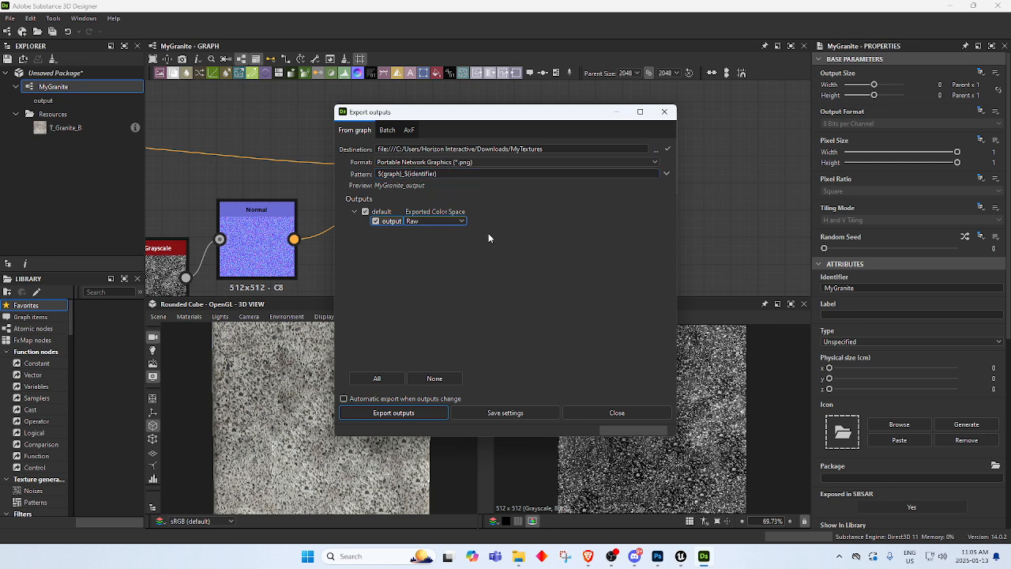
{"action": "left_click", "coordinate": [394, 412]}
Switch to File Explorer and rename MyGranite_output.png in MyTextures as T_Granite_N.png.
{"action": "left_click", "coordinate": [522, 561]}
{"action": "left_click", "coordinate": [482, 420]}
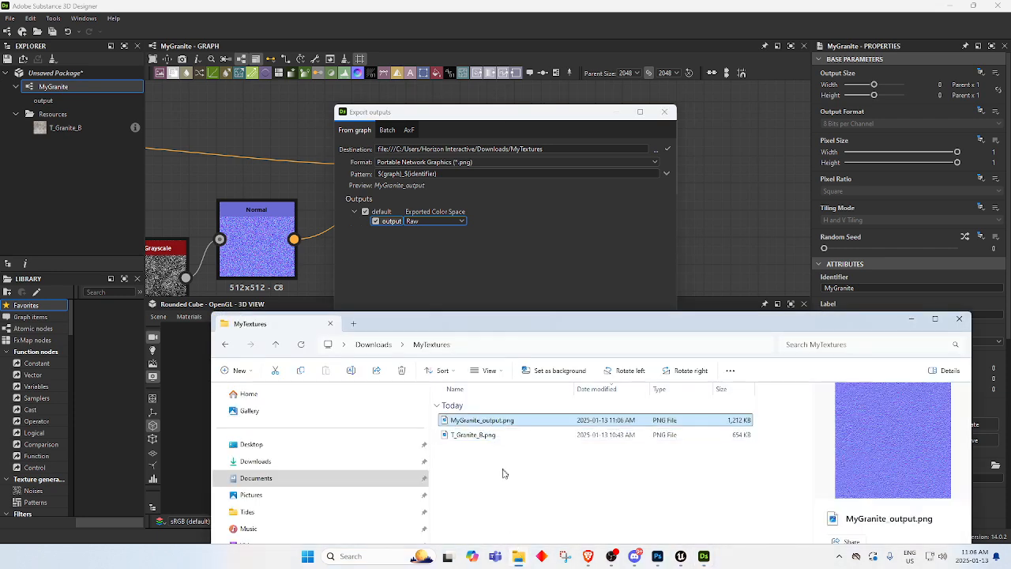
{"action": "left_click", "coordinate": [483, 425]}
{"action": "type", "text": "T"}
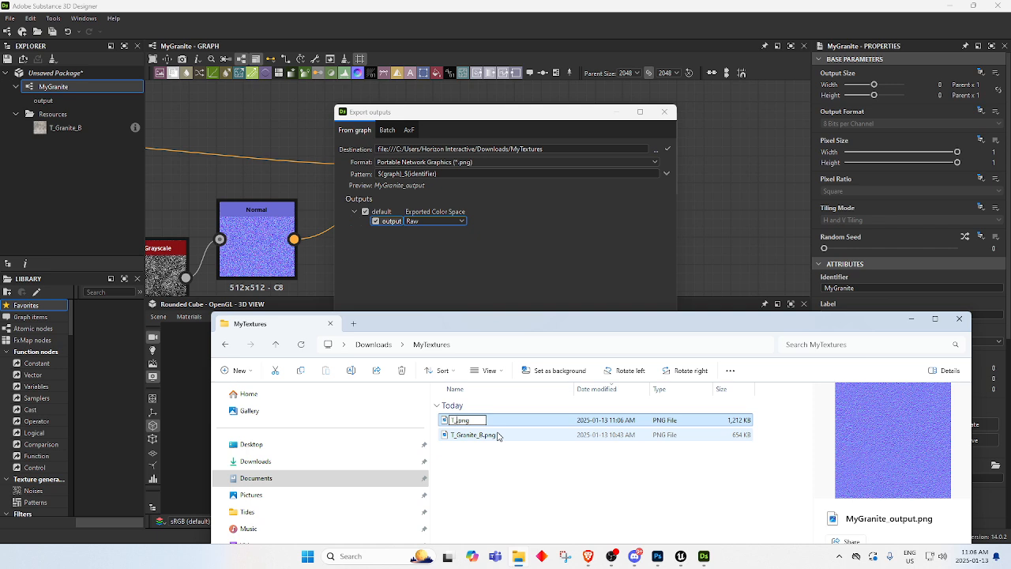
{"action": "type", "text": "_Granite_N"}
{"action": "left_click", "coordinate": [564, 501]}
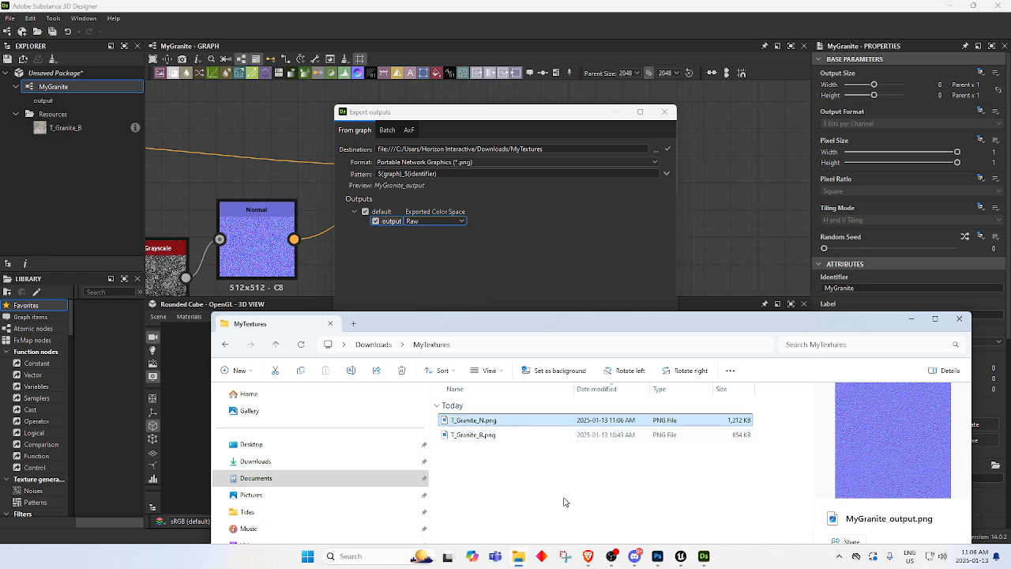
Switch to Unreal Editor and import T_Granite_N.png from MyTextures into the MyMaterials content folder.
{"action": "left_click_drag", "start_coordinate": [505, 421], "coordinate": [623, 513]}
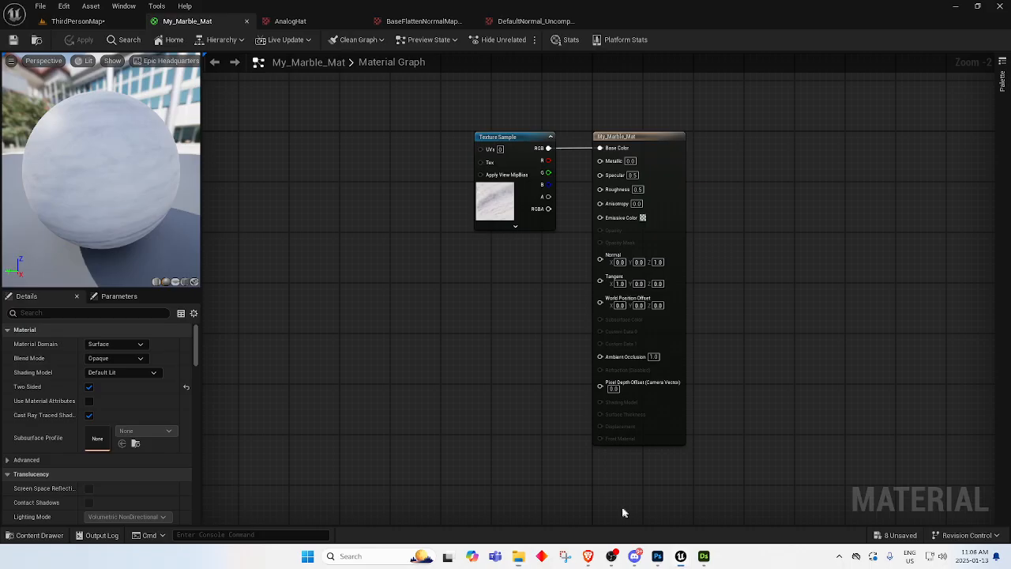
{"action": "left_click_drag", "start_coordinate": [380, 481], "coordinate": [41, 538]}
{"action": "left_click", "coordinate": [43, 537]}
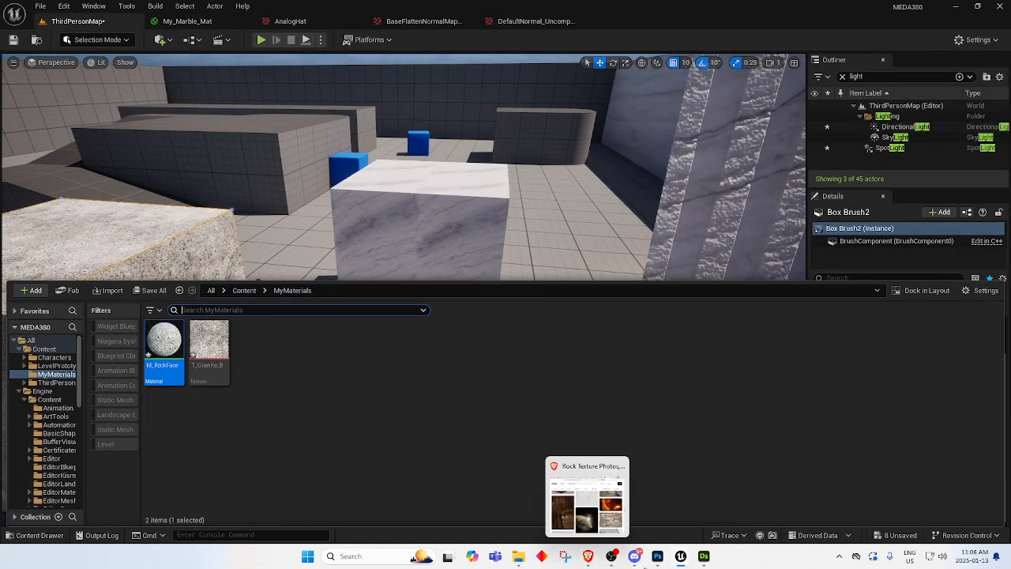
{"action": "left_click", "coordinate": [519, 558]}
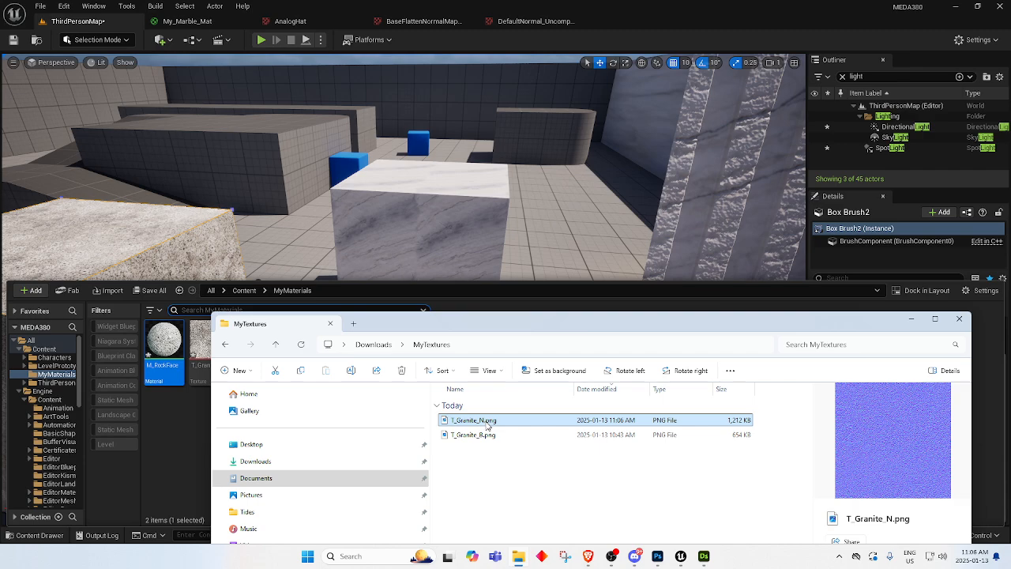
{"action": "left_click_drag", "start_coordinate": [488, 427], "coordinate": [192, 448]}
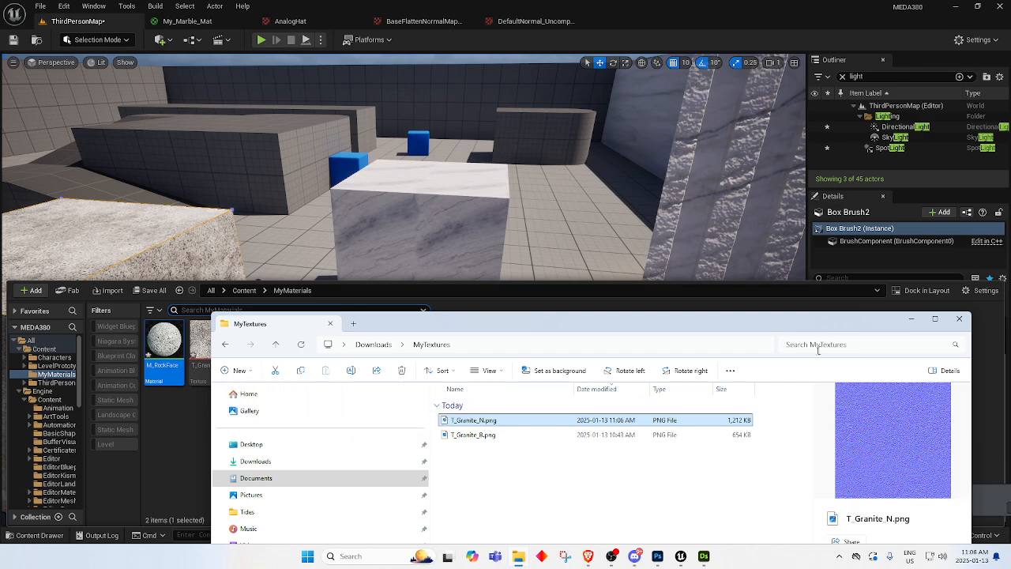
{"action": "left_click", "coordinate": [911, 320]}
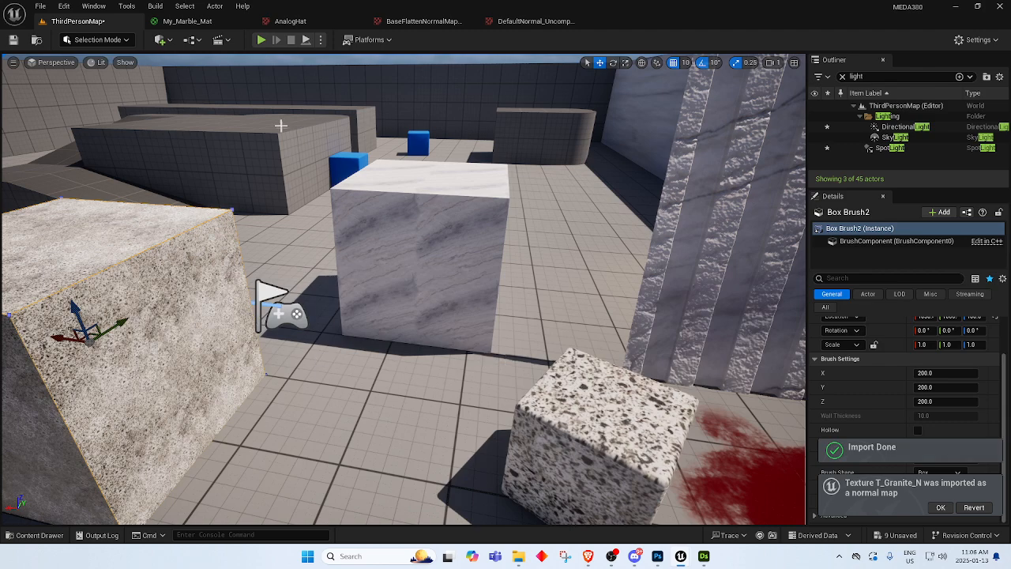
Close the My_Marble_Mat material editor and discard its changes.
{"action": "left_click", "coordinate": [189, 22]}
{"action": "left_click", "coordinate": [503, 141]}
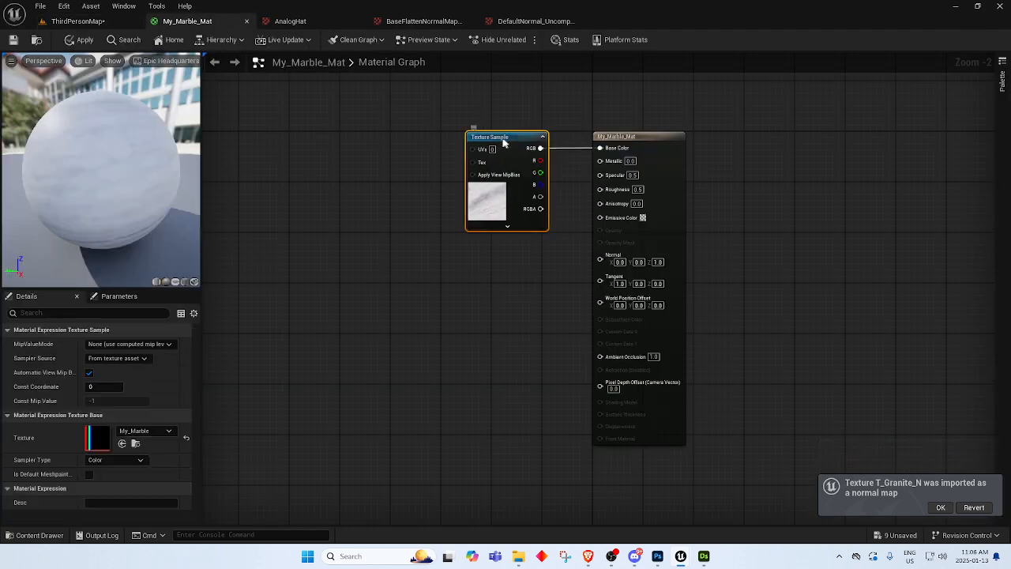
{"action": "left_click_drag", "start_coordinate": [503, 141], "coordinate": [422, 141]}
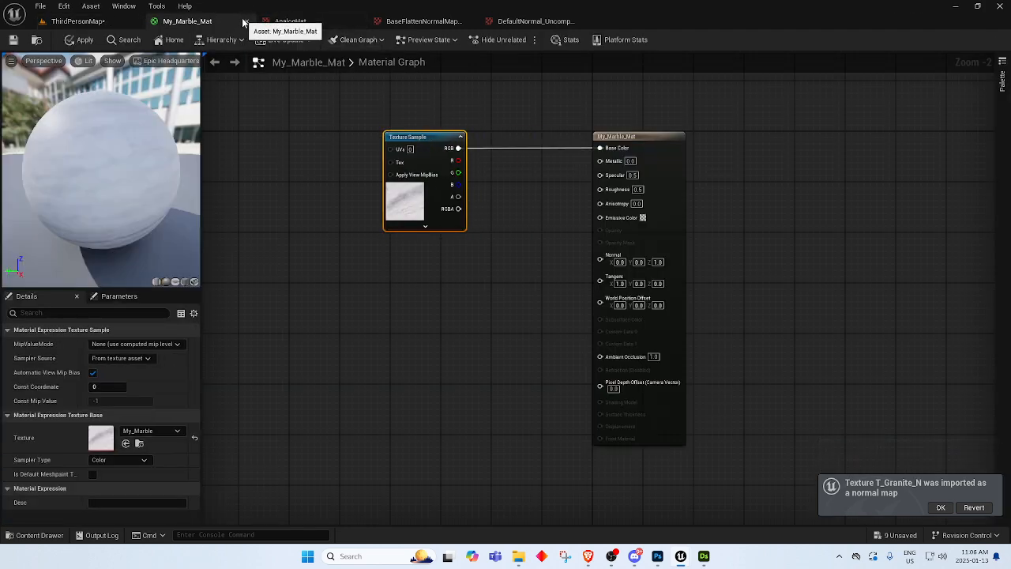
{"action": "left_click", "coordinate": [246, 21]}
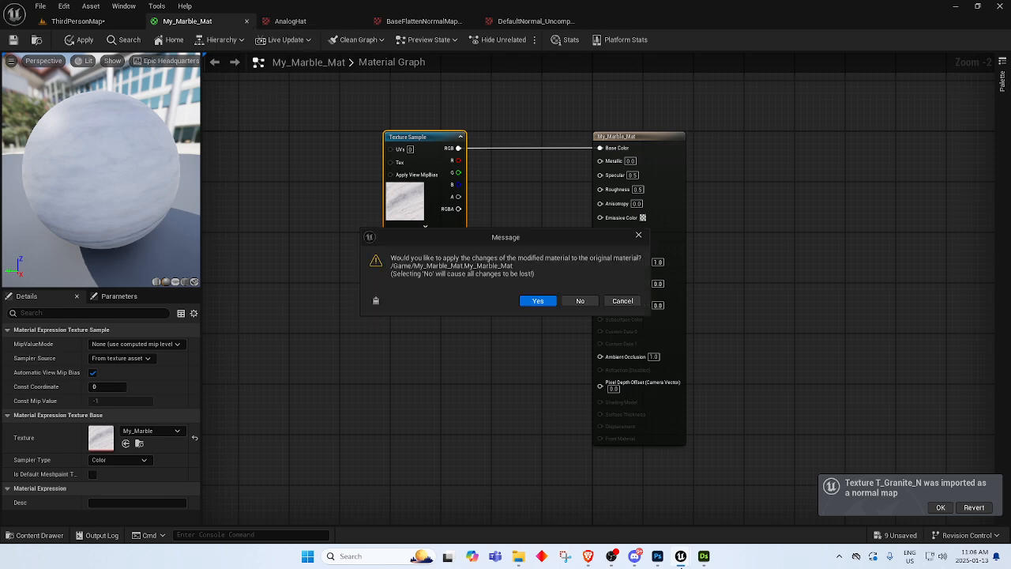
{"action": "left_click", "coordinate": [579, 301]}
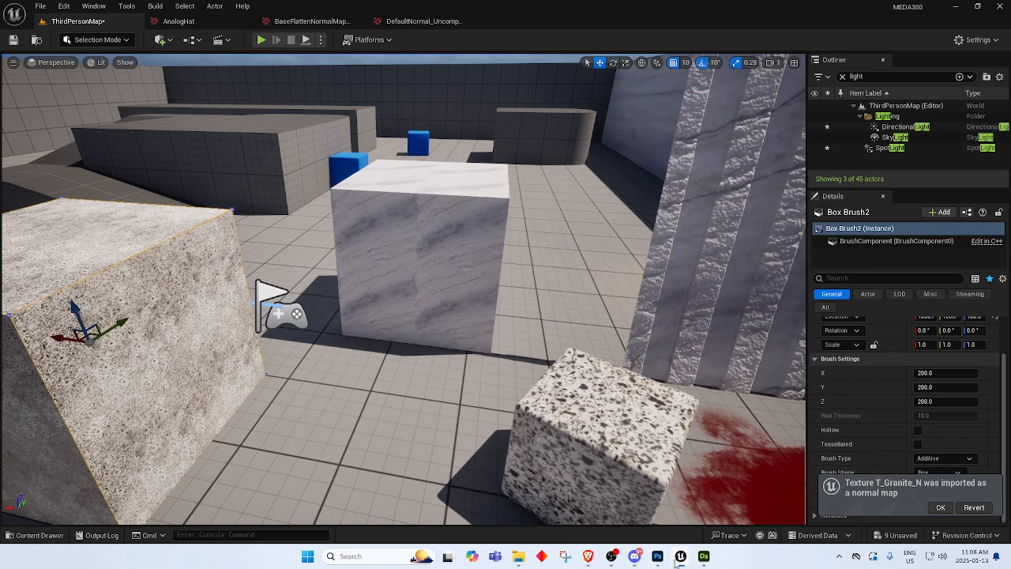
Bring up the M_RockFace material editor as a floating, taller window over the level, beside the granite box.
{"action": "mouse_move", "coordinate": [678, 560]}
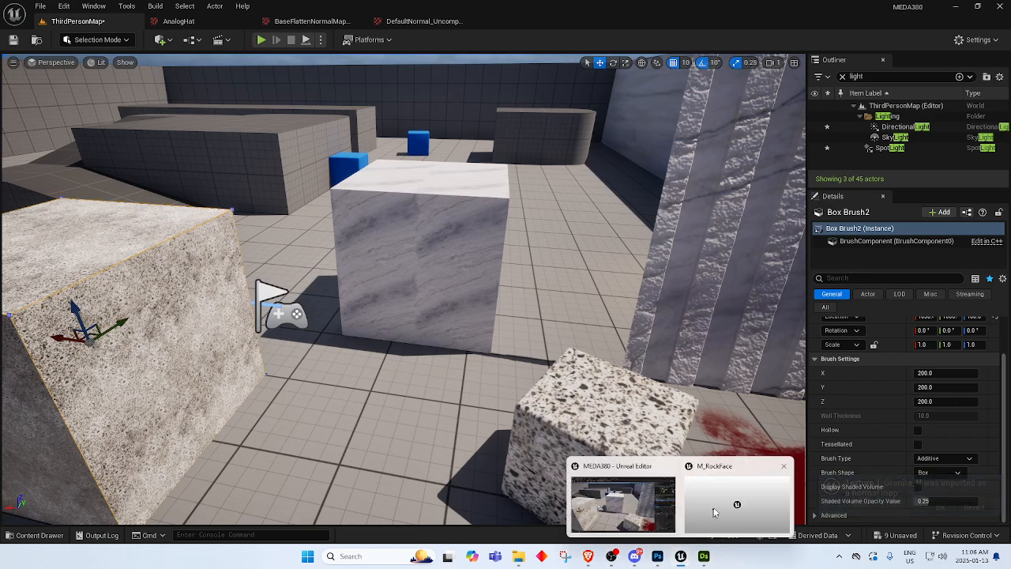
{"action": "left_click", "coordinate": [714, 512]}
{"action": "left_click_drag", "start_coordinate": [79, 17], "coordinate": [529, 162]}
{"action": "left_click", "coordinate": [77, 20]}
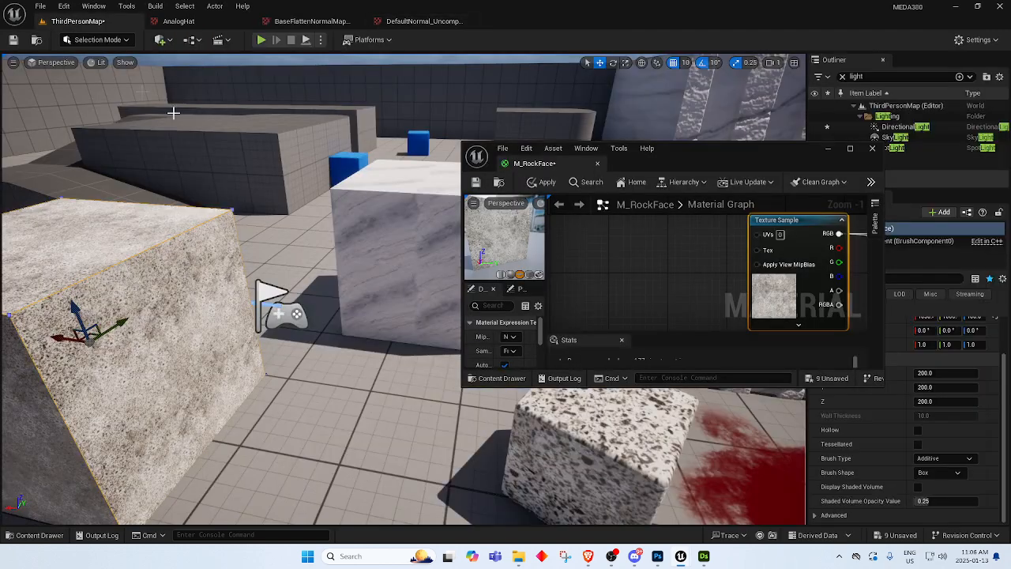
{"action": "left_click_drag", "start_coordinate": [689, 166], "coordinate": [623, 161]}
{"action": "right_click_drag", "start_coordinate": [330, 313], "coordinate": [277, 289]}
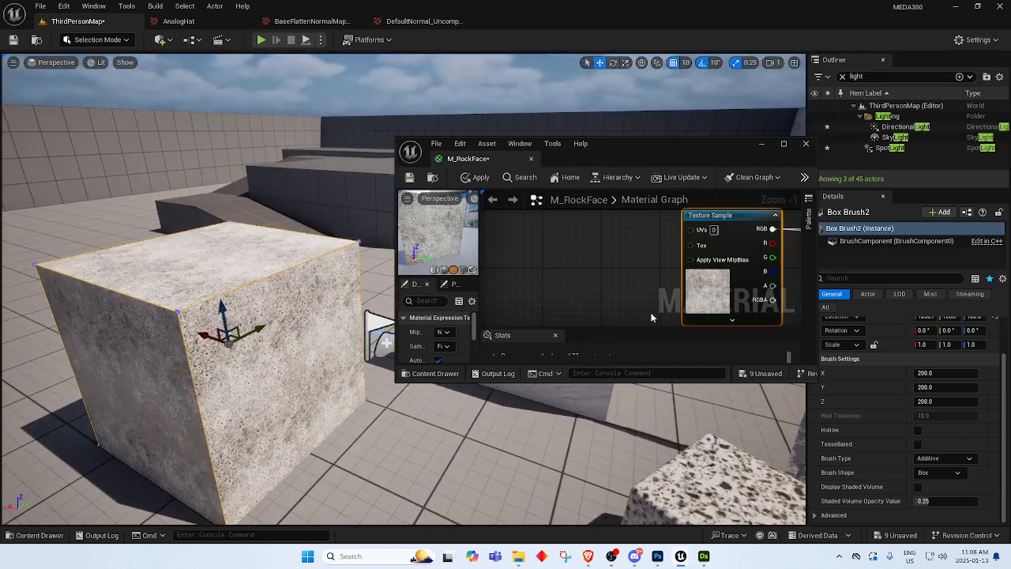
{"action": "left_click_drag", "start_coordinate": [658, 382], "coordinate": [657, 490]}
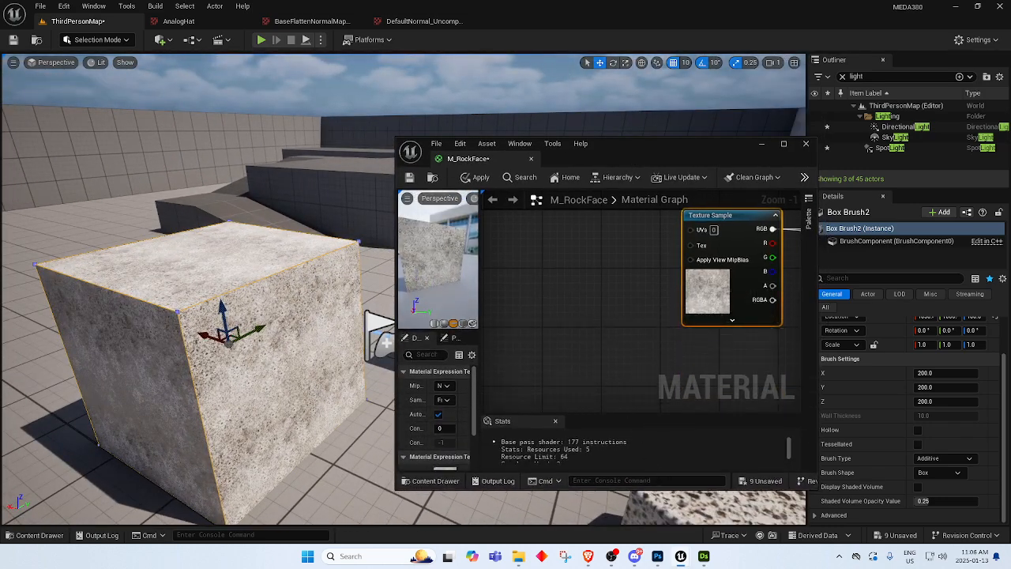
Add a TextureSample node with T_Granite_N to M_RockFace and connect its RGB output to the Normal input.
{"action": "right_click_drag", "start_coordinate": [731, 349], "coordinate": [518, 341]}
{"action": "right_click", "coordinate": [585, 355]}
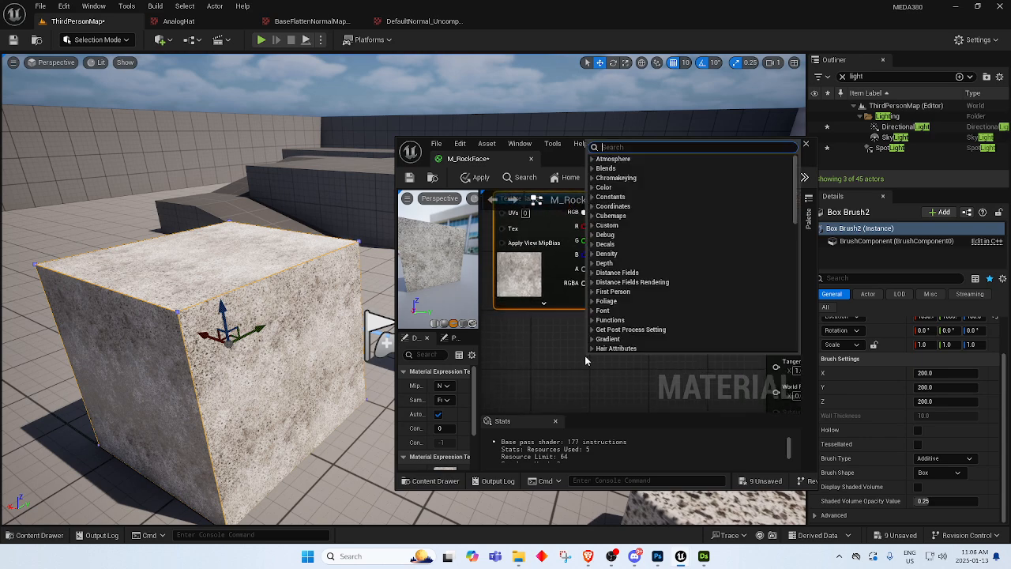
{"action": "type", "text": "texture"}
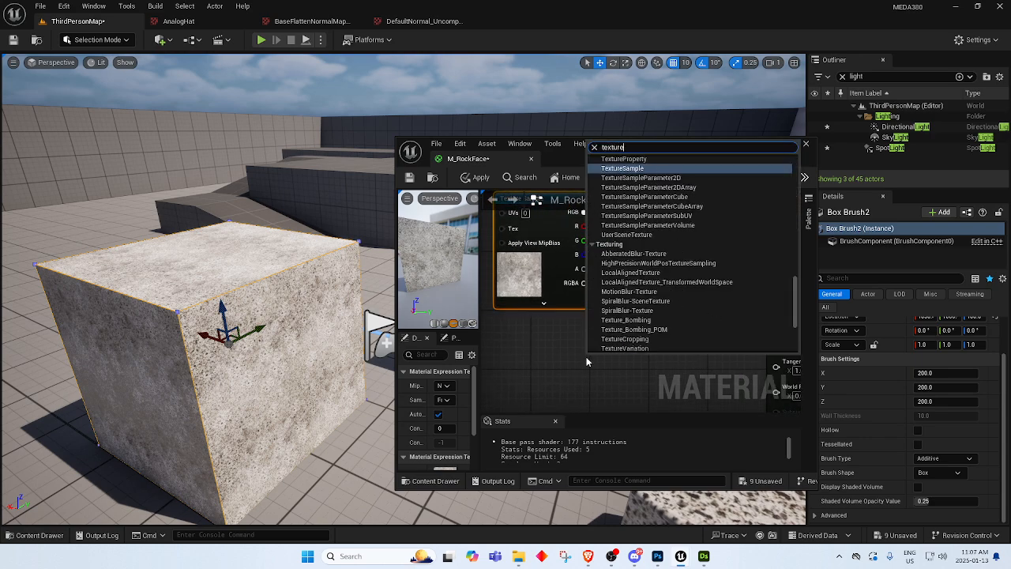
{"action": "left_click", "coordinate": [666, 169]}
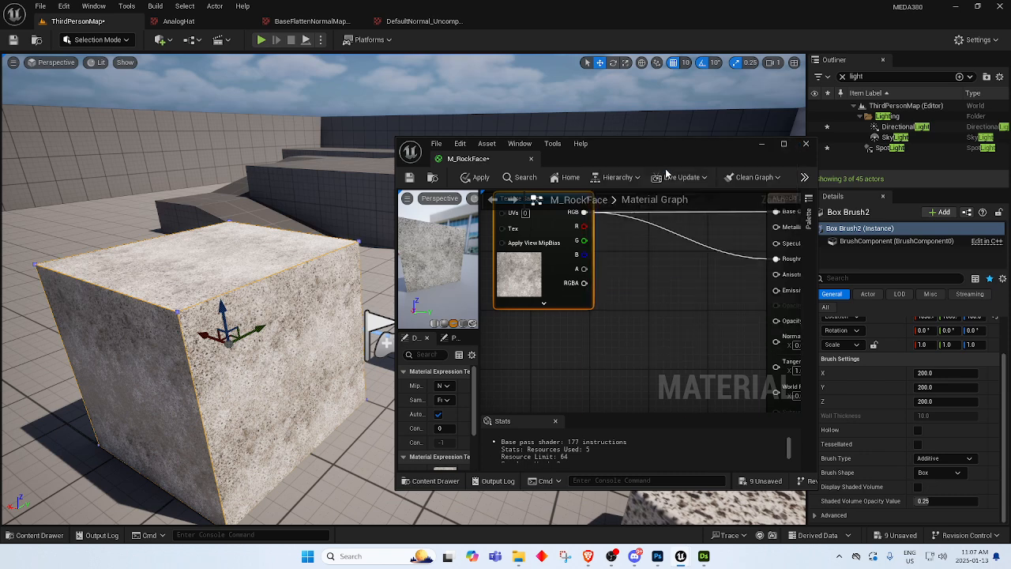
{"action": "left_click_drag", "start_coordinate": [676, 375], "coordinate": [772, 340]}
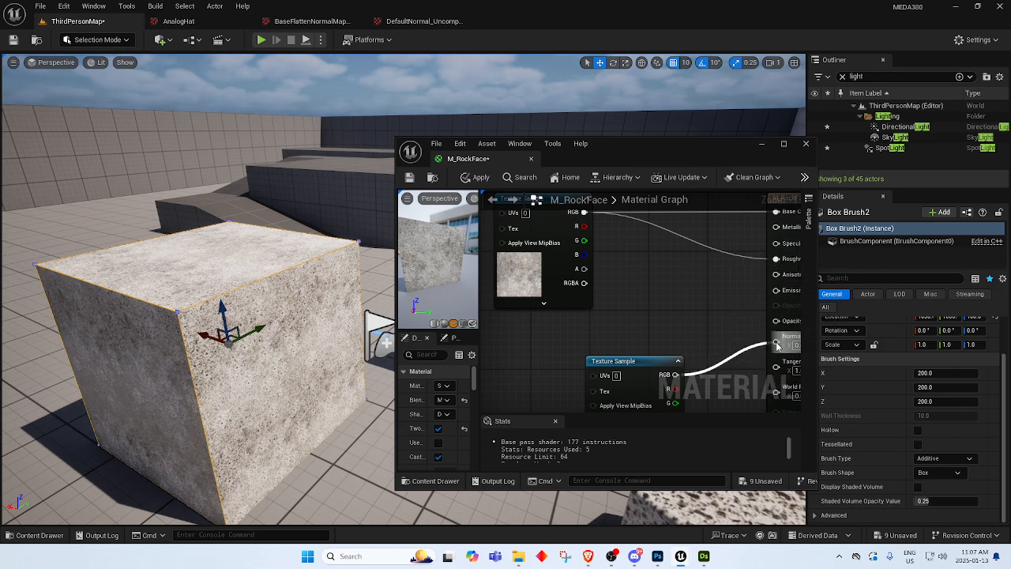
{"action": "right_click_drag", "start_coordinate": [686, 315], "coordinate": [637, 215]}
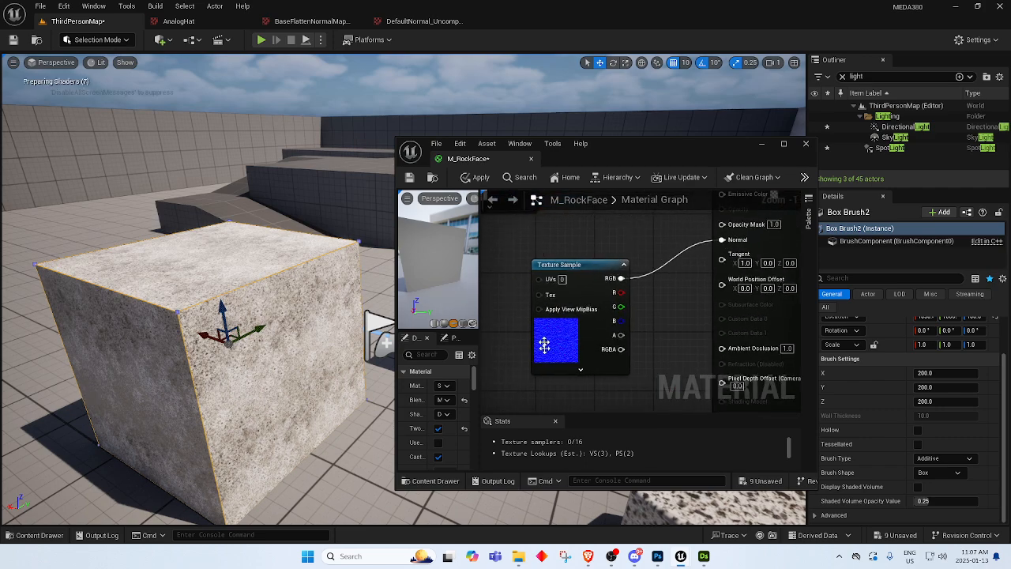
{"action": "left_click_drag", "start_coordinate": [552, 345], "coordinate": [545, 341]}
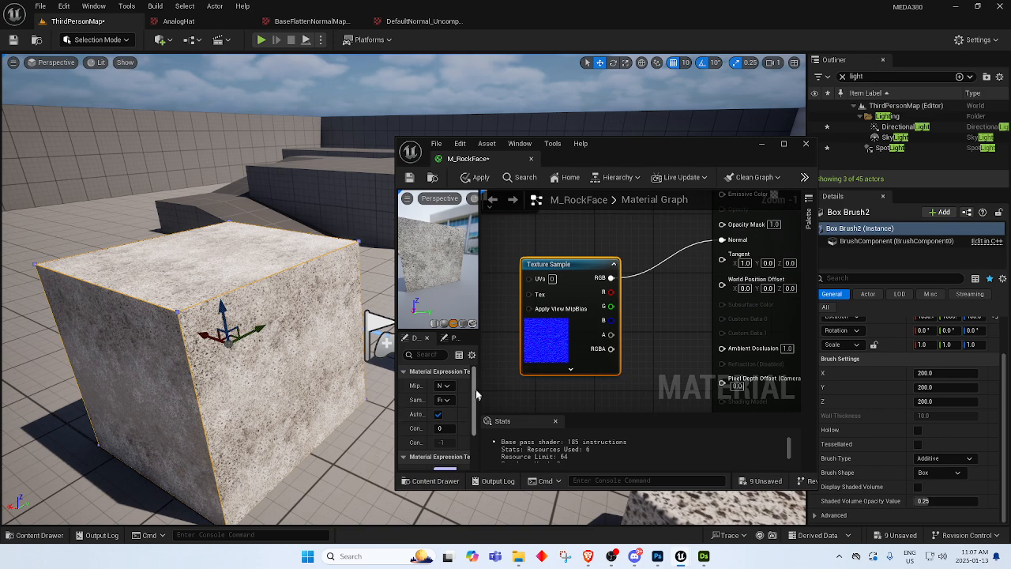
{"action": "left_click", "coordinate": [784, 143]}
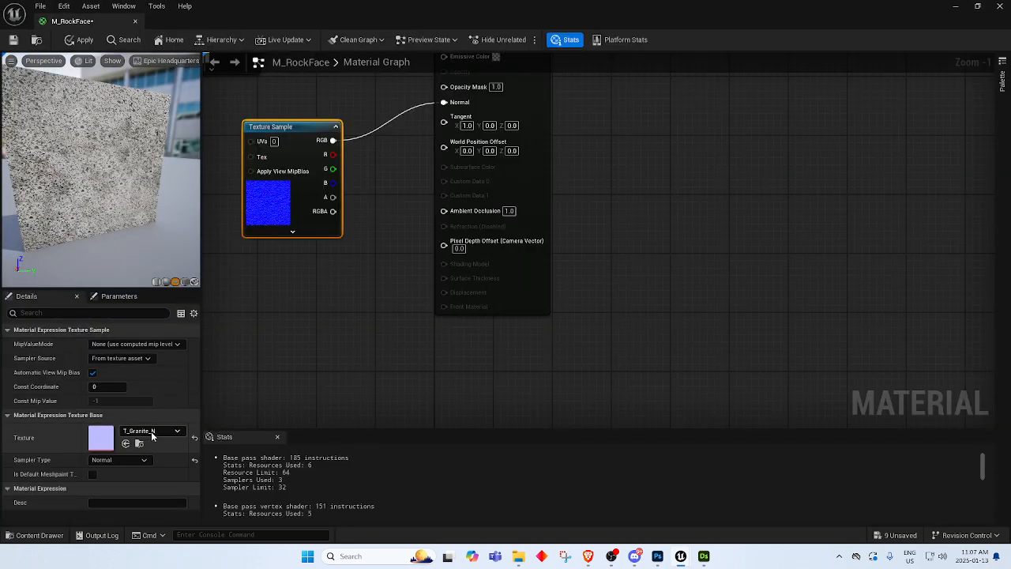
{"action": "right_click_drag", "start_coordinate": [334, 311], "coordinate": [506, 425]}
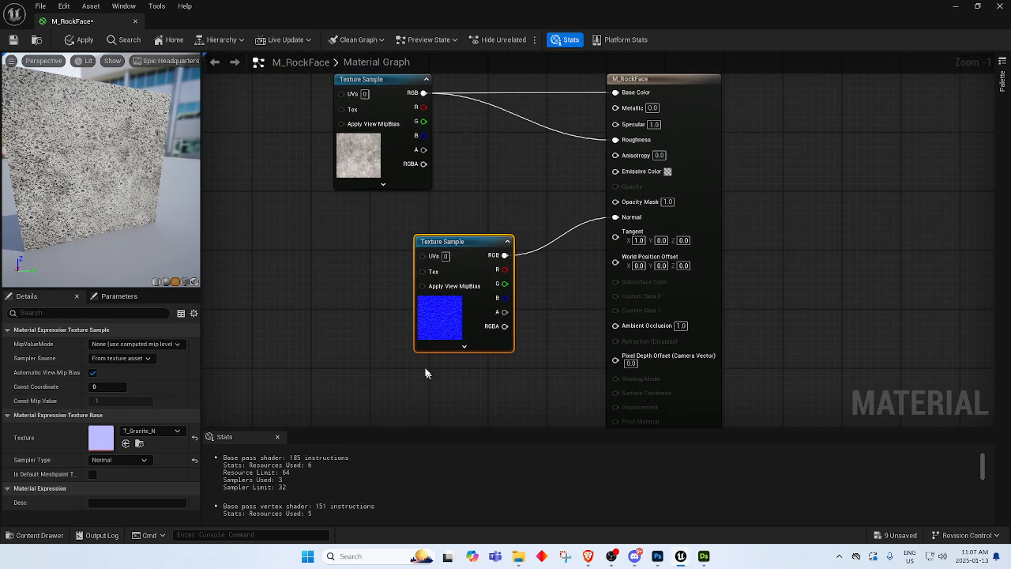
Float the M_RockFace editor over the level again and save the material to apply its changes.
{"action": "left_click_drag", "start_coordinate": [87, 25], "coordinate": [432, 123]}
{"action": "scroll", "coordinate": [204, 370], "scroll_direction": "up", "scroll_amount": 2}
{"action": "scroll", "coordinate": [200, 363], "scroll_direction": "down", "scroll_amount": 1}
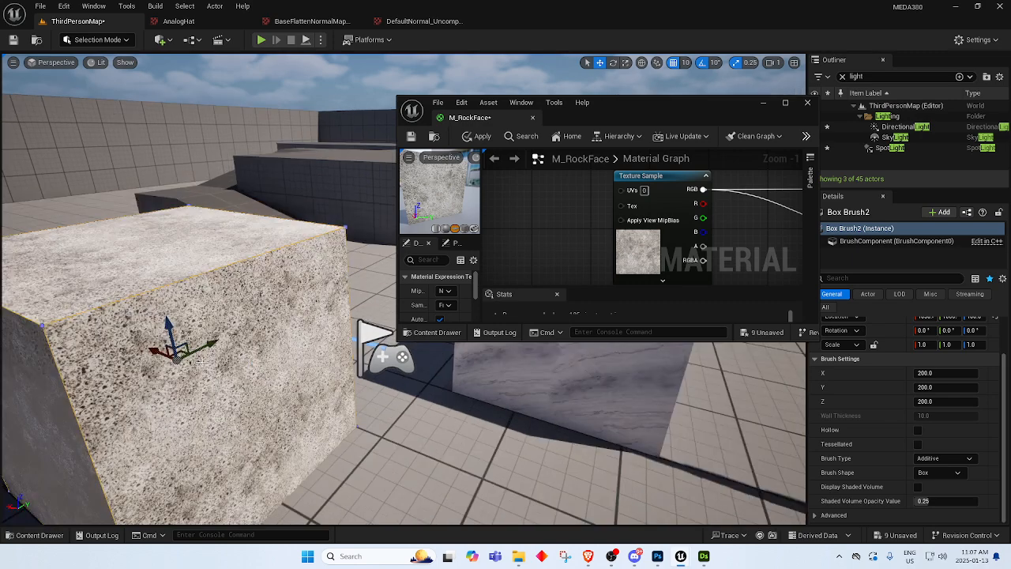
{"action": "left_click", "coordinate": [411, 136]}
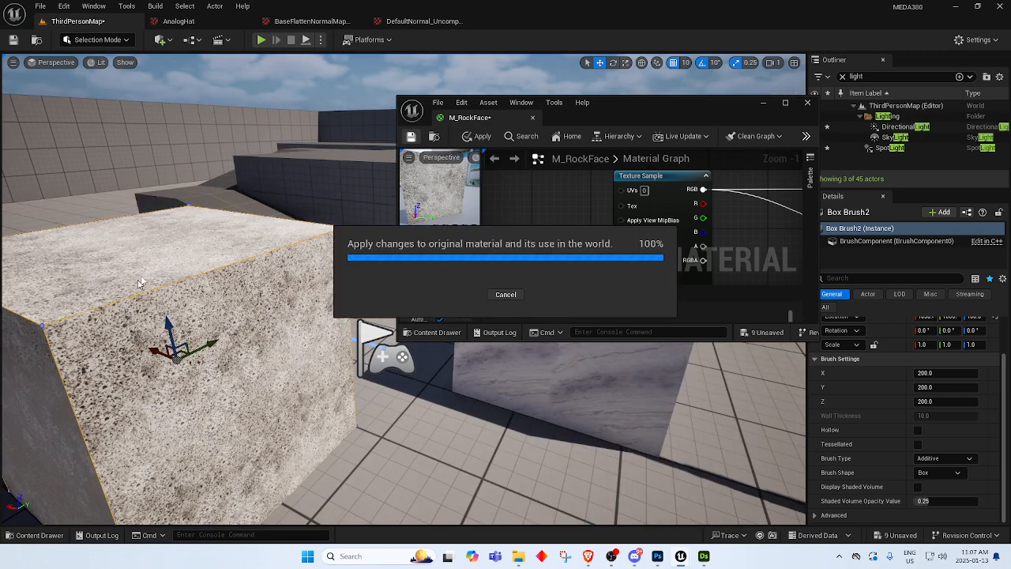
Inspect the normal map's relief on the granite box up close in the level.
{"action": "right_click_drag", "start_coordinate": [259, 403], "coordinate": [430, 387]}
{"action": "key", "text": "a"}
{"action": "key", "text": "s"}
{"action": "key", "text": "w"}
{"action": "key", "text": "d"}
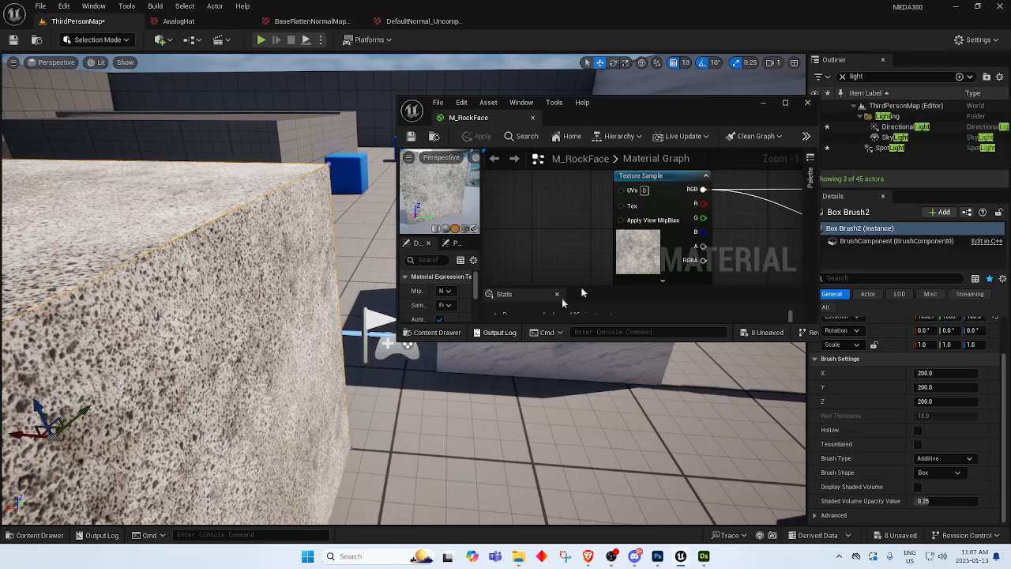
Maximize the M_RockFace editor and arrange the T_Granite_N texture sample node beneath the base colour sample.
{"action": "left_click", "coordinate": [784, 105]}
{"action": "right_click_drag", "start_coordinate": [536, 183], "coordinate": [497, 207]}
{"action": "left_click", "coordinate": [452, 279]}
{"action": "left_click_drag", "start_coordinate": [460, 238], "coordinate": [385, 232]}
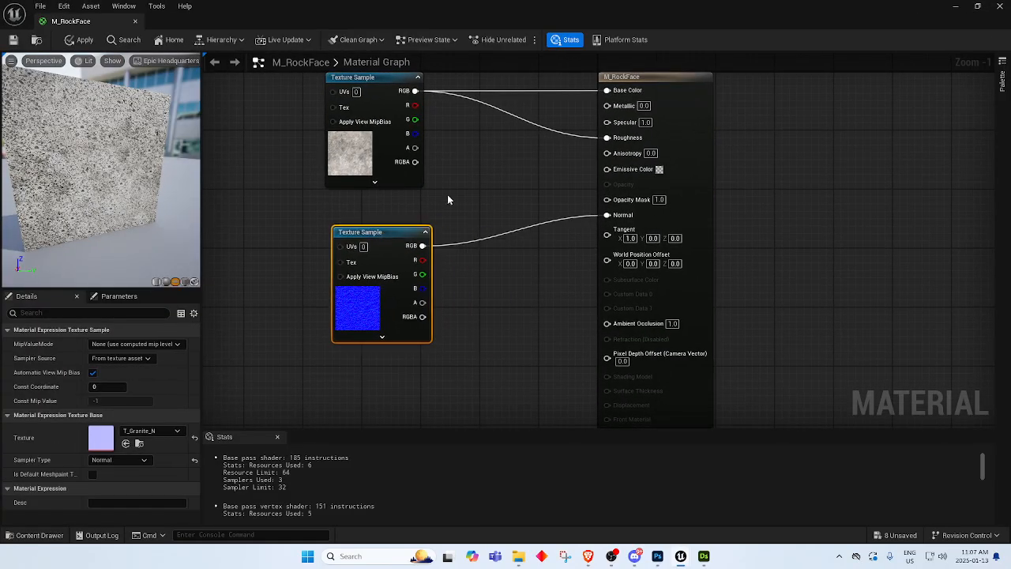
{"action": "left_click", "coordinate": [447, 200]}
{"action": "right_click_drag", "start_coordinate": [448, 200], "coordinate": [499, 218]}
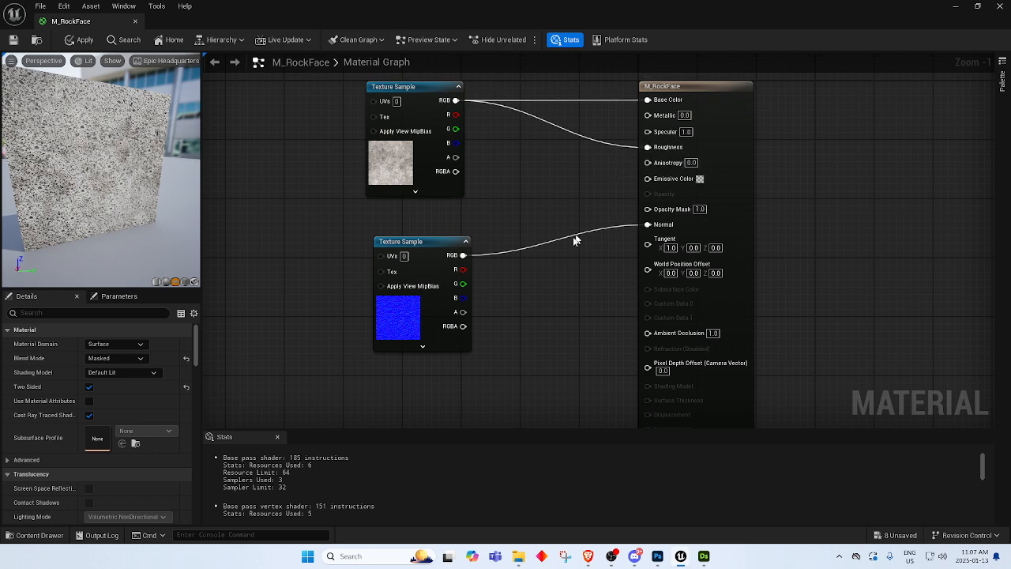
{"action": "left_click_drag", "start_coordinate": [413, 259], "coordinate": [440, 239]}
{"action": "left_click", "coordinate": [523, 334]}
{"action": "scroll", "coordinate": [528, 341], "scroll_direction": "down", "scroll_amount": 2}
{"action": "right_click_drag", "start_coordinate": [422, 355], "coordinate": [466, 333]}
Check the M_RockFace preview from another angle, close its editor and apply the changes to the original material.
{"action": "left_click_drag", "start_coordinate": [87, 150], "coordinate": [73, 107]}
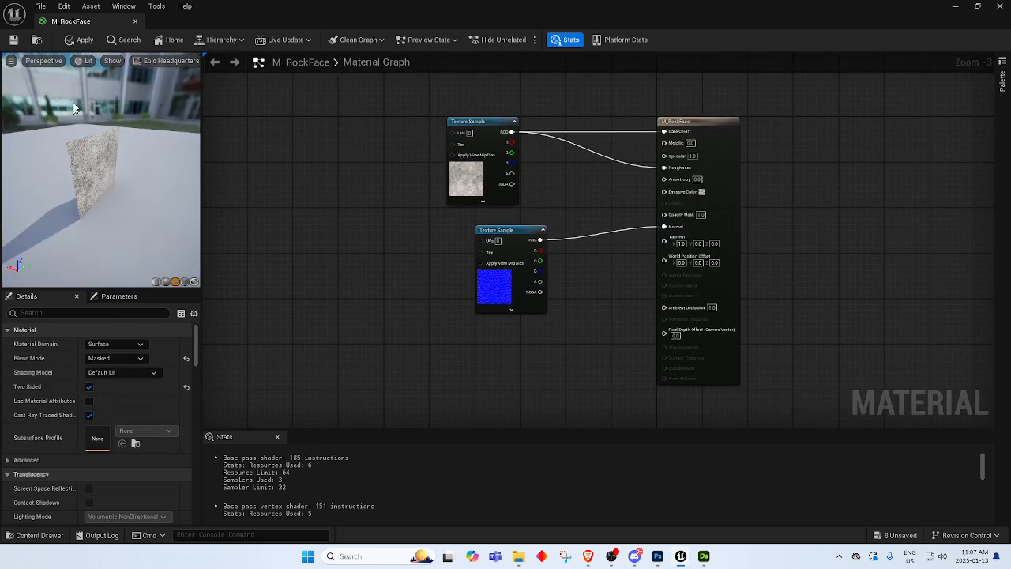
{"action": "left_click", "coordinate": [136, 21]}
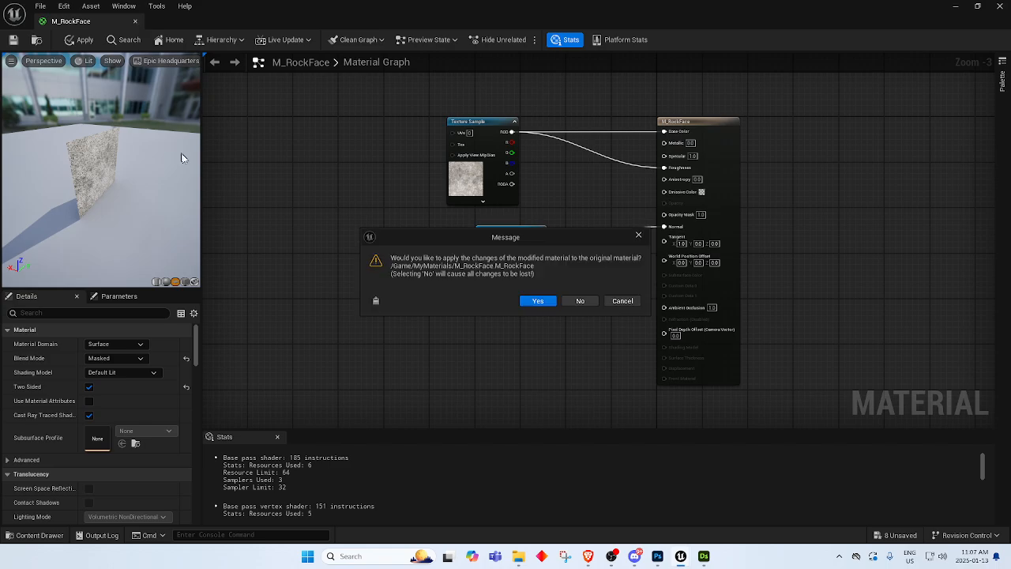
{"action": "left_click", "coordinate": [538, 301]}
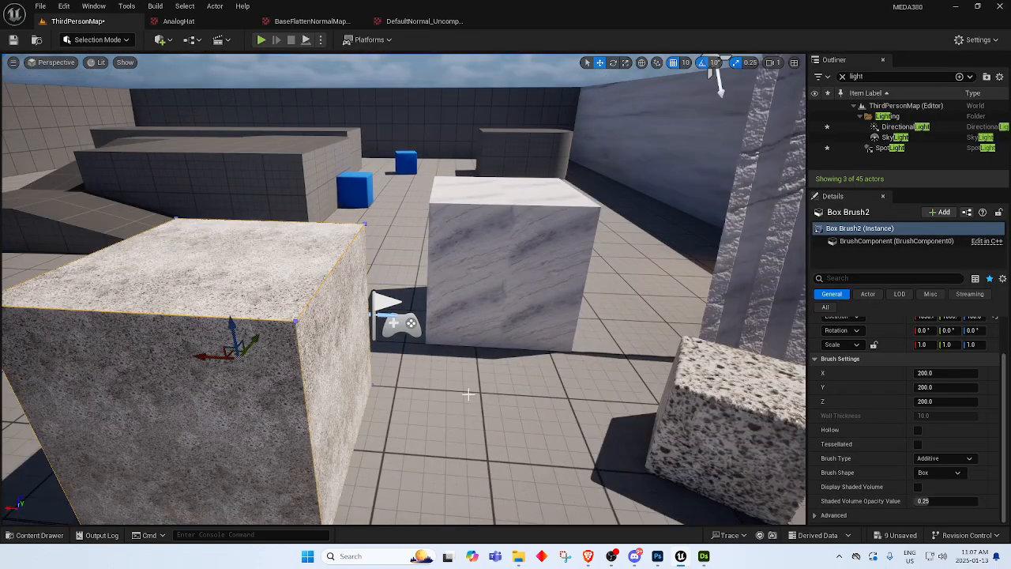
View the granite and marble boxes from farther back and bring up the MyMaterials assets.
{"action": "key", "text": "s"}
{"action": "right_click_drag", "start_coordinate": [469, 394], "coordinate": [415, 395]}
{"action": "left_click", "coordinate": [40, 536]}
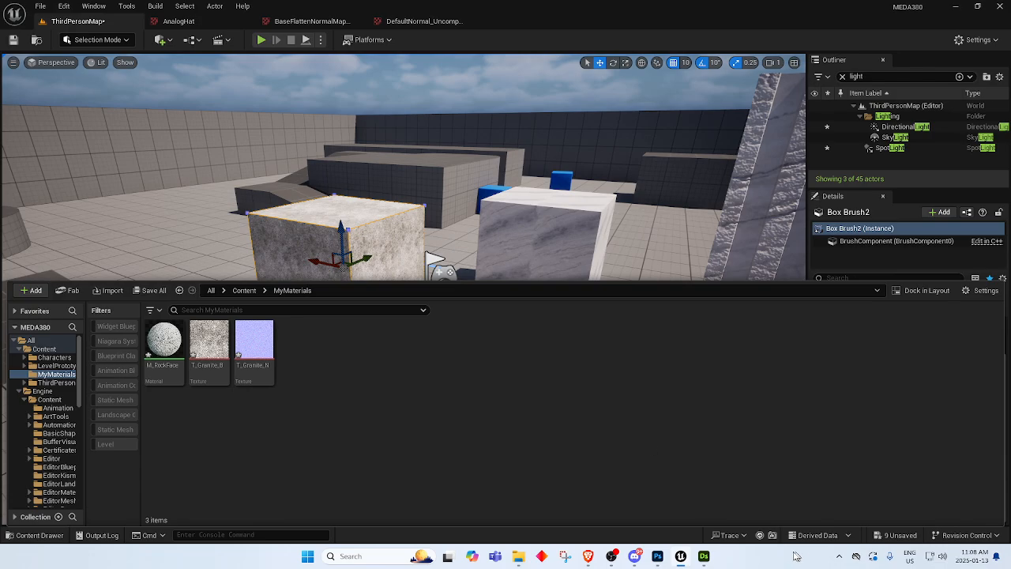
Switch to Discord and post a poll in the general channel with the question "Materials" and the answers "Easy" and "Hard".
{"action": "left_click", "coordinate": [632, 559]}
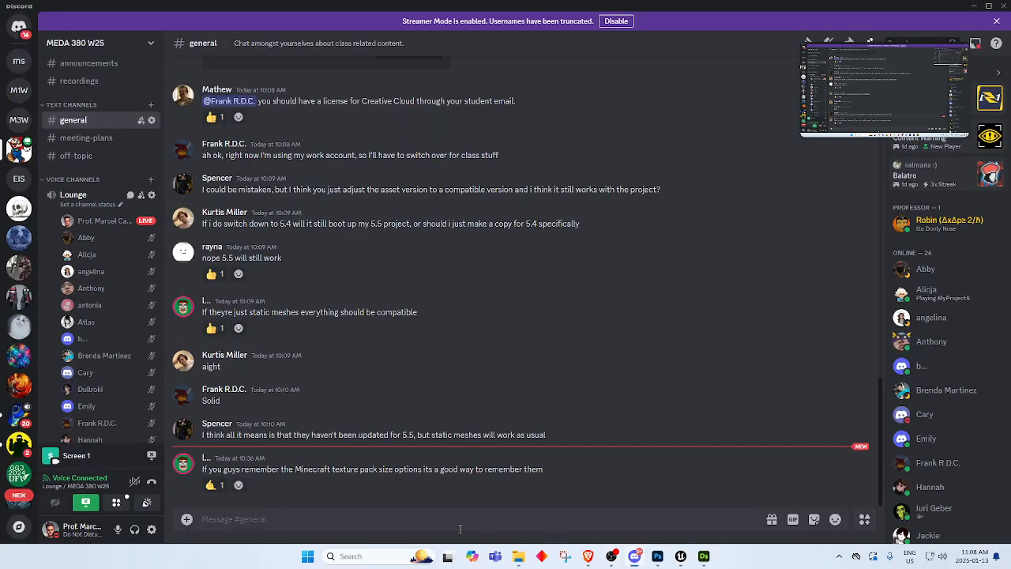
{"action": "left_click", "coordinate": [188, 520]}
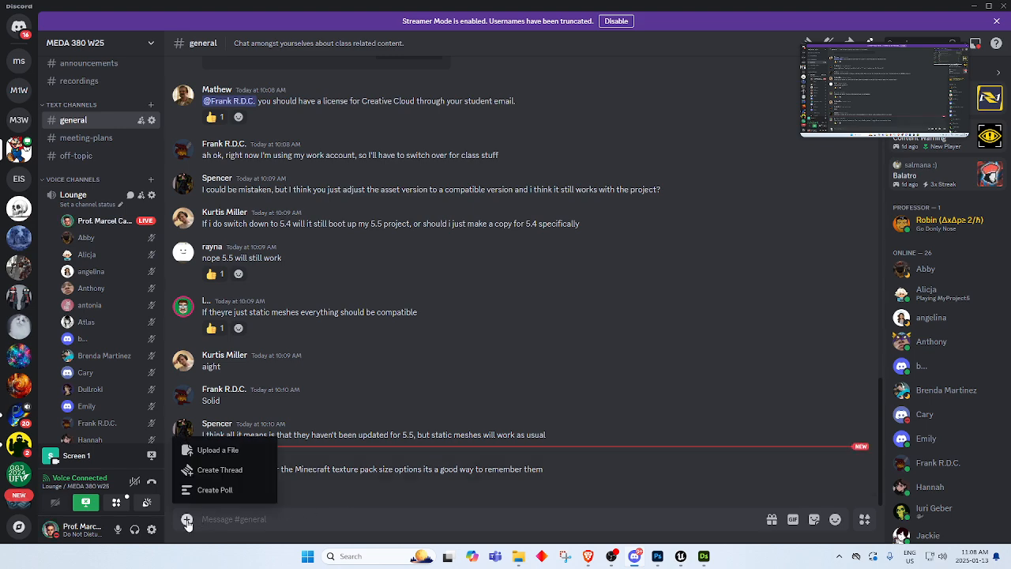
{"action": "left_click", "coordinate": [246, 492]}
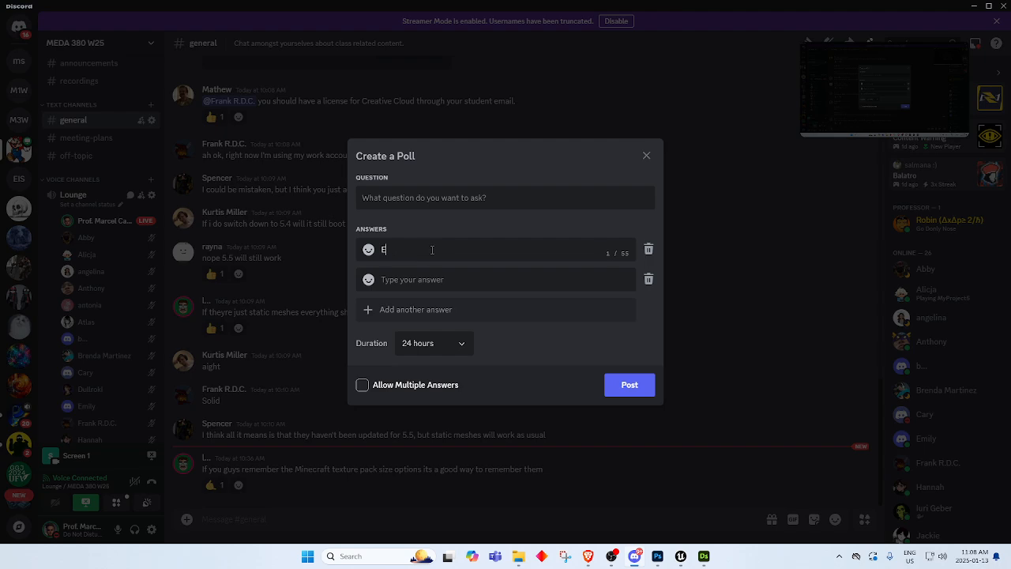
{"action": "left_click", "coordinate": [429, 246]}
{"action": "type", "text": "Easy"}
{"action": "key", "text": "Tab"}
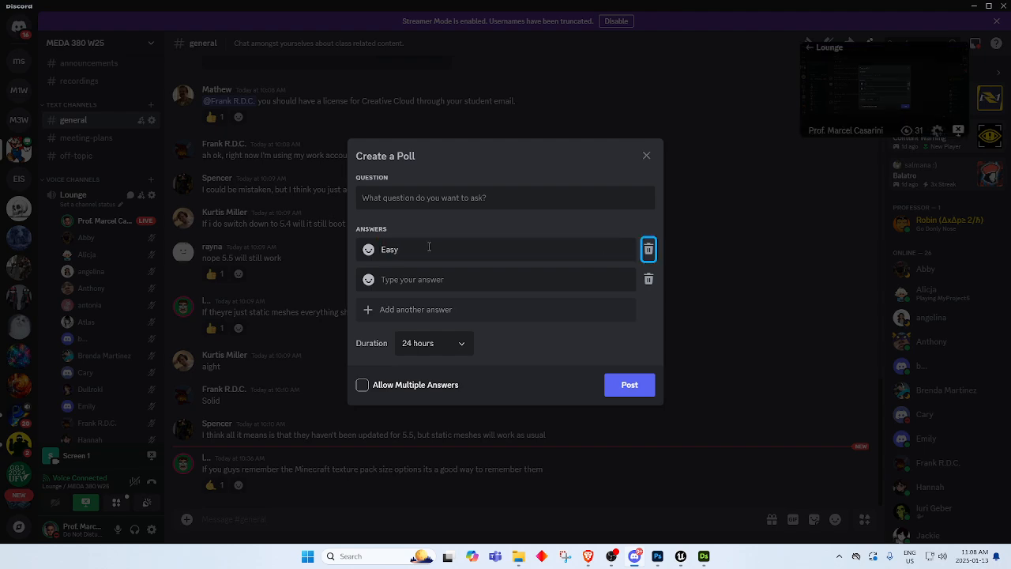
{"action": "left_click", "coordinate": [532, 275]}
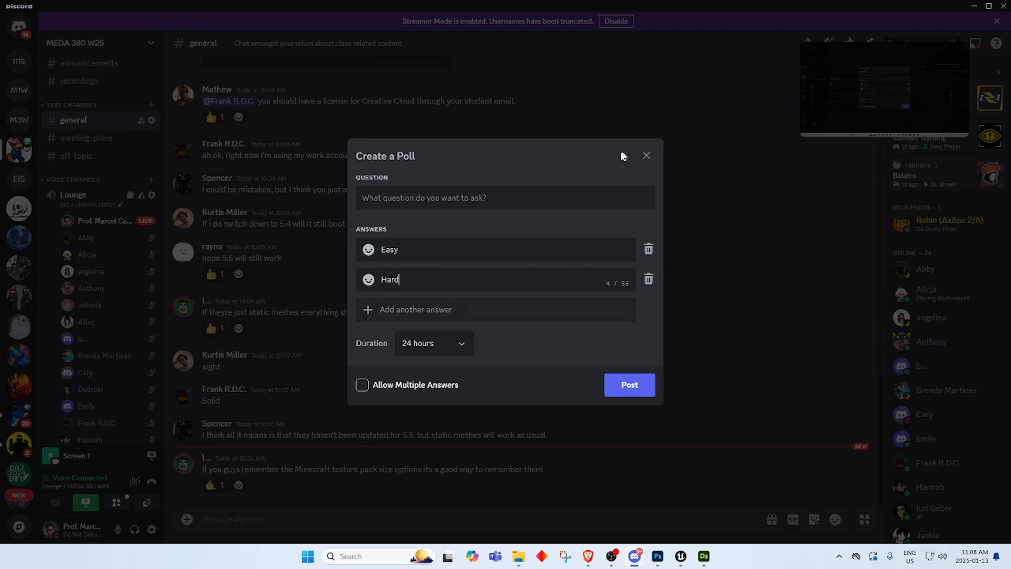
{"action": "type", "text": "Materials"}
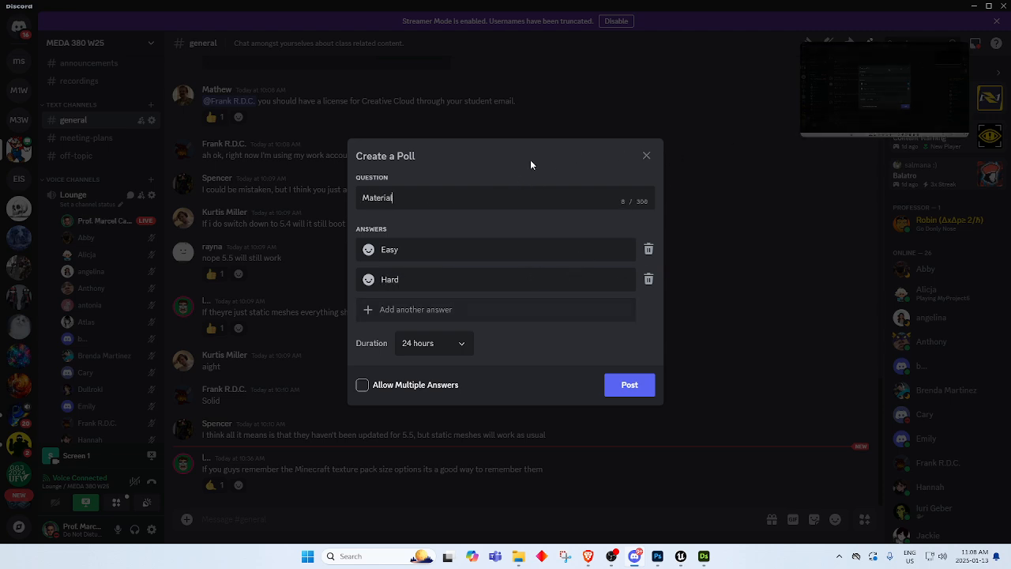
{"action": "left_click", "coordinate": [630, 387]}
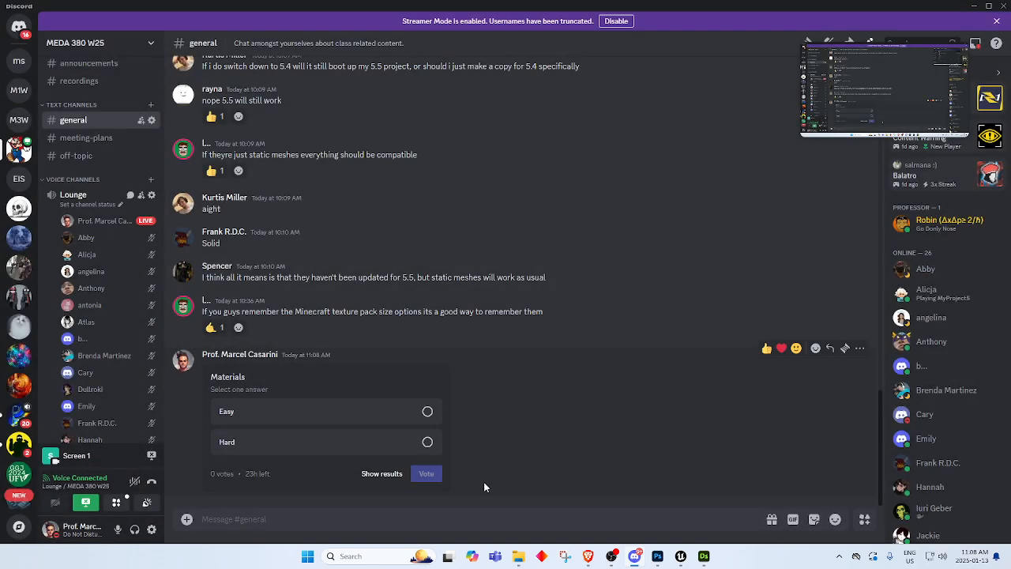
Return to the Unreal level, frame the textured boxes together and shorten the Content Drawer so they stay in view.
{"action": "left_click", "coordinate": [971, 6]}
{"action": "right_click_drag", "start_coordinate": [445, 244], "coordinate": [466, 304]}
{"action": "left_click", "coordinate": [460, 217]}
{"action": "key", "text": "s"}
{"action": "mouse_move", "coordinate": [461, 218]}
{"action": "right_mouse_down"}
{"action": "mouse_move", "coordinate": [464, 150]}
{"action": "mouse_move", "coordinate": [465, 181]}
{"action": "right_mouse_up"}
{"action": "left_click_drag", "start_coordinate": [588, 286], "coordinate": [592, 378]}
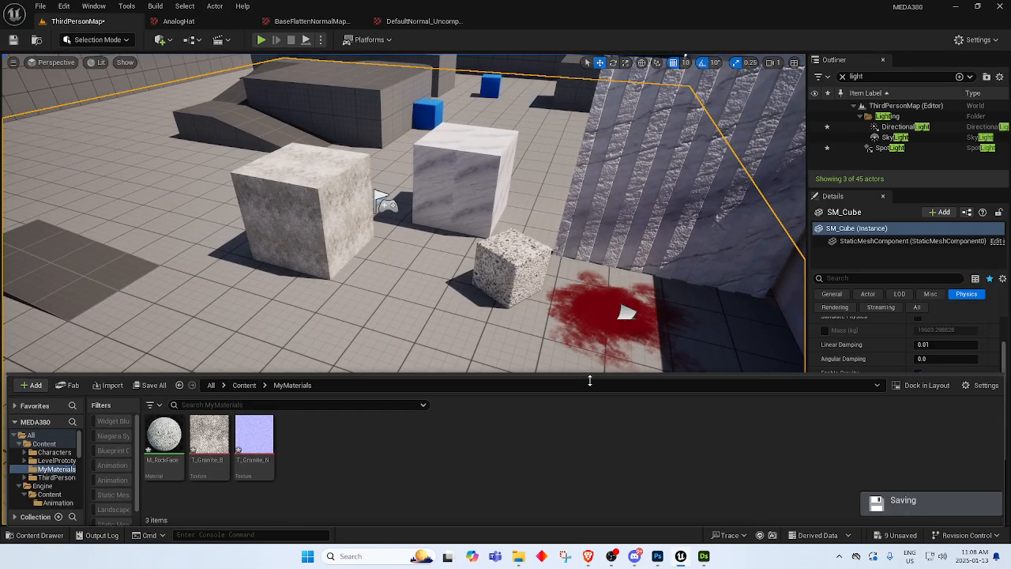
Switch to Substance 3D Designer, dismiss the output export dialog and show the whole MyGranite node graph.
{"action": "left_click", "coordinate": [704, 556]}
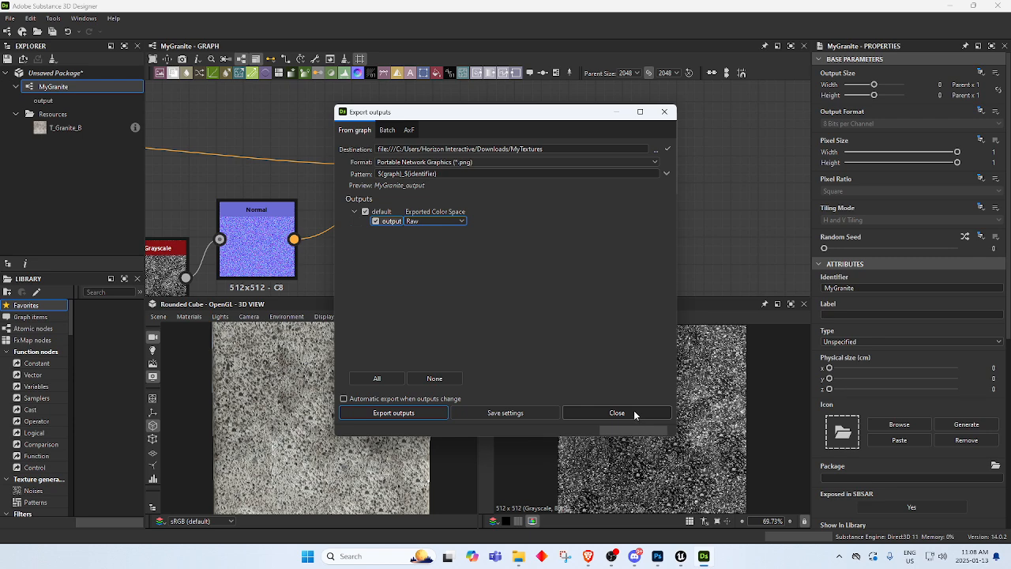
{"action": "left_click", "coordinate": [635, 413]}
{"action": "scroll", "coordinate": [511, 259], "scroll_direction": "down", "scroll_amount": 3}
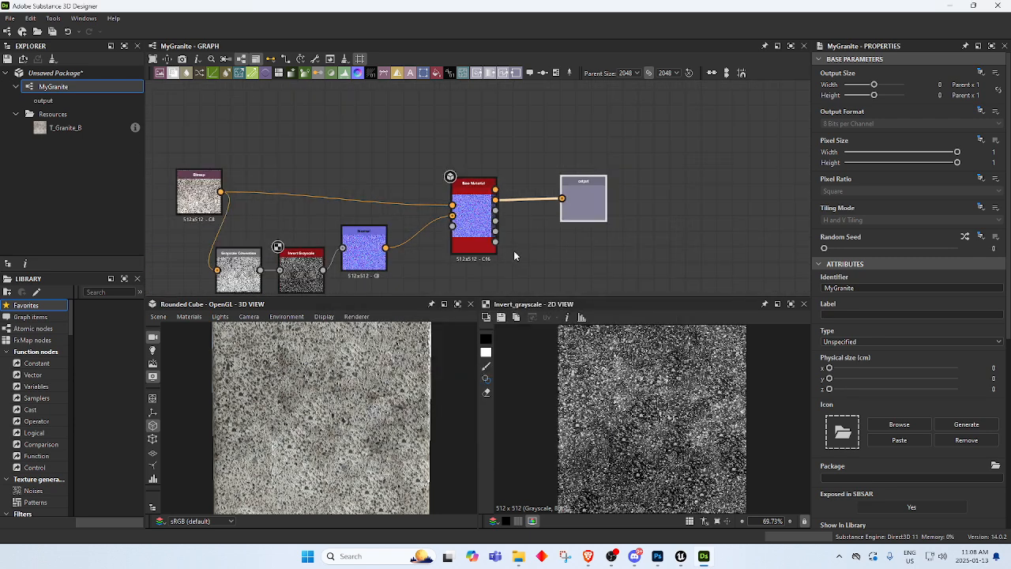
{"action": "right_click", "coordinate": [518, 252]}
{"action": "left_click", "coordinate": [726, 255]}
{"action": "scroll", "coordinate": [518, 251], "scroll_direction": "down", "scroll_amount": 1}
{"action": "middle_click_drag", "start_coordinate": [519, 255], "coordinate": [595, 217]}
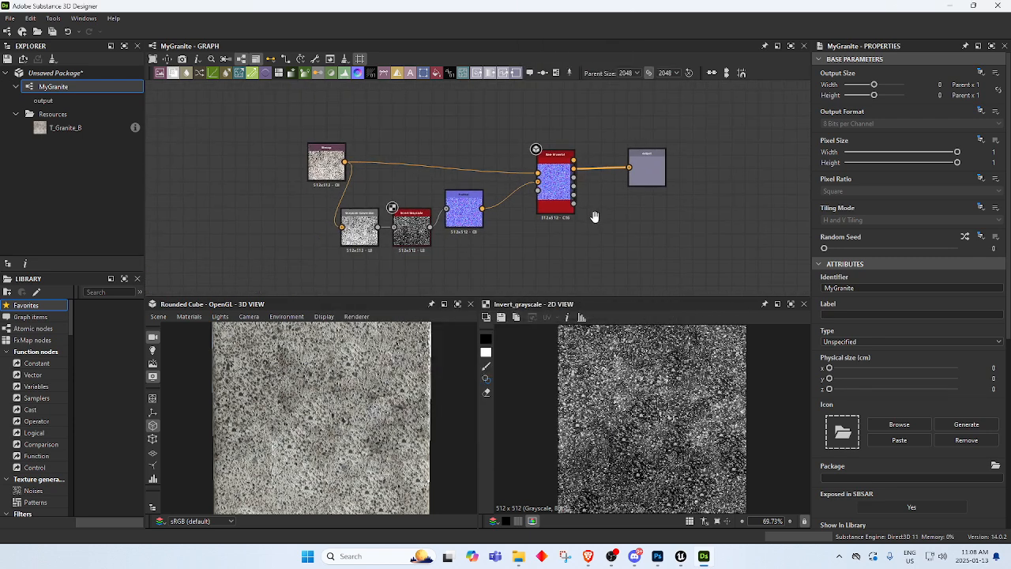
Switch to the browser and search the web for "substance designer".
{"action": "left_click", "coordinate": [591, 558]}
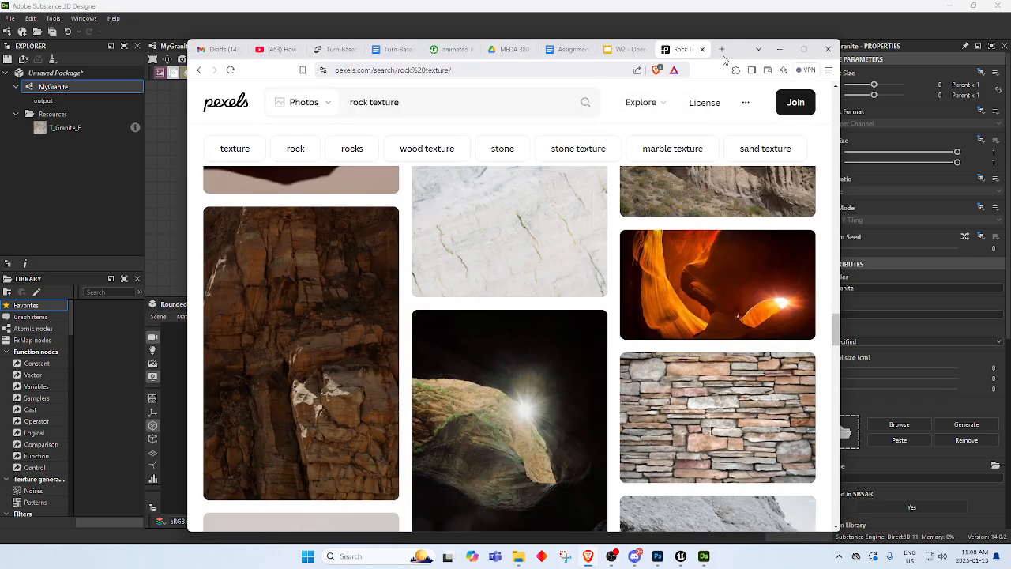
{"action": "left_click", "coordinate": [589, 74]}
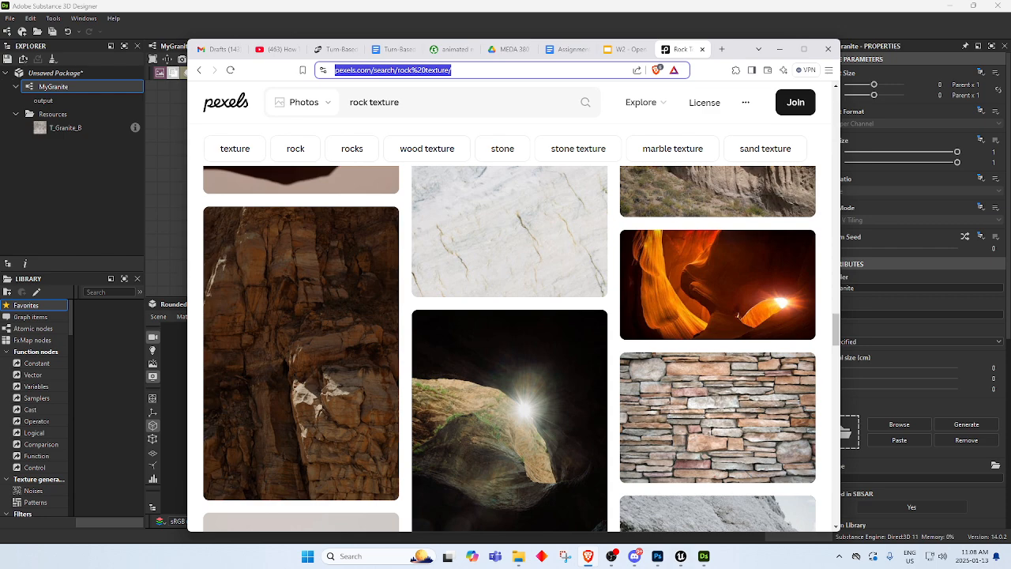
{"action": "type", "text": "substance"}
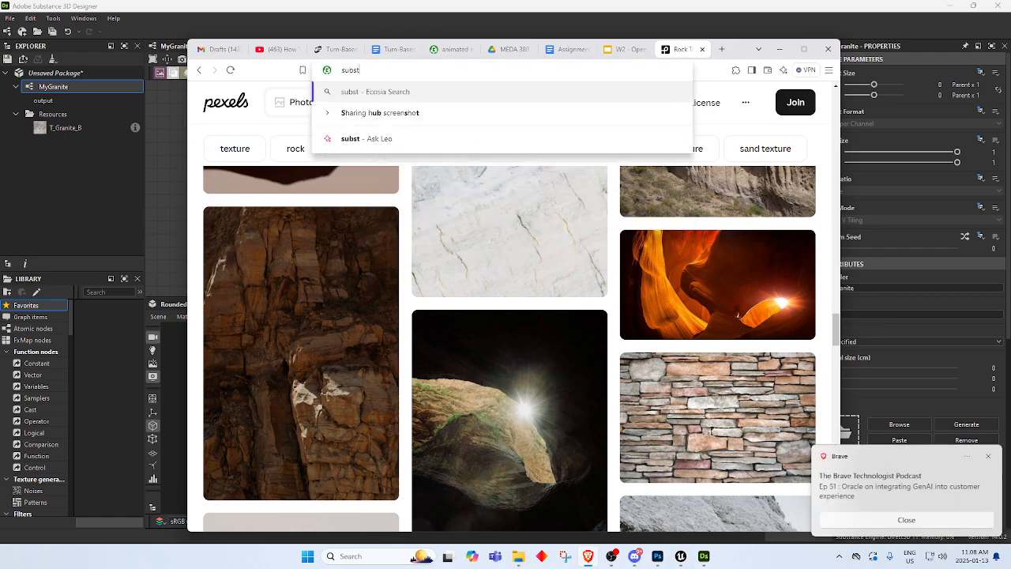
{"action": "type", "text": " designer"}
{"action": "key", "text": "Return"}
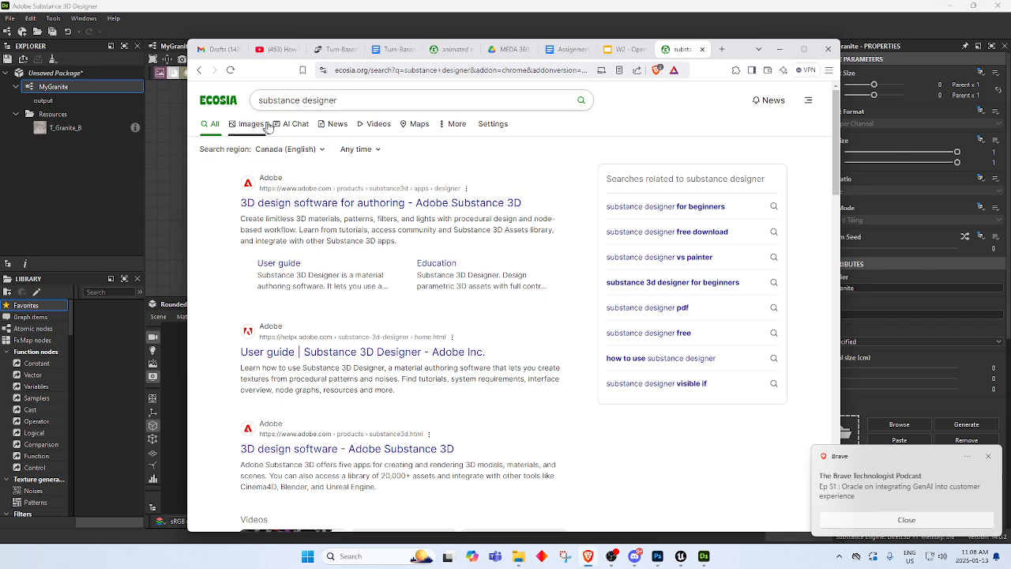
Open the video "How to Make Materials in Substance 3D Designer (Pt 2)" from the video results and play it muted in theater mode.
{"action": "left_click", "coordinate": [380, 126]}
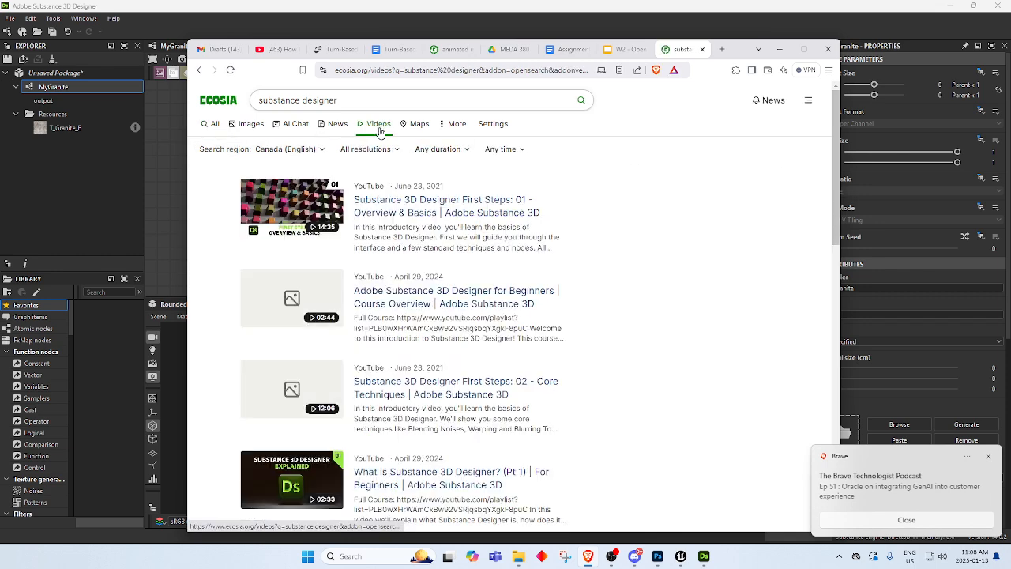
{"action": "scroll", "coordinate": [505, 332], "scroll_direction": "down", "scroll_amount": 5}
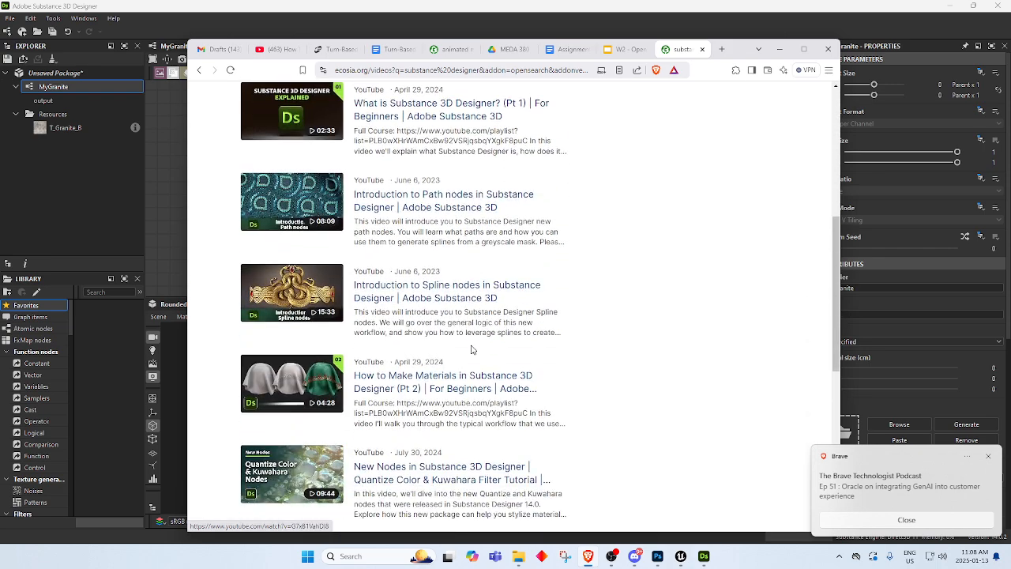
{"action": "left_click", "coordinate": [403, 385]}
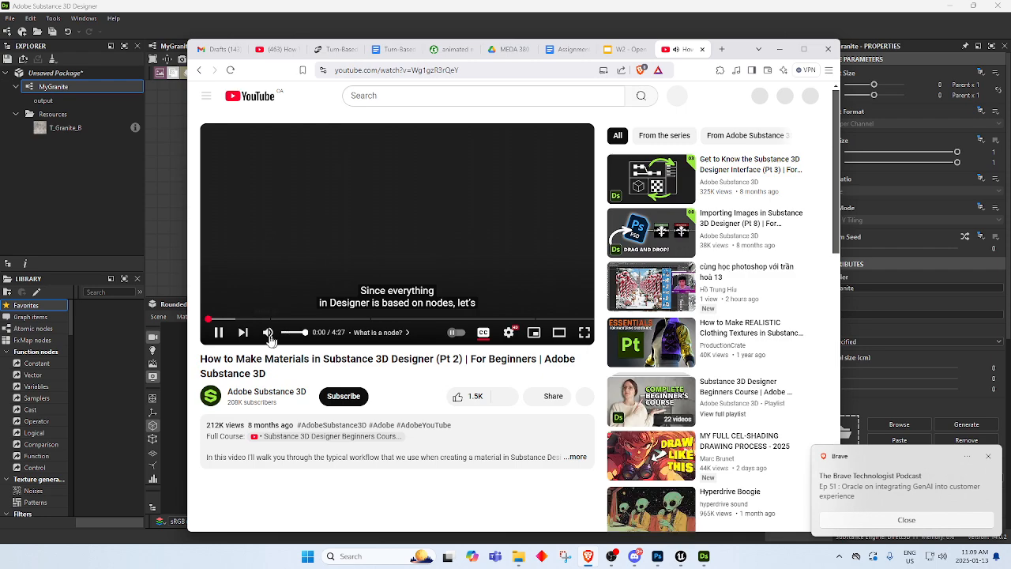
{"action": "left_click", "coordinate": [267, 332]}
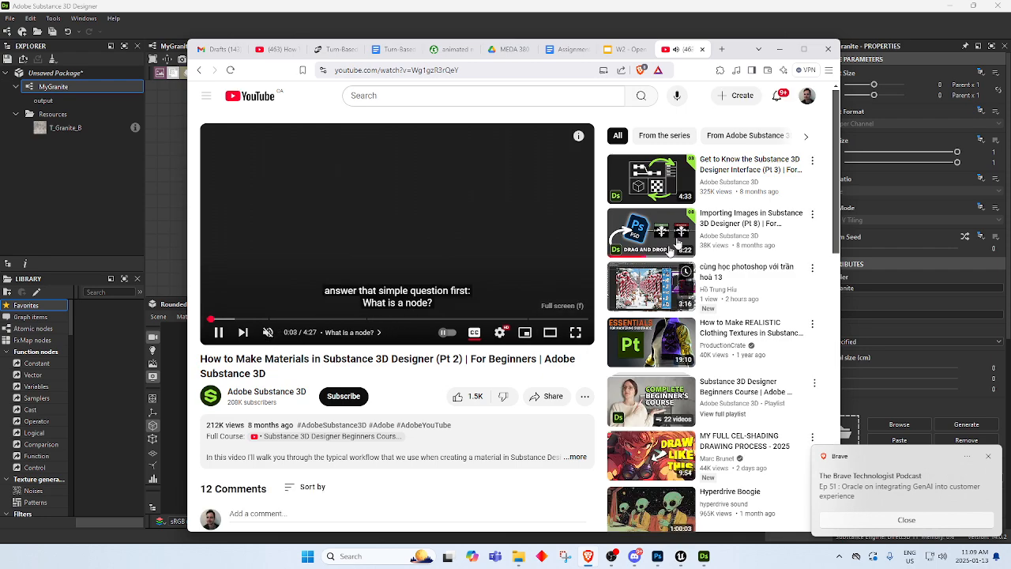
{"action": "left_click", "coordinate": [804, 49]}
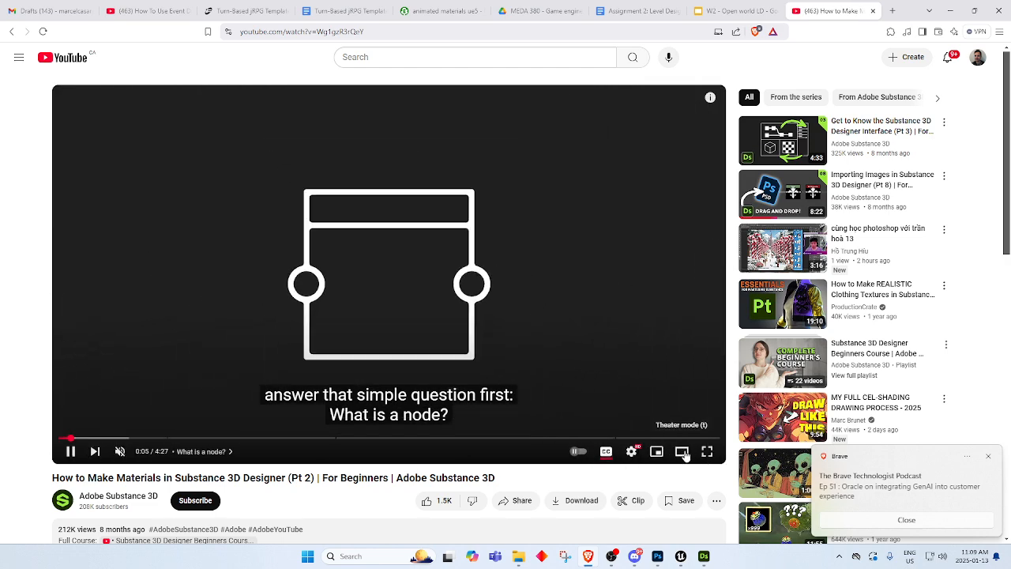
{"action": "left_click", "coordinate": [684, 453]}
Skim the tutorial video through the graph structure and height map chapters, then return to its beginning.
{"action": "left_click_drag", "start_coordinate": [35, 458], "coordinate": [376, 465]}
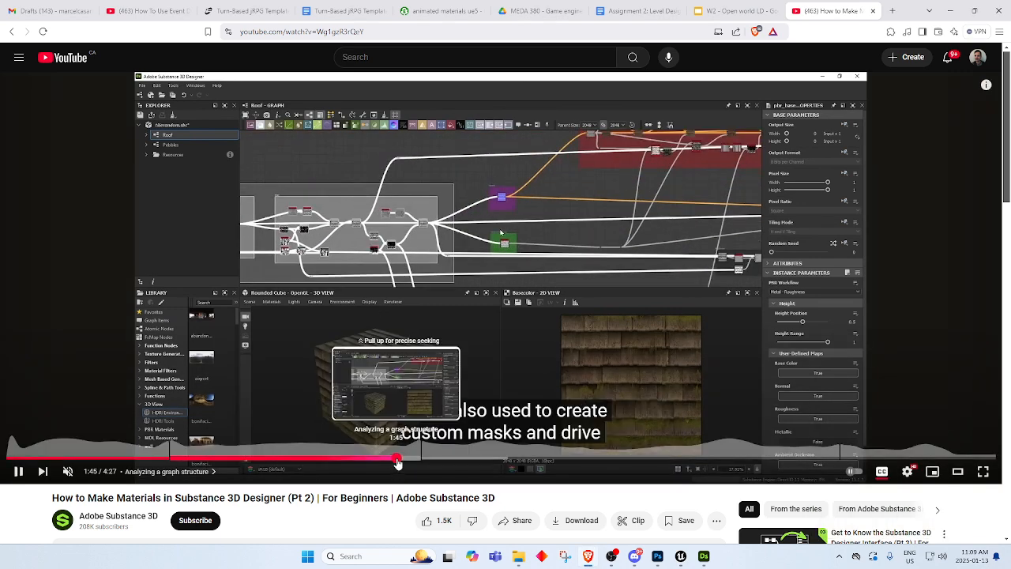
{"action": "left_click_drag", "start_coordinate": [397, 466], "coordinate": [721, 464]}
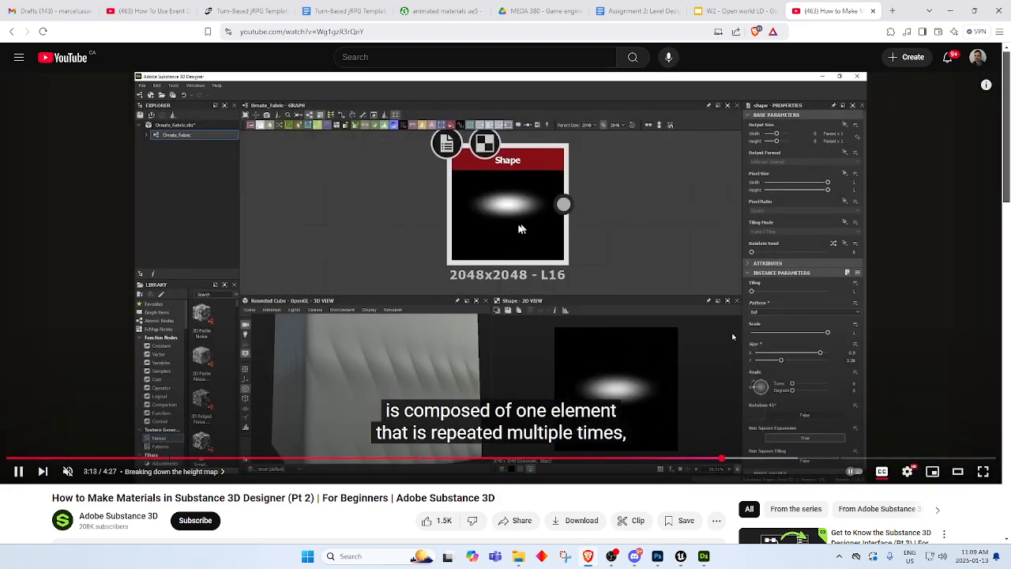
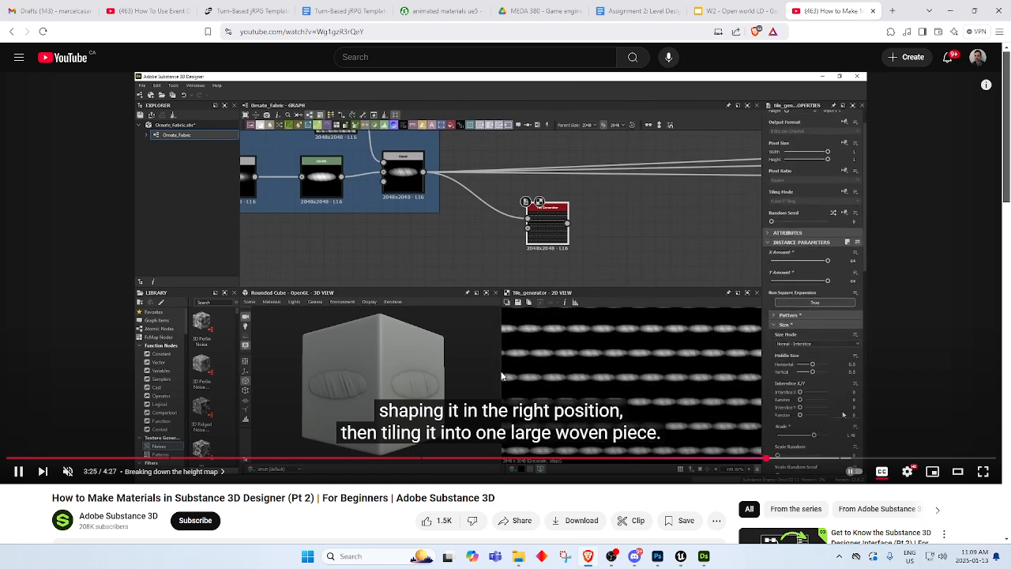
{"action": "scroll", "coordinate": [490, 365], "scroll_direction": "down", "scroll_amount": 2}
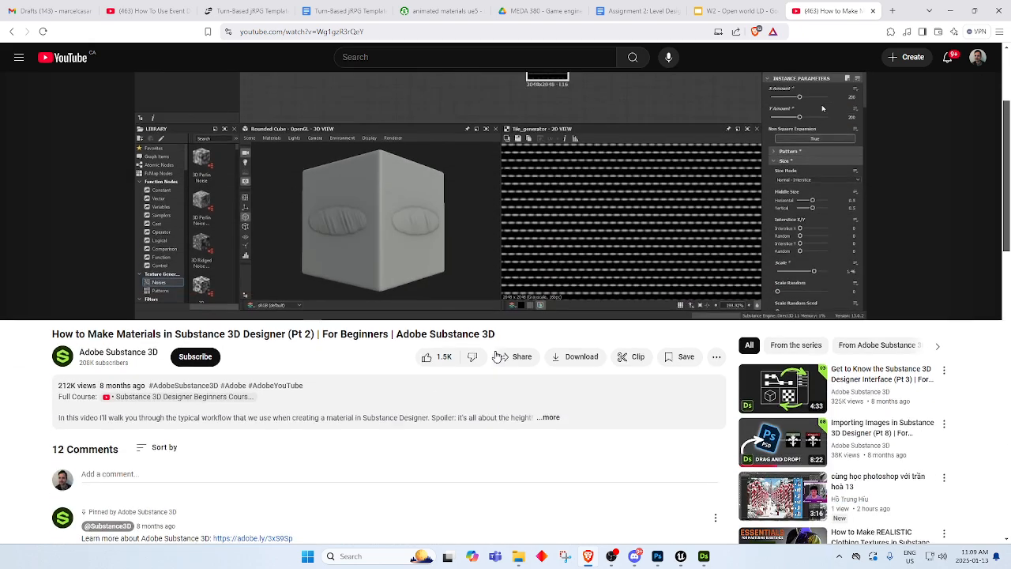
{"action": "scroll", "coordinate": [147, 380], "scroll_direction": "up", "scroll_amount": 1}
{"action": "left_click", "coordinate": [37, 351]}
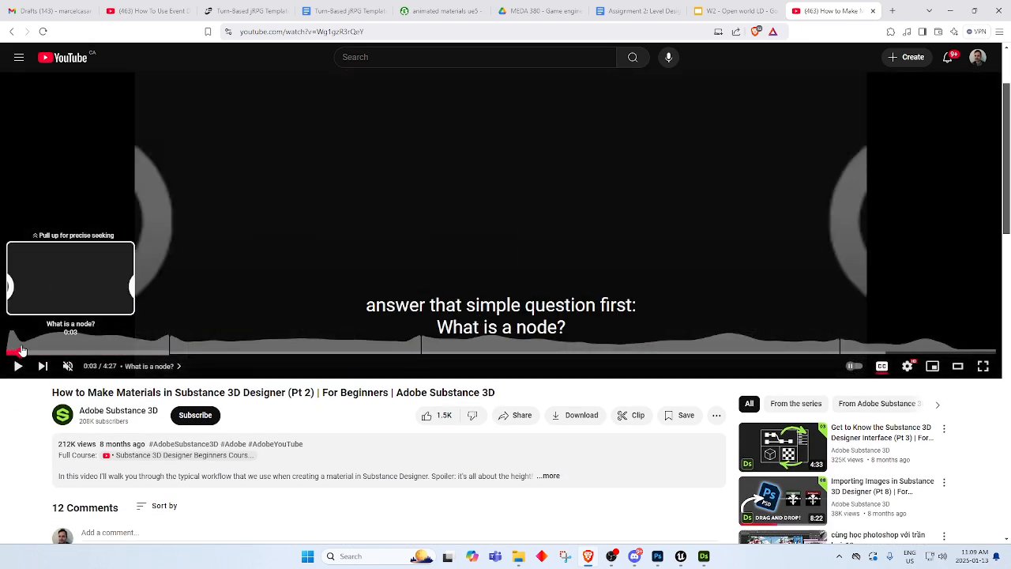
{"action": "scroll", "coordinate": [346, 278], "scroll_direction": "up", "scroll_amount": 2}
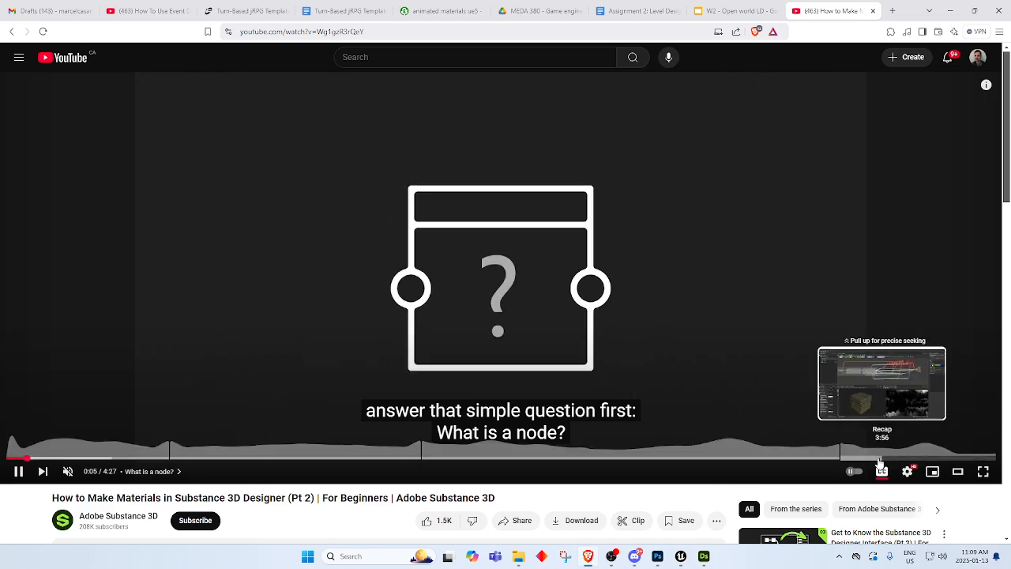
Look through the video's comments and the suggested Substance tutorials beside them.
{"action": "scroll", "coordinate": [625, 368], "scroll_direction": "down", "scroll_amount": 6}
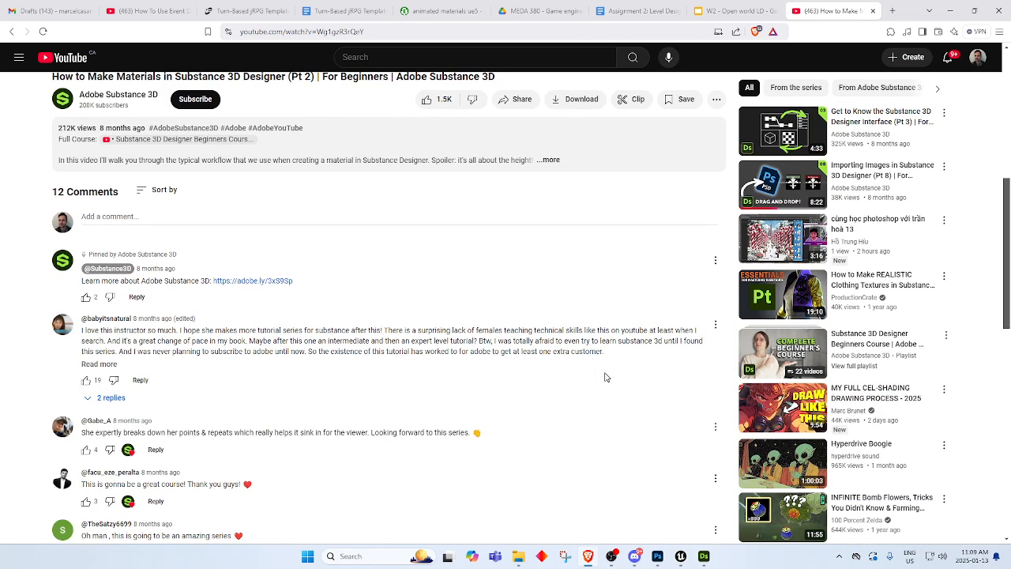
{"action": "scroll", "coordinate": [942, 469], "scroll_direction": "down", "scroll_amount": 7}
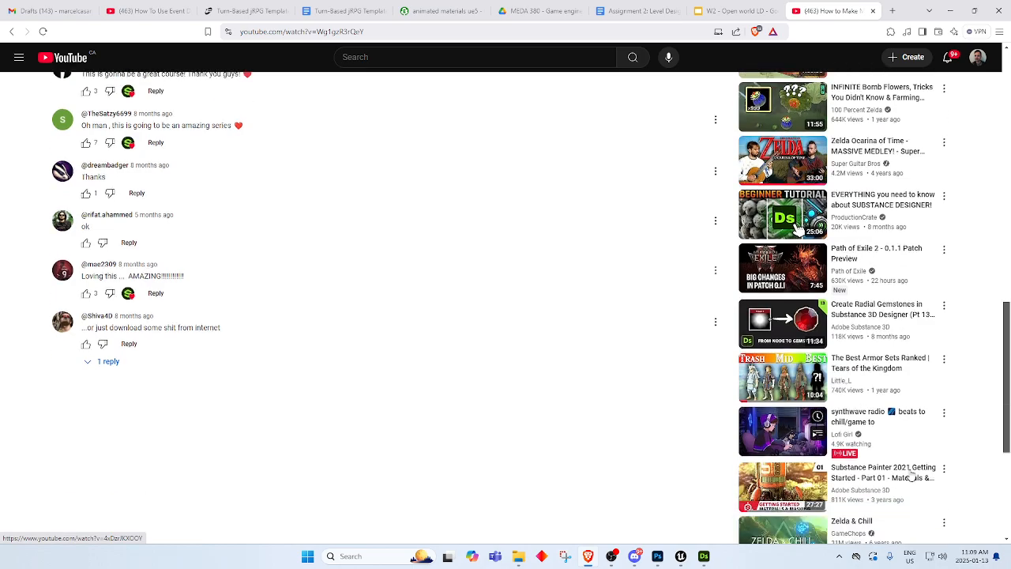
{"action": "scroll", "coordinate": [893, 478], "scroll_direction": "up", "scroll_amount": 3}
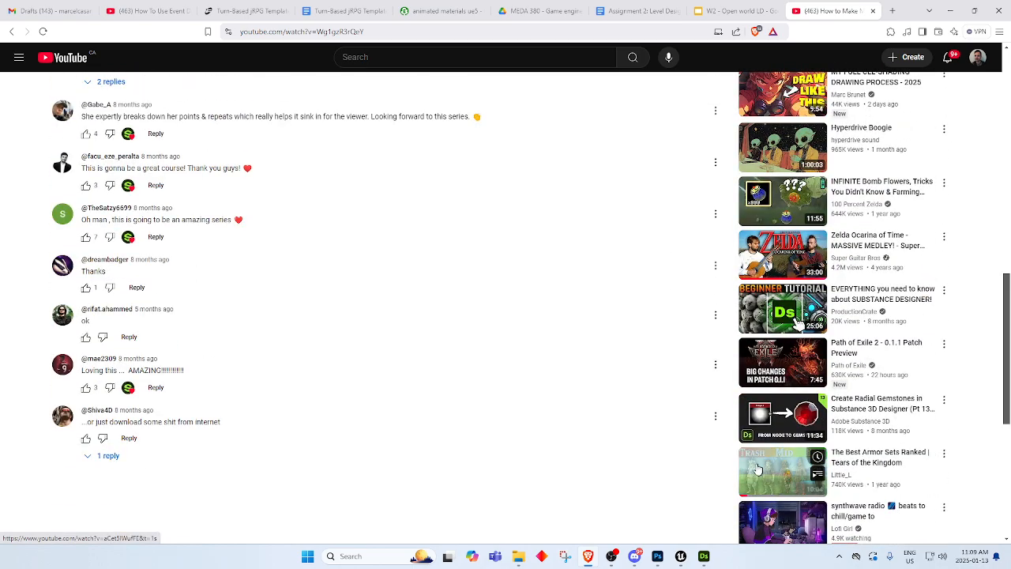
{"action": "scroll", "coordinate": [753, 470], "scroll_direction": "up", "scroll_amount": 3}
{"action": "scroll", "coordinate": [753, 470], "scroll_direction": "up", "scroll_amount": 6}
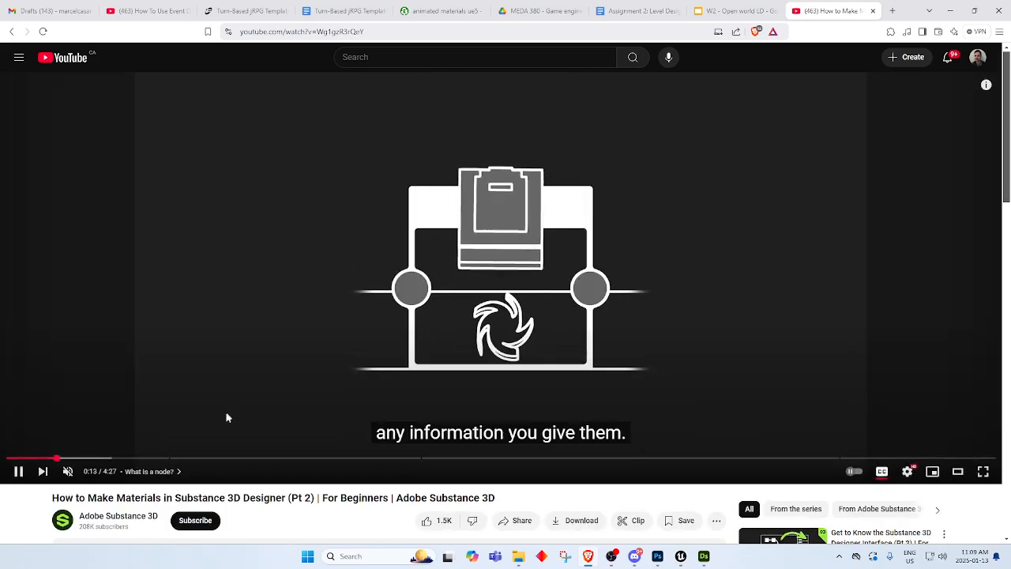
Skip to the "Analyzing a graph structure" chapter, pause on the base color nodes and compare them with the marble texture in Photoshop.
{"action": "left_click_drag", "start_coordinate": [87, 460], "coordinate": [269, 458]}
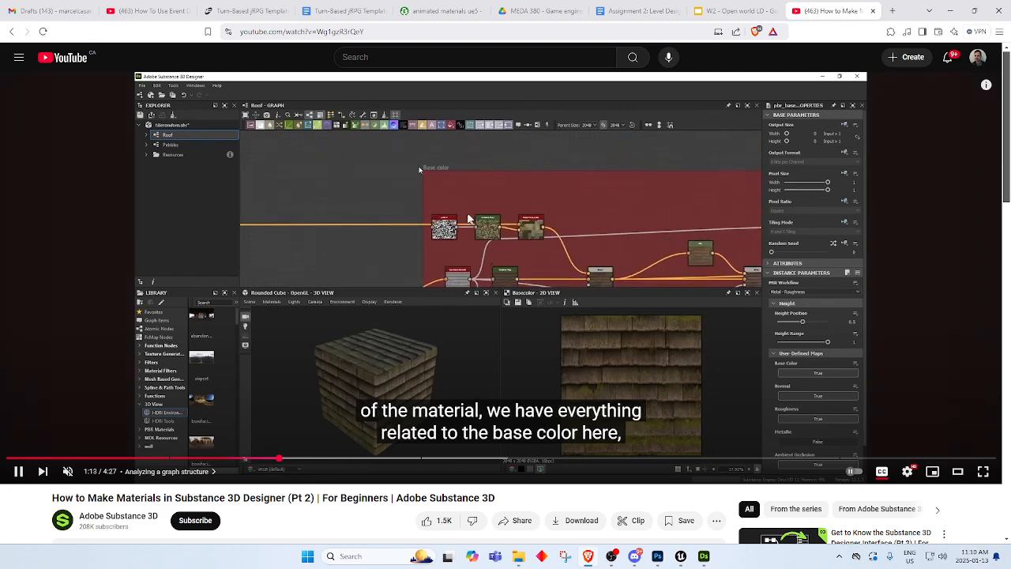
{"action": "left_click", "coordinate": [506, 231]}
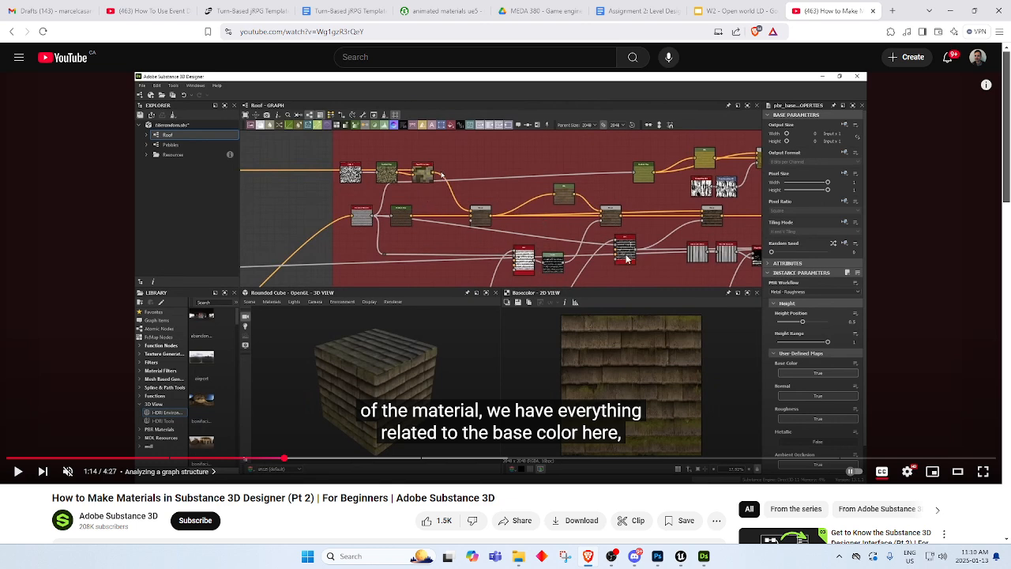
{"action": "left_click", "coordinate": [658, 557]}
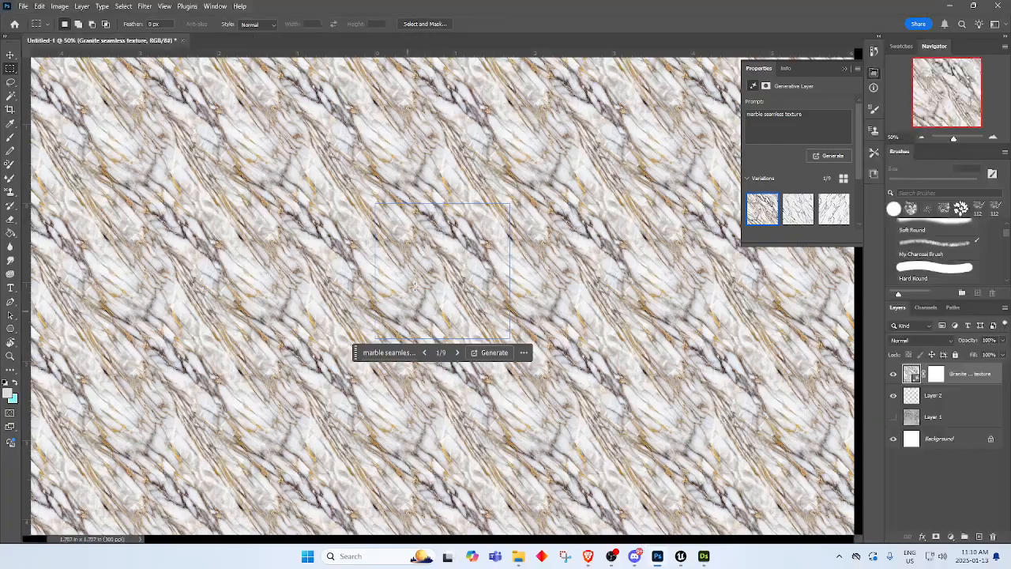
{"action": "left_click", "coordinate": [657, 559]}
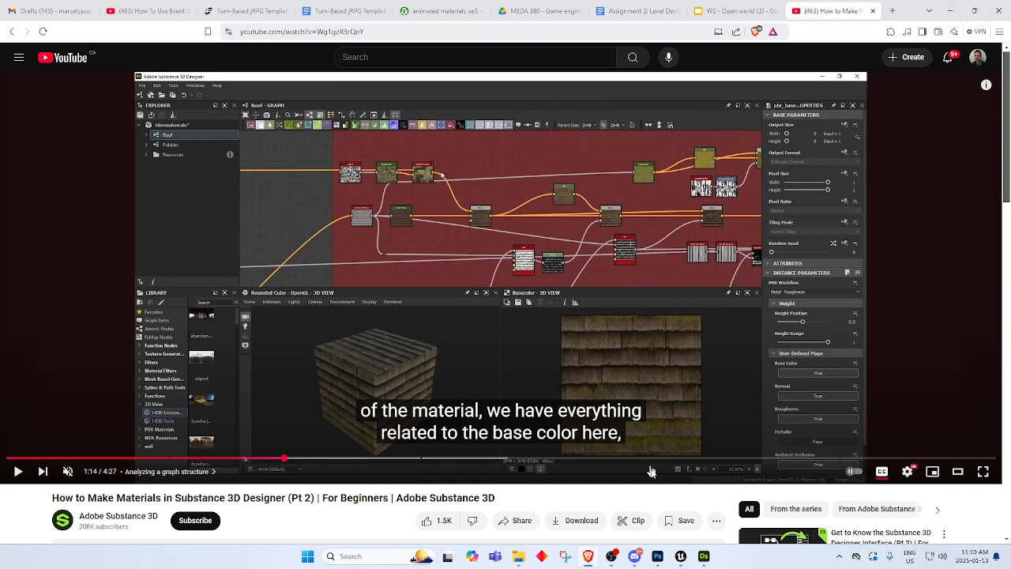
Leave the paused tutorial video and close Substance 3D Designer without saving the granite package.
{"action": "scroll", "coordinate": [609, 372], "scroll_direction": "down", "scroll_amount": 3}
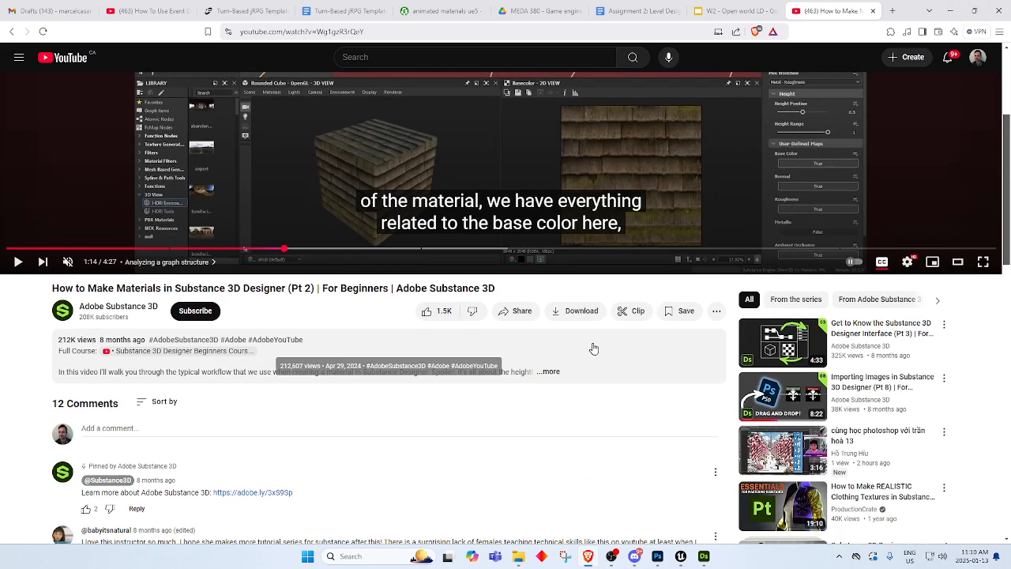
{"action": "scroll", "coordinate": [594, 348], "scroll_direction": "up", "scroll_amount": 3}
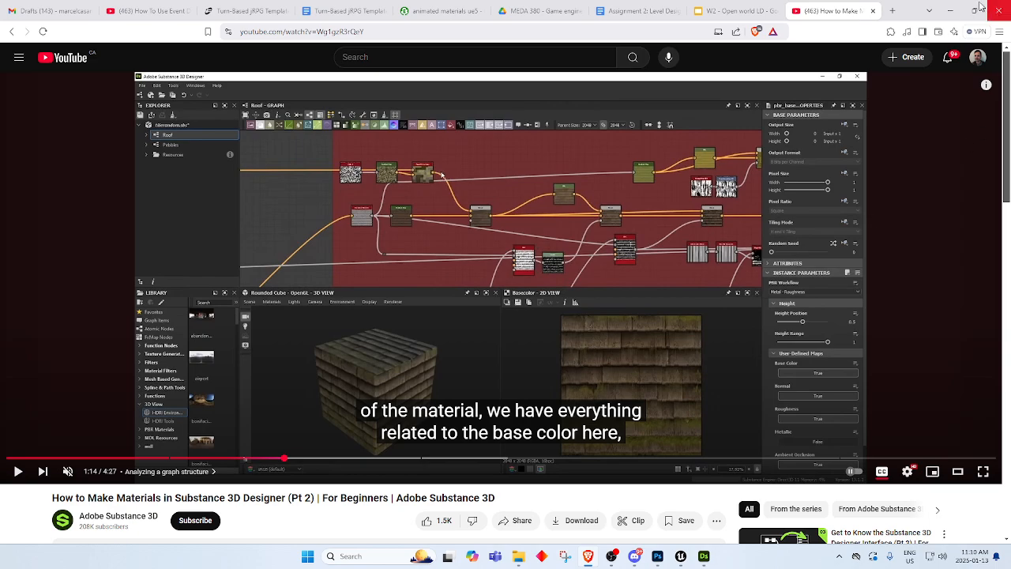
{"action": "left_click", "coordinate": [951, 9]}
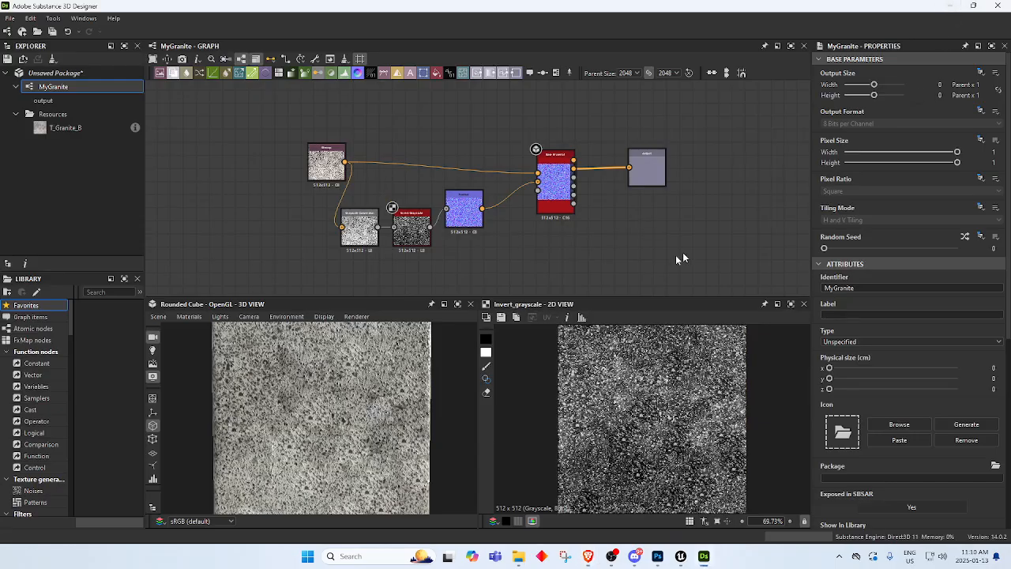
{"action": "left_click", "coordinate": [1002, 6]}
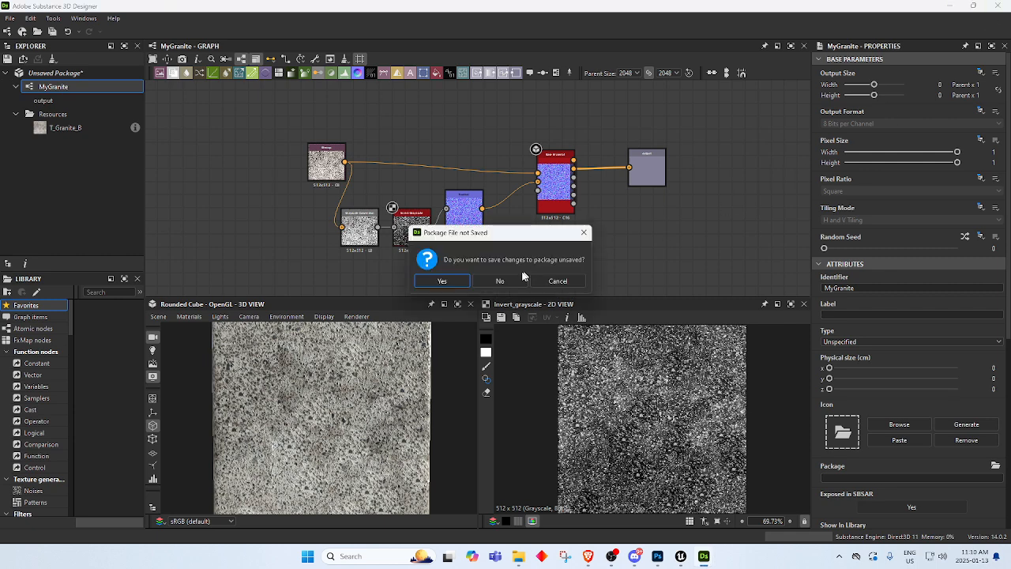
{"action": "left_click", "coordinate": [500, 283]}
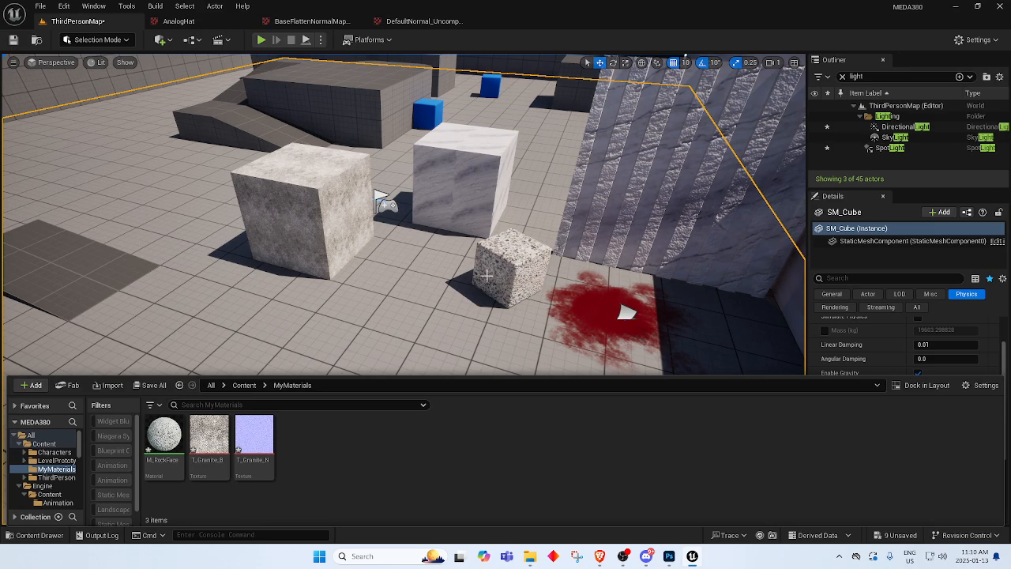
Create a new material named M_AnimatedArrows in the MyMaterials folder.
{"action": "right_click_drag", "start_coordinate": [470, 274], "coordinate": [506, 288]}
{"action": "key", "text": "w"}
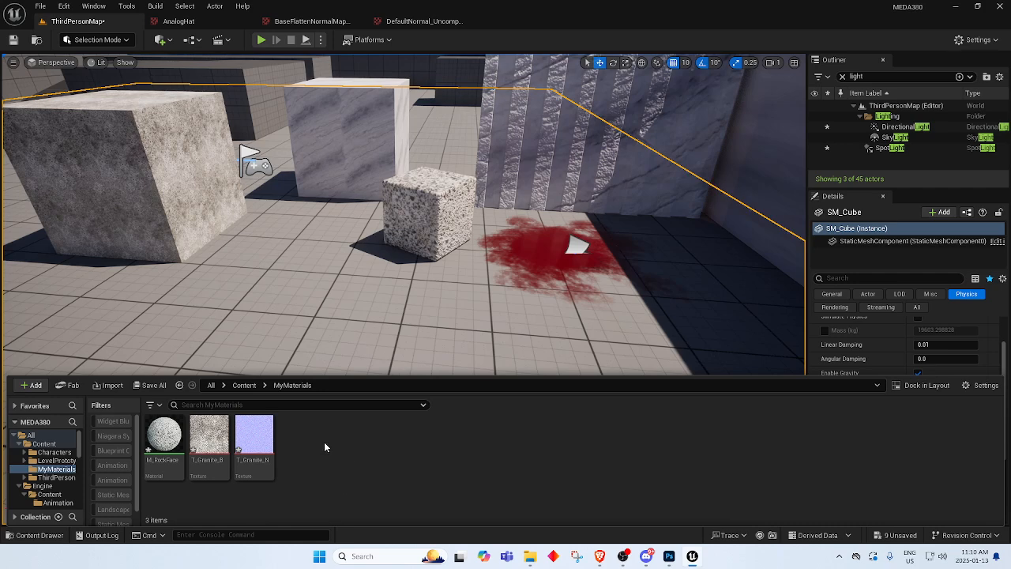
{"action": "right_click", "coordinate": [324, 447]}
{"action": "left_click", "coordinate": [395, 173]}
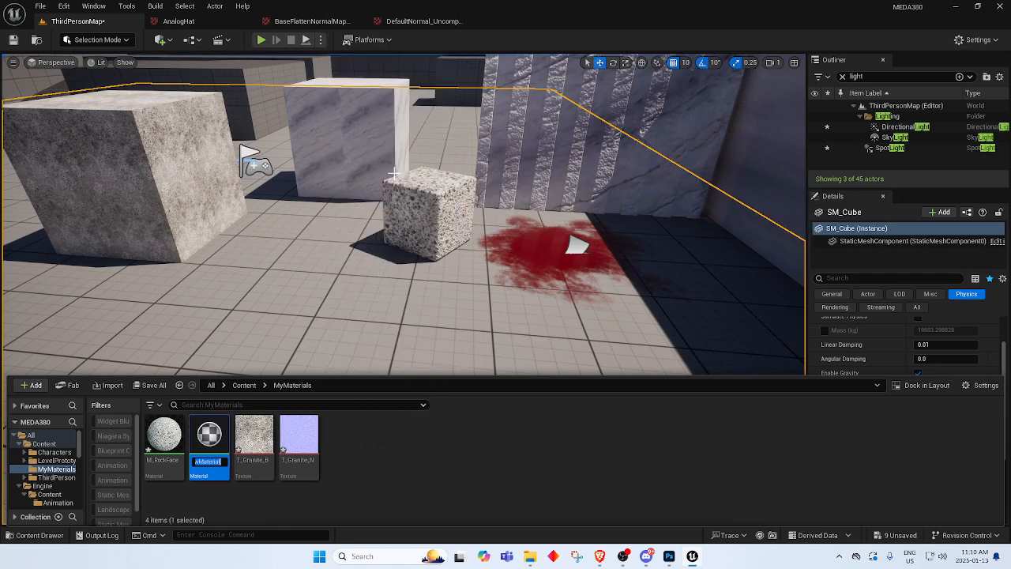
{"action": "type", "text": "M_Animate"}
{"action": "key", "text": "Return"}
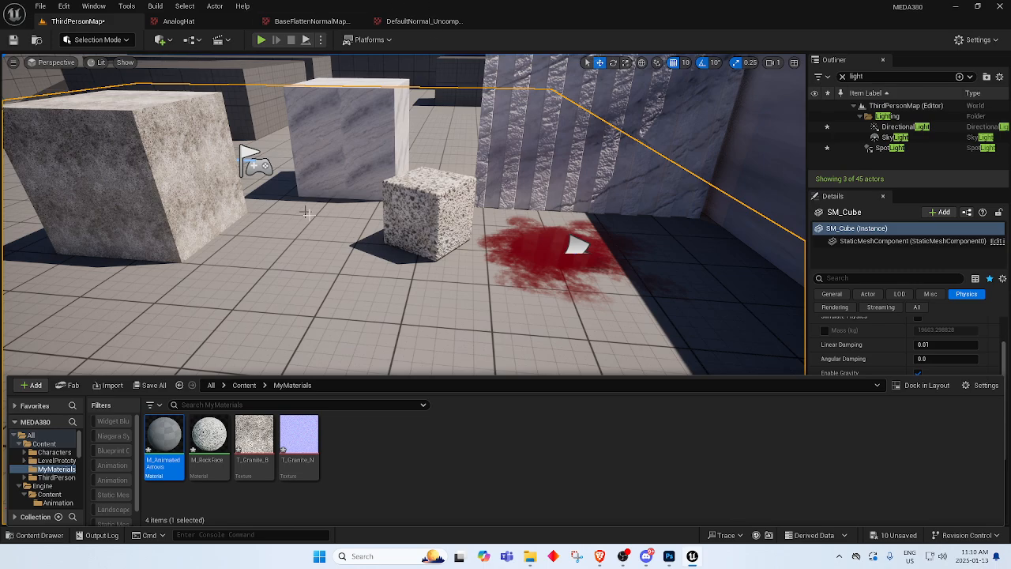
Open the M_AnimatedArrows material for editing and make room in the graph beside its main node.
{"action": "right_click_drag", "start_coordinate": [308, 214], "coordinate": [363, 234]}
{"action": "left_click", "coordinate": [34, 535]}
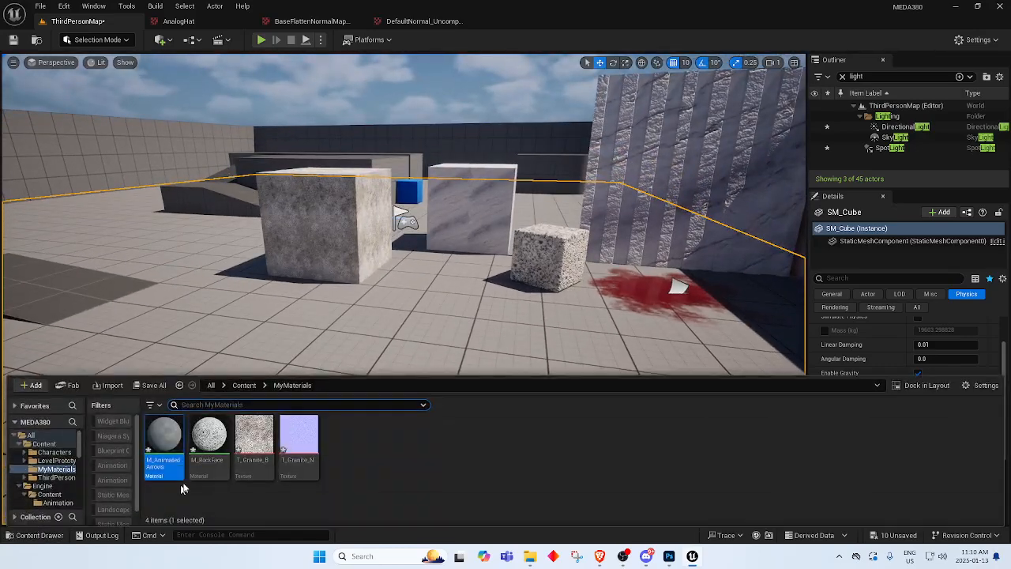
{"action": "double_click", "coordinate": [175, 436]}
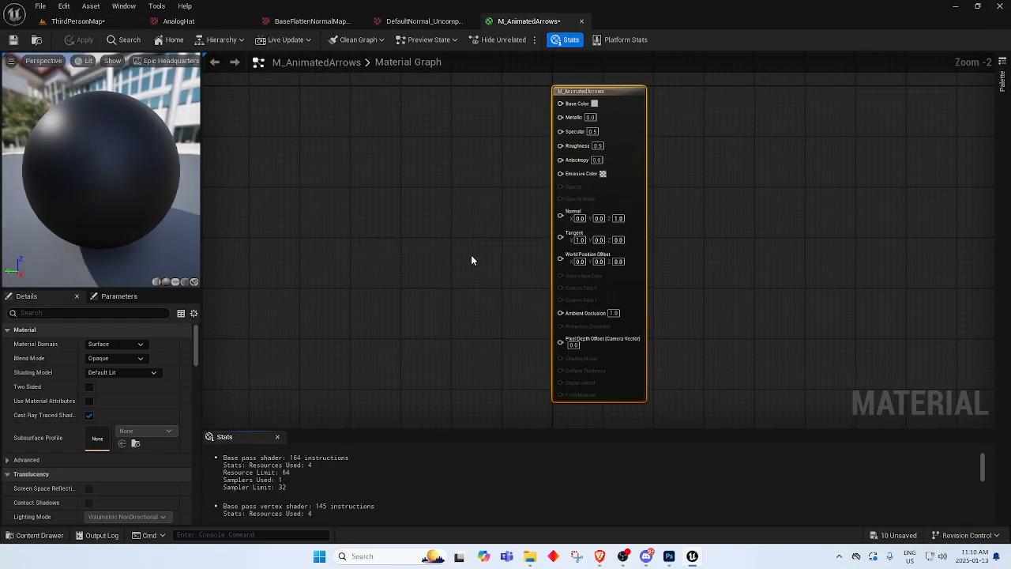
{"action": "right_click_drag", "start_coordinate": [472, 260], "coordinate": [569, 250]}
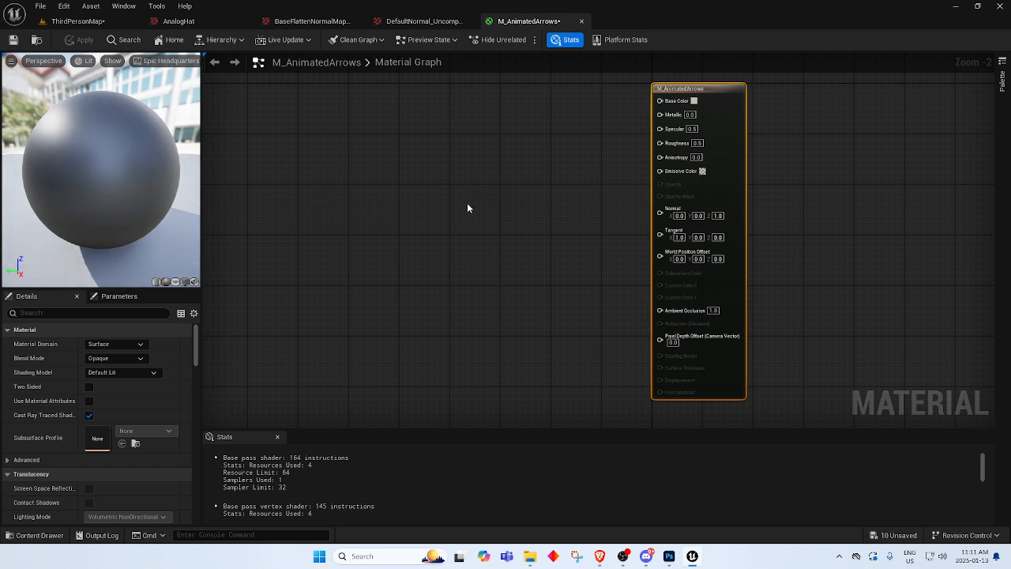
Switch to Photoshop and hide the generated marble texture layer.
{"action": "left_click", "coordinate": [669, 556]}
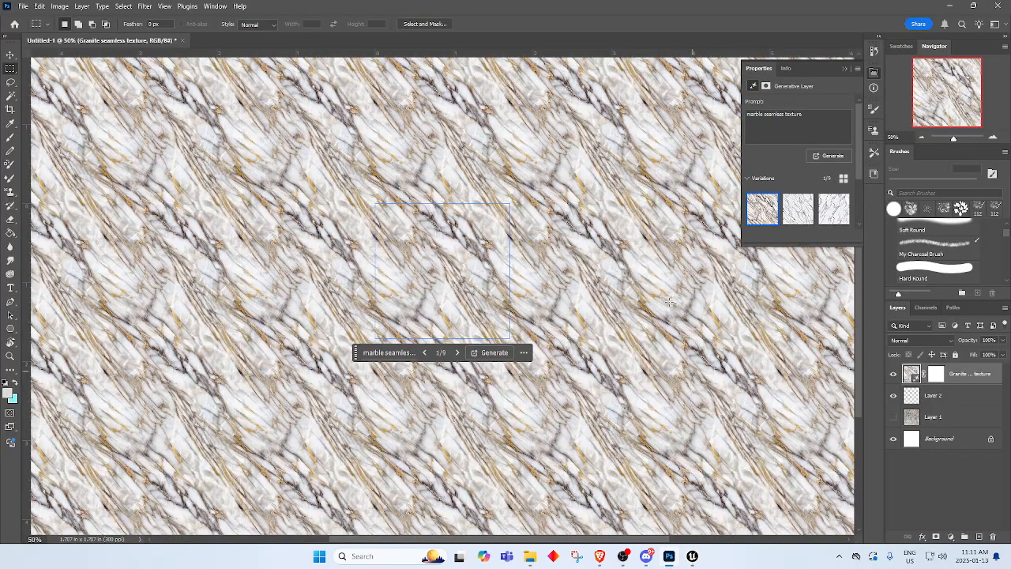
{"action": "left_click", "coordinate": [894, 374]}
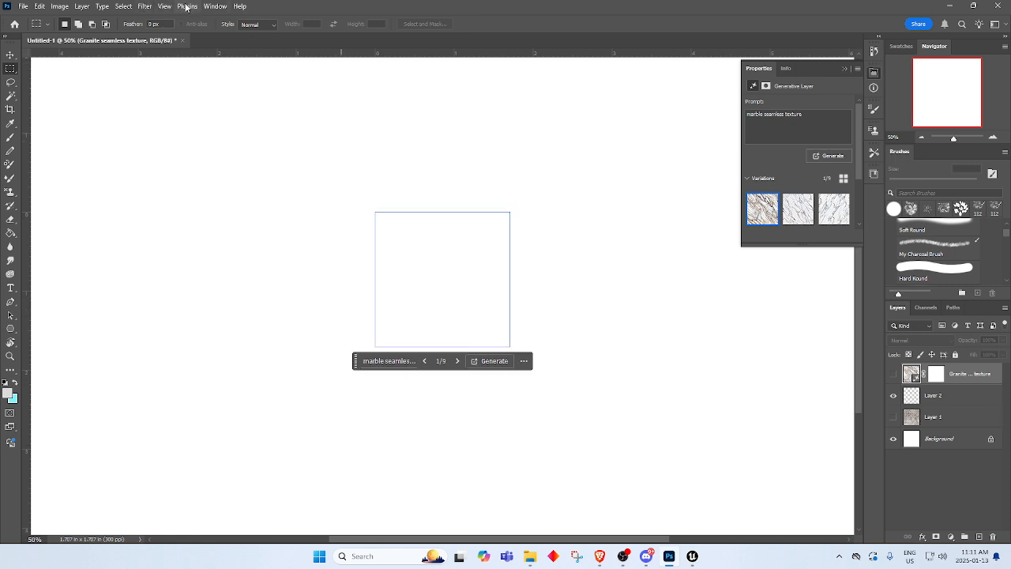
Add a new empty layer above the marble texture and begin a Magnetic Lasso outline inside the square canvas.
{"action": "key", "text": "l"}
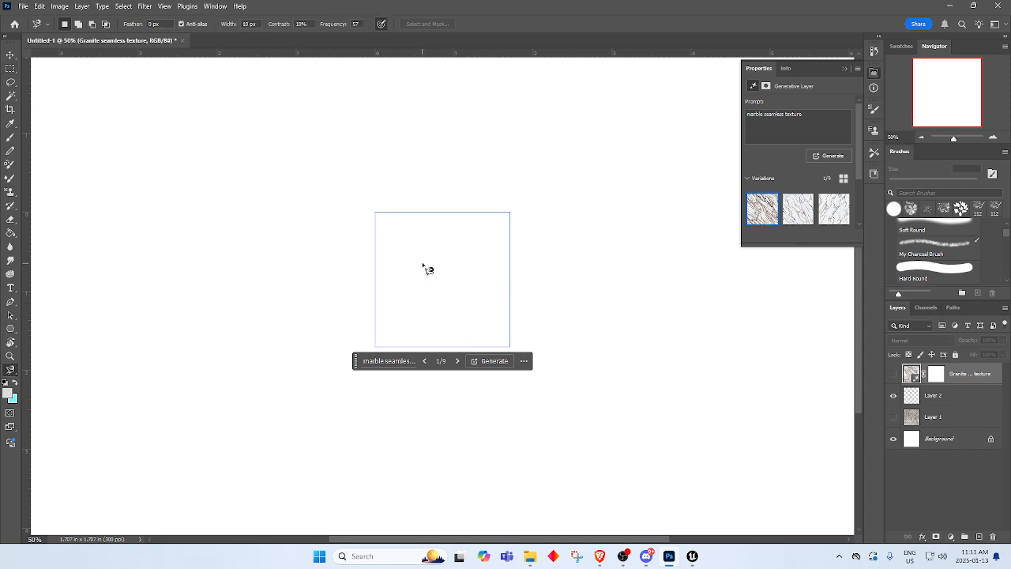
{"action": "left_click", "coordinate": [983, 538]}
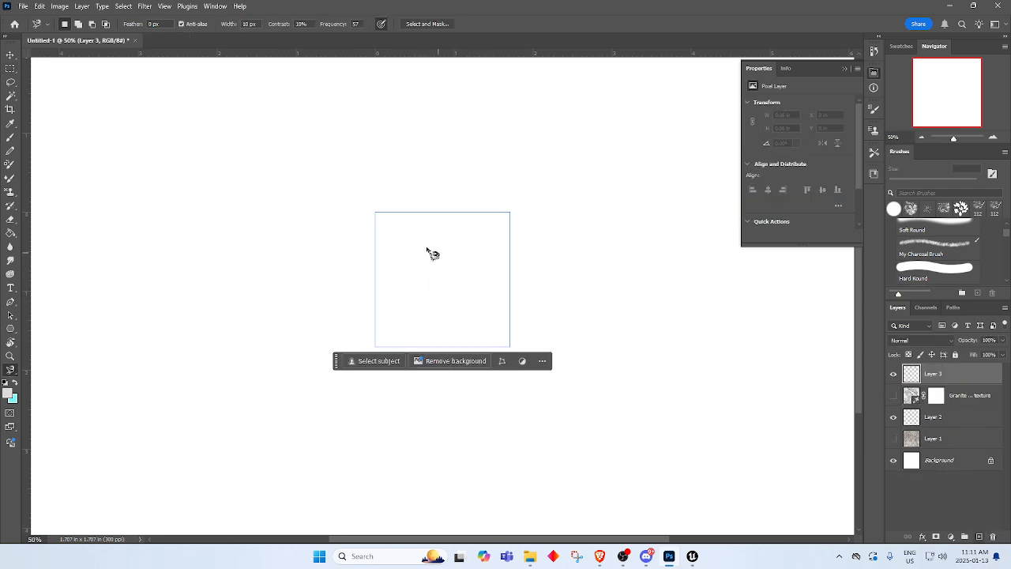
{"action": "left_click", "coordinate": [406, 232]}
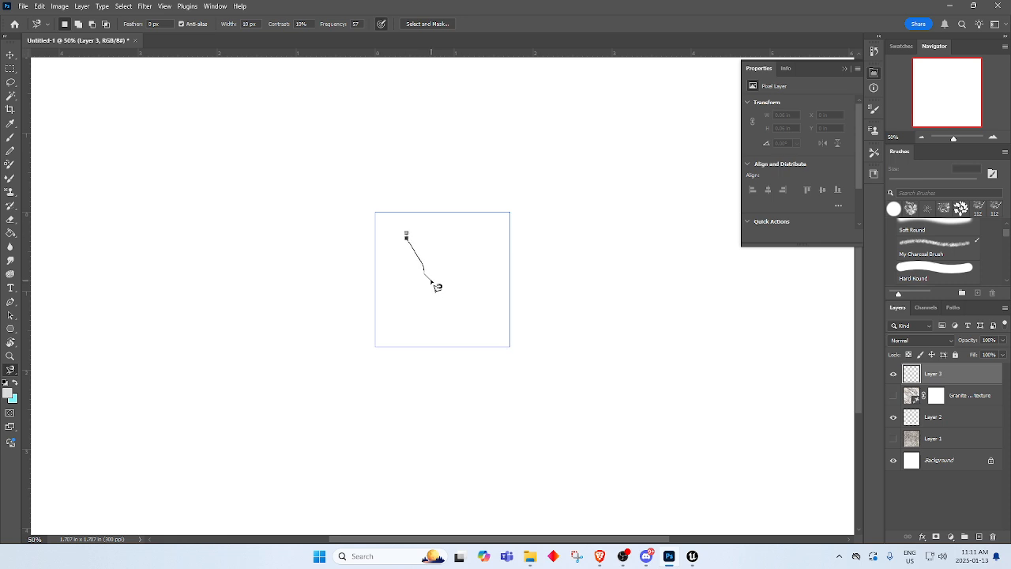
Cancel the magnetic outline and draw a right-pointing chevron selection about 1 in wide and 1.4 in tall on the canvas with the Polygonal Lasso.
{"action": "key", "text": "Escape"}
{"action": "key", "text": "shift+l"}
{"action": "key", "text": "shift+l"}
{"action": "key", "text": "shift+l"}
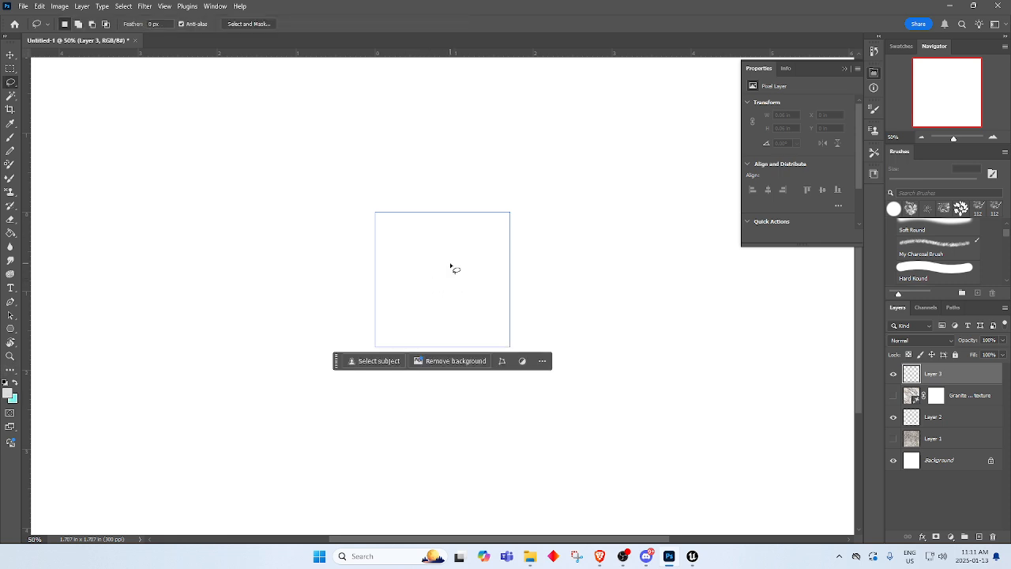
{"action": "left_click", "coordinate": [406, 238]}
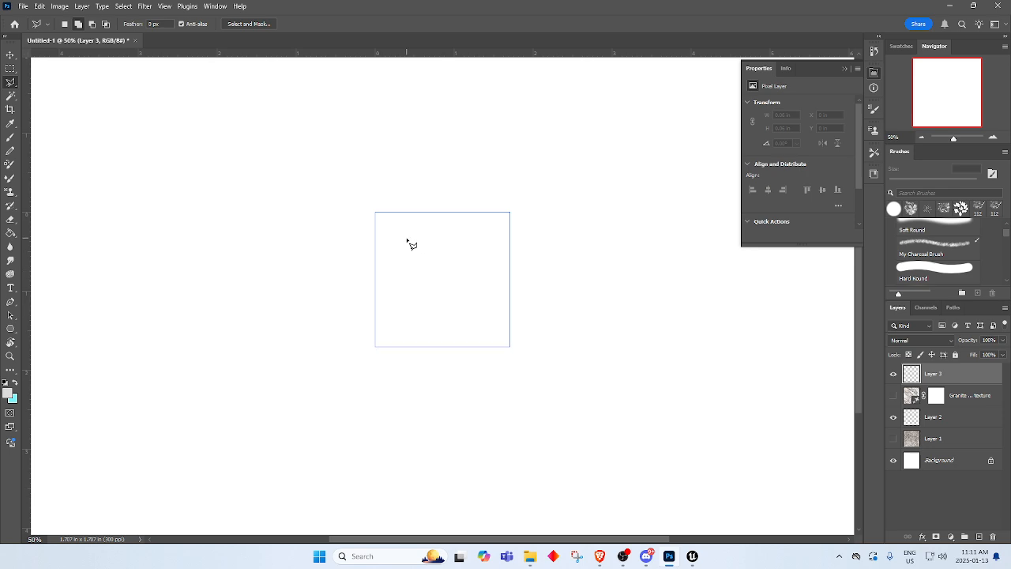
{"action": "left_click", "coordinate": [427, 278]}
{"action": "left_click", "coordinate": [406, 332]}
{"action": "left_click", "coordinate": [456, 331]}
{"action": "left_click", "coordinate": [478, 278]}
{"action": "left_click", "coordinate": [445, 224]}
{"action": "left_click", "coordinate": [427, 277]}
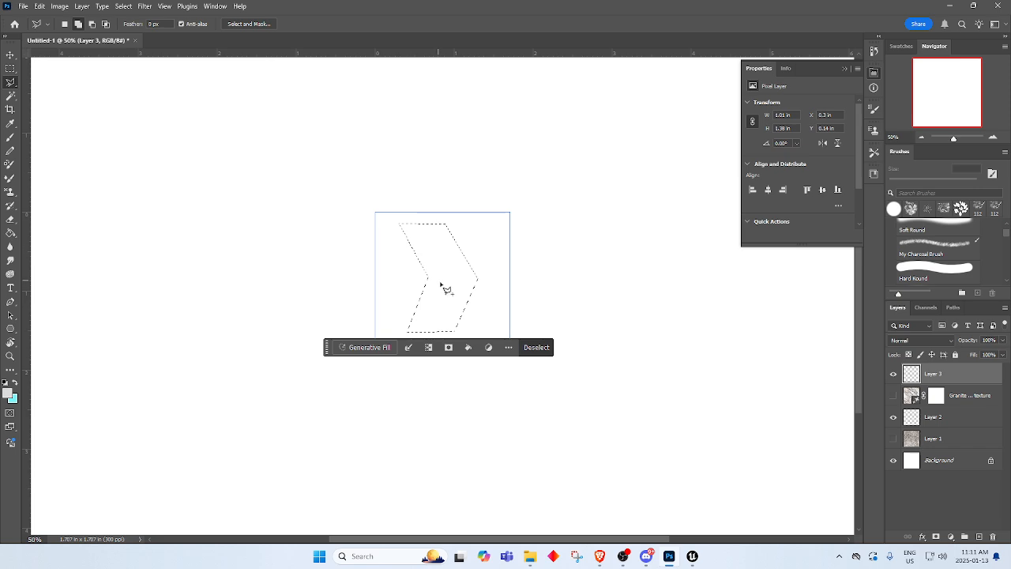
Set the foreground colour to bright green (48ff00) and fill the chevron with a vertical linear gradient, green at the bottom and cyan at the top.
{"action": "key", "text": "g"}
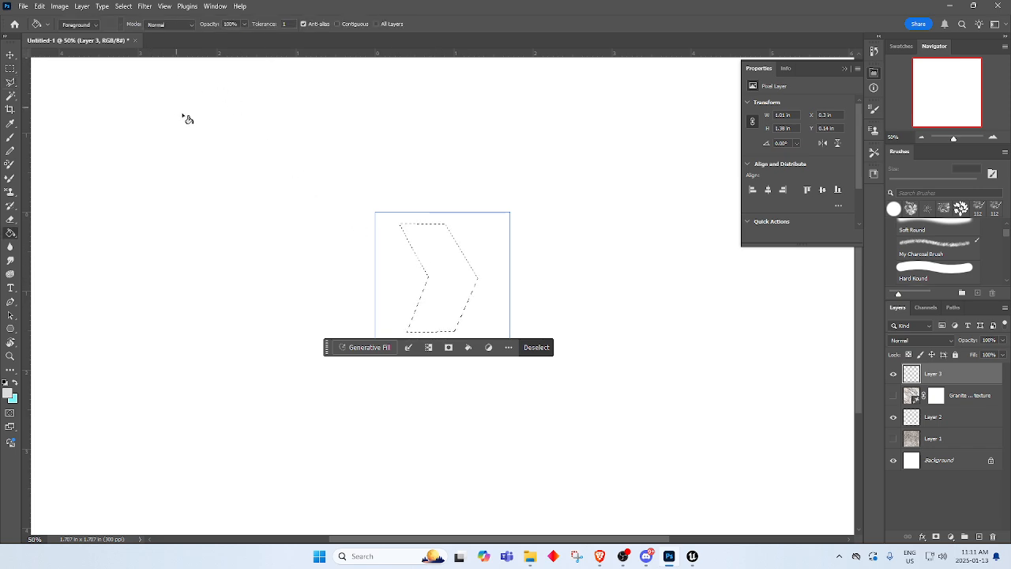
{"action": "left_click", "coordinate": [166, 25]}
{"action": "left_click", "coordinate": [167, 26]}
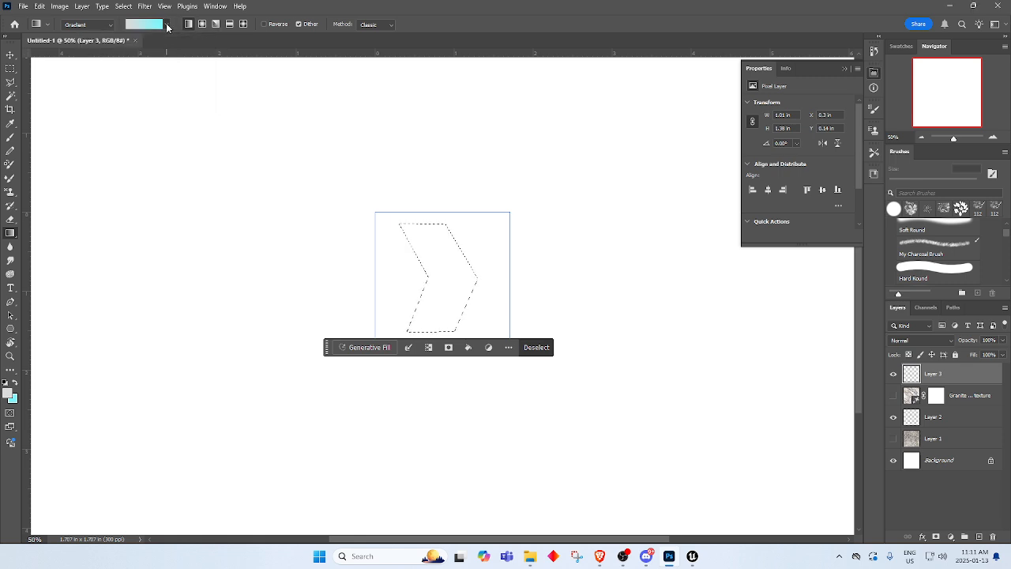
{"action": "left_click", "coordinate": [7, 392]}
{"action": "type", "text": "ff0000"}
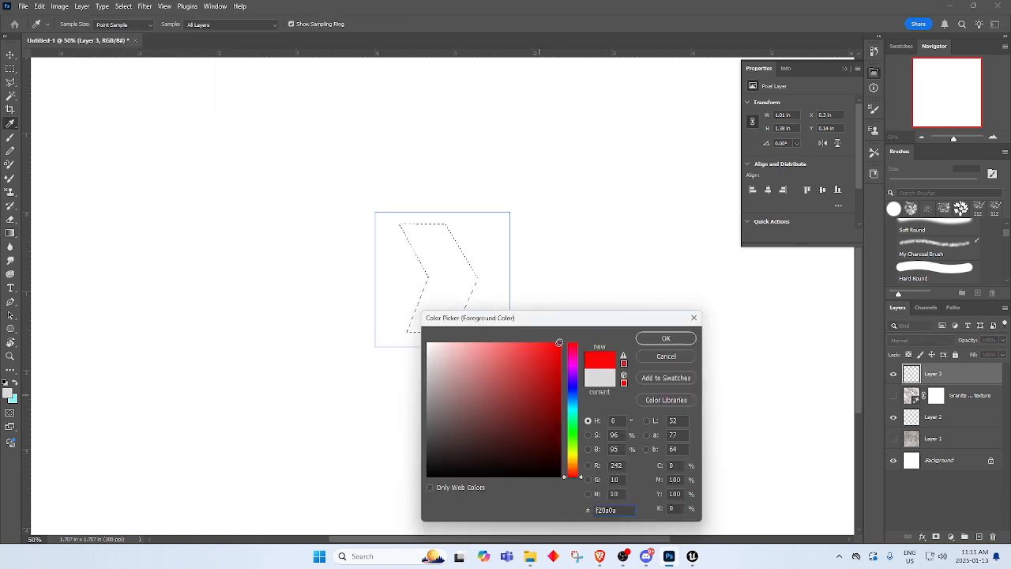
{"action": "left_click", "coordinate": [567, 438]}
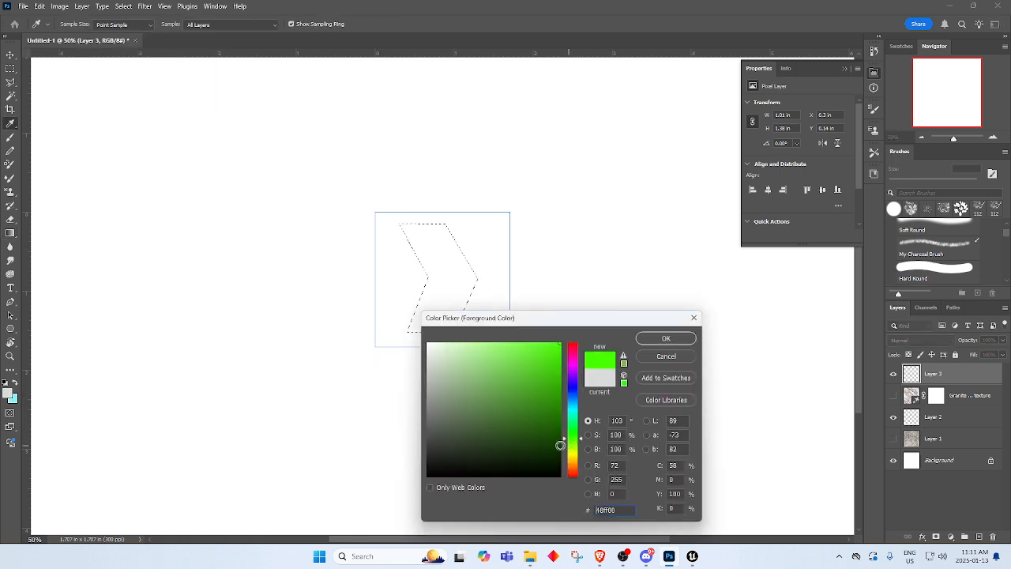
{"action": "left_click", "coordinate": [666, 338]}
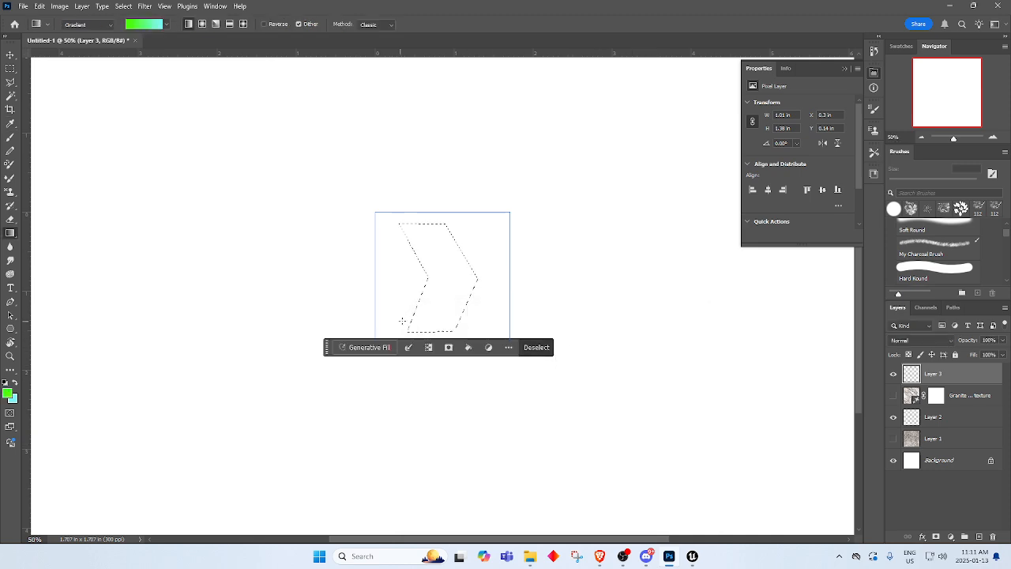
{"action": "left_click_drag", "start_coordinate": [445, 316], "coordinate": [446, 262]}
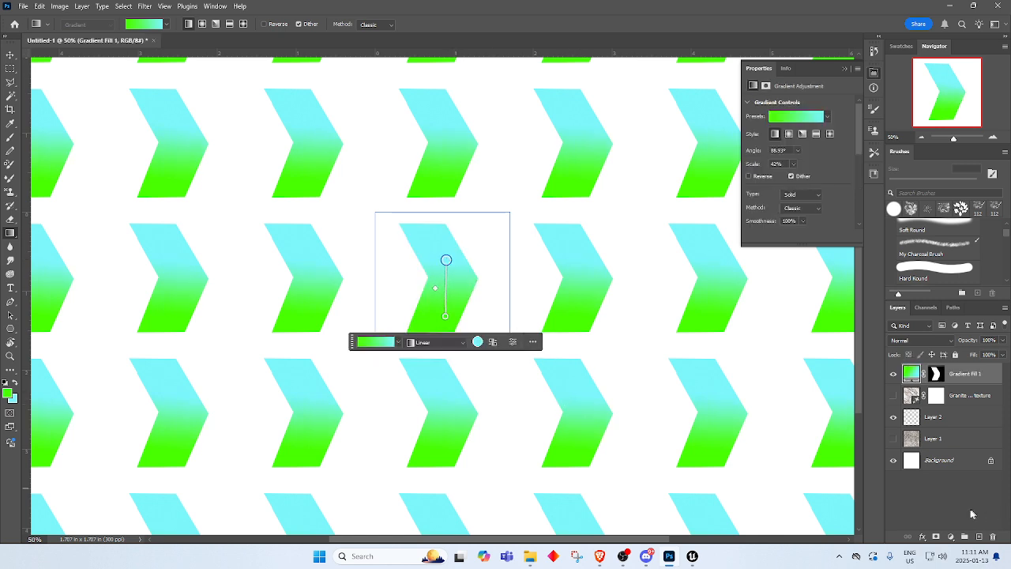
{"action": "left_click", "coordinate": [970, 512]}
Lower the gradient fill layer's opacity to 30%.
{"action": "left_click", "coordinate": [982, 378]}
{"action": "left_click", "coordinate": [1003, 341]}
{"action": "left_click_drag", "start_coordinate": [992, 354], "coordinate": [971, 358]}
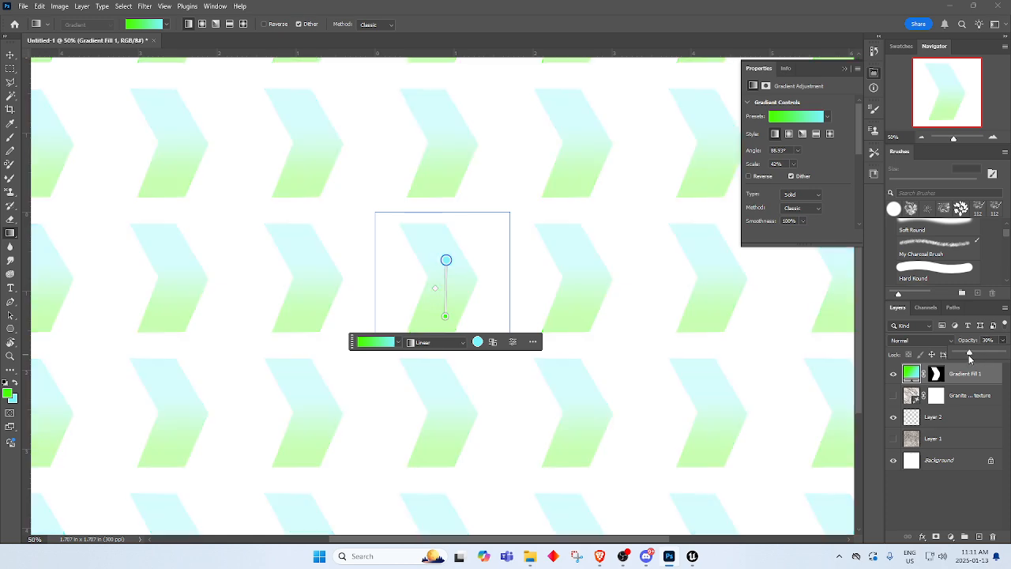
Hide the Background layer and set the gradient fill layer's opacity back to 100%.
{"action": "left_click", "coordinate": [894, 460]}
{"action": "left_click", "coordinate": [919, 495]}
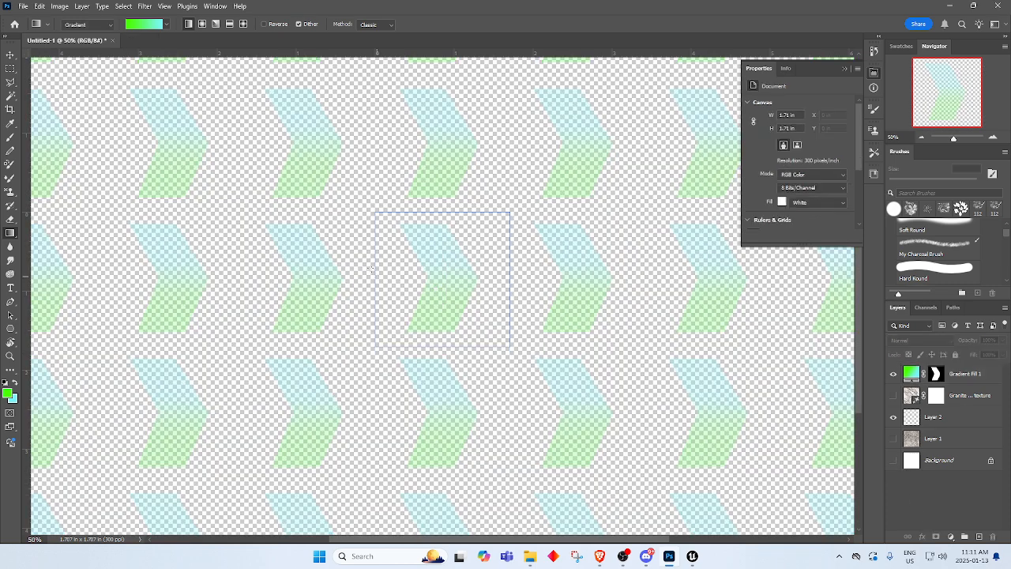
{"action": "left_click", "coordinate": [977, 373]}
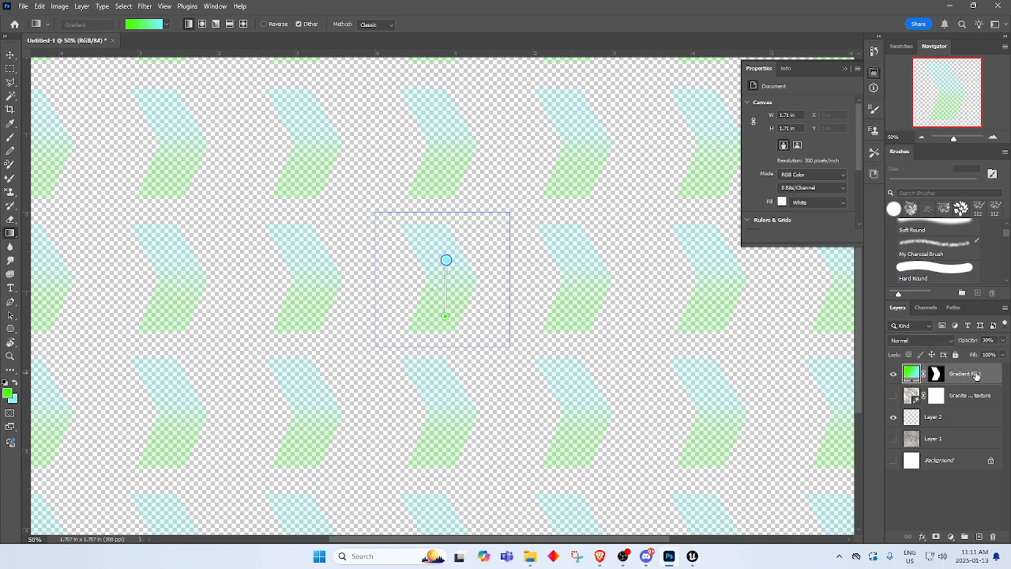
{"action": "left_click", "coordinate": [1003, 342]}
{"action": "left_click_drag", "start_coordinate": [972, 352], "coordinate": [1007, 369]}
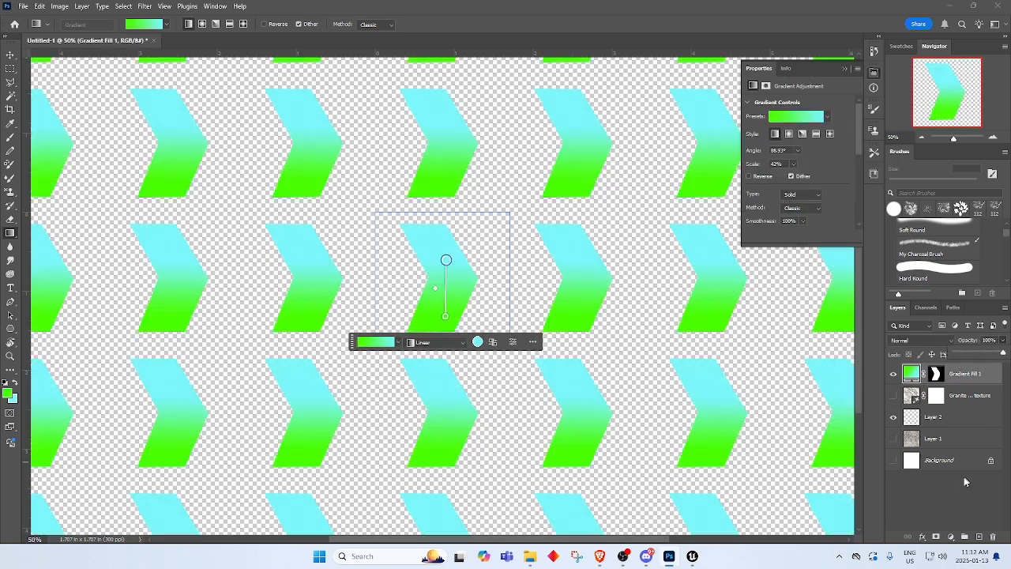
{"action": "left_click", "coordinate": [962, 483]}
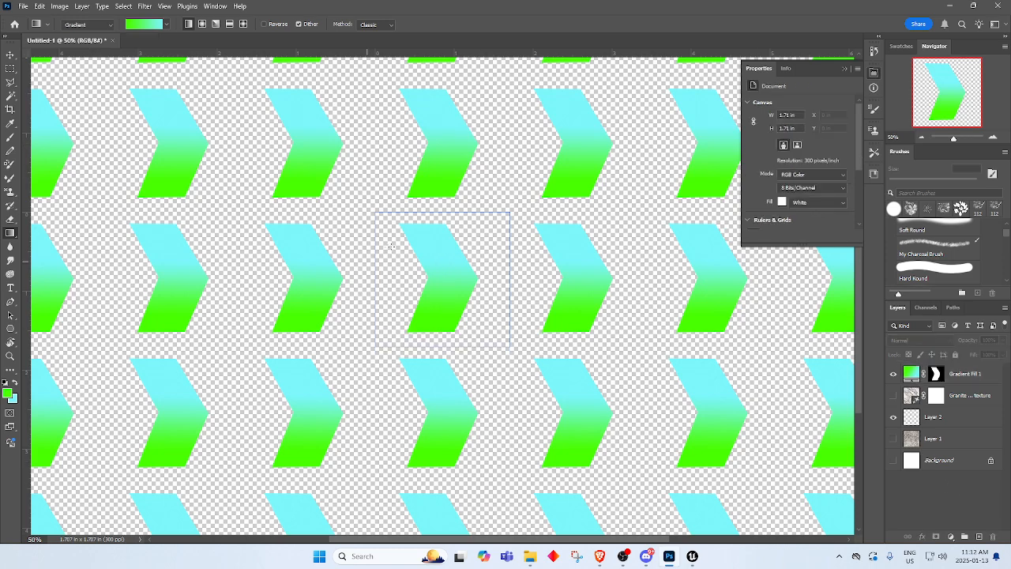
Quick-export the arrow image as a PNG named T_Arrow_B in the MyTextures folder.
{"action": "left_click", "coordinate": [23, 5]}
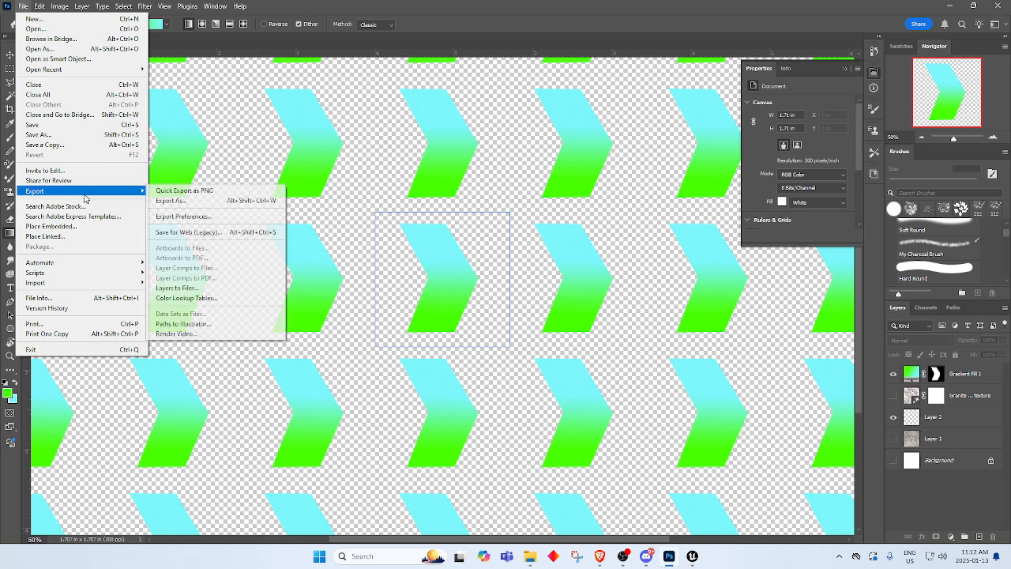
{"action": "mouse_move", "coordinate": [115, 193]}
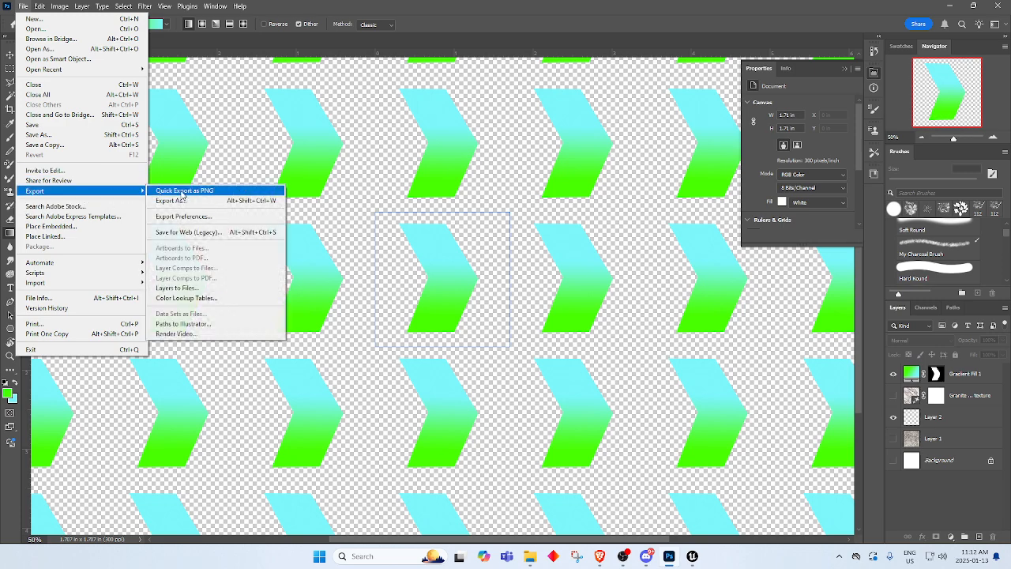
{"action": "left_click", "coordinate": [181, 192]}
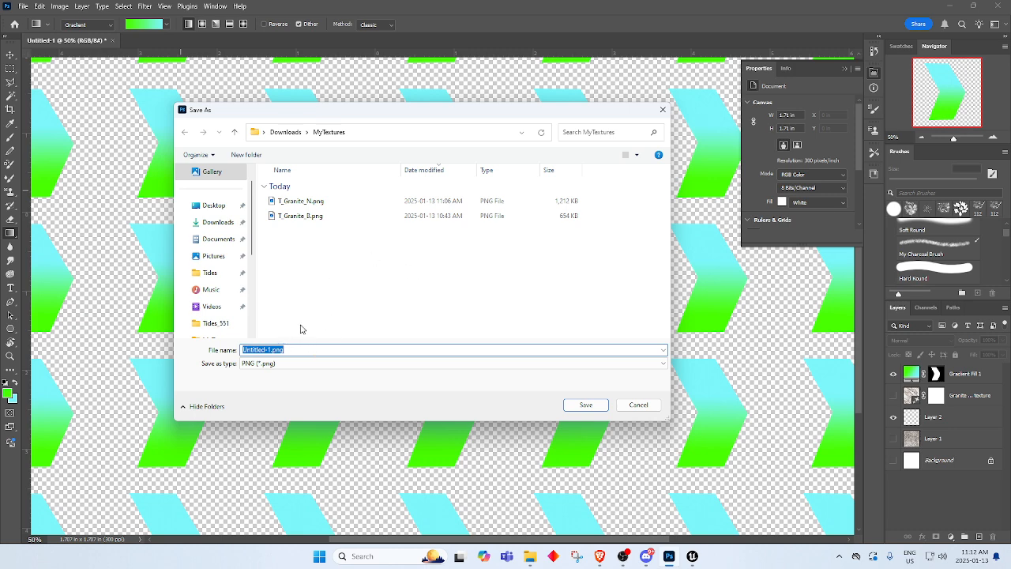
{"action": "type", "text": "T"}
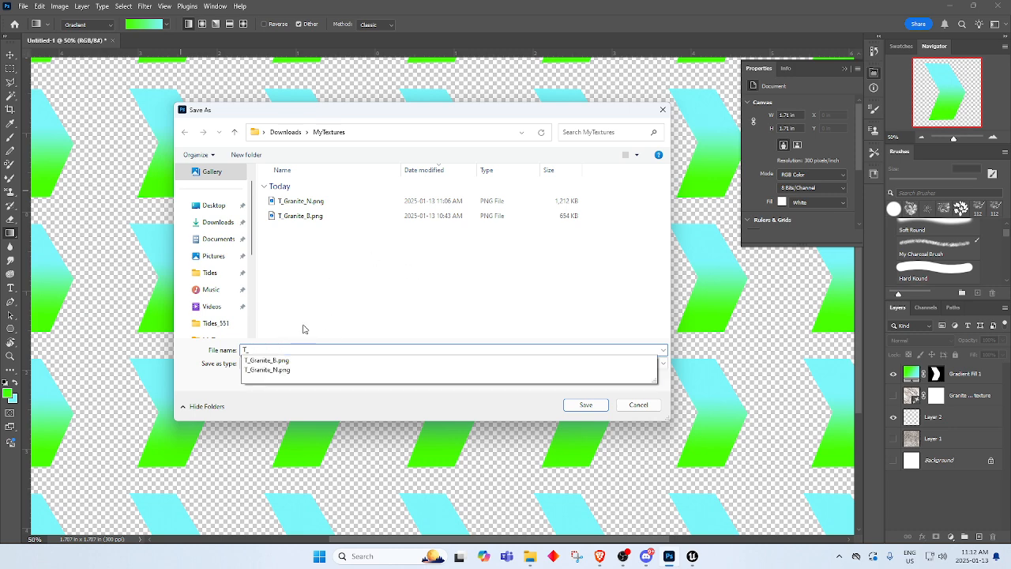
{"action": "type", "text": "_Arrow_B"}
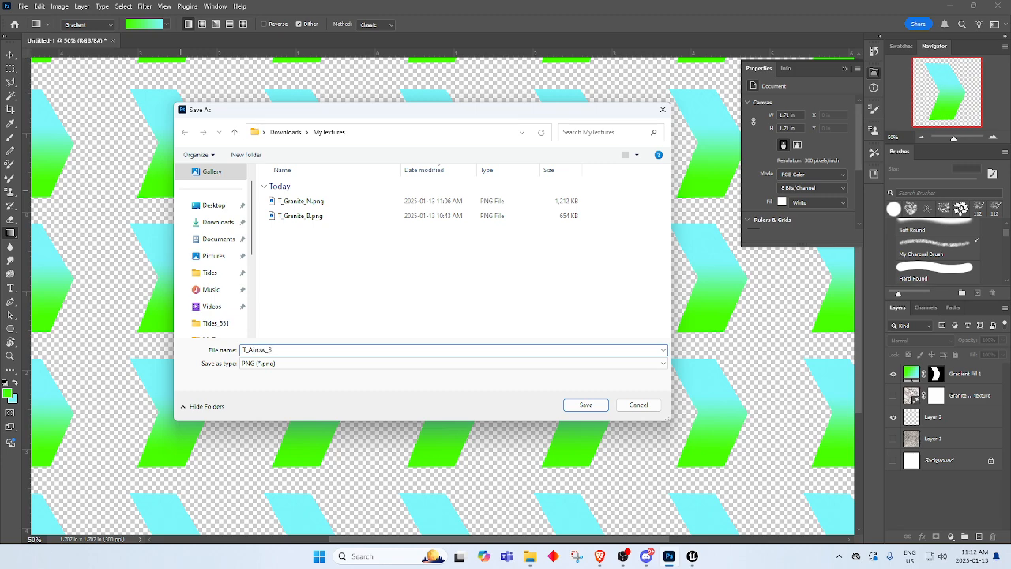
{"action": "key", "text": "Return"}
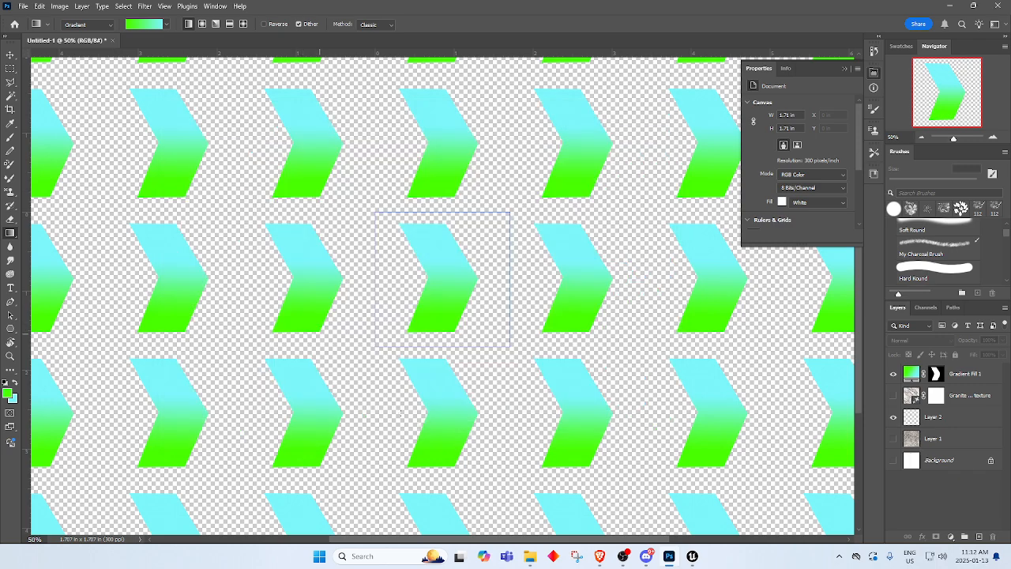
Switch to Unreal Editor and import T_Arrow_B.png into the project's MyMaterials folder.
{"action": "left_click", "coordinate": [950, 5]}
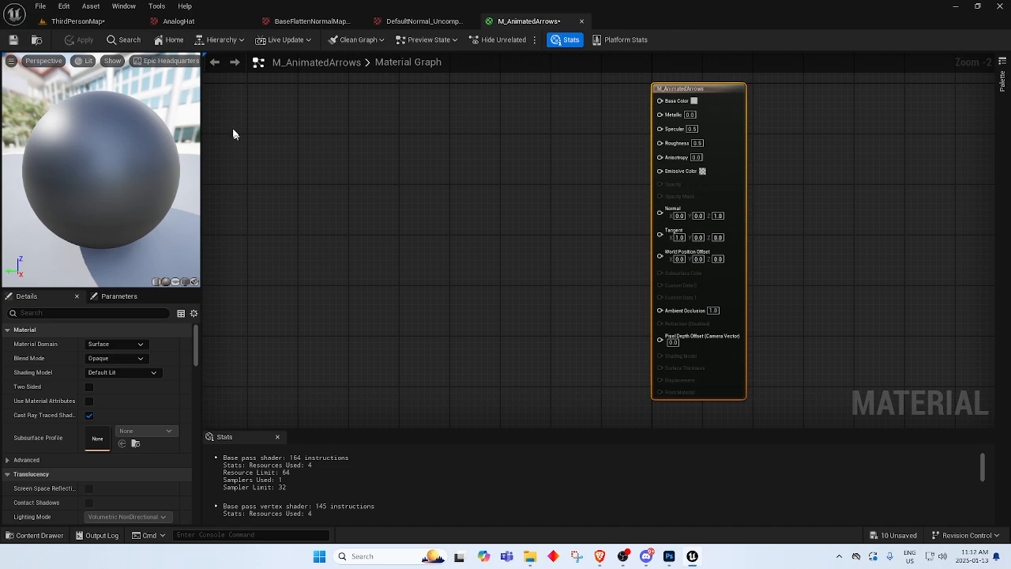
{"action": "left_click", "coordinate": [106, 22]}
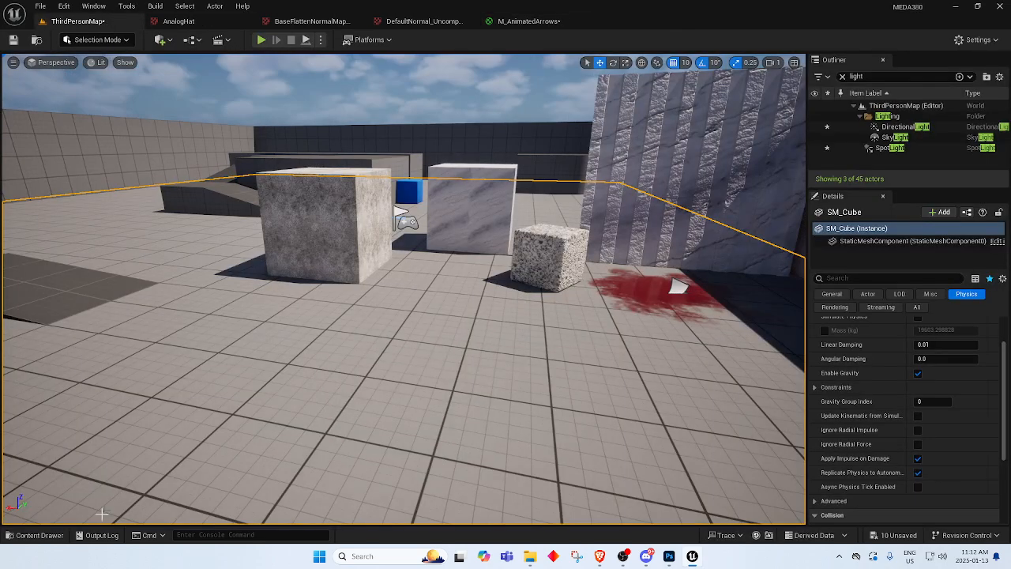
{"action": "left_click", "coordinate": [32, 535]}
{"action": "left_click", "coordinate": [108, 385]}
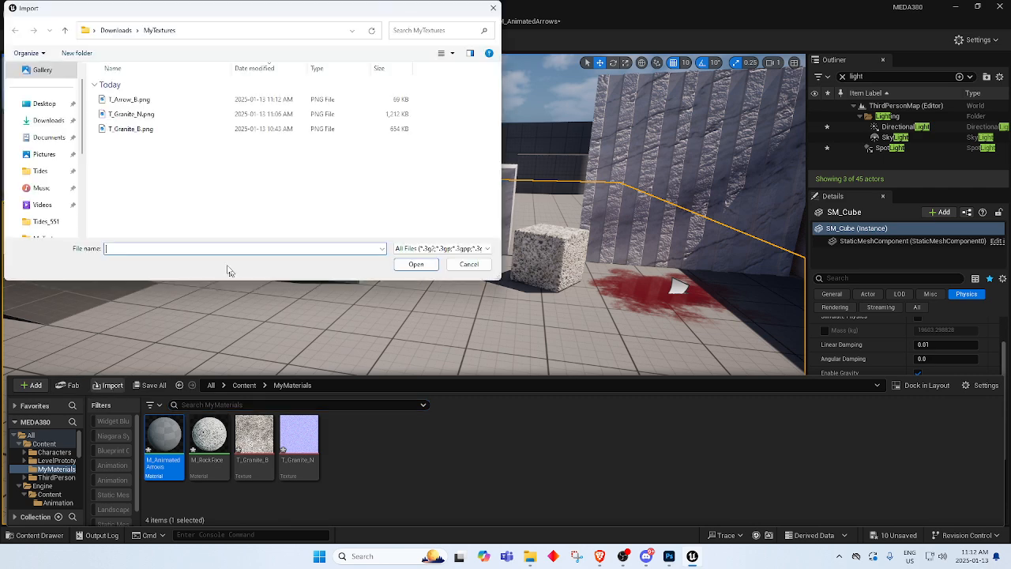
{"action": "left_click", "coordinate": [155, 103]}
{"action": "left_click", "coordinate": [414, 264]}
{"action": "left_click", "coordinate": [433, 440]}
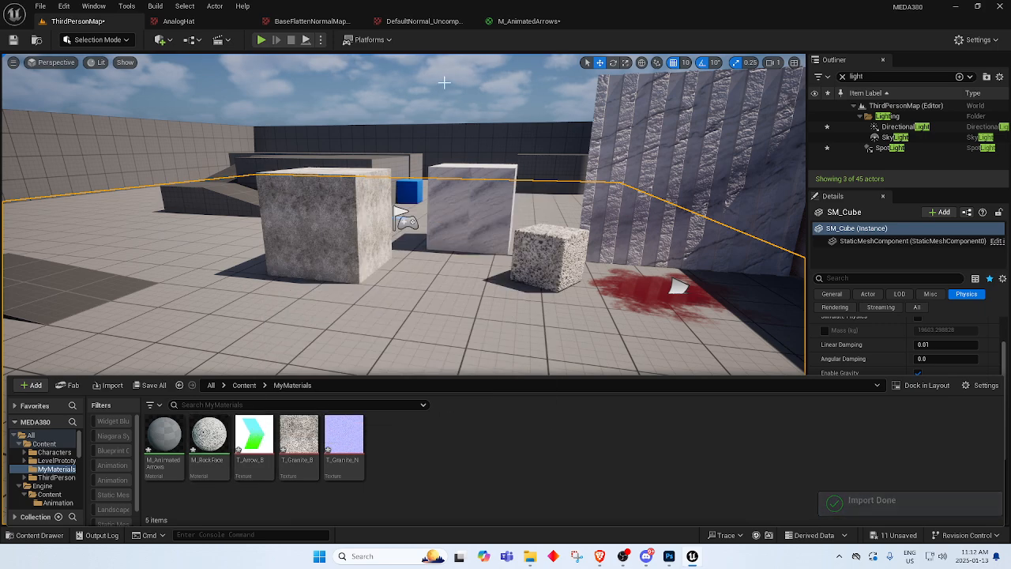
Add a TextureSample node to the M_AnimatedArrows material graph and assign the T_Arrow_B texture to it.
{"action": "left_click", "coordinate": [525, 30]}
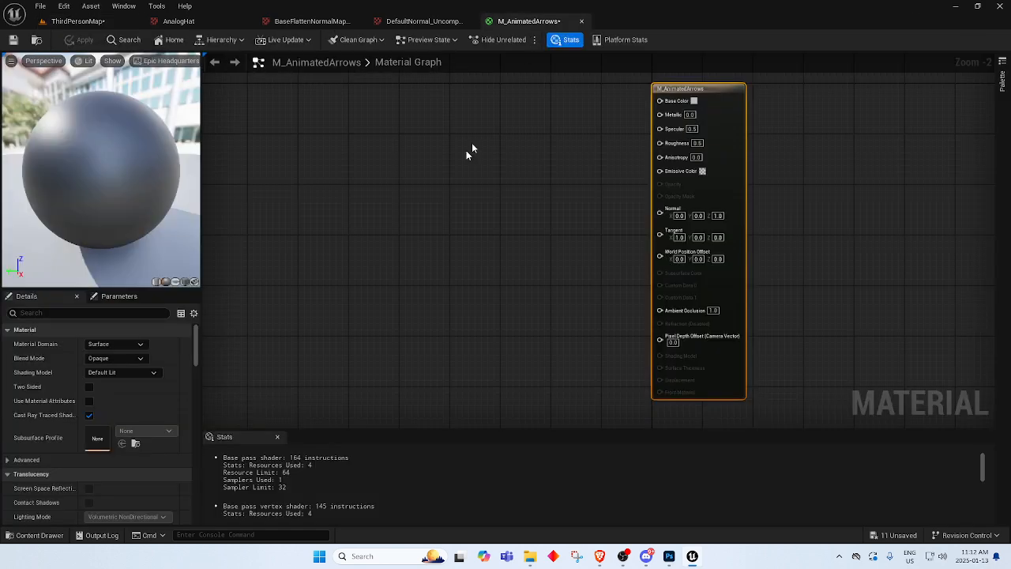
{"action": "right_click_drag", "start_coordinate": [456, 212], "coordinate": [431, 247]}
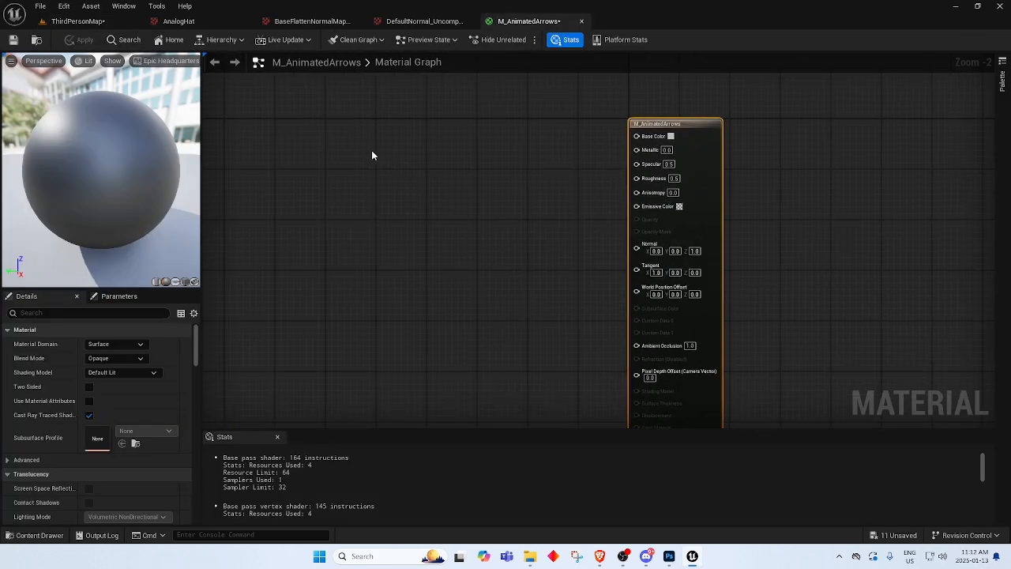
{"action": "right_click", "coordinate": [372, 152]}
{"action": "type", "text": "text"}
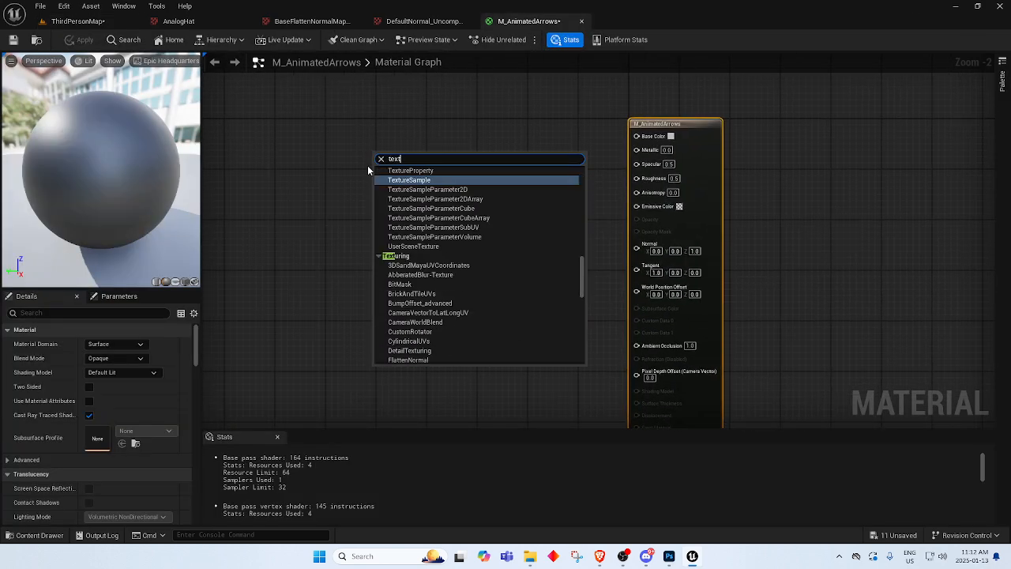
{"action": "left_click", "coordinate": [440, 180]}
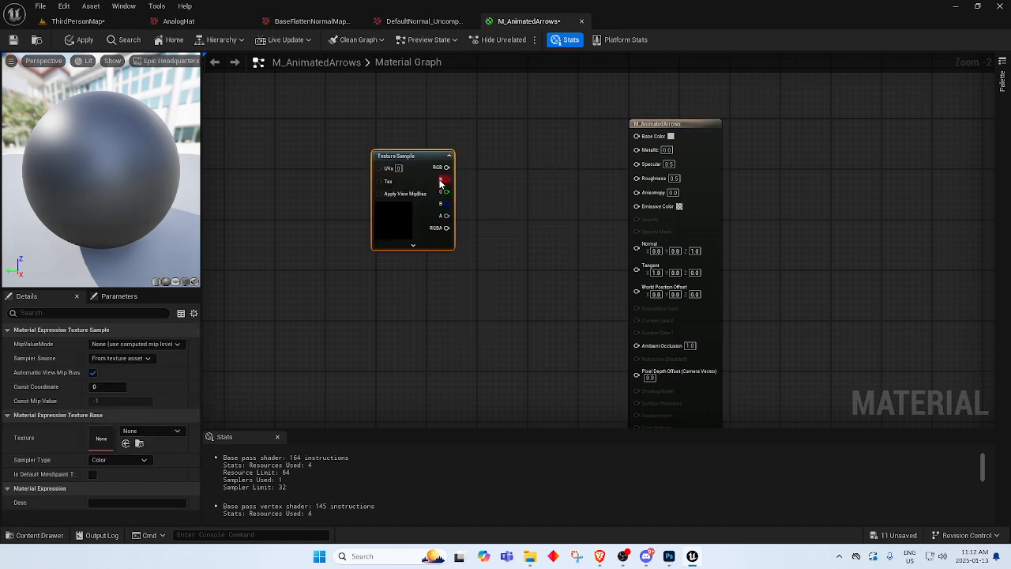
{"action": "left_click", "coordinate": [147, 431]}
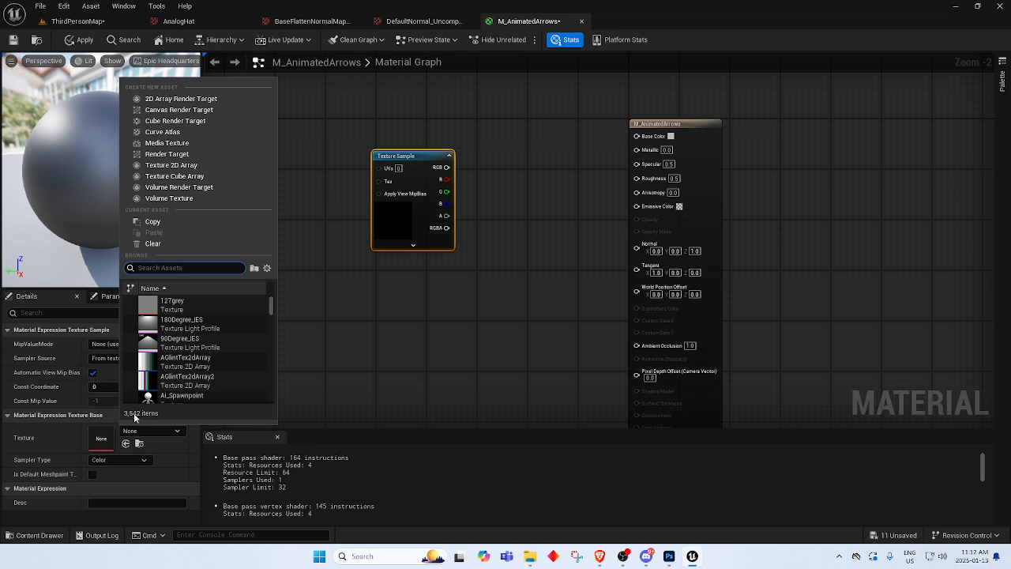
{"action": "type", "text": "T_Arr"}
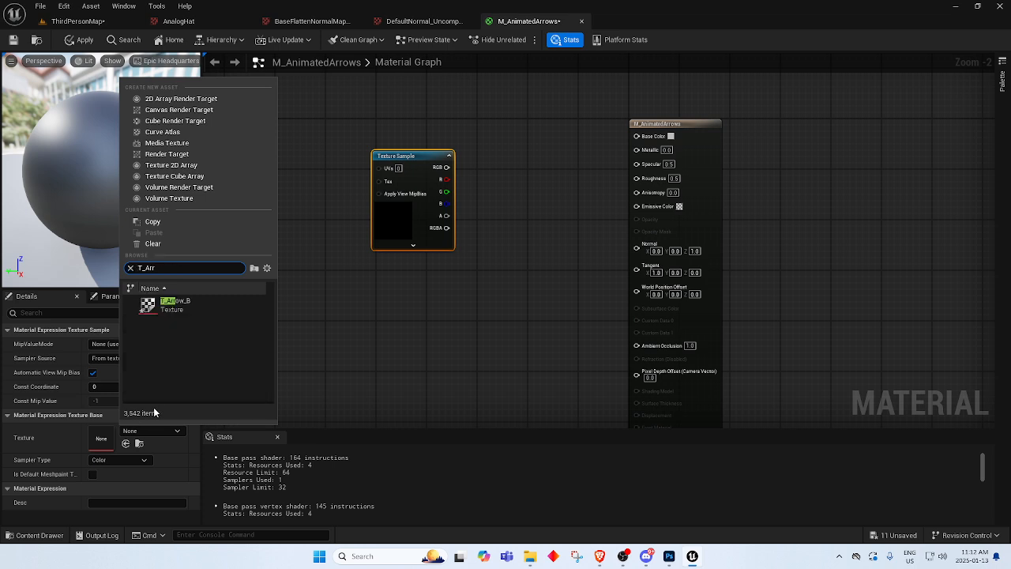
{"action": "left_click", "coordinate": [214, 305]}
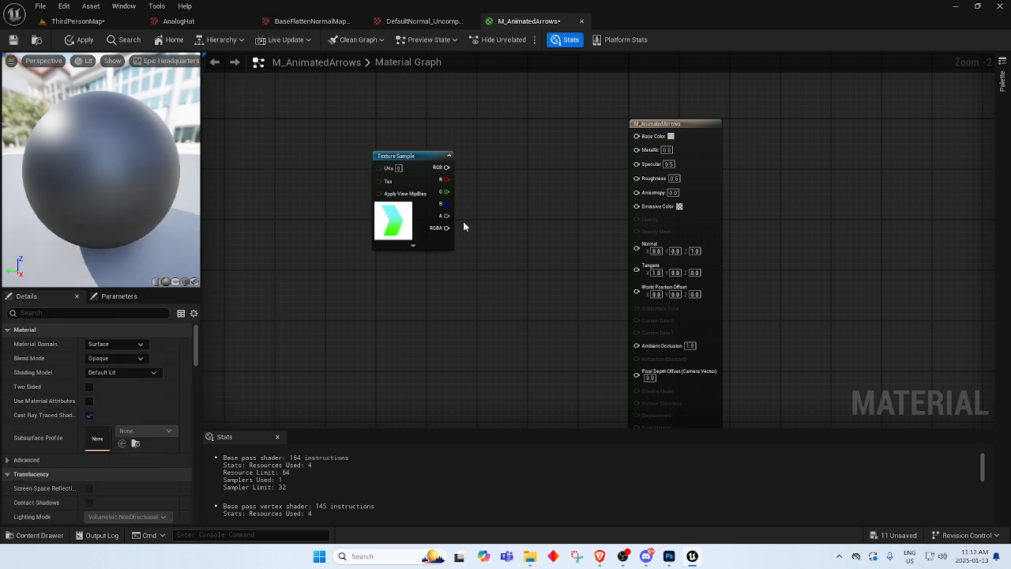
Connect the texture sample's RGB output to the material's Base Color and reposition the Texture Sample node.
{"action": "left_click_drag", "start_coordinate": [447, 166], "coordinate": [640, 135]}
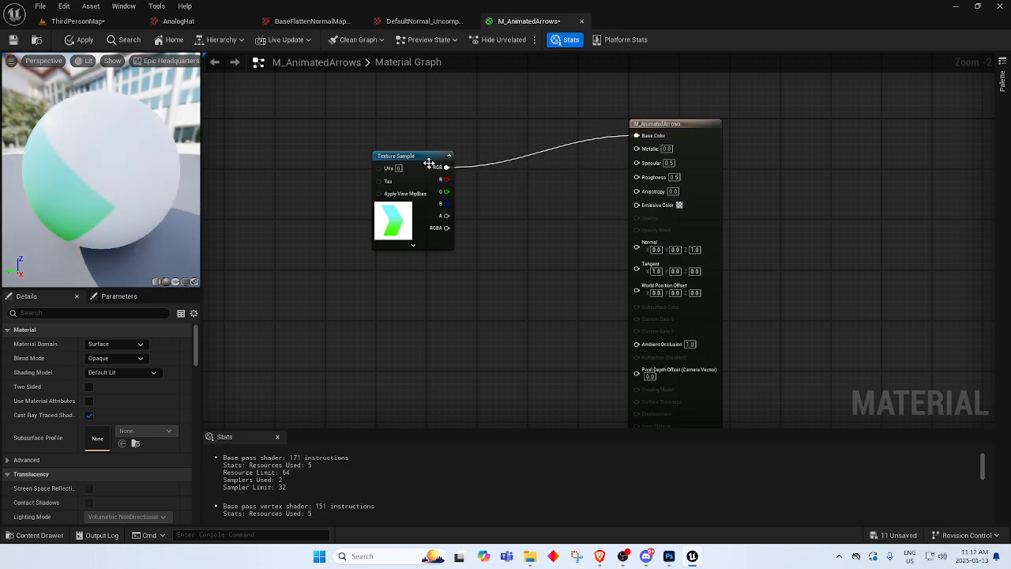
{"action": "left_click_drag", "start_coordinate": [424, 164], "coordinate": [414, 144]}
{"action": "left_click_drag", "start_coordinate": [101, 158], "coordinate": [170, 158]}
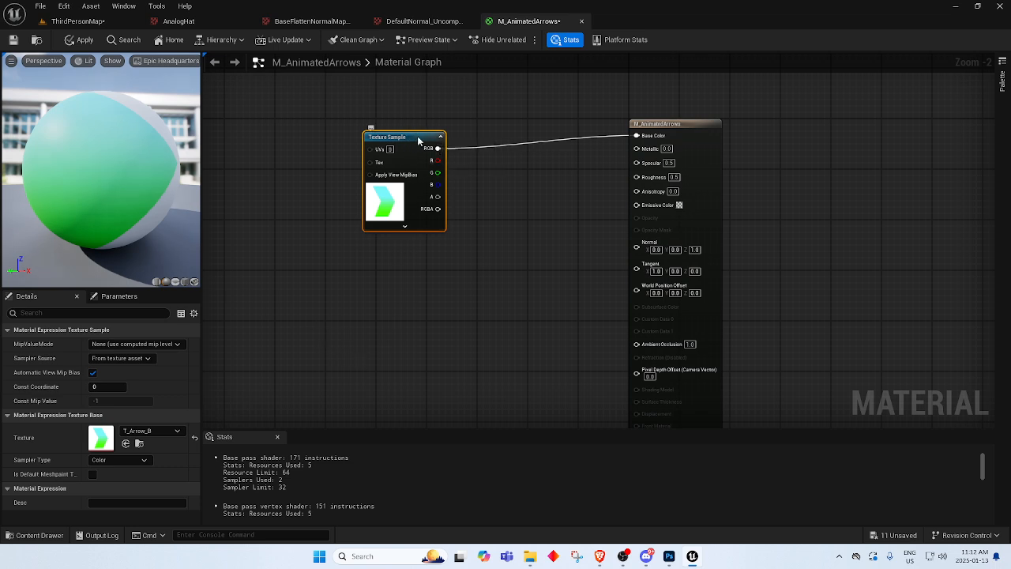
{"action": "left_click_drag", "start_coordinate": [395, 137], "coordinate": [421, 143]}
Change the material preview mesh to a plane and turn it to face the arrow.
{"action": "left_click", "coordinate": [175, 282]}
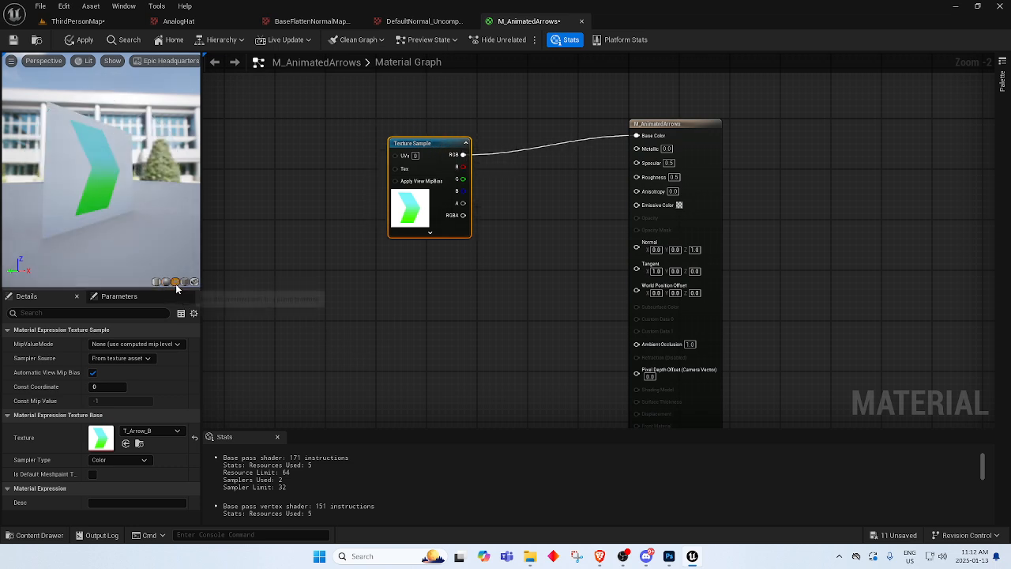
{"action": "mouse_move", "coordinate": [117, 189]}
{"action": "left_mouse_down"}
{"action": "mouse_move", "coordinate": [159, 199]}
{"action": "mouse_move", "coordinate": [133, 196]}
{"action": "left_mouse_up"}
{"action": "scroll", "coordinate": [114, 166], "scroll_direction": "up", "scroll_amount": 3}
{"action": "scroll", "coordinate": [115, 166], "scroll_direction": "down", "scroll_amount": 3}
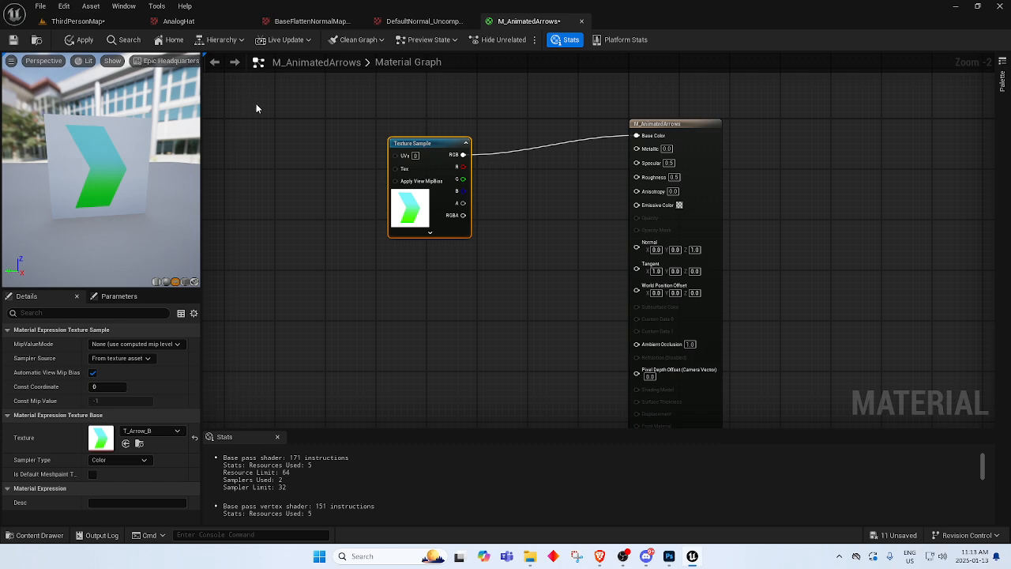
Add a Panner node to the material graph and connect its output to the Texture Sample's UVs input.
{"action": "right_click", "coordinate": [305, 158]}
{"action": "type", "text": "panner"}
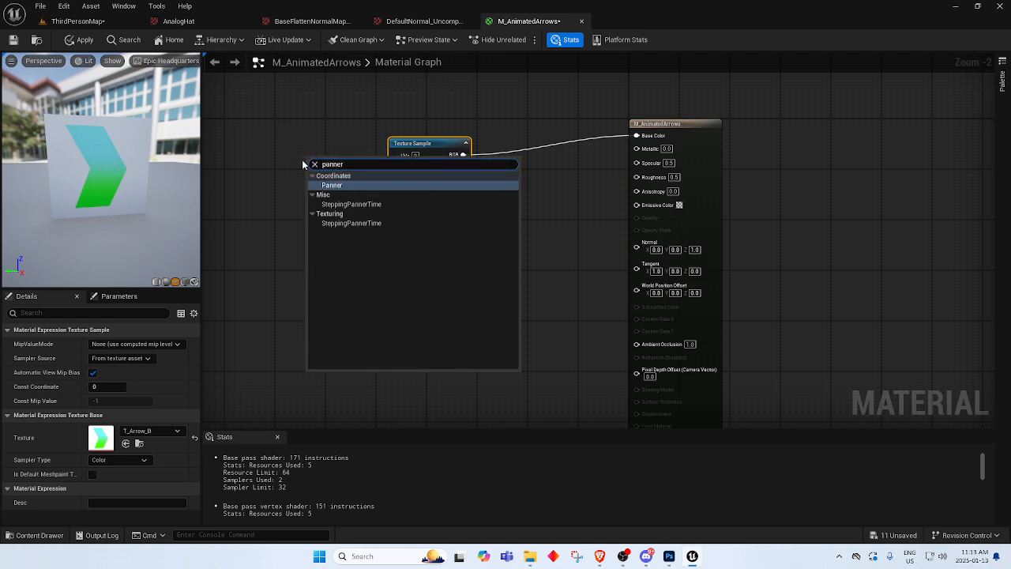
{"action": "key", "text": "Return"}
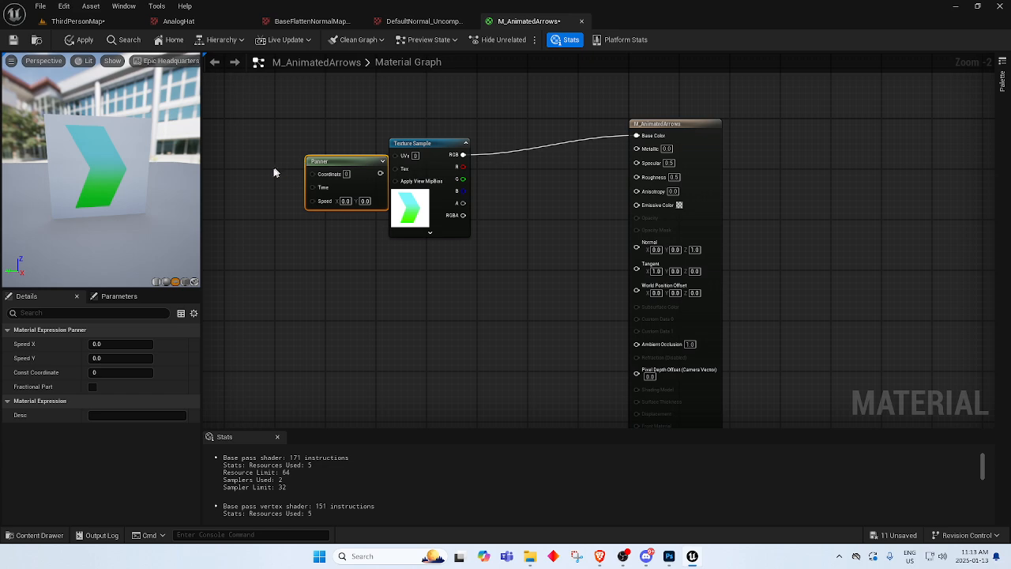
{"action": "left_click_drag", "start_coordinate": [352, 167], "coordinate": [452, 158]}
{"action": "scroll", "coordinate": [225, 147], "scroll_direction": "up", "scroll_amount": 2}
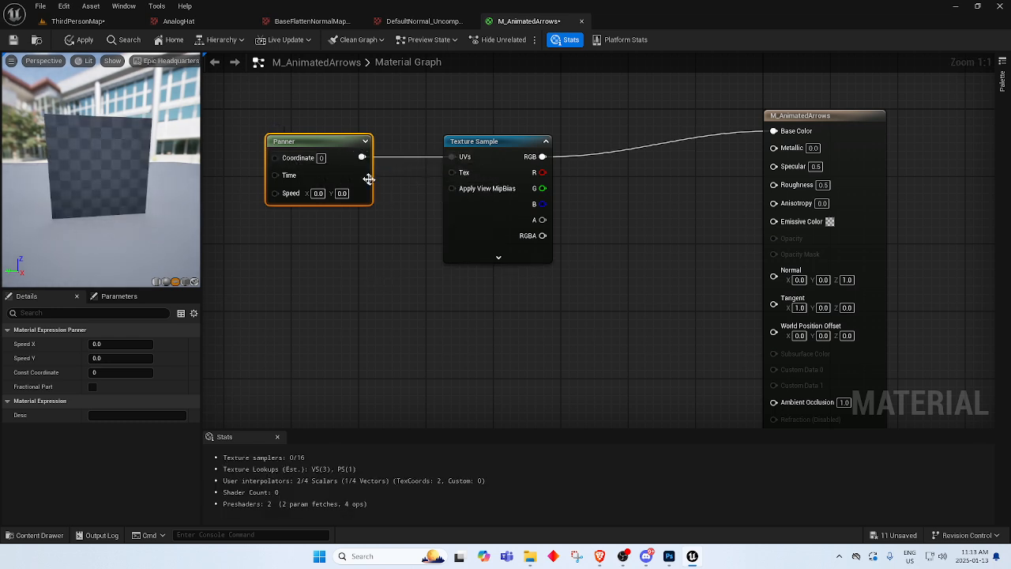
{"action": "left_click", "coordinate": [363, 293]}
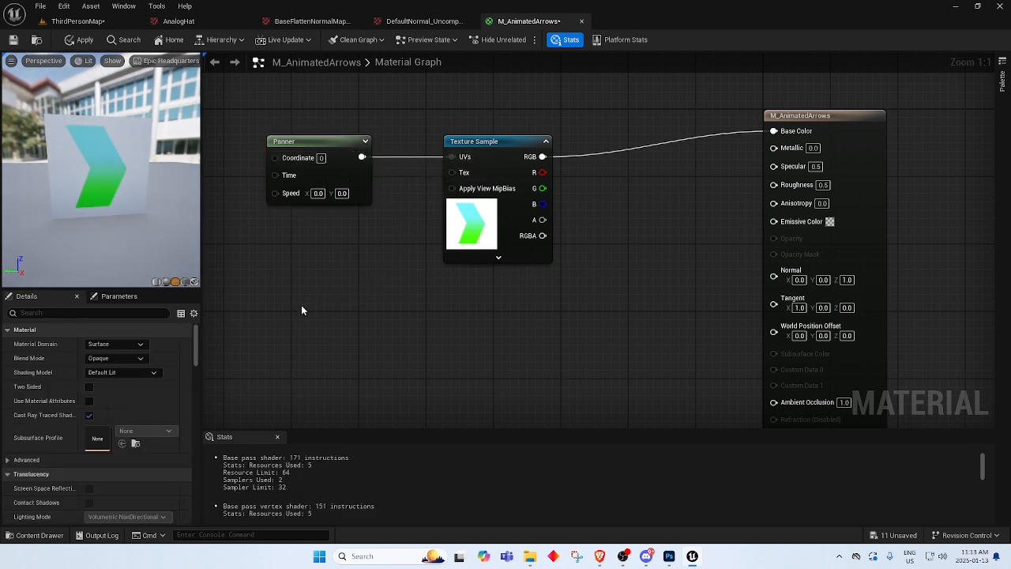
Try a Speed X of 1 on the Panner node and change it to -1 to reverse the arrow's movement.
{"action": "left_click", "coordinate": [289, 142]}
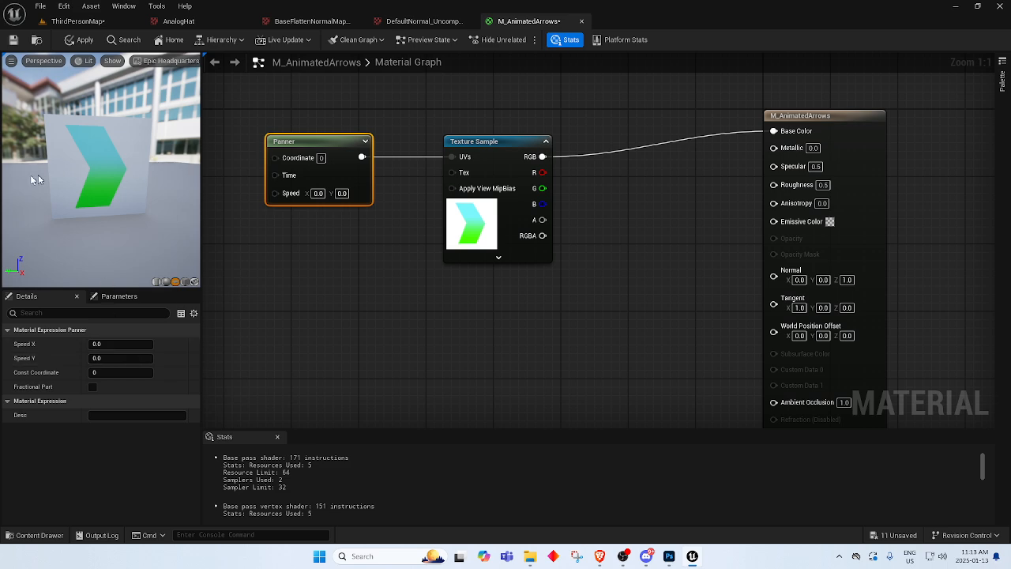
{"action": "left_click", "coordinate": [123, 345]}
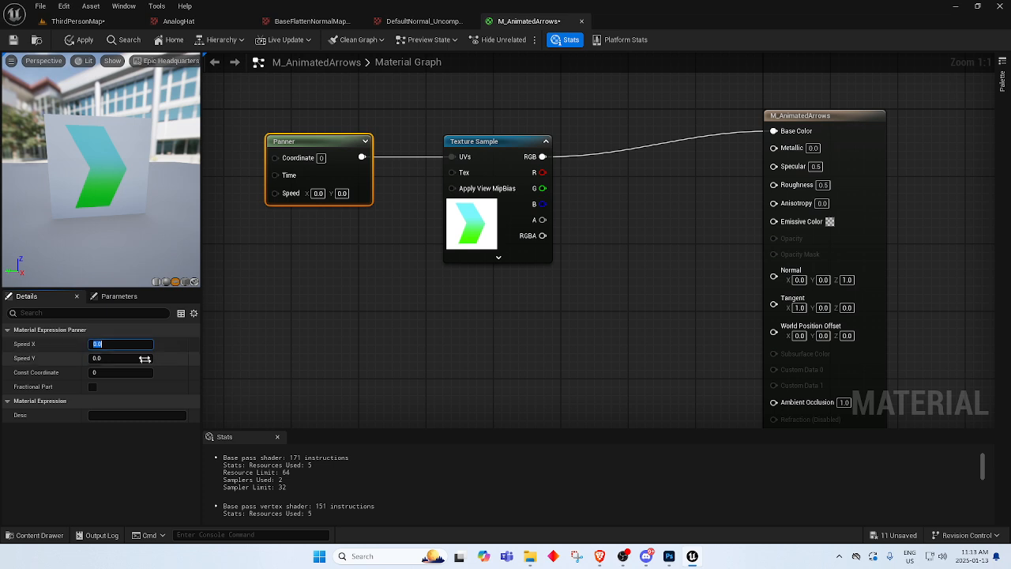
{"action": "type", "text": "1"}
{"action": "key", "text": "Return"}
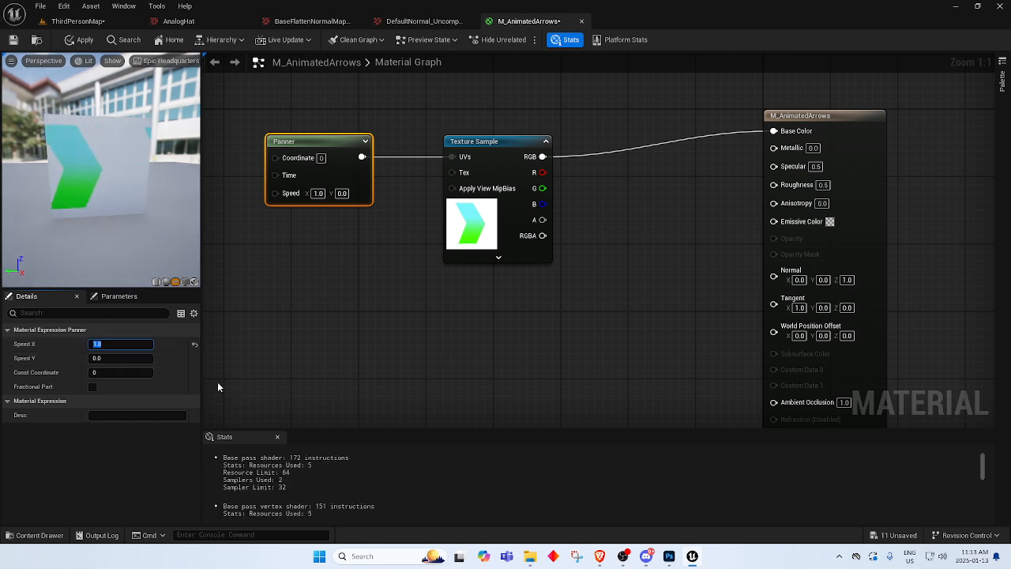
{"action": "type", "text": "-1"}
{"action": "key", "text": "Return"}
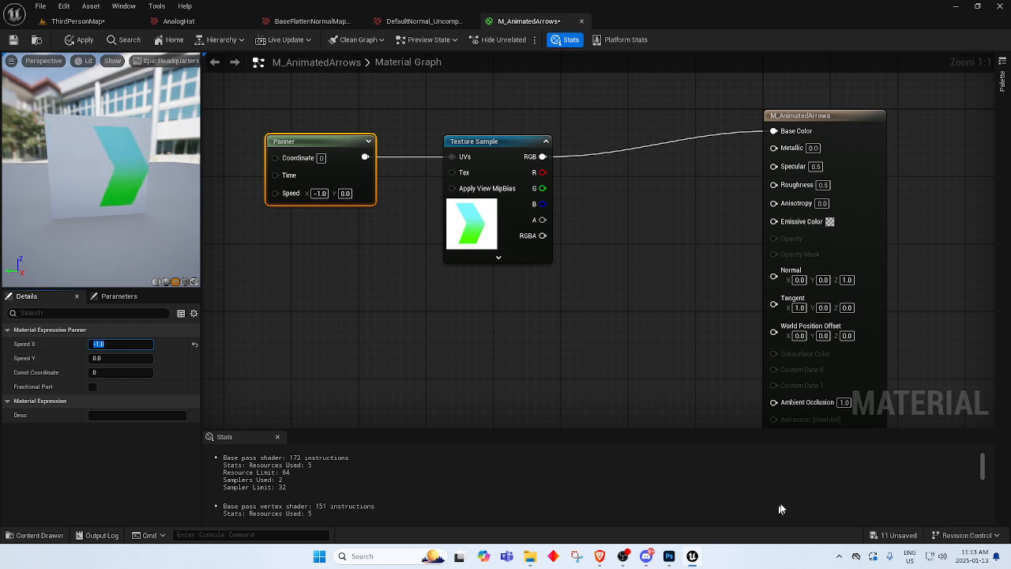
Set the material's Blend Mode to Masked and connect the Texture Sample's A output to Opacity Mask.
{"action": "left_click", "coordinate": [641, 326]}
{"action": "right_click_drag", "start_coordinate": [629, 333], "coordinate": [577, 278]}
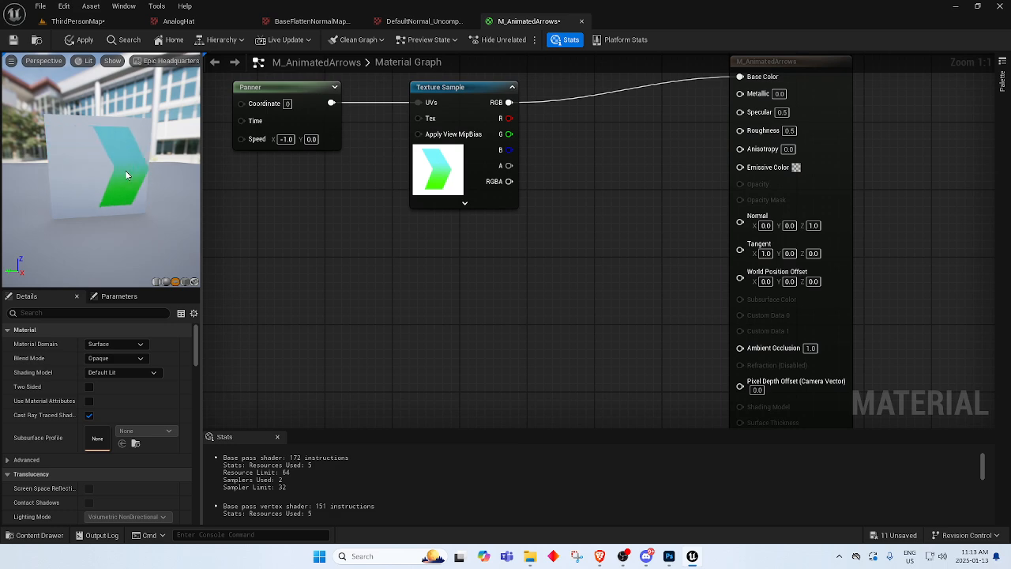
{"action": "mouse_move", "coordinate": [462, 293]}
{"action": "right_mouse_down"}
{"action": "mouse_move", "coordinate": [495, 311]}
{"action": "mouse_move", "coordinate": [459, 305]}
{"action": "right_mouse_up"}
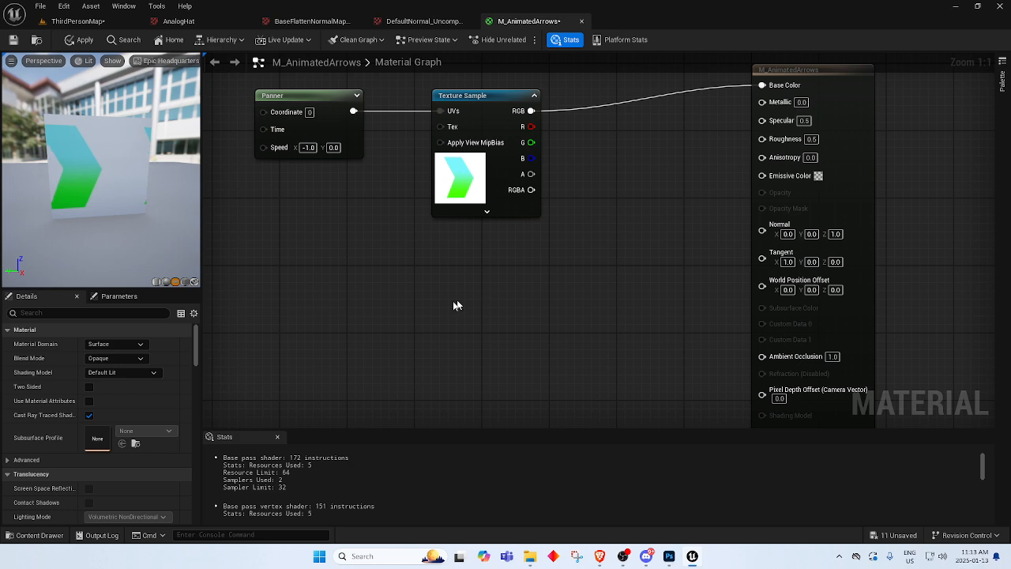
{"action": "left_click", "coordinate": [137, 361]}
{"action": "left_click", "coordinate": [140, 380]}
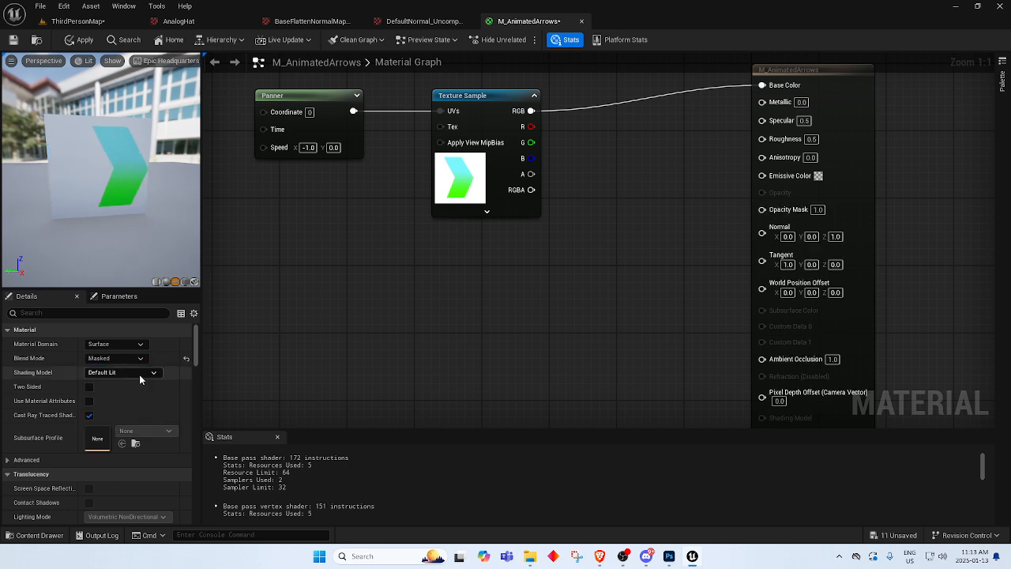
{"action": "left_click_drag", "start_coordinate": [523, 177], "coordinate": [762, 209]}
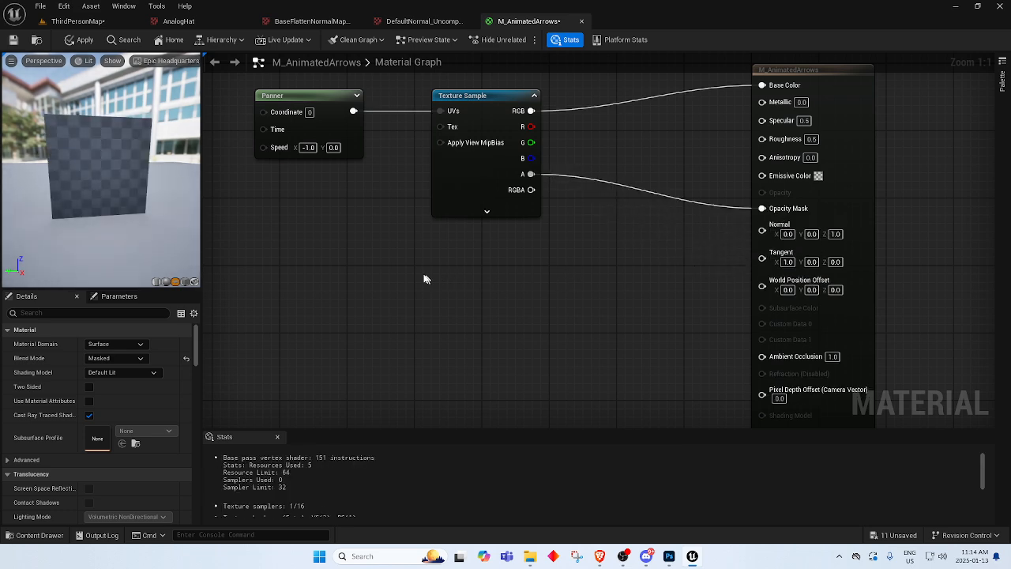
{"action": "left_click_drag", "start_coordinate": [120, 235], "coordinate": [87, 240]}
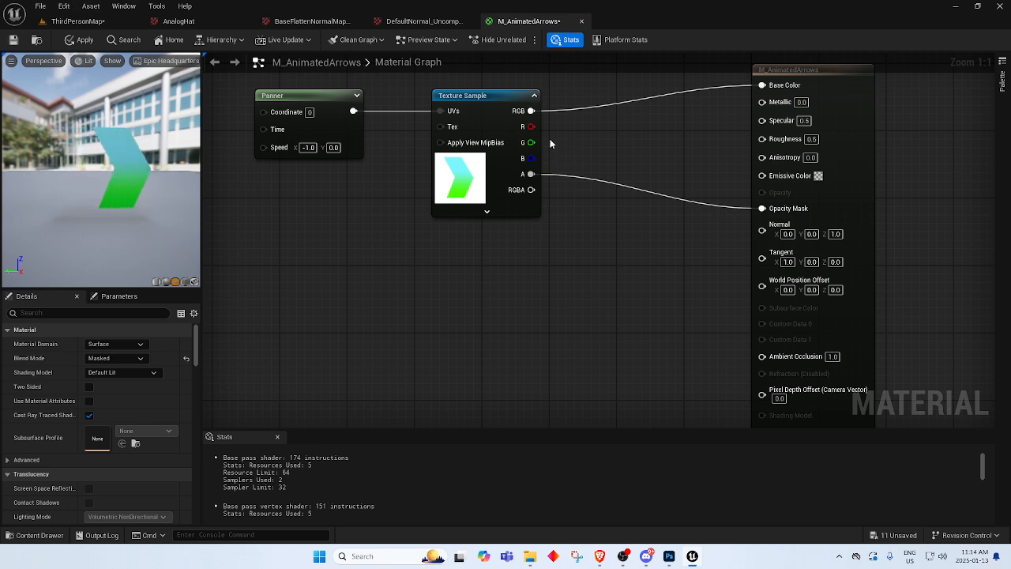
Connect the Texture Sample's RGB output to Emissive Color and route that connection through a new Multiply node.
{"action": "left_click_drag", "start_coordinate": [531, 110], "coordinate": [762, 176]}
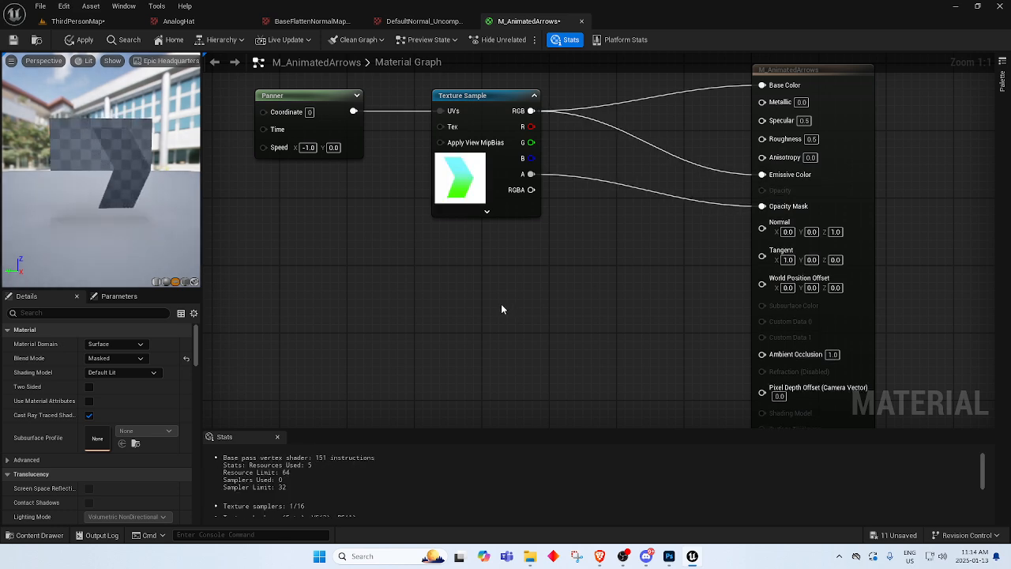
{"action": "right_click_drag", "start_coordinate": [443, 284], "coordinate": [431, 309]}
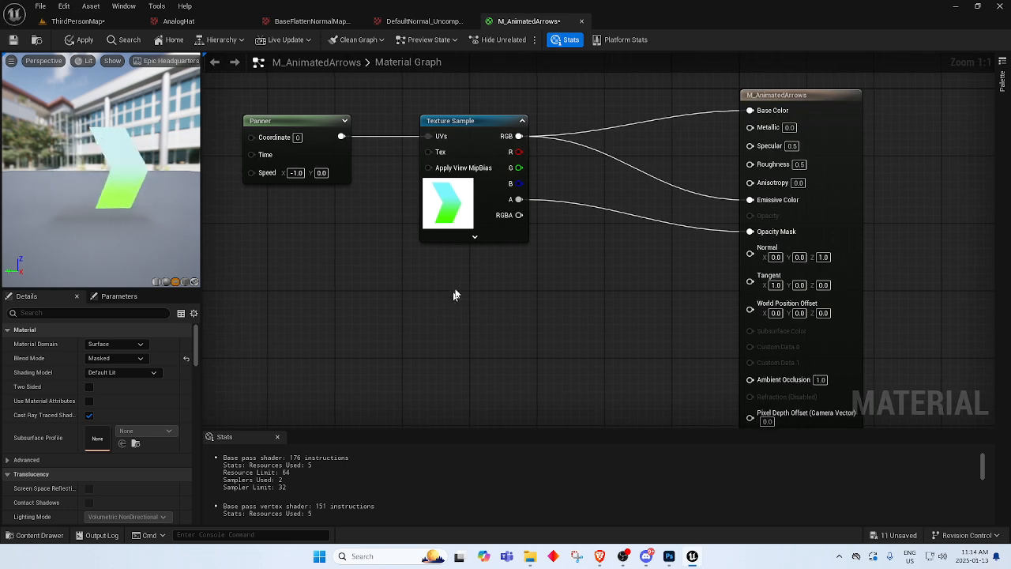
{"action": "left_click_drag", "start_coordinate": [519, 136], "coordinate": [578, 193]}
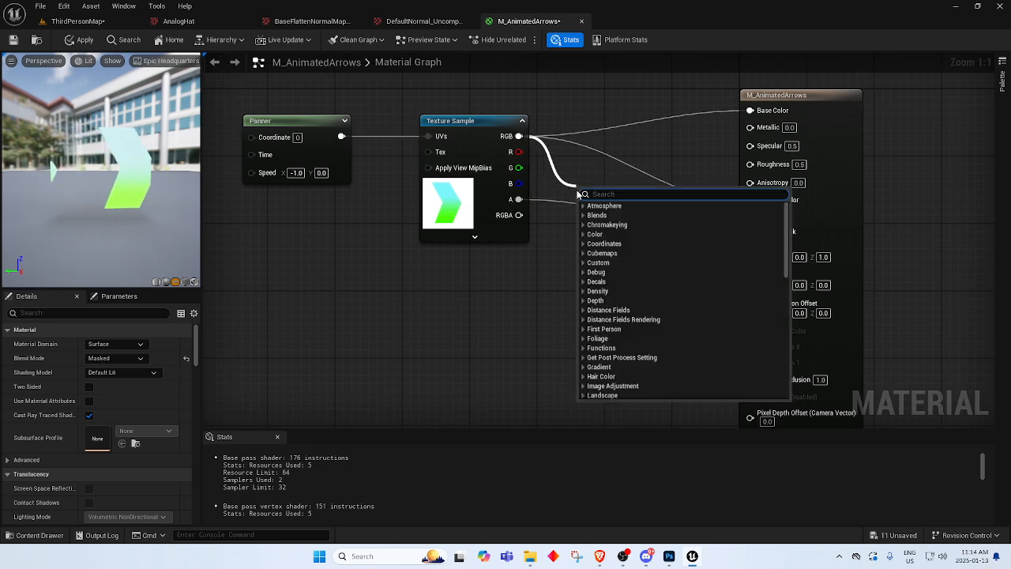
{"action": "type", "text": "multiply"}
{"action": "key", "text": "Return"}
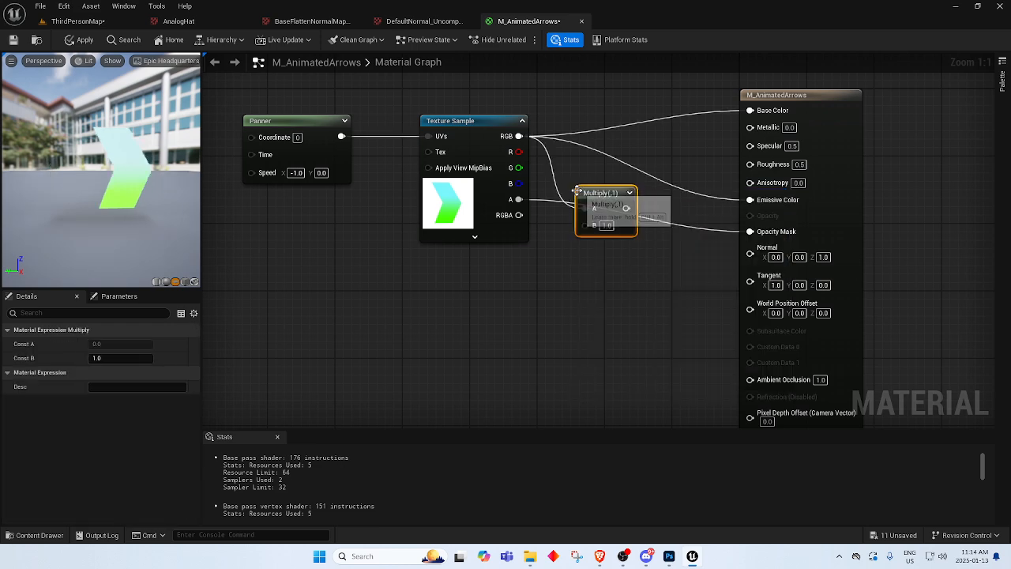
{"action": "left_click_drag", "start_coordinate": [627, 208], "coordinate": [753, 200]}
{"action": "left_click_drag", "start_coordinate": [604, 194], "coordinate": [659, 164]}
Try 5 as the Multiply node's B value, change it to 0.5, and reposition the node slightly.
{"action": "left_click", "coordinate": [660, 196]}
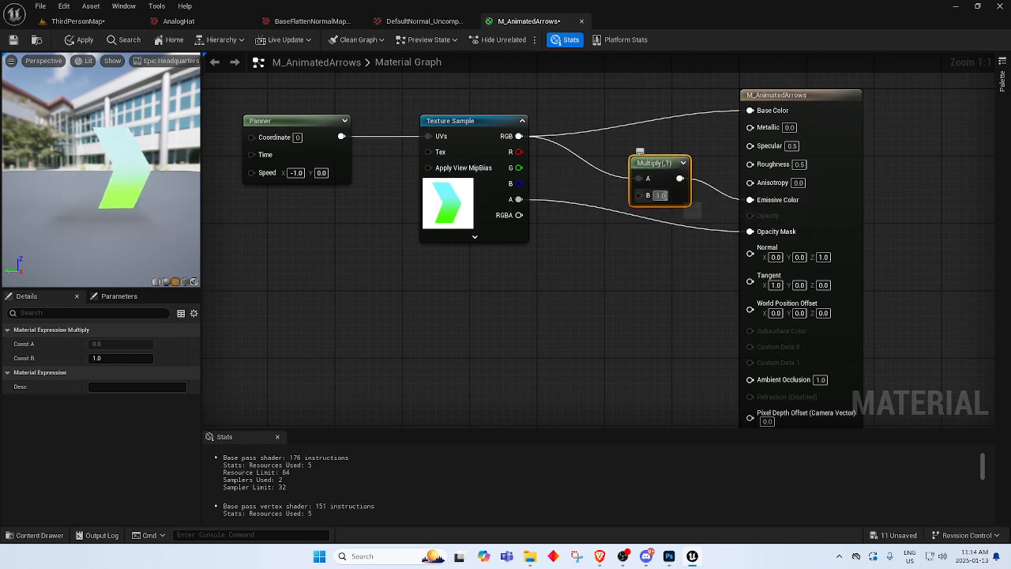
{"action": "type", "text": "5"}
{"action": "key", "text": "Return"}
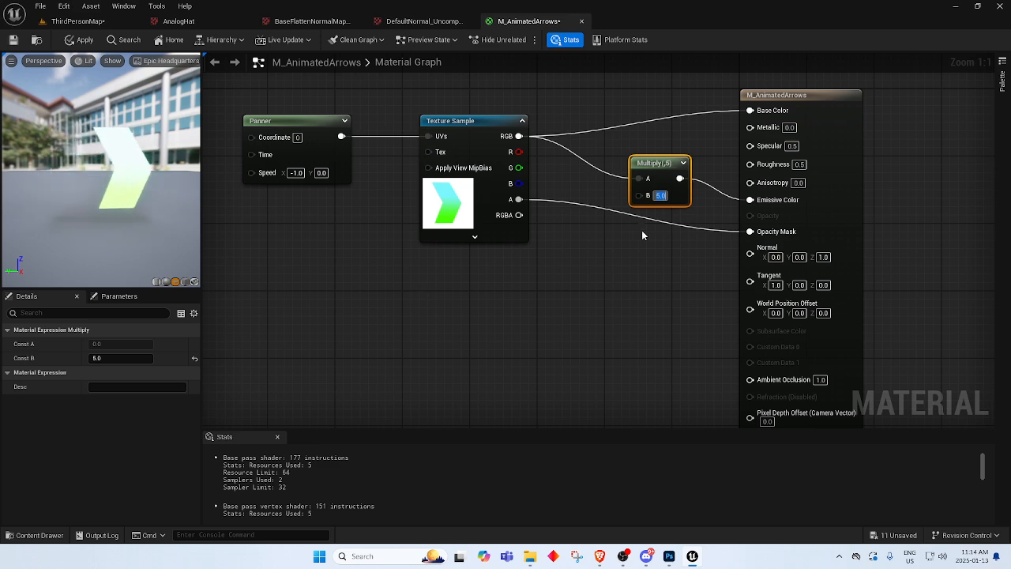
{"action": "type", "text": "0.5"}
{"action": "key", "text": "Return"}
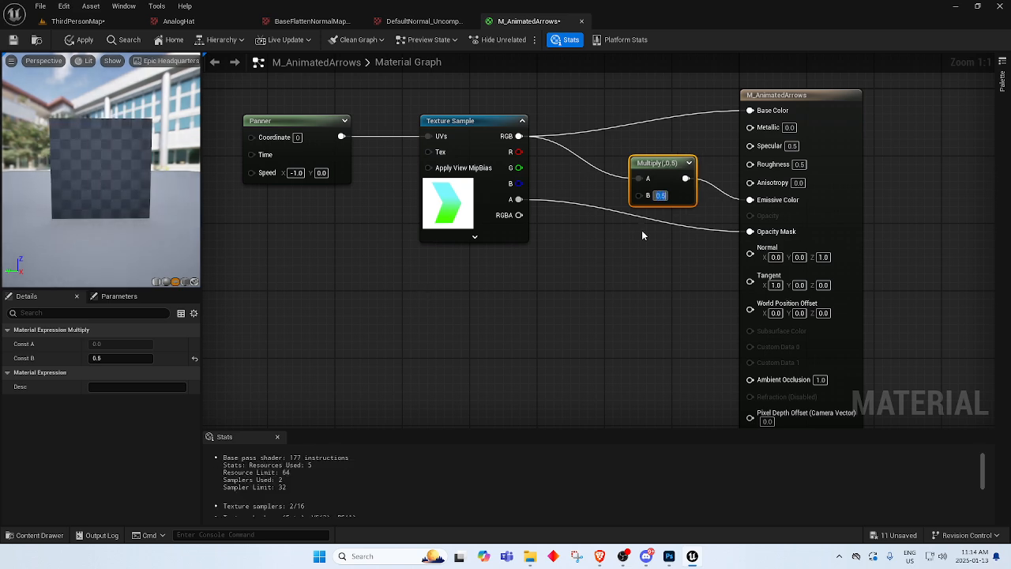
{"action": "left_click", "coordinate": [518, 293]}
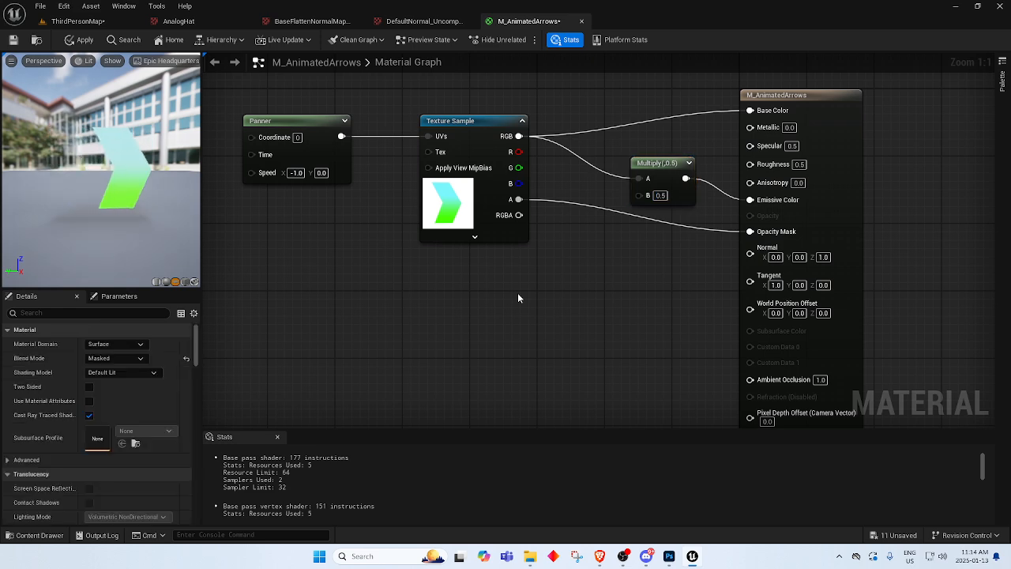
{"action": "left_click_drag", "start_coordinate": [660, 168], "coordinate": [651, 161]}
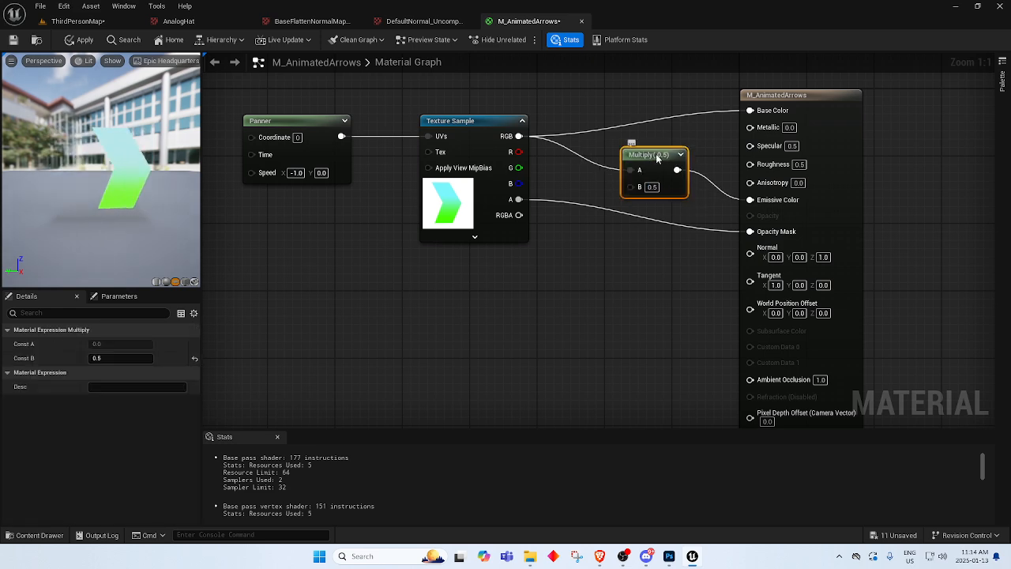
Switch to Photoshop and add a new layer above Gradient Fill 1.
{"action": "left_click", "coordinate": [669, 557]}
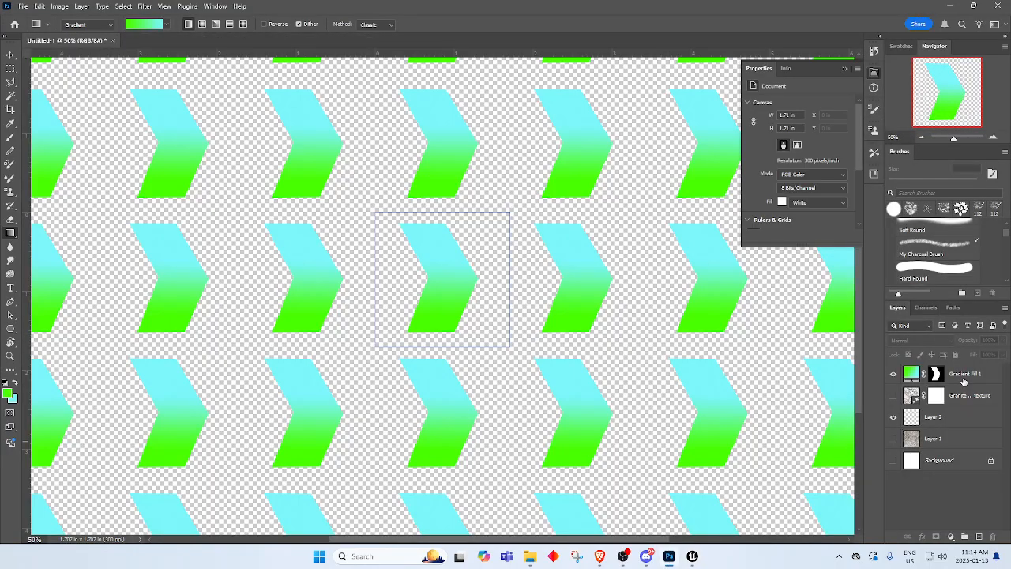
{"action": "left_click", "coordinate": [979, 536]}
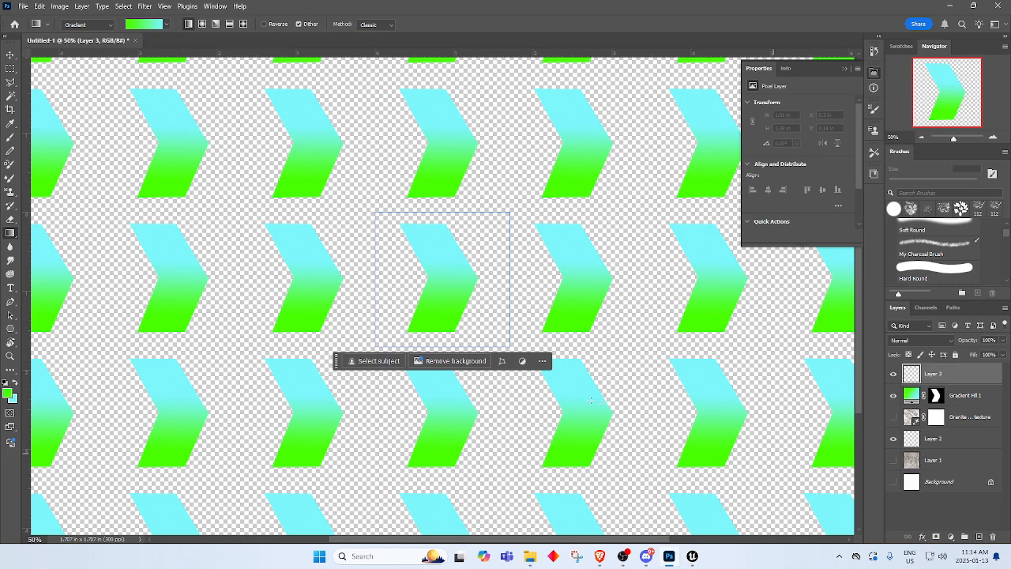
Select the arrow shape in the central tile using the Magic Wand with Sample All Layers enabled.
{"action": "key", "text": "w"}
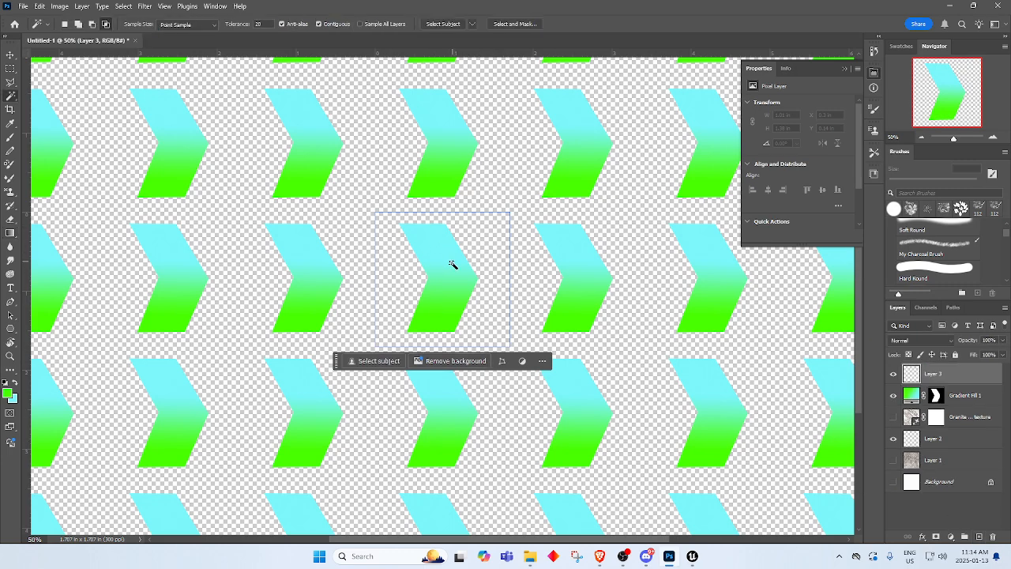
{"action": "left_click", "coordinate": [485, 251]}
{"action": "left_click", "coordinate": [446, 273]}
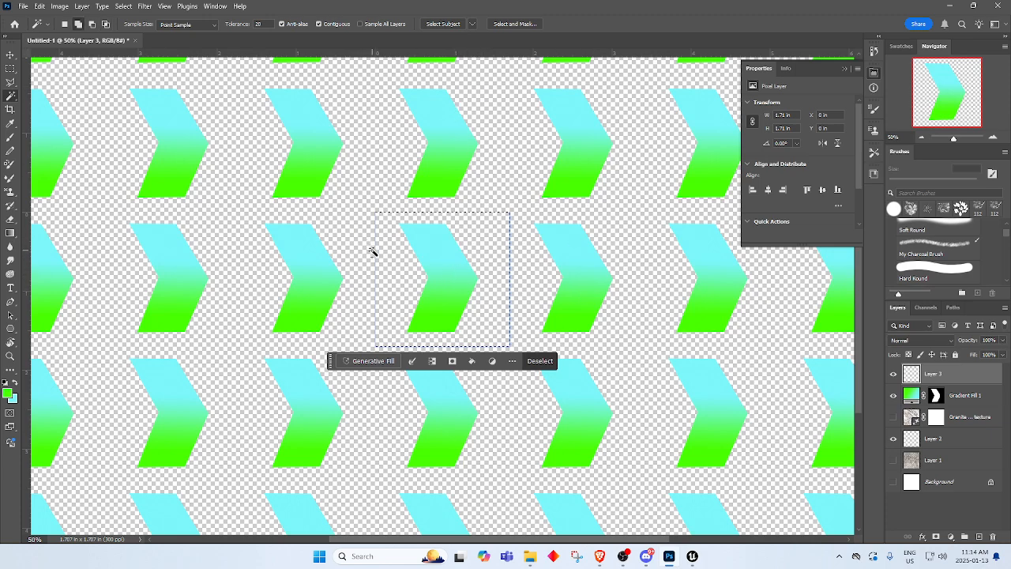
{"action": "key", "text": "shift+w"}
{"action": "key", "text": "shift+w"}
{"action": "key", "text": "shift+w"}
{"action": "left_click", "coordinate": [360, 24]}
{"action": "left_click", "coordinate": [477, 256]}
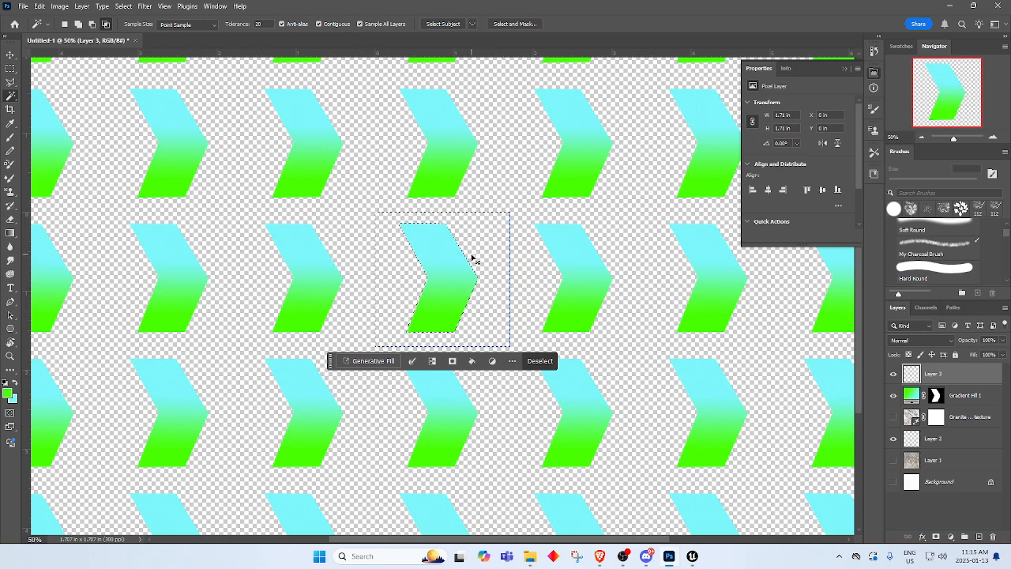
{"action": "left_click", "coordinate": [473, 259]}
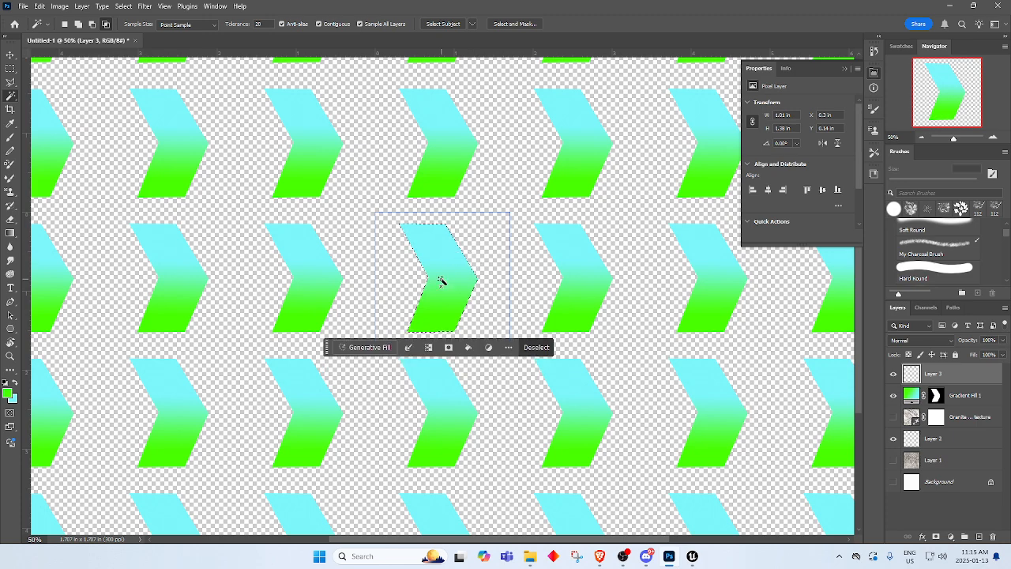
Try to subtract a section along the arrow's inner edge from the selection with the Polygonal Lasso.
{"action": "key", "text": "l"}
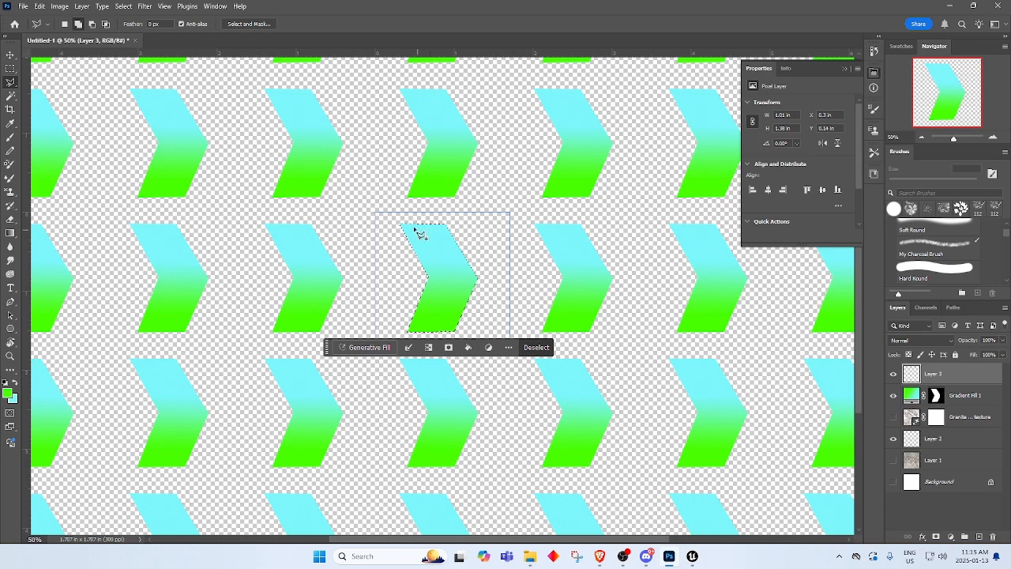
{"action": "key", "text": "alt"}
{"action": "left_click", "coordinate": [401, 224]}
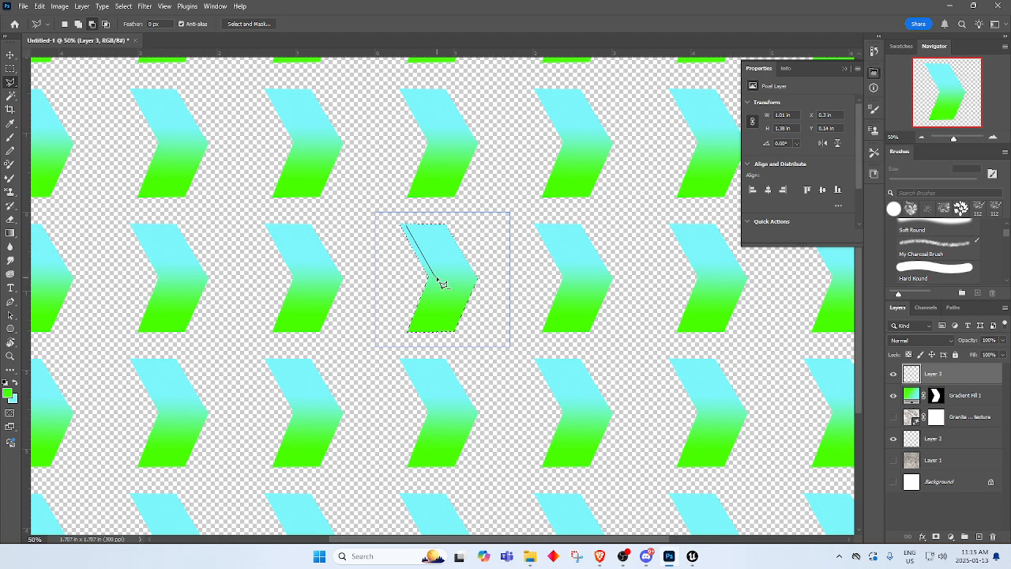
{"action": "left_click", "coordinate": [433, 276]}
{"action": "left_click", "coordinate": [408, 228]}
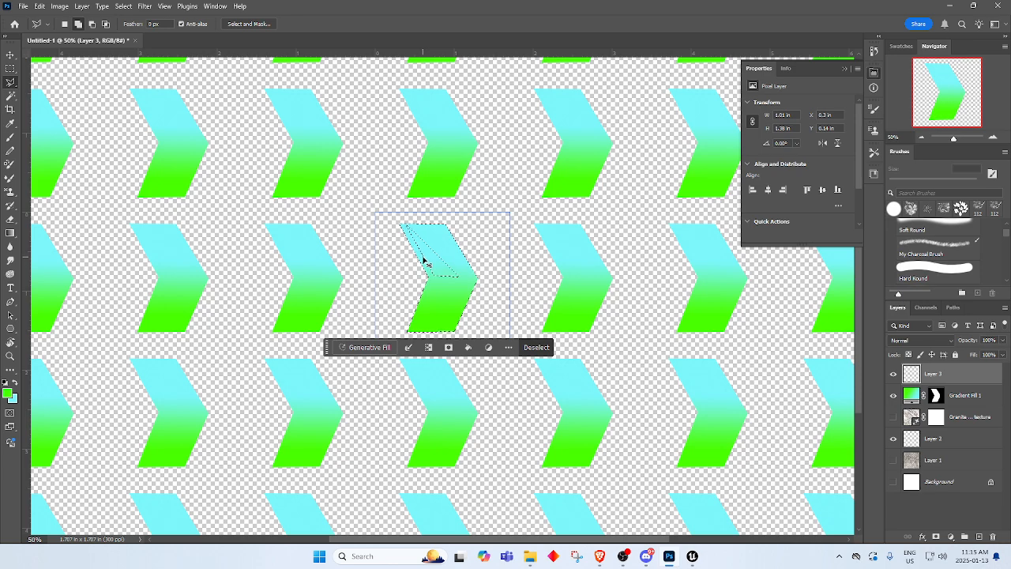
Subtract most of the arrow from the selection with the Polygonal Lasso, leaving a thin strip along its inner left edge.
{"action": "left_click", "coordinate": [404, 218], "text": "alt"}
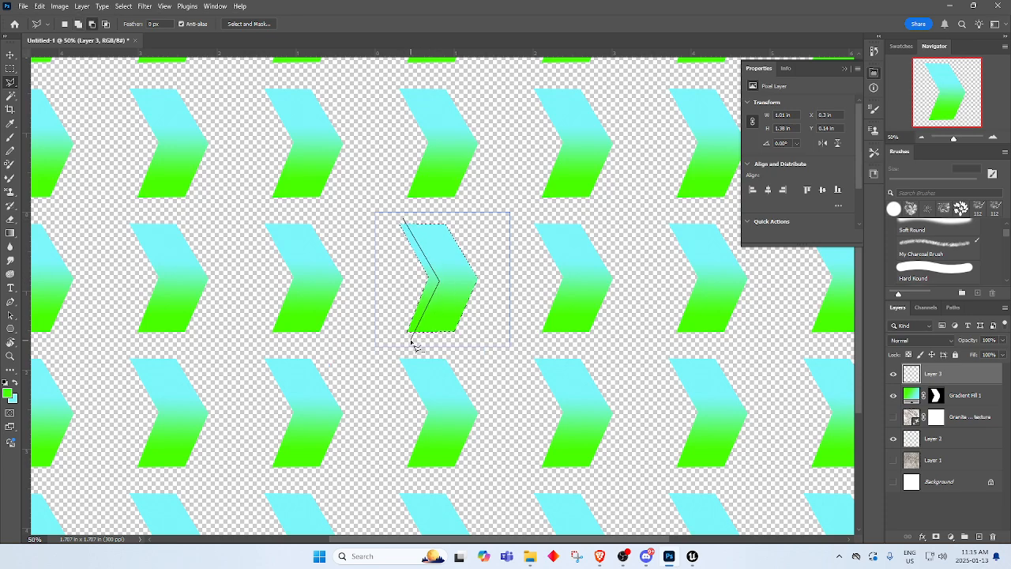
{"action": "left_click", "coordinate": [472, 341]}
{"action": "left_click", "coordinate": [490, 276]}
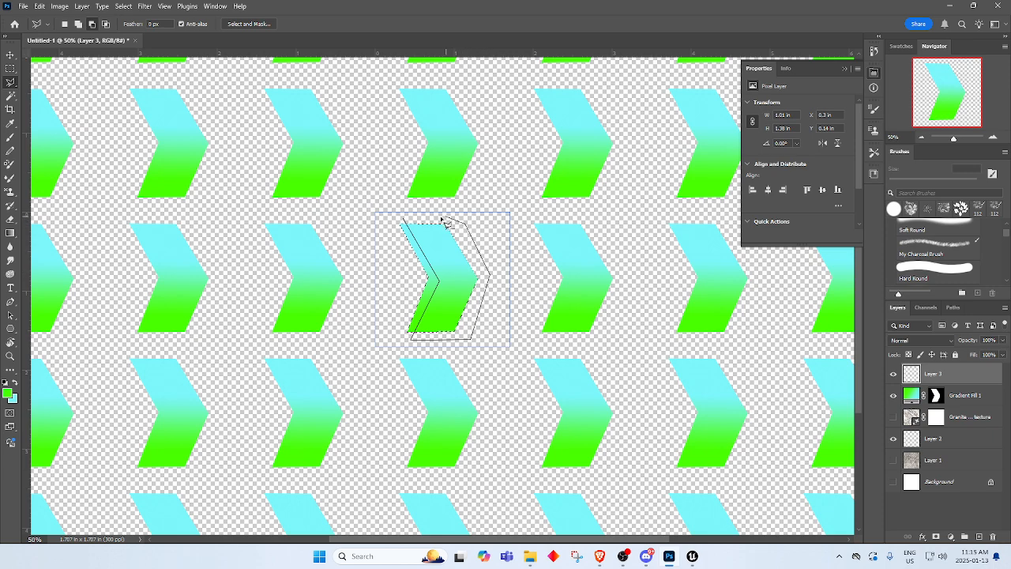
{"action": "left_click", "coordinate": [406, 222]}
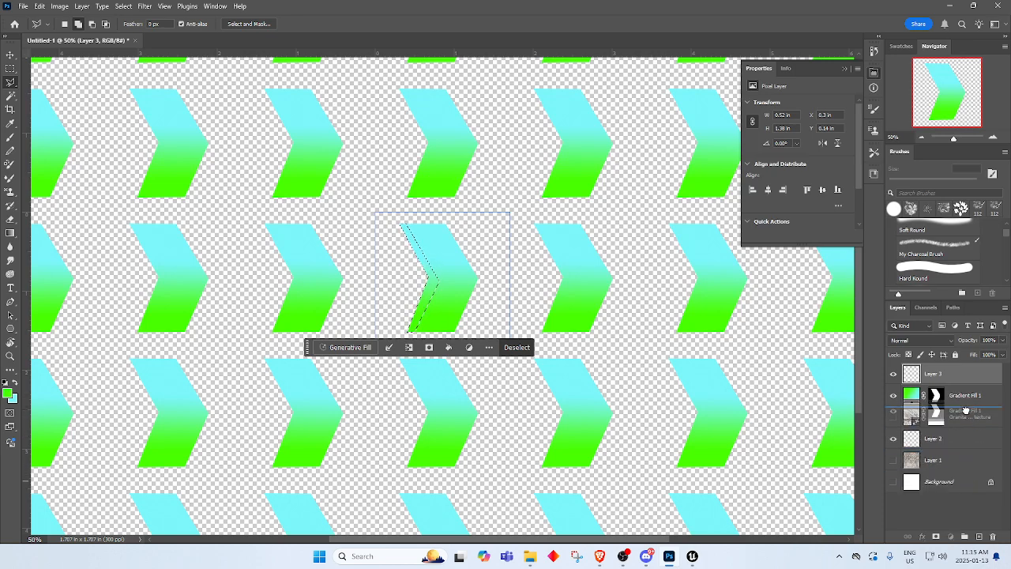
Rasterize the Gradient Fill 1 layer while keeping its layer mask.
{"action": "left_click", "coordinate": [983, 403]}
{"action": "right_click", "coordinate": [974, 399]}
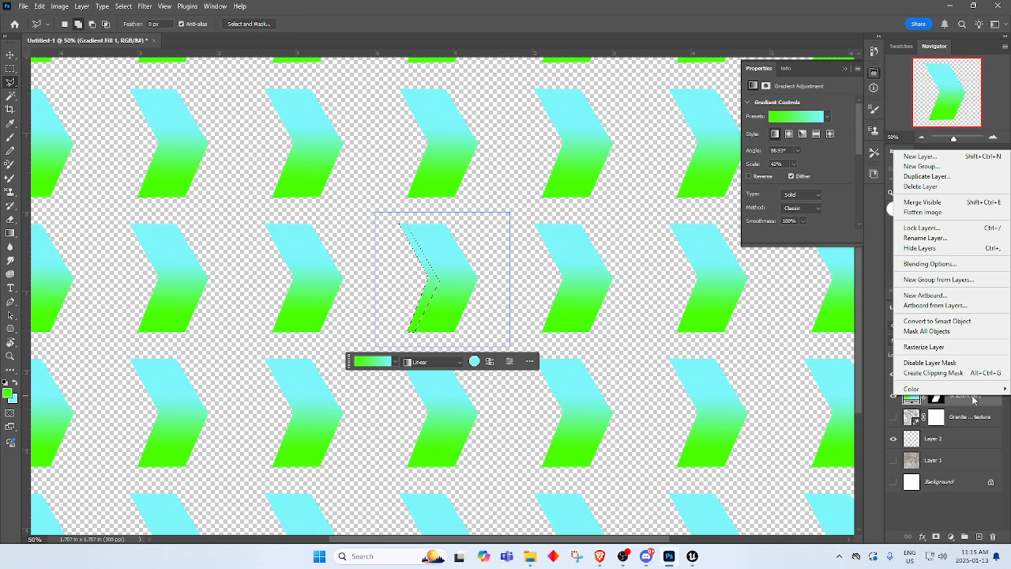
{"action": "left_click", "coordinate": [961, 350]}
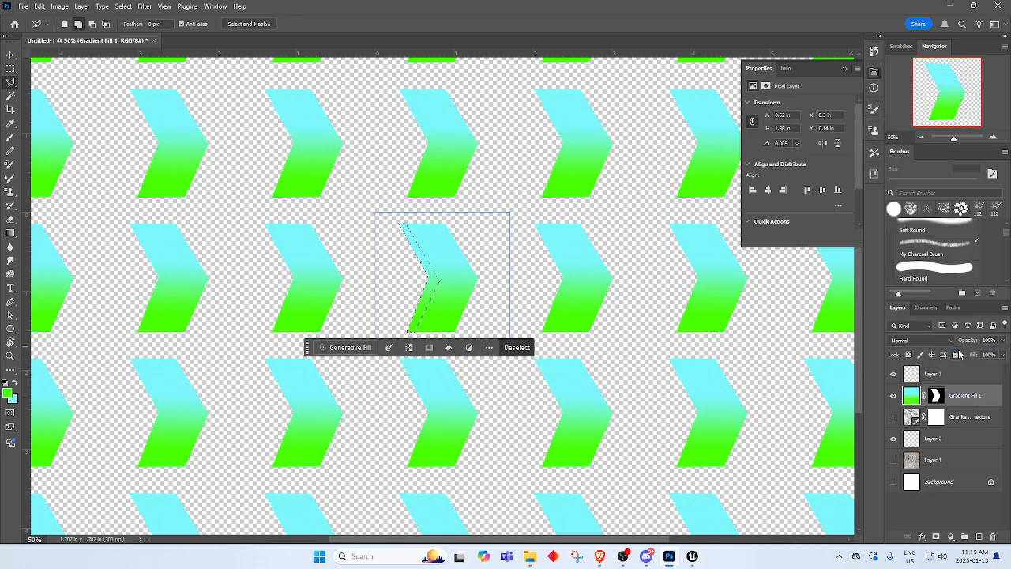
Try to flatten the image, discarding the hidden layers.
{"action": "right_click", "coordinate": [962, 403]}
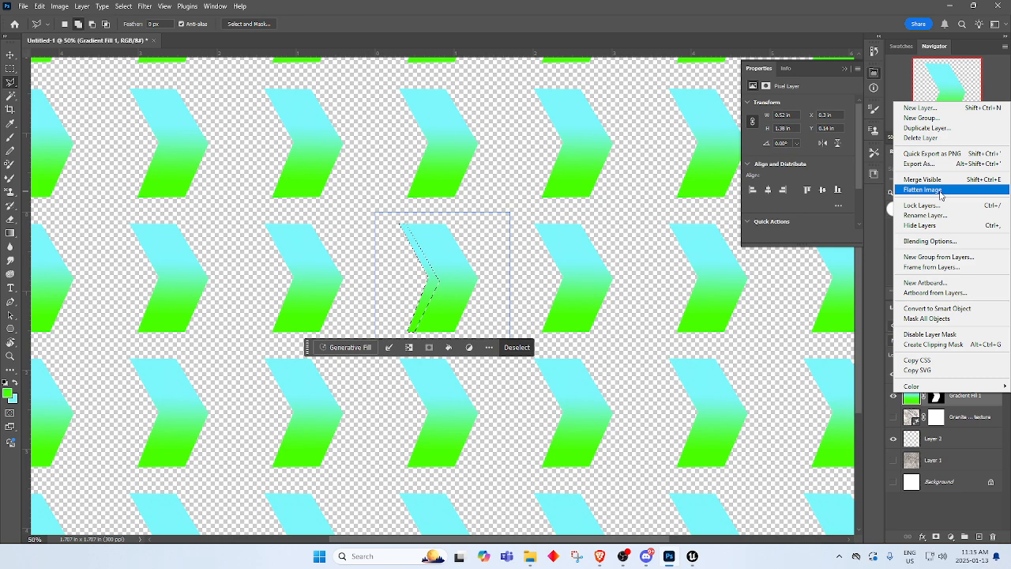
{"action": "left_click", "coordinate": [923, 189]}
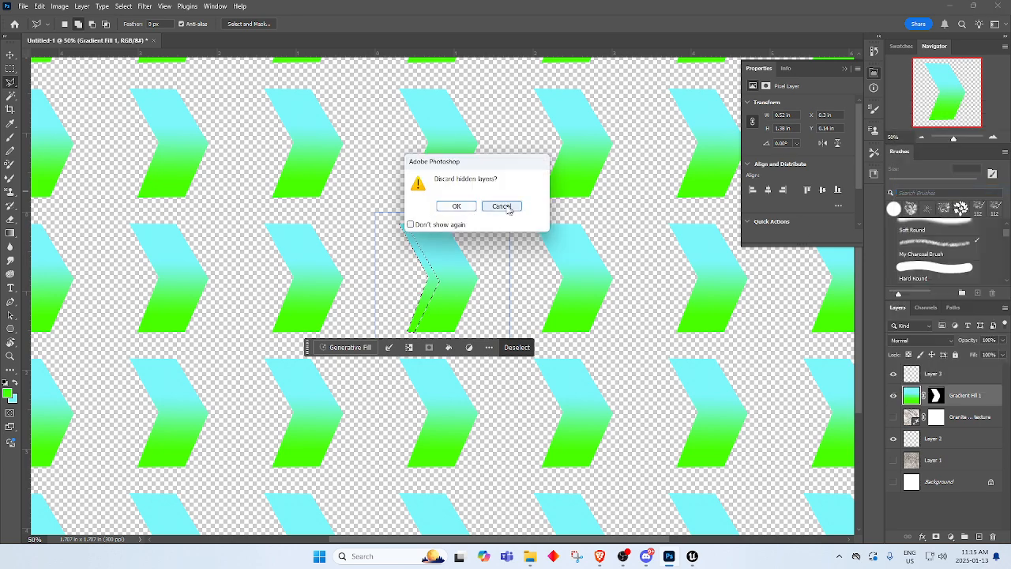
{"action": "left_click", "coordinate": [458, 206]}
{"action": "key", "text": "ctrl+z"}
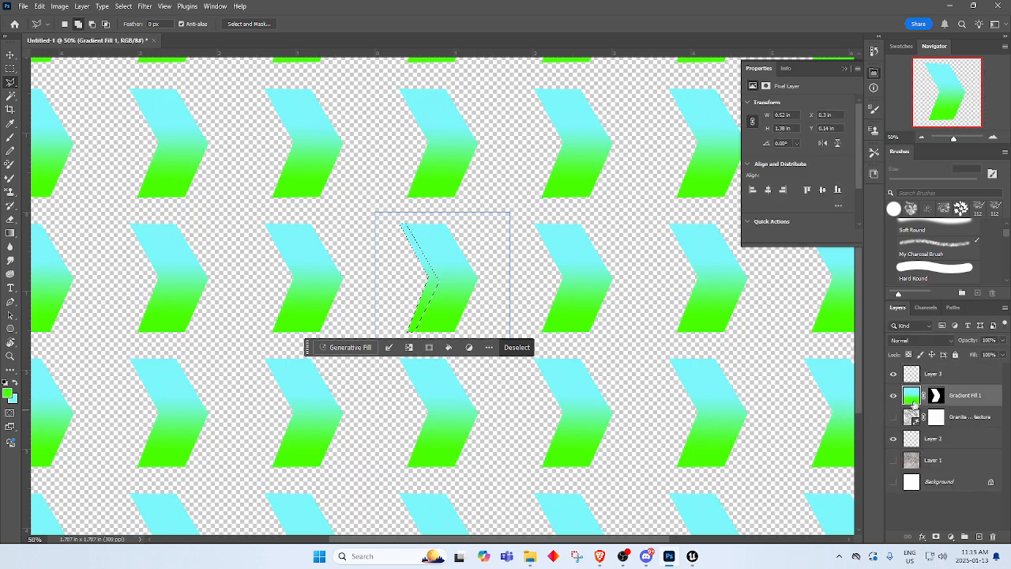
Try disabling the layer mask on Gradient Fill 1.
{"action": "right_click", "coordinate": [947, 399]}
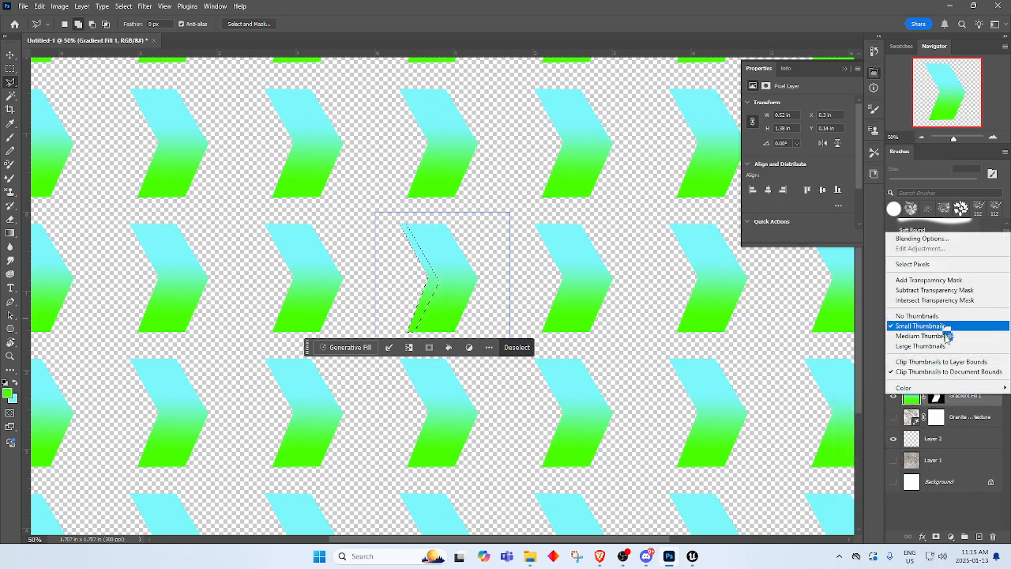
{"action": "right_click", "coordinate": [980, 407]}
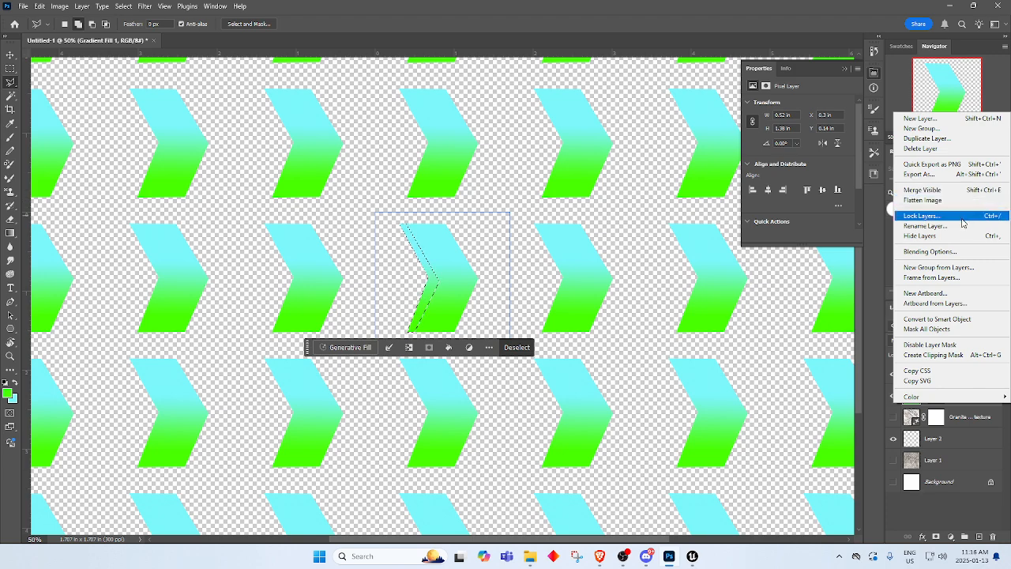
{"action": "left_click", "coordinate": [958, 346]}
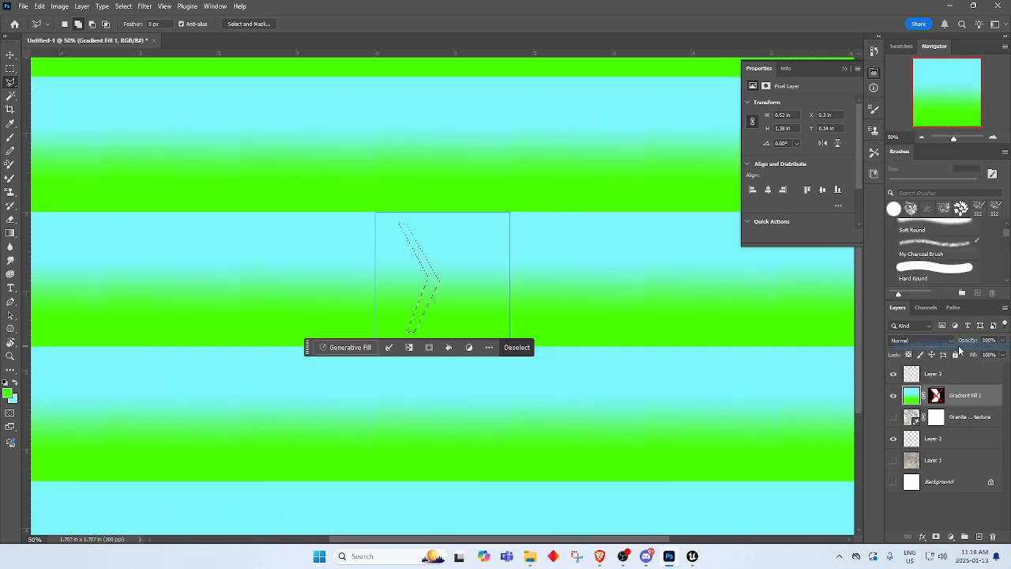
{"action": "key", "text": "ctrl+z"}
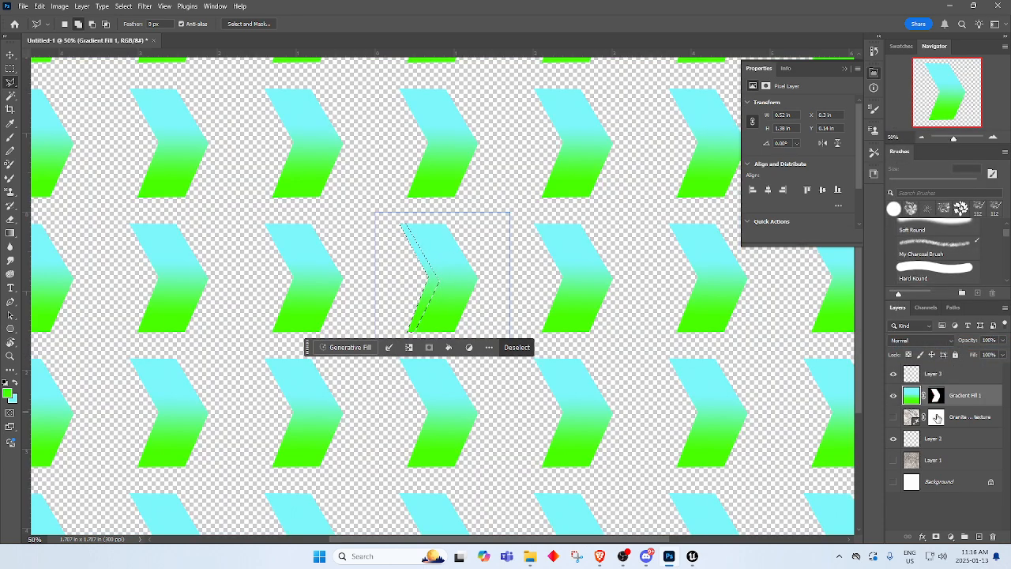
Clear the strip selection on the central arrow.
{"action": "key", "text": "ctrl+d"}
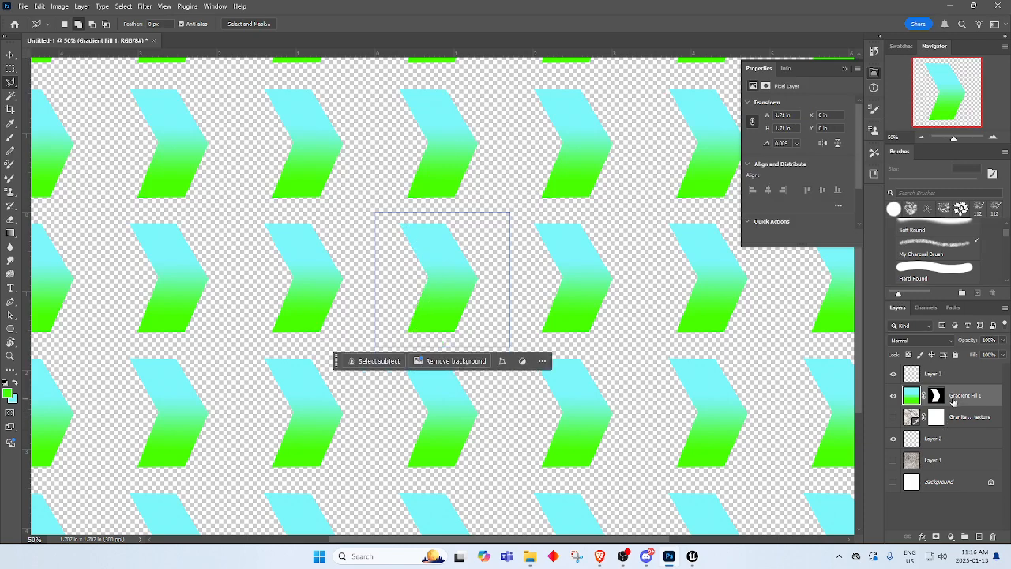
{"action": "right_click", "coordinate": [955, 398]}
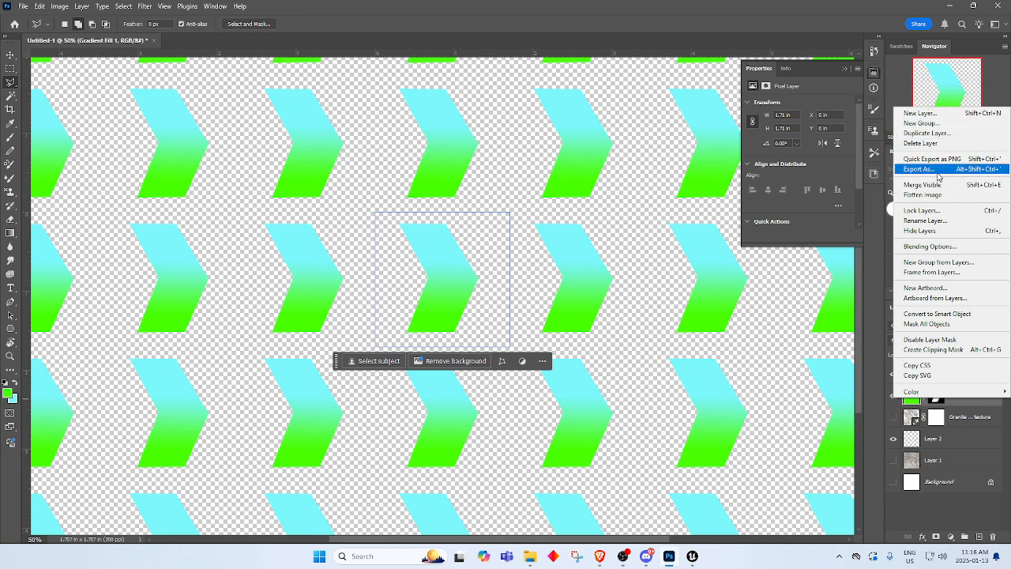
{"action": "left_click", "coordinate": [970, 514]}
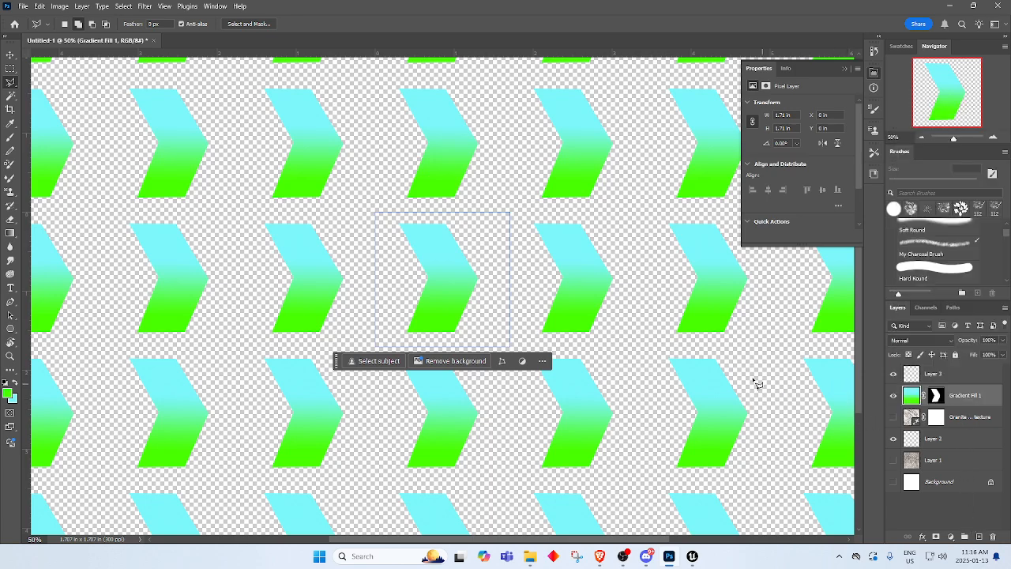
Try outlining an area along the central arrow's inner edge with the Polygonal Lasso.
{"action": "left_click", "coordinate": [406, 222]}
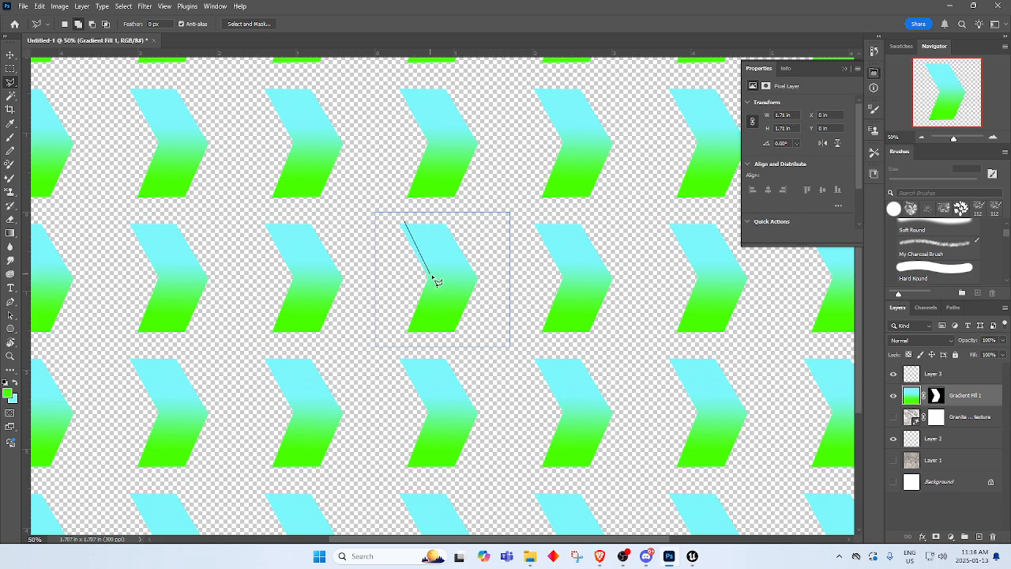
{"action": "left_click", "coordinate": [412, 335]}
{"action": "left_click", "coordinate": [397, 332]}
{"action": "left_click", "coordinate": [395, 219]}
{"action": "left_click", "coordinate": [409, 227]}
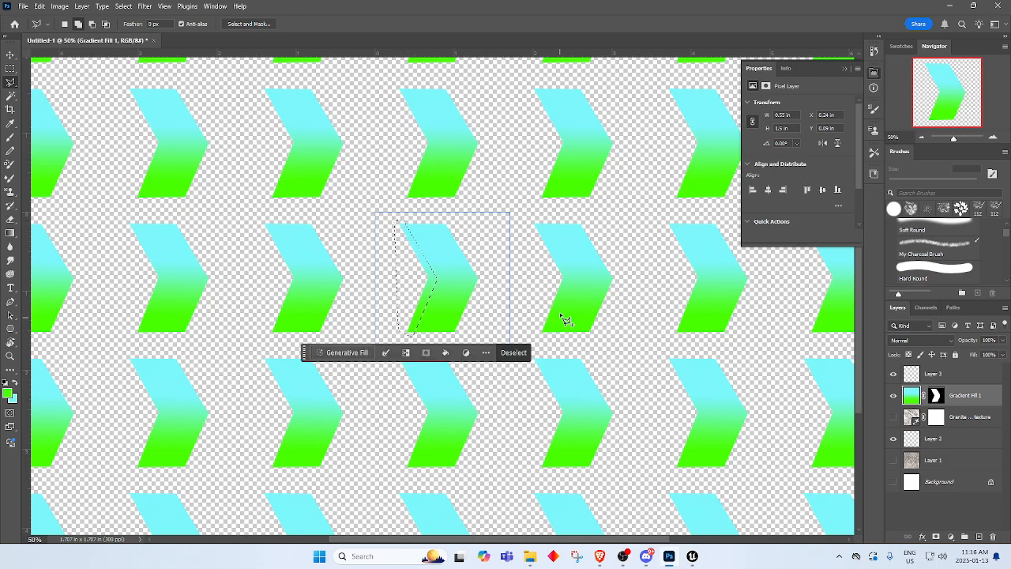
{"action": "left_click", "coordinate": [514, 354]}
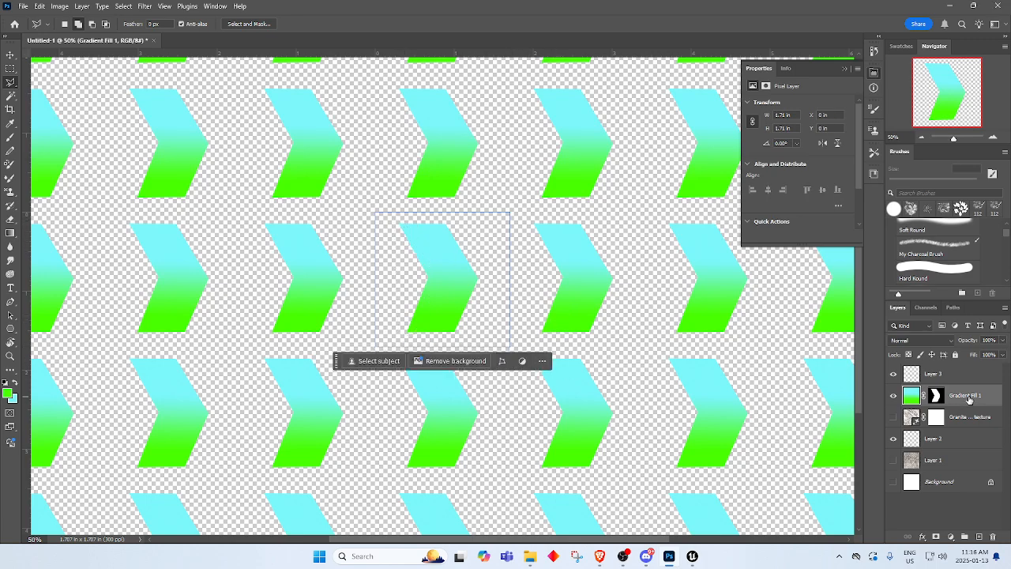
{"action": "left_click", "coordinate": [937, 398]}
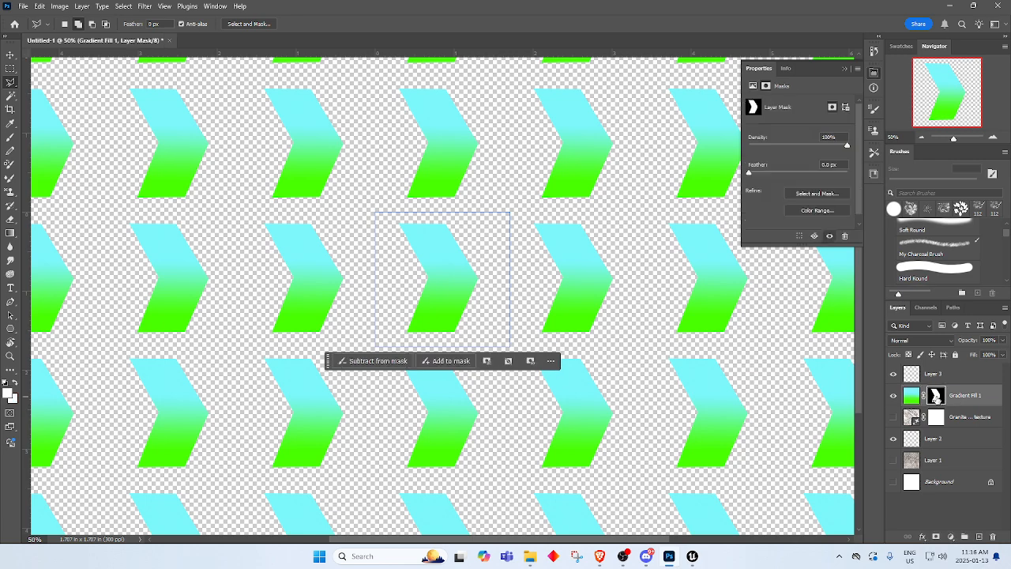
{"action": "left_click", "coordinate": [963, 395]}
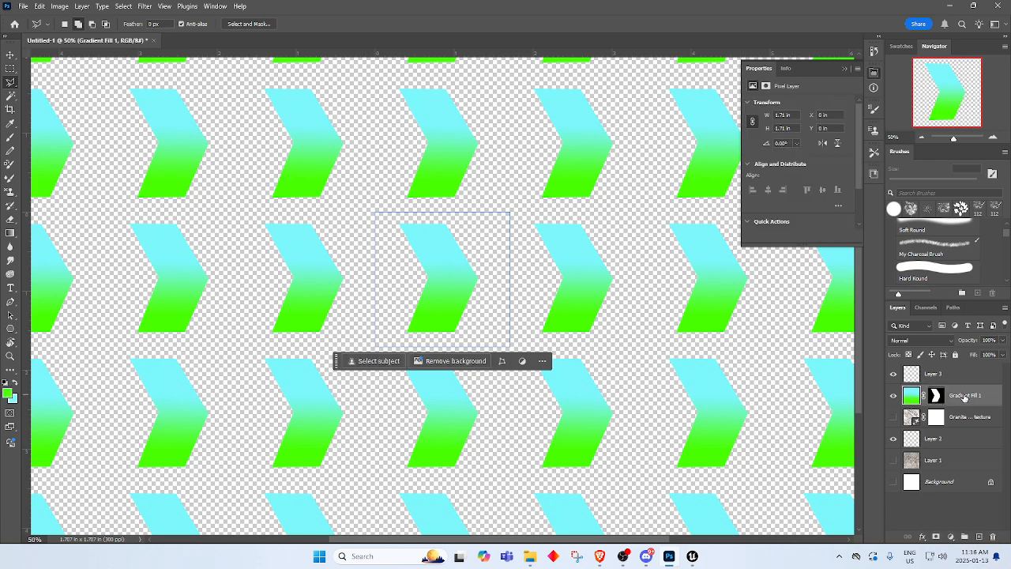
{"action": "left_click", "coordinate": [936, 397]}
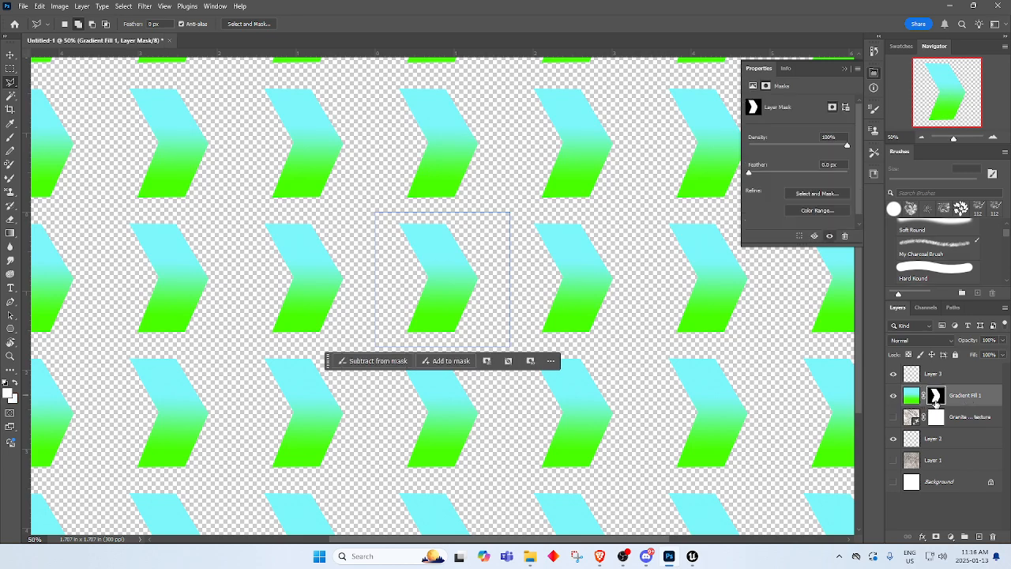
{"action": "key", "text": "ctrl+alt+r"}
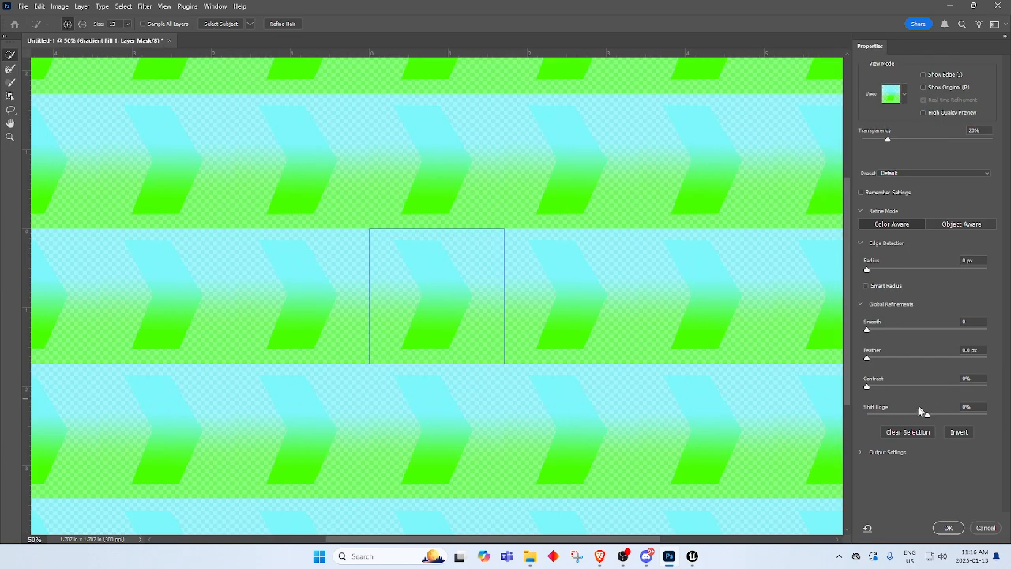
{"action": "key", "text": "Escape"}
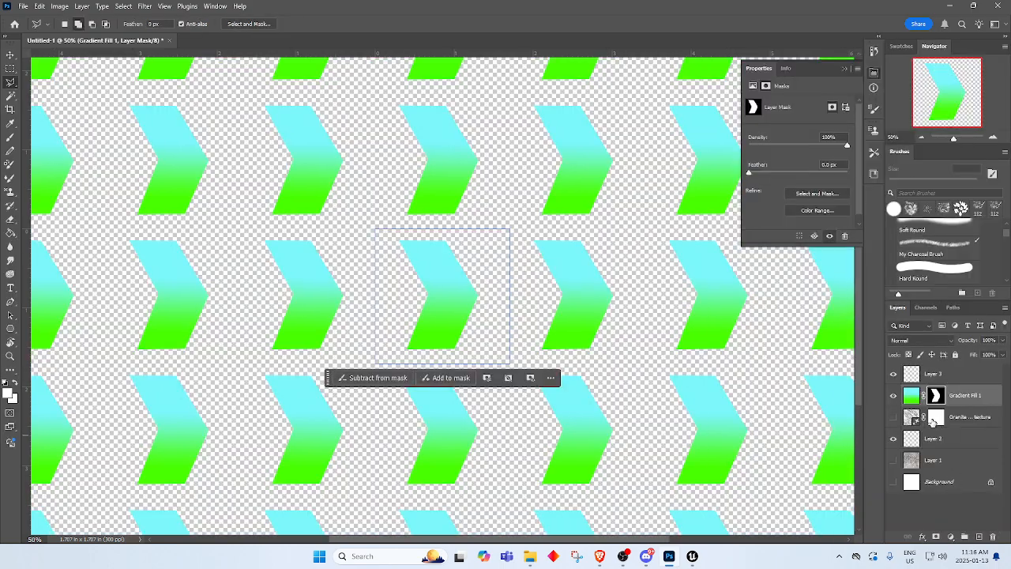
{"action": "key", "text": "q"}
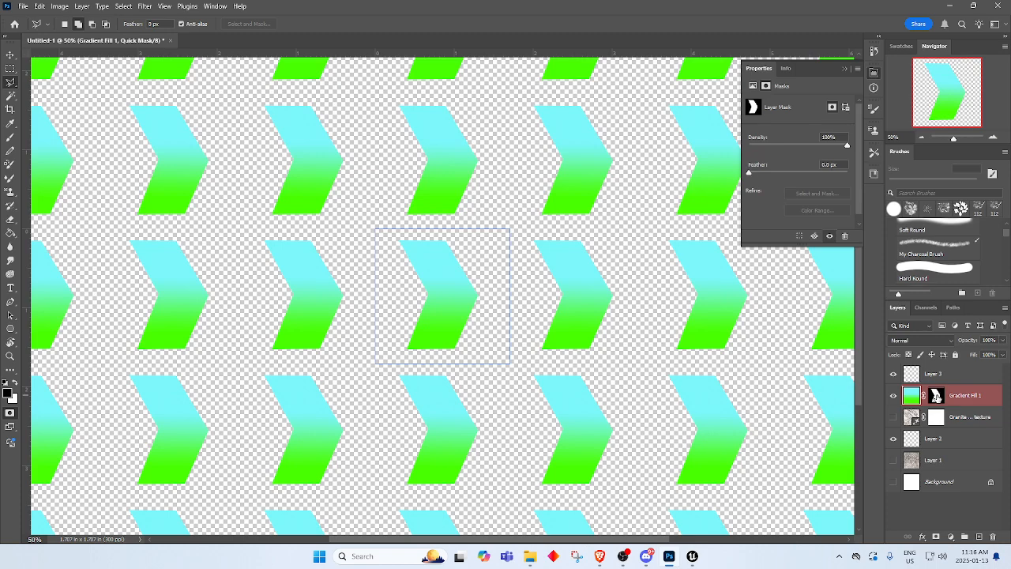
{"action": "key", "text": "q"}
{"action": "right_click", "coordinate": [938, 399]}
{"action": "key", "text": "Escape"}
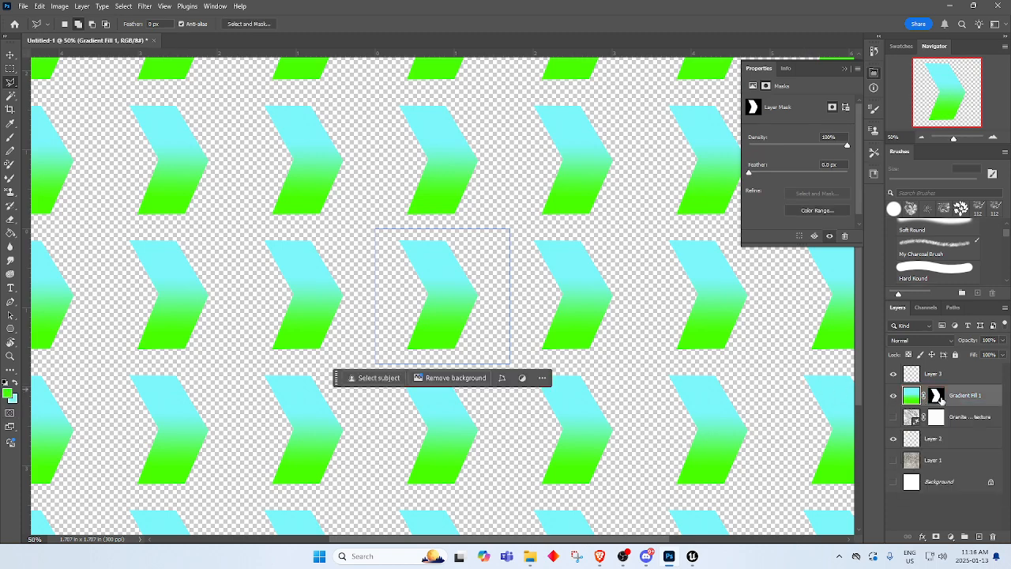
Load the Gradient Fill 1 mask as a selection and subtract the area along the arrow's inner edge with the Polygonal Lasso.
{"action": "right_click", "coordinate": [938, 399]}
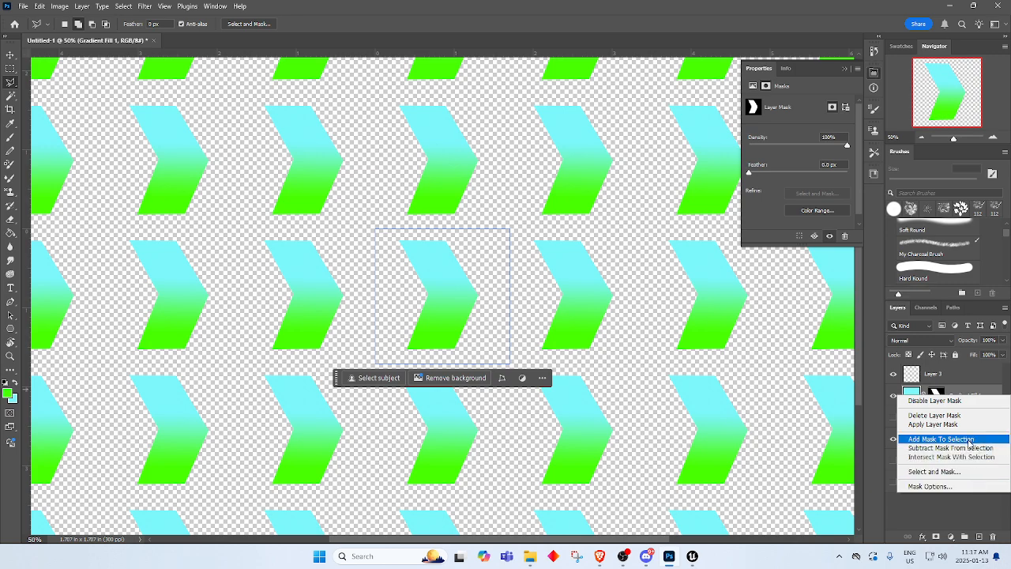
{"action": "left_click", "coordinate": [969, 440]}
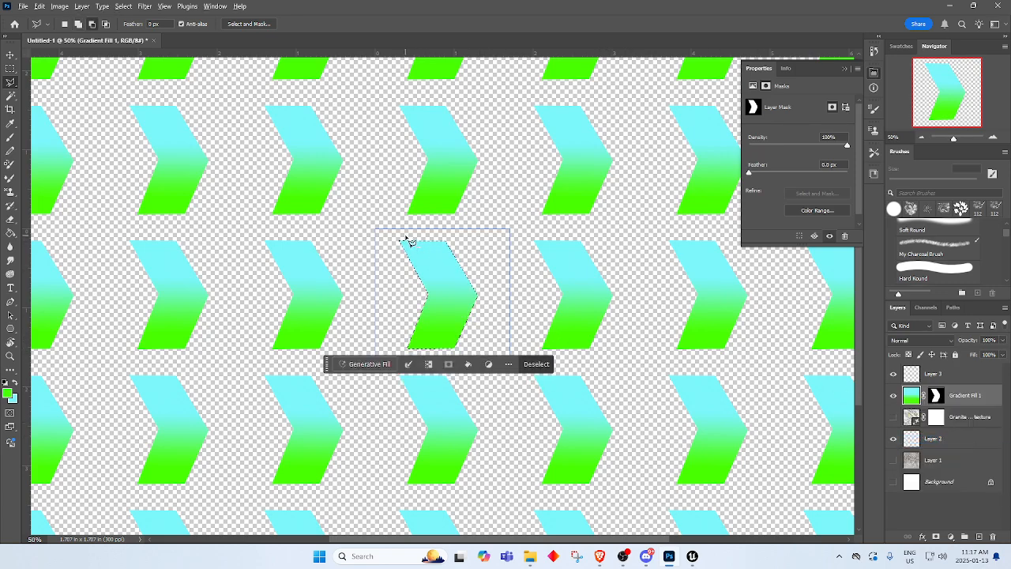
{"action": "left_click", "coordinate": [406, 239], "text": "alt"}
{"action": "left_click", "coordinate": [438, 294]}
{"action": "left_click", "coordinate": [415, 356]}
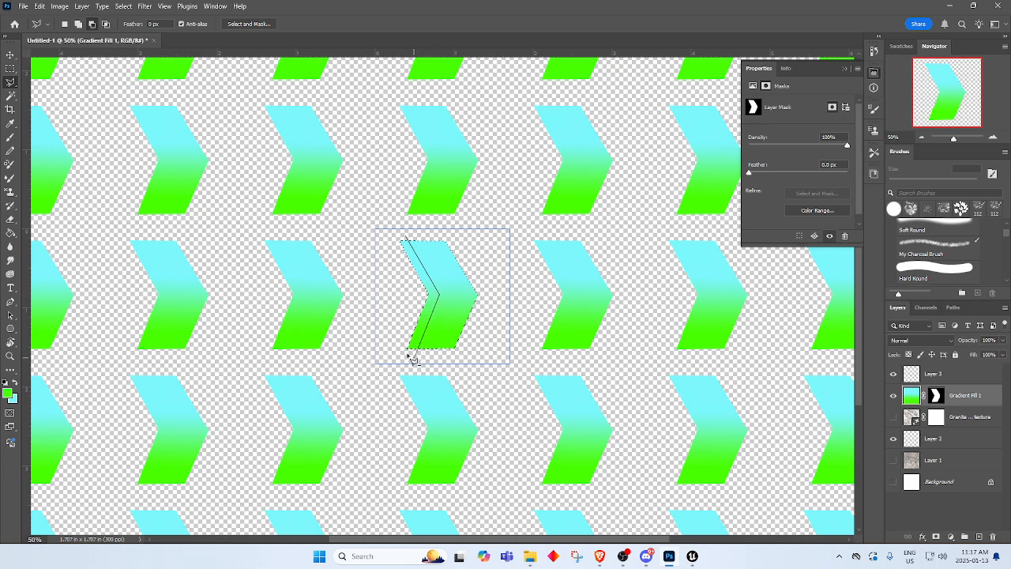
{"action": "left_click", "coordinate": [398, 348]}
{"action": "left_click", "coordinate": [393, 241]}
{"action": "left_click", "coordinate": [406, 239]}
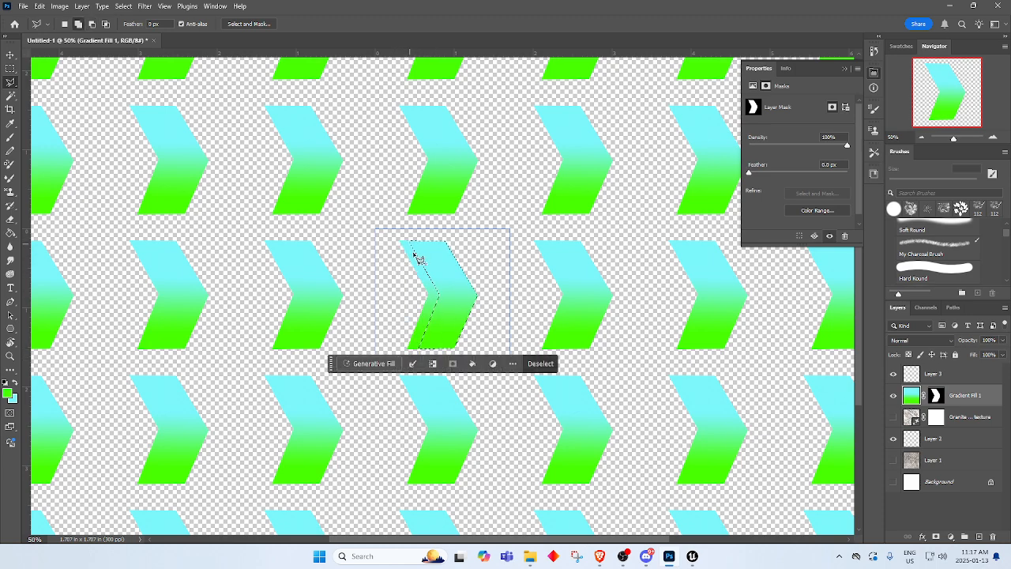
Try inverting the selection, and undo both the inversion and the lasso subtraction.
{"action": "key", "text": "ctrl+shift+i"}
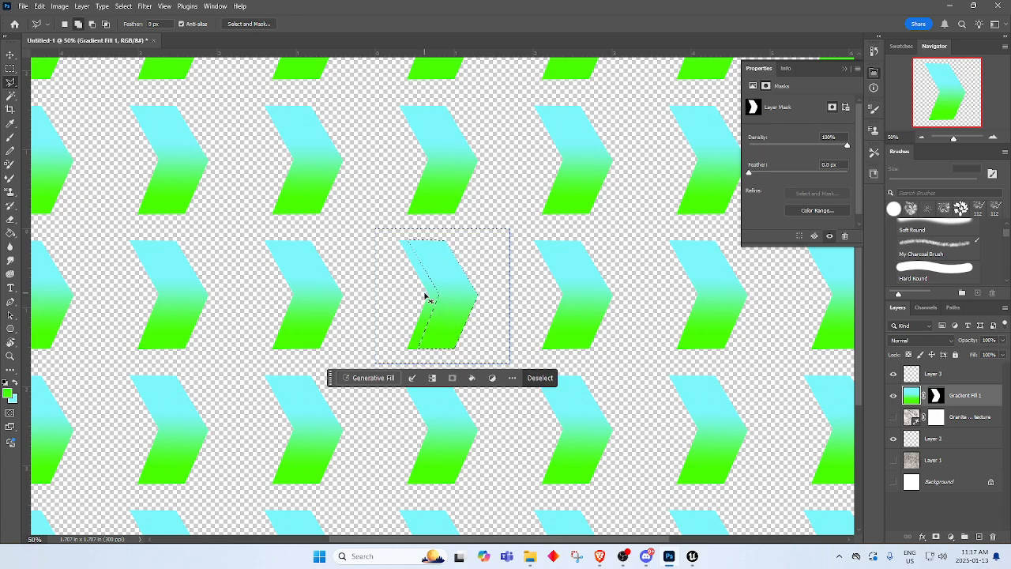
{"action": "key", "text": "ctrl+z"}
{"action": "key", "text": "ctrl+z"}
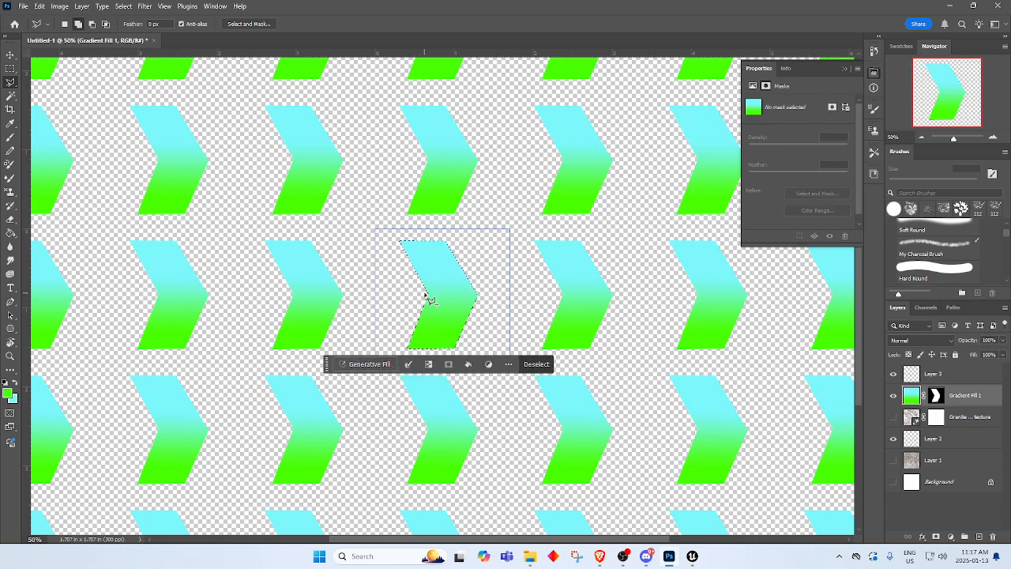
Outline a thin chevron strip along the central arrow's inner edge with the Polygonal Lasso and make Layer 3 active.
{"action": "left_click", "coordinate": [407, 234]}
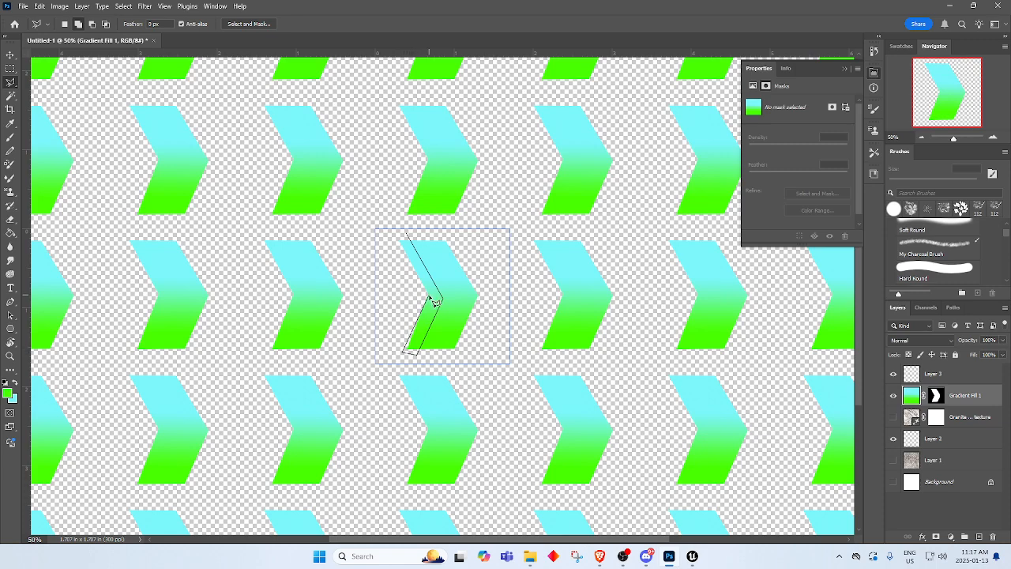
{"action": "left_click", "coordinate": [409, 237]}
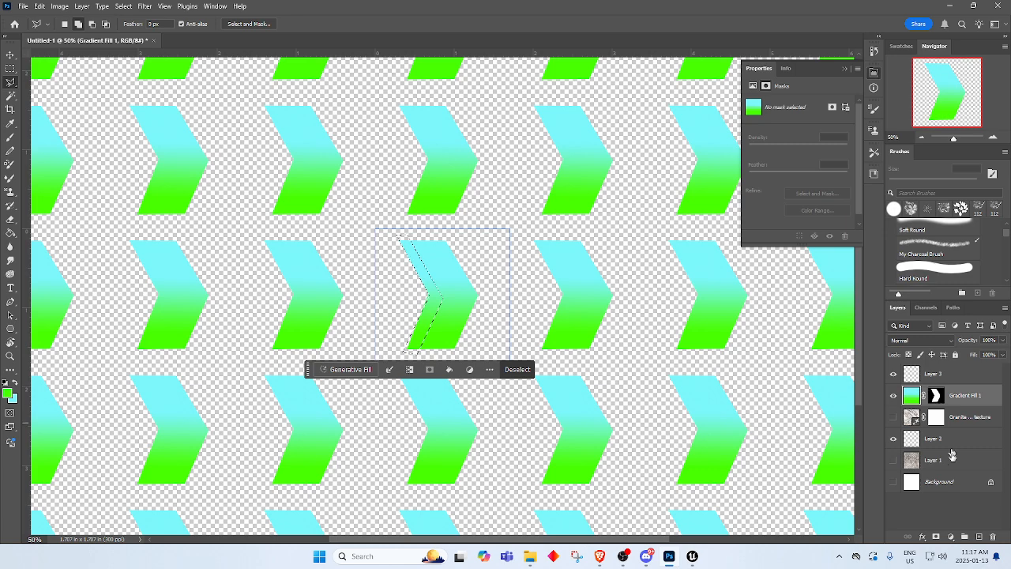
{"action": "left_click", "coordinate": [933, 375]}
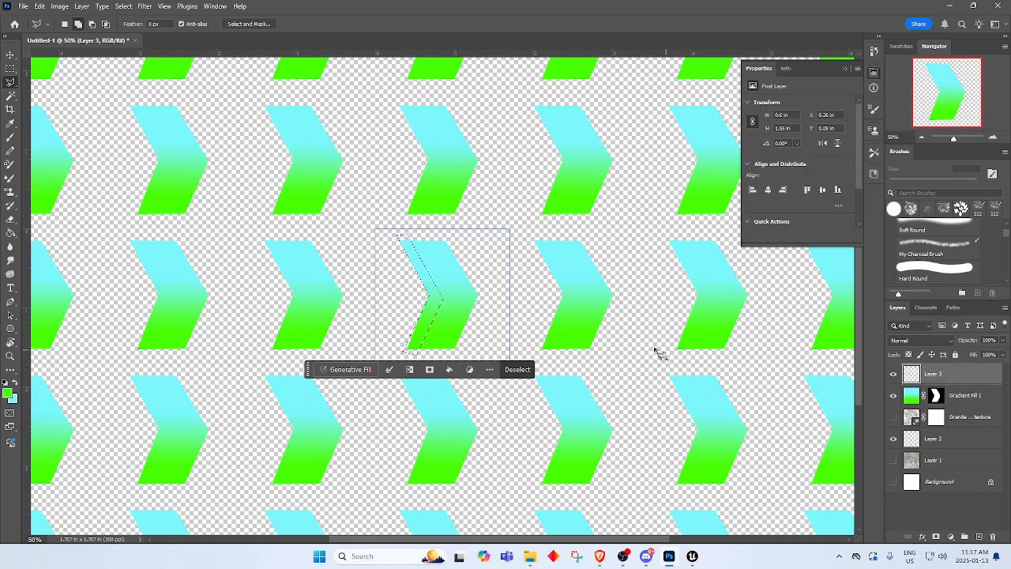
Activate the Gradient tool and set it to Classic gradient mode.
{"action": "key", "text": "g"}
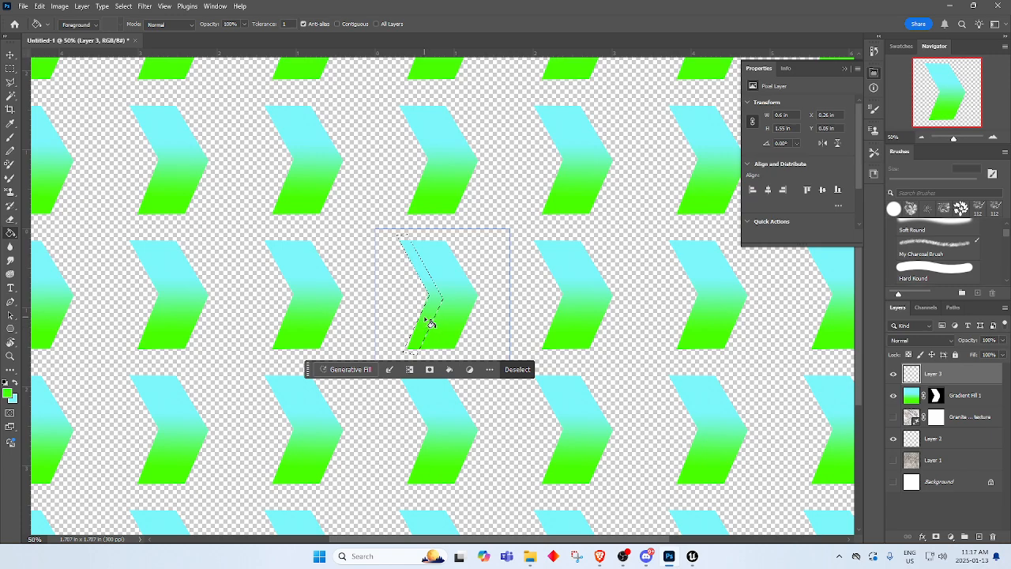
{"action": "key", "text": "shift+g"}
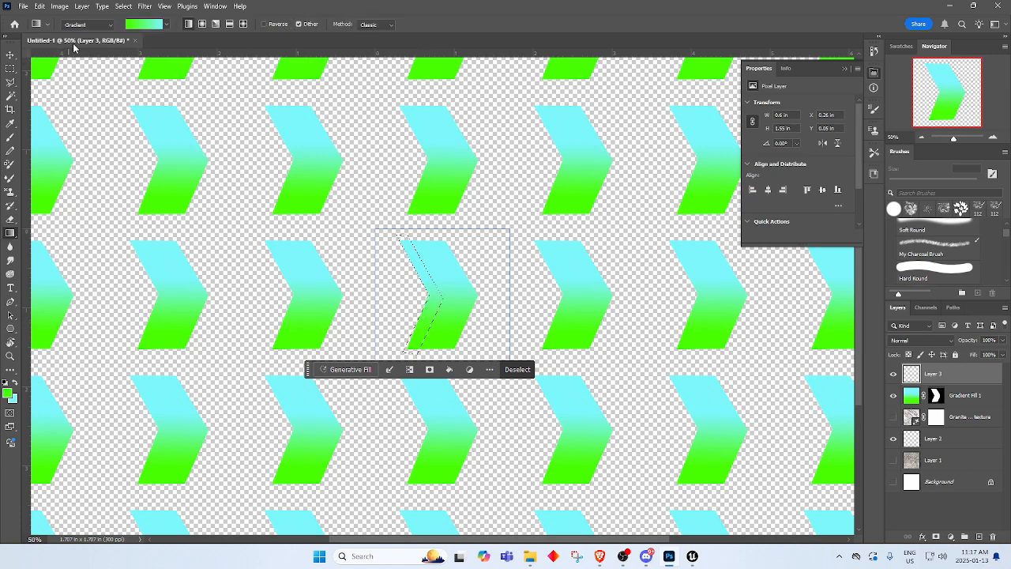
{"action": "left_click", "coordinate": [113, 26]}
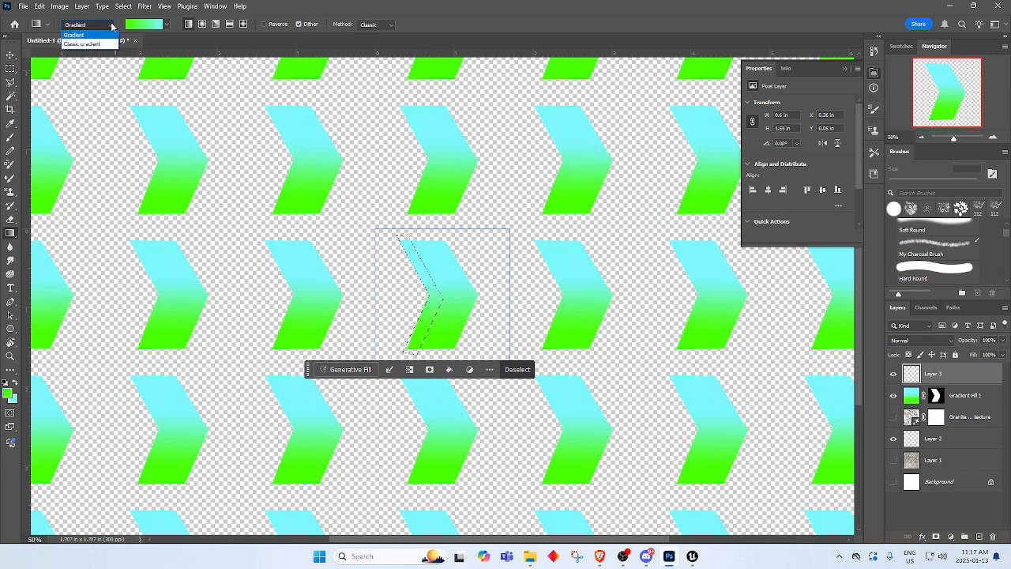
{"action": "left_click", "coordinate": [112, 26]}
{"action": "left_click", "coordinate": [112, 25]}
{"action": "left_click", "coordinate": [91, 44]}
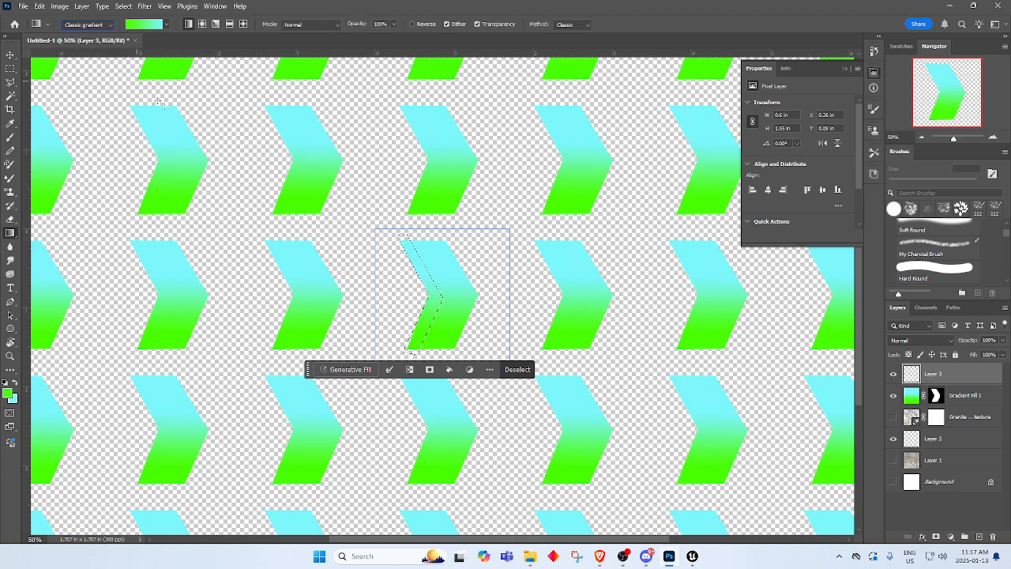
Fill the chevron strip selection on Layer 3 with the green-to-cyan gradient, redoing it once, and hide the Gradient Fill 1 layer.
{"action": "left_click_drag", "start_coordinate": [418, 329], "coordinate": [419, 330]}
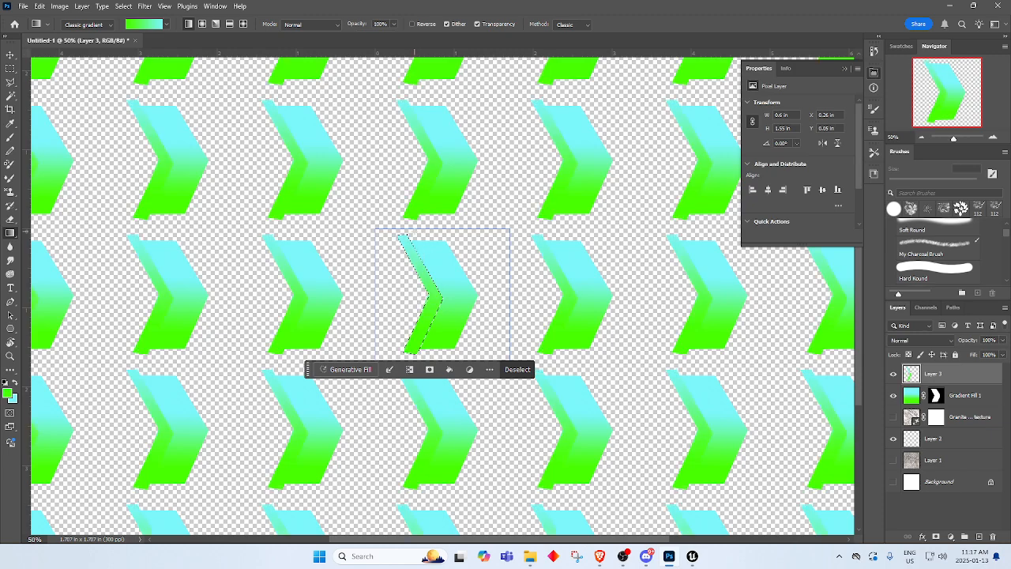
{"action": "key", "text": "ctrl+z"}
{"action": "left_click_drag", "start_coordinate": [433, 281], "coordinate": [432, 283]}
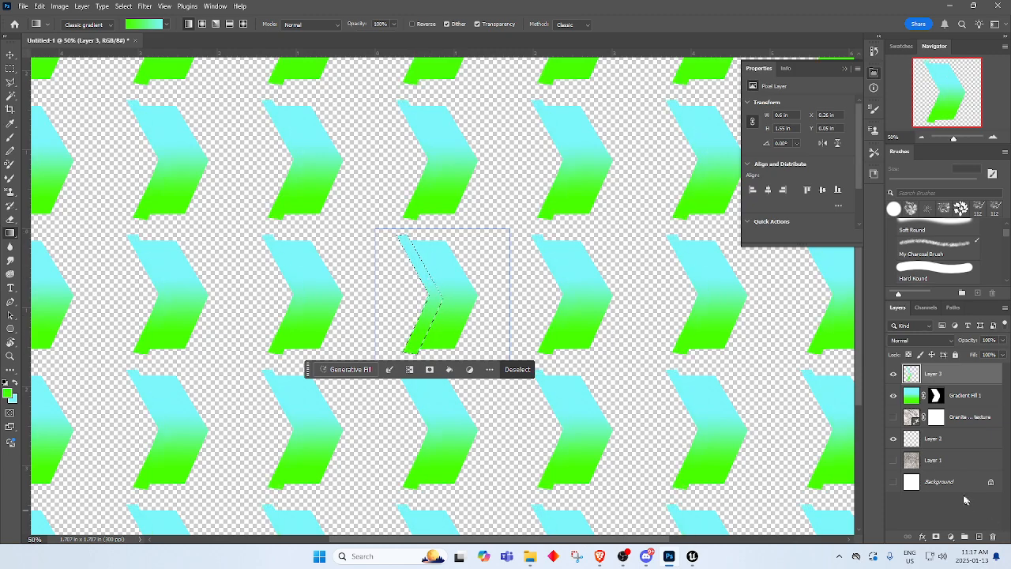
{"action": "left_click", "coordinate": [894, 396]}
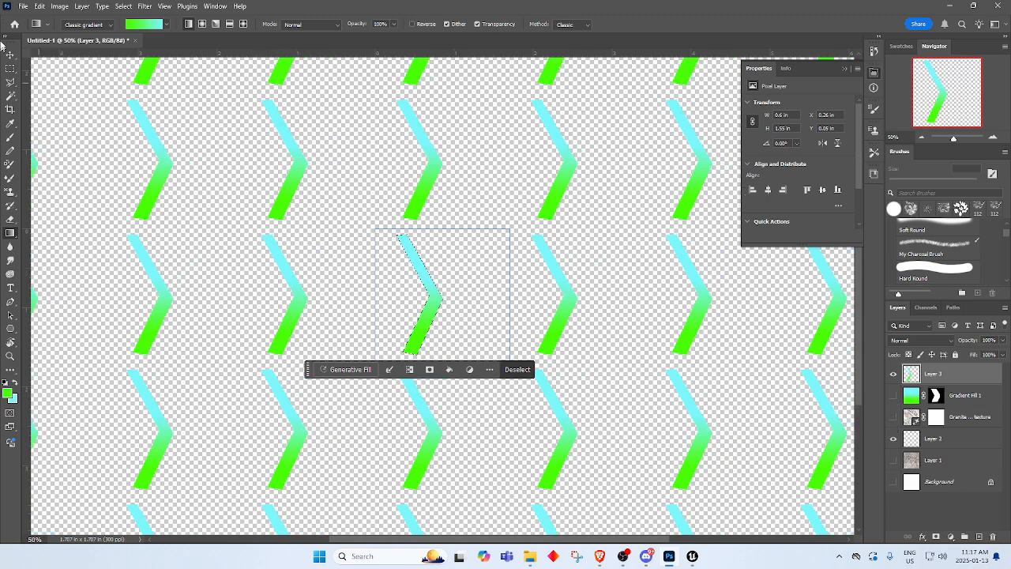
Export the strip as a PNG named T_Arrowback_Emissive into the MyTextures folder.
{"action": "left_click", "coordinate": [24, 6]}
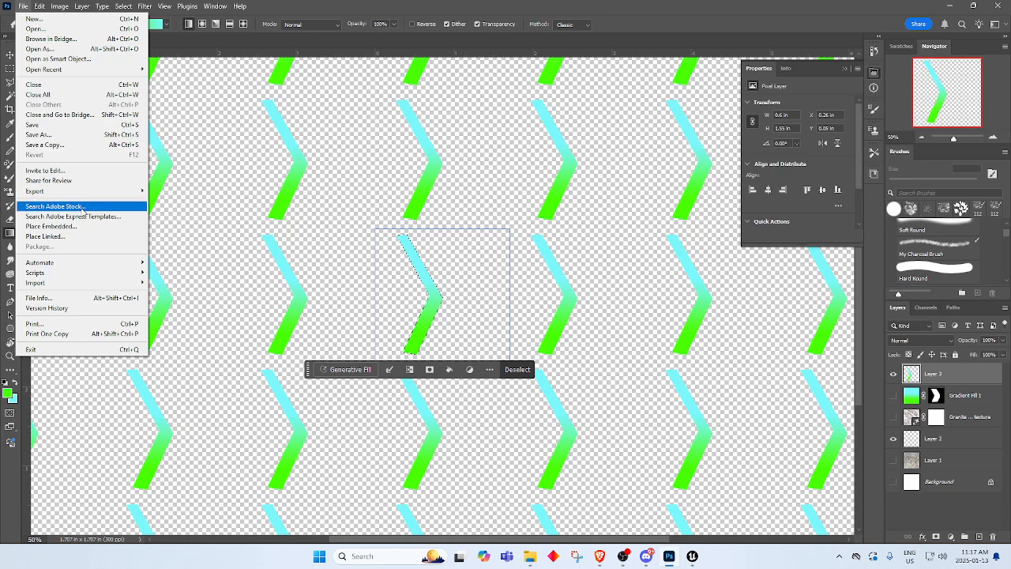
{"action": "mouse_move", "coordinate": [88, 195]}
{"action": "left_click", "coordinate": [184, 191]}
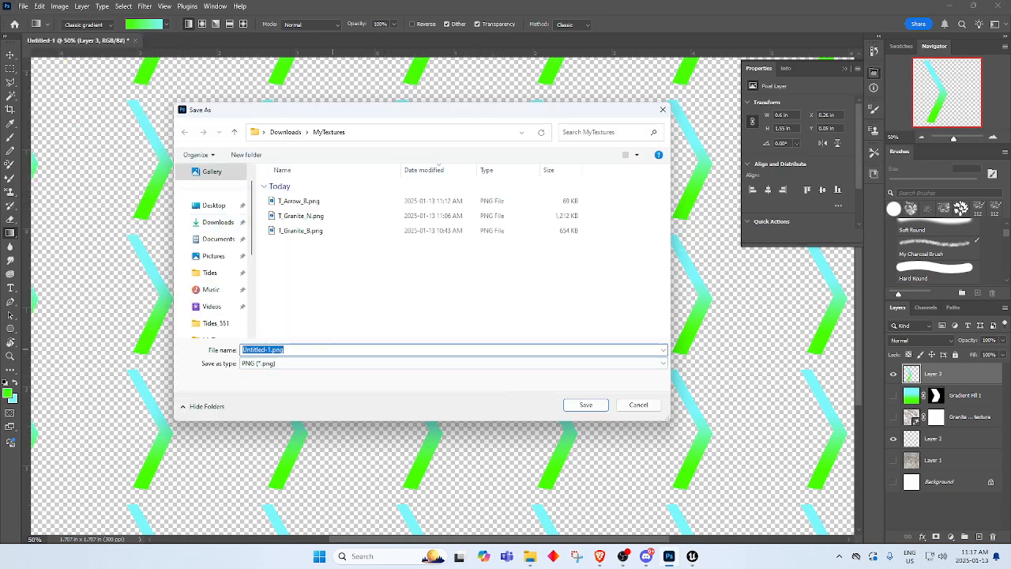
{"action": "type", "text": "T_Arr"}
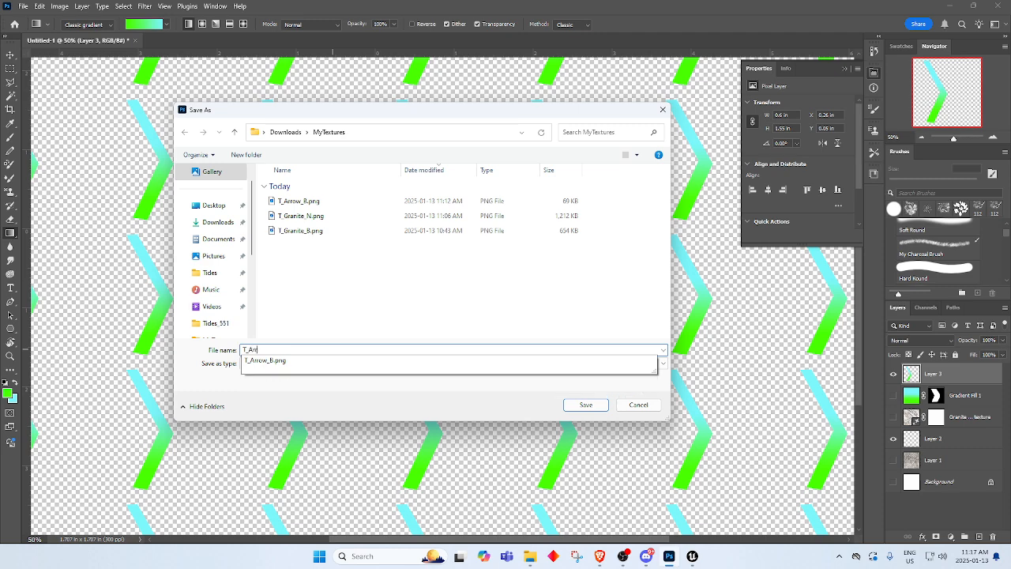
{"action": "type", "text": "owRad"}
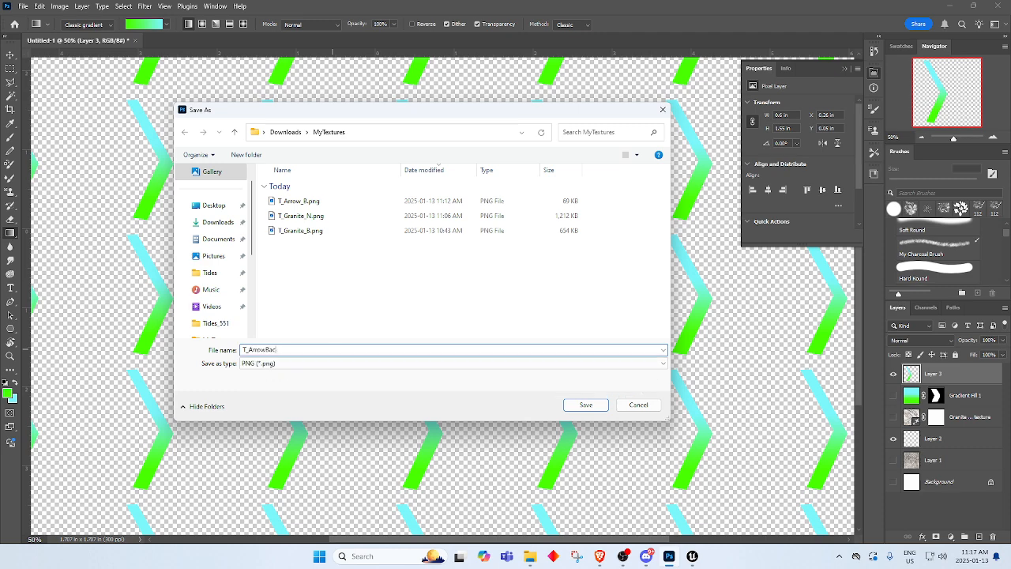
{"action": "key", "text": "BackSpace"}
{"action": "key", "text": "BackSpace"}
{"action": "key", "text": "BackSpace"}
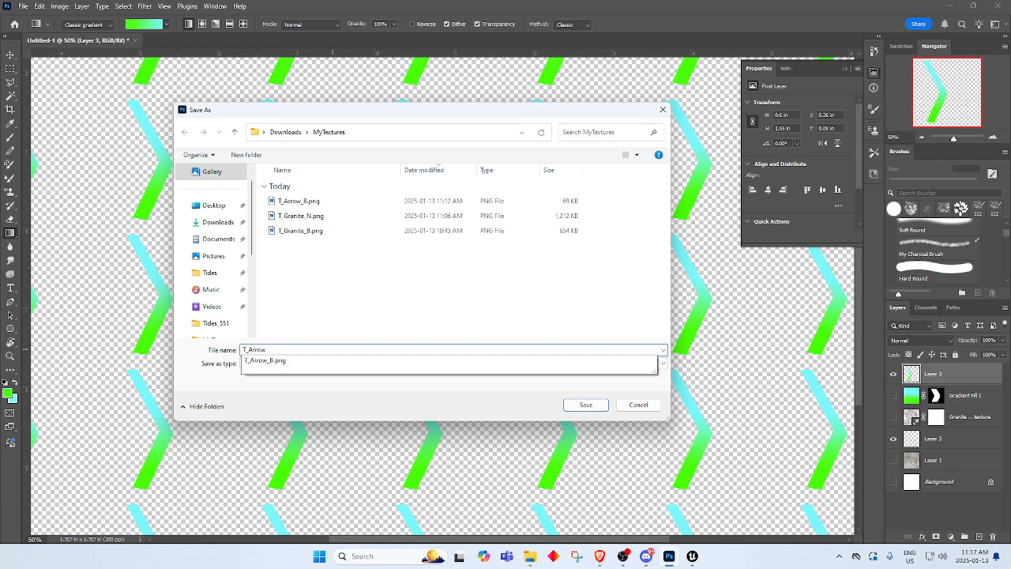
{"action": "type", "text": "back_Emissive"}
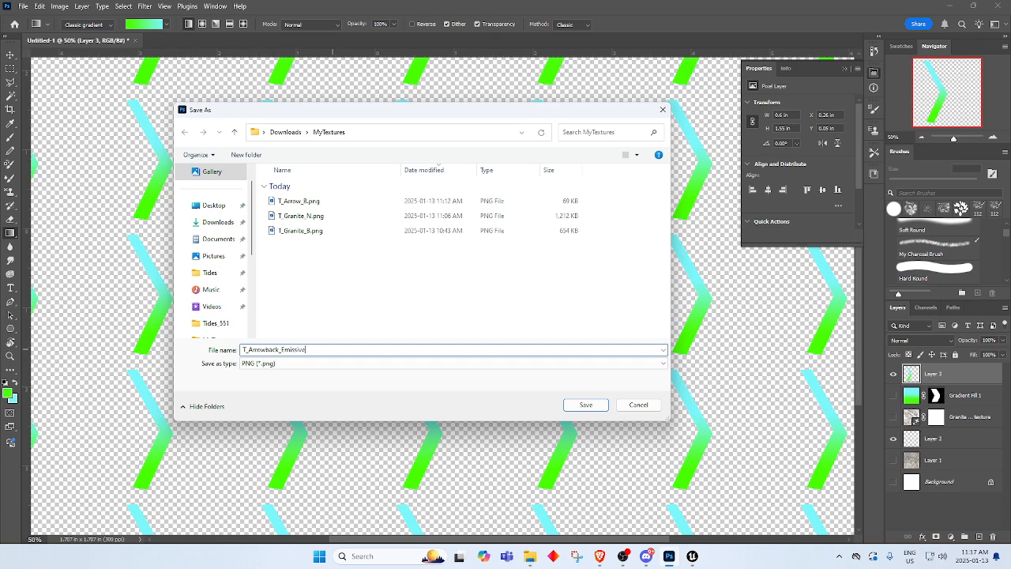
{"action": "key", "text": "Return"}
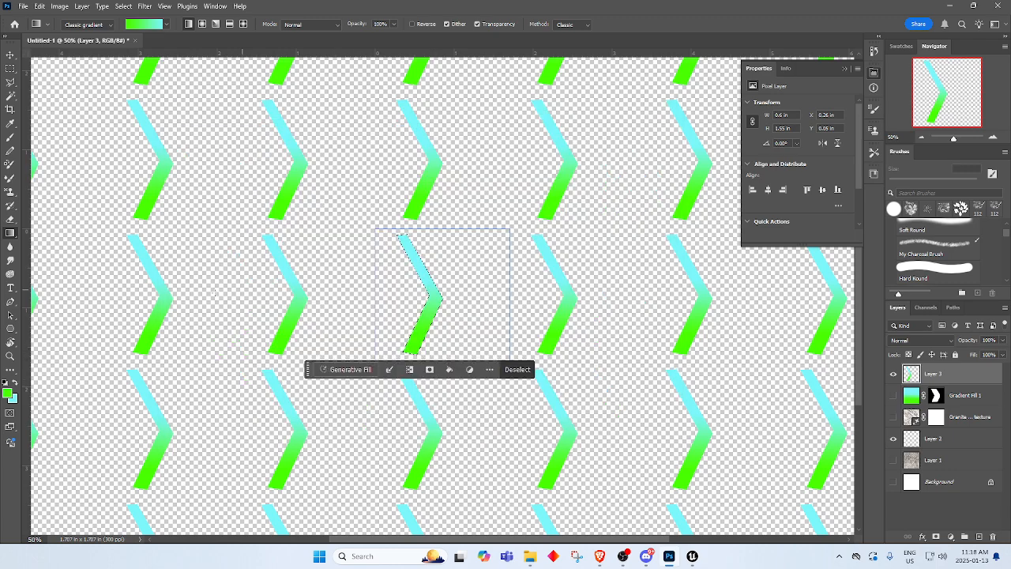
Switch to Unreal Editor and import T_Arrowback_Emissive.png into the MyMaterials content folder from the ThirdPersonMap level.
{"action": "left_click", "coordinate": [952, 4]}
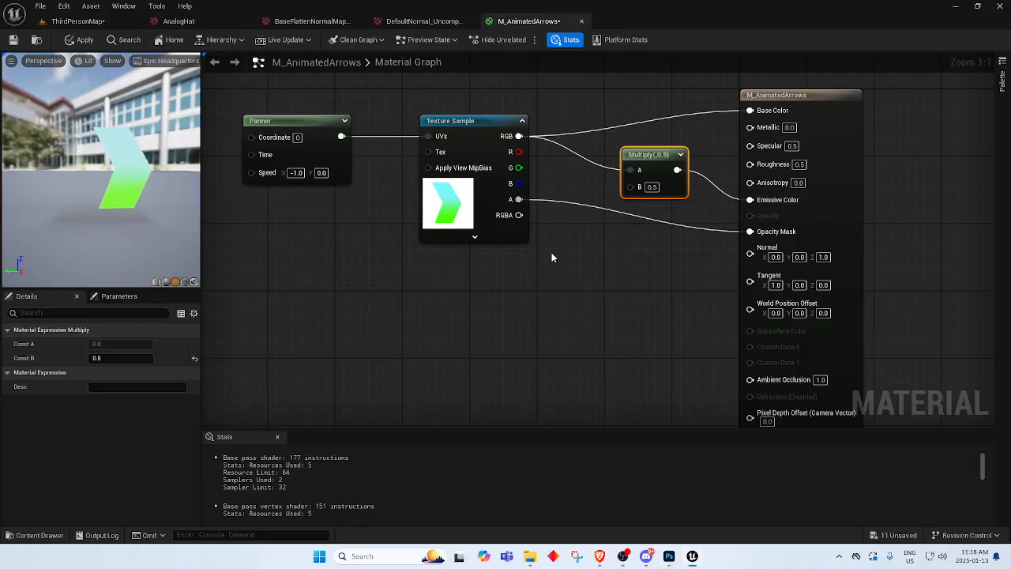
{"action": "left_click", "coordinate": [75, 21]}
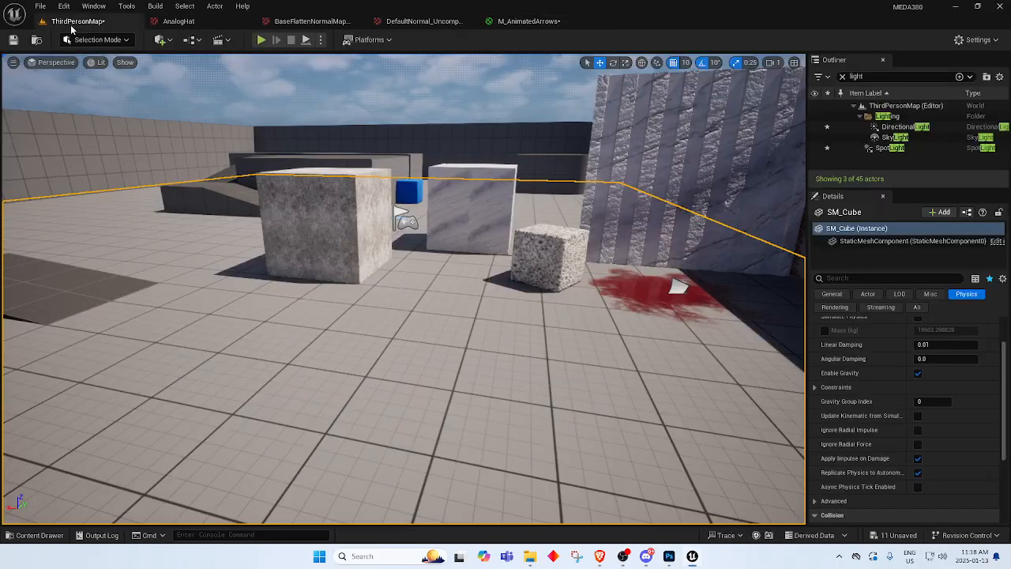
{"action": "left_click", "coordinate": [36, 535]}
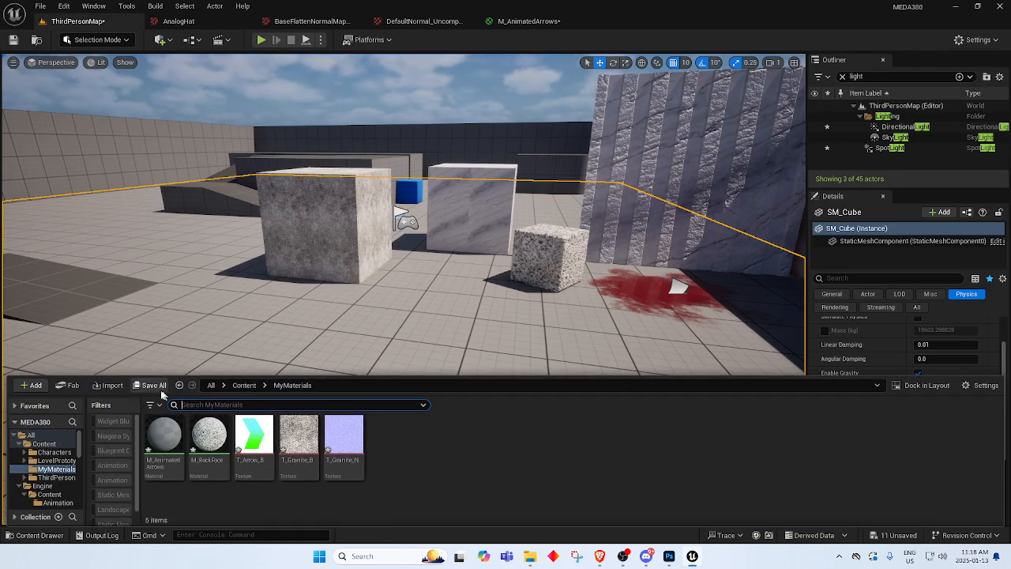
{"action": "left_click", "coordinate": [105, 385]}
{"action": "left_click", "coordinate": [146, 99]}
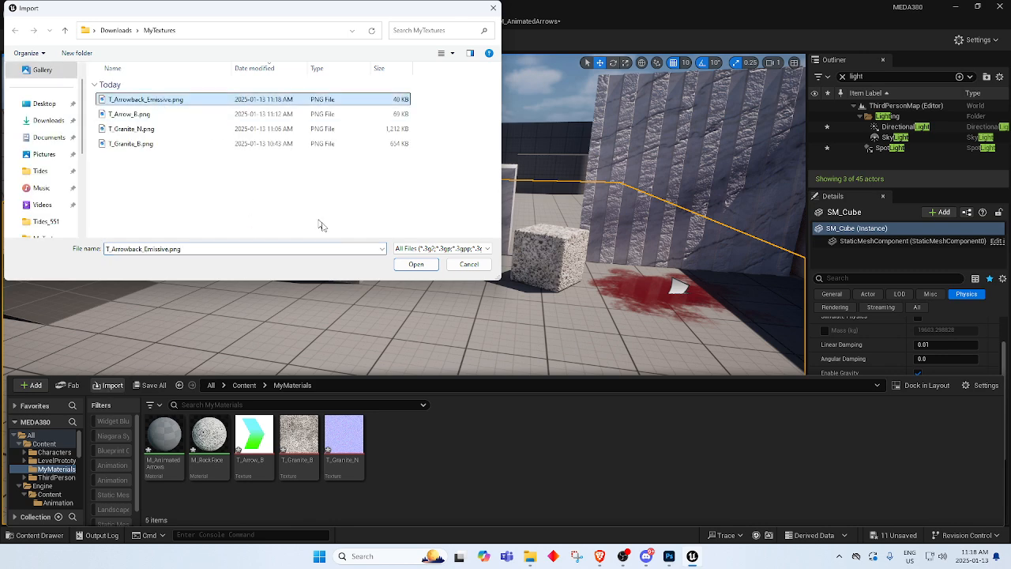
{"action": "left_click", "coordinate": [417, 265]}
Add a second Texture Sample node below the existing one in the M_AnimatedArrows material graph.
{"action": "left_click", "coordinate": [527, 21]}
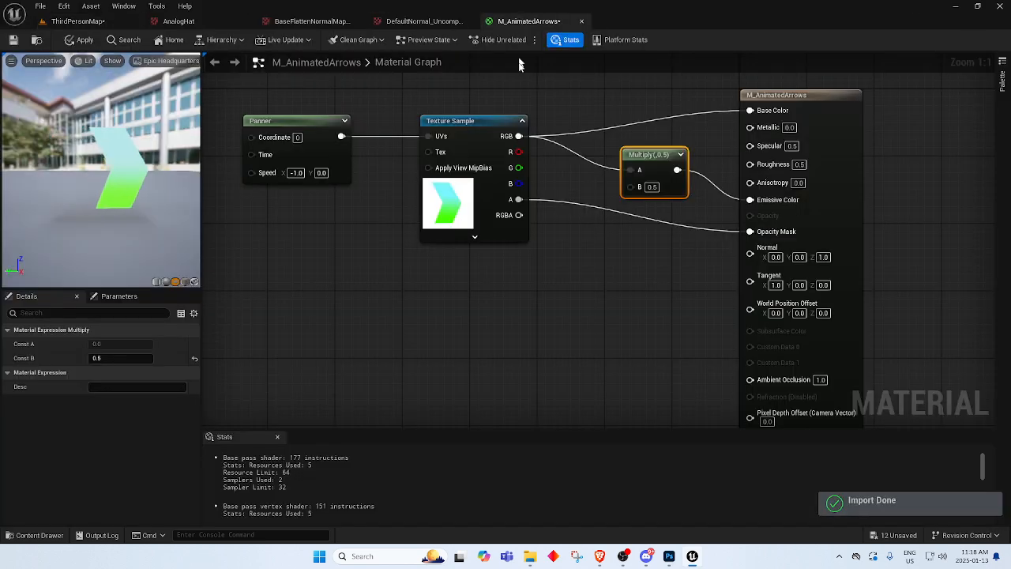
{"action": "right_click", "coordinate": [473, 325]}
{"action": "type", "text": "t"}
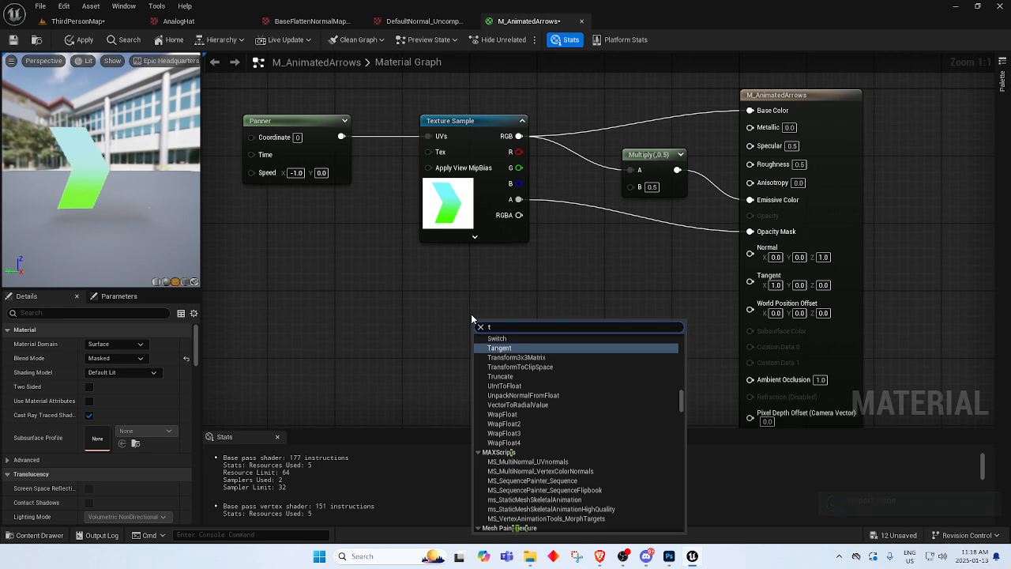
{"action": "type", "text": "exture"}
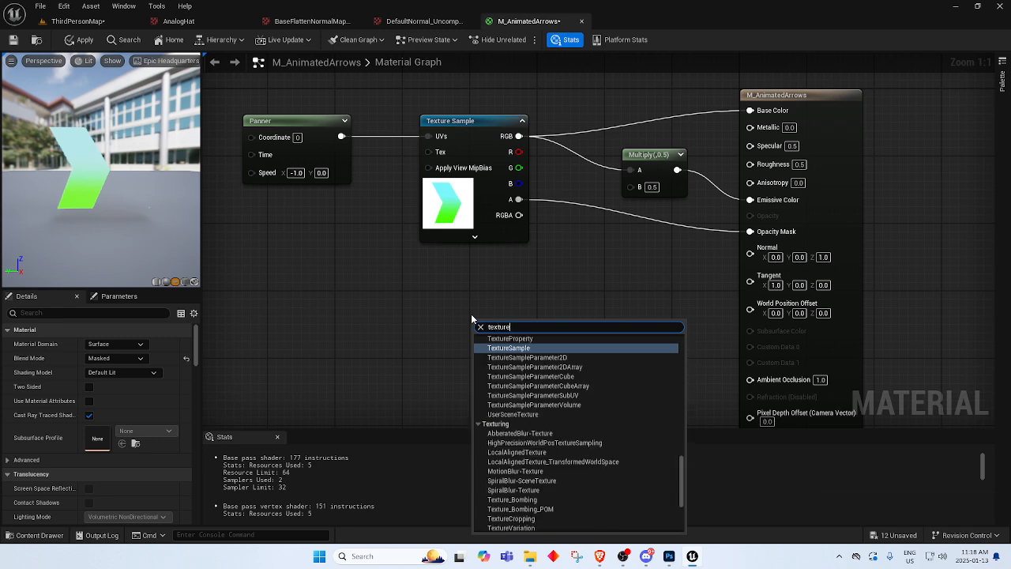
{"action": "key", "text": "Return"}
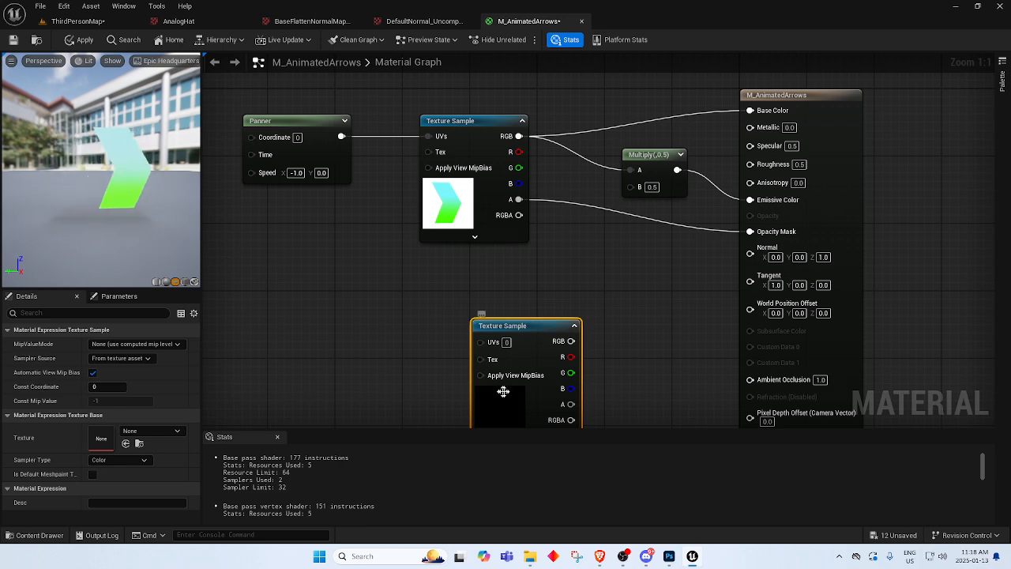
Assign the T_Arrowback_Emissive texture to the new Texture Sample node.
{"action": "left_click", "coordinate": [146, 430]}
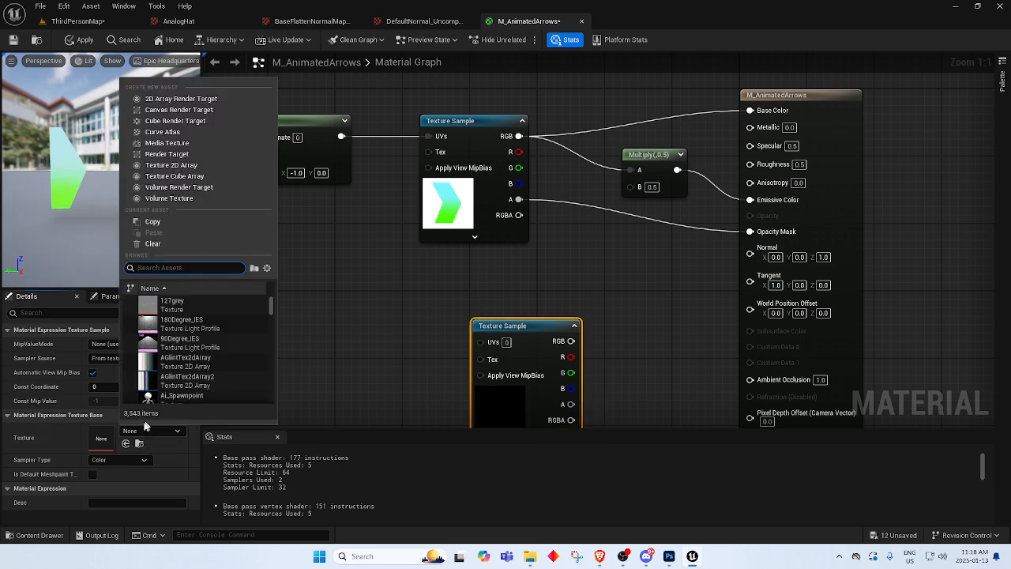
{"action": "type", "text": "T-arro"}
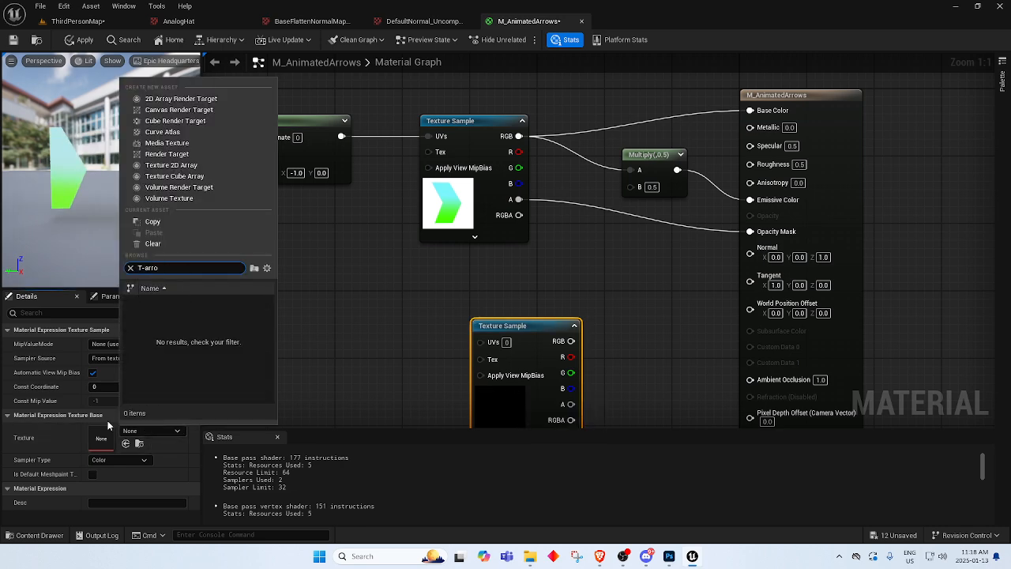
{"action": "type", "text": "_a"}
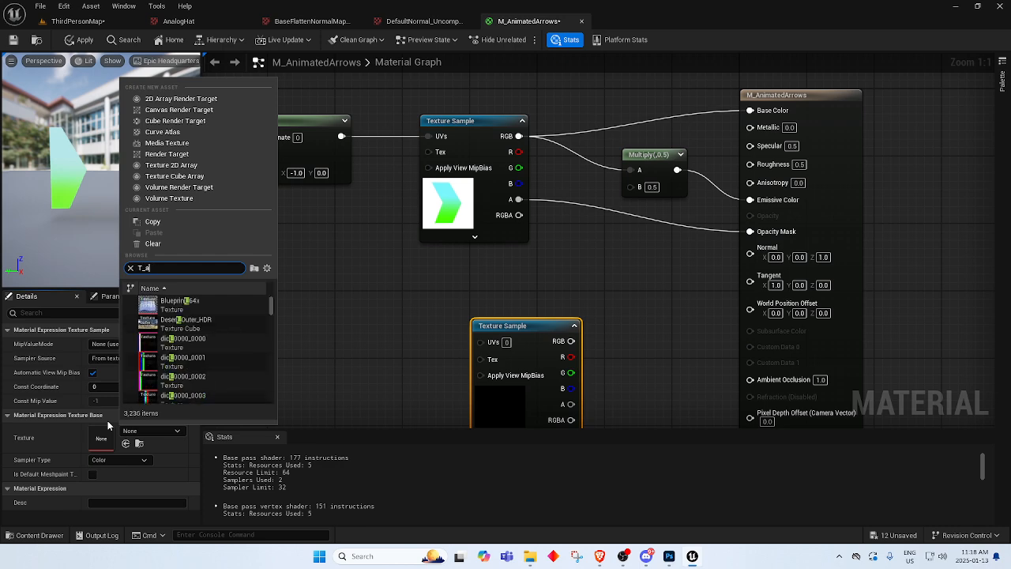
{"action": "left_click", "coordinate": [192, 320]}
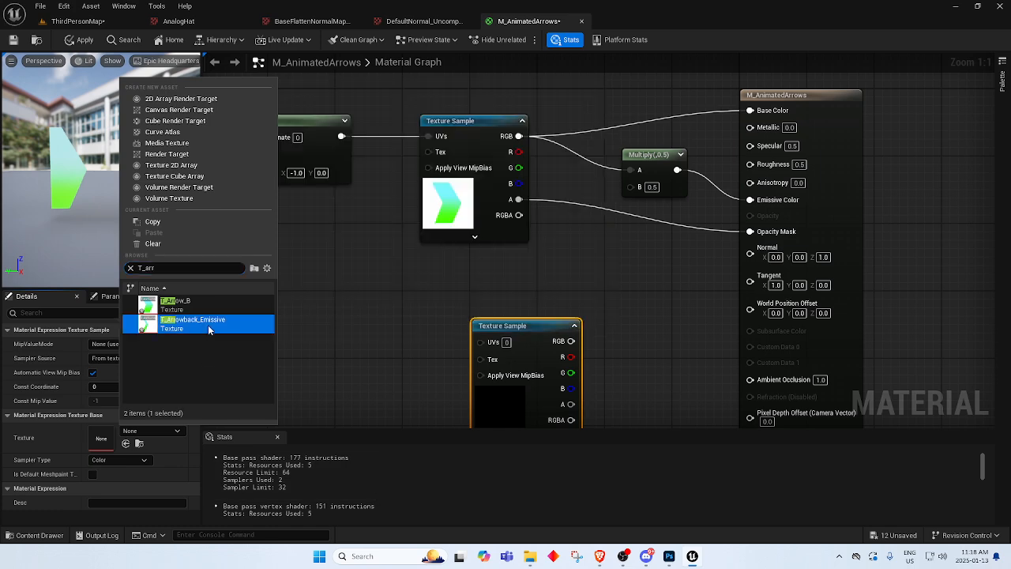
{"action": "right_click_drag", "start_coordinate": [271, 382], "coordinate": [306, 302]}
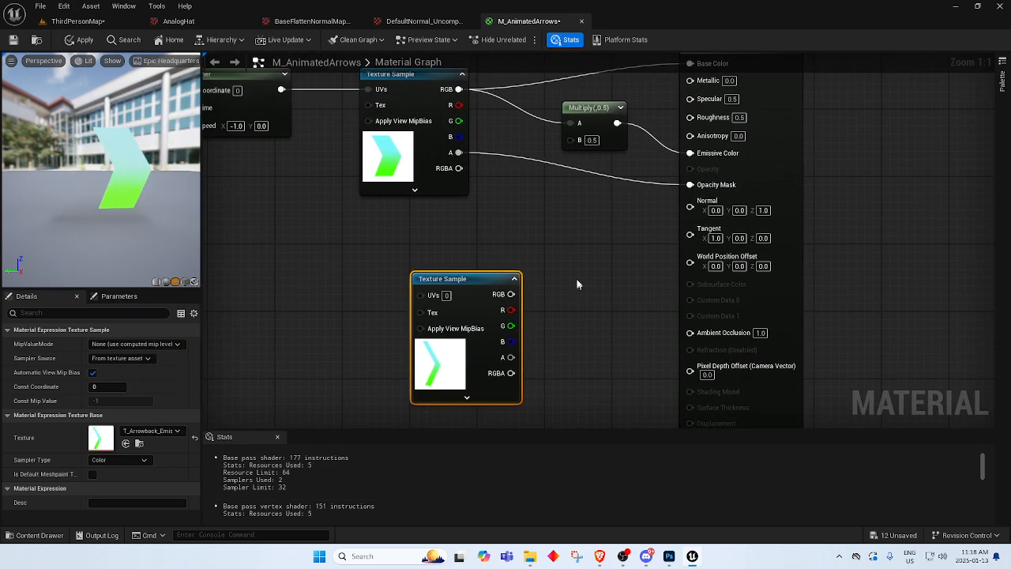
Connect the new Texture Sample's RGB output to Emissive Color and the Panner's output to its UVs.
{"action": "right_click_drag", "start_coordinate": [580, 282], "coordinate": [599, 321]}
{"action": "left_click_drag", "start_coordinate": [541, 337], "coordinate": [718, 196]}
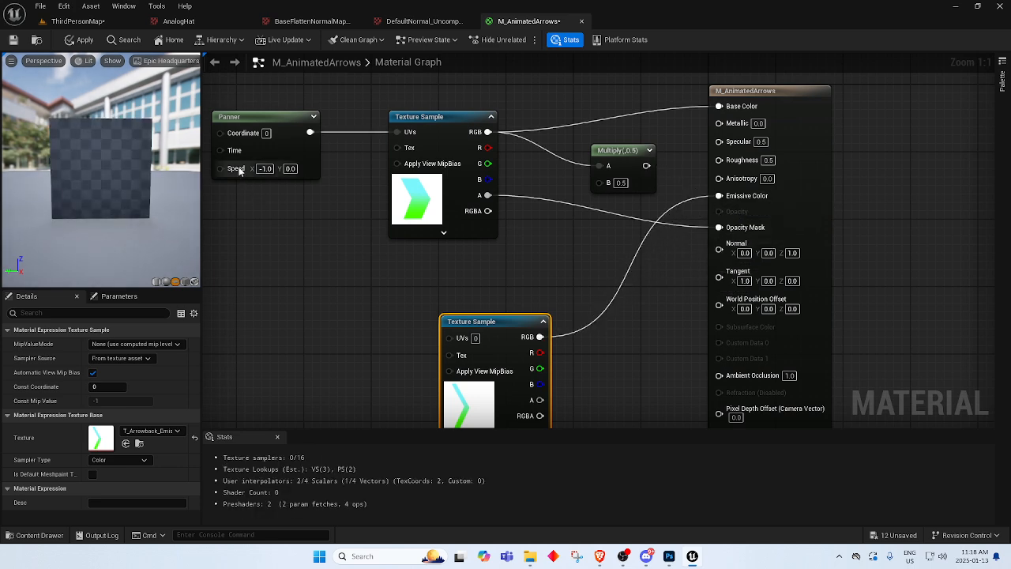
{"action": "left_click_drag", "start_coordinate": [310, 132], "coordinate": [451, 337]}
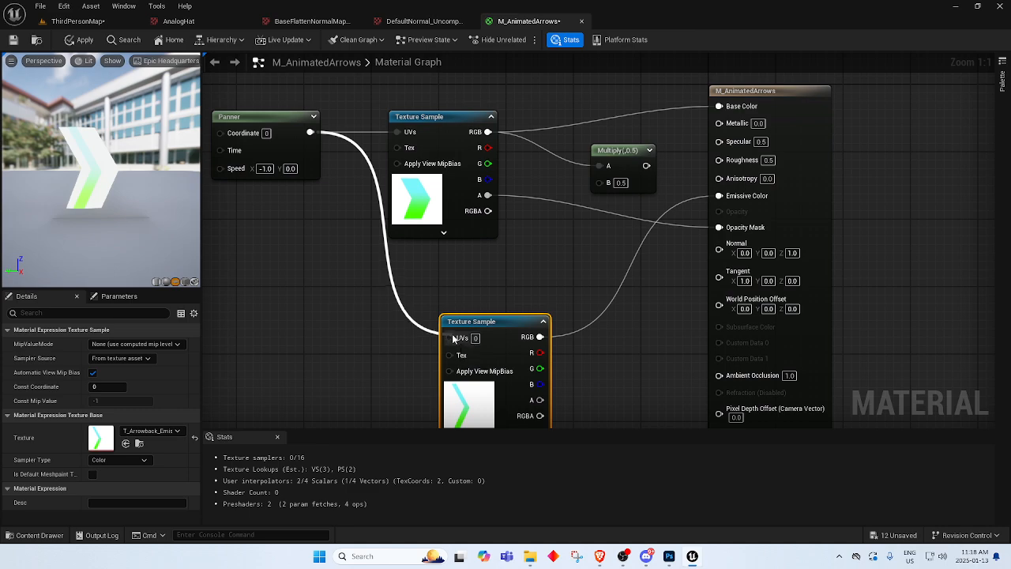
{"action": "left_click", "coordinate": [568, 254]}
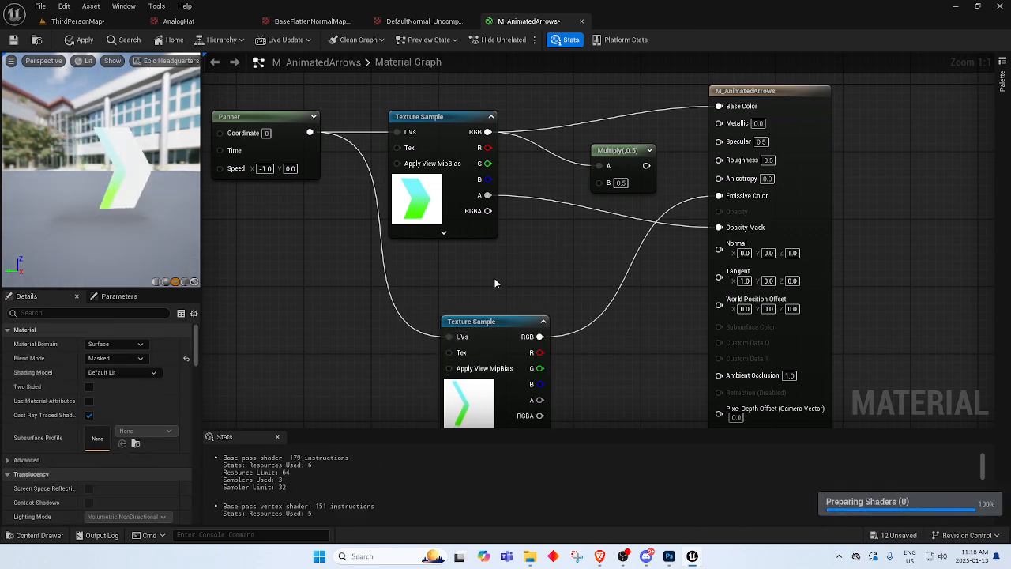
{"action": "right_click_drag", "start_coordinate": [495, 263], "coordinate": [487, 242]}
{"action": "left_click_drag", "start_coordinate": [510, 391], "coordinate": [576, 229]}
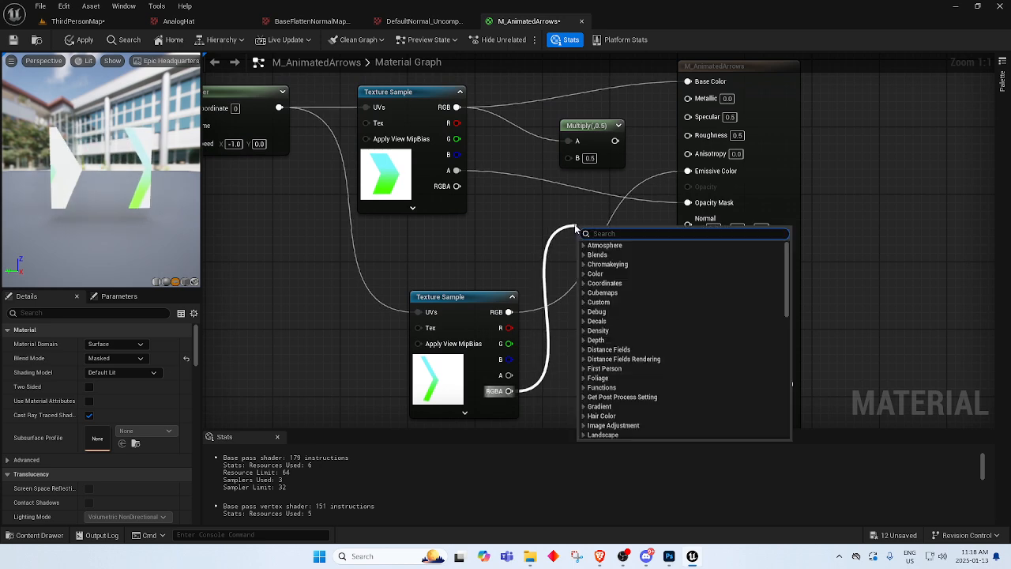
{"action": "key", "text": "Escape"}
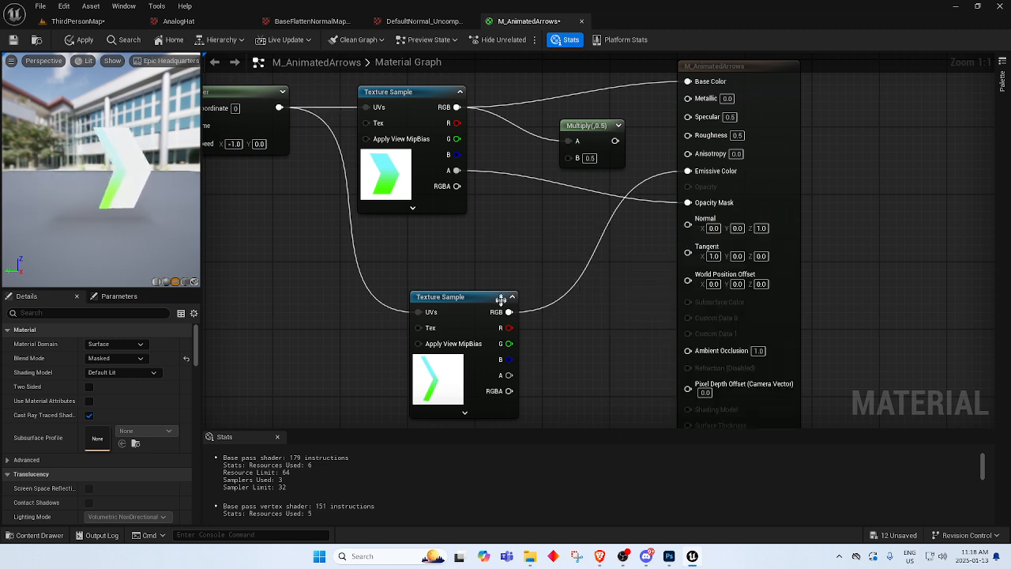
{"action": "left_click_drag", "start_coordinate": [509, 390], "coordinate": [543, 246]}
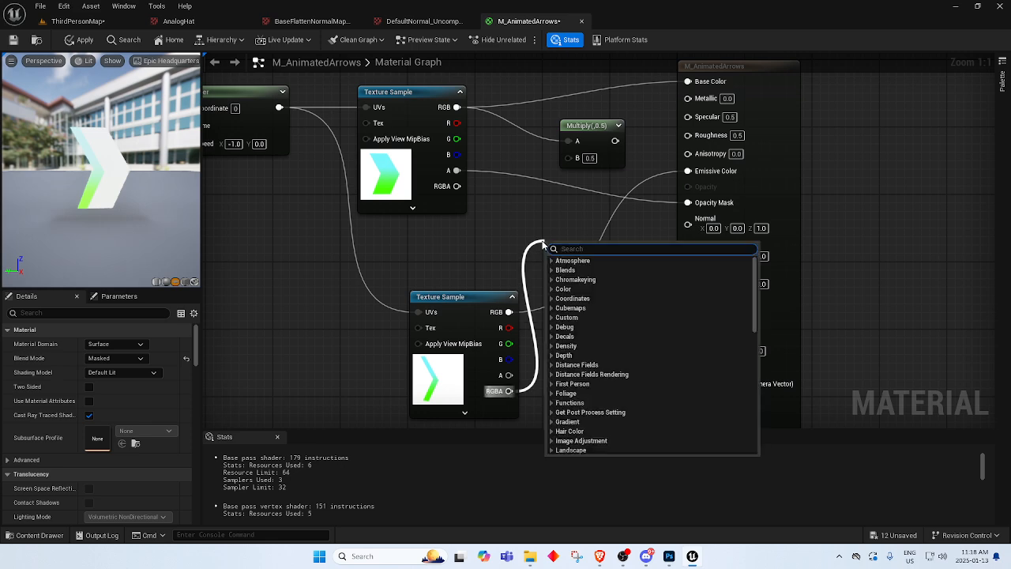
{"action": "left_click", "coordinate": [510, 375]}
Add a Blend_Difference node with its Blend input fed by the strip texture's alpha output.
{"action": "left_click_drag", "start_coordinate": [510, 375], "coordinate": [556, 222]}
{"action": "type", "text": "blend"}
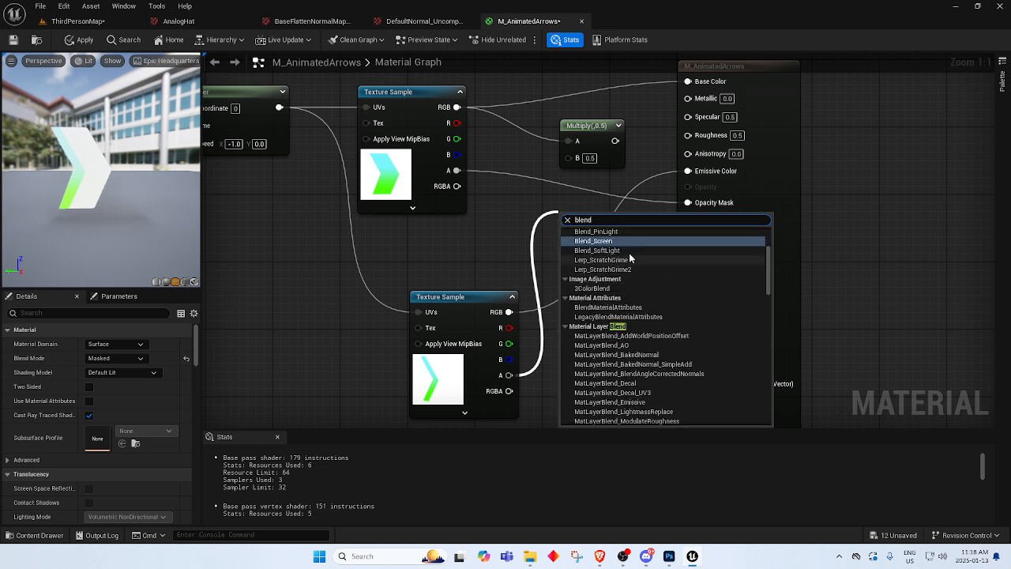
{"action": "scroll", "coordinate": [644, 276], "scroll_direction": "up", "scroll_amount": 2}
{"action": "scroll", "coordinate": [649, 283], "scroll_direction": "up", "scroll_amount": 3}
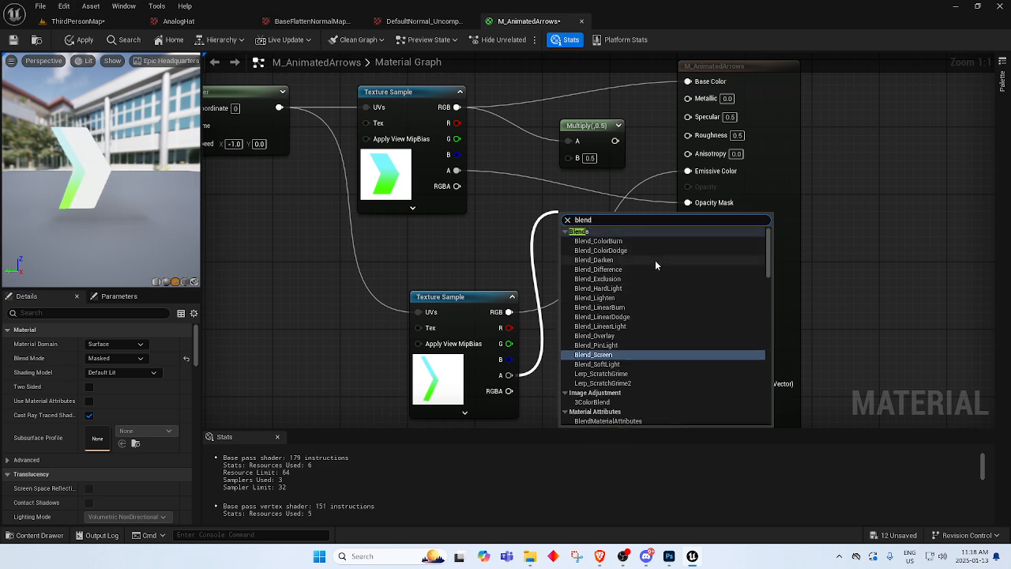
{"action": "left_click", "coordinate": [656, 267]}
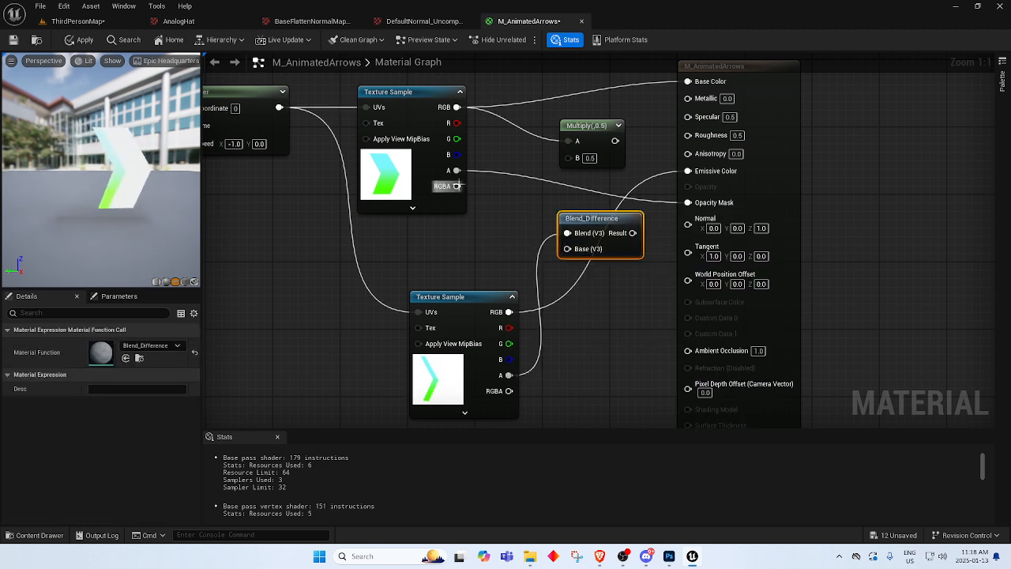
Try feeding the full arrow texture's alpha into Blend_Difference's Base input and its Result into Opacity Mask.
{"action": "left_click_drag", "start_coordinate": [457, 187], "coordinate": [567, 249]}
{"action": "left_click", "coordinate": [486, 161]}
{"action": "left_click_drag", "start_coordinate": [632, 233], "coordinate": [687, 203]}
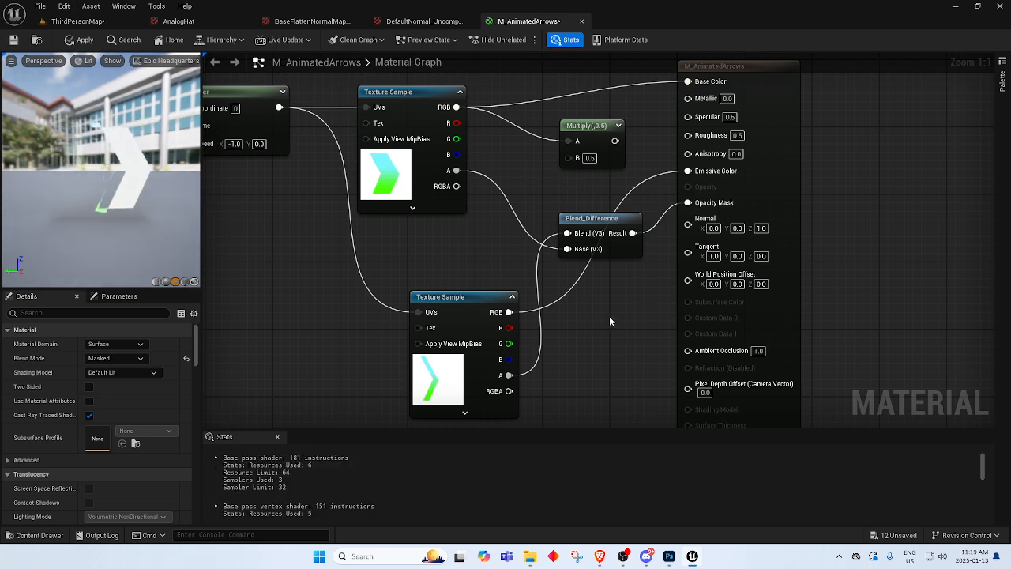
Delete the Blend_Difference node and reconnect the full arrow texture's alpha output directly to Opacity Mask.
{"action": "left_click", "coordinate": [604, 219]}
{"action": "key", "text": "Delete"}
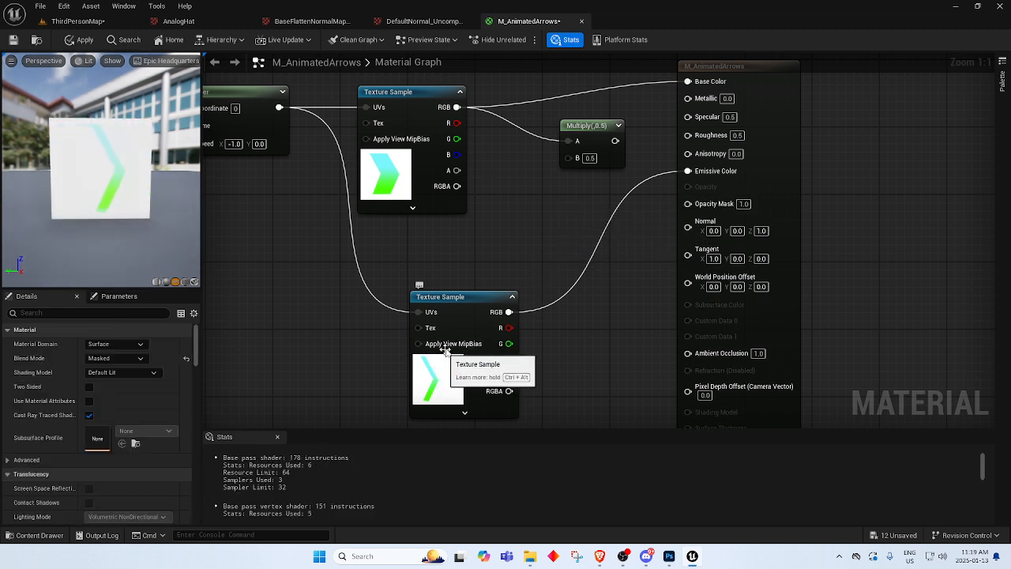
{"action": "left_click_drag", "start_coordinate": [457, 169], "coordinate": [686, 204]}
{"action": "right_click_drag", "start_coordinate": [512, 229], "coordinate": [553, 233]}
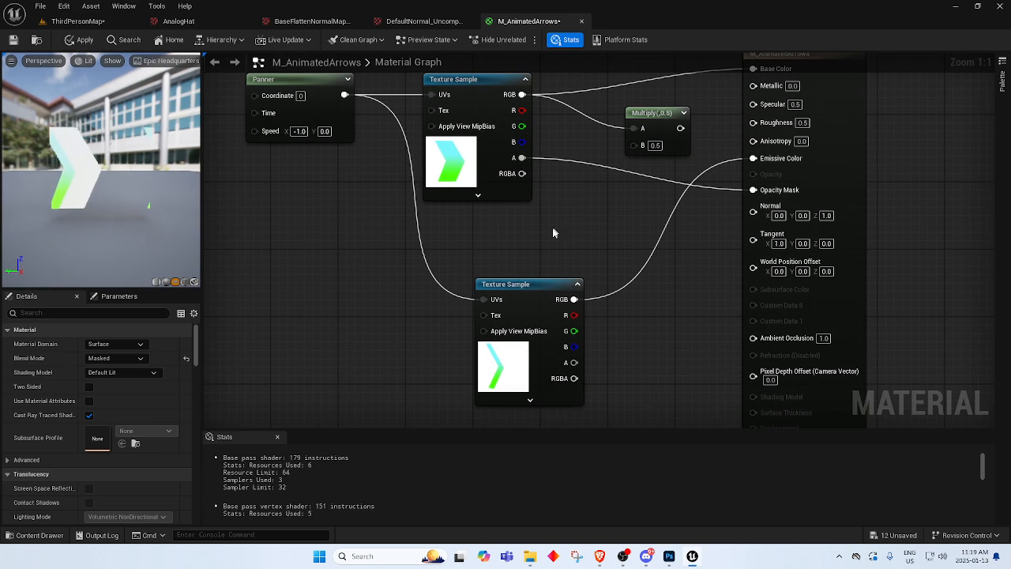
Try multiplying the strip texture's alpha by the full arrow texture's alpha and feeding the product into Opacity Mask.
{"action": "left_click", "coordinate": [512, 362]}
{"action": "left_click", "coordinate": [466, 160]}
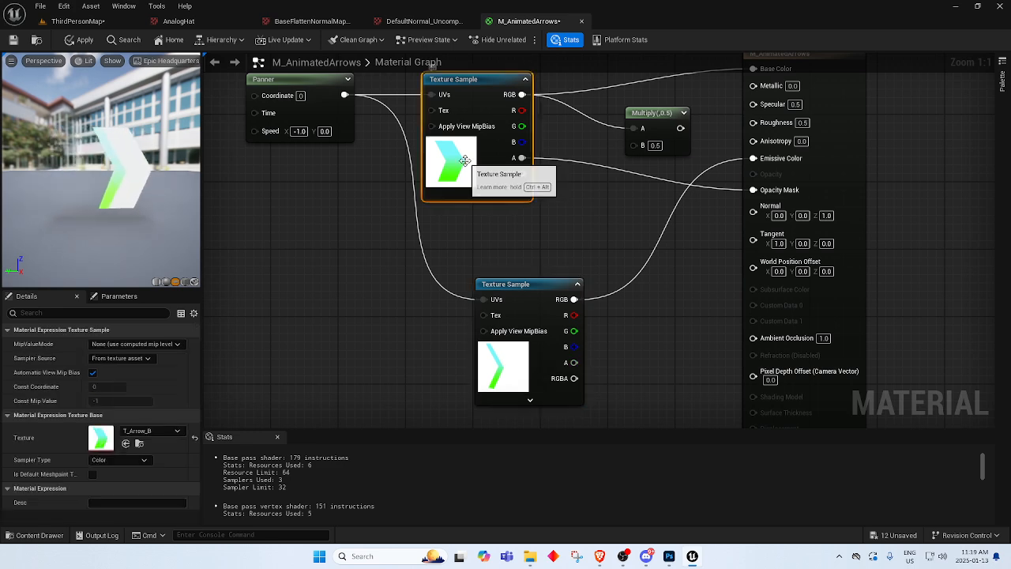
{"action": "left_click", "coordinate": [510, 364]}
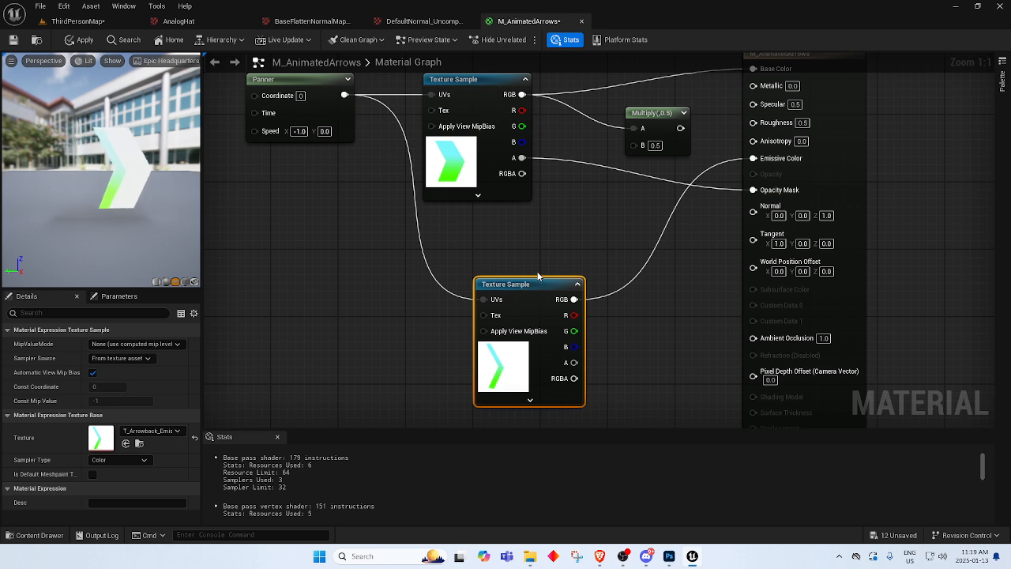
{"action": "left_click_drag", "start_coordinate": [528, 286], "coordinate": [469, 273]}
{"action": "left_click_drag", "start_coordinate": [514, 351], "coordinate": [593, 276]}
{"action": "type", "text": "mul"}
{"action": "key", "text": "Return"}
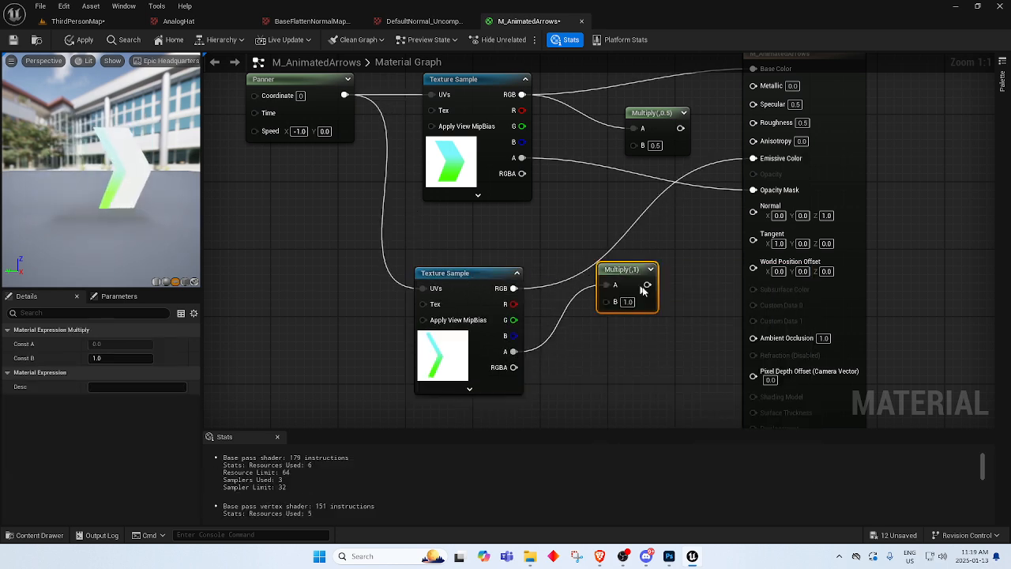
{"action": "left_click_drag", "start_coordinate": [521, 158], "coordinate": [753, 190]}
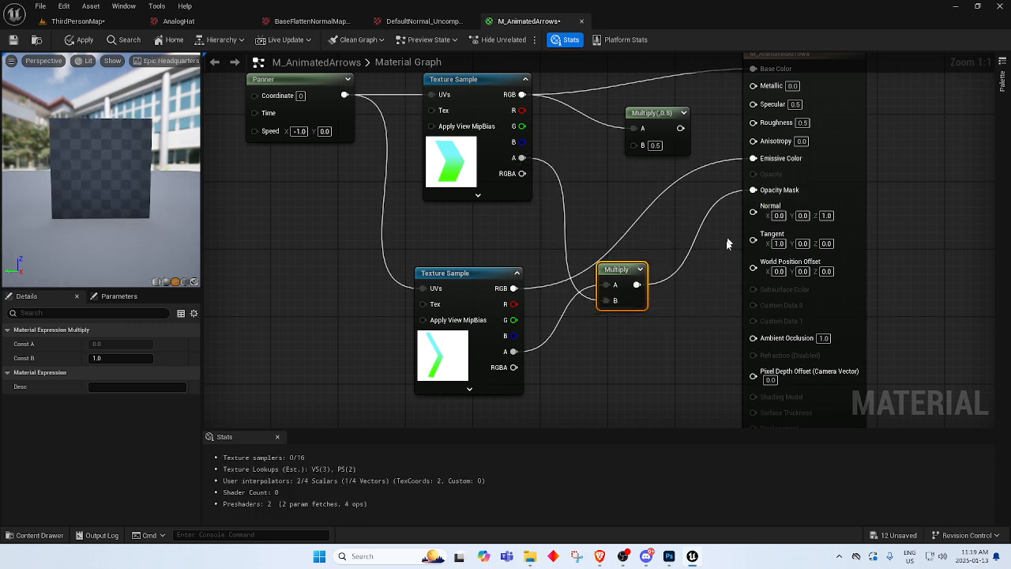
{"action": "left_click", "coordinate": [672, 361]}
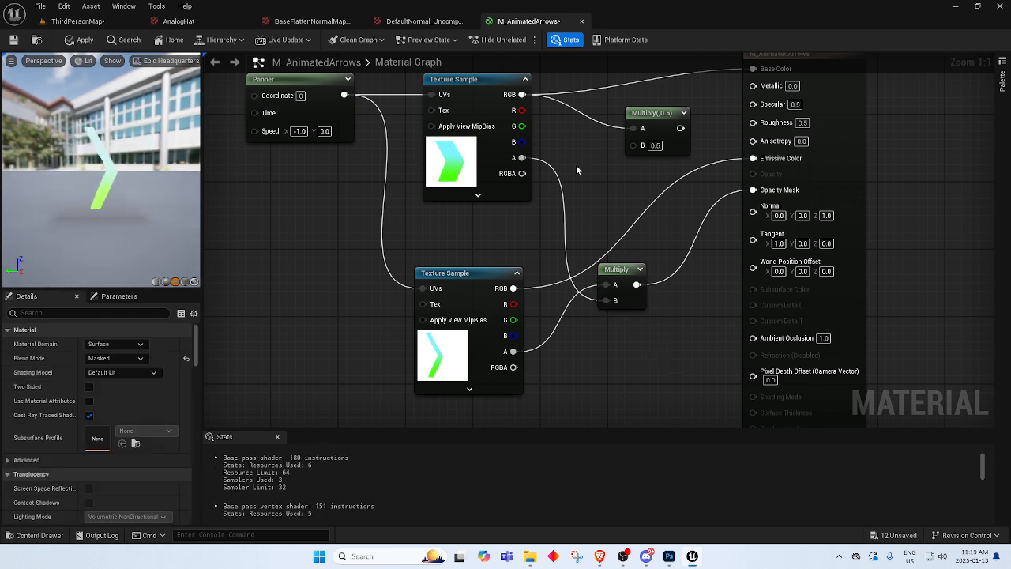
Delete the strip Texture Sample together with the Multiply node beside it.
{"action": "left_click_drag", "start_coordinate": [635, 390], "coordinate": [513, 303]}
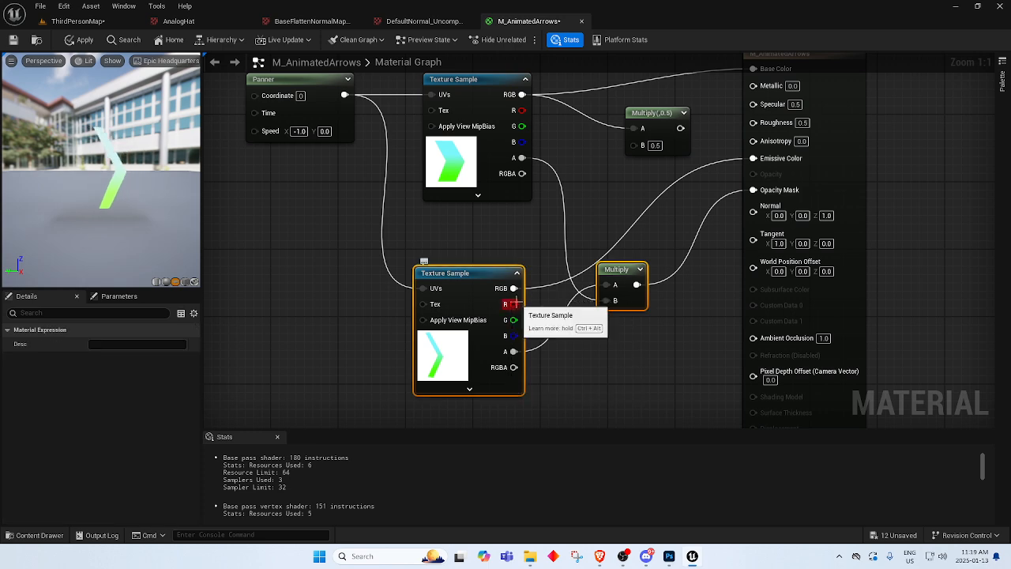
{"action": "key", "text": "Delete"}
{"action": "right_click_drag", "start_coordinate": [518, 308], "coordinate": [520, 386]}
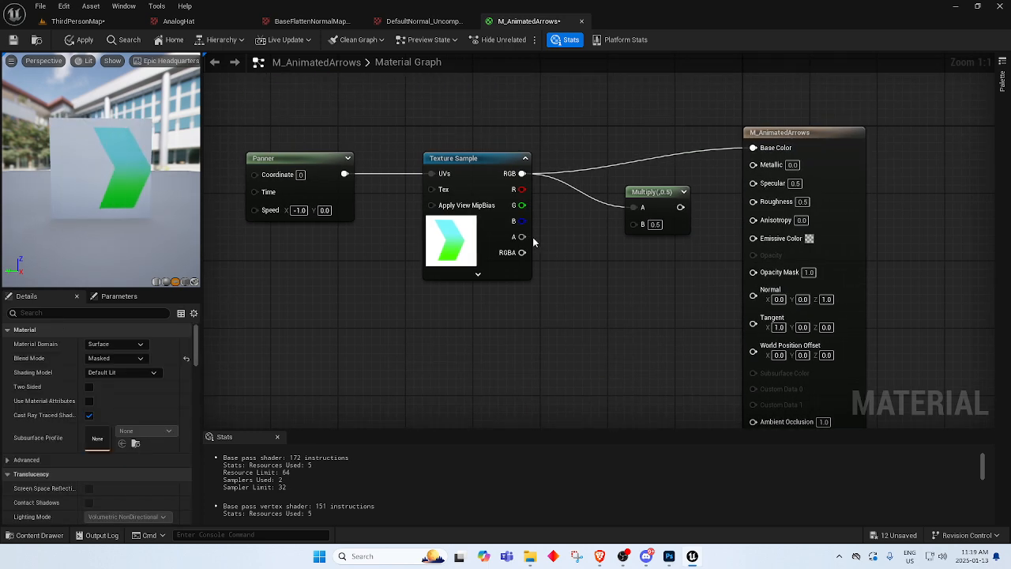
Connect the arrow texture's alpha output to Opacity Mask and its RGB output to Emissive Color.
{"action": "left_click_drag", "start_coordinate": [523, 237], "coordinate": [753, 272]}
{"action": "left_click_drag", "start_coordinate": [521, 173], "coordinate": [755, 237]}
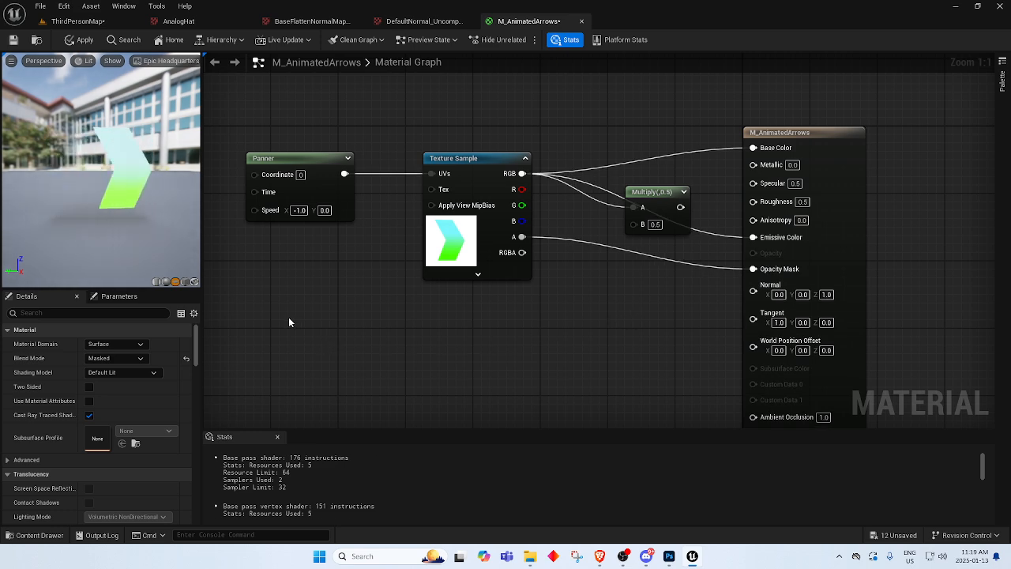
{"action": "right_click_drag", "start_coordinate": [452, 339], "coordinate": [452, 311]}
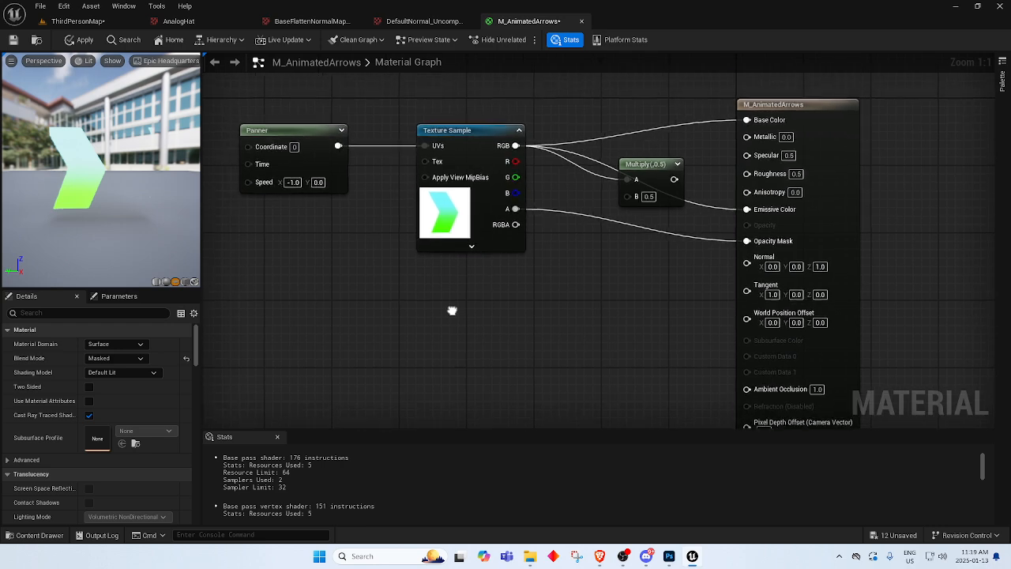
Delete the leftover Multiply(,0.5) node and apply the M_AnimatedArrows material changes.
{"action": "left_click", "coordinate": [651, 181]}
{"action": "key", "text": "Delete"}
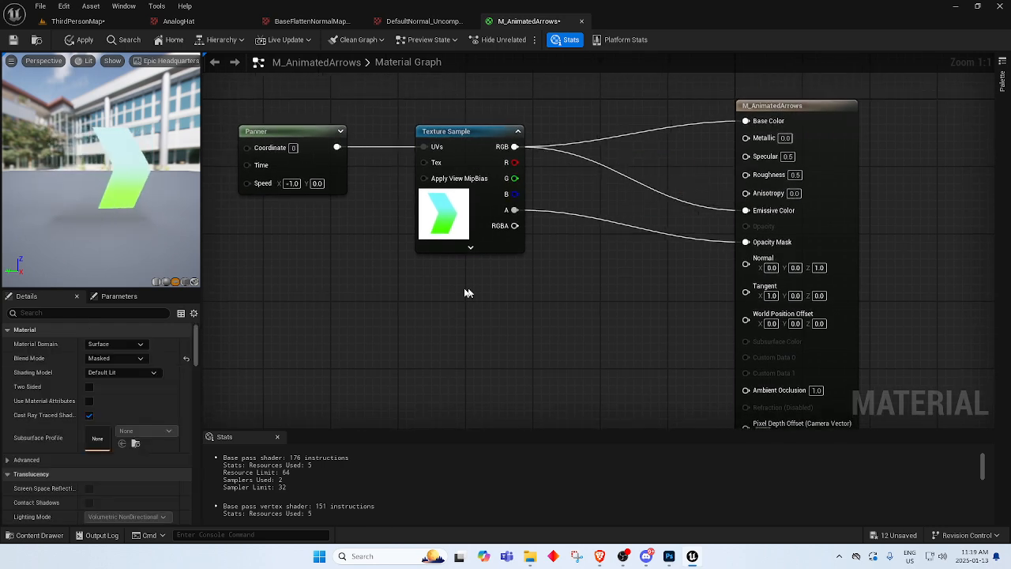
{"action": "left_click", "coordinate": [79, 39]}
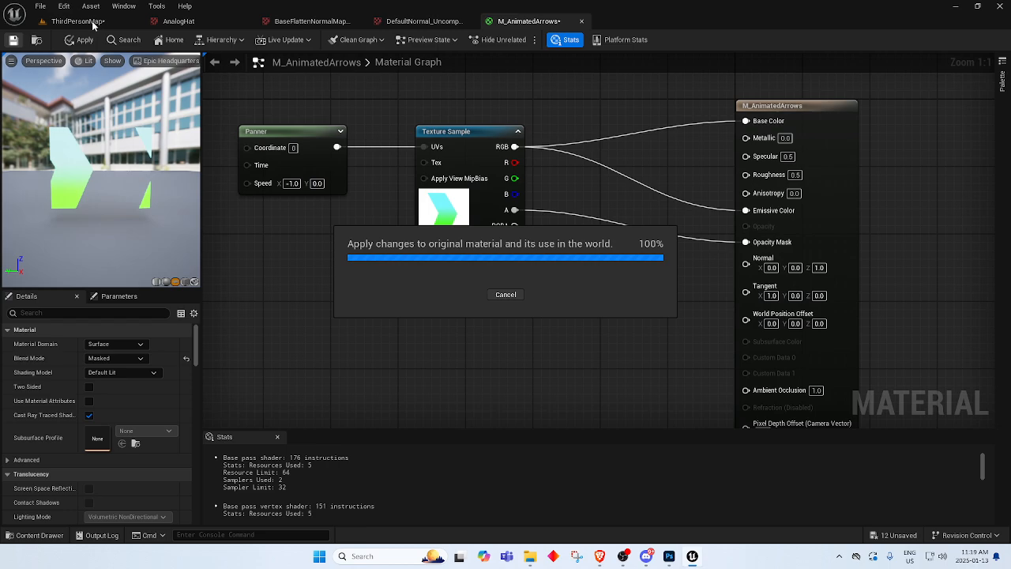
In ThirdPersonMap, place a Cylinder geometry brush on the open floor using the M_AnimatedArrows material.
{"action": "left_click", "coordinate": [92, 23]}
{"action": "left_click", "coordinate": [40, 535]}
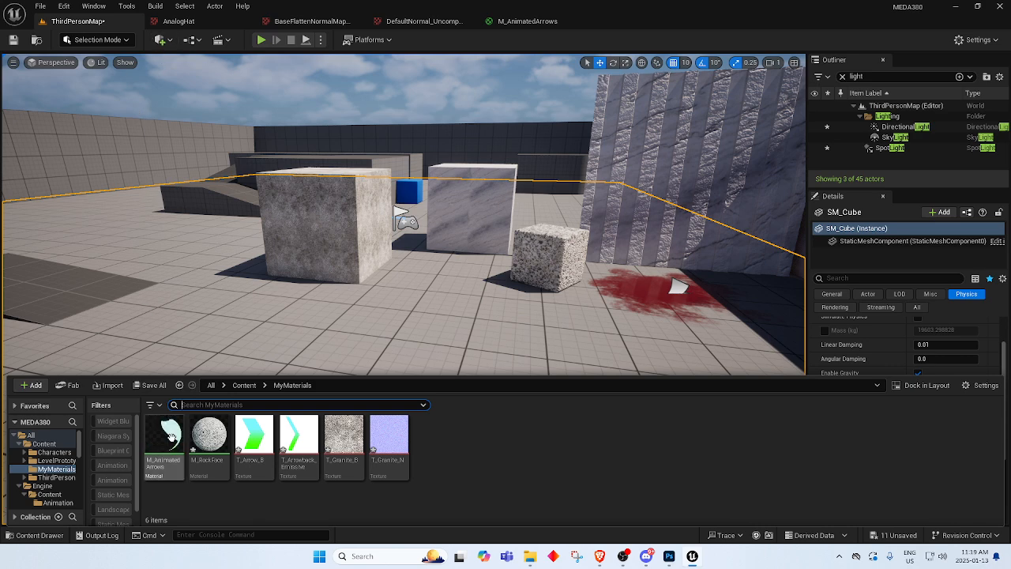
{"action": "left_click", "coordinate": [171, 42]}
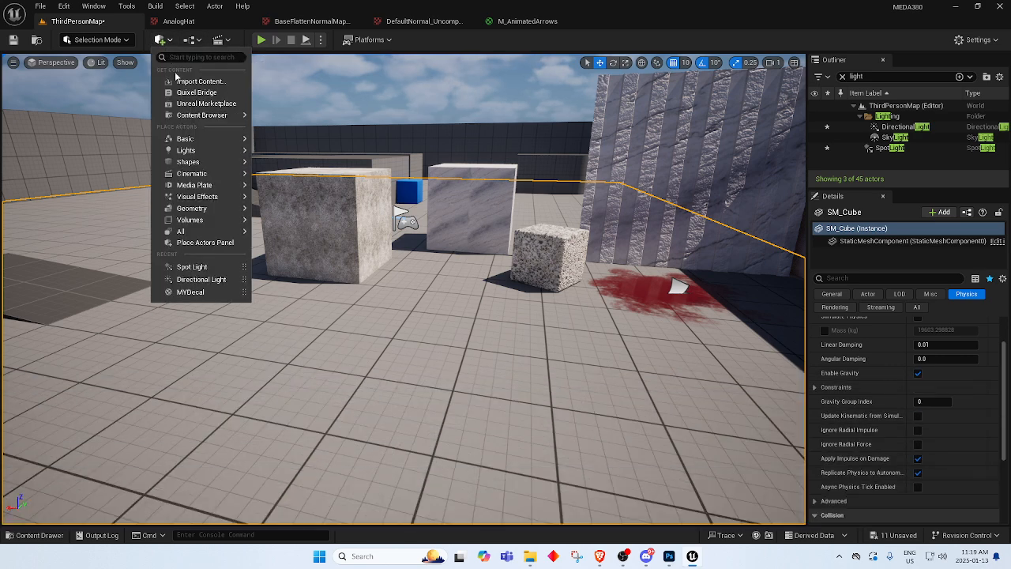
{"action": "mouse_move", "coordinate": [207, 209]}
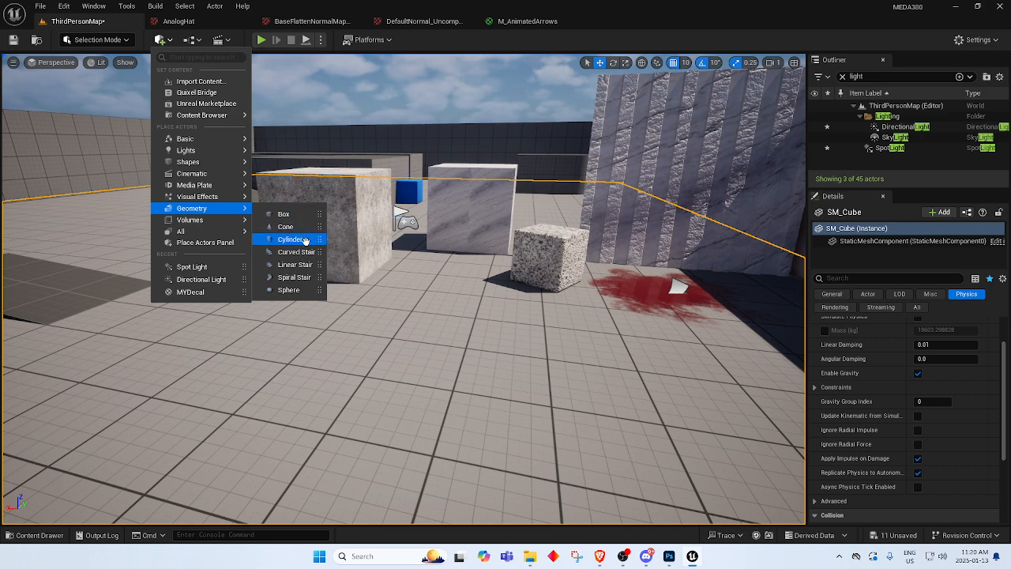
{"action": "mouse_move", "coordinate": [305, 240]}
{"action": "left_mouse_down"}
{"action": "mouse_move", "coordinate": [226, 335]}
{"action": "mouse_move", "coordinate": [153, 321]}
{"action": "left_mouse_up"}
{"action": "key", "text": "f"}
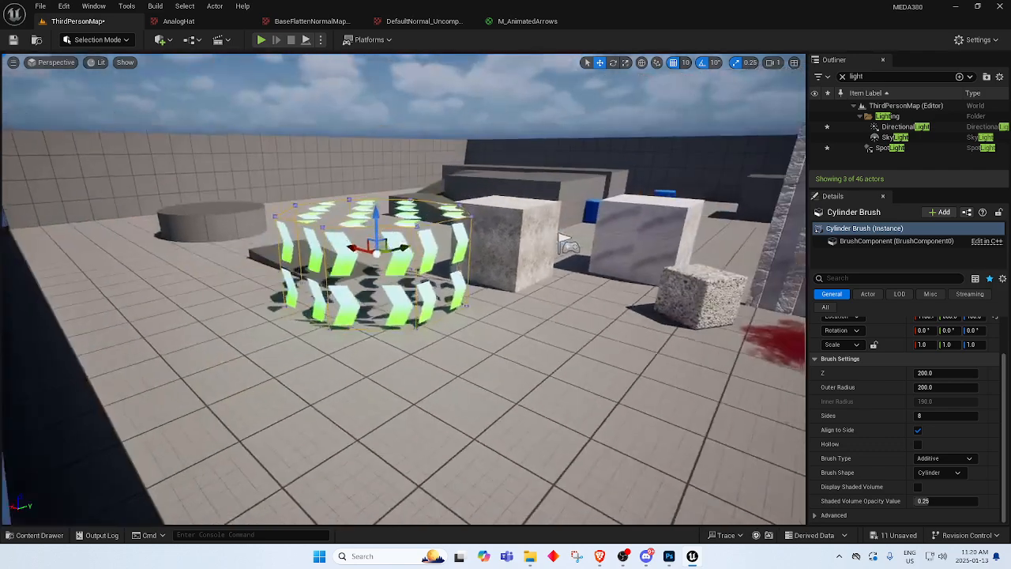
Raise the cylinder brush and stretch it vertically to a Z scale of 1.5.
{"action": "mouse_move", "coordinate": [348, 204]}
{"action": "left_mouse_down"}
{"action": "mouse_move", "coordinate": [350, 89]}
{"action": "mouse_move", "coordinate": [351, 182]}
{"action": "left_mouse_up"}
{"action": "key", "text": "e"}
{"action": "key", "text": "r"}
{"action": "key", "text": "w"}
{"action": "key", "text": "w"}
{"action": "right_click_drag", "start_coordinate": [351, 182], "coordinate": [351, 185]}
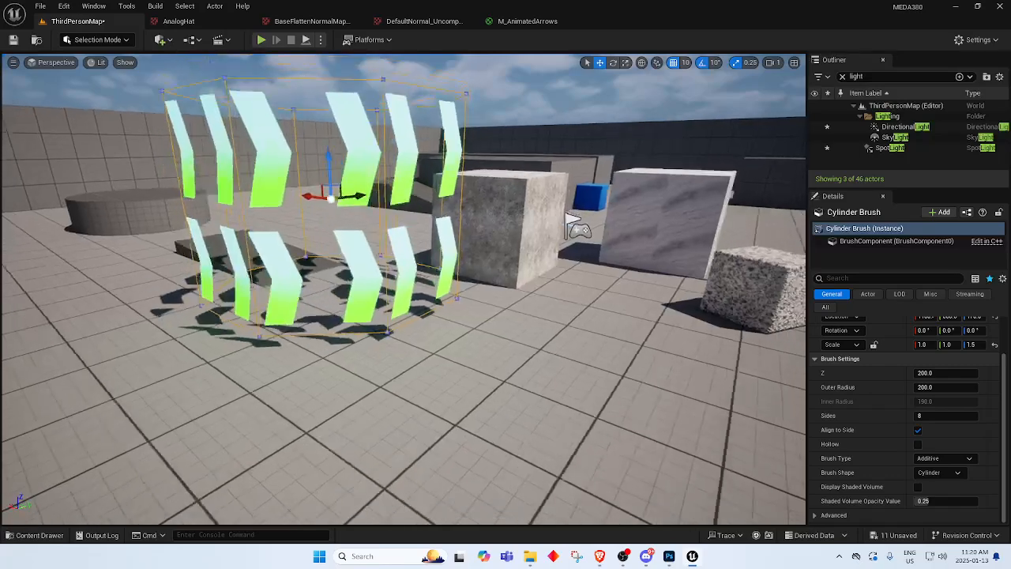
{"action": "right_click_drag", "start_coordinate": [147, 90], "coordinate": [147, 91]}
{"action": "key", "text": "s"}
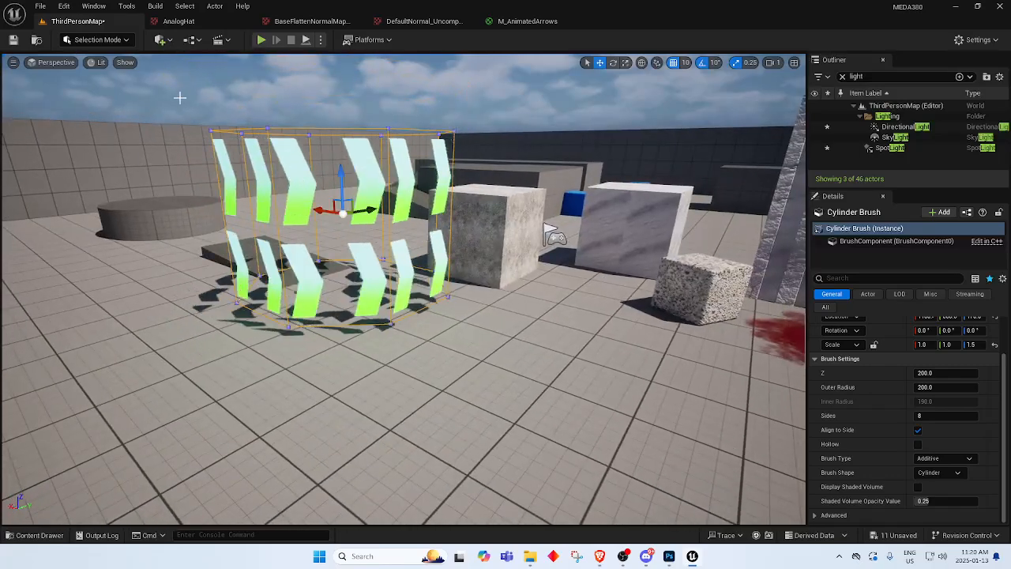
Switch to Photoshop and deselect the arrow strip selection.
{"action": "left_click", "coordinate": [527, 20]}
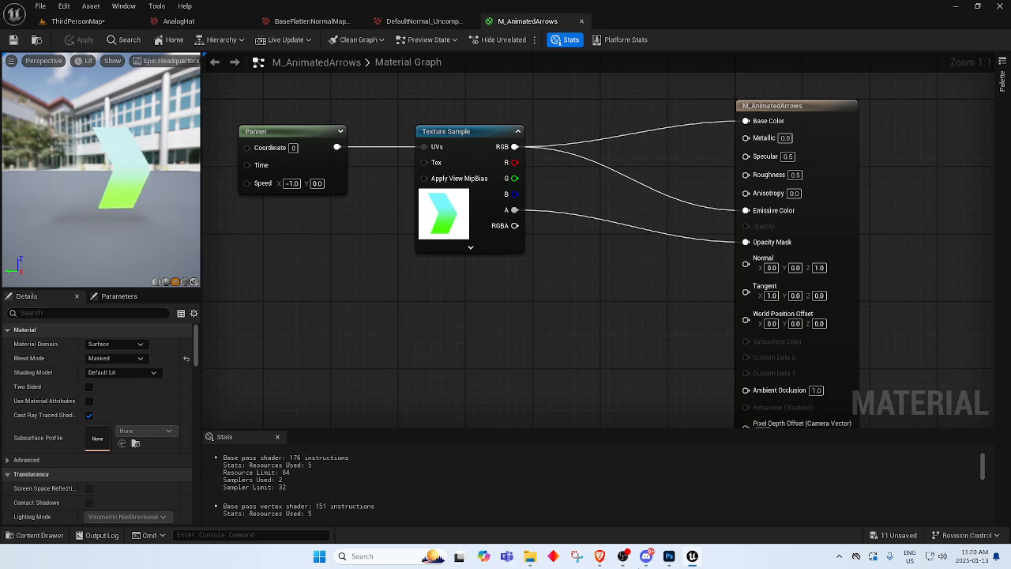
{"action": "left_click", "coordinate": [669, 556]}
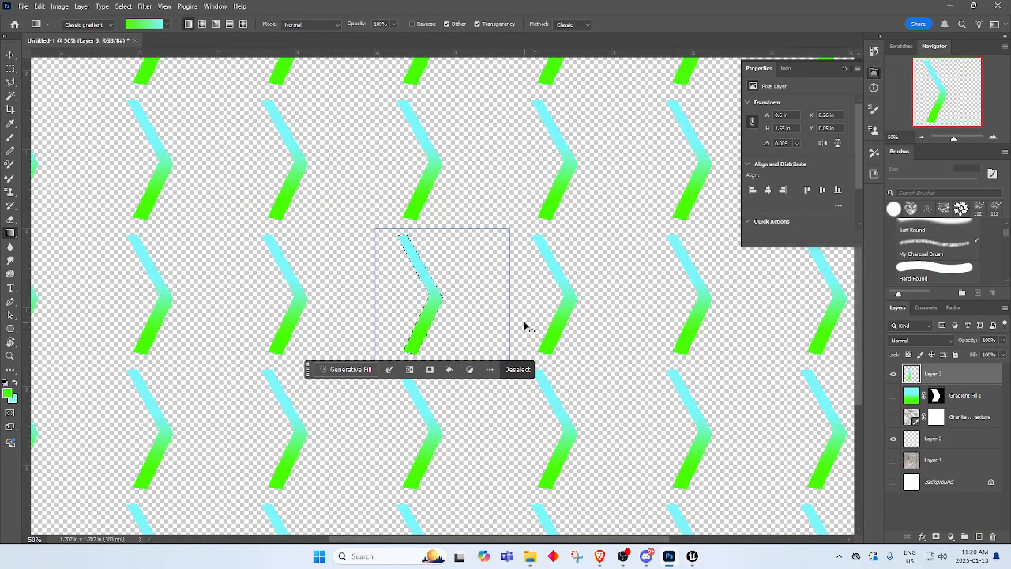
{"action": "key", "text": "ctrl+d"}
{"action": "left_click", "coordinate": [894, 375]}
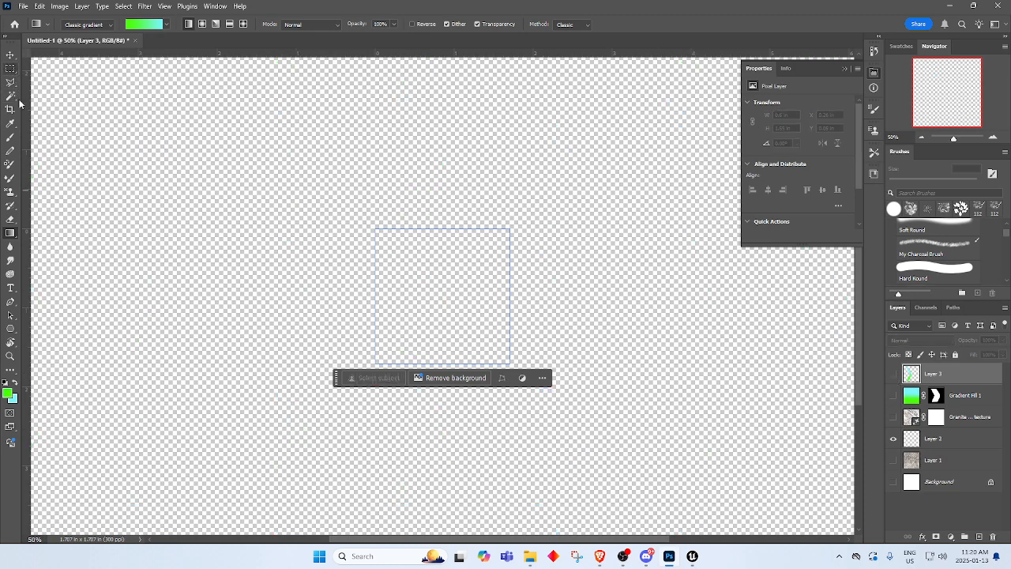
{"action": "key", "text": "t"}
{"action": "left_click", "coordinate": [393, 244]}
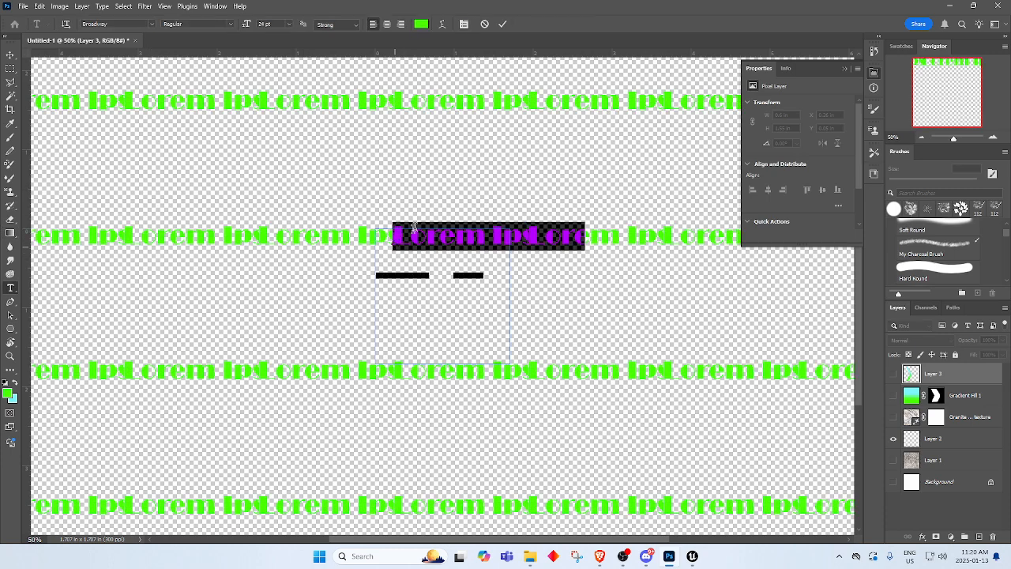
{"action": "left_click", "coordinate": [357, 30]}
{"action": "left_click", "coordinate": [357, 28]}
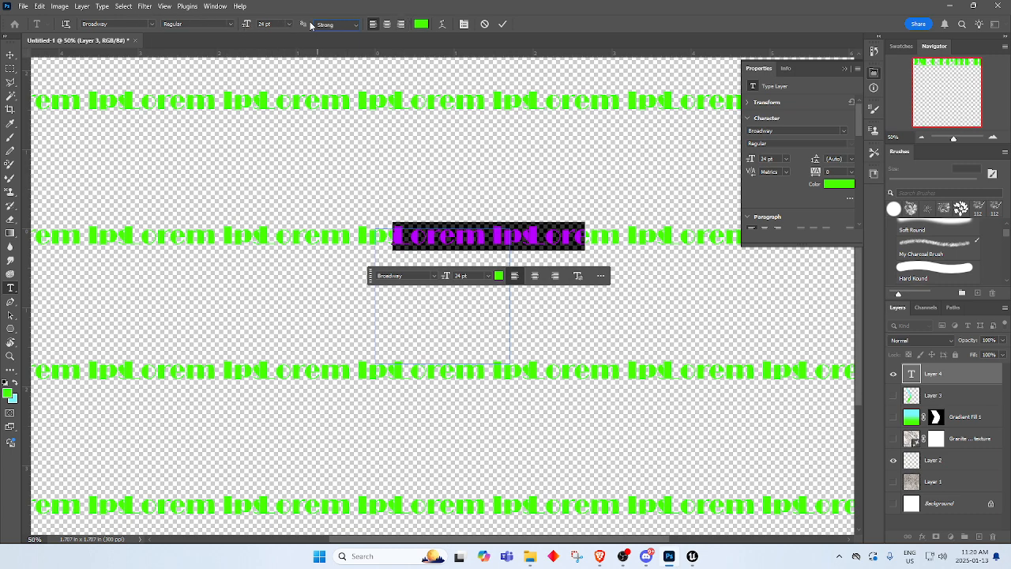
{"action": "left_click", "coordinate": [68, 24]}
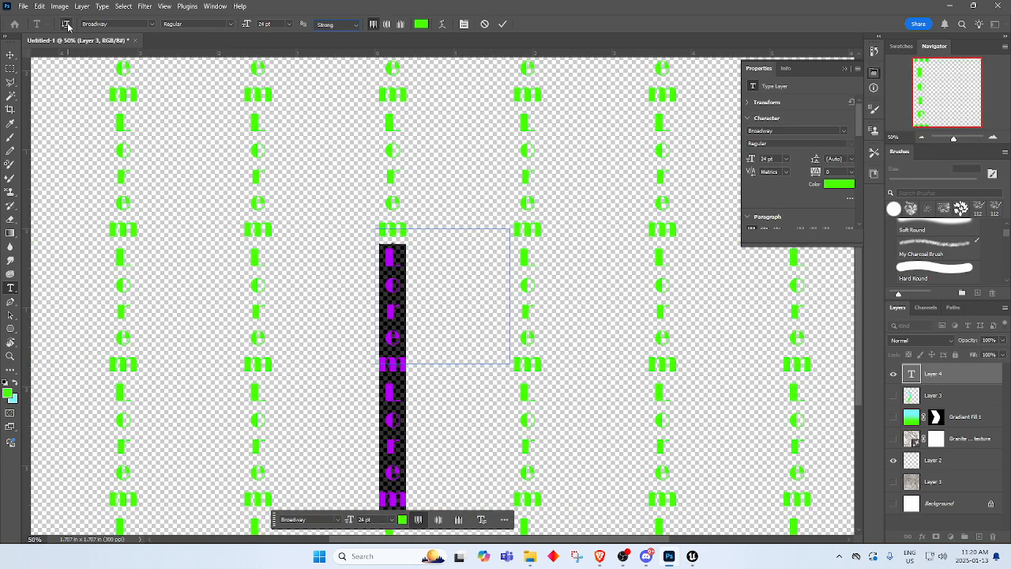
{"action": "scroll", "coordinate": [466, 324], "scroll_direction": "down", "scroll_amount": 1}
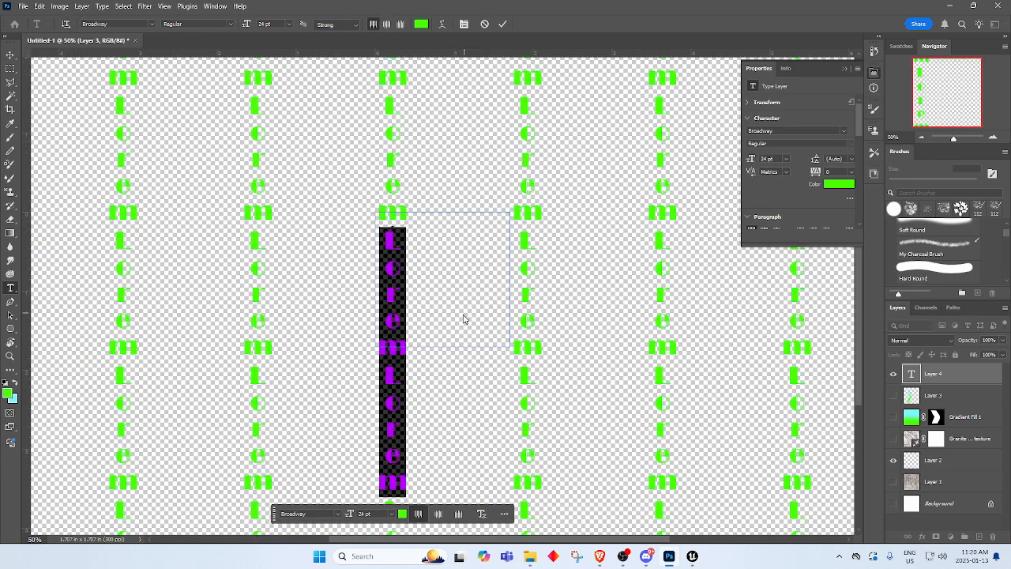
{"action": "key", "text": "BackSpace"}
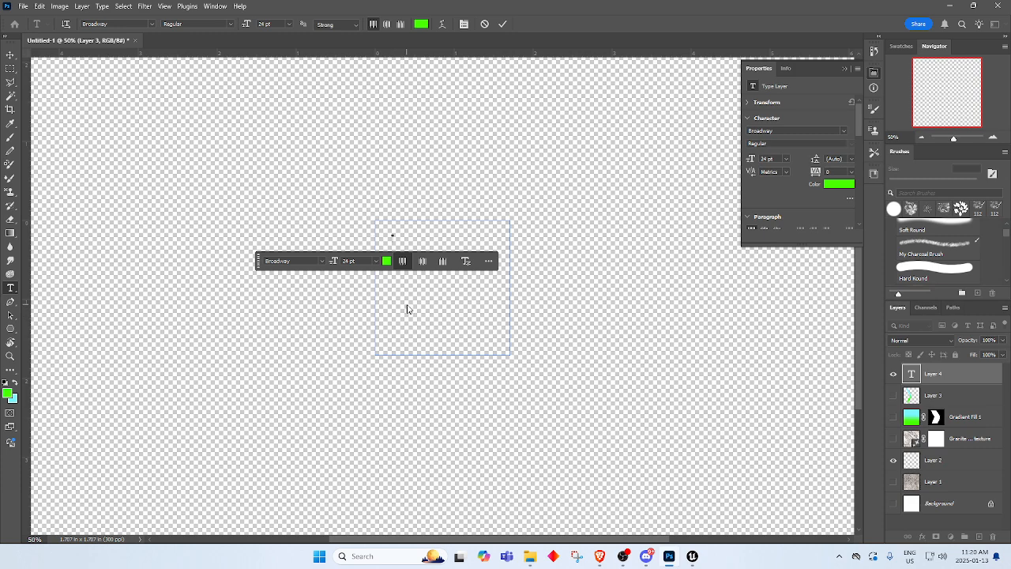
{"action": "key", "text": "ctrl+z"}
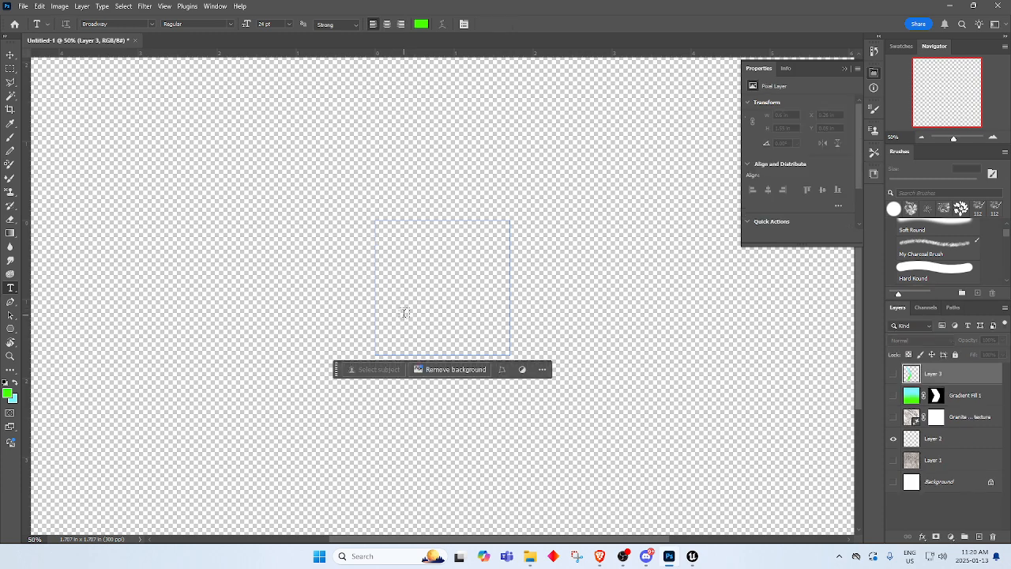
{"action": "key", "text": "ctrl+z"}
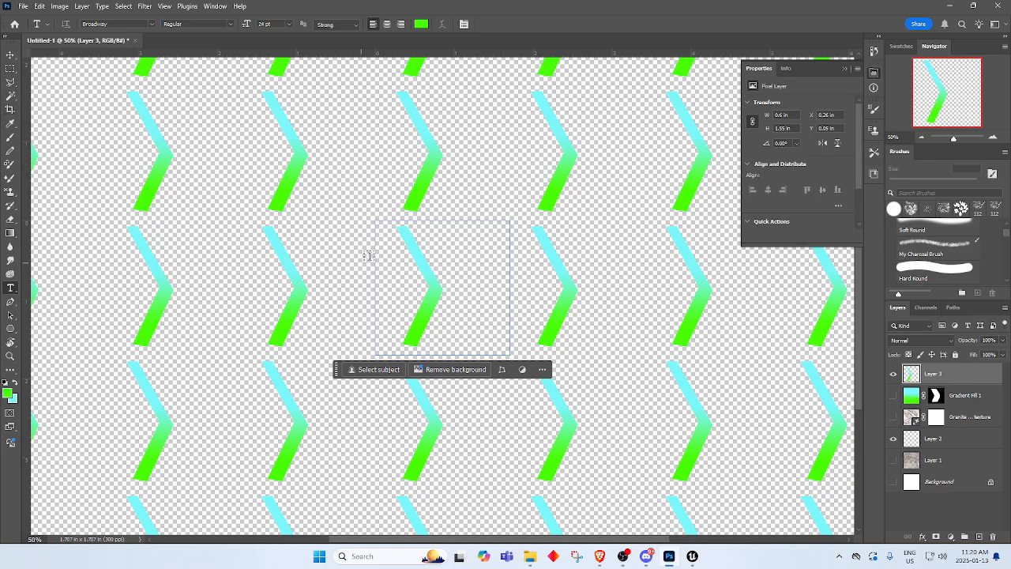
Add a vertically oriented Lorem Ipsum text layer in 24 pt Broadway and hide Layer 3.
{"action": "left_click", "coordinate": [438, 283]}
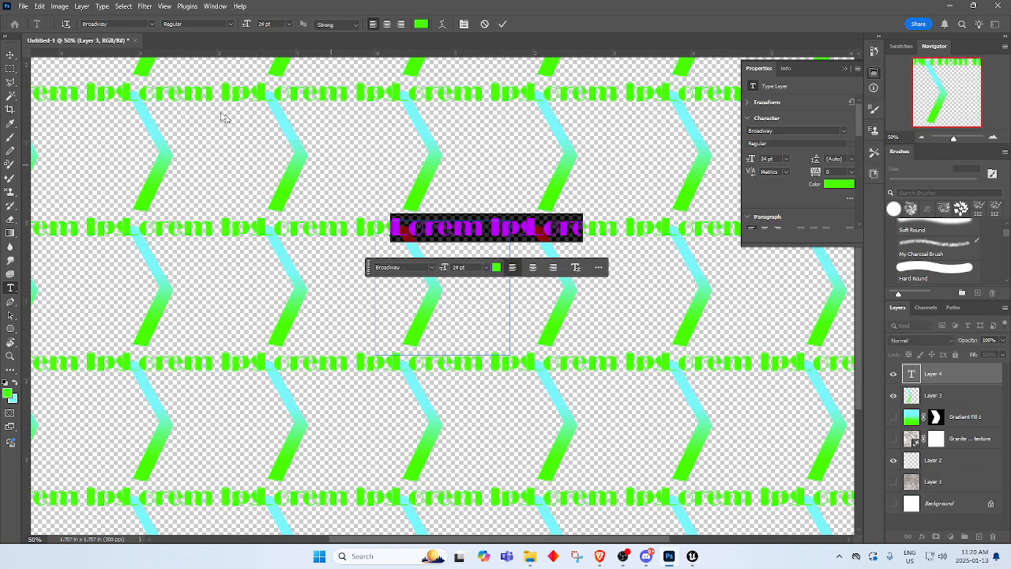
{"action": "left_click", "coordinate": [66, 25]}
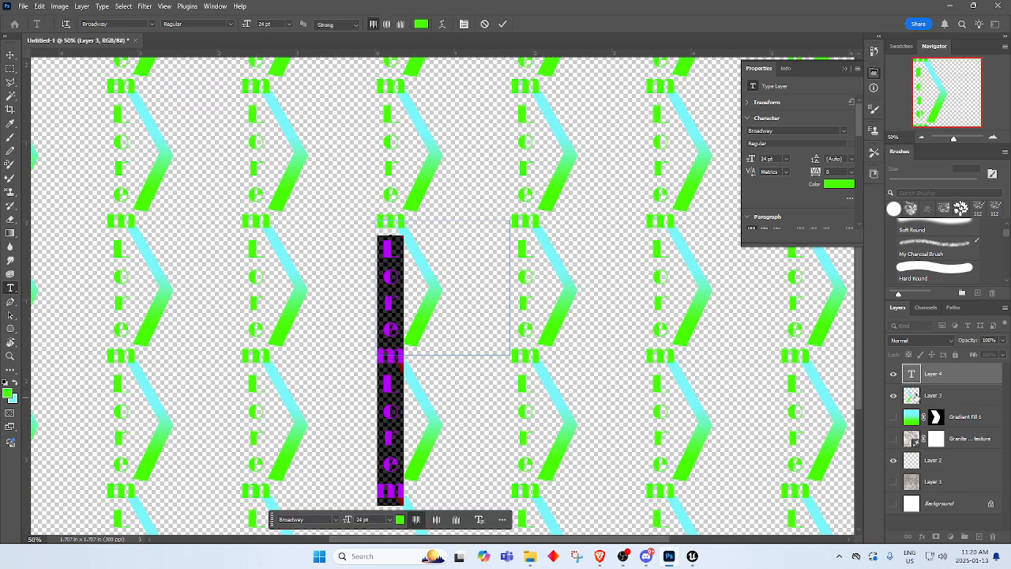
{"action": "left_click", "coordinate": [894, 396]}
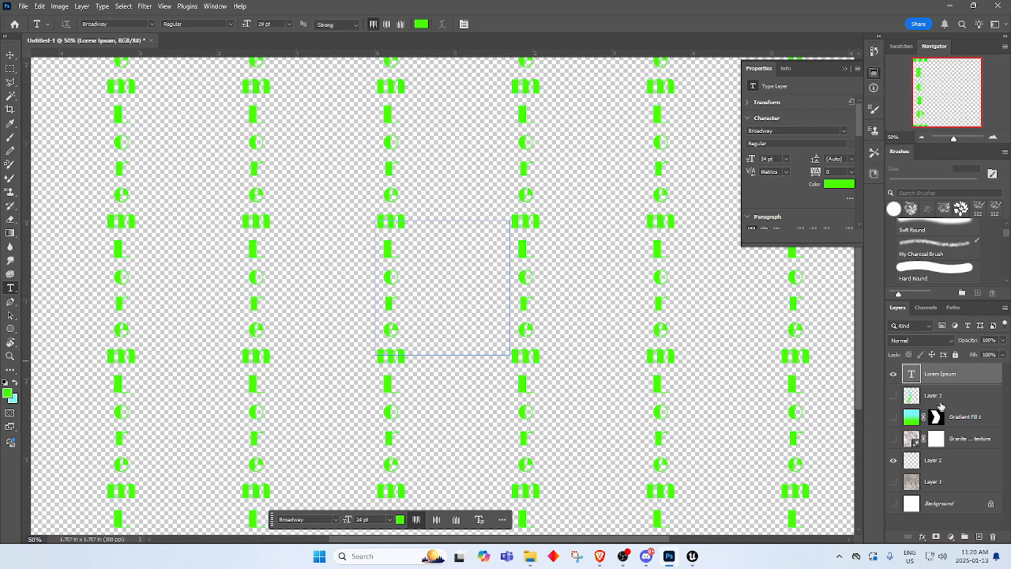
Duplicate the Lorem Ipsum layer and offset the copy to the right and down to form a second staggered column.
{"action": "key", "text": "ctrl+j"}
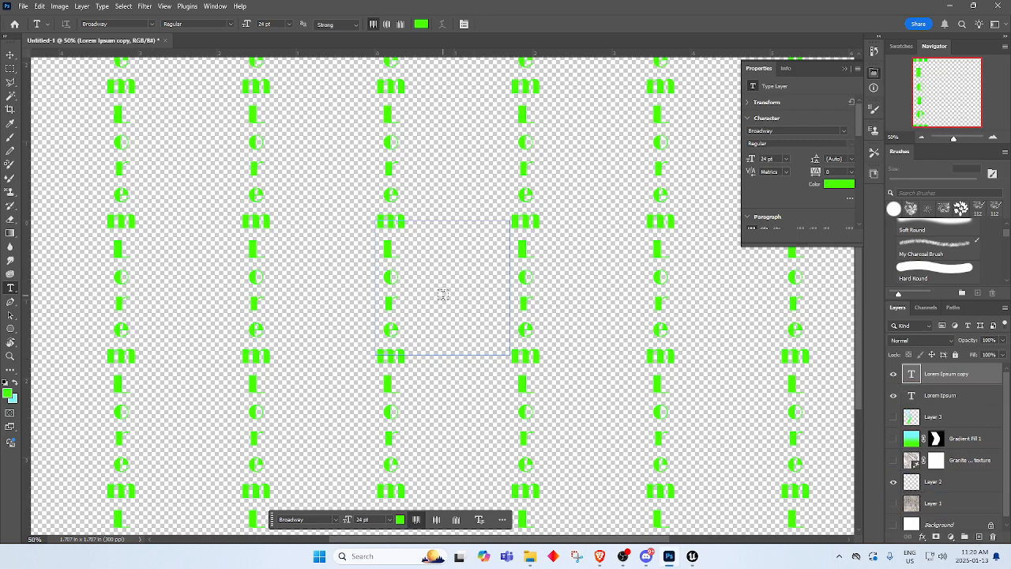
{"action": "left_click", "coordinate": [11, 55]}
{"action": "left_click_drag", "start_coordinate": [422, 315], "coordinate": [484, 367], "text": "shift"}
{"action": "left_click", "coordinate": [975, 389]}
{"action": "left_click", "coordinate": [974, 383]}
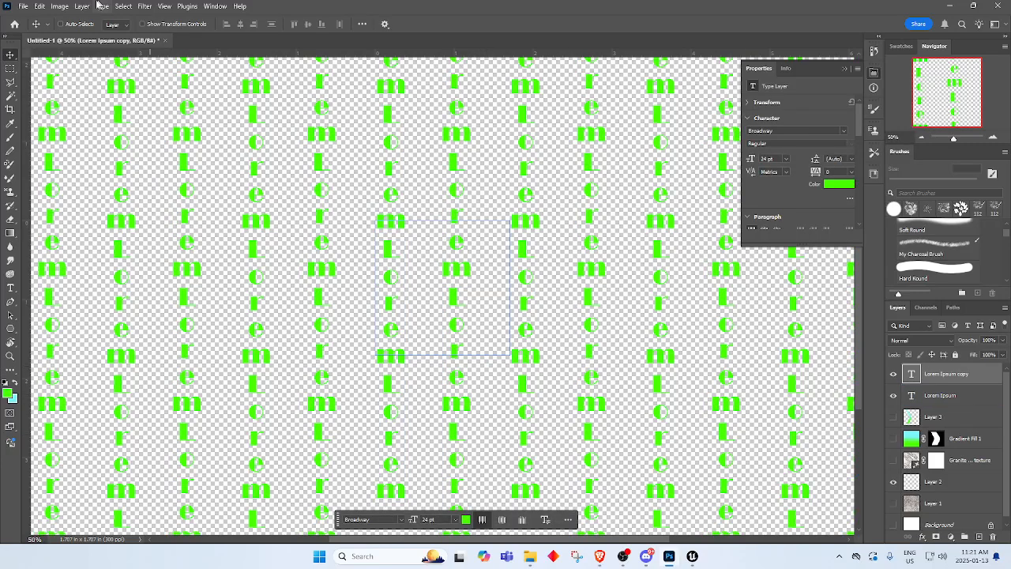
Export the two-column text pattern as a PNG named T_Materix1_B in the MyTextures folder.
{"action": "left_click", "coordinate": [24, 6]}
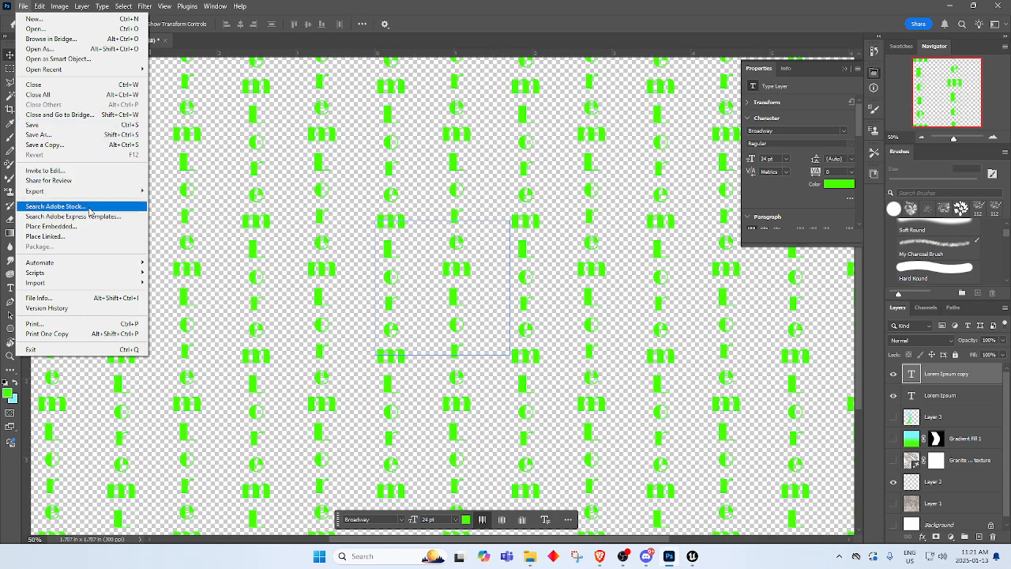
{"action": "mouse_move", "coordinate": [95, 269]}
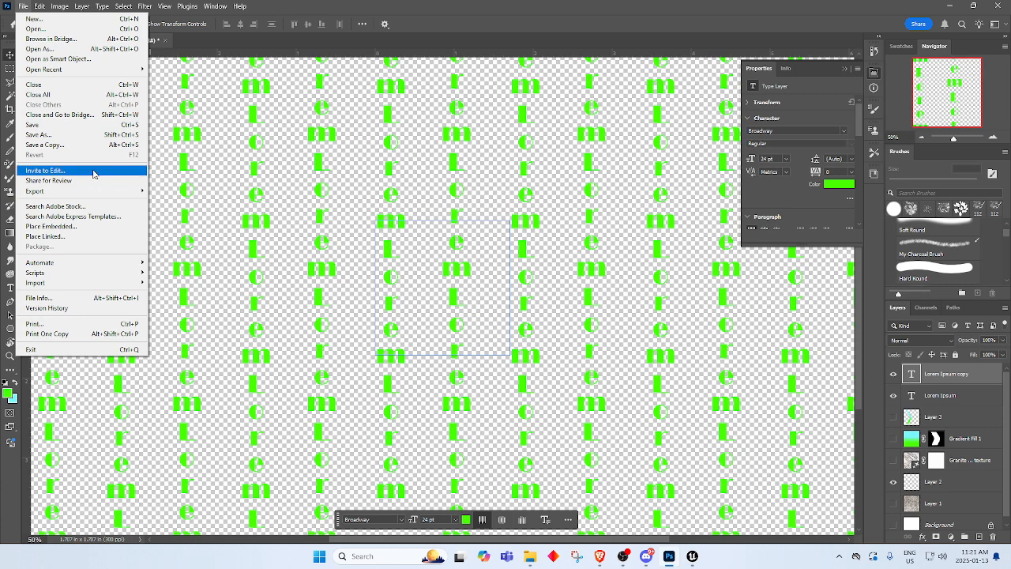
{"action": "mouse_move", "coordinate": [119, 191]}
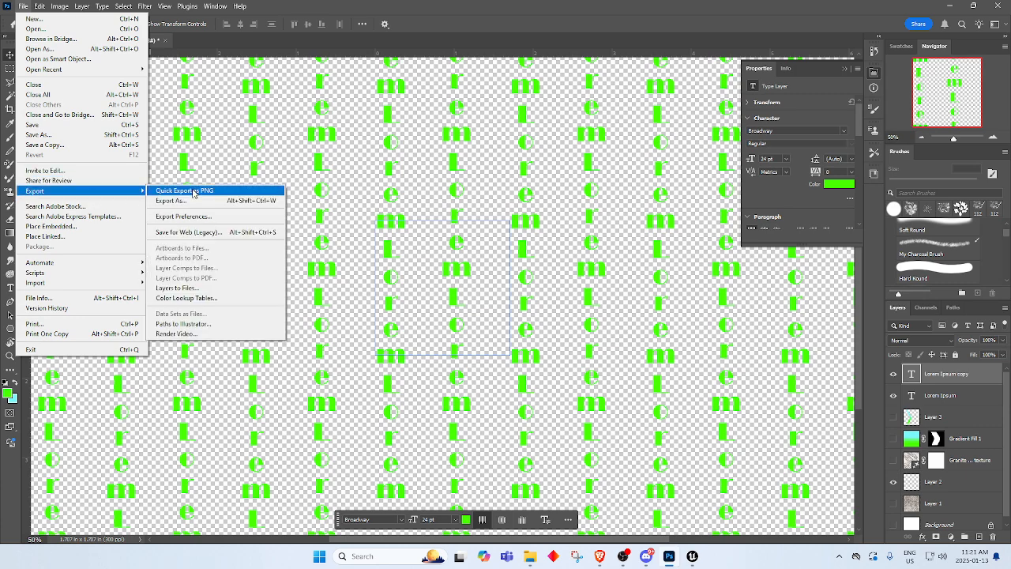
{"action": "left_click", "coordinate": [174, 191]}
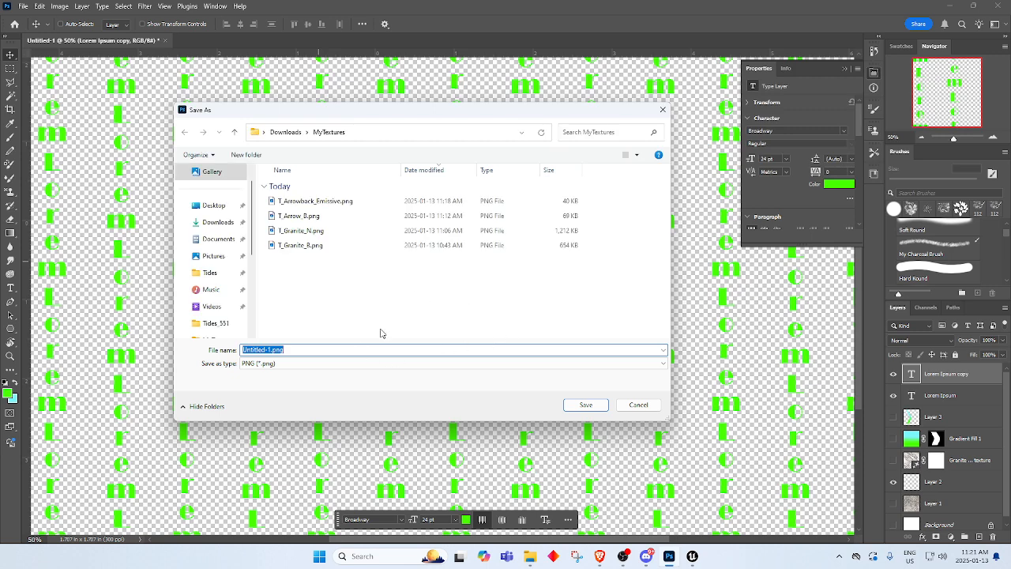
{"action": "type", "text": "T_Ms"}
{"action": "key", "text": "Return"}
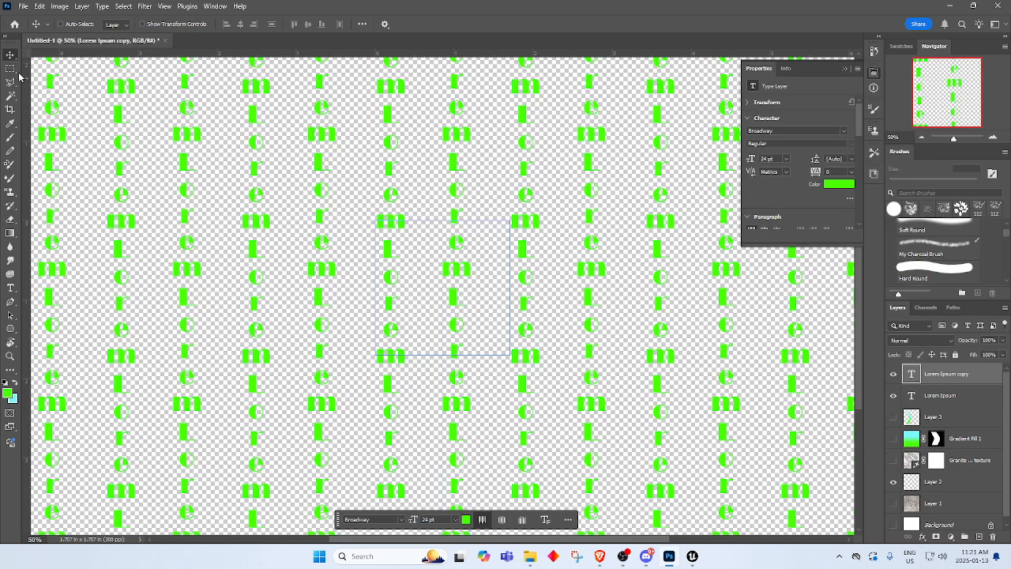
Duplicate both Lorem Ipsum text layers and offset the copies to the right and down, staggering them between the original columns.
{"action": "left_click", "coordinate": [948, 396], "text": "shift"}
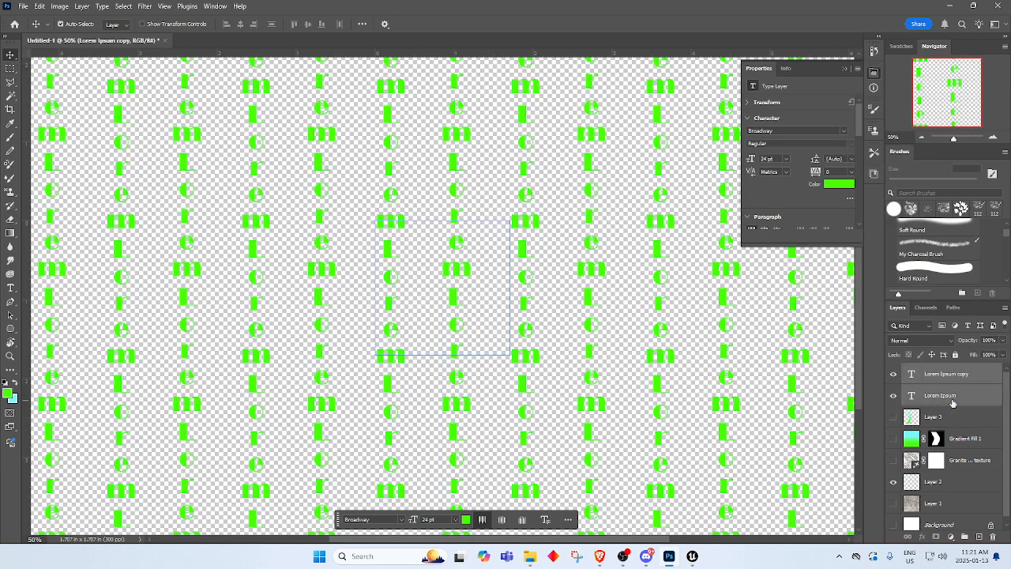
{"action": "left_click_drag", "start_coordinate": [948, 397], "coordinate": [981, 535]}
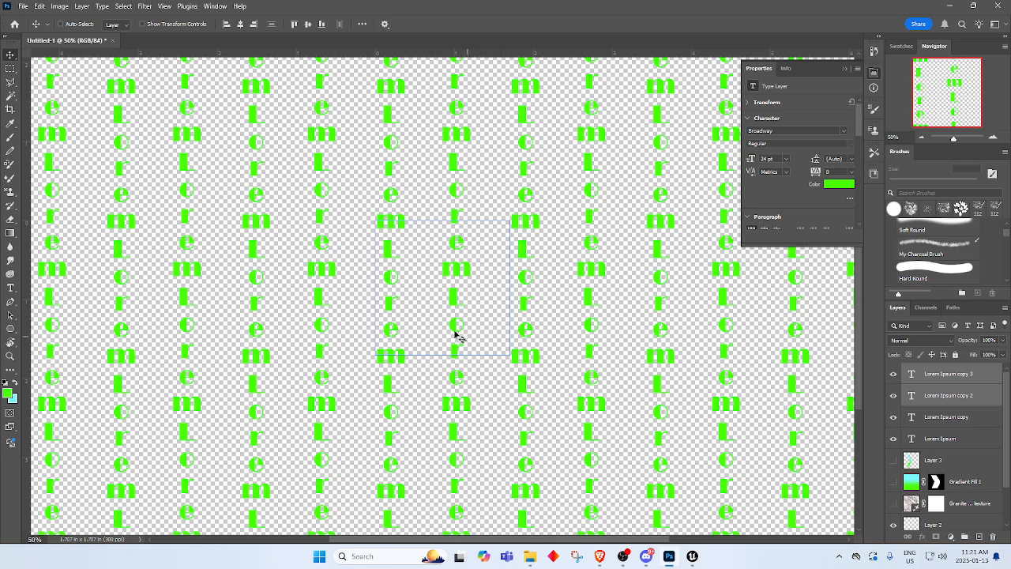
{"action": "left_click_drag", "start_coordinate": [441, 320], "coordinate": [474, 320]}
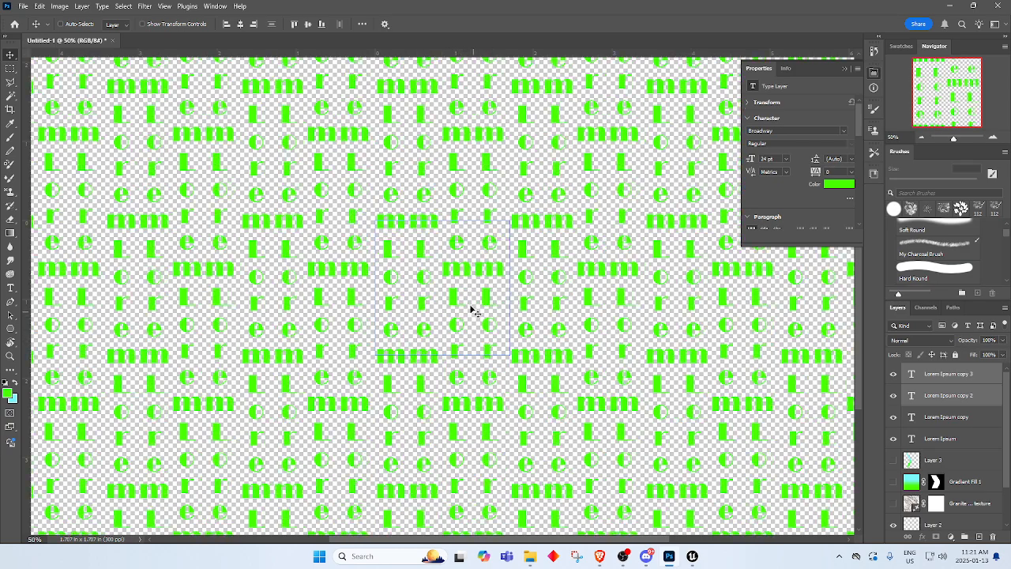
{"action": "left_click_drag", "start_coordinate": [440, 275], "coordinate": [434, 345]}
Hide the two original Lorem Ipsum layers and export the offset copies as a PNG named T_Materix2_B in MyTextures.
{"action": "left_click", "coordinate": [894, 417]}
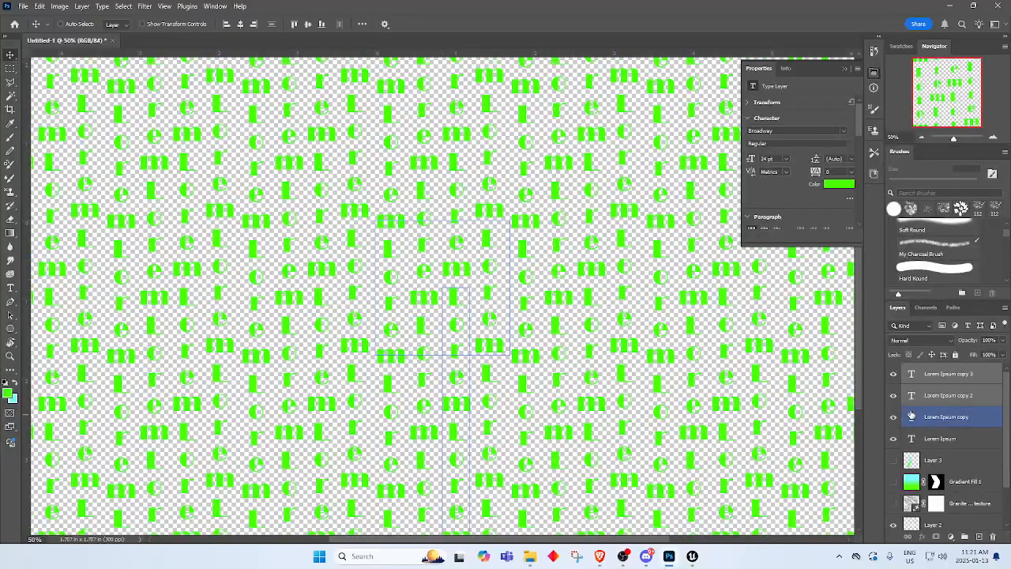
{"action": "left_click", "coordinate": [893, 438]}
{"action": "left_click", "coordinate": [23, 6]}
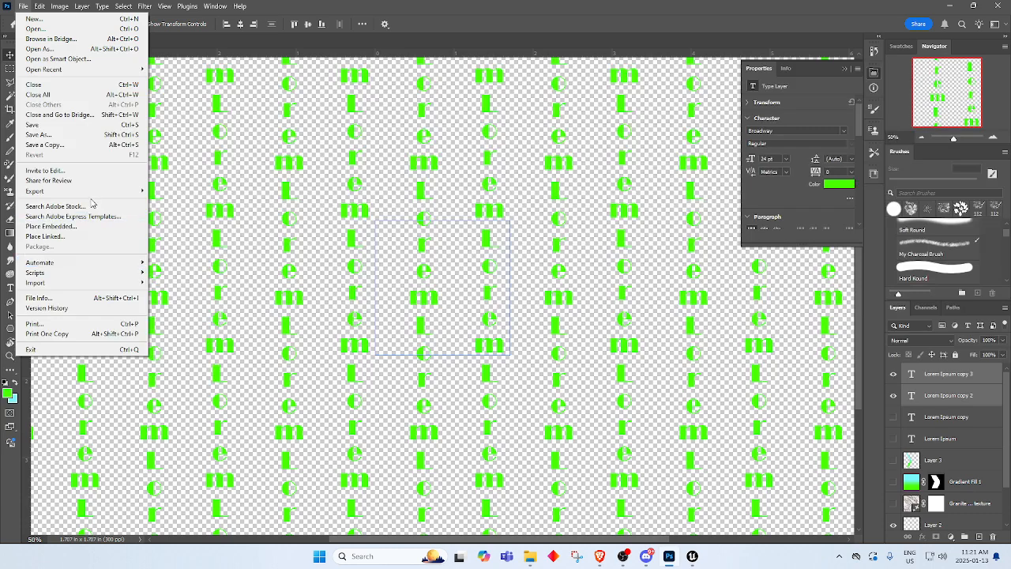
{"action": "mouse_move", "coordinate": [99, 192]}
{"action": "left_click", "coordinate": [189, 193]}
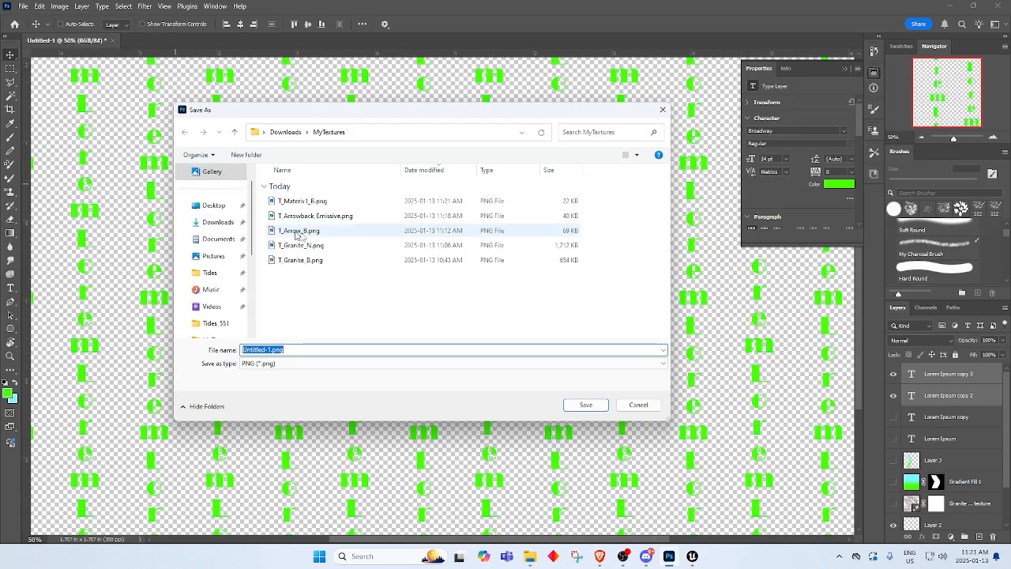
{"action": "left_click", "coordinate": [301, 201]}
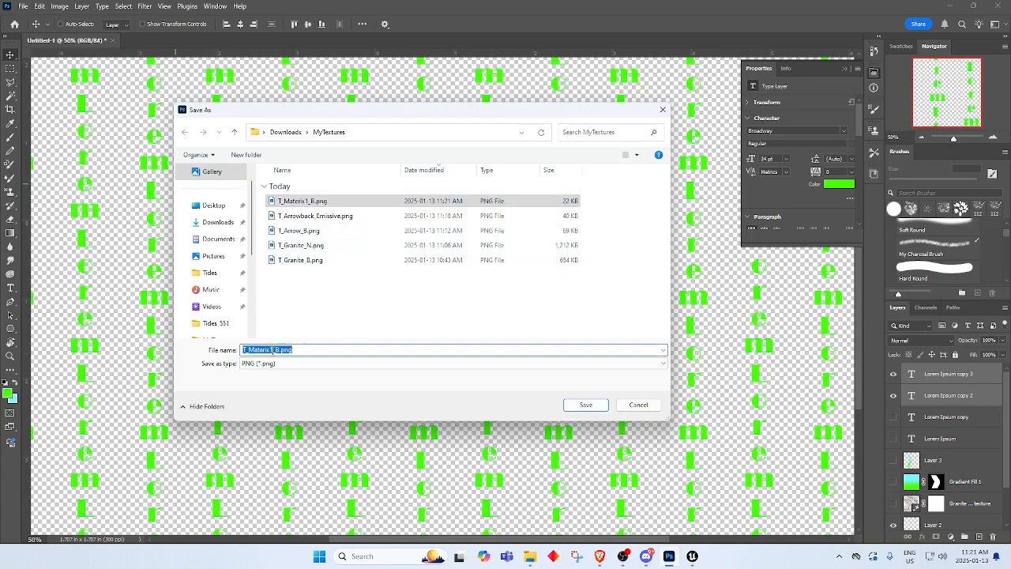
{"action": "type", "text": "2"}
{"action": "left_click", "coordinate": [586, 404]}
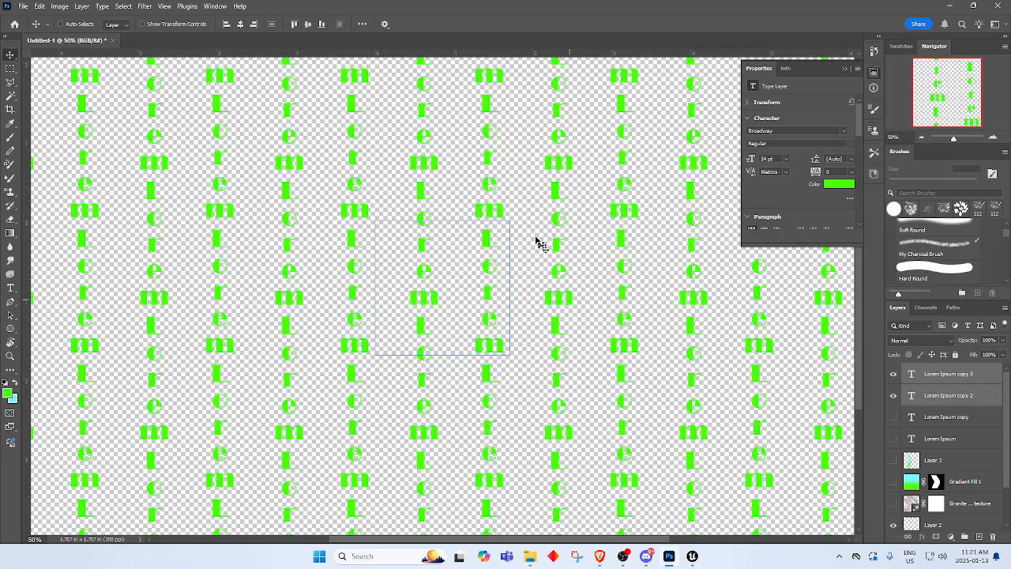
Switch to Unreal Editor, create a material named M_Matrix in the MyMaterials folder and open it.
{"action": "left_click", "coordinate": [993, 6]}
{"action": "right_click_drag", "start_coordinate": [371, 306], "coordinate": [418, 309]}
{"action": "left_click", "coordinate": [75, 22]}
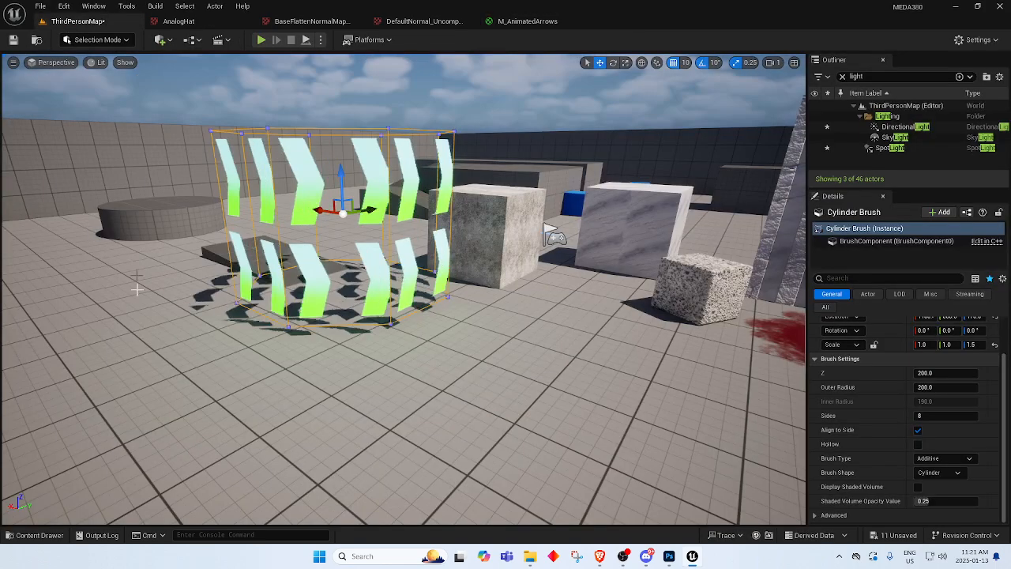
{"action": "left_click", "coordinate": [33, 535]}
{"action": "right_click", "coordinate": [537, 478]}
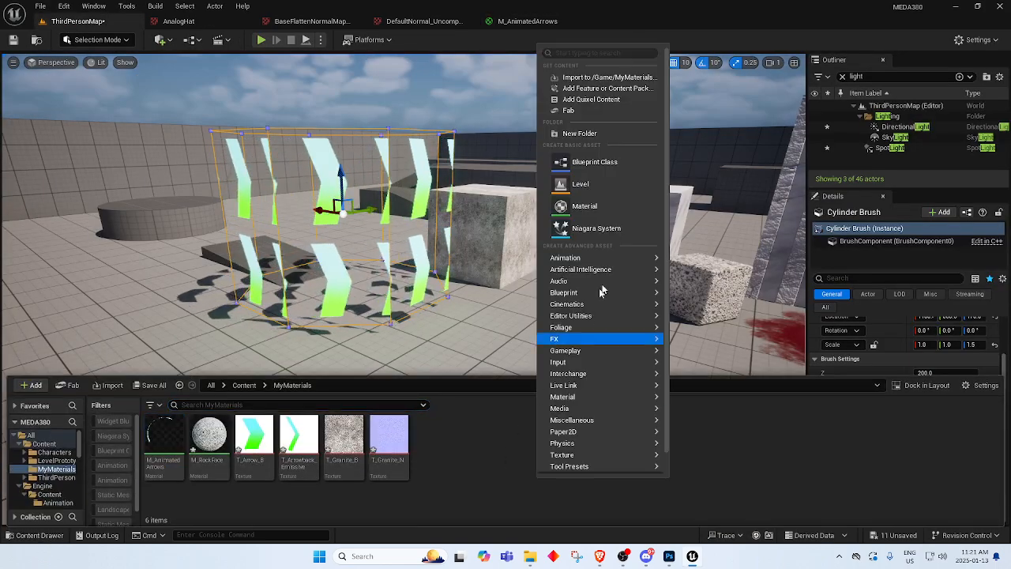
{"action": "left_click", "coordinate": [614, 206]}
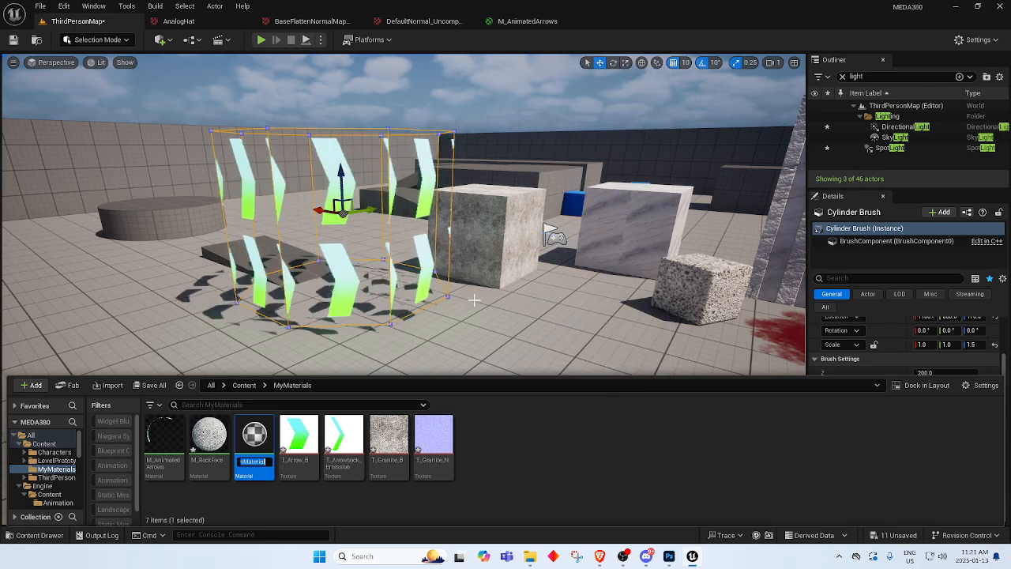
{"action": "type", "text": "M_Mat"}
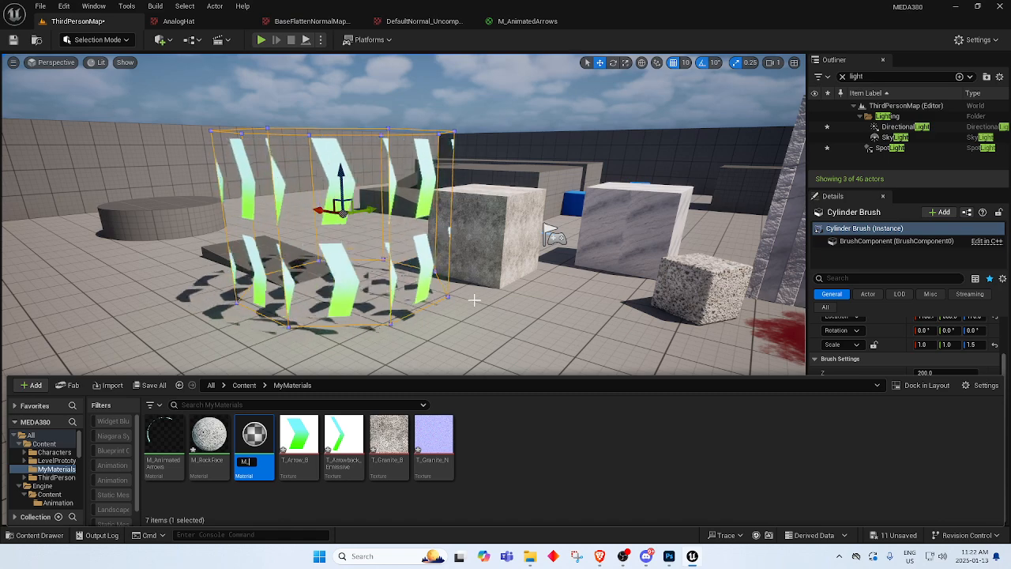
{"action": "type", "text": "rix"}
{"action": "key", "text": "Return"}
Add a Panner node to the M_Matrix graph and place it well to the left of the material output node.
{"action": "right_click", "coordinate": [350, 155]}
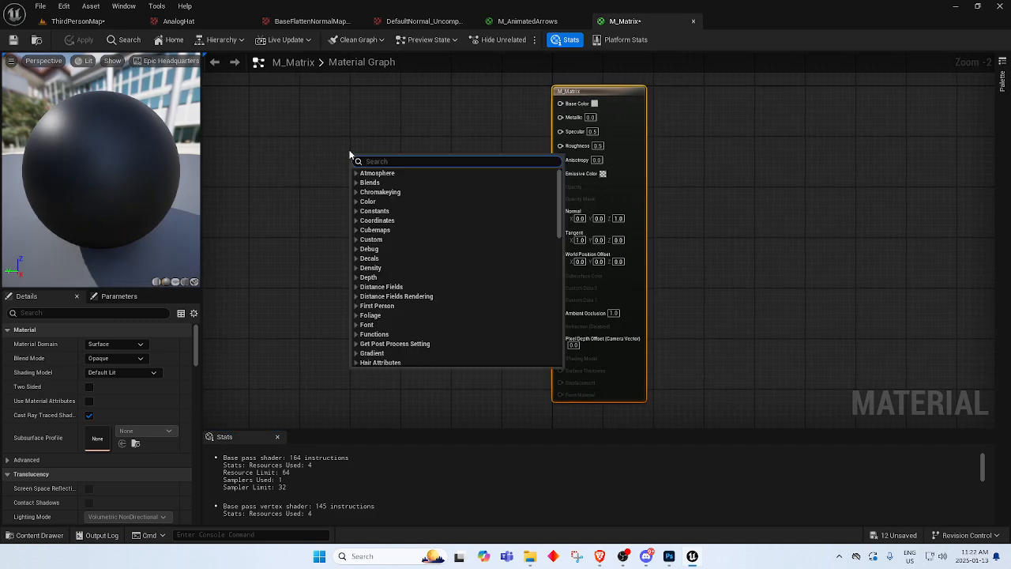
{"action": "type", "text": "panner"}
{"action": "key", "text": "Return"}
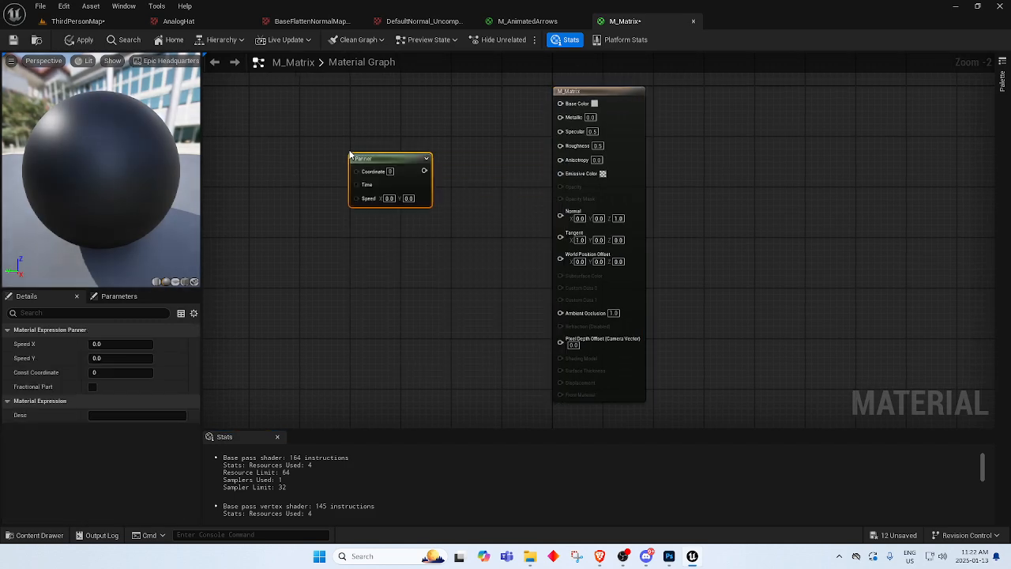
{"action": "left_click_drag", "start_coordinate": [402, 157], "coordinate": [270, 121]}
Add a Texture Sample node, feed the Panner into its UVs and connect its RGB output to Base Color.
{"action": "right_click", "coordinate": [344, 145]}
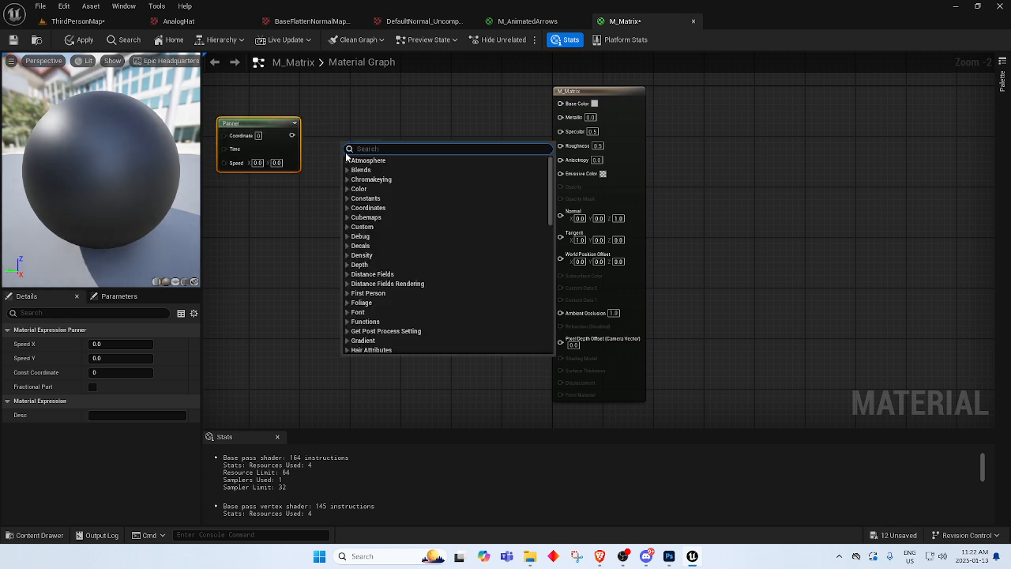
{"action": "type", "text": "tex"}
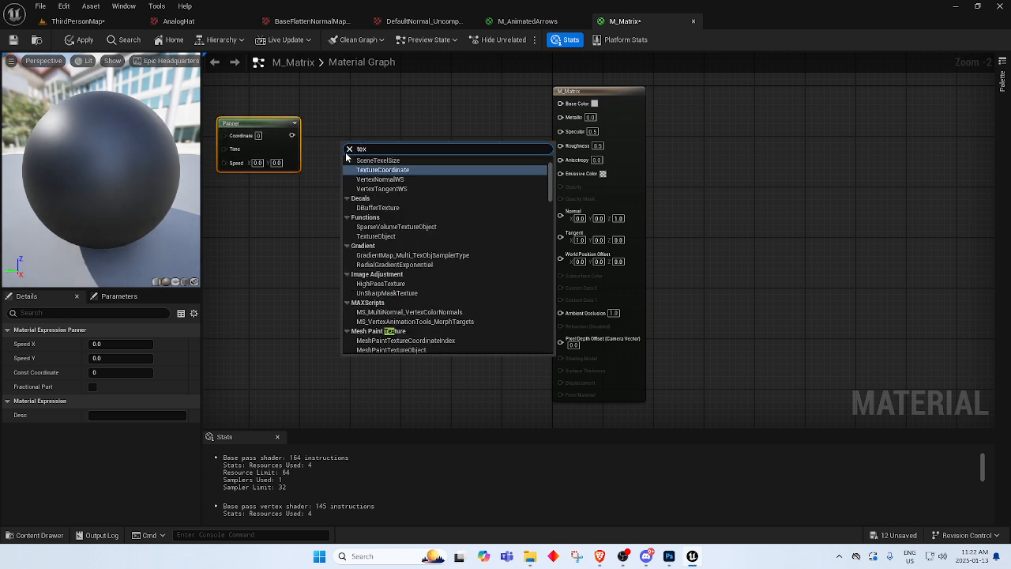
{"action": "type", "text": "ture"}
{"action": "left_click", "coordinate": [364, 167]}
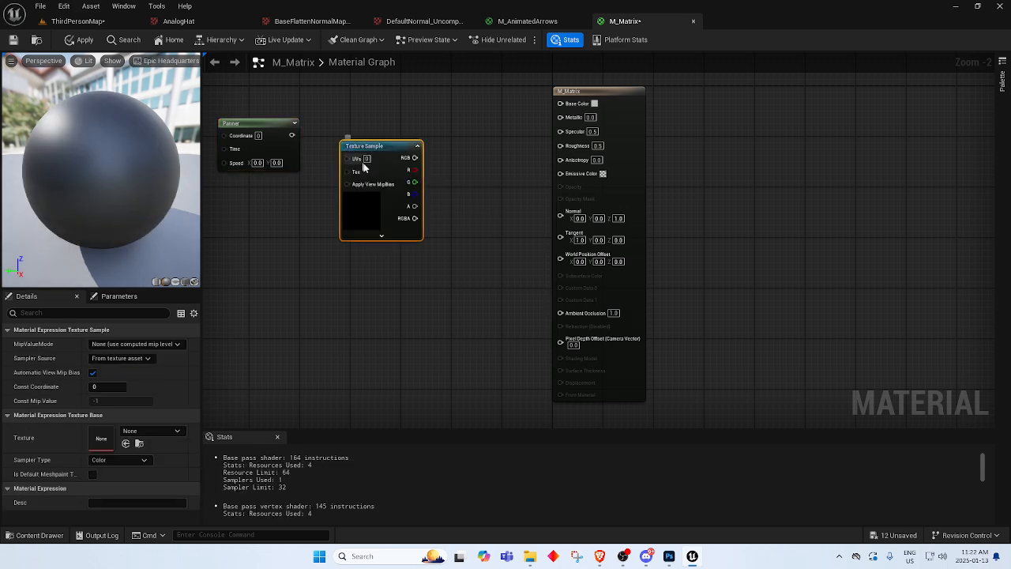
{"action": "left_click_drag", "start_coordinate": [292, 135], "coordinate": [350, 160]}
{"action": "left_click_drag", "start_coordinate": [377, 147], "coordinate": [561, 104]}
{"action": "left_click_drag", "start_coordinate": [416, 117], "coordinate": [398, 118]}
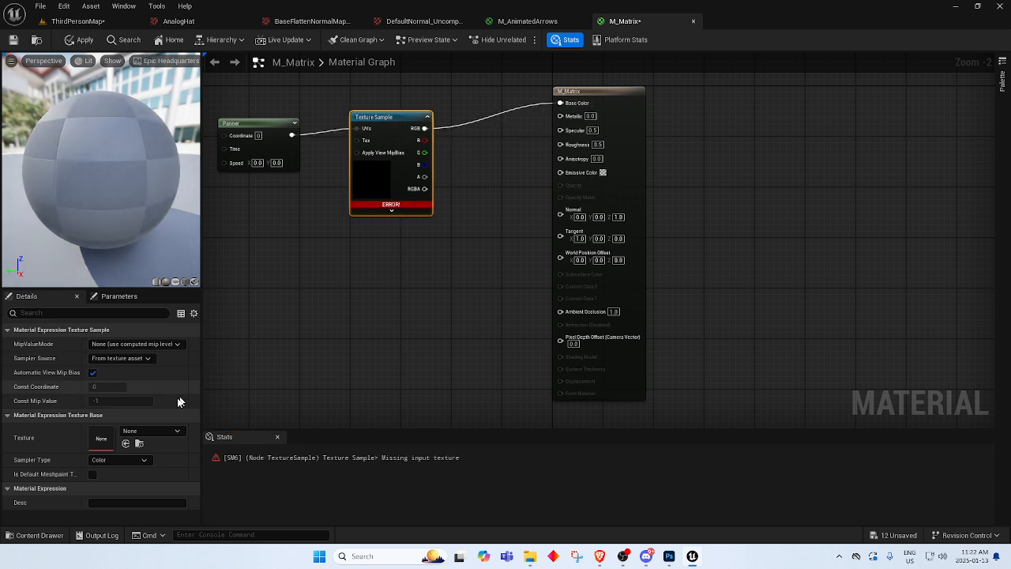
{"action": "left_click", "coordinate": [150, 430]}
{"action": "type", "text": "ma"}
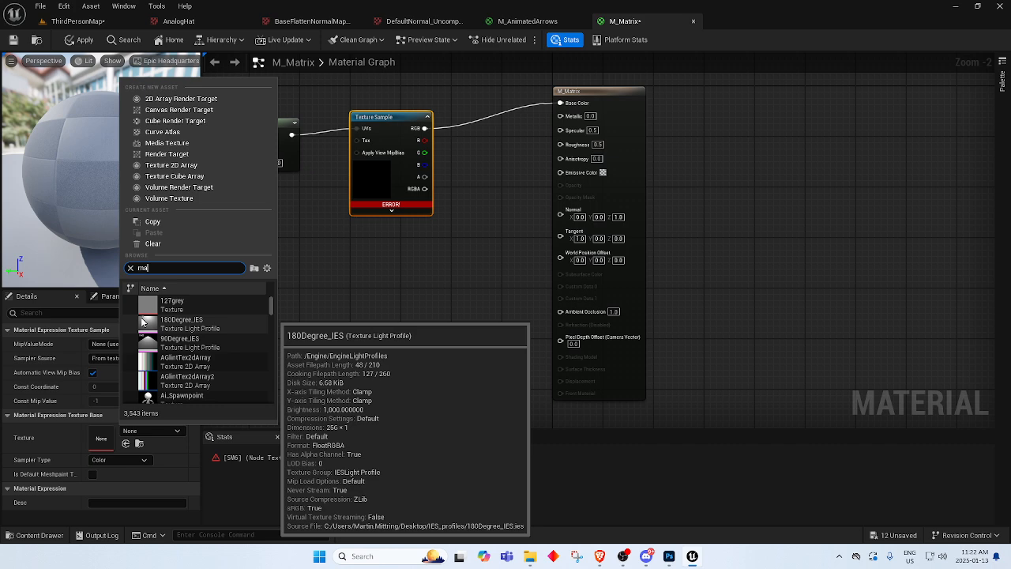
{"action": "type", "text": "trix"}
{"action": "key", "text": "BackSpace"}
{"action": "key", "text": "BackSpace"}
{"action": "key", "text": "BackSpace"}
{"action": "key", "text": "BackSpace"}
{"action": "key", "text": "BackSpace"}
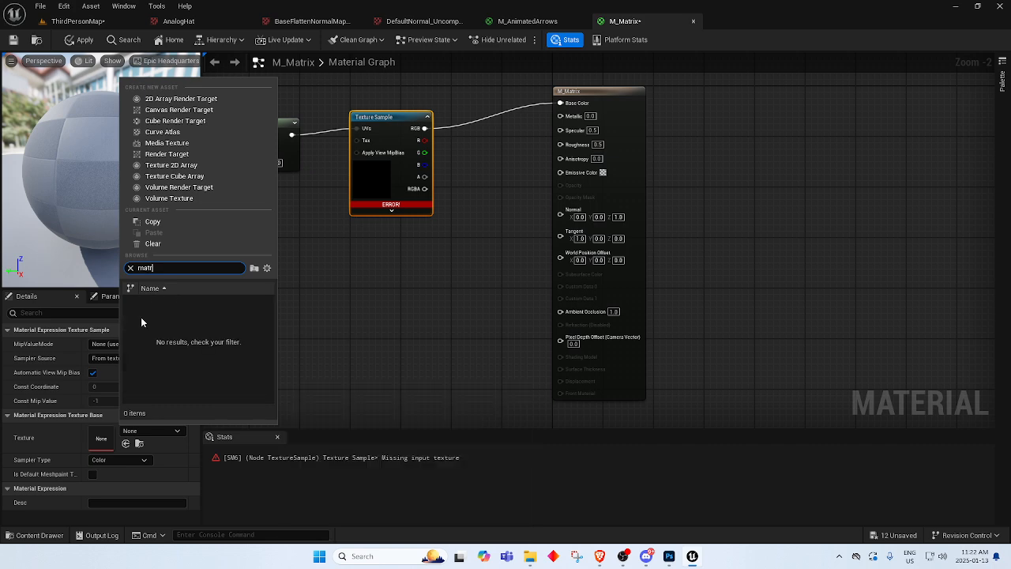
{"action": "key", "text": "BackSpace"}
{"action": "type", "text": "T_M"}
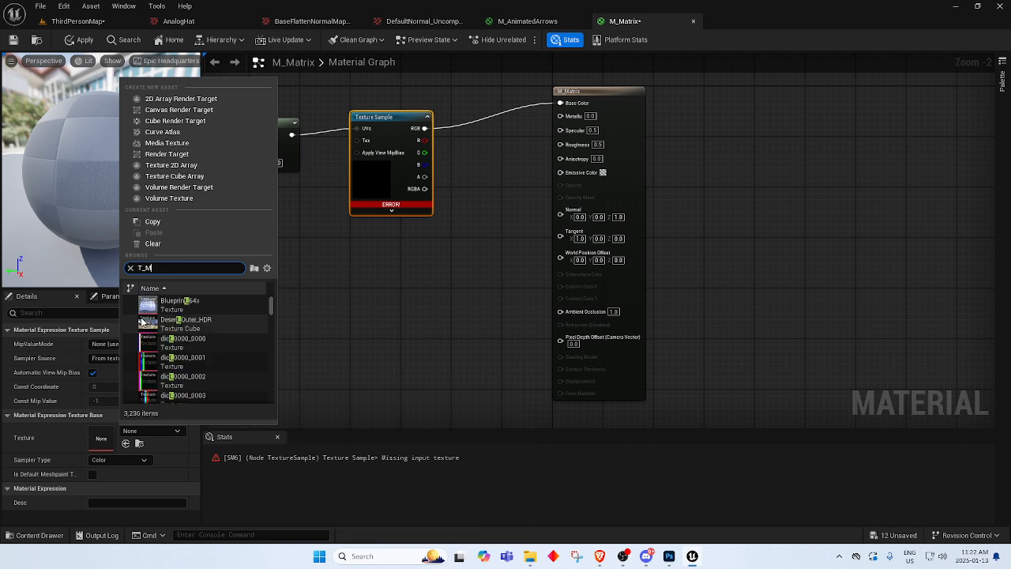
{"action": "type", "text": "atr"}
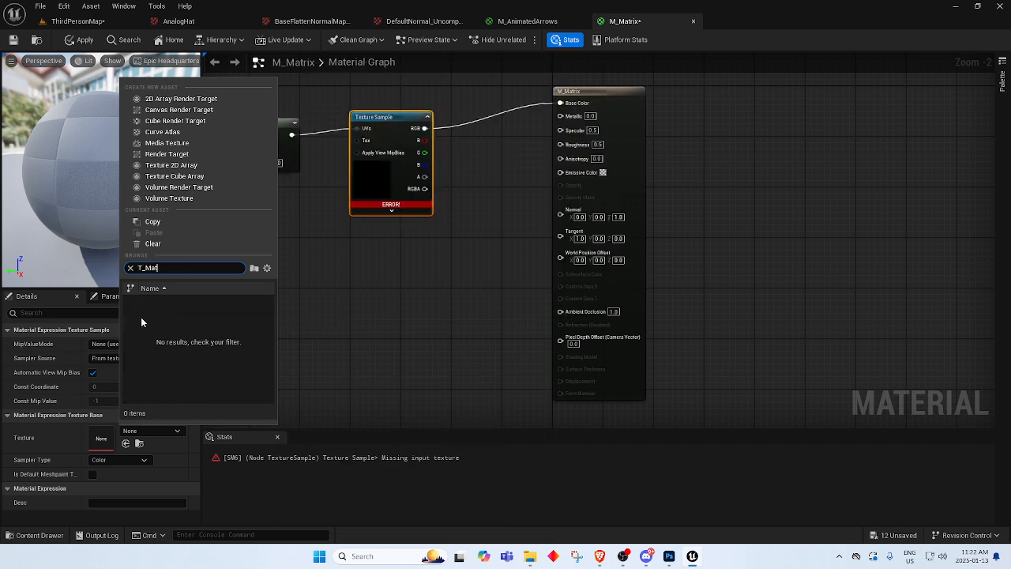
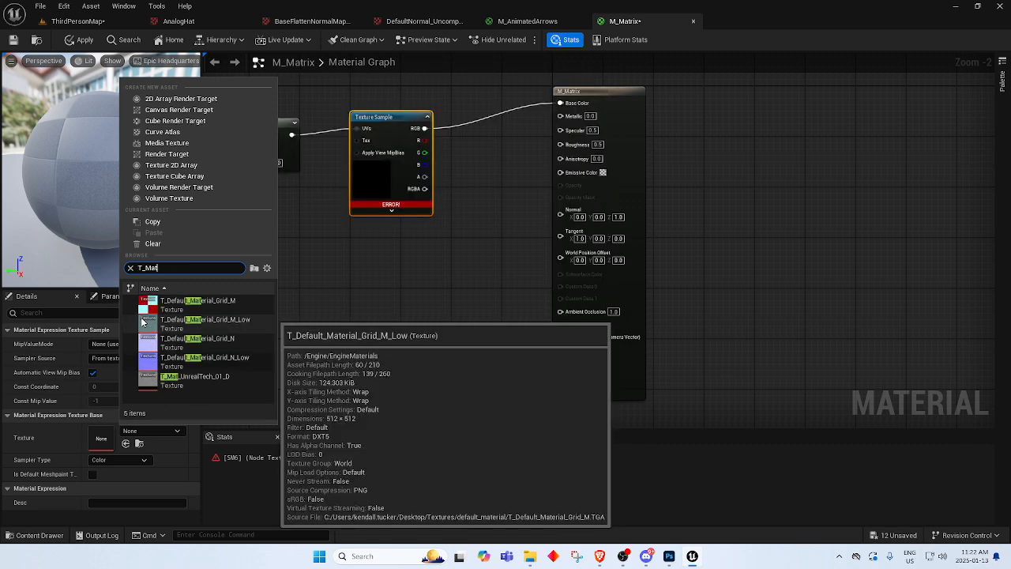
{"action": "left_click", "coordinate": [366, 219]}
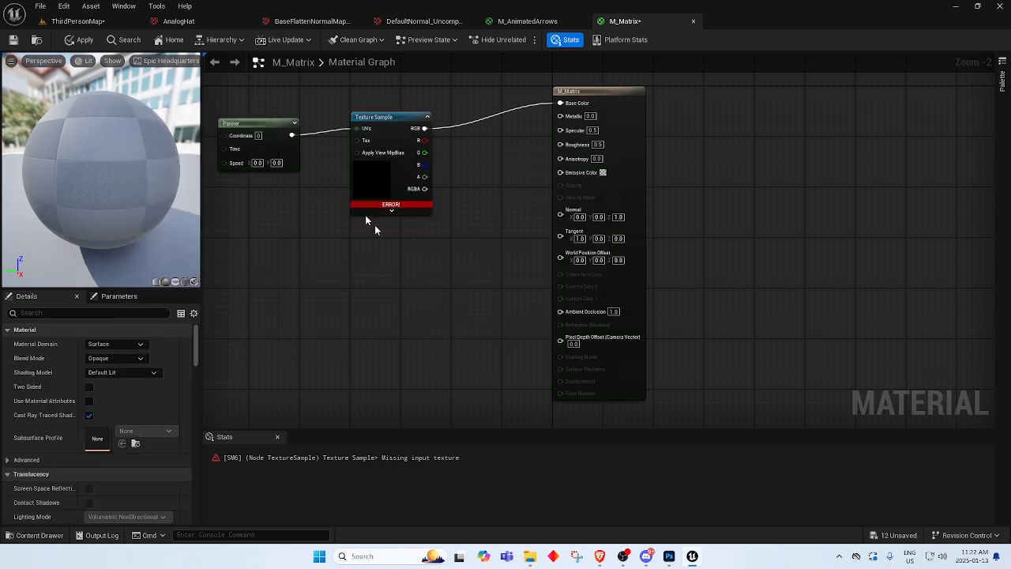
Return to ThirdPersonMap and import T_Materix1_B.png and T_Materix2_B.png into the MyMaterials folder.
{"action": "left_click", "coordinate": [77, 20]}
{"action": "left_click", "coordinate": [35, 535]}
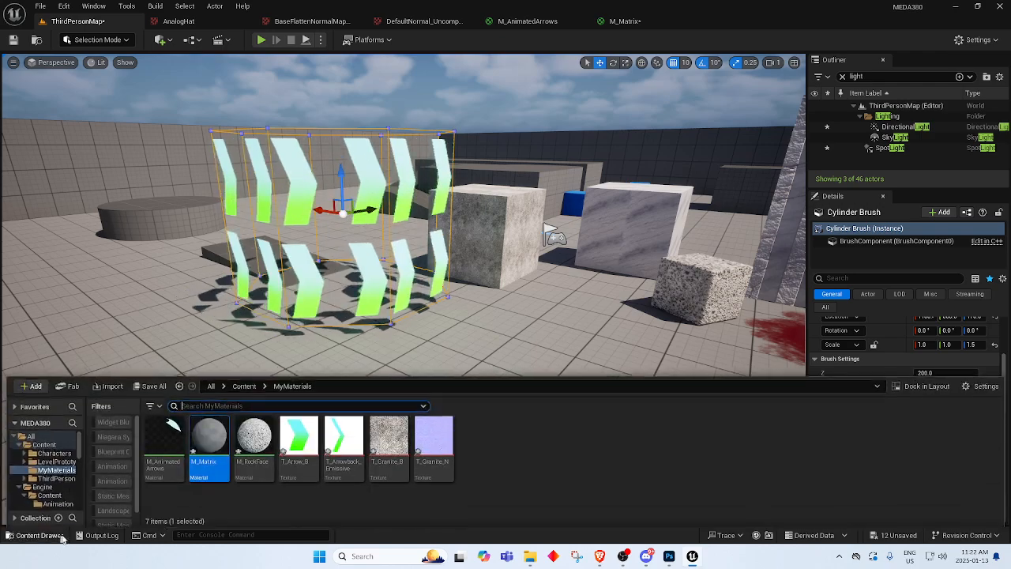
{"action": "left_click", "coordinate": [108, 385]}
{"action": "left_click", "coordinate": [133, 100]}
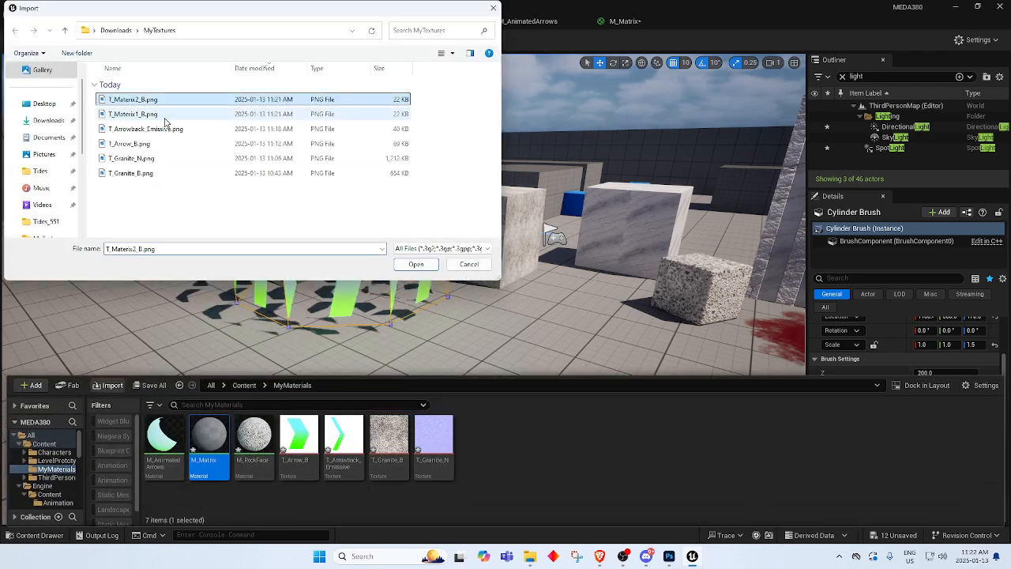
{"action": "left_click", "coordinate": [165, 115], "text": "shift"}
{"action": "left_click", "coordinate": [416, 264]}
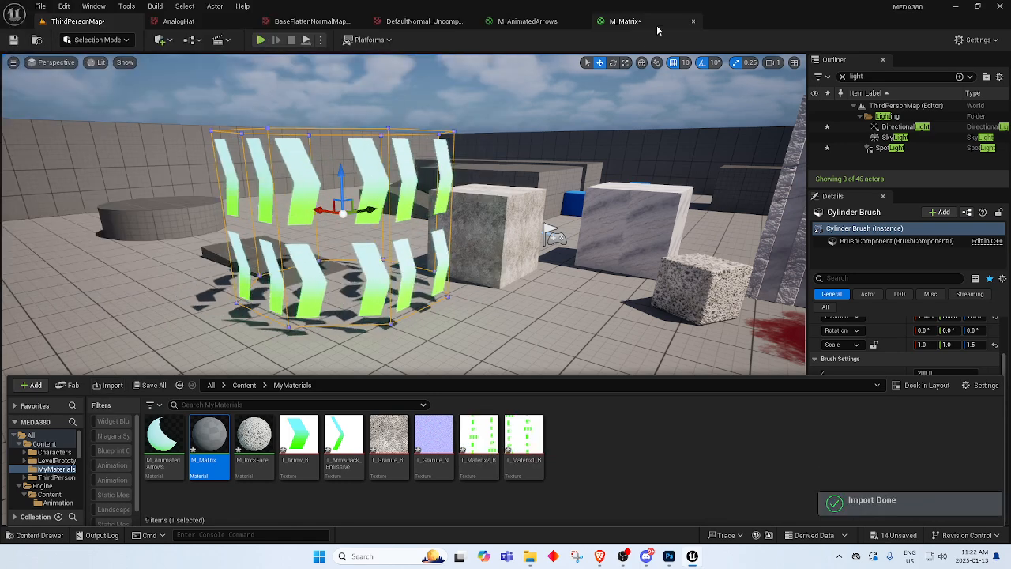
Go to M_Matrix and try to find a texture for the Texture Sample node by searching for T_matr.
{"action": "left_click", "coordinate": [623, 20]}
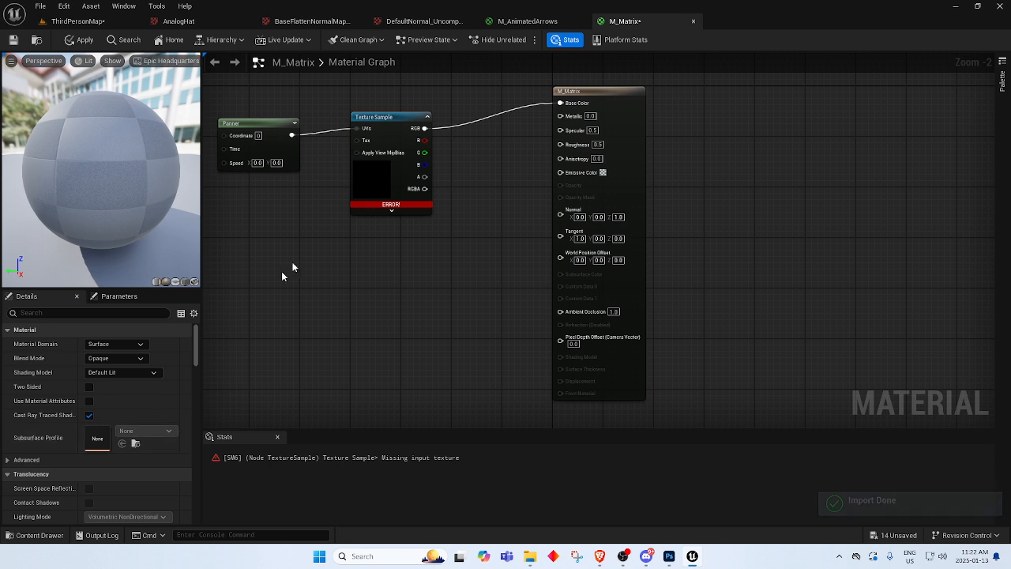
{"action": "left_click", "coordinate": [354, 207]}
{"action": "left_click", "coordinate": [140, 434]}
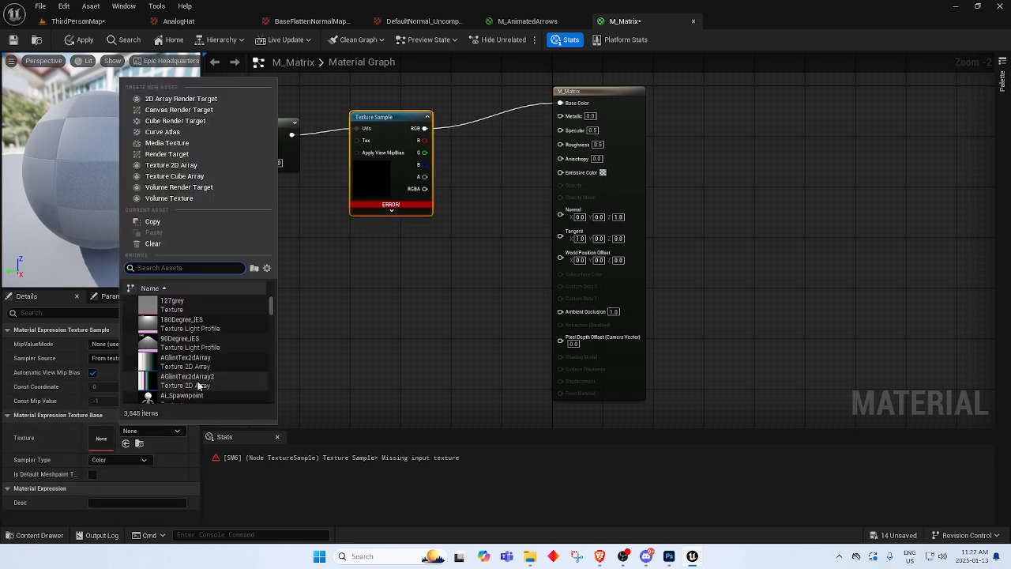
{"action": "type", "text": "M"}
{"action": "key", "text": "BackSpace"}
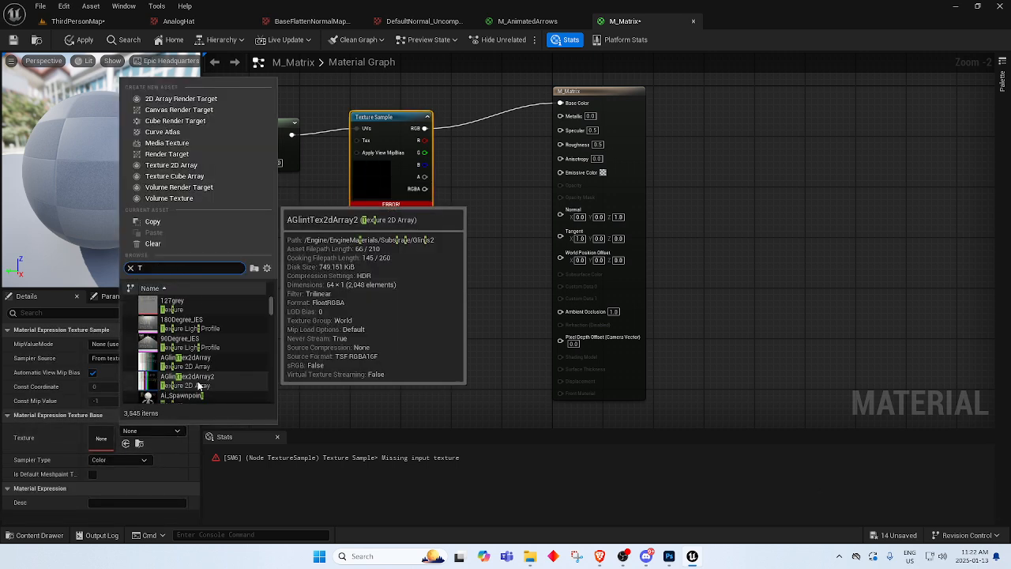
{"action": "type", "text": "T_matr"}
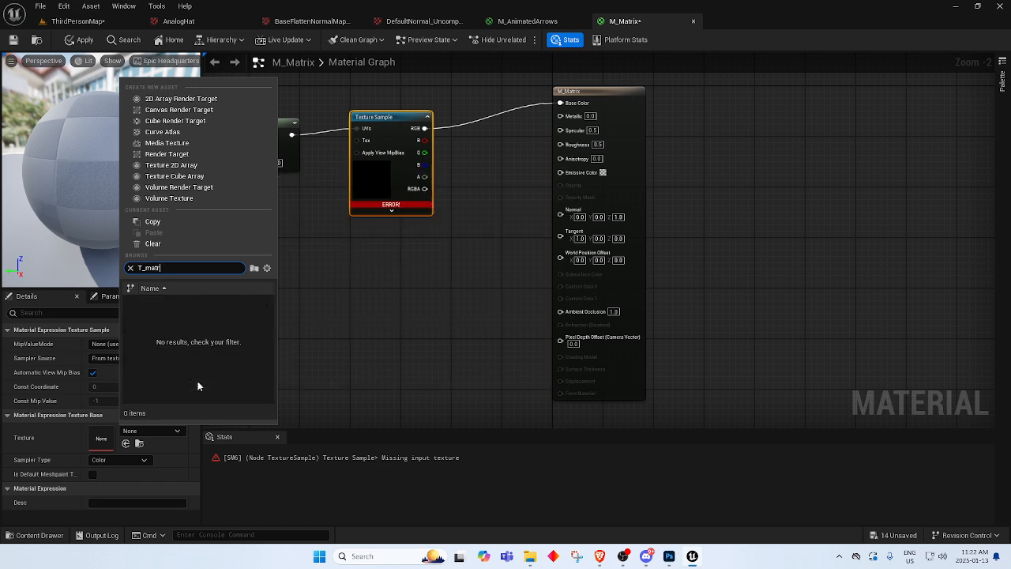
{"action": "key", "text": "BackSpace"}
{"action": "key", "text": "BackSpace"}
{"action": "key", "text": "BackSpace"}
{"action": "key", "text": "BackSpace"}
{"action": "key", "text": "BackSpace"}
{"action": "key", "text": "BackSpace"}
{"action": "key", "text": "BackSpace"}
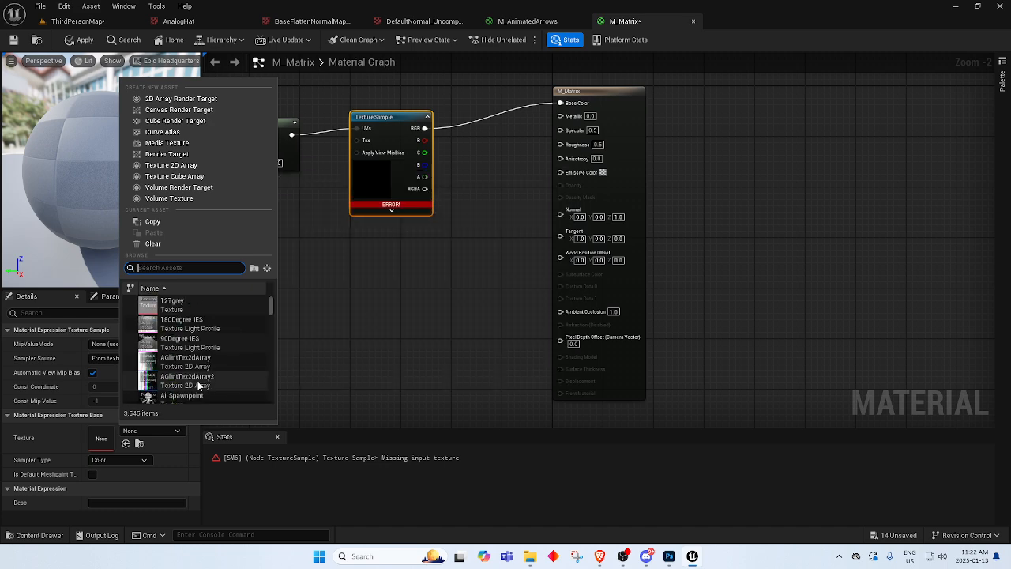
Check the names of the two imported matrix textures in the MyMaterials folder of ThirdPersonMap, and return to M_Matrix.
{"action": "left_click", "coordinate": [83, 21]}
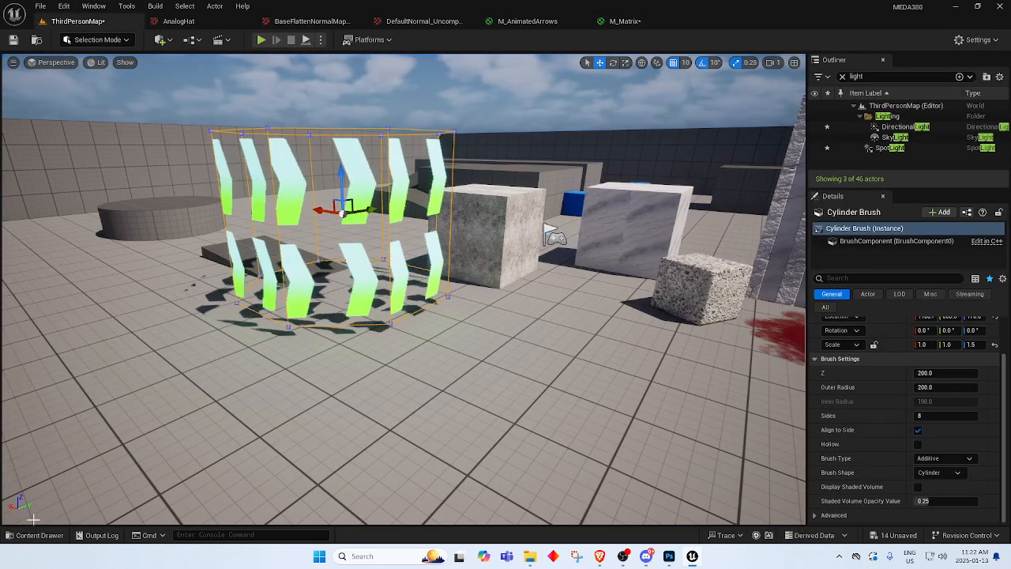
{"action": "key", "text": "ctrl+space"}
{"action": "left_click", "coordinate": [478, 450]}
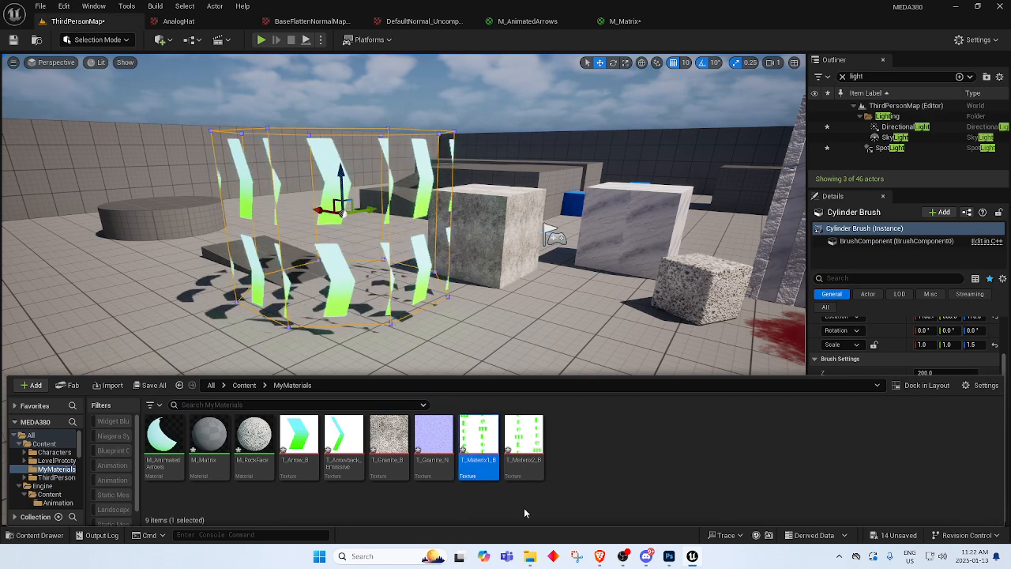
{"action": "left_click", "coordinate": [524, 449], "text": "ctrl"}
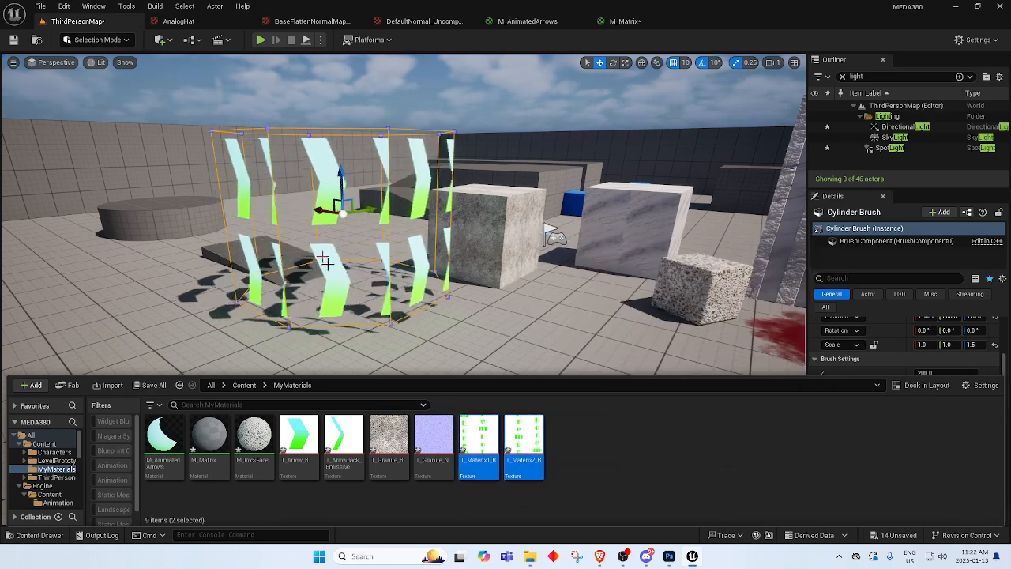
{"action": "left_click", "coordinate": [662, 27]}
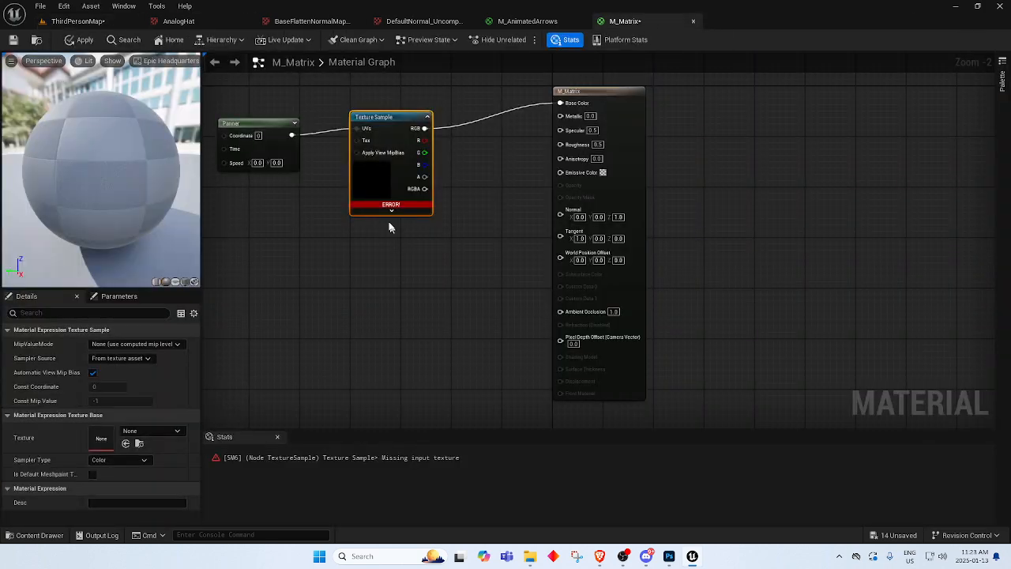
Assign the T_Materix1_B texture to the Texture Sample node.
{"action": "left_click", "coordinate": [151, 431]}
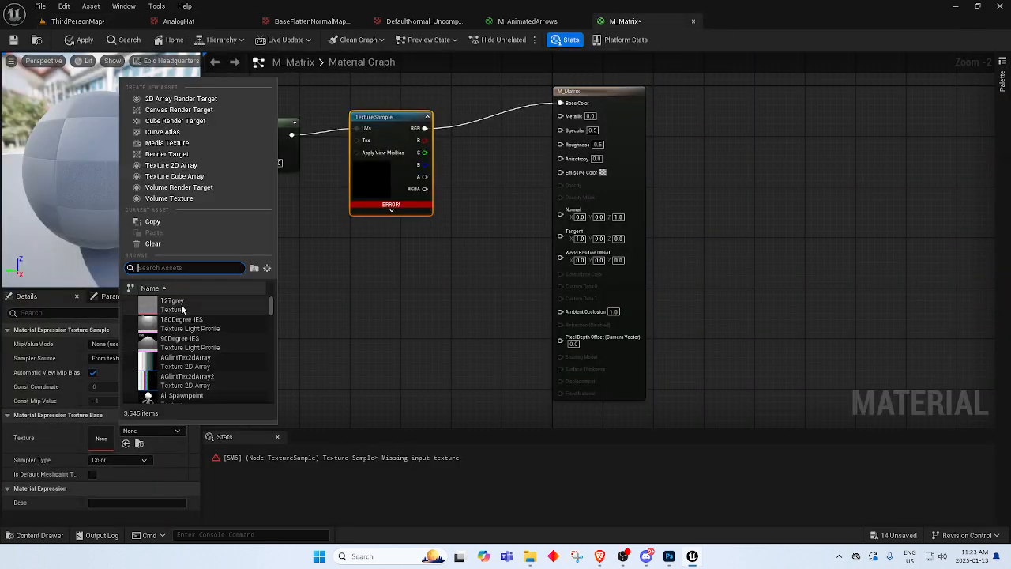
{"action": "type", "text": "T-mat"}
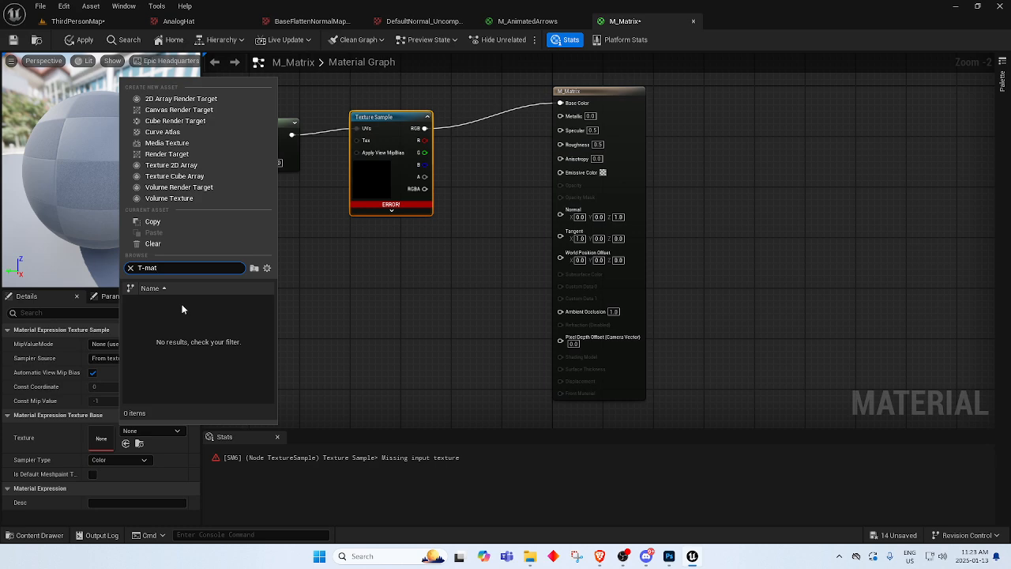
{"action": "type", "text": "_m"}
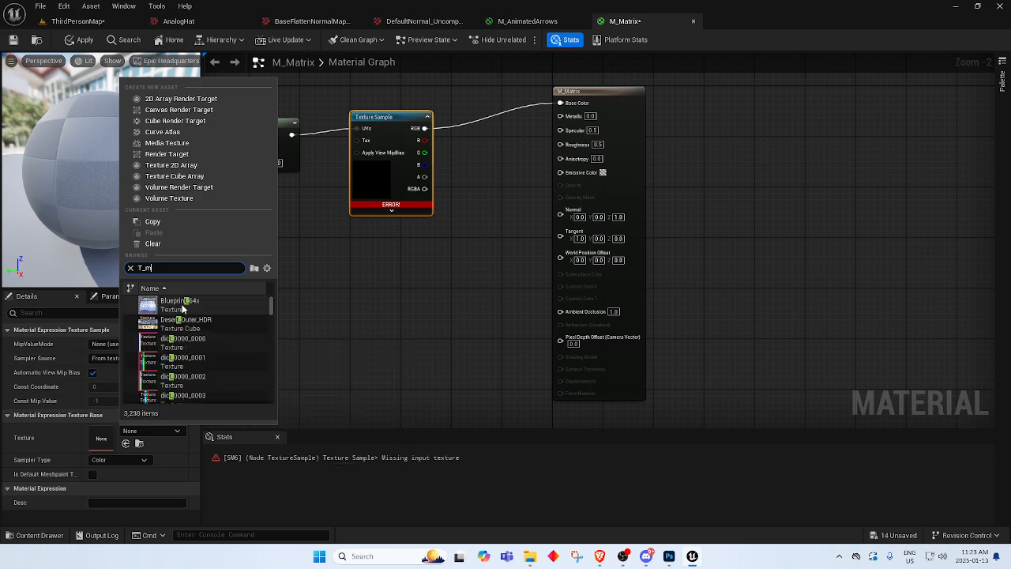
{"action": "type", "text": "at"}
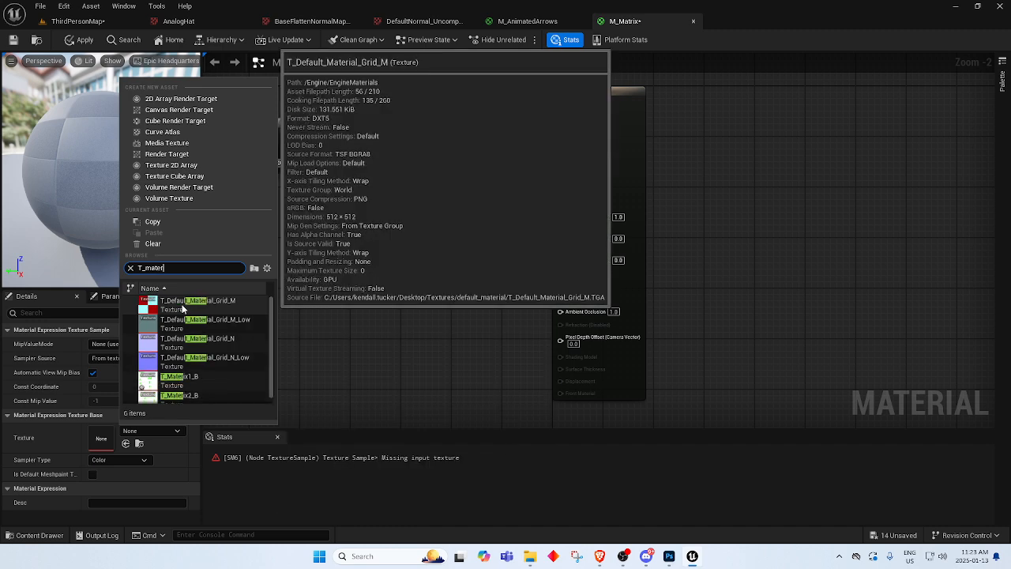
{"action": "type", "text": "er"}
{"action": "left_click", "coordinate": [224, 381]}
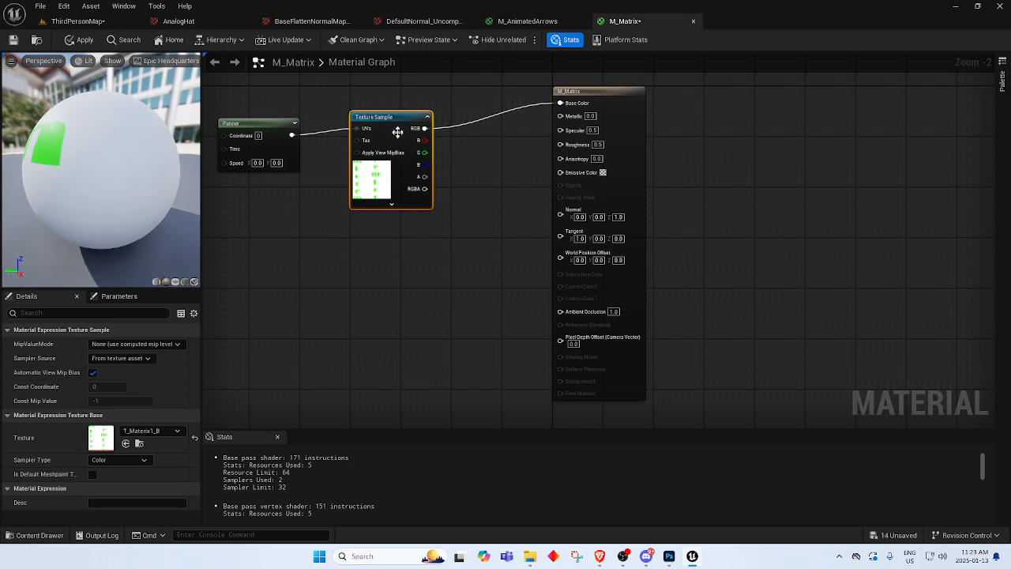
Duplicate the Texture Sample node below the original and assign T_Materix2_B to the copy.
{"action": "key", "text": "ctrl+d"}
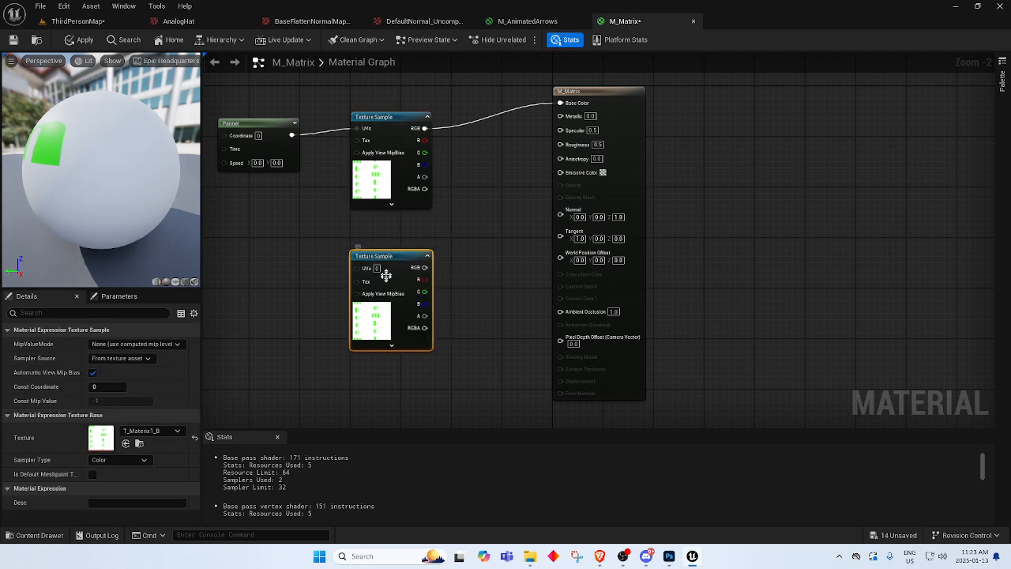
{"action": "left_click", "coordinate": [150, 431]}
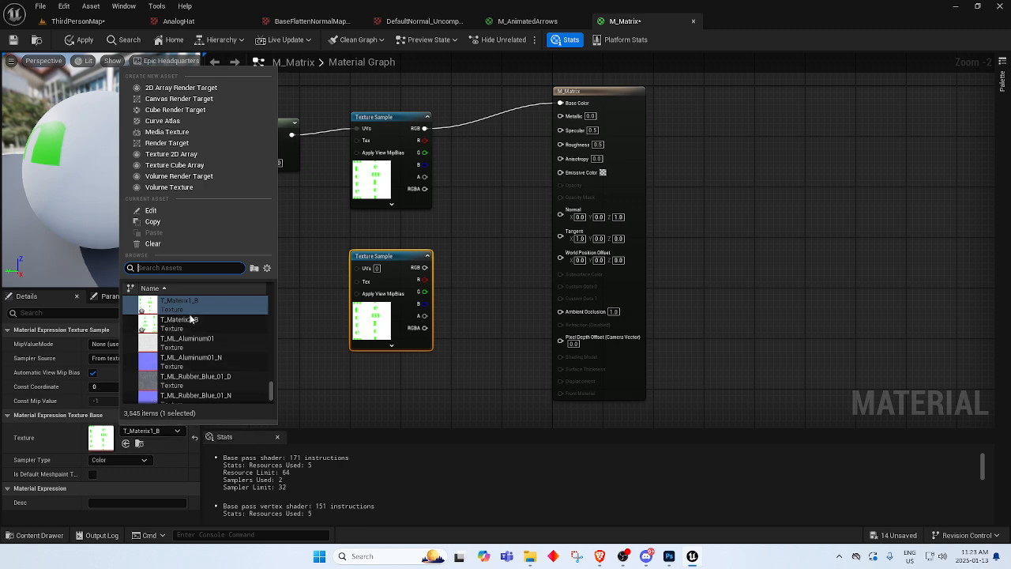
{"action": "scroll", "coordinate": [199, 326], "scroll_direction": "up", "scroll_amount": 2}
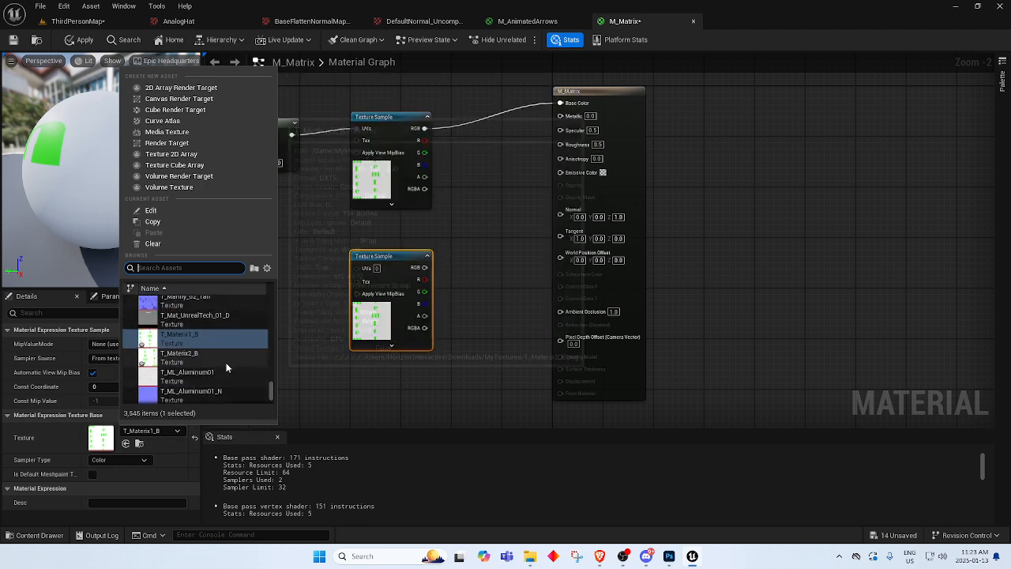
{"action": "left_click", "coordinate": [225, 361]}
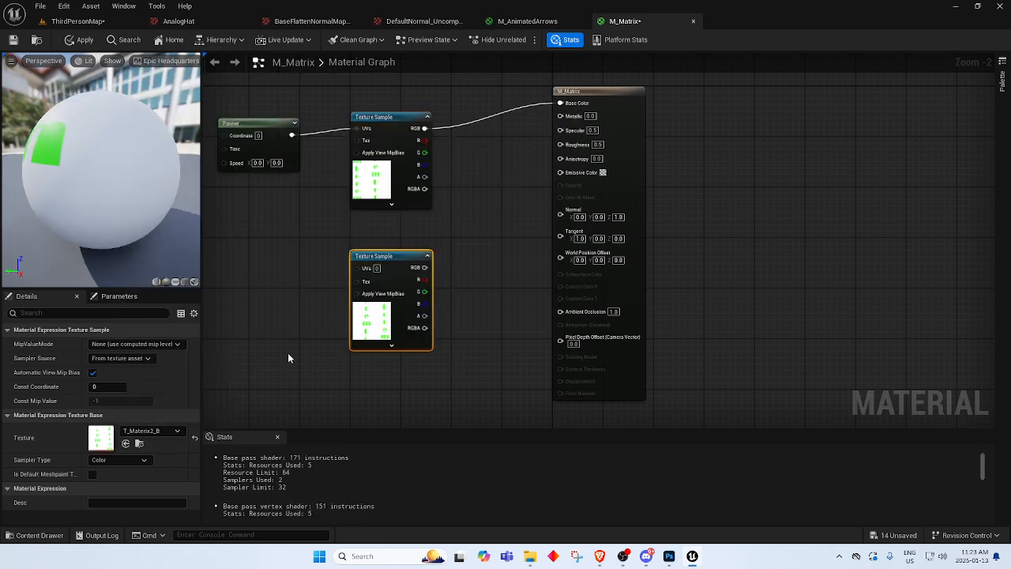
Feed the Panner into the second Texture Sample's UVs and switch the preview mesh to a plane.
{"action": "left_click", "coordinate": [287, 352]}
{"action": "left_click_drag", "start_coordinate": [292, 135], "coordinate": [355, 267]}
{"action": "right_click_drag", "start_coordinate": [473, 266], "coordinate": [418, 263]}
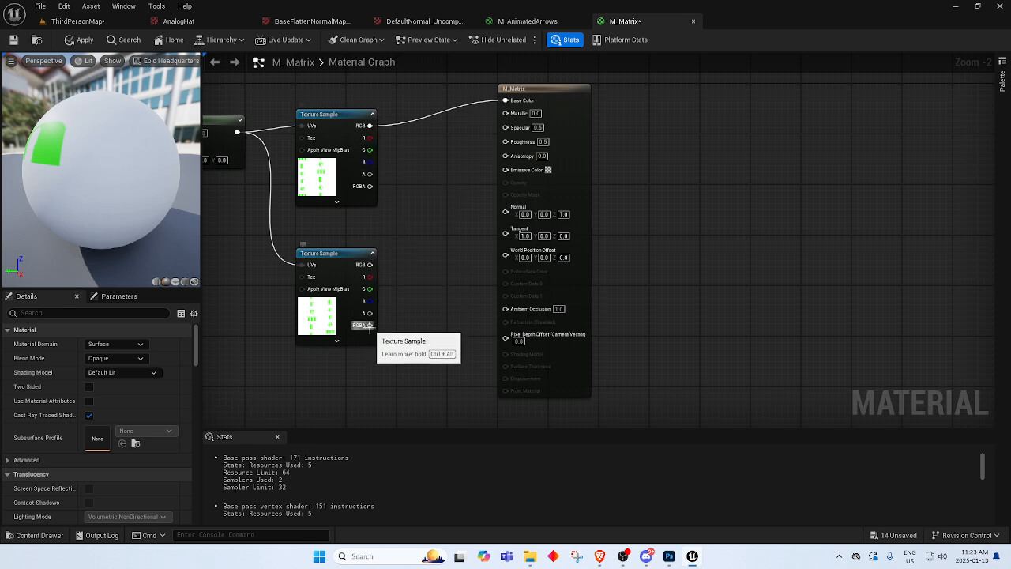
{"action": "right_click_drag", "start_coordinate": [401, 226], "coordinate": [465, 246]}
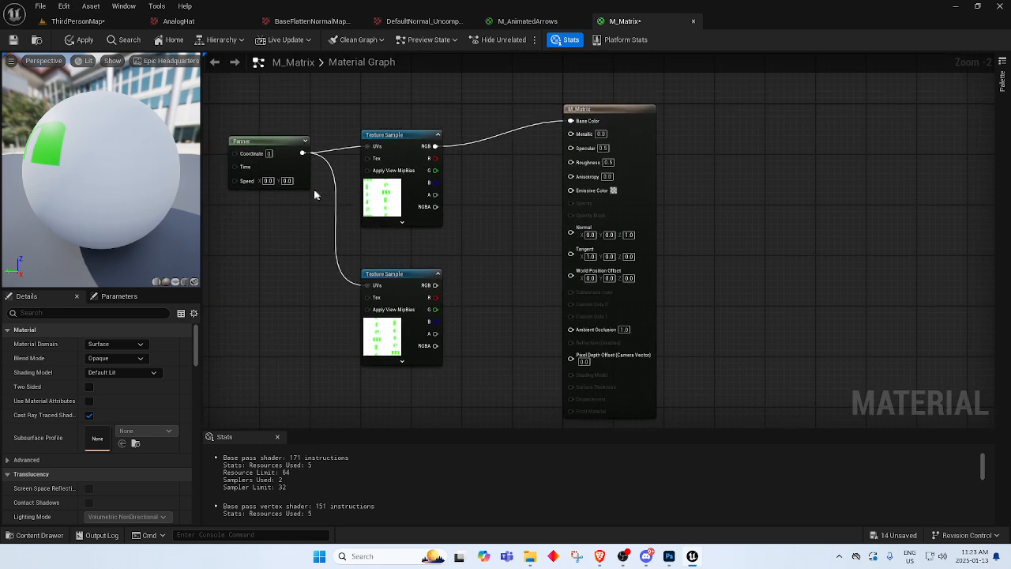
{"action": "left_click", "coordinate": [269, 181]}
{"action": "left_click", "coordinate": [175, 282]}
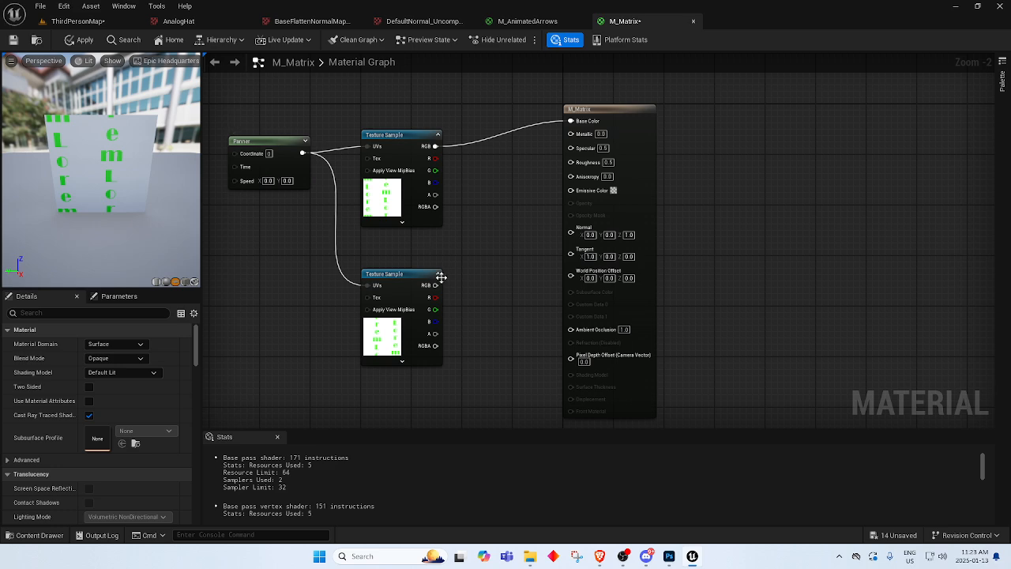
Combine the RGB outputs of both Texture Samples in a Multiply node and connect its result to Base Color.
{"action": "left_click_drag", "start_coordinate": [436, 285], "coordinate": [491, 192]}
{"action": "type", "text": "multiply"}
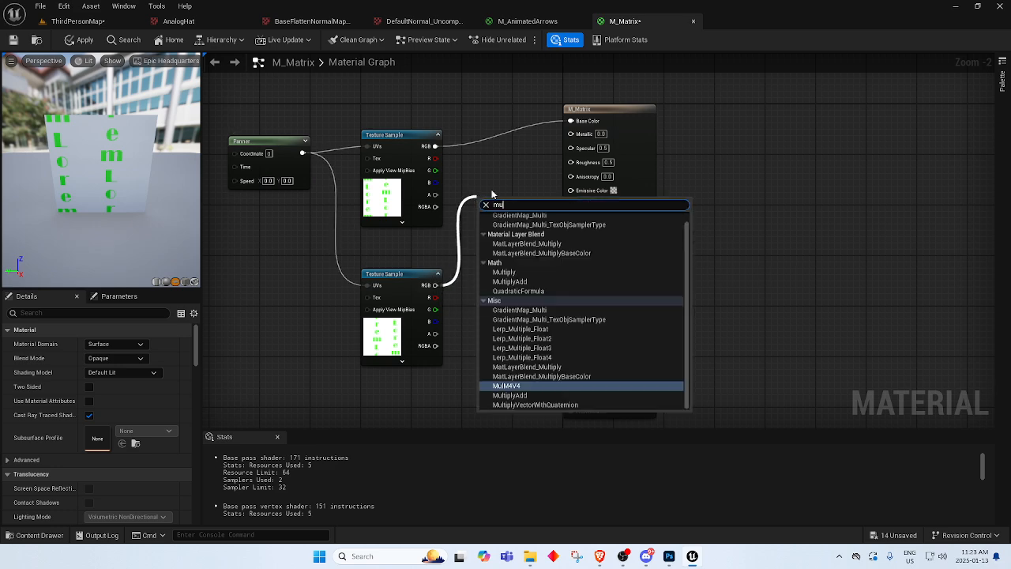
{"action": "key", "text": "Return"}
{"action": "left_click_drag", "start_coordinate": [433, 147], "coordinate": [570, 120]}
Copy the Panner node and connect the copy to the UVs of the T_Materix2_B Texture Sample in place of the original.
{"action": "right_click_drag", "start_coordinate": [315, 256], "coordinate": [434, 195]}
{"action": "left_click", "coordinate": [395, 91]}
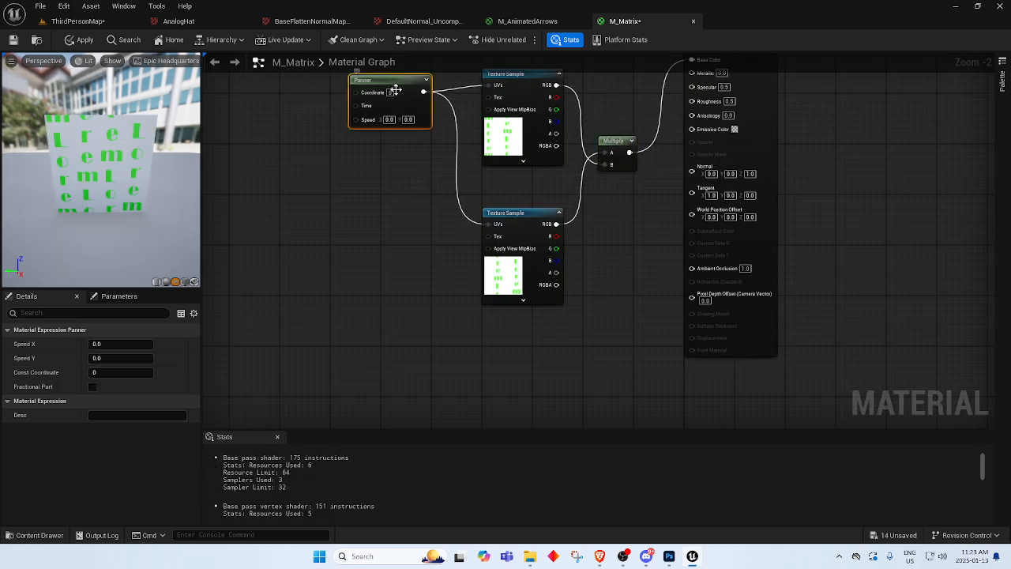
{"action": "key", "text": "ctrl+c"}
{"action": "key", "text": "ctrl+v"}
{"action": "left_click_drag", "start_coordinate": [466, 242], "coordinate": [488, 224]}
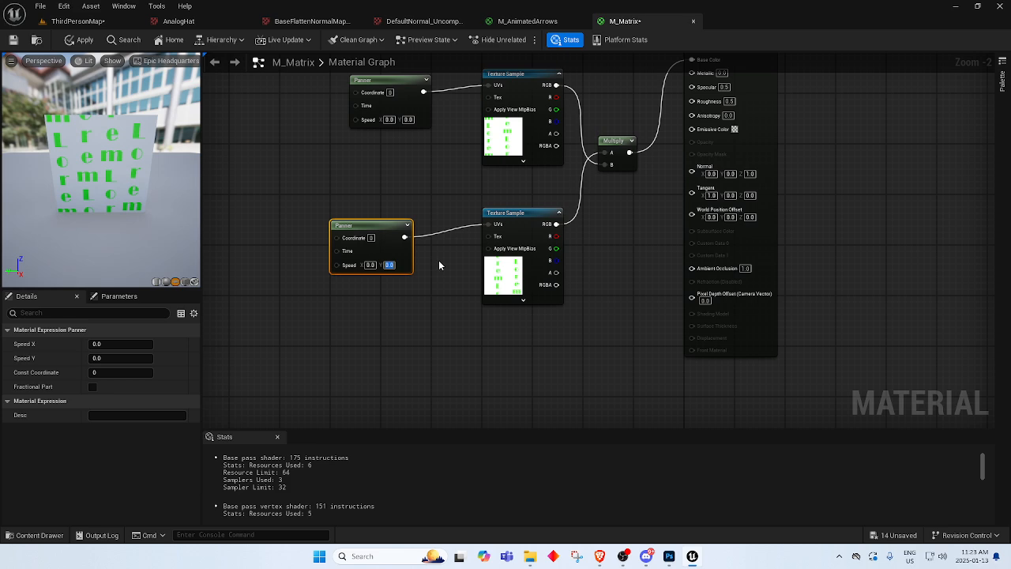
Set Speed Y to 2 on the lower Panner and to 0.5 on the upper Panner.
{"action": "type", "text": "2"}
{"action": "key", "text": "Return"}
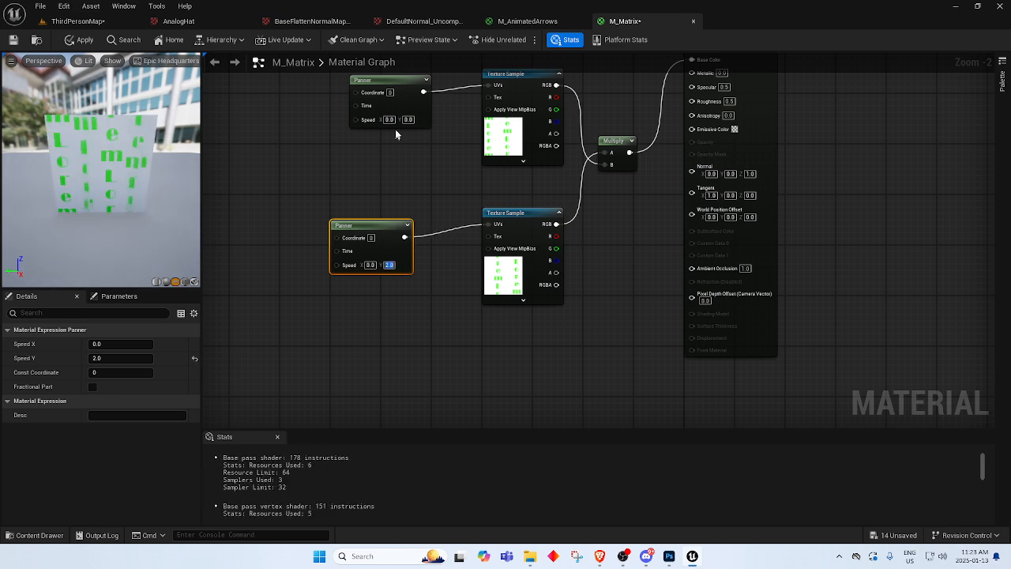
{"action": "left_click", "coordinate": [409, 119]}
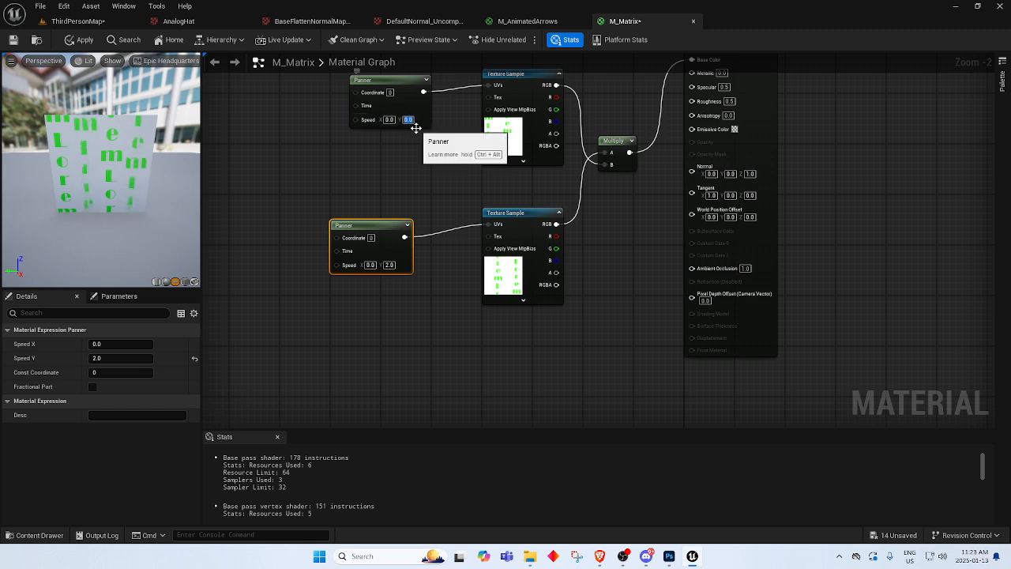
{"action": "type", "text": "0.5"}
{"action": "key", "text": "Return"}
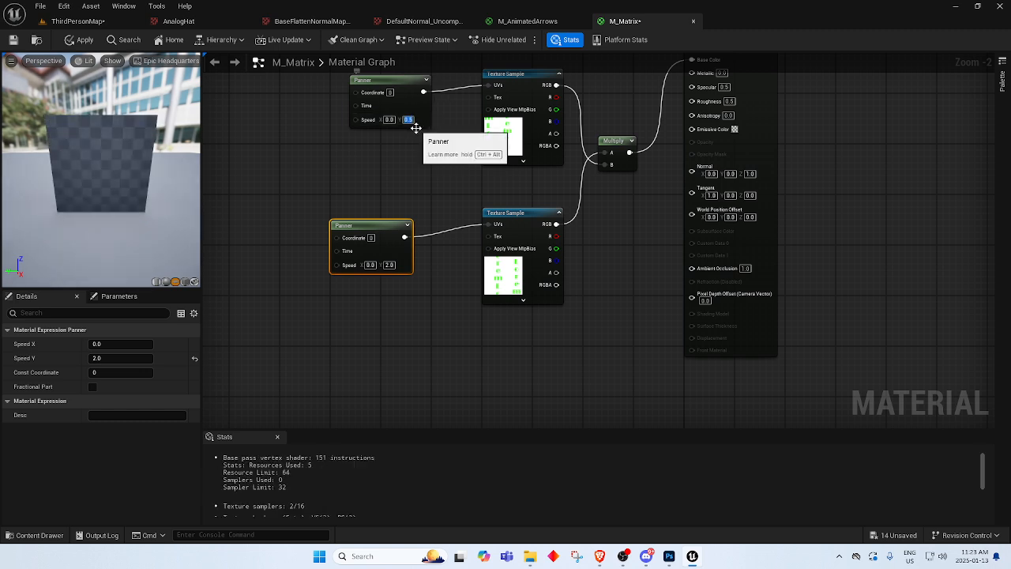
{"action": "left_click", "coordinate": [318, 315]}
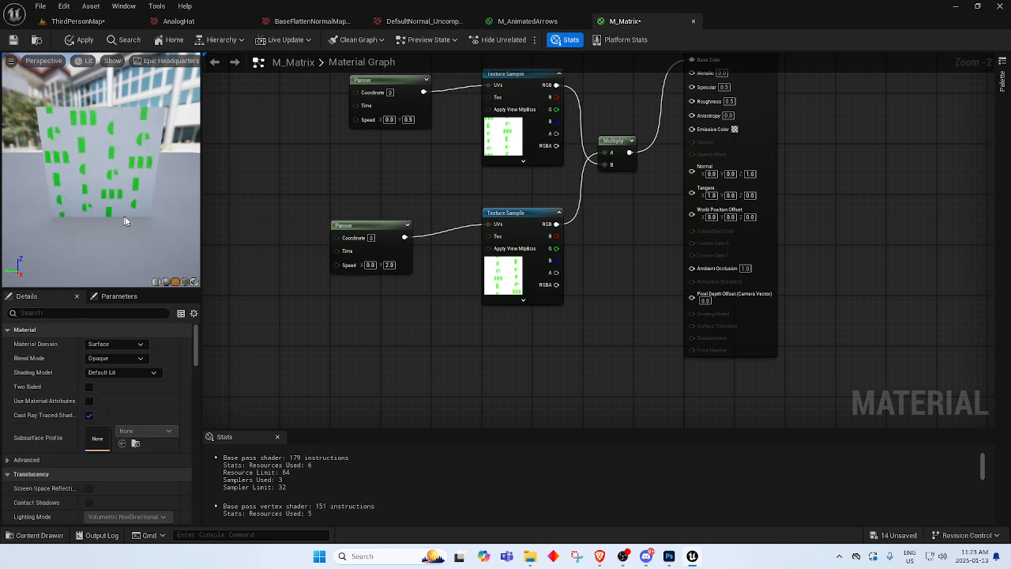
Try a Speed Y of 10 and then 1 on the lower Panner.
{"action": "right_click_drag", "start_coordinate": [364, 184], "coordinate": [350, 174]}
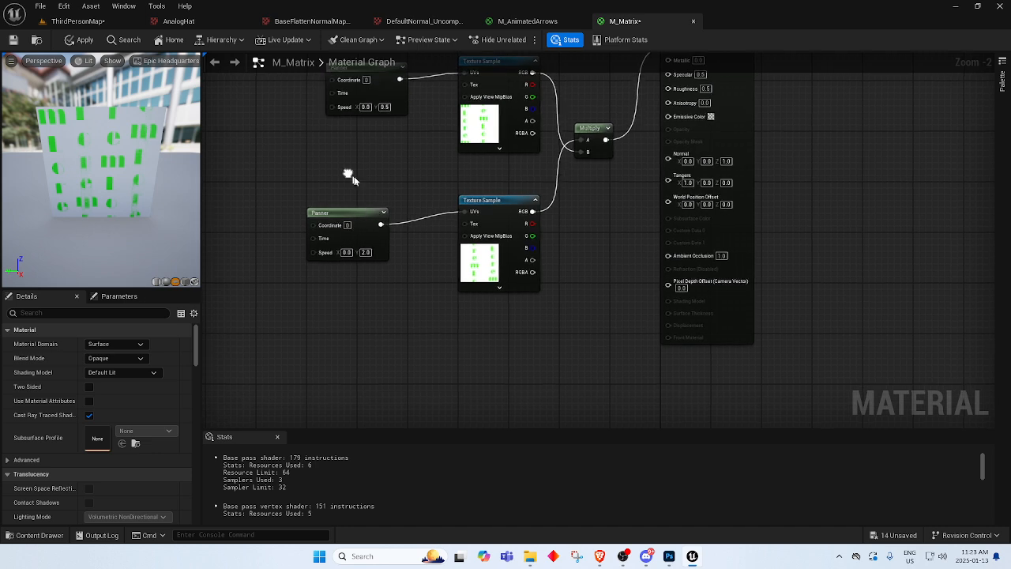
{"action": "left_click", "coordinate": [366, 252]}
{"action": "type", "text": "10"}
{"action": "key", "text": "Return"}
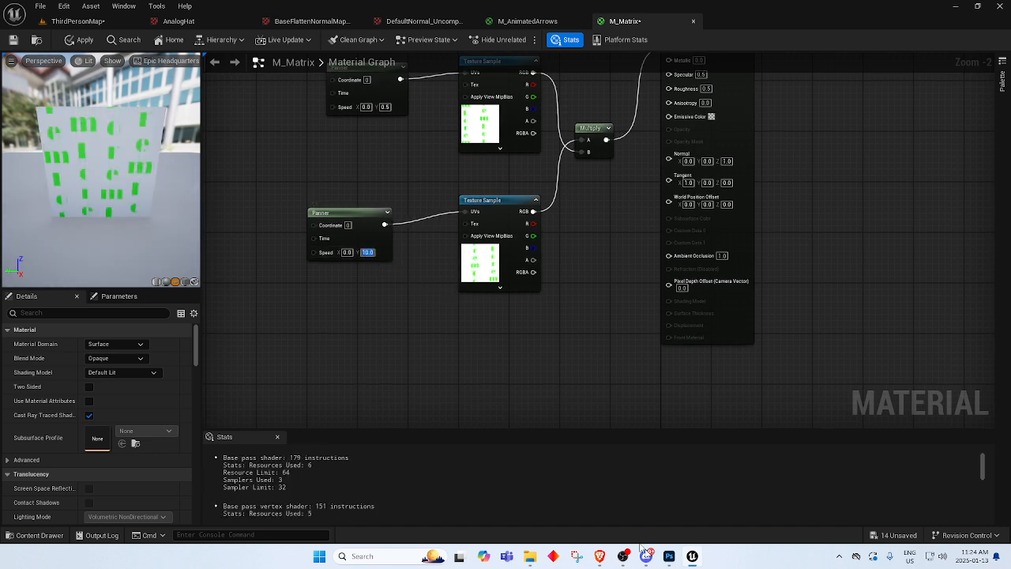
{"action": "type", "text": "1"}
{"action": "key", "text": "Return"}
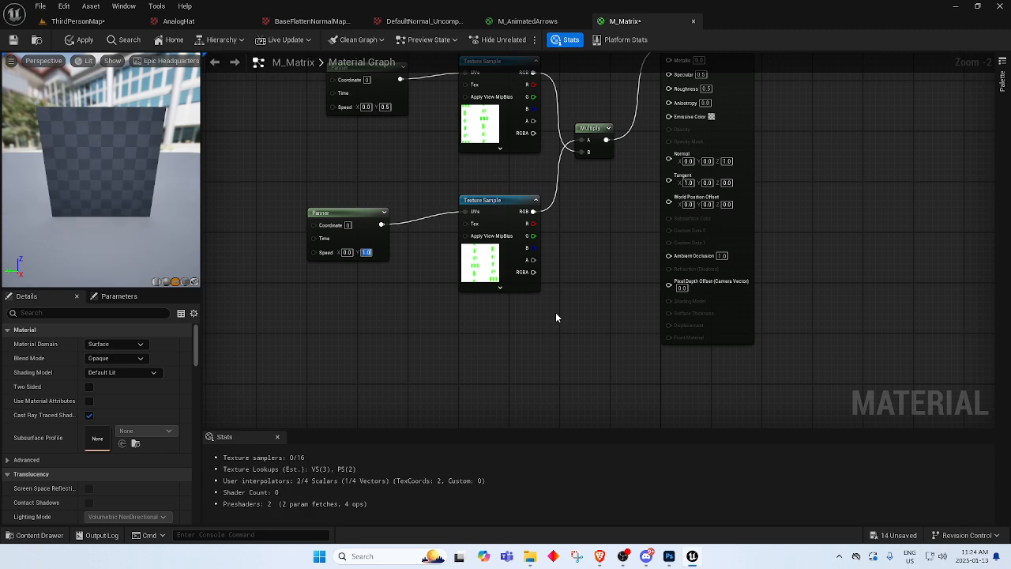
Set the lower Panner's Speed Y to -1 so its texture pans in the opposite direction.
{"action": "right_click_drag", "start_coordinate": [410, 301], "coordinate": [320, 349]}
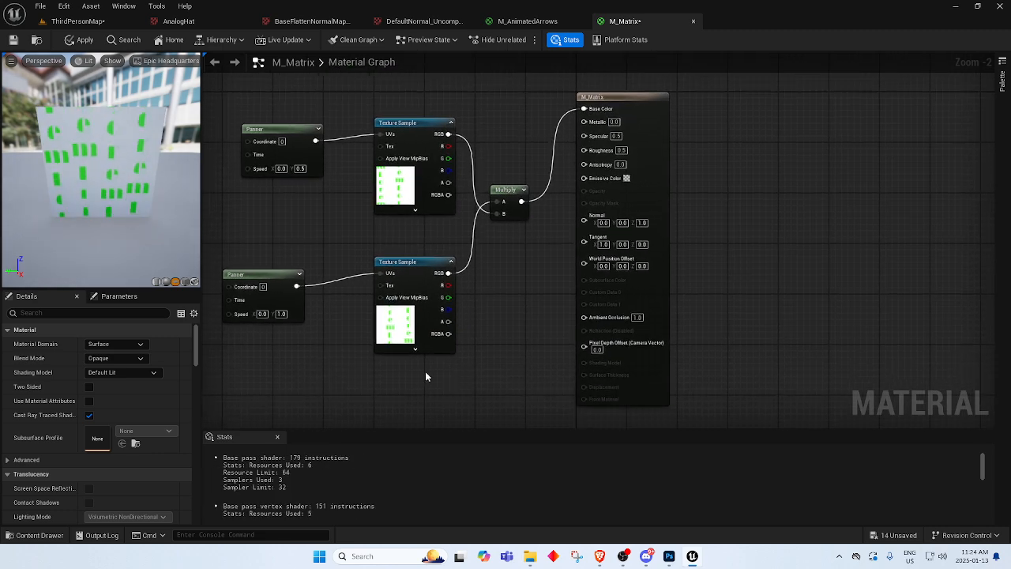
{"action": "left_click", "coordinate": [288, 318]}
{"action": "type", "text": "-1"}
{"action": "key", "text": "Return"}
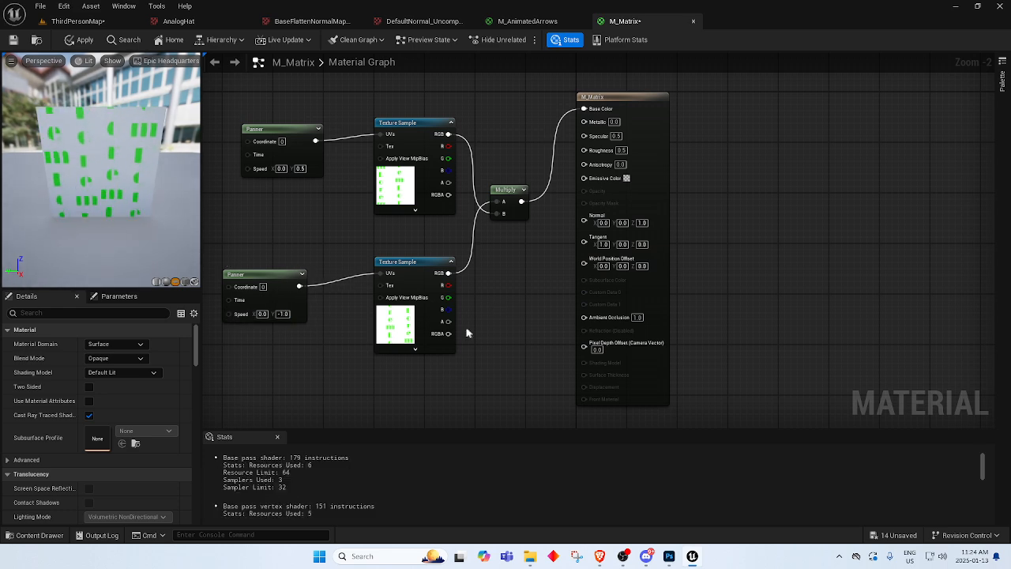
Change the M_Matrix material's Blend Mode to Masked.
{"action": "left_click", "coordinate": [622, 111]}
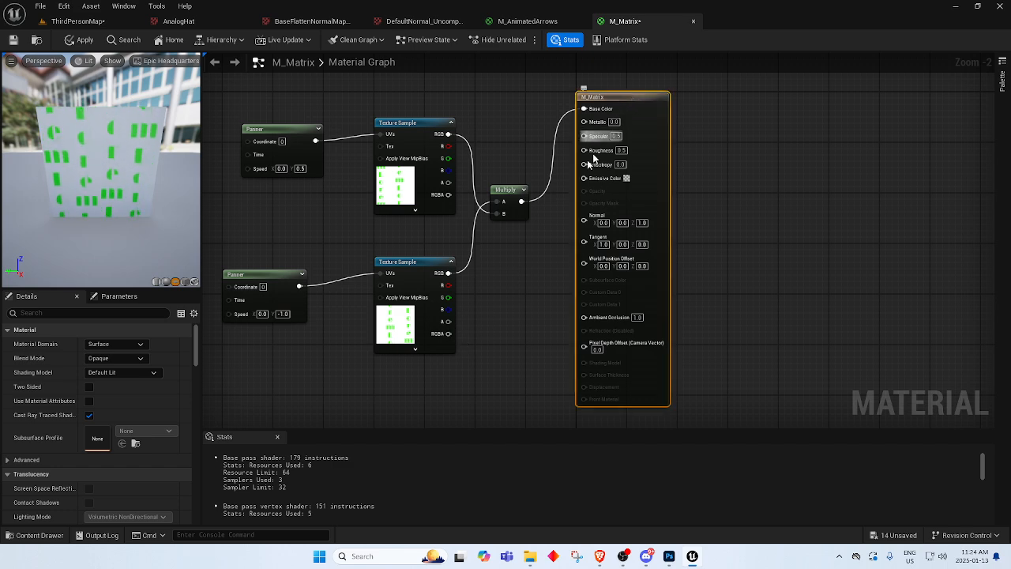
{"action": "left_click", "coordinate": [130, 358]}
{"action": "left_click", "coordinate": [136, 379]}
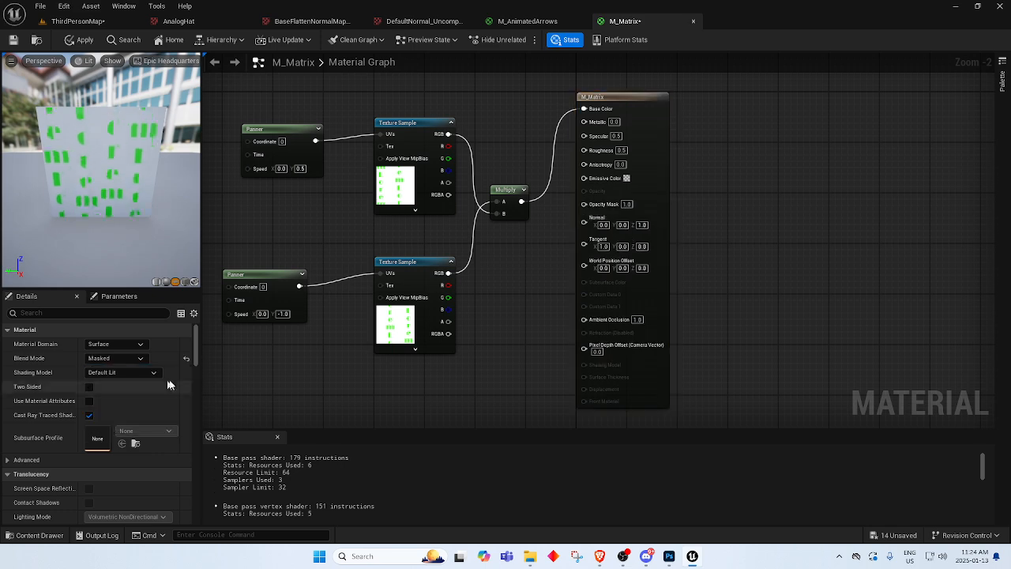
Try feeding the Multiply output into M_Matrix's Opacity Mask, and break all links from that output.
{"action": "right_click_drag", "start_coordinate": [469, 337], "coordinate": [412, 348]}
{"action": "left_click_drag", "start_coordinate": [464, 211], "coordinate": [472, 239]}
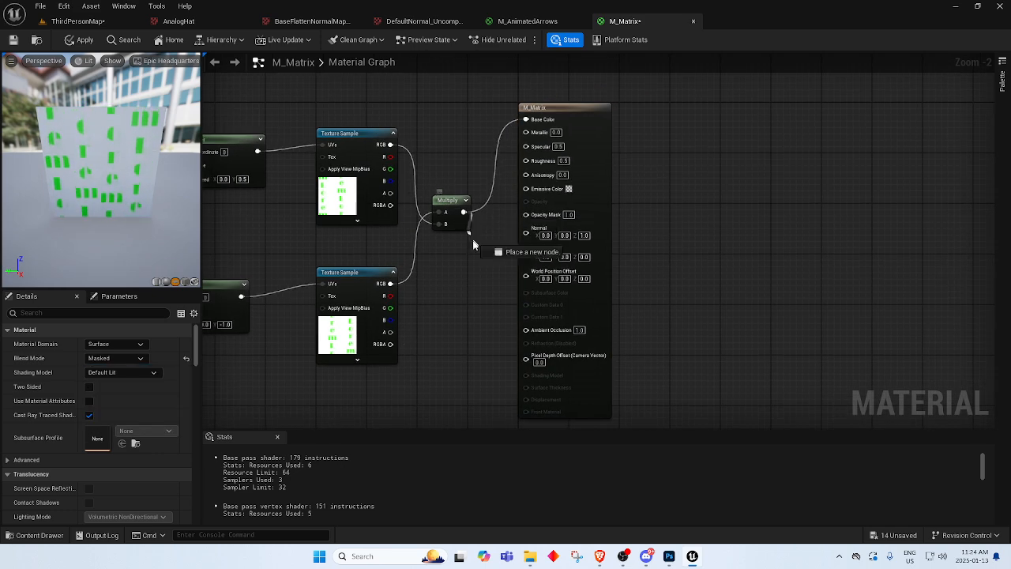
{"action": "left_click_drag", "start_coordinate": [531, 217], "coordinate": [530, 216]}
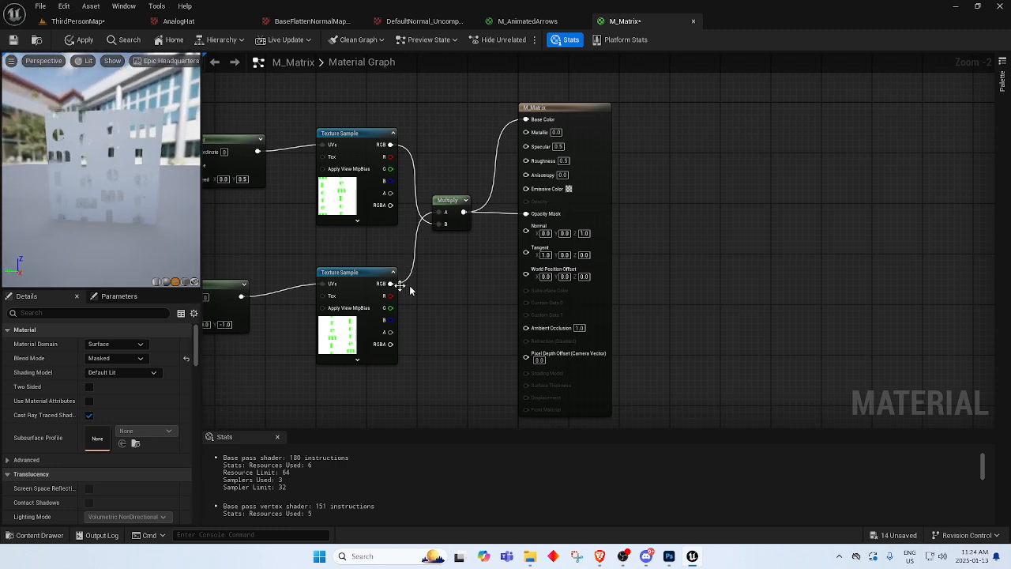
{"action": "left_click", "coordinate": [464, 212], "text": "alt"}
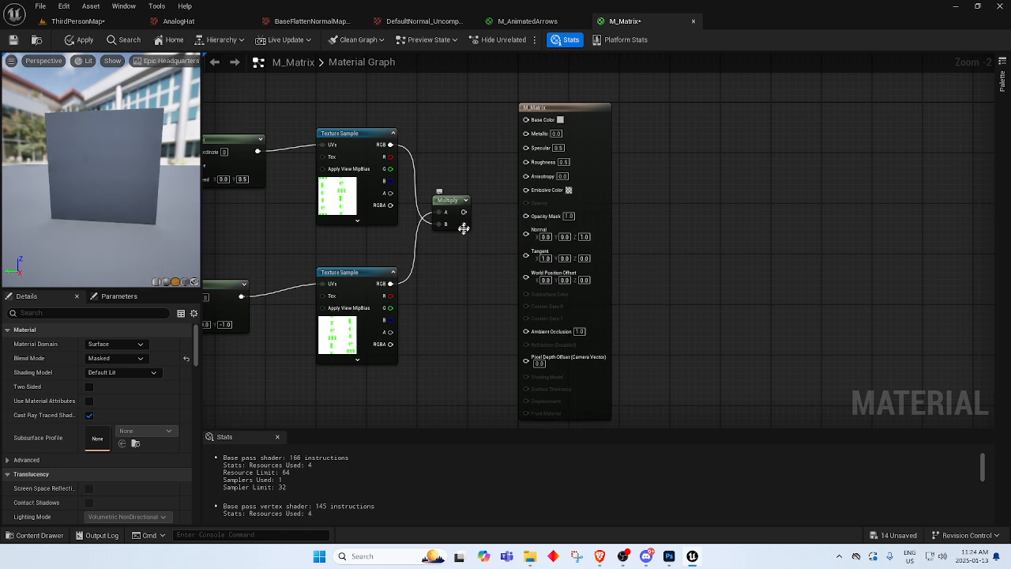
Try an Add node combining the RGB outputs of both Texture Samples as the Opacity Mask input.
{"action": "left_click_drag", "start_coordinate": [387, 286], "coordinate": [434, 288]}
{"action": "type", "text": "add"}
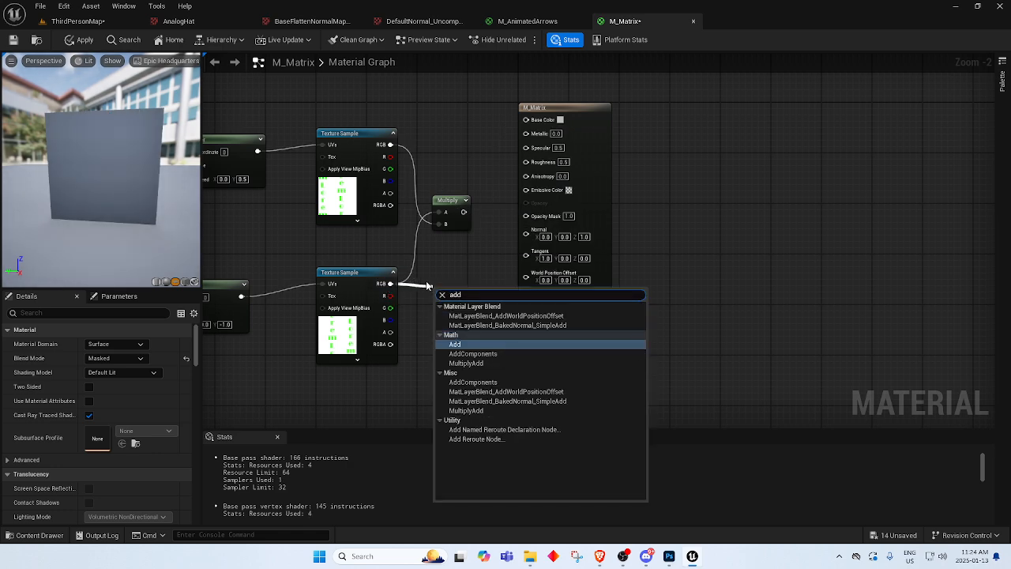
{"action": "left_click", "coordinate": [499, 345]}
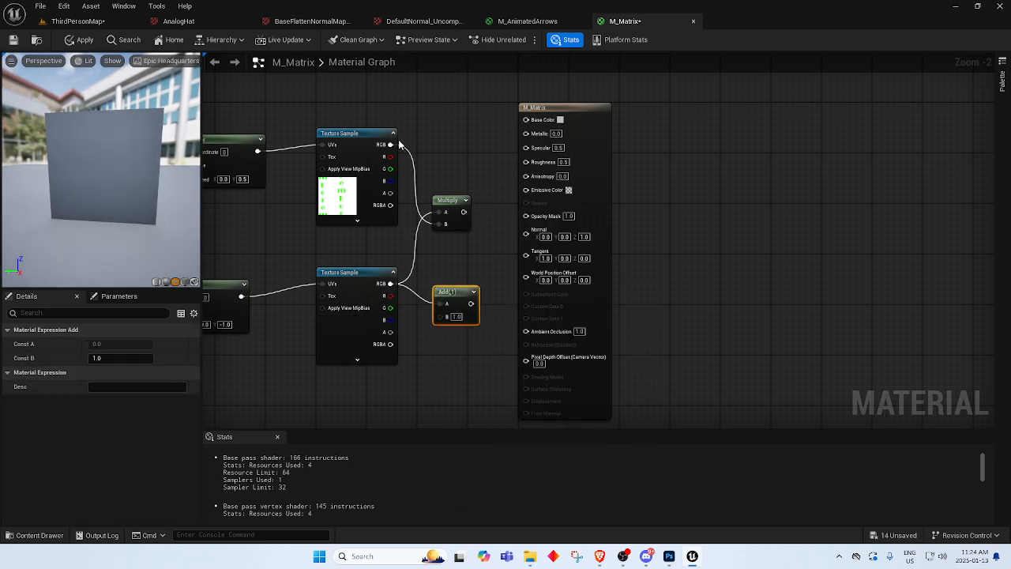
{"action": "left_click_drag", "start_coordinate": [399, 170], "coordinate": [506, 263]}
{"action": "left_click_drag", "start_coordinate": [527, 219], "coordinate": [527, 218]}
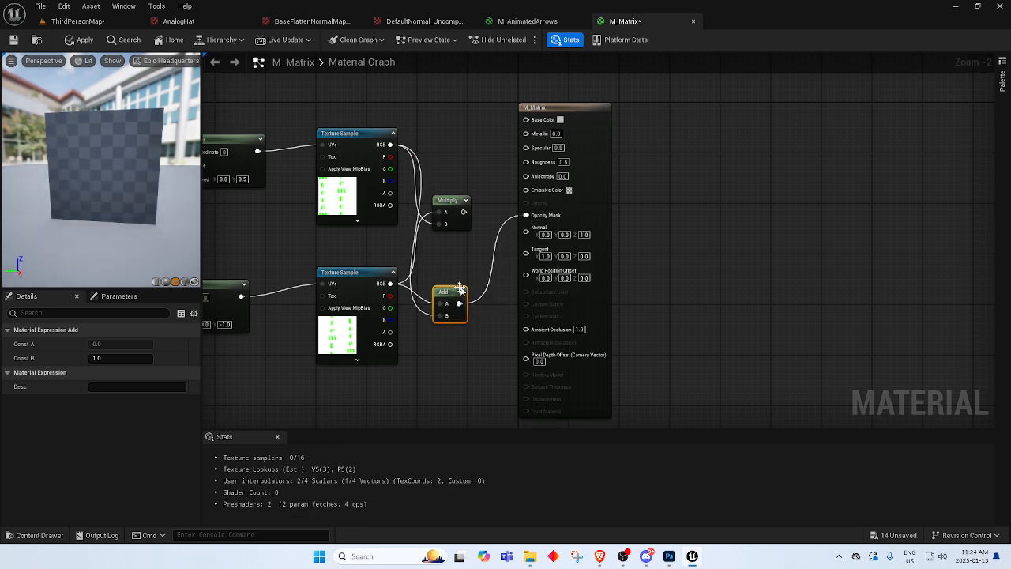
Reconnect the Multiply output to Base Color, and reposition the Add and Multiply nodes between the textures and the material node.
{"action": "left_click_drag", "start_coordinate": [447, 291], "coordinate": [471, 263]}
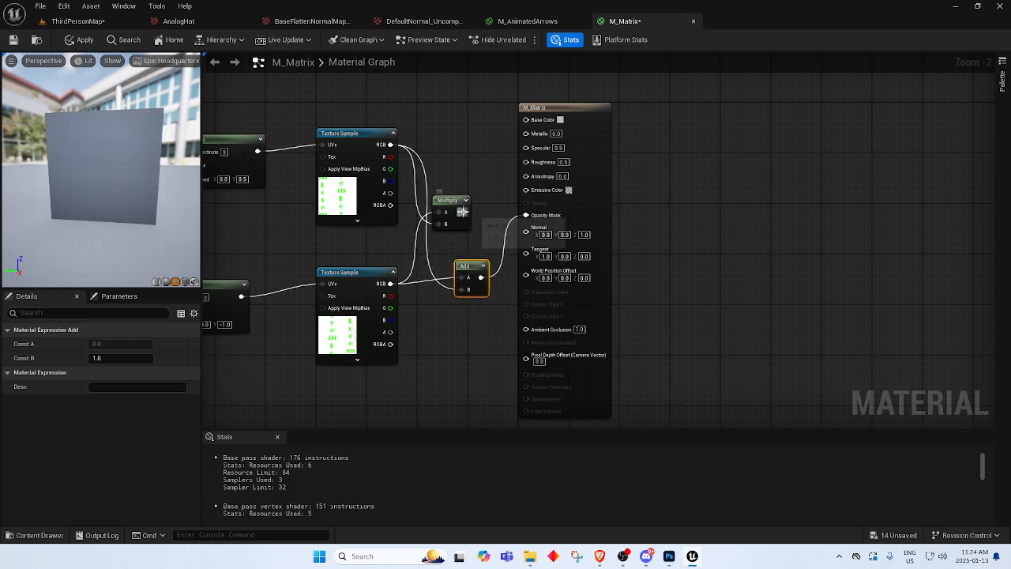
{"action": "left_click_drag", "start_coordinate": [463, 212], "coordinate": [526, 119]}
{"action": "left_click_drag", "start_coordinate": [454, 200], "coordinate": [469, 128]}
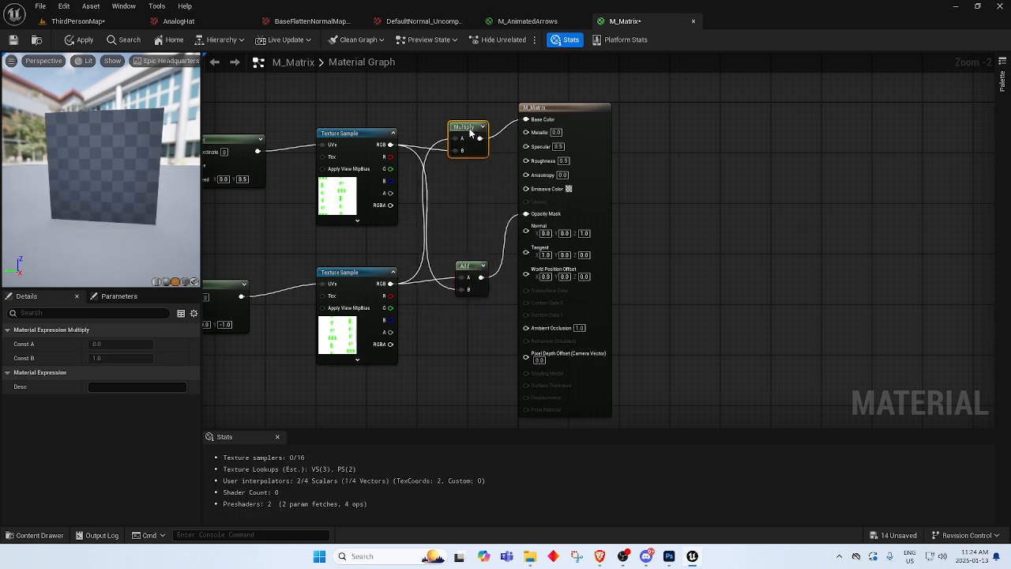
{"action": "left_click", "coordinate": [460, 234]}
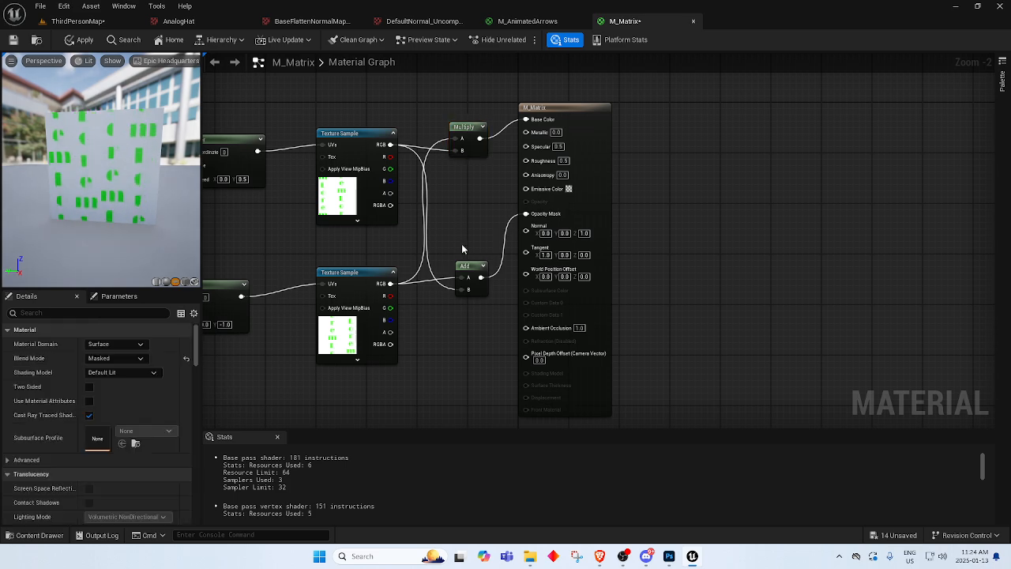
Delete the Add node that feeds the Opacity Mask.
{"action": "scroll", "coordinate": [459, 245], "scroll_direction": "up", "scroll_amount": 1}
{"action": "left_click", "coordinate": [465, 270]}
{"action": "key", "text": "Delete"}
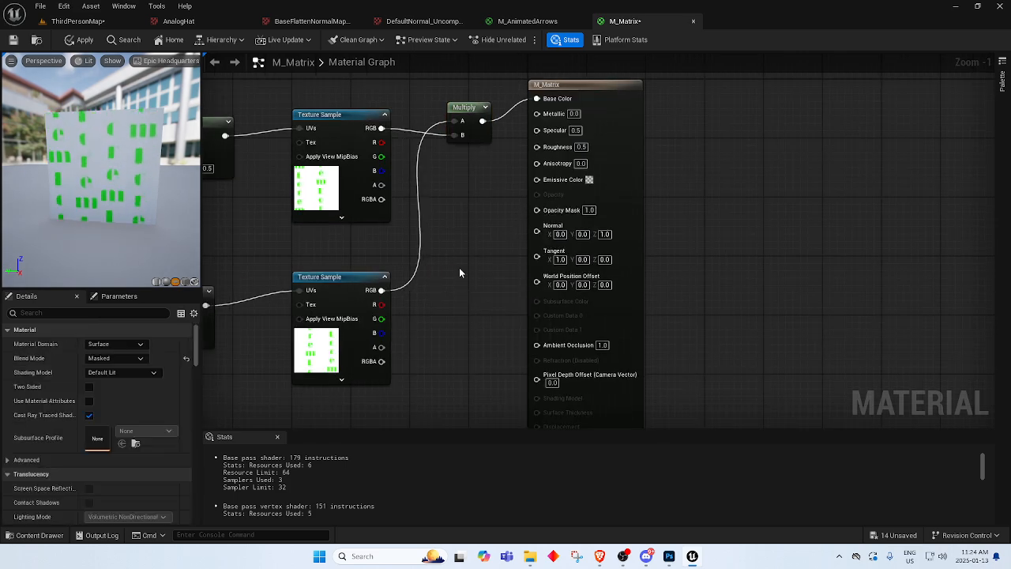
Try a second Multiply node combining both Texture Samples' alpha outputs as the Opacity Mask input.
{"action": "right_click_drag", "start_coordinate": [375, 242], "coordinate": [458, 244]}
{"action": "left_click_drag", "start_coordinate": [484, 332], "coordinate": [534, 286]}
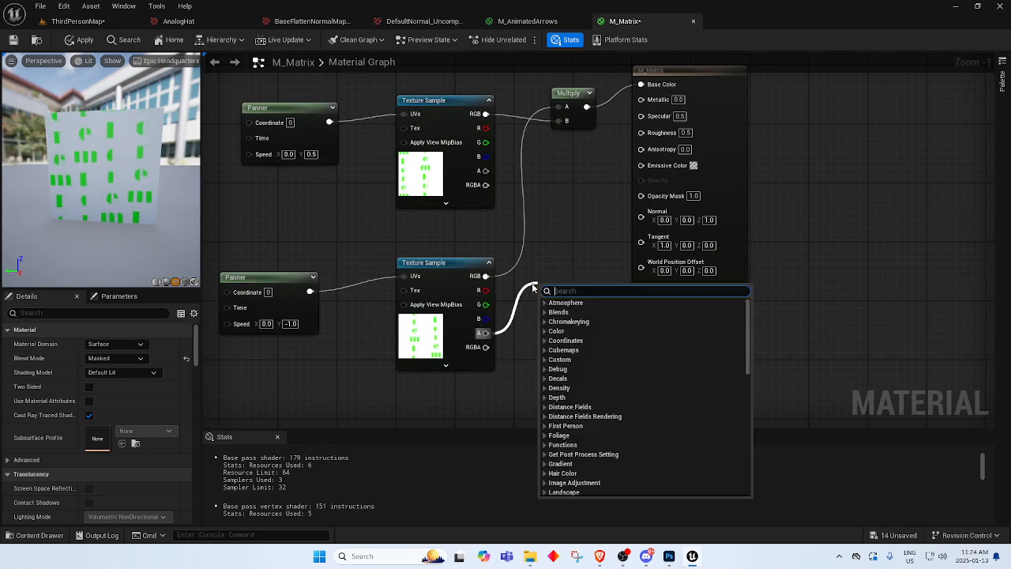
{"action": "type", "text": "add"}
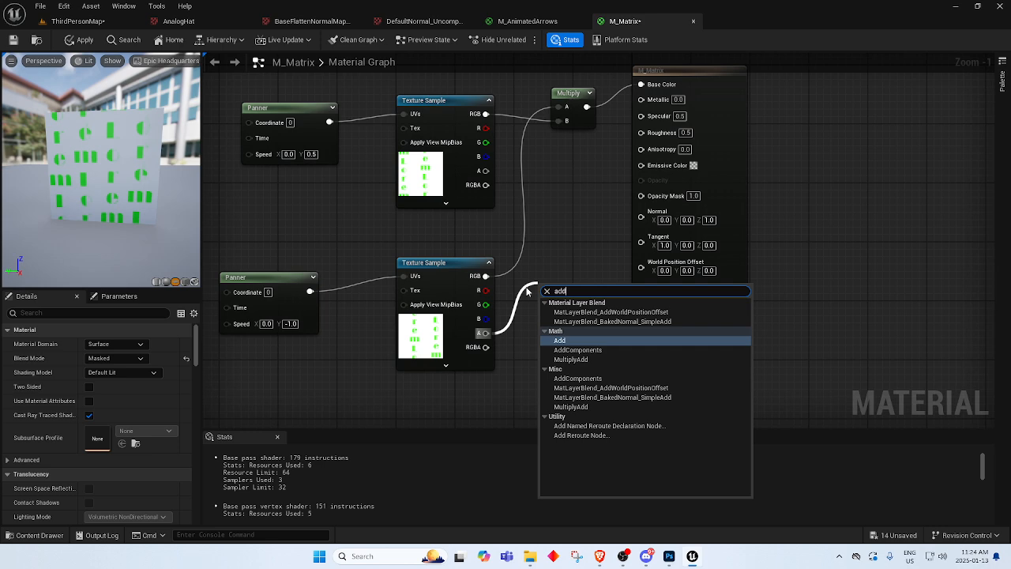
{"action": "key", "text": "BackSpace"}
{"action": "key", "text": "BackSpace"}
{"action": "key", "text": "BackSpace"}
{"action": "type", "text": "mult"}
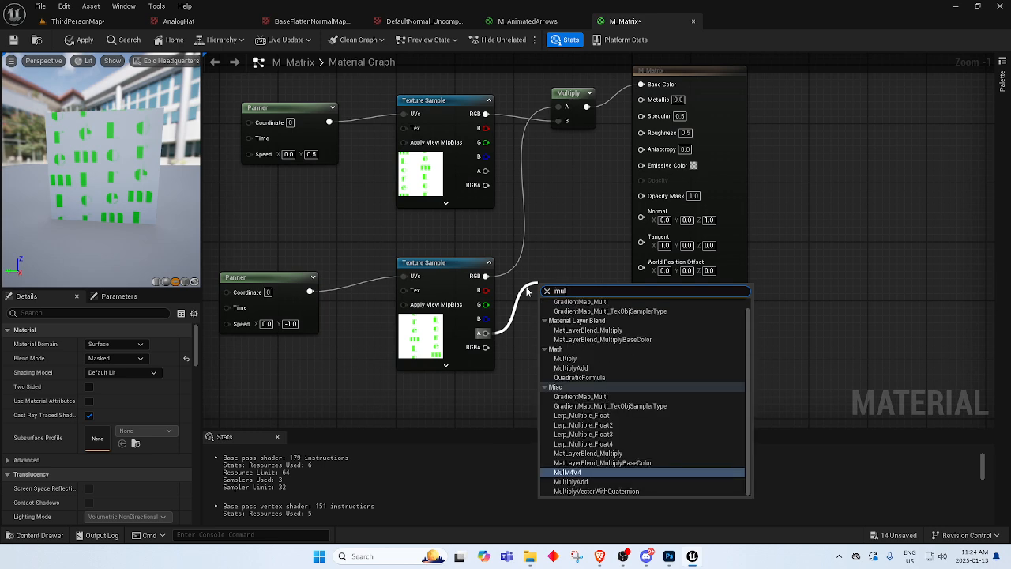
{"action": "key", "text": "Return"}
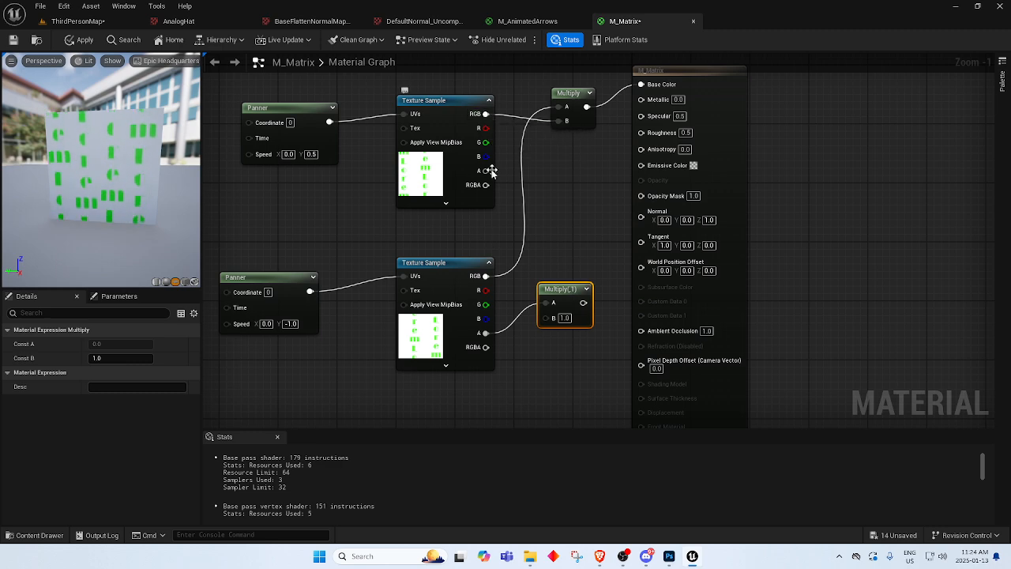
{"action": "left_click_drag", "start_coordinate": [486, 171], "coordinate": [525, 247]}
{"action": "left_click_drag", "start_coordinate": [545, 323], "coordinate": [546, 319]}
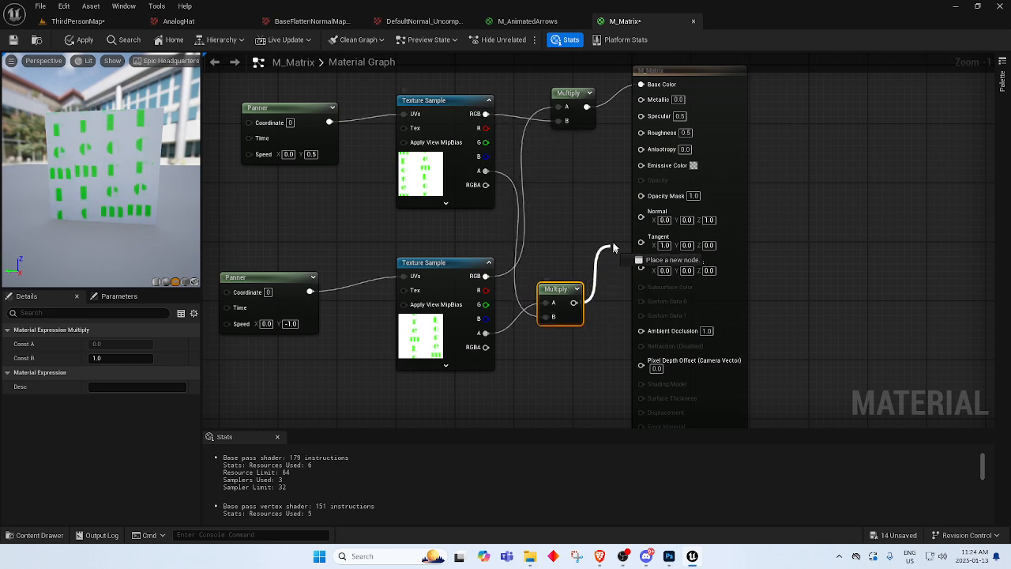
{"action": "left_click_drag", "start_coordinate": [646, 195], "coordinate": [642, 195]}
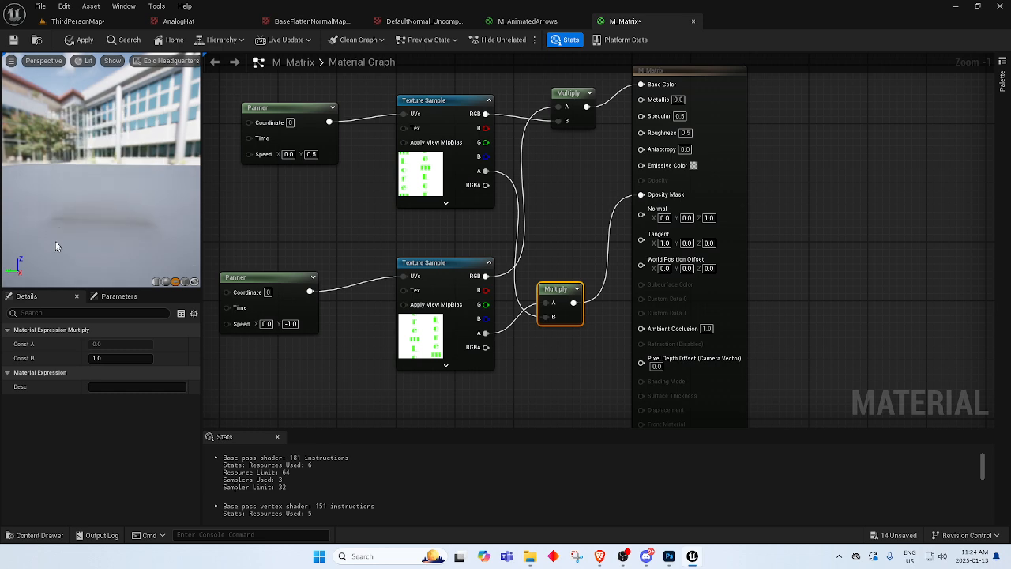
Check the masked result in the preview, and delete the Multiply node that combines the alpha outputs.
{"action": "left_click_drag", "start_coordinate": [55, 241], "coordinate": [55, 241]}
{"action": "left_click", "coordinate": [545, 380]}
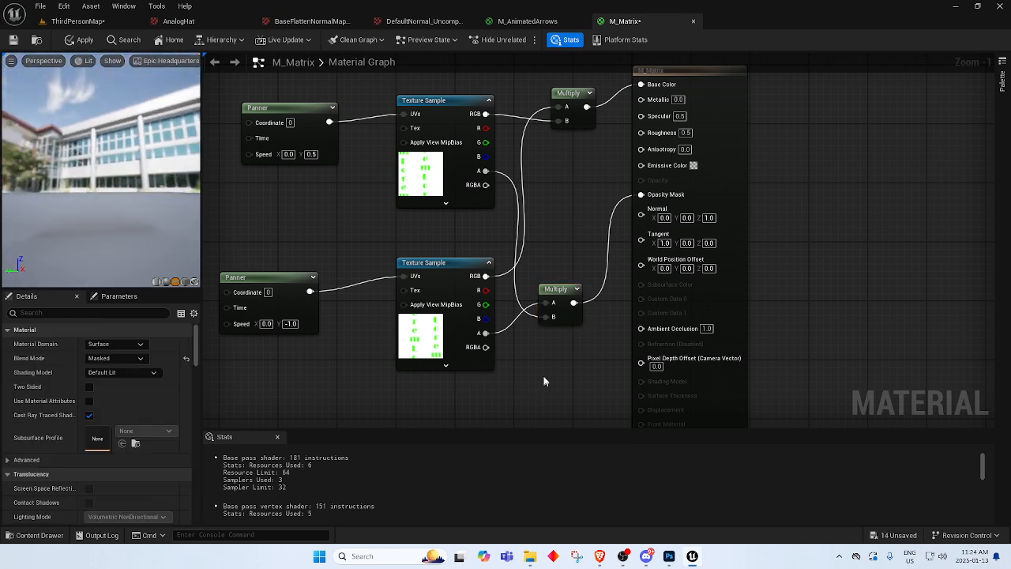
{"action": "right_click_drag", "start_coordinate": [542, 362], "coordinate": [564, 393]}
{"action": "left_click", "coordinate": [573, 344]}
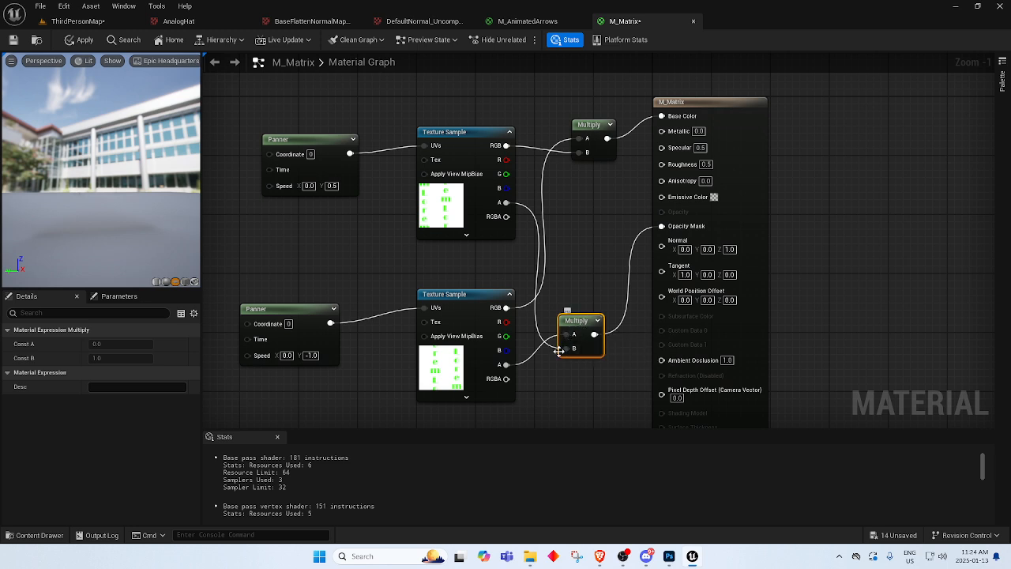
{"action": "key", "text": "Delete"}
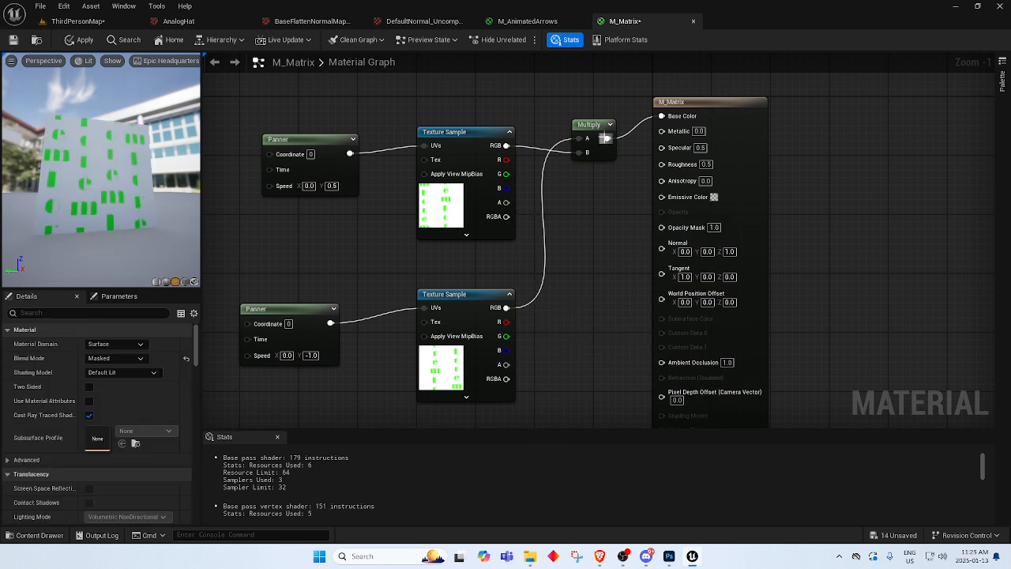
Try the upper Texture Sample's RGB output and then its alpha output as the Opacity Mask input.
{"action": "left_click_drag", "start_coordinate": [606, 138], "coordinate": [620, 190]}
{"action": "key", "text": "Escape"}
{"action": "left_click_drag", "start_coordinate": [506, 146], "coordinate": [533, 181]}
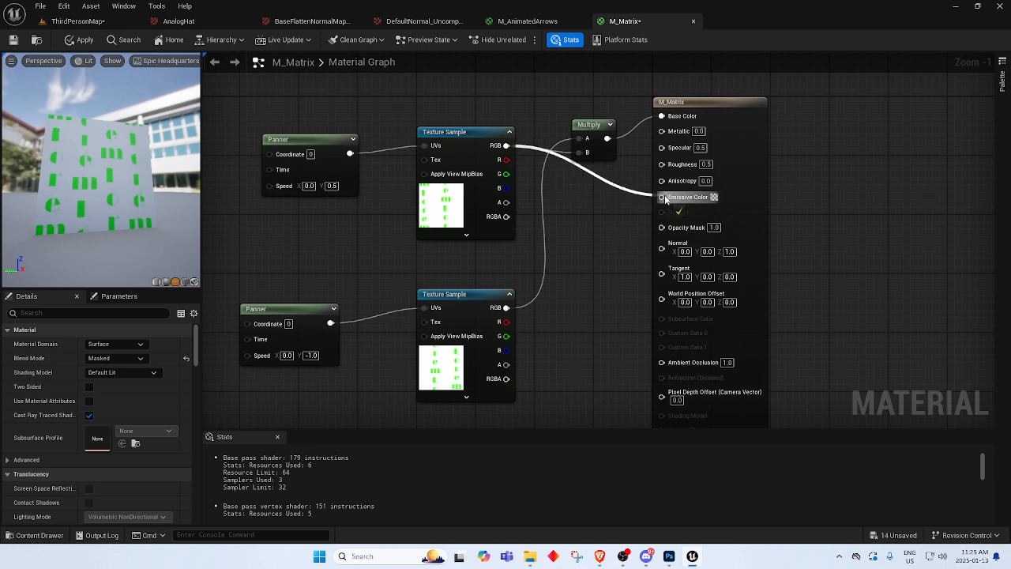
{"action": "left_click_drag", "start_coordinate": [658, 220], "coordinate": [662, 227]}
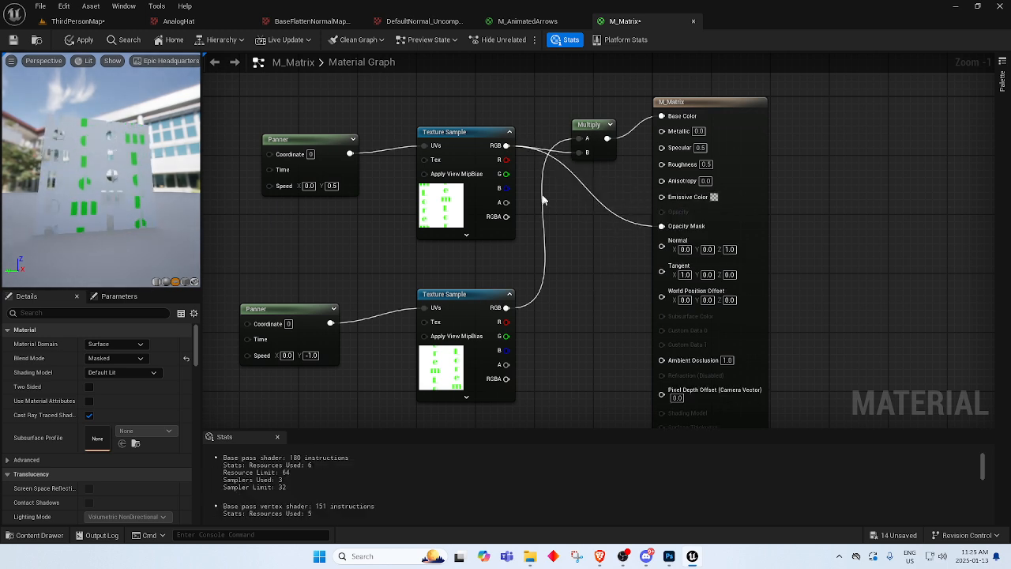
{"action": "left_click_drag", "start_coordinate": [652, 236], "coordinate": [661, 227]}
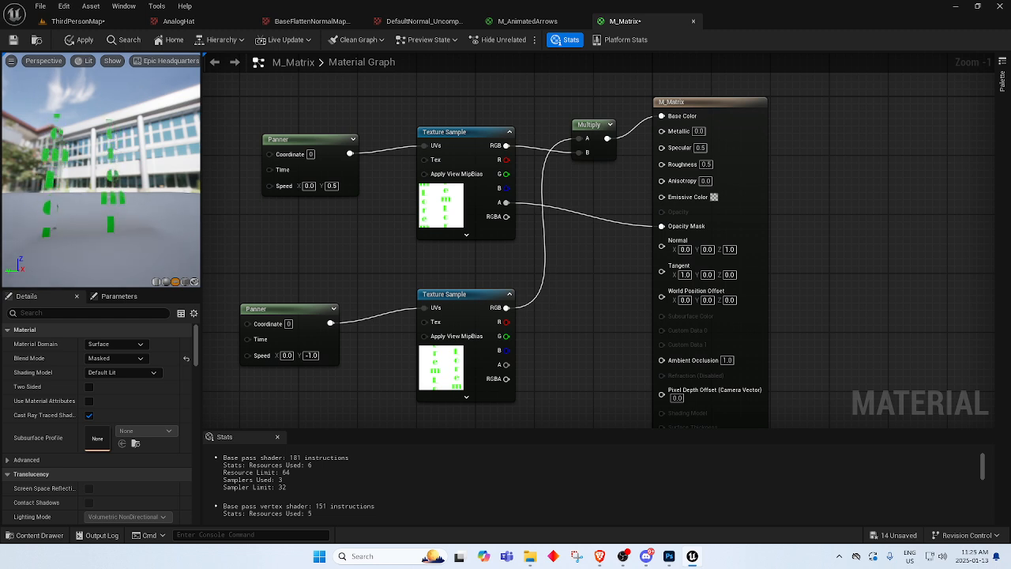
Tidy the graph by repositioning the lower Panner and the upper Texture Sample, and inspect the preview from another angle.
{"action": "scroll", "coordinate": [555, 317], "scroll_direction": "down", "scroll_amount": 1}
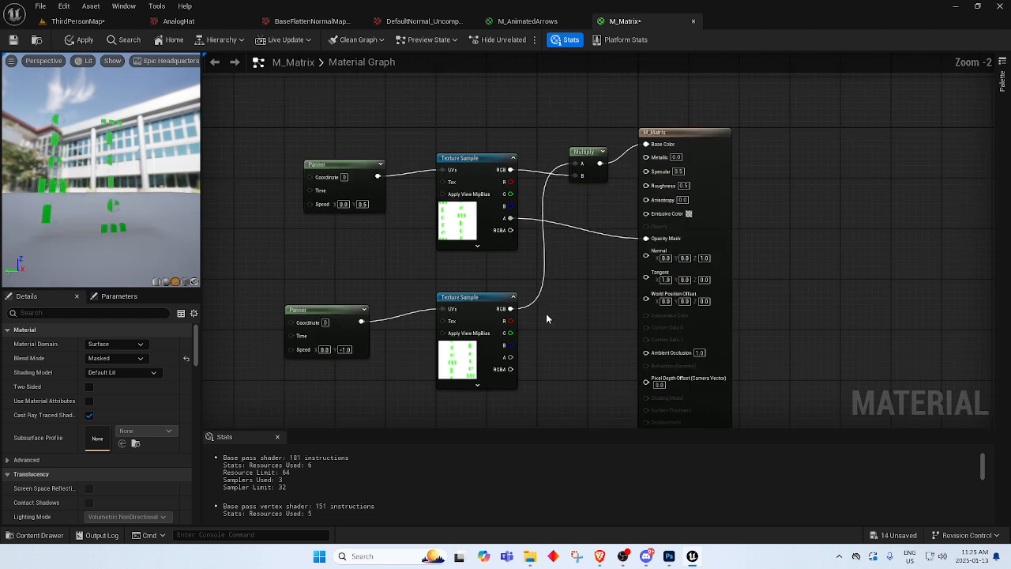
{"action": "left_click", "coordinate": [340, 314]}
{"action": "left_click_drag", "start_coordinate": [101, 175], "coordinate": [106, 190]}
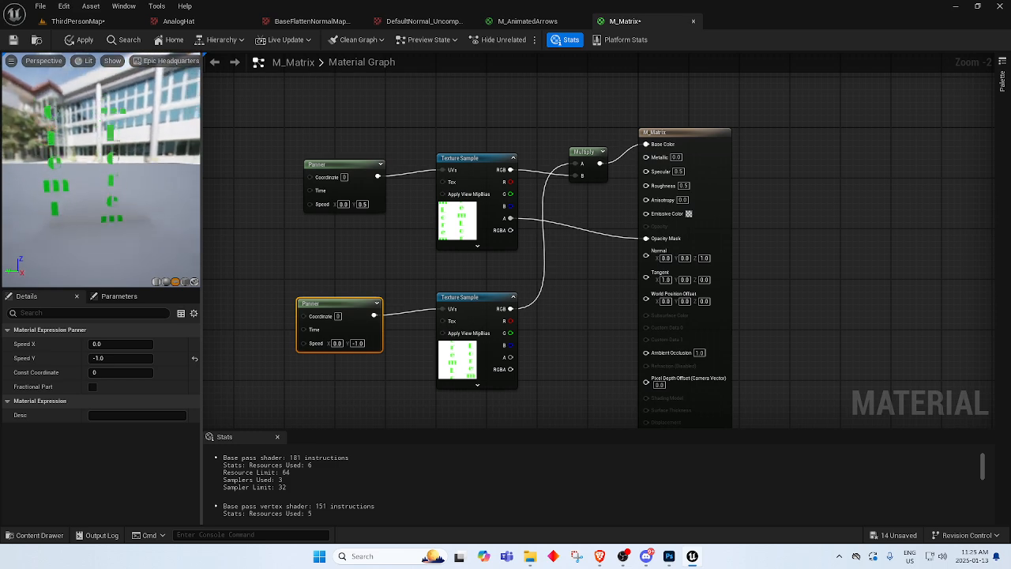
{"action": "left_click", "coordinate": [409, 252]}
{"action": "left_click_drag", "start_coordinate": [470, 161], "coordinate": [451, 172]}
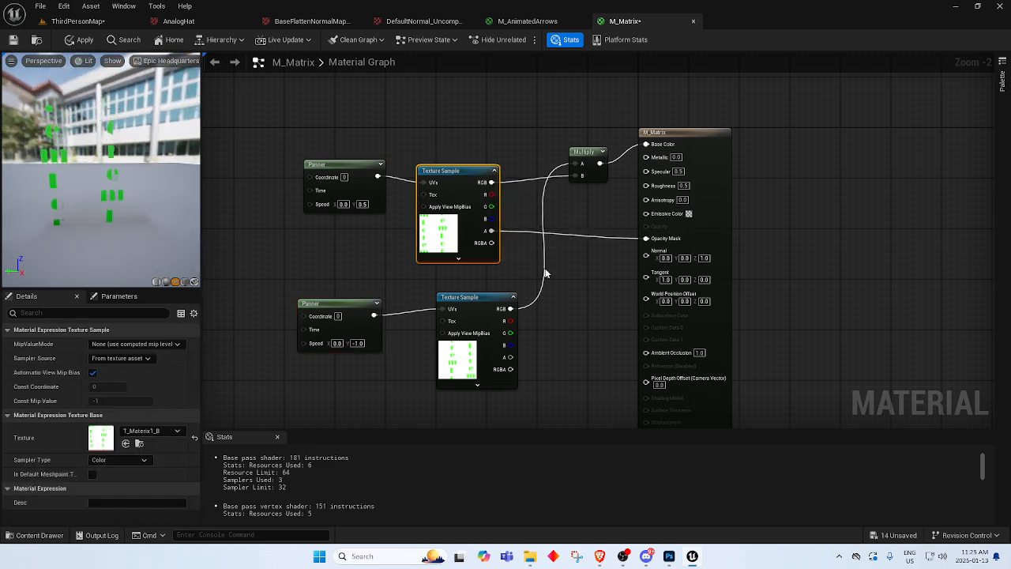
{"action": "left_click", "coordinate": [575, 332]}
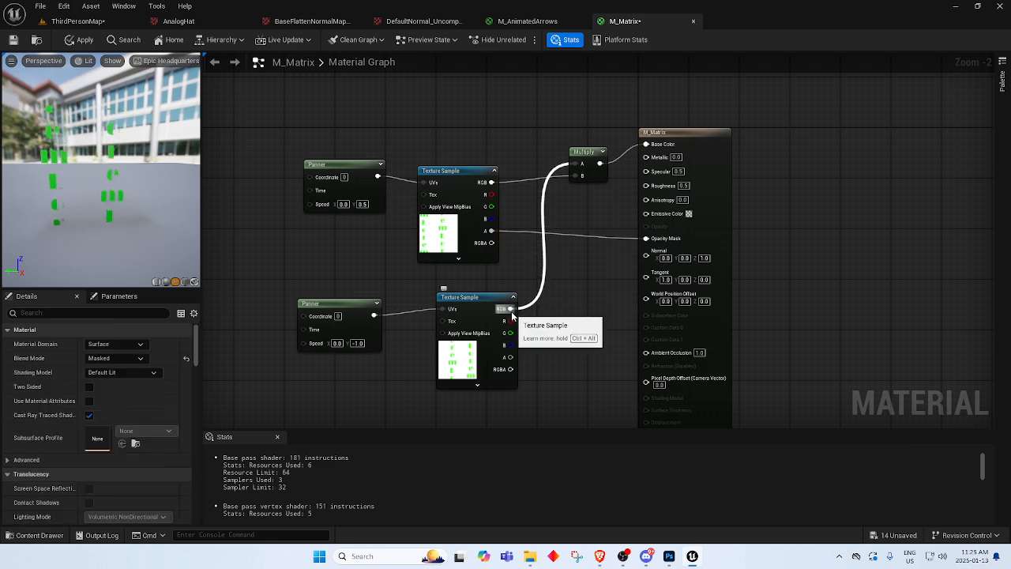
Combine both Texture Samples' alpha outputs with an Add node connected to the Opacity Mask, and place it below the Multiply node.
{"action": "left_click_drag", "start_coordinate": [509, 357], "coordinate": [564, 275]}
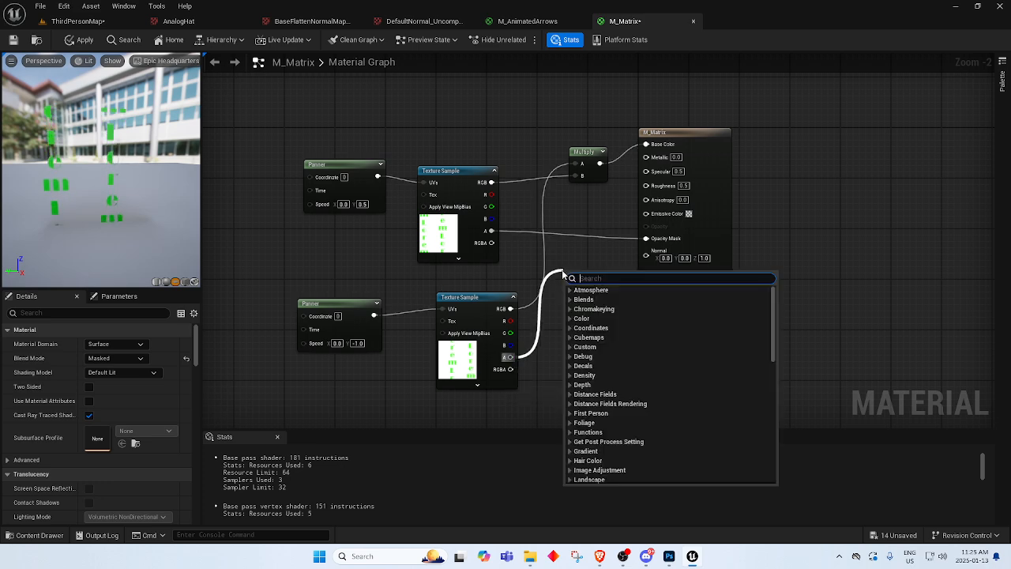
{"action": "type", "text": "add"}
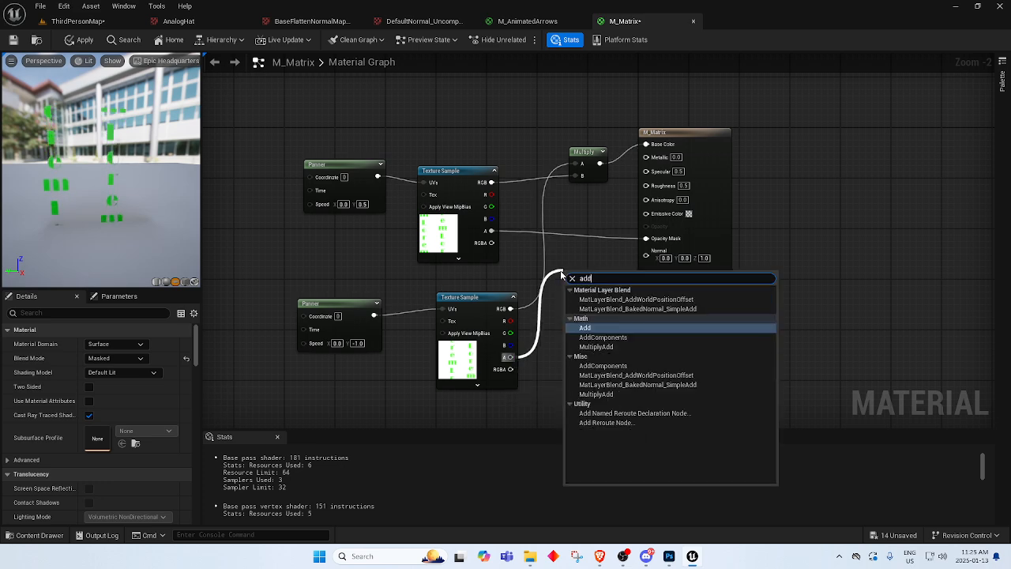
{"action": "key", "text": "Return"}
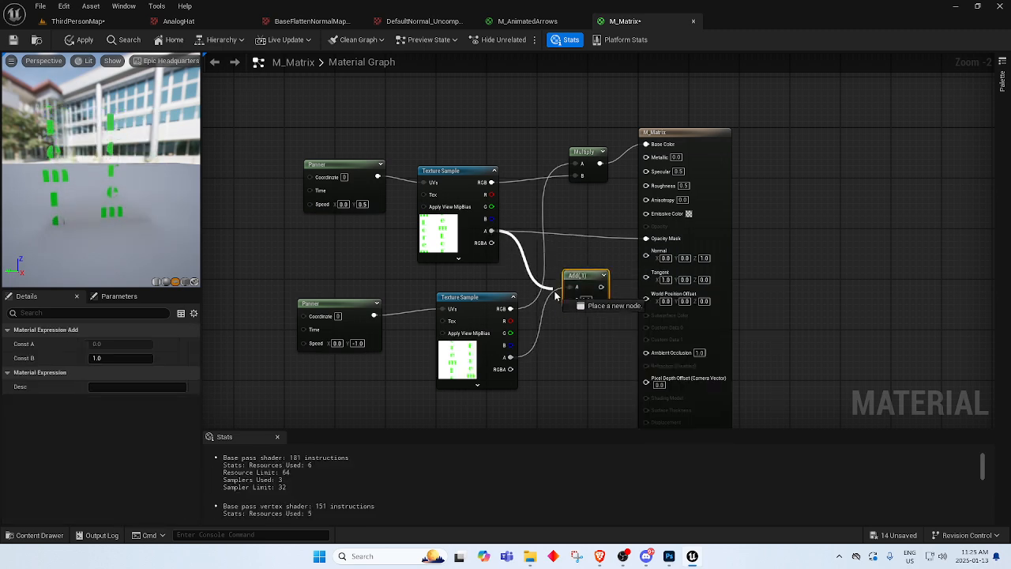
{"action": "left_click_drag", "start_coordinate": [571, 307], "coordinate": [646, 238]}
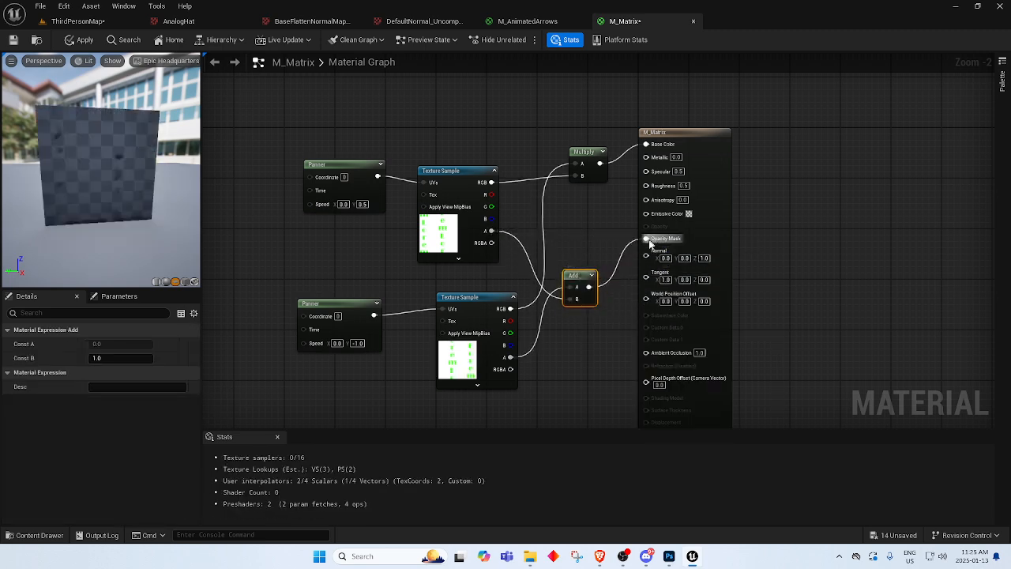
{"action": "left_click_drag", "start_coordinate": [577, 275], "coordinate": [581, 247]}
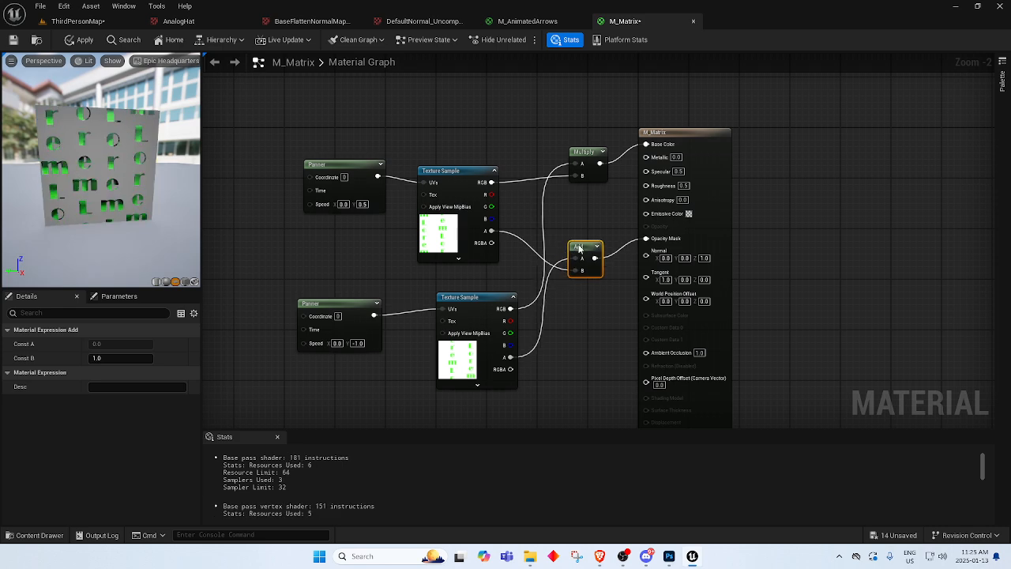
{"action": "mouse_move", "coordinate": [162, 217]}
{"action": "left_mouse_down"}
{"action": "mouse_move", "coordinate": [194, 207]}
{"action": "mouse_move", "coordinate": [150, 203]}
{"action": "left_mouse_up"}
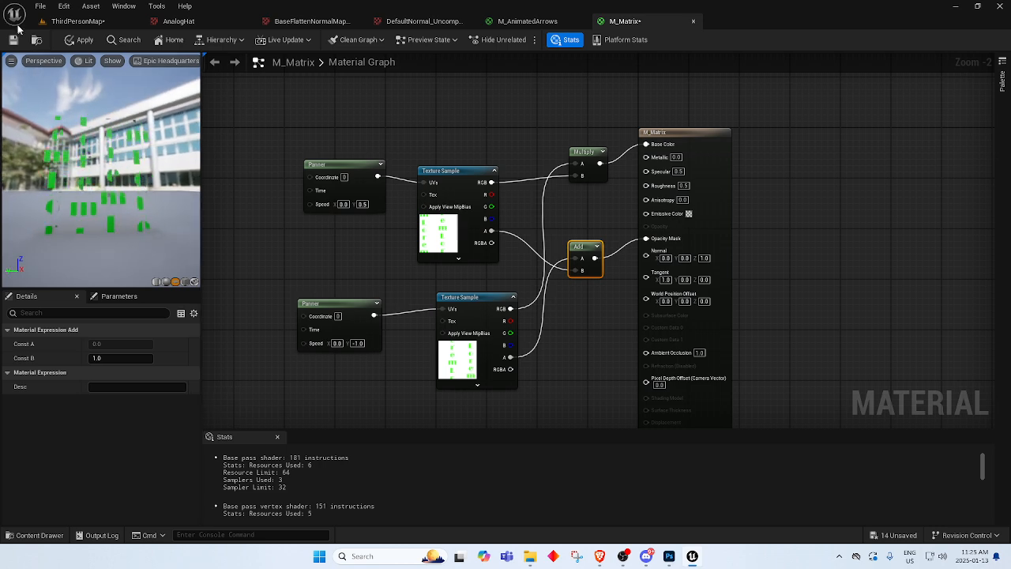
Apply and save the M_Matrix material, and switch back to the ThirdPersonMap level.
{"action": "left_click", "coordinate": [79, 43]}
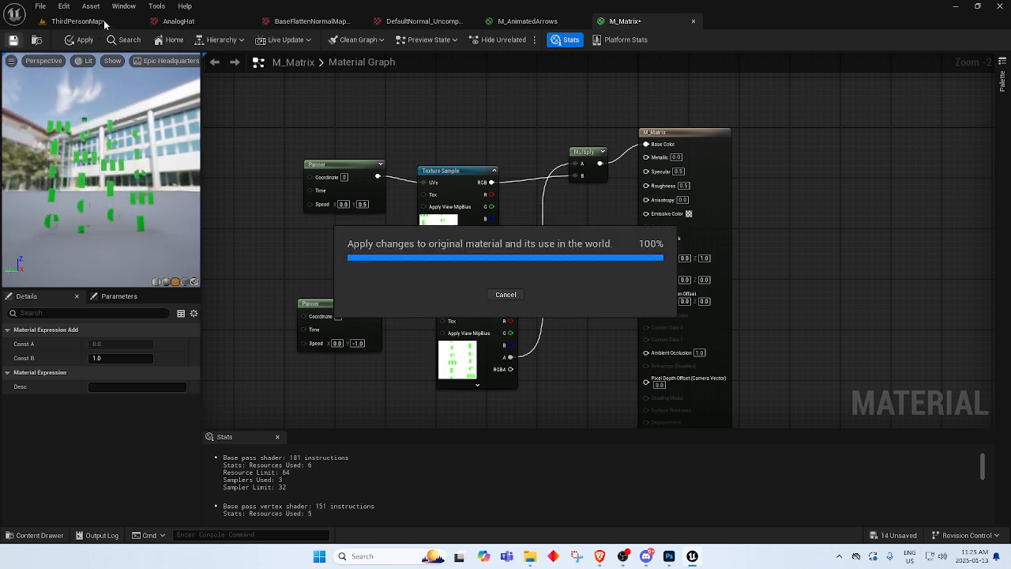
{"action": "left_click", "coordinate": [100, 22]}
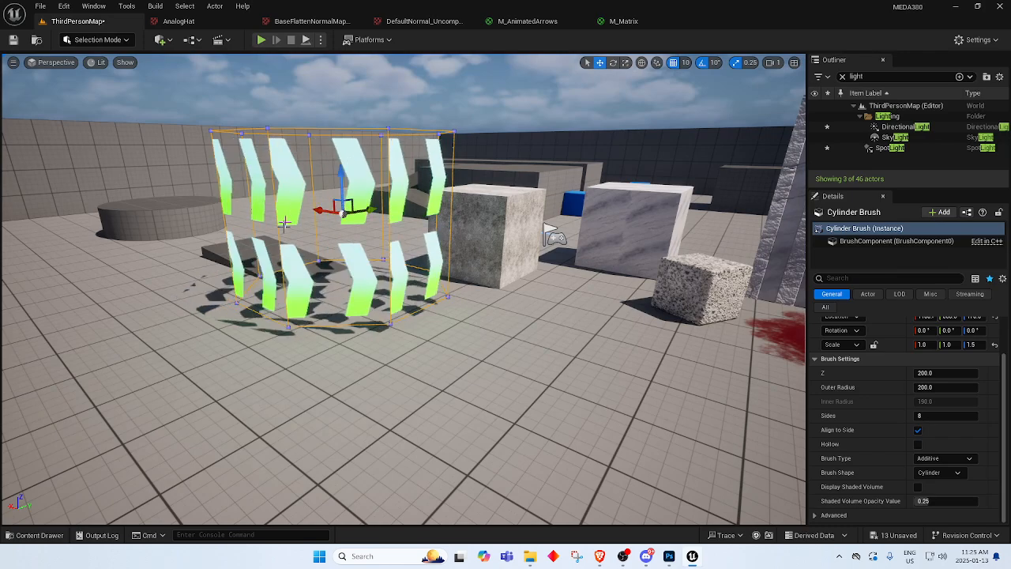
Place a Box geometry brush on the floor beside the animated-arrows cylinder.
{"action": "left_click", "coordinate": [162, 39]}
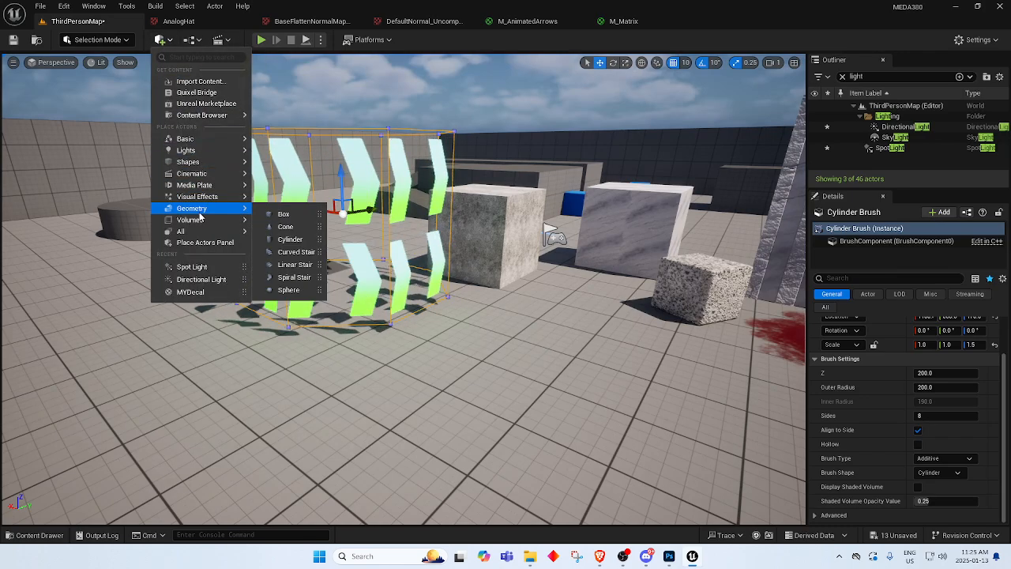
{"action": "mouse_move", "coordinate": [217, 211]}
{"action": "mouse_move", "coordinate": [298, 214]}
{"action": "left_mouse_down"}
{"action": "mouse_move", "coordinate": [151, 316]}
{"action": "mouse_move", "coordinate": [119, 364]}
{"action": "left_mouse_up"}
{"action": "mouse_move", "coordinate": [118, 363]}
{"action": "right_mouse_down"}
{"action": "mouse_move", "coordinate": [63, 360]}
{"action": "mouse_move", "coordinate": [111, 355]}
{"action": "mouse_move", "coordinate": [71, 355]}
{"action": "mouse_move", "coordinate": [103, 355]}
{"action": "mouse_move", "coordinate": [94, 359]}
{"action": "right_mouse_up"}
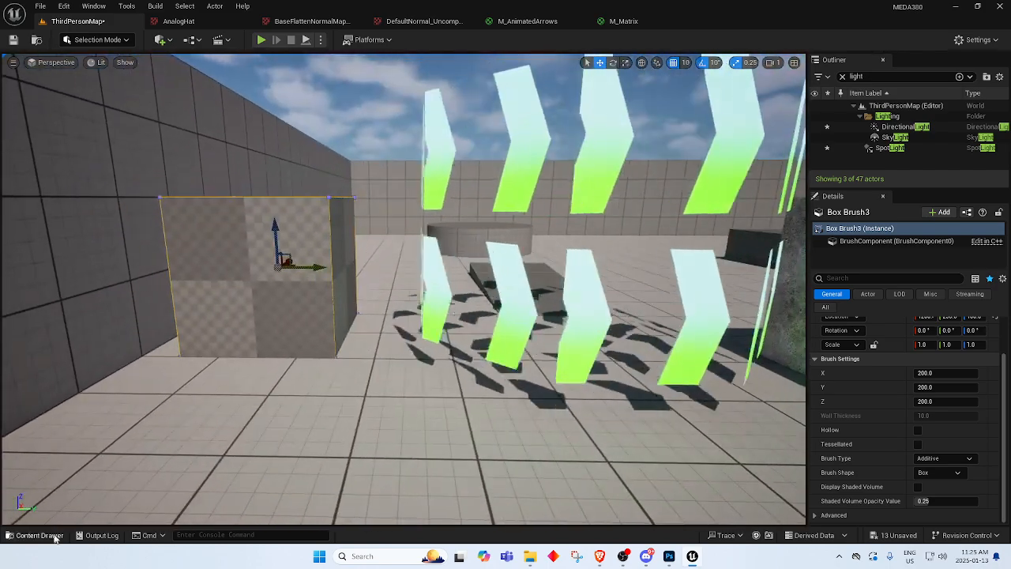
Apply the M_Matrix material to the front and side faces of the new box brush, and deselect the box.
{"action": "left_click", "coordinate": [34, 534]}
{"action": "left_click_drag", "start_coordinate": [209, 440], "coordinate": [237, 353]}
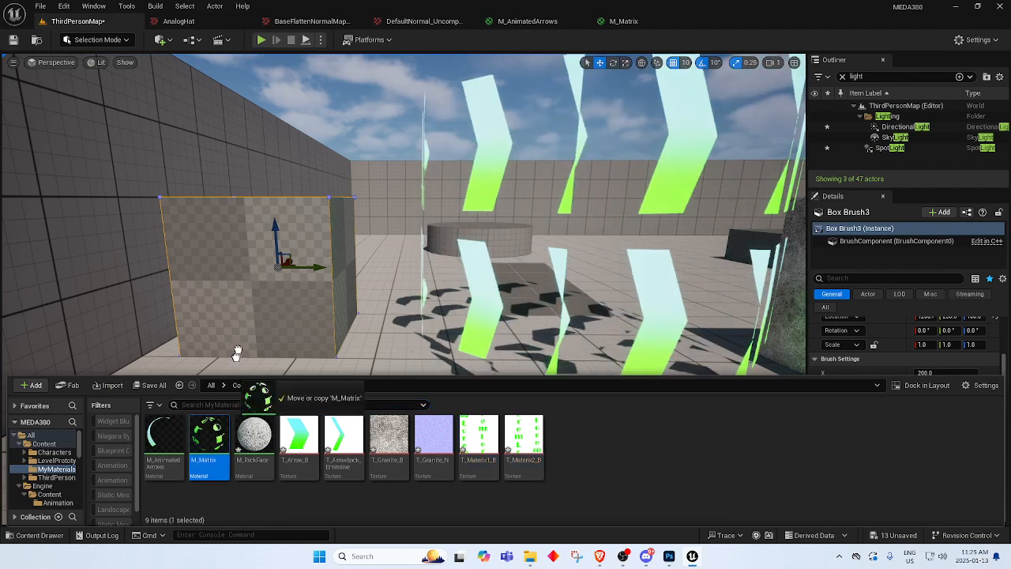
{"action": "left_click_drag", "start_coordinate": [248, 258], "coordinate": [250, 260]}
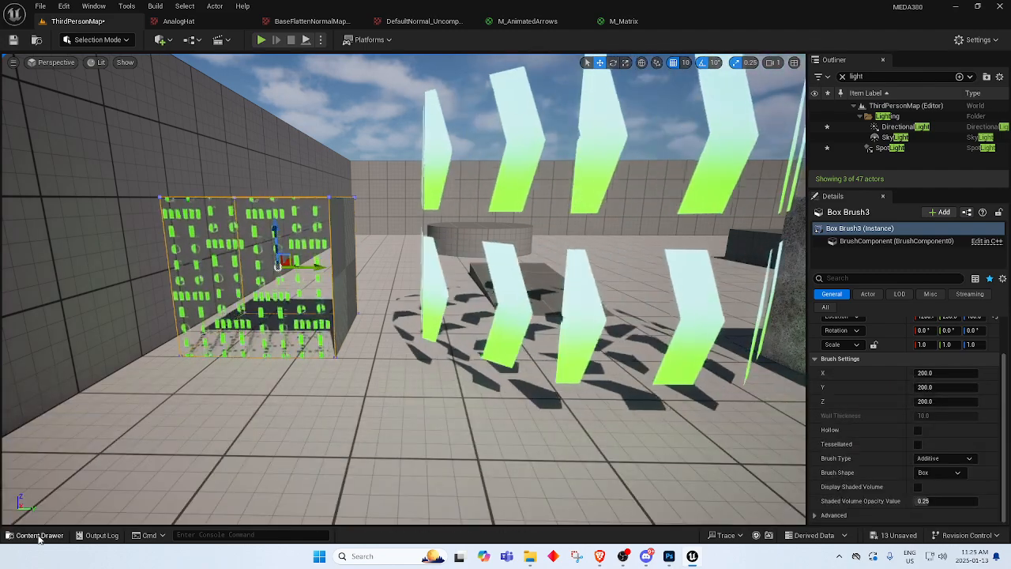
{"action": "left_click", "coordinate": [34, 535]}
{"action": "left_click_drag", "start_coordinate": [209, 440], "coordinate": [310, 318]}
{"action": "left_click_drag", "start_coordinate": [344, 267], "coordinate": [345, 267]}
{"action": "mouse_move", "coordinate": [380, 259]}
{"action": "right_mouse_down"}
{"action": "mouse_move", "coordinate": [348, 261]}
{"action": "mouse_move", "coordinate": [355, 308]}
{"action": "mouse_move", "coordinate": [381, 258]}
{"action": "right_mouse_up"}
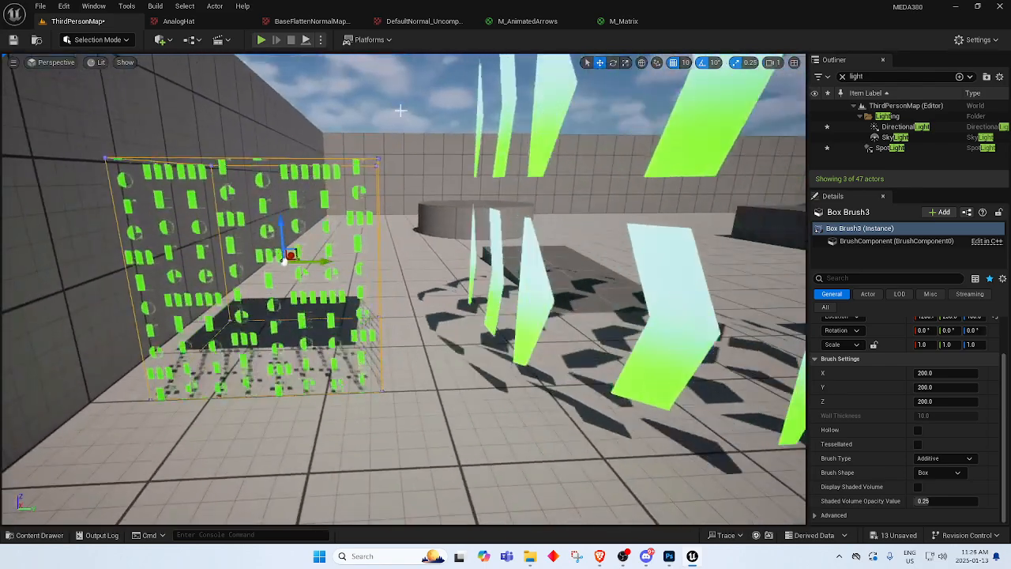
{"action": "left_click", "coordinate": [396, 139]}
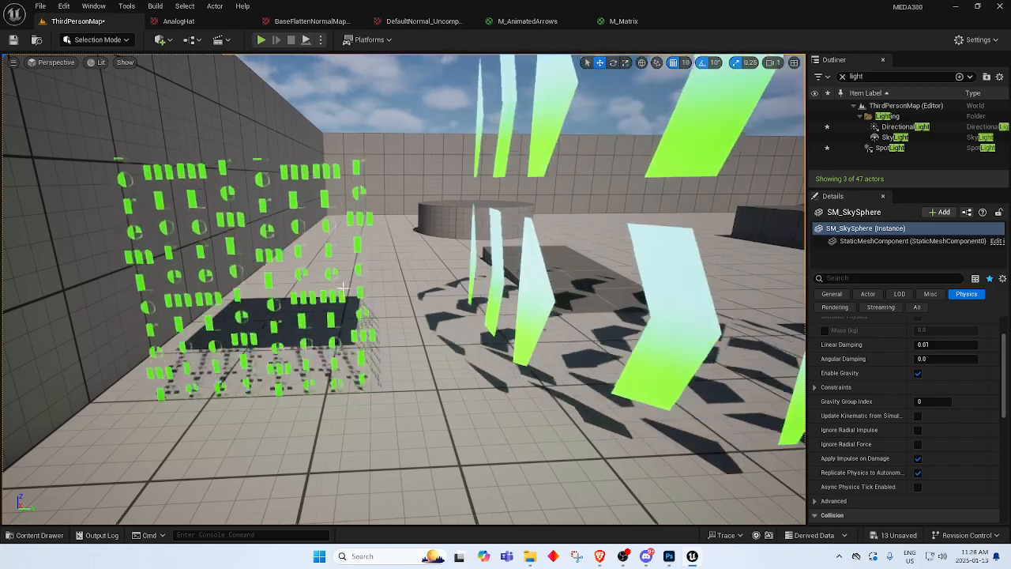
Compare M_Matrix with its look in the level, and disable Cast Ray Traced Shadows on the M_Matrix material.
{"action": "left_click", "coordinate": [623, 22]}
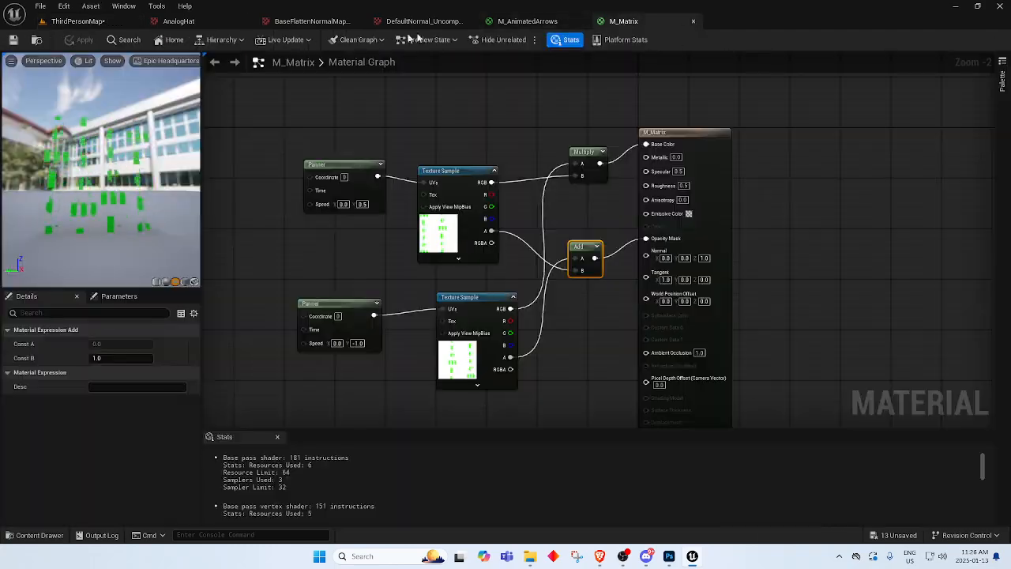
{"action": "left_click", "coordinate": [77, 22]}
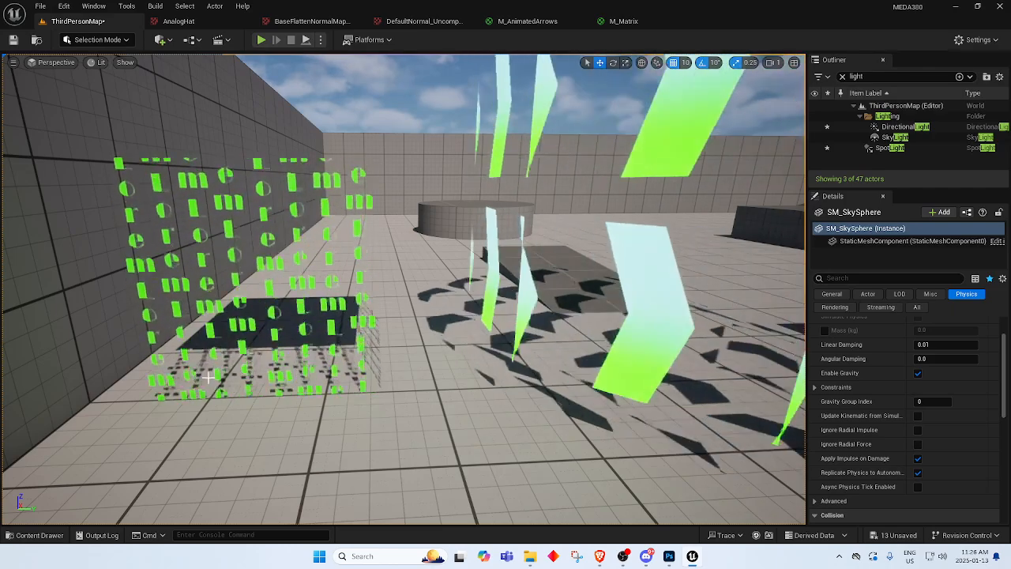
{"action": "left_click", "coordinate": [620, 24]}
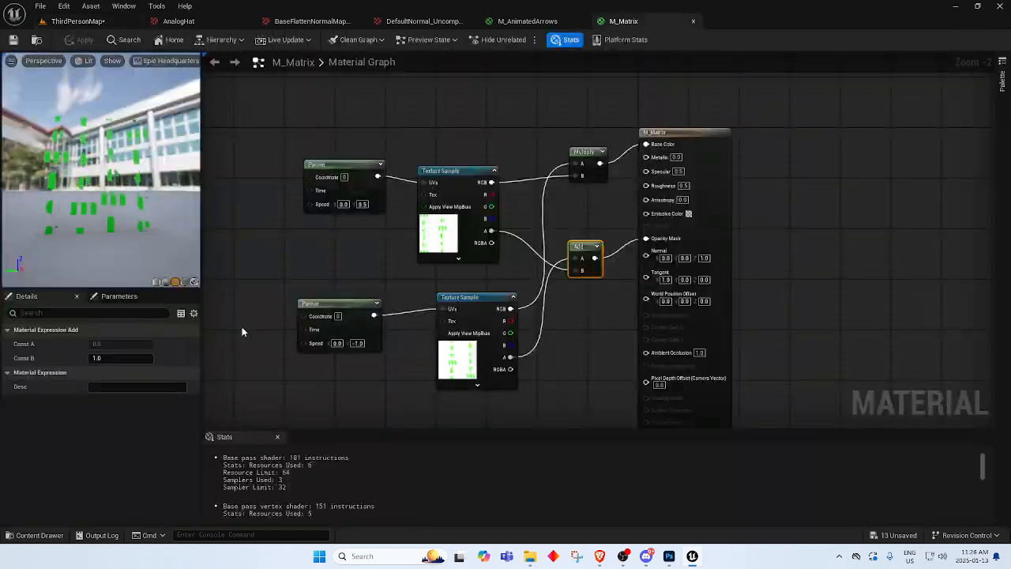
{"action": "left_click", "coordinate": [655, 134]}
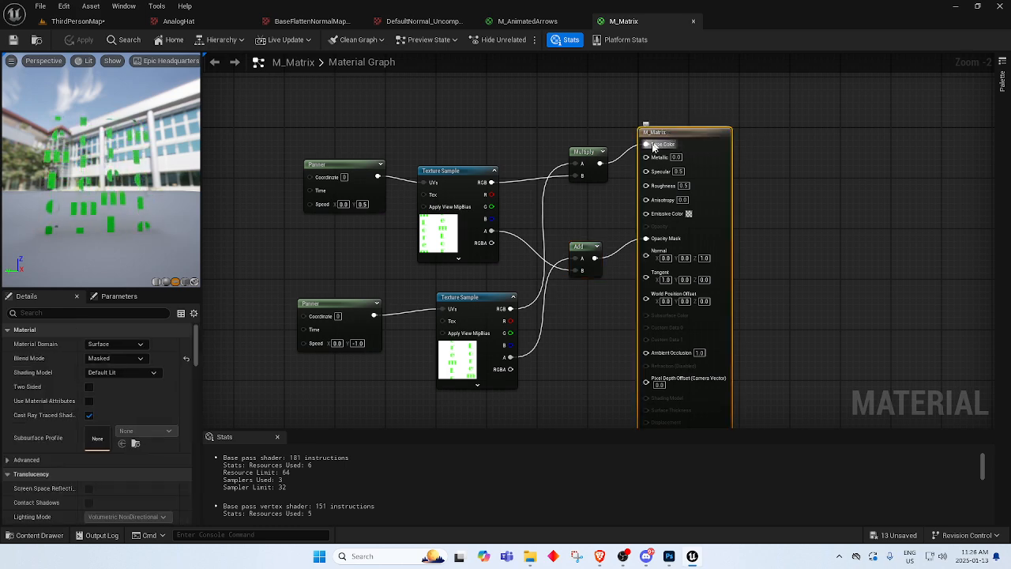
{"action": "left_click", "coordinate": [89, 415]}
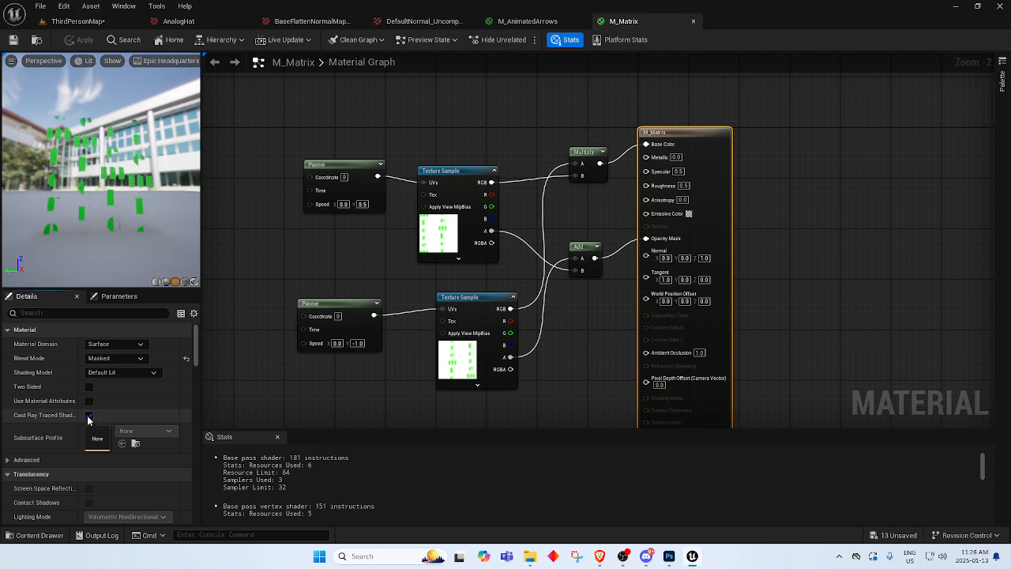
Try the Unlit shading model on M_Matrix, and return it to Default Lit.
{"action": "left_click", "coordinate": [128, 373]}
{"action": "left_click", "coordinate": [131, 380]}
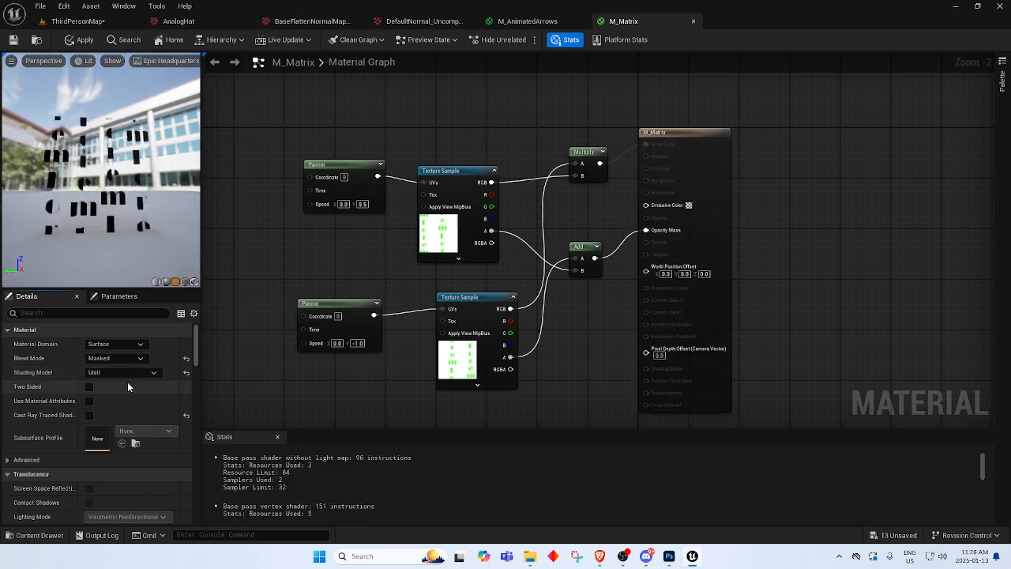
{"action": "left_click", "coordinate": [133, 375]}
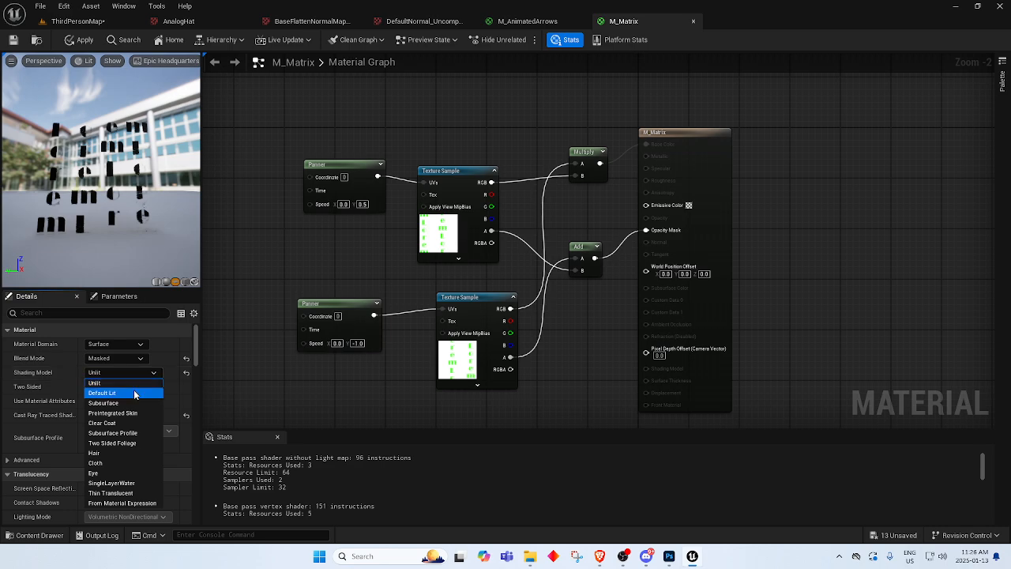
{"action": "left_click", "coordinate": [135, 393]}
Look through M_Matrix's material properties for other shadow settings, apply the material changes, and check the box in ThirdPersonMap.
{"action": "scroll", "coordinate": [48, 430], "scroll_direction": "down", "scroll_amount": 3}
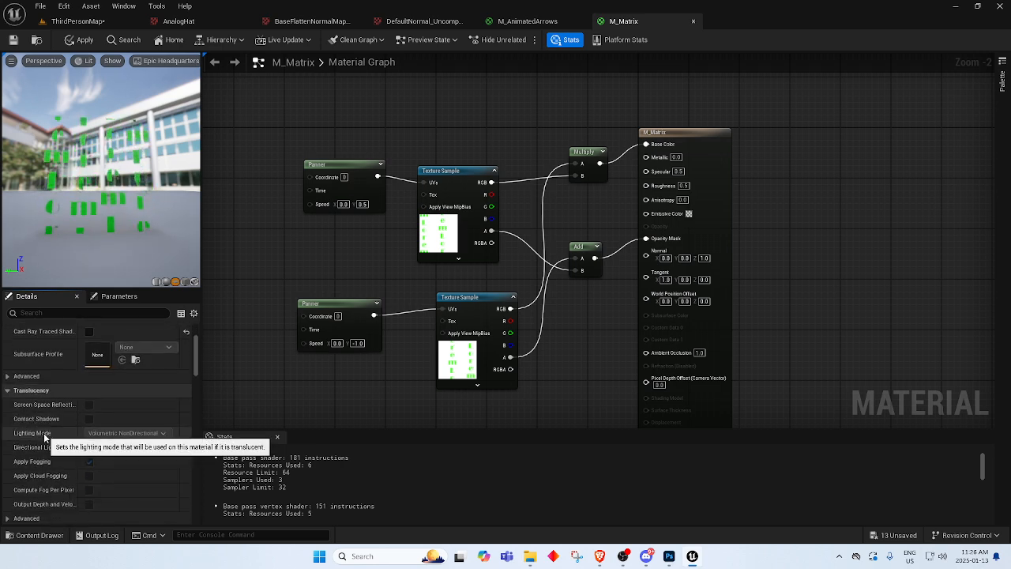
{"action": "scroll", "coordinate": [46, 436], "scroll_direction": "down", "scroll_amount": 2}
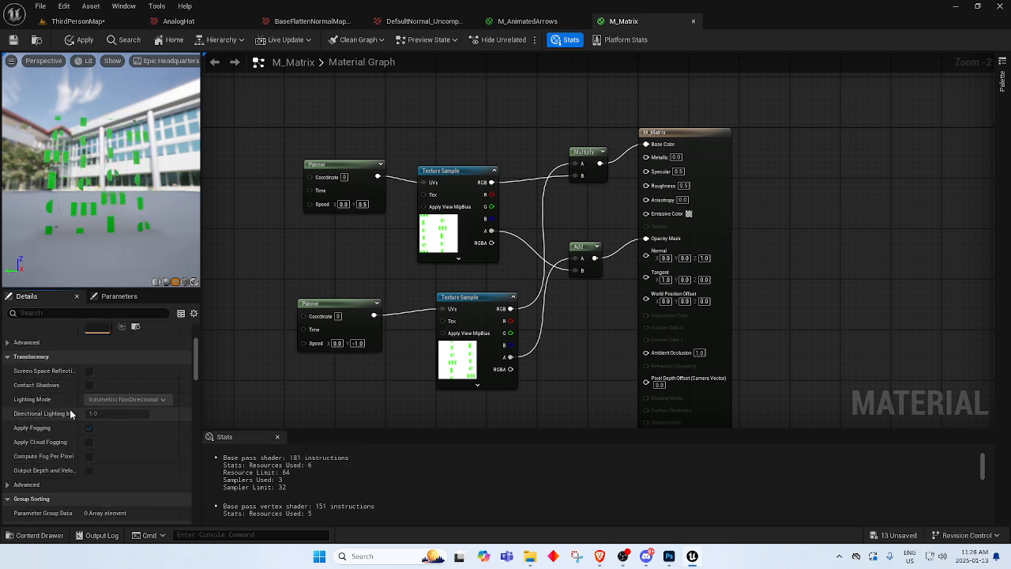
{"action": "scroll", "coordinate": [64, 462], "scroll_direction": "down", "scroll_amount": 10}
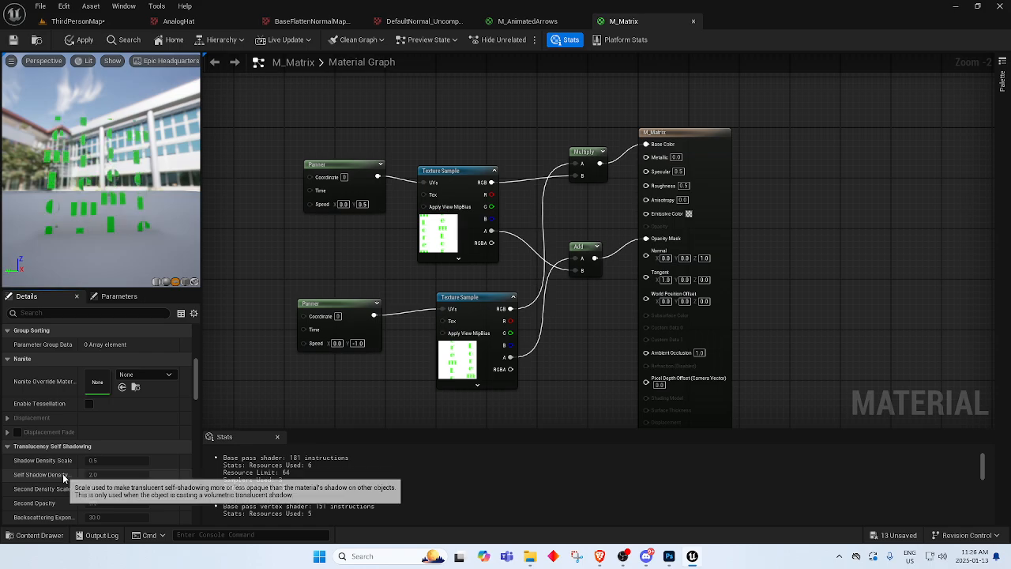
{"action": "scroll", "coordinate": [62, 468], "scroll_direction": "up", "scroll_amount": 12}
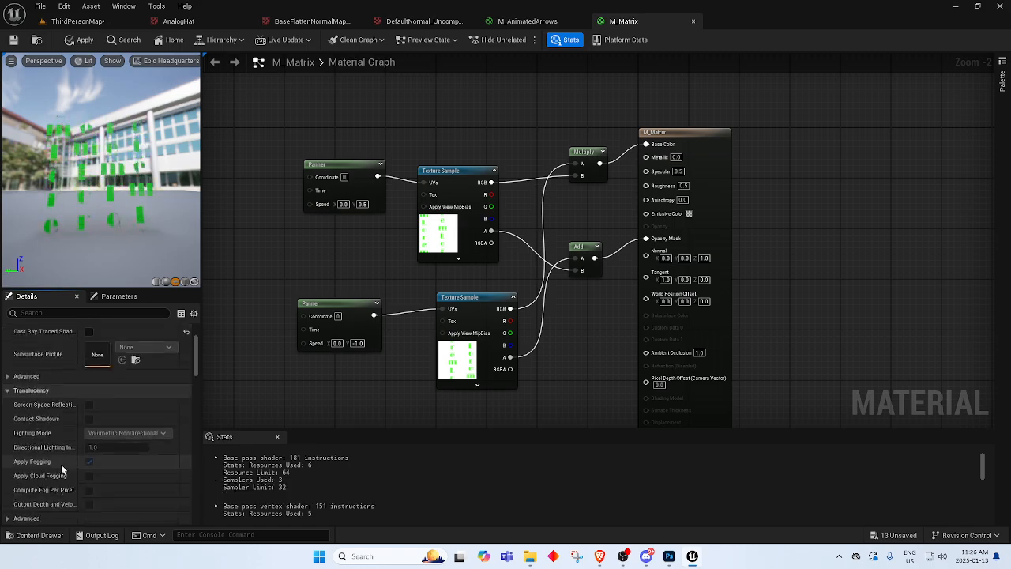
{"action": "left_click", "coordinate": [75, 21]}
{"action": "left_click", "coordinate": [625, 21]}
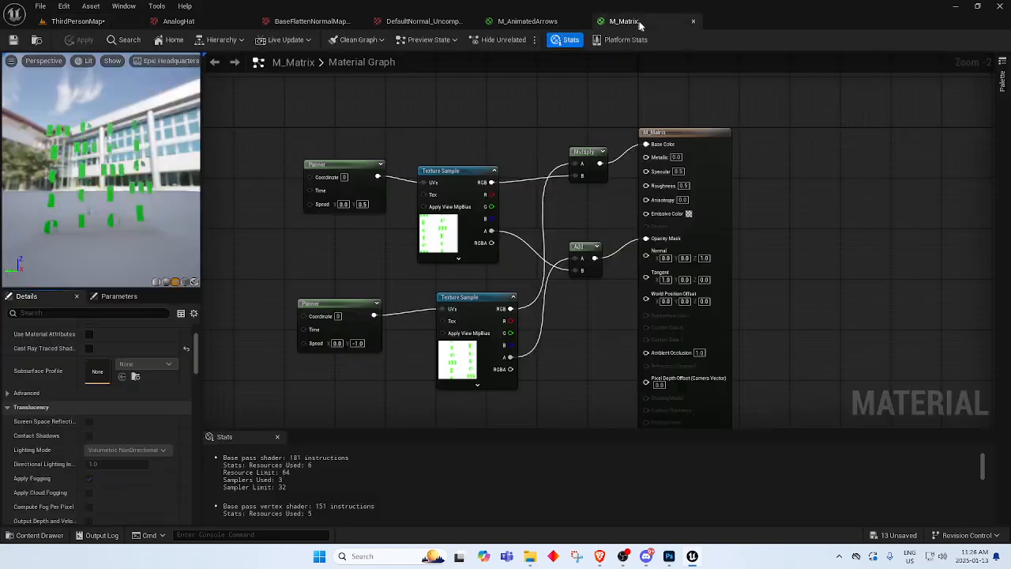
Search M_Matrix's properties for "shadow", review the available shading models, and return to the ThirdPersonMap level.
{"action": "scroll", "coordinate": [62, 351], "scroll_direction": "up", "scroll_amount": 3}
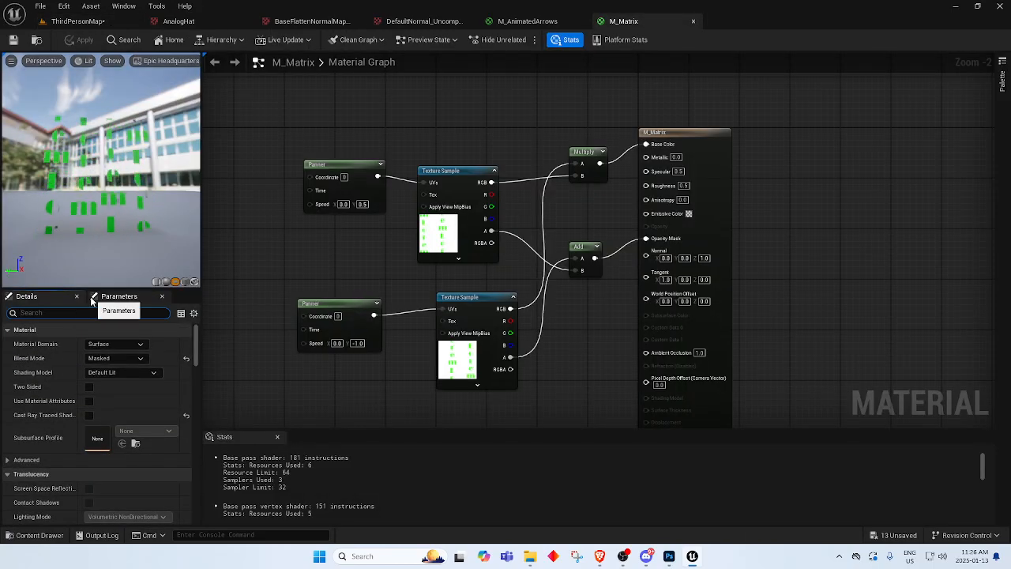
{"action": "type", "text": "shadow"}
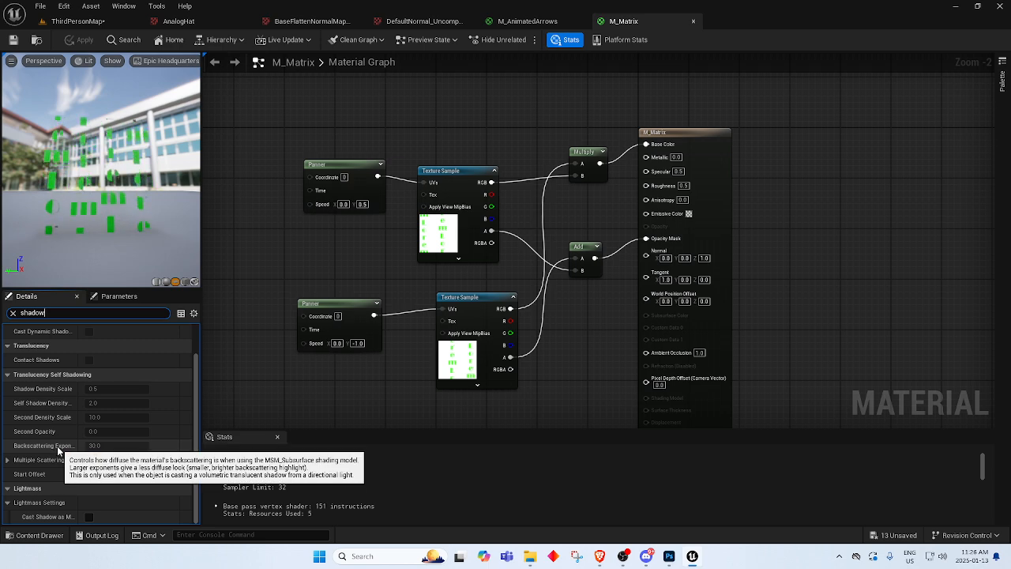
{"action": "key", "text": "Escape"}
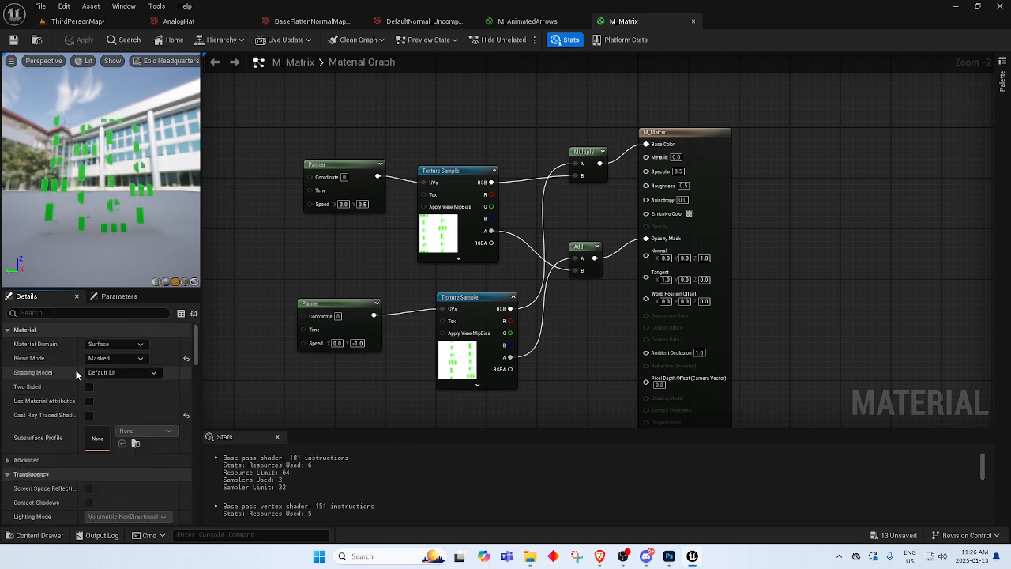
{"action": "left_click", "coordinate": [146, 373]}
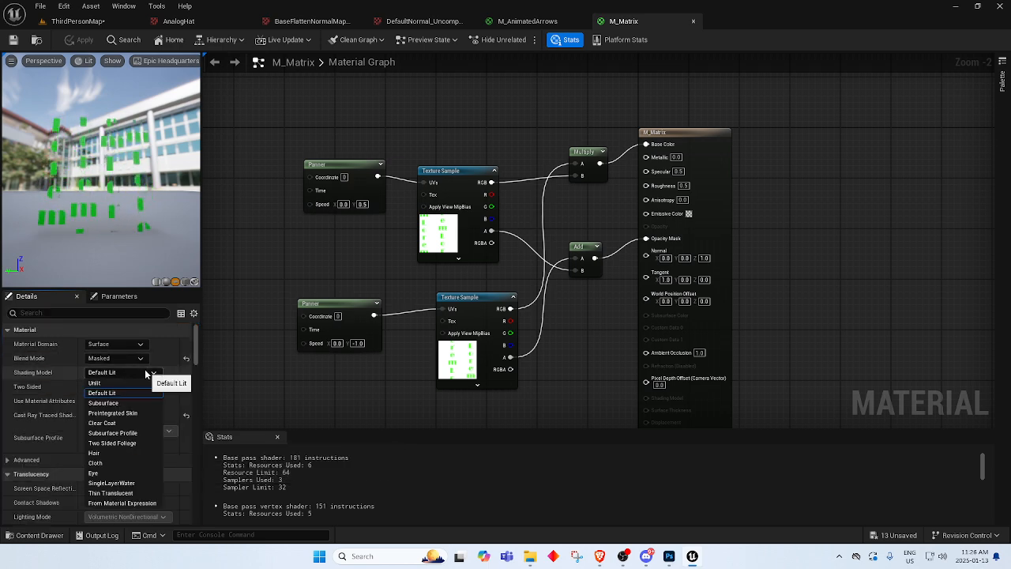
{"action": "left_click", "coordinate": [188, 392]}
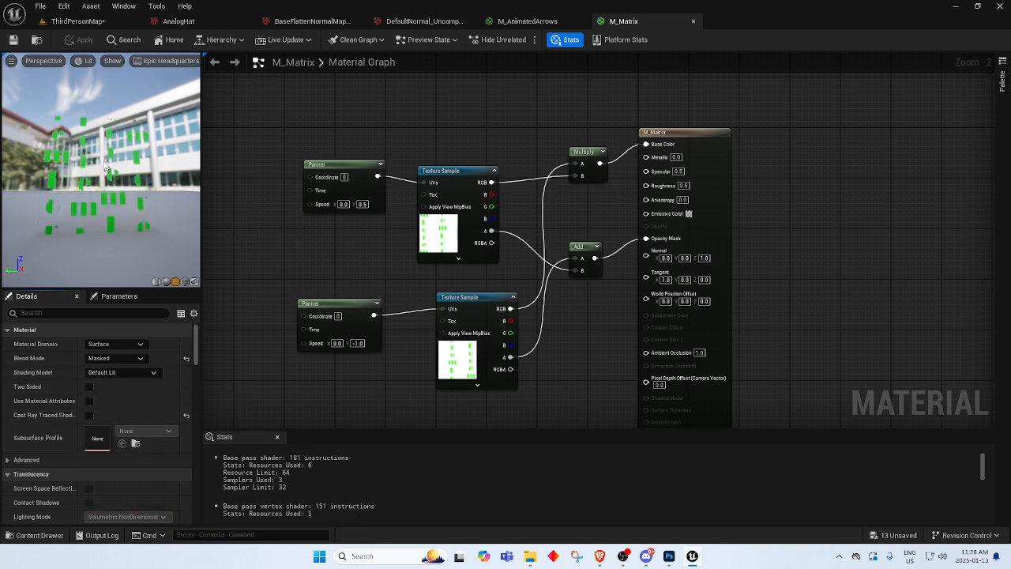
{"action": "left_click", "coordinate": [77, 21]}
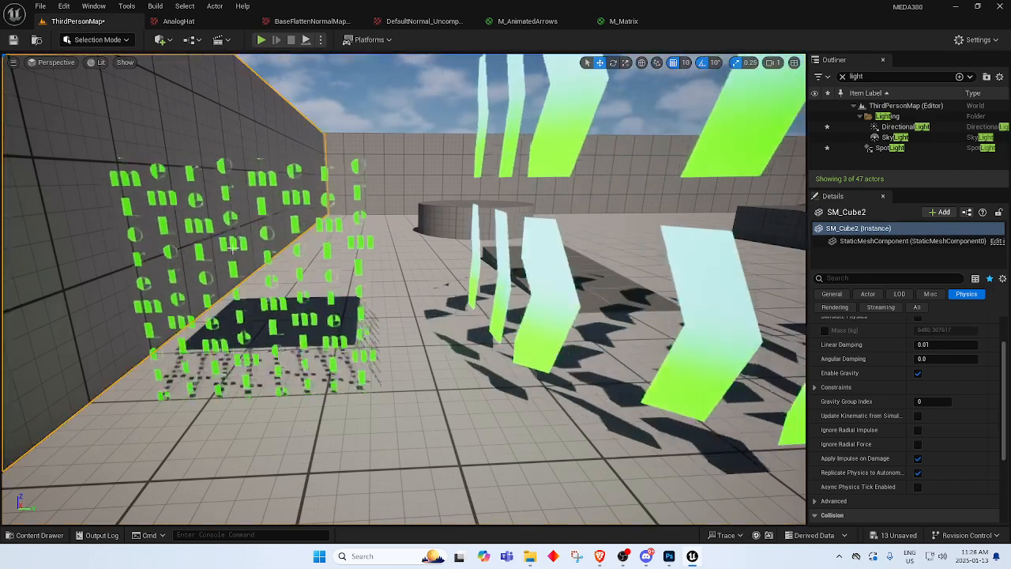
Search the box brush's details for "cast" and "sha" to find shadow settings, and clear the search.
{"action": "left_click", "coordinate": [271, 251]}
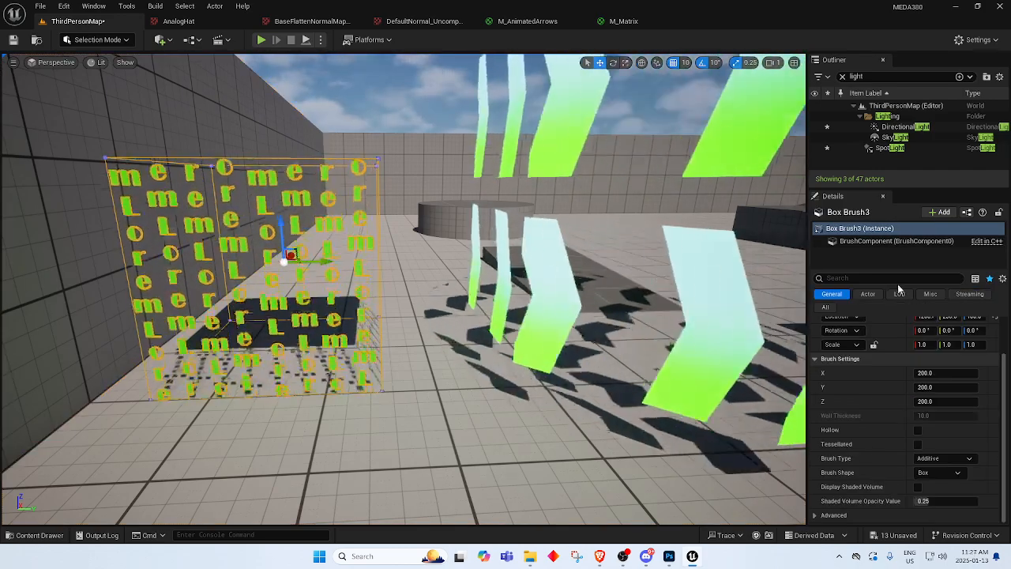
{"action": "left_click", "coordinate": [890, 278]}
{"action": "type", "text": "cast"}
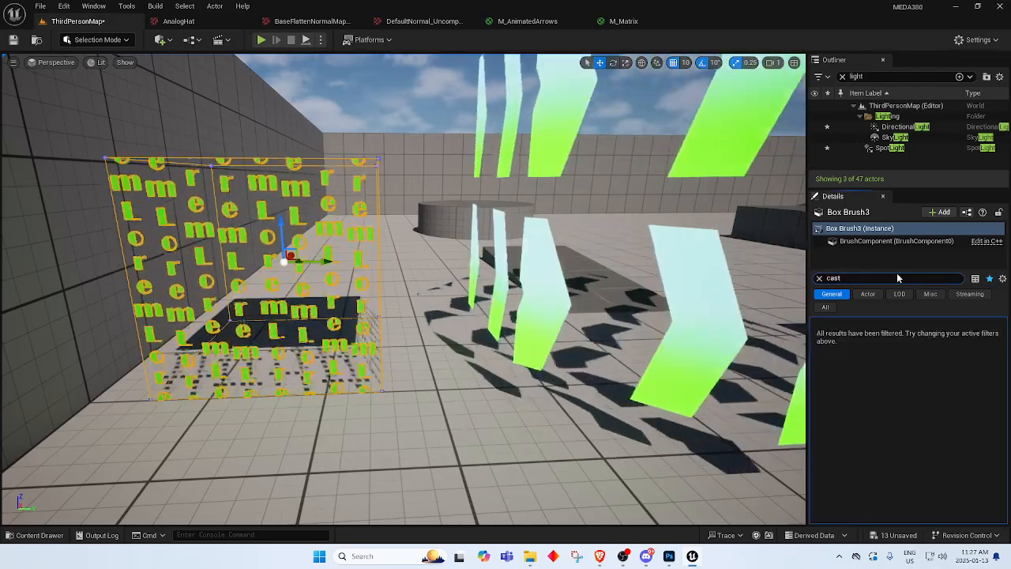
{"action": "key", "text": "BackSpace"}
{"action": "key", "text": "BackSpace"}
{"action": "key", "text": "BackSpace"}
{"action": "key", "text": "BackSpace"}
{"action": "type", "text": "sha"}
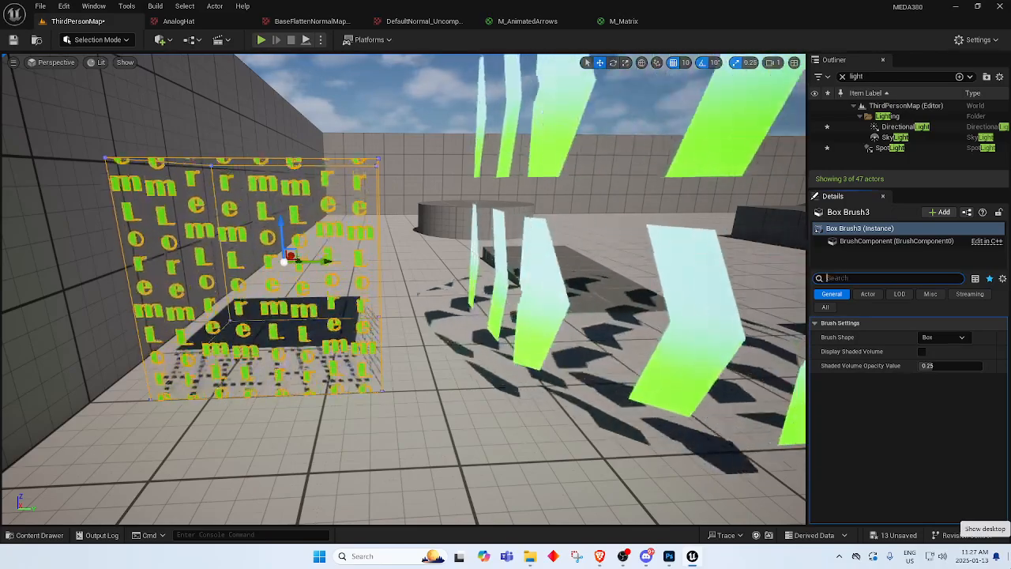
{"action": "key", "text": "BackSpace"}
{"action": "key", "text": "BackSpace"}
{"action": "key", "text": "BackSpace"}
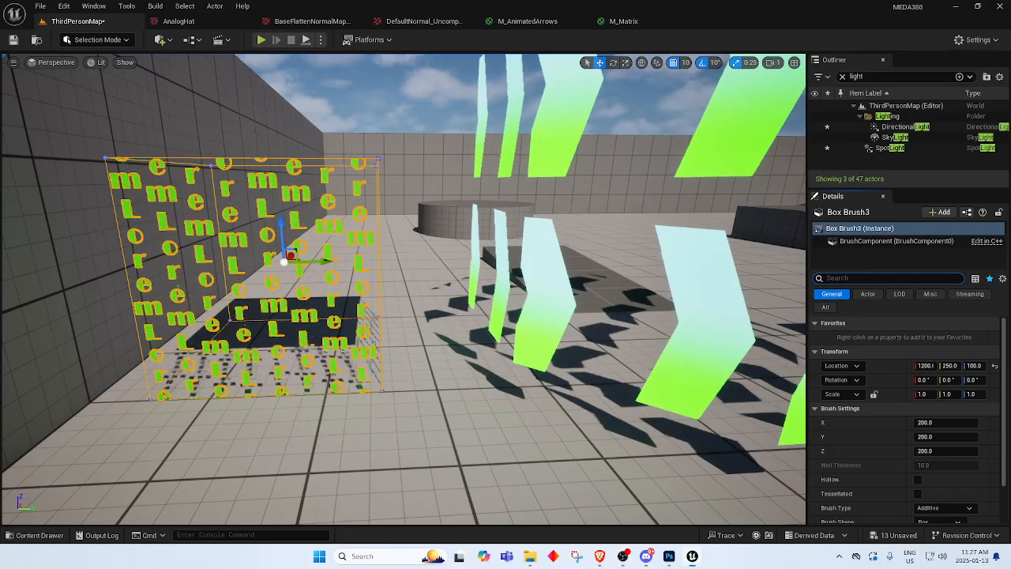
Try to delete the top face of the box brush, and undo the deletion.
{"action": "mouse_move", "coordinate": [405, 289]}
{"action": "right_mouse_down"}
{"action": "mouse_move", "coordinate": [371, 356]}
{"action": "mouse_move", "coordinate": [411, 363]}
{"action": "right_mouse_up"}
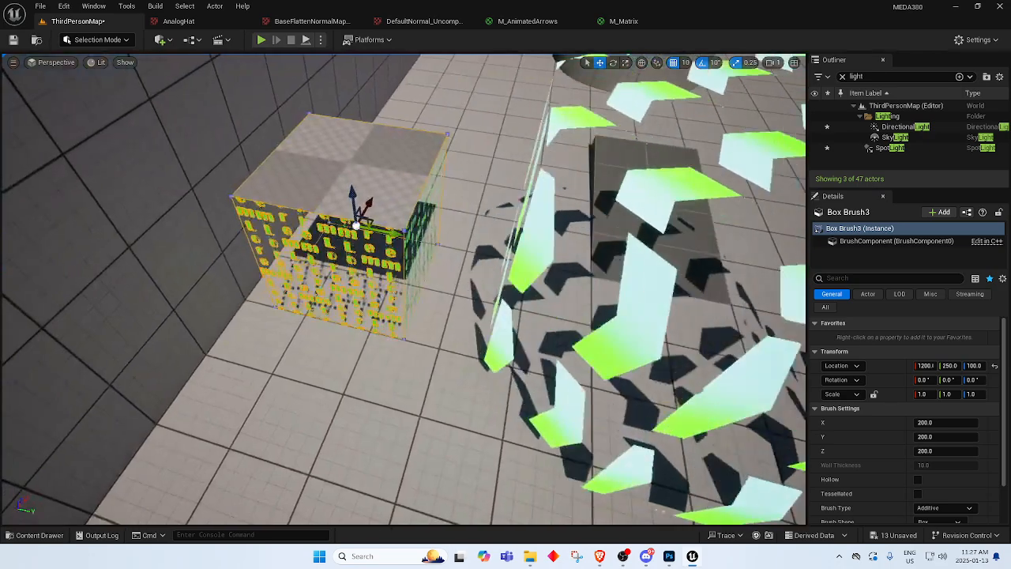
{"action": "left_click", "coordinate": [395, 203]}
{"action": "key", "text": "Delete"}
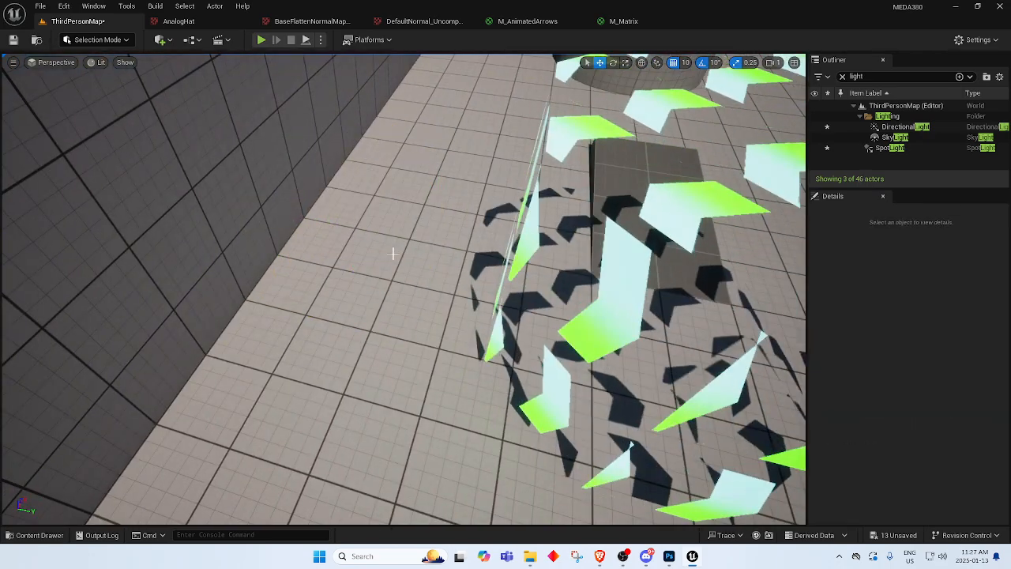
{"action": "key", "text": "ctrl+z"}
{"action": "mouse_move", "coordinate": [395, 247]}
{"action": "right_mouse_down"}
{"action": "mouse_move", "coordinate": [407, 178]}
{"action": "mouse_move", "coordinate": [380, 190]}
{"action": "mouse_move", "coordinate": [426, 245]}
{"action": "mouse_move", "coordinate": [413, 347]}
{"action": "right_mouse_up"}
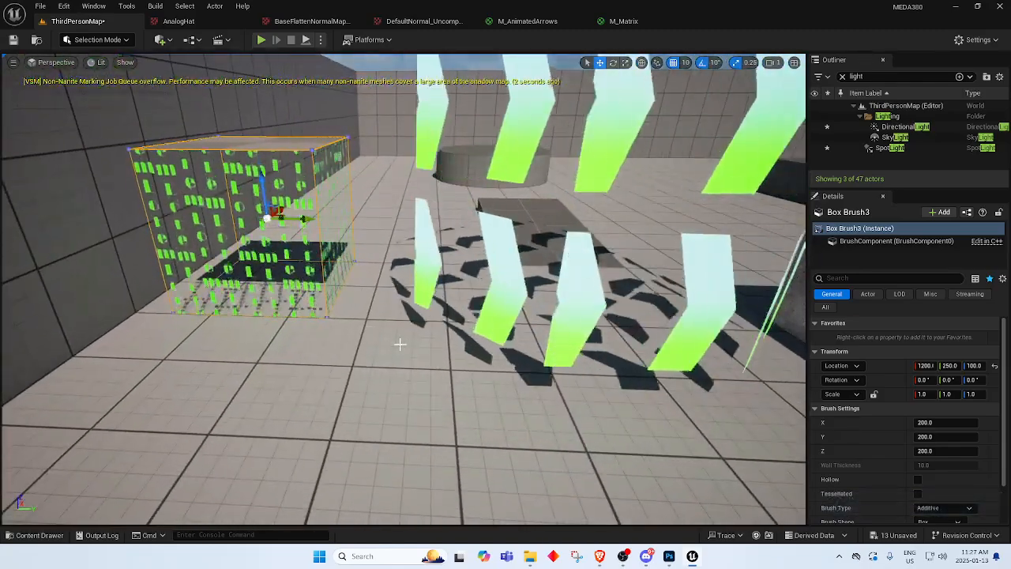
Create a new material named M_Water in the MyMaterials folder.
{"action": "left_click", "coordinate": [669, 557]}
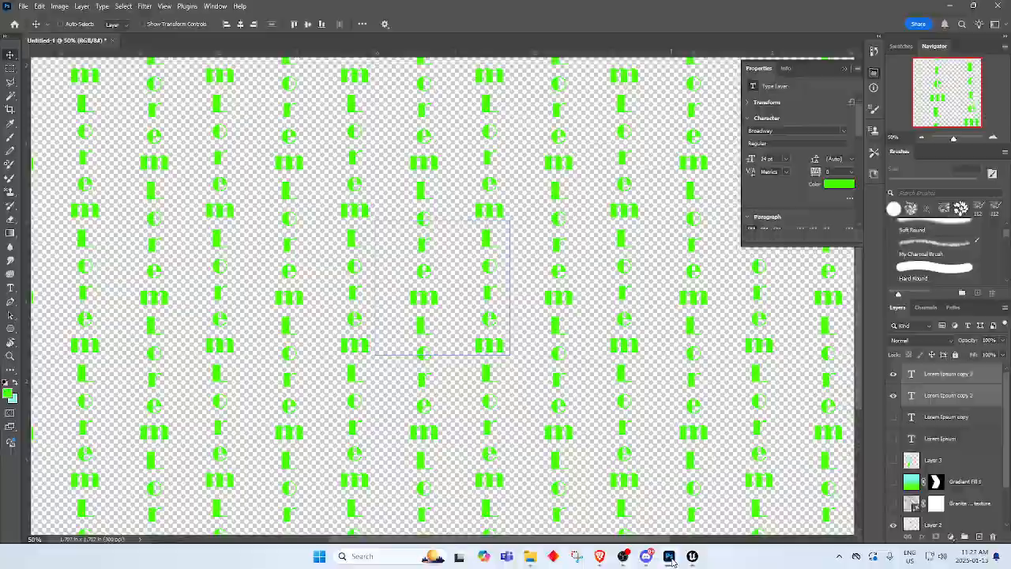
{"action": "left_click", "coordinate": [692, 556]}
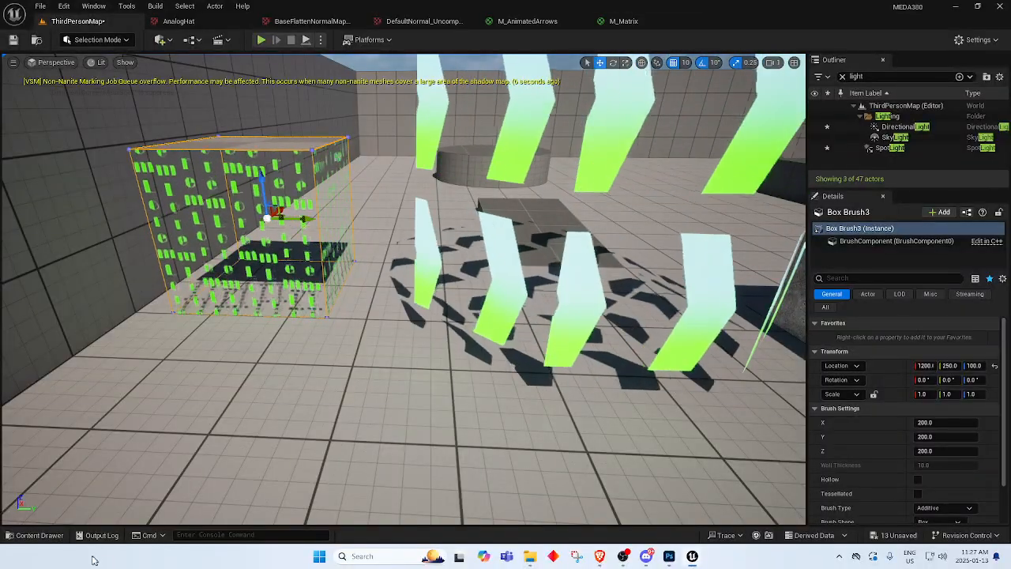
{"action": "key", "text": "ctrl+space"}
{"action": "right_click", "coordinate": [593, 457]}
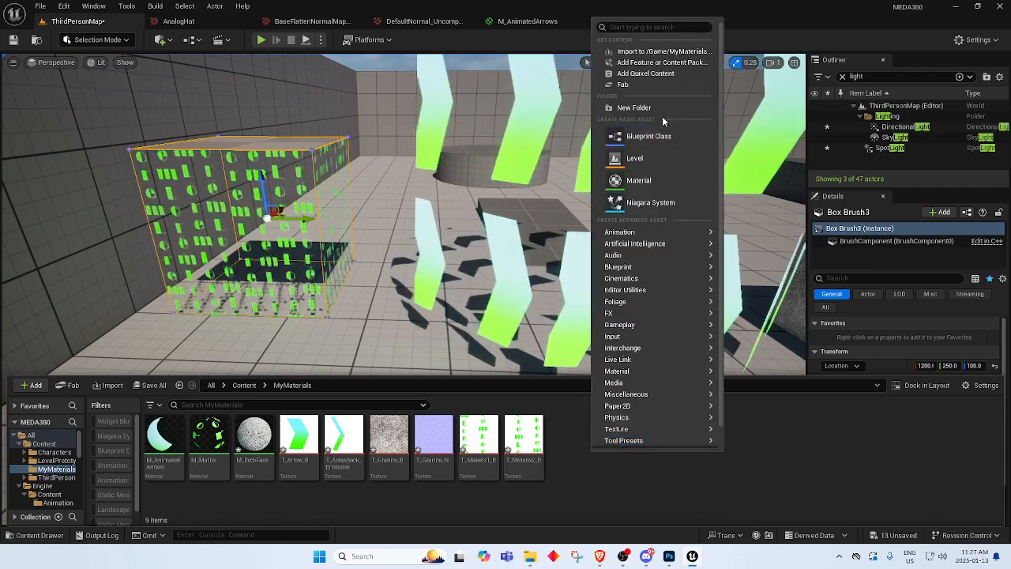
{"action": "left_click", "coordinate": [661, 182]}
{"action": "type", "text": "Water"}
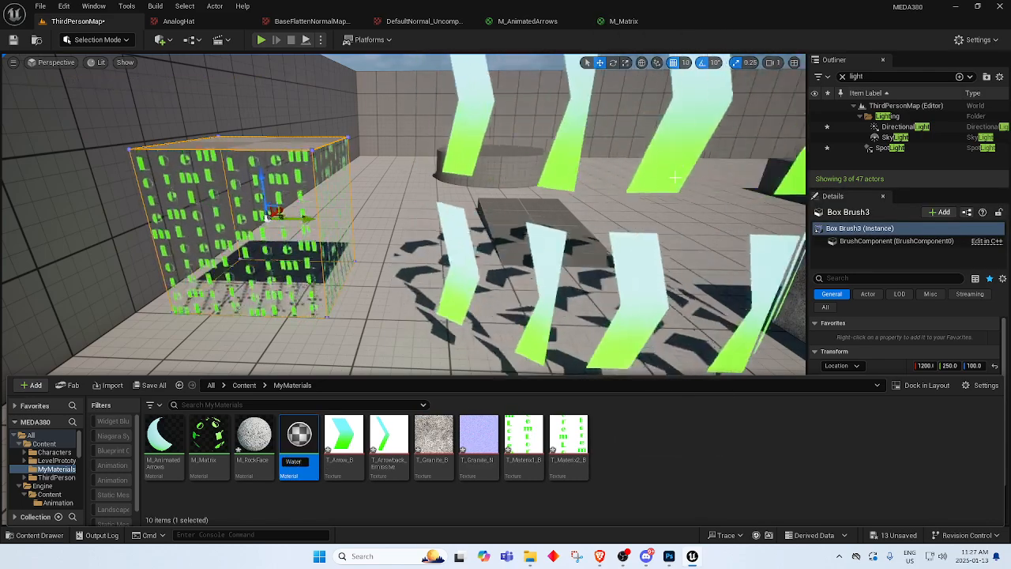
{"action": "type", "text": "M_"}
{"action": "key", "text": "Return"}
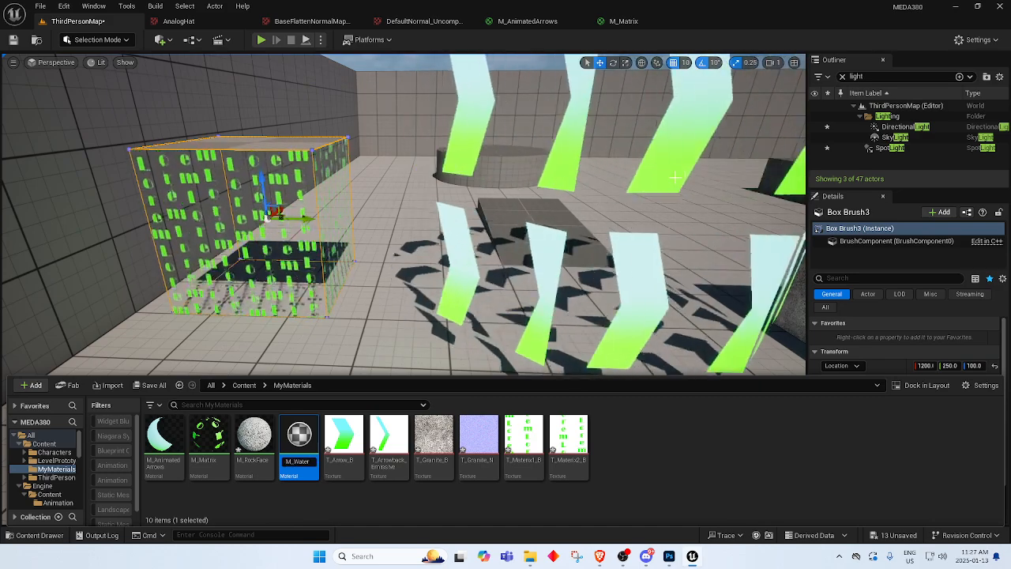
Open the M_Water material and add a Texture Sample node to its graph.
{"action": "key", "text": "Return"}
{"action": "right_click_drag", "start_coordinate": [393, 175], "coordinate": [481, 203]}
{"action": "right_click", "coordinate": [474, 172]}
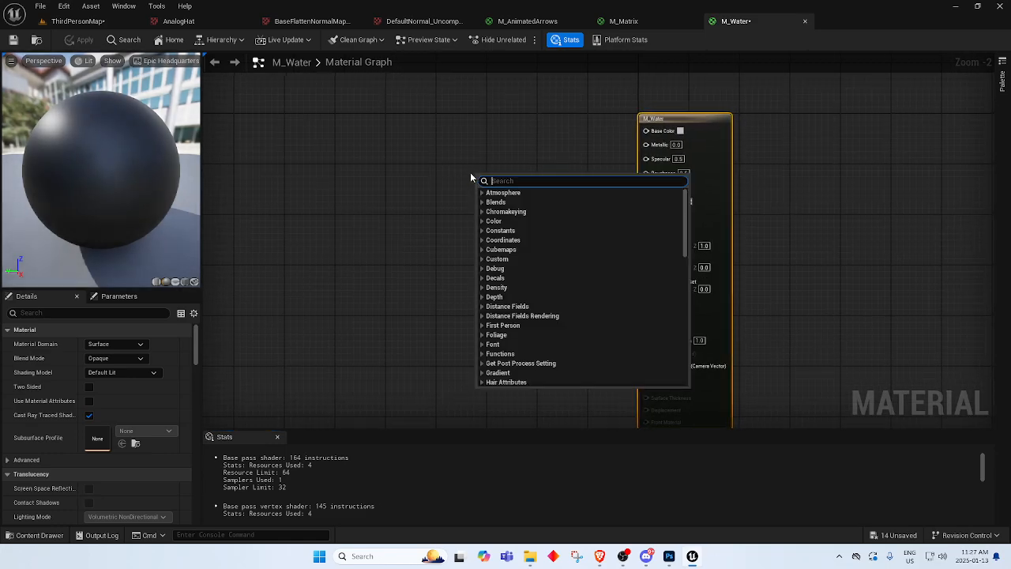
{"action": "type", "text": "text"}
{"action": "key", "text": "Return"}
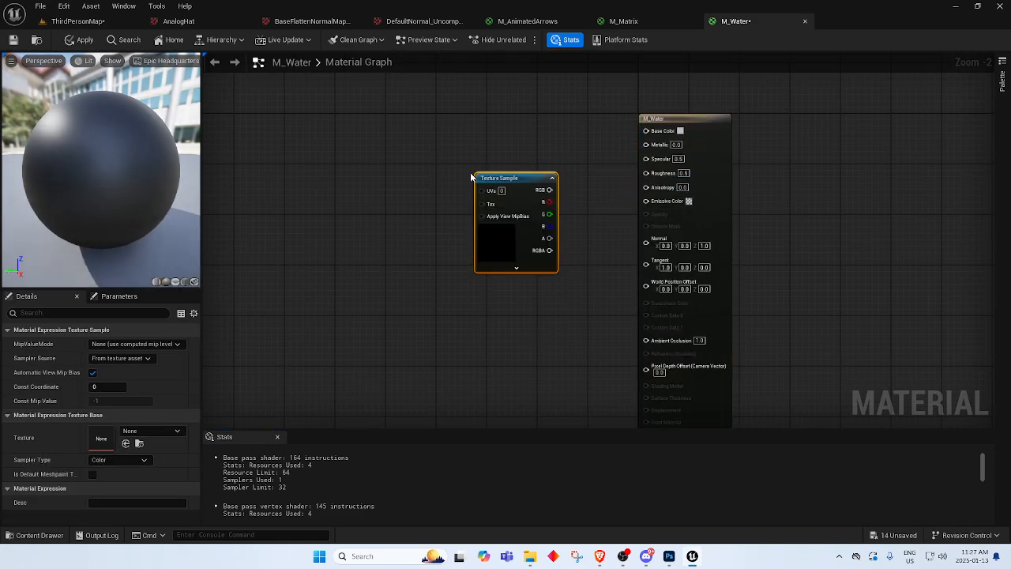
Open the M_Animated material from the Content folder and examine its preview on a cube.
{"action": "left_click", "coordinate": [76, 21]}
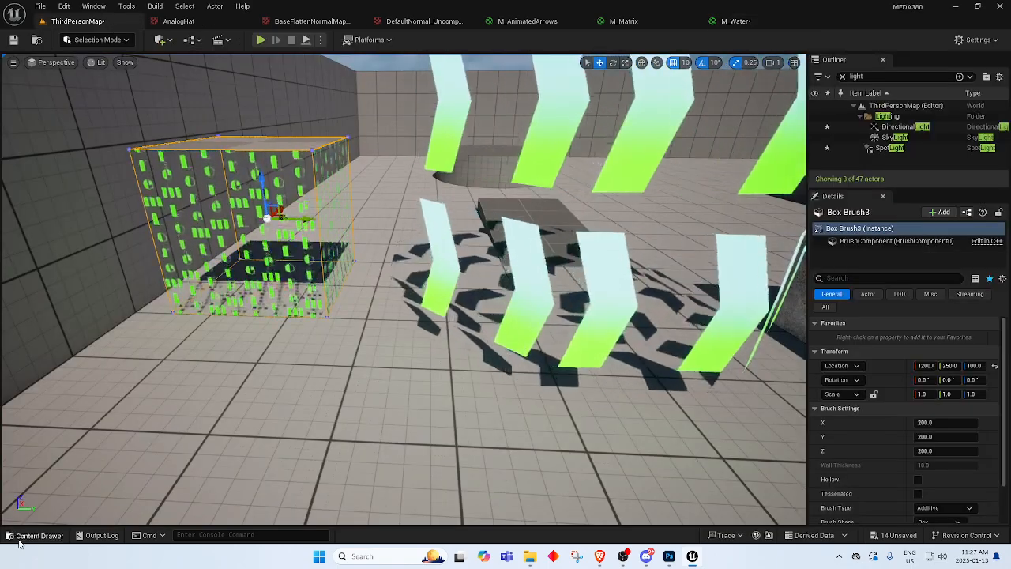
{"action": "left_click", "coordinate": [30, 535]}
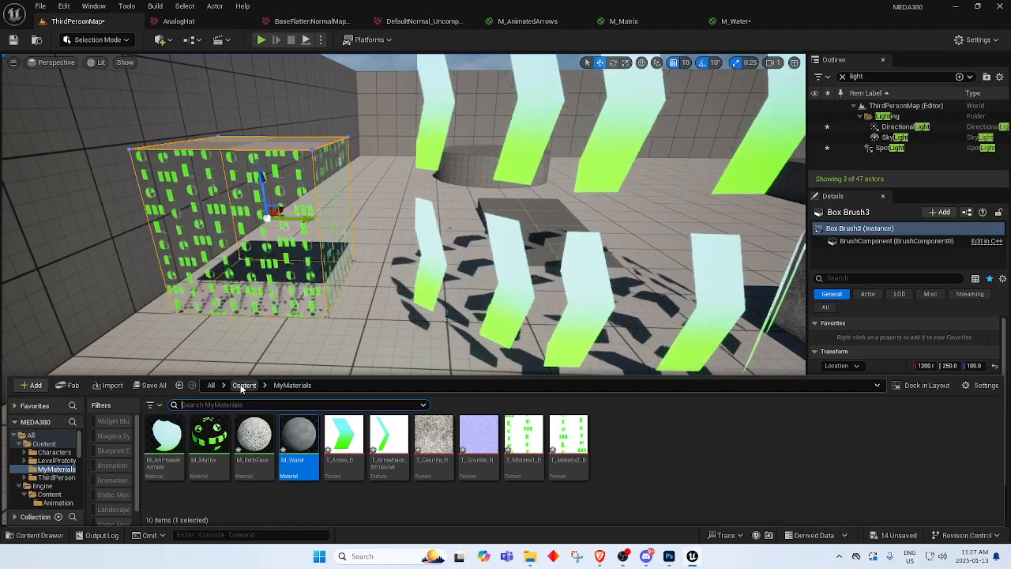
{"action": "left_click", "coordinate": [244, 385]}
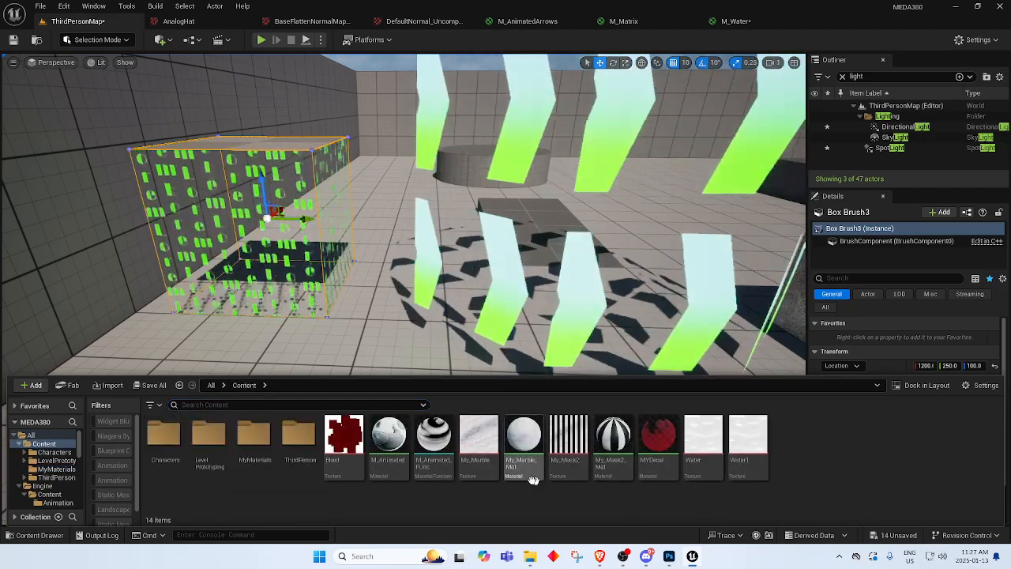
{"action": "mouse_move", "coordinate": [444, 437]}
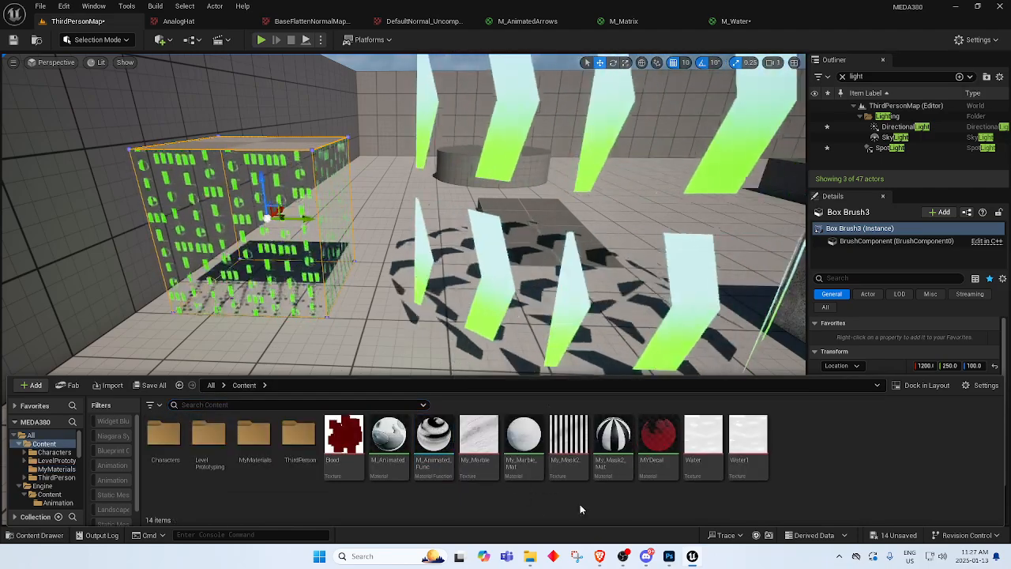
{"action": "double_click", "coordinate": [391, 437]}
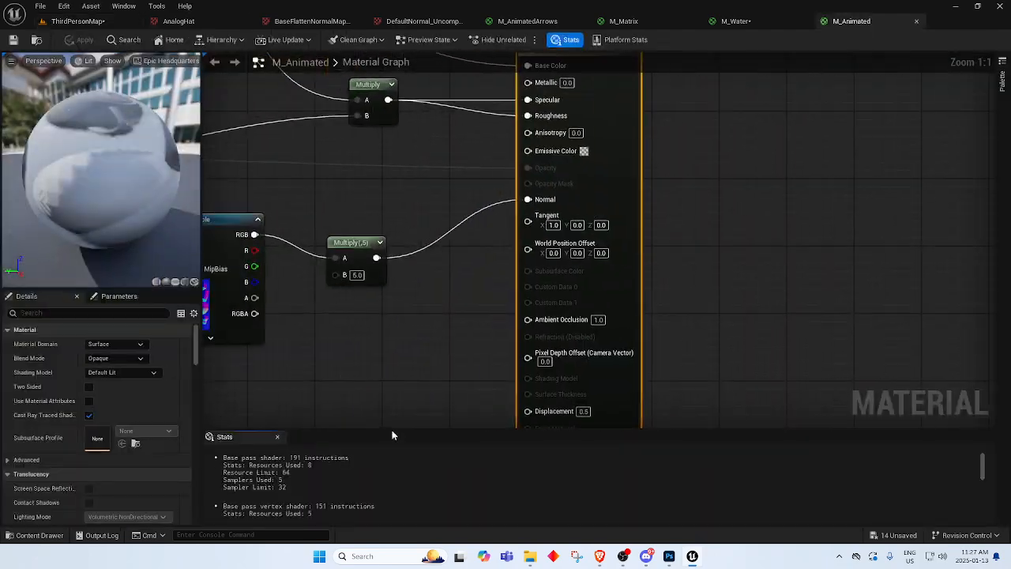
{"action": "scroll", "coordinate": [419, 226], "scroll_direction": "down", "scroll_amount": 3}
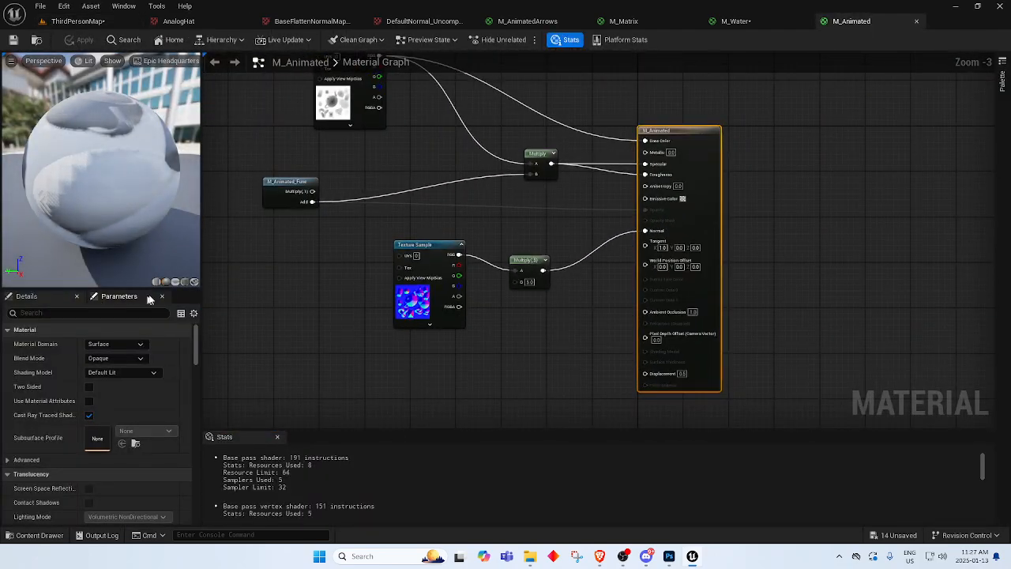
{"action": "left_click", "coordinate": [186, 283]}
{"action": "mouse_move", "coordinate": [100, 188]}
{"action": "left_mouse_down"}
{"action": "mouse_move", "coordinate": [114, 182]}
{"action": "mouse_move", "coordinate": [98, 186]}
{"action": "left_mouse_up"}
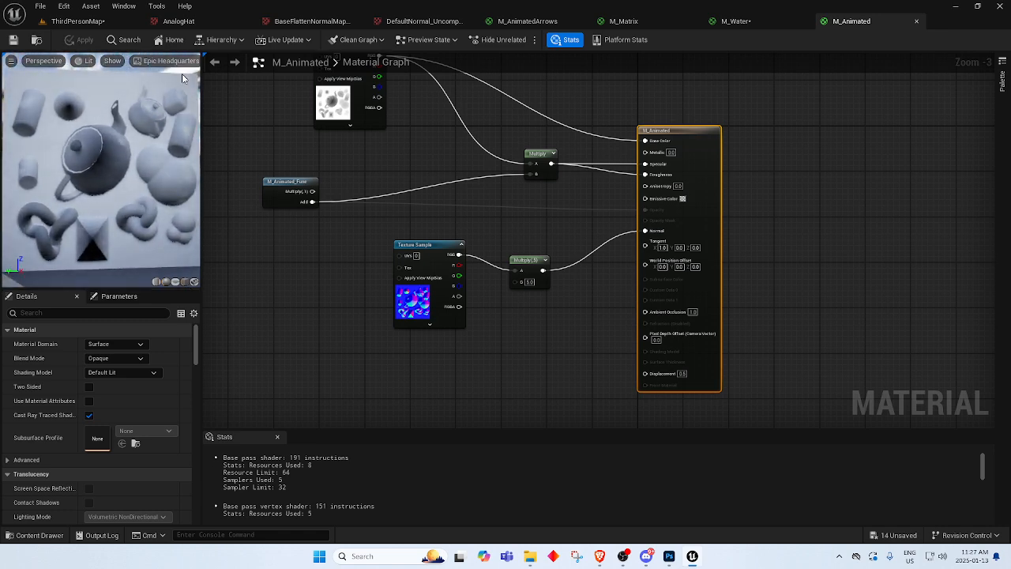
{"action": "left_click_drag", "start_coordinate": [118, 215], "coordinate": [150, 214]}
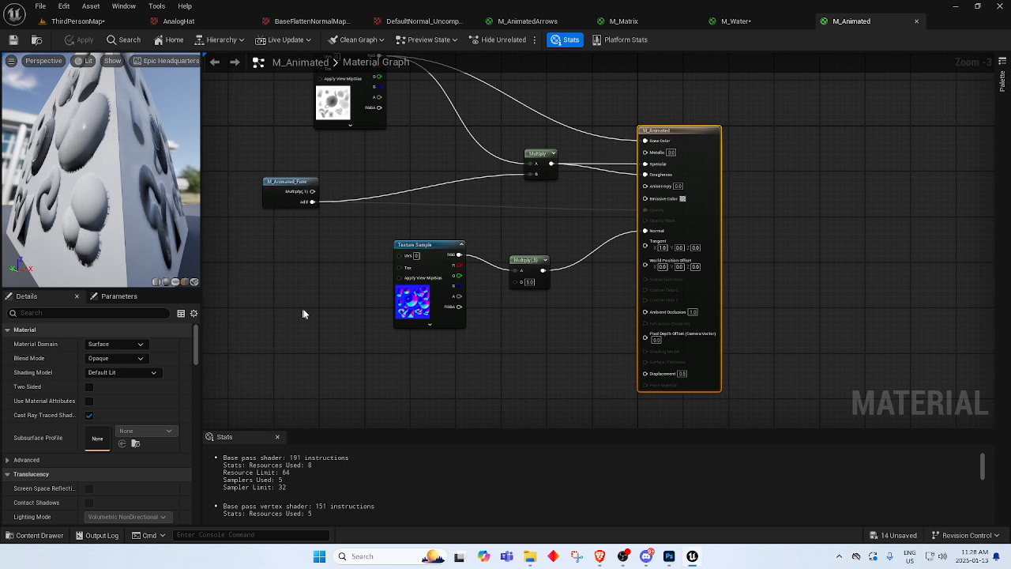
Assign the T_Granite_B texture to the Texture Sample feeding M_Animated's Base Color, and check the preview cube.
{"action": "scroll", "coordinate": [302, 313], "scroll_direction": "up", "scroll_amount": 1}
{"action": "scroll", "coordinate": [422, 264], "scroll_direction": "up", "scroll_amount": 1}
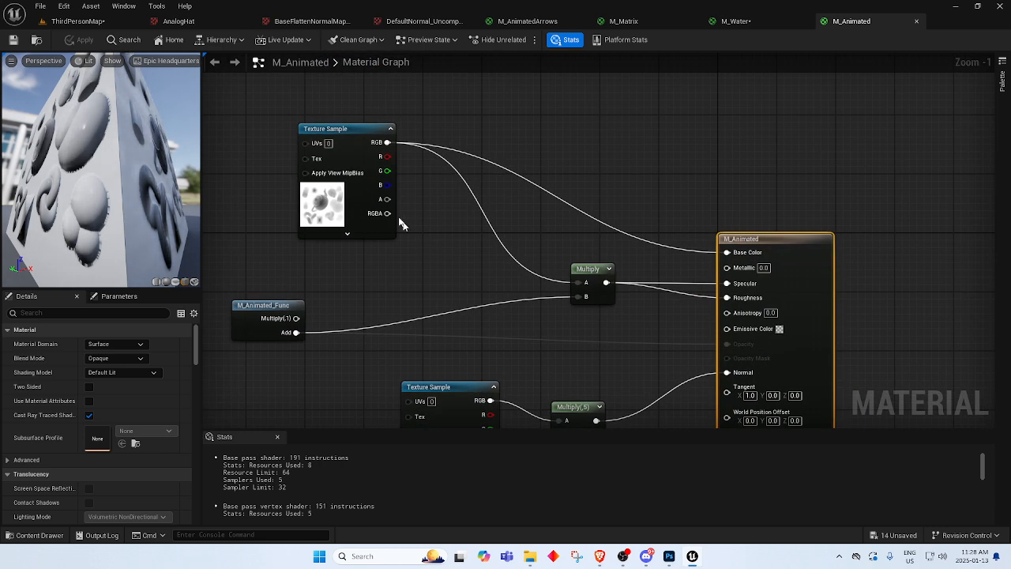
{"action": "left_click_drag", "start_coordinate": [341, 135], "coordinate": [341, 150]}
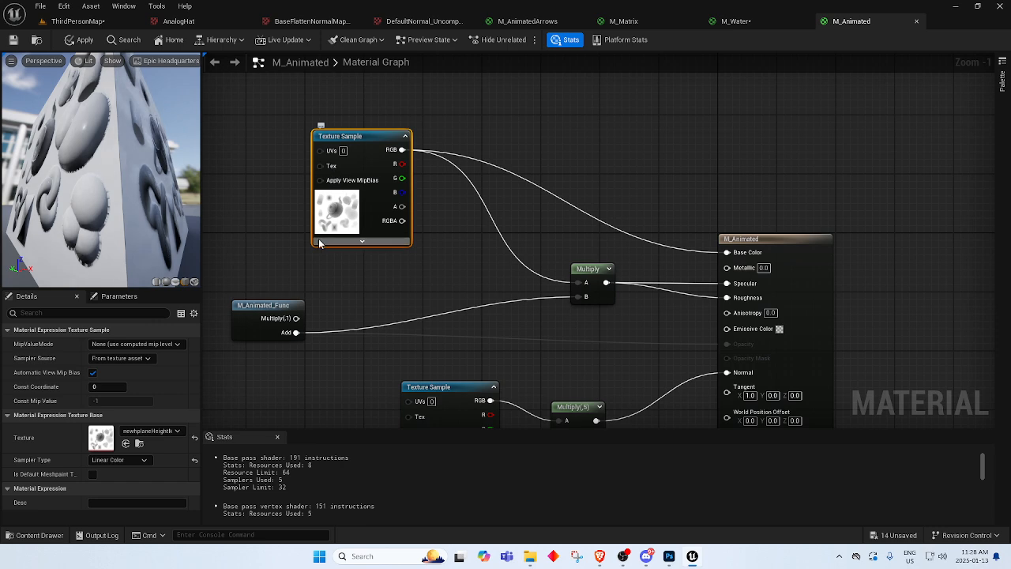
{"action": "right_click_drag", "start_coordinate": [375, 287], "coordinate": [365, 256]}
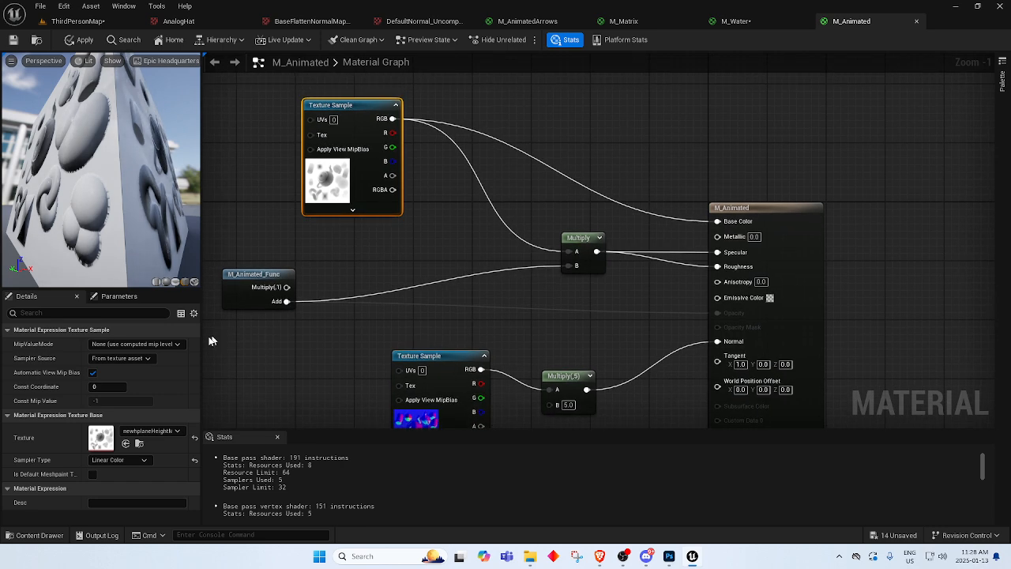
{"action": "left_click", "coordinate": [151, 432]}
{"action": "scroll", "coordinate": [200, 374], "scroll_direction": "down", "scroll_amount": 1}
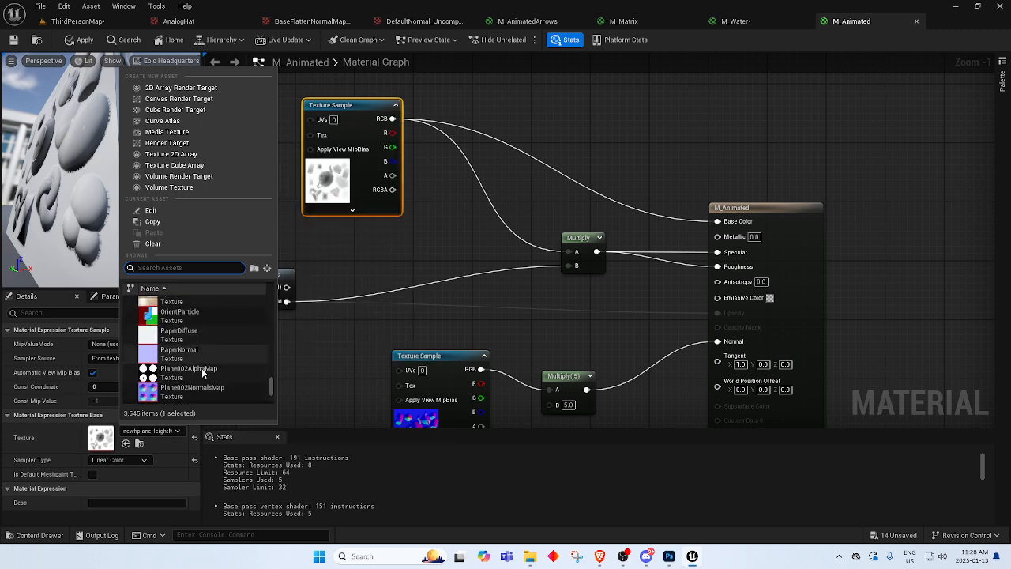
{"action": "scroll", "coordinate": [203, 382], "scroll_direction": "down", "scroll_amount": 5}
{"action": "type", "text": "marble"}
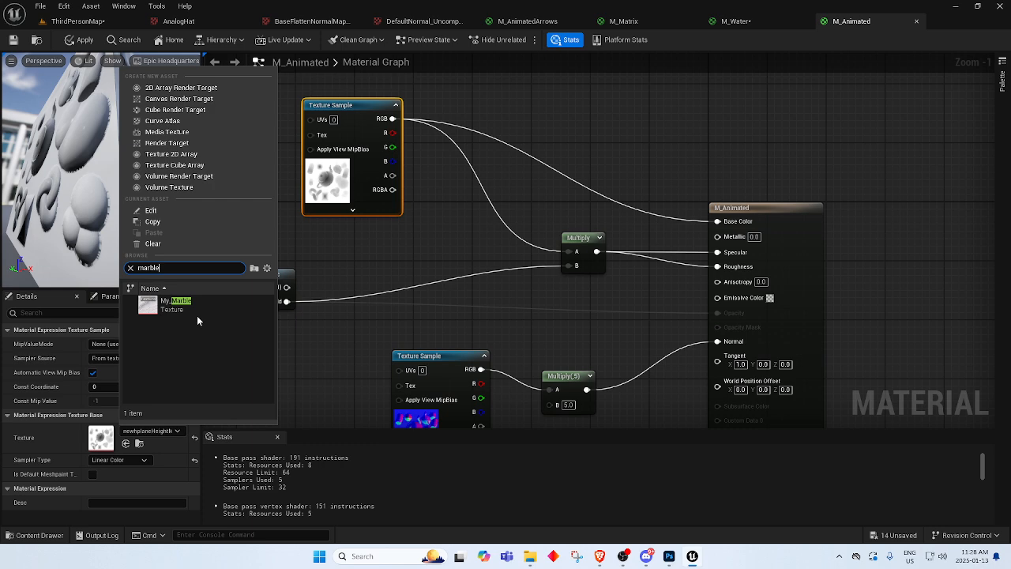
{"action": "key", "text": "BackSpace"}
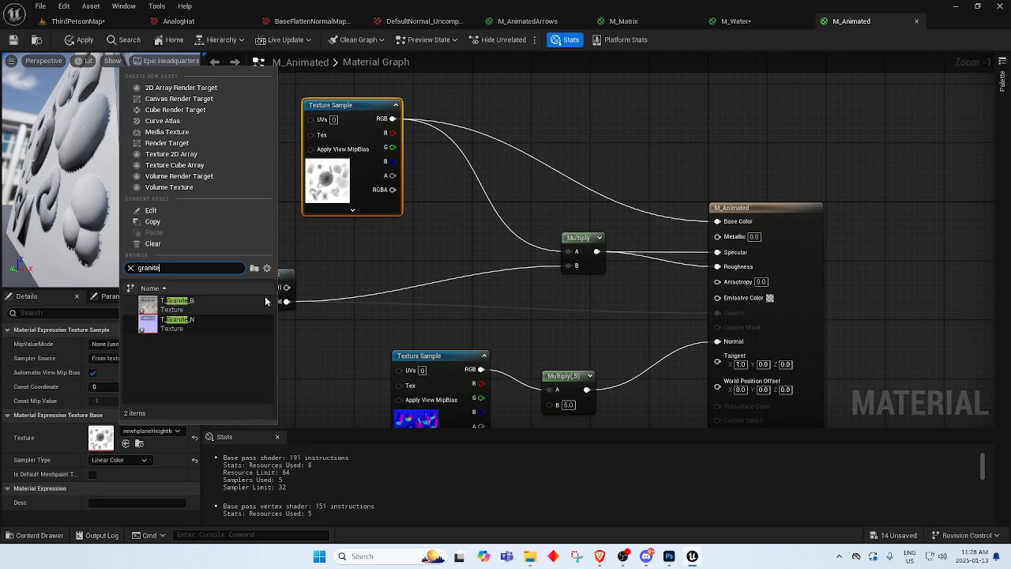
{"action": "left_click", "coordinate": [226, 300]}
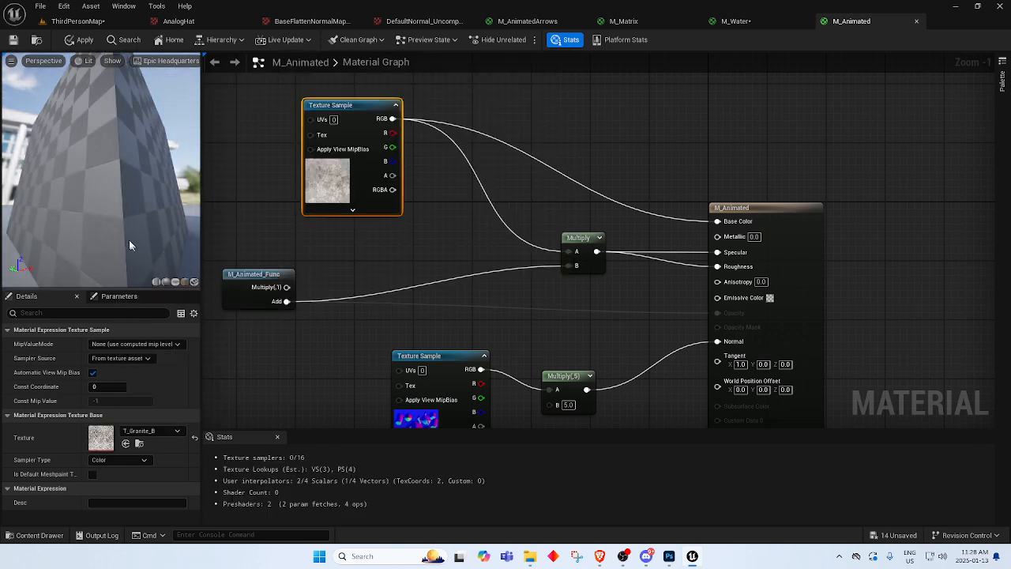
{"action": "scroll", "coordinate": [105, 200], "scroll_direction": "down", "scroll_amount": 5}
{"action": "scroll", "coordinate": [108, 202], "scroll_direction": "up", "scroll_amount": 2}
{"action": "mouse_move", "coordinate": [112, 202]}
{"action": "left_mouse_down"}
{"action": "mouse_move", "coordinate": [119, 233]}
{"action": "mouse_move", "coordinate": [146, 217]}
{"action": "mouse_move", "coordinate": [129, 192]}
{"action": "left_mouse_up"}
Delete the Texture Sample and Multiply nodes that feed M_Animated's Normal input, and inspect the preview cube.
{"action": "right_click_drag", "start_coordinate": [483, 349], "coordinate": [484, 265]}
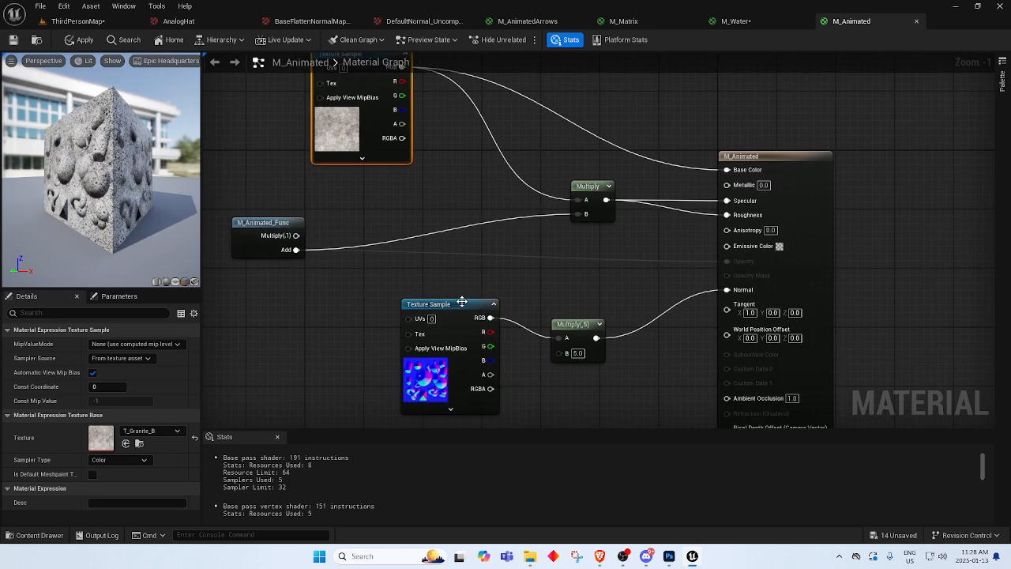
{"action": "key", "text": "Delete"}
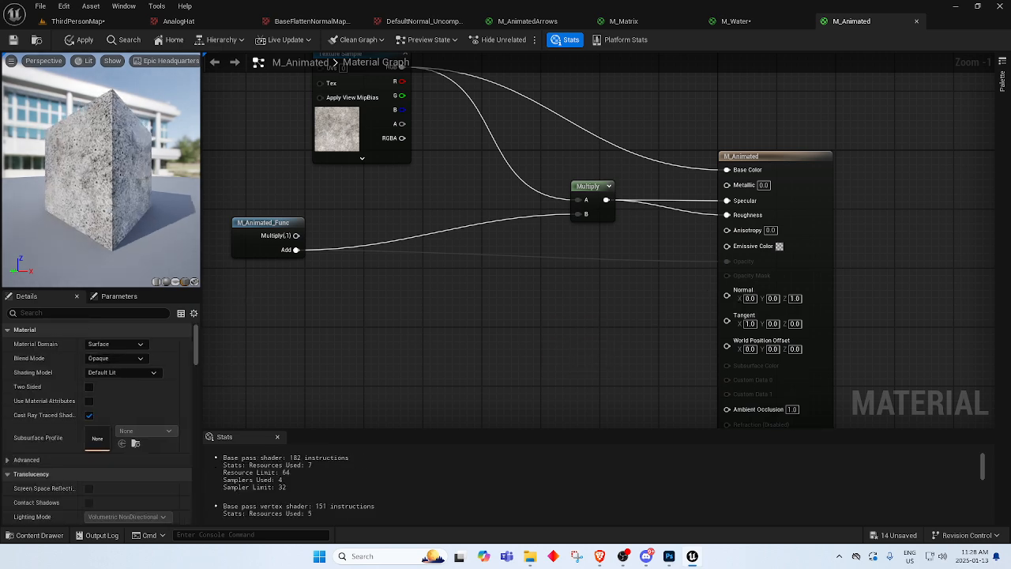
{"action": "right_click_drag", "start_coordinate": [102, 170], "coordinate": [102, 207]}
{"action": "left_click_drag", "start_coordinate": [101, 170], "coordinate": [114, 197]}
{"action": "scroll", "coordinate": [135, 181], "scroll_direction": "down", "scroll_amount": 5}
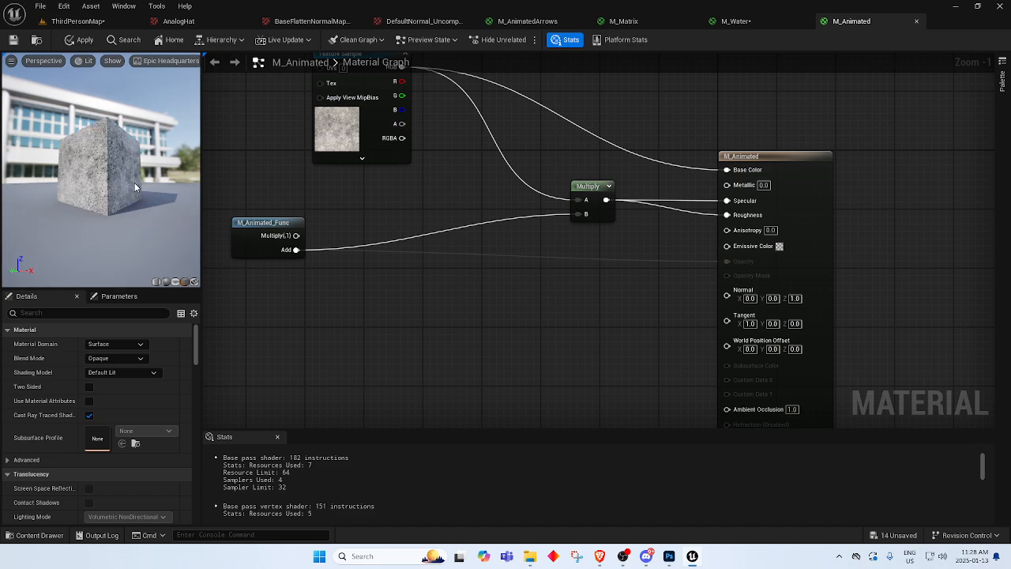
{"action": "scroll", "coordinate": [134, 183], "scroll_direction": "up", "scroll_amount": 2}
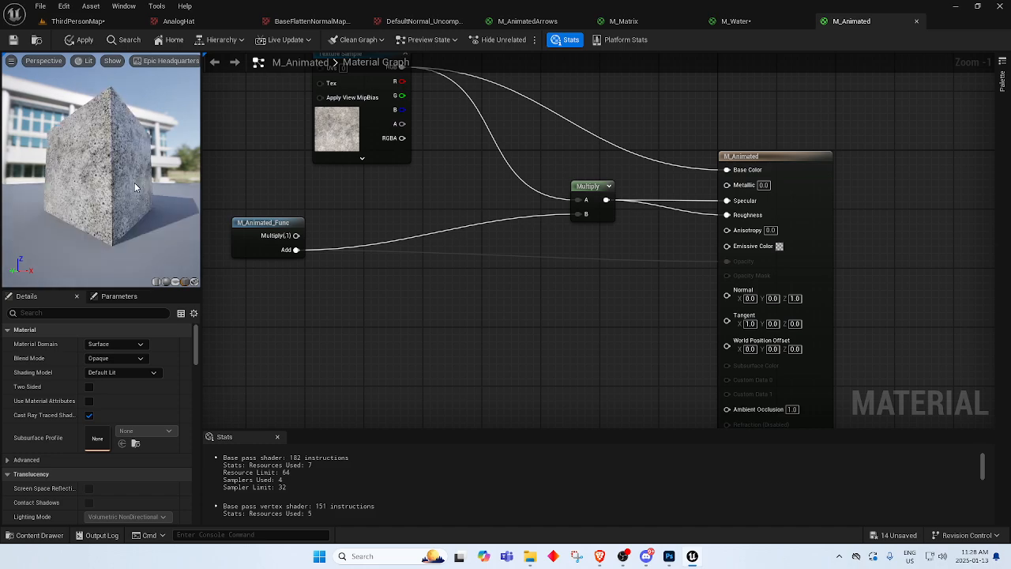
Apply the M_Animated material to the top face of the box brush in ThirdPersonMap.
{"action": "left_click", "coordinate": [97, 22]}
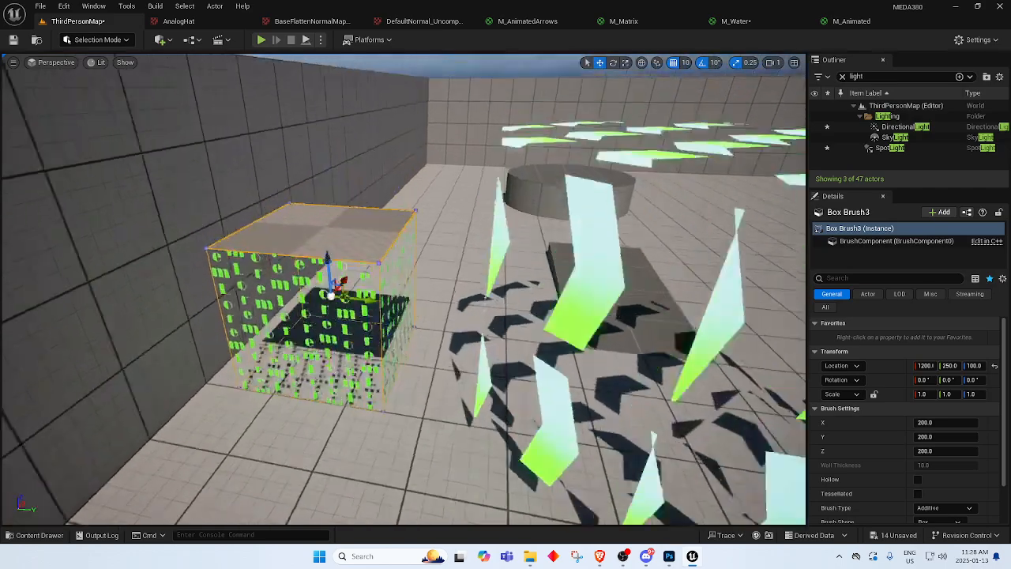
{"action": "key", "text": "w"}
{"action": "right_click_drag", "start_coordinate": [334, 208], "coordinate": [334, 229]}
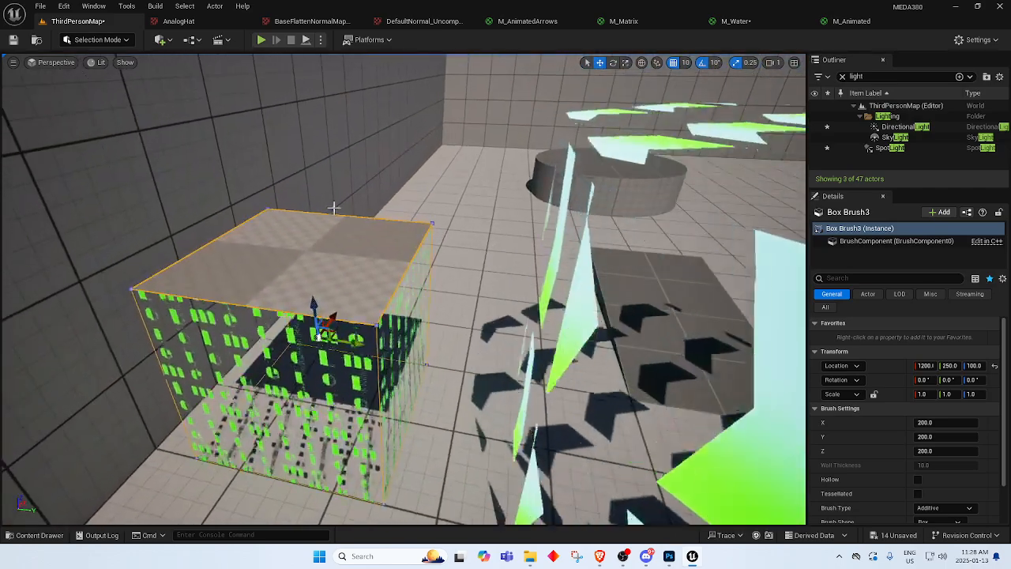
{"action": "left_click", "coordinate": [16, 535]}
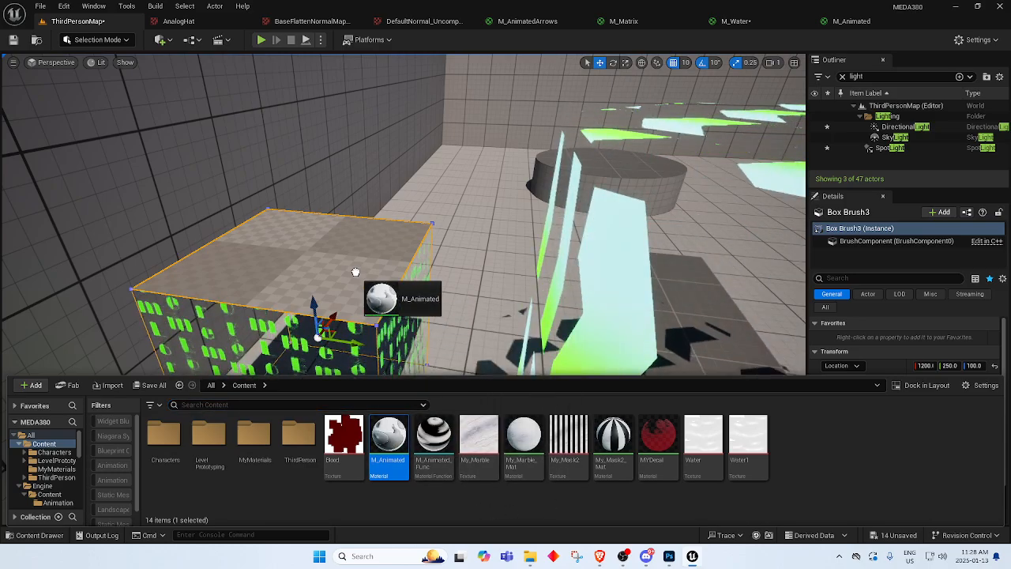
{"action": "left_click_drag", "start_coordinate": [356, 272], "coordinate": [355, 274]}
Examine the box's top face and the surrounding textured boxes in ThirdPersonMap.
{"action": "key", "text": "w"}
{"action": "mouse_move", "coordinate": [355, 274]}
{"action": "right_mouse_down"}
{"action": "mouse_move", "coordinate": [343, 264]}
{"action": "mouse_move", "coordinate": [341, 310]}
{"action": "mouse_move", "coordinate": [447, 305]}
{"action": "mouse_move", "coordinate": [399, 305]}
{"action": "right_mouse_up"}
{"action": "key", "text": "s"}
{"action": "key", "text": "d"}
{"action": "key", "text": "a"}
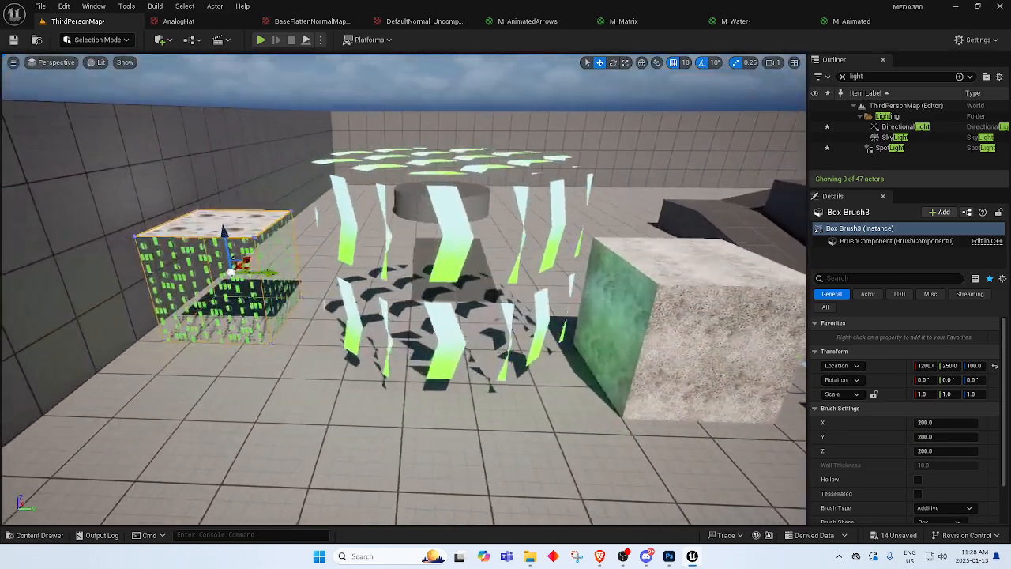
{"action": "key", "text": "e"}
{"action": "right_click_drag", "start_coordinate": [379, 385], "coordinate": [379, 385]}
{"action": "key", "text": "q"}
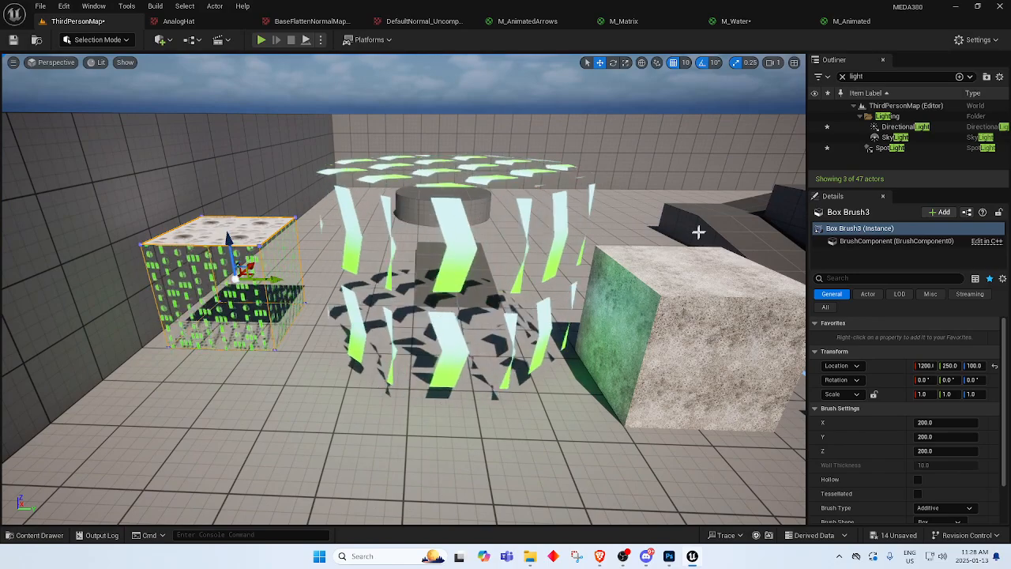
Inspect the M_Animated_Func node in M_Animated's graph and review its available actions.
{"action": "left_click", "coordinate": [850, 24]}
{"action": "right_click_drag", "start_coordinate": [501, 313], "coordinate": [536, 333]}
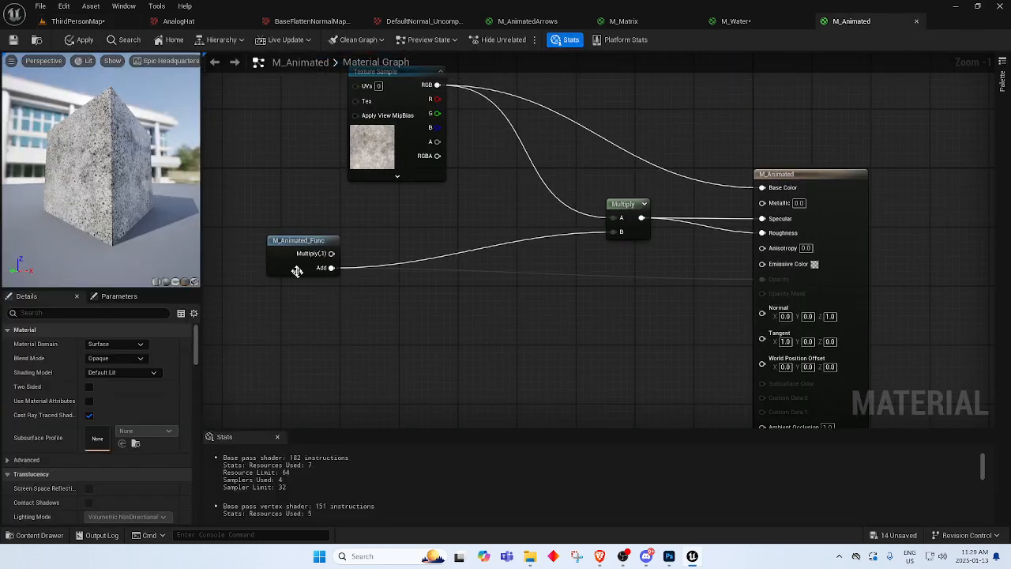
{"action": "left_click", "coordinate": [295, 241]}
{"action": "right_click", "coordinate": [299, 243]}
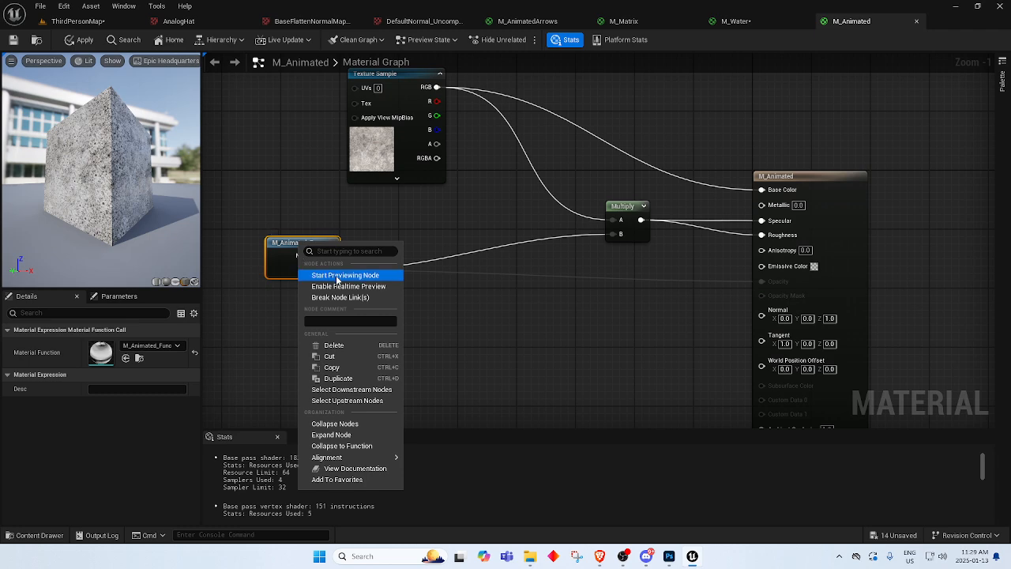
{"action": "left_click", "coordinate": [461, 330]}
Add a Plane shape to ThirdPersonMap, raise it above the arrow cylinder, and rotate it upright.
{"action": "left_click", "coordinate": [78, 21]}
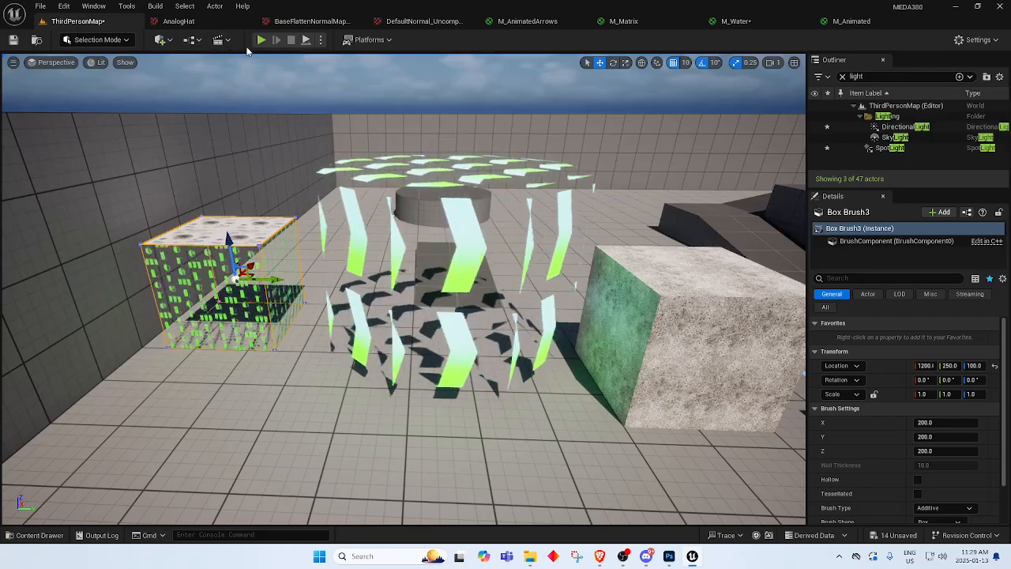
{"action": "left_click", "coordinate": [161, 40]}
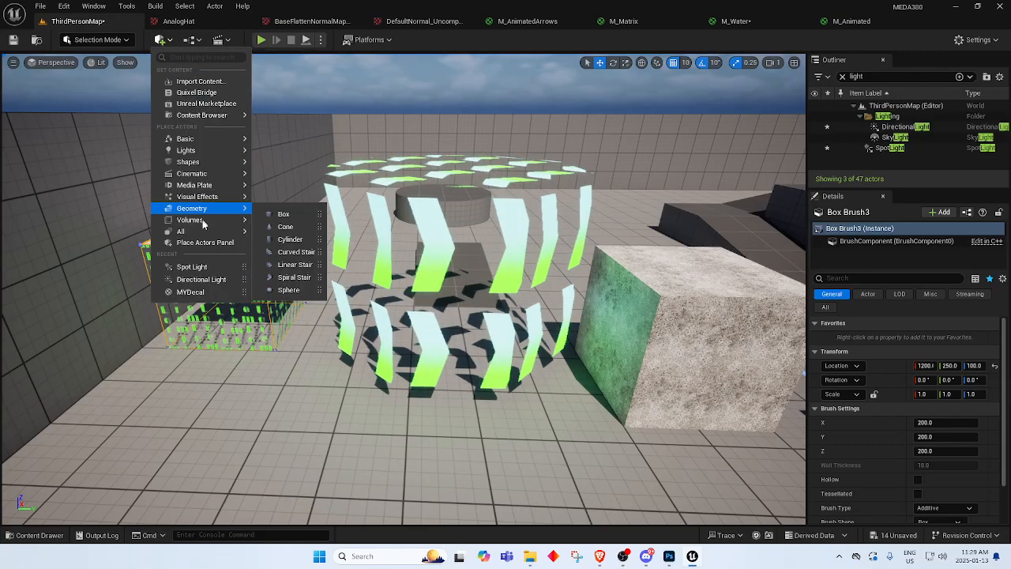
{"action": "mouse_move", "coordinate": [218, 194]}
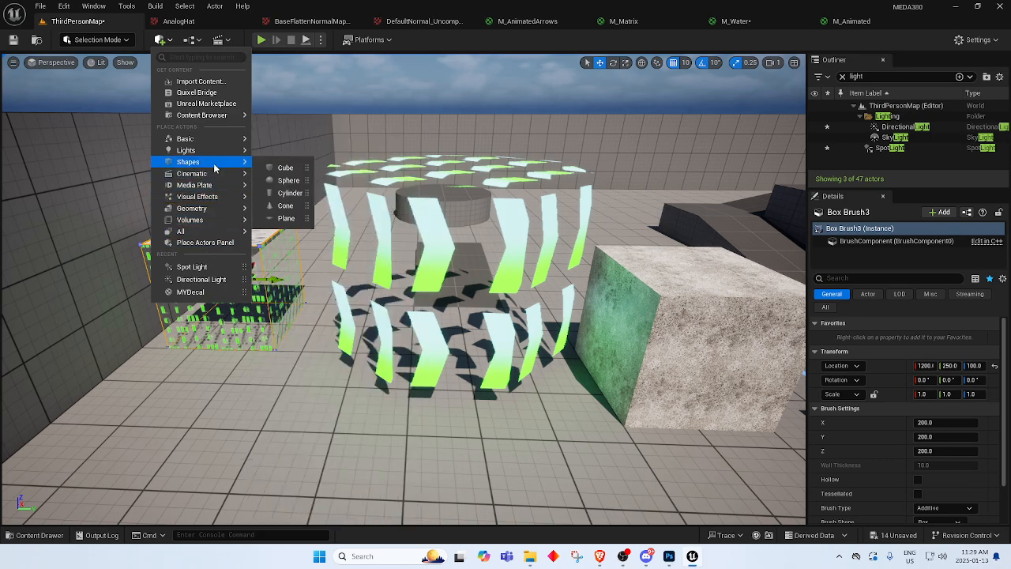
{"action": "left_click", "coordinate": [287, 216]}
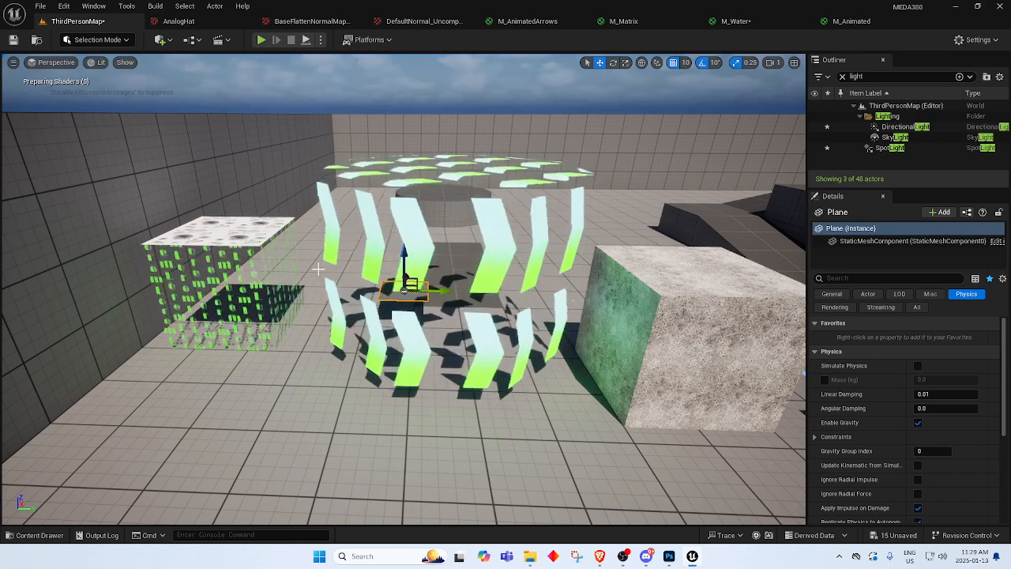
{"action": "left_click_drag", "start_coordinate": [407, 252], "coordinate": [404, 153]}
{"action": "key", "text": "e"}
Apply the M_Animated material to the upright plane and frame the plane in the viewport.
{"action": "left_click", "coordinate": [34, 535]}
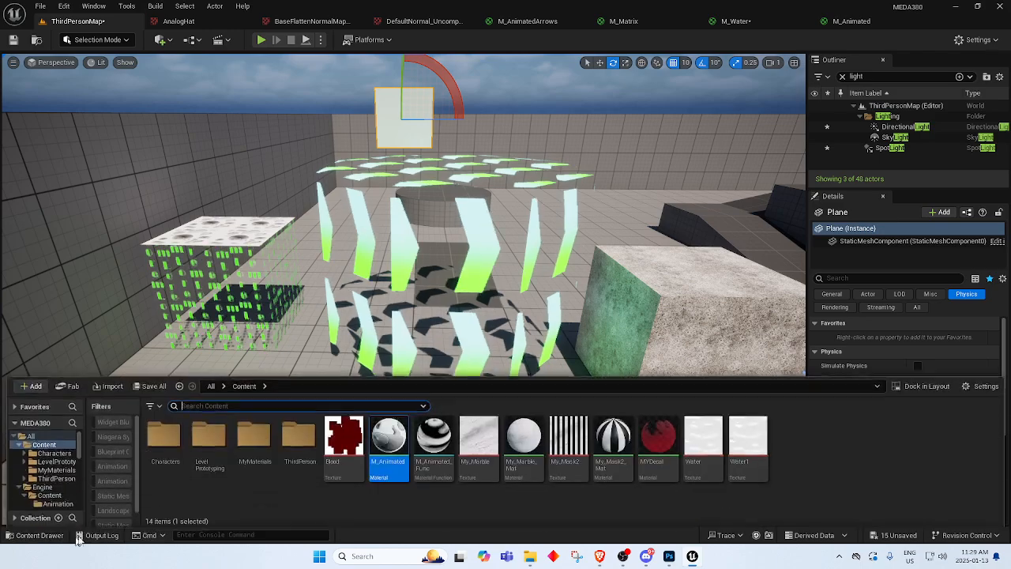
{"action": "left_click_drag", "start_coordinate": [388, 436], "coordinate": [384, 174]}
{"action": "left_click_drag", "start_coordinate": [388, 115], "coordinate": [388, 115]}
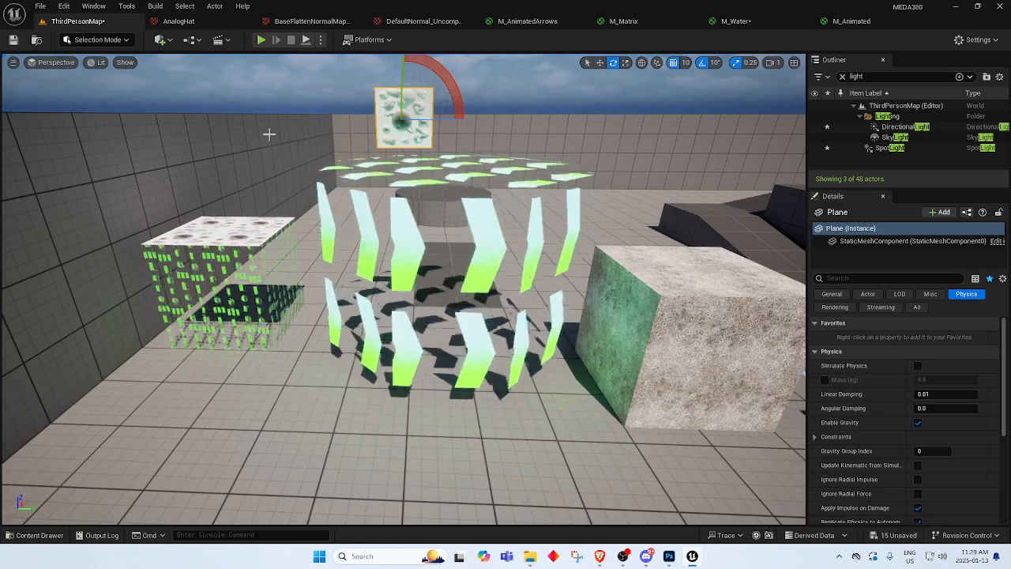
{"action": "key", "text": "f"}
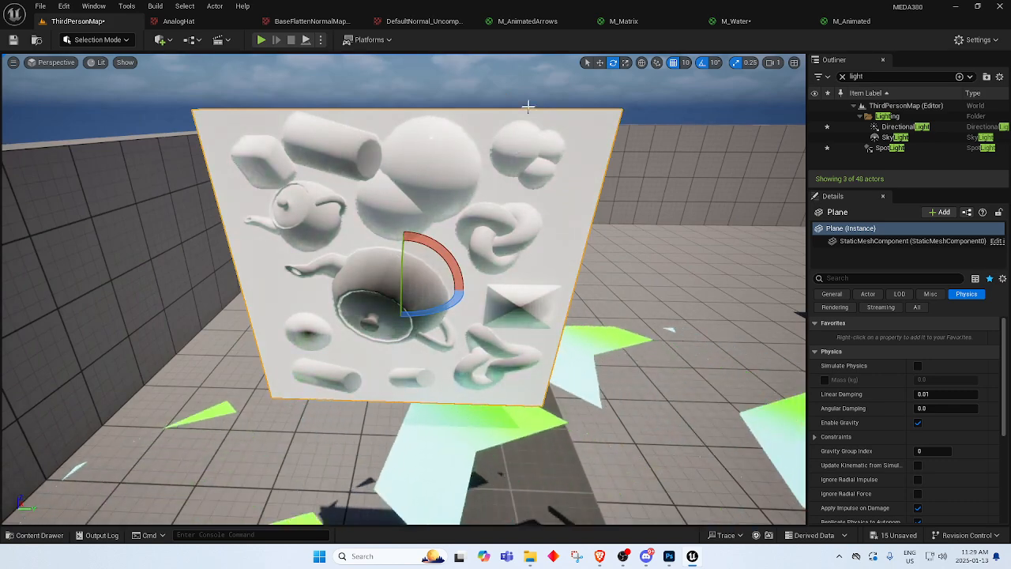
Move the M_Animated_Func node closer to the Multiply node in M_Animated's graph and review its available actions.
{"action": "left_click", "coordinate": [850, 22]}
{"action": "right_click_drag", "start_coordinate": [508, 263], "coordinate": [542, 265]}
{"action": "left_click_drag", "start_coordinate": [319, 247], "coordinate": [399, 269]}
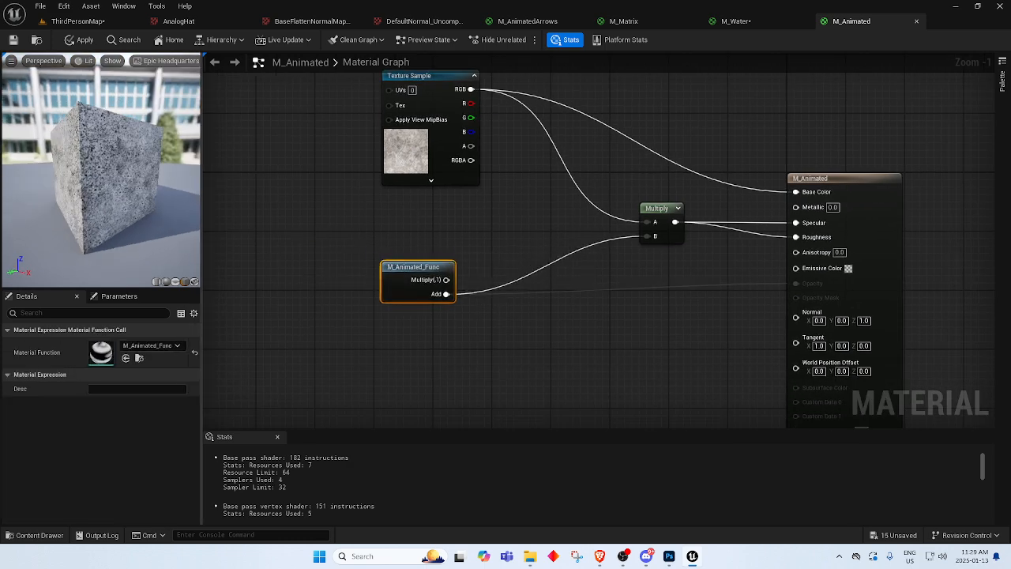
{"action": "right_click", "coordinate": [431, 267]}
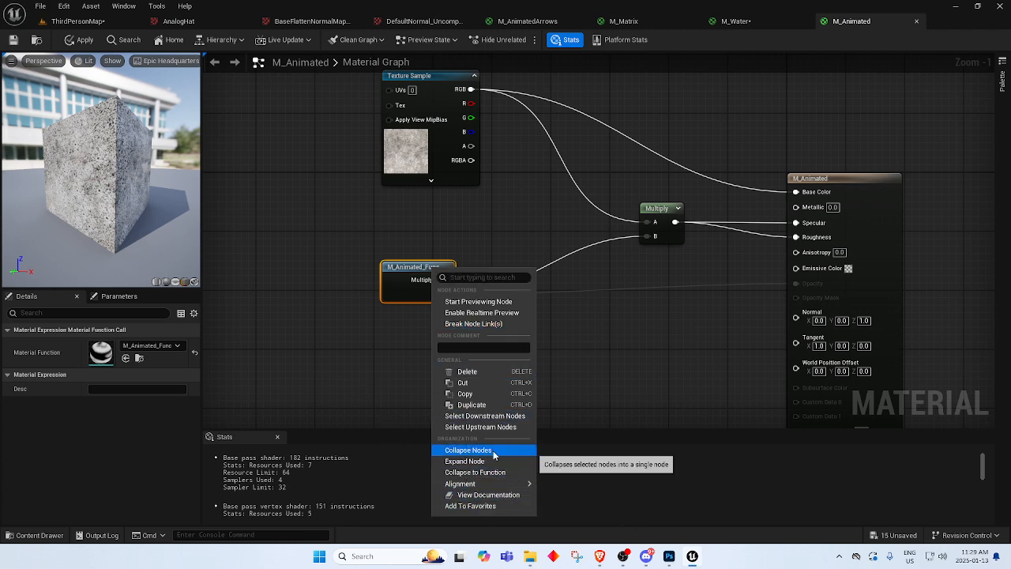
{"action": "left_click", "coordinate": [409, 406]}
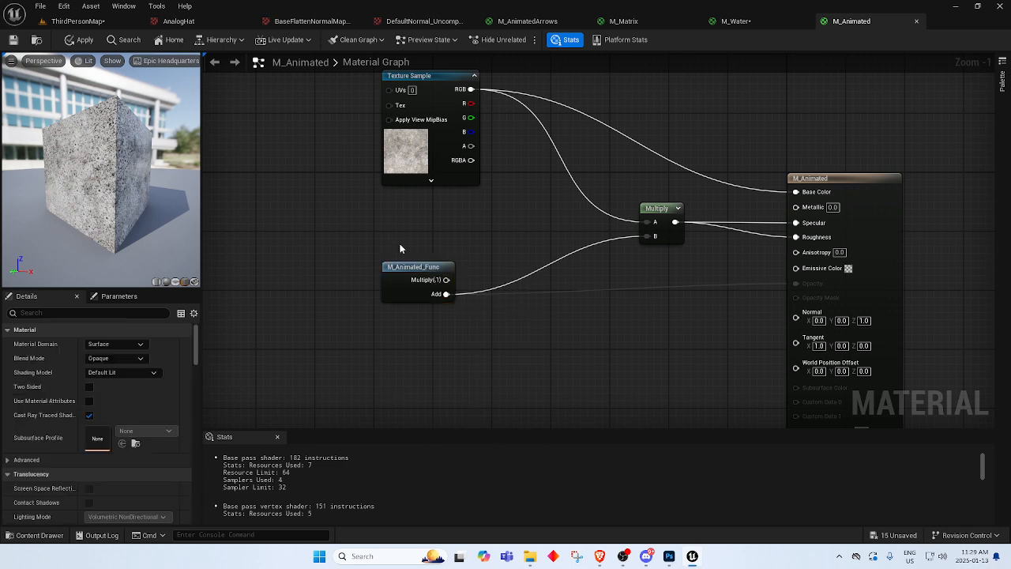
Open the M_Animated_Func function, space its two Panner nodes further apart, and switch the preview shape to a cube.
{"action": "double_click", "coordinate": [420, 270]}
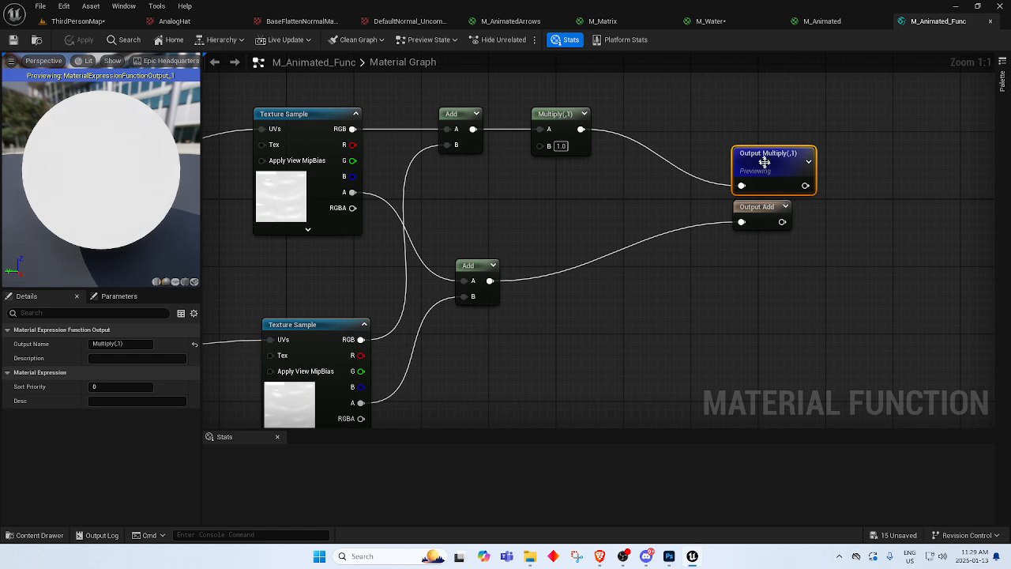
{"action": "scroll", "coordinate": [672, 189], "scroll_direction": "down", "scroll_amount": 2}
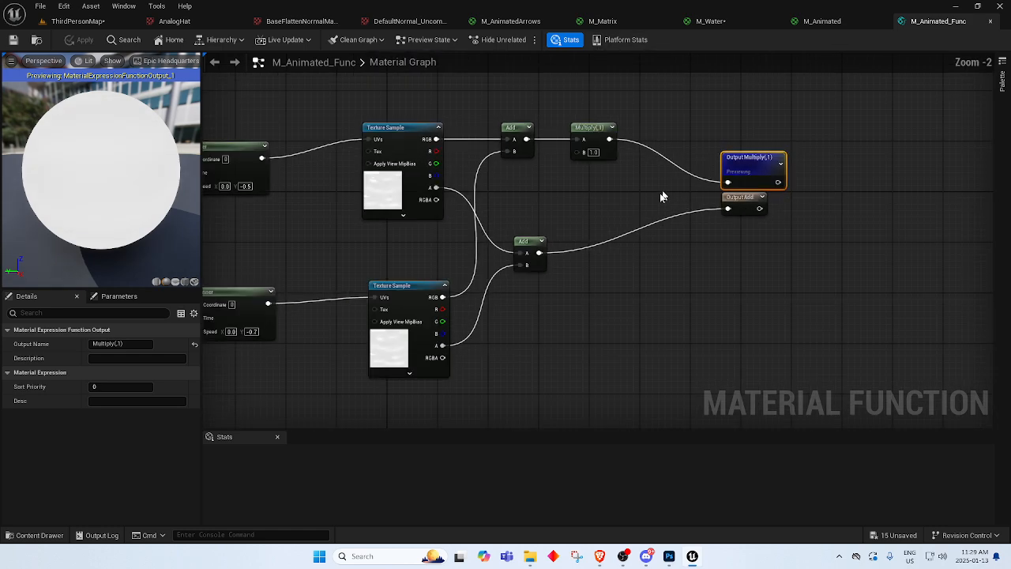
{"action": "scroll", "coordinate": [395, 250], "scroll_direction": "down", "scroll_amount": 1}
{"action": "right_click_drag", "start_coordinate": [395, 250], "coordinate": [591, 231]}
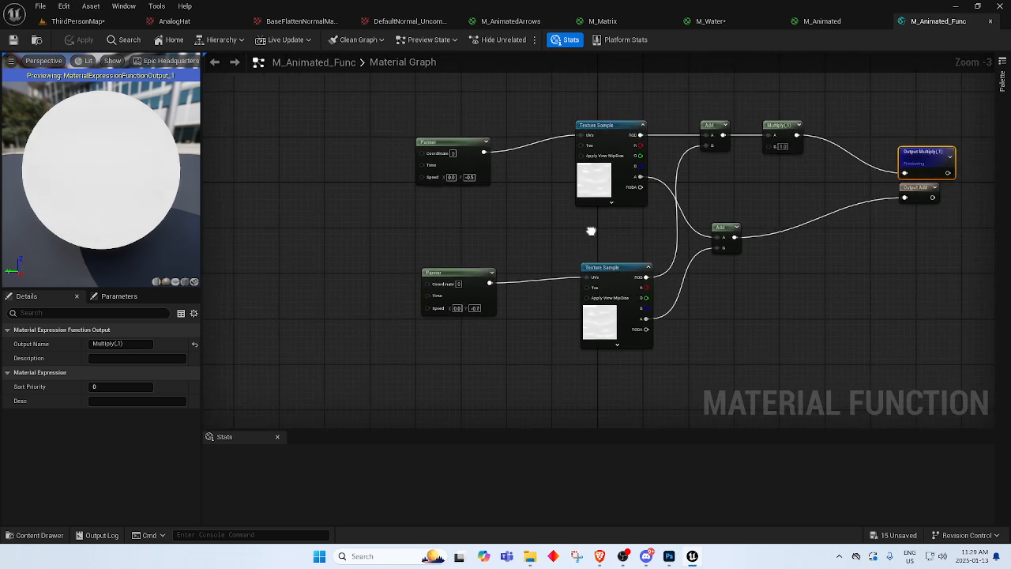
{"action": "right_click_drag", "start_coordinate": [726, 304], "coordinate": [668, 333]}
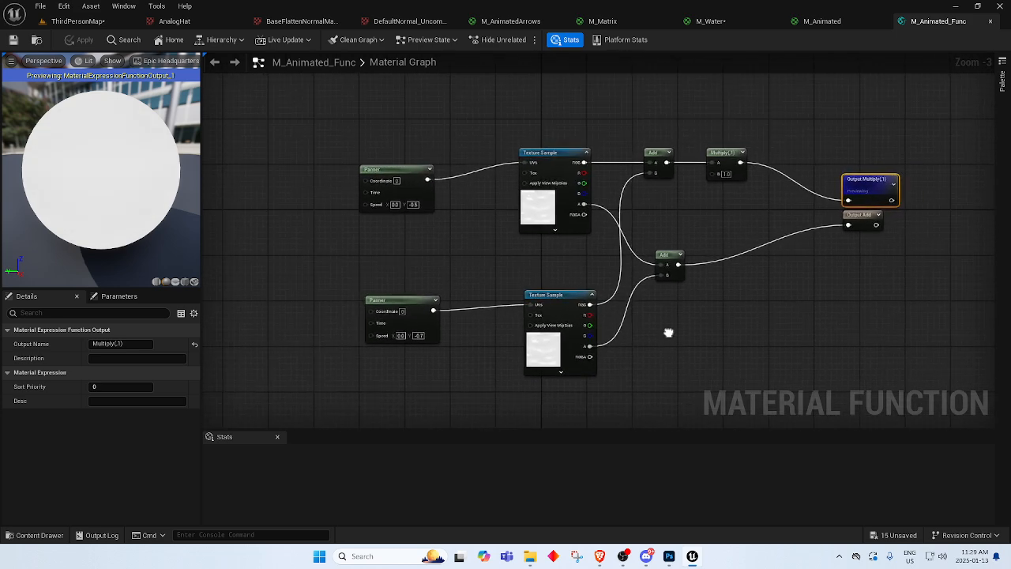
{"action": "scroll", "coordinate": [395, 253], "scroll_direction": "up", "scroll_amount": 2}
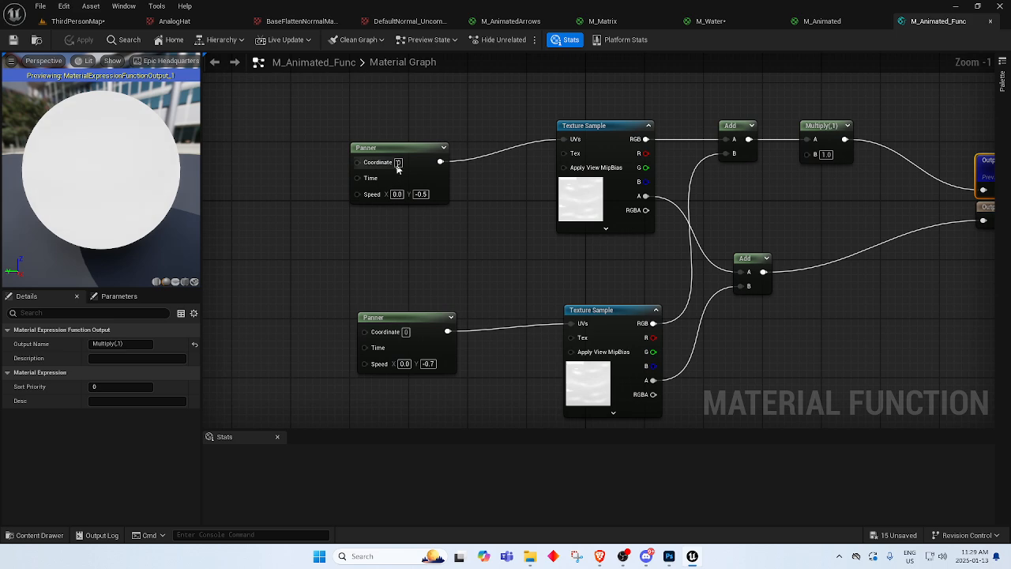
{"action": "left_click_drag", "start_coordinate": [398, 167], "coordinate": [412, 130]}
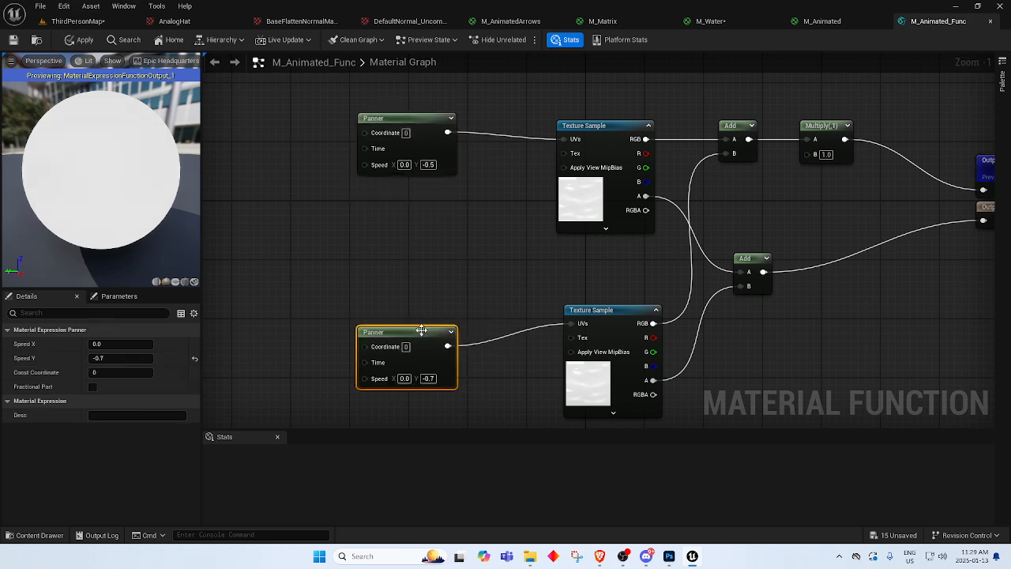
{"action": "left_click", "coordinate": [185, 281]}
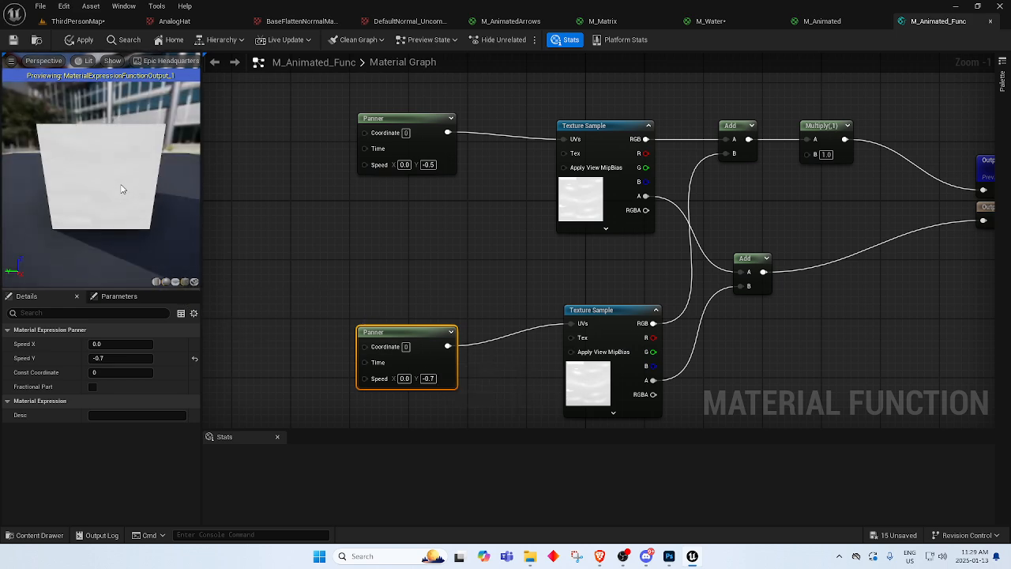
Open the Water texture used by the upper Texture Sample in M_Animated_Func for inspection.
{"action": "right_click_drag", "start_coordinate": [546, 264], "coordinate": [448, 261]}
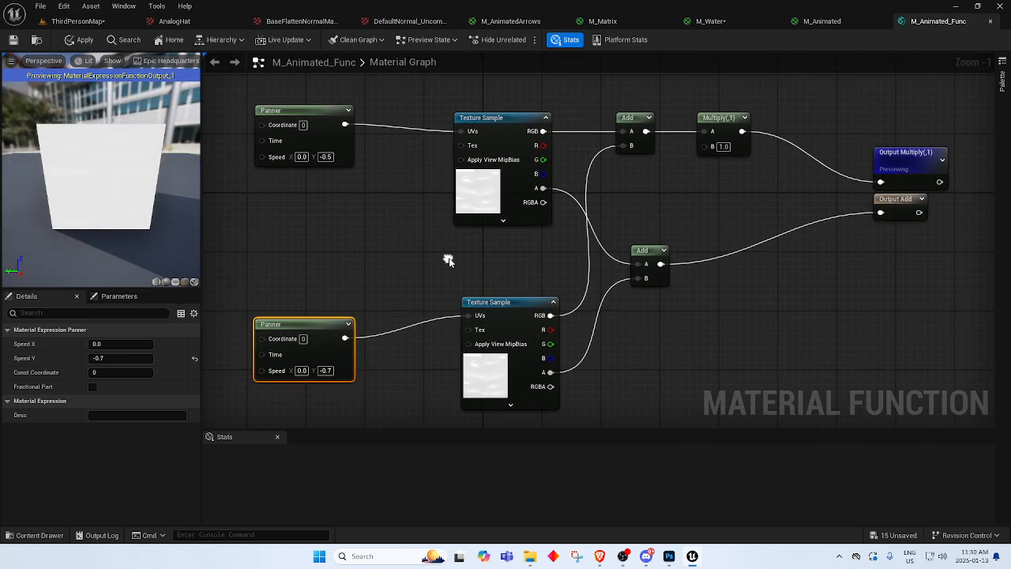
{"action": "left_click", "coordinate": [474, 188]}
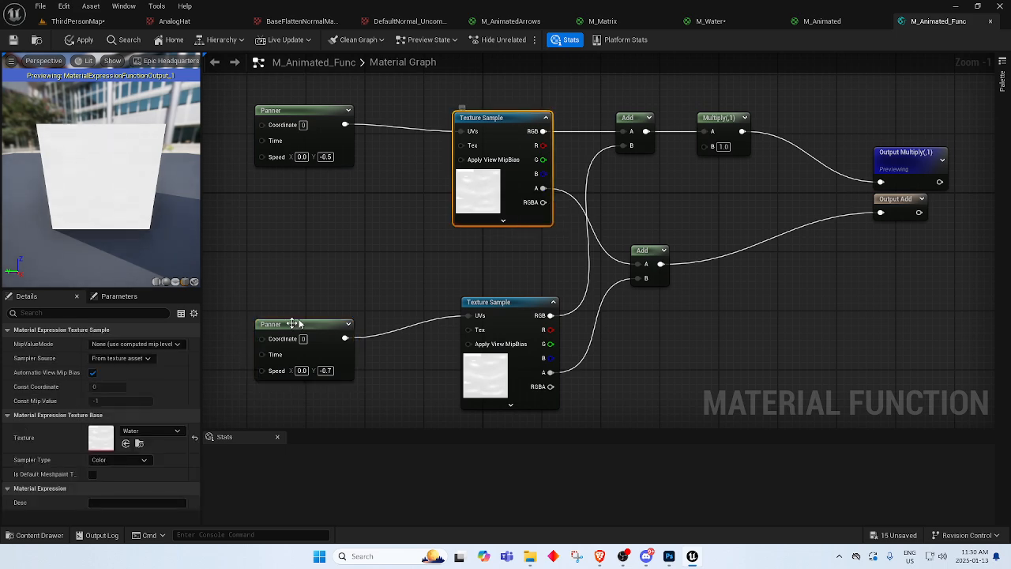
{"action": "double_click", "coordinate": [101, 438]}
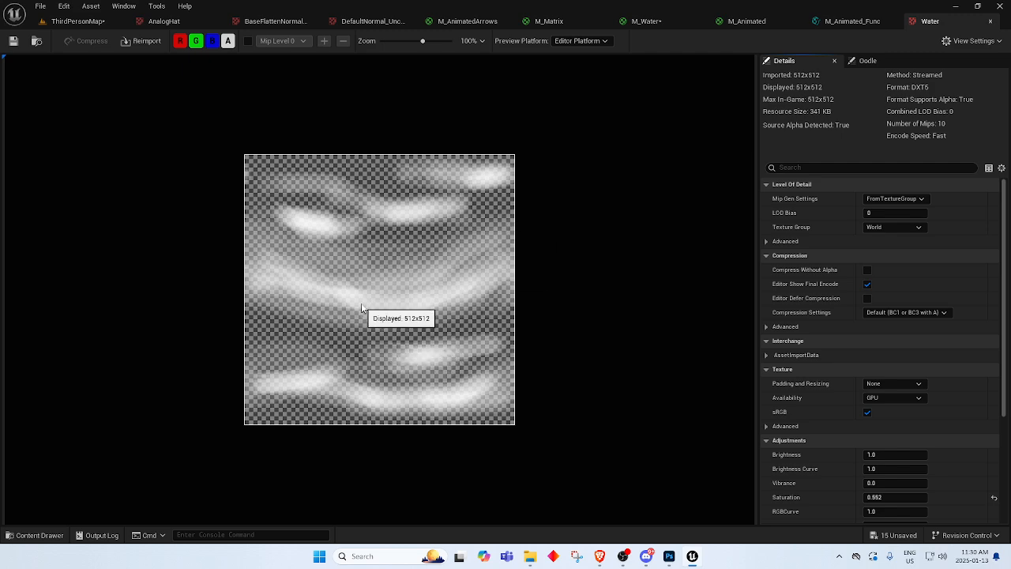
Examine the Multiply node's links to M_Animated's Specular and Roughness inputs, and inspect the preview cube up close.
{"action": "left_click", "coordinate": [736, 24]}
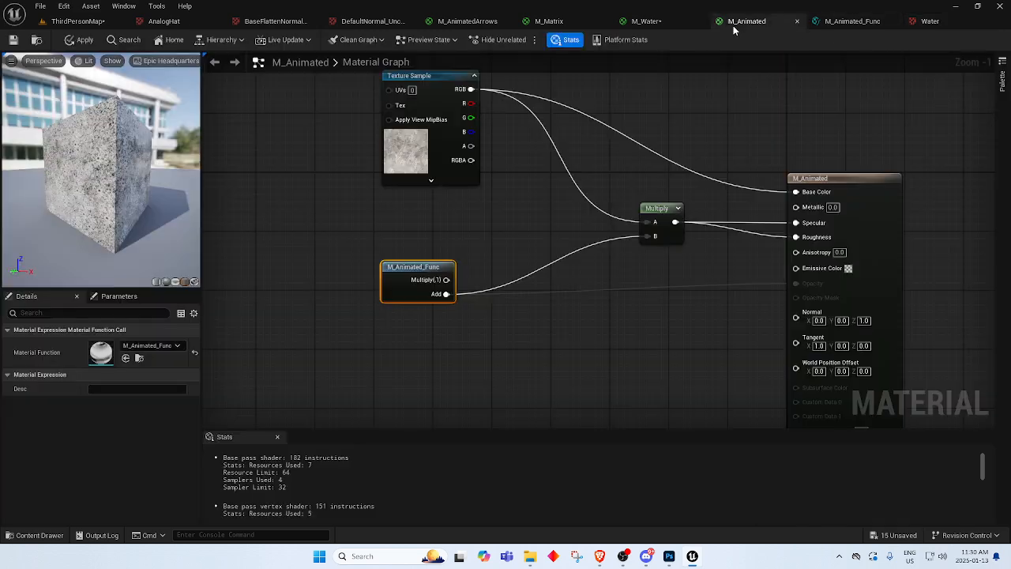
{"action": "left_click", "coordinate": [508, 242]}
{"action": "right_click_drag", "start_coordinate": [757, 242], "coordinate": [597, 229]}
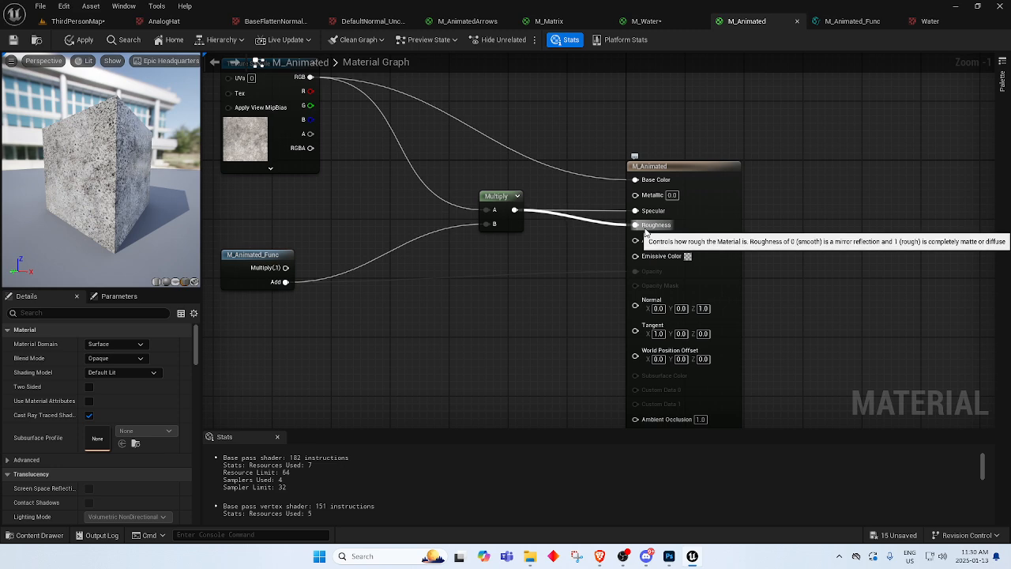
{"action": "scroll", "coordinate": [110, 184], "scroll_direction": "up", "scroll_amount": 5}
{"action": "left_click_drag", "start_coordinate": [115, 181], "coordinate": [138, 188]}
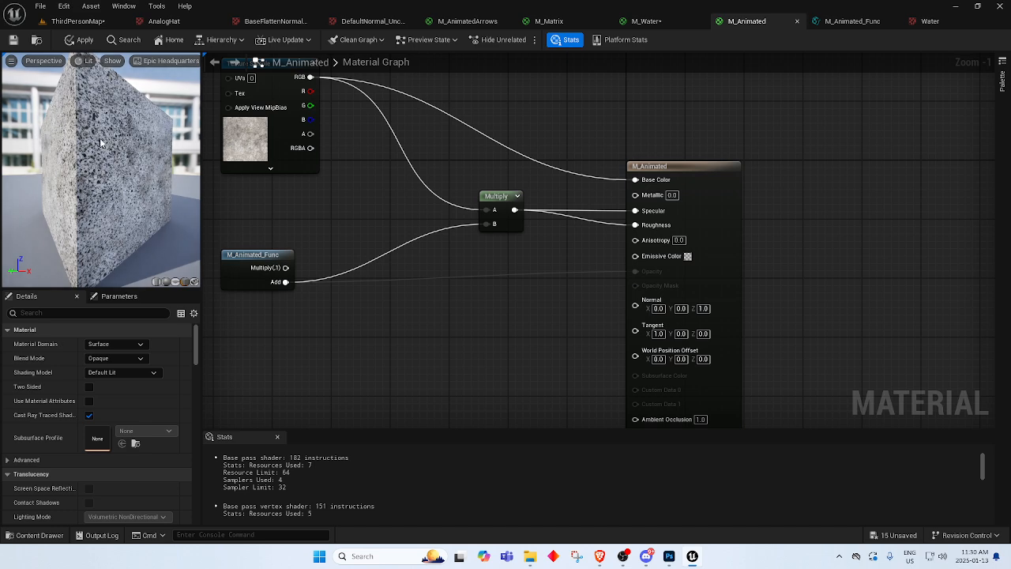
Reopen M_Animated_Func and move the Output Add node further below the Output Multiply(,1) node.
{"action": "double_click", "coordinate": [262, 255]}
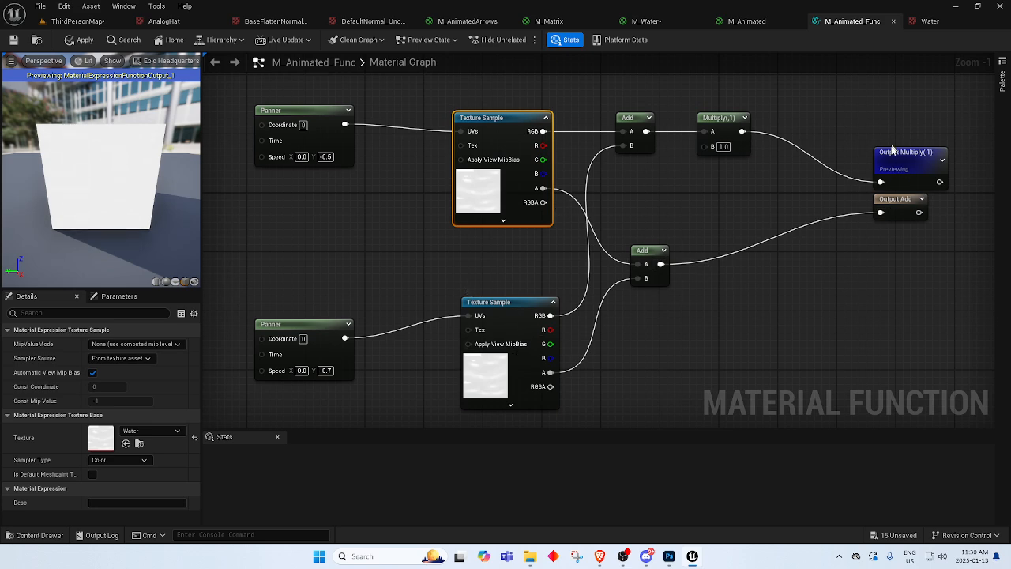
{"action": "left_click", "coordinate": [328, 135]}
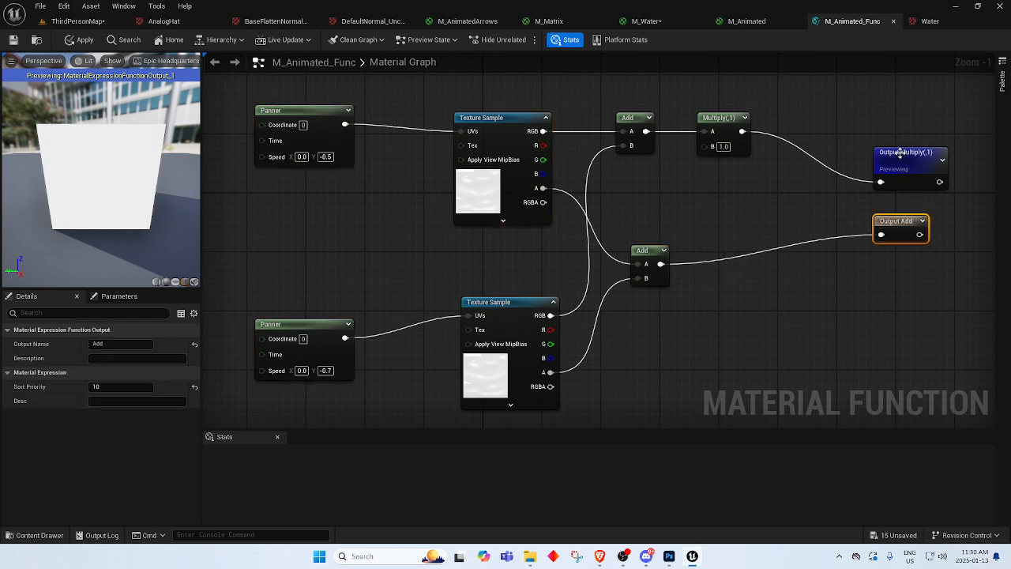
{"action": "left_click", "coordinate": [903, 219]}
{"action": "left_click", "coordinate": [906, 164]}
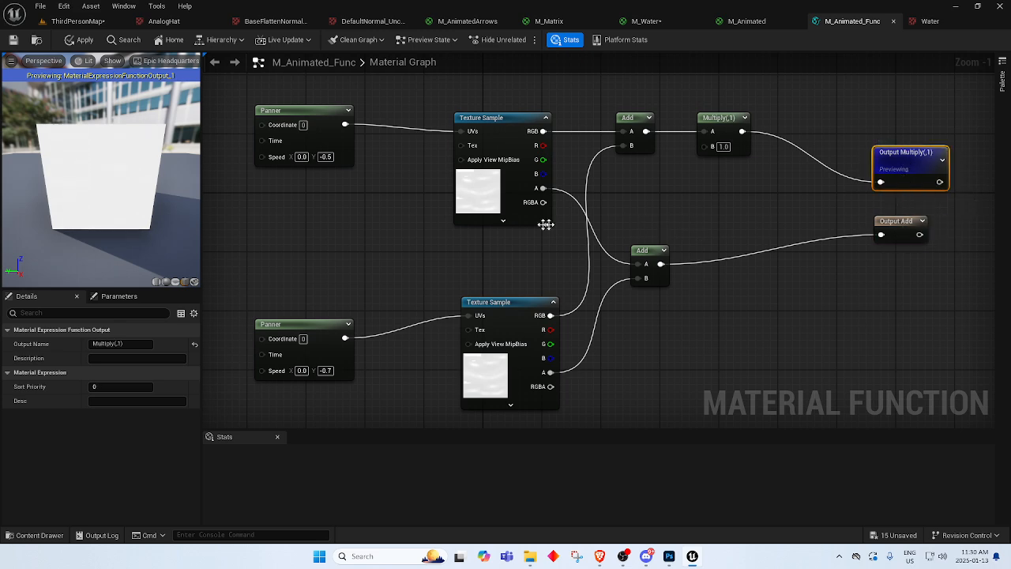
{"action": "left_click", "coordinate": [416, 251]}
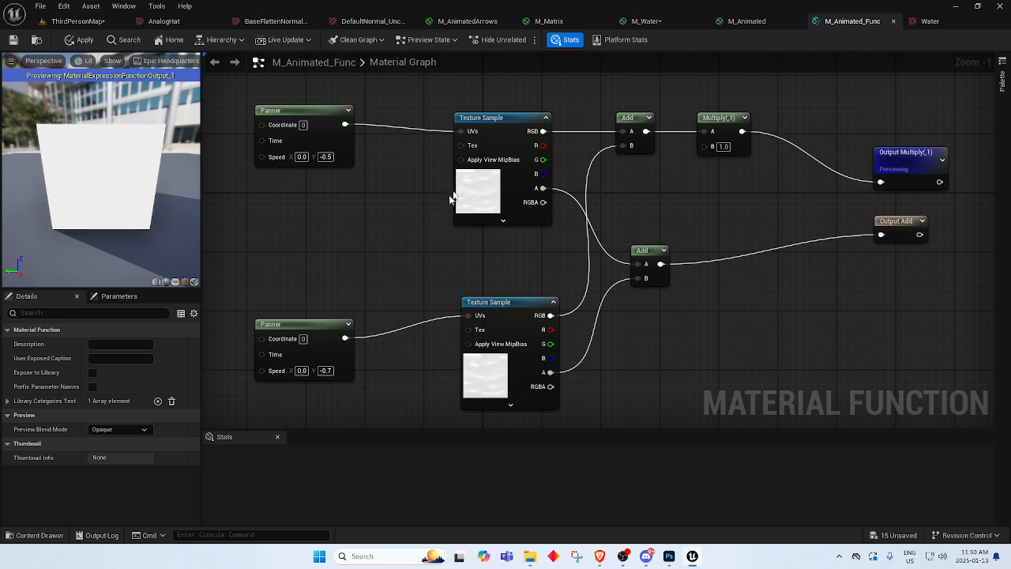
Close the M_Animated_Func function and save the M_Animated material.
{"action": "left_click", "coordinate": [894, 21]}
{"action": "left_click", "coordinate": [591, 301]}
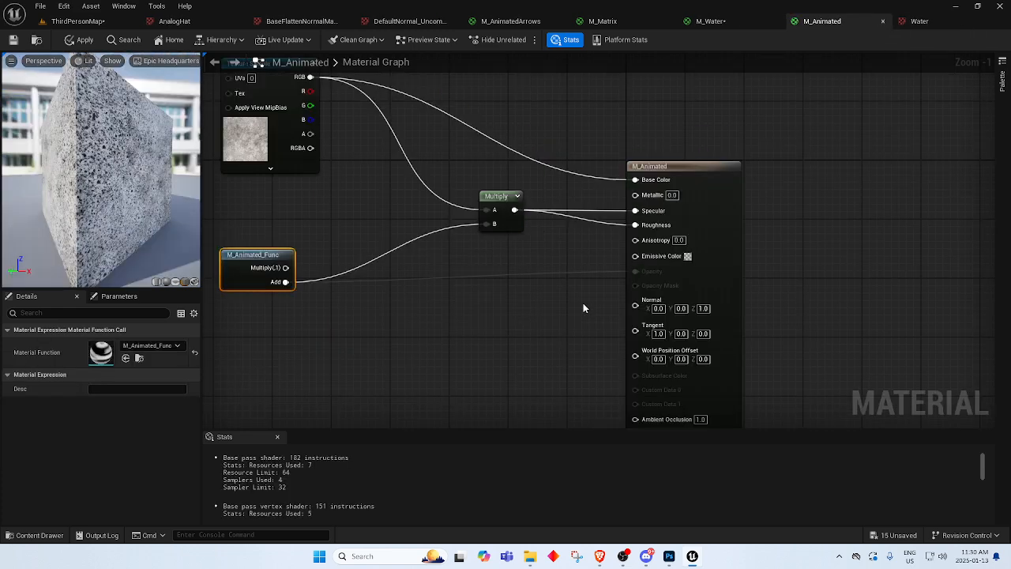
{"action": "left_click", "coordinate": [13, 42]}
{"action": "right_click_drag", "start_coordinate": [395, 221], "coordinate": [471, 242]}
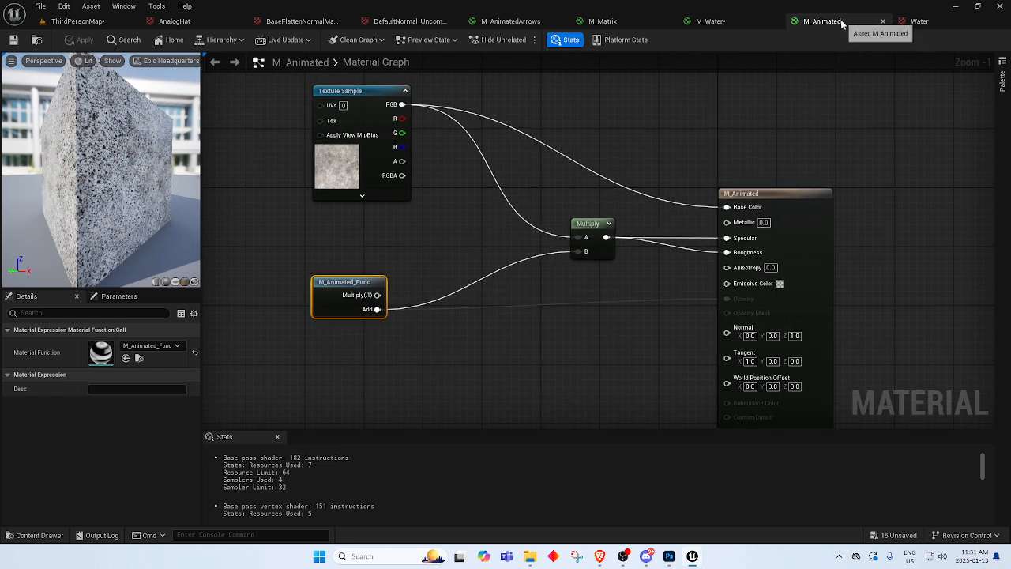
Delete the Texture Sample node from M_Water's graph, and close the M_Animated and Water texture editors.
{"action": "left_click", "coordinate": [883, 21]}
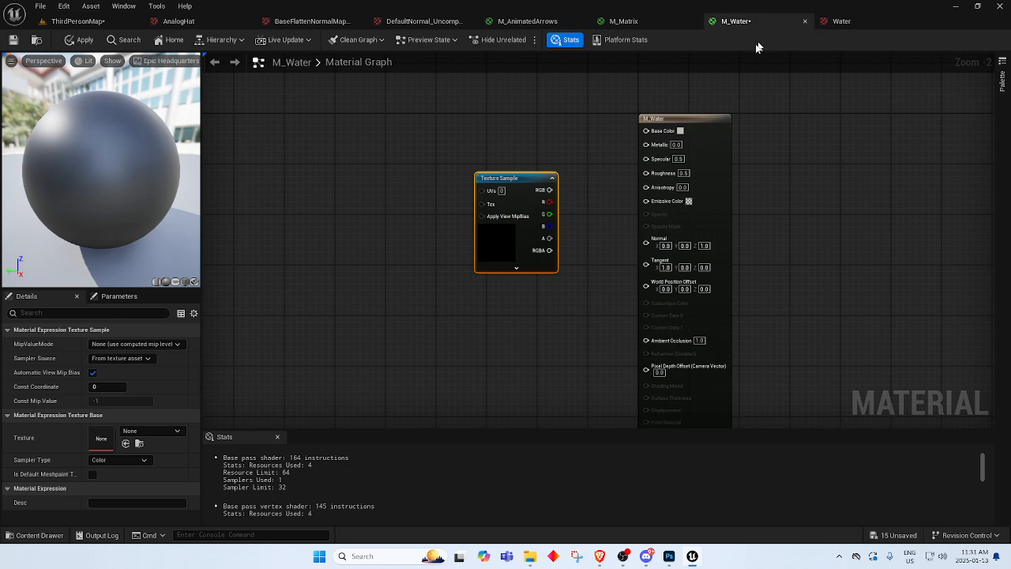
{"action": "key", "text": "Delete"}
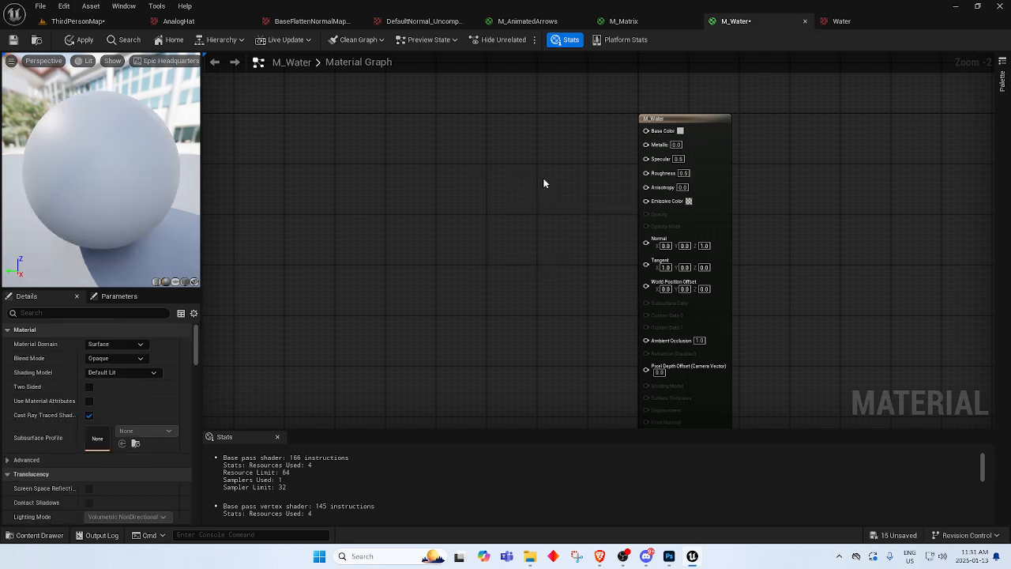
{"action": "left_click", "coordinate": [716, 119]}
{"action": "left_click", "coordinate": [842, 21]}
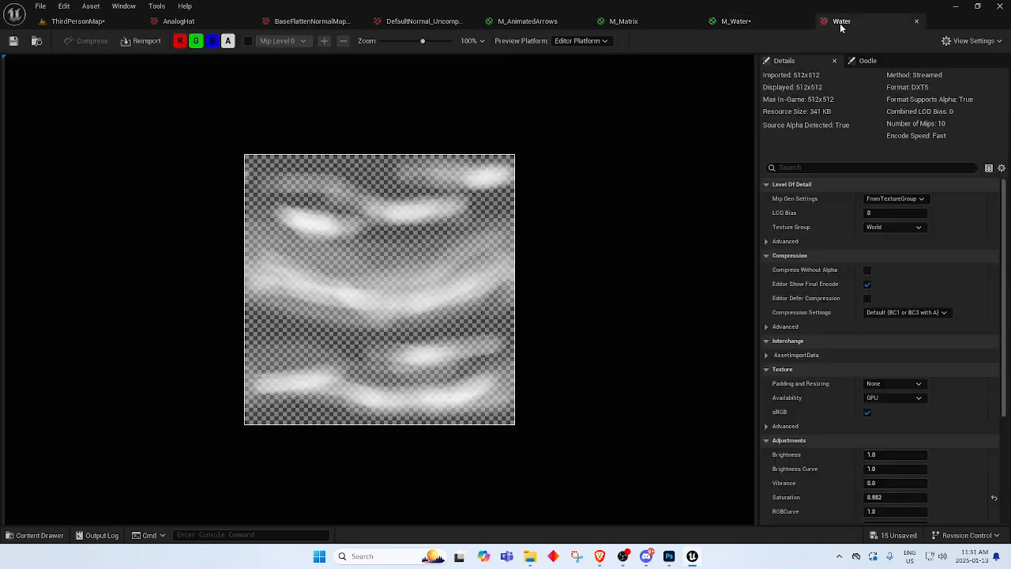
{"action": "middle_click", "coordinate": [836, 22]}
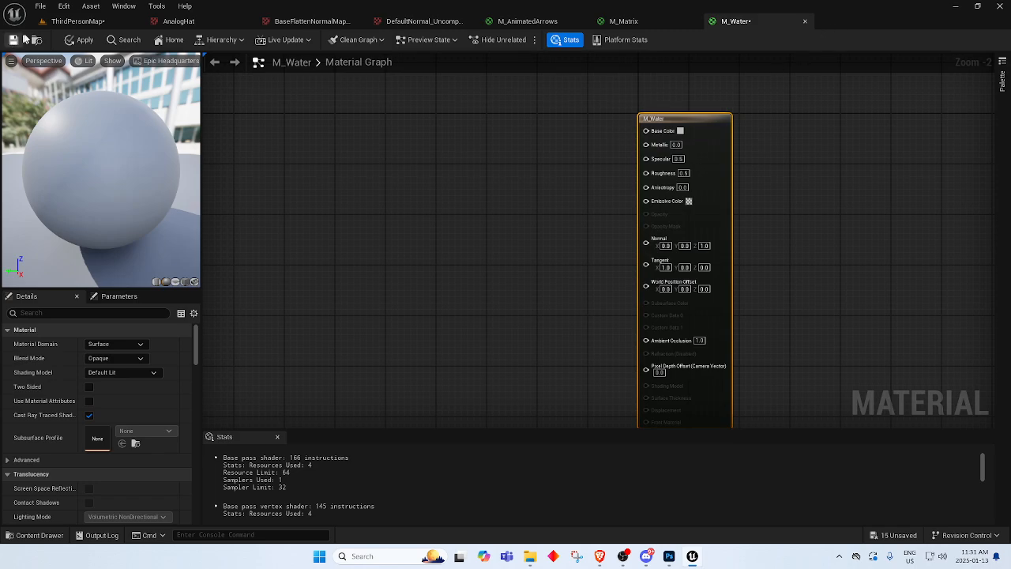
Inspect the M_Animated material on the upright plane in ThirdPersonMap.
{"action": "left_click", "coordinate": [77, 21]}
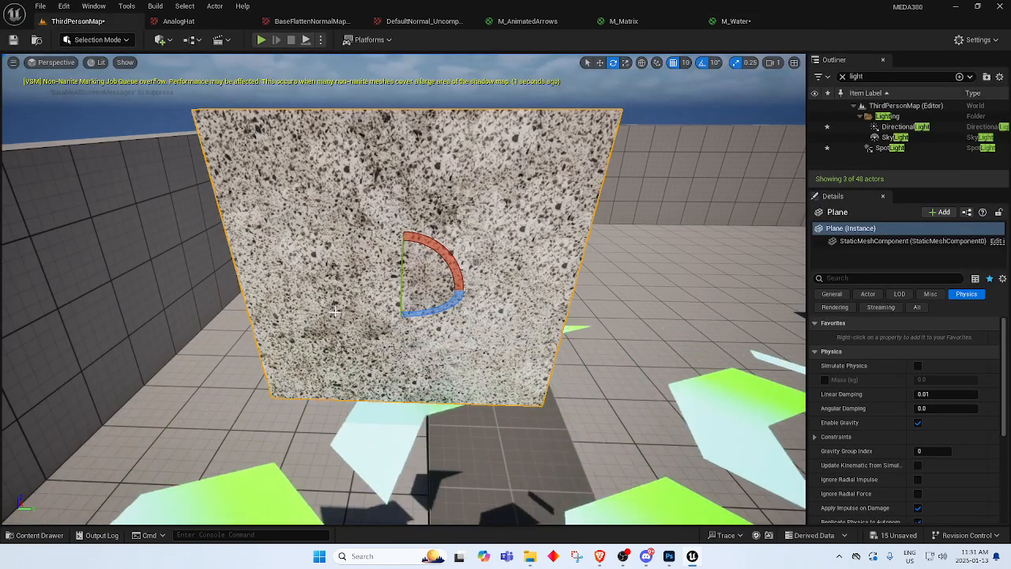
{"action": "scroll", "coordinate": [346, 257], "scroll_direction": "down", "scroll_amount": 5}
{"action": "scroll", "coordinate": [346, 252], "scroll_direction": "up", "scroll_amount": 3}
{"action": "scroll", "coordinate": [346, 252], "scroll_direction": "up", "scroll_amount": 4}
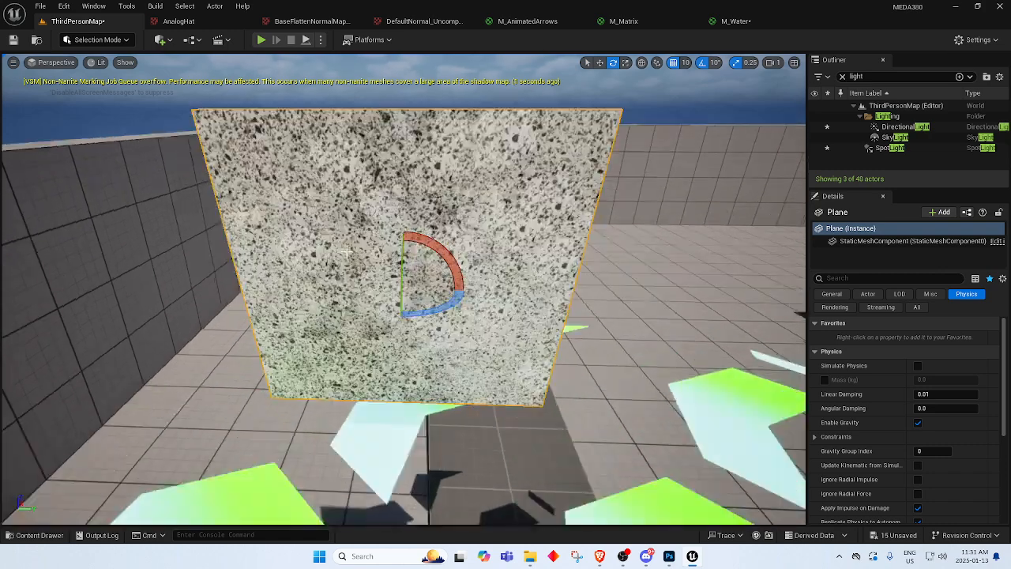
Close the M_Water material editor and discard its unapplied changes.
{"action": "scroll", "coordinate": [346, 252], "scroll_direction": "down", "scroll_amount": 3}
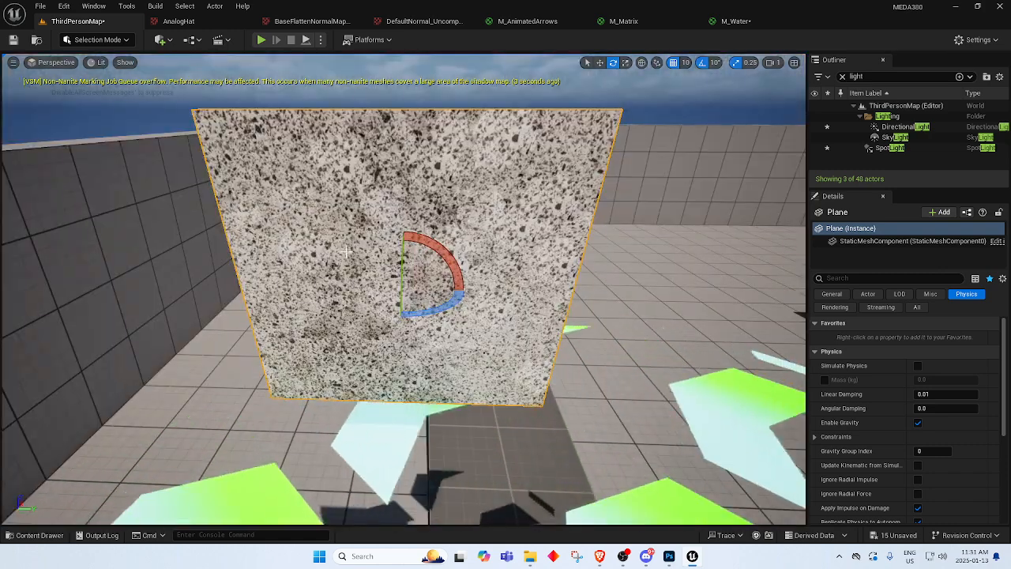
{"action": "left_click", "coordinate": [733, 22]}
{"action": "middle_click", "coordinate": [733, 25]}
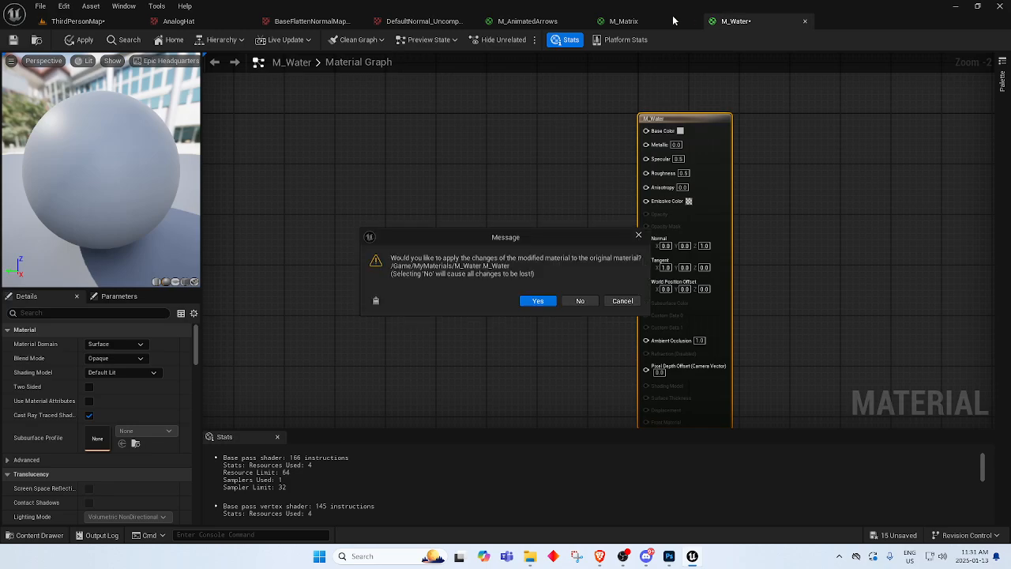
{"action": "left_click", "coordinate": [580, 300]}
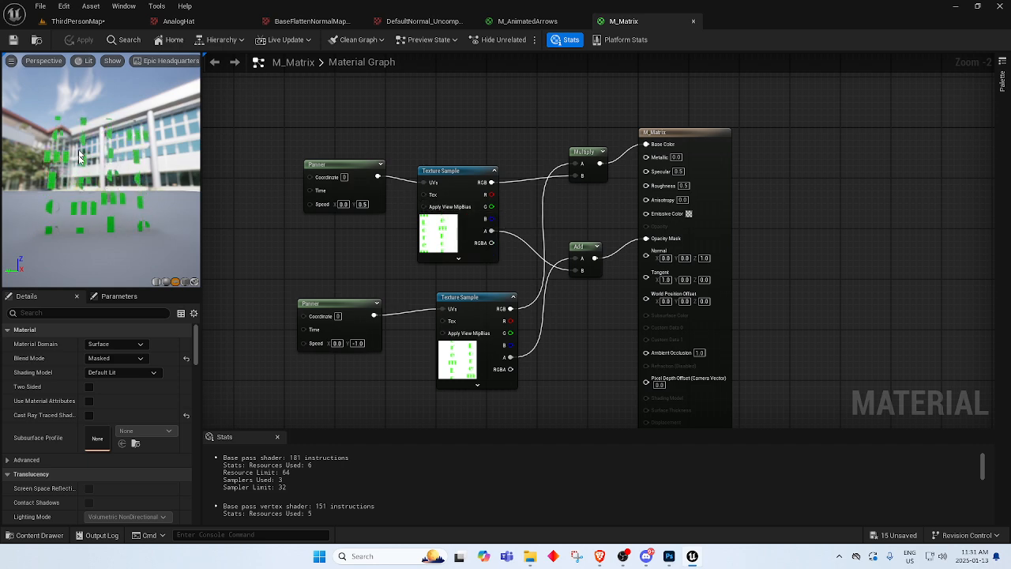
Close the M_Matrix, M_AnimatedArrows, DefaultNormal, BaseFlattenNormalMap and AnalogHat editors, leaving only ThirdPersonMap open.
{"action": "left_click", "coordinate": [526, 21]}
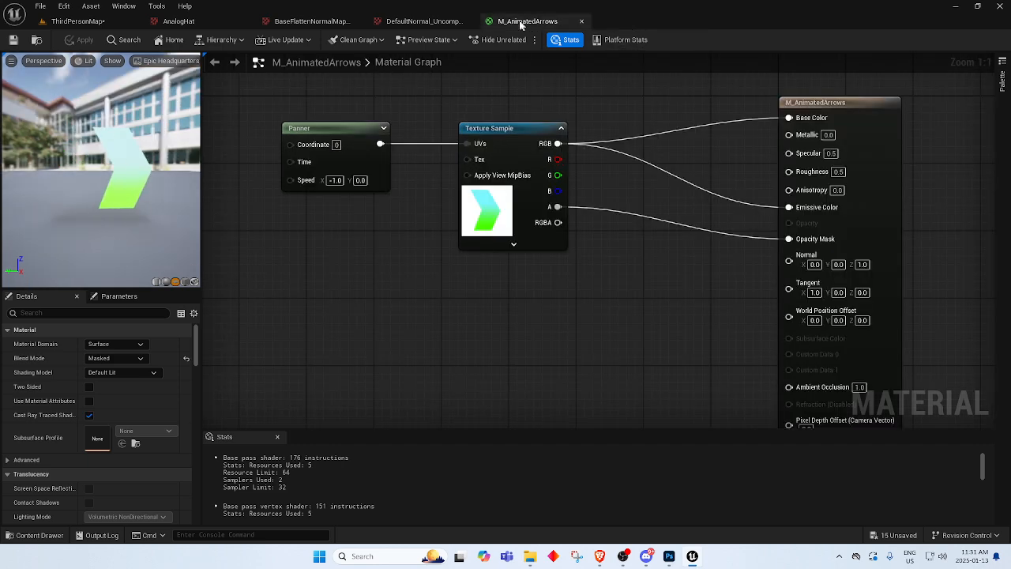
{"action": "left_click", "coordinate": [457, 22]}
{"action": "left_click", "coordinate": [334, 21]}
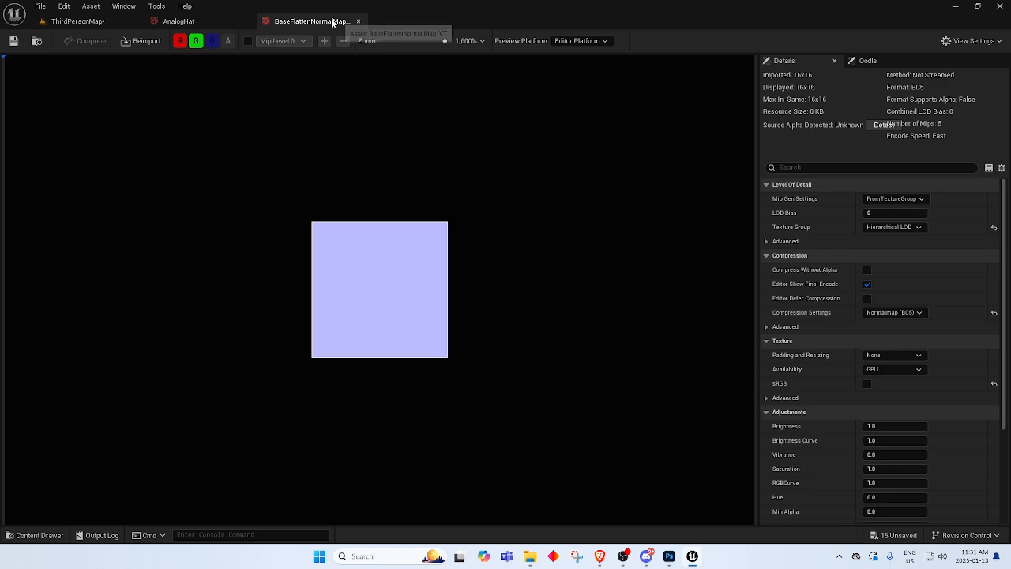
{"action": "left_click", "coordinate": [198, 22]}
{"action": "left_click", "coordinate": [77, 22]}
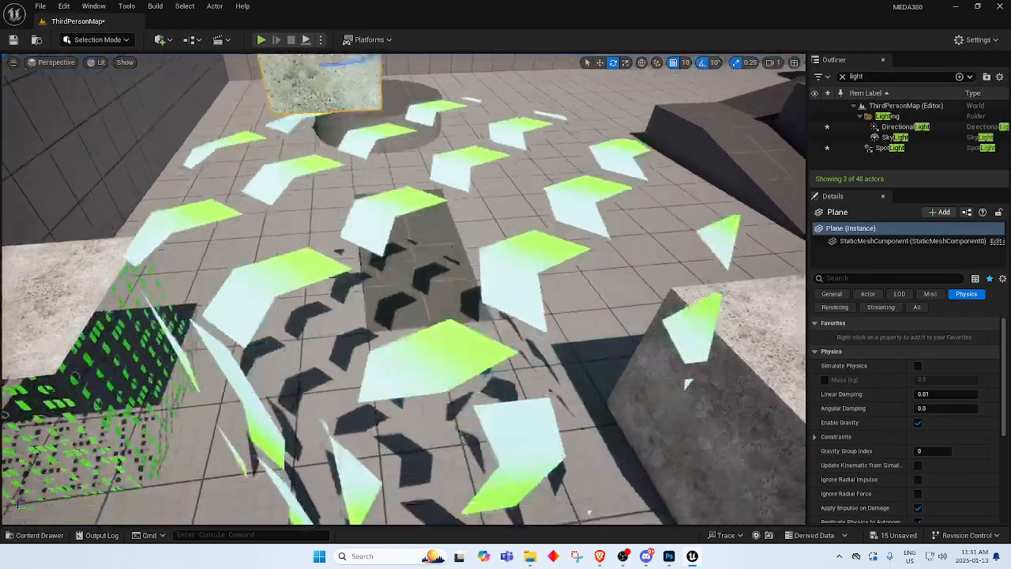
Lower the DirectionalLight's intensity to 0 lux and view the emissive arrow material in the darkened level.
{"action": "right_click_drag", "start_coordinate": [403, 288], "coordinate": [486, 304]}
{"action": "left_click", "coordinate": [932, 128]}
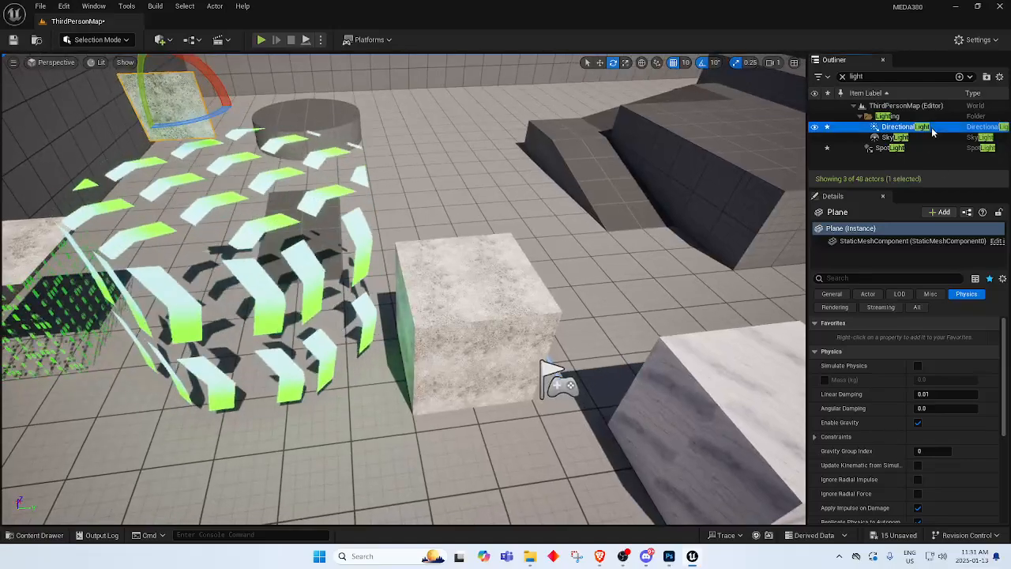
{"action": "left_click_drag", "start_coordinate": [959, 437], "coordinate": [915, 437]}
{"action": "right_click_drag", "start_coordinate": [403, 289], "coordinate": [380, 218]}
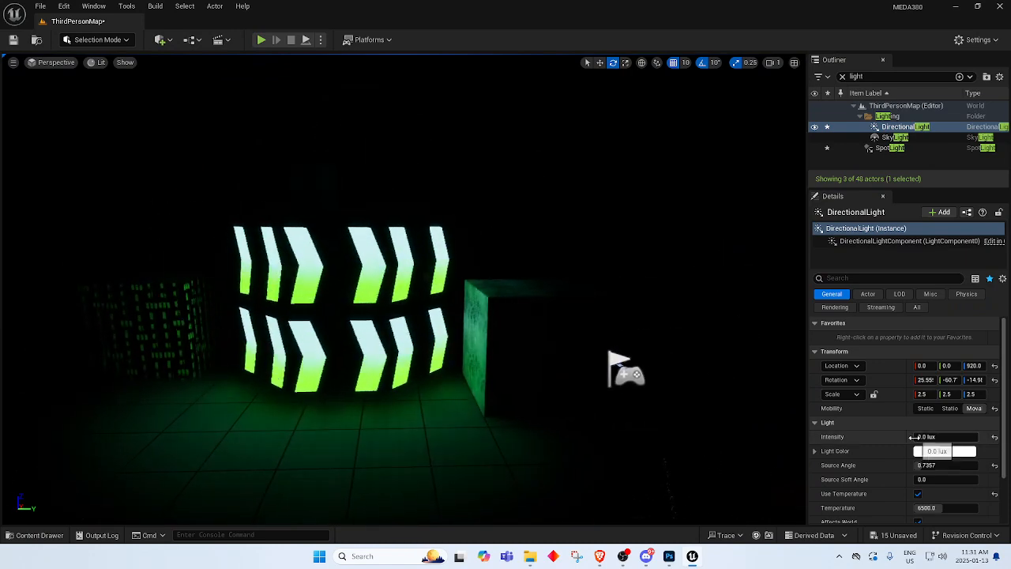
Set the DirectionalLight's intensity to 3 lux.
{"action": "left_click", "coordinate": [949, 437]}
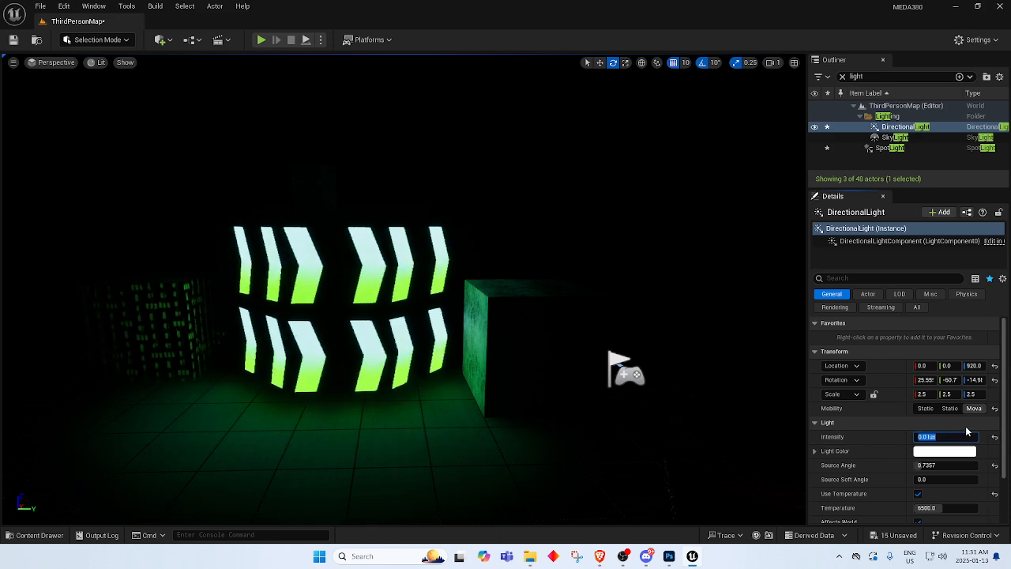
{"action": "type", "text": "3"}
{"action": "key", "text": "Return"}
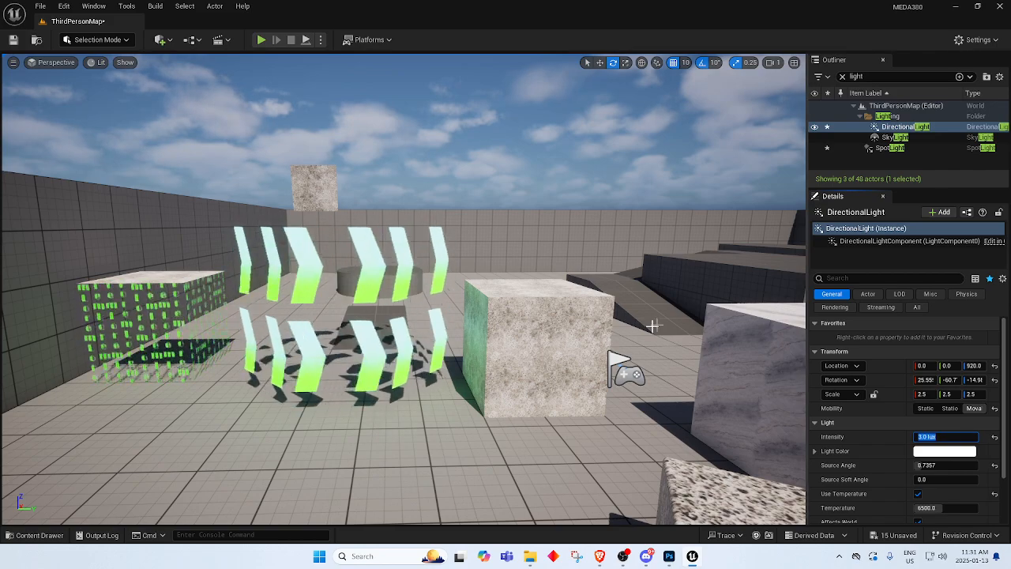
Inspect the marble Box Brush and the ridged marble Rectangle mesh near the wall from several angles.
{"action": "mouse_move", "coordinate": [459, 326]}
{"action": "right_mouse_down"}
{"action": "mouse_move", "coordinate": [596, 395]}
{"action": "mouse_move", "coordinate": [561, 376]}
{"action": "mouse_move", "coordinate": [664, 335]}
{"action": "mouse_move", "coordinate": [624, 340]}
{"action": "mouse_move", "coordinate": [620, 388]}
{"action": "right_mouse_up"}
{"action": "left_click", "coordinate": [287, 276]}
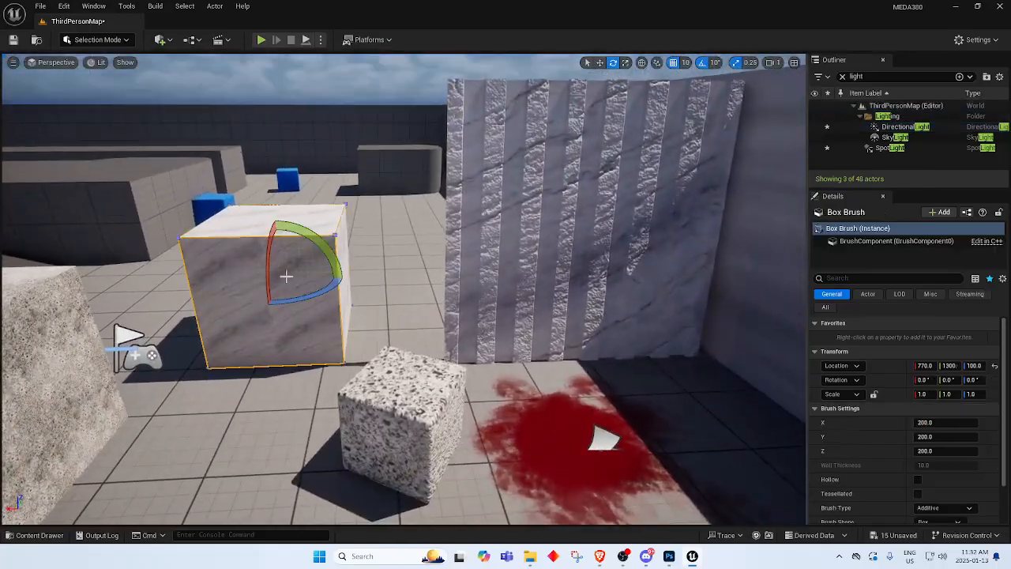
{"action": "right_click_drag", "start_coordinate": [287, 276], "coordinate": [316, 269]}
{"action": "right_click_drag", "start_coordinate": [287, 219], "coordinate": [466, 332]}
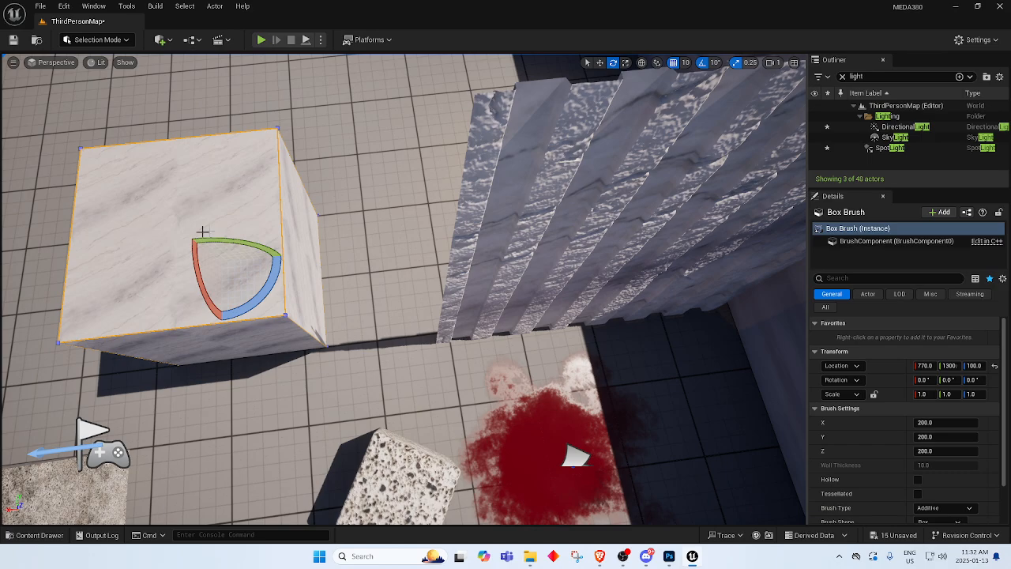
{"action": "right_click_drag", "start_coordinate": [202, 231], "coordinate": [257, 158]}
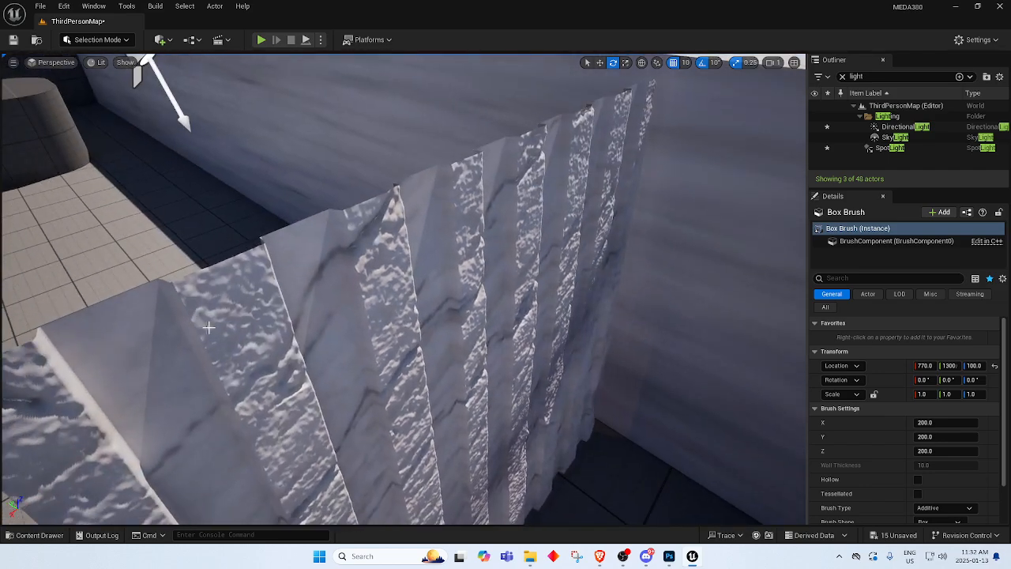
{"action": "right_click_drag", "start_coordinate": [208, 326], "coordinate": [137, 358]}
{"action": "left_click", "coordinate": [267, 358]}
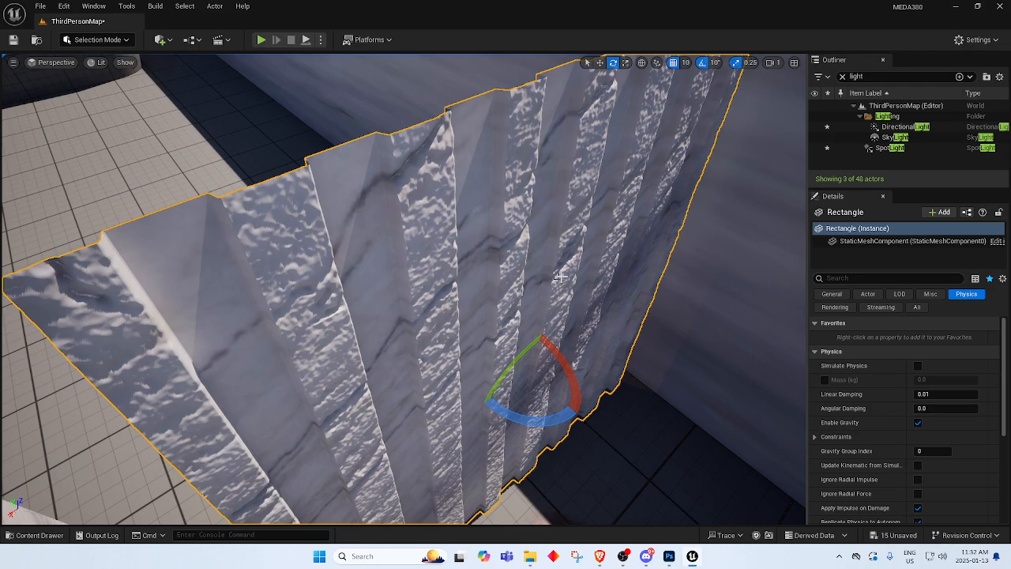
{"action": "right_click_drag", "start_coordinate": [560, 276], "coordinate": [524, 285]}
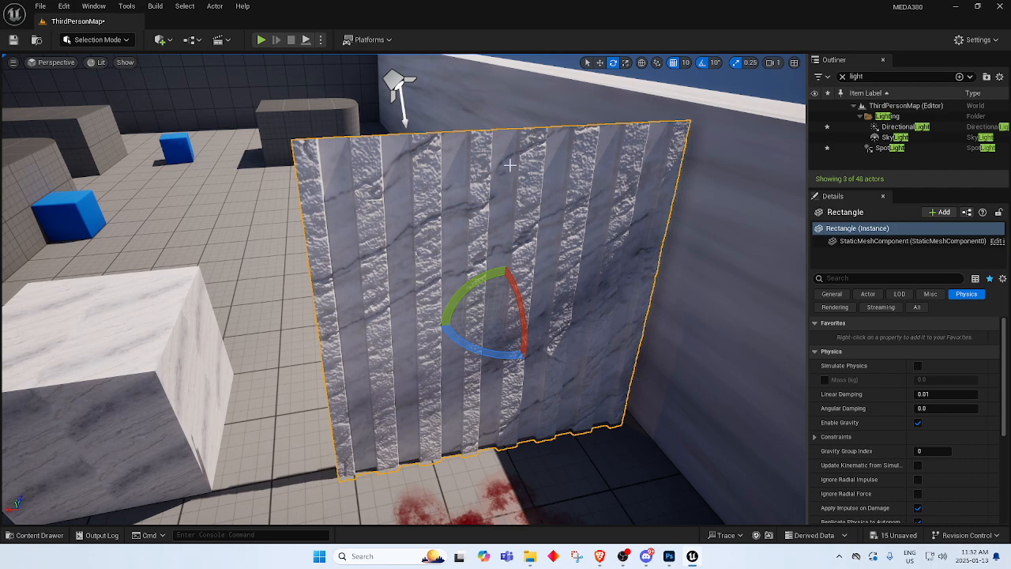
{"action": "scroll", "coordinate": [498, 211], "scroll_direction": "down", "scroll_amount": 1}
{"action": "right_click_drag", "start_coordinate": [527, 224], "coordinate": [525, 225]}
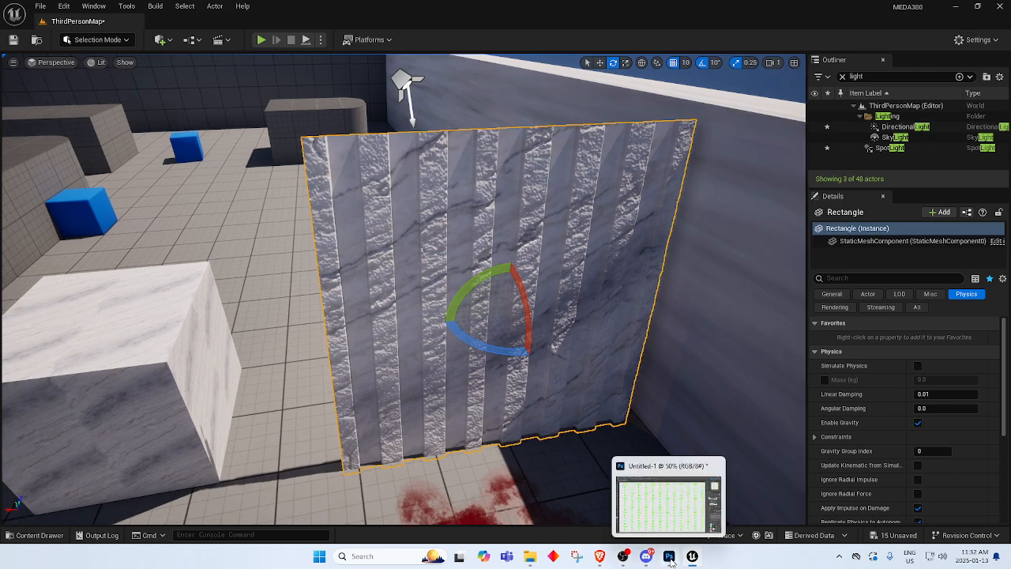
Switch to the Untitled-1 document in Photoshop.
{"action": "left_click", "coordinate": [671, 535]}
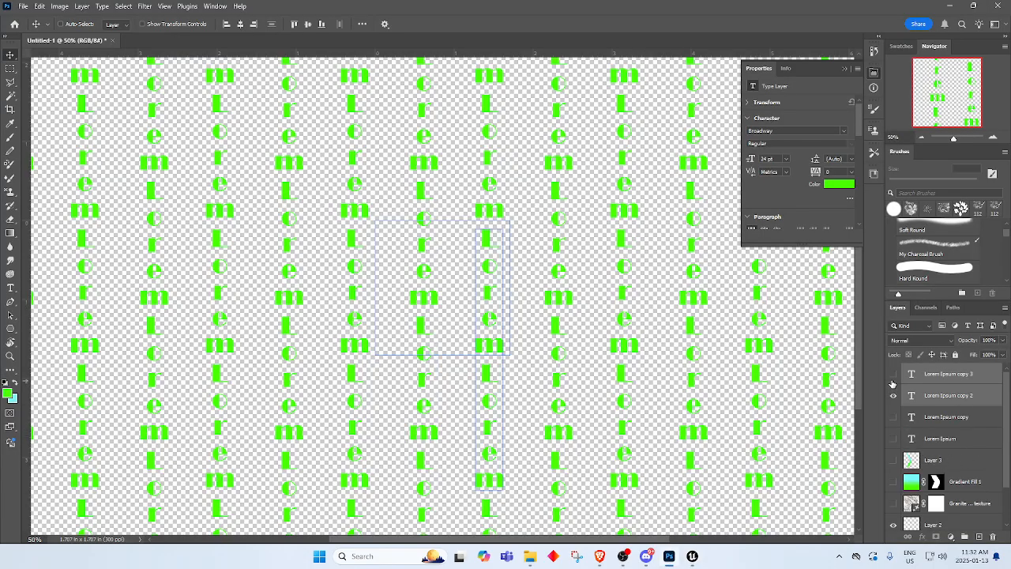
Hide the Lorem Ipsum copy 3 and Lorem Ipsum copy 2 text layers, and show and select the granite Layer 1.
{"action": "left_click_drag", "start_coordinate": [894, 377], "coordinate": [894, 396]}
{"action": "scroll", "coordinate": [945, 504], "scroll_direction": "down", "scroll_amount": 2}
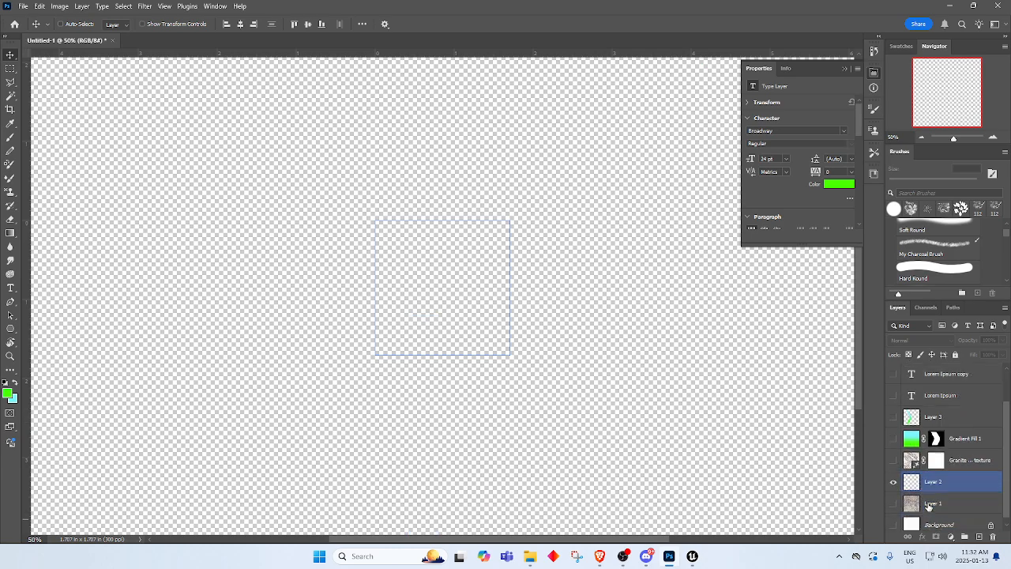
{"action": "left_click", "coordinate": [894, 498]}
{"action": "left_click", "coordinate": [940, 497]}
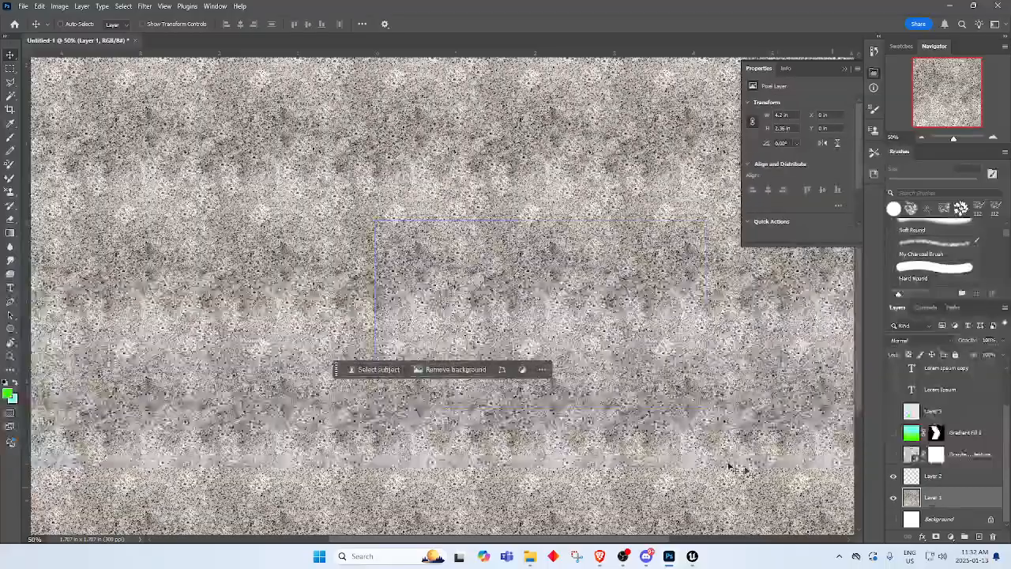
Add a new layer above Layer 1 and make a circular selection about 0.8 in wide in the upper-left part of the granite tile.
{"action": "scroll", "coordinate": [424, 314], "scroll_direction": "up", "scroll_amount": 1}
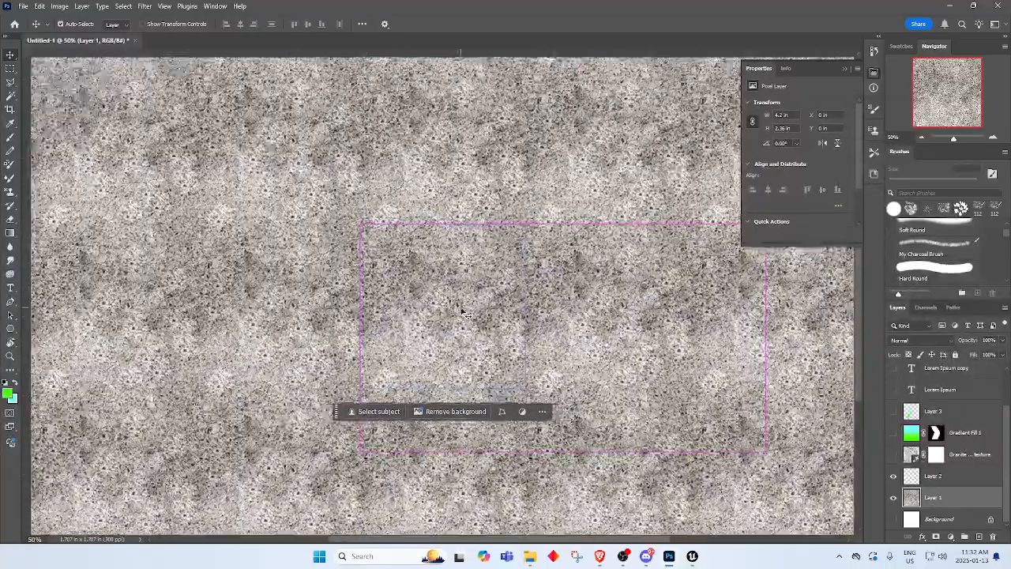
{"action": "scroll", "coordinate": [462, 313], "scroll_direction": "up", "scroll_amount": 2, "text": "alt"}
{"action": "left_click_drag", "start_coordinate": [448, 358], "coordinate": [415, 299]}
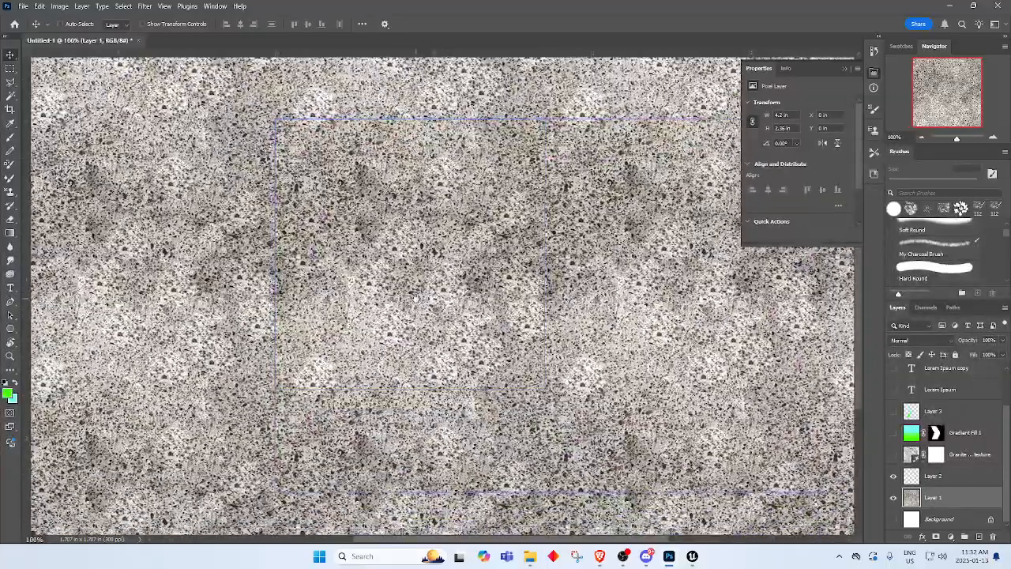
{"action": "left_click", "coordinate": [980, 537]}
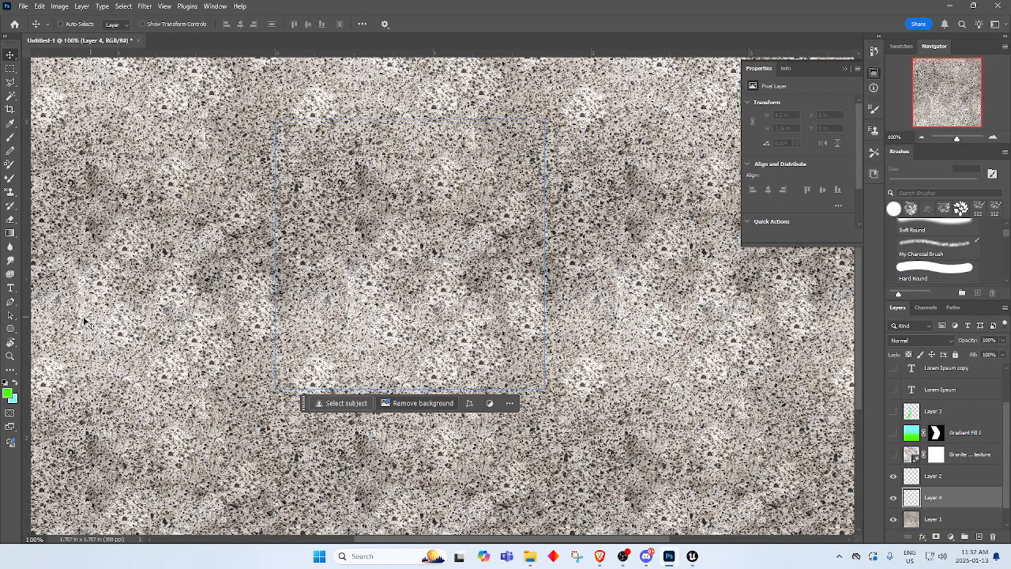
{"action": "left_click_drag", "start_coordinate": [9, 76], "coordinate": [56, 80]}
{"action": "left_click_drag", "start_coordinate": [309, 152], "coordinate": [436, 283]}
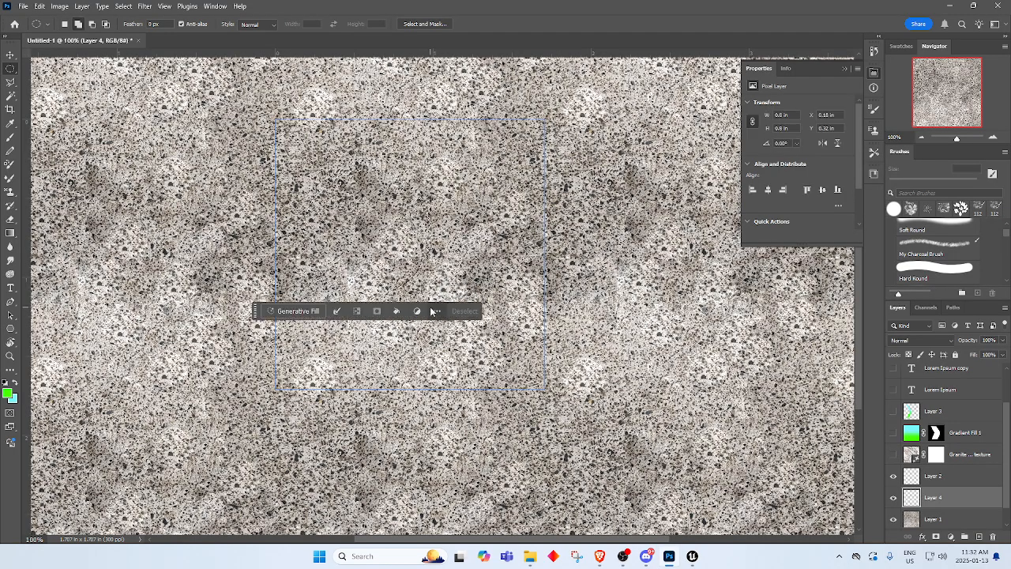
Stroke the circular selection with a 10 px black (000000) centred outline and deselect it.
{"action": "right_click", "coordinate": [392, 234]}
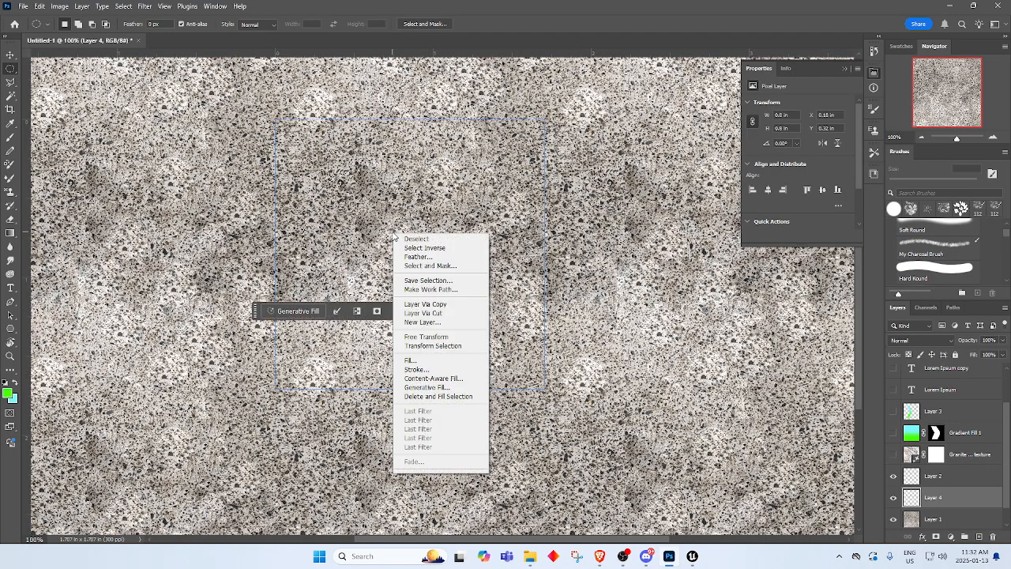
{"action": "left_click", "coordinate": [456, 369]}
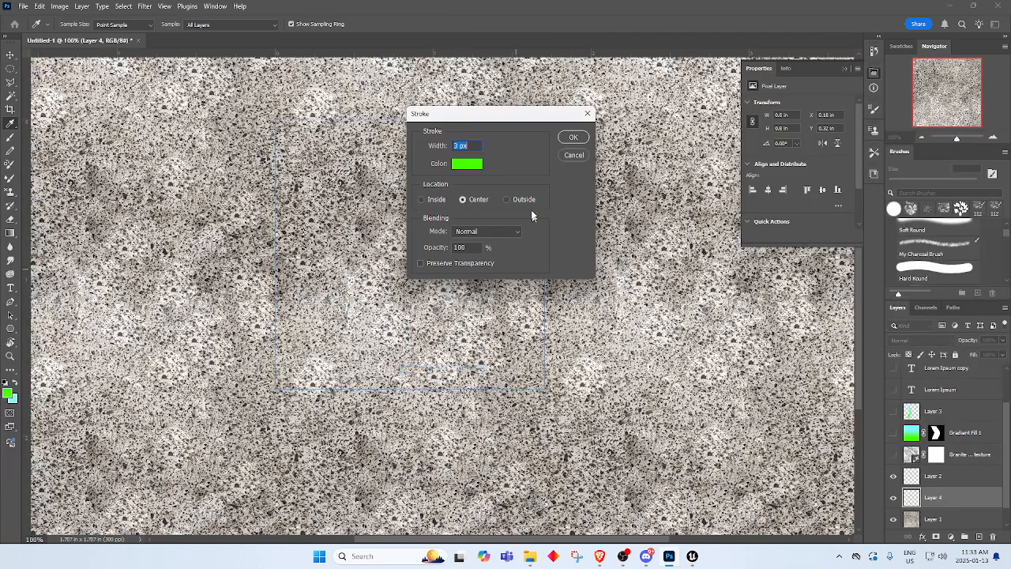
{"action": "left_click", "coordinate": [467, 164]}
{"action": "left_click_drag", "start_coordinate": [505, 389], "coordinate": [416, 481]}
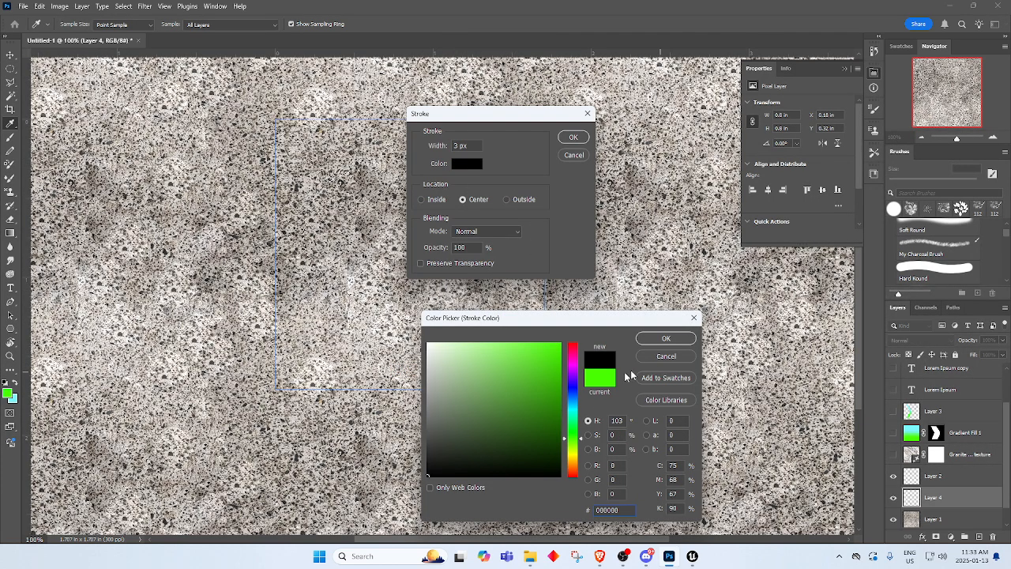
{"action": "left_click_drag", "start_coordinate": [477, 432], "coordinate": [395, 488]}
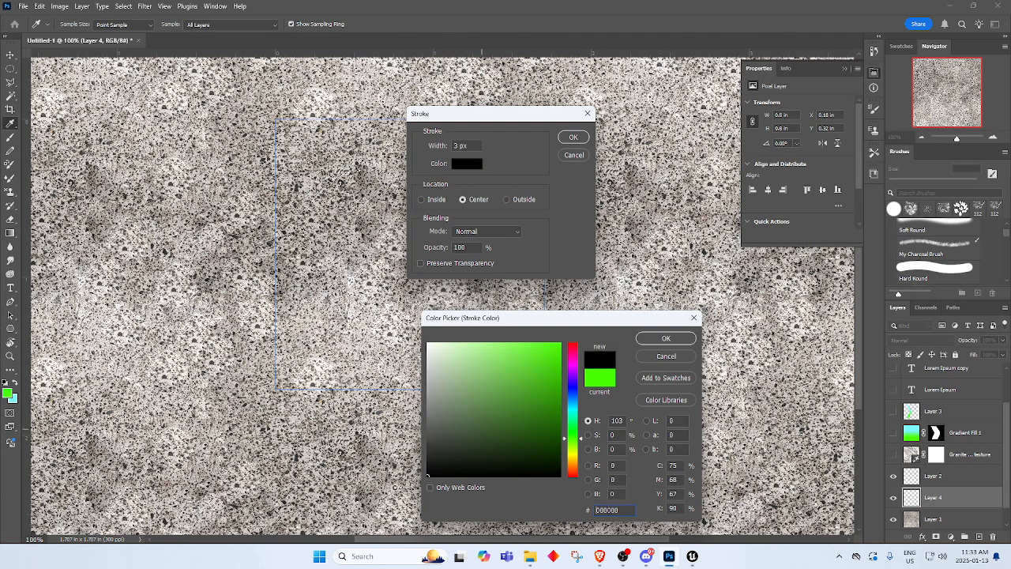
{"action": "left_click", "coordinate": [660, 338]}
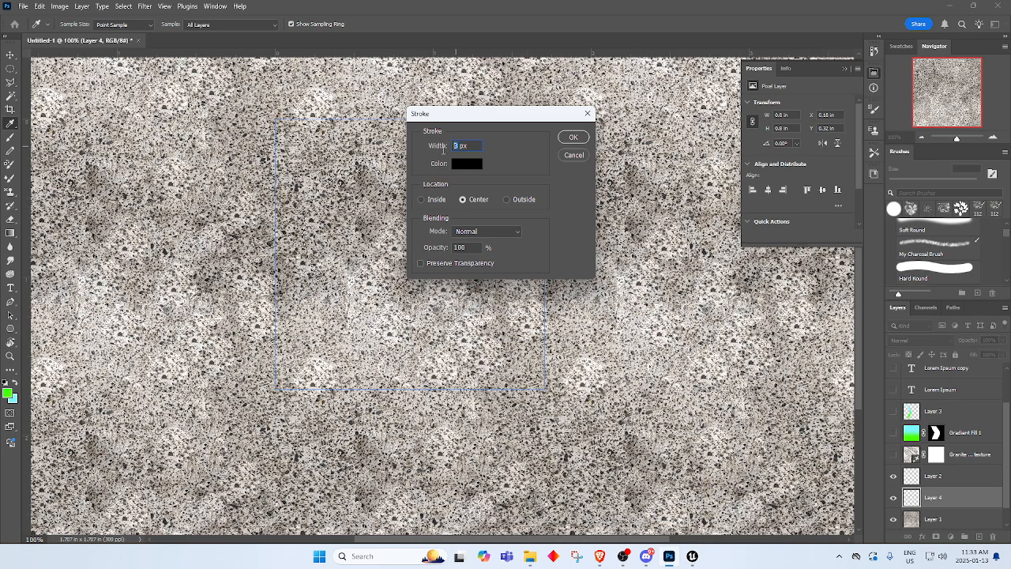
{"action": "type", "text": "10"}
{"action": "left_click", "coordinate": [569, 136]}
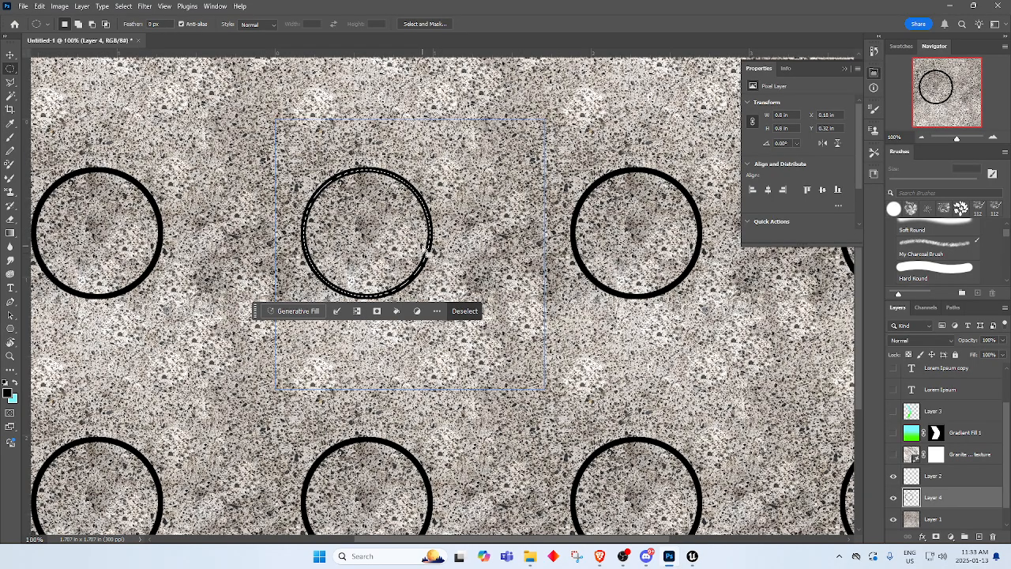
{"action": "key", "text": "ctrl+s"}
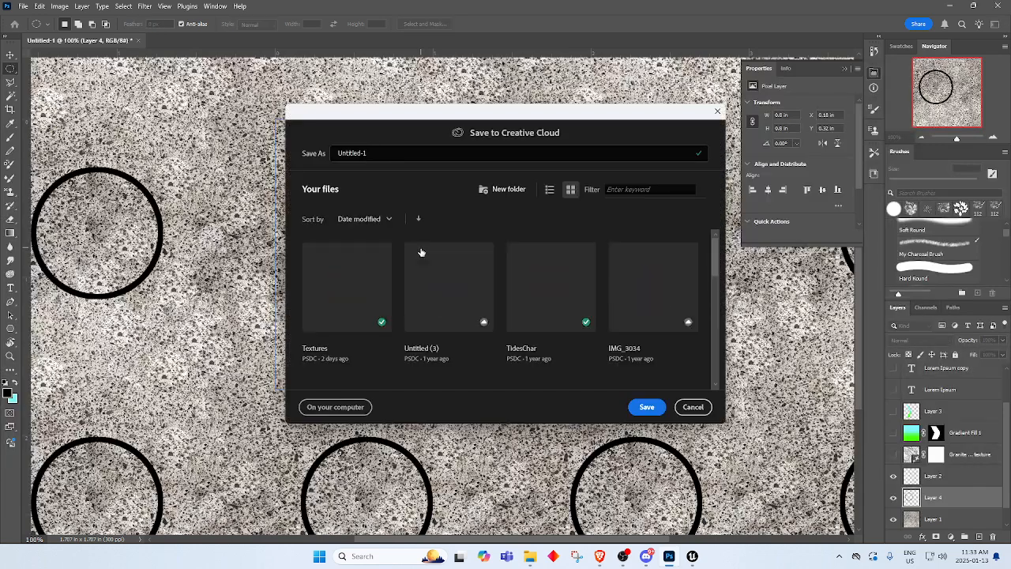
{"action": "key", "text": "Escape"}
{"action": "key", "text": "ctrl+d"}
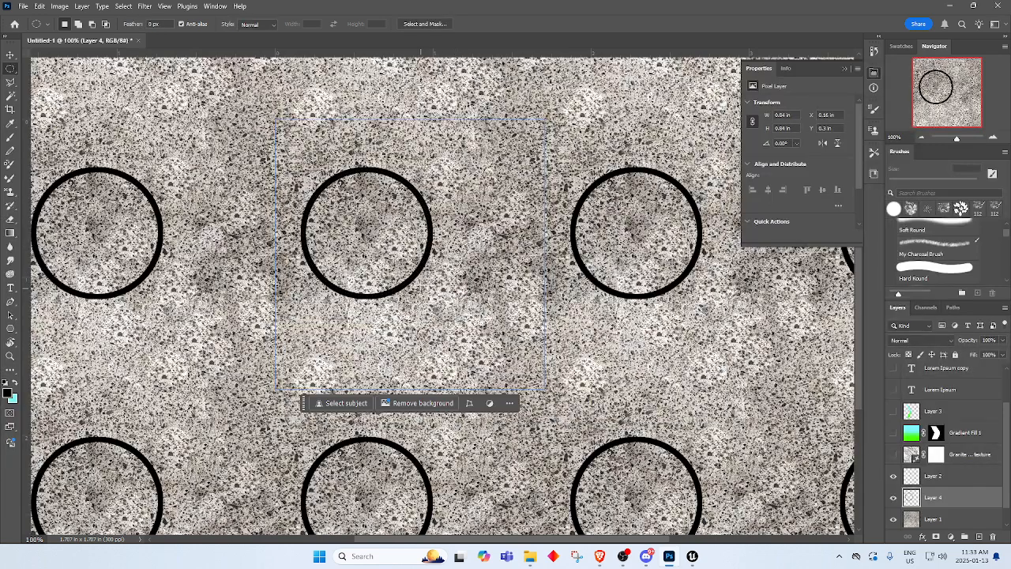
Make a rectangular selection about 0.87 by 0.88 in overlapping the lower-right part of the black circle.
{"action": "key", "text": "c"}
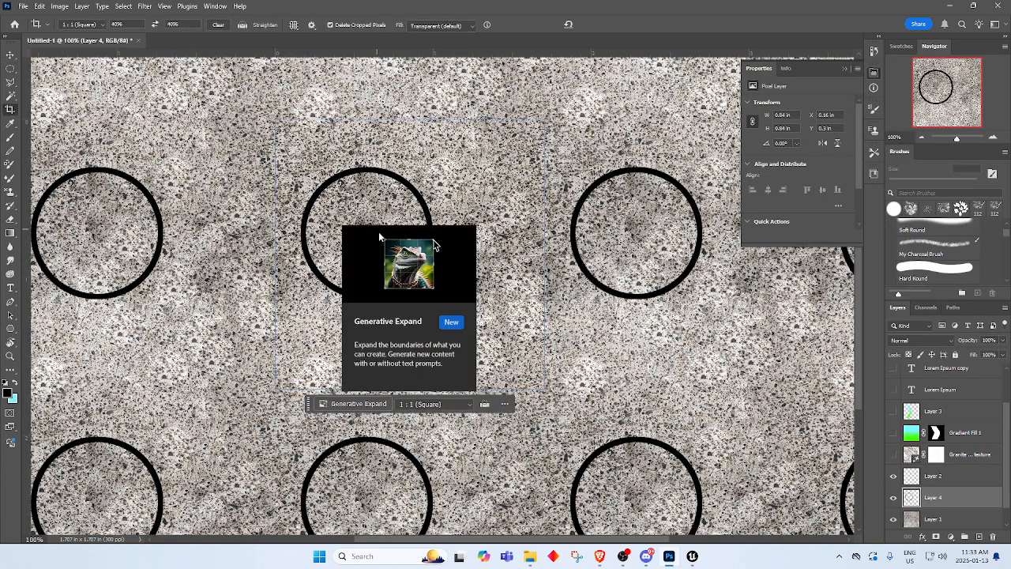
{"action": "key", "text": "m"}
{"action": "left_click_drag", "start_coordinate": [379, 212], "coordinate": [517, 364]}
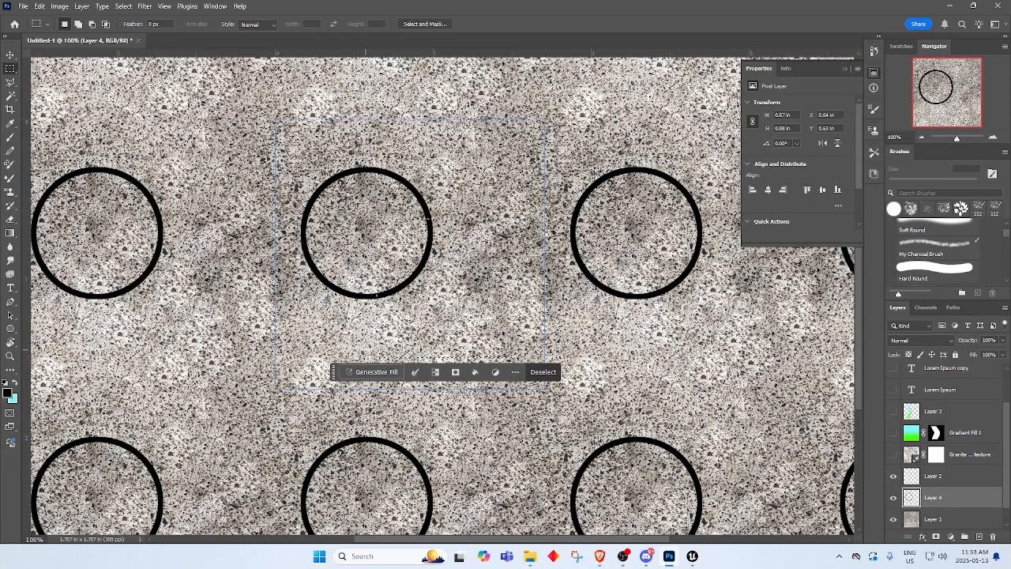
Stroke the rectangular selection with a 20 px white (ffffff) centred outline and deselect it.
{"action": "right_click", "coordinate": [414, 282]}
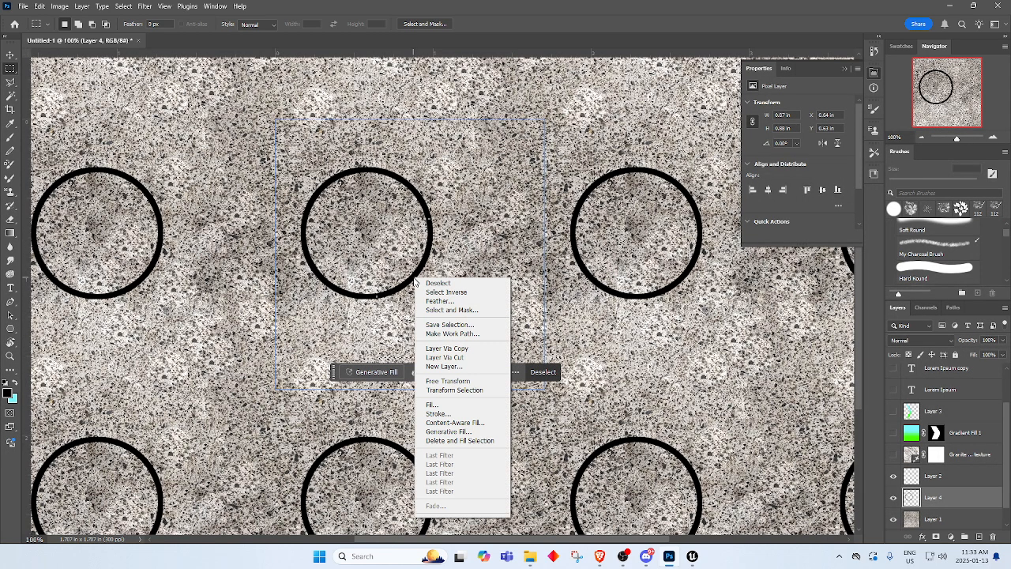
{"action": "left_click", "coordinate": [480, 414]}
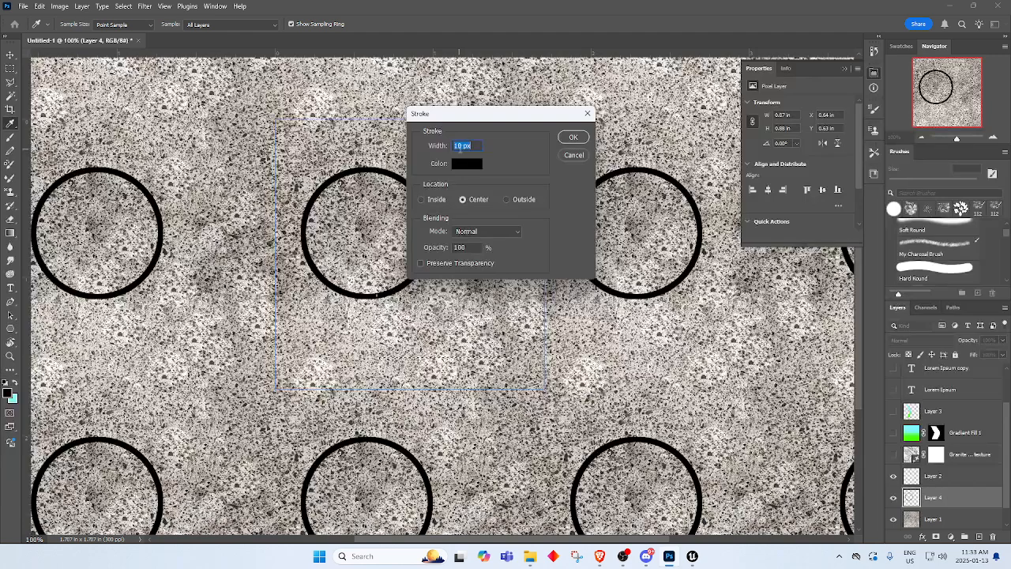
{"action": "type", "text": "20 px"}
{"action": "left_click", "coordinate": [466, 167]}
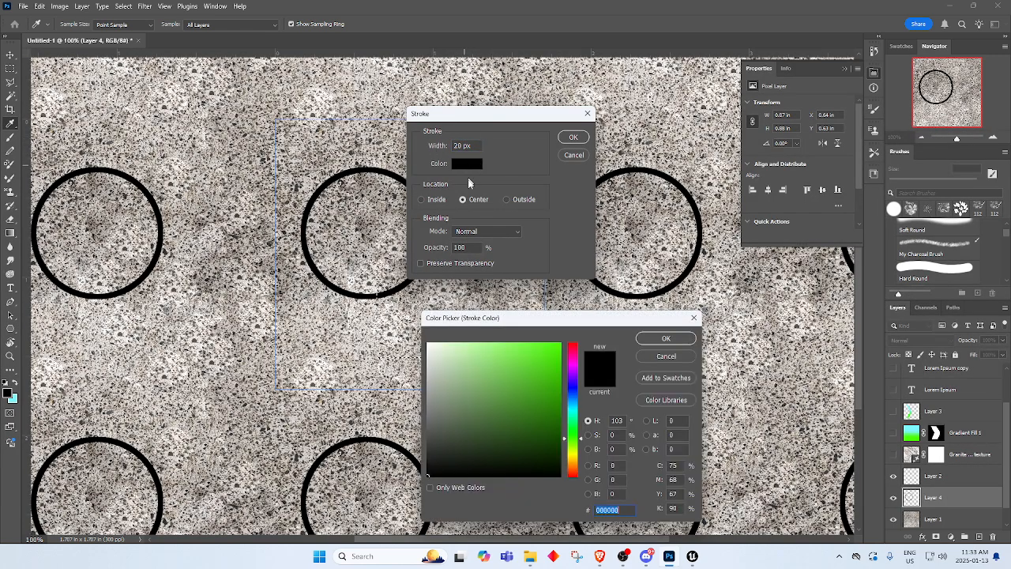
{"action": "left_click_drag", "start_coordinate": [447, 416], "coordinate": [425, 344]}
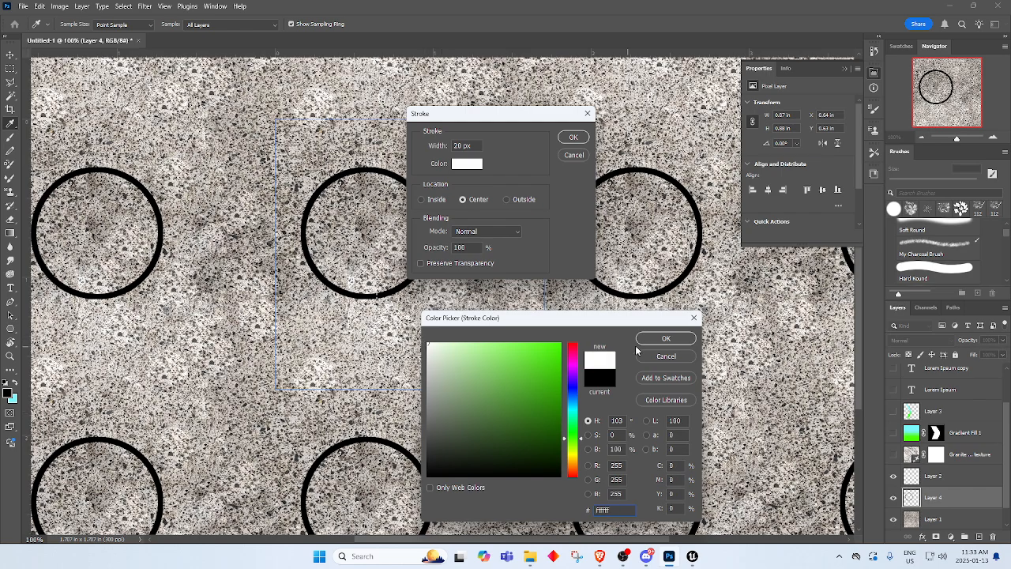
{"action": "left_click", "coordinate": [659, 338]}
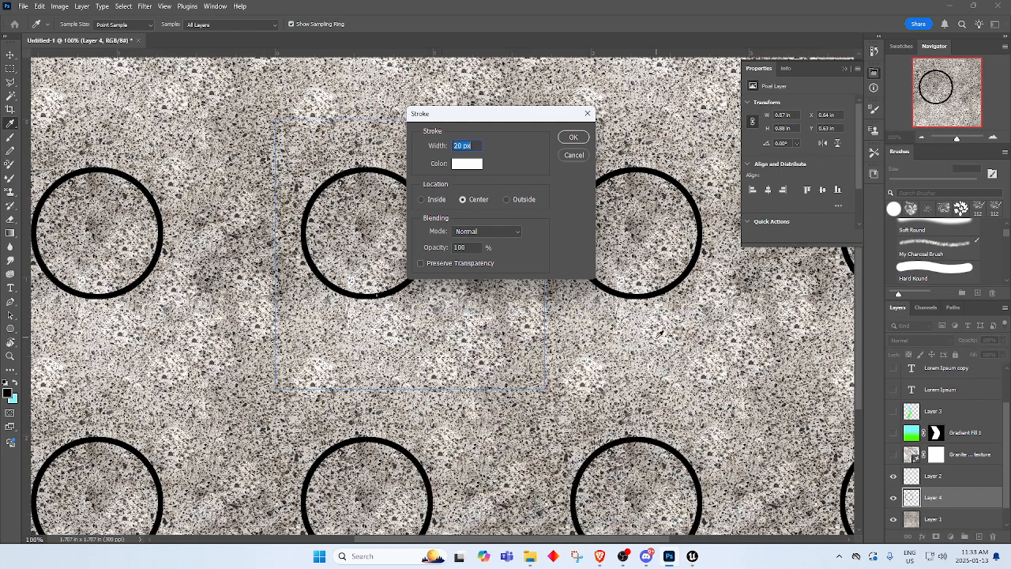
{"action": "left_click", "coordinate": [574, 137]}
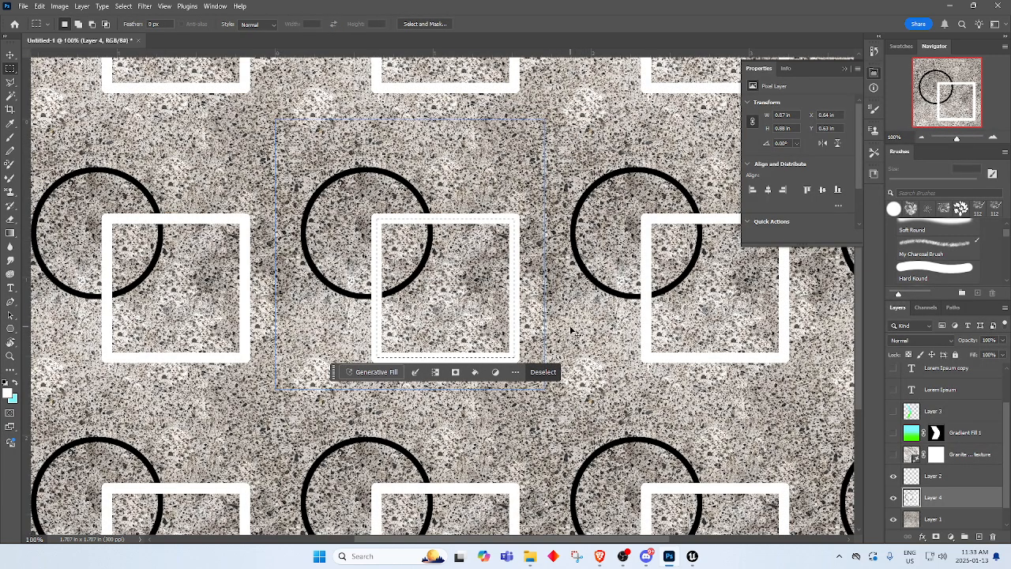
{"action": "key", "text": "ctrl+d"}
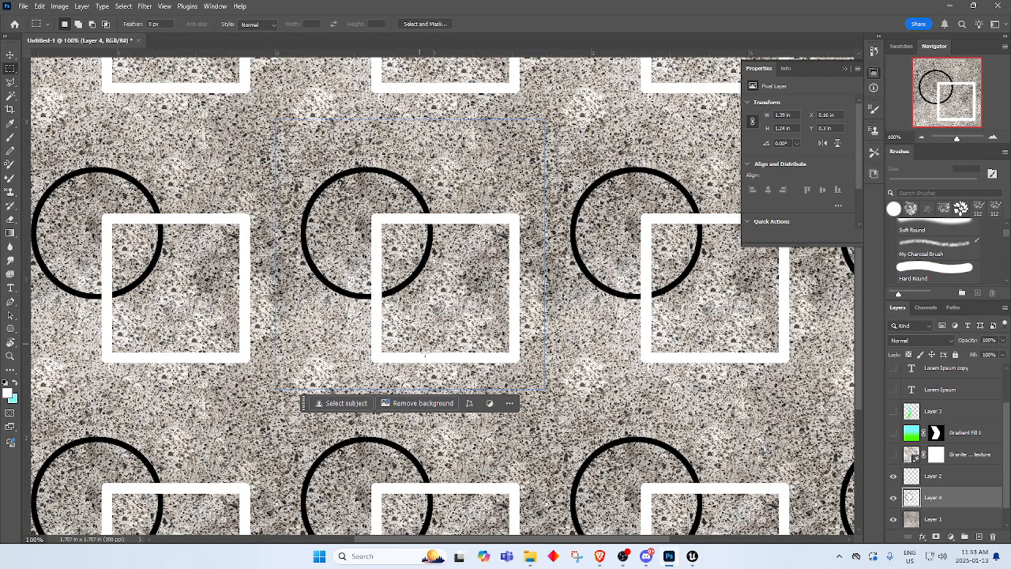
{"action": "scroll", "coordinate": [932, 478], "scroll_direction": "down", "scroll_amount": 1}
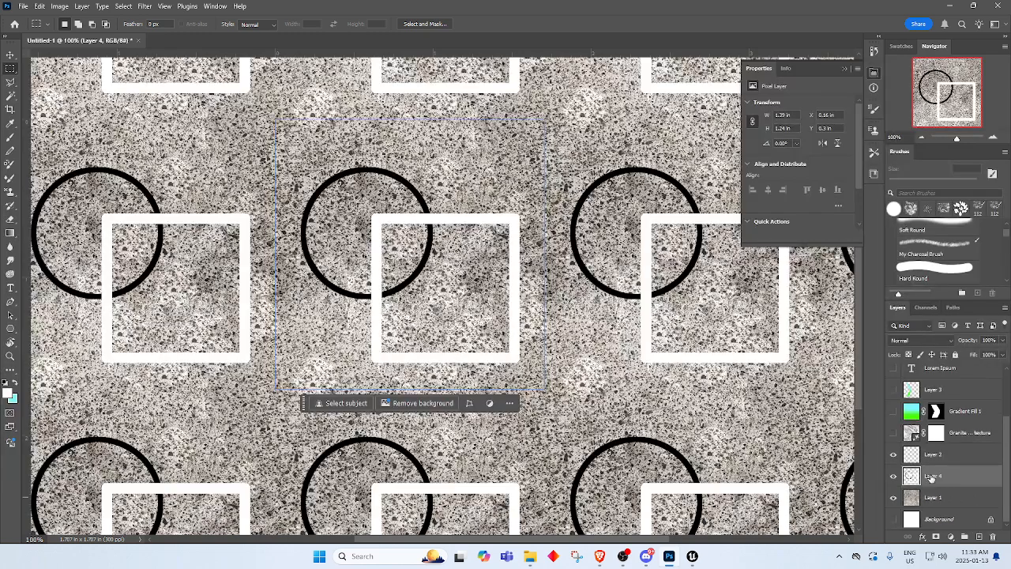
{"action": "left_click", "coordinate": [894, 498]}
{"action": "left_click", "coordinate": [893, 498]}
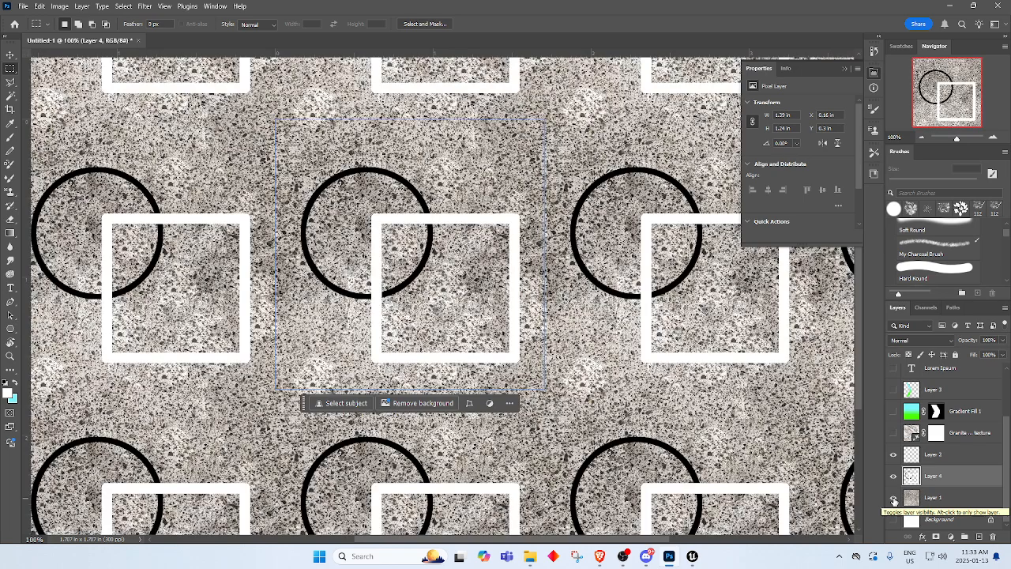
Export the tile as a PNG named T_Granite_H.png in the MyTextures folder.
{"action": "left_click", "coordinate": [21, 6]}
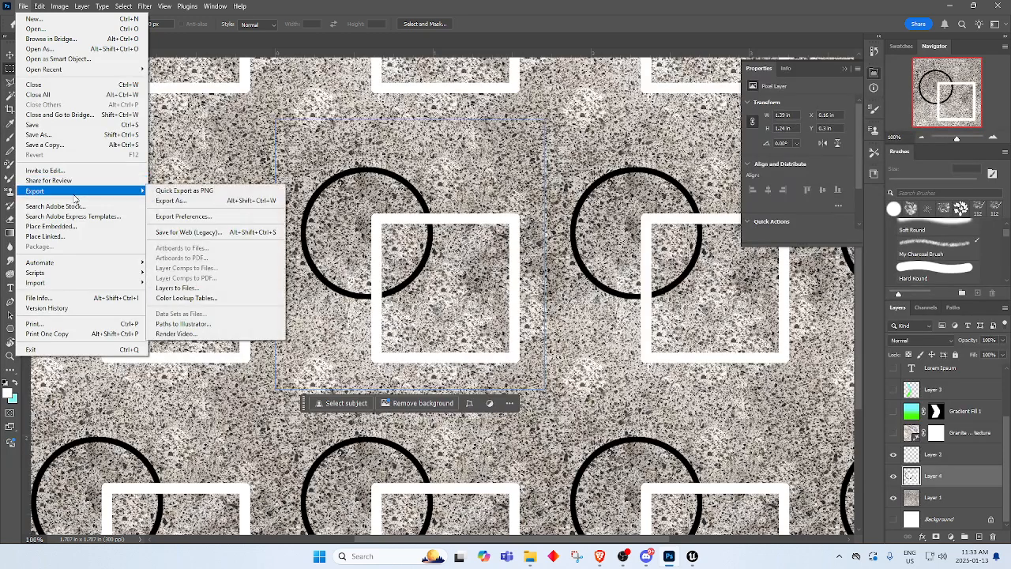
{"action": "mouse_move", "coordinate": [116, 194]}
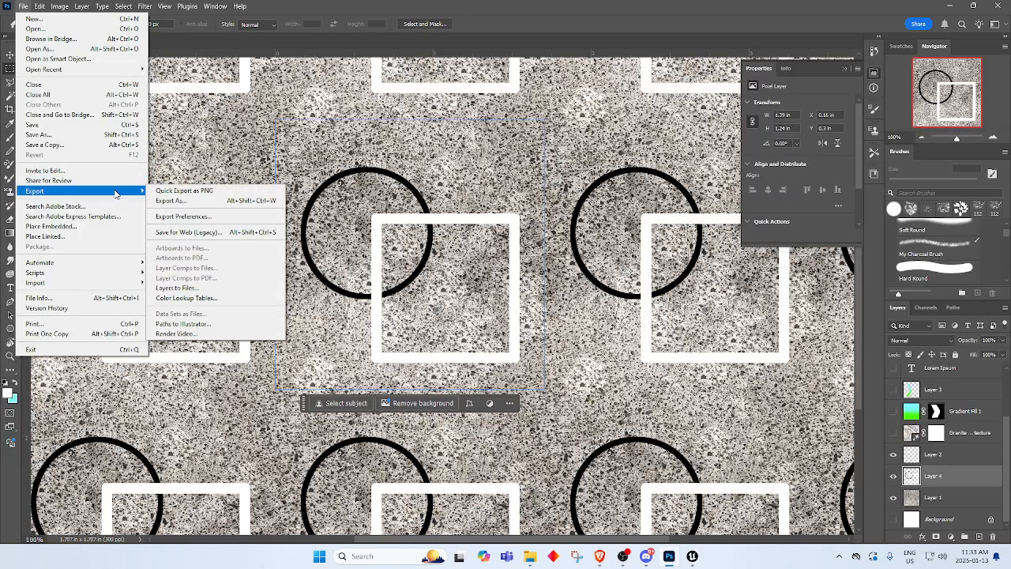
{"action": "left_click", "coordinate": [197, 196]}
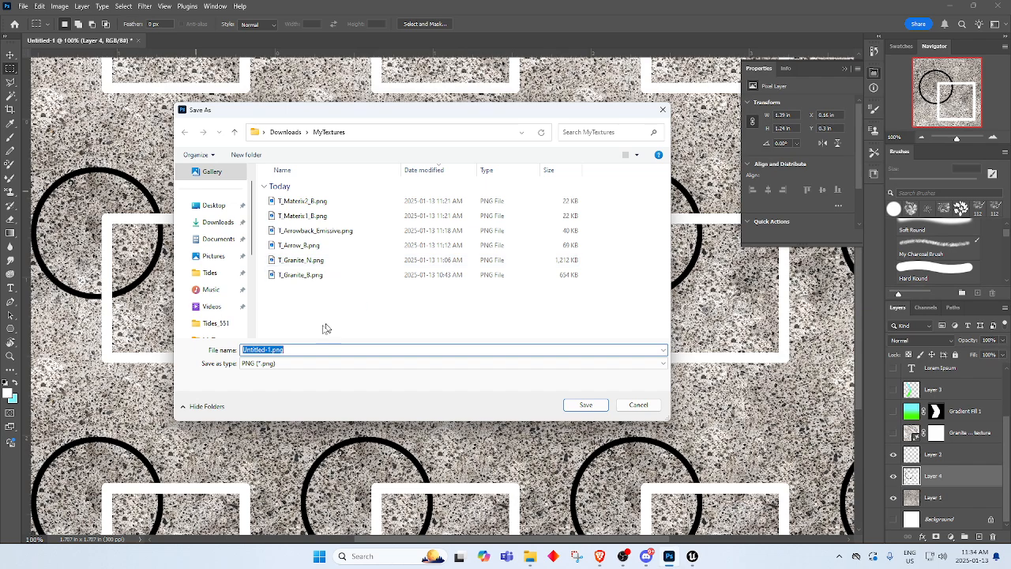
{"action": "left_click", "coordinate": [304, 260]}
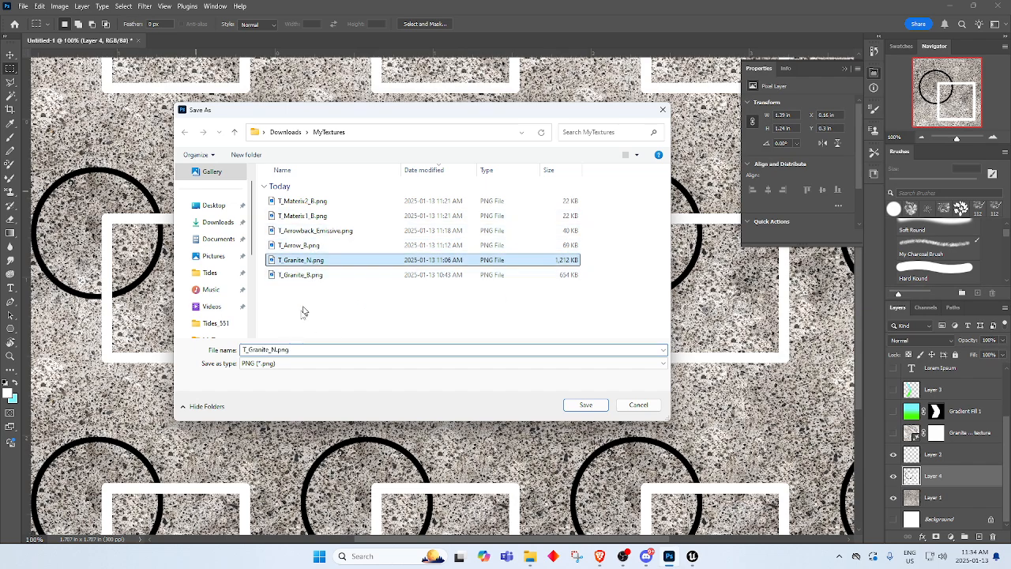
{"action": "left_click", "coordinate": [272, 349]}
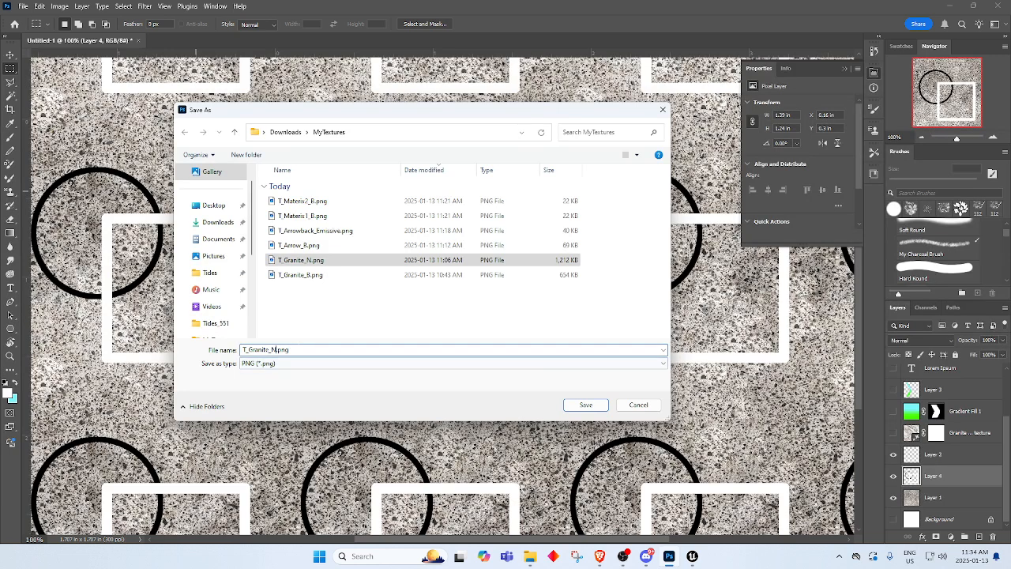
{"action": "key", "text": "BackSpace"}
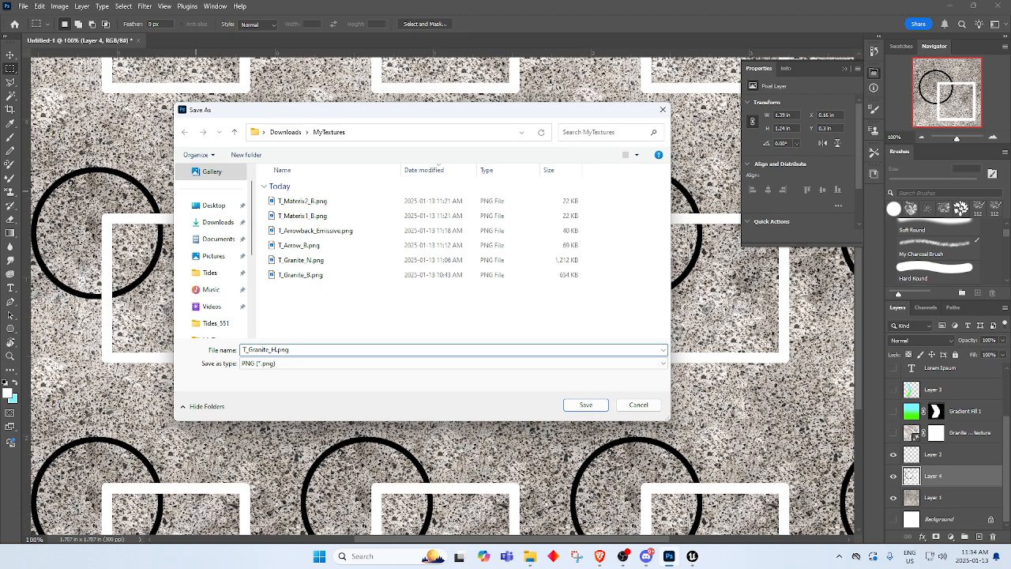
{"action": "key", "text": "Return"}
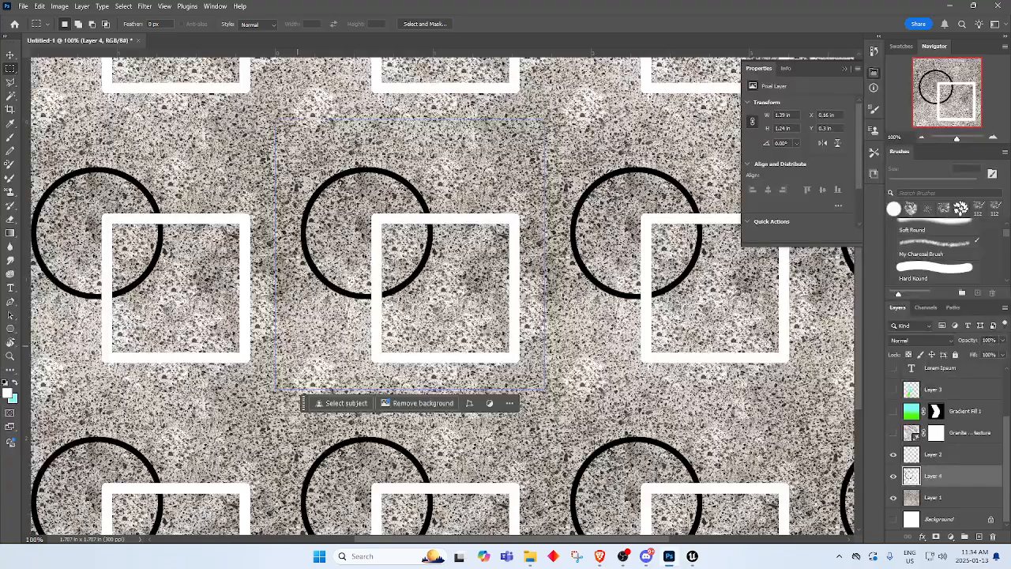
Switch to Unreal Editor and import T_Granite_H.png from the MyTextures folder into the MyMaterials content folder.
{"action": "left_click", "coordinate": [950, 5]}
{"action": "left_click", "coordinate": [36, 535]}
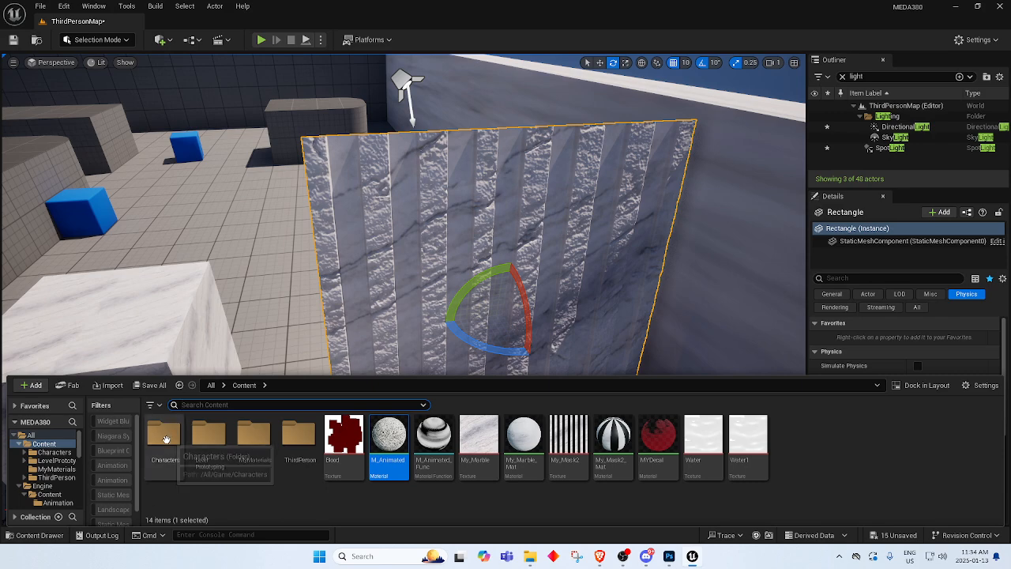
{"action": "double_click", "coordinate": [253, 434]}
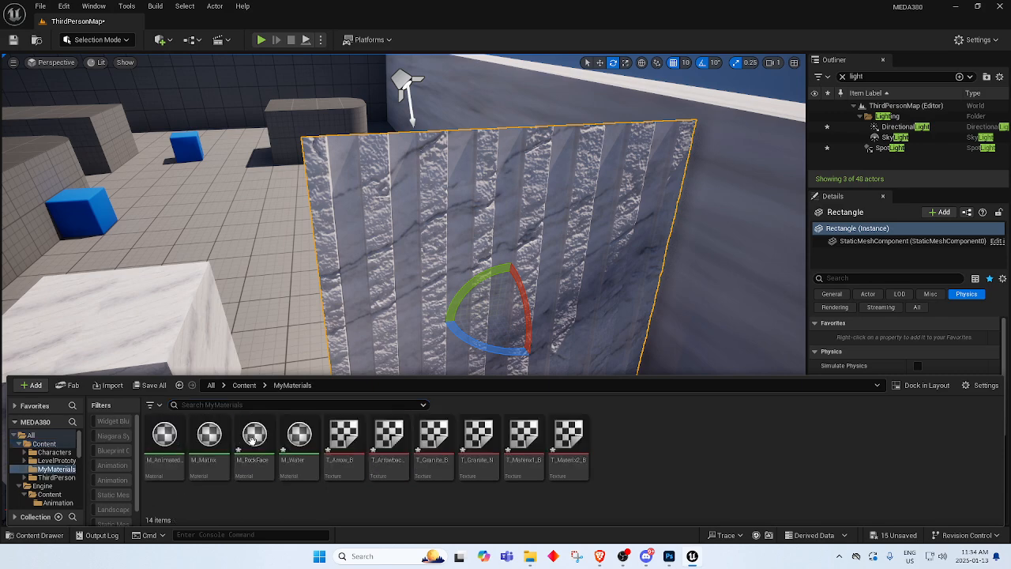
{"action": "left_click", "coordinate": [109, 386]}
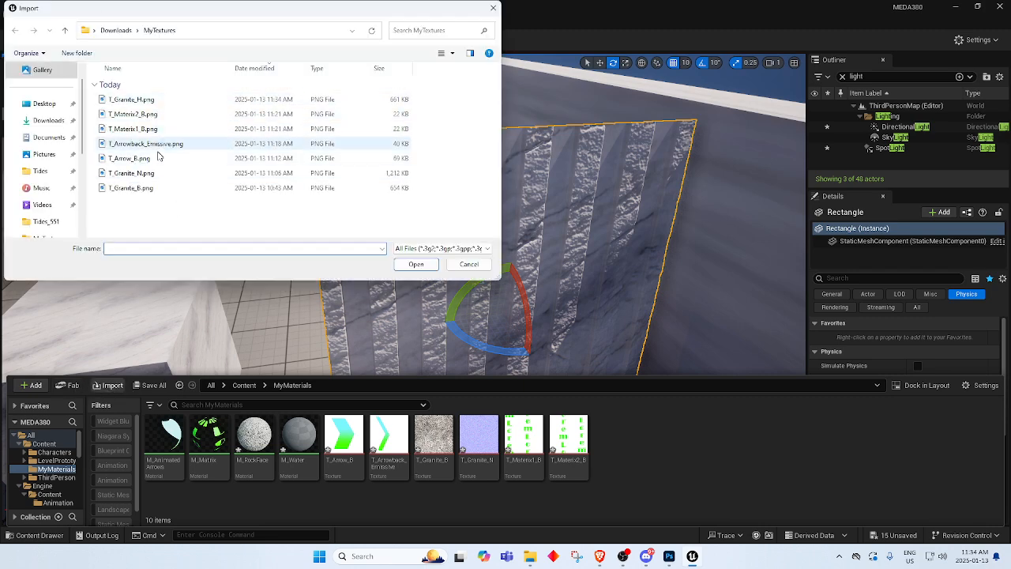
{"action": "left_click", "coordinate": [156, 101]}
{"action": "left_click", "coordinate": [416, 264]}
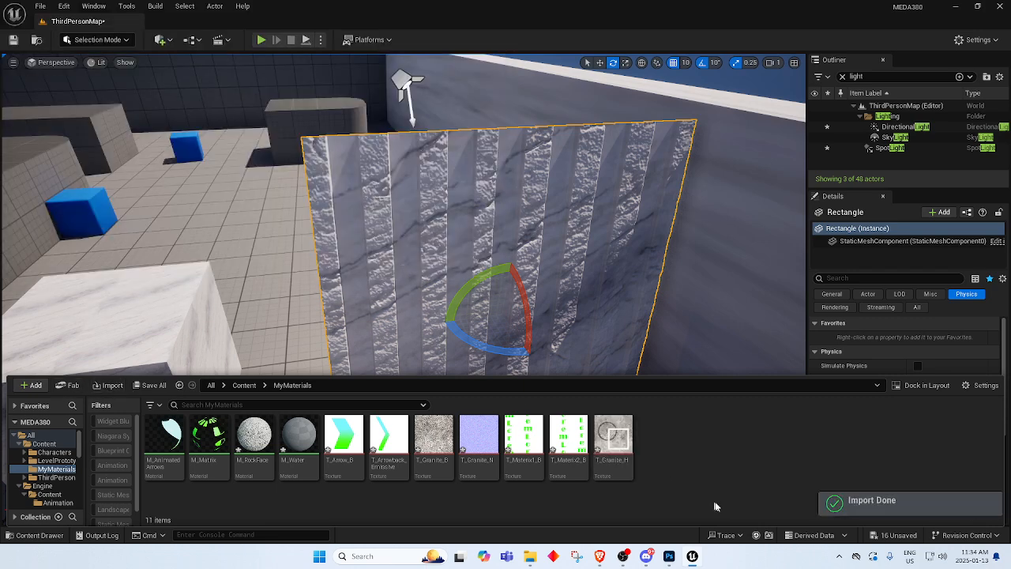
Examine the textured cubes and the striped marble rectangle in the level from farther back.
{"action": "key", "text": "s"}
{"action": "mouse_move", "coordinate": [449, 267]}
{"action": "right_mouse_down"}
{"action": "mouse_move", "coordinate": [401, 269]}
{"action": "mouse_move", "coordinate": [438, 270]}
{"action": "mouse_move", "coordinate": [444, 307]}
{"action": "mouse_move", "coordinate": [444, 267]}
{"action": "mouse_move", "coordinate": [415, 265]}
{"action": "mouse_move", "coordinate": [435, 280]}
{"action": "right_mouse_up"}
{"action": "key", "text": "w"}
{"action": "key", "text": "s"}
{"action": "key", "text": "w"}
{"action": "key", "text": "s"}
{"action": "key", "text": "w"}
{"action": "key", "text": "q"}
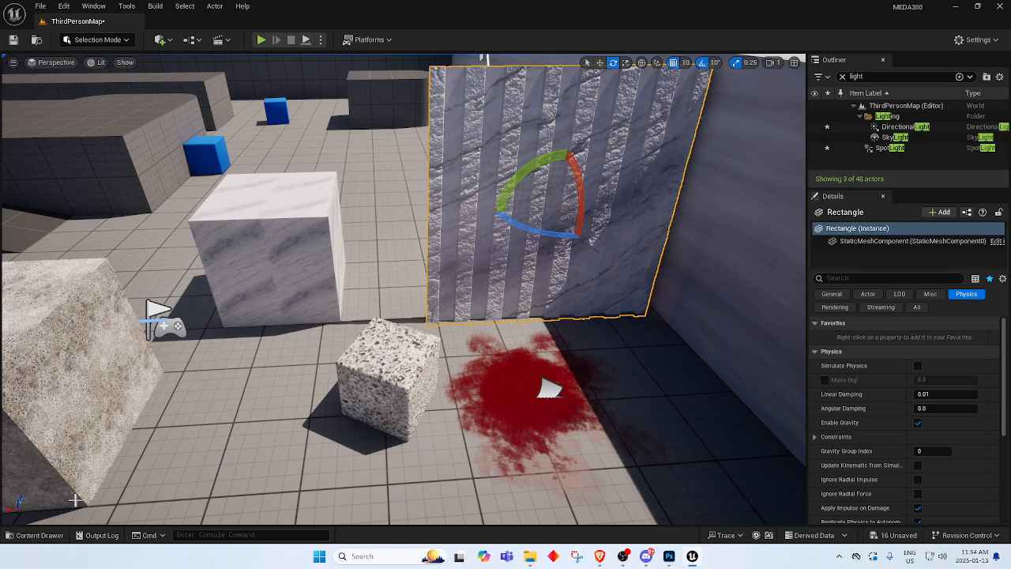
Create a material named M_NewGranite in the MyMaterials folder and open it for editing.
{"action": "left_click", "coordinate": [45, 536]}
{"action": "right_click", "coordinate": [699, 450]}
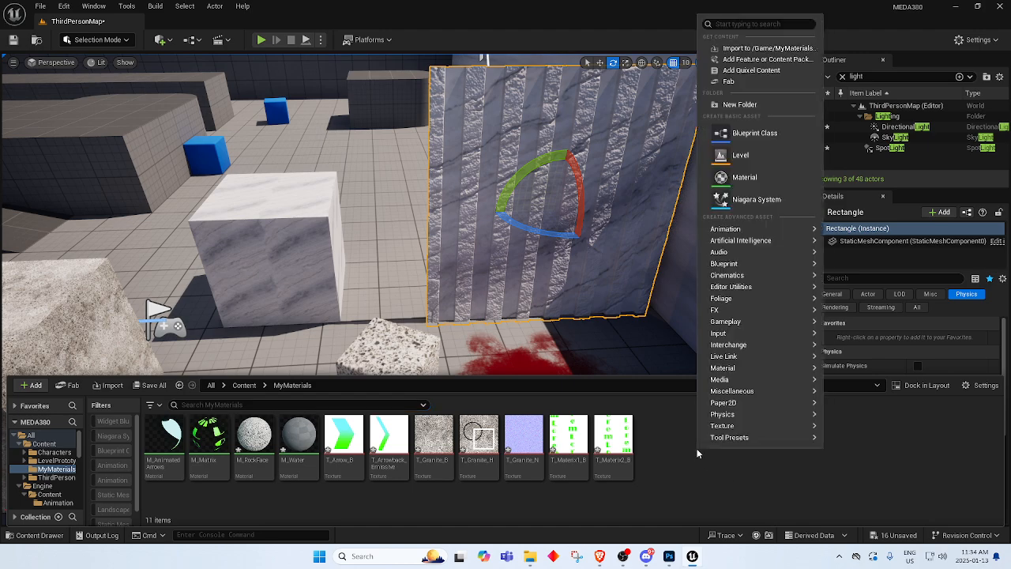
{"action": "left_click", "coordinate": [746, 177]}
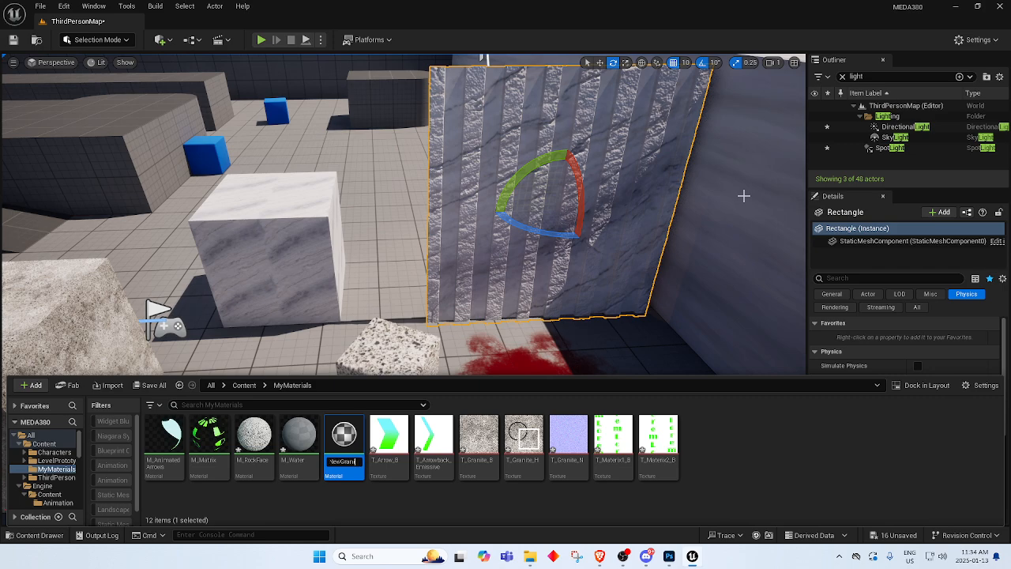
{"action": "key", "text": "Return"}
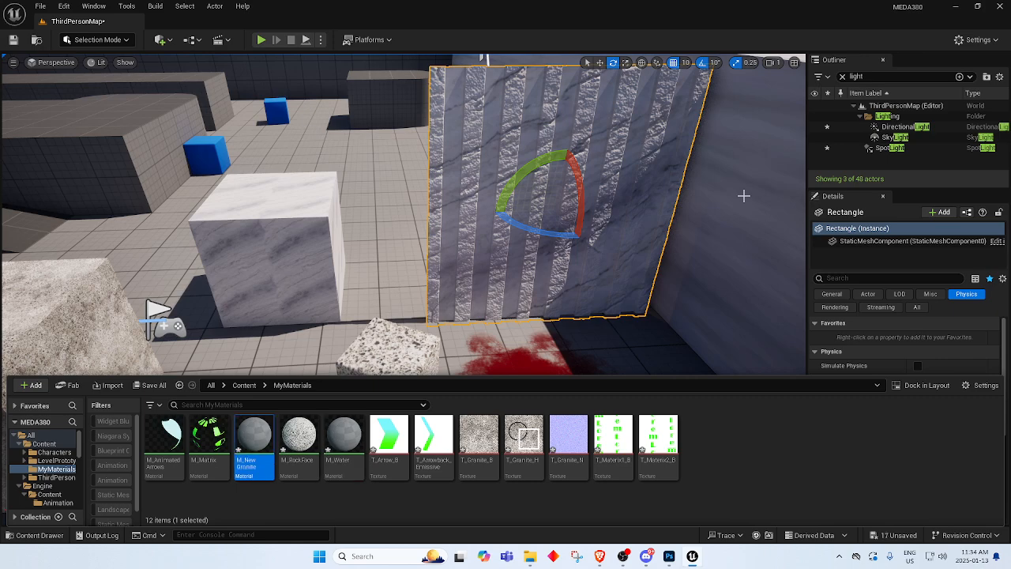
{"action": "double_click", "coordinate": [259, 437]}
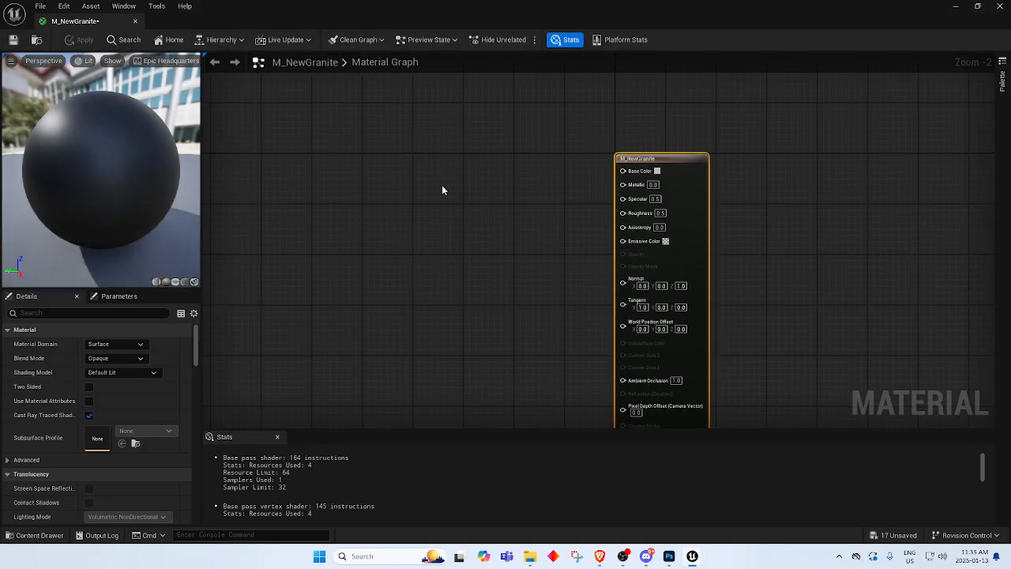
Add a Texture Sample node to the material graph and assign the T_Granite_H texture to it.
{"action": "right_click", "coordinate": [442, 190]}
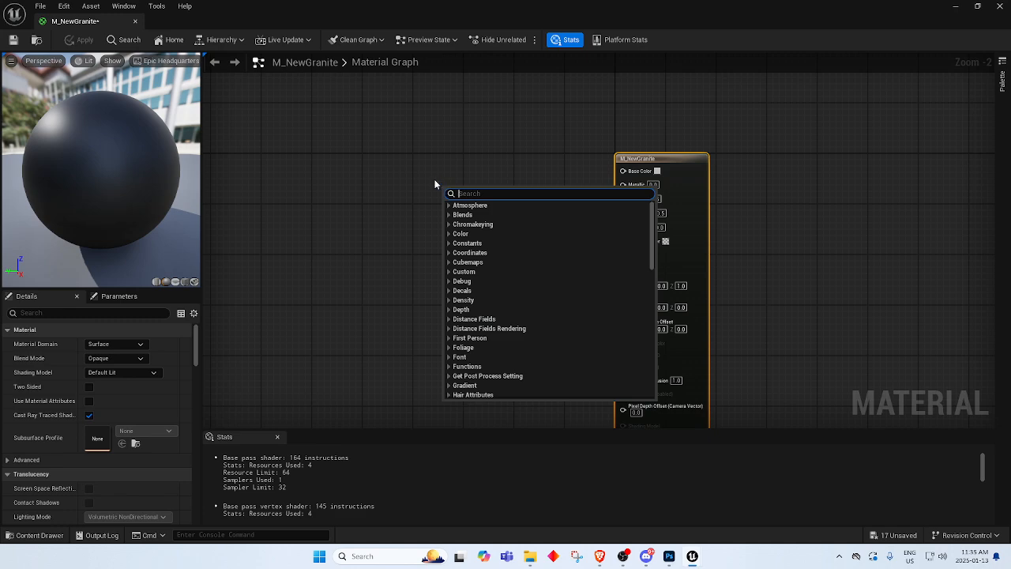
{"action": "type", "text": "text"}
{"action": "key", "text": "Return"}
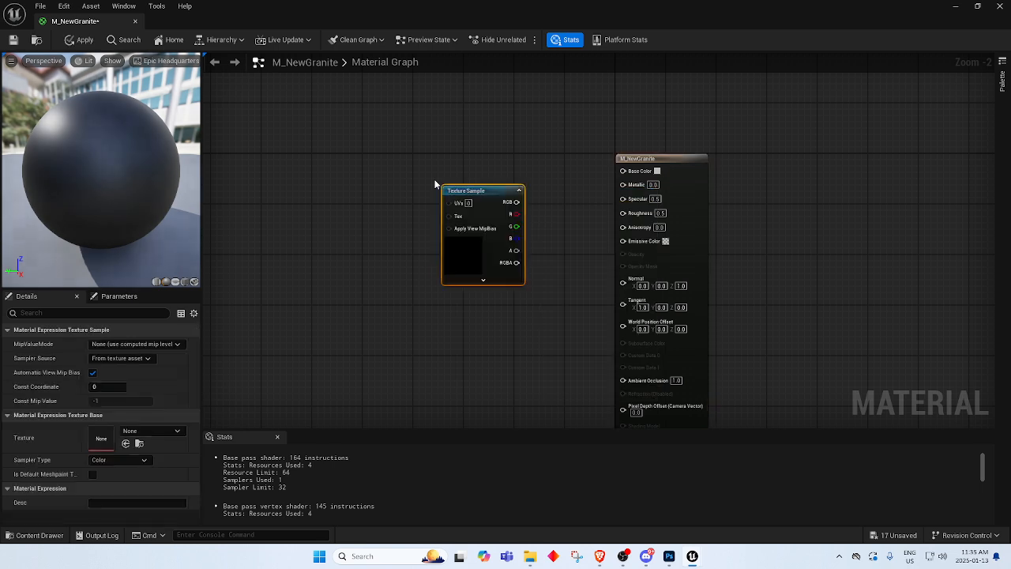
{"action": "left_click", "coordinate": [147, 432]}
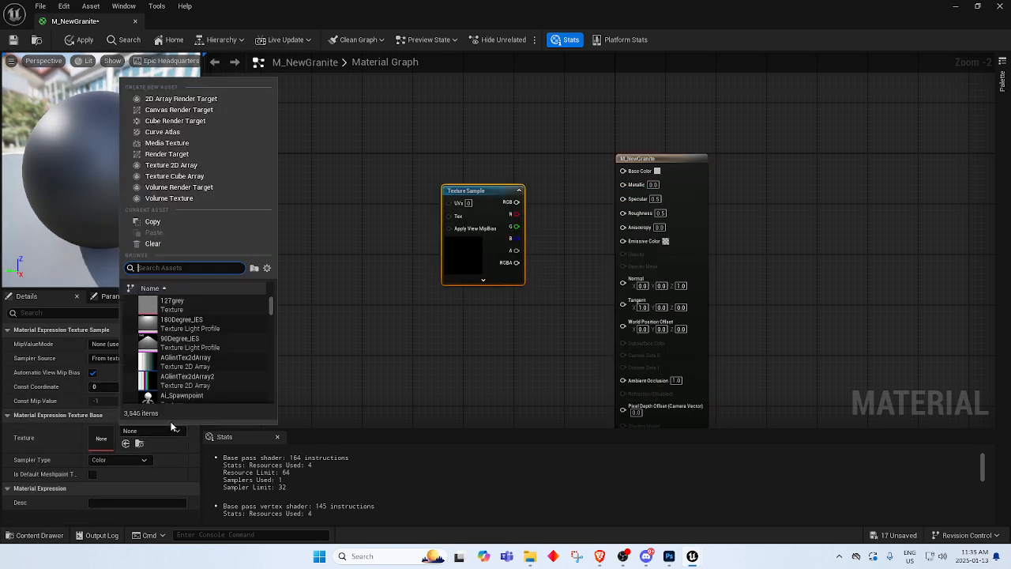
{"action": "type", "text": "granite"}
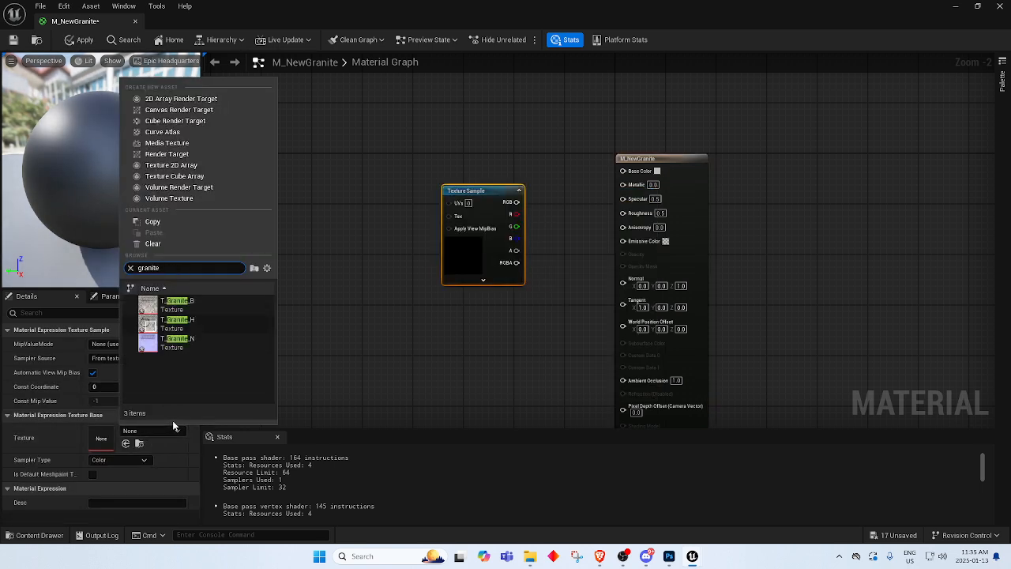
{"action": "left_click", "coordinate": [211, 315]}
Connect the Texture Sample's RGB output to Base Color, then save the material and close its editor.
{"action": "left_click_drag", "start_coordinate": [522, 199], "coordinate": [624, 170]}
{"action": "left_click_drag", "start_coordinate": [493, 192], "coordinate": [489, 173]}
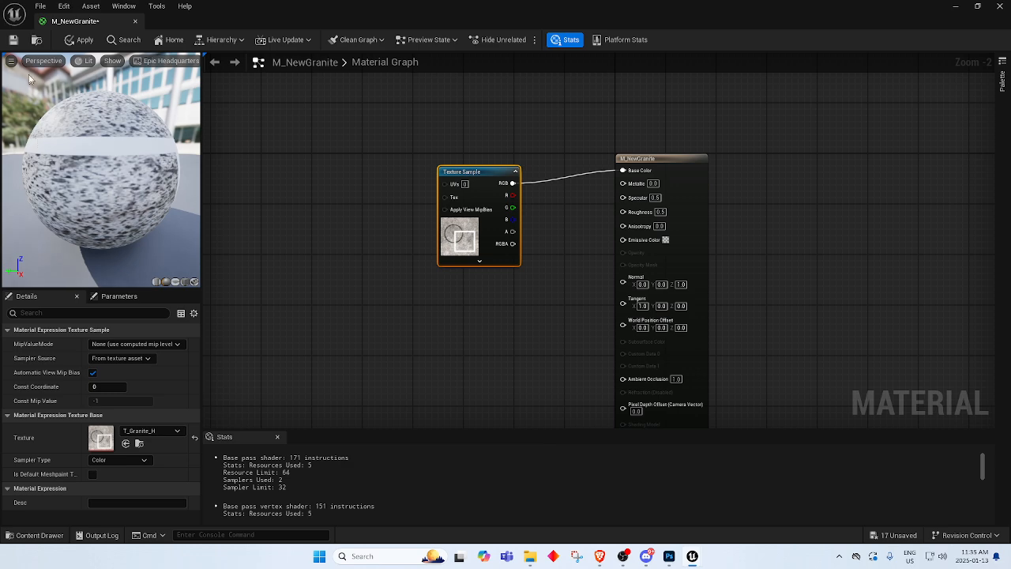
{"action": "left_click", "coordinate": [14, 41]}
{"action": "left_click", "coordinate": [140, 24]}
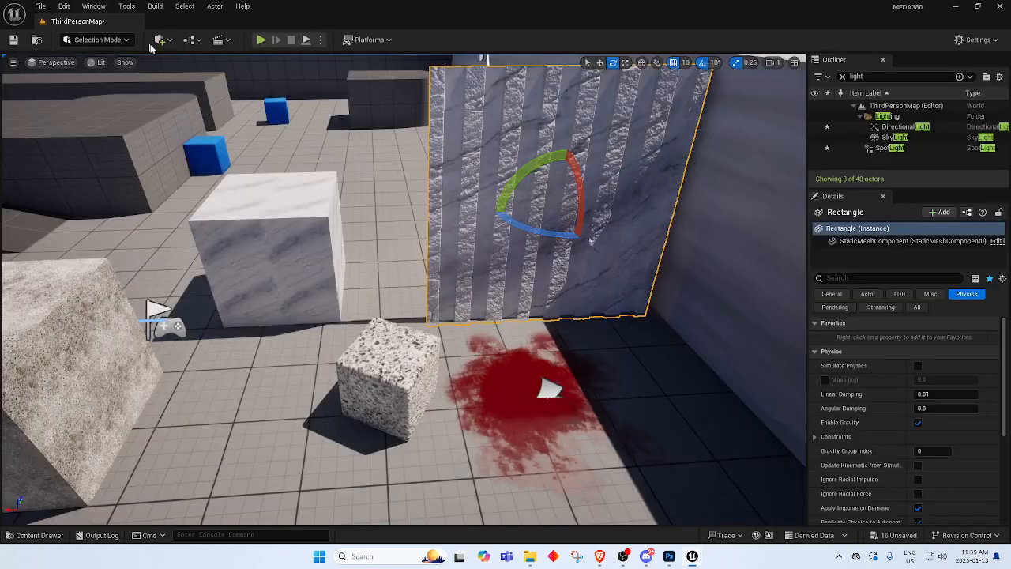
Apply M_NewGranite to the marble cube near the striped rectangle and check the pattern on its faces.
{"action": "right_click_drag", "start_coordinate": [316, 357], "coordinate": [254, 319]}
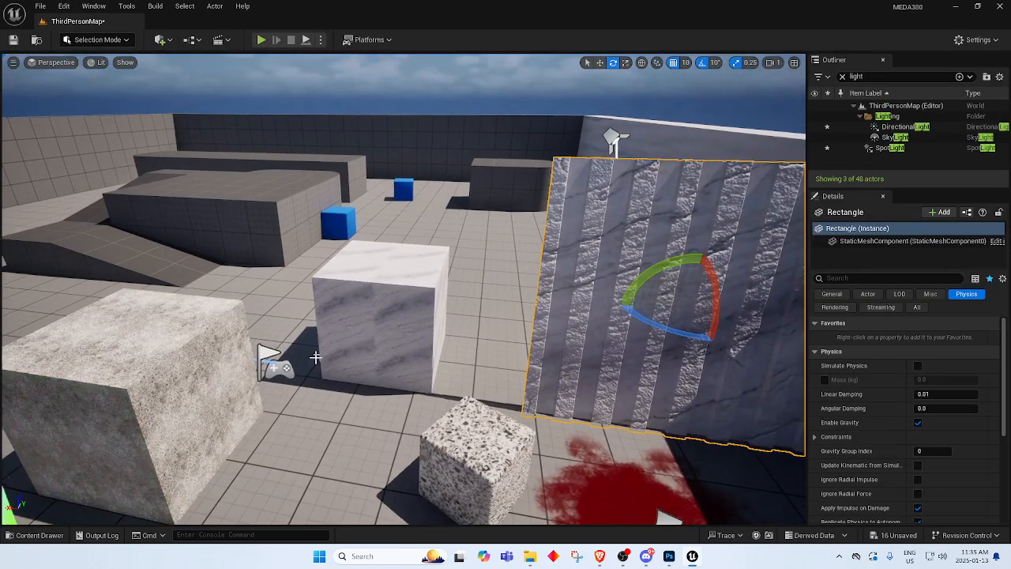
{"action": "left_click", "coordinate": [39, 536]}
{"action": "left_click_drag", "start_coordinate": [255, 466], "coordinate": [387, 339]}
{"action": "right_click_drag", "start_coordinate": [368, 393], "coordinate": [368, 371]}
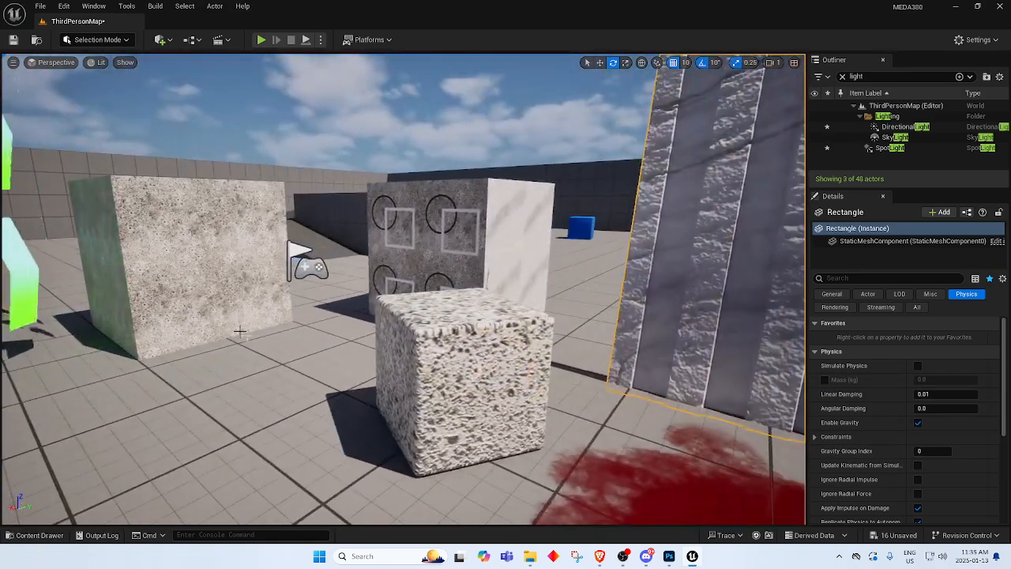
{"action": "right_click_drag", "start_coordinate": [241, 332], "coordinate": [226, 284]}
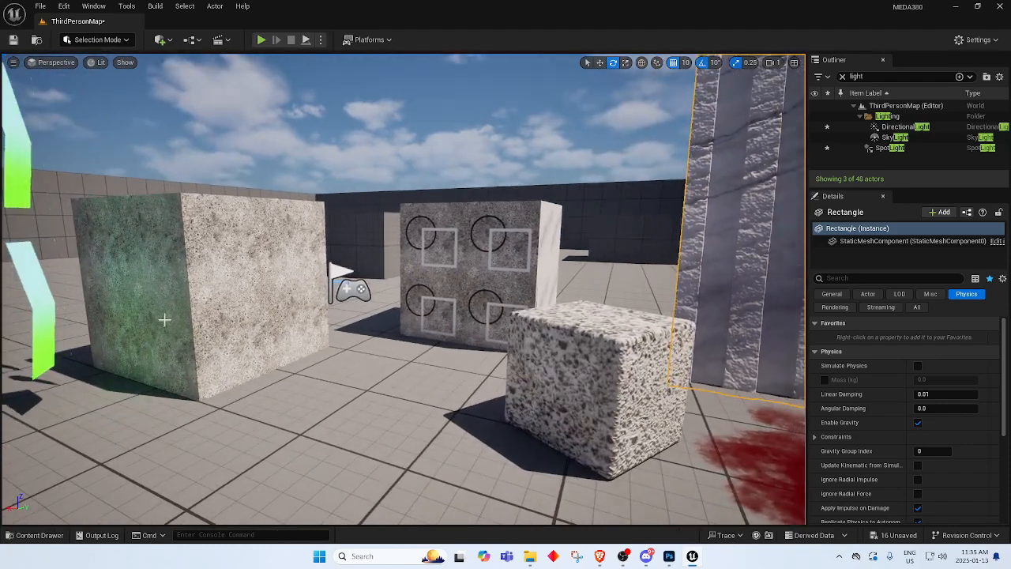
In Modeling mode, place a new static mesh rectangle on the open floor and raise it to a height of 60.
{"action": "left_click", "coordinate": [126, 41]}
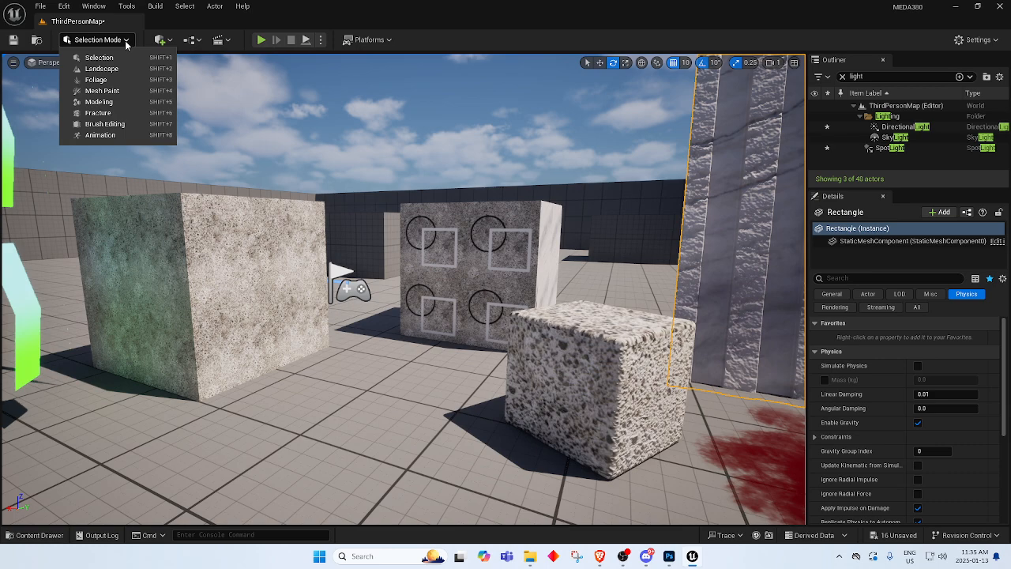
{"action": "left_click", "coordinate": [128, 101]}
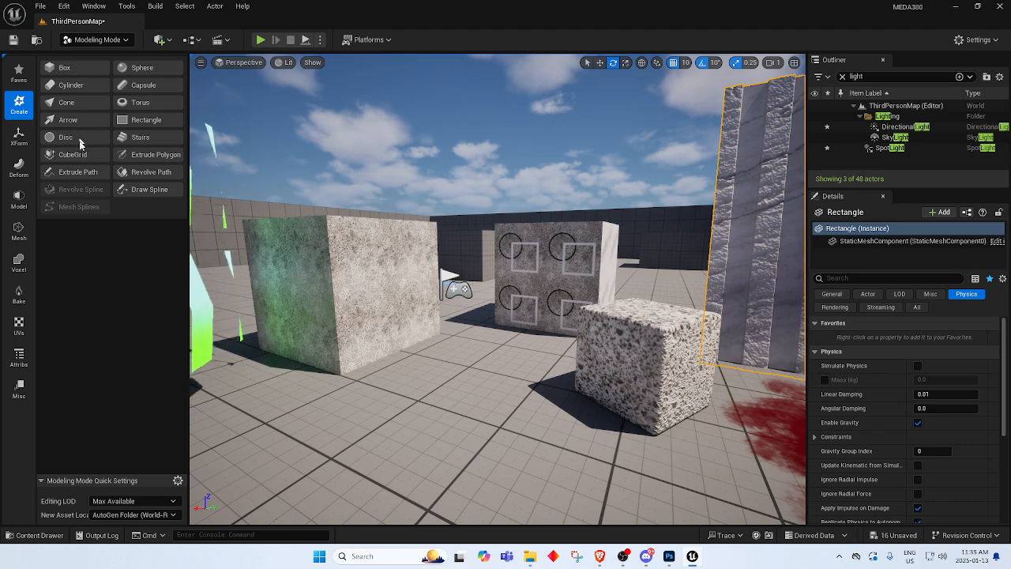
{"action": "left_click", "coordinate": [143, 124]}
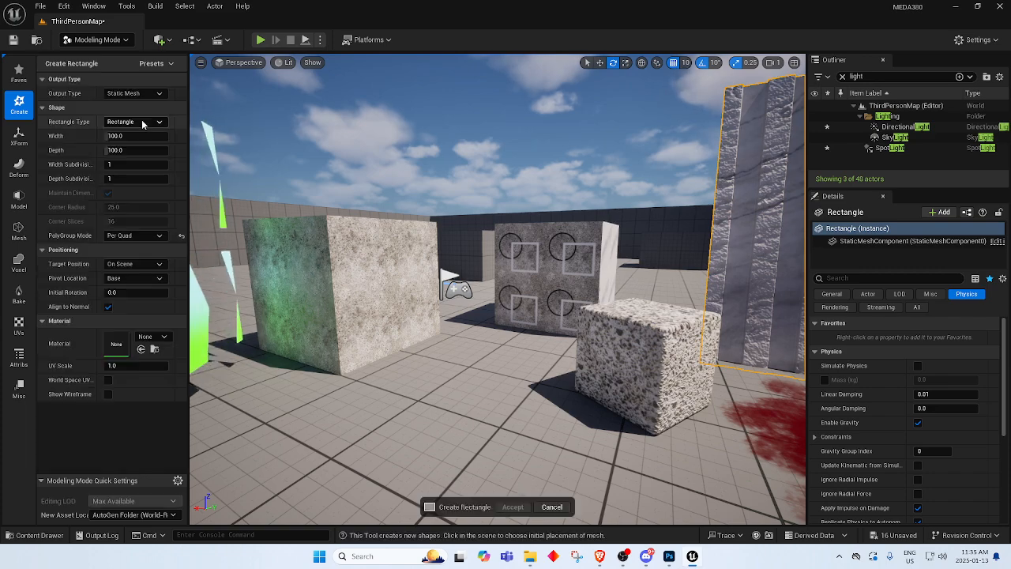
{"action": "scroll", "coordinate": [418, 423], "scroll_direction": "down", "scroll_amount": 2}
{"action": "scroll", "coordinate": [418, 423], "scroll_direction": "down", "scroll_amount": 2}
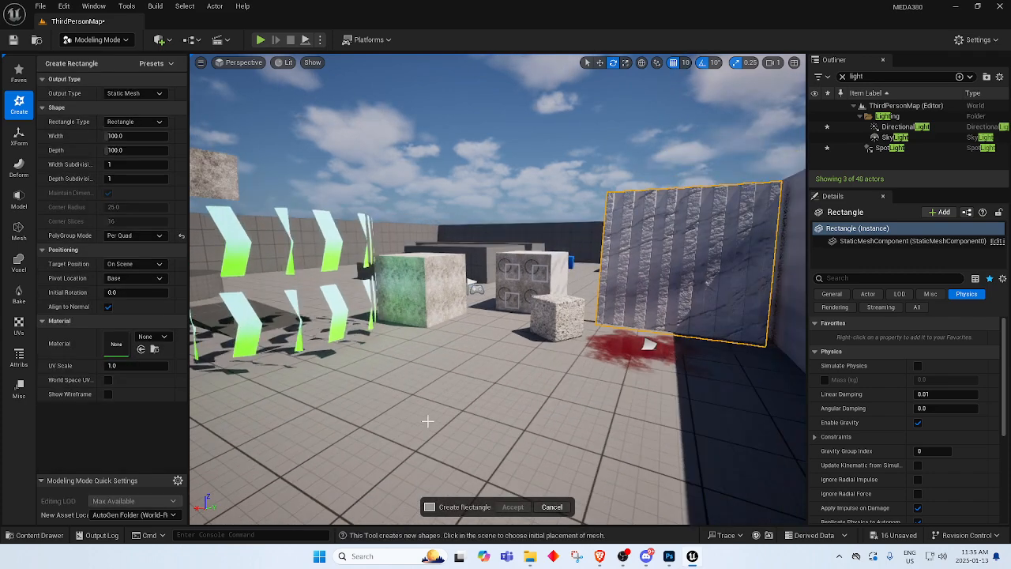
{"action": "left_click", "coordinate": [457, 404]}
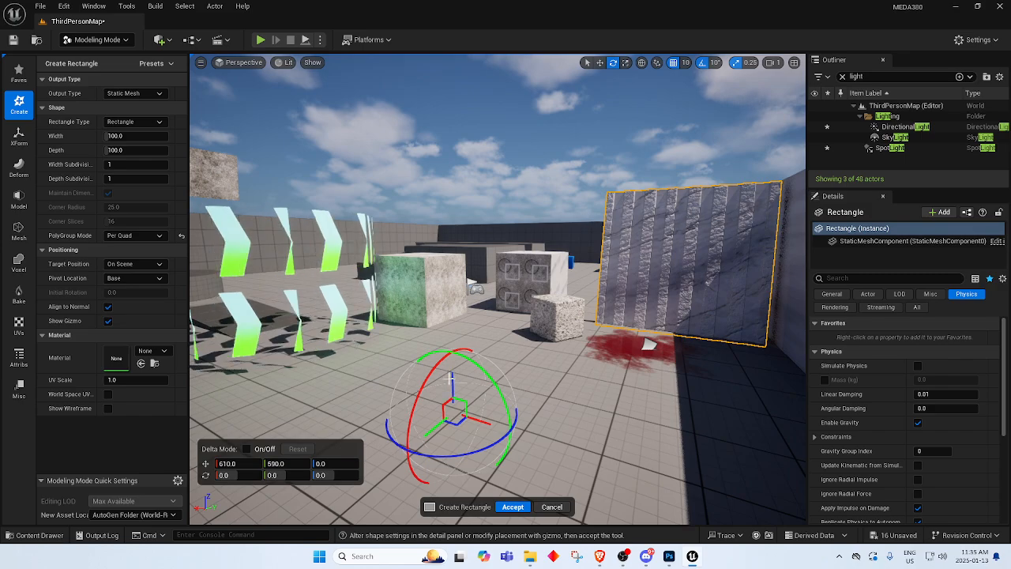
{"action": "left_click_drag", "start_coordinate": [452, 383], "coordinate": [453, 346]}
{"action": "right_click_drag", "start_coordinate": [506, 372], "coordinate": [474, 455]}
{"action": "key", "text": "w"}
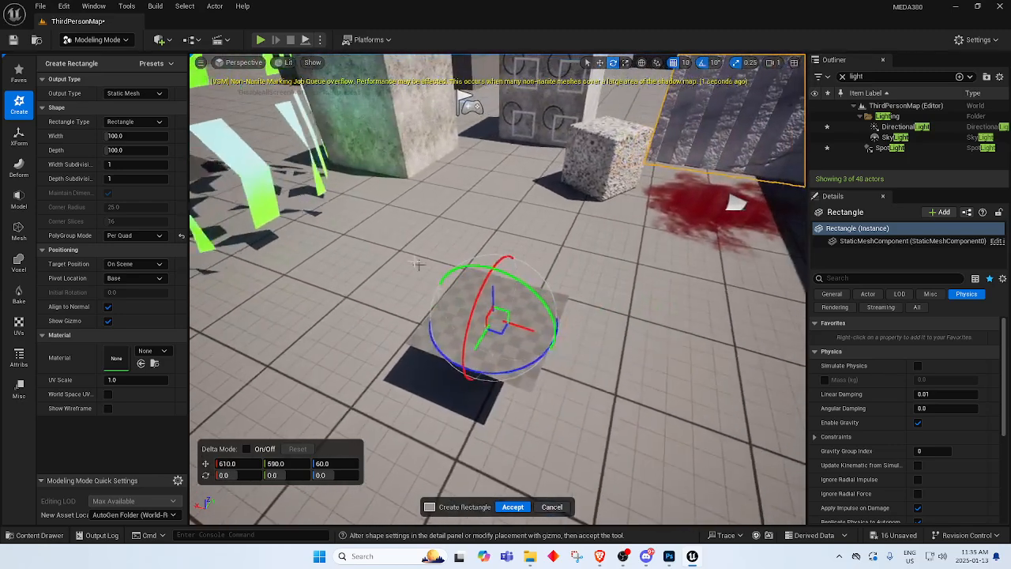
Set the rectangle's width and depth to 200 and accept the shape.
{"action": "left_click", "coordinate": [162, 135]}
{"action": "type", "text": "200"}
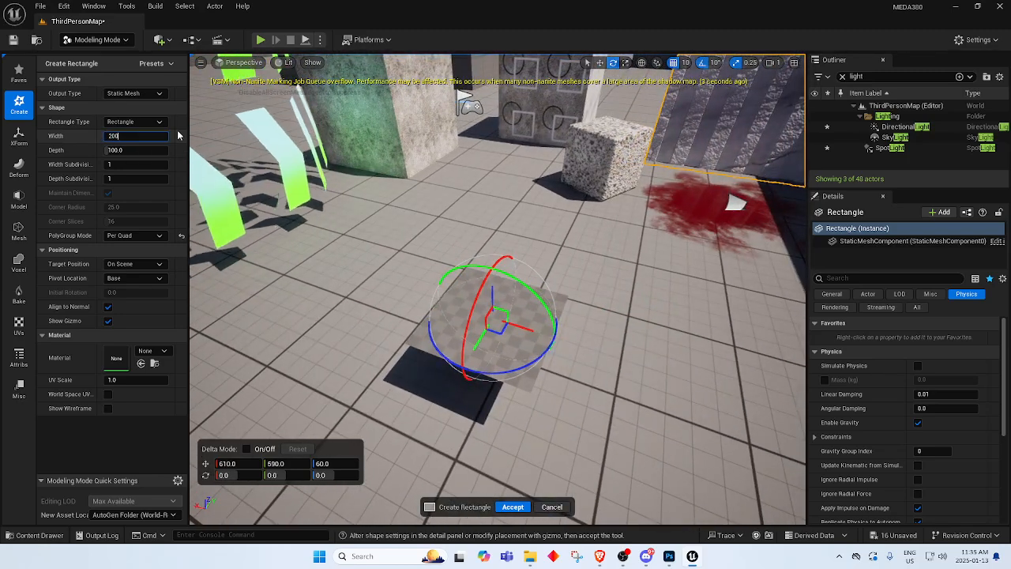
{"action": "key", "text": "Tab"}
{"action": "type", "text": "200"}
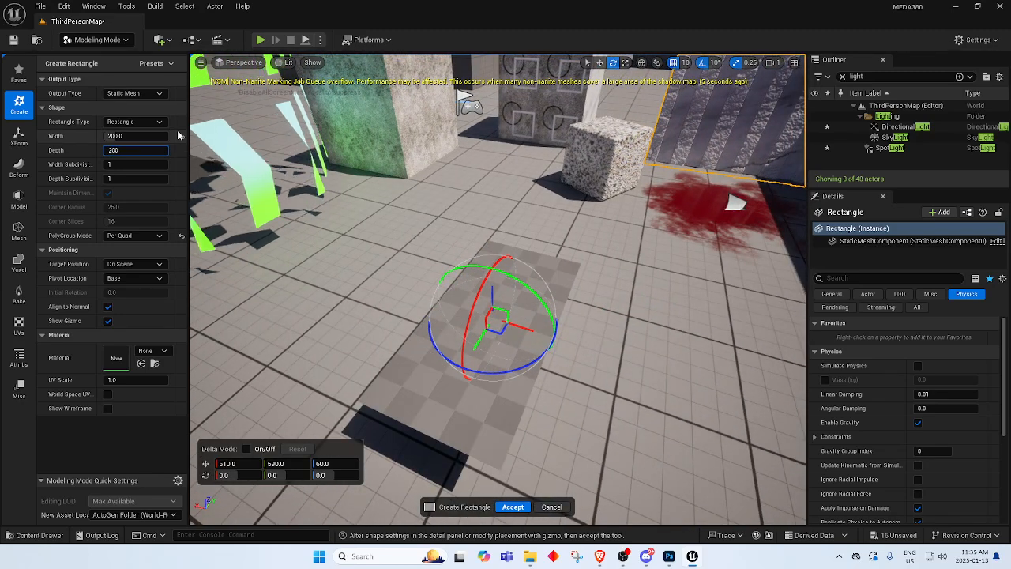
{"action": "key", "text": "Return"}
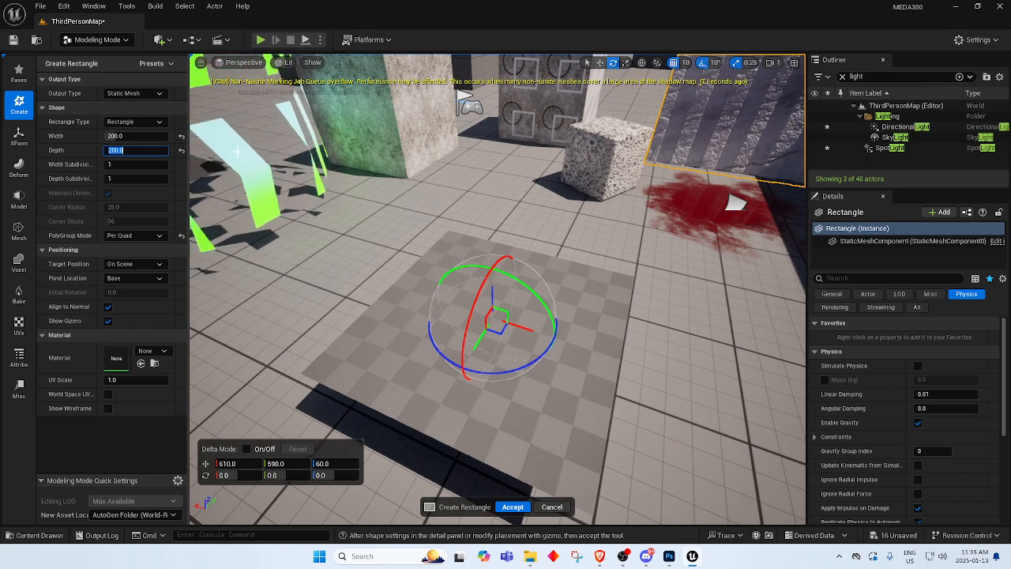
{"action": "right_click_drag", "start_coordinate": [404, 109], "coordinate": [425, 135]}
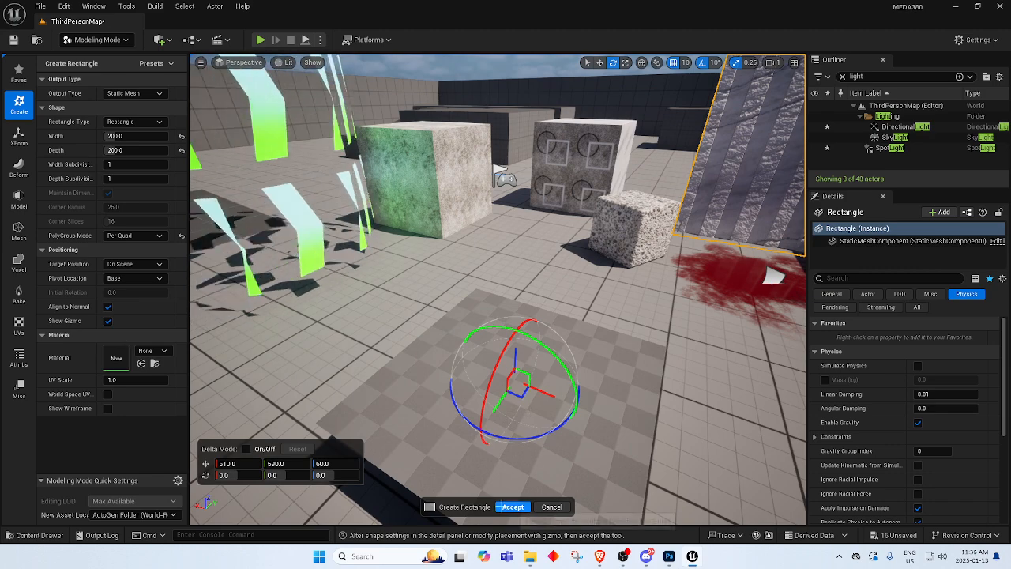
{"action": "left_click", "coordinate": [512, 507]}
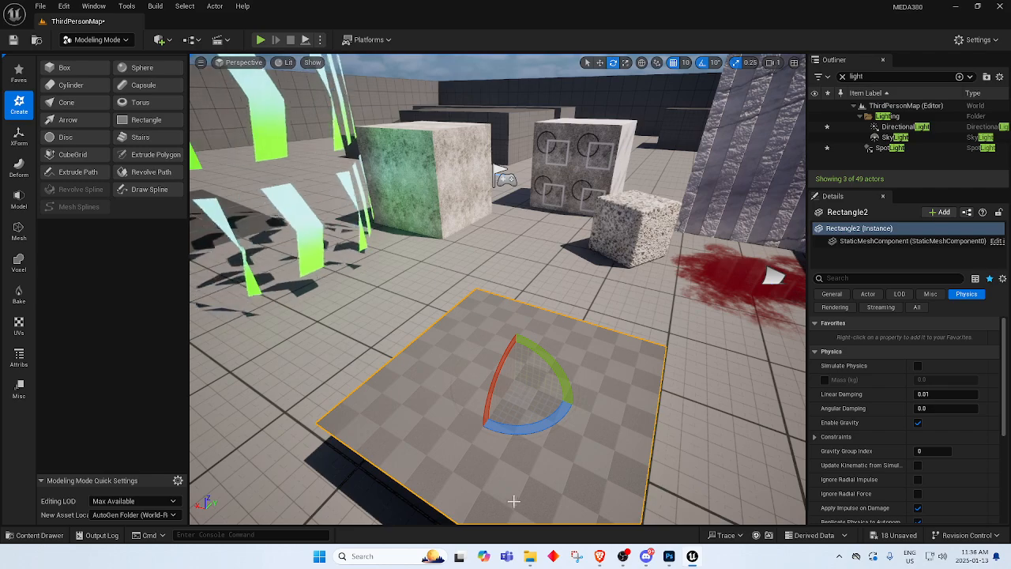
Start a Remesh of the new floor rectangle and set its target triangle count to 20000.
{"action": "mouse_move", "coordinate": [513, 501]}
{"action": "right_mouse_down"}
{"action": "mouse_move", "coordinate": [557, 529]}
{"action": "mouse_move", "coordinate": [446, 403]}
{"action": "mouse_move", "coordinate": [482, 474]}
{"action": "mouse_move", "coordinate": [514, 506]}
{"action": "right_mouse_up"}
{"action": "right_click_drag", "start_coordinate": [424, 312], "coordinate": [424, 340]}
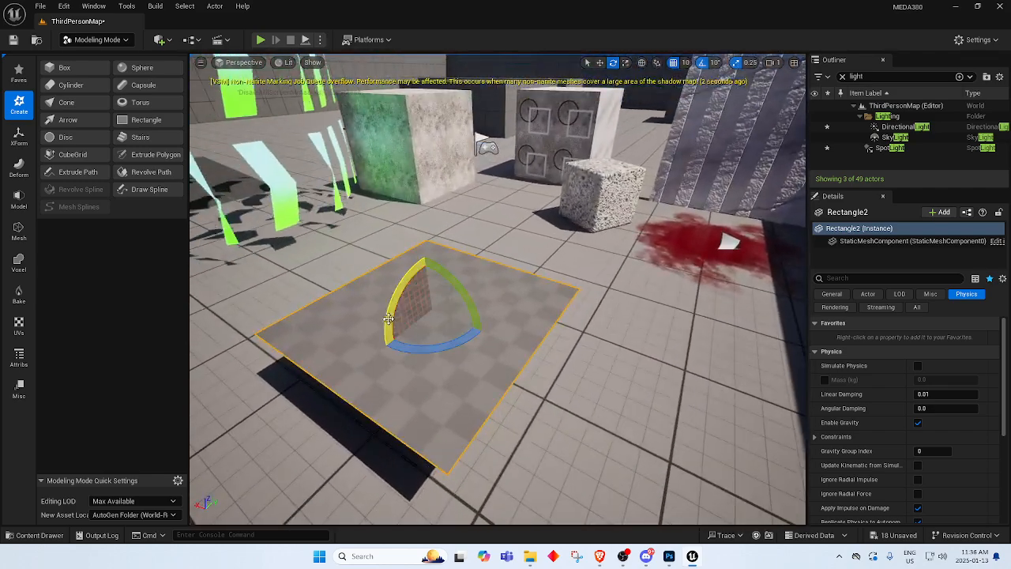
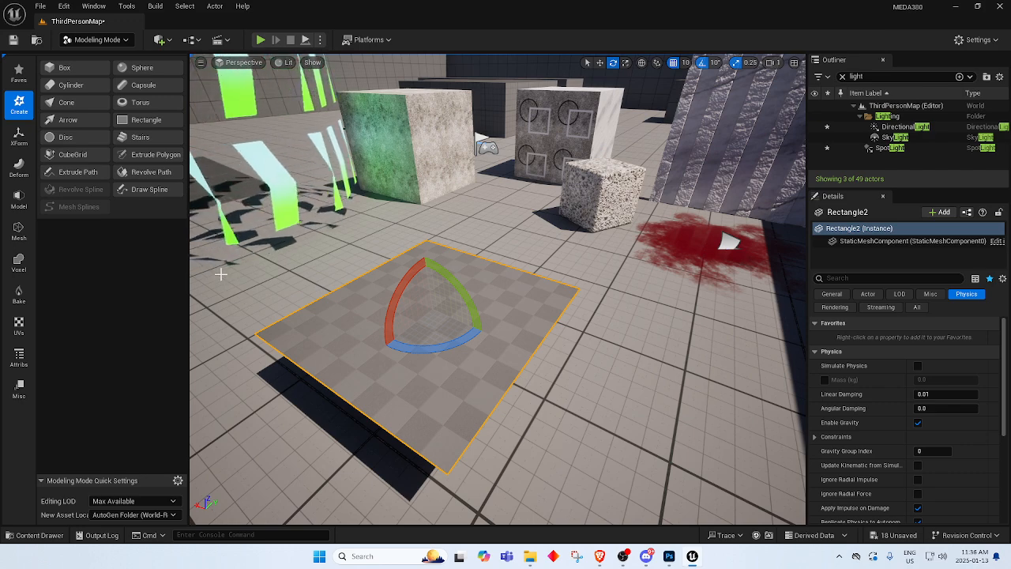
{"action": "left_click", "coordinate": [19, 232]}
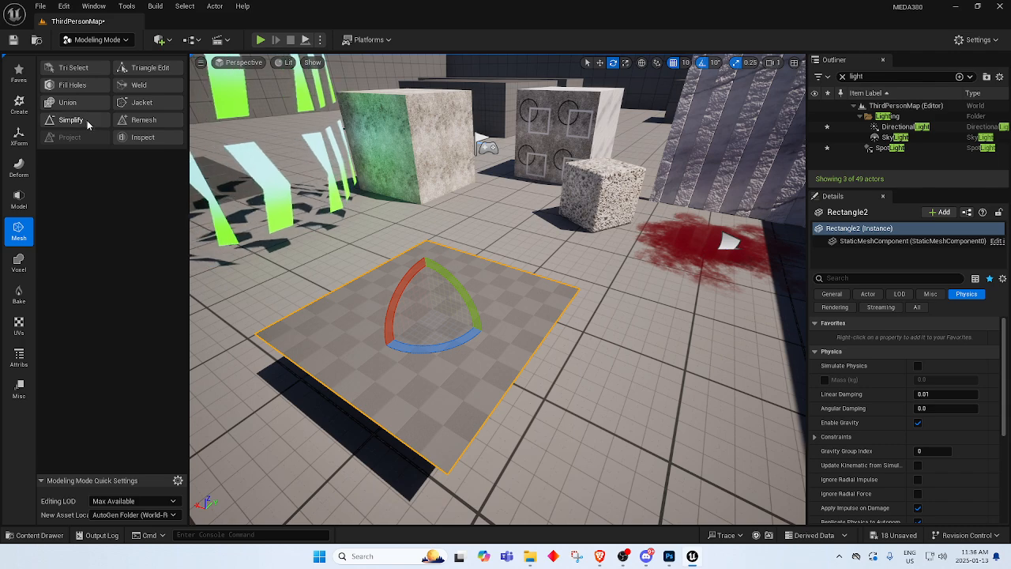
{"action": "left_click", "coordinate": [22, 202]}
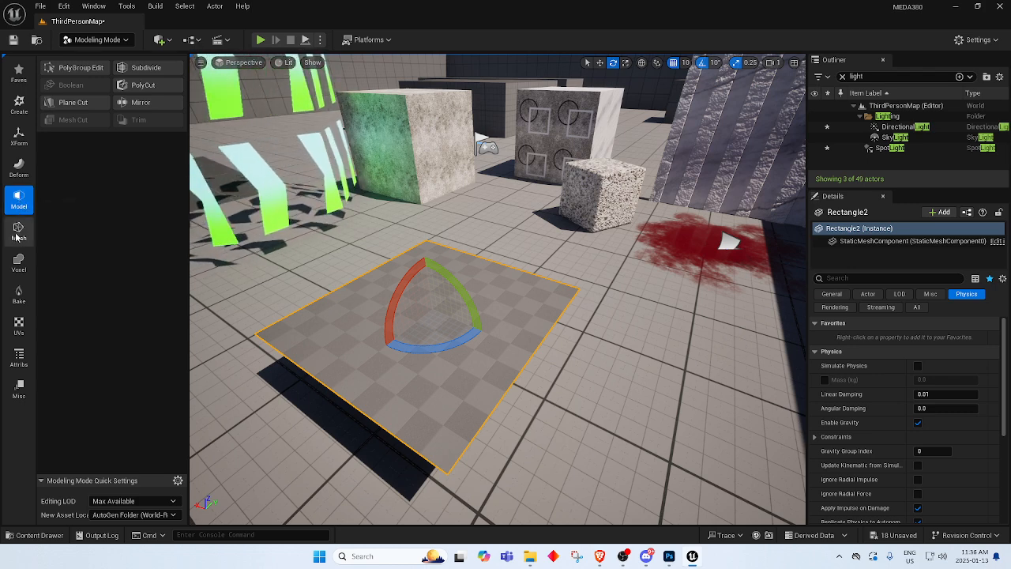
{"action": "left_click", "coordinate": [18, 230]}
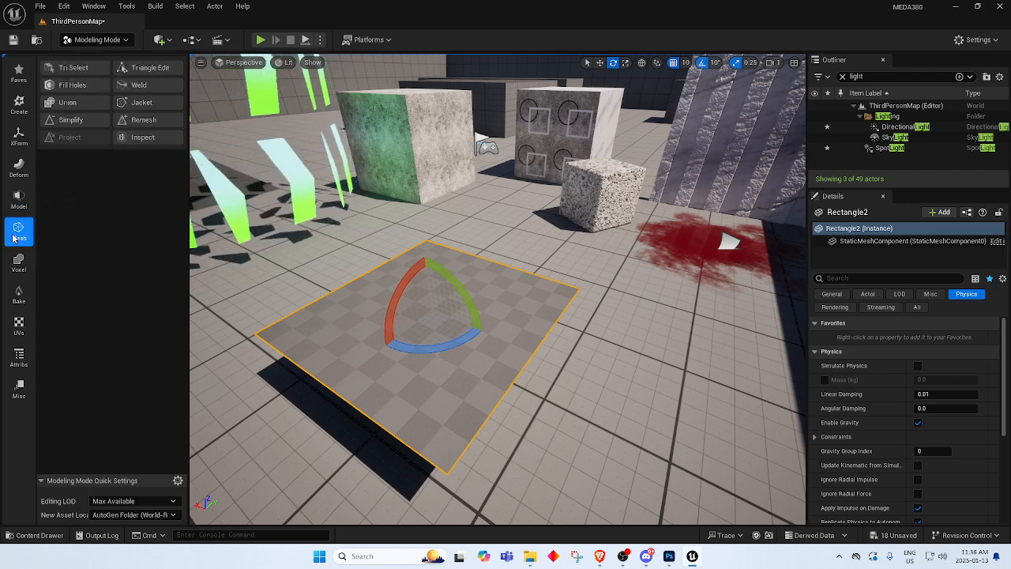
{"action": "left_click", "coordinate": [153, 125]}
{"action": "left_click", "coordinate": [137, 93]}
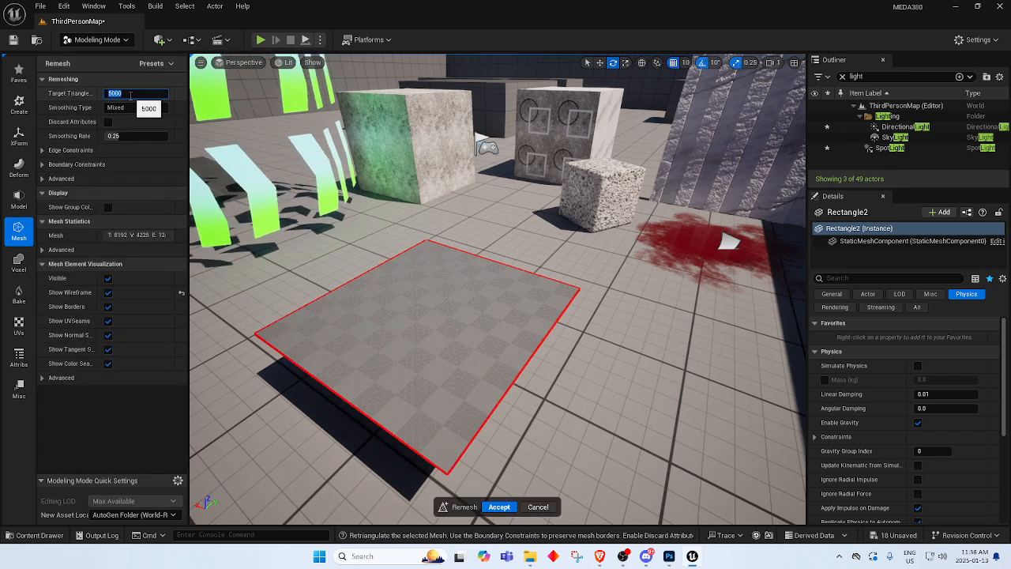
{"action": "scroll", "coordinate": [430, 414], "scroll_direction": "up", "scroll_amount": 5}
{"action": "scroll", "coordinate": [429, 414], "scroll_direction": "down", "scroll_amount": 5}
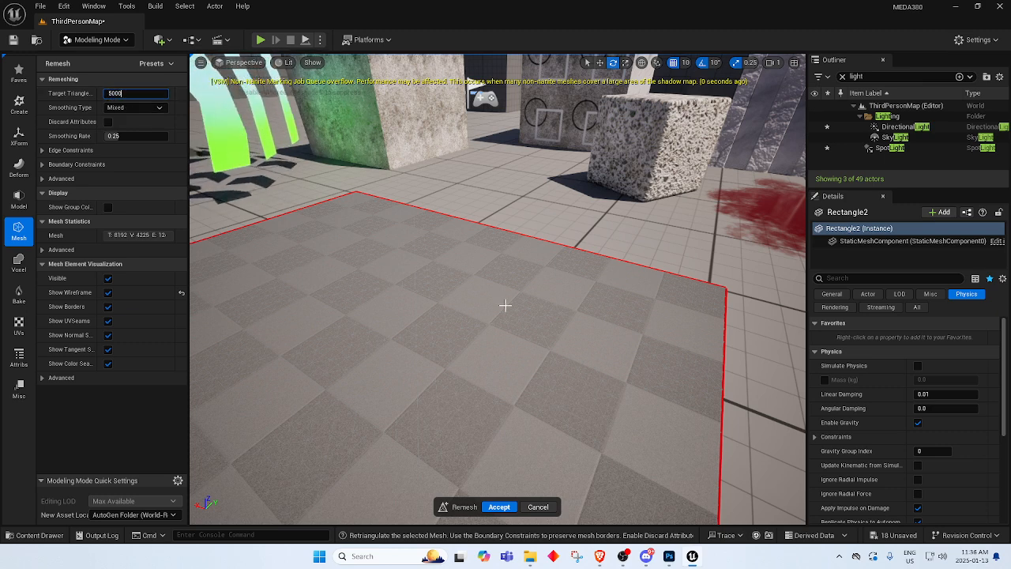
{"action": "left_click", "coordinate": [140, 93]}
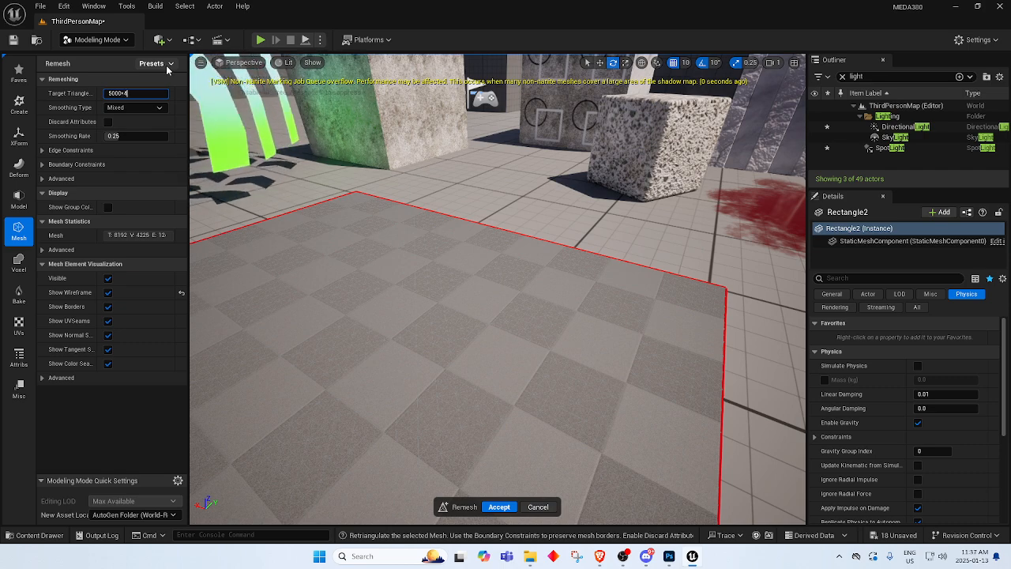
{"action": "key", "text": "BackSpace"}
{"action": "key", "text": "BackSpace"}
{"action": "key", "text": "BackSpace"}
{"action": "key", "text": "BackSpace"}
{"action": "type", "text": "20000"}
{"action": "key", "text": "Return"}
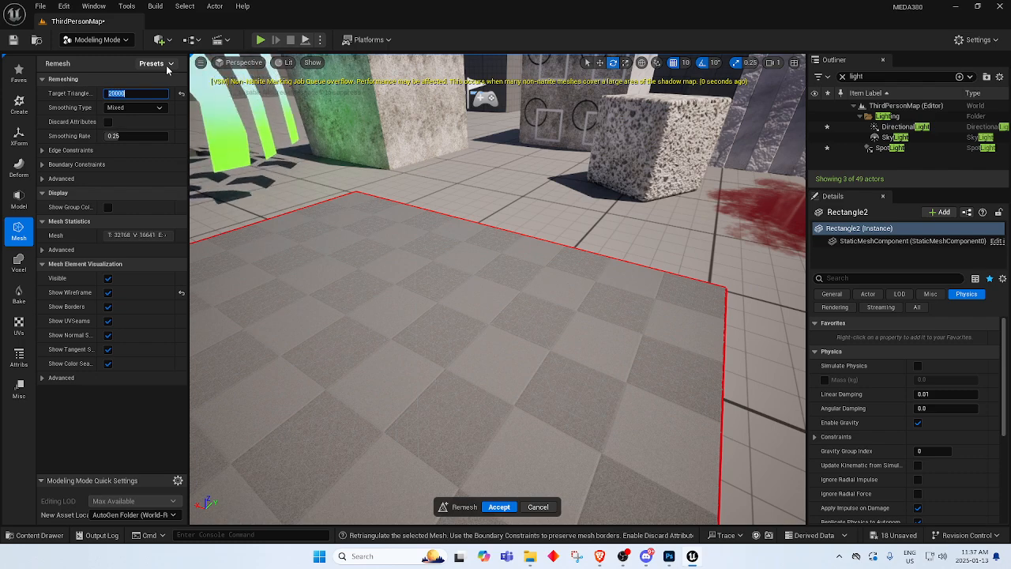
Check the denser mesh across the rectangle and accept the remesh.
{"action": "key", "text": "f"}
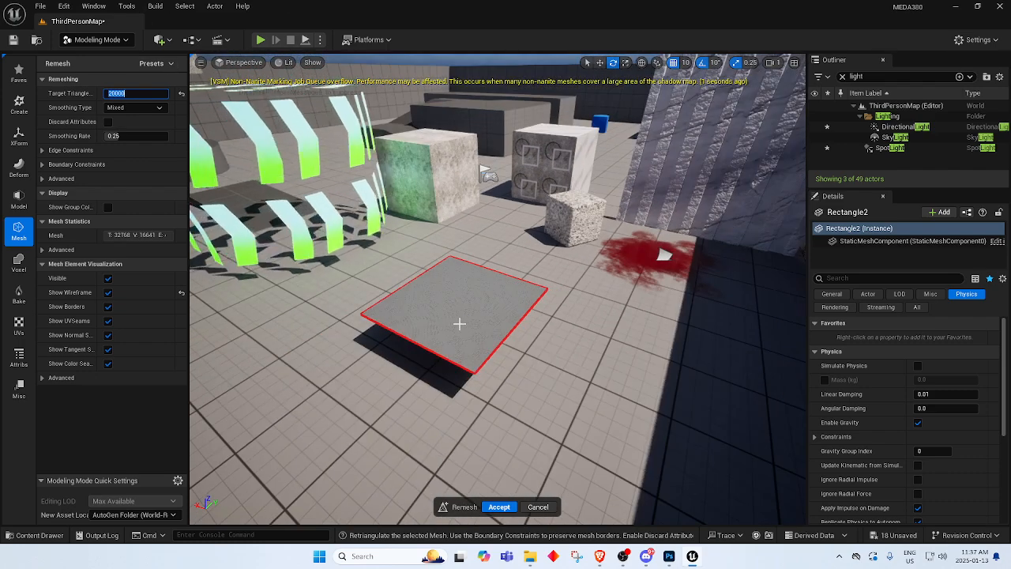
{"action": "scroll", "coordinate": [451, 333], "scroll_direction": "up", "scroll_amount": 3}
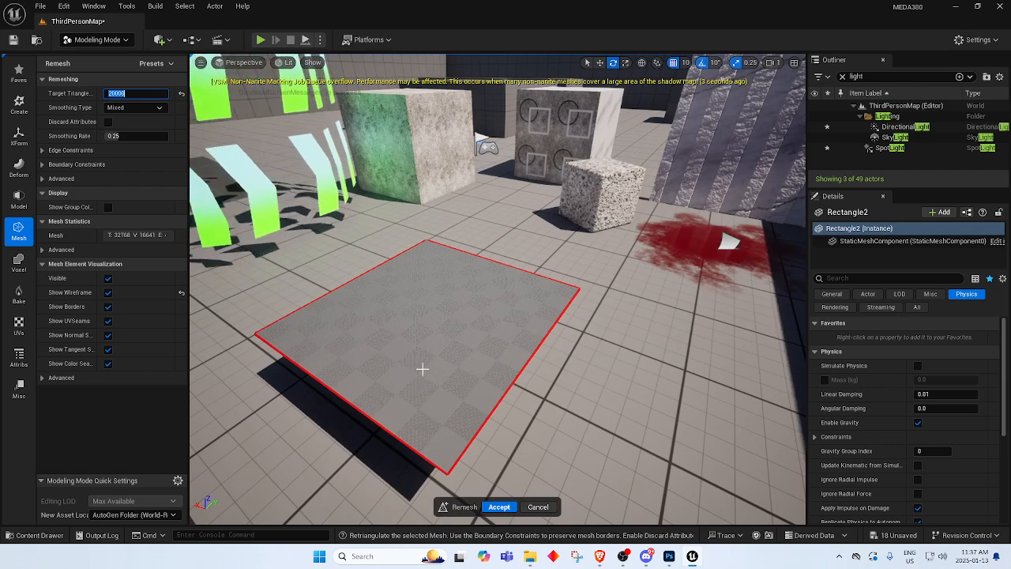
{"action": "left_click", "coordinate": [499, 507]}
{"action": "scroll", "coordinate": [435, 403], "scroll_direction": "up", "scroll_amount": 2}
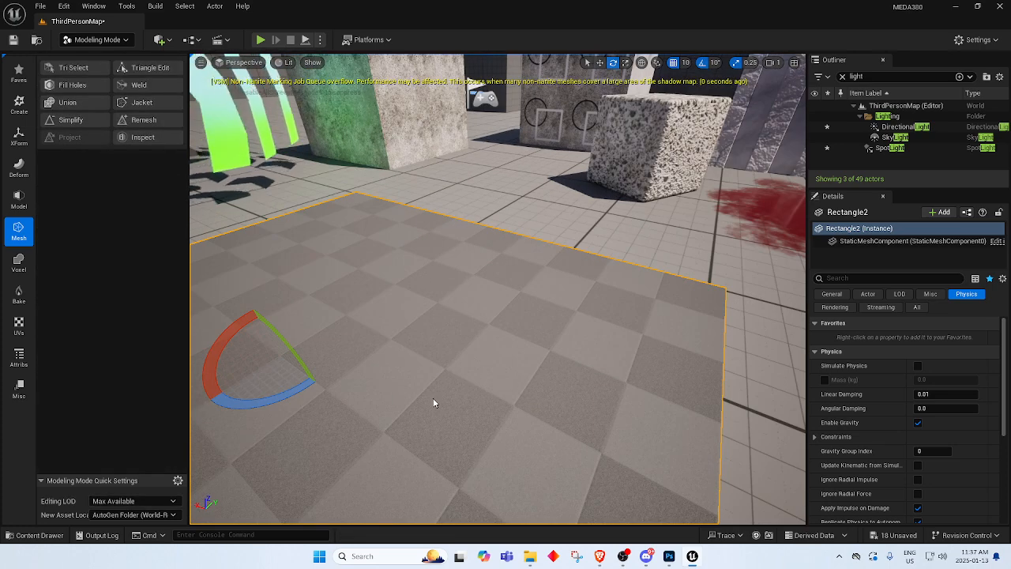
{"action": "scroll", "coordinate": [434, 403], "scroll_direction": "down", "scroll_amount": 1}
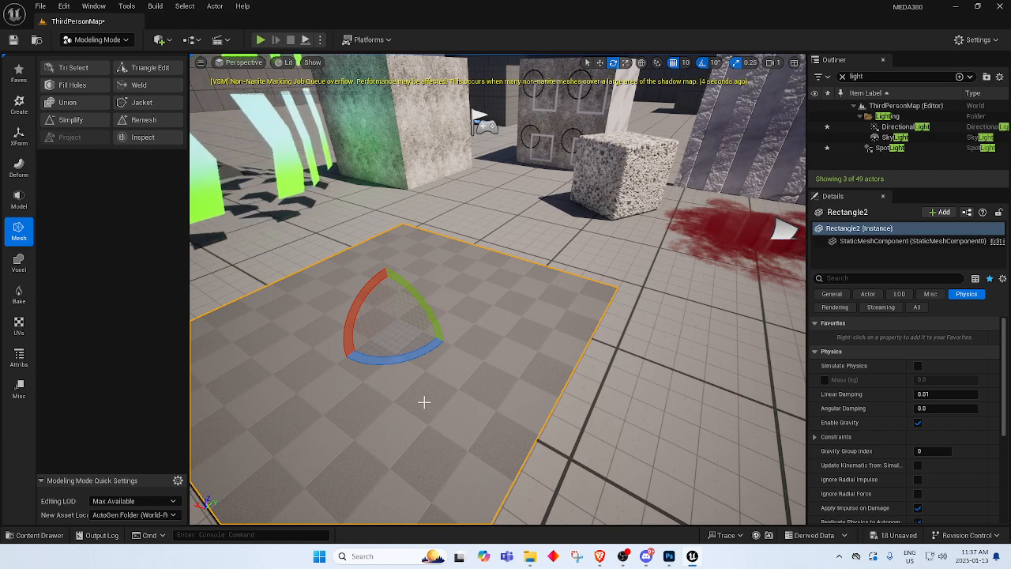
Start the Displace deformation on the remeshed rectangle and set the displacement type to Texture2D Map.
{"action": "left_click", "coordinate": [19, 260]}
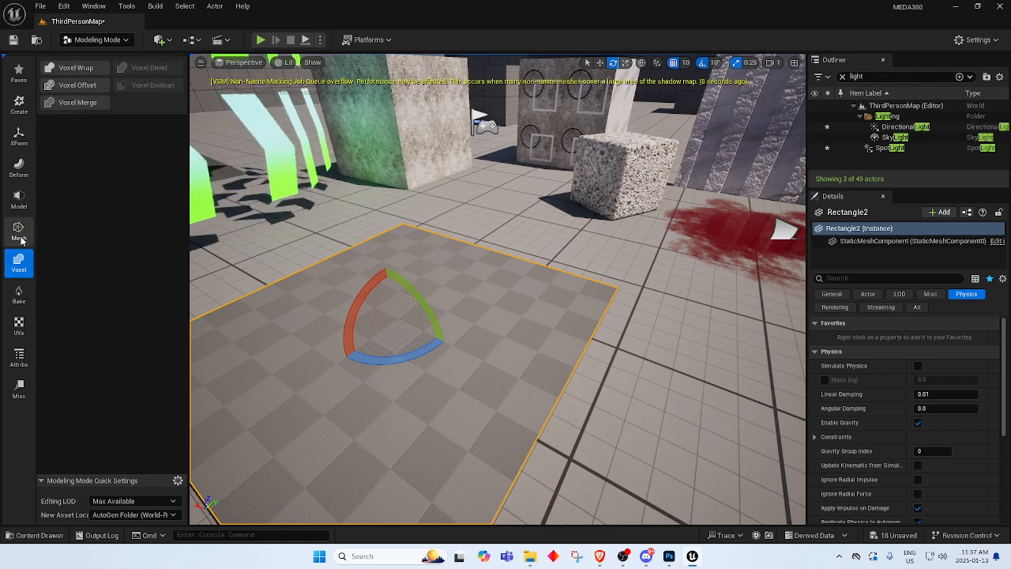
{"action": "left_click", "coordinate": [19, 199]}
{"action": "left_click", "coordinate": [18, 166]}
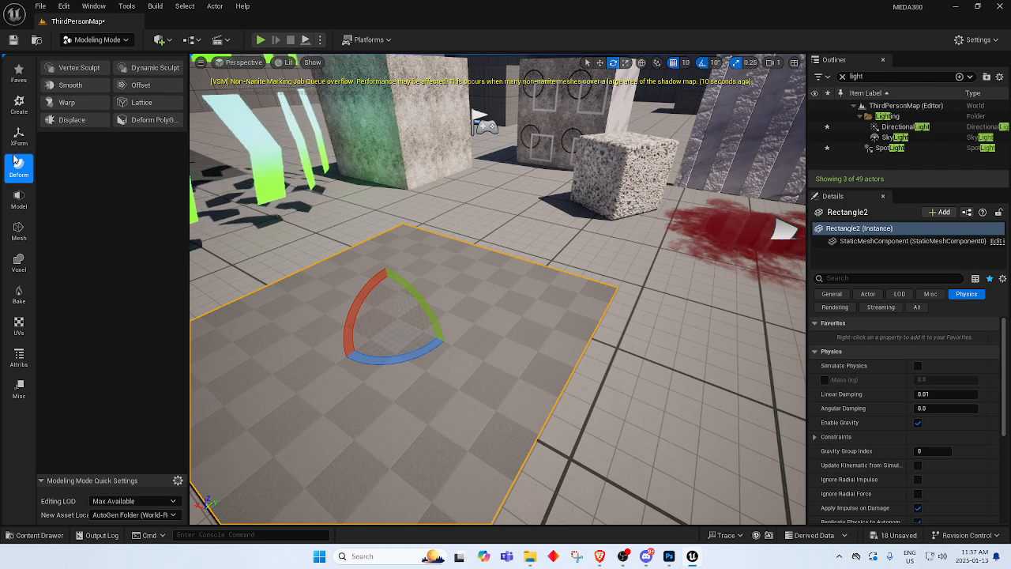
{"action": "left_click", "coordinate": [71, 120]}
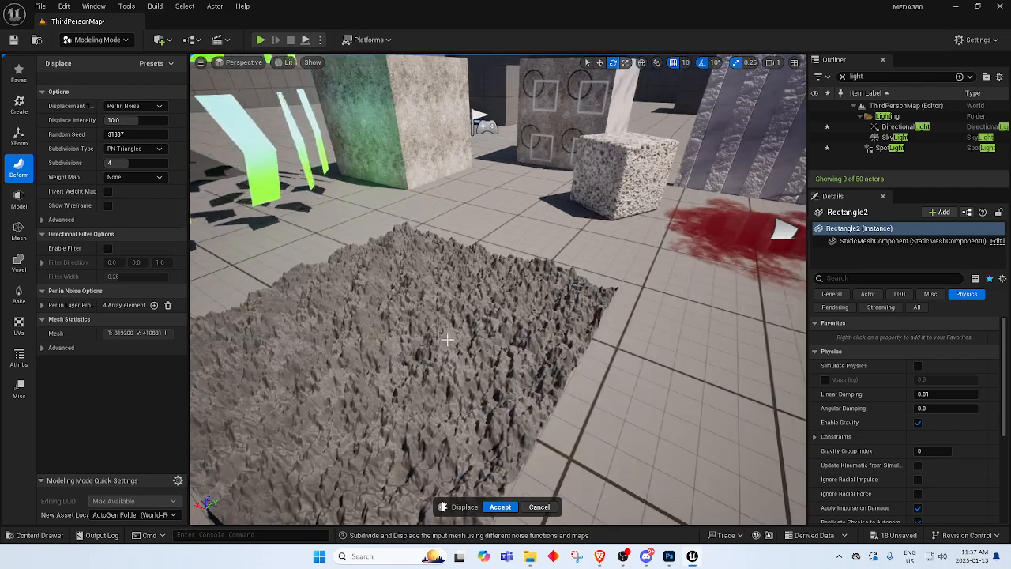
{"action": "right_click_drag", "start_coordinate": [445, 336], "coordinate": [391, 192]}
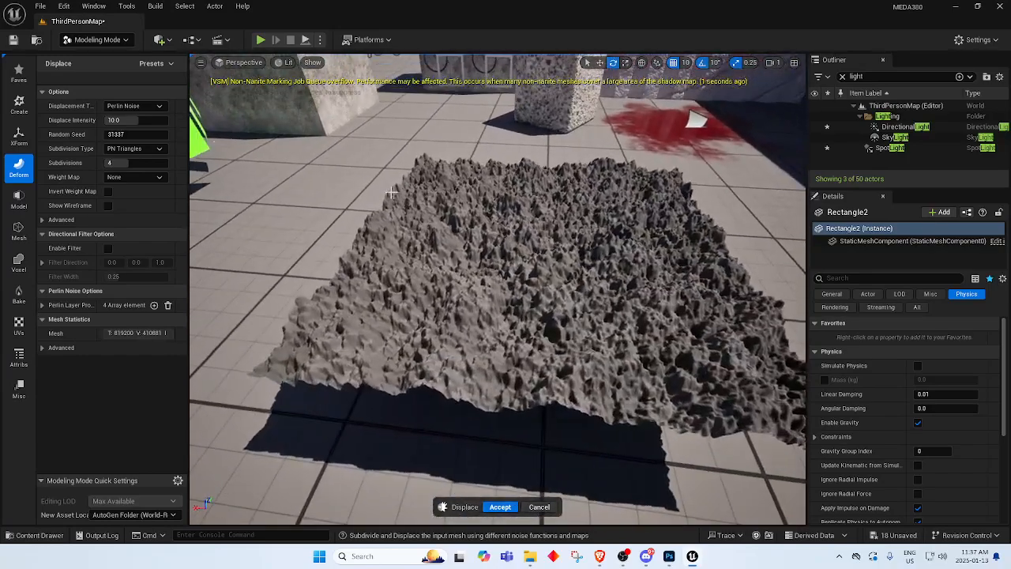
{"action": "left_click", "coordinate": [147, 106]}
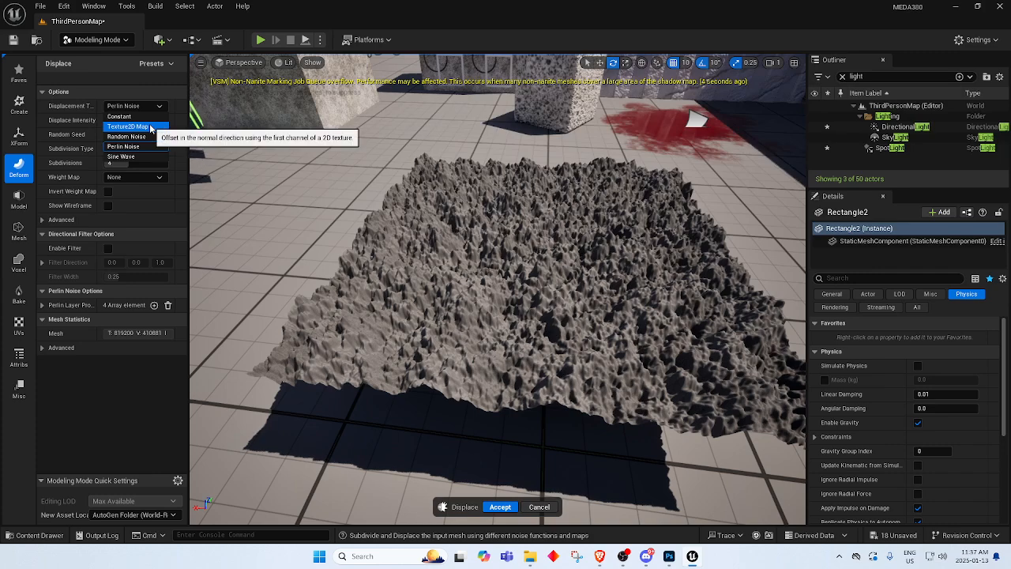
{"action": "left_click", "coordinate": [150, 127]}
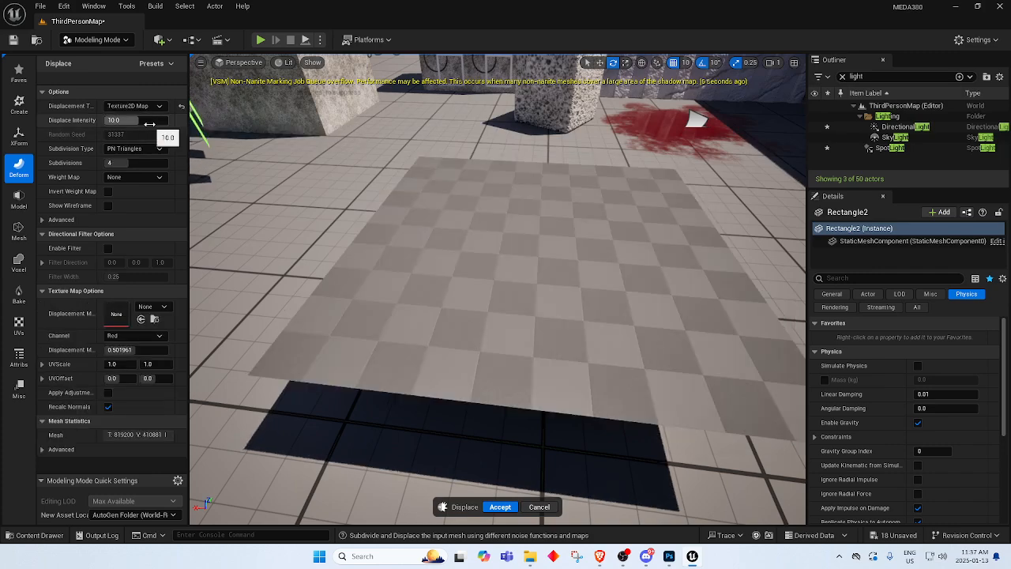
Search the texture assets for T_granite and assign T_Granite_H as the rectangle's displacement map.
{"action": "right_click_drag", "start_coordinate": [499, 270], "coordinate": [506, 240]}
{"action": "mouse_move", "coordinate": [365, 270]}
{"action": "right_mouse_down"}
{"action": "mouse_move", "coordinate": [380, 320]}
{"action": "mouse_move", "coordinate": [364, 270]}
{"action": "right_mouse_up"}
{"action": "right_click_drag", "start_coordinate": [427, 328], "coordinate": [433, 346]}
{"action": "left_click", "coordinate": [162, 307]}
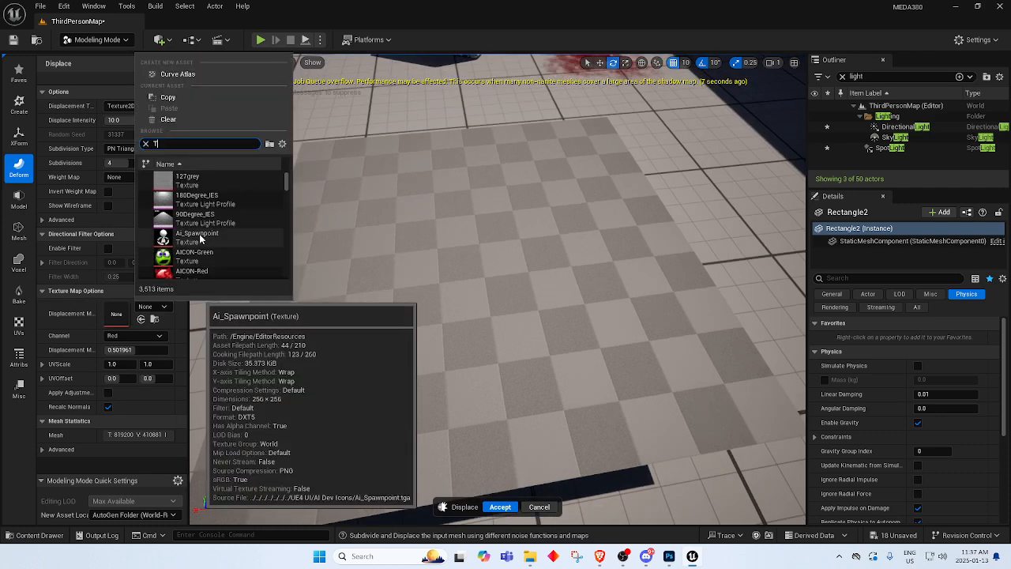
{"action": "type", "text": "T_granite"}
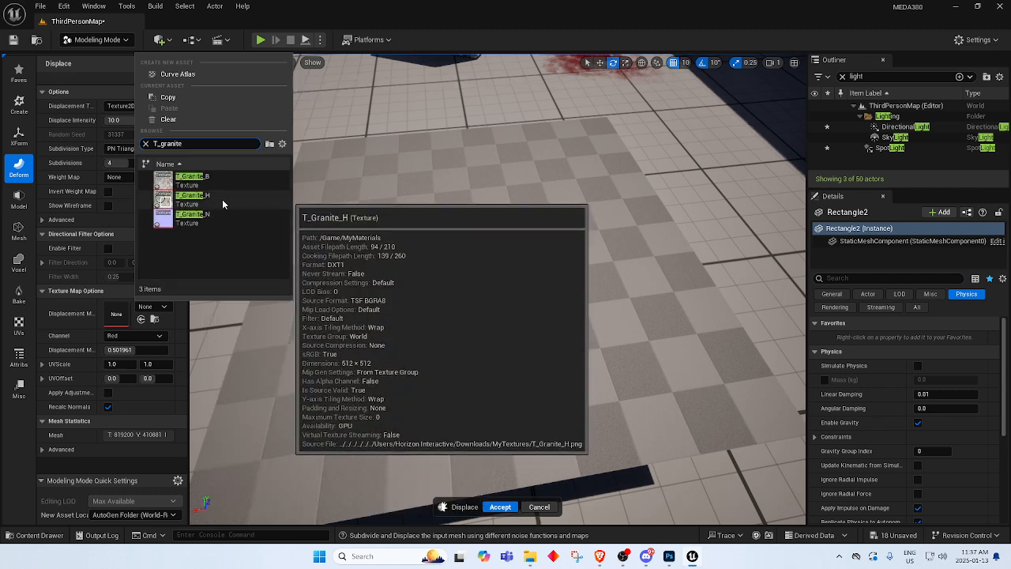
{"action": "left_click", "coordinate": [222, 199]}
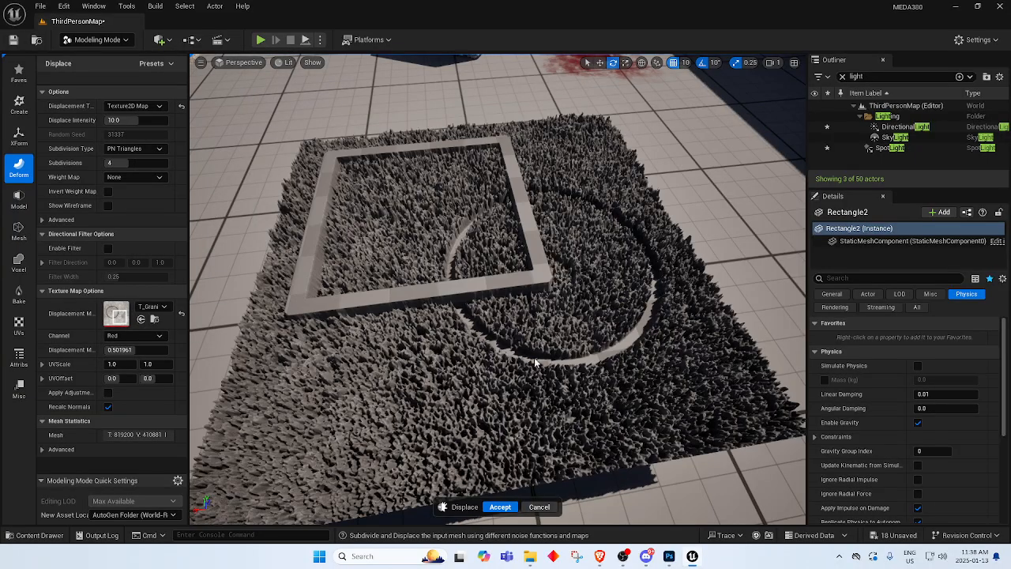
Inspect the displaced relief of the square frame and circle up close and from several angles.
{"action": "right_click_drag", "start_coordinate": [535, 362], "coordinate": [513, 342]}
{"action": "key", "text": "w"}
{"action": "key", "text": "s"}
{"action": "key", "text": "w"}
{"action": "key", "text": "s"}
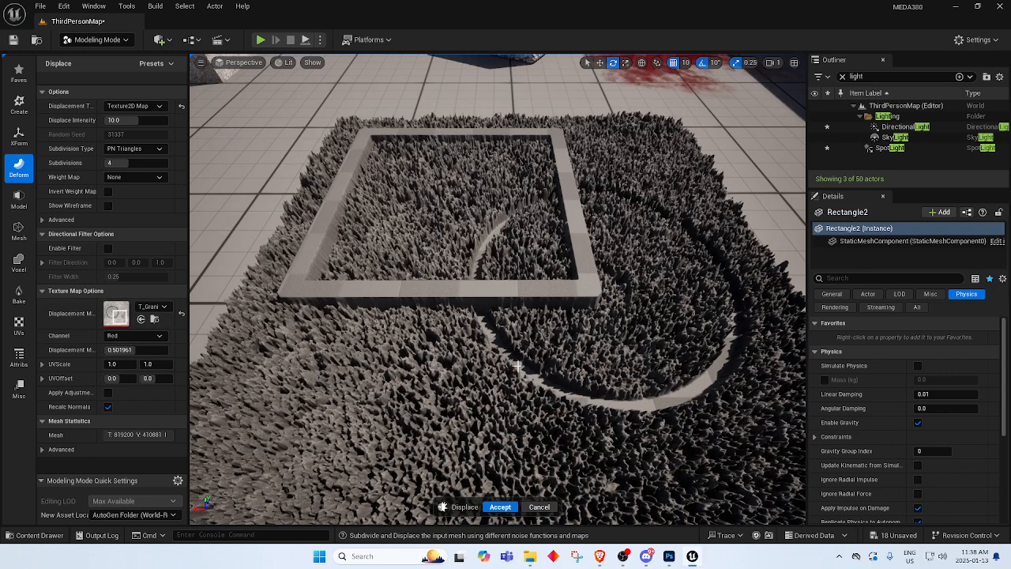
{"action": "right_click_drag", "start_coordinate": [518, 366], "coordinate": [427, 241]}
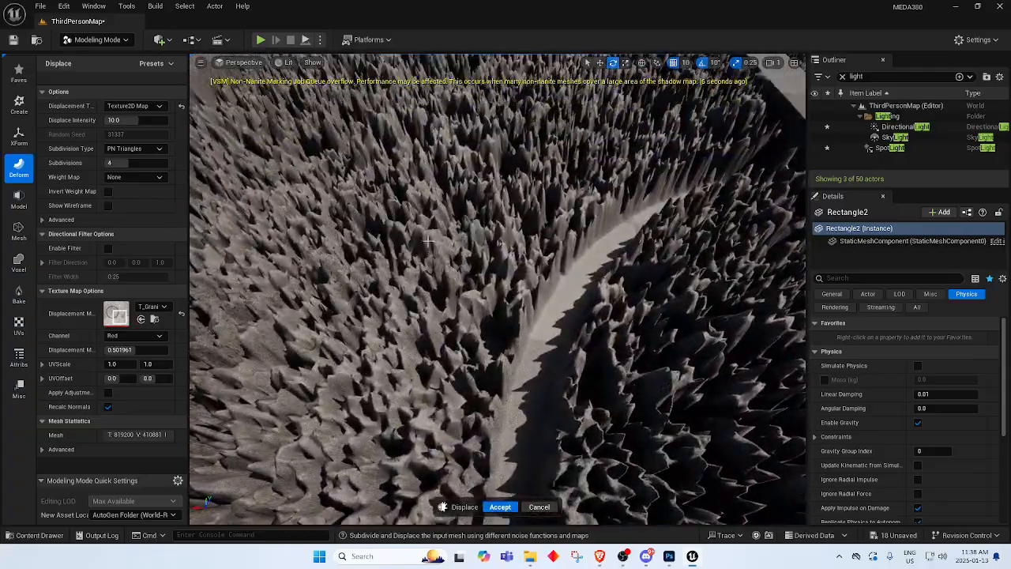
{"action": "right_click_drag", "start_coordinate": [464, 309], "coordinate": [480, 263]}
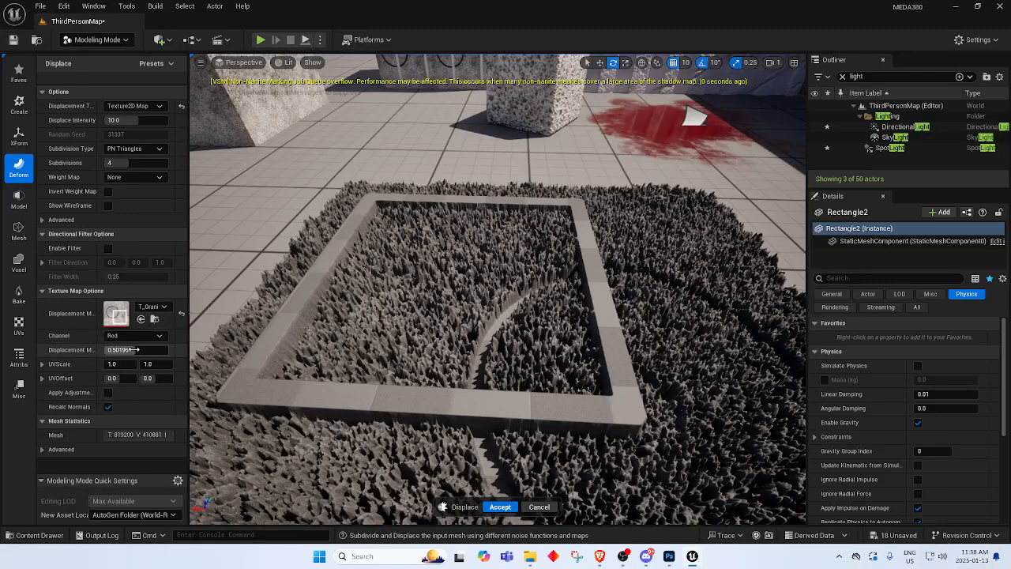
Set the displacement map base value to 0.161964, then clear the displacement map and reassign T_Granite_H.
{"action": "mouse_move", "coordinate": [134, 349]}
{"action": "left_mouse_down"}
{"action": "mouse_move", "coordinate": [109, 350]}
{"action": "mouse_move", "coordinate": [128, 350]}
{"action": "left_mouse_up"}
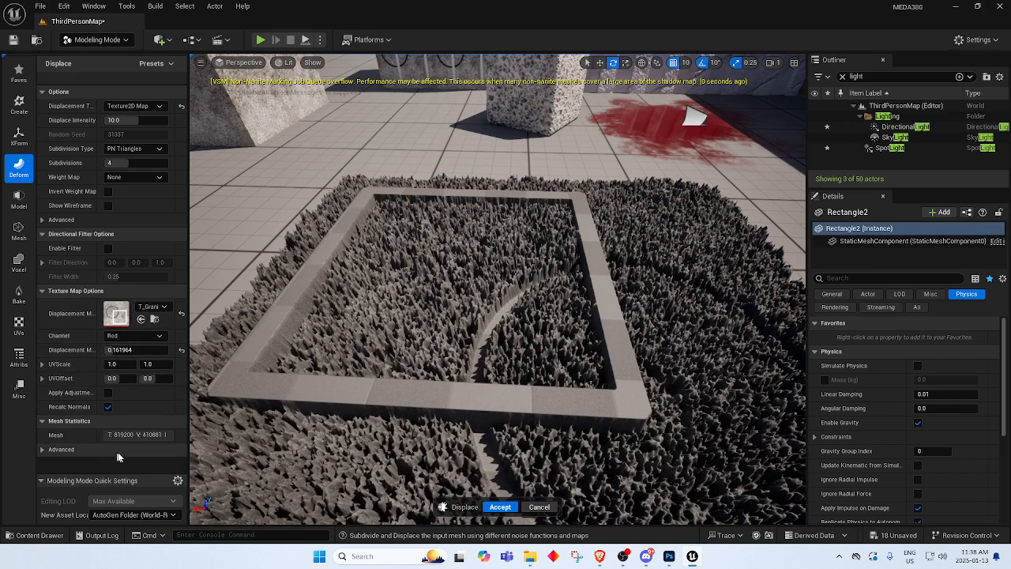
{"action": "left_click", "coordinate": [181, 316]}
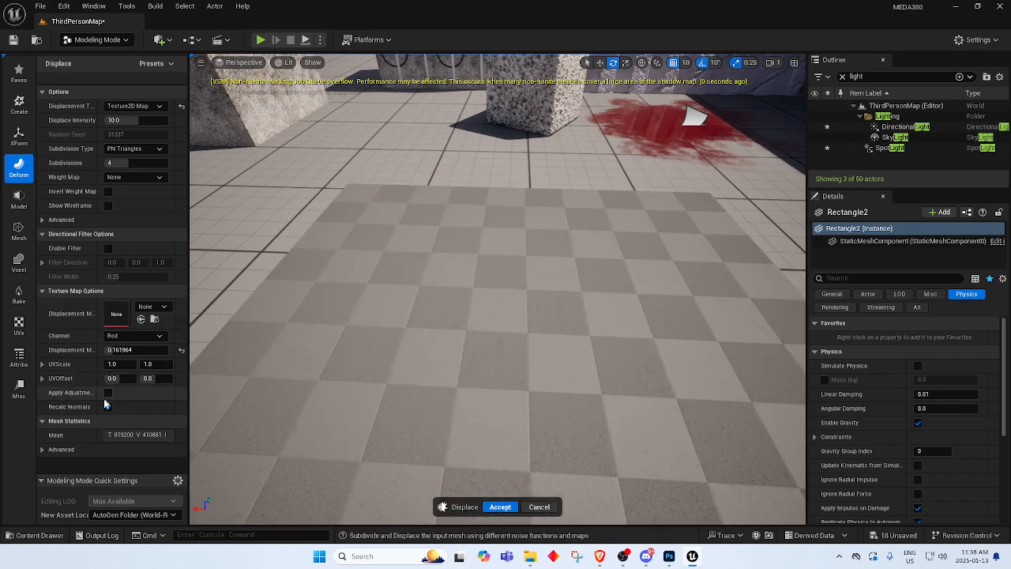
{"action": "left_click", "coordinate": [125, 324]}
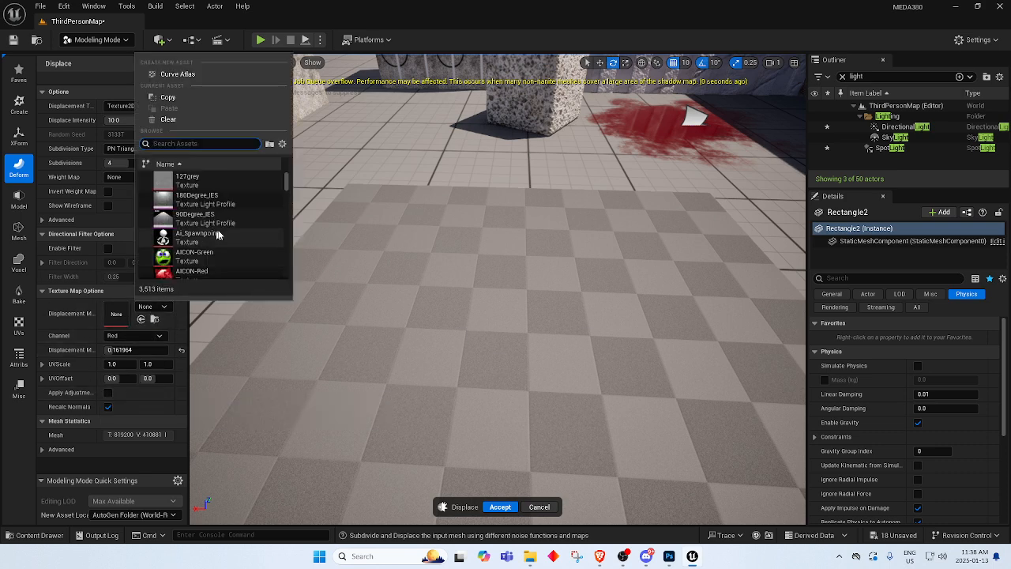
{"action": "scroll", "coordinate": [191, 229], "scroll_direction": "down", "scroll_amount": 3}
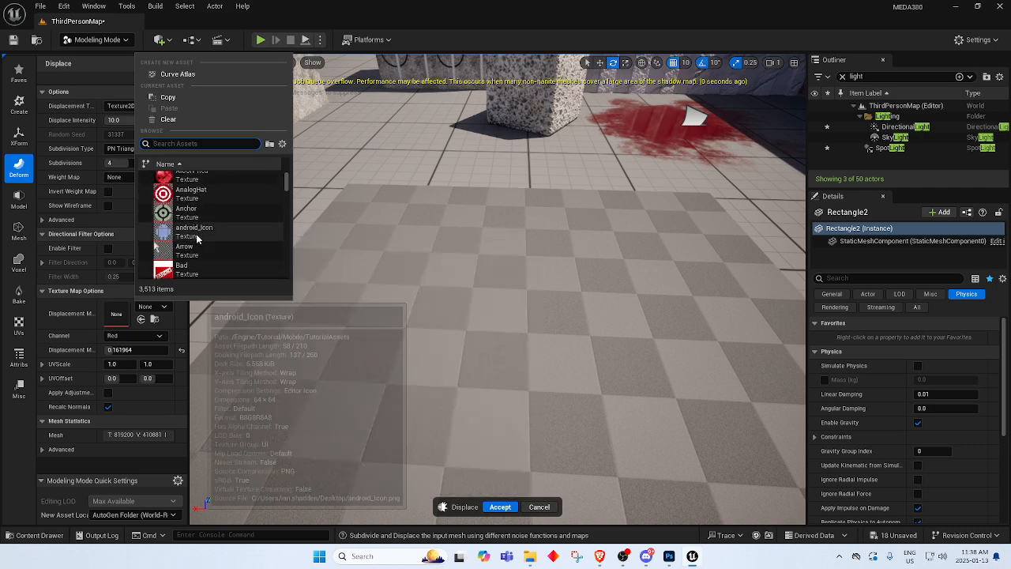
{"action": "type", "text": "granite"}
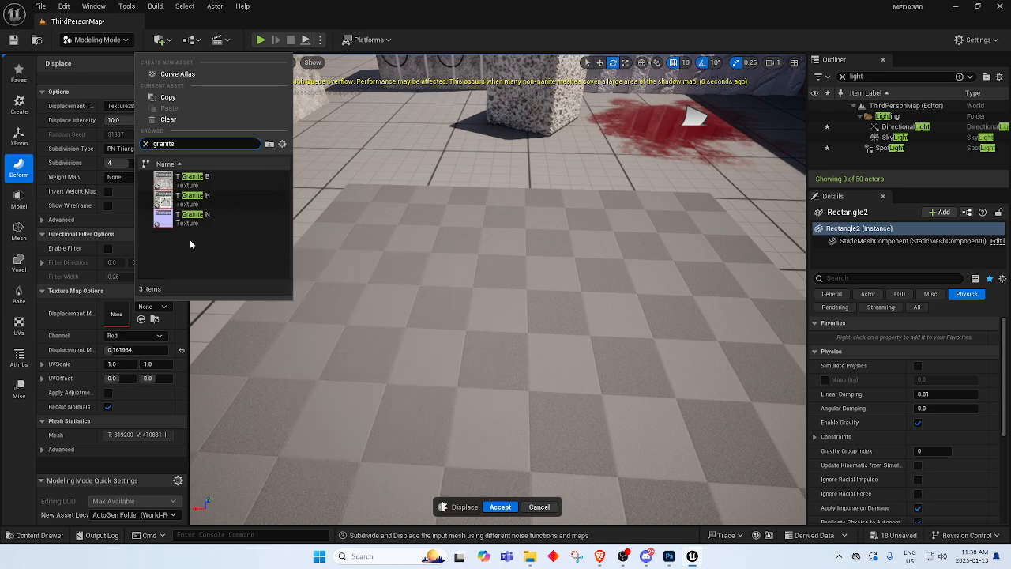
{"action": "left_click", "coordinate": [238, 196]}
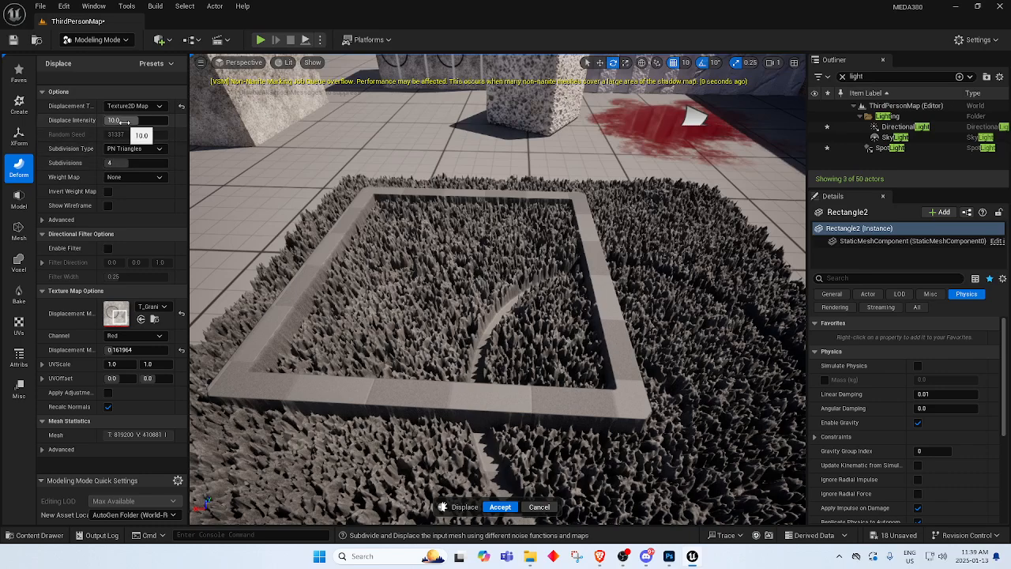
Reduce the displace intensity to 1.0, check the relief and accept the displacement.
{"action": "left_click_drag", "start_coordinate": [132, 121], "coordinate": [129, 119]}
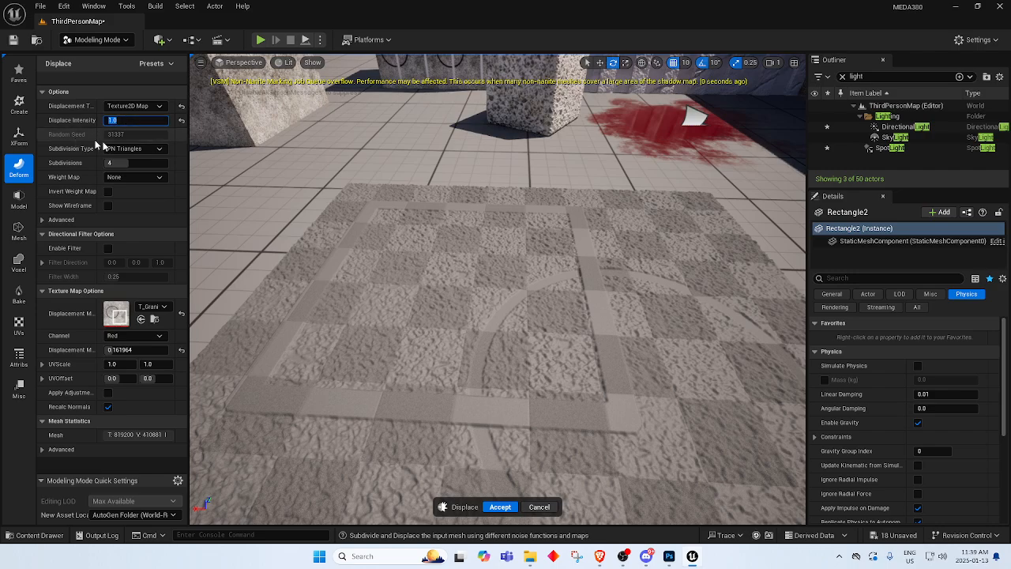
{"action": "right_click_drag", "start_coordinate": [379, 252], "coordinate": [410, 356]}
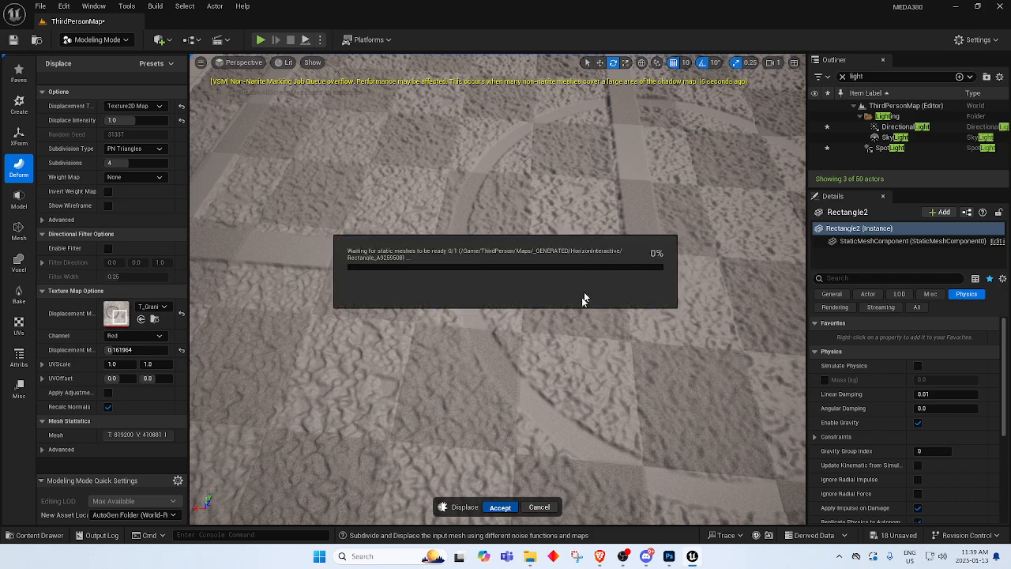
{"action": "mouse_move", "coordinate": [637, 317]}
{"action": "right_mouse_down"}
{"action": "mouse_move", "coordinate": [633, 301]}
{"action": "mouse_move", "coordinate": [633, 313]}
{"action": "right_mouse_up"}
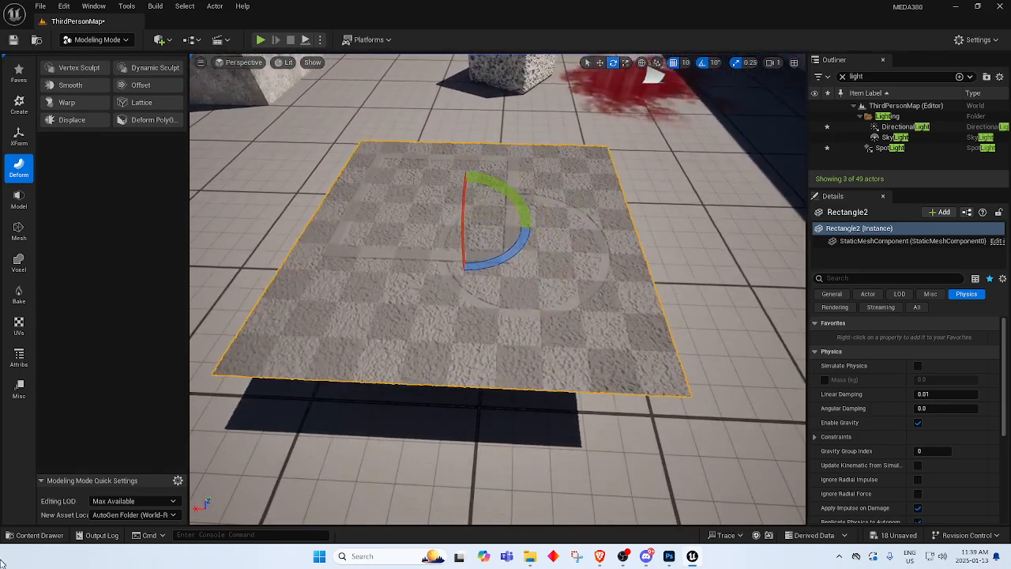
Apply the M_NewGranite material to the displaced rectangle, deselect it and examine the surface up close.
{"action": "left_click", "coordinate": [44, 535]}
{"action": "left_click_drag", "start_coordinate": [263, 445], "coordinate": [362, 313]}
{"action": "left_click", "coordinate": [442, 474]}
{"action": "right_click_drag", "start_coordinate": [443, 474], "coordinate": [399, 470]}
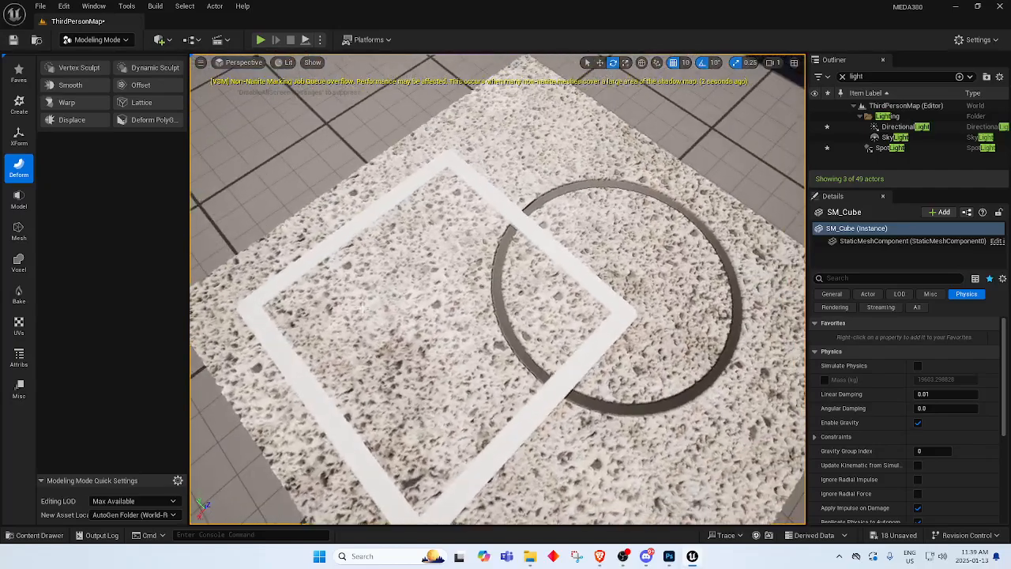
Undo the granite material on the floor rectangle to examine its bare displaced relief, and redo the material assignment.
{"action": "left_click", "coordinate": [351, 315]}
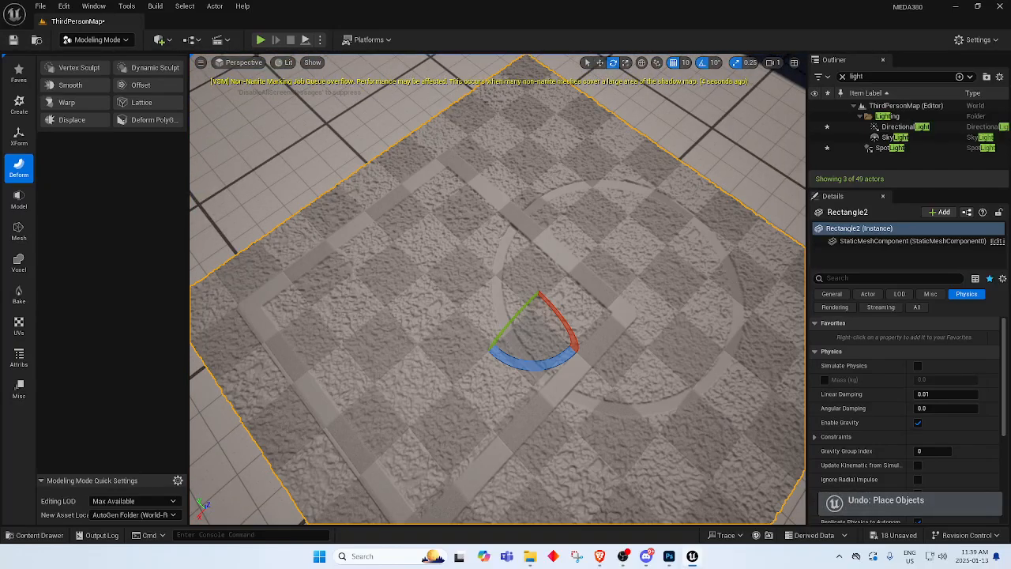
{"action": "right_click_drag", "start_coordinate": [352, 314], "coordinate": [351, 304]}
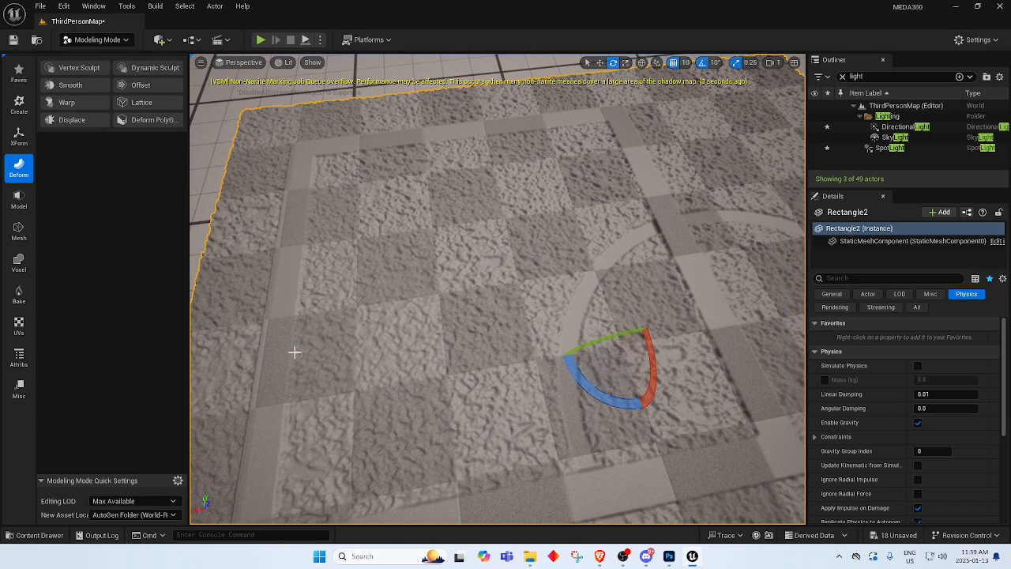
{"action": "key", "text": "ctrl+y"}
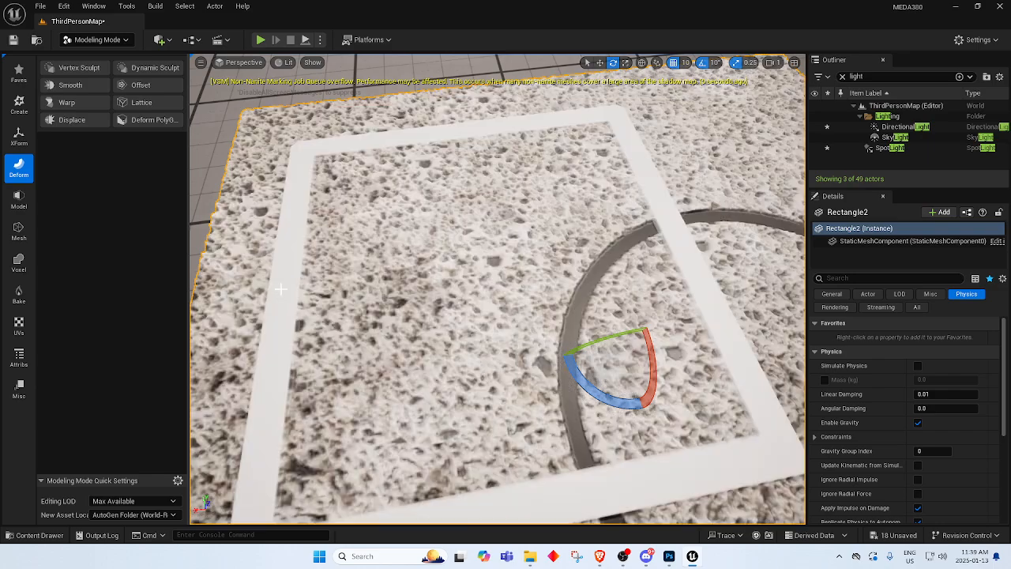
Select the upright striped marble rectangle by the wall and examine its displaced surface up close.
{"action": "right_click_drag", "start_coordinate": [417, 328], "coordinate": [505, 355]}
{"action": "right_click_drag", "start_coordinate": [426, 310], "coordinate": [518, 227]}
{"action": "left_click", "coordinate": [634, 475]}
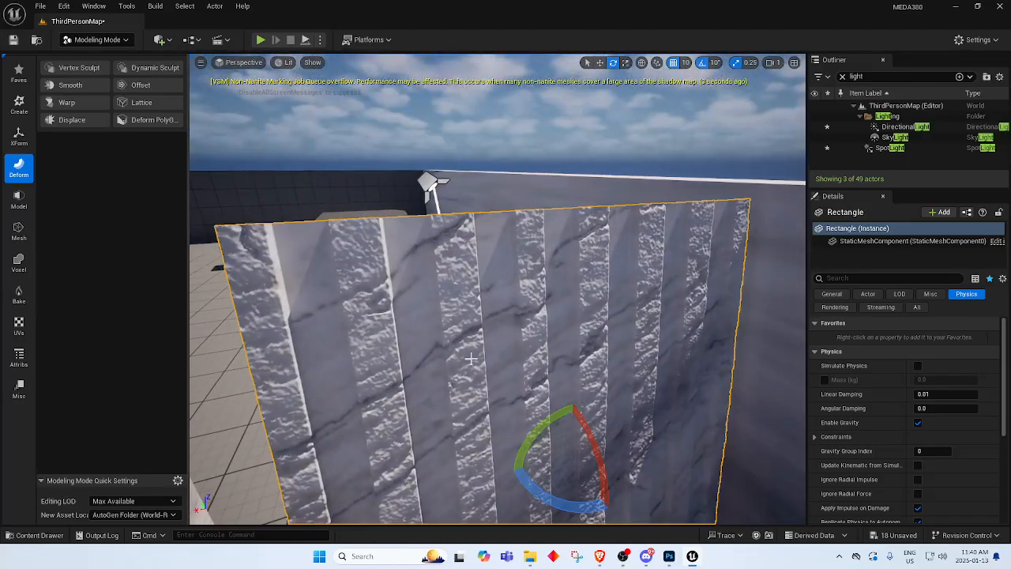
{"action": "right_click_drag", "start_coordinate": [635, 475], "coordinate": [642, 514]}
{"action": "right_click_drag", "start_coordinate": [517, 356], "coordinate": [469, 354]}
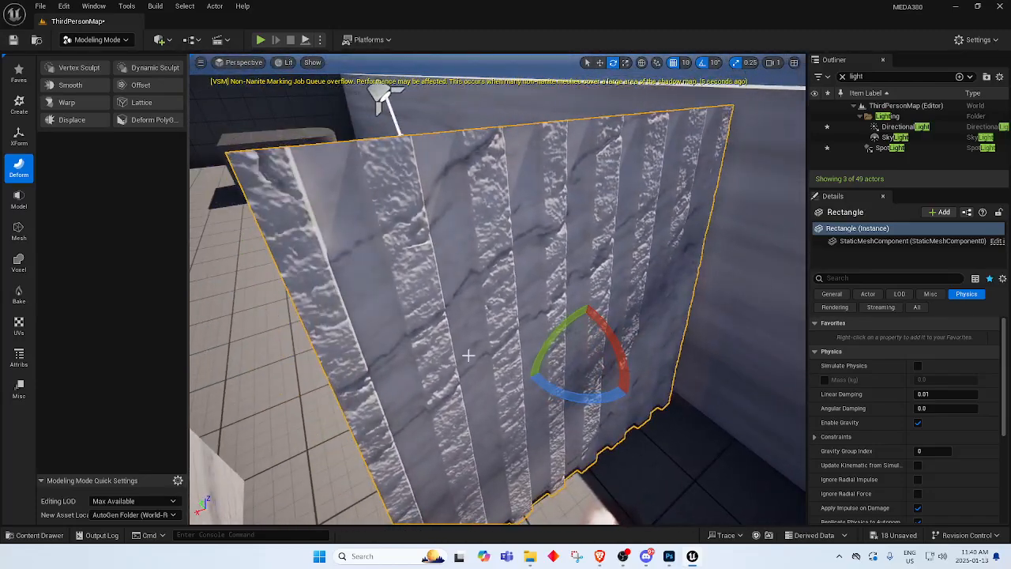
Open the My_Mask2 texture from the Content folder, examine its striped pattern and return to the level.
{"action": "left_click", "coordinate": [49, 535]}
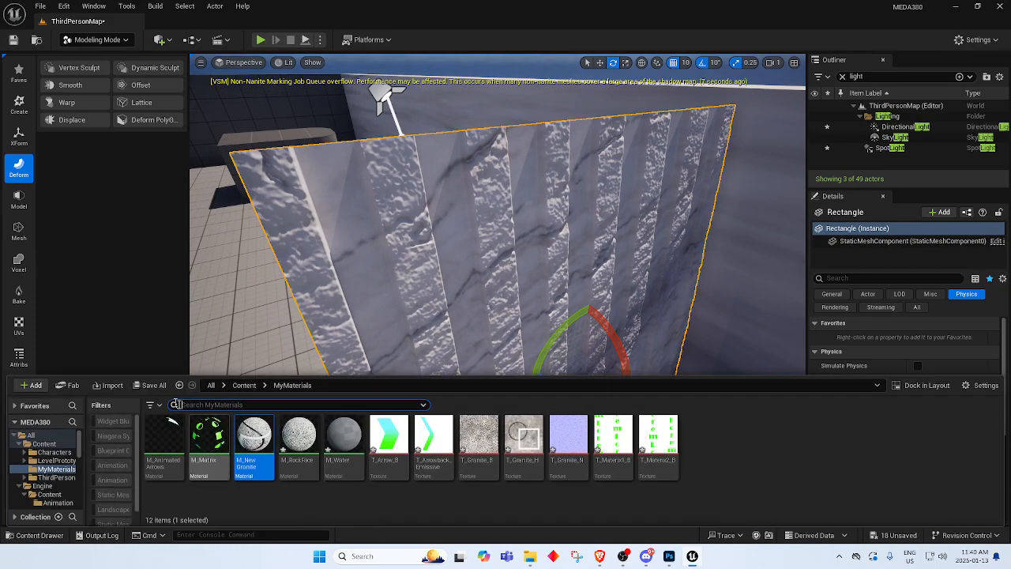
{"action": "left_click", "coordinate": [45, 444]}
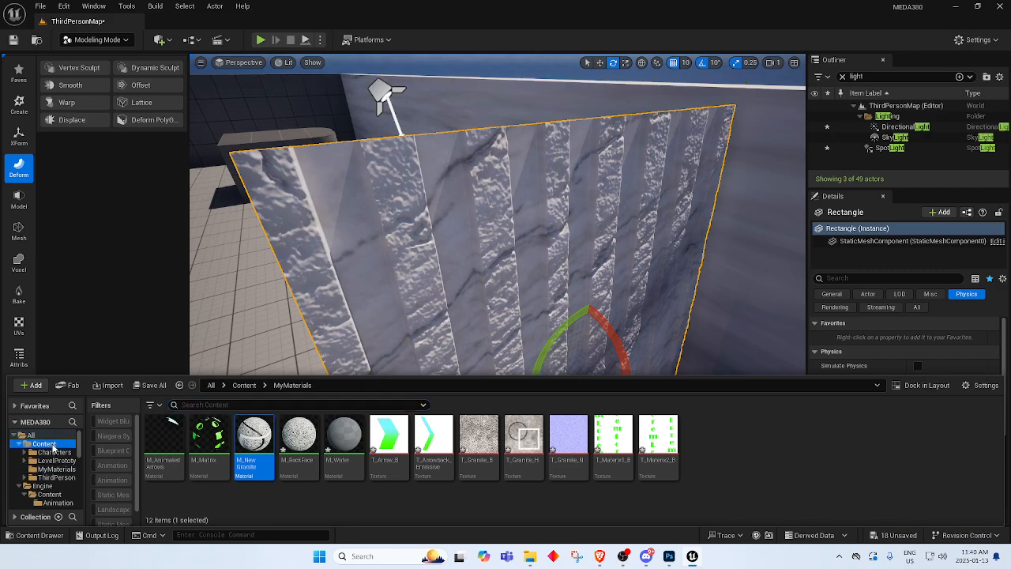
{"action": "double_click", "coordinate": [565, 439]}
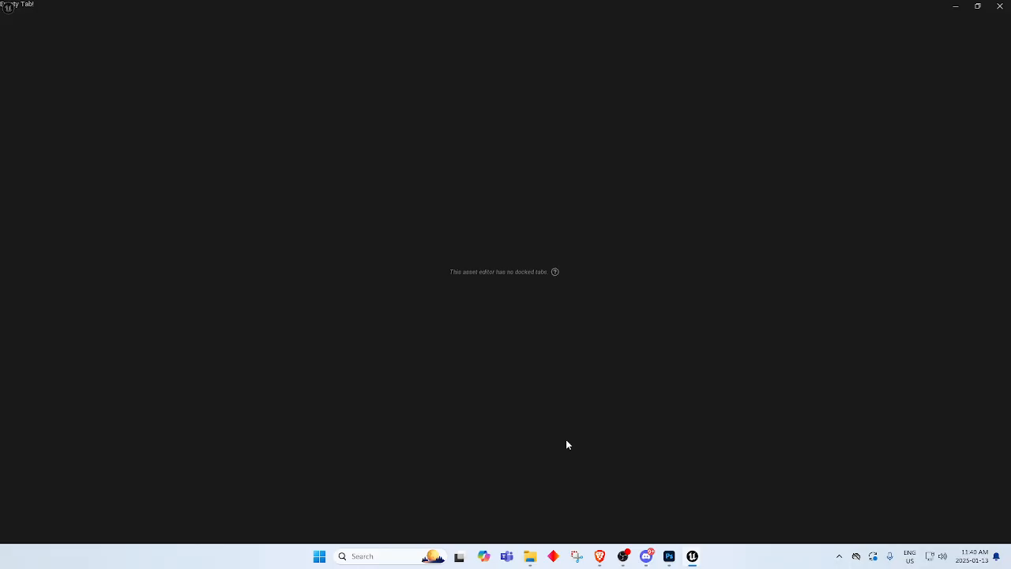
{"action": "scroll", "coordinate": [443, 390], "scroll_direction": "up", "scroll_amount": 5}
{"action": "scroll", "coordinate": [393, 264], "scroll_direction": "down", "scroll_amount": 2}
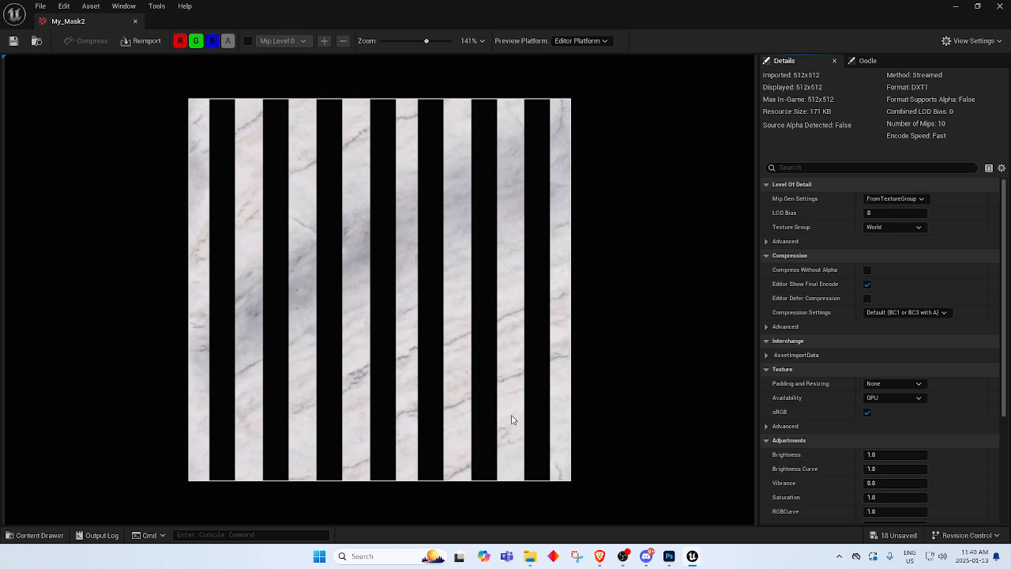
{"action": "left_click", "coordinate": [954, 9]}
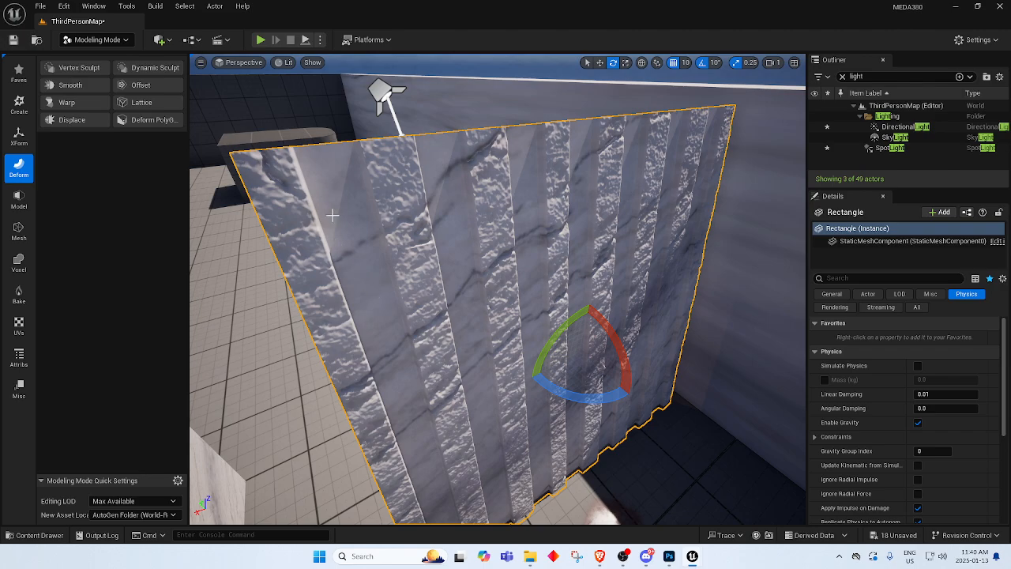
Examine the raised and recessed stripes of the upright marble rectangle from the side, above and farther away.
{"action": "right_click_drag", "start_coordinate": [333, 214], "coordinate": [411, 257]}
{"action": "key", "text": "s"}
{"action": "key", "text": "w"}
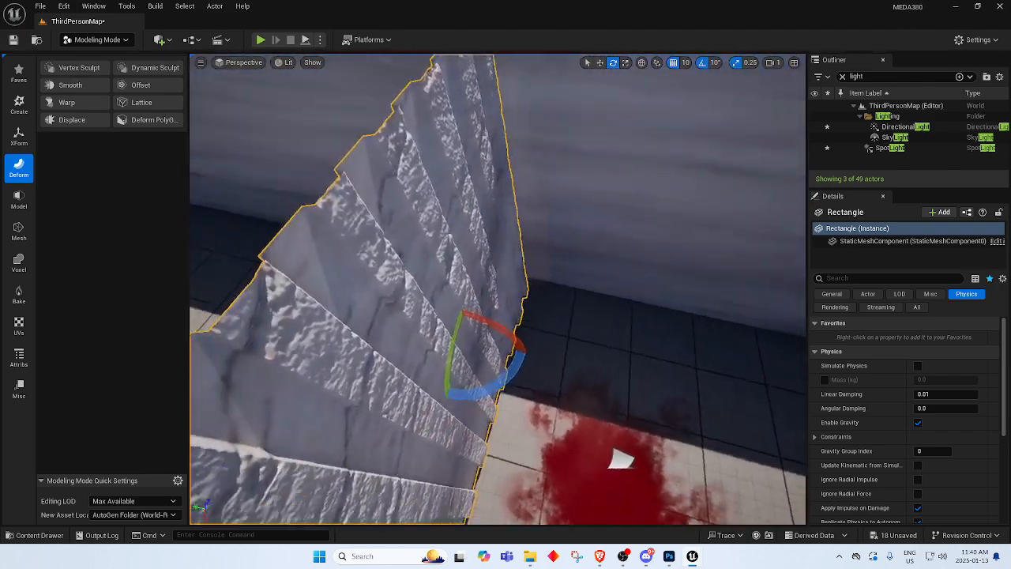
{"action": "key", "text": "d"}
{"action": "mouse_move", "coordinate": [443, 366]}
{"action": "right_mouse_down"}
{"action": "mouse_move", "coordinate": [407, 360]}
{"action": "mouse_move", "coordinate": [443, 365]}
{"action": "right_mouse_up"}
{"action": "key", "text": "a"}
{"action": "key", "text": "s"}
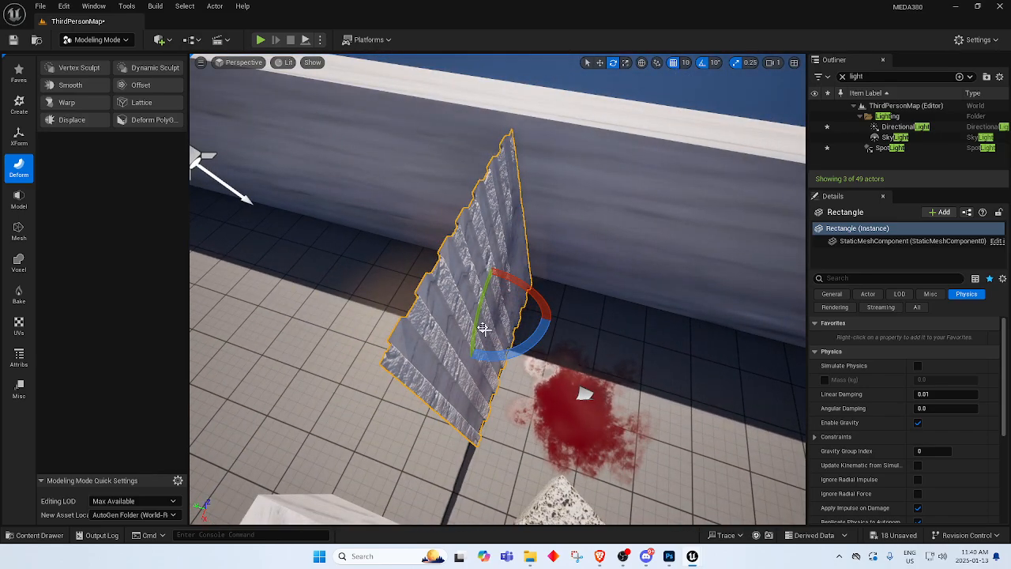
{"action": "right_click_drag", "start_coordinate": [483, 328], "coordinate": [490, 395]}
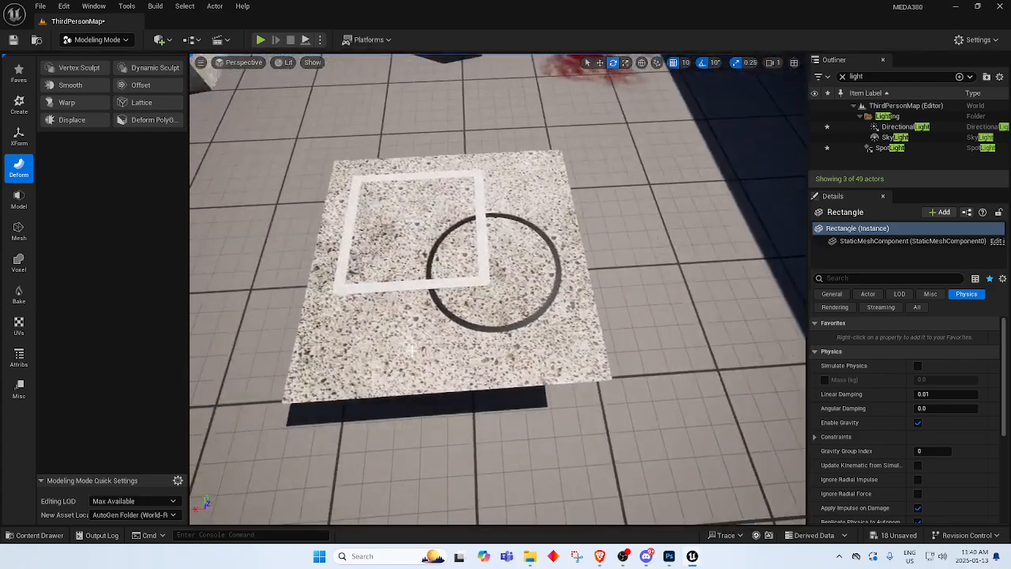
Apply the My_Marble_Mat material to the displaced granite rectangle on the floor and check its relief up close.
{"action": "left_click", "coordinate": [414, 357]}
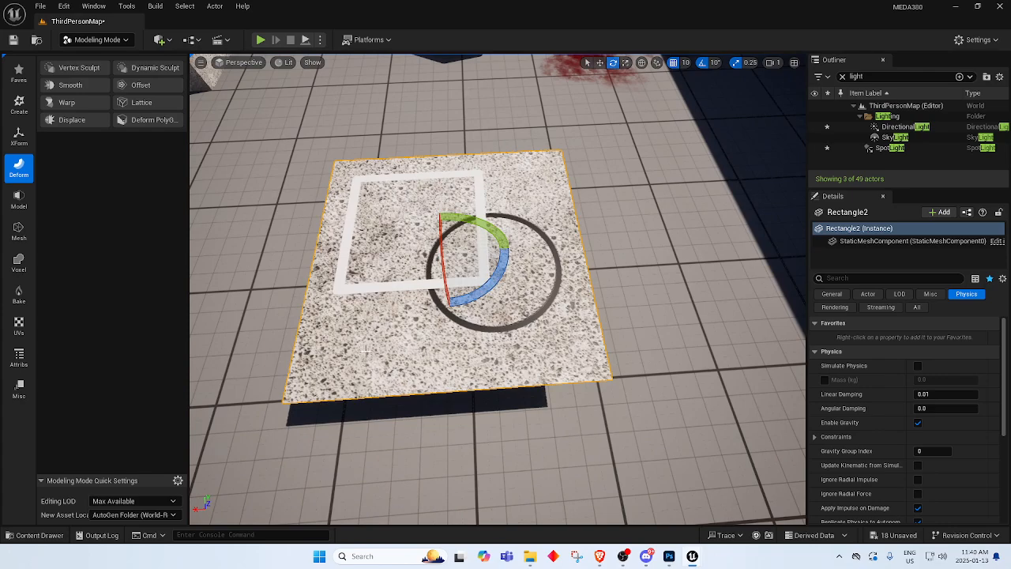
{"action": "left_click", "coordinate": [31, 535]}
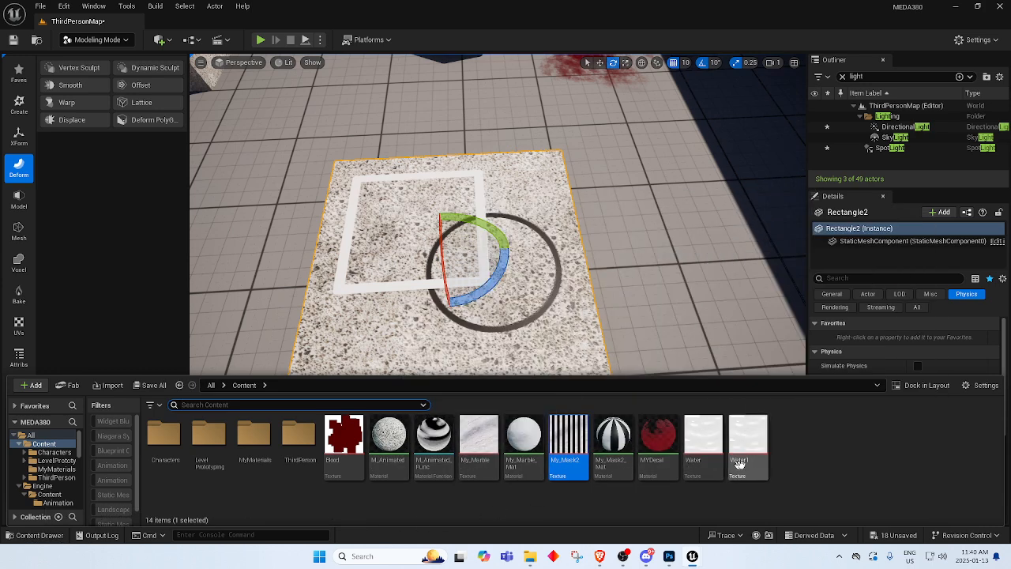
{"action": "left_click_drag", "start_coordinate": [524, 450], "coordinate": [525, 304]}
{"action": "right_click_drag", "start_coordinate": [526, 305], "coordinate": [521, 344]}
{"action": "key", "text": "w"}
{"action": "key", "text": "s"}
{"action": "key", "text": "w"}
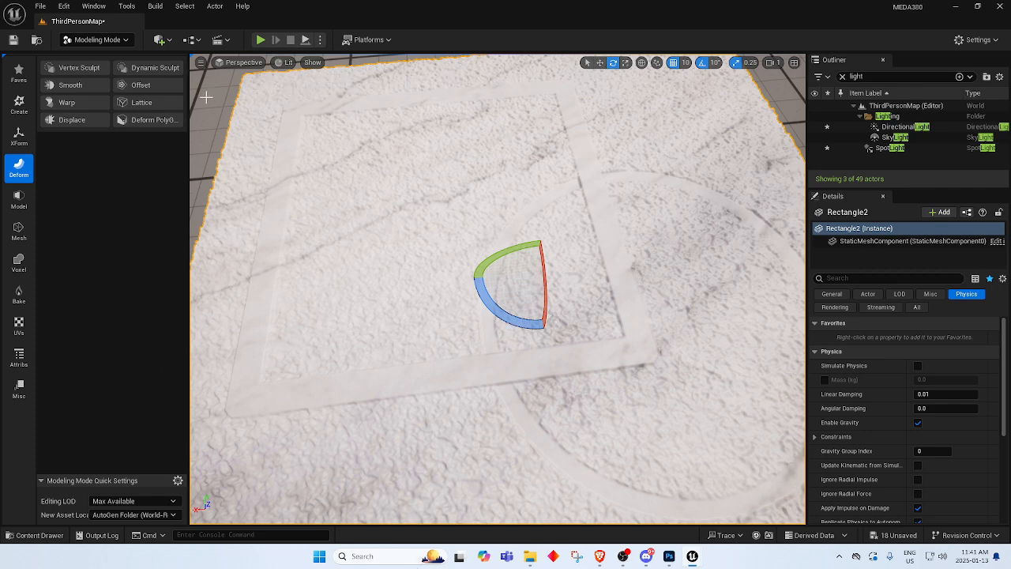
Open Quixel Bridge, decline the Node.js network access request and go on to the Fab website.
{"action": "left_click", "coordinate": [161, 39]}
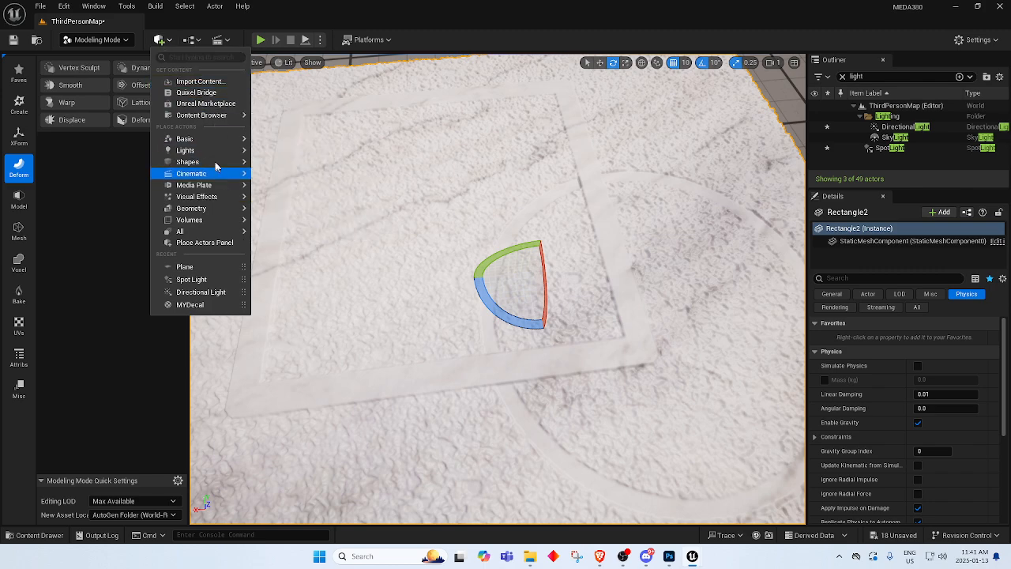
{"action": "left_click", "coordinate": [213, 94]}
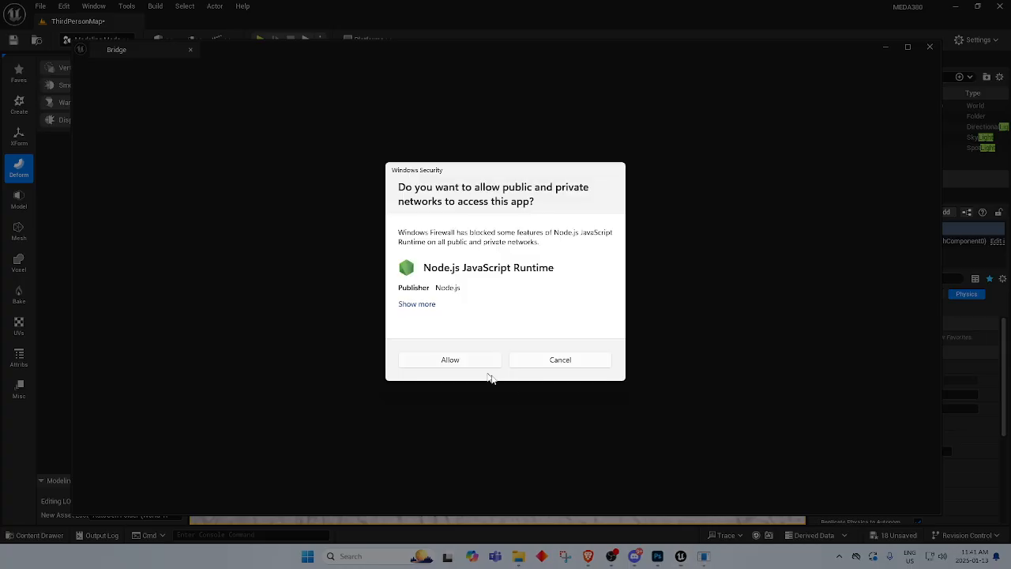
{"action": "left_click", "coordinate": [560, 361]}
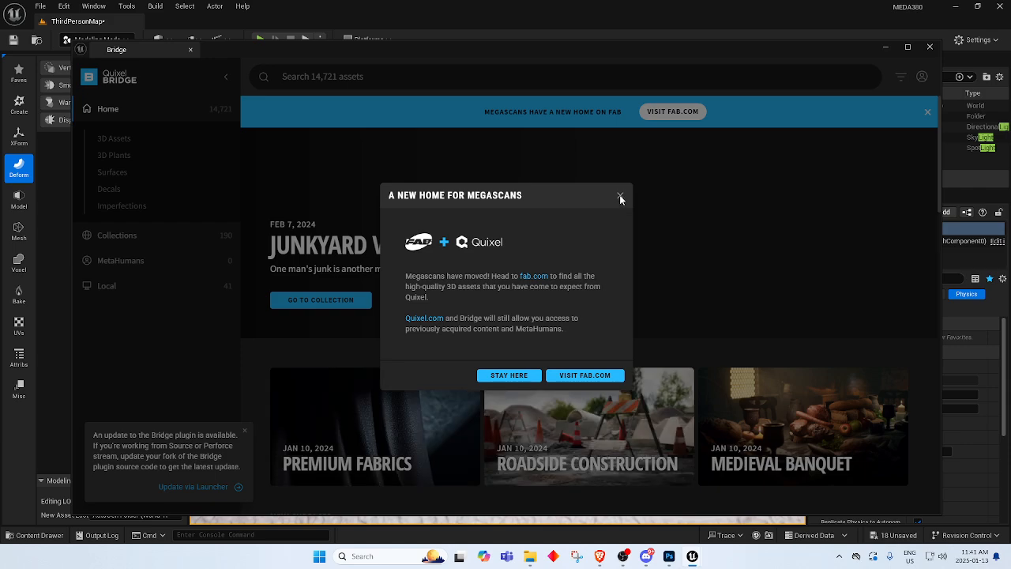
{"action": "left_click", "coordinate": [558, 376]}
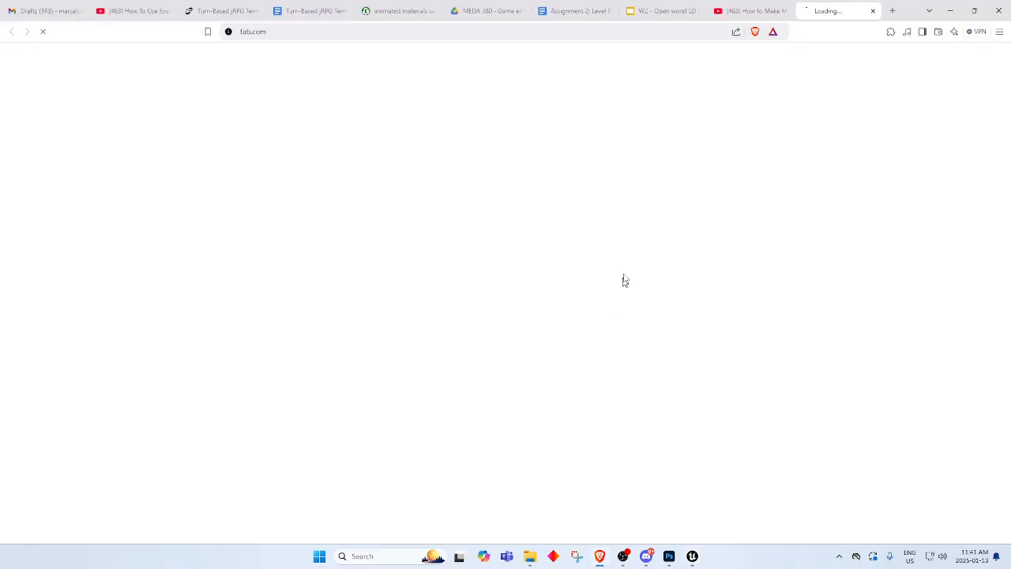
Search Fab for "ROCKS" and limit the results to 2D Assets.
{"action": "left_click", "coordinate": [419, 63]}
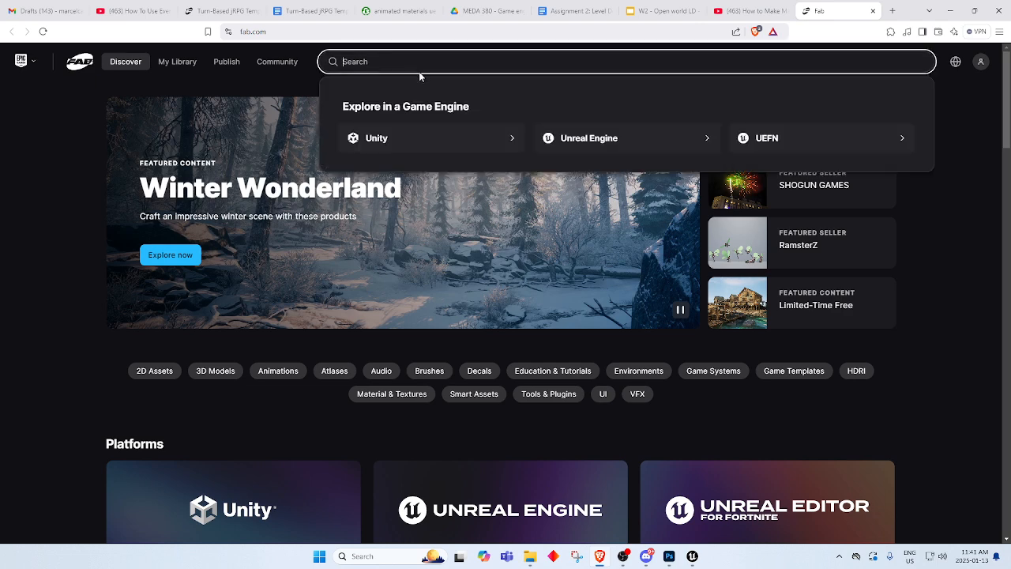
{"action": "type", "text": "ROCKS"}
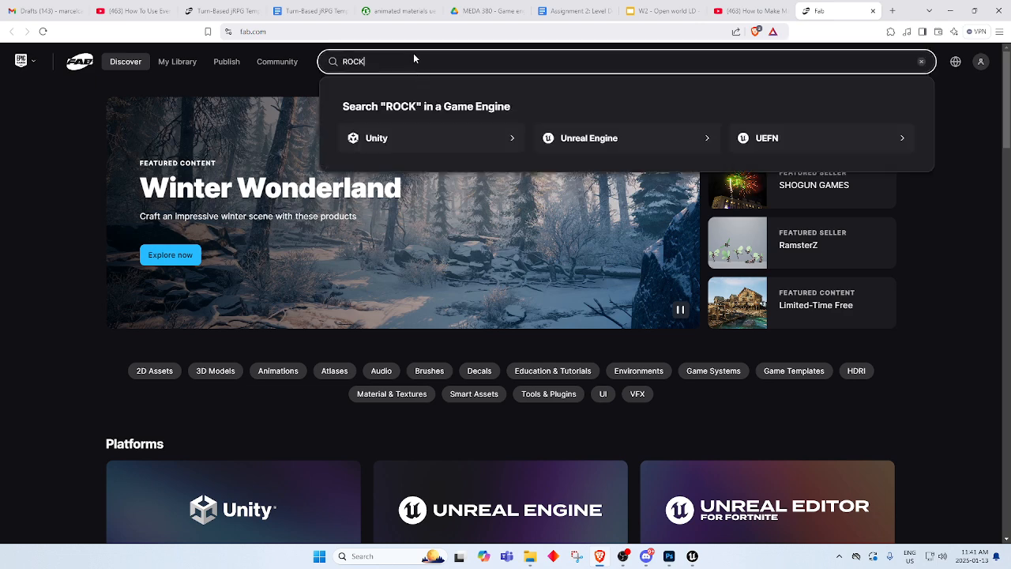
{"action": "key", "text": "Return"}
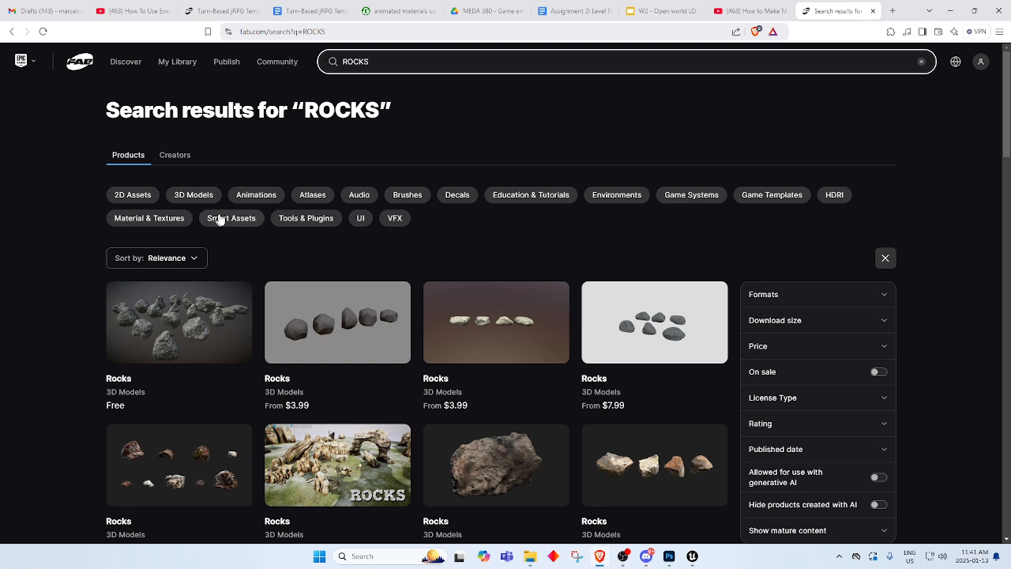
{"action": "left_click", "coordinate": [134, 196]}
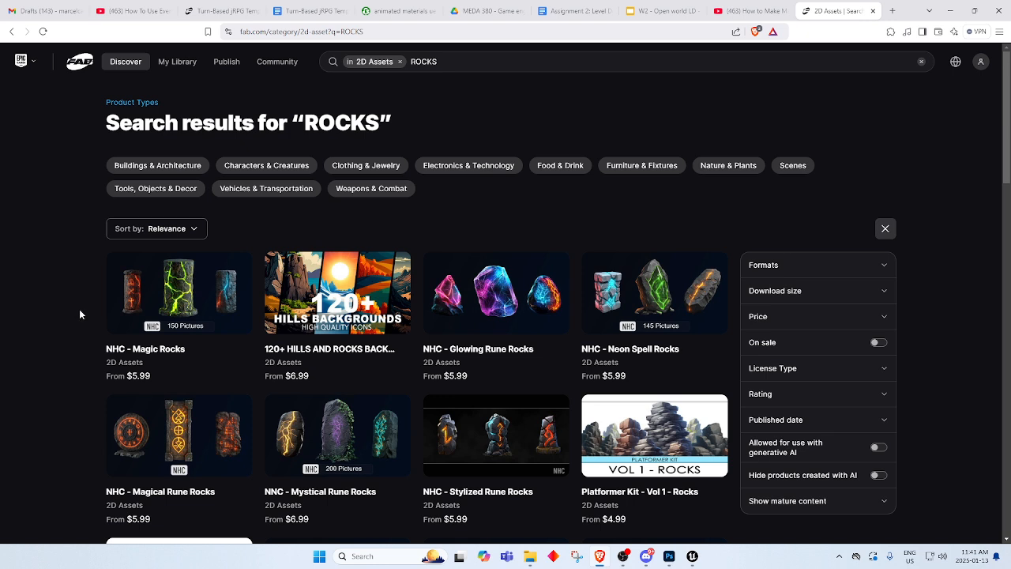
Refine the 2D Assets search to "ROCKS TEXTURE".
{"action": "left_click", "coordinate": [464, 60]}
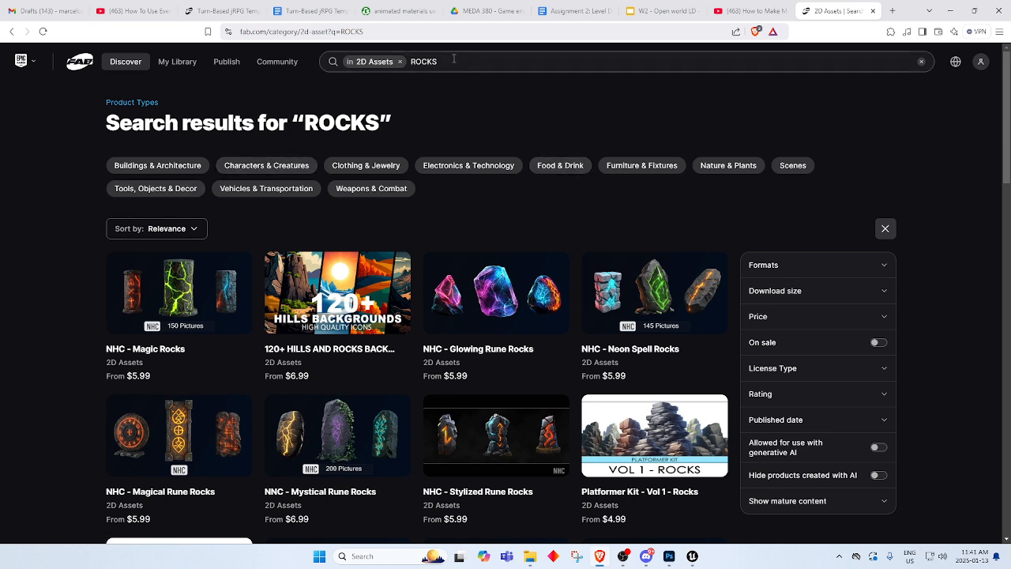
{"action": "type", "text": "TEXTURE"}
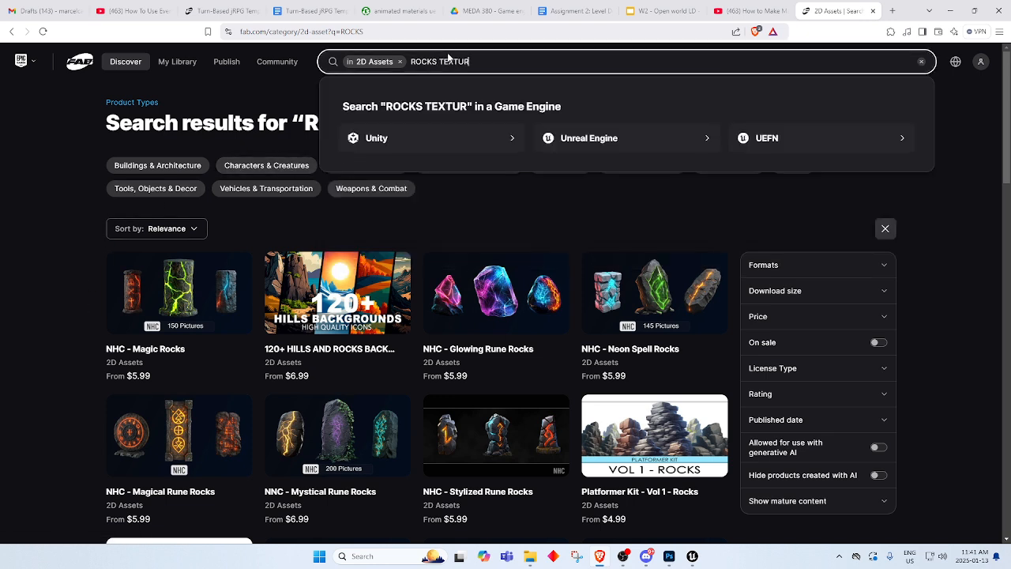
{"action": "key", "text": "Return"}
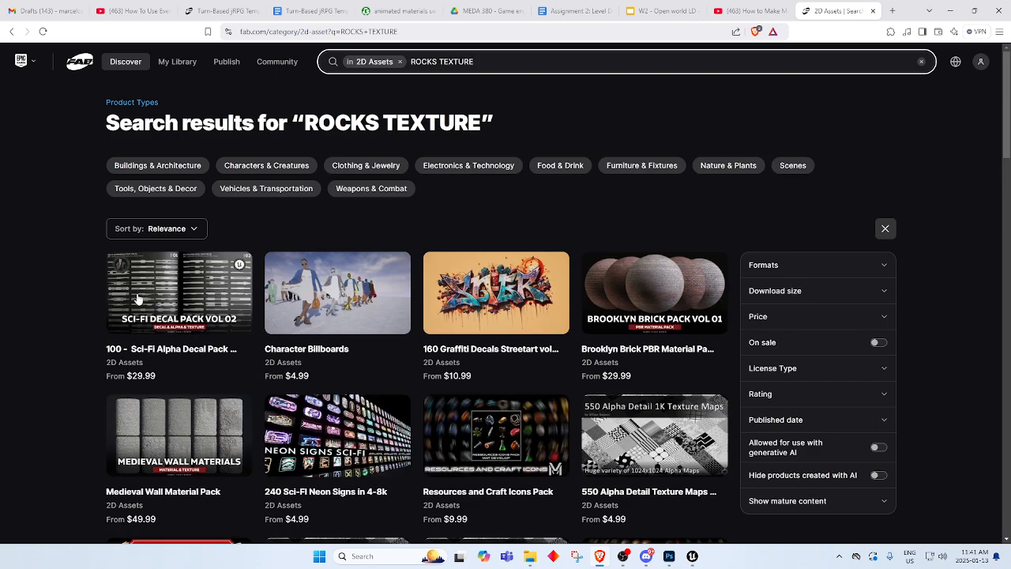
View the second preview image of the Brooklyn Brick PBR Material Pack Vol 01 and return to the search results.
{"action": "scroll", "coordinate": [138, 300], "scroll_direction": "down", "scroll_amount": 2}
{"action": "left_click", "coordinate": [698, 144]}
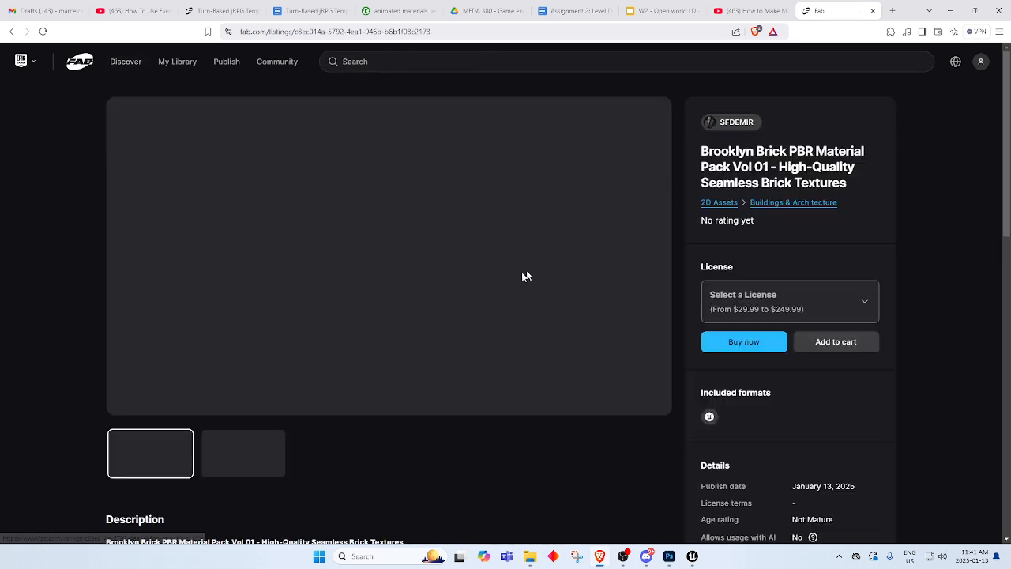
{"action": "left_click", "coordinate": [260, 452]}
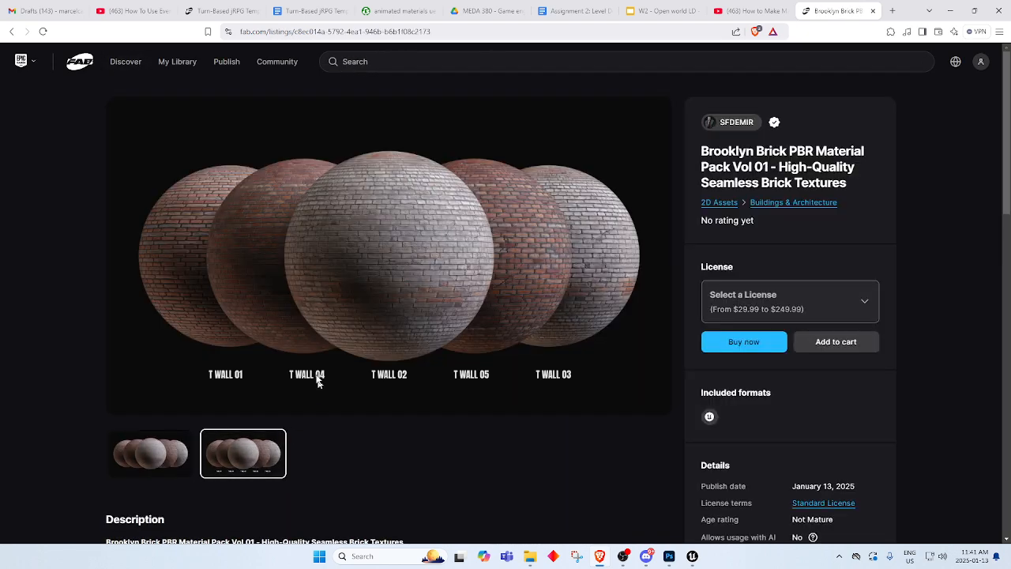
{"action": "left_click", "coordinate": [11, 32]}
Browse the rock texture results for the PBR Stone Material Pack, open its listing and view the second preview image.
{"action": "scroll", "coordinate": [746, 404], "scroll_direction": "down", "scroll_amount": 8}
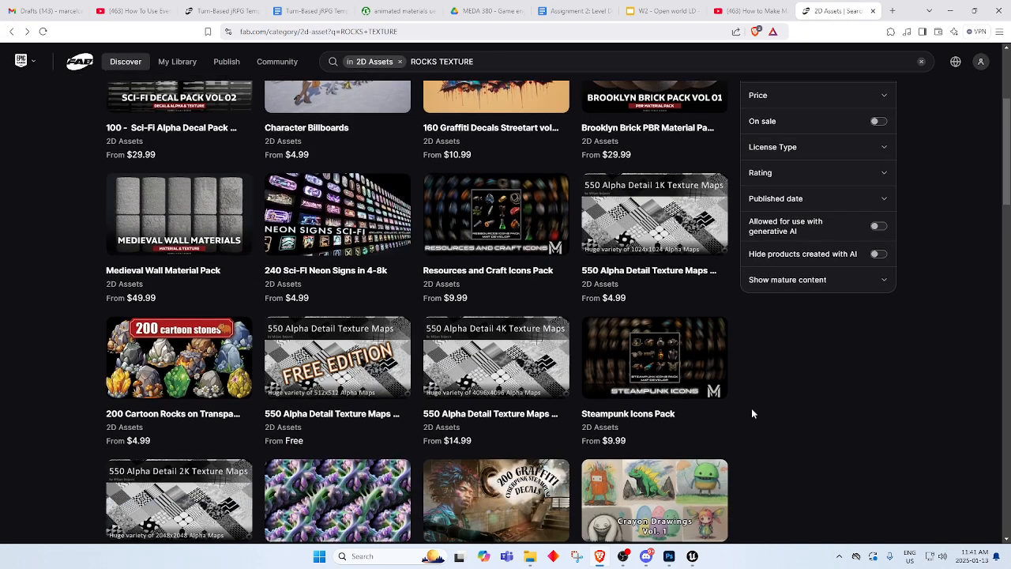
{"action": "scroll", "coordinate": [743, 401], "scroll_direction": "down", "scroll_amount": 8}
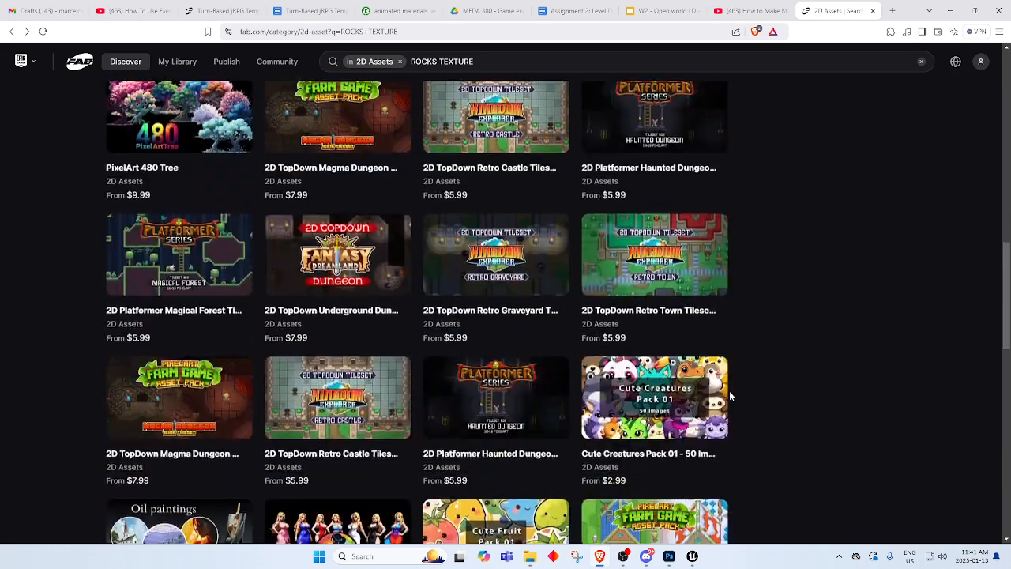
{"action": "scroll", "coordinate": [708, 391], "scroll_direction": "down", "scroll_amount": 9}
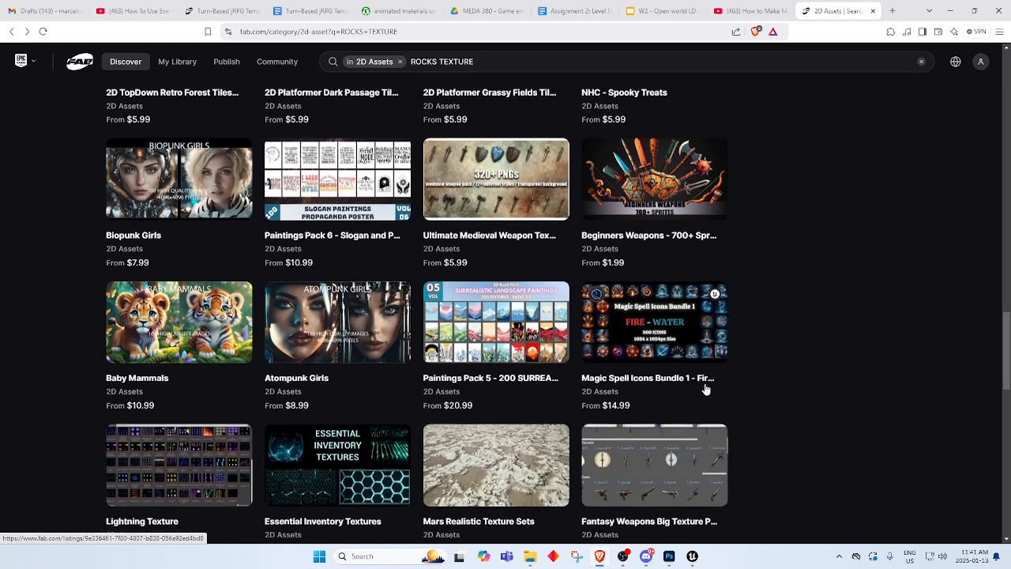
{"action": "scroll", "coordinate": [558, 377], "scroll_direction": "down", "scroll_amount": 3}
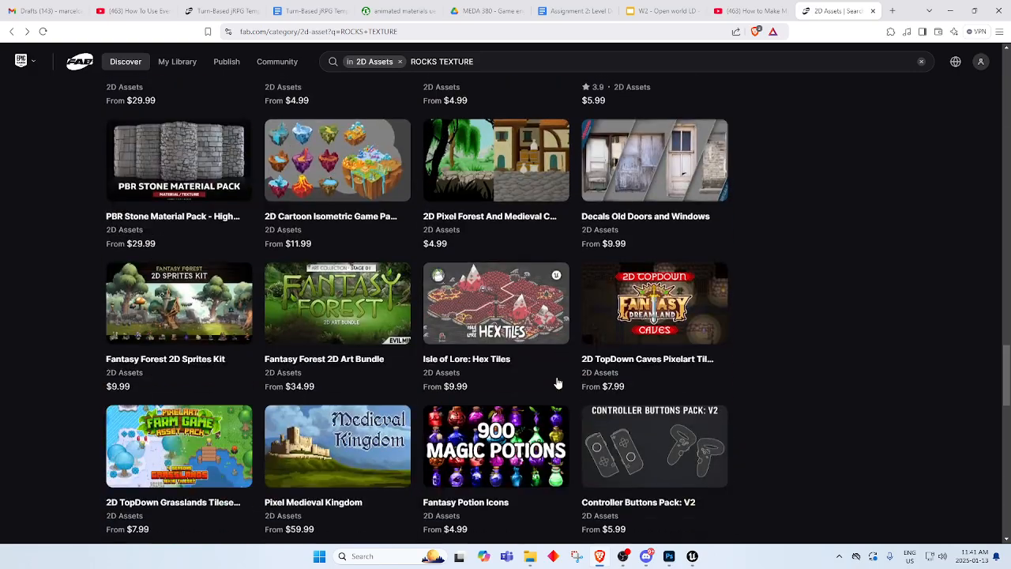
{"action": "left_click", "coordinate": [173, 167]}
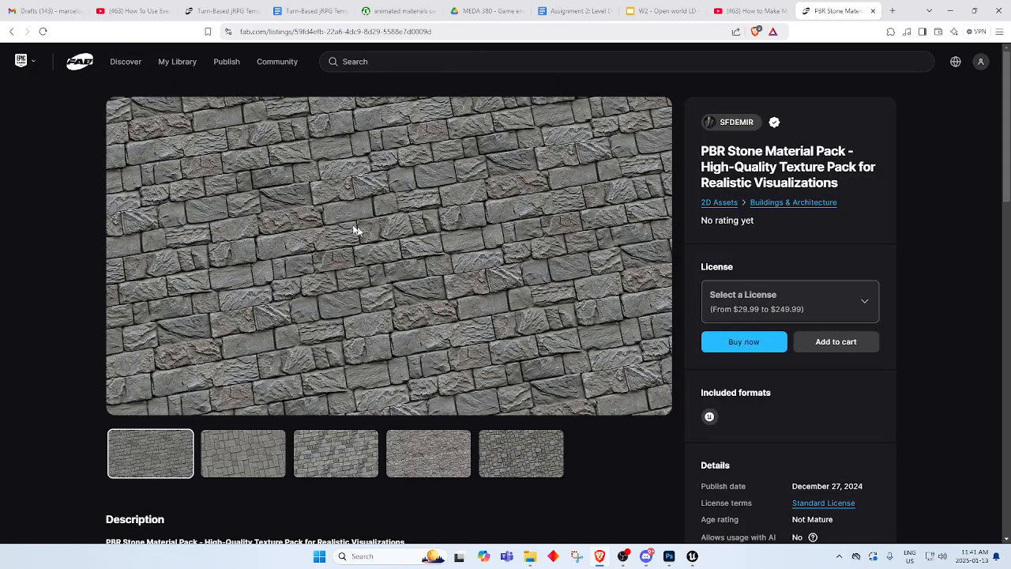
{"action": "left_click", "coordinate": [256, 454]}
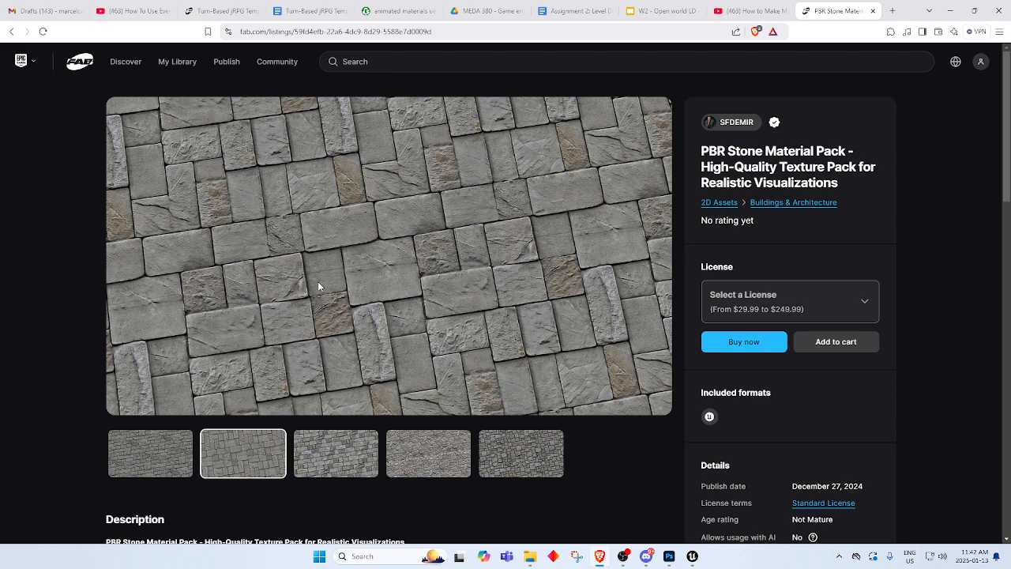
View the fifth preview image of the PBR Stone Material Pack and review the listing's formats, additional files and tags.
{"action": "left_click", "coordinate": [500, 443]}
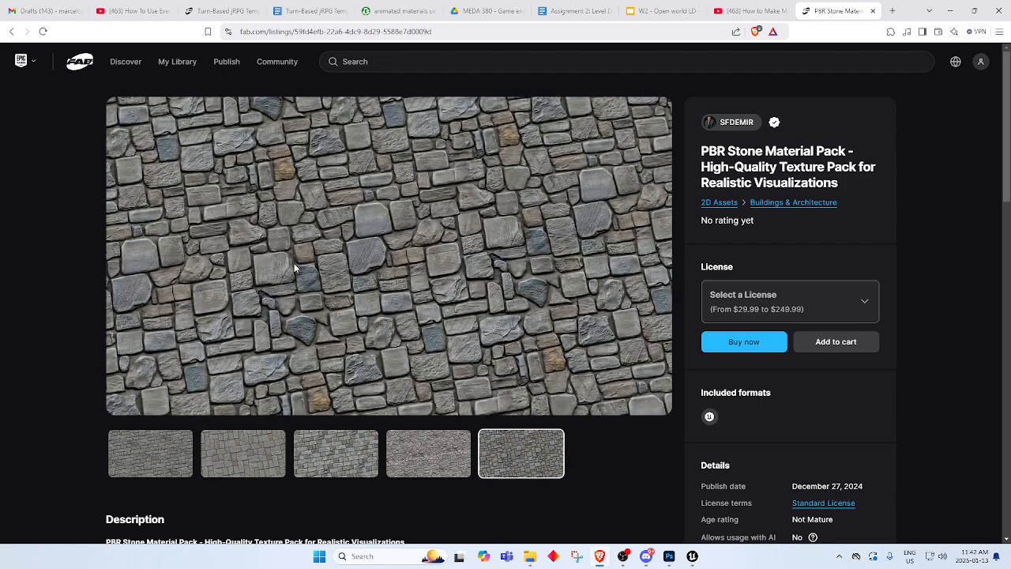
{"action": "scroll", "coordinate": [428, 378], "scroll_direction": "down", "scroll_amount": 12}
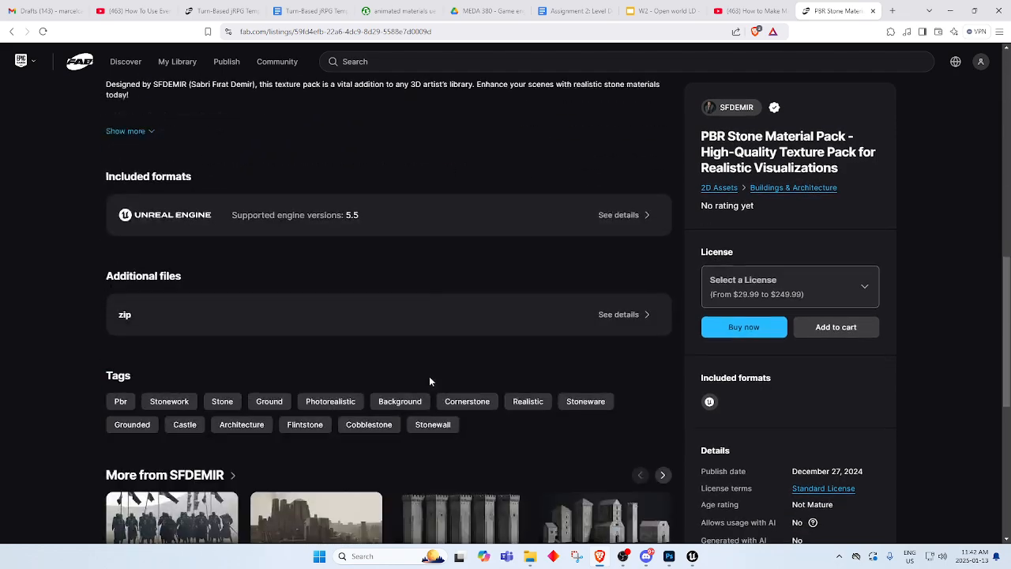
{"action": "scroll", "coordinate": [427, 380], "scroll_direction": "down", "scroll_amount": 2}
{"action": "scroll", "coordinate": [427, 378], "scroll_direction": "up", "scroll_amount": 14}
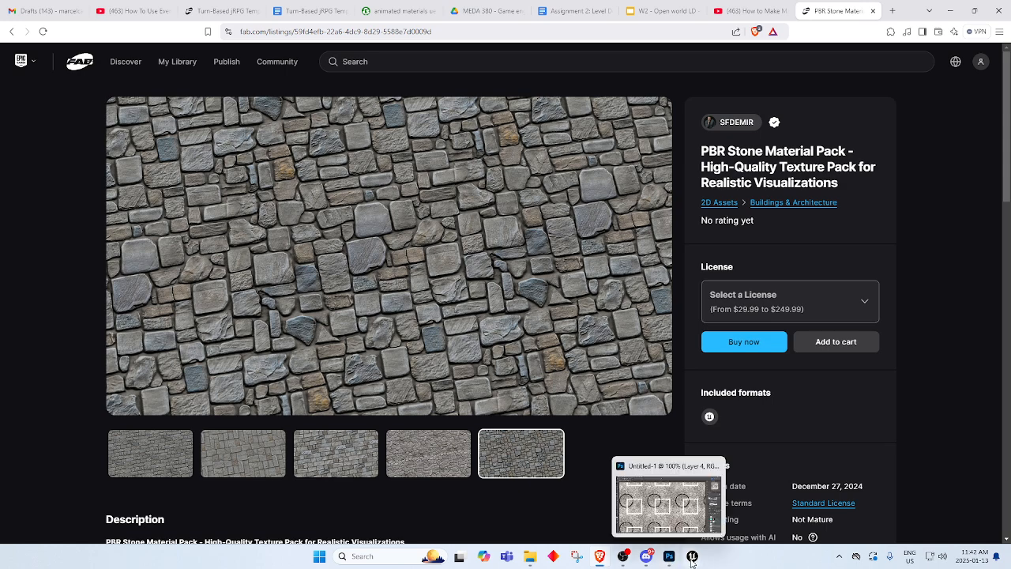
Switch to Unreal, close the Bridge window and accept the height-texture displacement on the marble rectangle.
{"action": "left_click", "coordinate": [620, 521]}
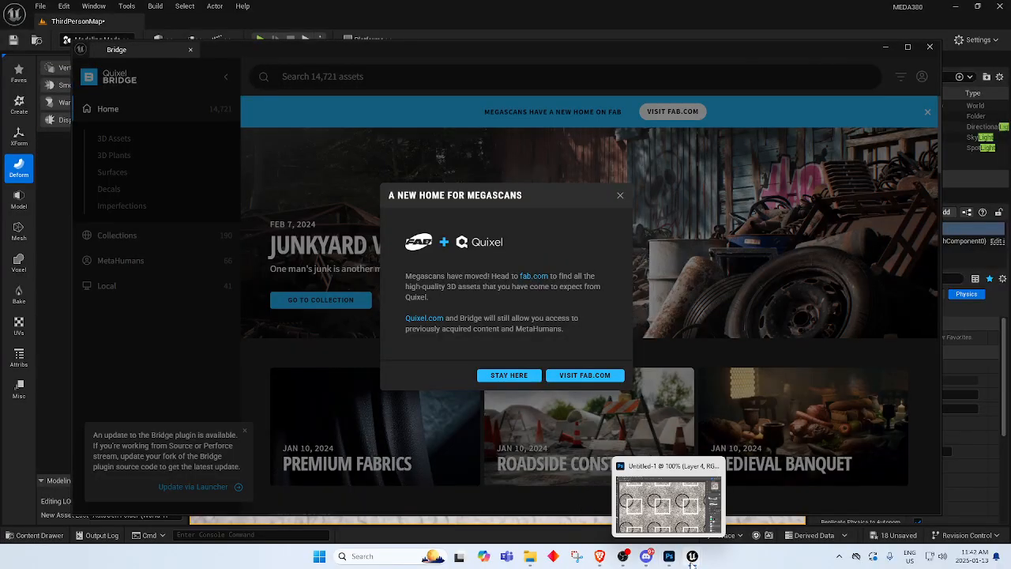
{"action": "left_click", "coordinate": [929, 47]}
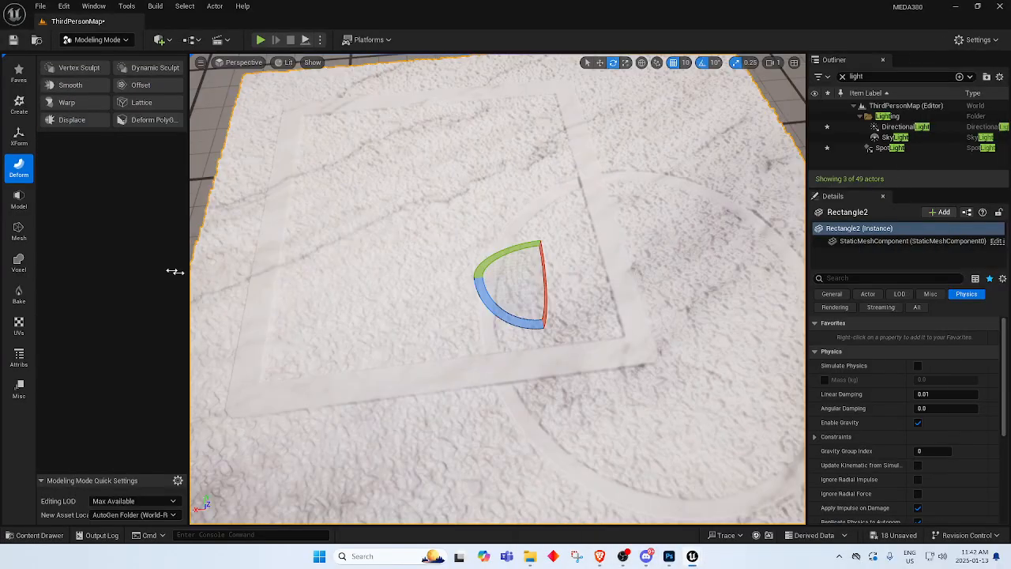
{"action": "scroll", "coordinate": [292, 286], "scroll_direction": "down", "scroll_amount": 4}
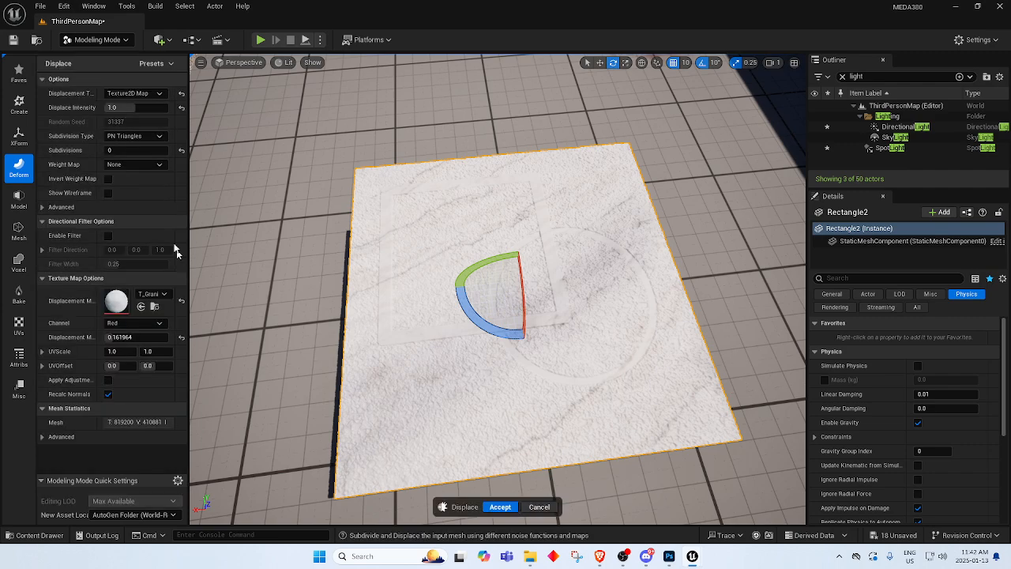
{"action": "key", "text": "Return"}
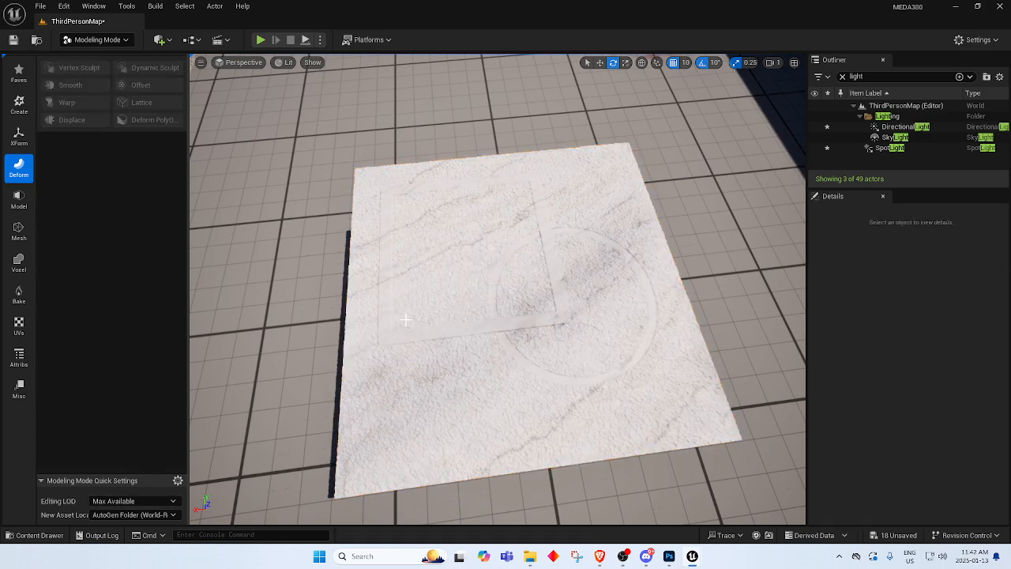
Switch to Photoshop, show the masked marble texture layer and hide Layer 4.
{"action": "left_click", "coordinate": [669, 556]}
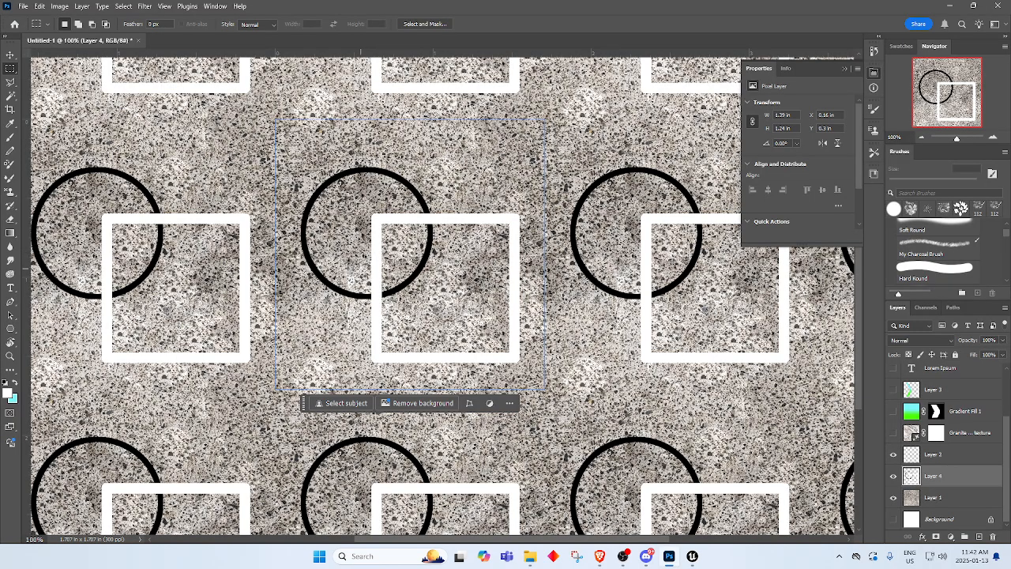
{"action": "left_click", "coordinate": [893, 433]}
{"action": "left_click", "coordinate": [893, 476]}
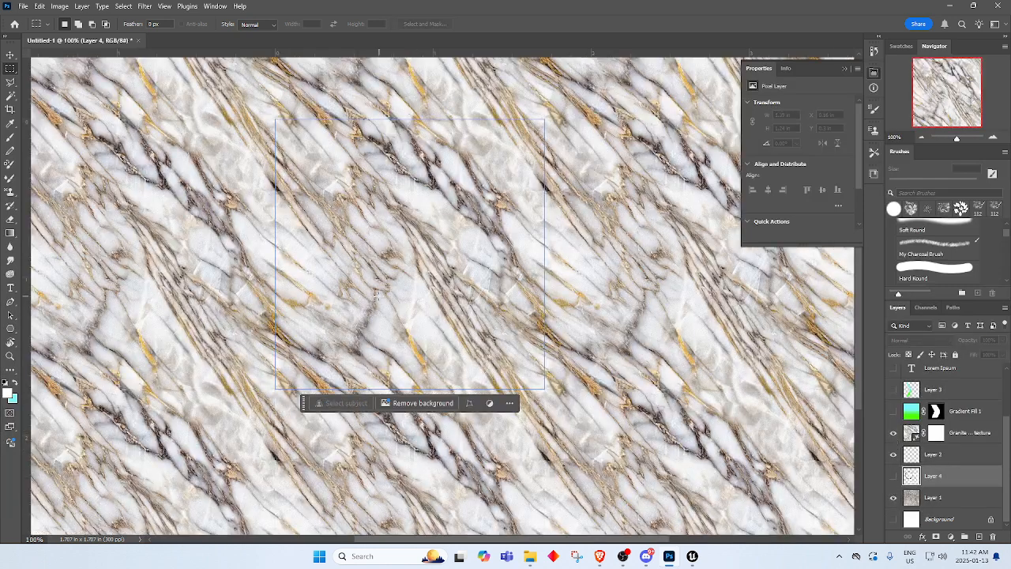
Add a new layer above Gradient Fill 1 and ready the Brush tool for painting on it.
{"action": "left_click", "coordinate": [969, 419]}
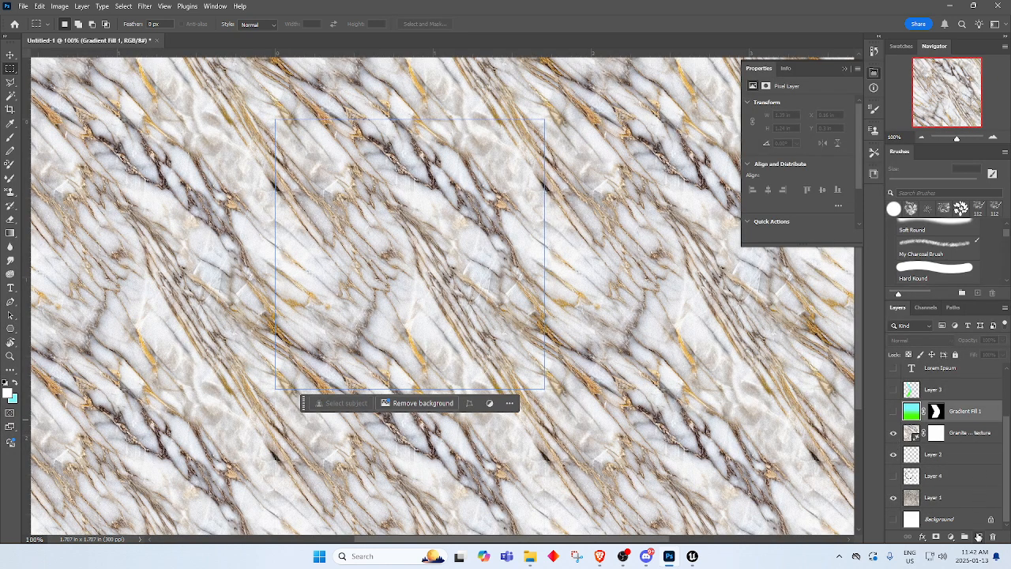
{"action": "left_click", "coordinate": [978, 537]}
{"action": "key", "text": "b"}
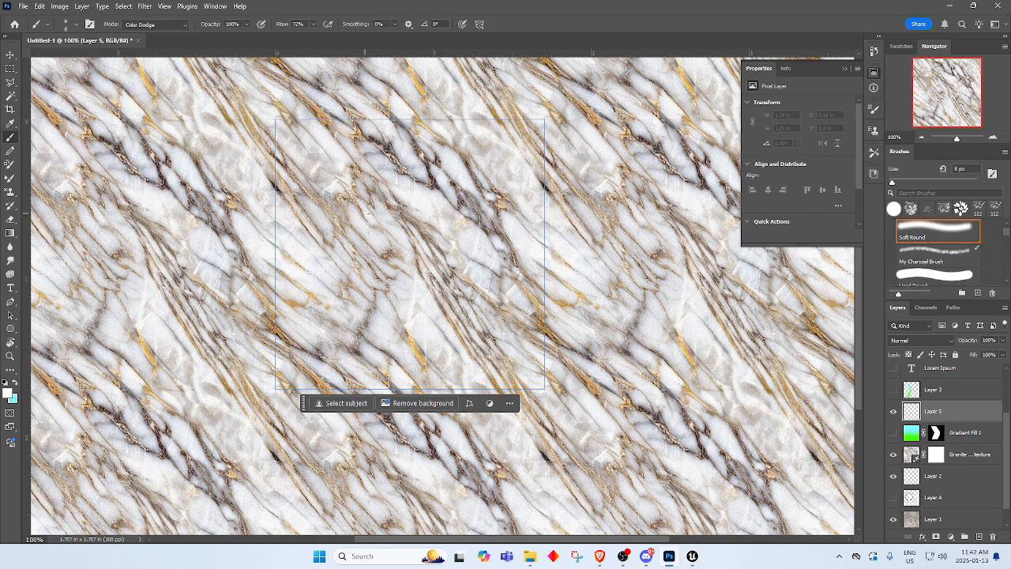
Set the brush size to 40 px, testing it with a white stroke on the marble tile and undoing the stroke.
{"action": "key", "text": "bracketright"}
{"action": "key", "text": "bracketright"}
{"action": "key", "text": "bracketright"}
{"action": "key", "text": "bracketright"}
{"action": "key", "text": "bracketright"}
{"action": "mouse_move", "coordinate": [333, 141]}
{"action": "left_mouse_down"}
{"action": "mouse_move", "coordinate": [348, 159]}
{"action": "mouse_move", "coordinate": [328, 128]}
{"action": "mouse_move", "coordinate": [380, 194]}
{"action": "mouse_move", "coordinate": [359, 198]}
{"action": "left_mouse_up"}
{"action": "key", "text": "bracketleft"}
{"action": "key", "text": "ctrl+z"}
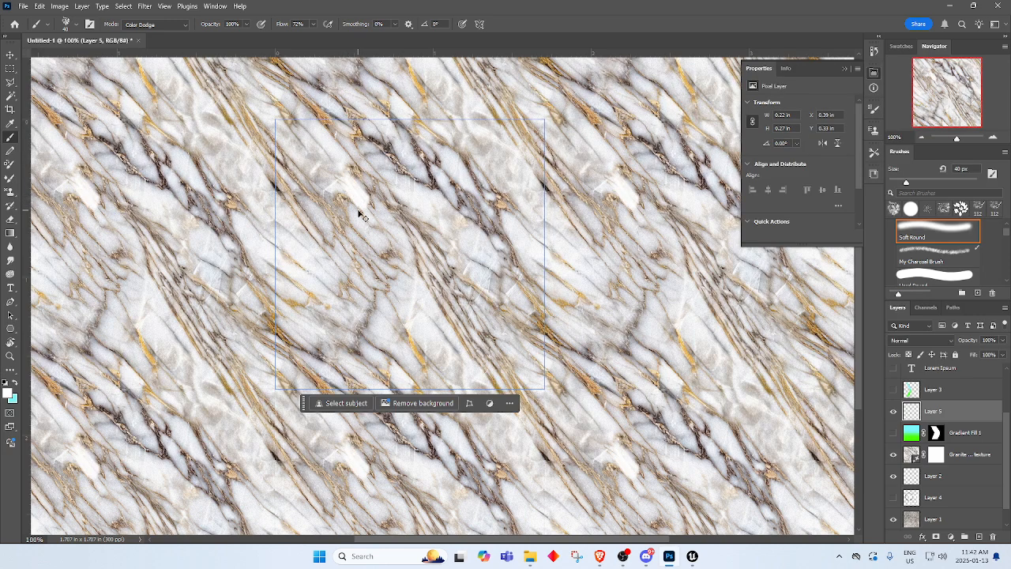
{"action": "key", "text": "ctrl+z"}
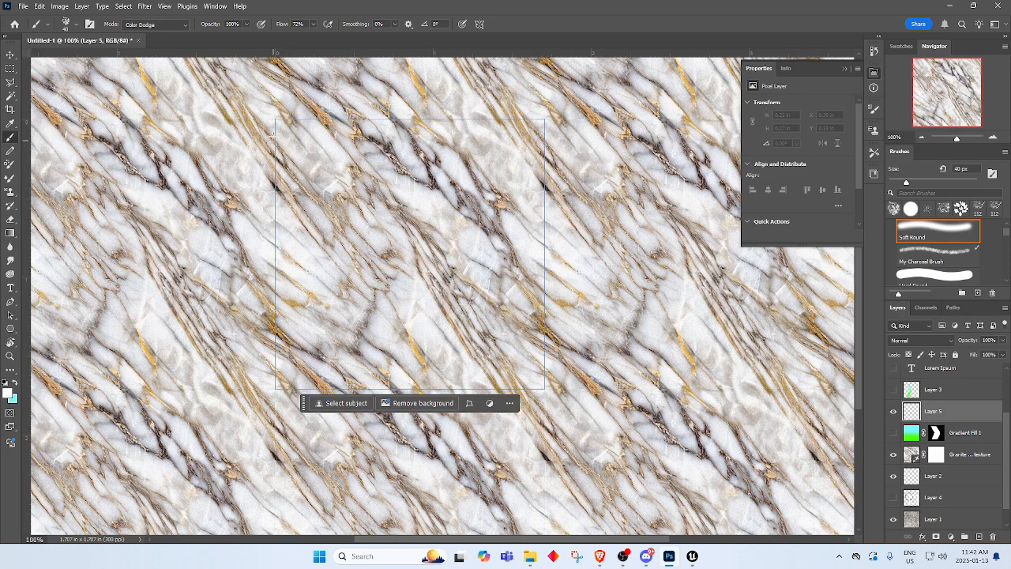
Paint a white band across the upper part of the tile, add a cyan band with the swapped foreground colour, and undo both.
{"action": "mouse_move", "coordinate": [272, 137]}
{"action": "left_mouse_down"}
{"action": "mouse_move", "coordinate": [283, 128]}
{"action": "mouse_move", "coordinate": [283, 193]}
{"action": "mouse_move", "coordinate": [316, 126]}
{"action": "mouse_move", "coordinate": [367, 128]}
{"action": "mouse_move", "coordinate": [298, 163]}
{"action": "mouse_move", "coordinate": [411, 141]}
{"action": "mouse_move", "coordinate": [313, 150]}
{"action": "mouse_move", "coordinate": [385, 144]}
{"action": "left_mouse_up"}
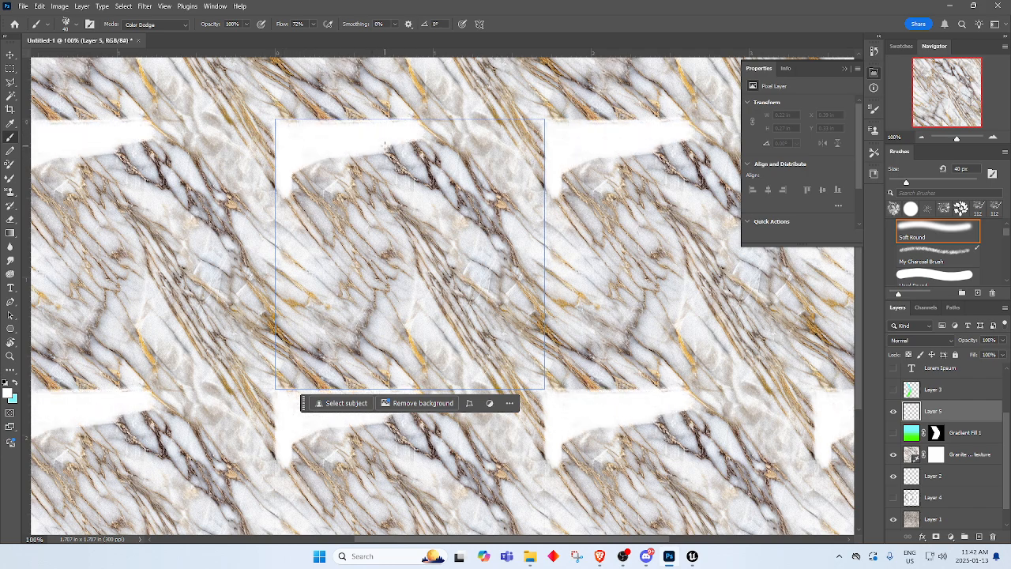
{"action": "key", "text": "x"}
{"action": "mouse_move", "coordinate": [293, 192]}
{"action": "left_mouse_down"}
{"action": "mouse_move", "coordinate": [360, 194]}
{"action": "mouse_move", "coordinate": [427, 142]}
{"action": "mouse_move", "coordinate": [408, 186]}
{"action": "mouse_move", "coordinate": [296, 185]}
{"action": "mouse_move", "coordinate": [419, 146]}
{"action": "mouse_move", "coordinate": [312, 175]}
{"action": "mouse_move", "coordinate": [355, 182]}
{"action": "mouse_move", "coordinate": [355, 162]}
{"action": "mouse_move", "coordinate": [407, 150]}
{"action": "left_mouse_up"}
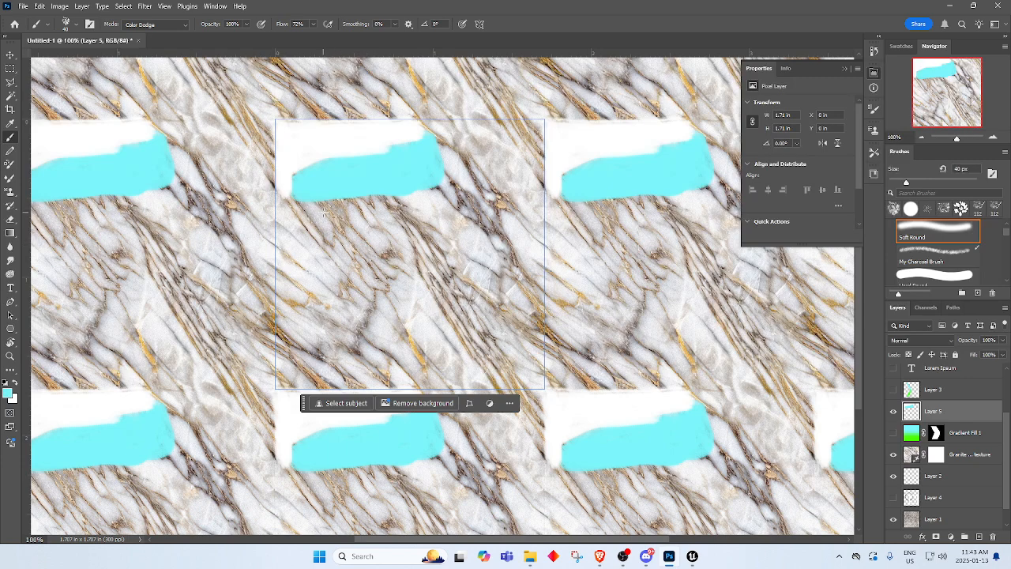
{"action": "key", "text": "ctrl+z"}
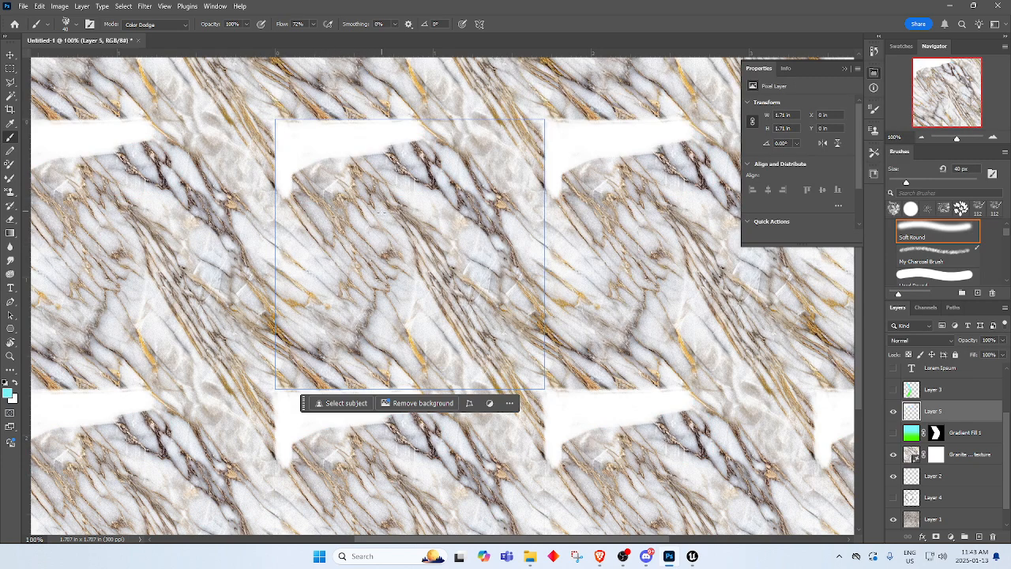
{"action": "key", "text": "ctrl+z"}
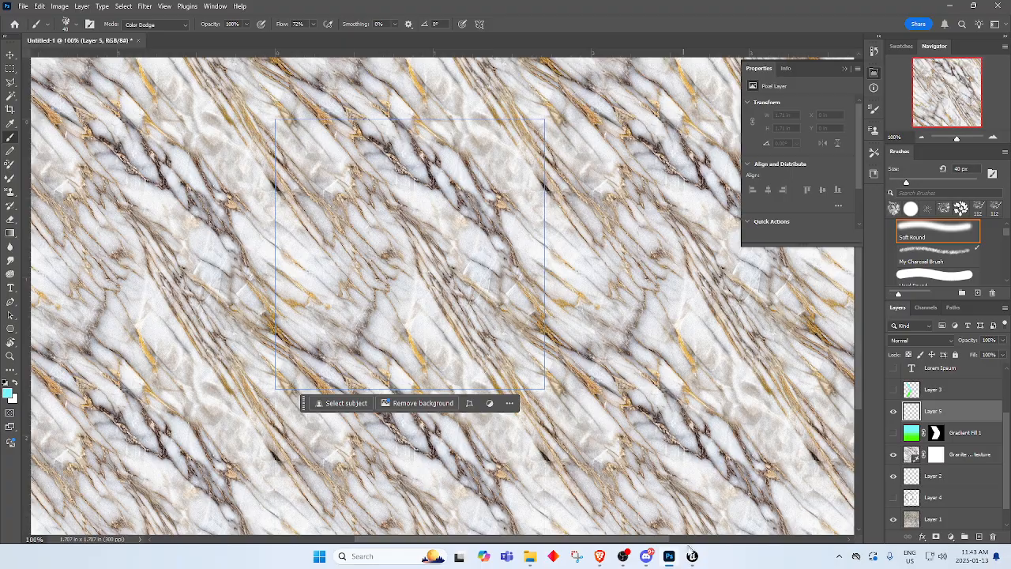
Switch to Unreal and look over the displaced rectangle together with the surrounding textured blocks and wall.
{"action": "mouse_move", "coordinate": [694, 564]}
{"action": "left_click", "coordinate": [649, 508]}
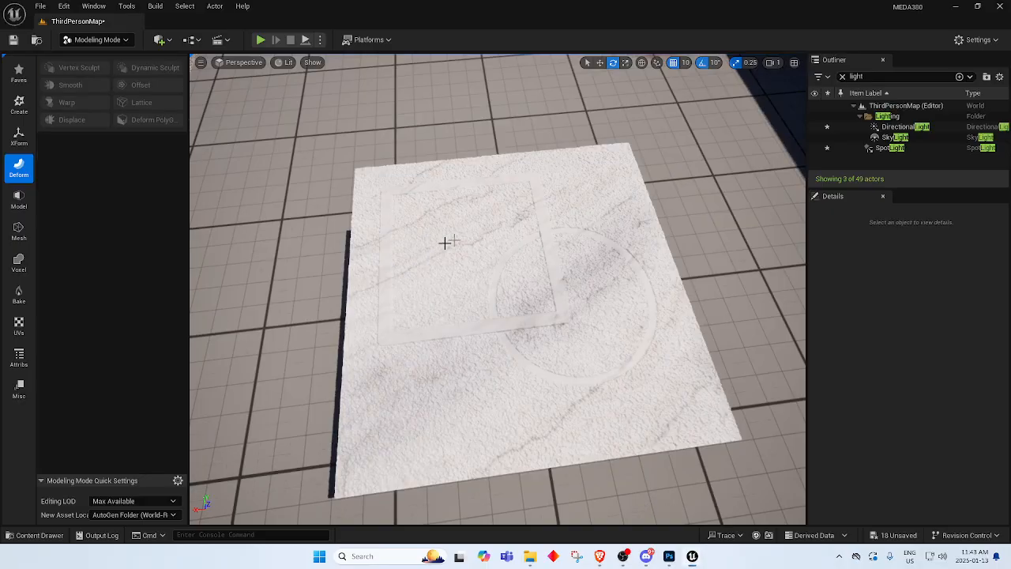
{"action": "right_click_drag", "start_coordinate": [482, 317], "coordinate": [483, 234]}
{"action": "key", "text": "w"}
{"action": "key", "text": "s"}
{"action": "right_click_drag", "start_coordinate": [542, 340], "coordinate": [542, 364]}
{"action": "key", "text": "s"}
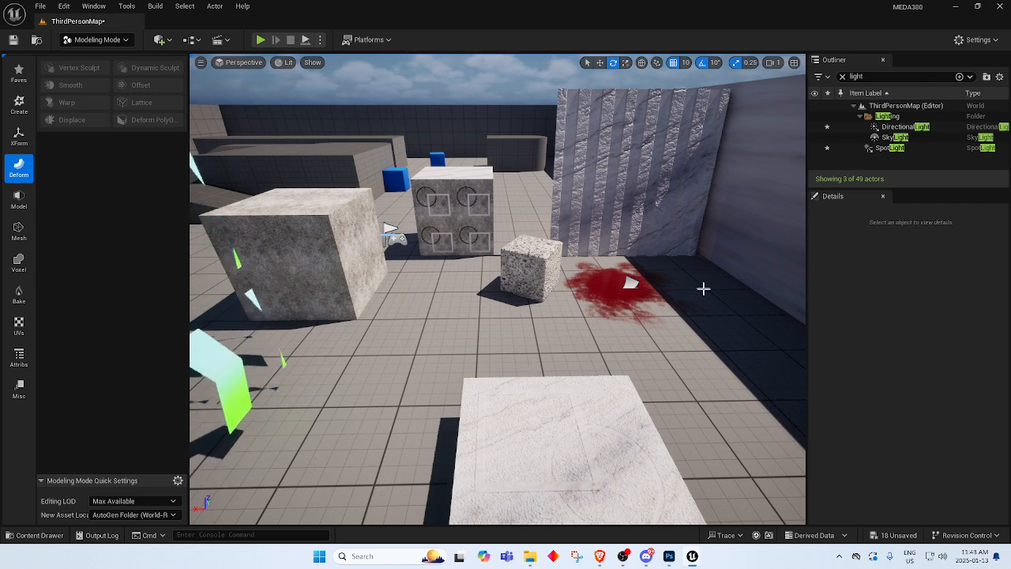
Select the red splatter decal on the floor and examine it up close.
{"action": "left_click", "coordinate": [633, 283]}
{"action": "key", "text": "w"}
{"action": "right_click_drag", "start_coordinate": [560, 325], "coordinate": [636, 320]}
{"action": "key", "text": "w"}
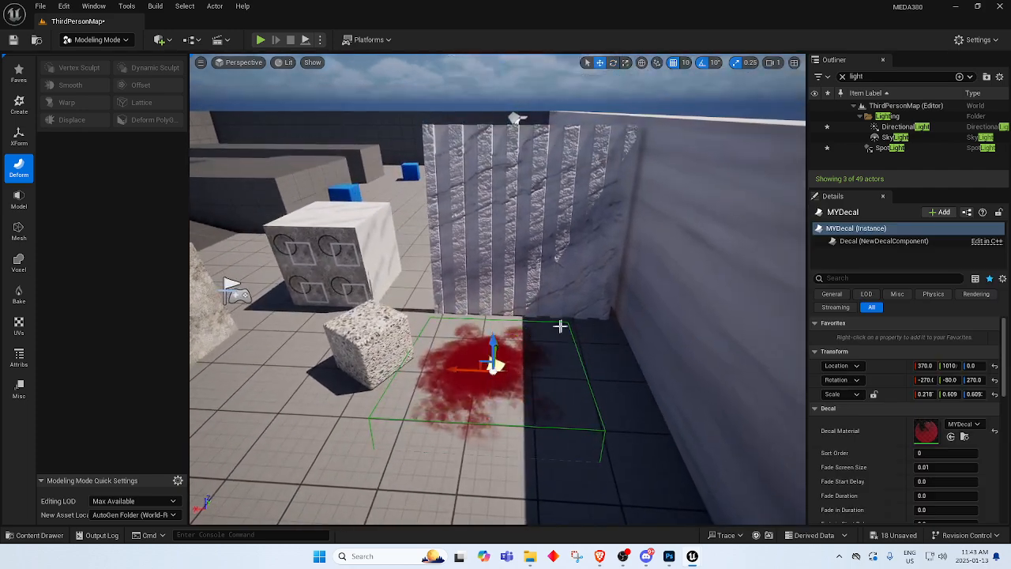
{"action": "mouse_move", "coordinate": [492, 340]}
{"action": "left_mouse_down"}
{"action": "mouse_move", "coordinate": [493, 290]}
{"action": "mouse_move", "coordinate": [492, 359]}
{"action": "left_mouse_up"}
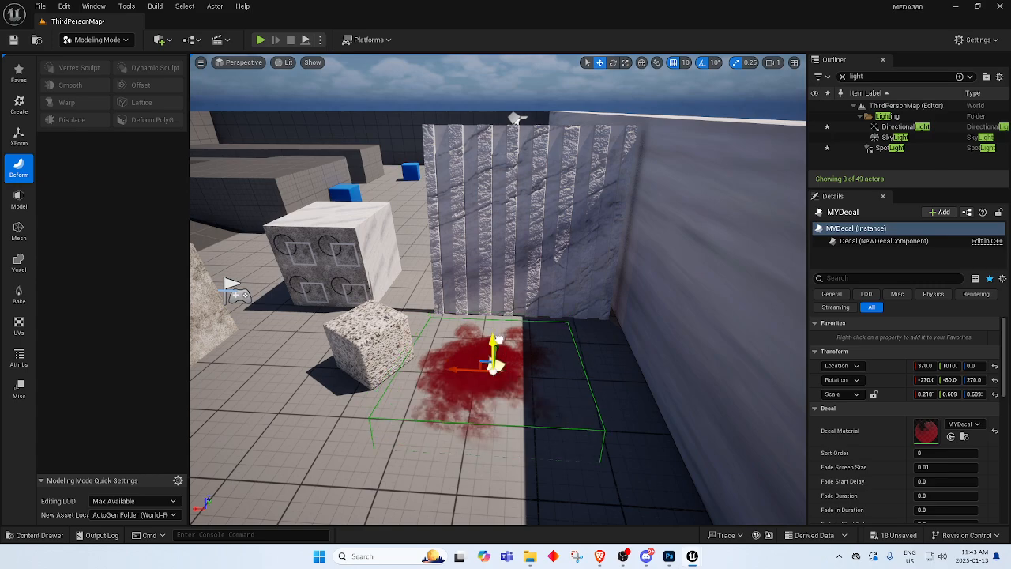
Switch to Photoshop, hide Layer 5 and add a new layer above the Lorem Ipsum text layers.
{"action": "left_click", "coordinate": [670, 558]}
{"action": "right_click", "coordinate": [566, 320]}
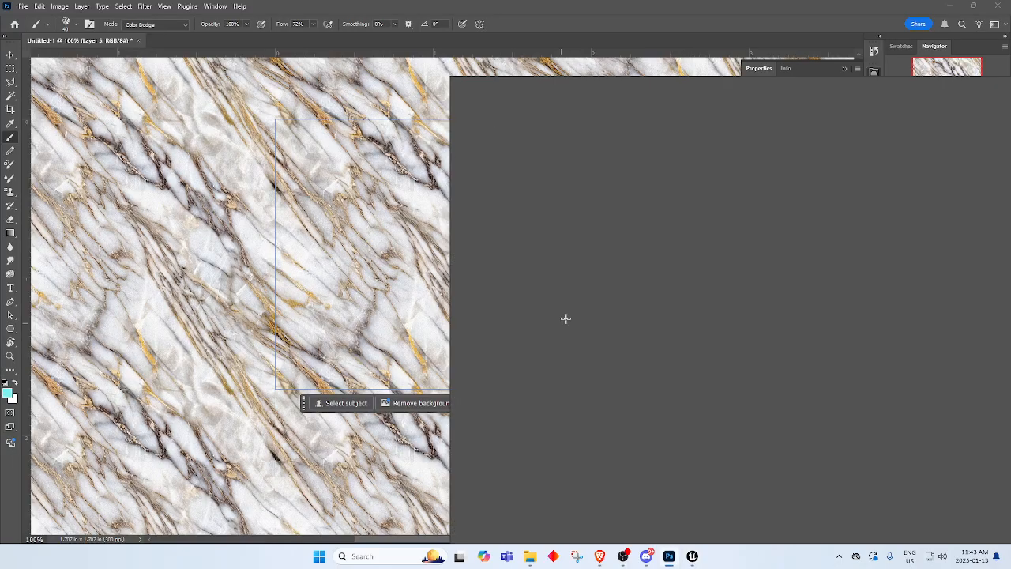
{"action": "key", "text": "Escape"}
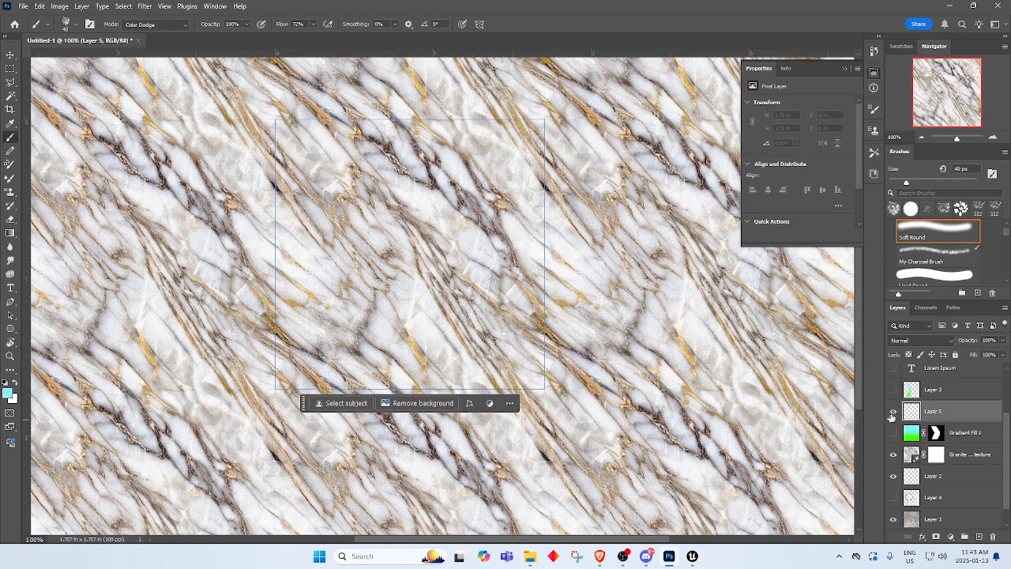
{"action": "left_click", "coordinate": [892, 416]}
{"action": "scroll", "coordinate": [941, 422], "scroll_direction": "up", "scroll_amount": 4}
{"action": "left_click", "coordinate": [969, 378]}
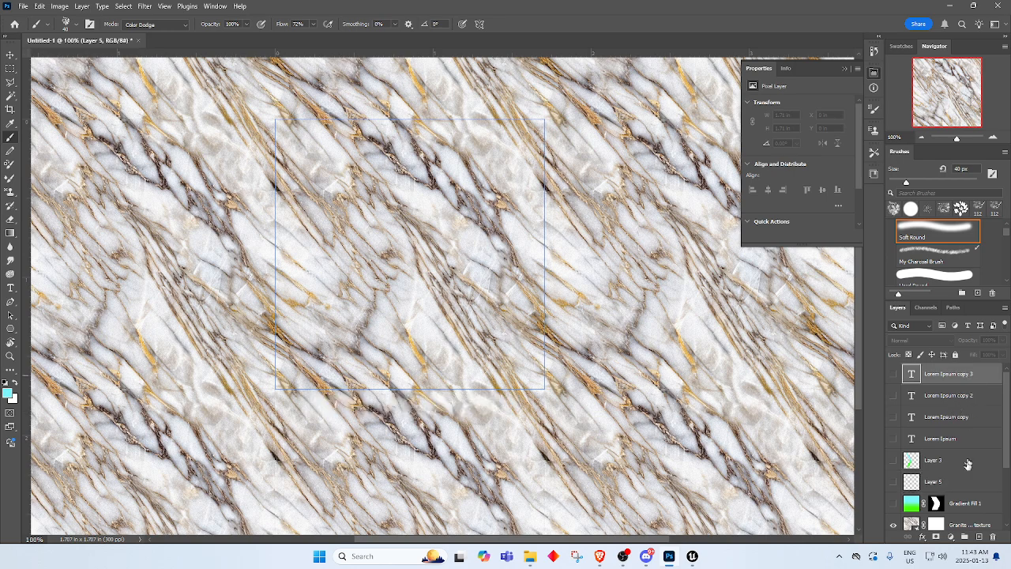
{"action": "left_click", "coordinate": [980, 537]}
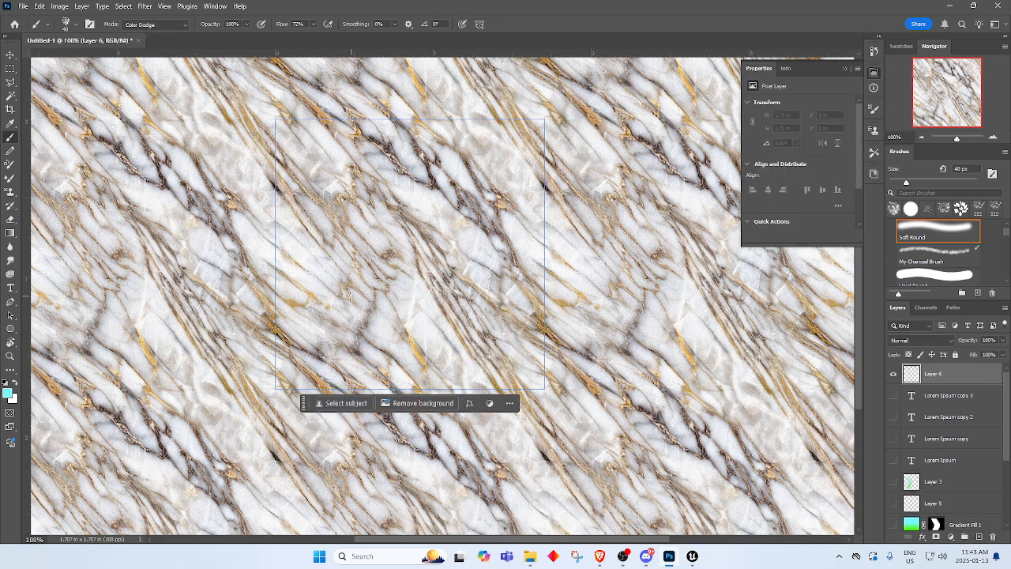
Hide the marble texture layer, Layer 2 and Layer 1 so the canvas is transparent.
{"action": "scroll", "coordinate": [900, 483], "scroll_direction": "down", "scroll_amount": 2}
{"action": "left_click", "coordinate": [894, 525]}
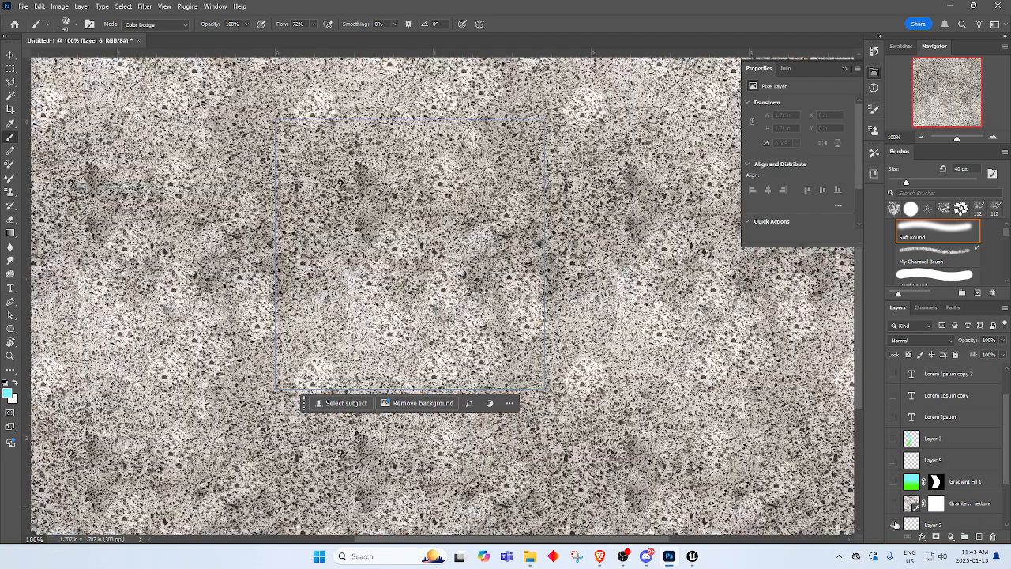
{"action": "scroll", "coordinate": [893, 513], "scroll_direction": "down", "scroll_amount": 3}
{"action": "left_click", "coordinate": [894, 497]}
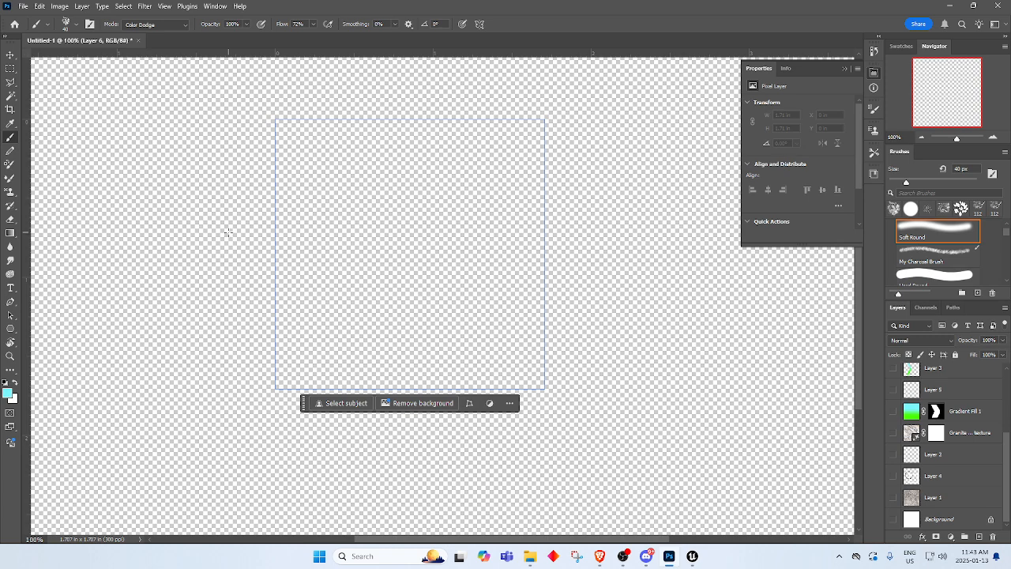
Paint a cyan speckled splatter across the middle of the tile with the KYLE Bonus Chunky Charcoal brush at 112 px.
{"action": "left_click", "coordinate": [75, 27]}
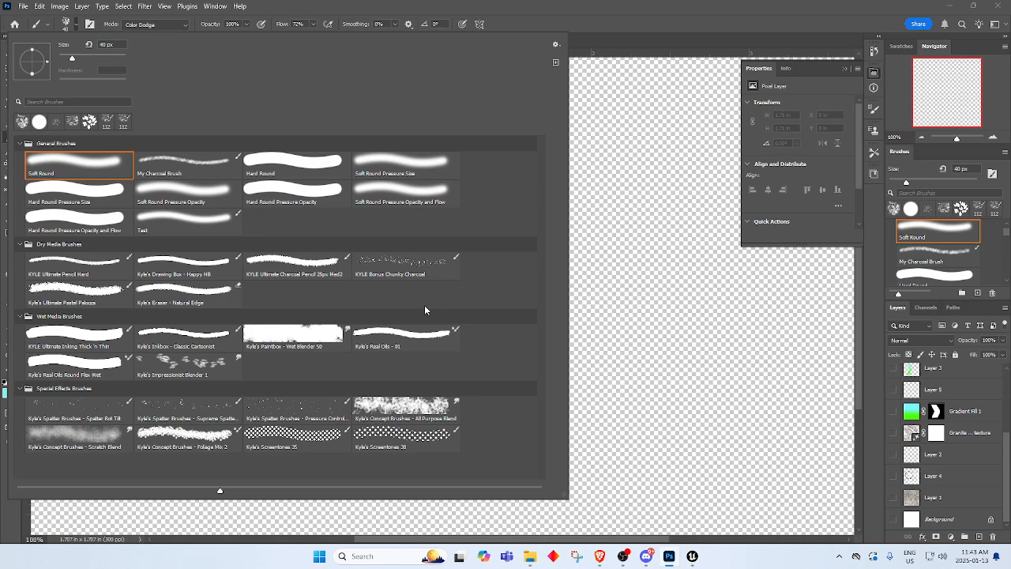
{"action": "left_click", "coordinate": [429, 273]}
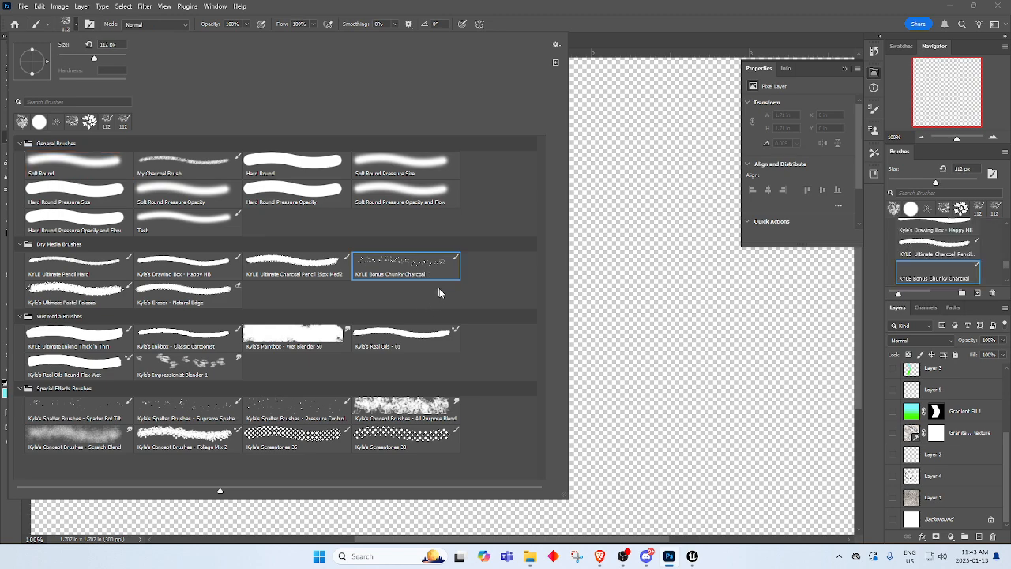
{"action": "left_click", "coordinate": [713, 363]}
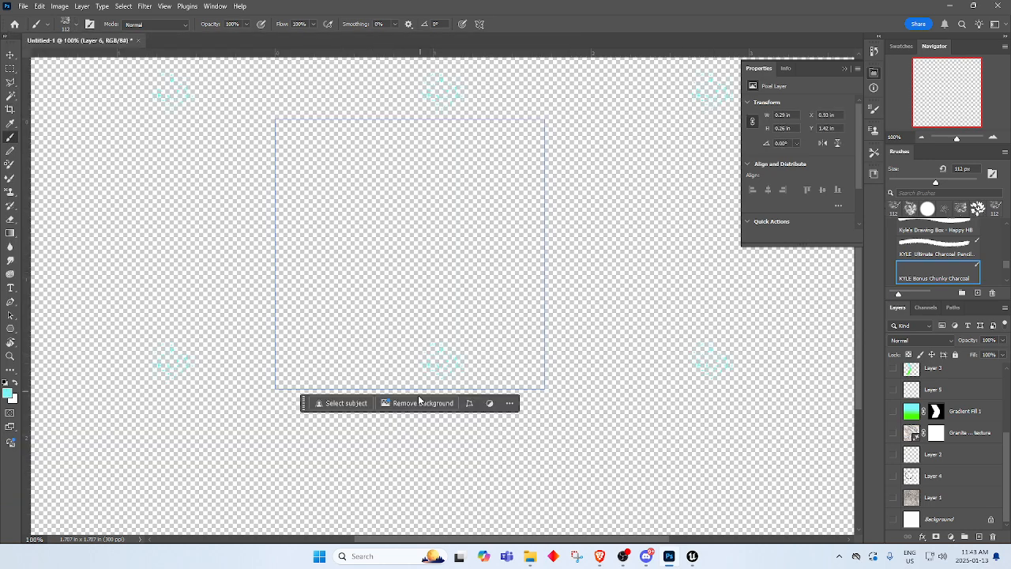
{"action": "mouse_move", "coordinate": [352, 234]}
{"action": "left_mouse_down"}
{"action": "mouse_move", "coordinate": [435, 326]}
{"action": "mouse_move", "coordinate": [344, 294]}
{"action": "mouse_move", "coordinate": [381, 297]}
{"action": "mouse_move", "coordinate": [360, 279]}
{"action": "left_mouse_up"}
{"action": "left_click", "coordinate": [464, 261]}
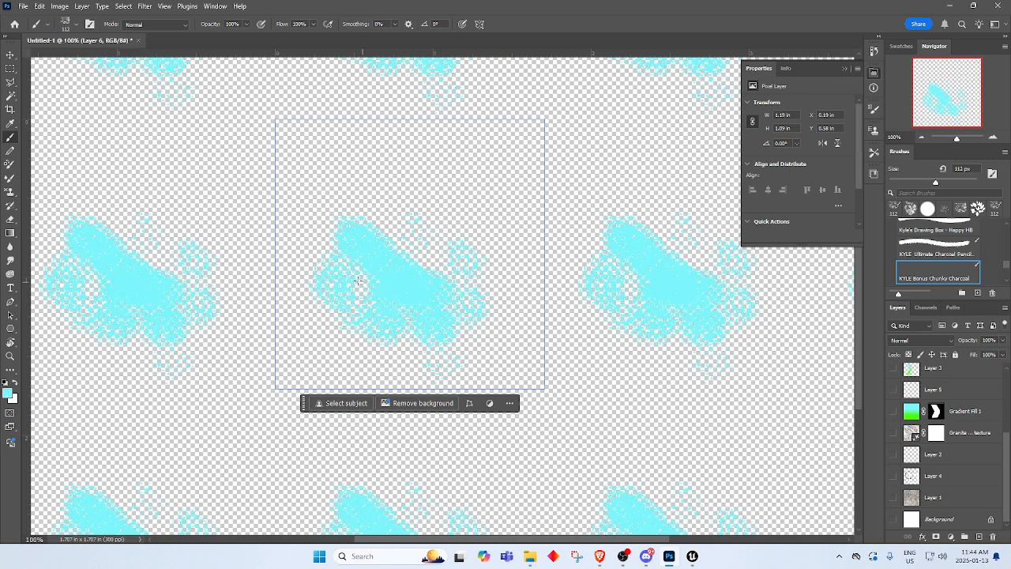
{"action": "left_click", "coordinate": [358, 280]}
Switch to the Kyle's Paintbox - Wet Blender 50 brush and dismiss the pattern preview warning.
{"action": "left_click", "coordinate": [76, 23]}
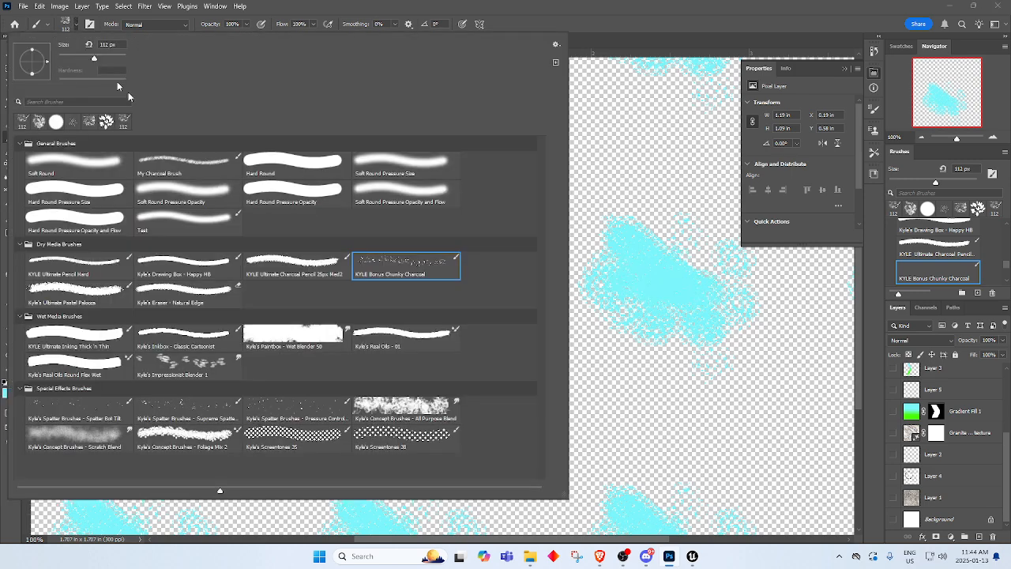
{"action": "scroll", "coordinate": [314, 372], "scroll_direction": "down", "scroll_amount": 2}
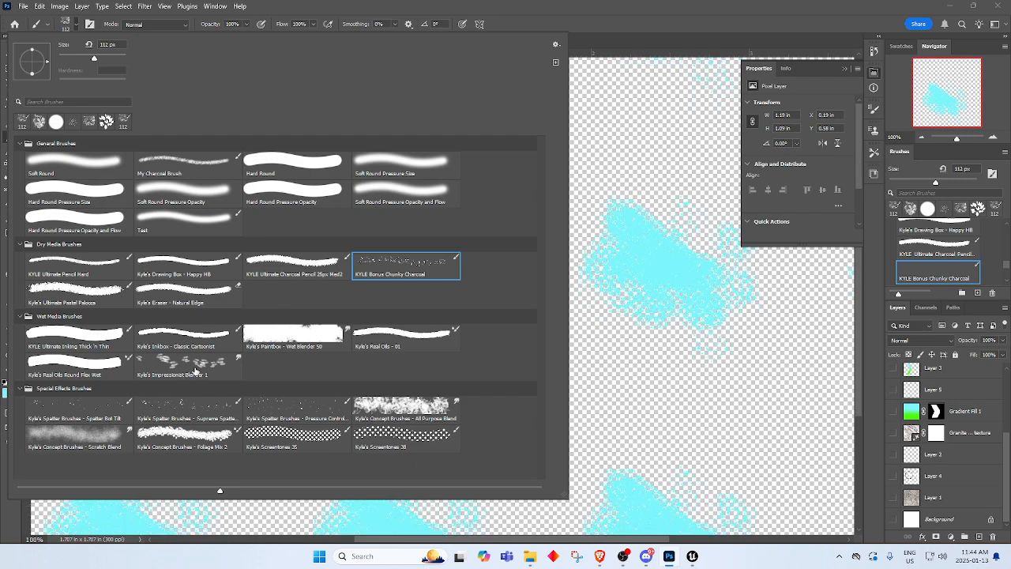
{"action": "left_click", "coordinate": [272, 354]}
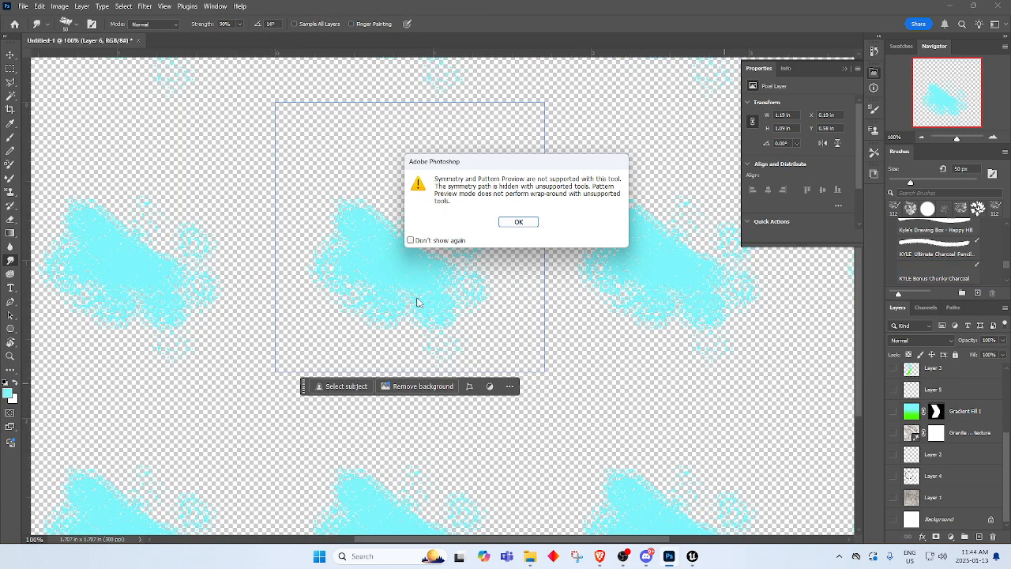
{"action": "left_click", "coordinate": [519, 221]}
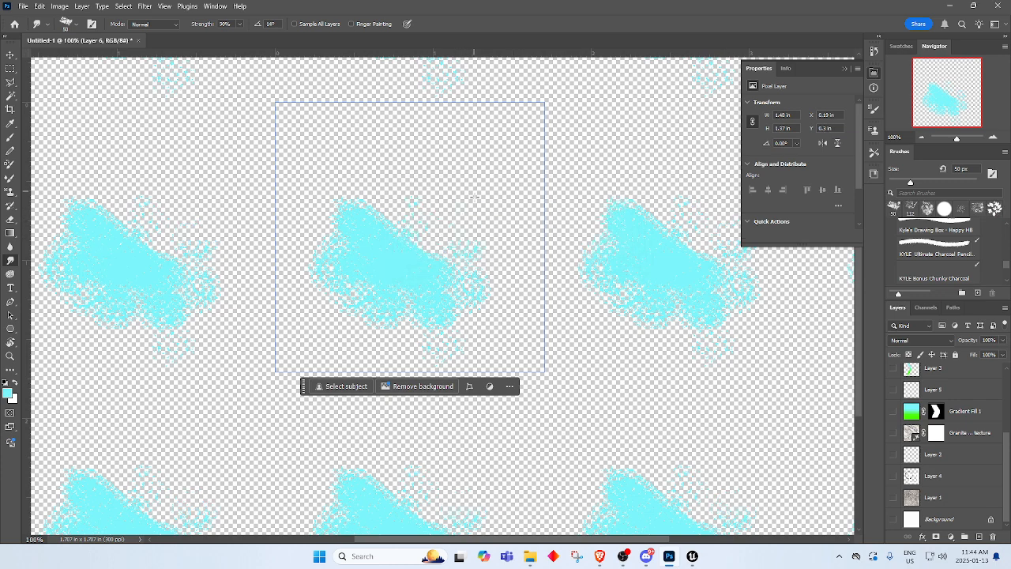
Smear the cyan splatter outward in several directions with the Wet Blender 50 smudge brush at 50 px.
{"action": "left_click_drag", "start_coordinate": [435, 237], "coordinate": [386, 269]}
{"action": "mouse_move", "coordinate": [348, 215]}
{"action": "left_mouse_down"}
{"action": "mouse_move", "coordinate": [373, 277]}
{"action": "mouse_move", "coordinate": [470, 275]}
{"action": "mouse_move", "coordinate": [327, 277]}
{"action": "mouse_move", "coordinate": [324, 267]}
{"action": "left_mouse_up"}
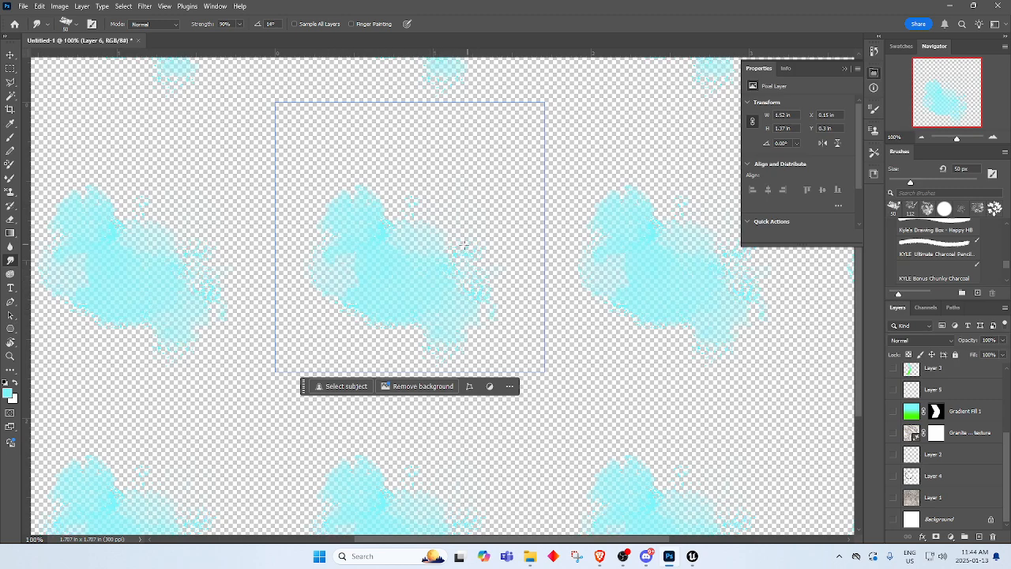
{"action": "mouse_move", "coordinate": [403, 190]}
{"action": "left_mouse_down"}
{"action": "mouse_move", "coordinate": [395, 224]}
{"action": "mouse_move", "coordinate": [429, 222]}
{"action": "mouse_move", "coordinate": [434, 270]}
{"action": "left_mouse_up"}
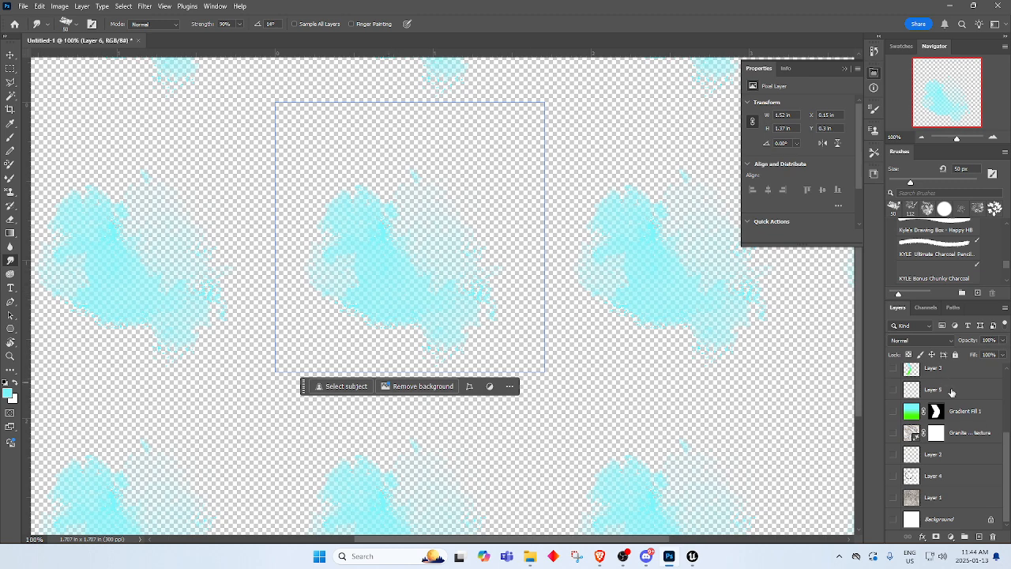
Discard the cyan splatter so that Layer 6 is an empty layer above the Lorem Ipsum text layers.
{"action": "scroll", "coordinate": [952, 395], "scroll_direction": "up", "scroll_amount": 3}
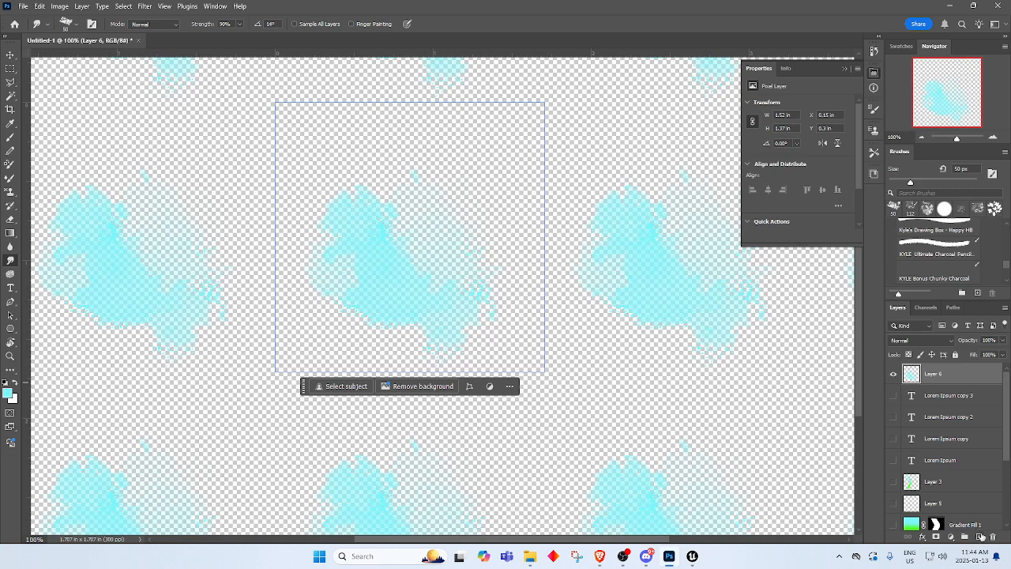
{"action": "left_click", "coordinate": [992, 537]}
{"action": "left_click", "coordinate": [457, 205]}
Set the foreground color to red ff0000 and darken it slightly to a deep red.
{"action": "left_click", "coordinate": [8, 392]}
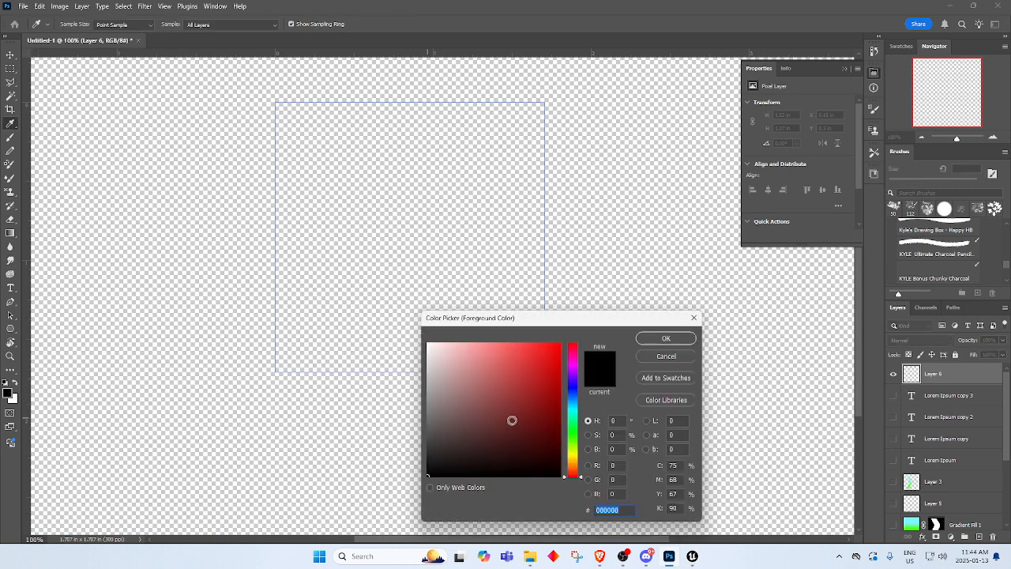
{"action": "type", "text": "ff0000"}
{"action": "left_click", "coordinate": [666, 338]}
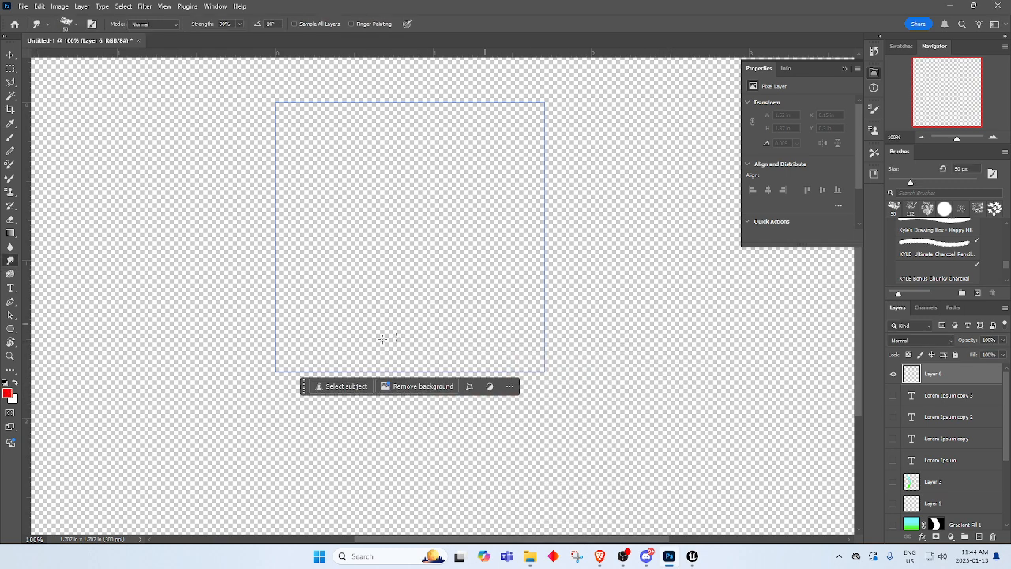
{"action": "left_click", "coordinate": [9, 393]}
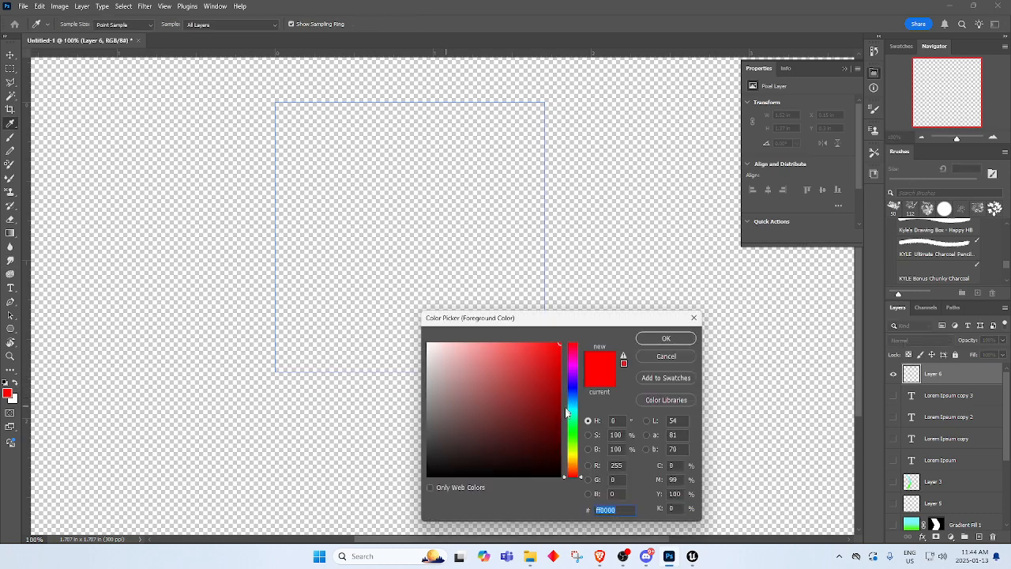
{"action": "left_click", "coordinate": [561, 363]}
{"action": "left_click_drag", "start_coordinate": [562, 363], "coordinate": [565, 378]}
{"action": "left_click", "coordinate": [666, 338]}
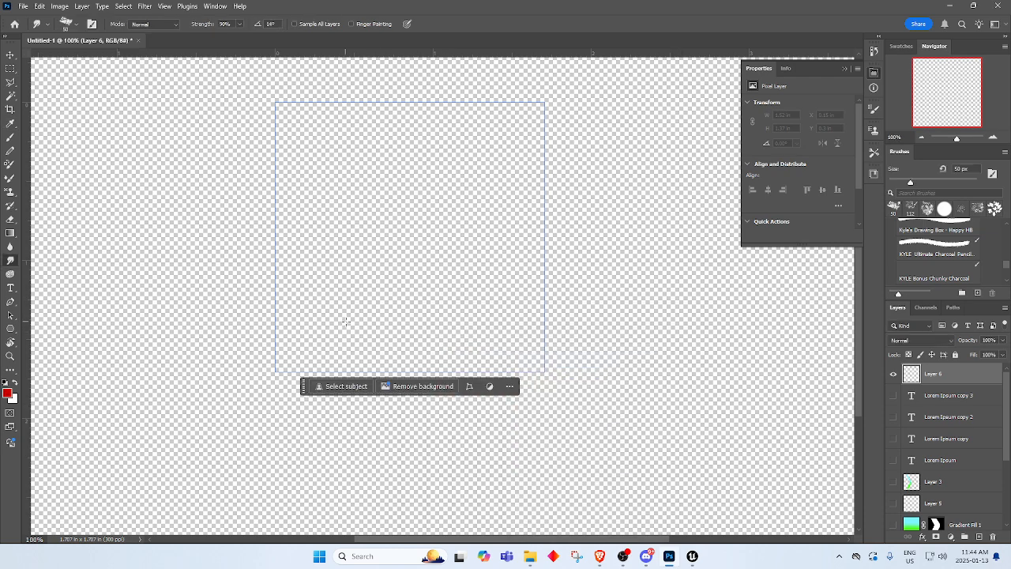
Paint overlapping dark red blotches across the middle of the tile with My Charcoal Brush, enlarging it to 90 px.
{"action": "left_click", "coordinate": [76, 25]}
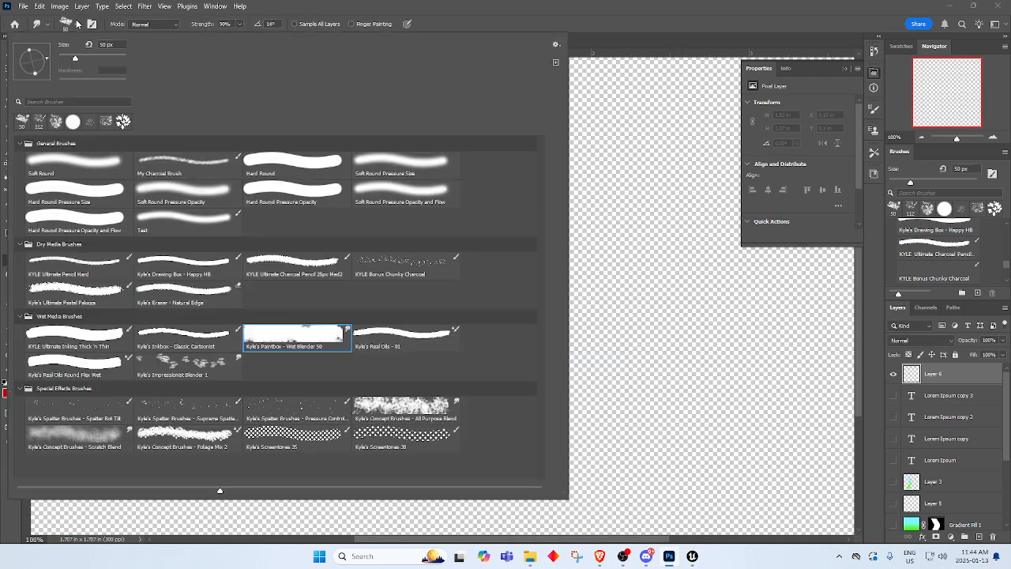
{"action": "left_click", "coordinate": [170, 169]}
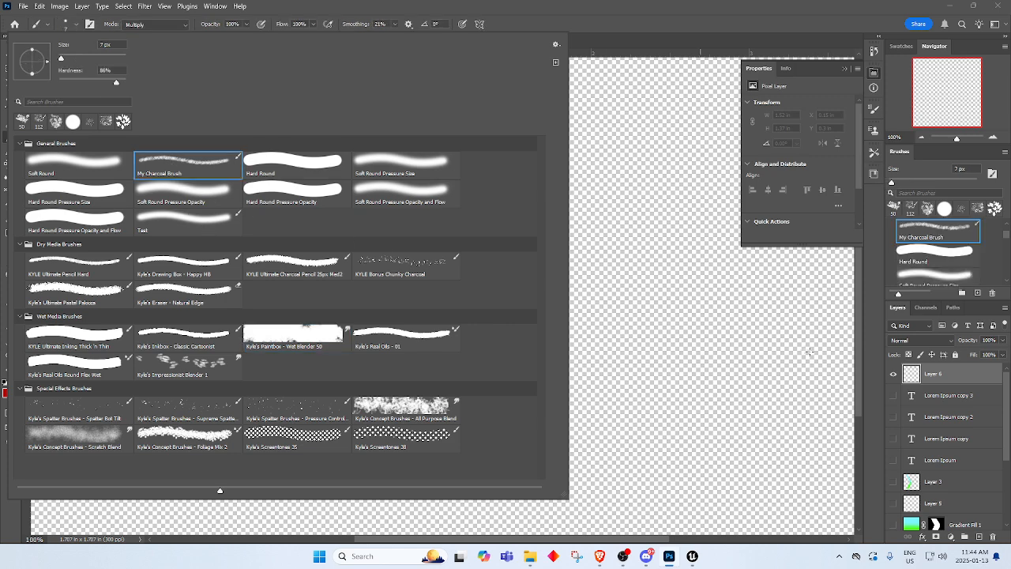
{"action": "key", "text": "b"}
{"action": "mouse_move", "coordinate": [393, 232]}
{"action": "left_mouse_down"}
{"action": "mouse_move", "coordinate": [381, 248]}
{"action": "mouse_move", "coordinate": [414, 237]}
{"action": "mouse_move", "coordinate": [401, 261]}
{"action": "mouse_move", "coordinate": [399, 204]}
{"action": "mouse_move", "coordinate": [439, 259]}
{"action": "mouse_move", "coordinate": [368, 218]}
{"action": "mouse_move", "coordinate": [444, 305]}
{"action": "mouse_move", "coordinate": [399, 293]}
{"action": "mouse_move", "coordinate": [360, 201]}
{"action": "mouse_move", "coordinate": [391, 229]}
{"action": "left_mouse_up"}
{"action": "key", "text": "bracketright"}
{"action": "key", "text": "bracketright"}
{"action": "key", "text": "bracketright"}
{"action": "key", "text": "bracketright"}
{"action": "key", "text": "bracketright"}
{"action": "key", "text": "bracketright"}
{"action": "key", "text": "bracketright"}
{"action": "key", "text": "bracketright"}
{"action": "key", "text": "bracketright"}
{"action": "key", "text": "bracketright"}
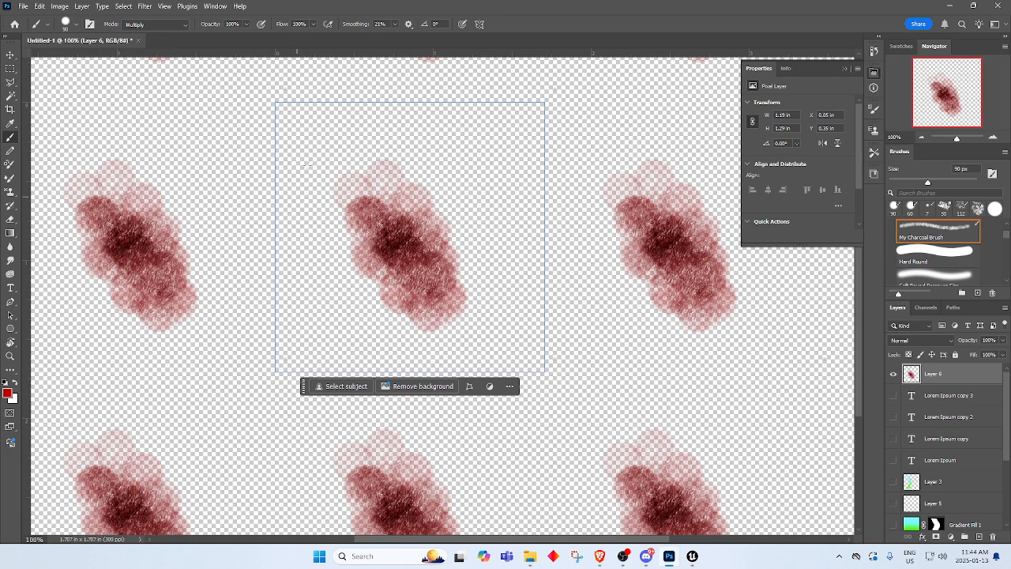
Paint a large red splatter over the blotches with the Kyle's Ultimate Pastel Palooza brush enlarged to 200 px.
{"action": "left_click", "coordinate": [77, 25]}
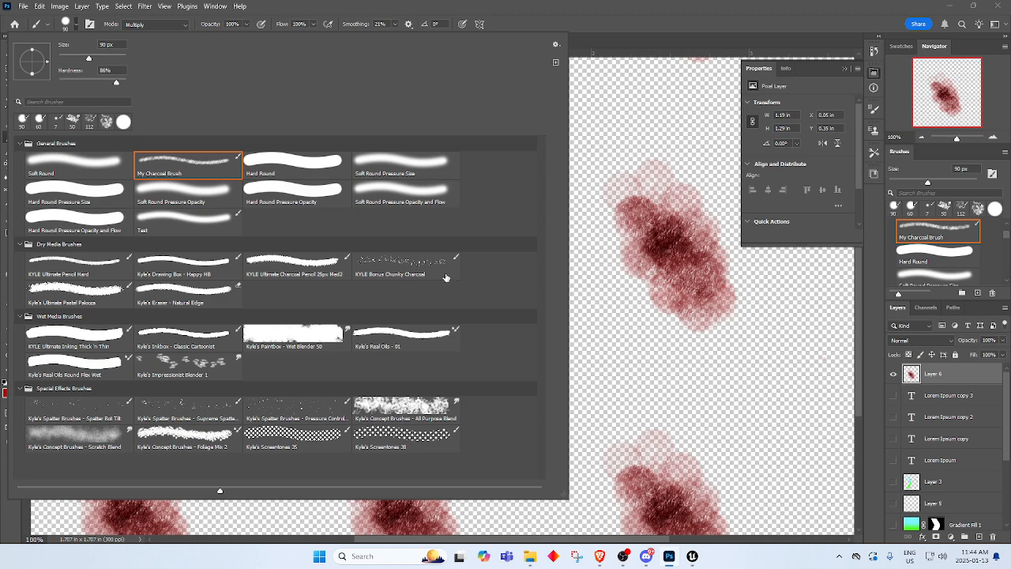
{"action": "left_click", "coordinate": [74, 298]}
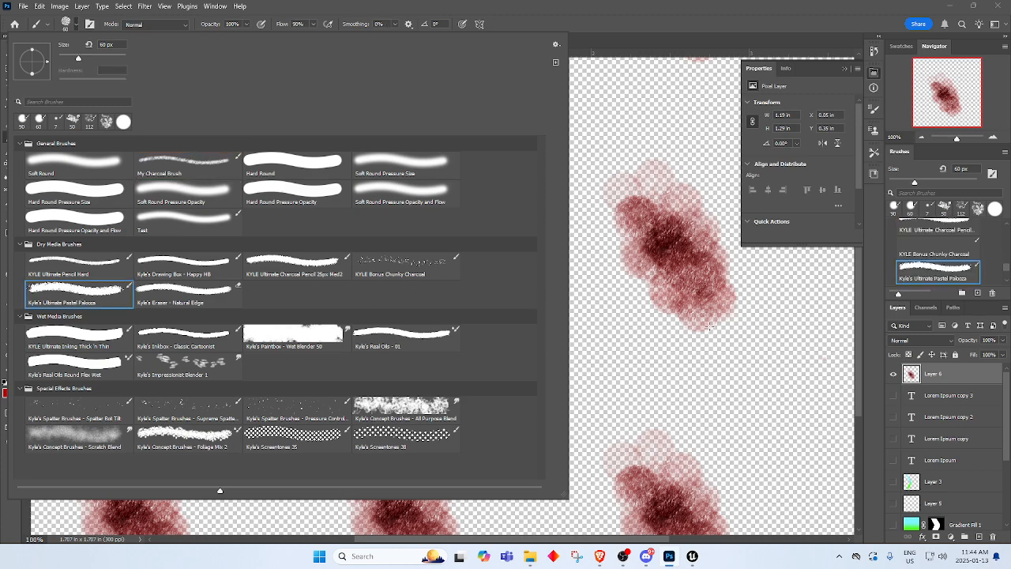
{"action": "key", "text": "Return"}
{"action": "left_click", "coordinate": [452, 309]}
{"action": "key", "text": "bracketright"}
{"action": "key", "text": "bracketright"}
{"action": "key", "text": "bracketright"}
{"action": "key", "text": "bracketright"}
{"action": "key", "text": "bracketright"}
{"action": "key", "text": "bracketright"}
{"action": "key", "text": "bracketright"}
{"action": "key", "text": "bracketright"}
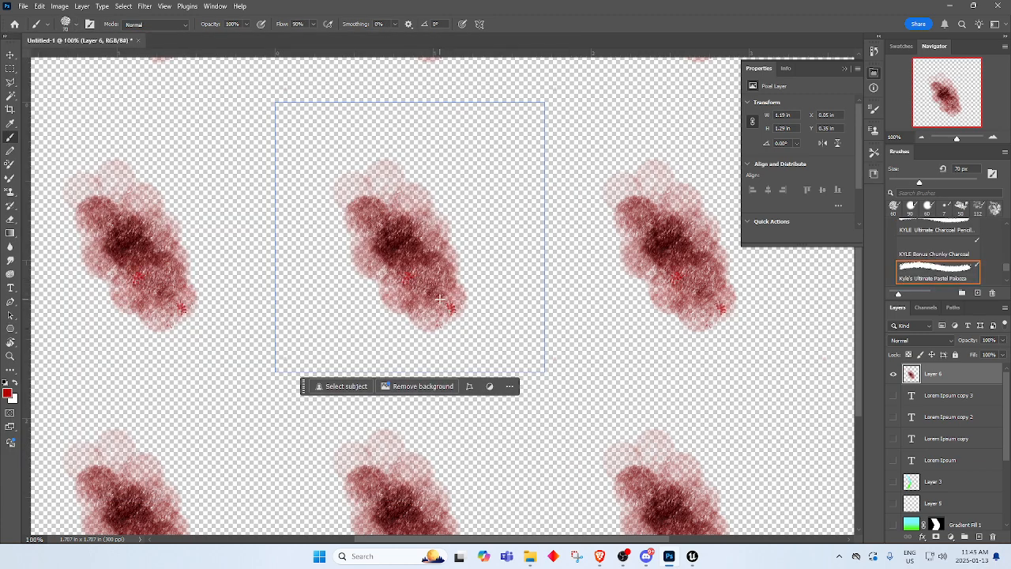
{"action": "left_click", "coordinate": [470, 272]}
{"action": "mouse_move", "coordinate": [469, 276]}
{"action": "left_mouse_down"}
{"action": "mouse_move", "coordinate": [444, 293]}
{"action": "mouse_move", "coordinate": [388, 244]}
{"action": "mouse_move", "coordinate": [368, 198]}
{"action": "mouse_move", "coordinate": [413, 245]}
{"action": "mouse_move", "coordinate": [450, 245]}
{"action": "mouse_move", "coordinate": [374, 237]}
{"action": "mouse_move", "coordinate": [360, 286]}
{"action": "mouse_move", "coordinate": [414, 294]}
{"action": "mouse_move", "coordinate": [431, 317]}
{"action": "mouse_move", "coordinate": [462, 312]}
{"action": "mouse_move", "coordinate": [450, 261]}
{"action": "mouse_move", "coordinate": [469, 210]}
{"action": "mouse_move", "coordinate": [367, 260]}
{"action": "mouse_move", "coordinate": [485, 280]}
{"action": "mouse_move", "coordinate": [521, 324]}
{"action": "mouse_move", "coordinate": [403, 251]}
{"action": "mouse_move", "coordinate": [468, 300]}
{"action": "mouse_move", "coordinate": [395, 308]}
{"action": "mouse_move", "coordinate": [436, 197]}
{"action": "mouse_move", "coordinate": [472, 143]}
{"action": "left_mouse_up"}
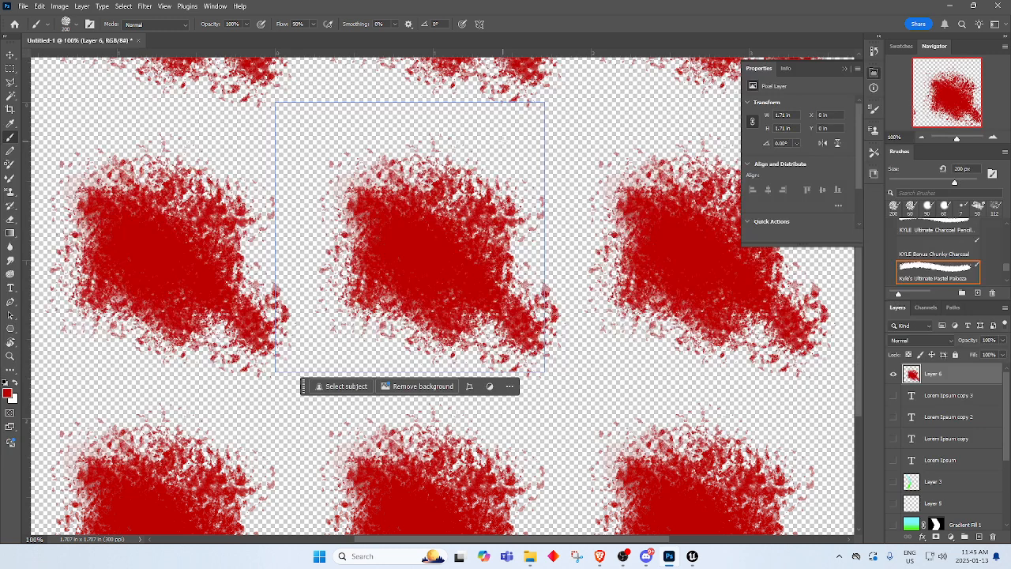
Dab small red spatters near the tile's upper corners and left edge with the pastel brush at 100 px and 150 px.
{"action": "key", "text": "bracketleft"}
{"action": "left_click", "coordinate": [519, 140]}
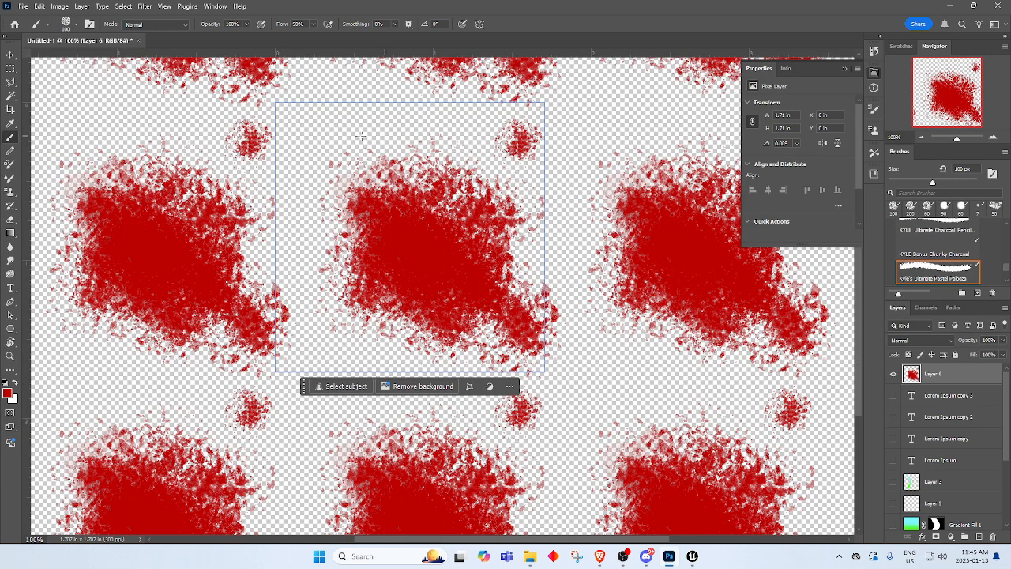
{"action": "key", "text": "bracketright"}
{"action": "left_click", "coordinate": [295, 128]}
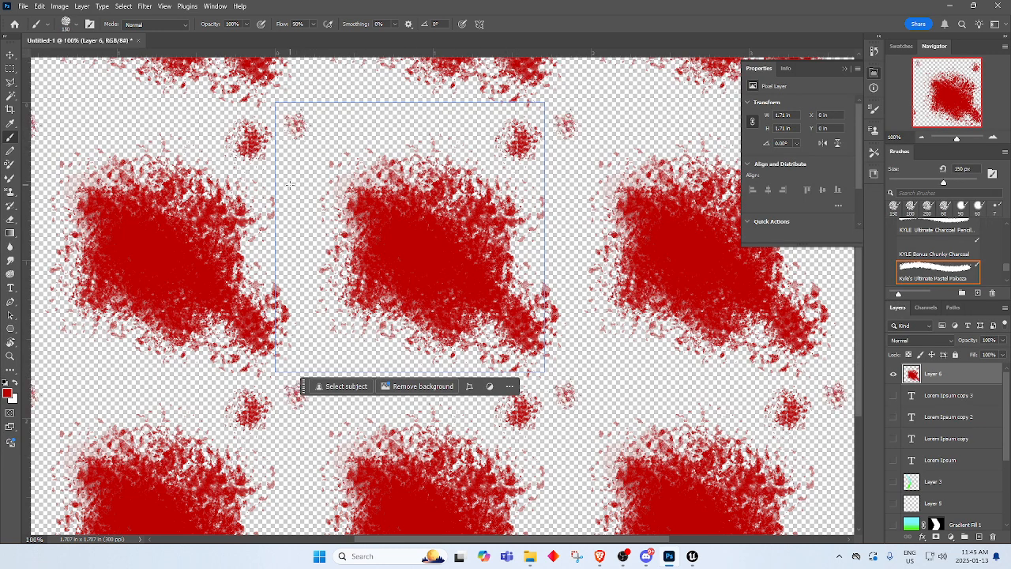
{"action": "left_click", "coordinate": [291, 185]}
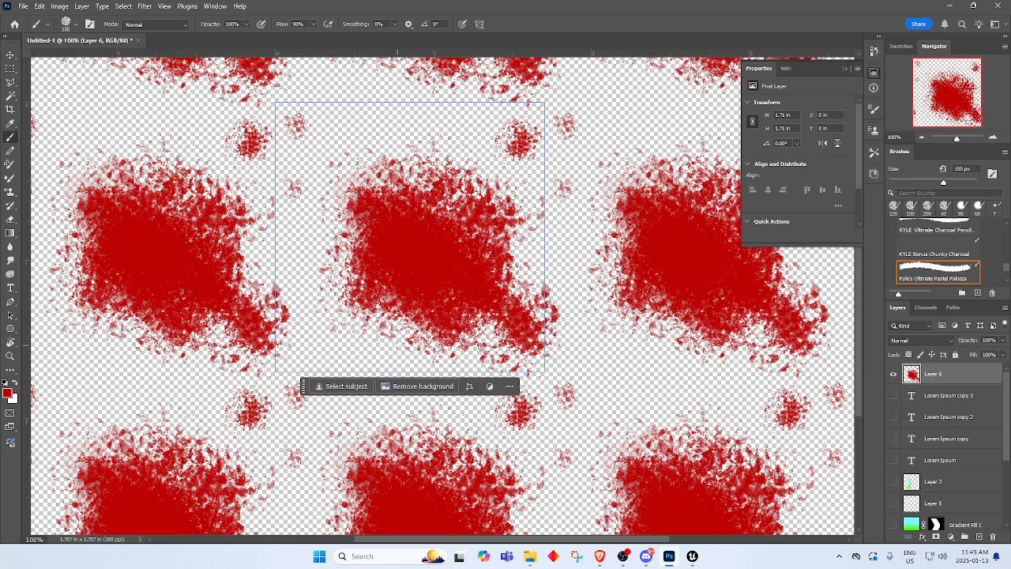
Export the splatter as a PNG named T_Blood_B in the MyTextures folder.
{"action": "left_click", "coordinate": [24, 6]}
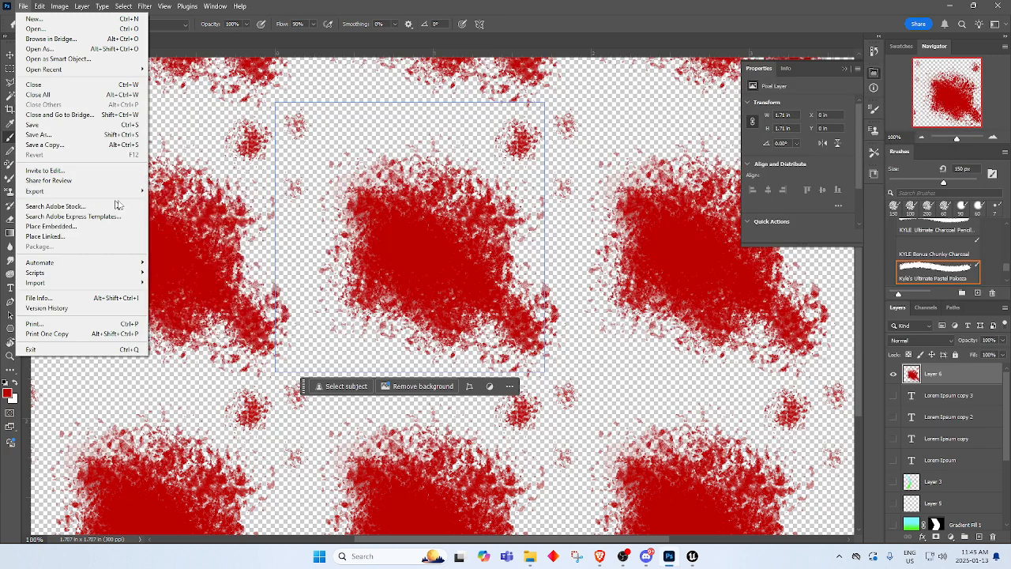
{"action": "mouse_move", "coordinate": [119, 191]}
{"action": "left_click", "coordinate": [184, 191]}
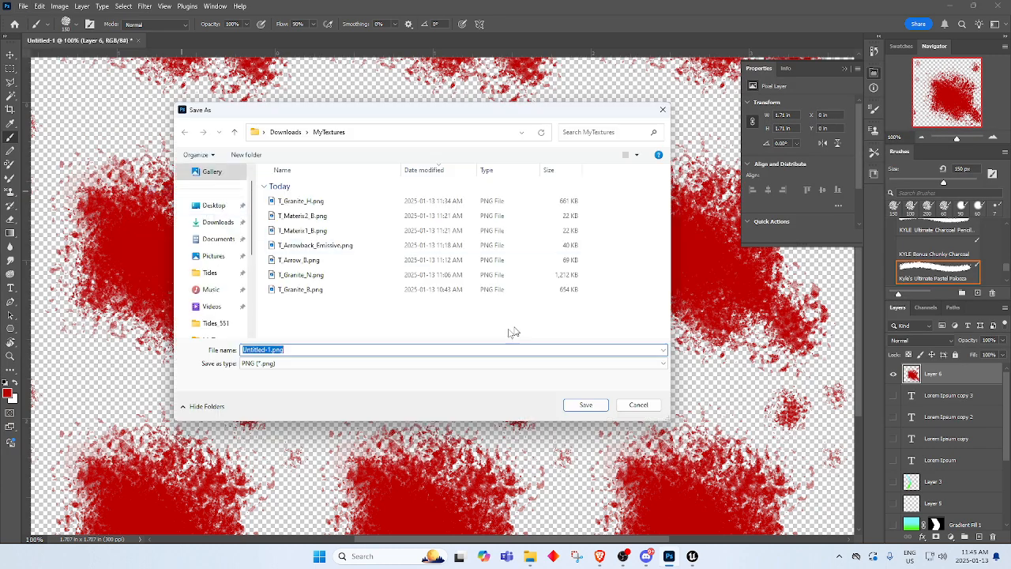
{"action": "left_click", "coordinate": [301, 206]}
{"action": "left_click", "coordinate": [275, 350]}
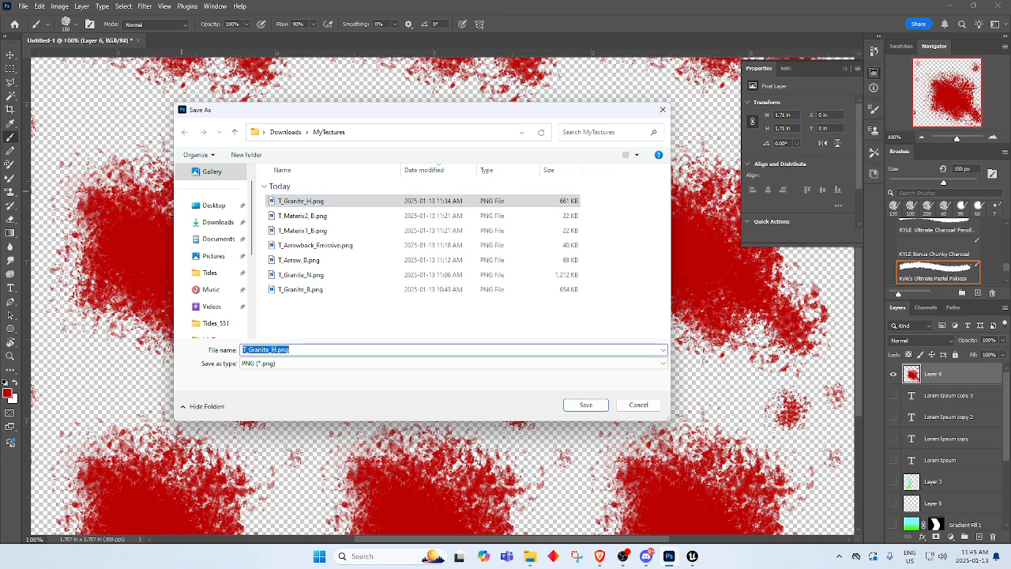
{"action": "left_click_drag", "start_coordinate": [272, 350], "coordinate": [246, 350]}
{"action": "type", "text": "N"}
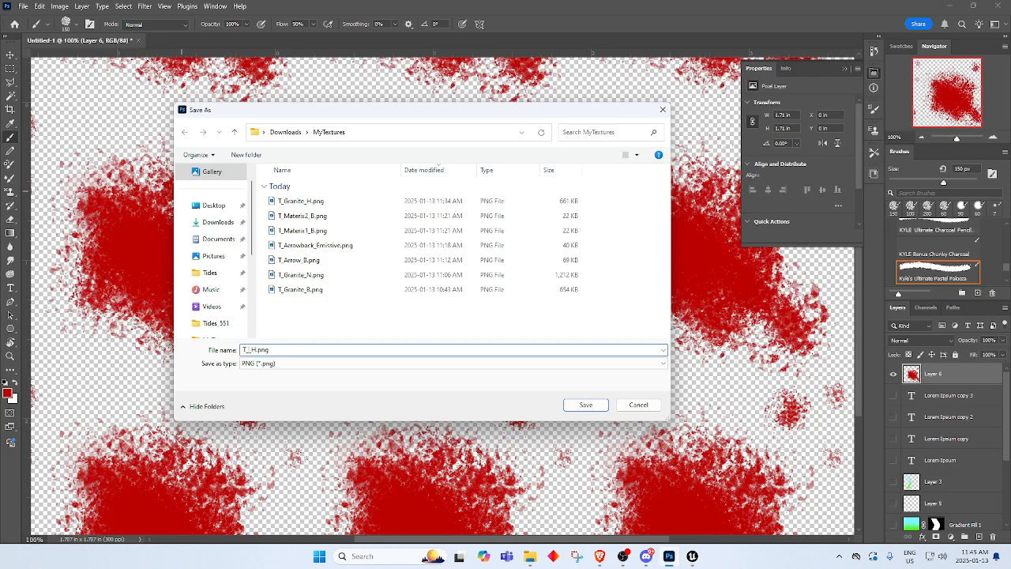
{"action": "type", "text": "lood_B"}
{"action": "key", "text": "Return"}
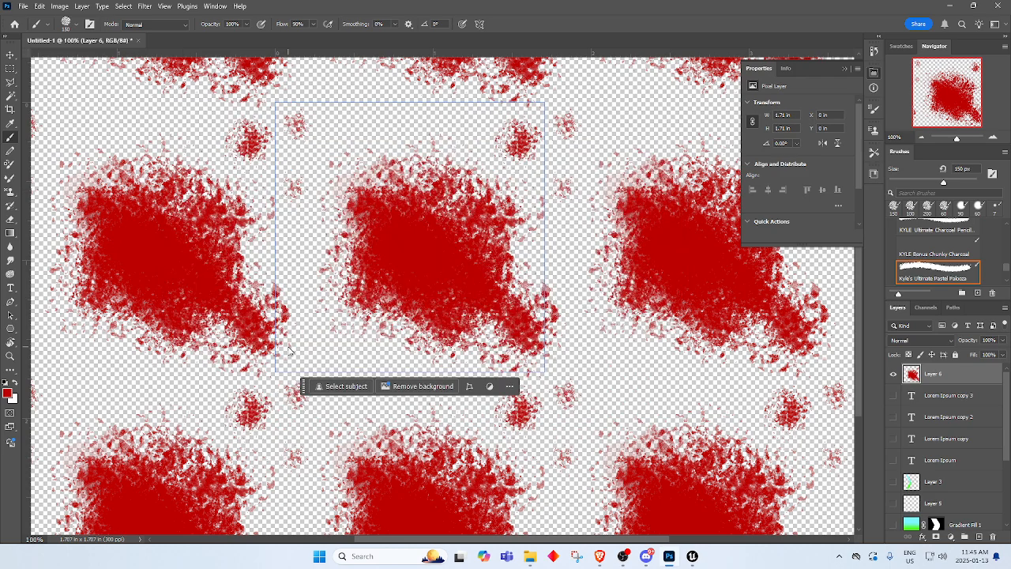
Switch to Unreal Editor and import T_Blood_B.png into the MyMaterials content folder.
{"action": "left_click", "coordinate": [951, 6]}
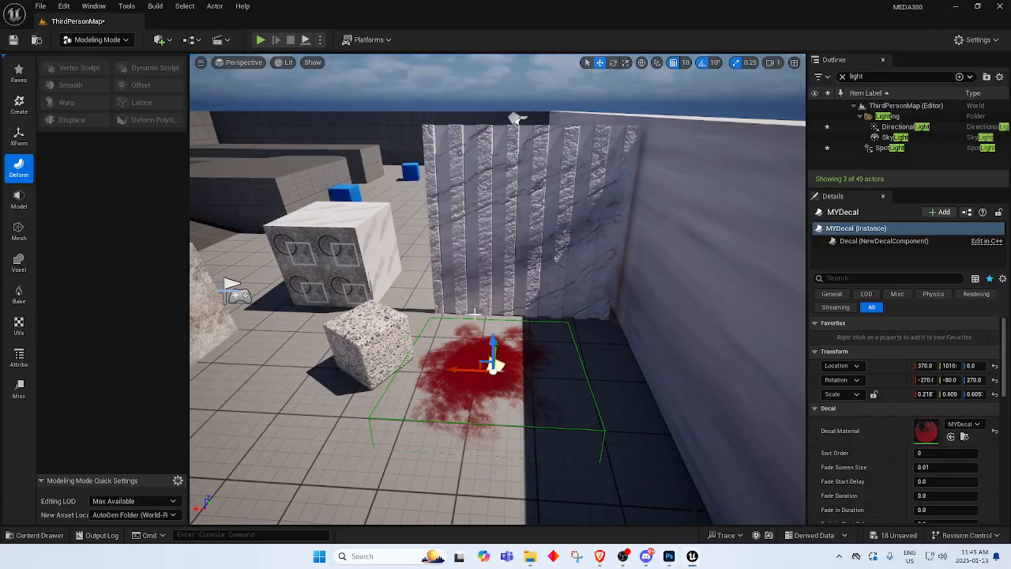
{"action": "left_click", "coordinate": [35, 535]}
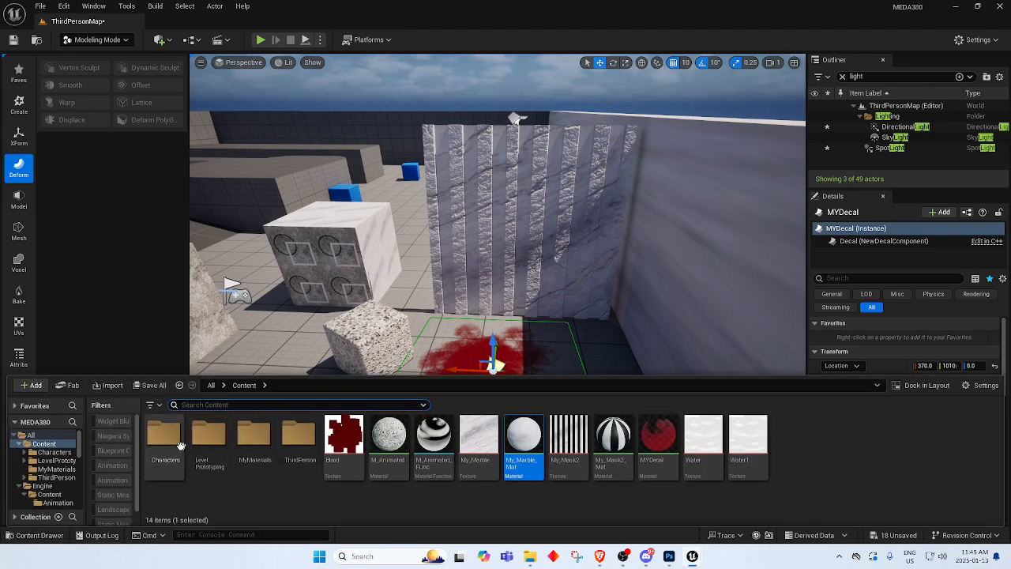
{"action": "double_click", "coordinate": [254, 441]}
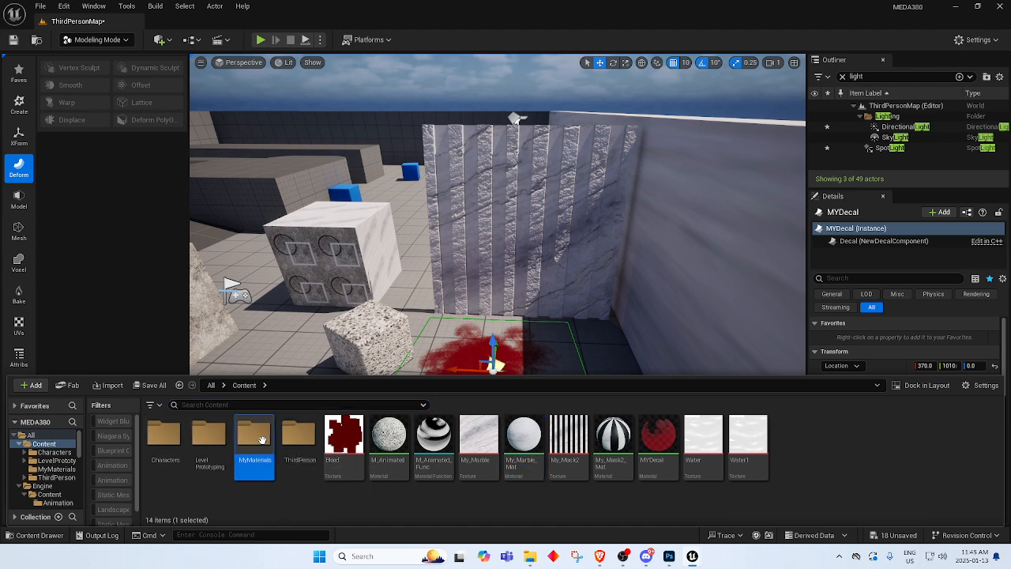
{"action": "left_click", "coordinate": [111, 386]}
{"action": "left_click", "coordinate": [149, 104]}
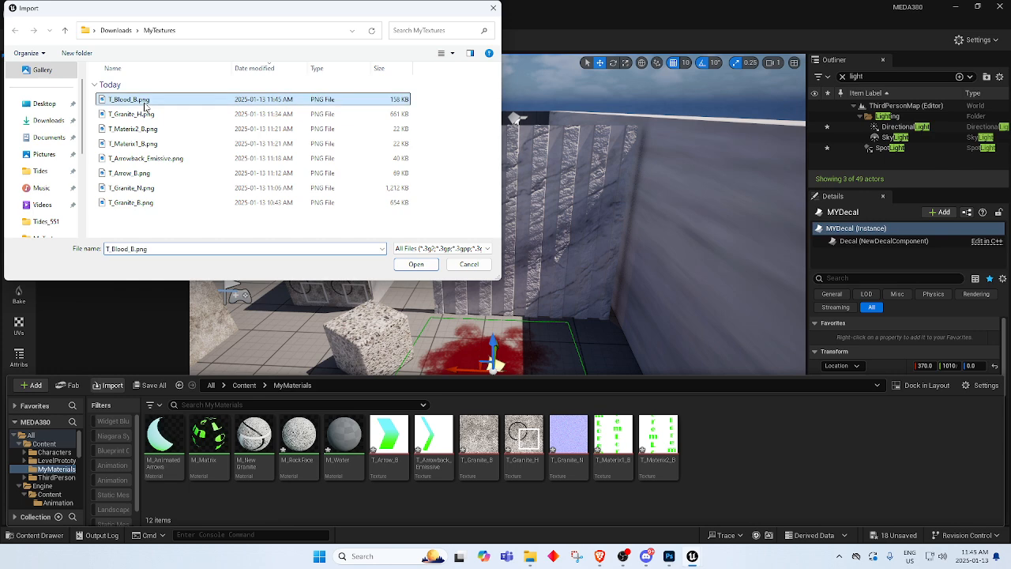
{"action": "left_click", "coordinate": [414, 265]}
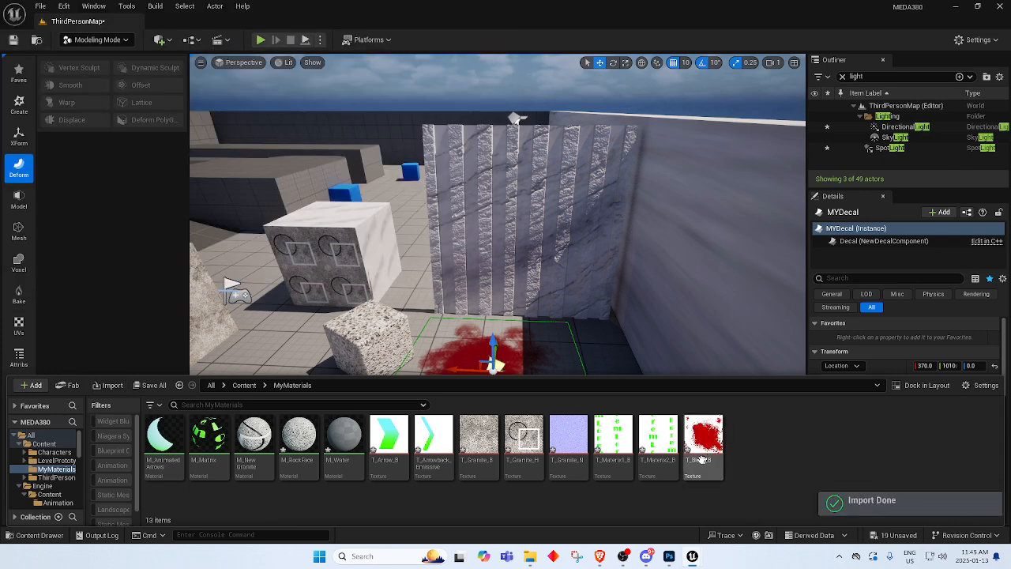
Create a material named M_BloodDecal in the MyMaterials folder and open it for editing.
{"action": "right_click", "coordinate": [782, 450]}
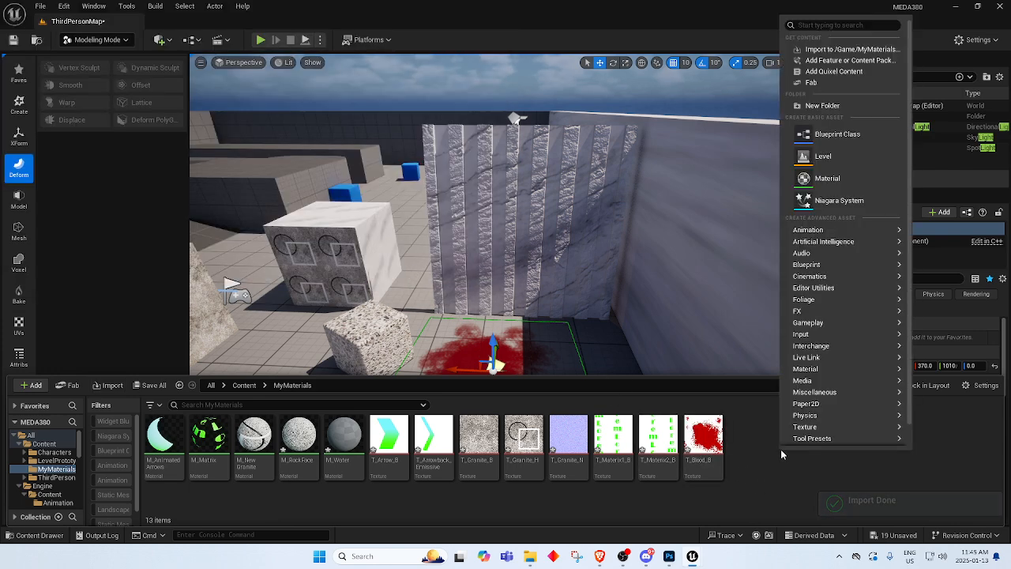
{"action": "left_click", "coordinate": [827, 178]}
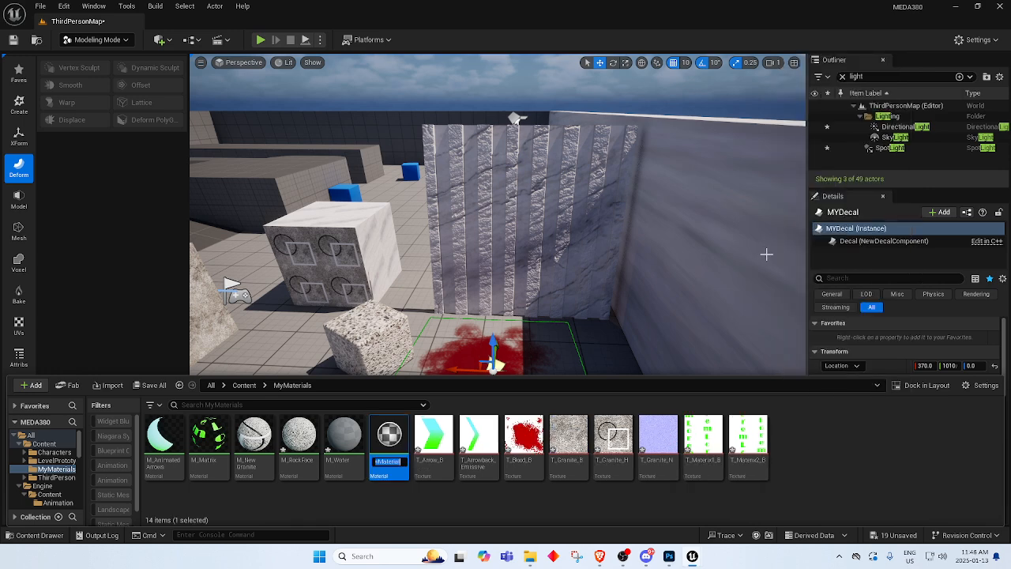
{"action": "type", "text": "M"}
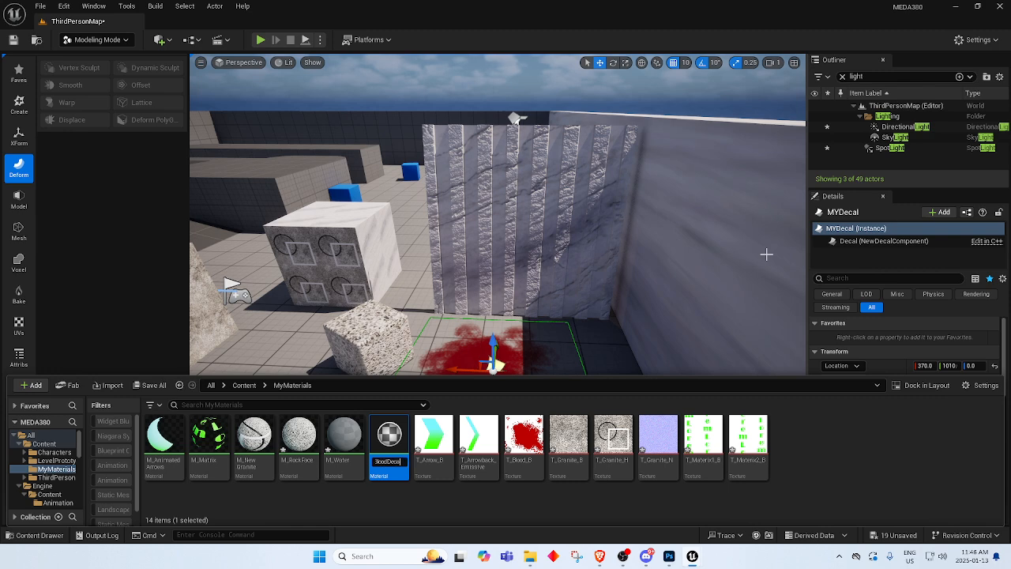
{"action": "key", "text": "Return"}
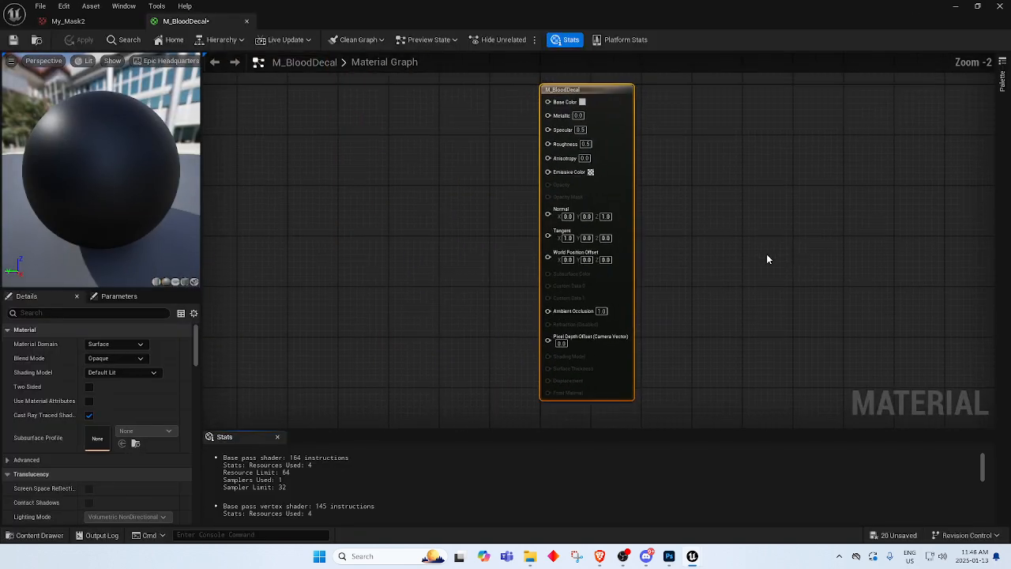
Set the M_BloodDecal material domain to Deferred Decal.
{"action": "right_click_drag", "start_coordinate": [475, 230], "coordinate": [566, 237]}
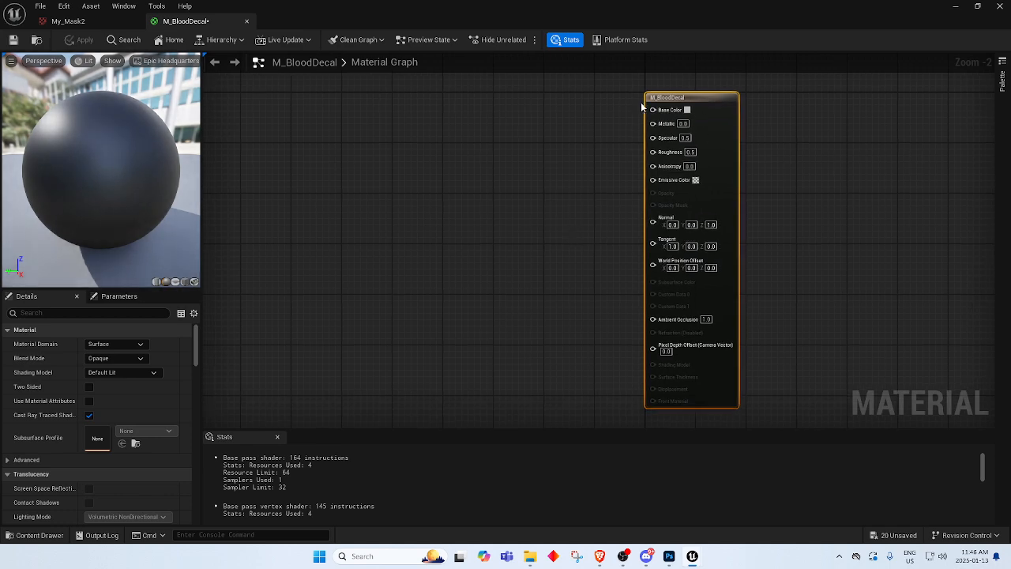
{"action": "left_click", "coordinate": [110, 345]}
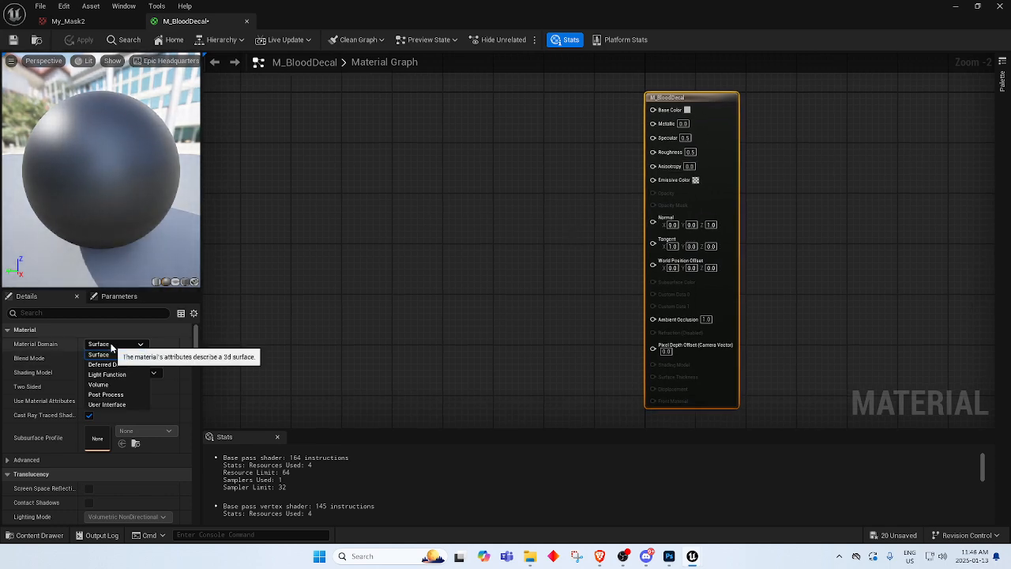
{"action": "left_click", "coordinate": [134, 365]}
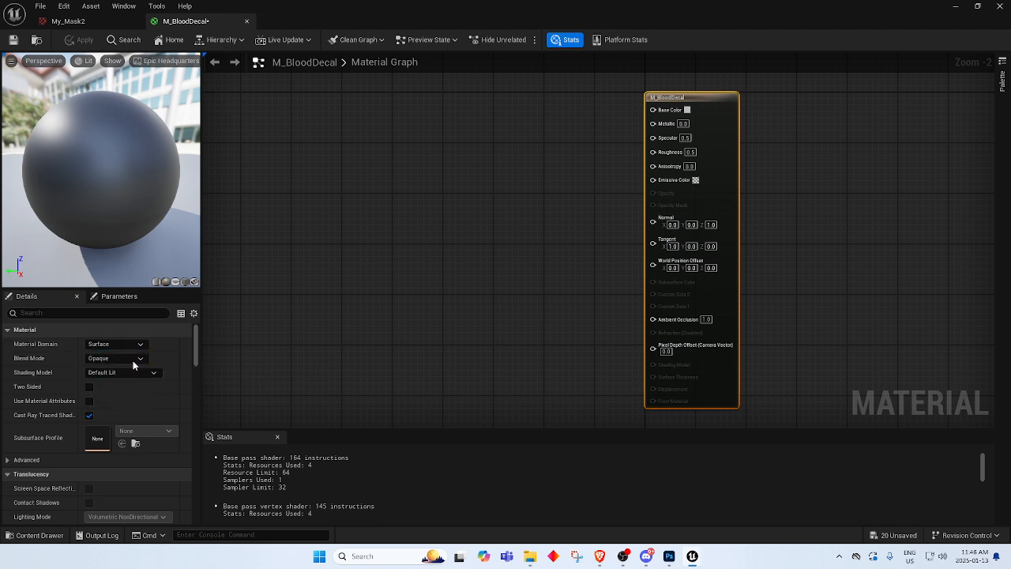
{"action": "right_click_drag", "start_coordinate": [543, 287], "coordinate": [497, 321]}
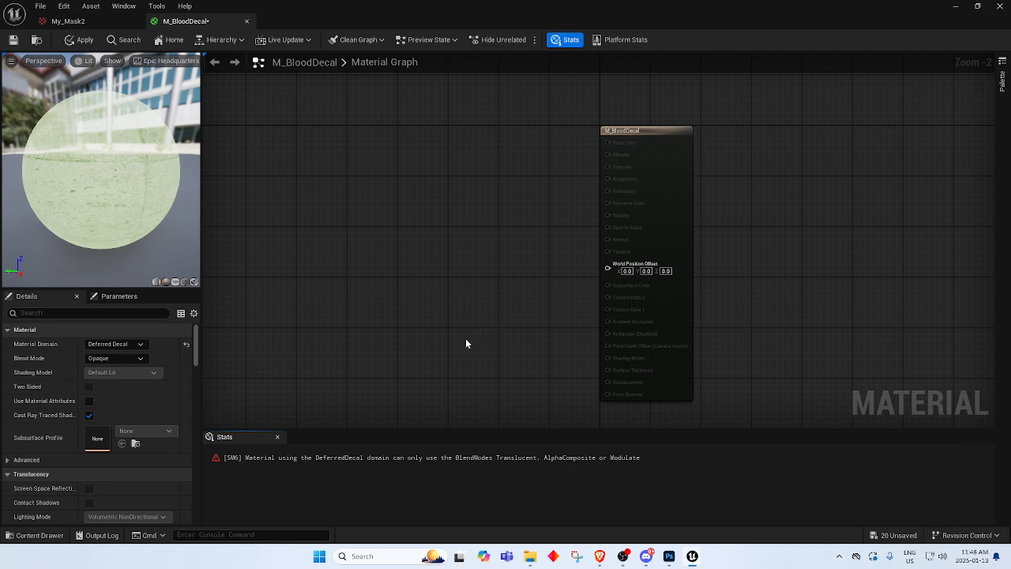
Set the M_BloodDecal blend mode to Translucent and add a Texture Sample node to its graph.
{"action": "left_click", "coordinate": [126, 360]}
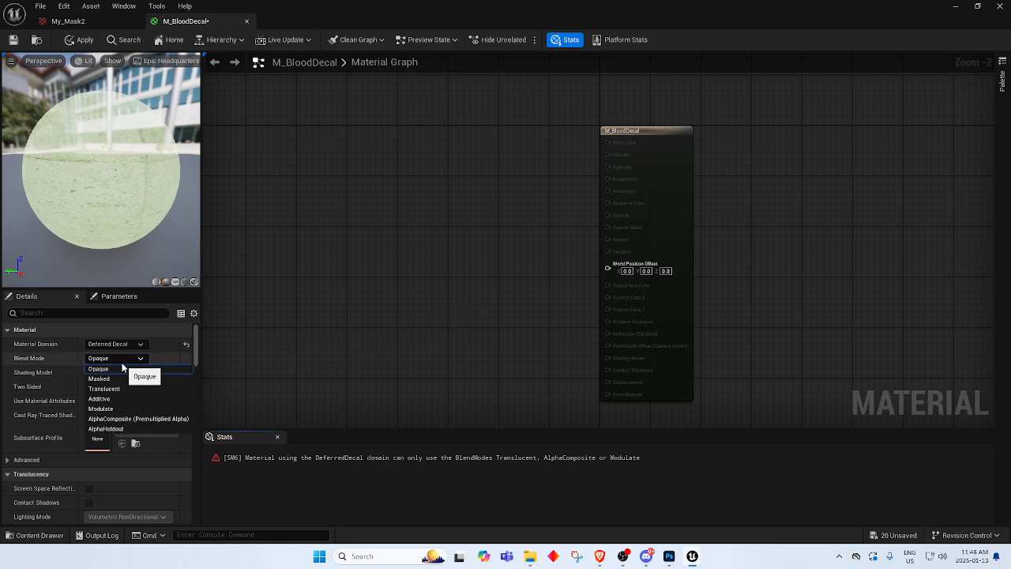
{"action": "left_click", "coordinate": [127, 389]}
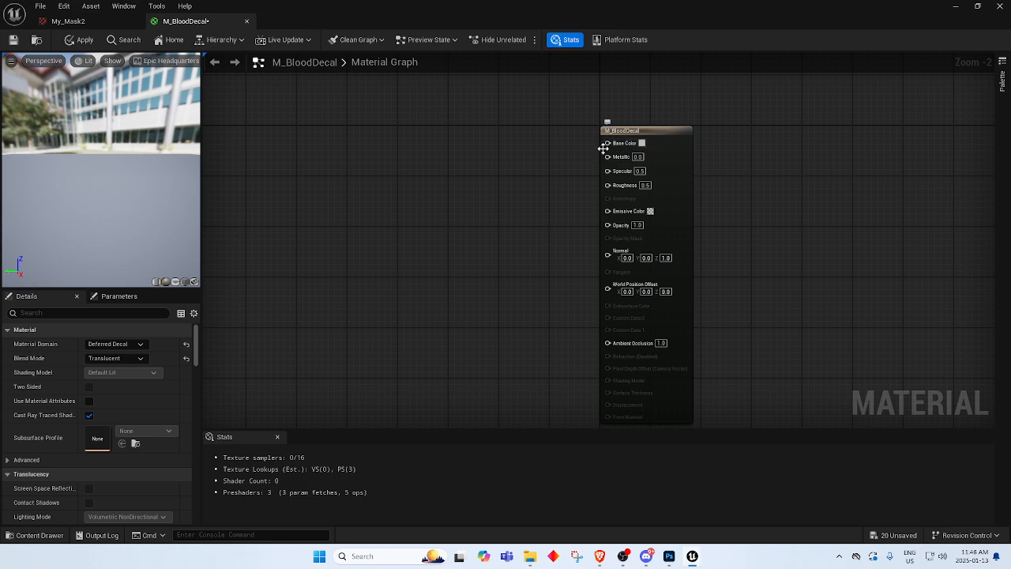
{"action": "mouse_move", "coordinate": [456, 196]}
{"action": "right_mouse_down"}
{"action": "mouse_move", "coordinate": [499, 217]}
{"action": "mouse_move", "coordinate": [443, 199]}
{"action": "right_mouse_up"}
{"action": "right_click", "coordinate": [443, 204]}
{"action": "type", "text": "textur"}
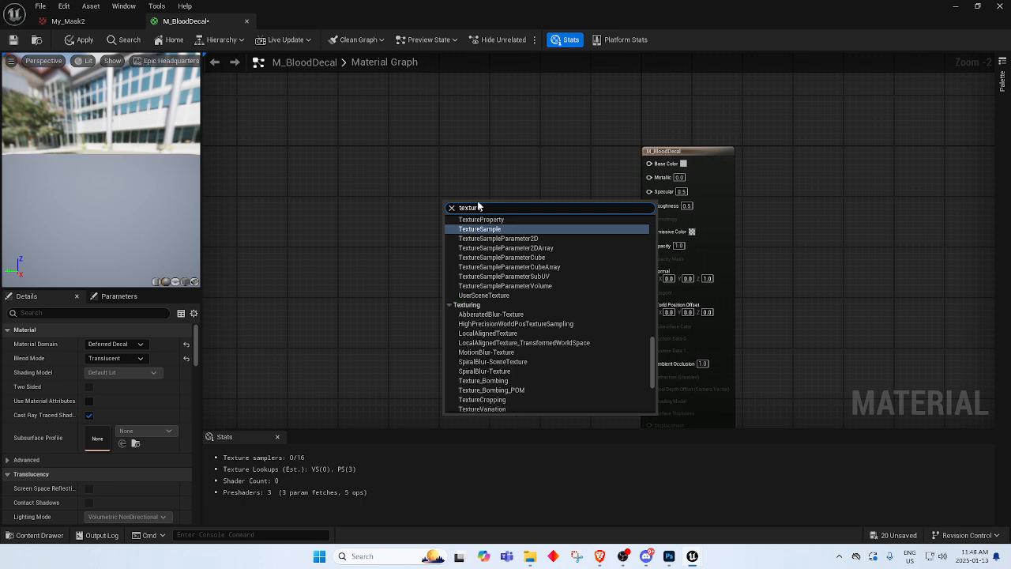
{"action": "key", "text": "Return"}
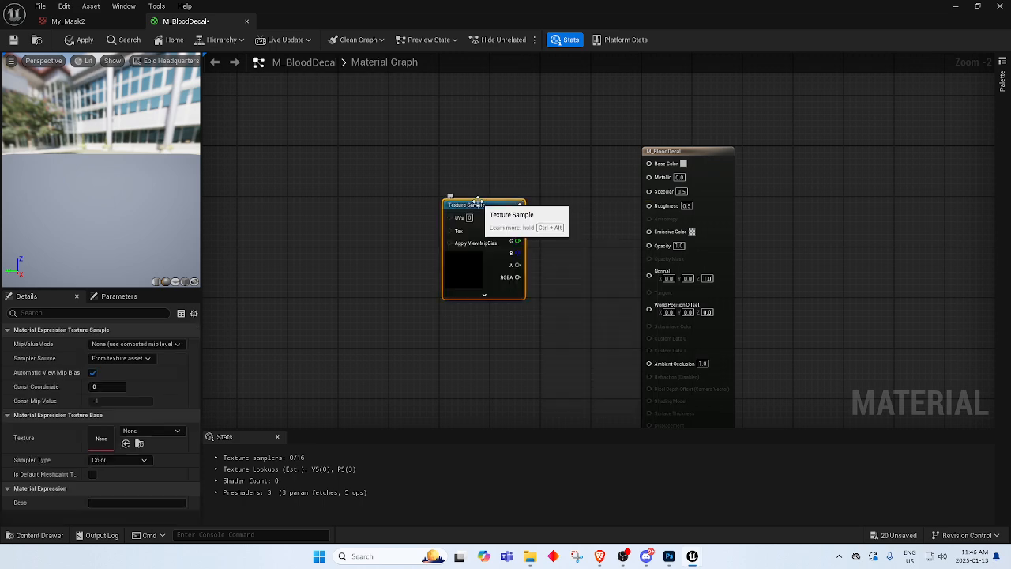
Assign the T_Blood_B texture to the Texture Sample node.
{"action": "left_click", "coordinate": [152, 431]}
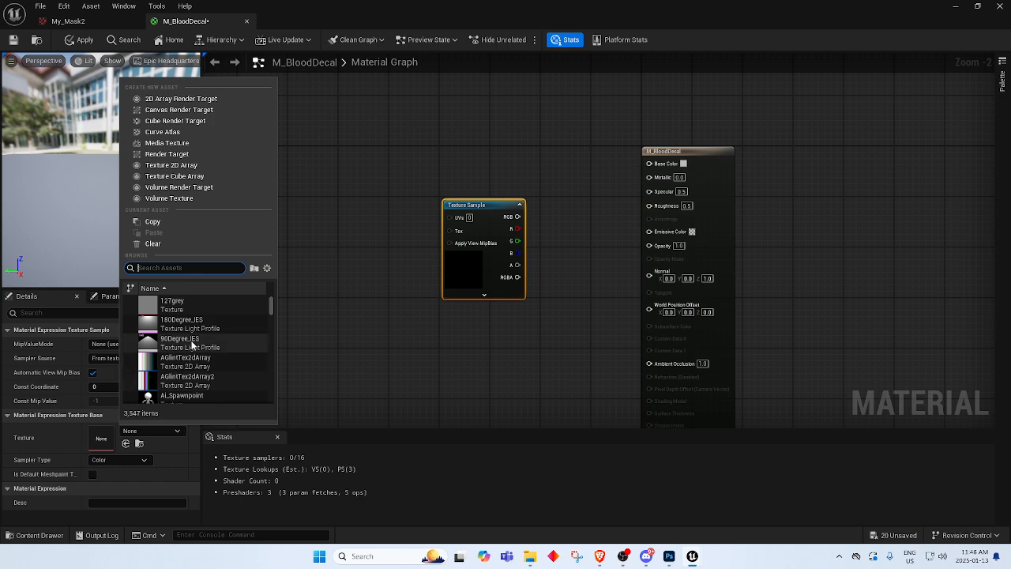
{"action": "type", "text": "blood"}
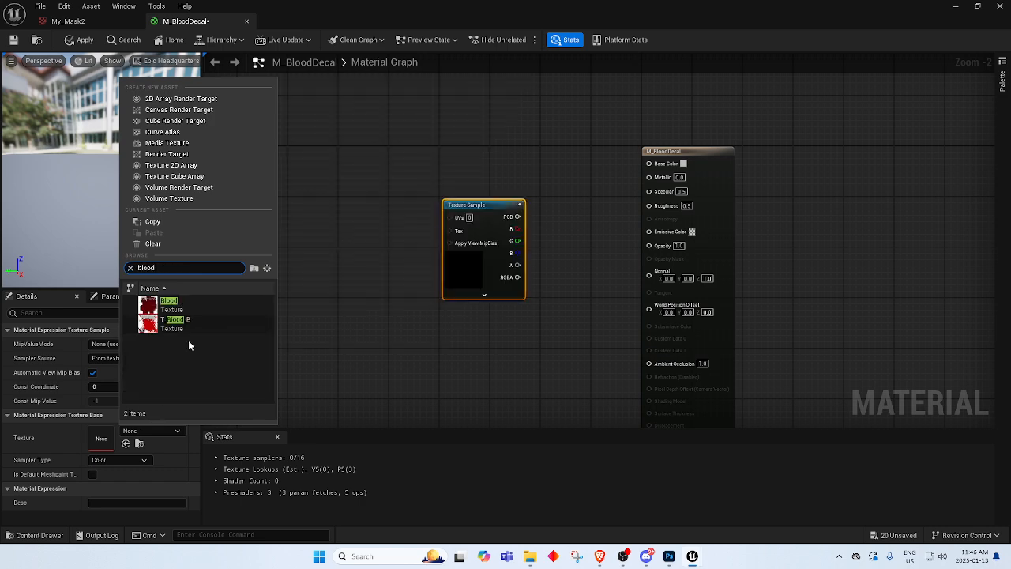
{"action": "left_click", "coordinate": [232, 322]}
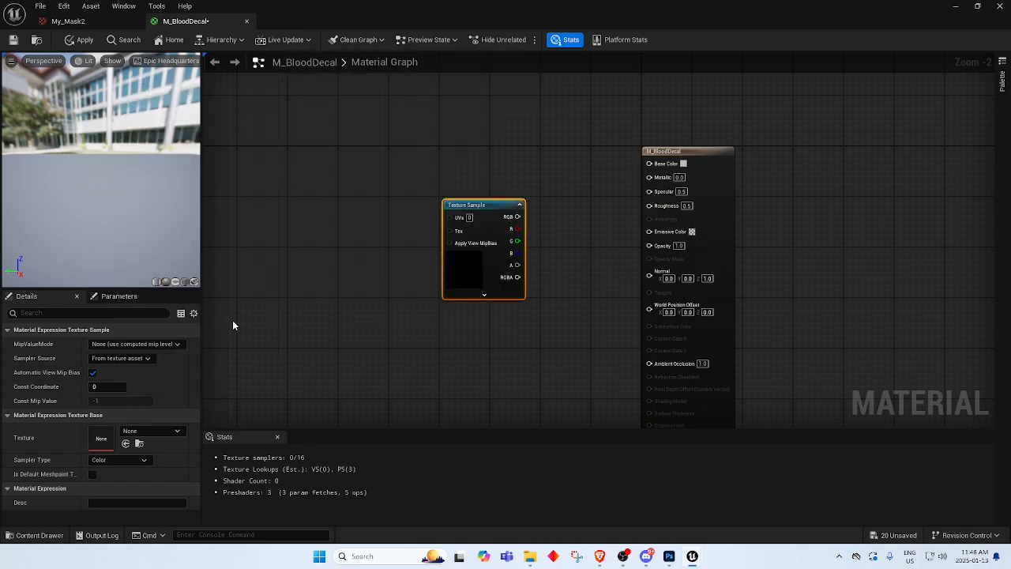
Connect the Texture Sample's RGB output to Base Color and its alpha output to Opacity.
{"action": "right_click_drag", "start_coordinate": [392, 379], "coordinate": [267, 347]}
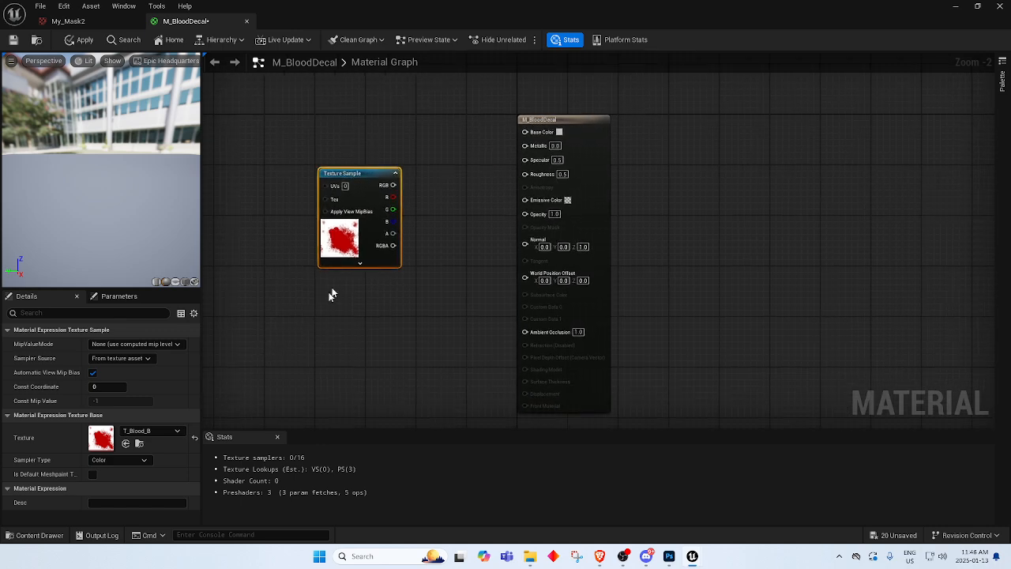
{"action": "left_click_drag", "start_coordinate": [372, 176], "coordinate": [525, 135]}
{"action": "left_click", "coordinate": [373, 193]}
{"action": "left_click_drag", "start_coordinate": [132, 201], "coordinate": [87, 201]}
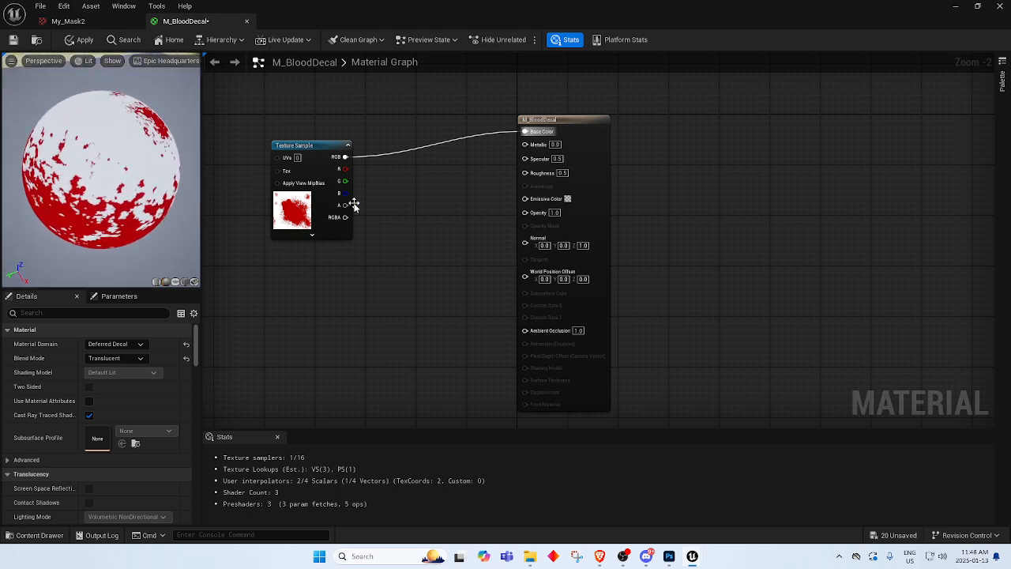
{"action": "left_click_drag", "start_coordinate": [345, 205], "coordinate": [524, 212]}
{"action": "mouse_move", "coordinate": [80, 221]}
{"action": "left_mouse_down"}
{"action": "mouse_move", "coordinate": [80, 197]}
{"action": "mouse_move", "coordinate": [82, 225]}
{"action": "left_mouse_up"}
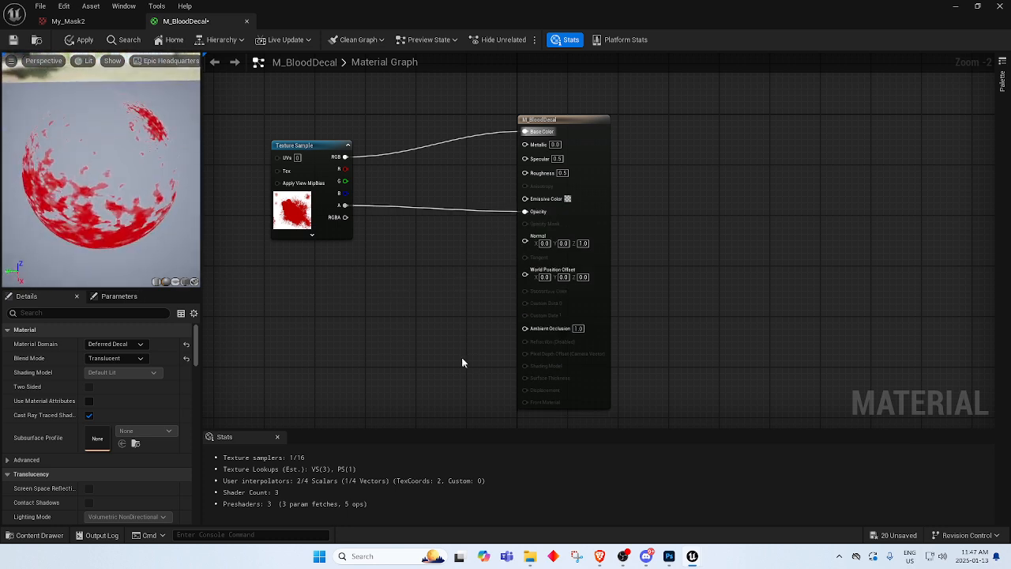
Set the decal material's Roughness to 0 and its Specular to 1.
{"action": "left_click", "coordinate": [561, 173]}
{"action": "type", "text": "0"}
{"action": "key", "text": "Return"}
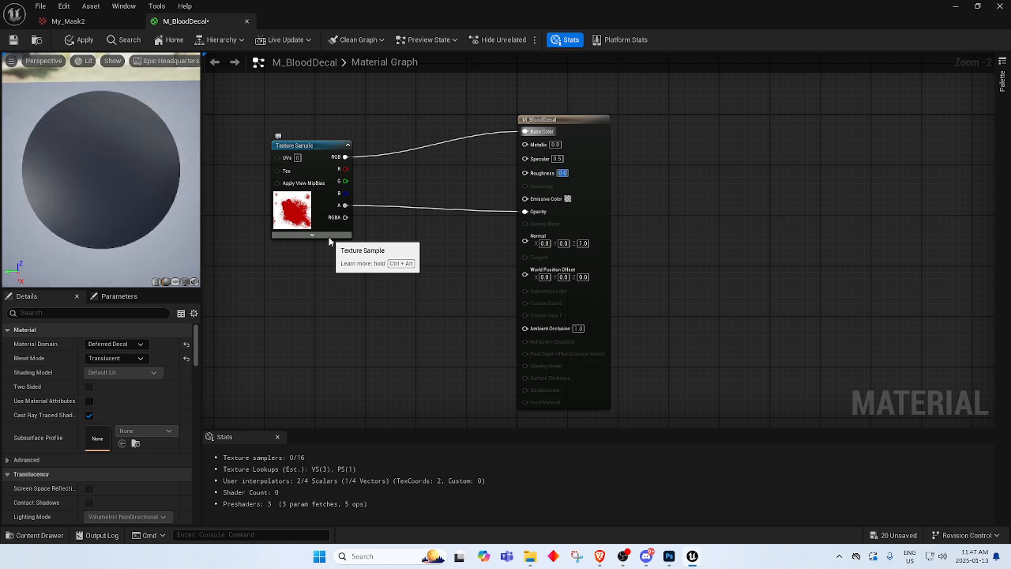
{"action": "left_click_drag", "start_coordinate": [106, 238], "coordinate": [126, 217]}
{"action": "left_click_drag", "start_coordinate": [101, 170], "coordinate": [83, 197]}
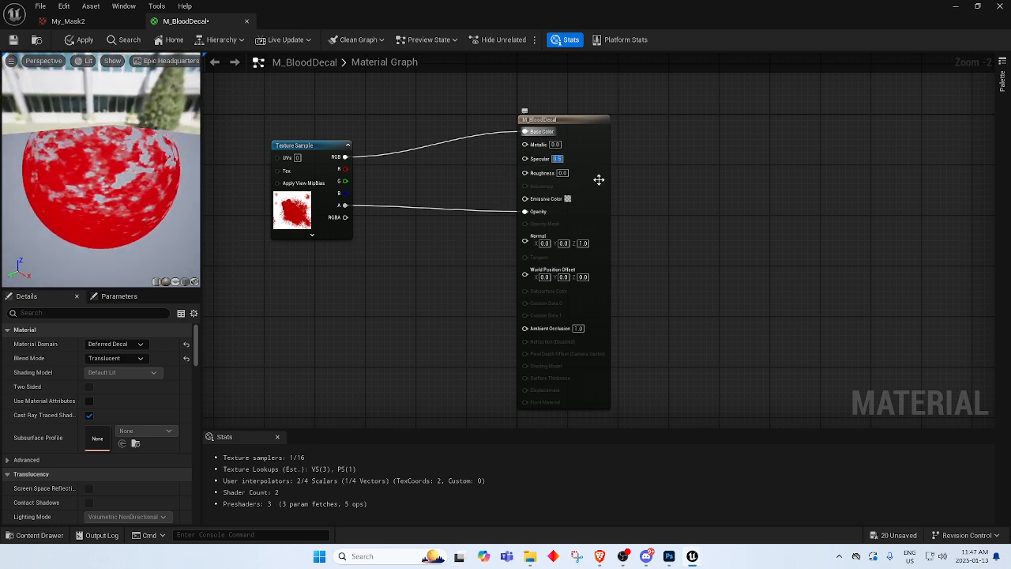
{"action": "type", "text": "0"}
{"action": "key", "text": "Return"}
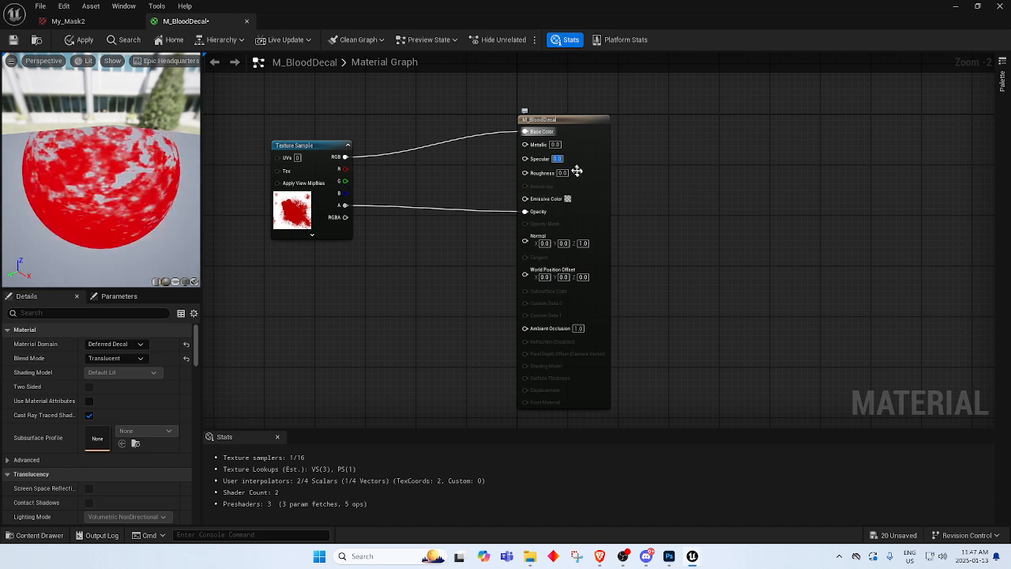
{"action": "type", "text": "1"}
{"action": "key", "text": "Return"}
{"action": "left_click_drag", "start_coordinate": [111, 241], "coordinate": [107, 126]}
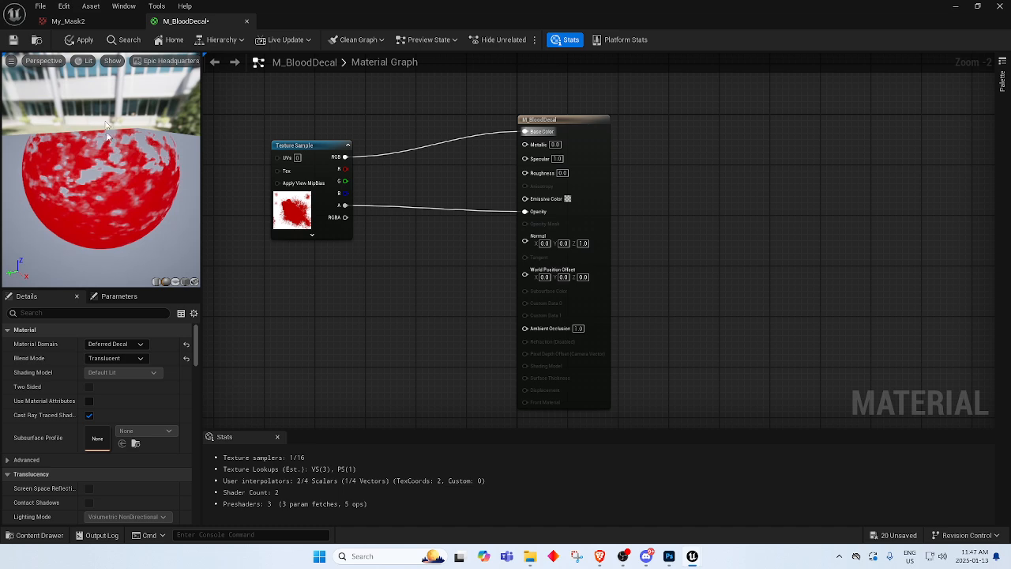
Save M_BloodDecal and move the Texture Sample node slightly up and closer to the material node.
{"action": "left_click", "coordinate": [12, 40]}
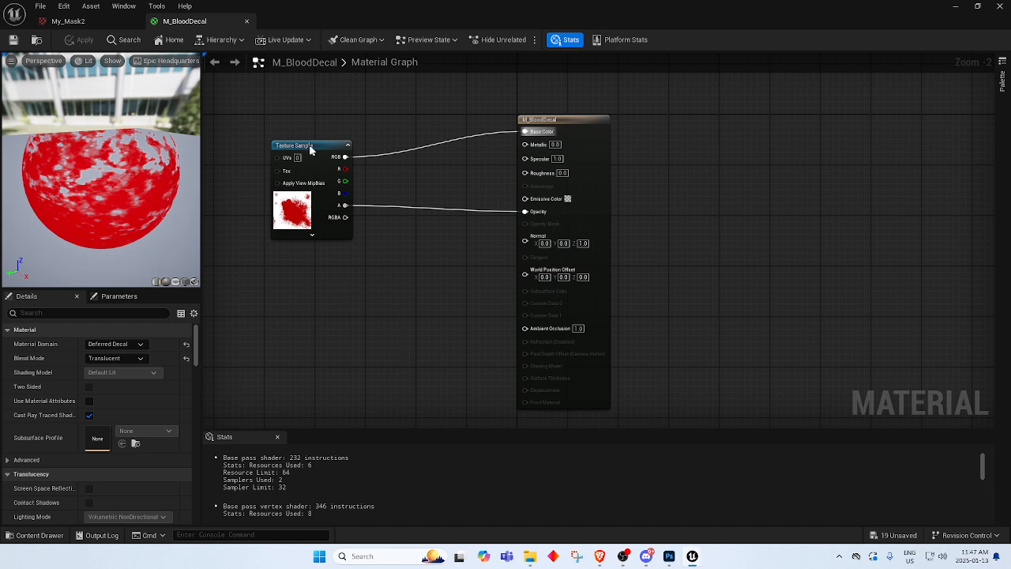
{"action": "left_click_drag", "start_coordinate": [310, 147], "coordinate": [328, 128]}
{"action": "left_click", "coordinate": [442, 154]}
{"action": "left_click", "coordinate": [586, 128]}
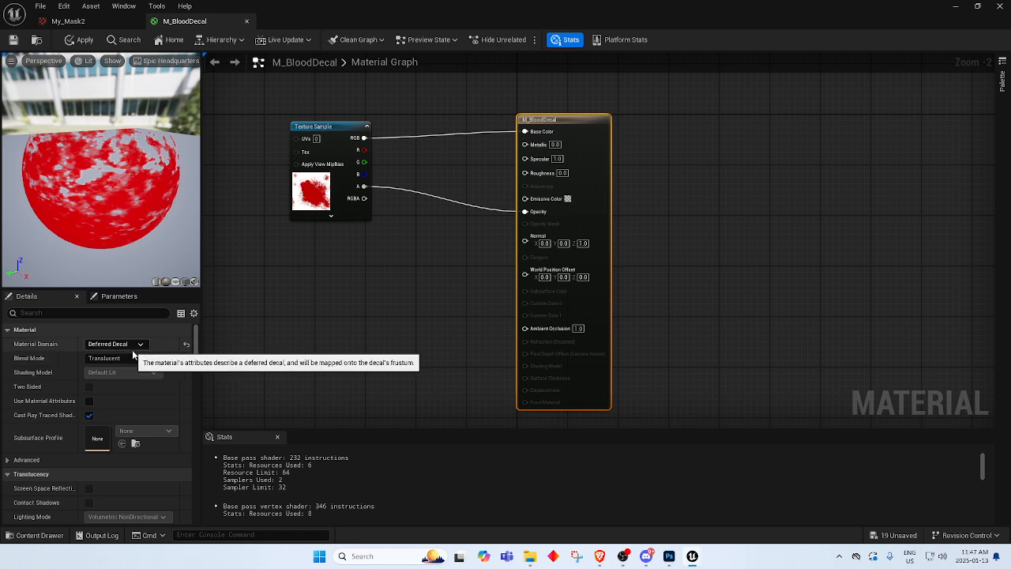
{"action": "left_click", "coordinate": [212, 136]}
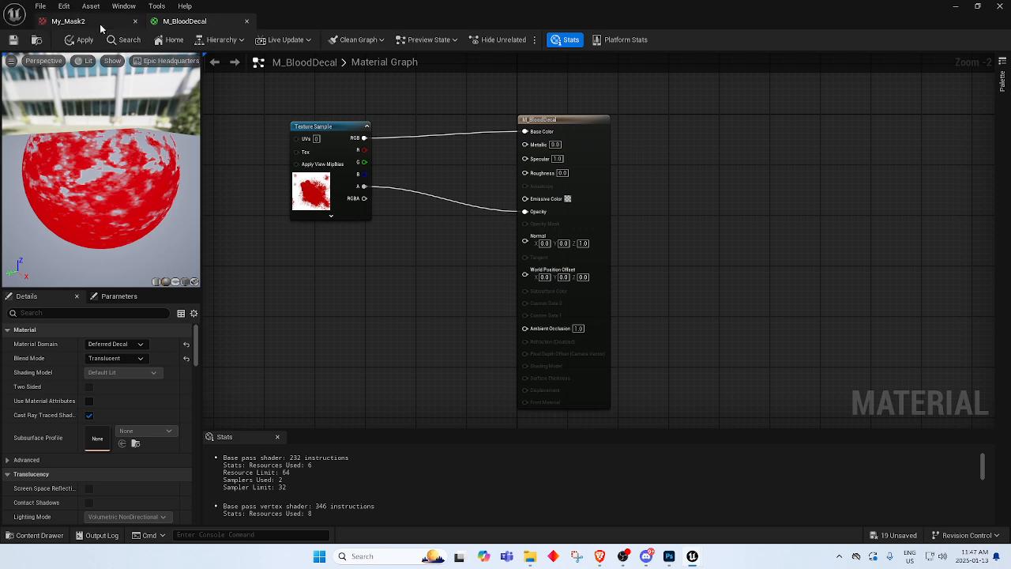
Return to the level and place an M_BloodDecal decal from MyMaterials near the striped panel.
{"action": "left_click", "coordinate": [957, 7]}
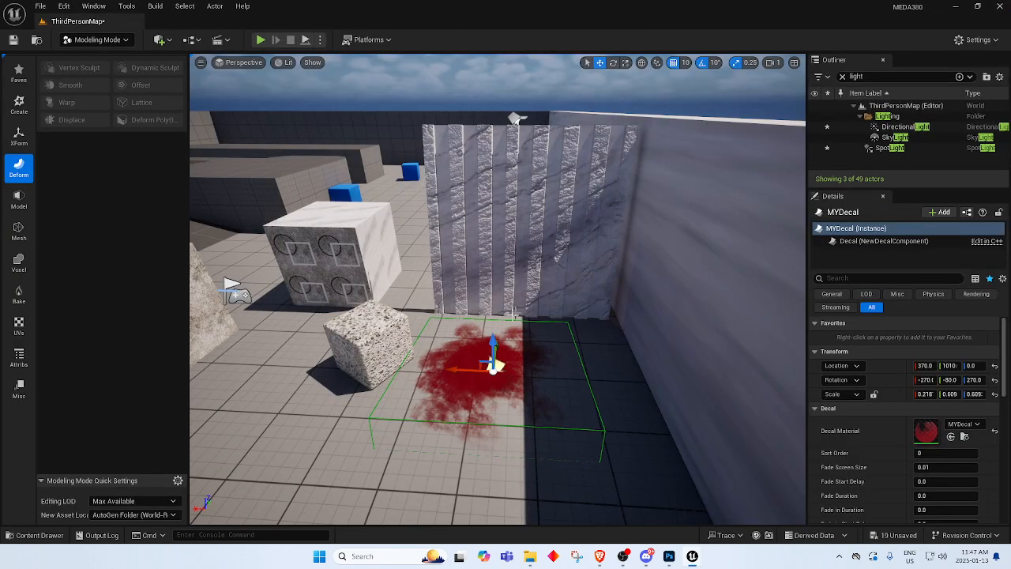
{"action": "left_click", "coordinate": [37, 536]}
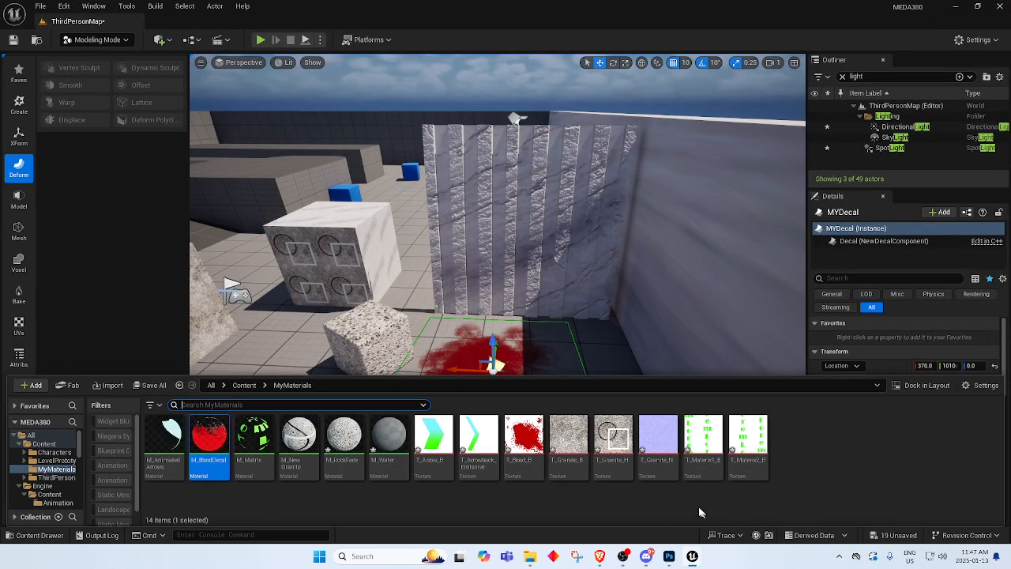
{"action": "left_click_drag", "start_coordinate": [210, 449], "coordinate": [523, 223]}
{"action": "right_click_drag", "start_coordinate": [523, 222], "coordinate": [621, 237]}
{"action": "left_click_drag", "start_coordinate": [431, 310], "coordinate": [543, 368]}
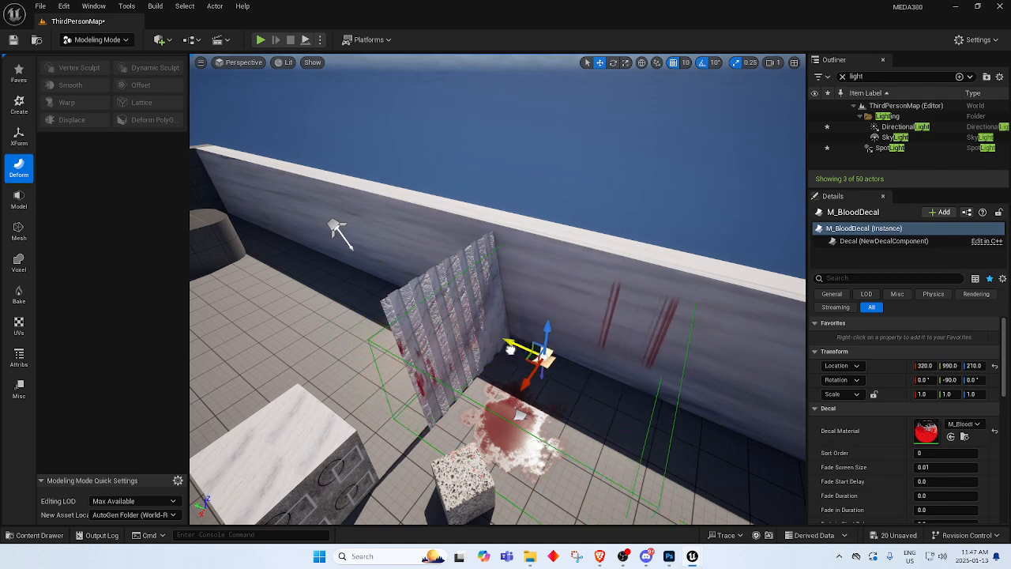
Move the new blood decal onto the open floor at location 320, 600, 20.
{"action": "left_click_drag", "start_coordinate": [511, 349], "coordinate": [700, 433]}
{"action": "mouse_move", "coordinate": [625, 365]}
{"action": "right_mouse_down"}
{"action": "mouse_move", "coordinate": [692, 368]}
{"action": "mouse_move", "coordinate": [625, 366]}
{"action": "right_mouse_up"}
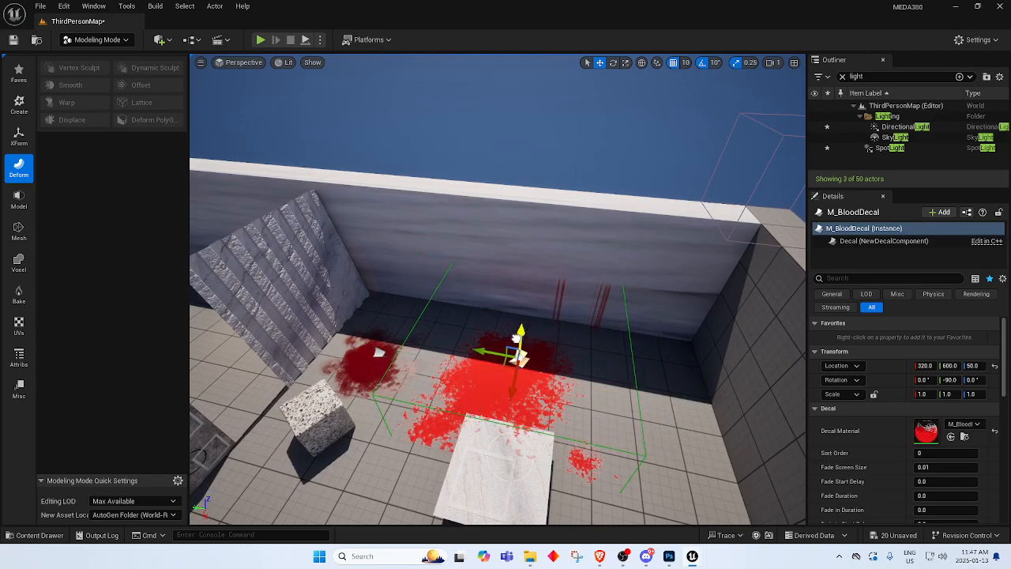
{"action": "right_click_drag", "start_coordinate": [515, 345], "coordinate": [399, 367]}
{"action": "right_click_drag", "start_coordinate": [398, 183], "coordinate": [554, 391]}
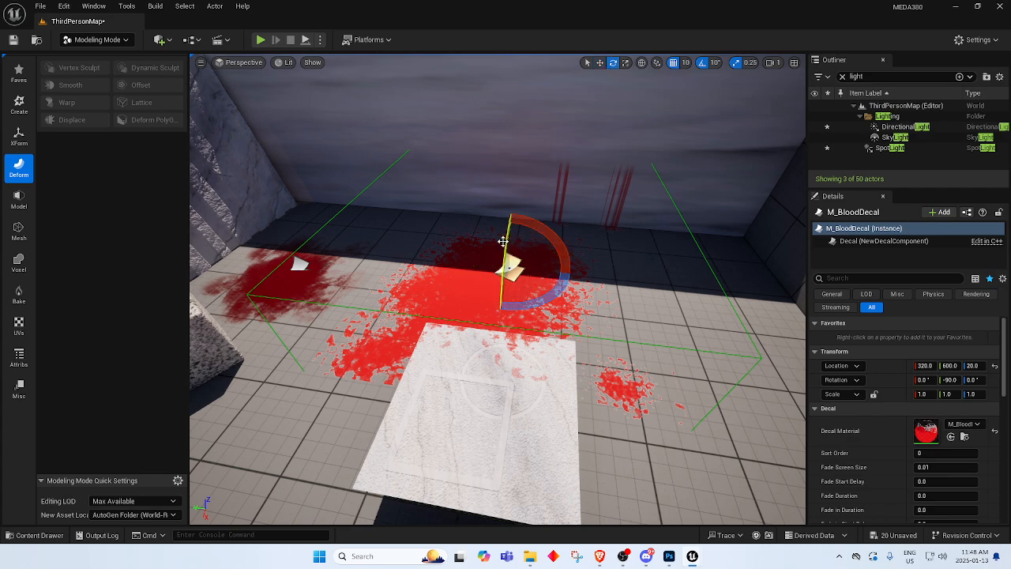
Rotate the blood decal to project onto the long marble wall and move it to location 100, 600, 210.
{"action": "left_click_drag", "start_coordinate": [503, 241], "coordinate": [510, 324]}
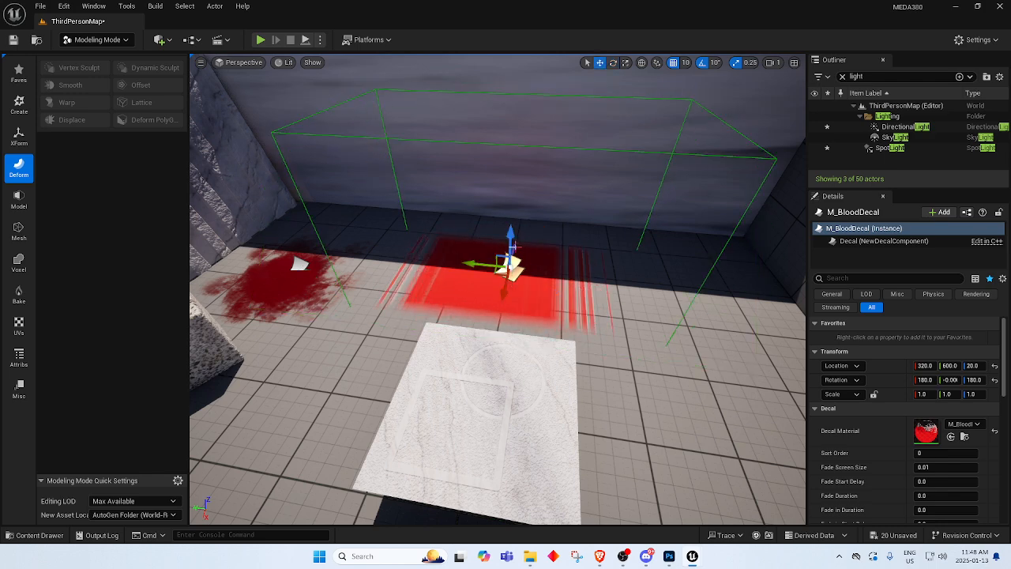
{"action": "left_click_drag", "start_coordinate": [503, 288], "coordinate": [523, 157]}
{"action": "right_click_drag", "start_coordinate": [570, 205], "coordinate": [572, 136]}
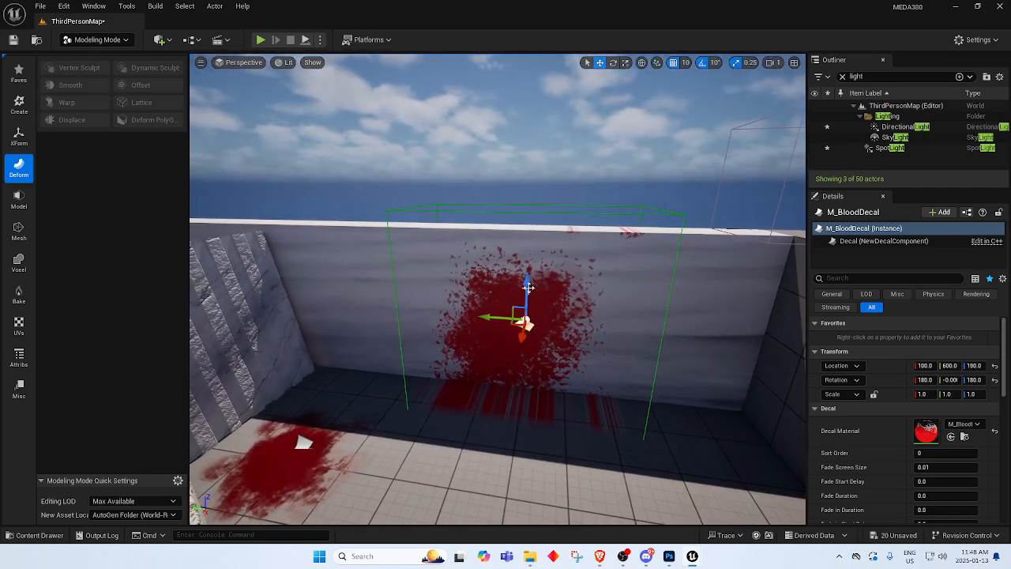
{"action": "left_click_drag", "start_coordinate": [529, 291], "coordinate": [526, 316]}
Scale the wall blood decal down to about 0.22, 0.61, 0.61.
{"action": "key", "text": "r"}
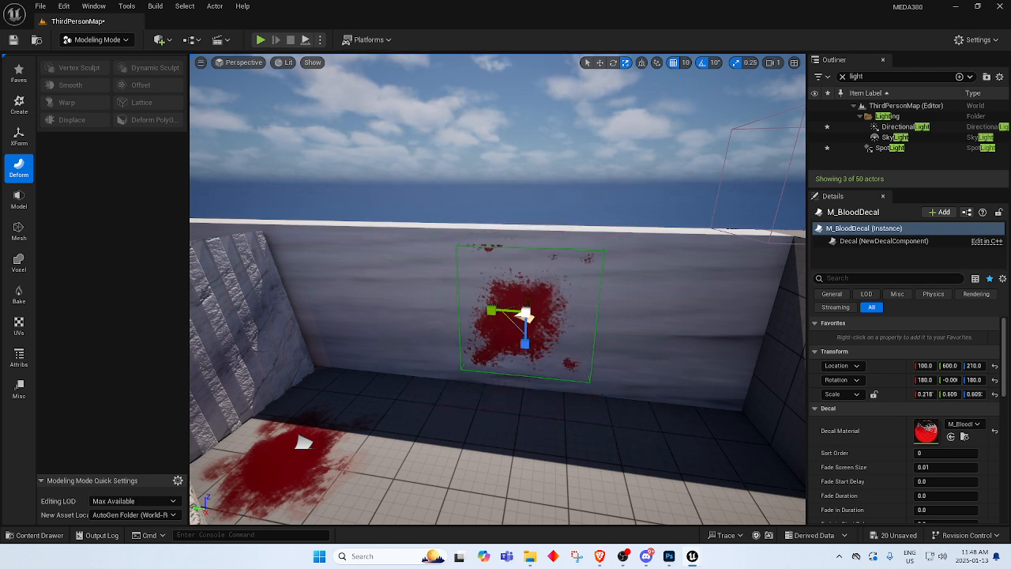
{"action": "left_click", "coordinate": [526, 316]}
{"action": "scroll", "coordinate": [515, 305], "scroll_direction": "up", "scroll_amount": 6}
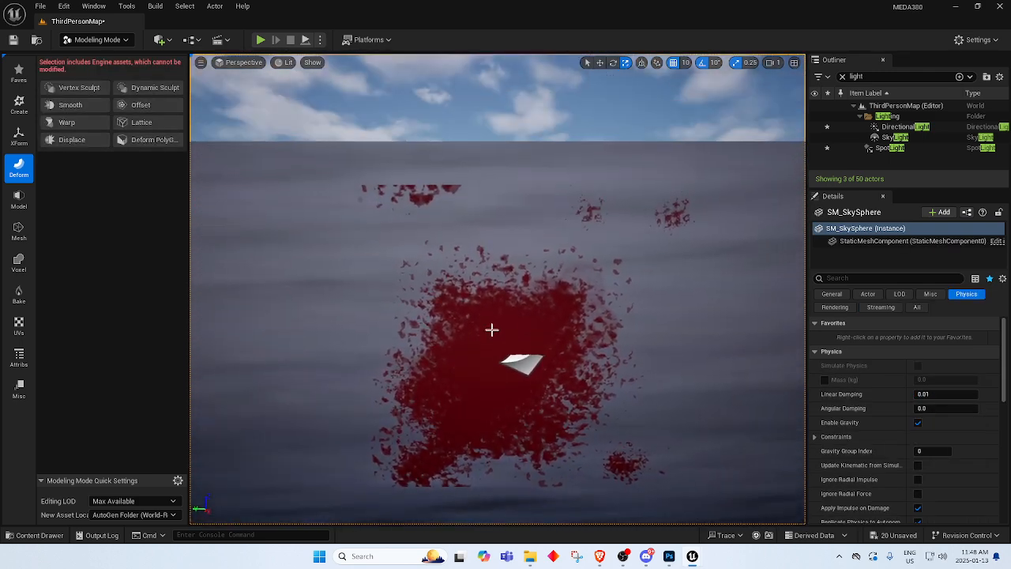
Compare the wall and floor blood decals and examine the node connections in the floor decal's MYDecal material.
{"action": "left_click", "coordinate": [492, 330]}
{"action": "right_click_drag", "start_coordinate": [492, 330], "coordinate": [379, 370]}
{"action": "key", "text": "s"}
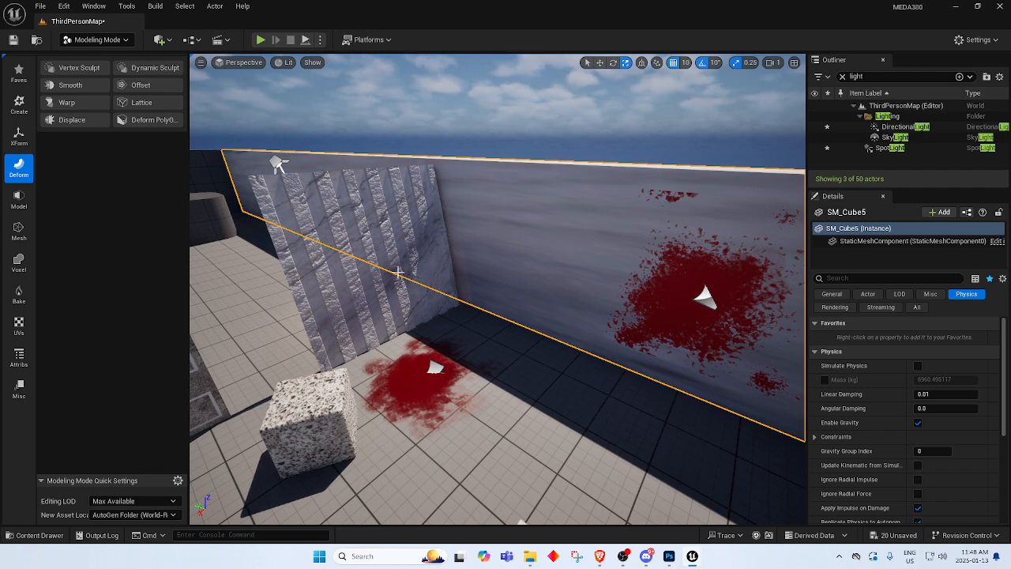
{"action": "right_click_drag", "start_coordinate": [341, 302], "coordinate": [379, 336]}
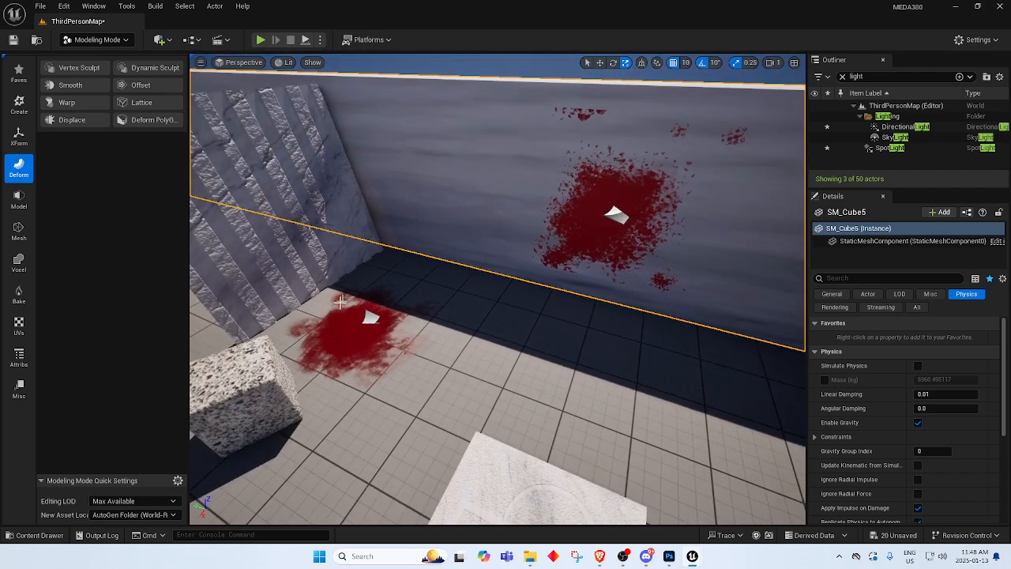
{"action": "left_click", "coordinate": [339, 345]}
{"action": "left_click", "coordinate": [381, 322]}
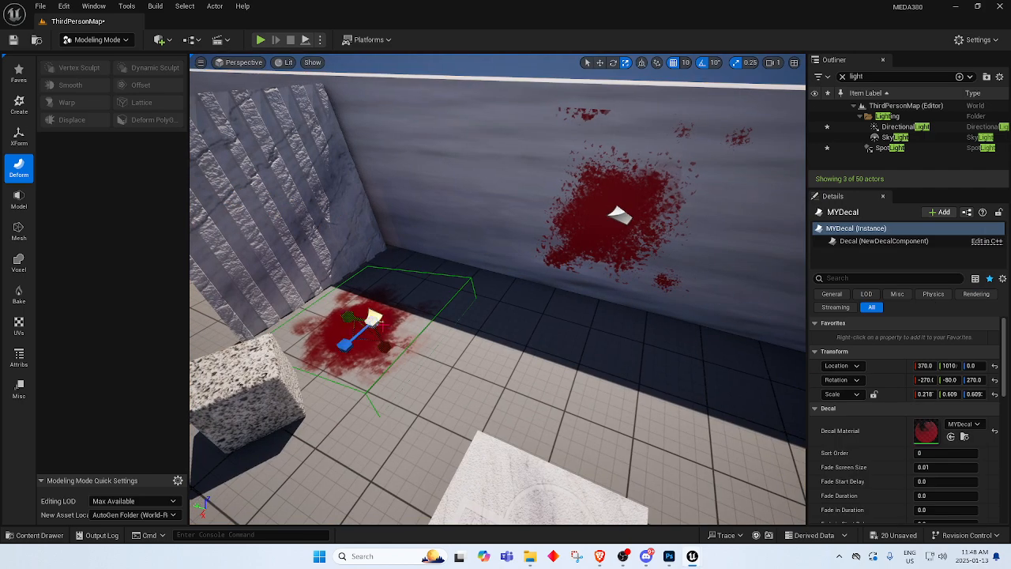
{"action": "double_click", "coordinate": [926, 433]}
{"action": "right_click_drag", "start_coordinate": [370, 288], "coordinate": [409, 397]}
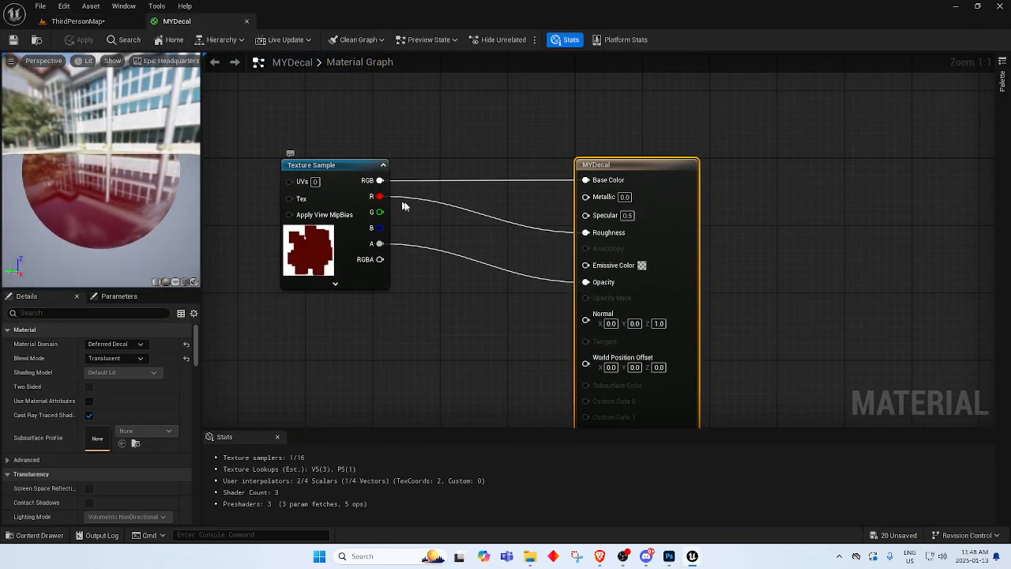
{"action": "left_click", "coordinate": [71, 21]}
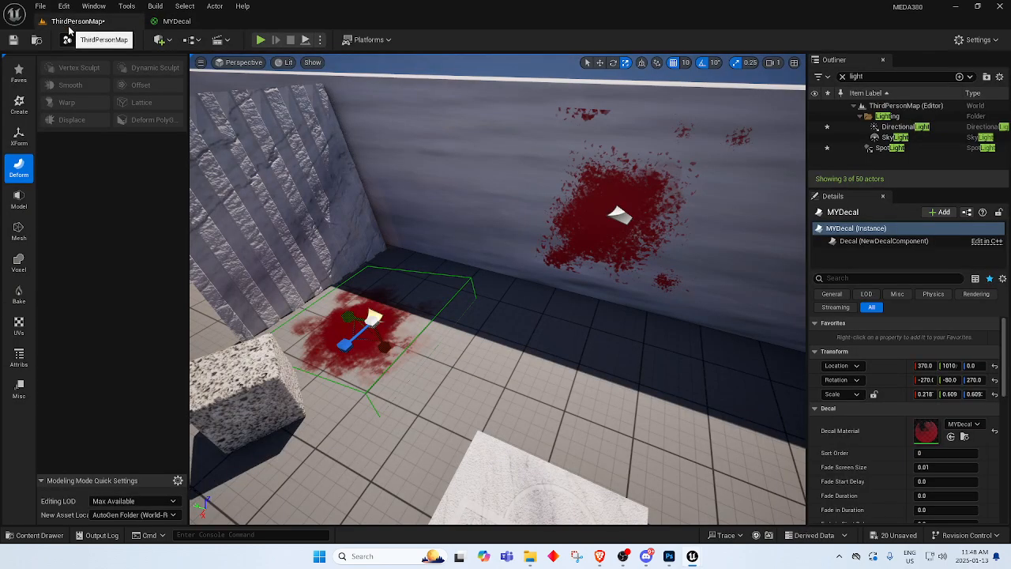
{"action": "left_click", "coordinate": [192, 24]}
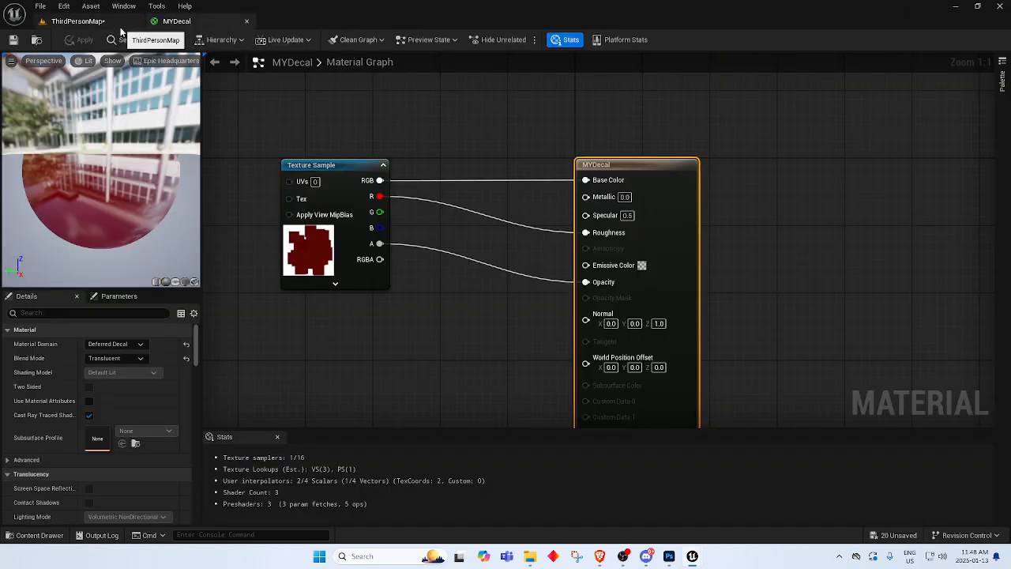
Close the MYDecal material and reopen M_BloodDecal from the MyMaterials folder.
{"action": "left_click", "coordinate": [247, 22]}
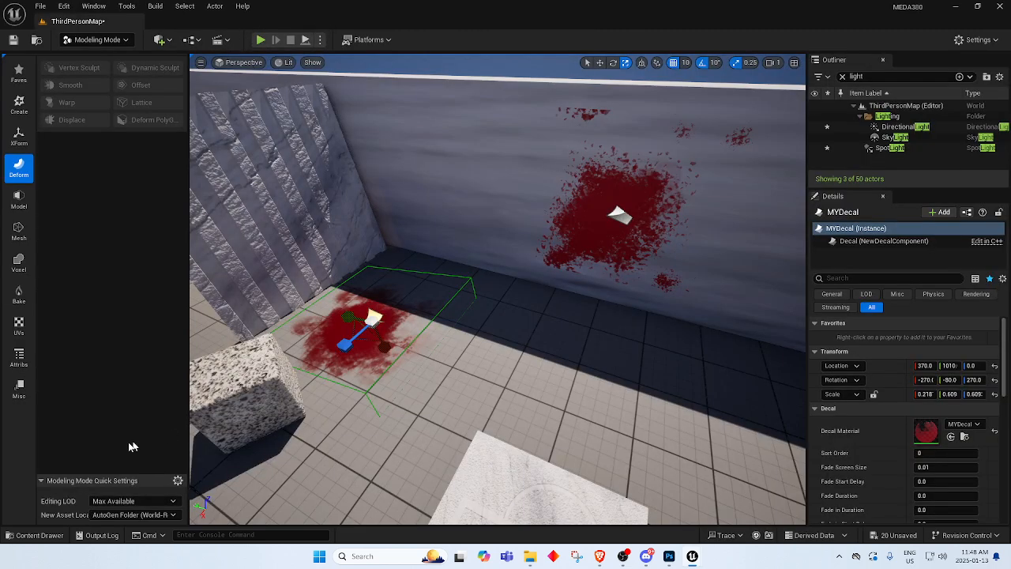
{"action": "left_click", "coordinate": [35, 535]}
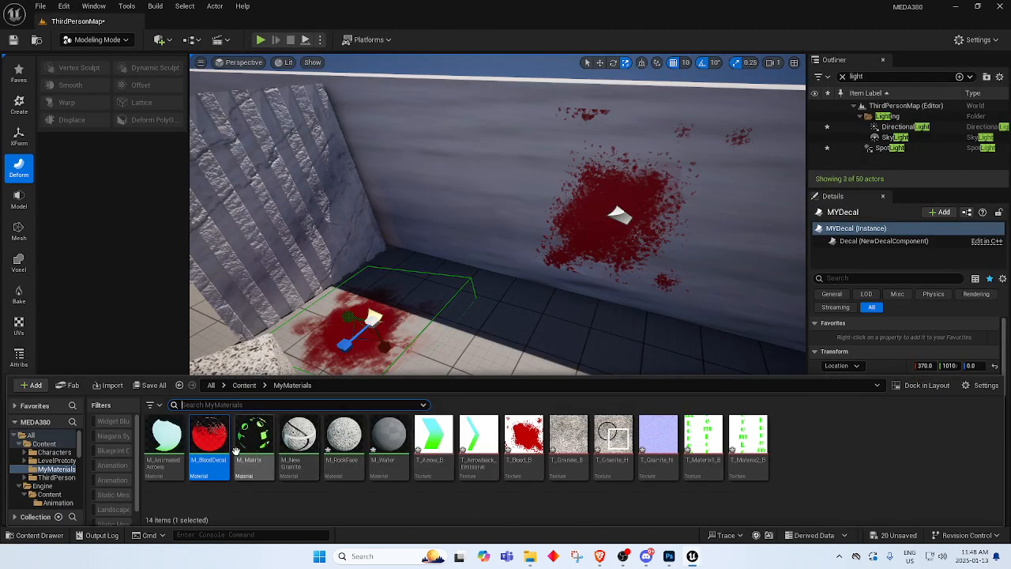
{"action": "double_click", "coordinate": [207, 440]}
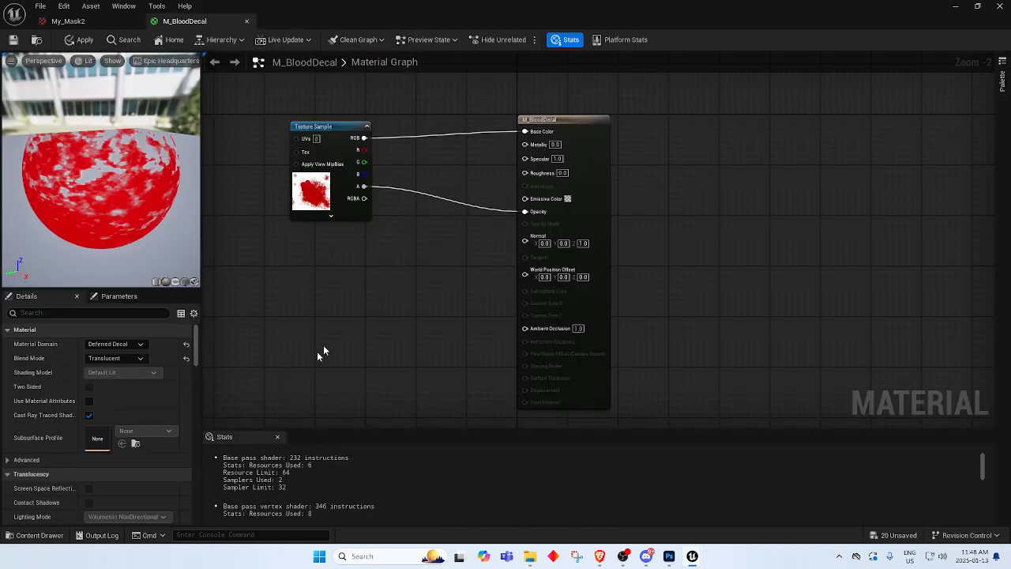
Connect the Texture Sample's R output to the Roughness input of M_BloodDecal and save the material.
{"action": "right_click_drag", "start_coordinate": [398, 315], "coordinate": [400, 319]}
{"action": "scroll", "coordinate": [563, 216], "scroll_direction": "up", "scroll_amount": 2}
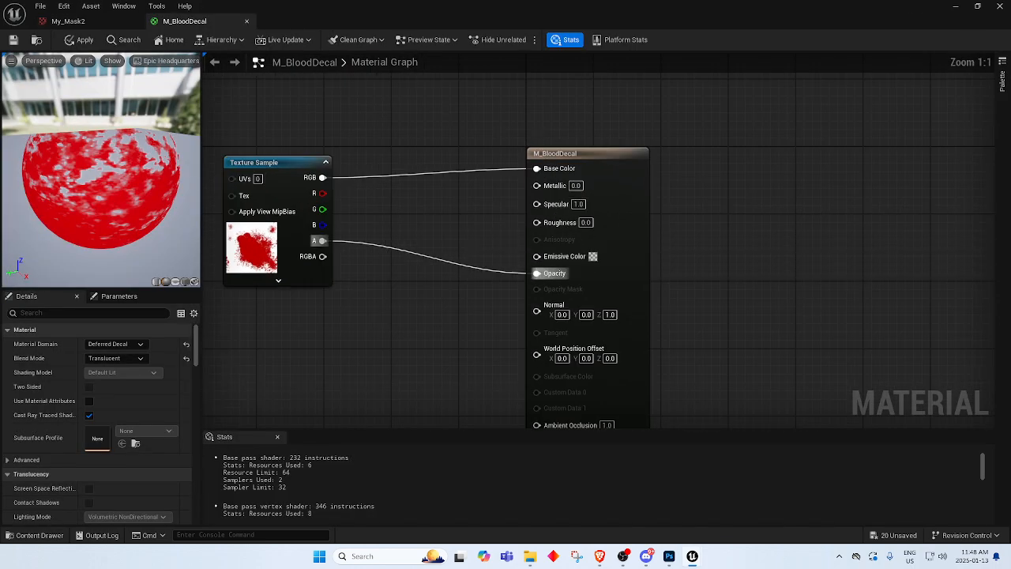
{"action": "right_click_drag", "start_coordinate": [434, 259], "coordinate": [508, 271]}
{"action": "left_click_drag", "start_coordinate": [394, 205], "coordinate": [611, 233]}
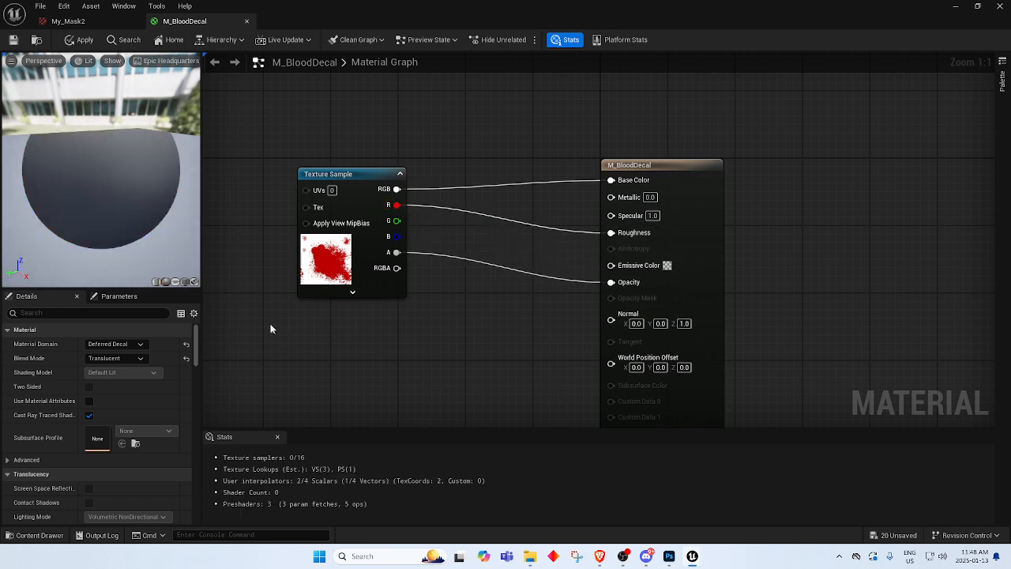
{"action": "mouse_move", "coordinate": [101, 170]}
{"action": "left_mouse_down"}
{"action": "mouse_move", "coordinate": [106, 134]}
{"action": "mouse_move", "coordinate": [101, 171]}
{"action": "left_mouse_up"}
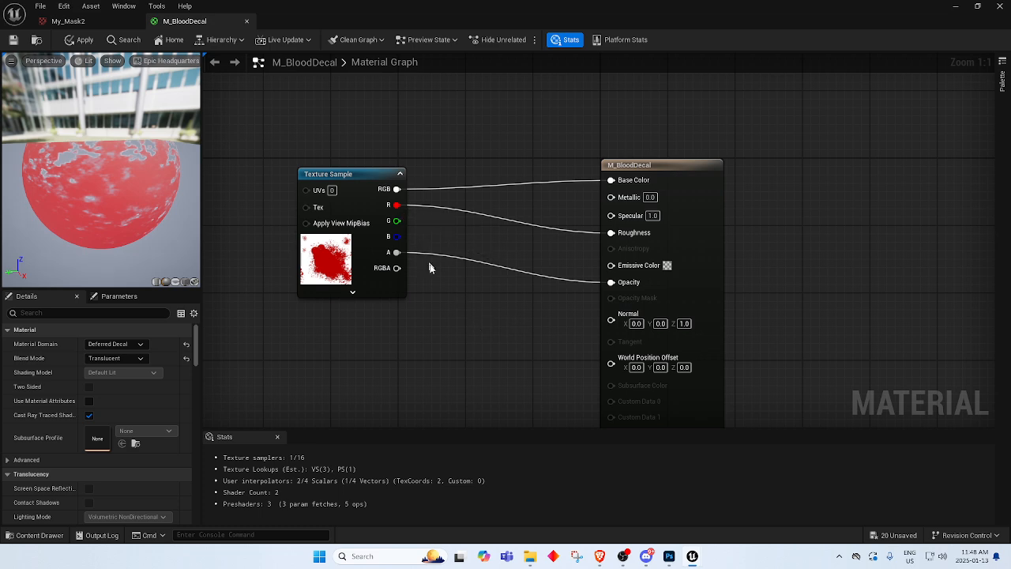
{"action": "left_click", "coordinate": [13, 39]}
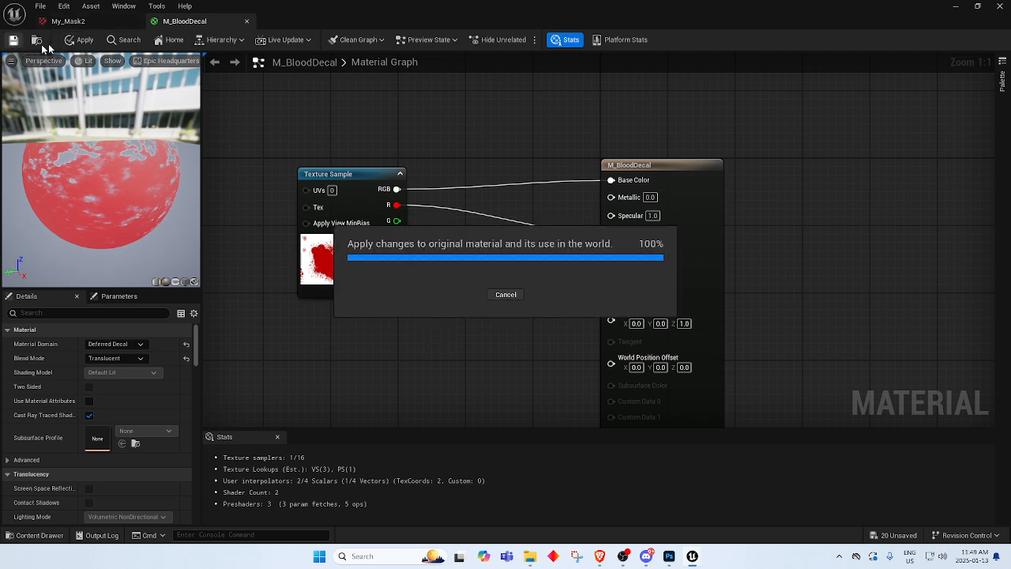
In the level, duplicate the wall blood decal out to location 430, 600, 210 and rotate it -90 degrees to project onto the floor.
{"action": "left_click", "coordinate": [956, 10]}
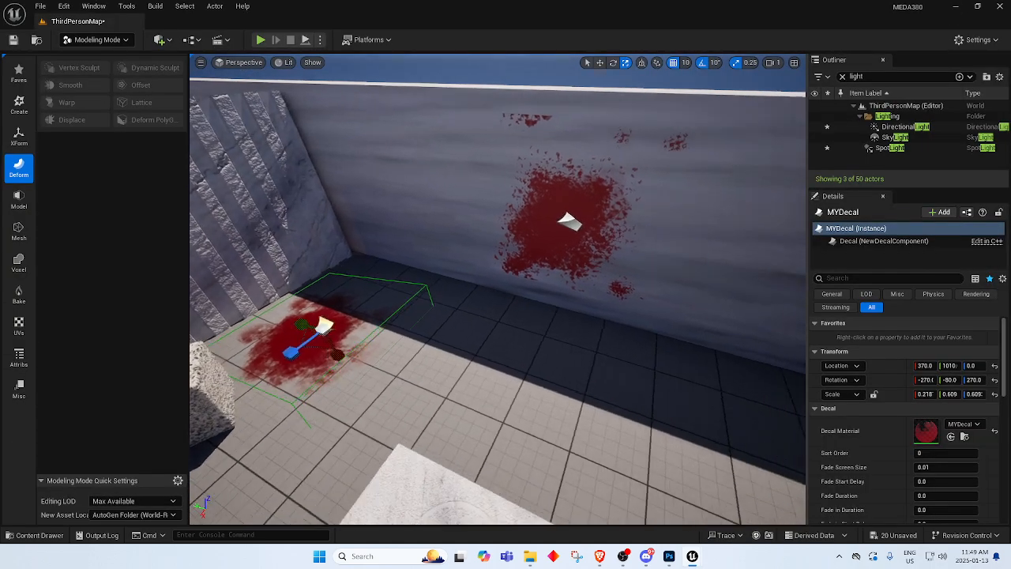
{"action": "mouse_move", "coordinate": [566, 198]}
{"action": "right_mouse_down"}
{"action": "mouse_move", "coordinate": [711, 229]}
{"action": "mouse_move", "coordinate": [514, 200]}
{"action": "mouse_move", "coordinate": [566, 198]}
{"action": "right_mouse_up"}
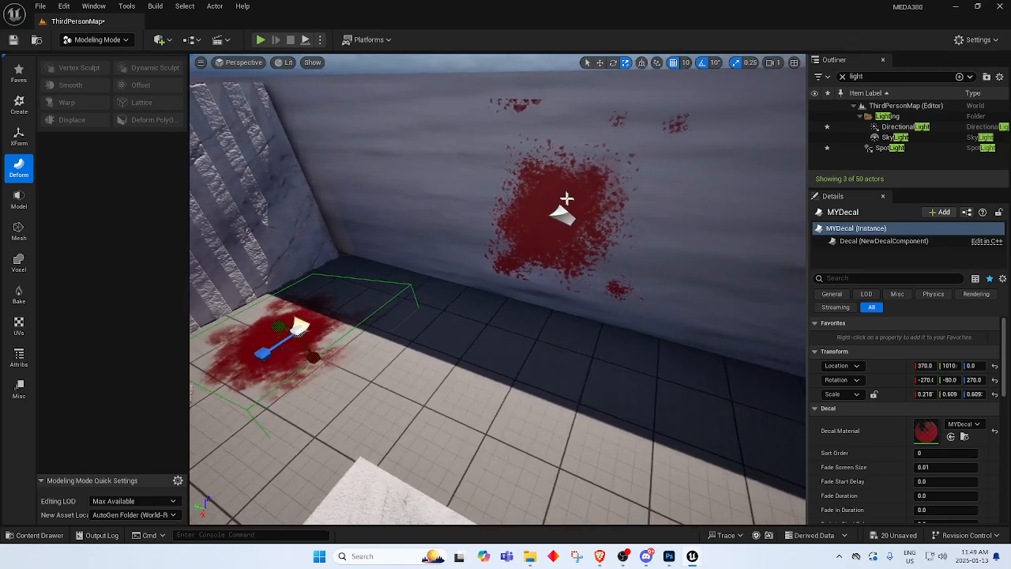
{"action": "left_click", "coordinate": [580, 234]}
{"action": "left_click", "coordinate": [561, 217]}
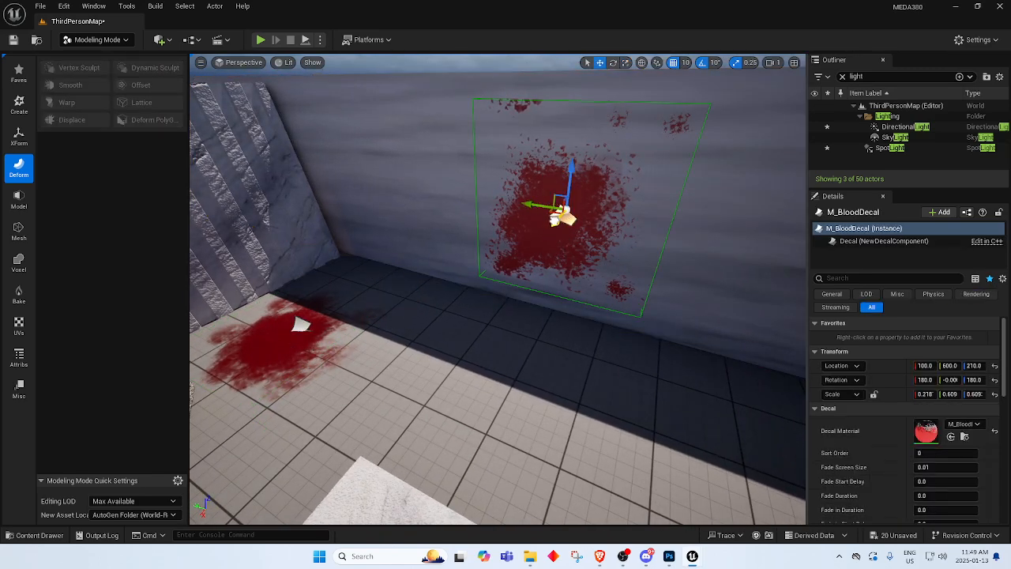
{"action": "left_click_drag", "start_coordinate": [561, 217], "coordinate": [463, 323], "text": "alt"}
{"action": "key", "text": "e"}
{"action": "left_click_drag", "start_coordinate": [454, 371], "coordinate": [440, 325]}
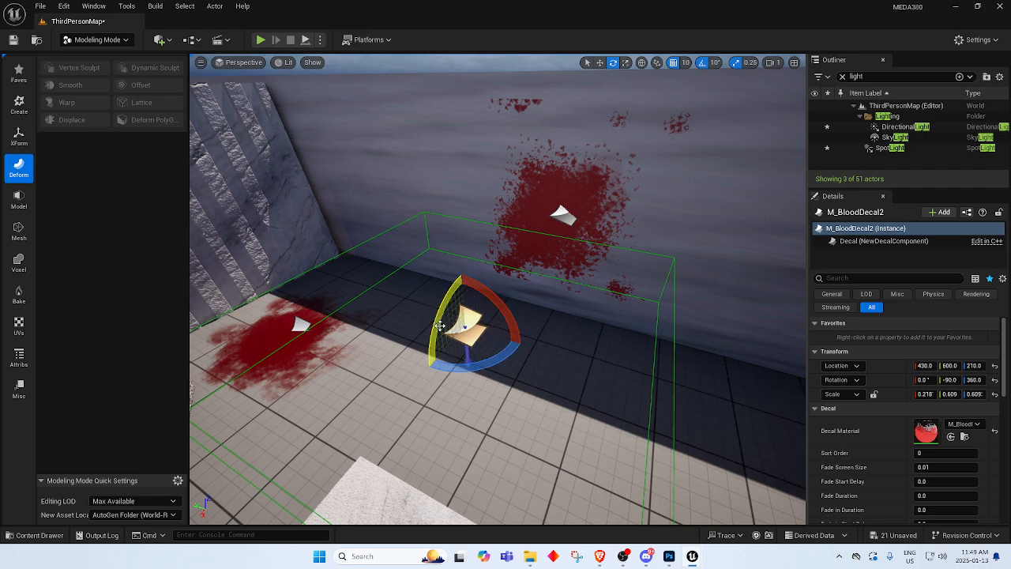
Lower the duplicated blood decal to the floor at location 430, 600, 0.
{"action": "mouse_move", "coordinate": [471, 376]}
{"action": "right_mouse_down"}
{"action": "mouse_move", "coordinate": [467, 352]}
{"action": "mouse_move", "coordinate": [463, 362]}
{"action": "right_mouse_up"}
{"action": "right_click_drag", "start_coordinate": [430, 113], "coordinate": [419, 125]}
{"action": "key", "text": "s"}
{"action": "right_click_drag", "start_coordinate": [473, 269], "coordinate": [475, 272]}
{"action": "key", "text": "w"}
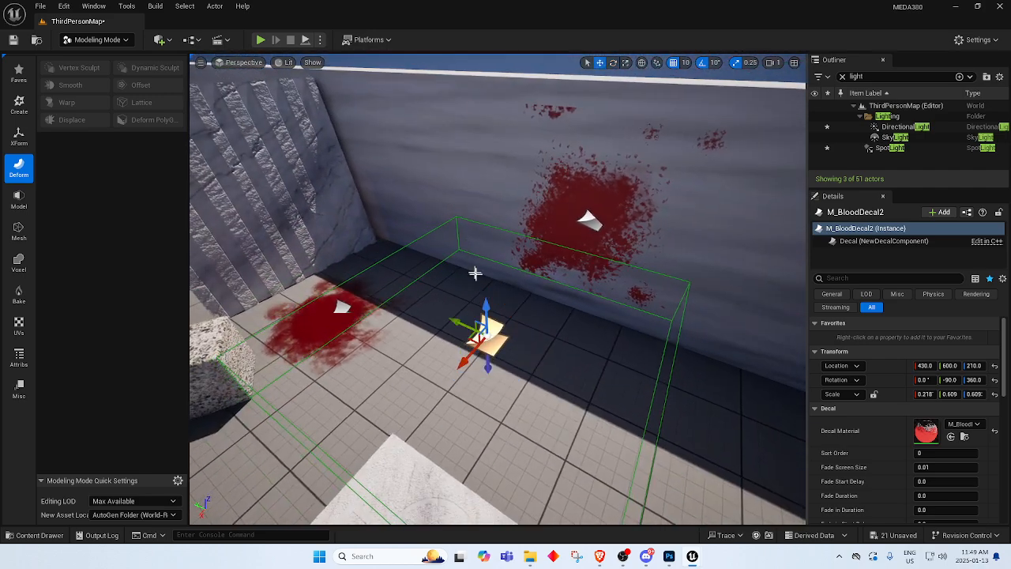
{"action": "left_click_drag", "start_coordinate": [484, 305], "coordinate": [492, 431]}
Examine the duplicated blood decal's shine and edges on the sunlit floor from several angles.
{"action": "key", "text": "d"}
{"action": "right_click_drag", "start_coordinate": [518, 443], "coordinate": [292, 154]}
{"action": "key", "text": "a"}
{"action": "key", "text": "s"}
{"action": "key", "text": "d"}
{"action": "key", "text": "w"}
{"action": "key", "text": "d"}
{"action": "key", "text": "a"}
{"action": "key", "text": "w"}
{"action": "key", "text": "s"}
{"action": "key", "text": "w"}
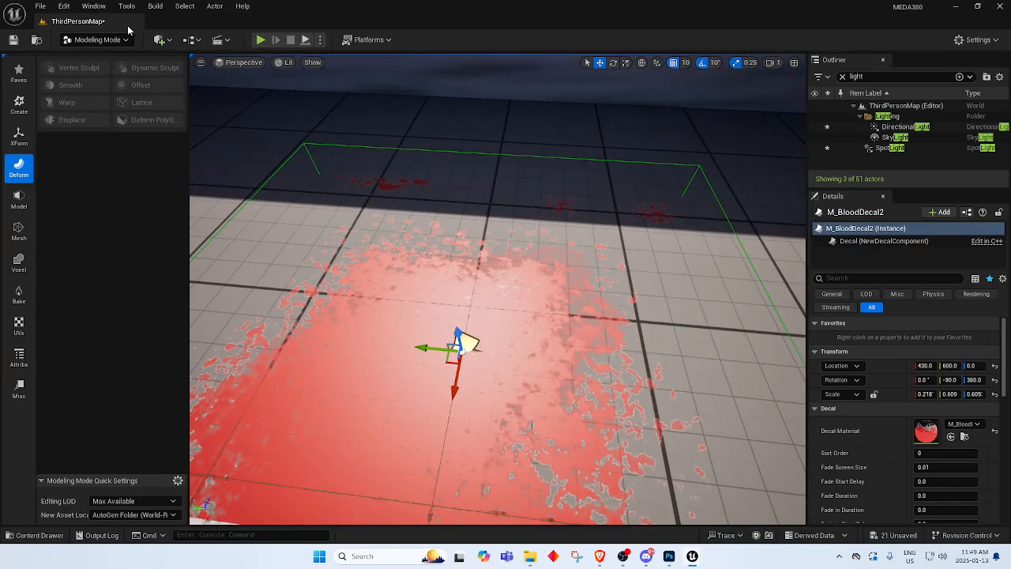
Close the M_BloodDecal and My_Mask2 editors and reopen M_BloodDecal from the MyMaterials folder.
{"action": "key", "text": "alt+Tab"}
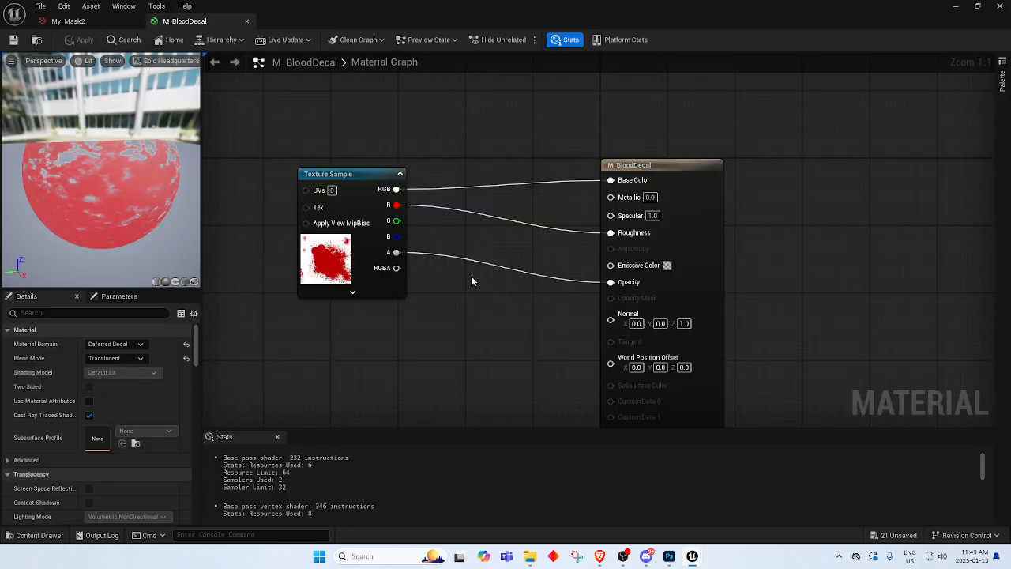
{"action": "key", "text": "alt+Tab"}
{"action": "key", "text": "alt+Tab"}
{"action": "key", "text": "alt+Tab"}
{"action": "key", "text": "alt+Tab"}
{"action": "key", "text": "alt+Tab"}
{"action": "key", "text": "alt+Tab"}
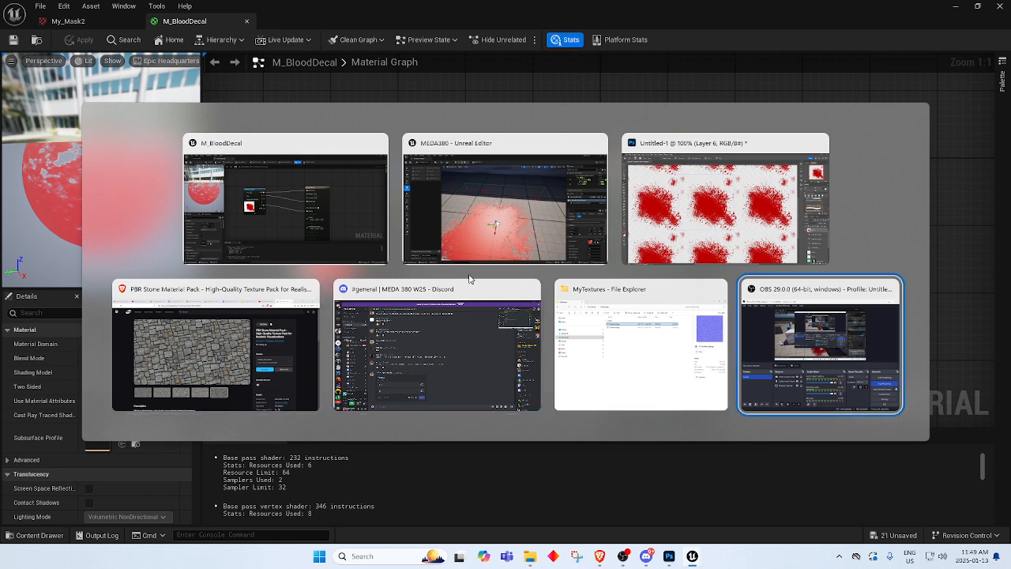
{"action": "key", "text": "alt+Tab"}
{"action": "left_click", "coordinate": [104, 21]}
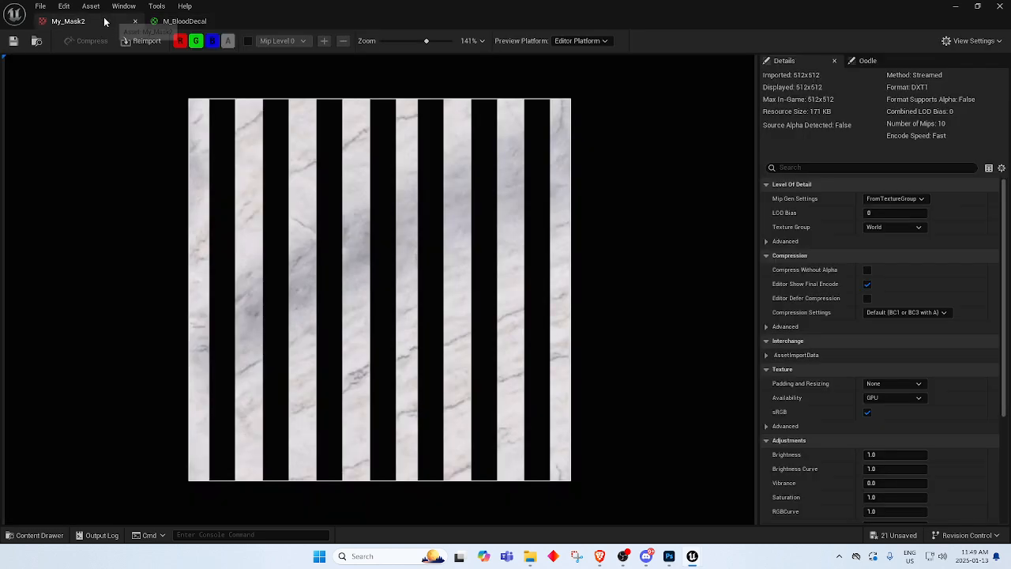
{"action": "left_click", "coordinate": [190, 23]}
{"action": "left_click", "coordinate": [247, 22]}
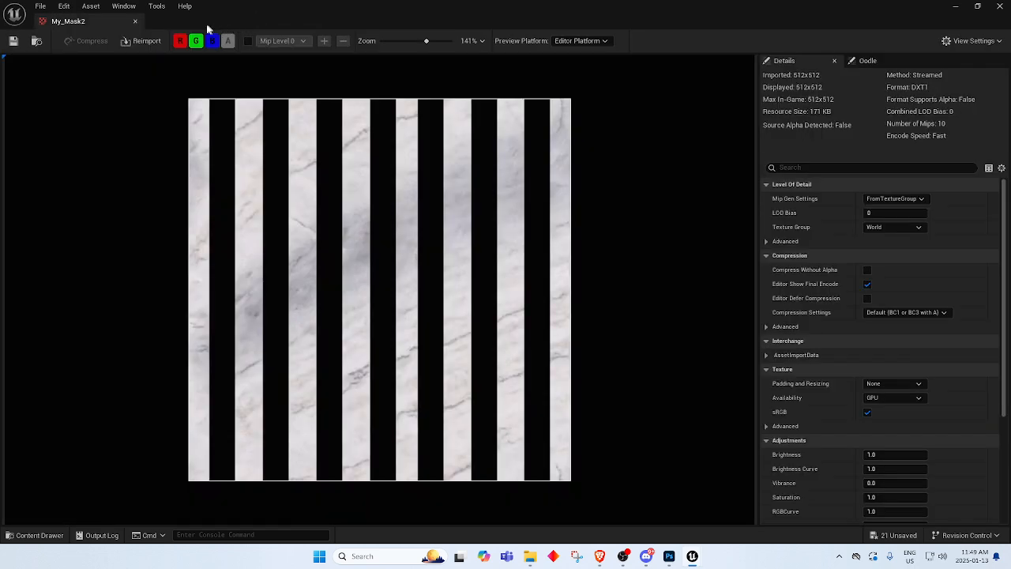
{"action": "left_click", "coordinate": [137, 22]}
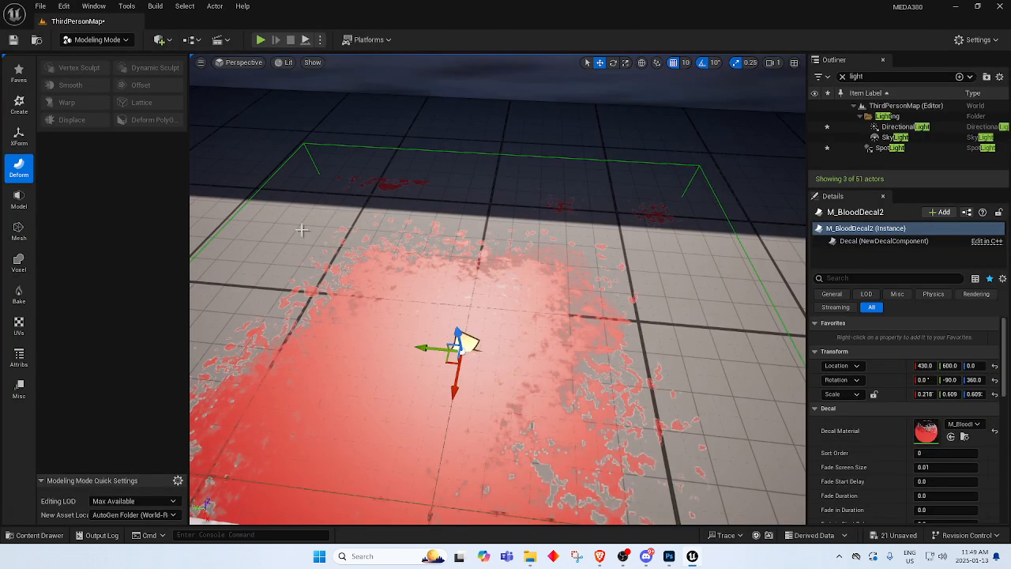
{"action": "left_click", "coordinate": [31, 536]}
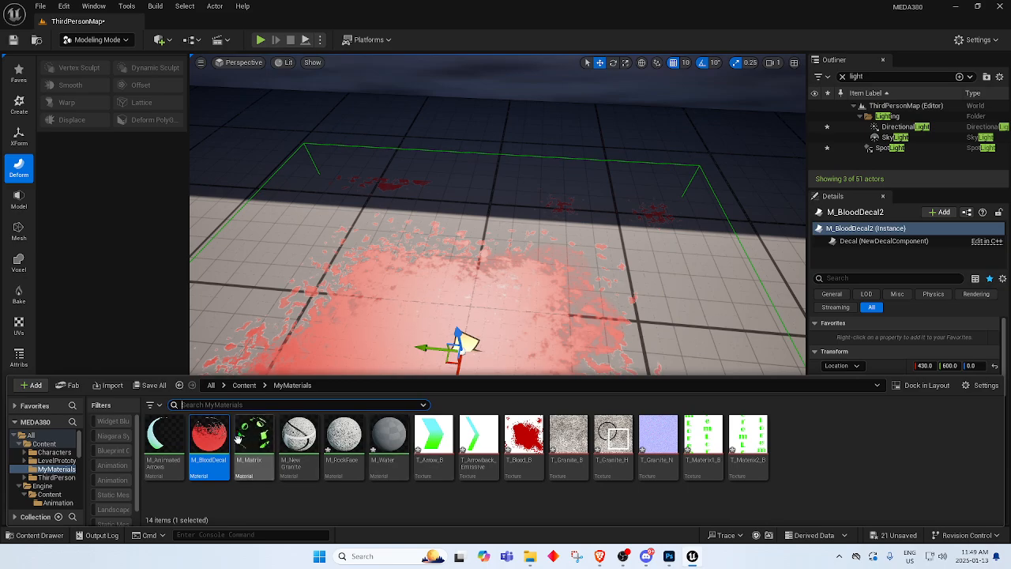
{"action": "double_click", "coordinate": [215, 438]}
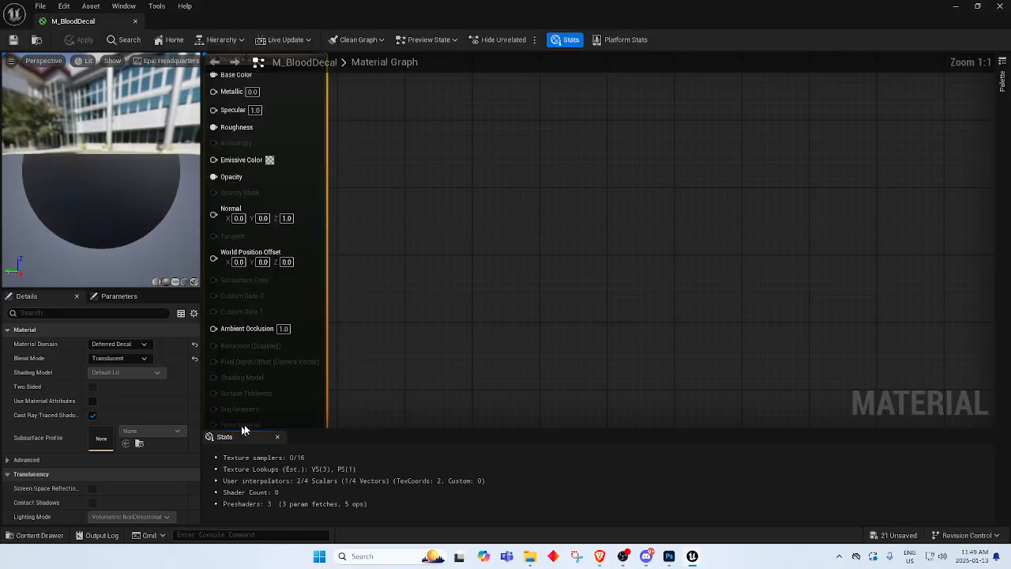
Try connecting the Texture Sample's R output to the Specular input as well, and save M_BloodDecal.
{"action": "right_click_drag", "start_coordinate": [435, 260], "coordinate": [446, 332]}
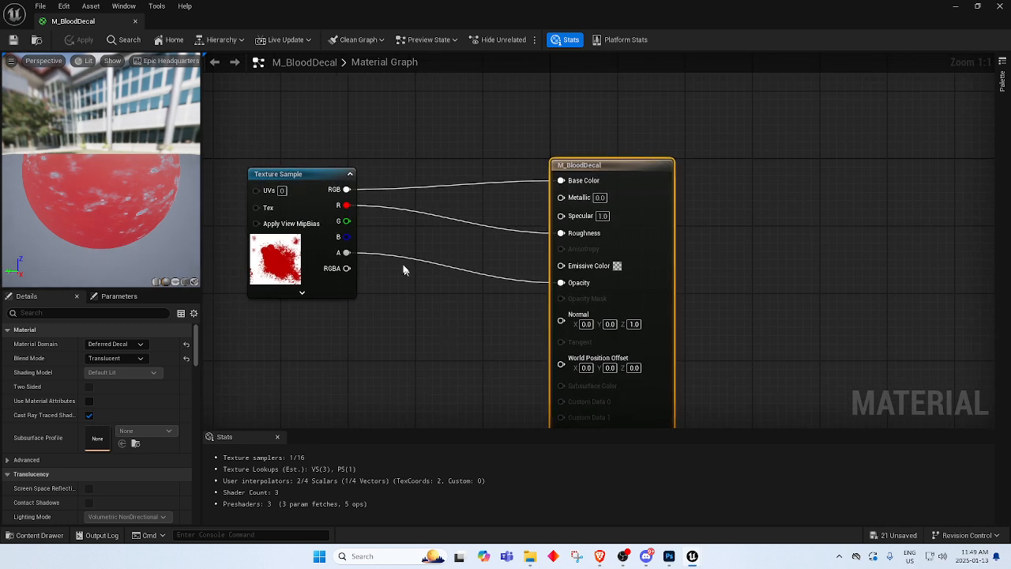
{"action": "left_click_drag", "start_coordinate": [343, 205], "coordinate": [562, 216]}
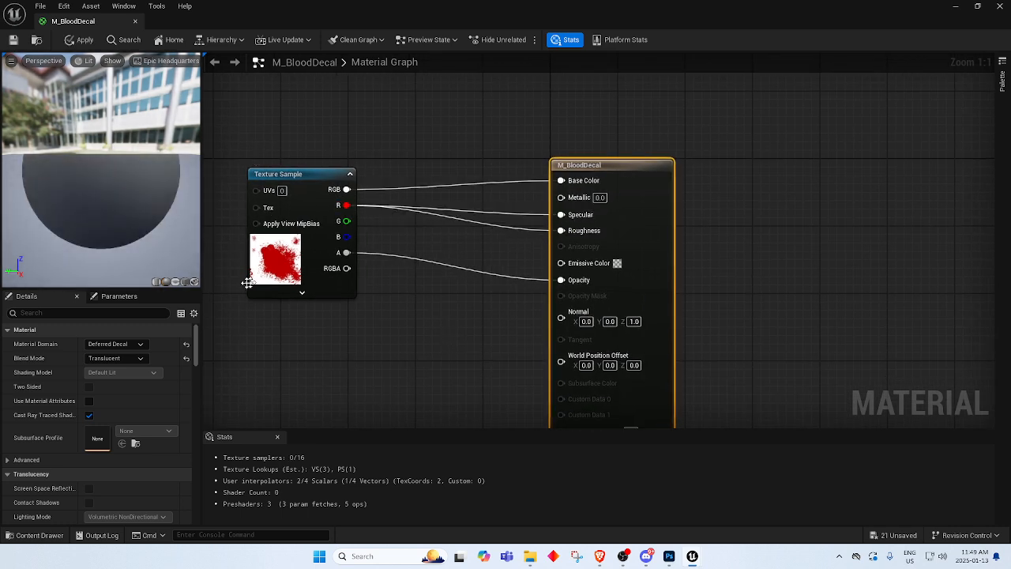
{"action": "left_click", "coordinate": [17, 41]}
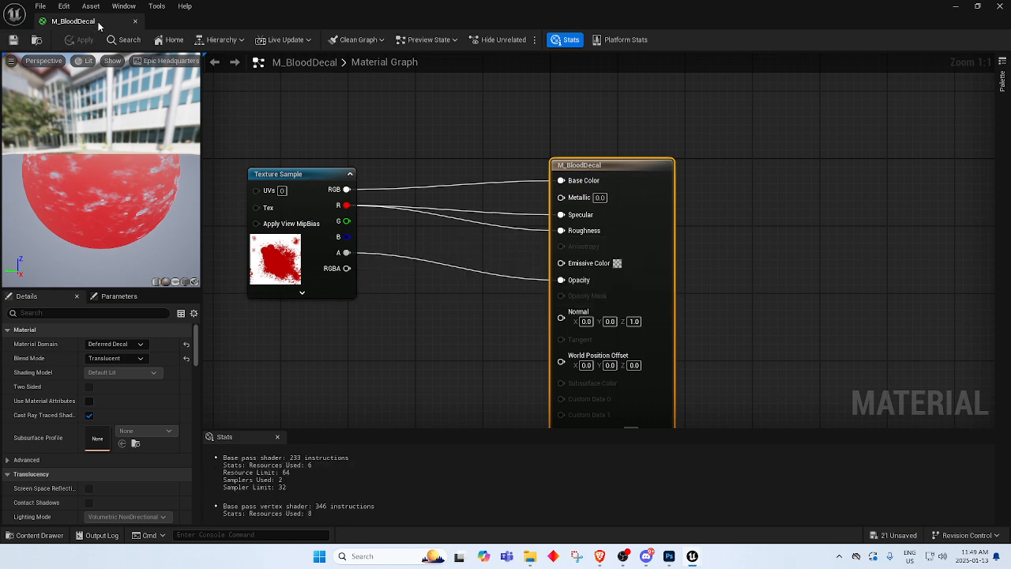
Dock the M_BloodDecal editor beside the ThirdPersonMap level, check the floor decal in the level, and return to the material.
{"action": "left_click_drag", "start_coordinate": [96, 23], "coordinate": [234, 24]}
{"action": "left_click", "coordinate": [78, 21]}
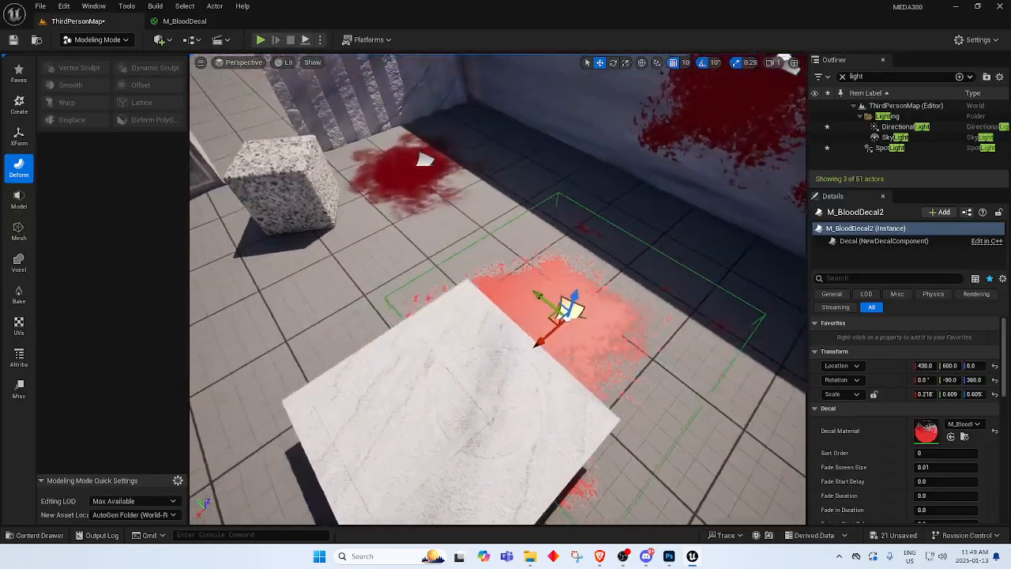
{"action": "left_click", "coordinate": [193, 22]}
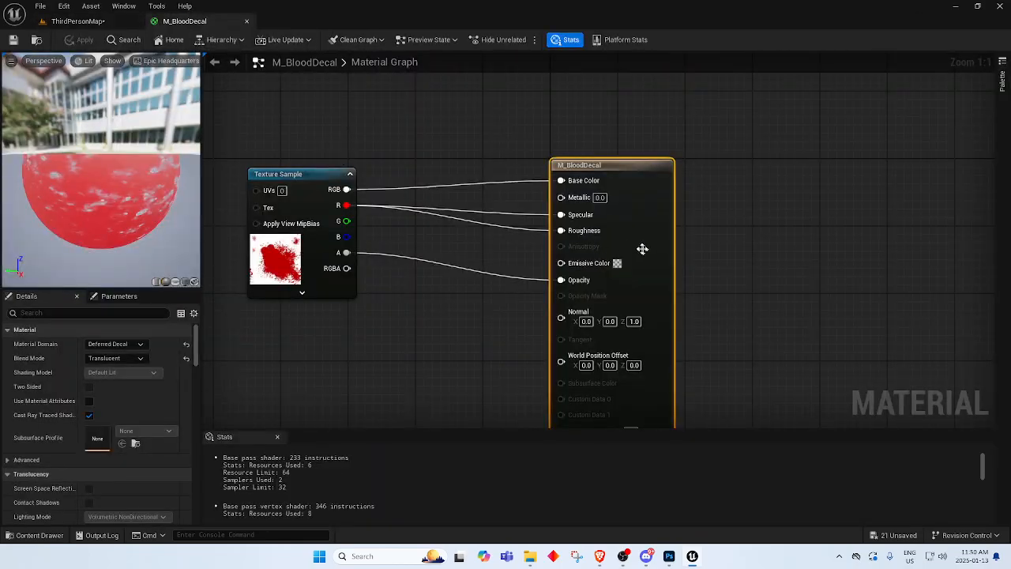
Disconnect Specular, set it to 0, save M_BloodDecal, and check the floor decal in the level.
{"action": "left_click", "coordinate": [561, 214], "text": "alt"}
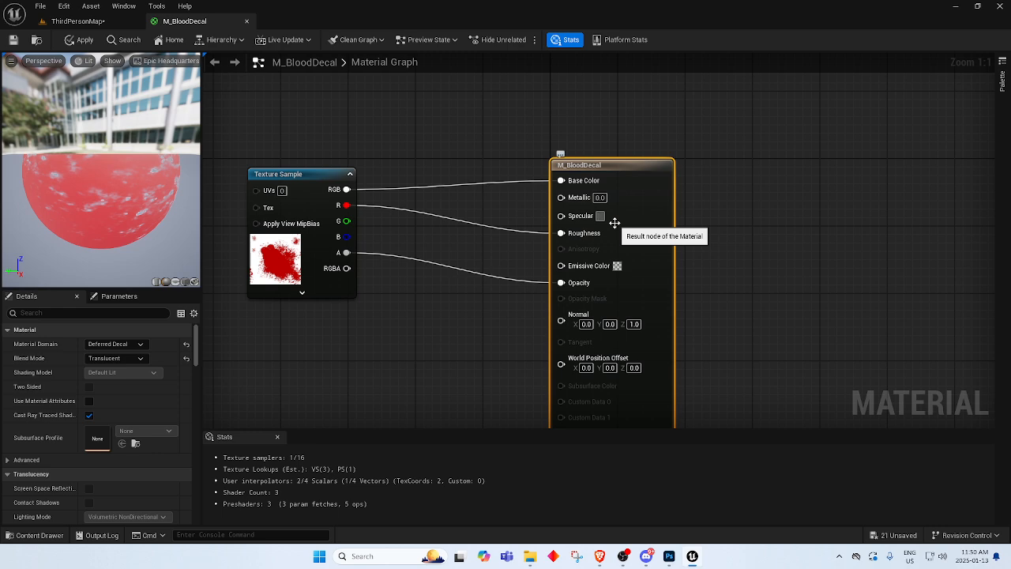
{"action": "type", "text": "0"}
{"action": "key", "text": "Return"}
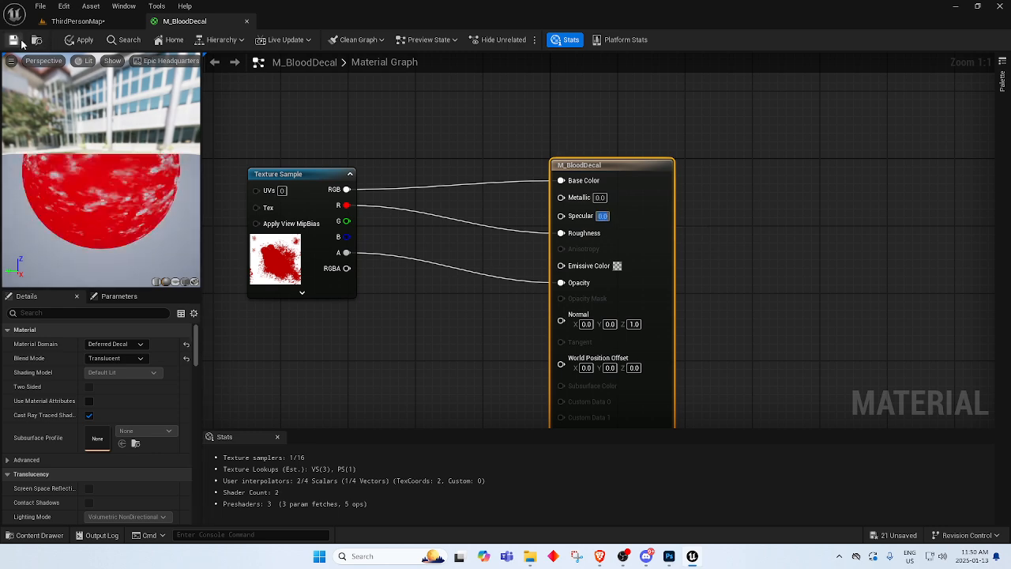
{"action": "left_click", "coordinate": [15, 41]}
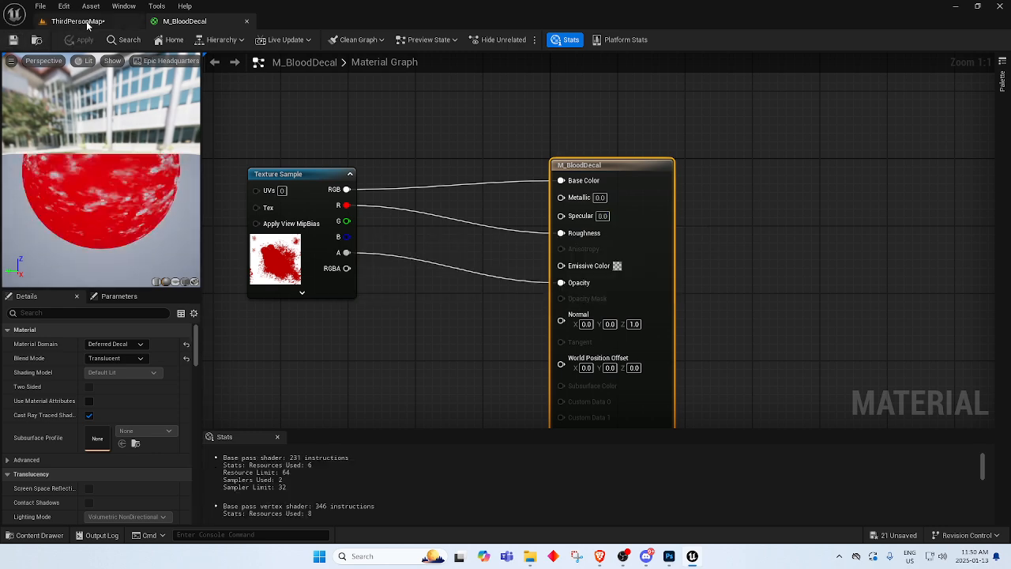
{"action": "left_click", "coordinate": [79, 21]}
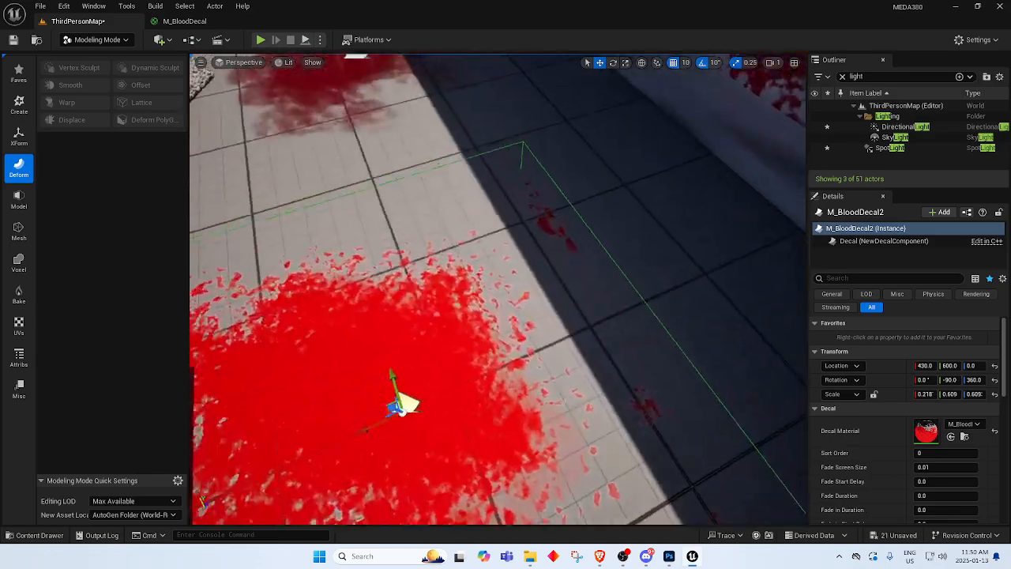
{"action": "right_click_drag", "start_coordinate": [497, 290], "coordinate": [620, 312]}
Set M_BloodDecal's Specular to 0.5, save the material, and compare the floor blood decals in the level.
{"action": "left_click", "coordinate": [188, 23]}
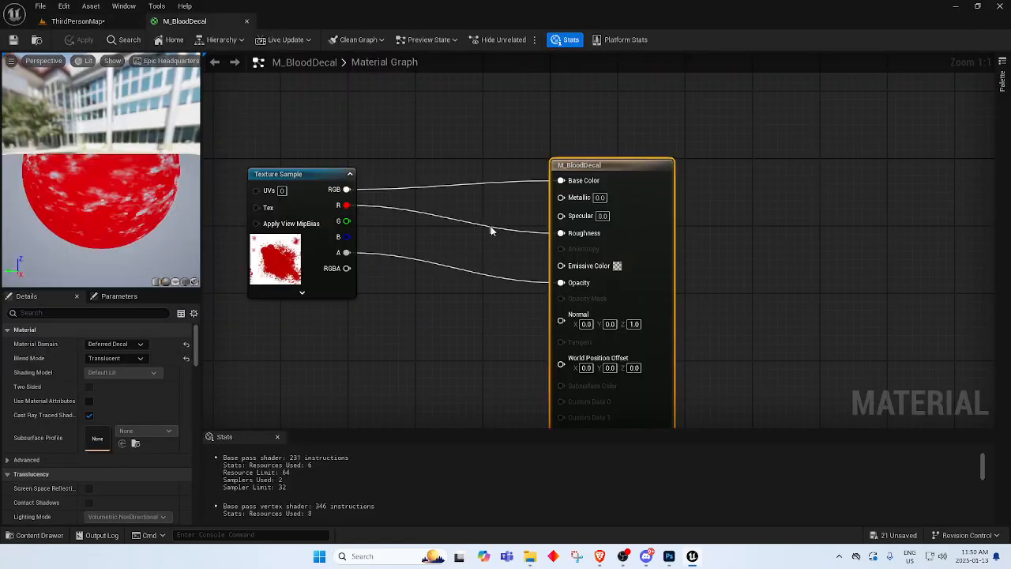
{"action": "left_click", "coordinate": [602, 215]}
{"action": "type", "text": "0.5"}
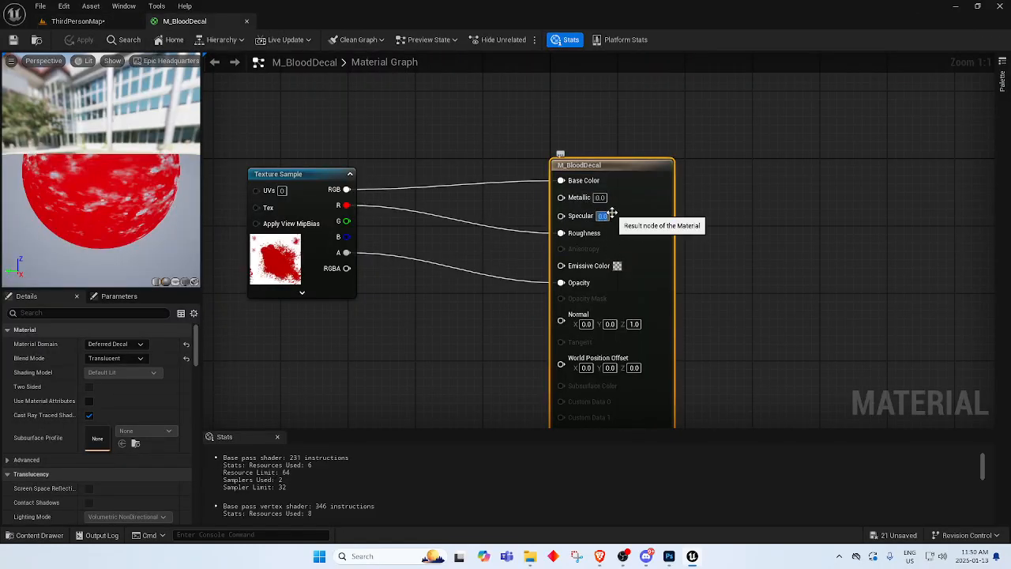
{"action": "key", "text": "Return"}
{"action": "left_click", "coordinate": [15, 39]}
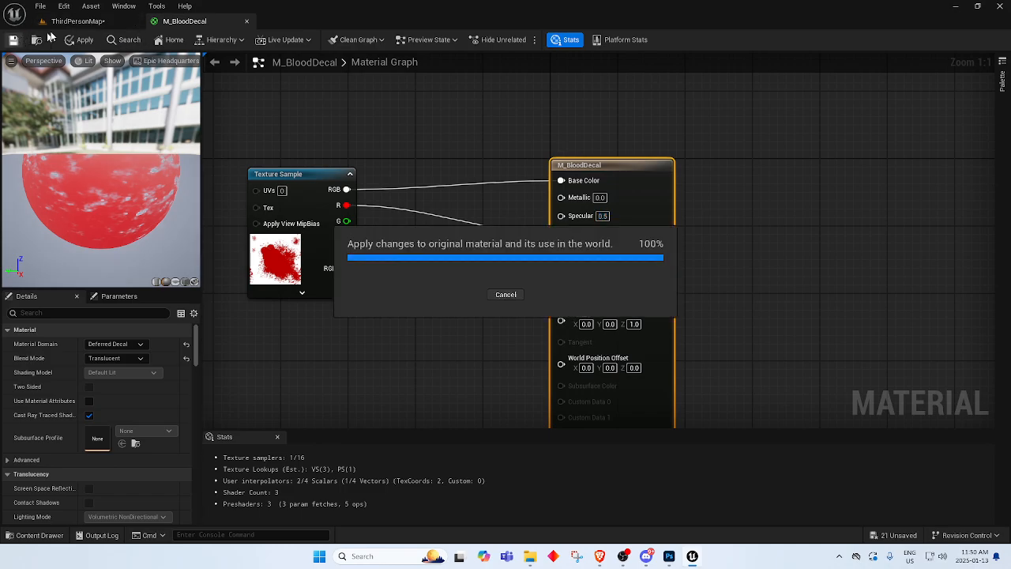
{"action": "left_click", "coordinate": [86, 23]}
{"action": "right_click_drag", "start_coordinate": [474, 260], "coordinate": [277, 292]}
{"action": "right_click_drag", "start_coordinate": [398, 239], "coordinate": [425, 255]}
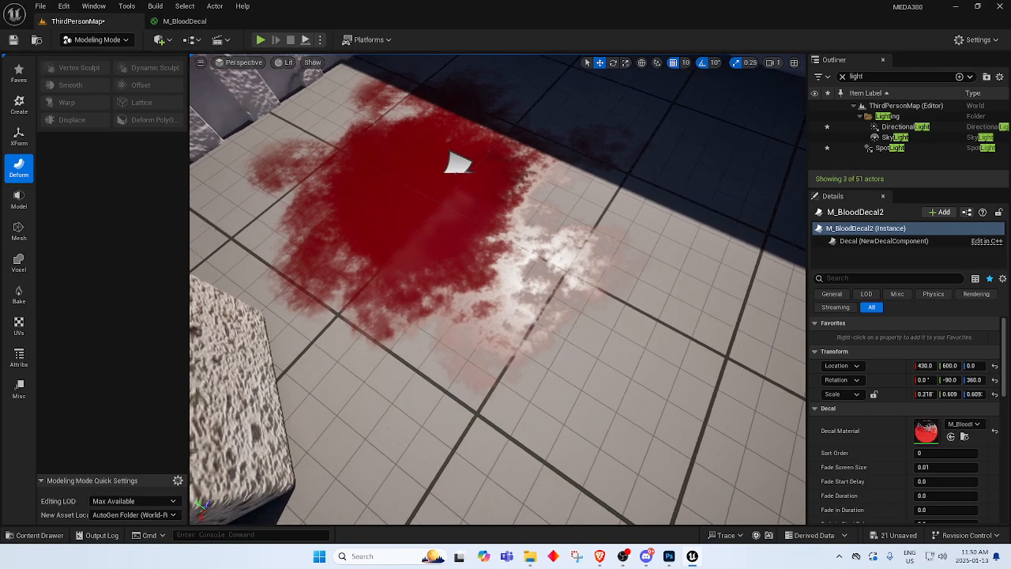
Open MYDecal from the Content folder and compare its node connections and values with M_BloodDecal.
{"action": "left_click", "coordinate": [32, 535]}
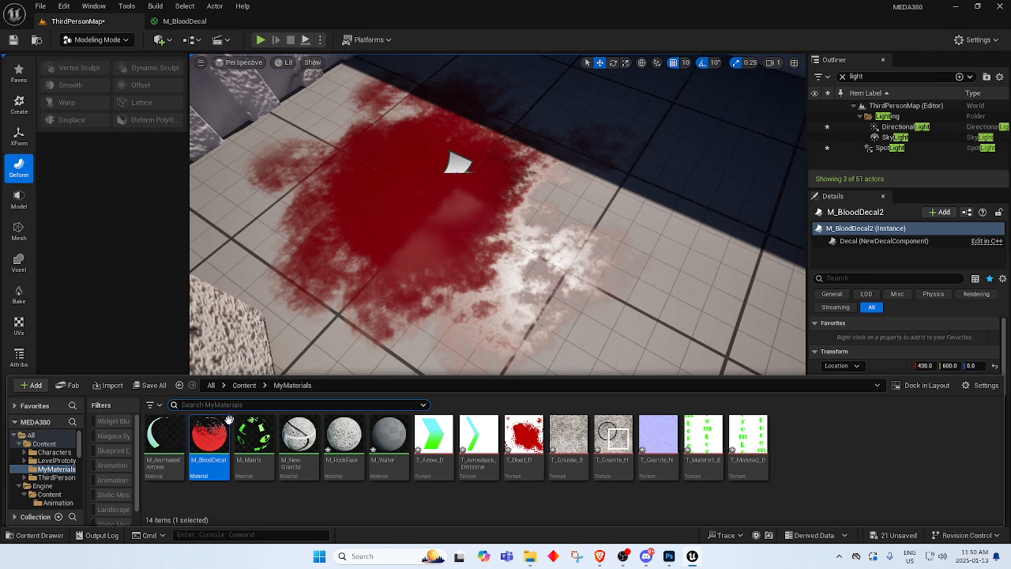
{"action": "left_click", "coordinate": [244, 385]}
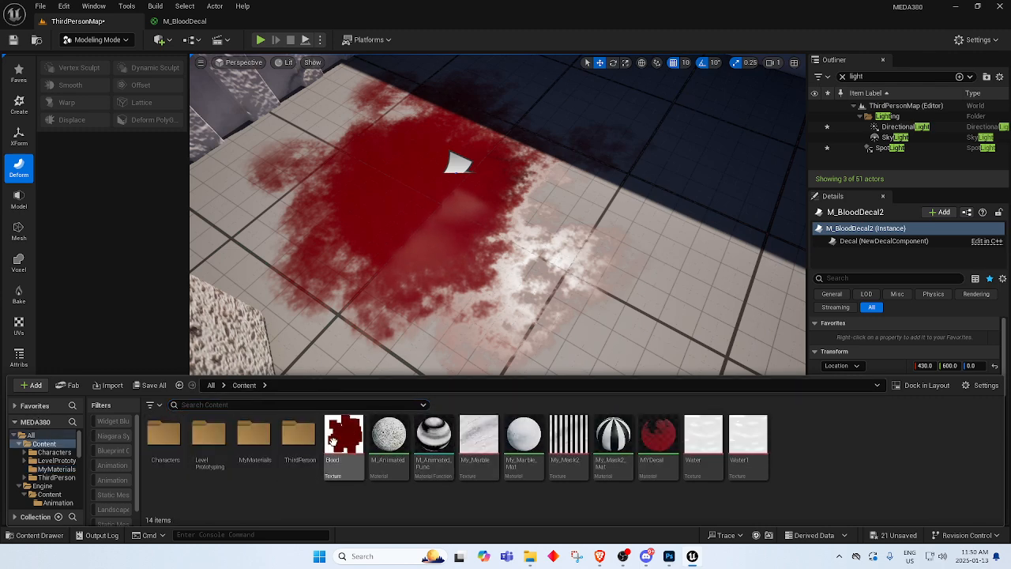
{"action": "left_click", "coordinate": [657, 437]}
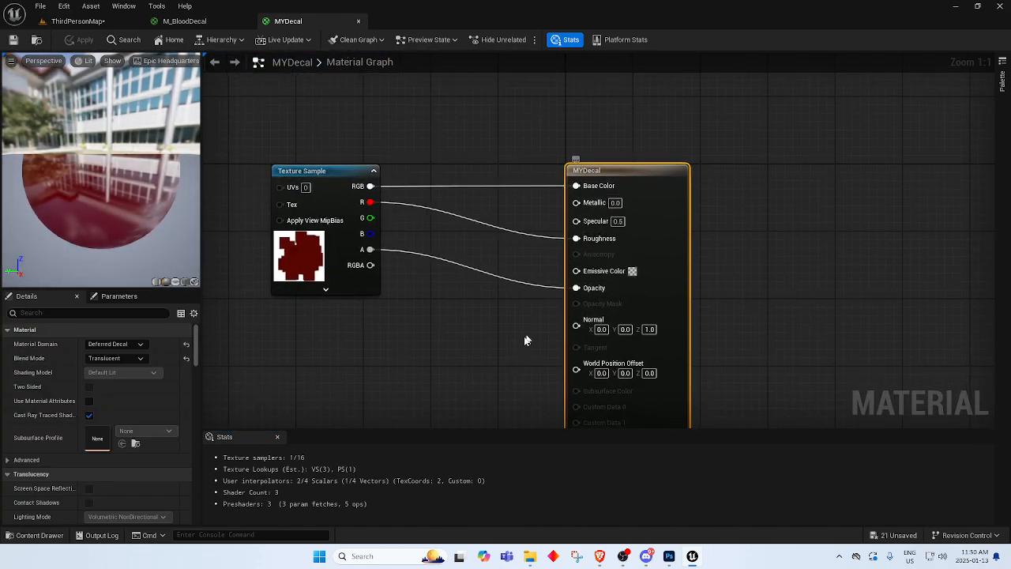
{"action": "right_click_drag", "start_coordinate": [498, 353], "coordinate": [504, 309]}
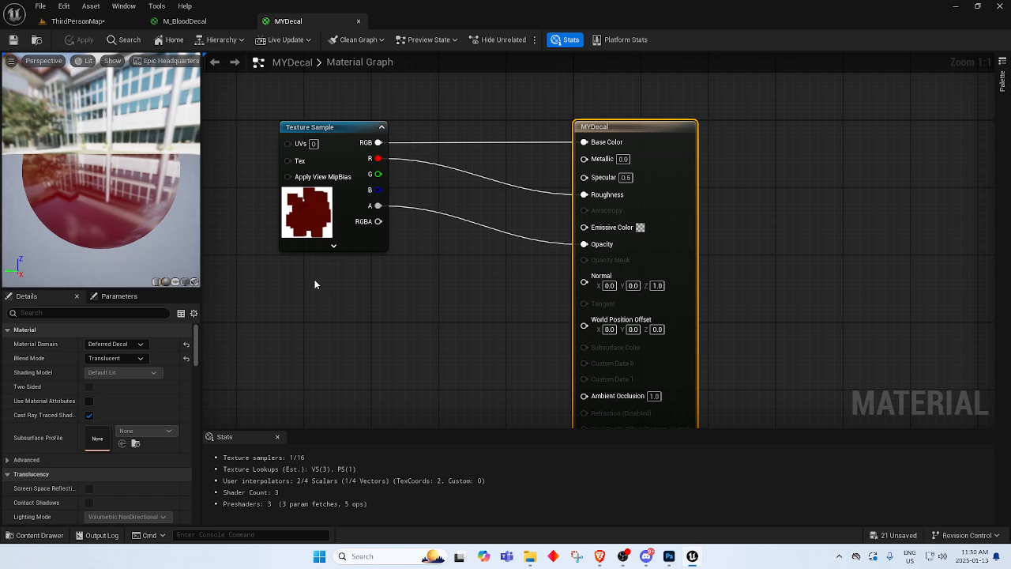
{"action": "left_click", "coordinate": [185, 22]}
{"action": "right_click_drag", "start_coordinate": [465, 391], "coordinate": [459, 362]}
{"action": "left_click", "coordinate": [287, 21]}
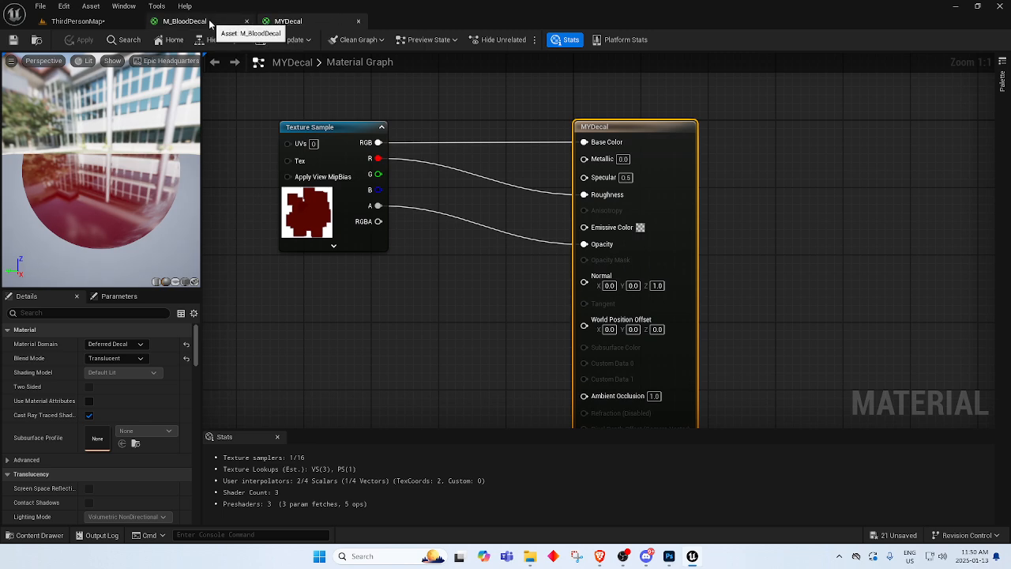
Return to the ThirdPersonMap level and examine the blood decals on the floor and wall.
{"action": "left_click", "coordinate": [210, 23]}
{"action": "left_click", "coordinate": [270, 23]}
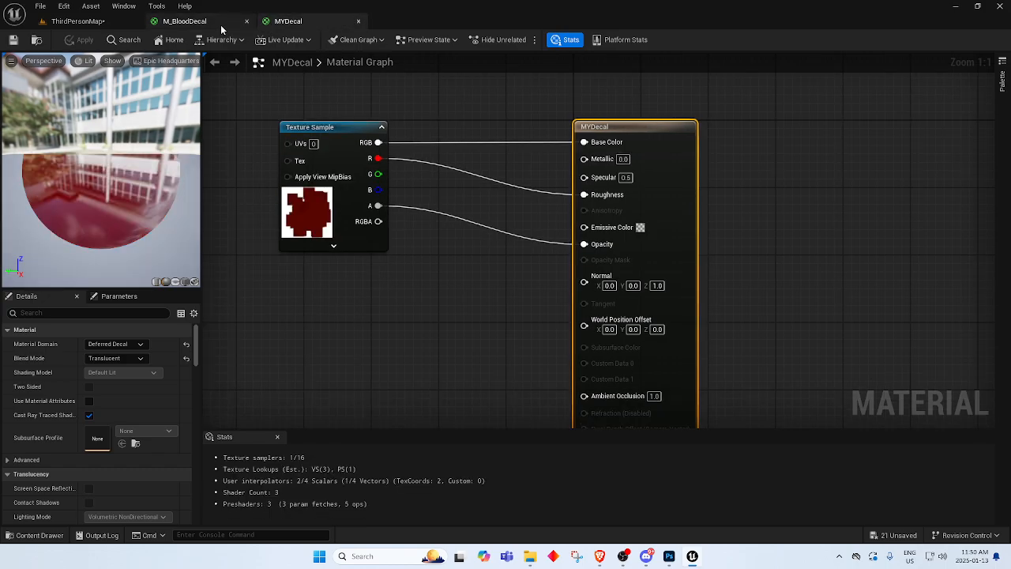
{"action": "left_click", "coordinate": [219, 27]}
{"action": "left_click", "coordinate": [77, 24]}
{"action": "scroll", "coordinate": [443, 312], "scroll_direction": "down", "scroll_amount": 6}
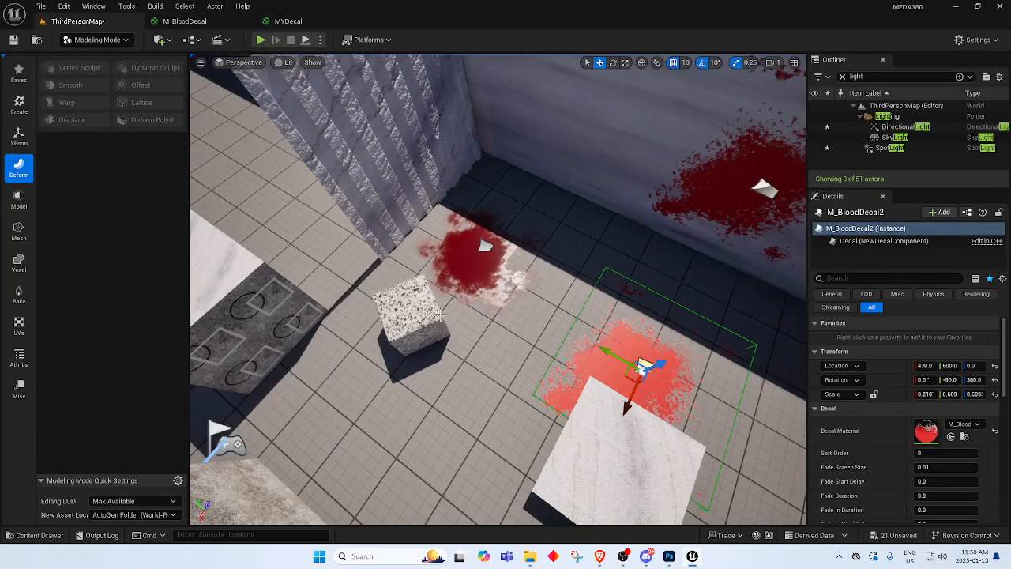
{"action": "mouse_move", "coordinate": [440, 314]}
{"action": "right_mouse_down"}
{"action": "mouse_move", "coordinate": [549, 324]}
{"action": "mouse_move", "coordinate": [443, 327]}
{"action": "right_mouse_up"}
Switch to Discord, show the Materials poll results in the general channel, and look through the Lounge voice participants.
{"action": "left_click", "coordinate": [646, 556]}
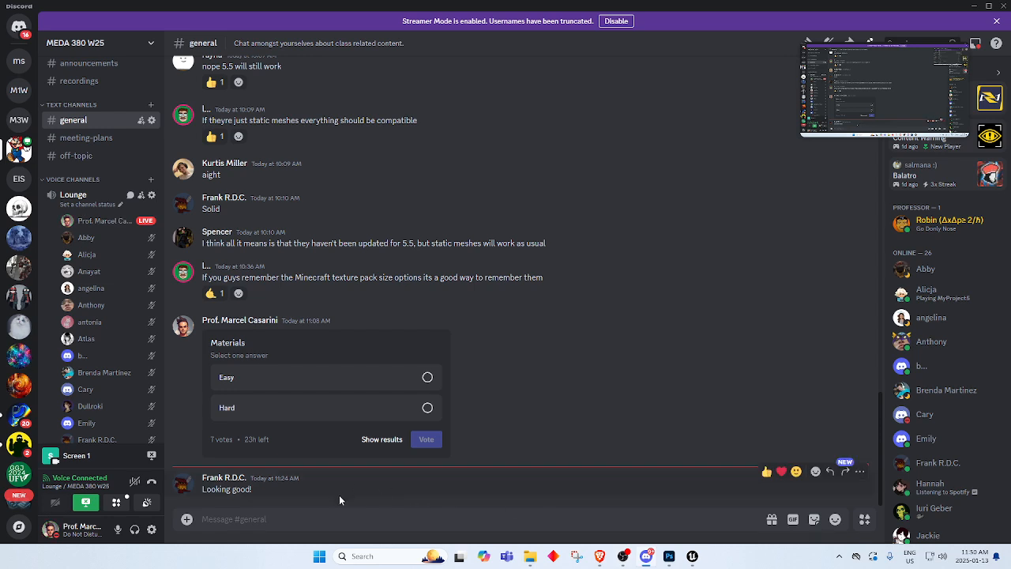
{"action": "left_click", "coordinate": [371, 440]}
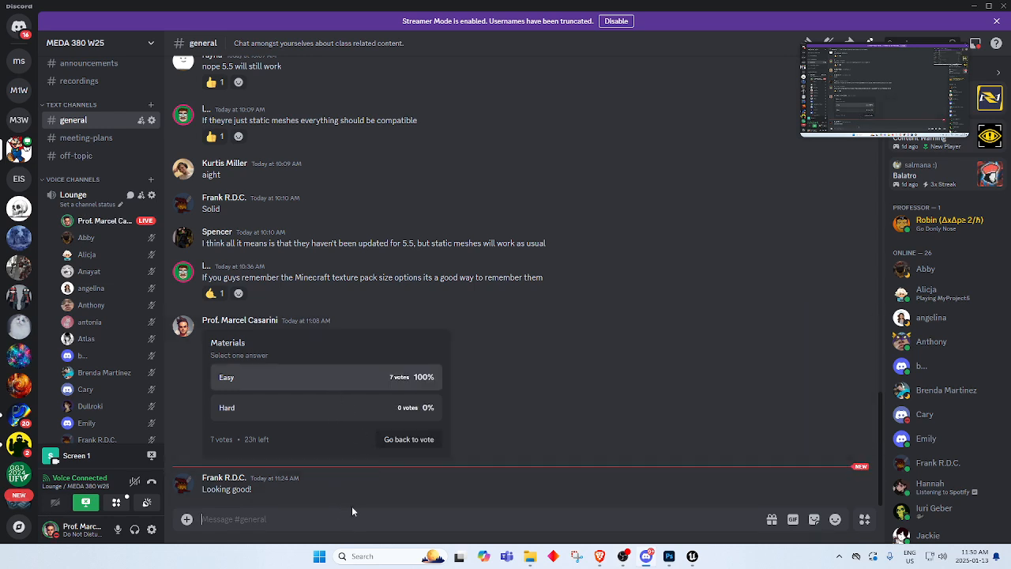
{"action": "scroll", "coordinate": [111, 348], "scroll_direction": "down", "scroll_amount": 6}
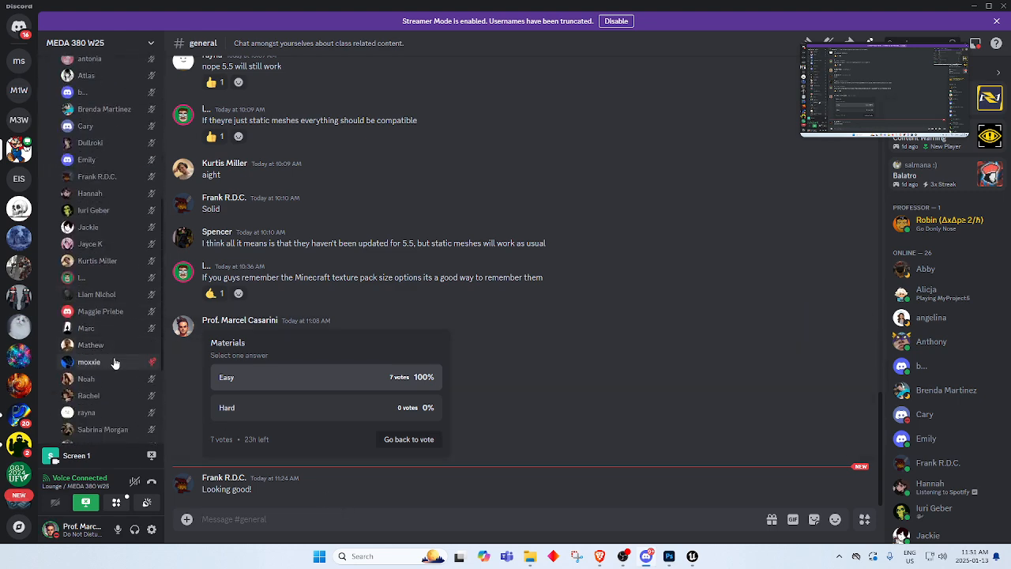
{"action": "scroll", "coordinate": [120, 378], "scroll_direction": "up", "scroll_amount": 2}
{"action": "scroll", "coordinate": [120, 382], "scroll_direction": "up", "scroll_amount": 4}
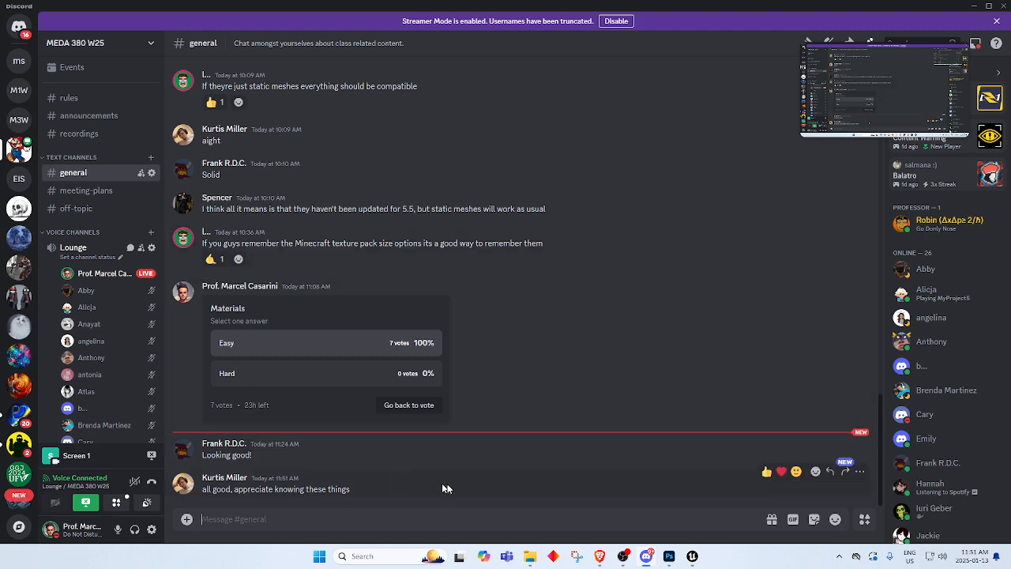
Switch back to Unreal Editor and view the wall and floor blood decals from a lower angle.
{"action": "left_click", "coordinate": [695, 557]}
{"action": "right_click_drag", "start_coordinate": [572, 346], "coordinate": [640, 320]}
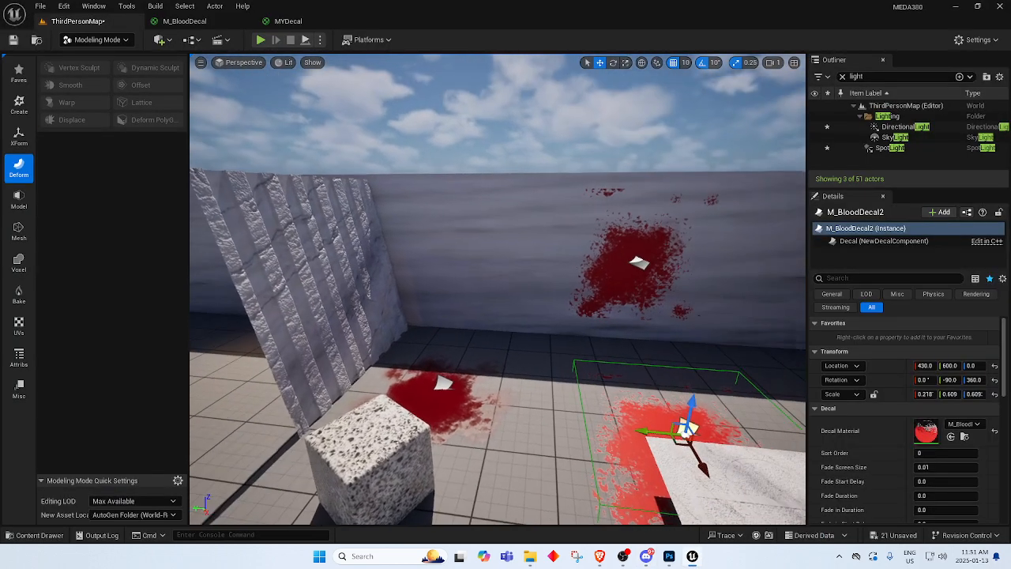
{"action": "right_click_drag", "start_coordinate": [621, 287], "coordinate": [633, 286]}
Switch to the Brave browser and search the web for tesla.
{"action": "left_click", "coordinate": [599, 558]}
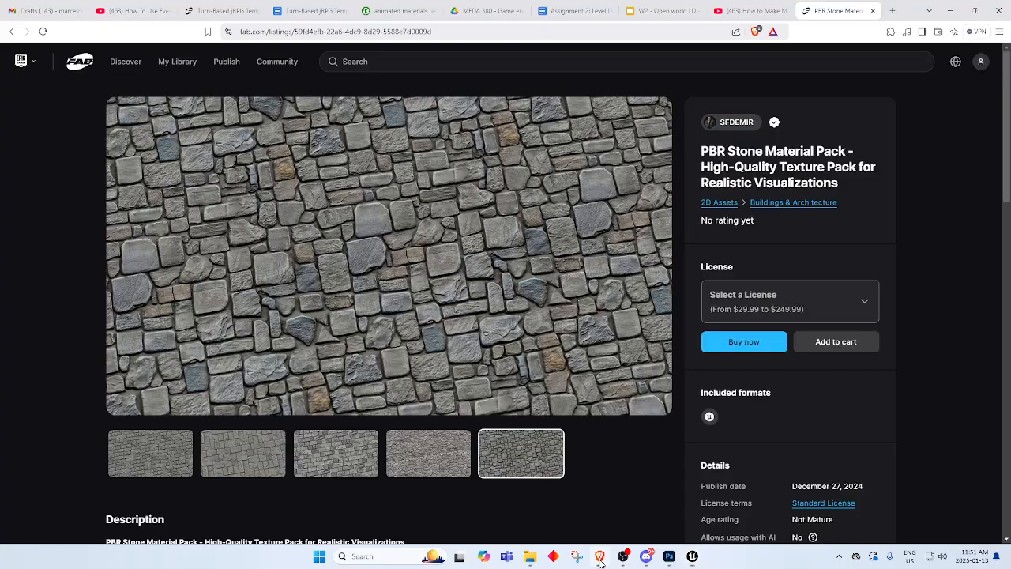
{"action": "left_click", "coordinate": [486, 31]}
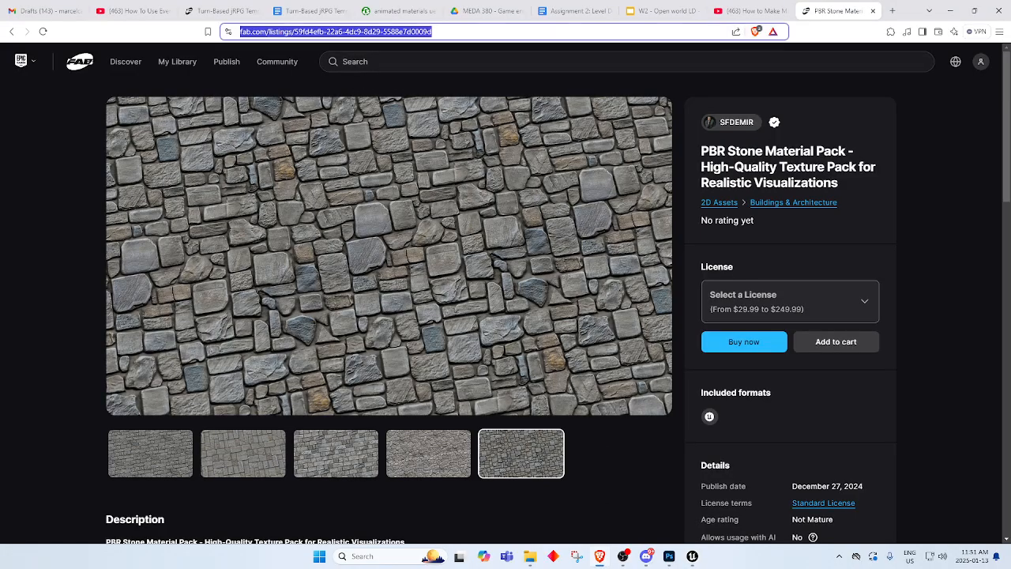
{"action": "type", "text": "tesla"}
{"action": "key", "text": "Return"}
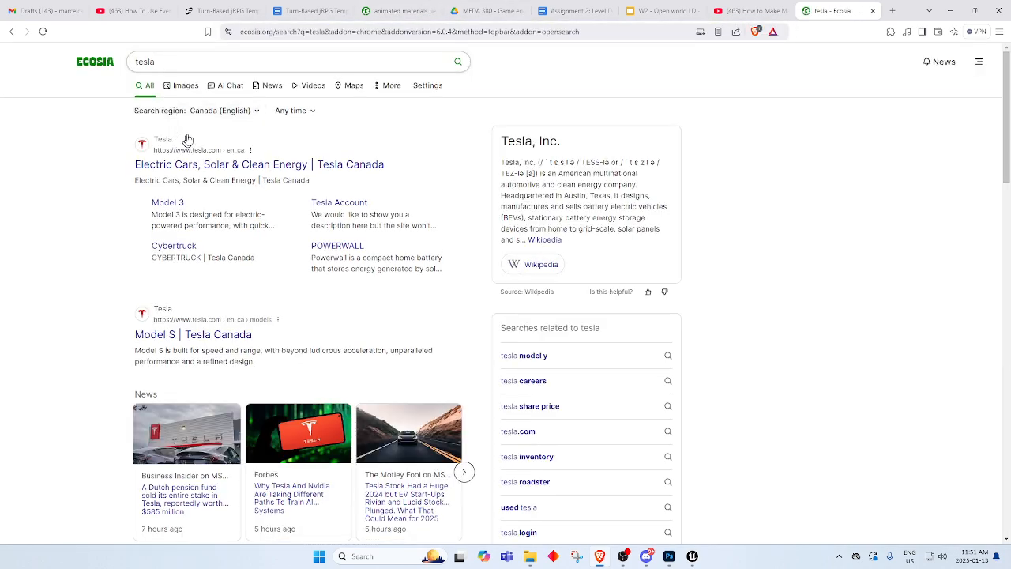
Search Ecosia images for soca and refine the query to soca ufv.
{"action": "left_click_drag", "start_coordinate": [184, 63], "coordinate": [0, 58]}
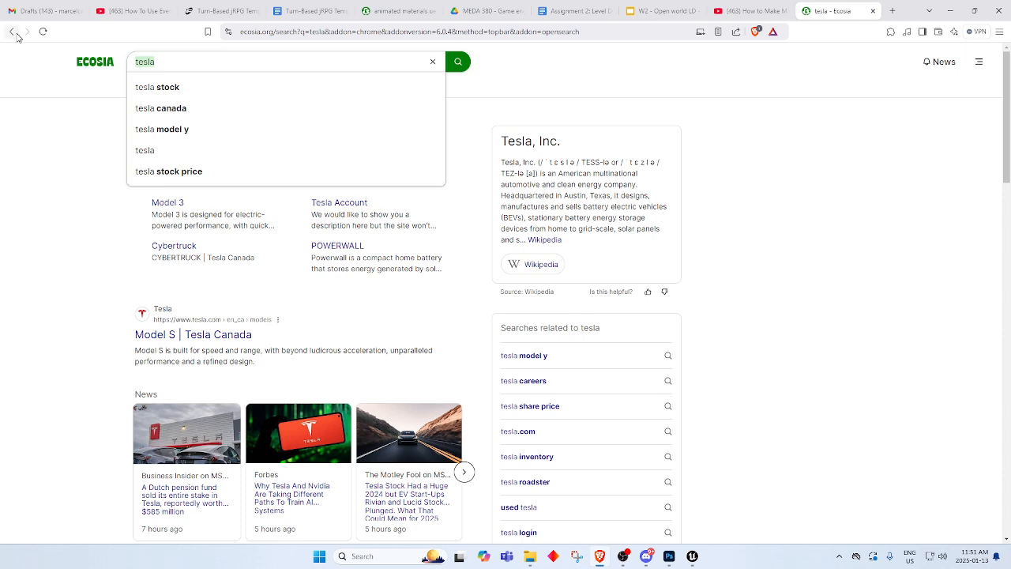
{"action": "type", "text": "soca"}
{"action": "key", "text": "Return"}
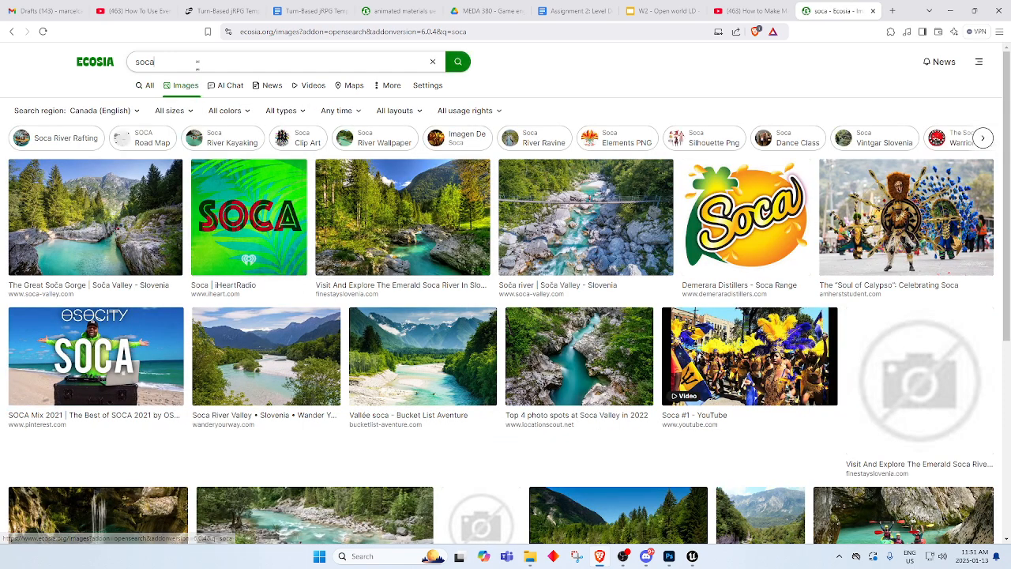
{"action": "left_click", "coordinate": [198, 64]}
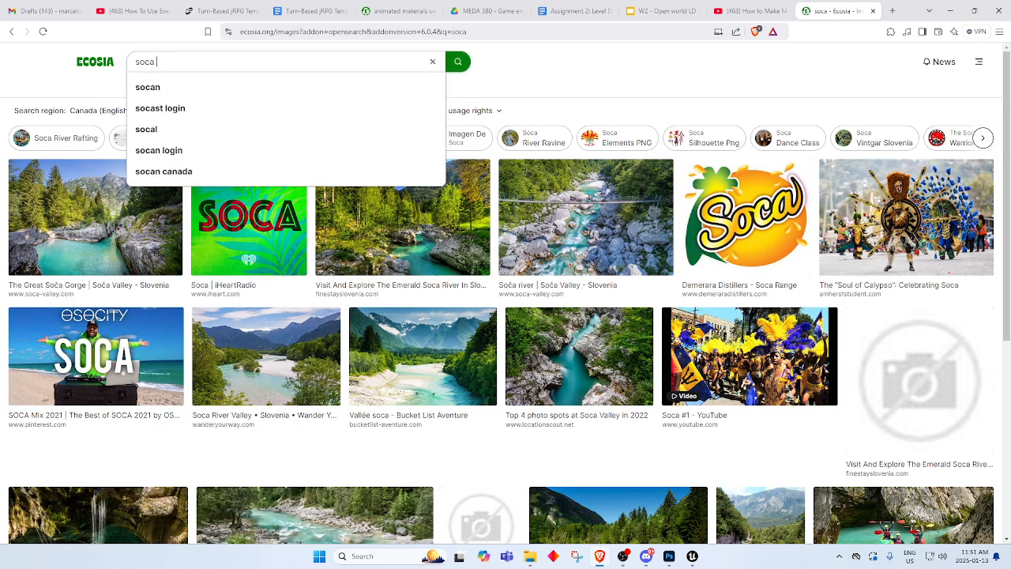
{"action": "type", "text": "ufv"}
{"action": "key", "text": "Return"}
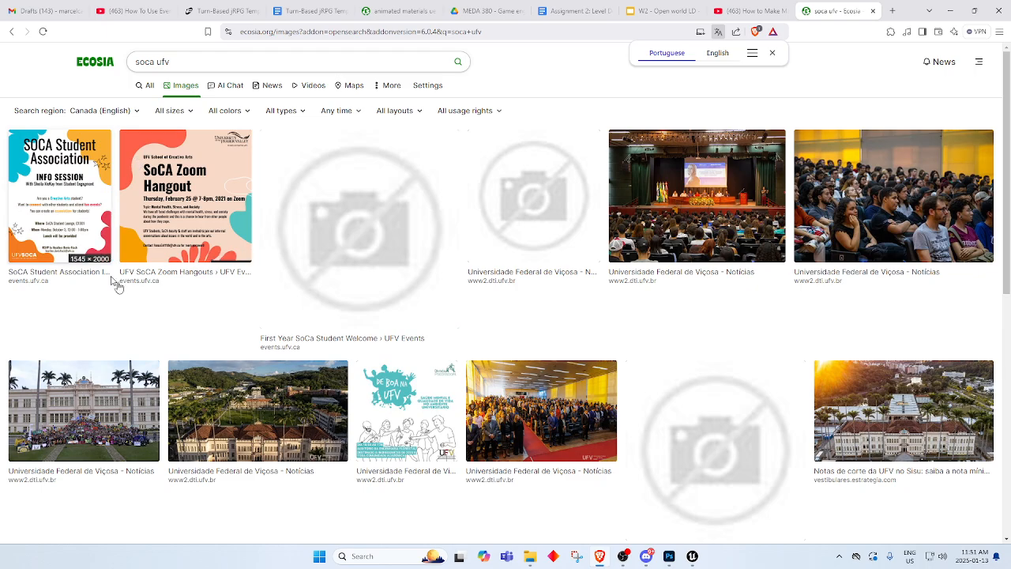
Refine the image search to soca logo ufv and look through the results for a suitable logo.
{"action": "scroll", "coordinate": [286, 329], "scroll_direction": "down", "scroll_amount": 2}
{"action": "scroll", "coordinate": [286, 329], "scroll_direction": "up", "scroll_amount": 2}
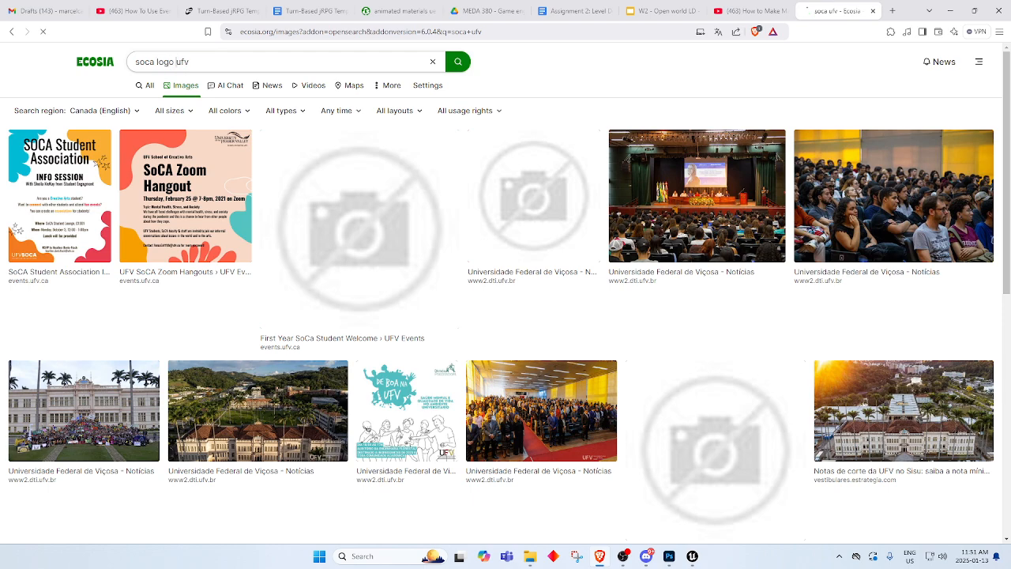
{"action": "scroll", "coordinate": [373, 308], "scroll_direction": "down", "scroll_amount": 1}
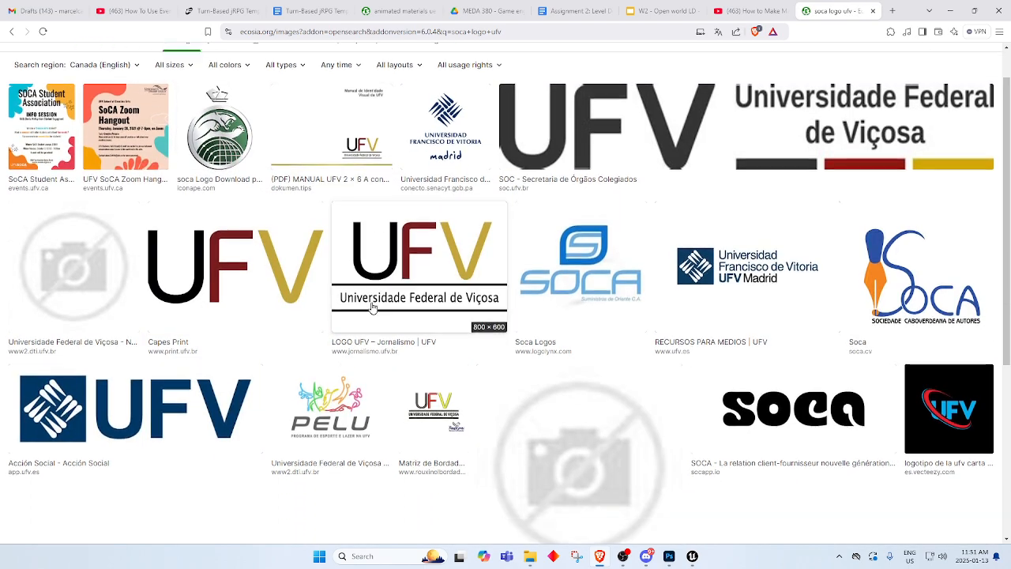
{"action": "scroll", "coordinate": [373, 308], "scroll_direction": "down", "scroll_amount": 2}
{"action": "scroll", "coordinate": [373, 308], "scroll_direction": "up", "scroll_amount": 3}
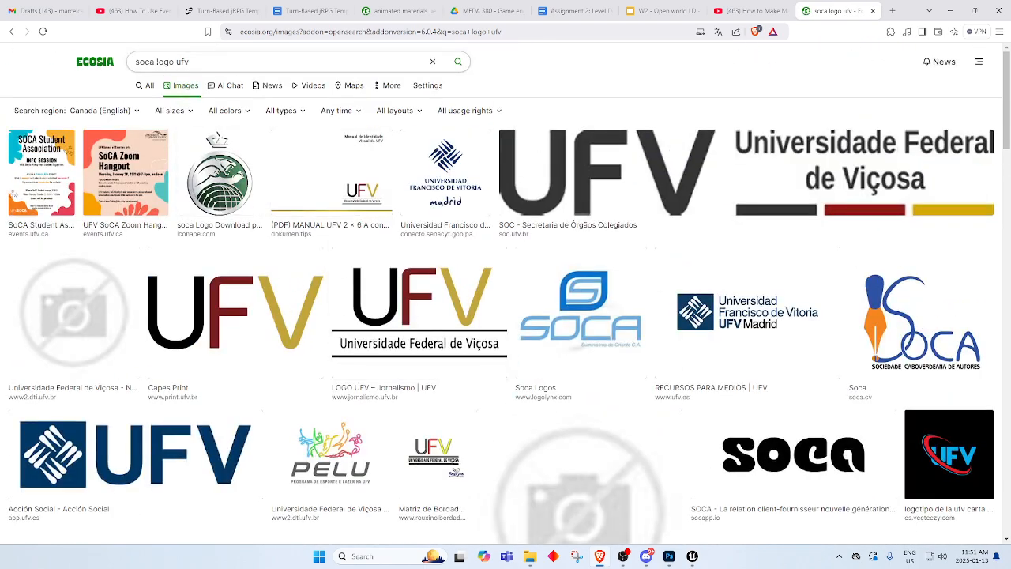
Shorten the image search to logo ufv and open the preview of the green UFV leaf logo.
{"action": "key", "text": "BackSpace"}
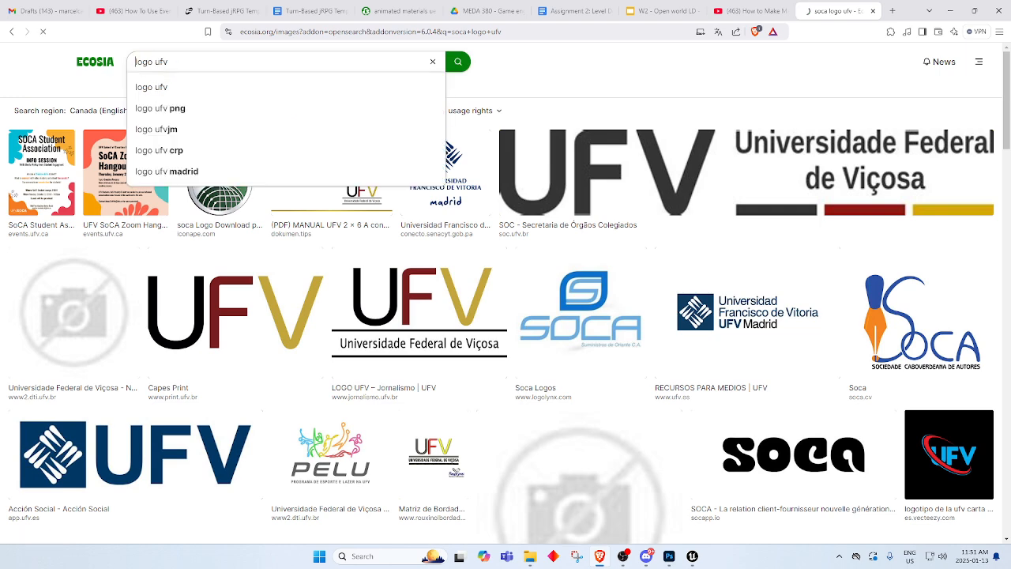
{"action": "key", "text": "Return"}
{"action": "scroll", "coordinate": [345, 221], "scroll_direction": "down", "scroll_amount": 4}
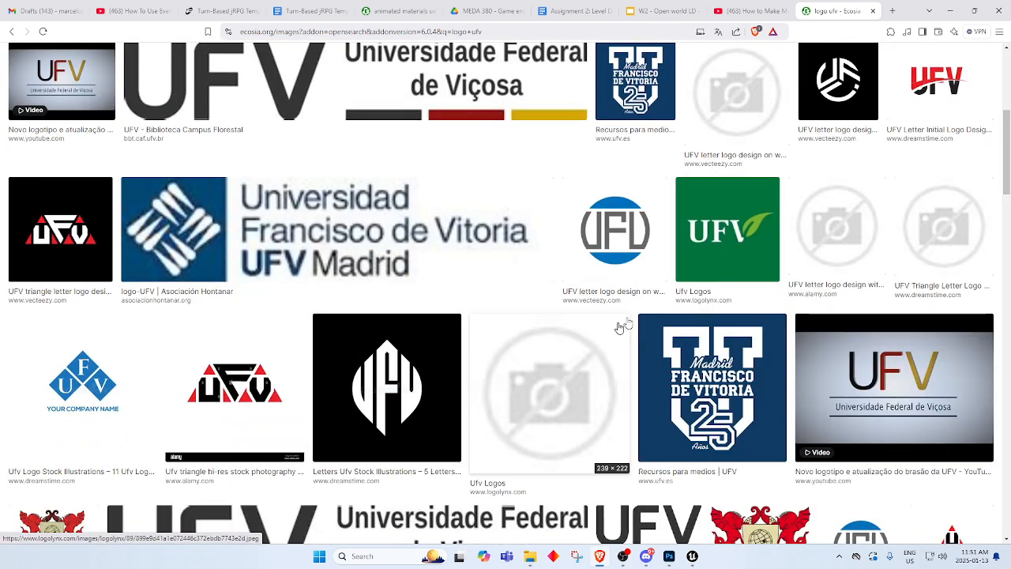
{"action": "left_click", "coordinate": [727, 247]}
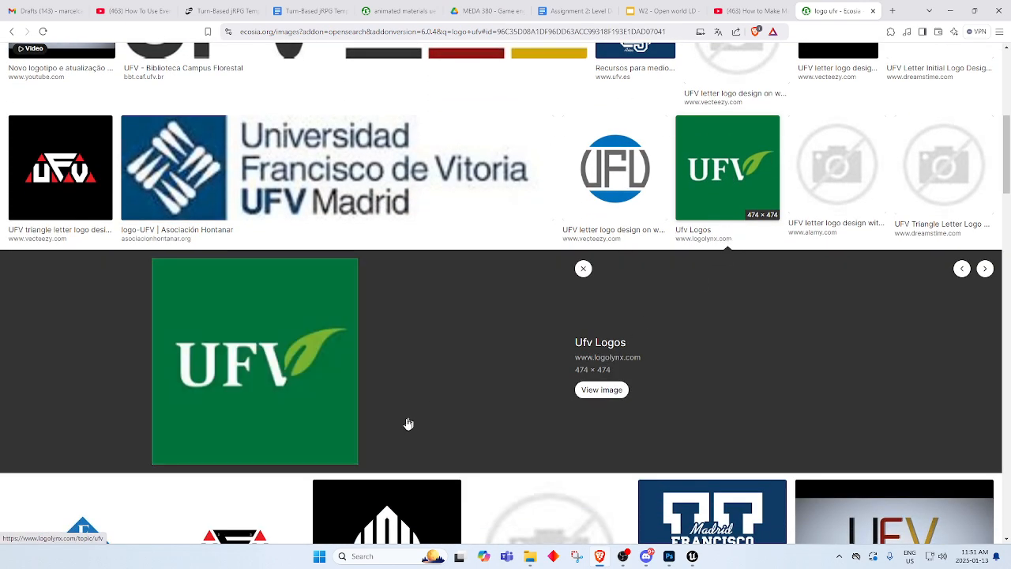
Save the green UFV logo image as T_UFV_B in the Downloads MyTextures folder.
{"action": "right_click", "coordinate": [265, 356]}
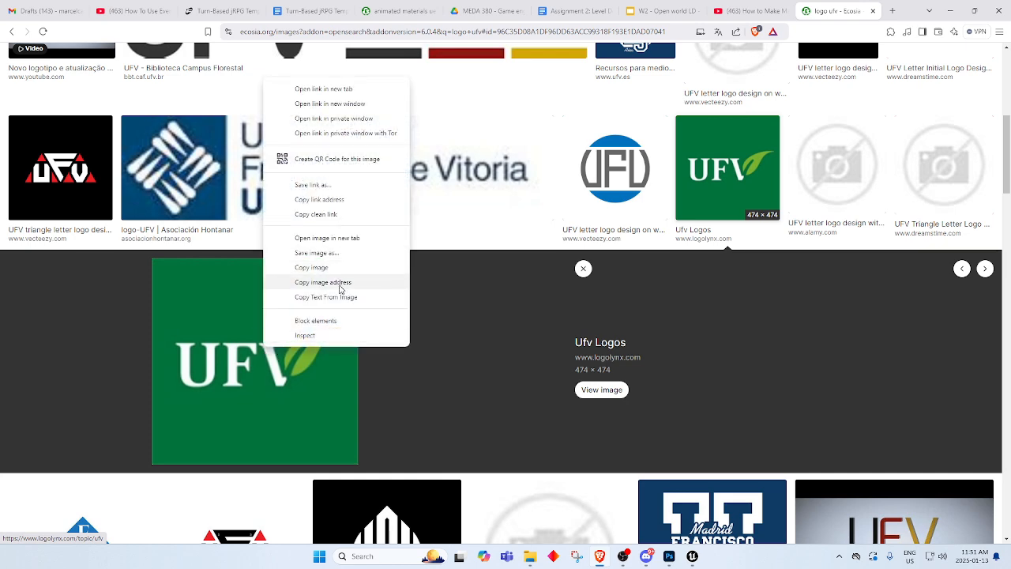
{"action": "left_click", "coordinate": [344, 252]}
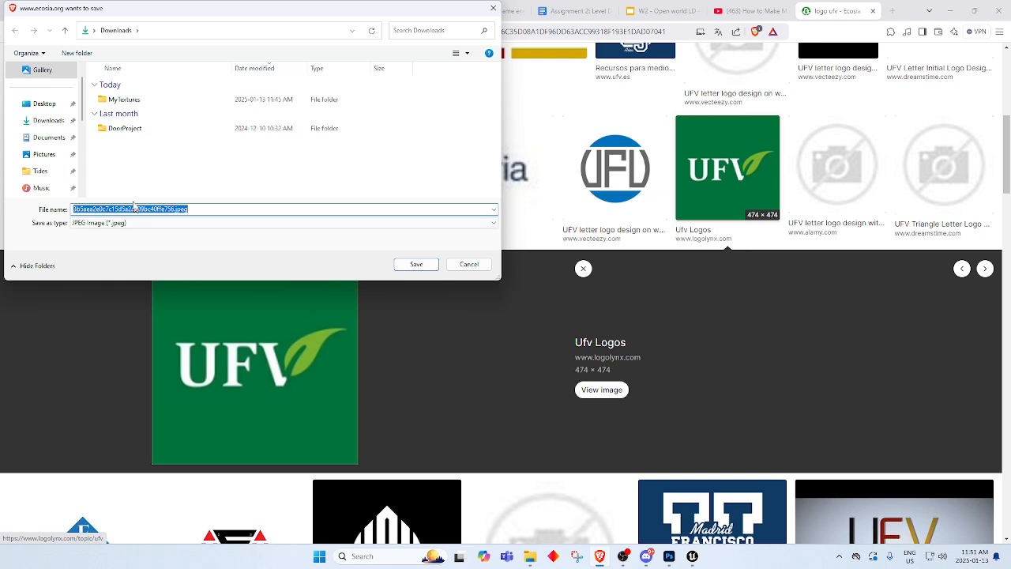
{"action": "double_click", "coordinate": [123, 100]}
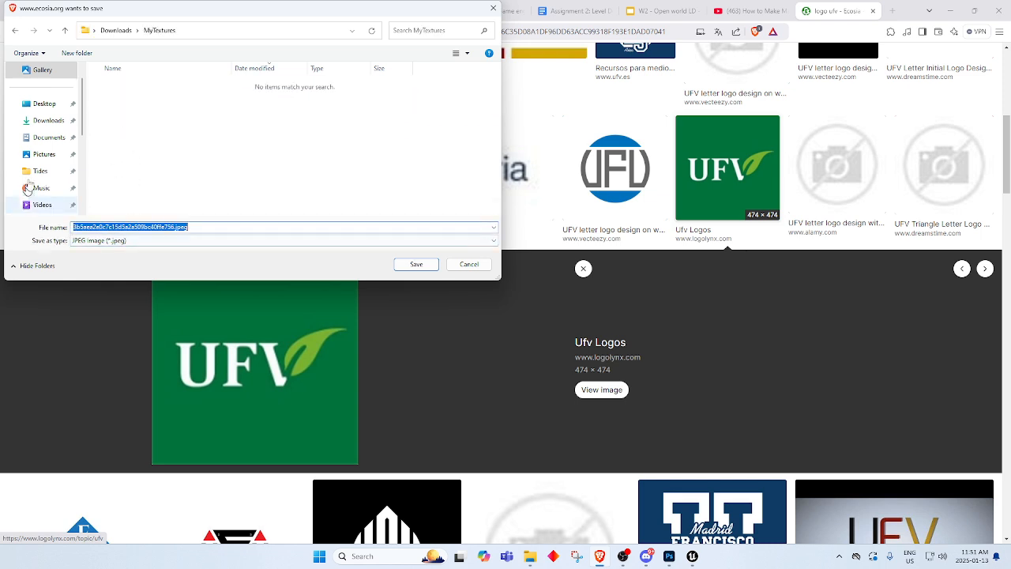
{"action": "type", "text": "T_UFV"}
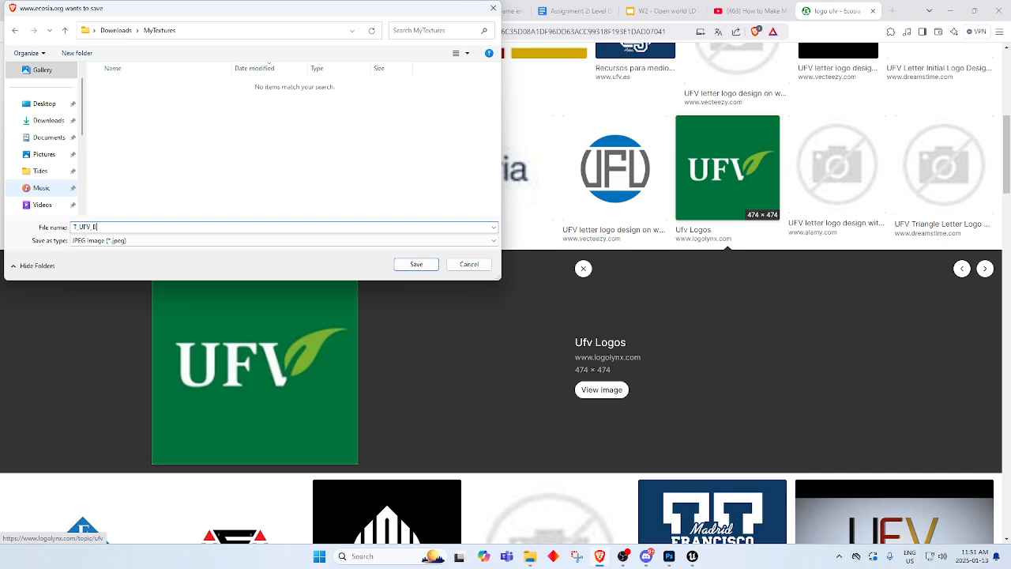
{"action": "type", "text": "_B"}
{"action": "key", "text": "Return"}
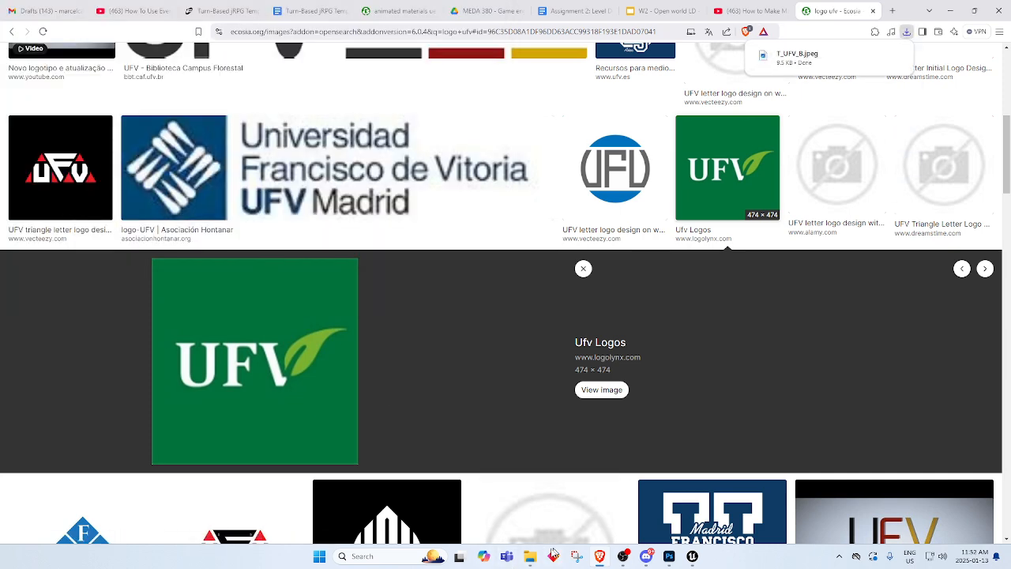
Switch back to Unreal Editor and import T_UFV_B.jpeg into the MyMaterials content folder.
{"action": "left_click", "coordinate": [692, 556]}
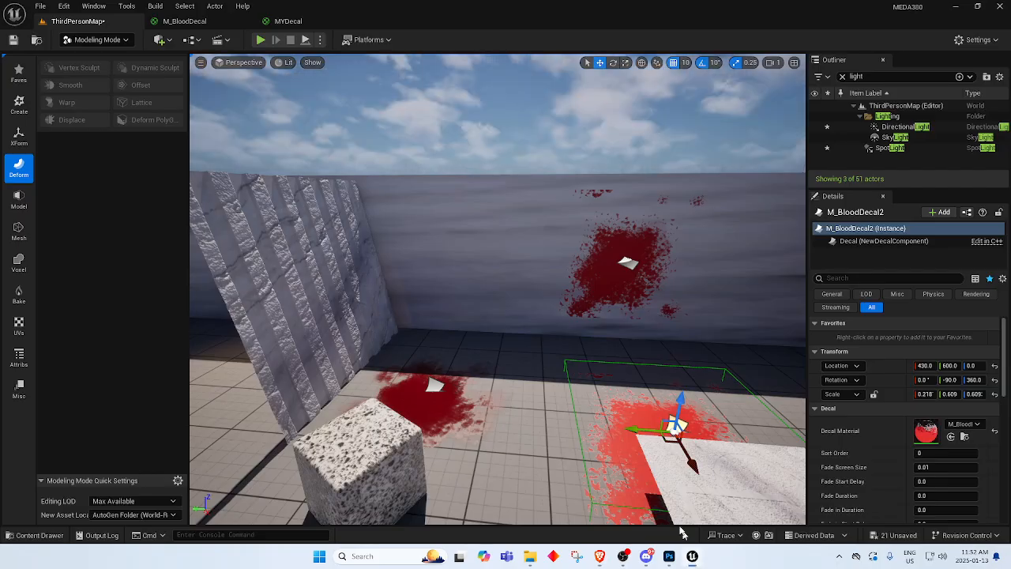
{"action": "left_click", "coordinate": [320, 557]}
{"action": "left_click", "coordinate": [323, 559]}
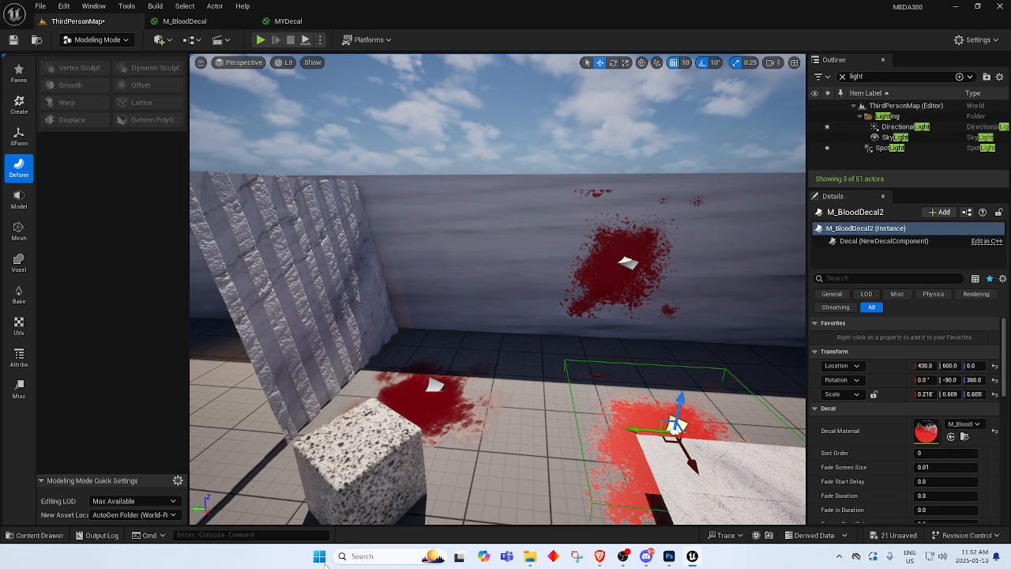
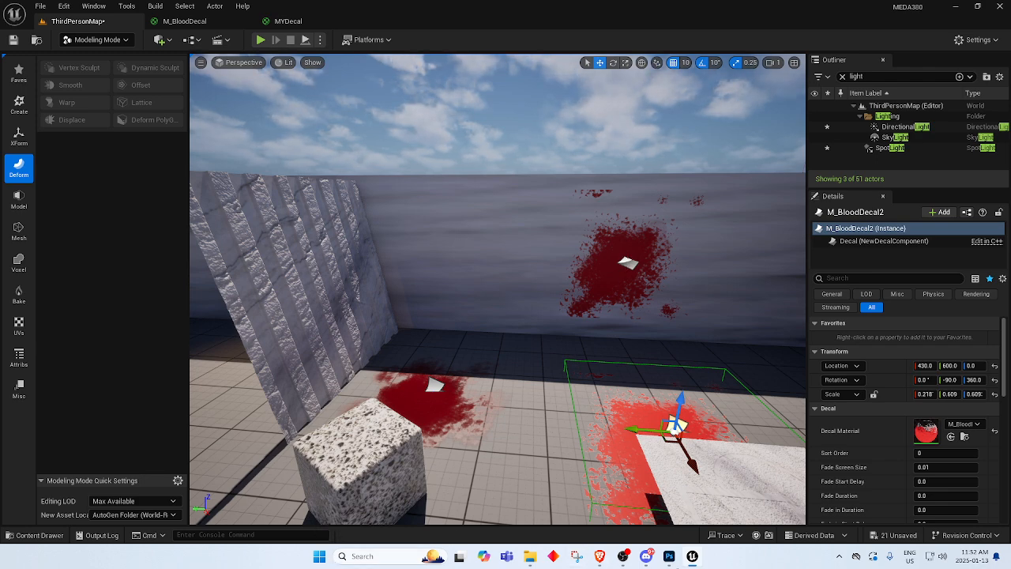
{"action": "left_click", "coordinate": [35, 536]}
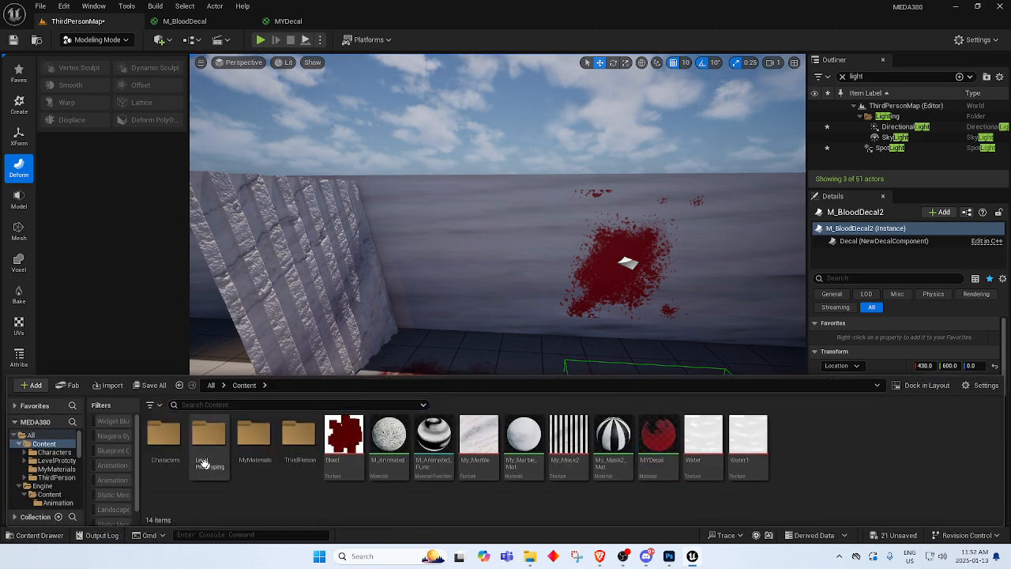
{"action": "double_click", "coordinate": [253, 434]}
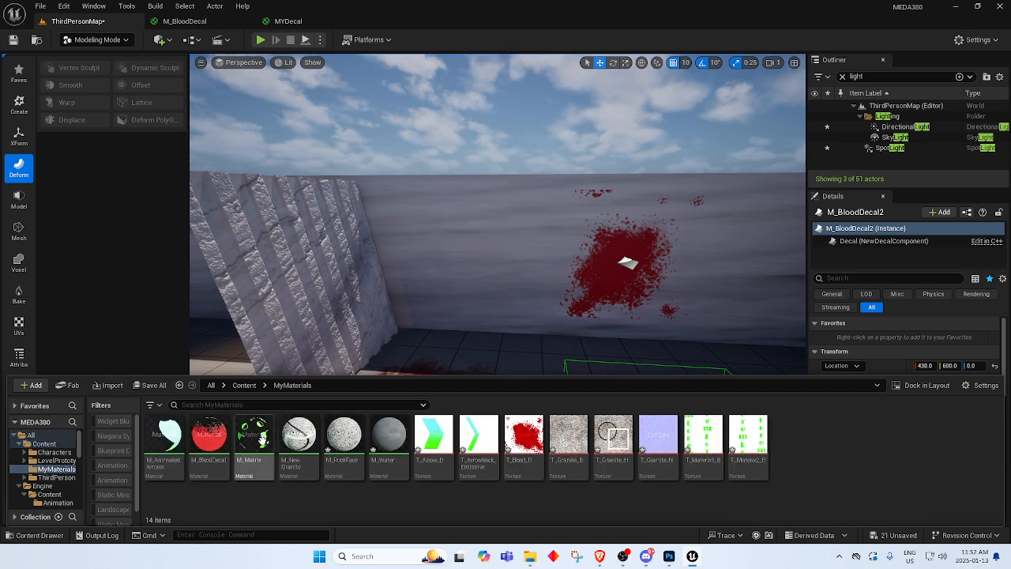
{"action": "left_click", "coordinate": [111, 385]}
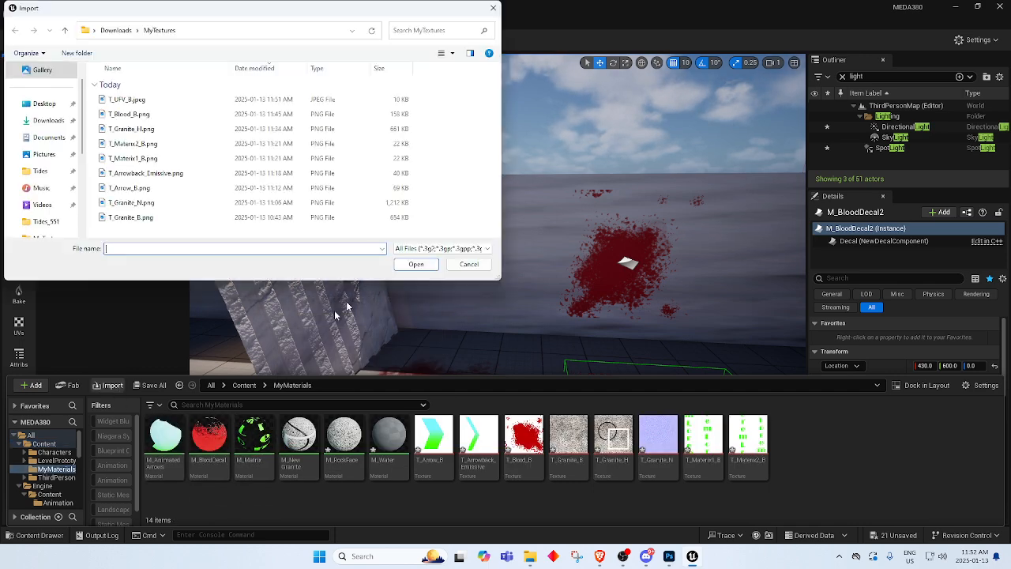
{"action": "left_click", "coordinate": [166, 101]}
{"action": "left_click", "coordinate": [417, 264]}
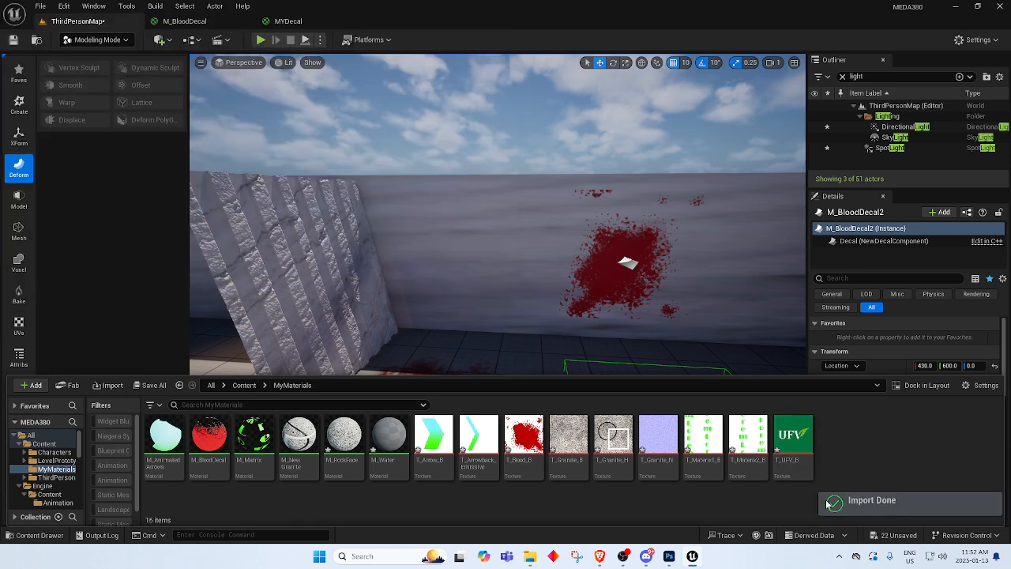
Create a material named M_UFVDECAL in the MyMaterials folder and open it in the material editor.
{"action": "right_click", "coordinate": [857, 446]}
{"action": "left_click", "coordinate": [903, 176]}
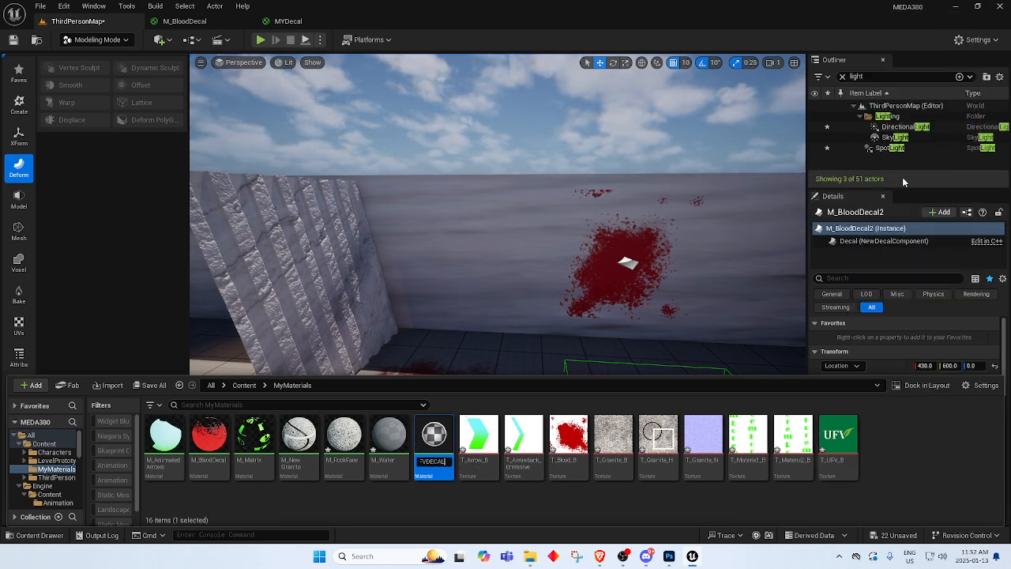
{"action": "type", "text": "M_UFVDECAL"}
{"action": "key", "text": "Return"}
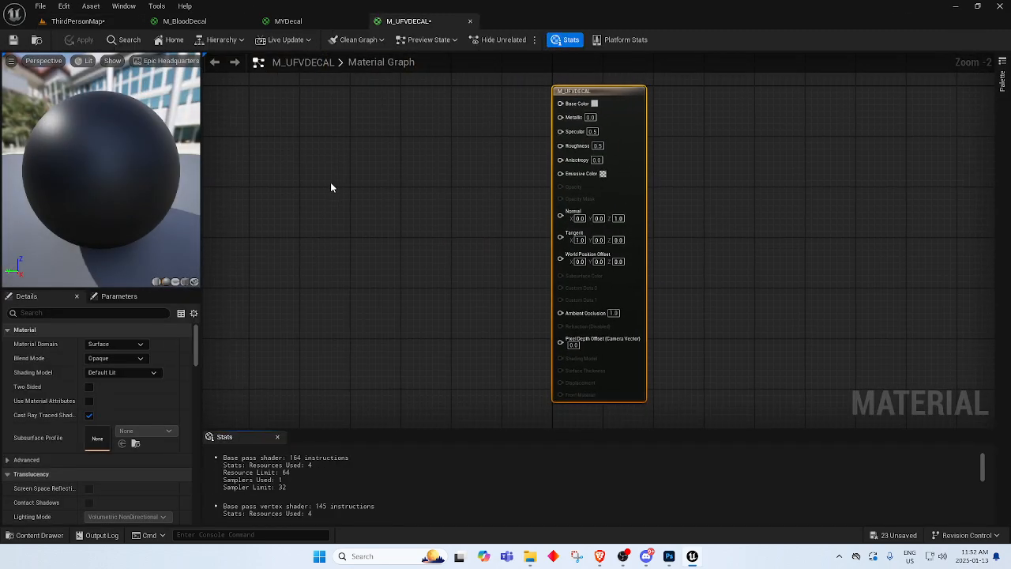
Add a Texture Sample node using the T_UFV_B texture and connect its RGB output to the material's Base Color.
{"action": "right_click", "coordinate": [330, 182]}
{"action": "type", "text": "text"}
{"action": "key", "text": "Return"}
{"action": "left_click", "coordinate": [171, 431]}
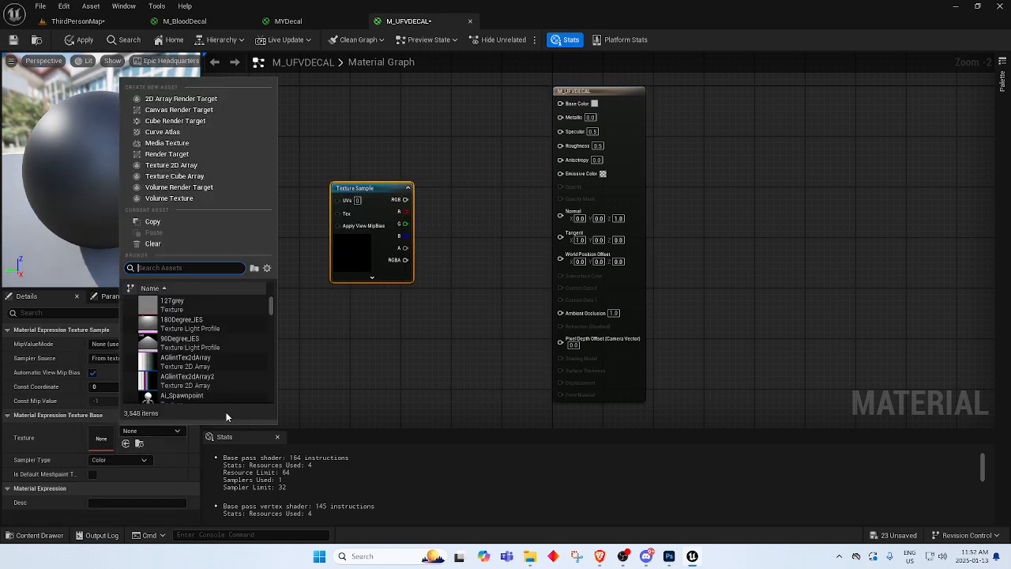
{"action": "type", "text": "ufv"}
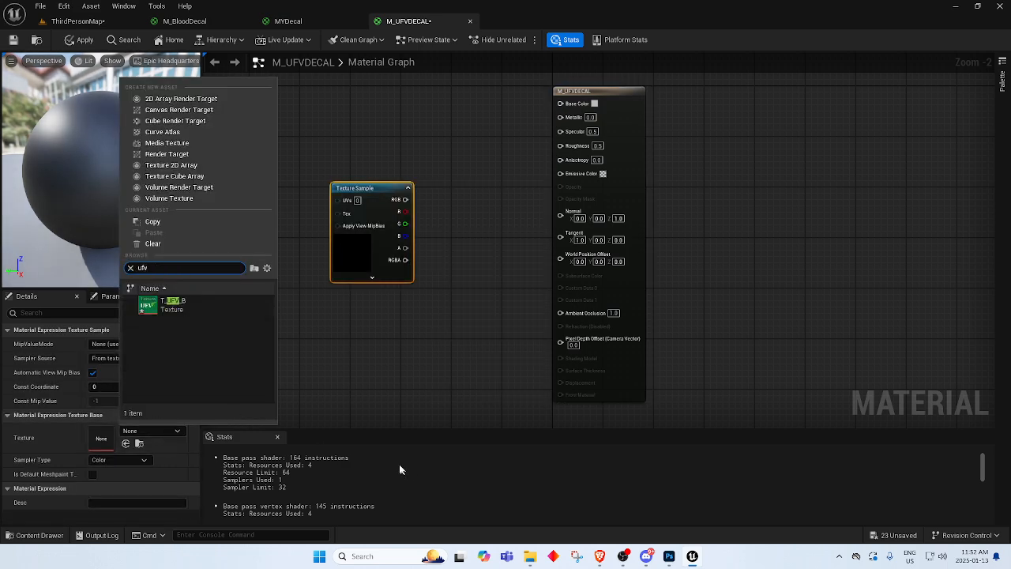
{"action": "left_click", "coordinate": [170, 307]}
{"action": "left_click_drag", "start_coordinate": [405, 199], "coordinate": [561, 104]}
{"action": "left_click_drag", "start_coordinate": [386, 196], "coordinate": [392, 169]}
{"action": "left_click_drag", "start_coordinate": [103, 203], "coordinate": [158, 194]}
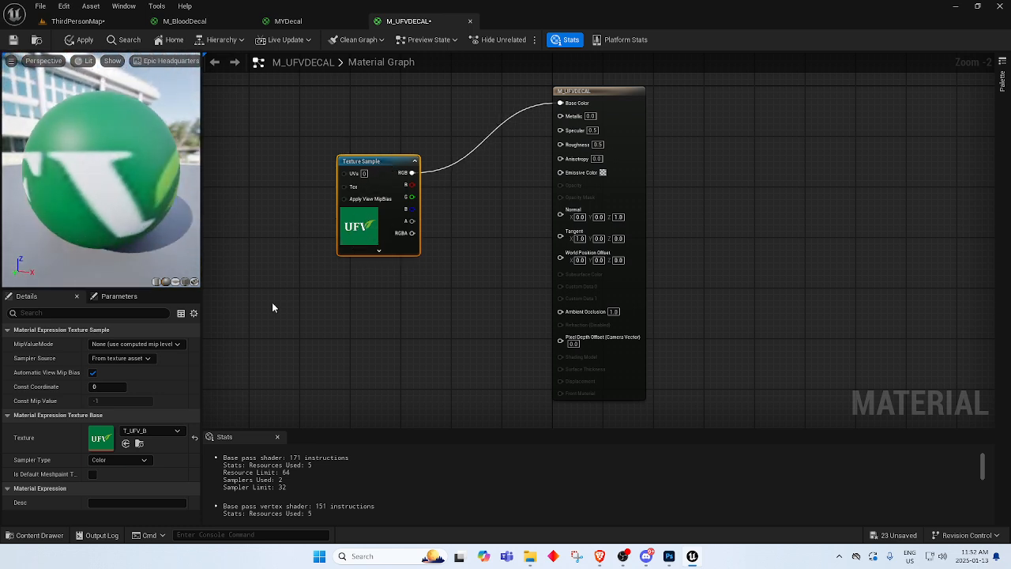
Set the M_UFVDECAL material domain to Deferred Decal and blend mode to Translucent, and save the material.
{"action": "left_click", "coordinate": [601, 142]}
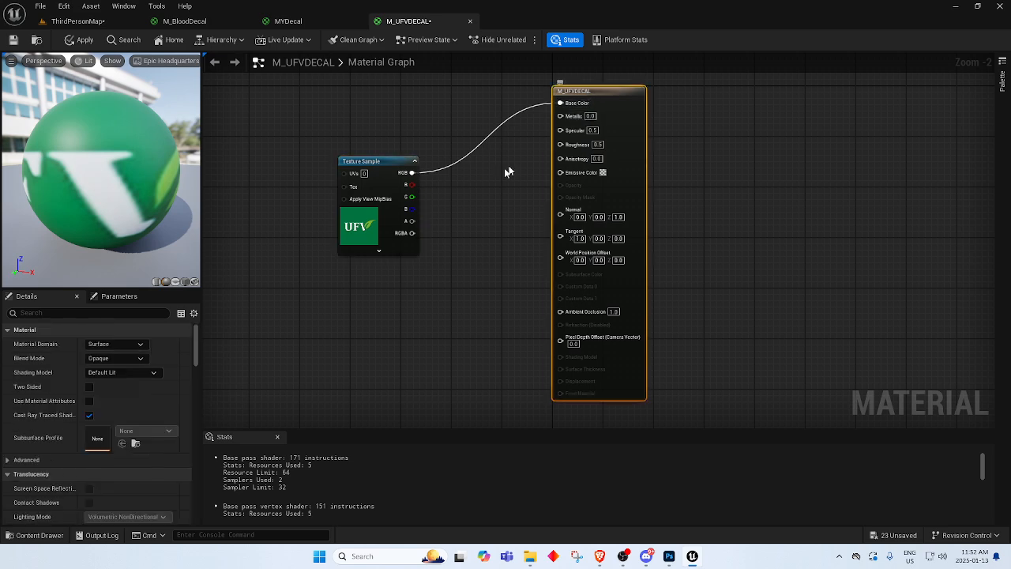
{"action": "left_click", "coordinate": [115, 344]}
{"action": "left_click", "coordinate": [127, 365]}
{"action": "left_click", "coordinate": [117, 358]}
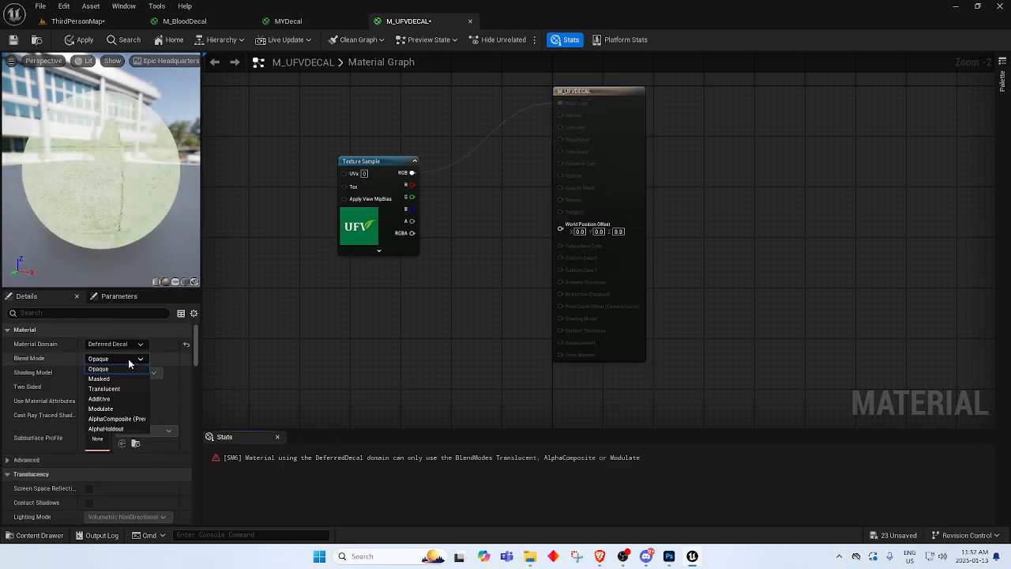
{"action": "left_click", "coordinate": [102, 378]}
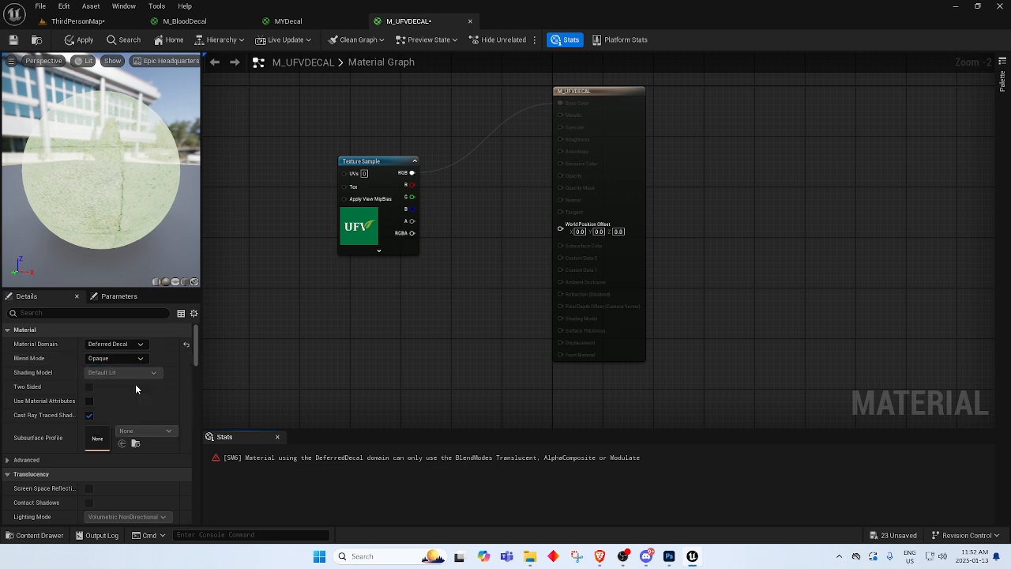
{"action": "left_click", "coordinate": [13, 40]}
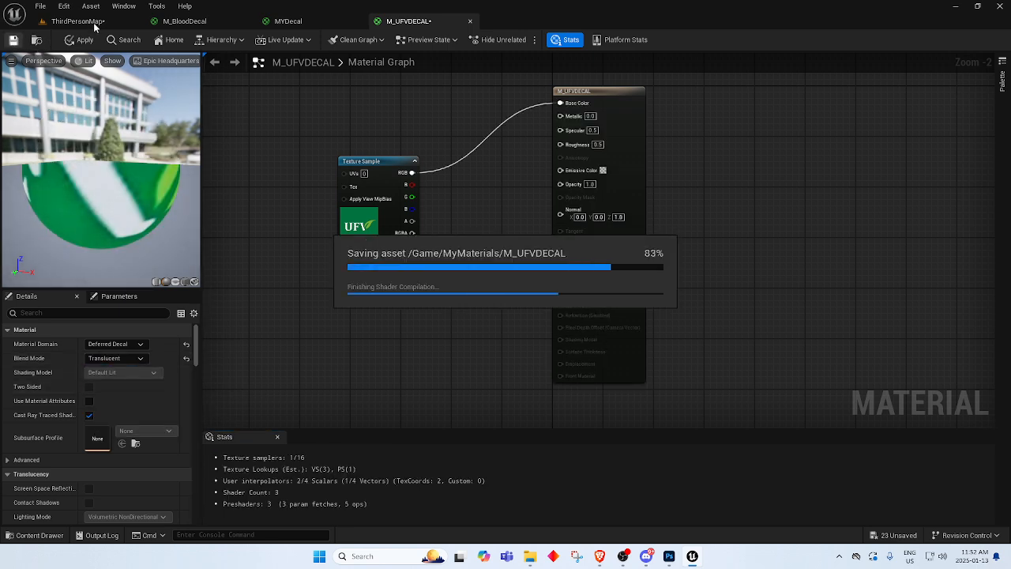
Return to ThirdPersonMap, place M_UFVDECAL on the back wall beside the blood splatter, and rotate it 90 degrees so the logo reads upright.
{"action": "left_click", "coordinate": [93, 23]}
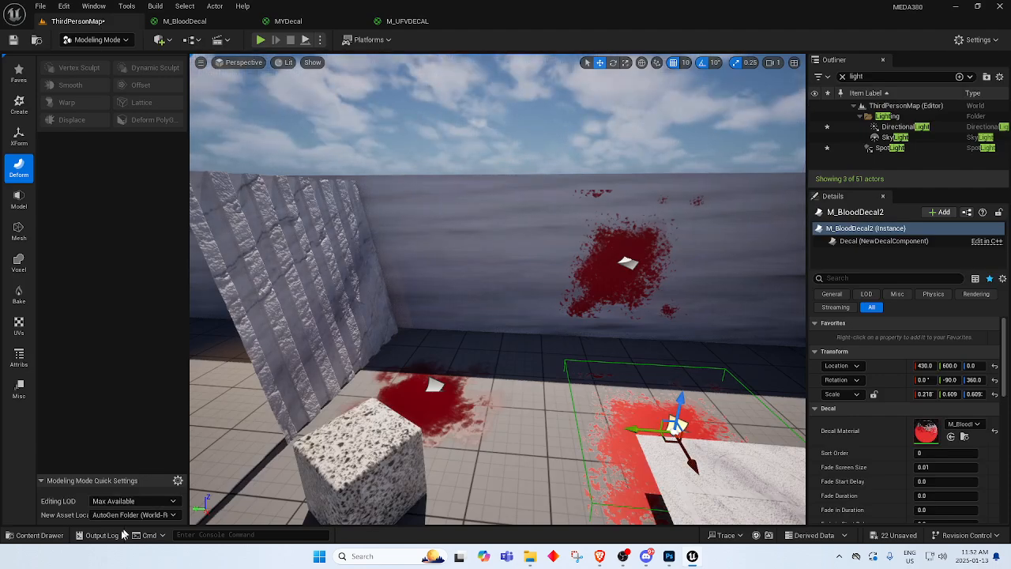
{"action": "left_click", "coordinate": [33, 535]}
{"action": "left_click_drag", "start_coordinate": [391, 427], "coordinate": [496, 312]}
{"action": "key", "text": "e"}
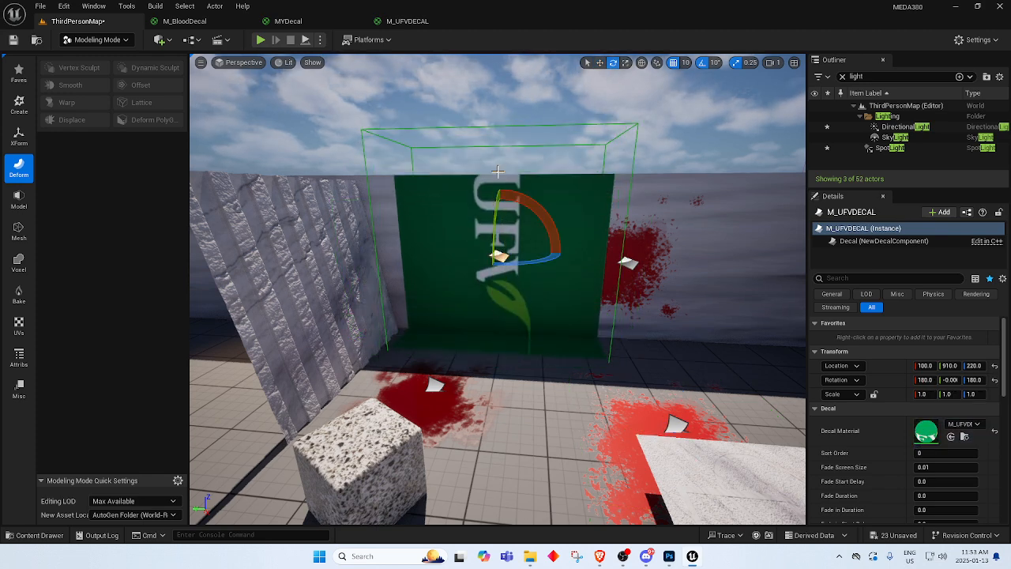
{"action": "left_click_drag", "start_coordinate": [521, 195], "coordinate": [459, 182]}
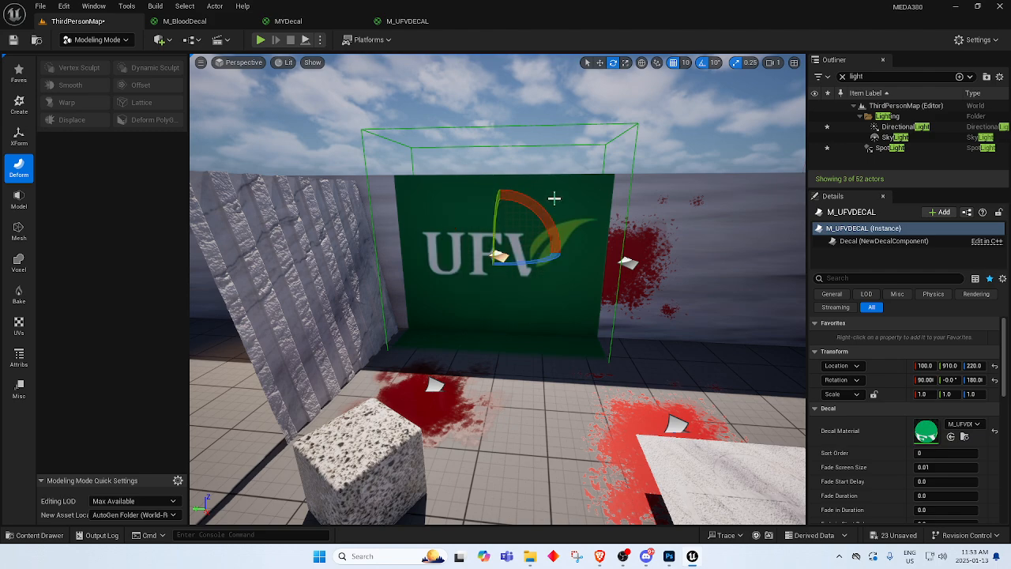
Scale the UFV decal down to about 0.17 in Y and Z, and raise it to a Z location of 270.
{"action": "key", "text": "w"}
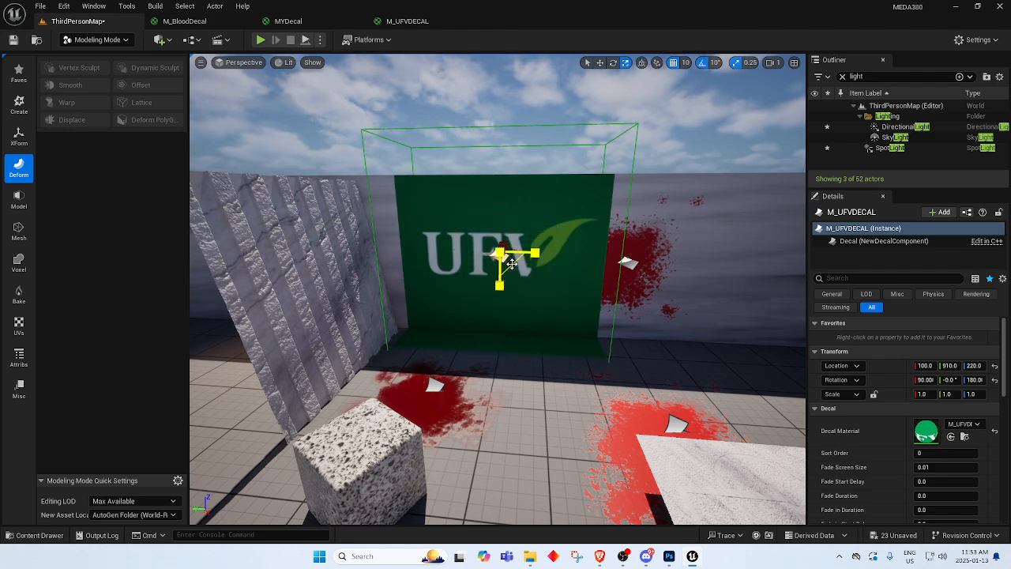
{"action": "left_click_drag", "start_coordinate": [499, 253], "coordinate": [499, 253]}
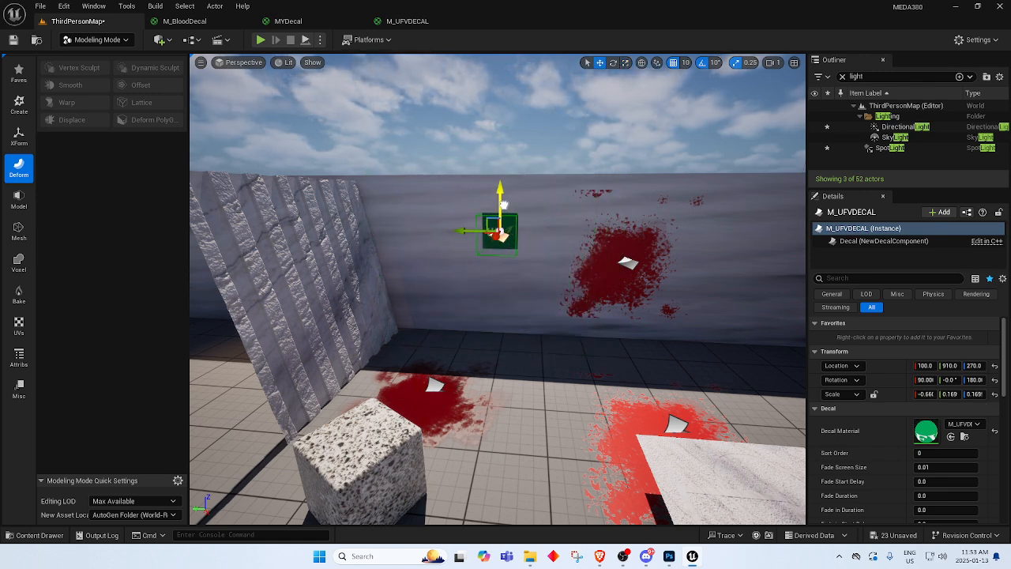
{"action": "left_click", "coordinate": [551, 267]}
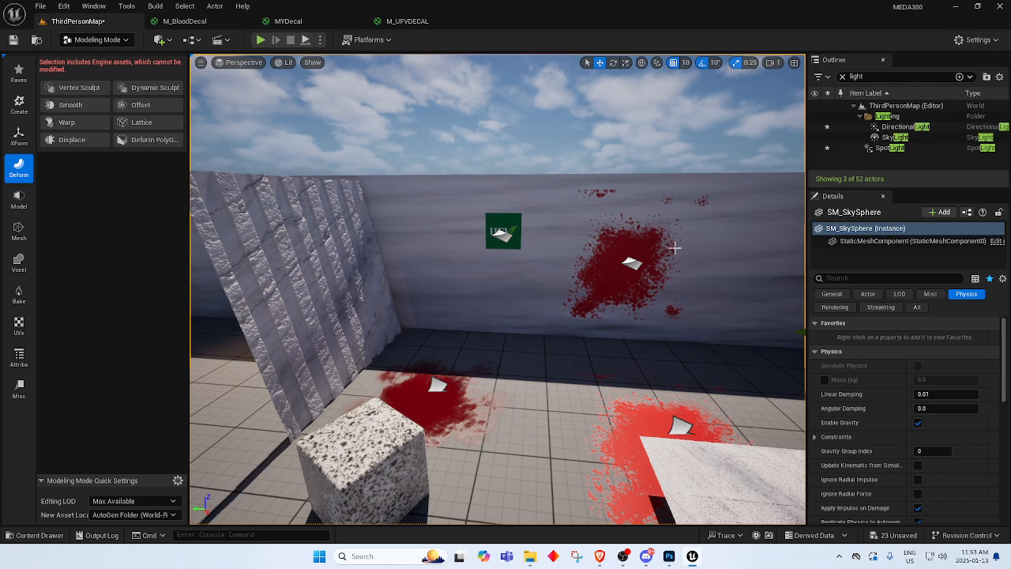
Play the level and run the character along the wall to examine the UFV logo and blood decals, and stop playing.
{"action": "key", "text": "alt+p"}
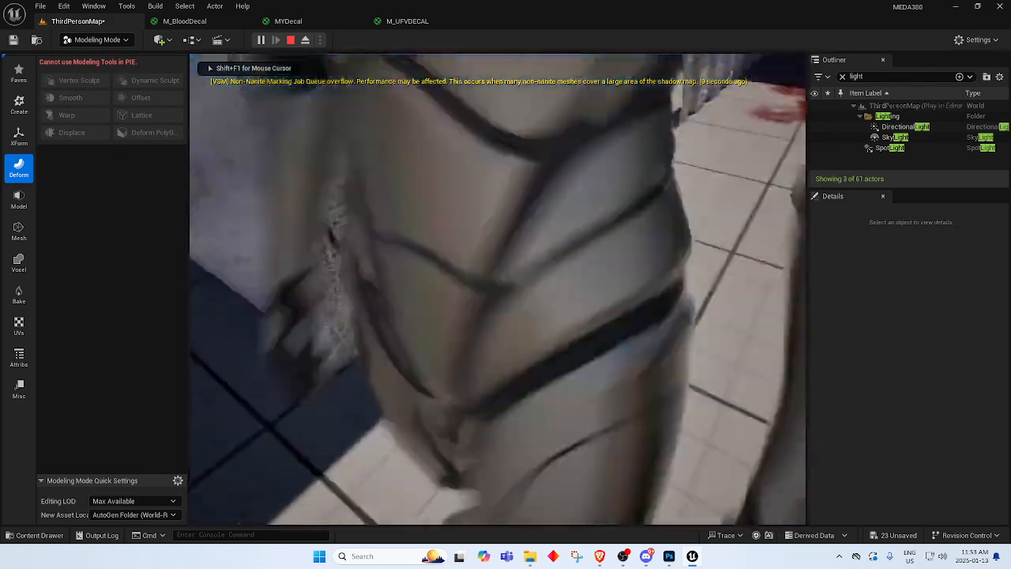
{"action": "key", "text": "w"}
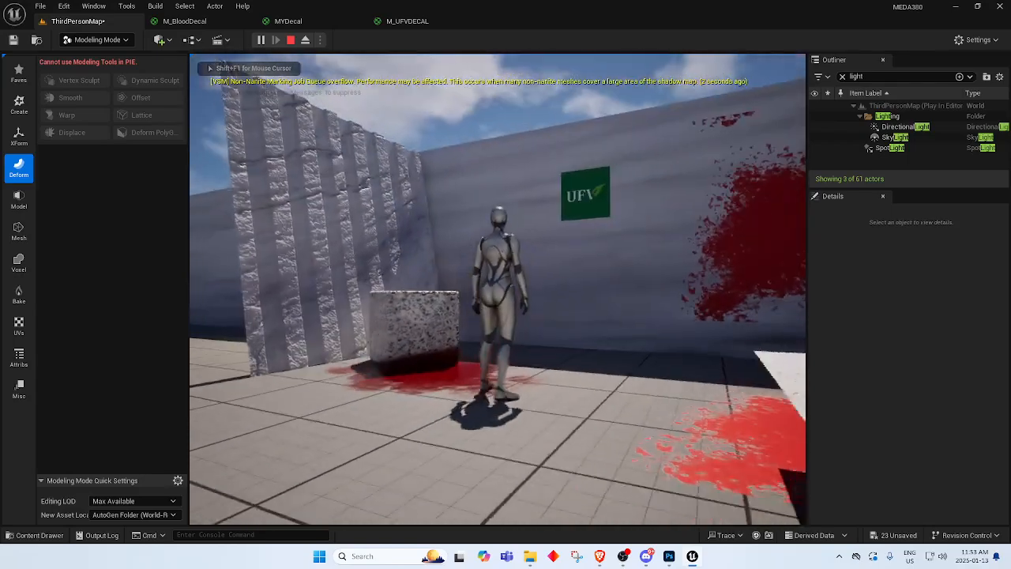
{"action": "key", "text": "w"}
{"action": "key", "text": "d"}
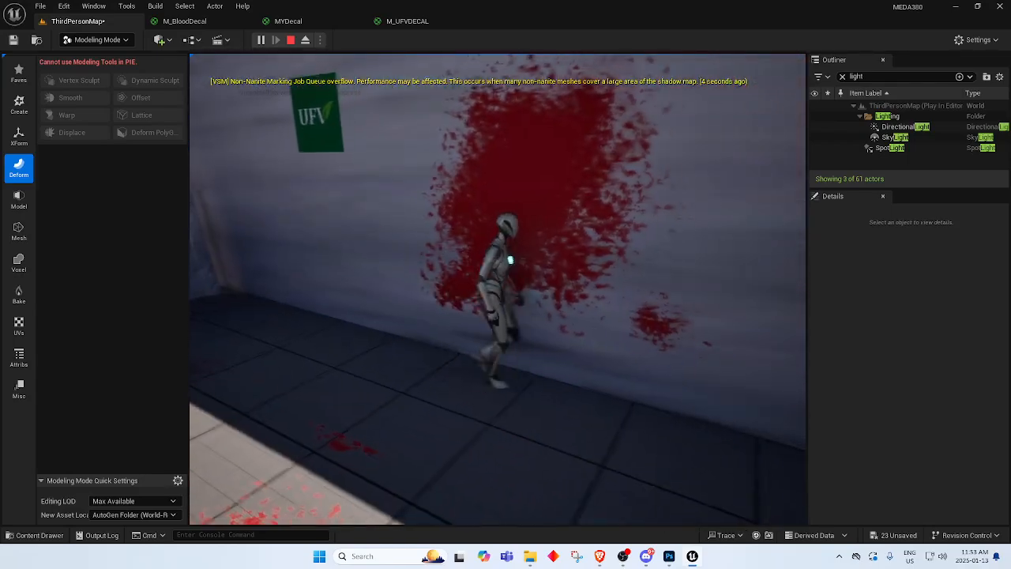
{"action": "key", "text": "w"}
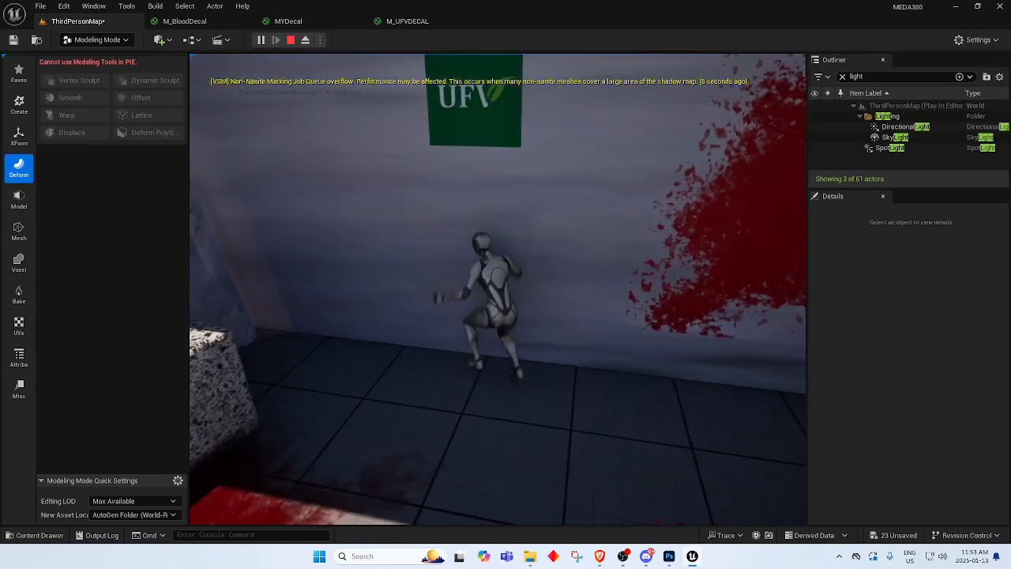
{"action": "key", "text": "d"}
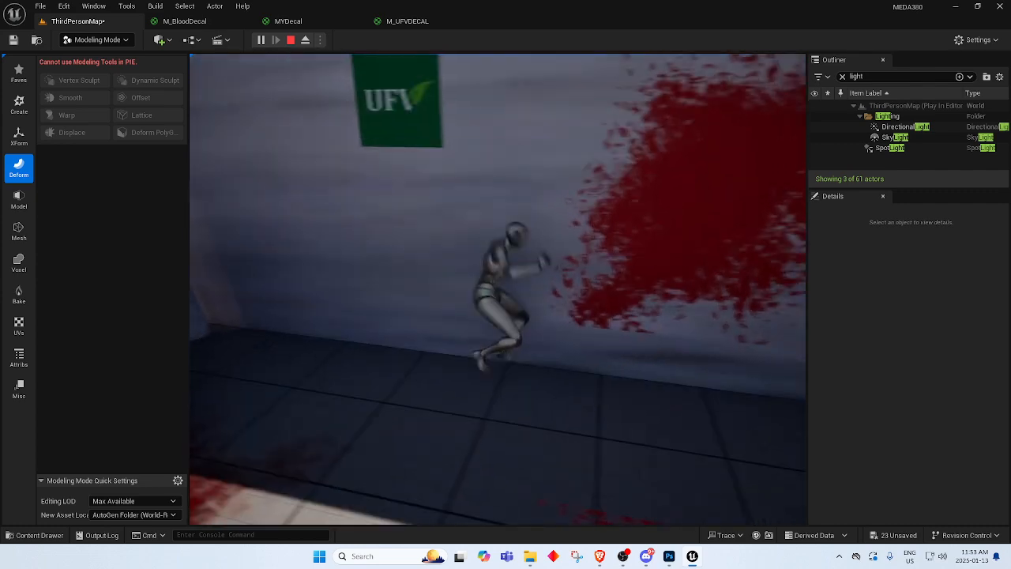
{"action": "key", "text": "space"}
{"action": "key", "text": "w"}
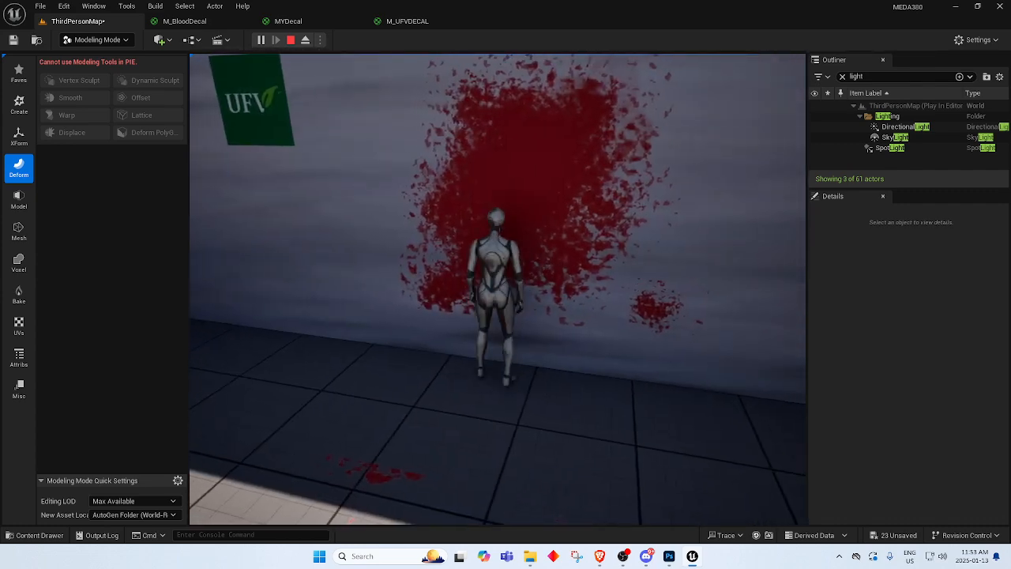
{"action": "key", "text": "space"}
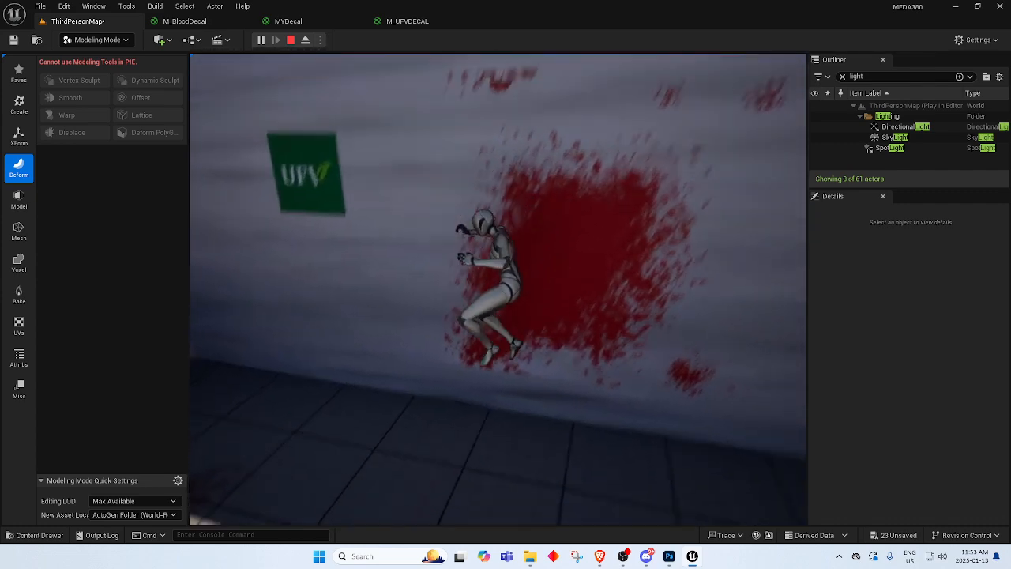
{"action": "key", "text": "a"}
{"action": "key", "text": "space"}
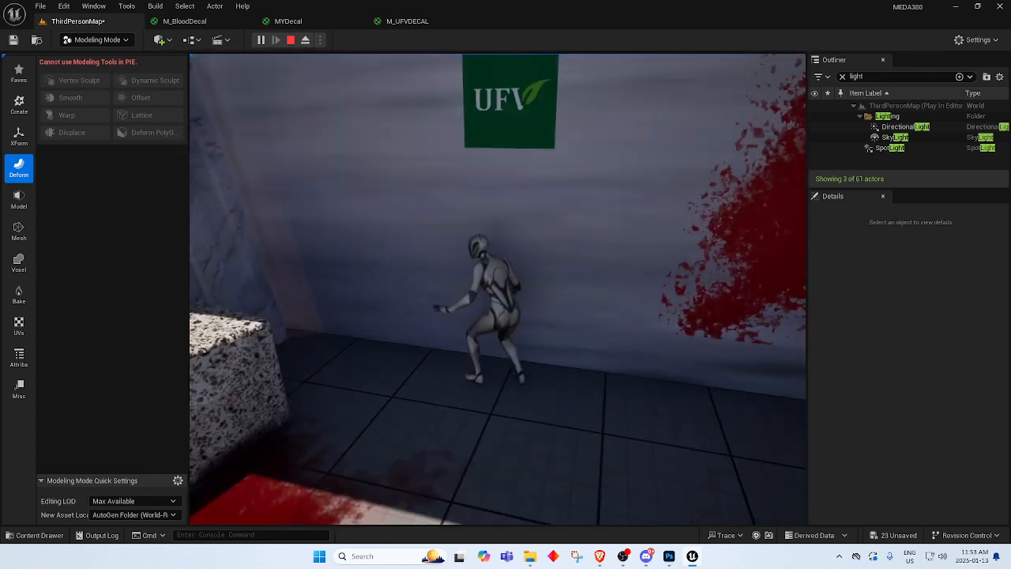
{"action": "key", "text": "Escape"}
Inspect the decals on the wall up close and select the UFV logo decal.
{"action": "left_click", "coordinate": [781, 209]}
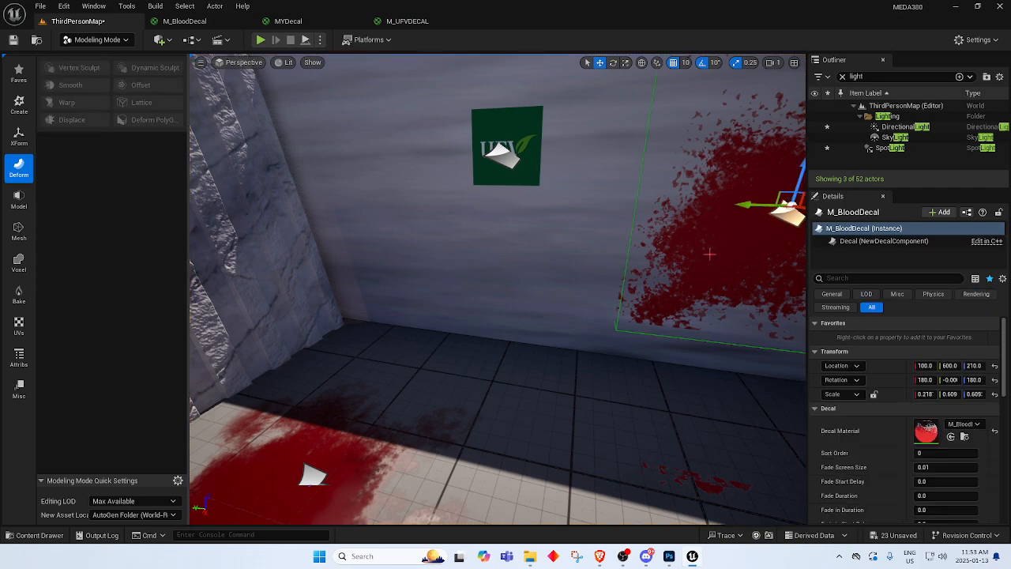
{"action": "key", "text": "s"}
{"action": "right_click_drag", "start_coordinate": [781, 209], "coordinate": [782, 237]}
{"action": "key", "text": "w"}
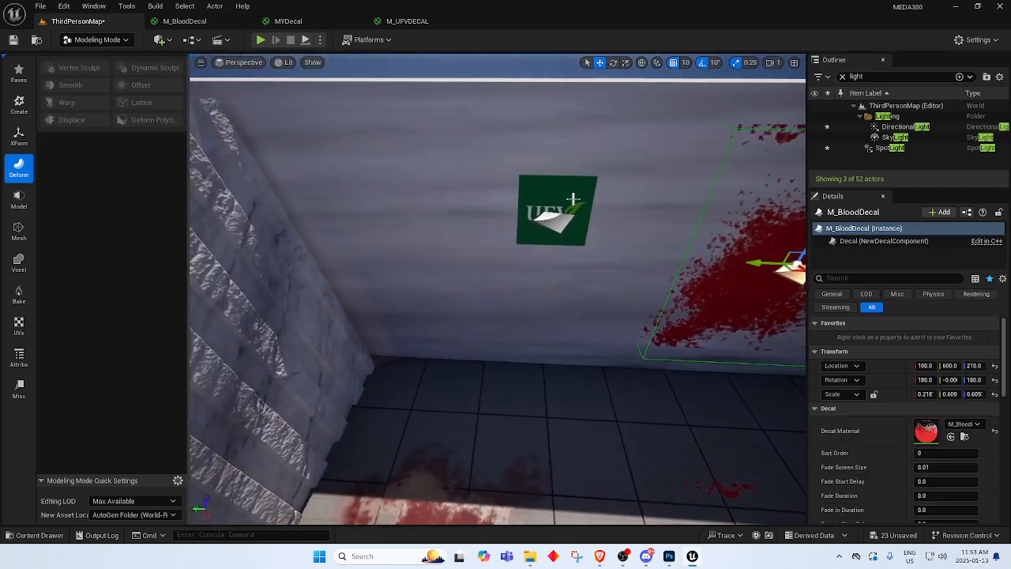
{"action": "left_click", "coordinate": [561, 211]}
{"action": "left_click", "coordinate": [562, 225]}
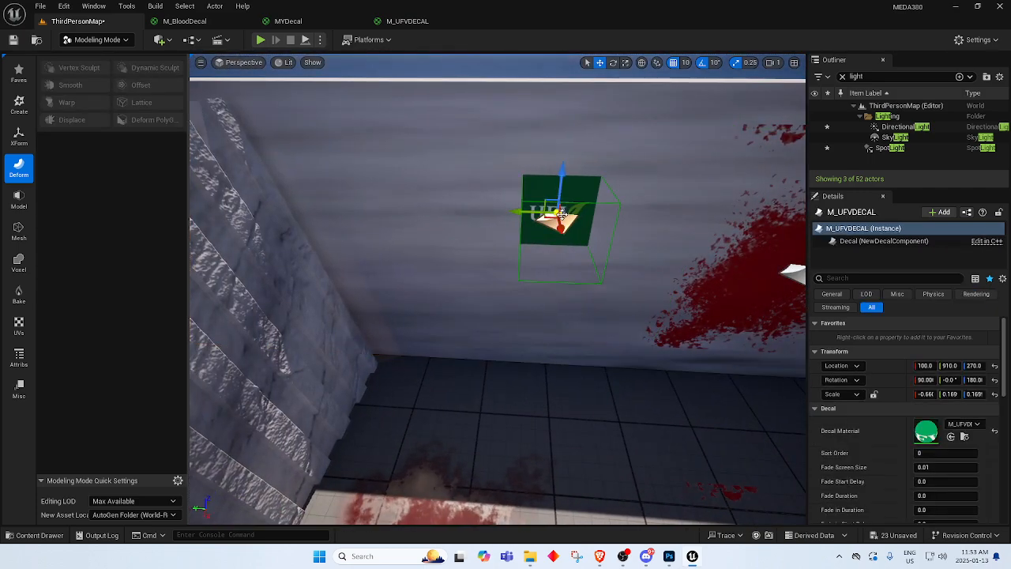
Open the M_UFVDECAL material and examine its detail settings from the material section through to pixel depth offset.
{"action": "left_click", "coordinate": [407, 22]}
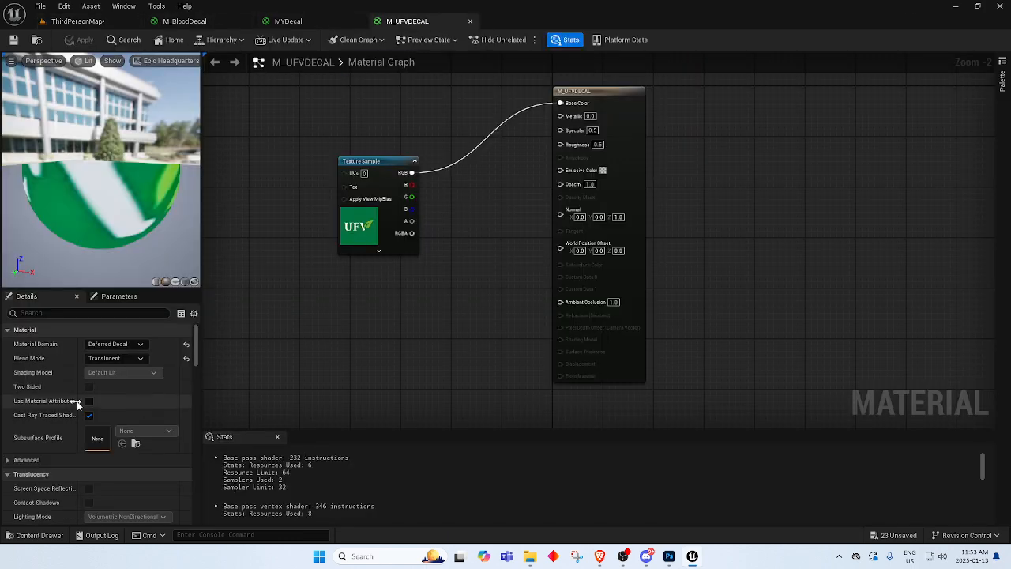
{"action": "scroll", "coordinate": [56, 437], "scroll_direction": "down", "scroll_amount": 2}
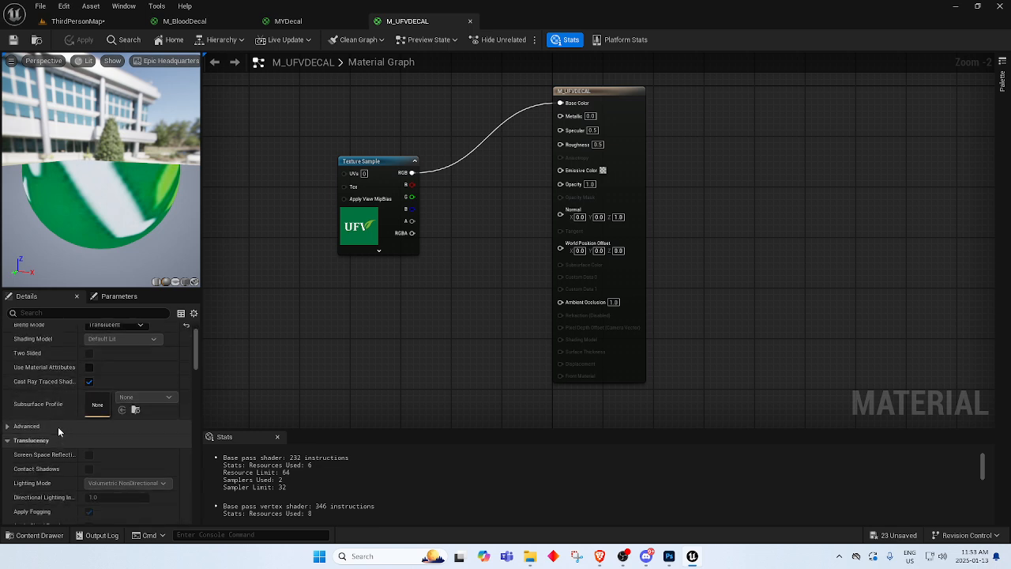
{"action": "left_click", "coordinate": [26, 393]}
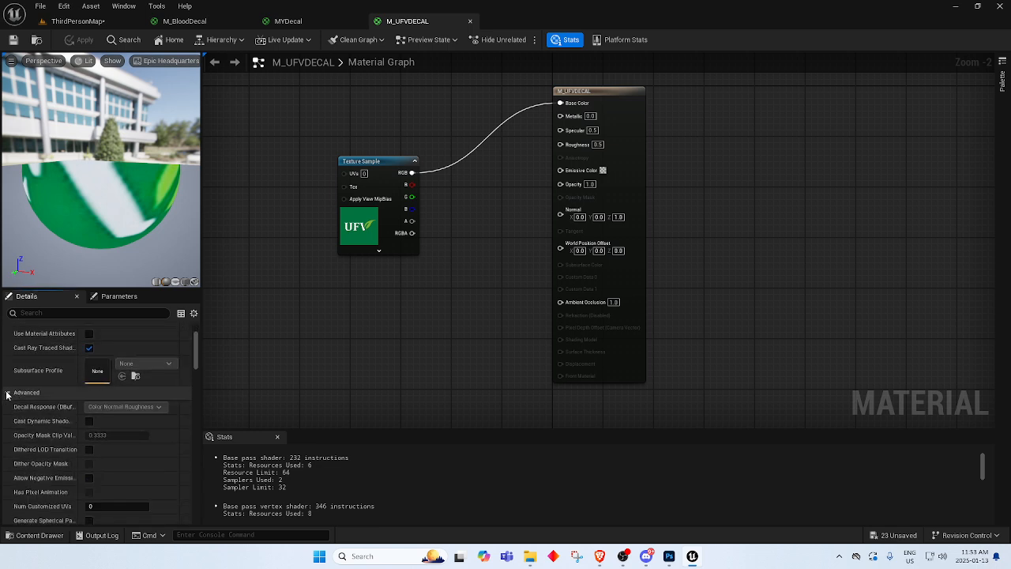
{"action": "left_click", "coordinate": [8, 395]}
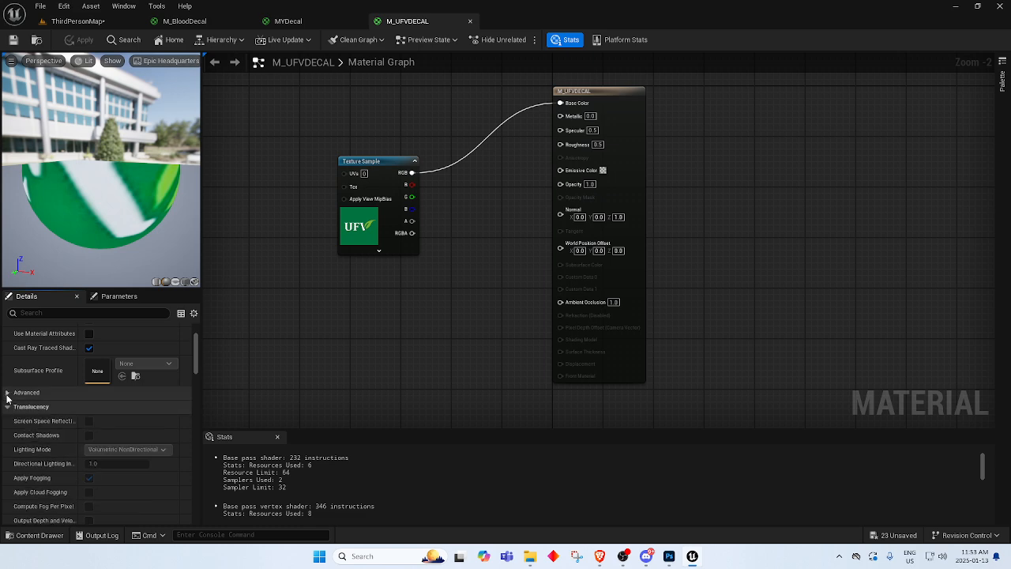
{"action": "scroll", "coordinate": [52, 442], "scroll_direction": "down", "scroll_amount": 2}
{"action": "scroll", "coordinate": [55, 439], "scroll_direction": "down", "scroll_amount": 3}
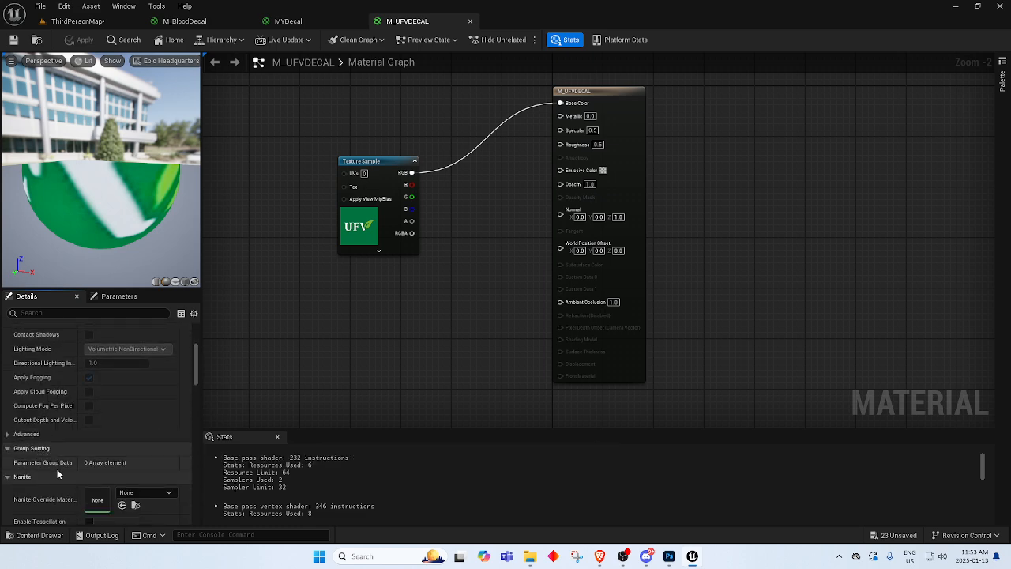
{"action": "left_click", "coordinate": [8, 417]}
{"action": "scroll", "coordinate": [53, 466], "scroll_direction": "down", "scroll_amount": 5}
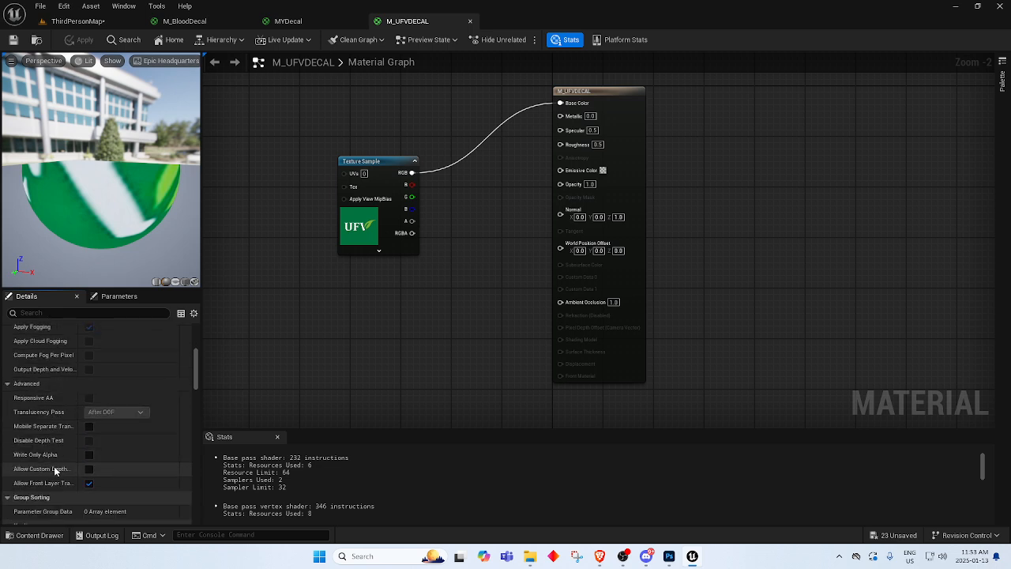
{"action": "scroll", "coordinate": [52, 472], "scroll_direction": "down", "scroll_amount": 5}
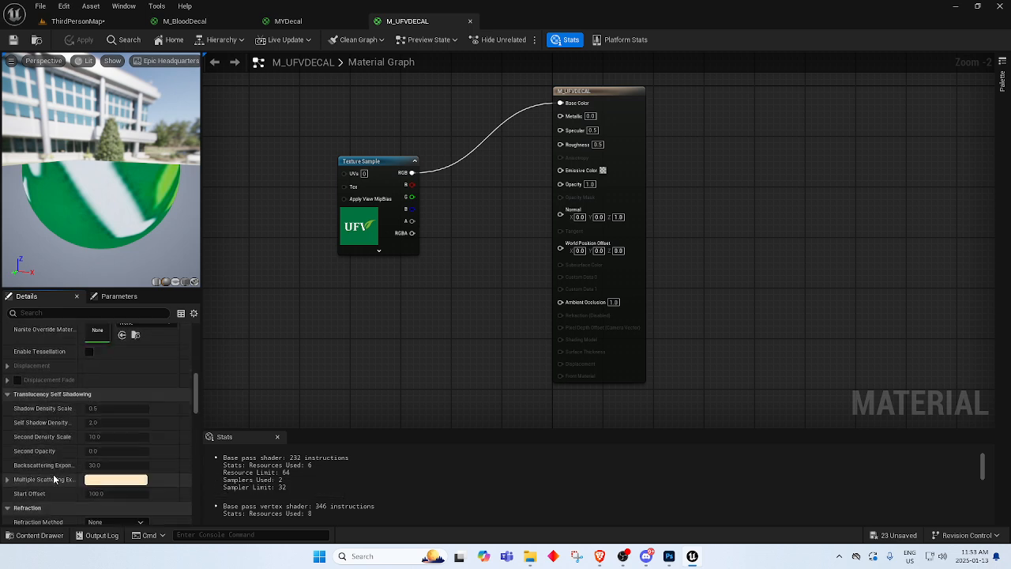
{"action": "scroll", "coordinate": [48, 453], "scroll_direction": "down", "scroll_amount": 5}
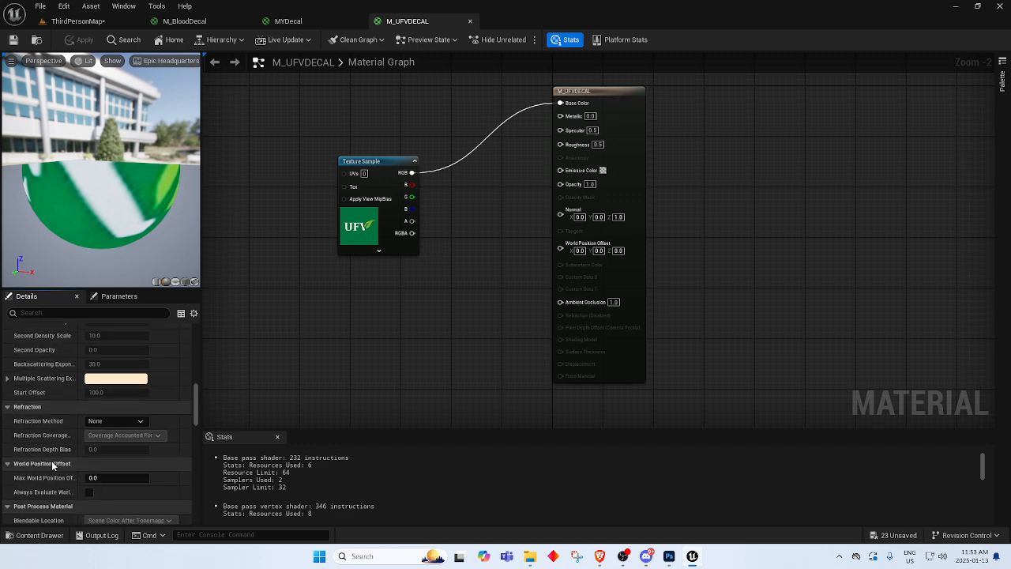
{"action": "scroll", "coordinate": [52, 465], "scroll_direction": "down", "scroll_amount": 8}
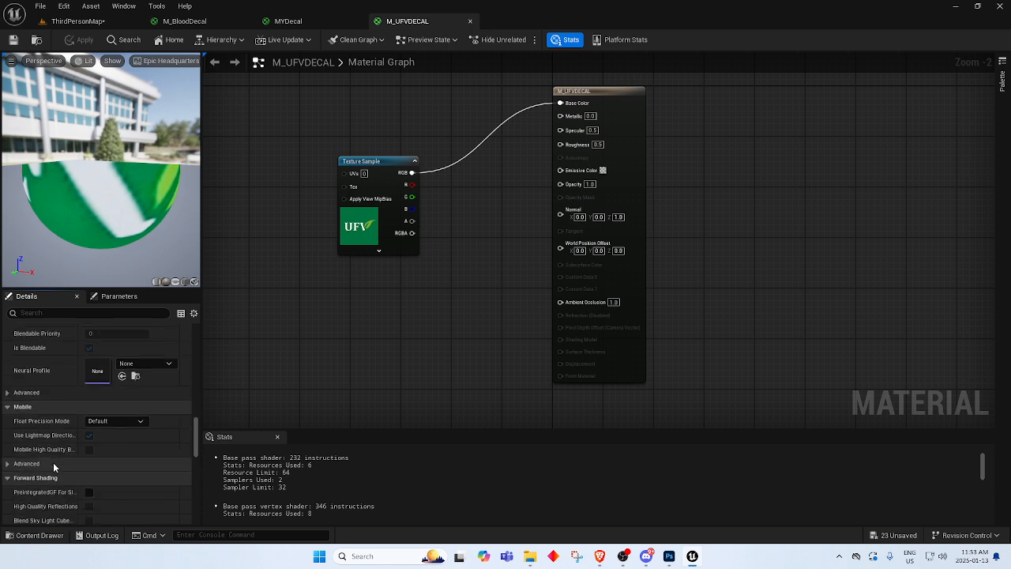
{"action": "scroll", "coordinate": [53, 462], "scroll_direction": "down", "scroll_amount": 5}
{"action": "scroll", "coordinate": [54, 463], "scroll_direction": "down", "scroll_amount": 4}
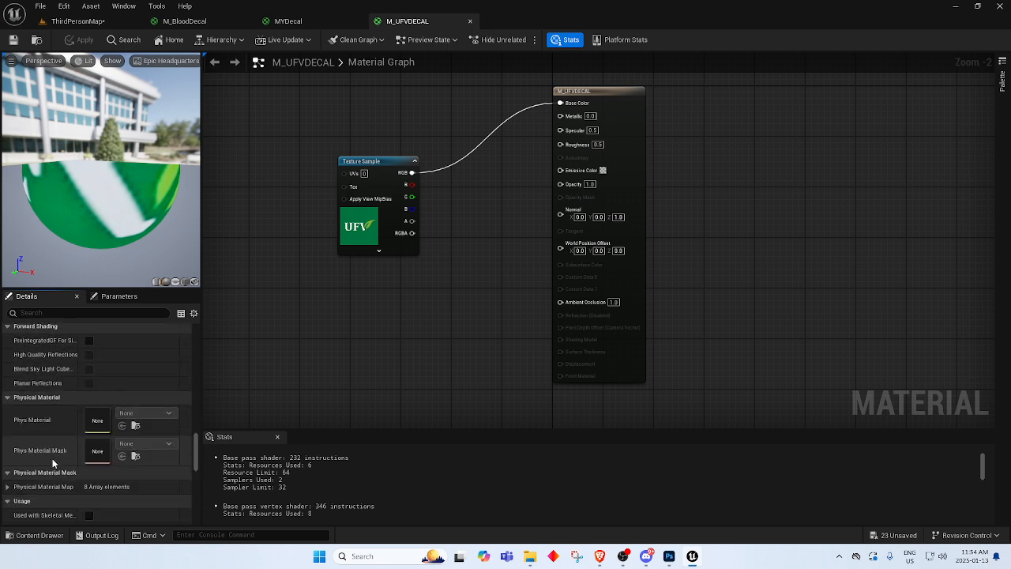
{"action": "scroll", "coordinate": [52, 464], "scroll_direction": "down", "scroll_amount": 3}
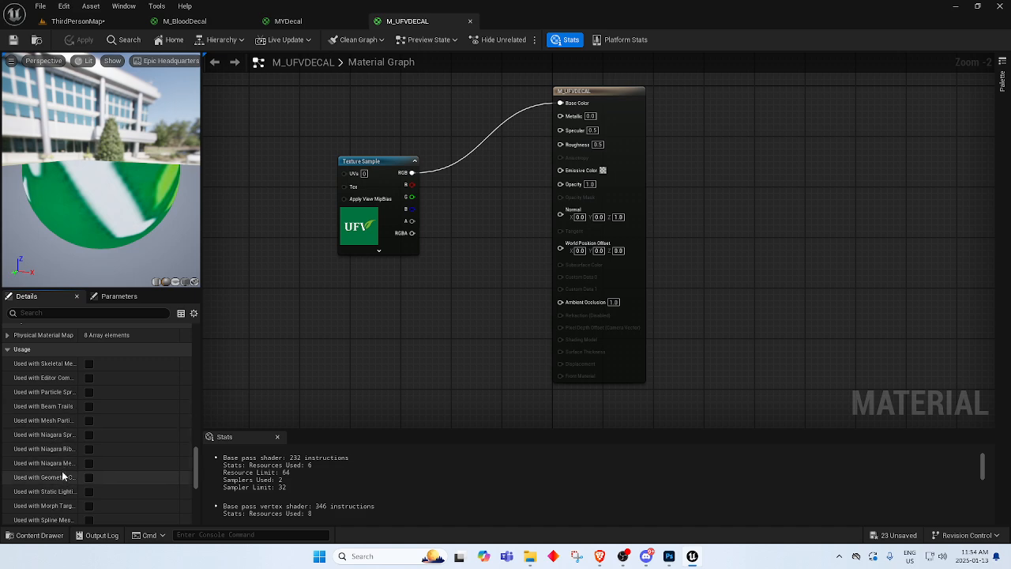
{"action": "scroll", "coordinate": [60, 480], "scroll_direction": "down", "scroll_amount": 5}
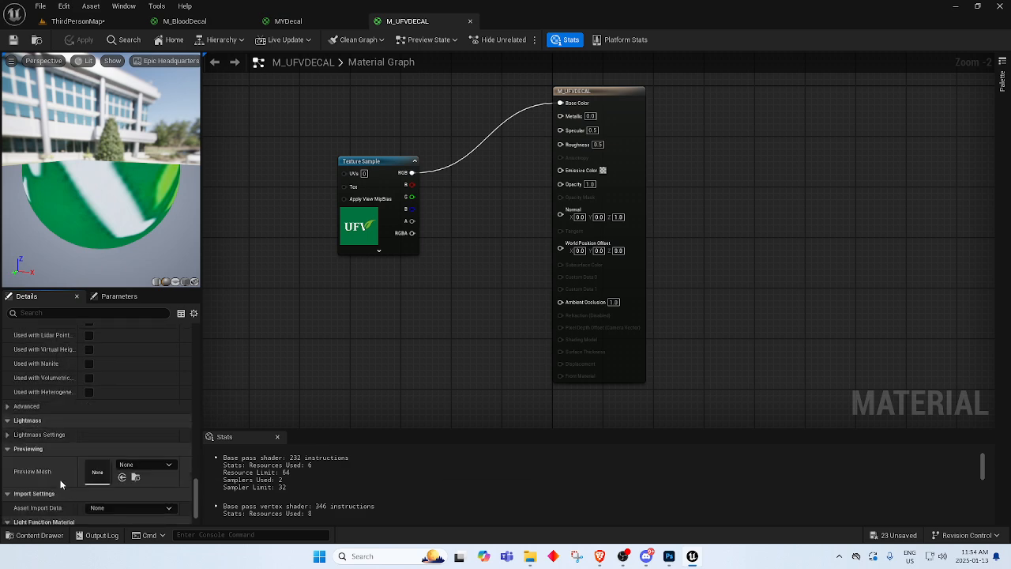
{"action": "scroll", "coordinate": [52, 474], "scroll_direction": "down", "scroll_amount": 2}
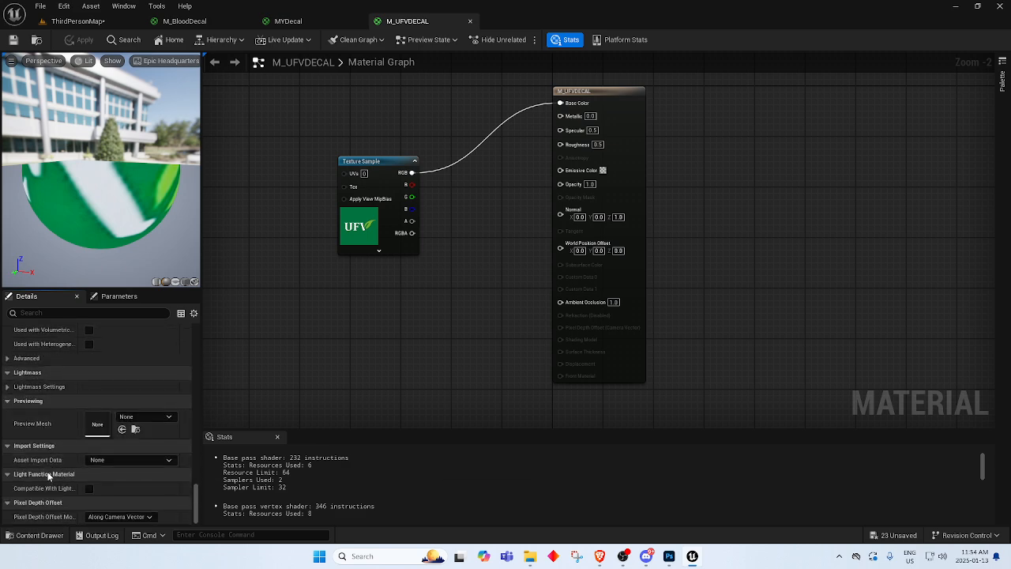
In ThirdPersonMap, reduce the UFV decal's X scale to about -0.495 and place it at an X location of 60.
{"action": "left_click", "coordinate": [108, 24]}
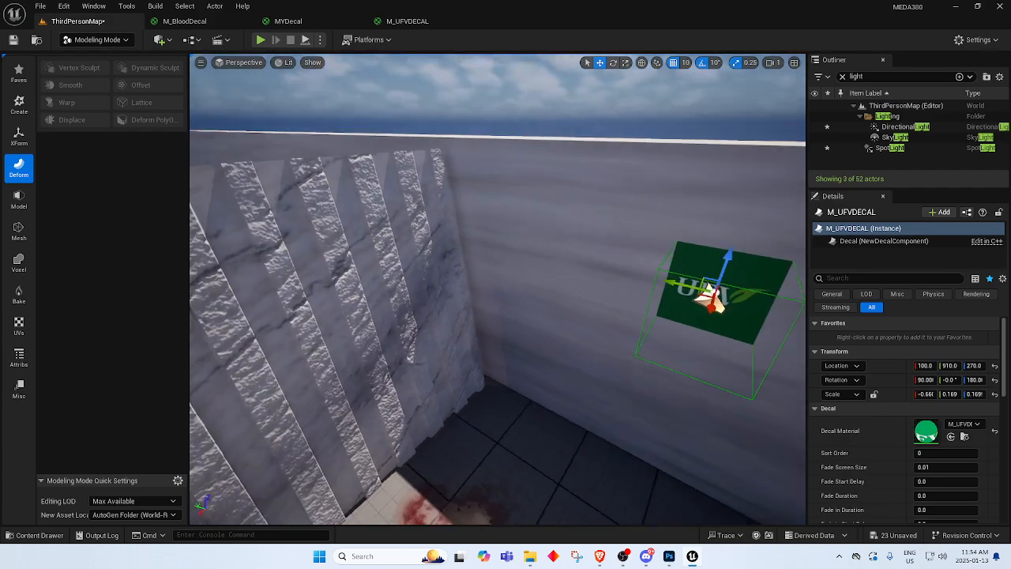
{"action": "right_click_drag", "start_coordinate": [583, 260], "coordinate": [514, 269]}
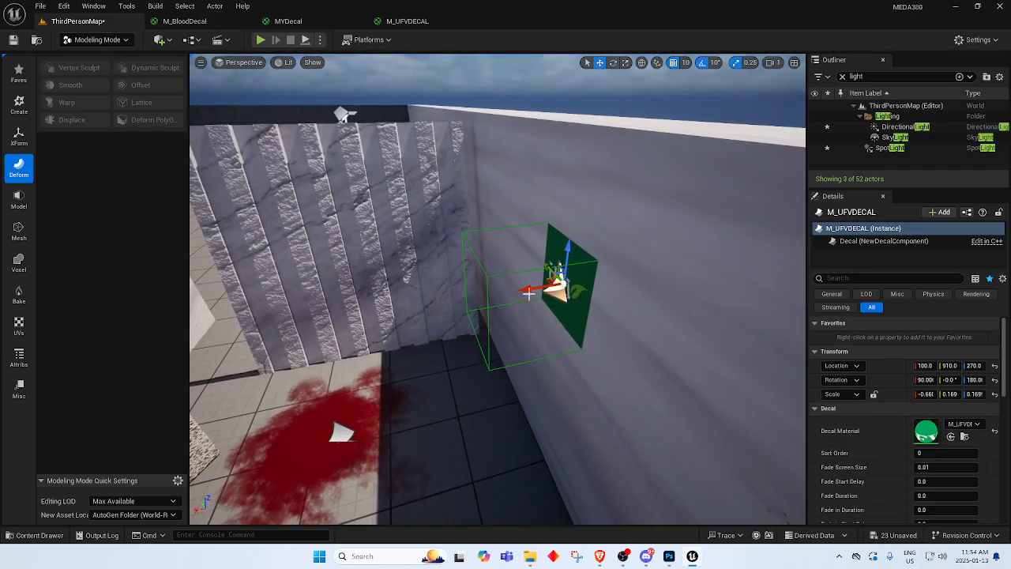
{"action": "left_click_drag", "start_coordinate": [528, 292], "coordinate": [586, 282]}
{"action": "right_click_drag", "start_coordinate": [456, 364], "coordinate": [465, 331]}
{"action": "key", "text": "r"}
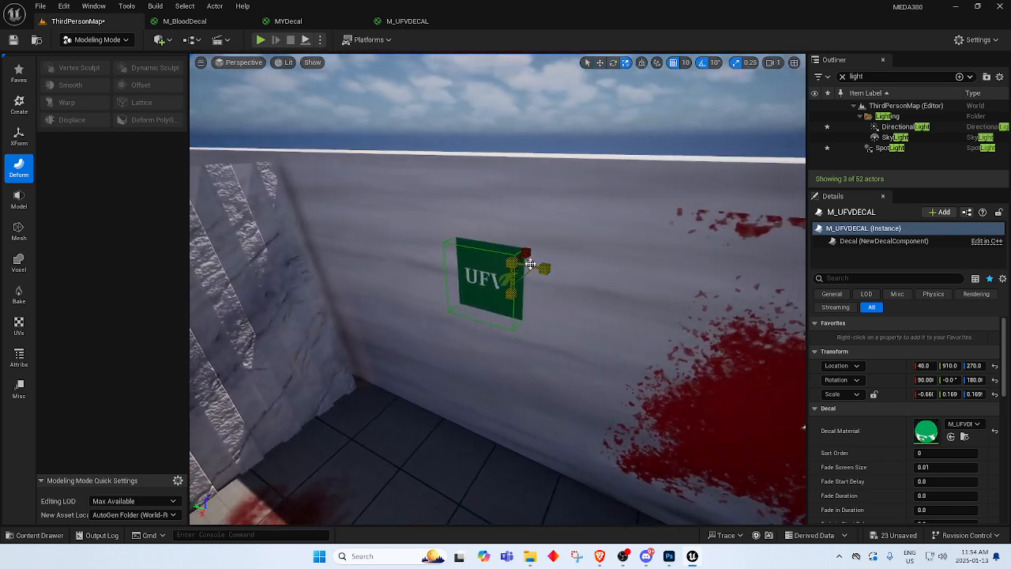
{"action": "left_click_drag", "start_coordinate": [531, 263], "coordinate": [521, 265]}
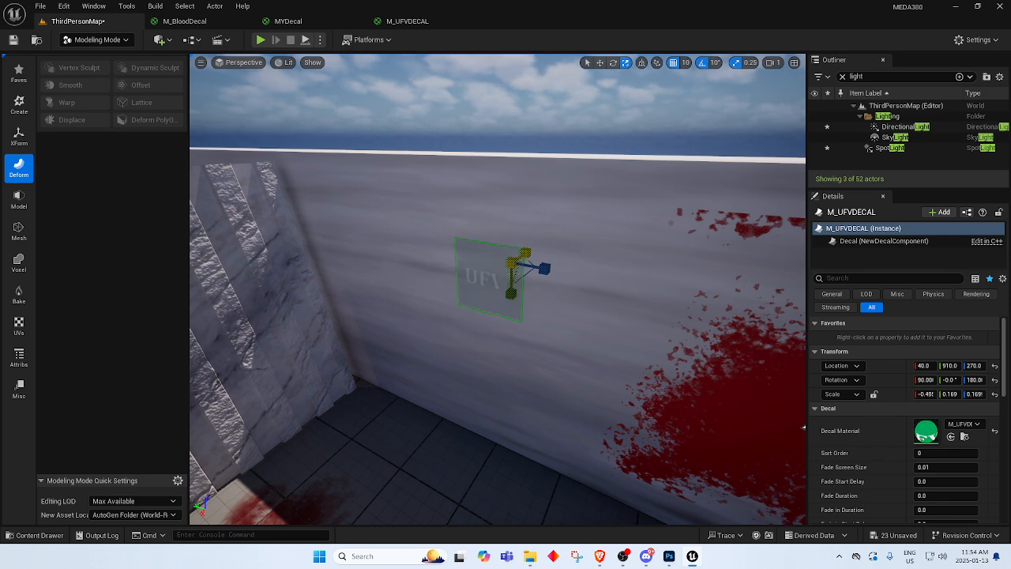
{"action": "key", "text": "w"}
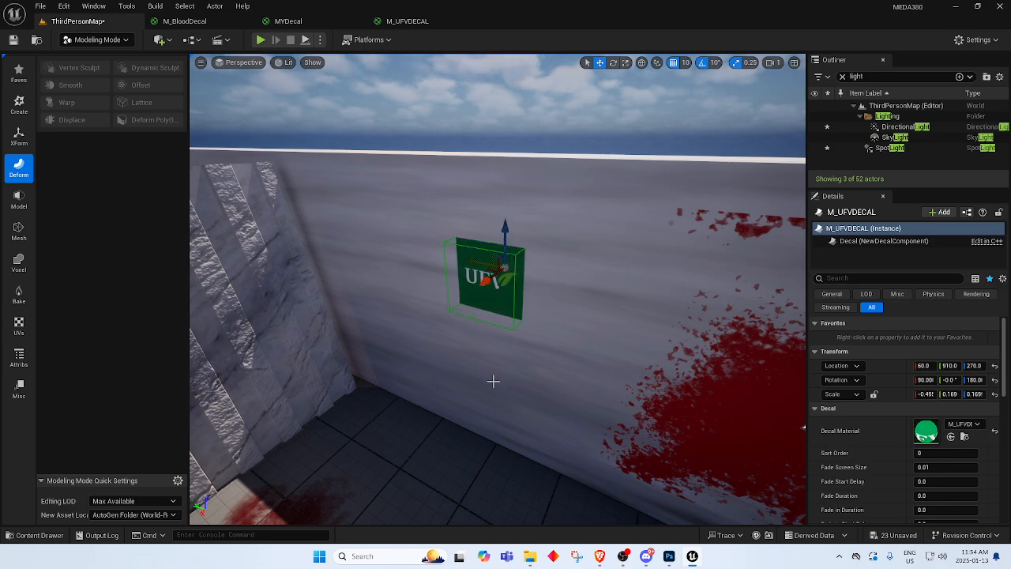
Play the level, run and jump the character past the wall decals and around the textured objects, and stop playing.
{"action": "key", "text": "alt+p"}
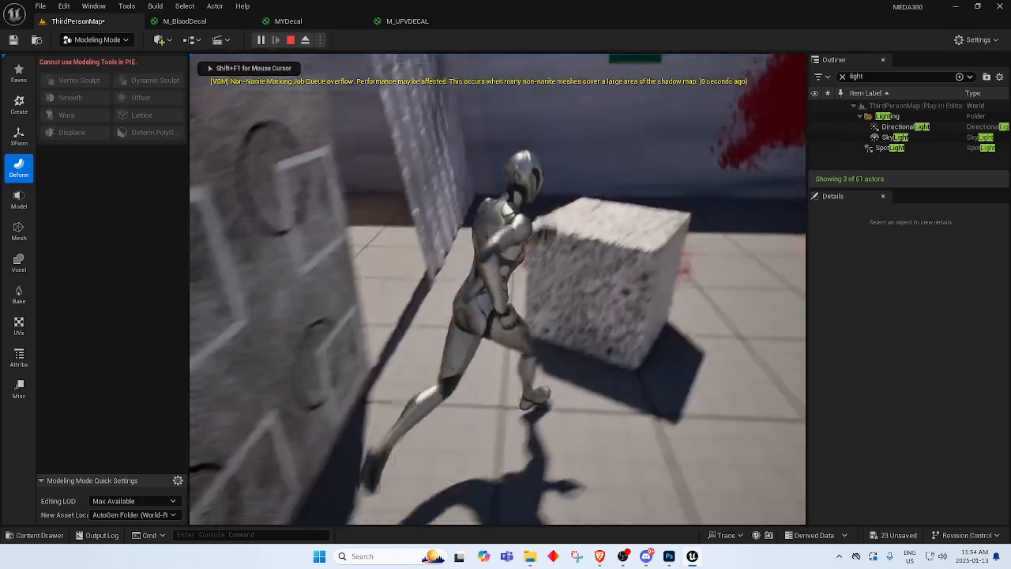
{"action": "key", "text": "space"}
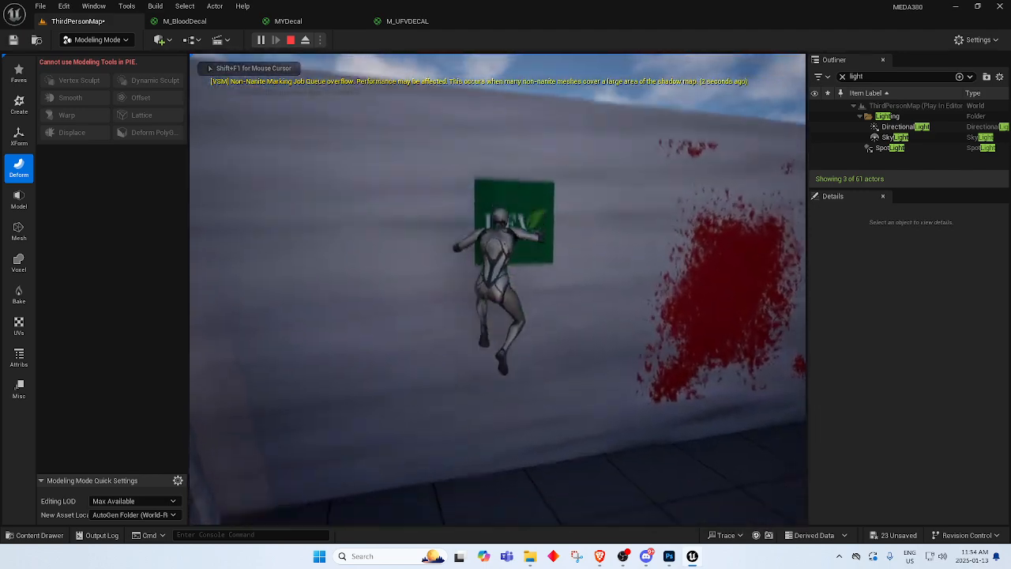
{"action": "key", "text": "d"}
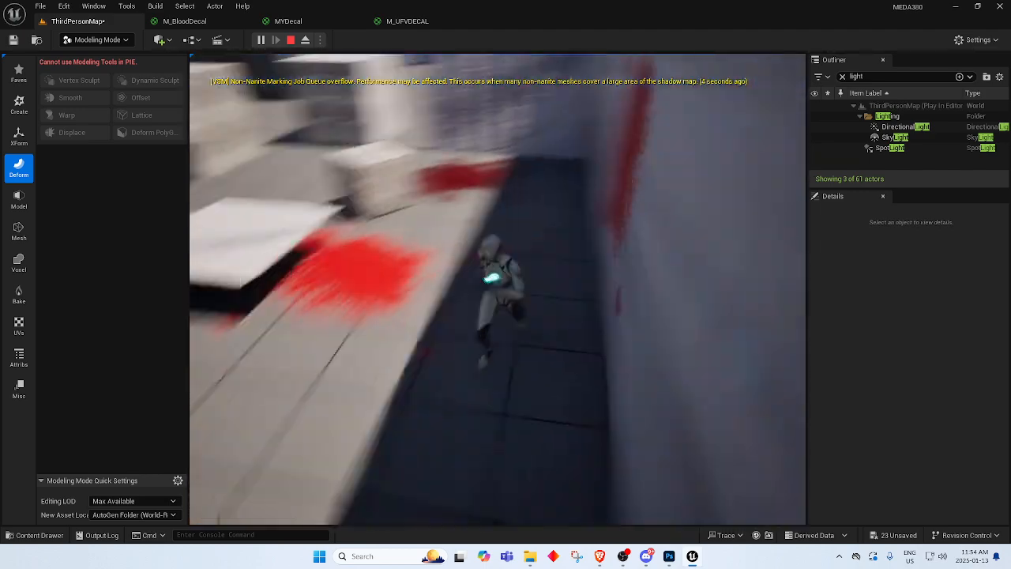
{"action": "key", "text": "space"}
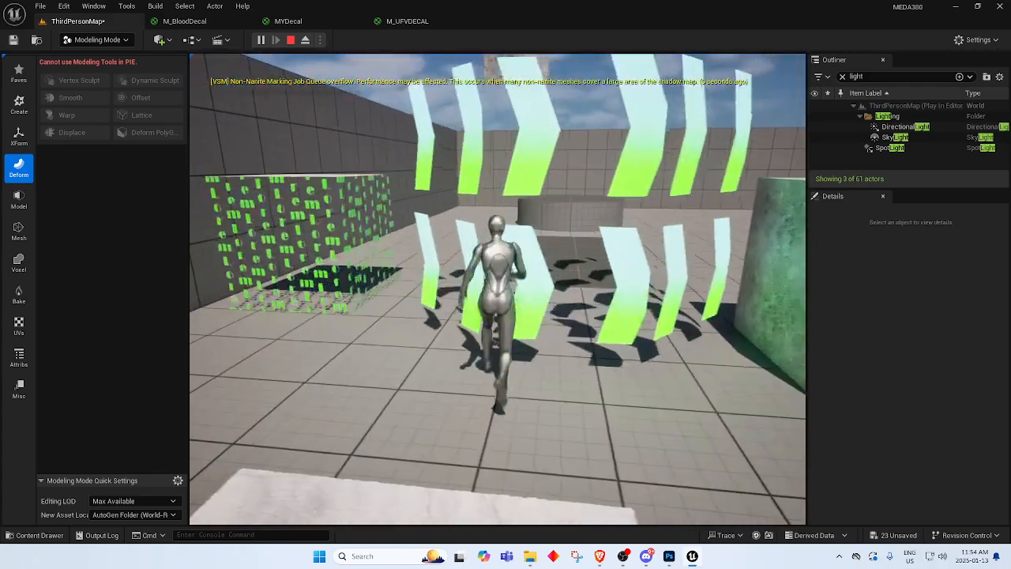
{"action": "key", "text": "space"}
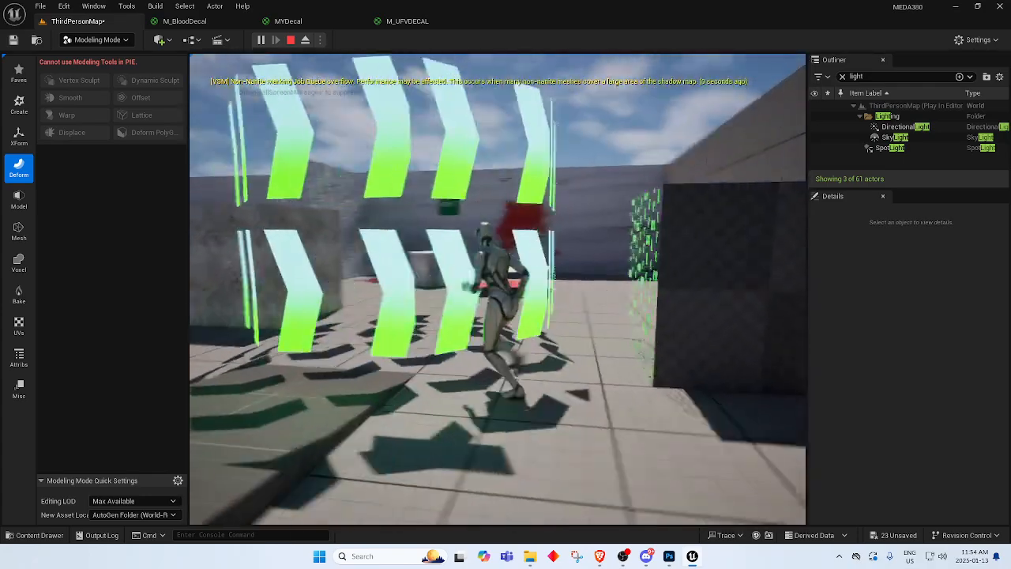
{"action": "key", "text": "space"}
{"action": "key", "text": "space"}
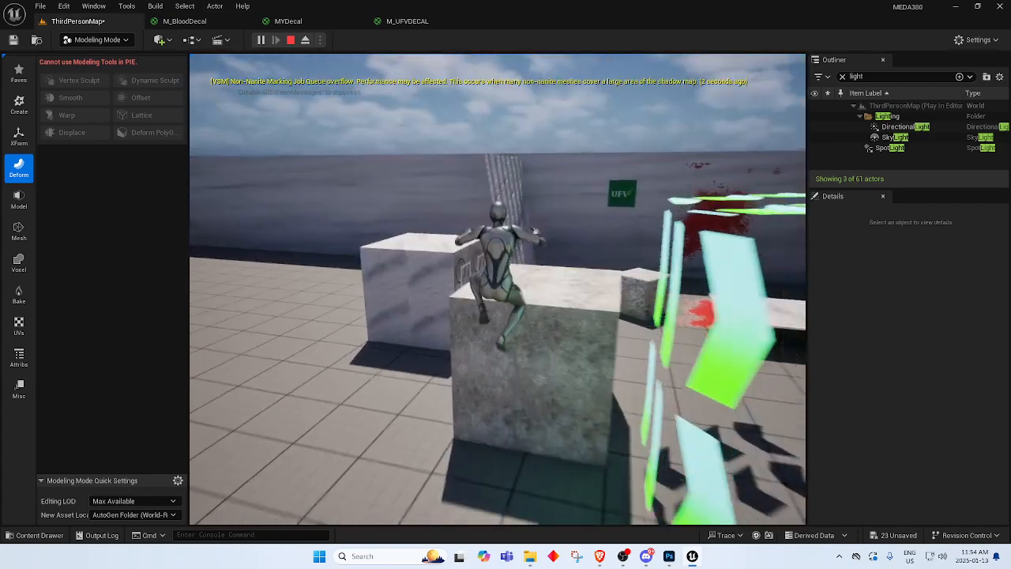
{"action": "key", "text": "space"}
{"action": "key", "text": "Escape"}
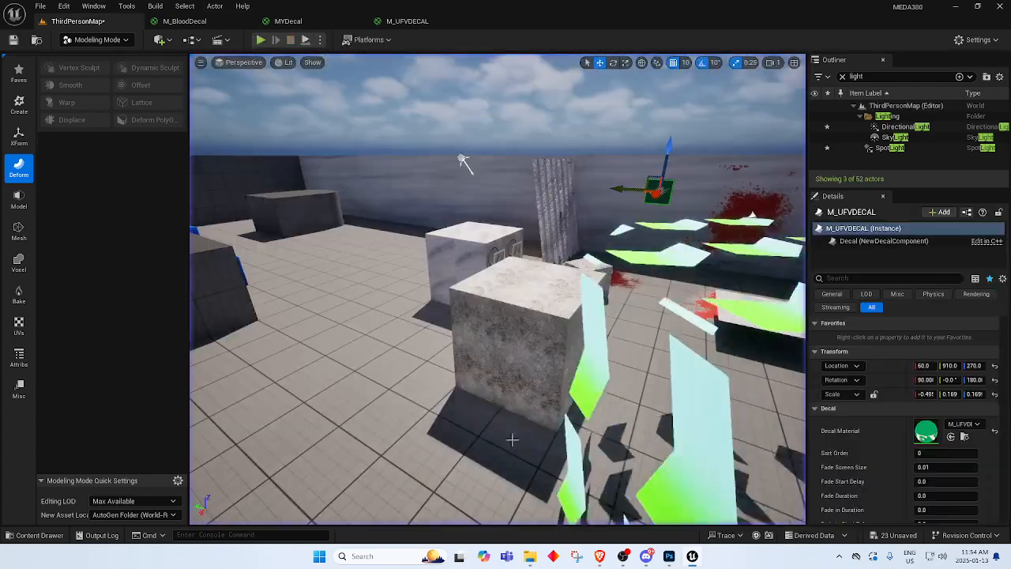
Look over the textured cubes and decals in the level, and review the M_UFVDECAL material's detail settings again.
{"action": "right_click_drag", "start_coordinate": [504, 456], "coordinate": [379, 474]}
{"action": "right_click_drag", "start_coordinate": [571, 437], "coordinate": [593, 474]}
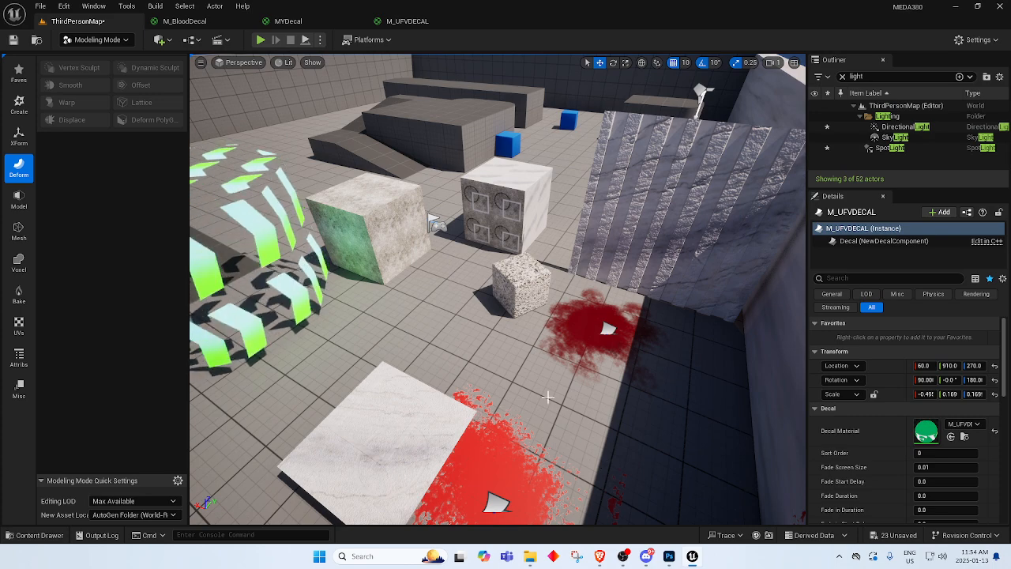
{"action": "right_click_drag", "start_coordinate": [600, 462], "coordinate": [541, 362]}
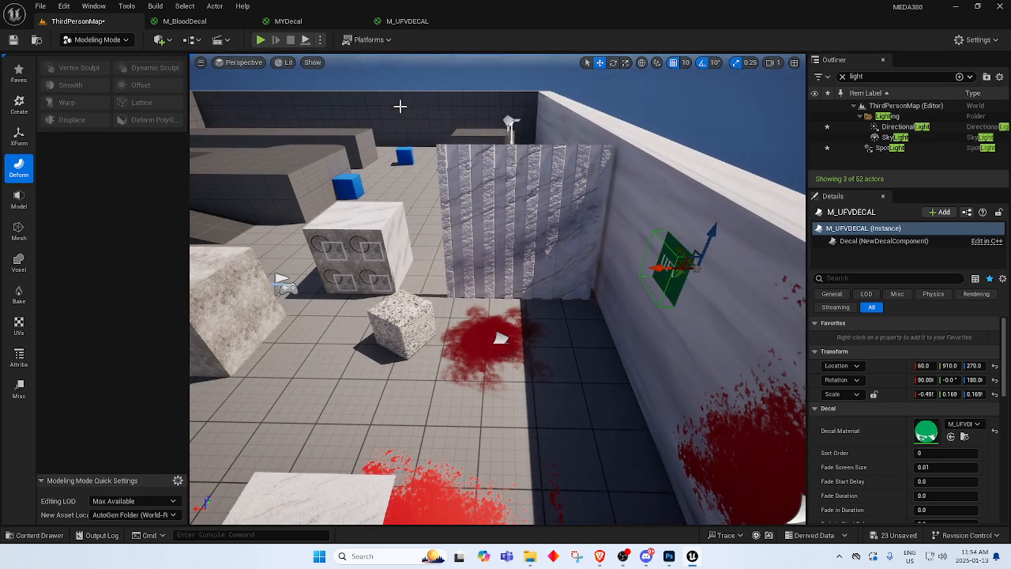
{"action": "left_click", "coordinate": [419, 23]}
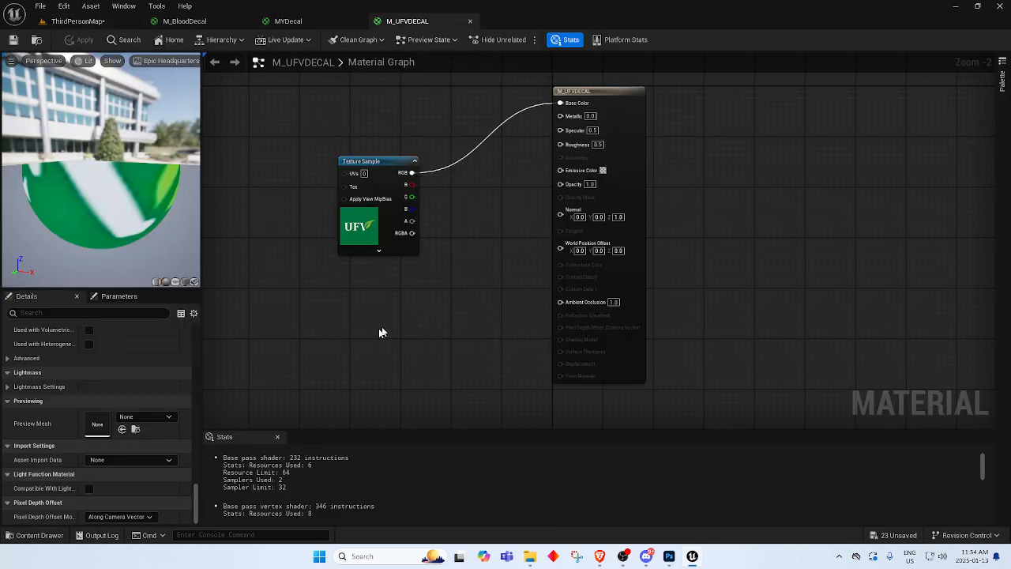
{"action": "left_click", "coordinate": [143, 393]}
{"action": "scroll", "coordinate": [142, 389], "scroll_direction": "down", "scroll_amount": 10}
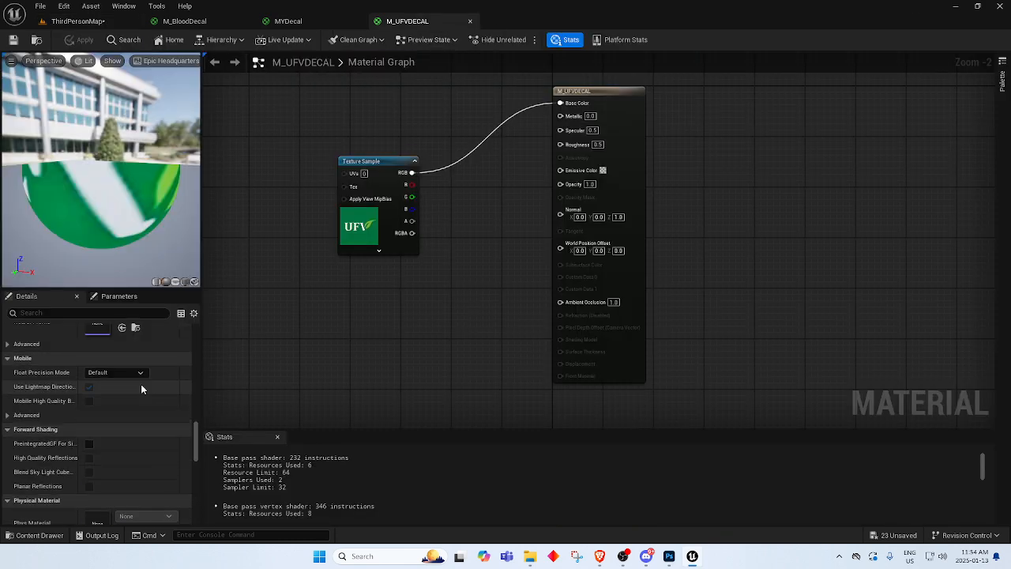
{"action": "scroll", "coordinate": [139, 385], "scroll_direction": "up", "scroll_amount": 15}
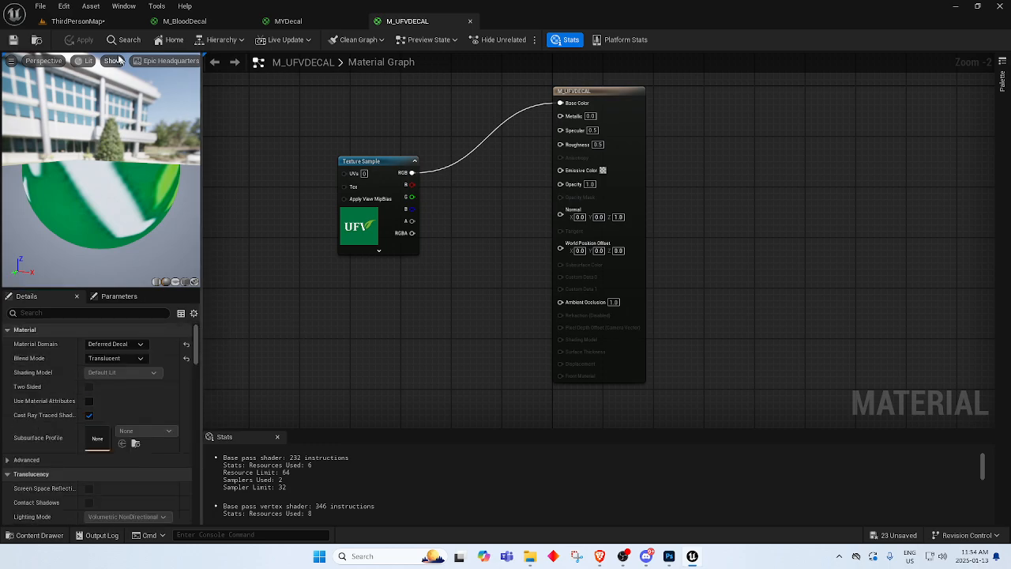
Compare the M_UFVDECAL material graph with the UFV logo and blood decals placed in ThirdPersonMap.
{"action": "left_click", "coordinate": [87, 22]}
{"action": "right_click_drag", "start_coordinate": [464, 331], "coordinate": [522, 348]}
{"action": "key", "text": "w"}
{"action": "key", "text": "d"}
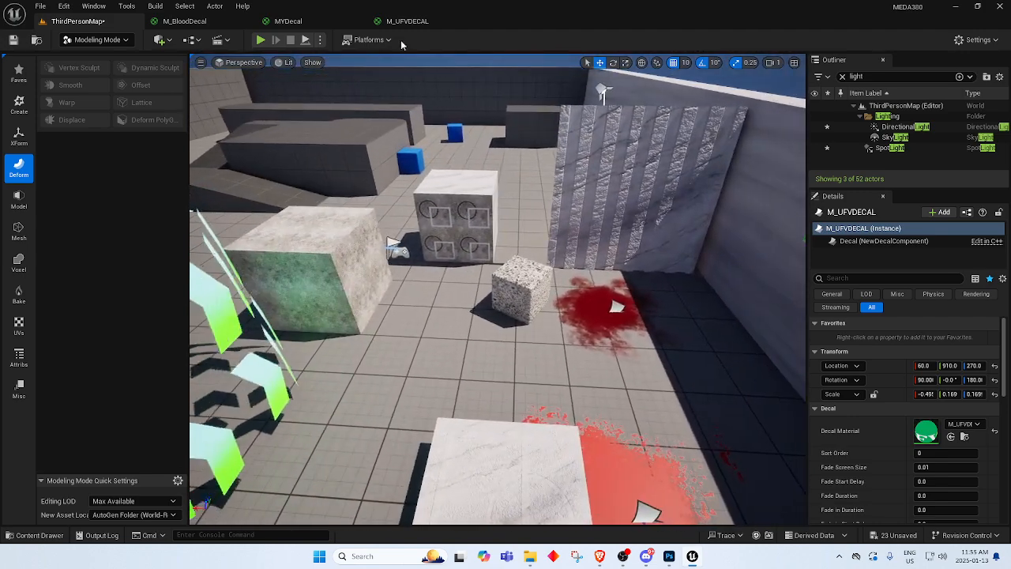
{"action": "left_click", "coordinate": [407, 20]}
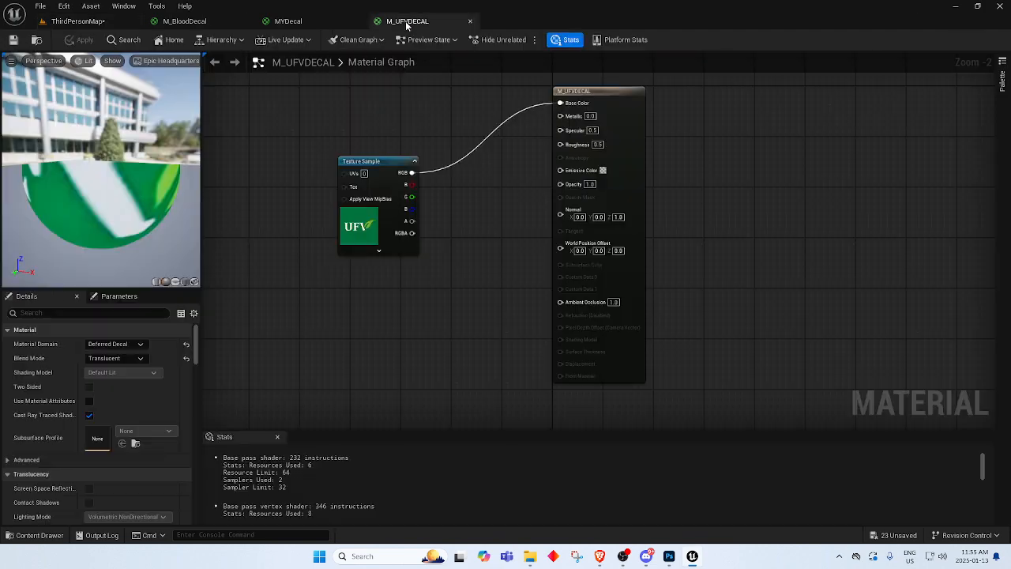
{"action": "left_click", "coordinate": [121, 20]}
{"action": "key", "text": "w"}
{"action": "right_click_drag", "start_coordinate": [261, 150], "coordinate": [376, 150]}
{"action": "right_click_drag", "start_coordinate": [442, 169], "coordinate": [465, 185]}
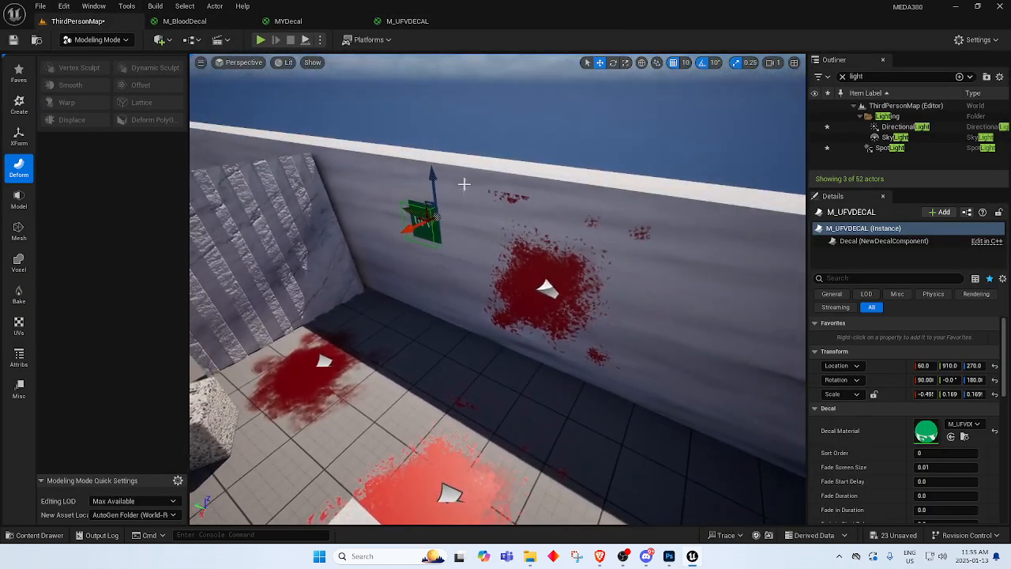
Examine the textured cubes and floor blood decals around the level, and return to the M_UFVDECAL material graph.
{"action": "left_click", "coordinate": [484, 89]}
{"action": "key", "text": "w"}
{"action": "right_click_drag", "start_coordinate": [501, 226], "coordinate": [359, 207]}
{"action": "key", "text": "s"}
{"action": "key", "text": "a"}
{"action": "right_click_drag", "start_coordinate": [466, 287], "coordinate": [514, 340]}
{"action": "key", "text": "w"}
{"action": "key", "text": "w"}
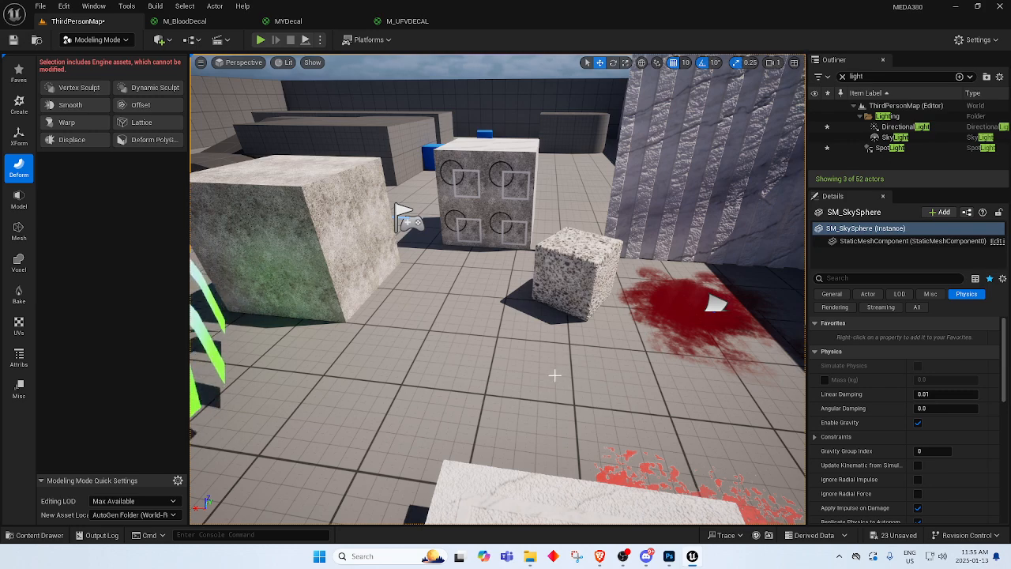
{"action": "left_click", "coordinate": [371, 22]}
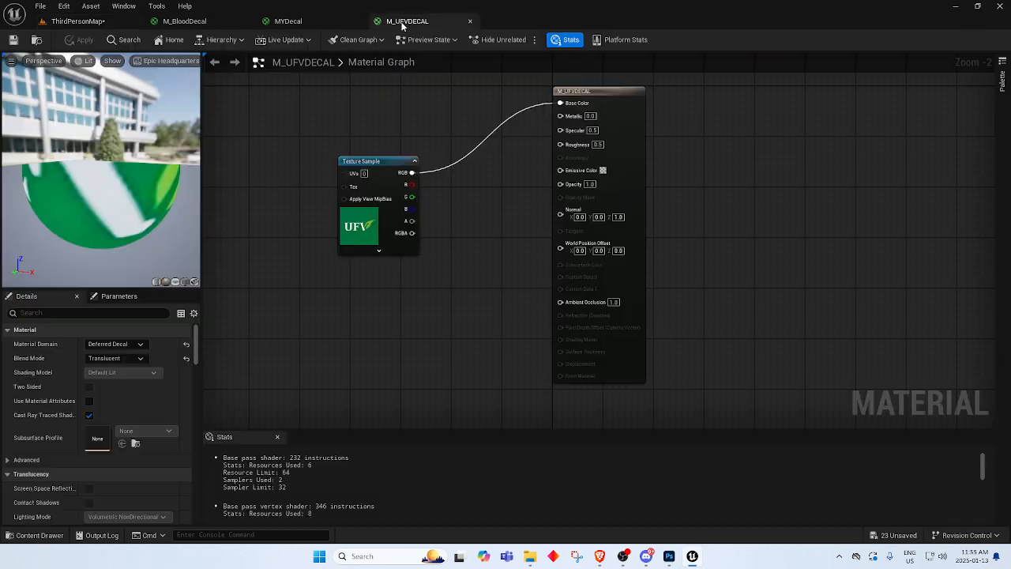
Review how the blood texture sample connects to the material outputs in the M_BloodDecal graph.
{"action": "left_click", "coordinate": [184, 21]}
{"action": "scroll", "coordinate": [348, 221], "scroll_direction": "down", "scroll_amount": 4}
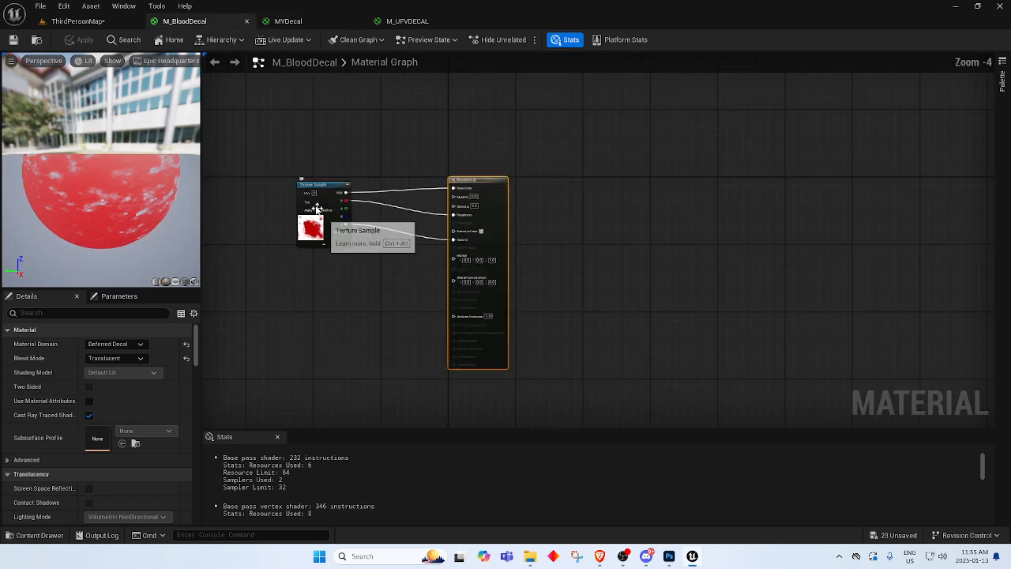
{"action": "right_click_drag", "start_coordinate": [345, 275], "coordinate": [469, 274]}
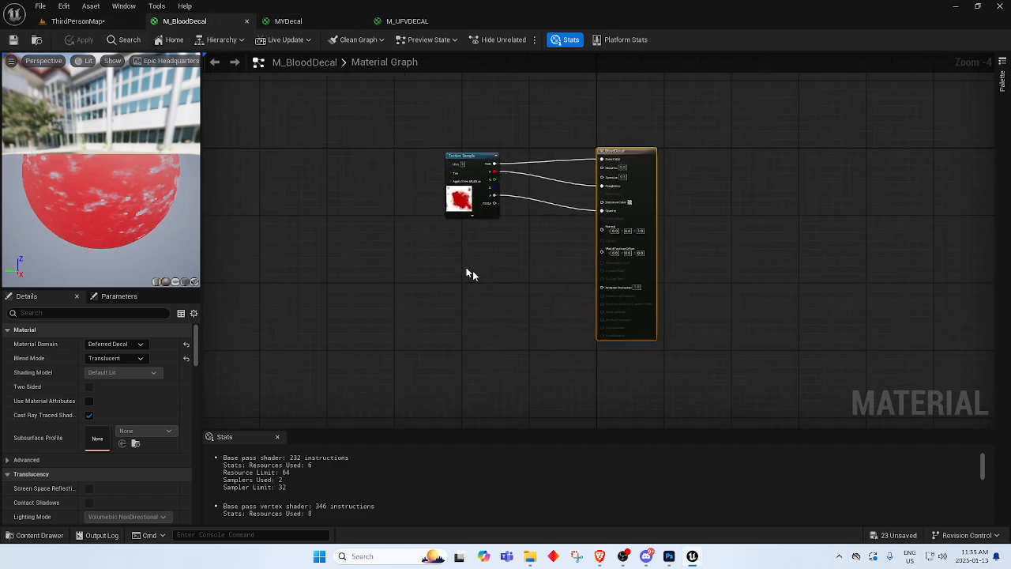
Switch the ThirdPersonMap editor to Selection Mode and survey the textured cubes and floor blood decals from above.
{"action": "left_click", "coordinate": [101, 22]}
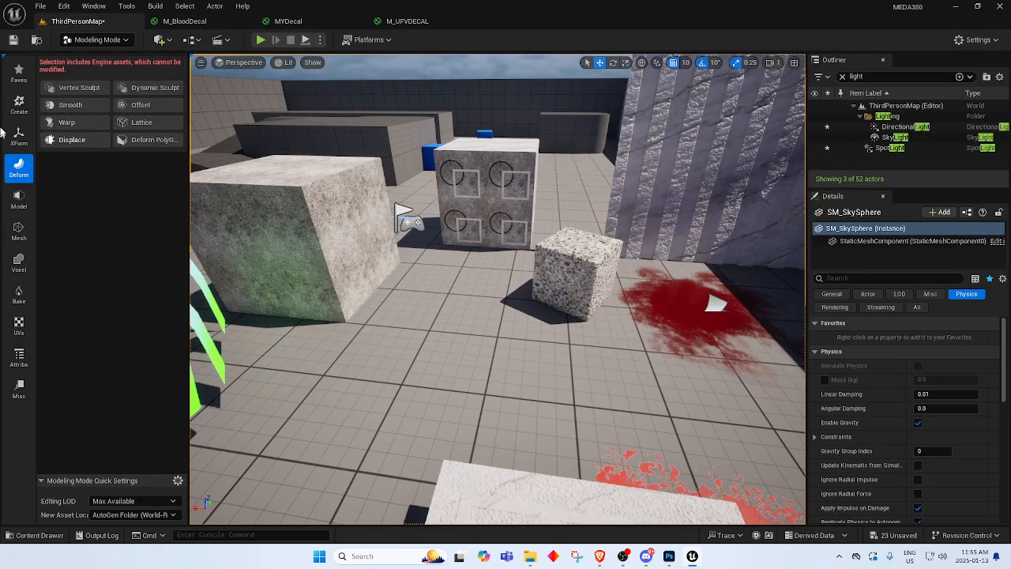
{"action": "left_click", "coordinate": [94, 39]}
{"action": "left_click", "coordinate": [103, 61]}
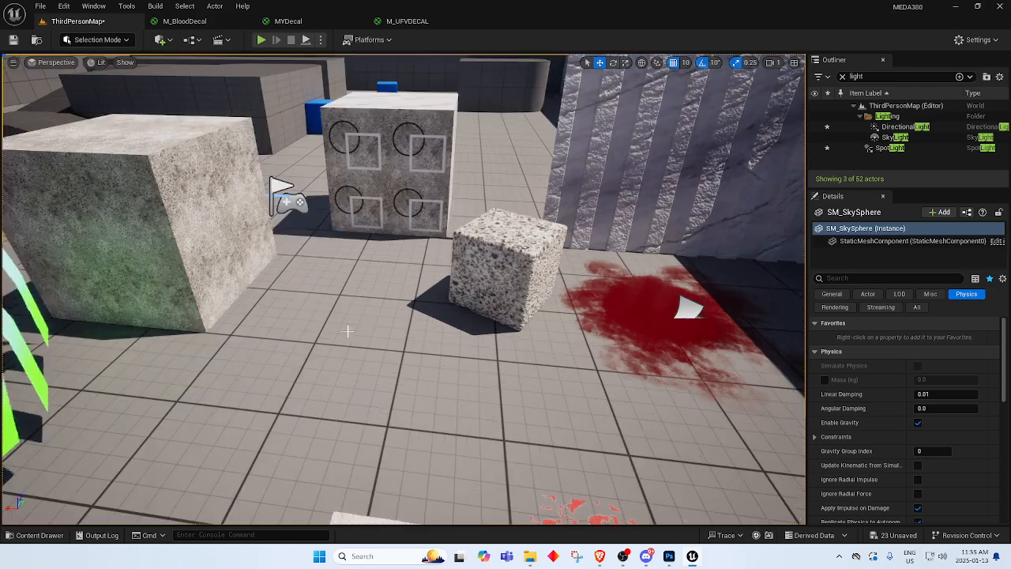
{"action": "right_click_drag", "start_coordinate": [449, 350], "coordinate": [447, 442]}
{"action": "key", "text": "e"}
{"action": "key", "text": "s"}
{"action": "key", "text": "w"}
{"action": "mouse_move", "coordinate": [426, 397]}
{"action": "right_mouse_down"}
{"action": "mouse_move", "coordinate": [380, 397]}
{"action": "mouse_move", "coordinate": [373, 388]}
{"action": "mouse_move", "coordinate": [427, 397]}
{"action": "right_mouse_up"}
{"action": "key", "text": "s"}
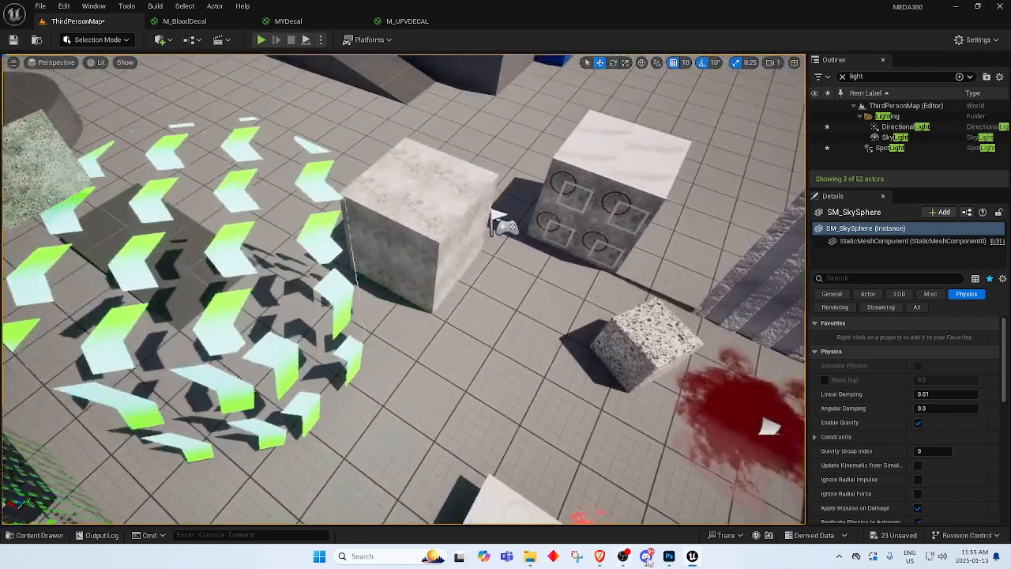
Switch to the W2 - Open world LD presentation in the browser, show its title slide as a slideshow, and end the slideshow.
{"action": "left_click", "coordinate": [645, 557]}
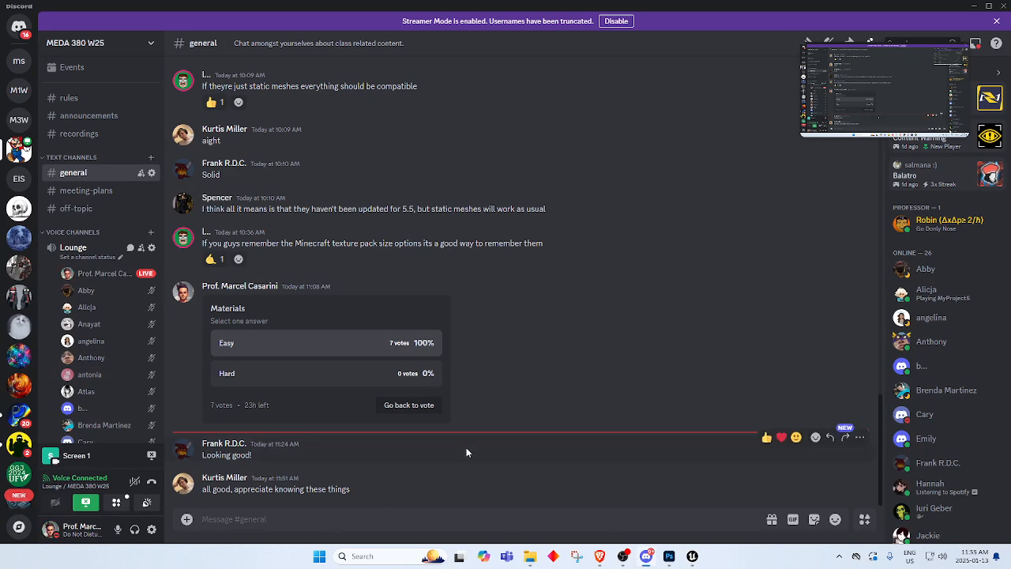
{"action": "left_click", "coordinate": [600, 558]}
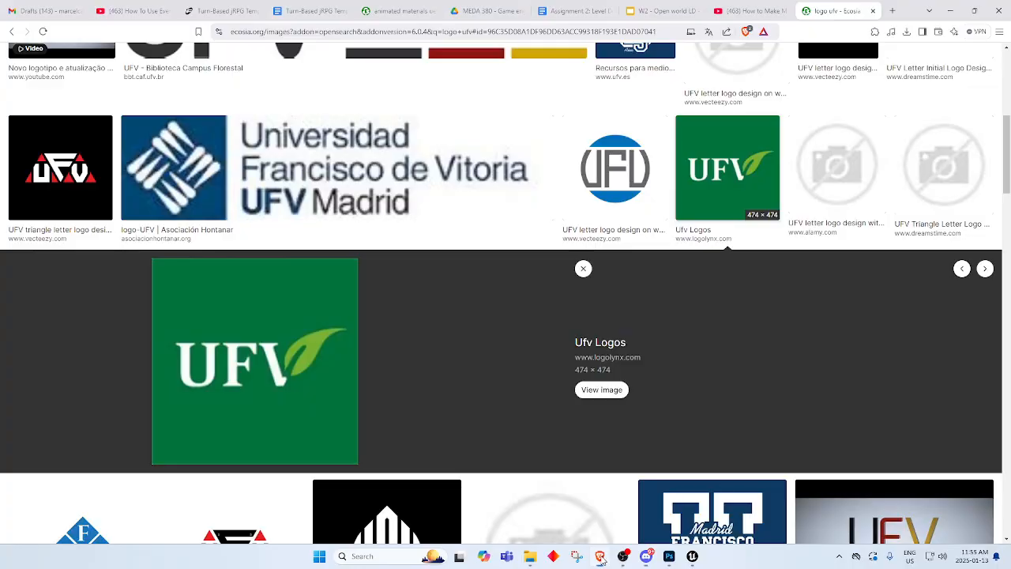
{"action": "left_click", "coordinate": [660, 11]}
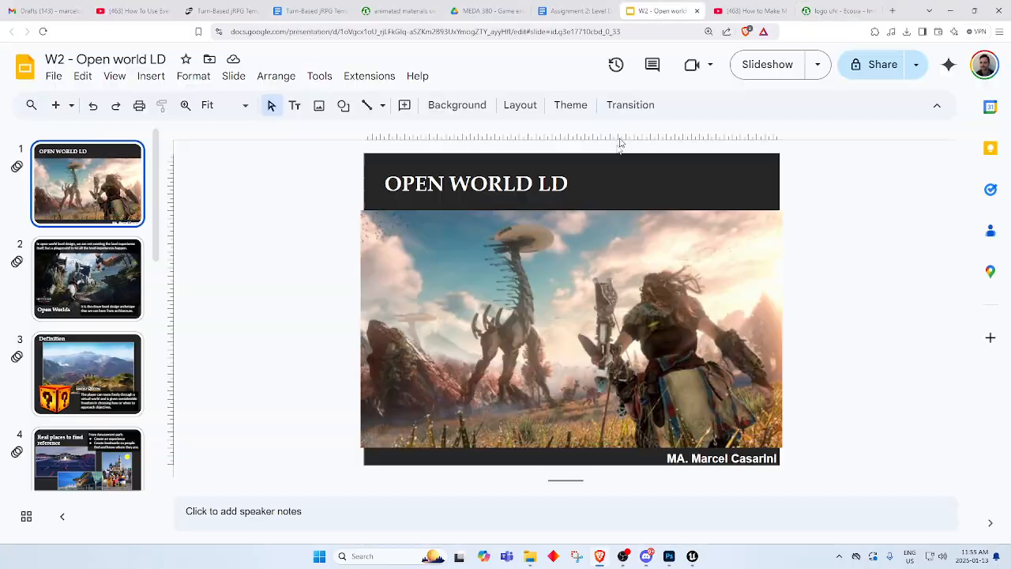
{"action": "left_click", "coordinate": [763, 68]}
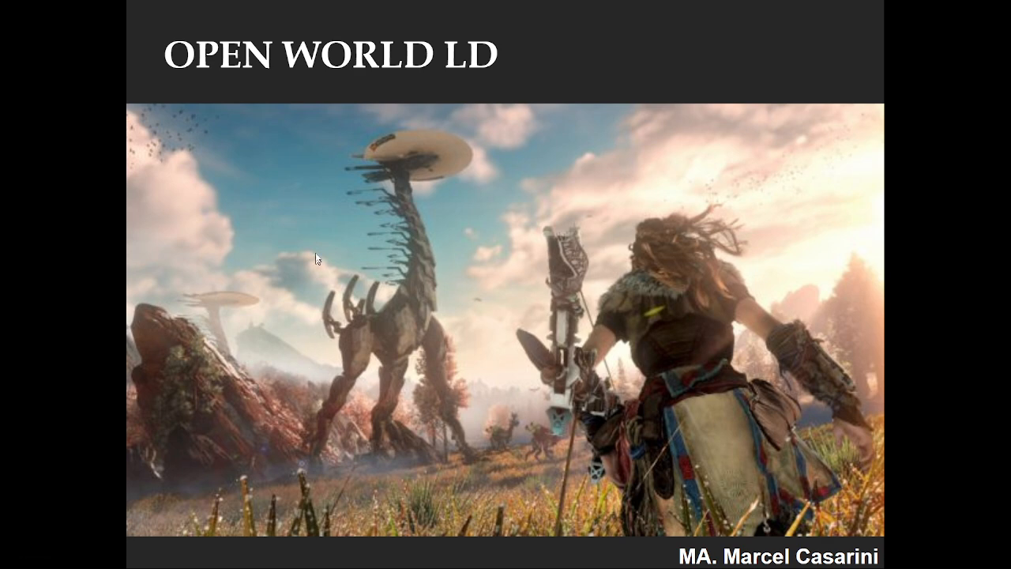
{"action": "key", "text": "Escape"}
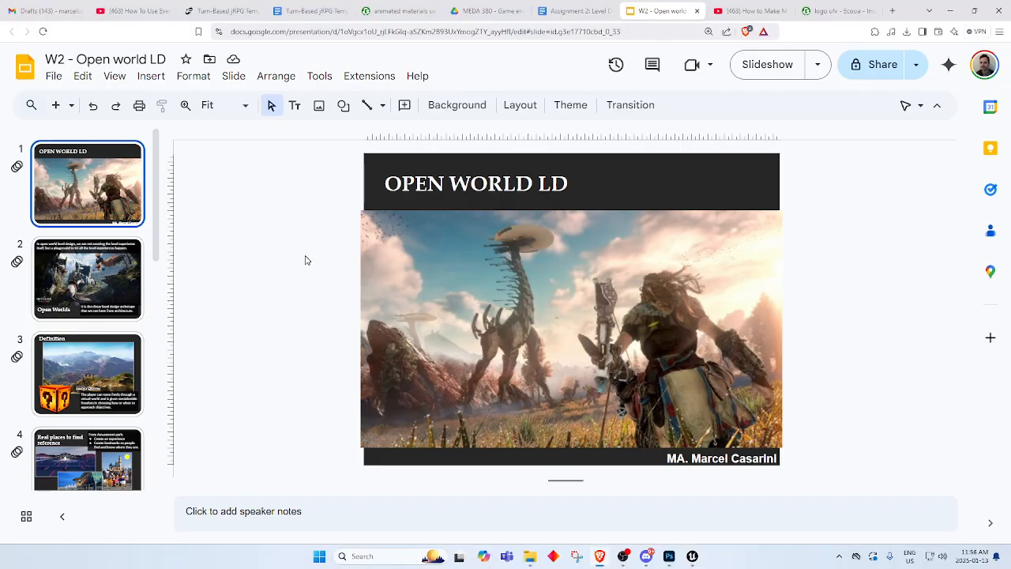
Open the Assignment 2 open-world island document and skim its objectives, task description and submission requirements.
{"action": "left_click", "coordinate": [587, 10]}
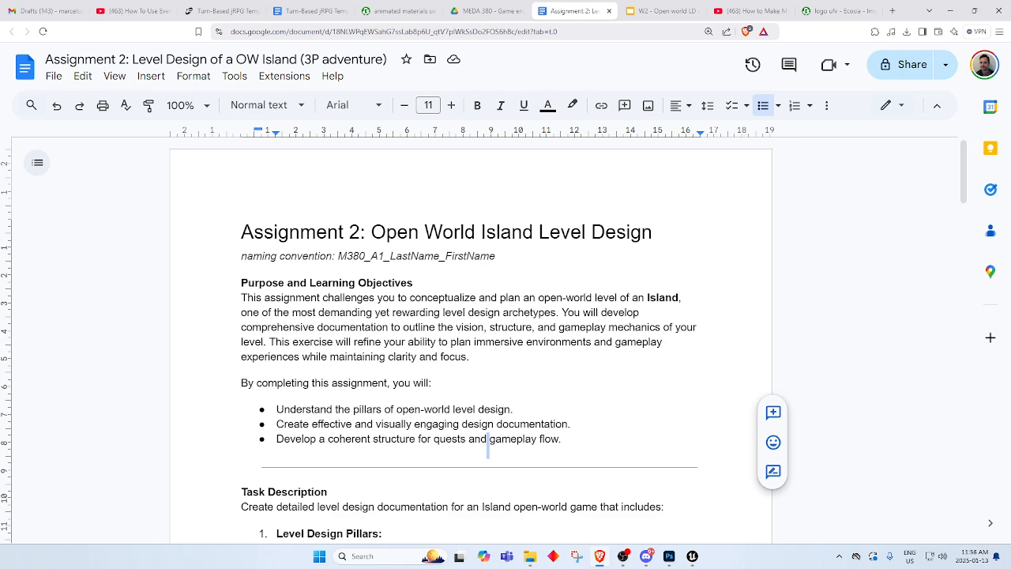
{"action": "left_click", "coordinate": [353, 343]}
{"action": "scroll", "coordinate": [321, 330], "scroll_direction": "down", "scroll_amount": 2}
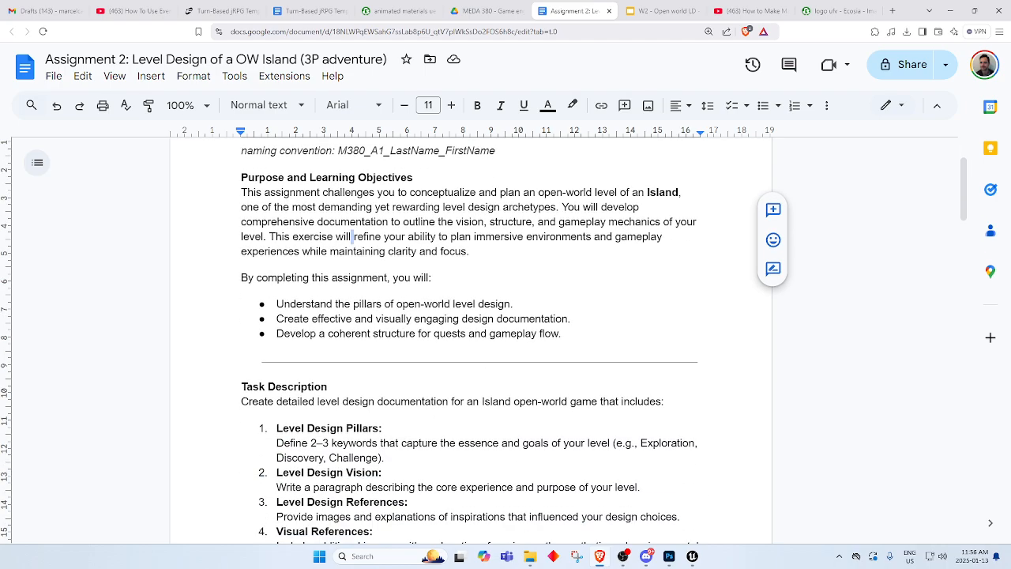
{"action": "scroll", "coordinate": [322, 331], "scroll_direction": "up", "scroll_amount": 2}
{"action": "scroll", "coordinate": [323, 340], "scroll_direction": "down", "scroll_amount": 5}
{"action": "scroll", "coordinate": [324, 341], "scroll_direction": "down", "scroll_amount": 8}
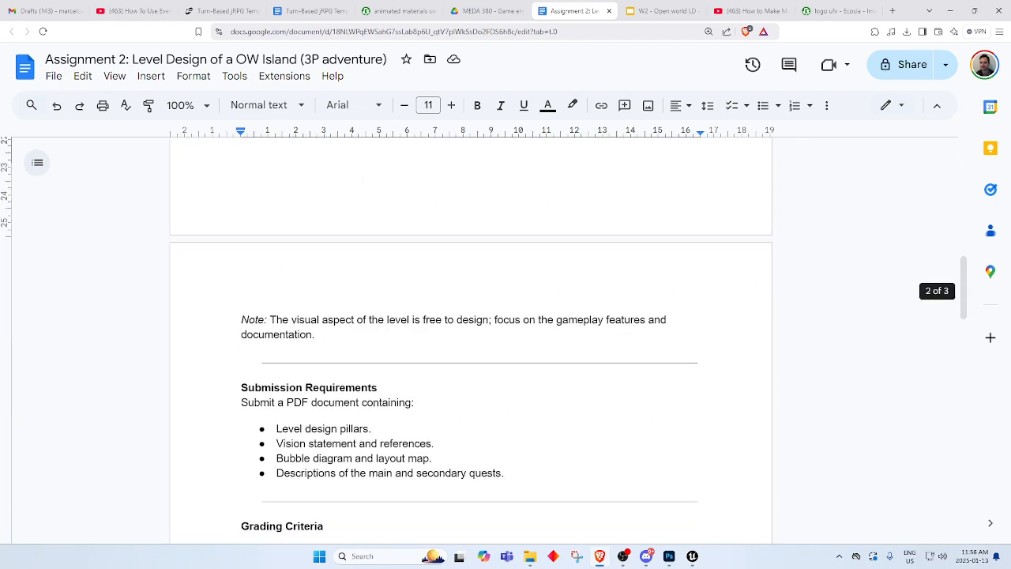
{"action": "scroll", "coordinate": [323, 342], "scroll_direction": "up", "scroll_amount": 13}
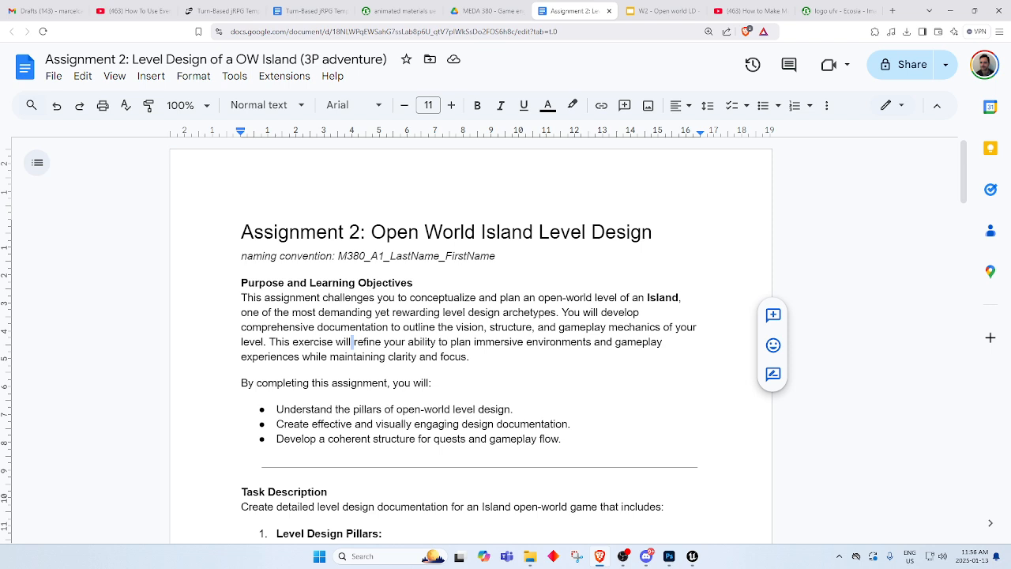
Highlight Open World Island in the assignment title, and the six task headings from Level Design Pillars to Level Design Layout.
{"action": "left_click_drag", "start_coordinate": [371, 231], "coordinate": [539, 231]}
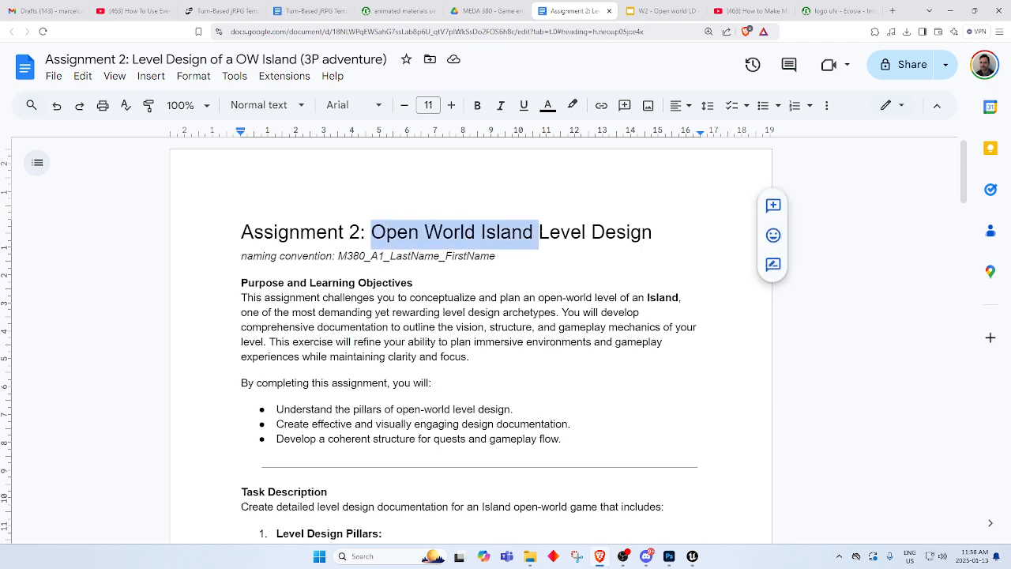
{"action": "left_click", "coordinate": [488, 327]}
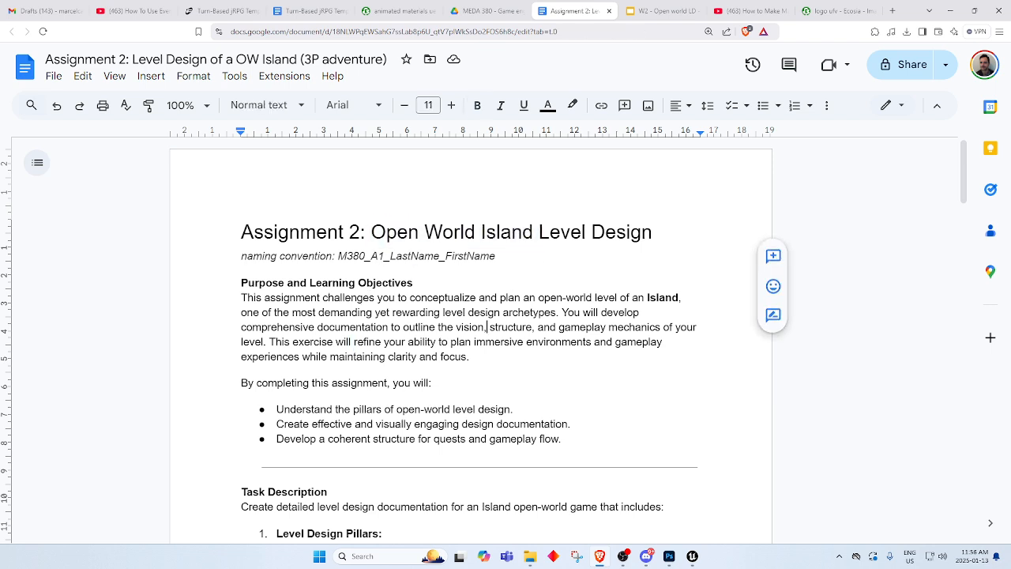
{"action": "scroll", "coordinate": [316, 312], "scroll_direction": "down", "scroll_amount": 3}
{"action": "scroll", "coordinate": [307, 313], "scroll_direction": "down", "scroll_amount": 6}
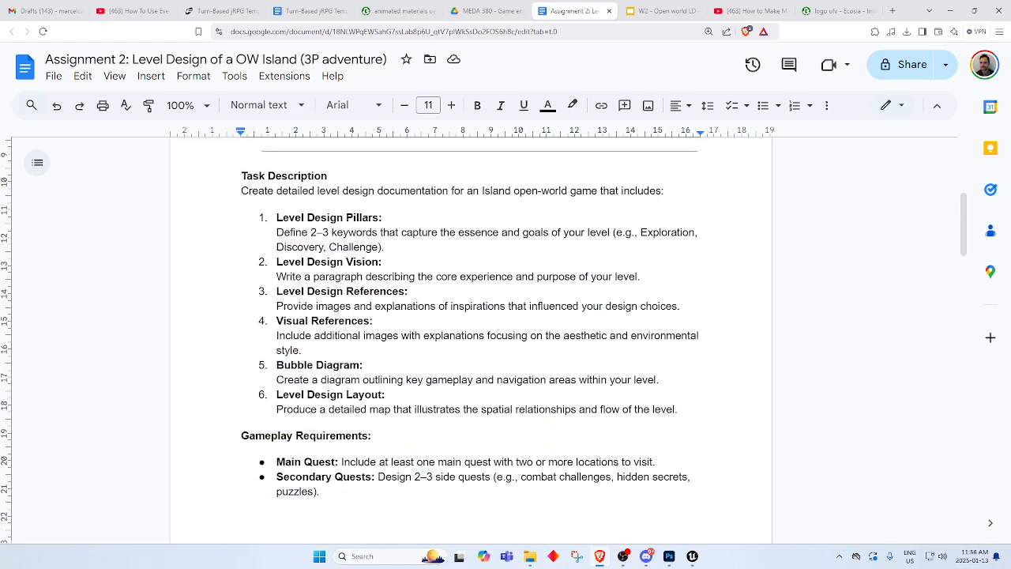
{"action": "left_click_drag", "start_coordinate": [275, 217], "coordinate": [381, 218]}
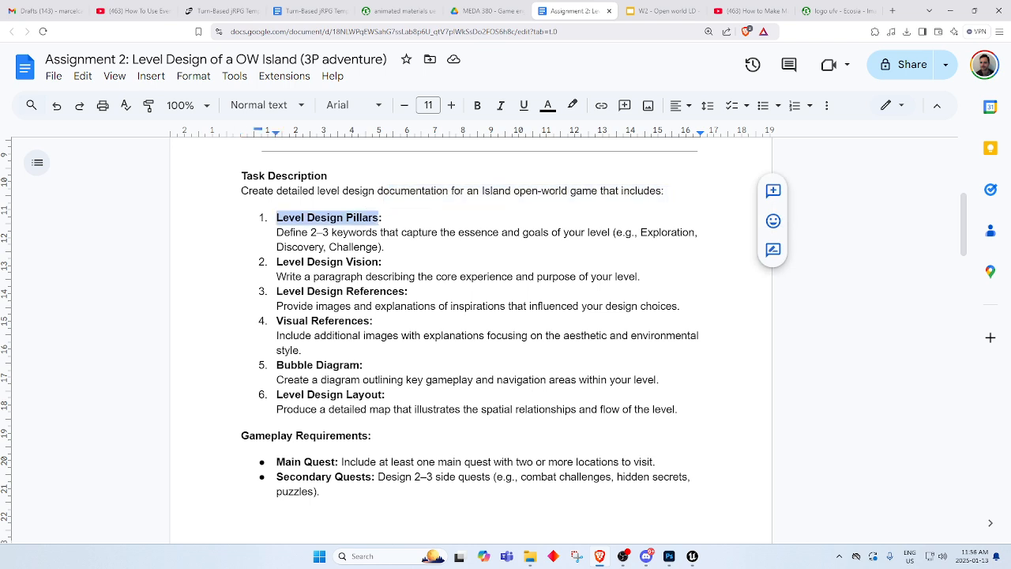
{"action": "left_click_drag", "start_coordinate": [290, 263], "coordinate": [384, 266]}
{"action": "left_click_drag", "start_coordinate": [276, 293], "coordinate": [350, 297]}
{"action": "left_click_drag", "start_coordinate": [293, 321], "coordinate": [345, 324]}
{"action": "left_click_drag", "start_coordinate": [297, 365], "coordinate": [343, 368]}
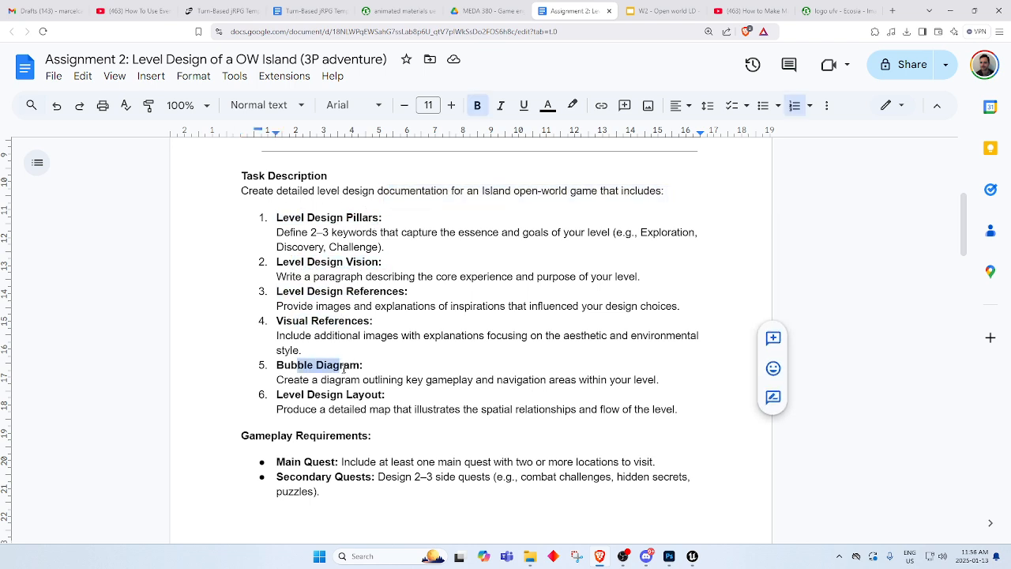
{"action": "left_click_drag", "start_coordinate": [282, 394], "coordinate": [365, 395]}
Read through the gameplay requirements, resources and additional guidelines, and return to the beginning of the assignment.
{"action": "scroll", "coordinate": [471, 340], "scroll_direction": "down", "scroll_amount": 2}
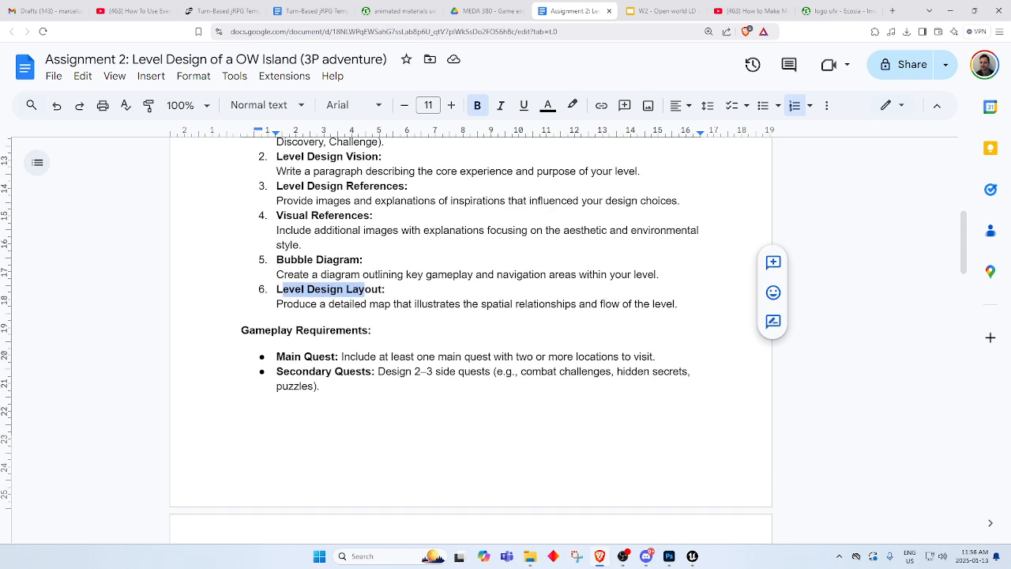
{"action": "scroll", "coordinate": [471, 339], "scroll_direction": "down", "scroll_amount": 1}
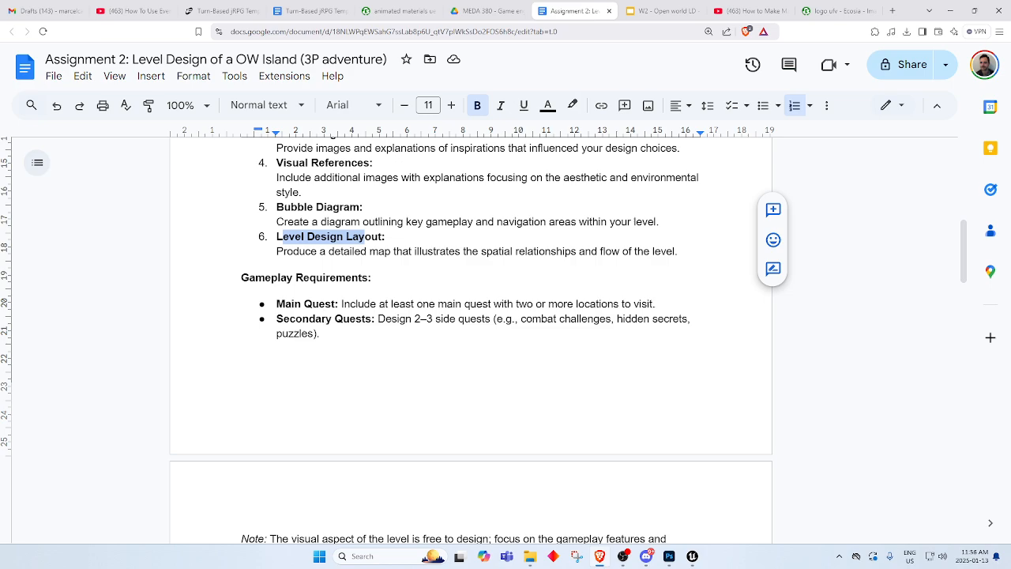
{"action": "scroll", "coordinate": [307, 335], "scroll_direction": "down", "scroll_amount": 9}
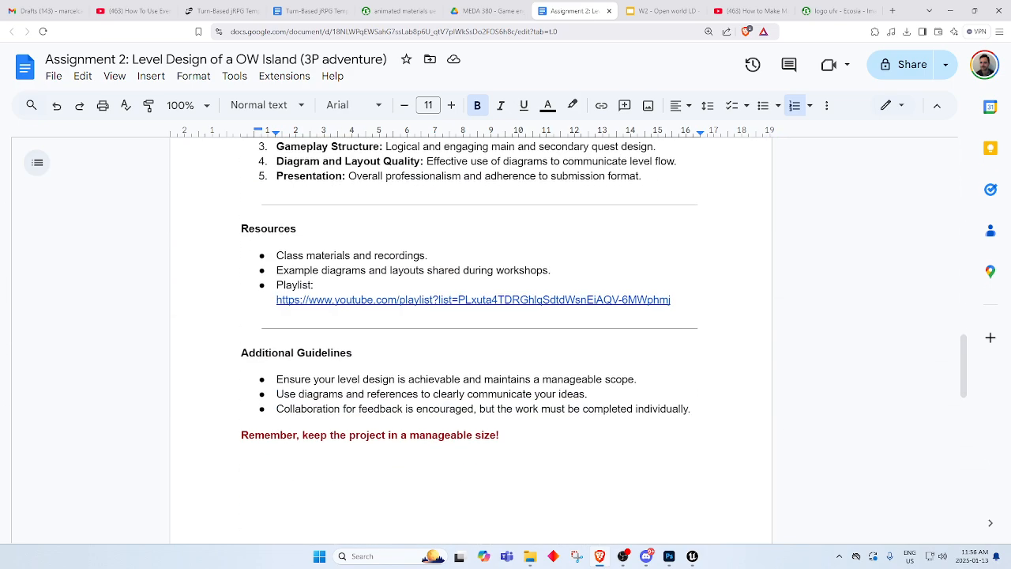
{"action": "scroll", "coordinate": [307, 353], "scroll_direction": "up", "scroll_amount": 15}
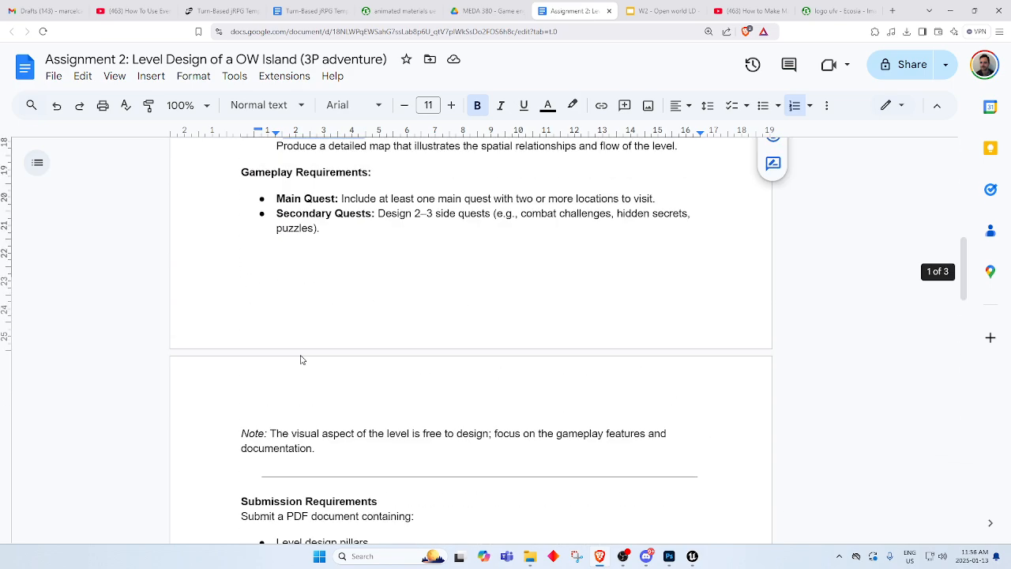
{"action": "scroll", "coordinate": [307, 352], "scroll_direction": "up", "scroll_amount": 2}
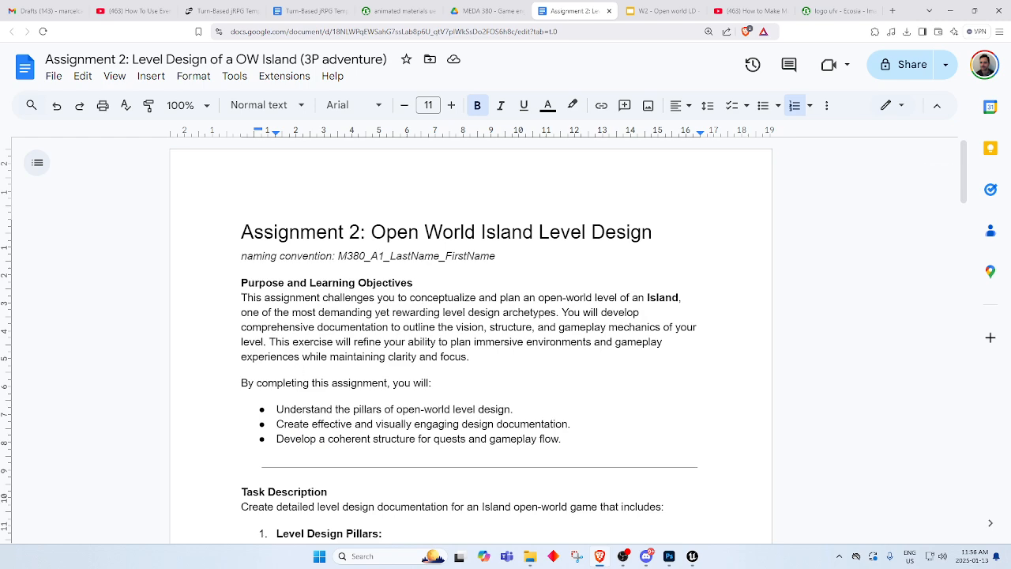